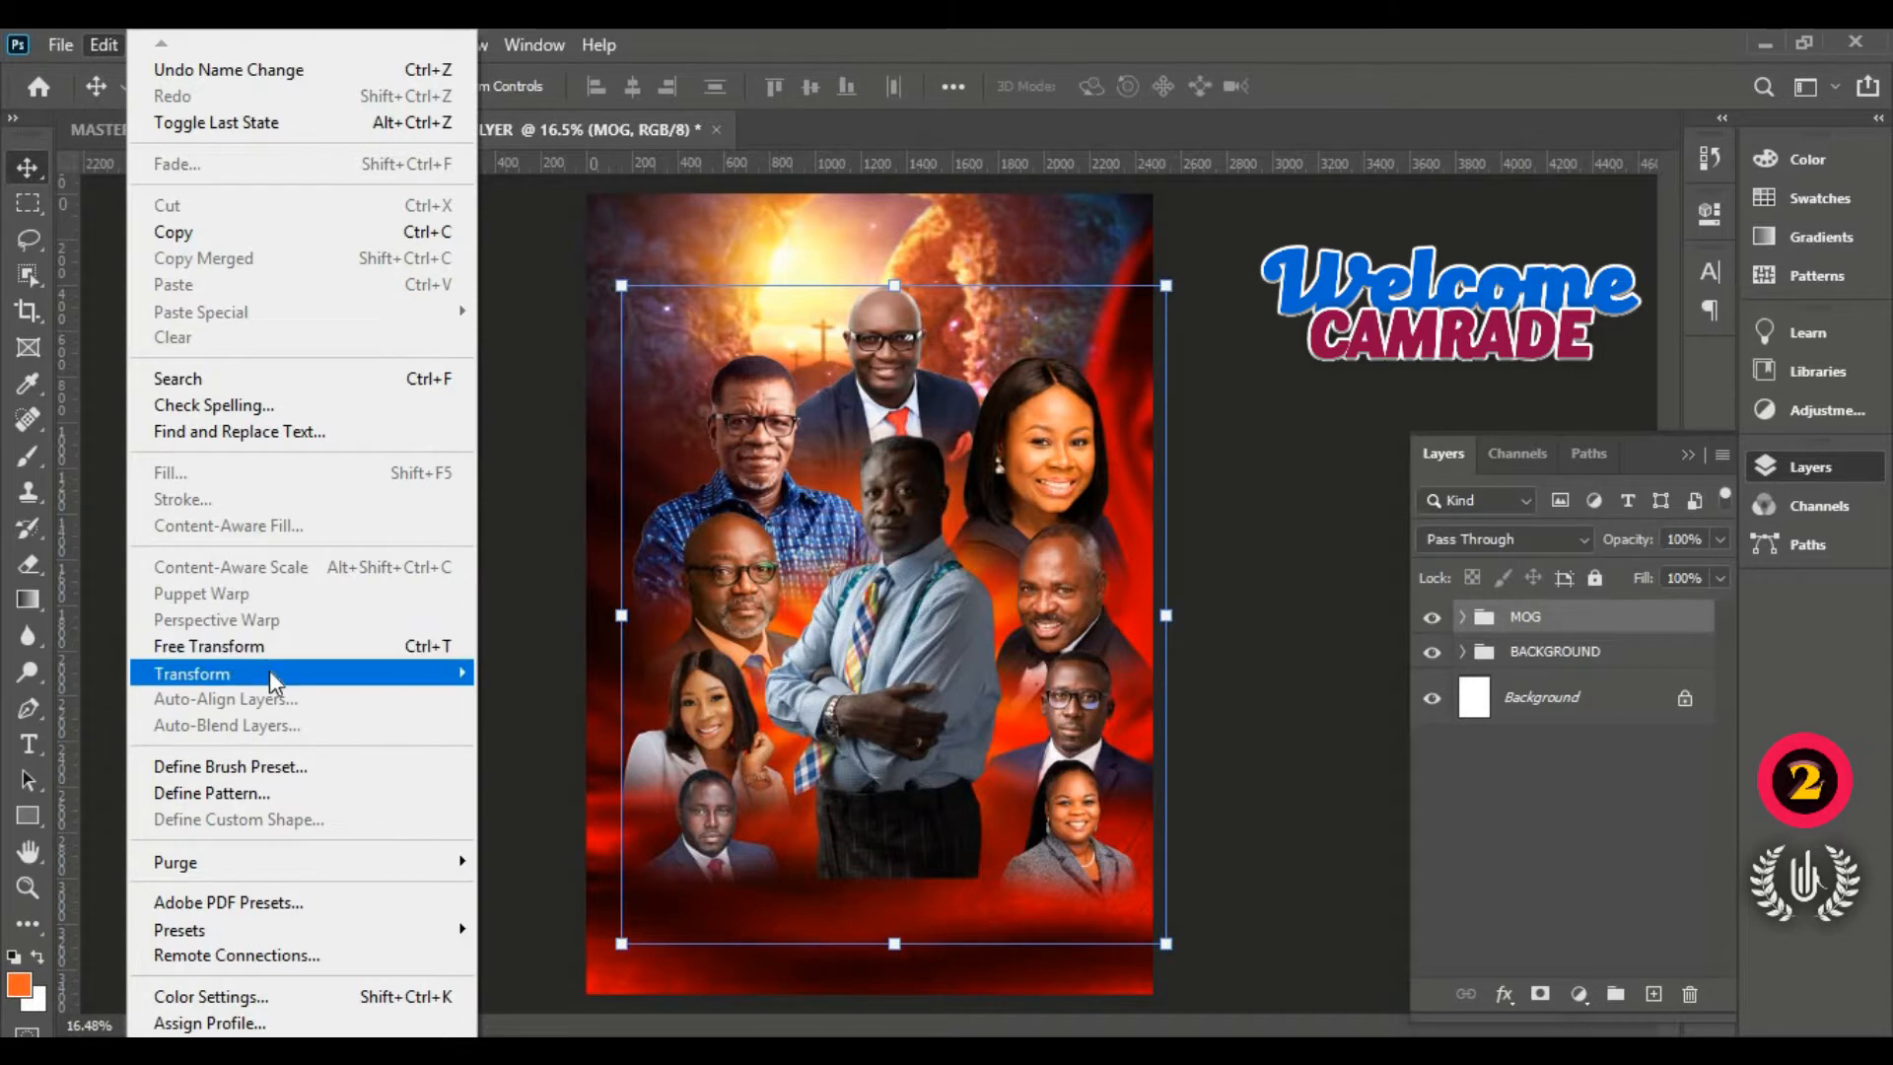
Step: Scale the MOG portrait group to 91.16% and centre it lower on the flyer
{"action": "left_click", "coordinate": [306, 651]}
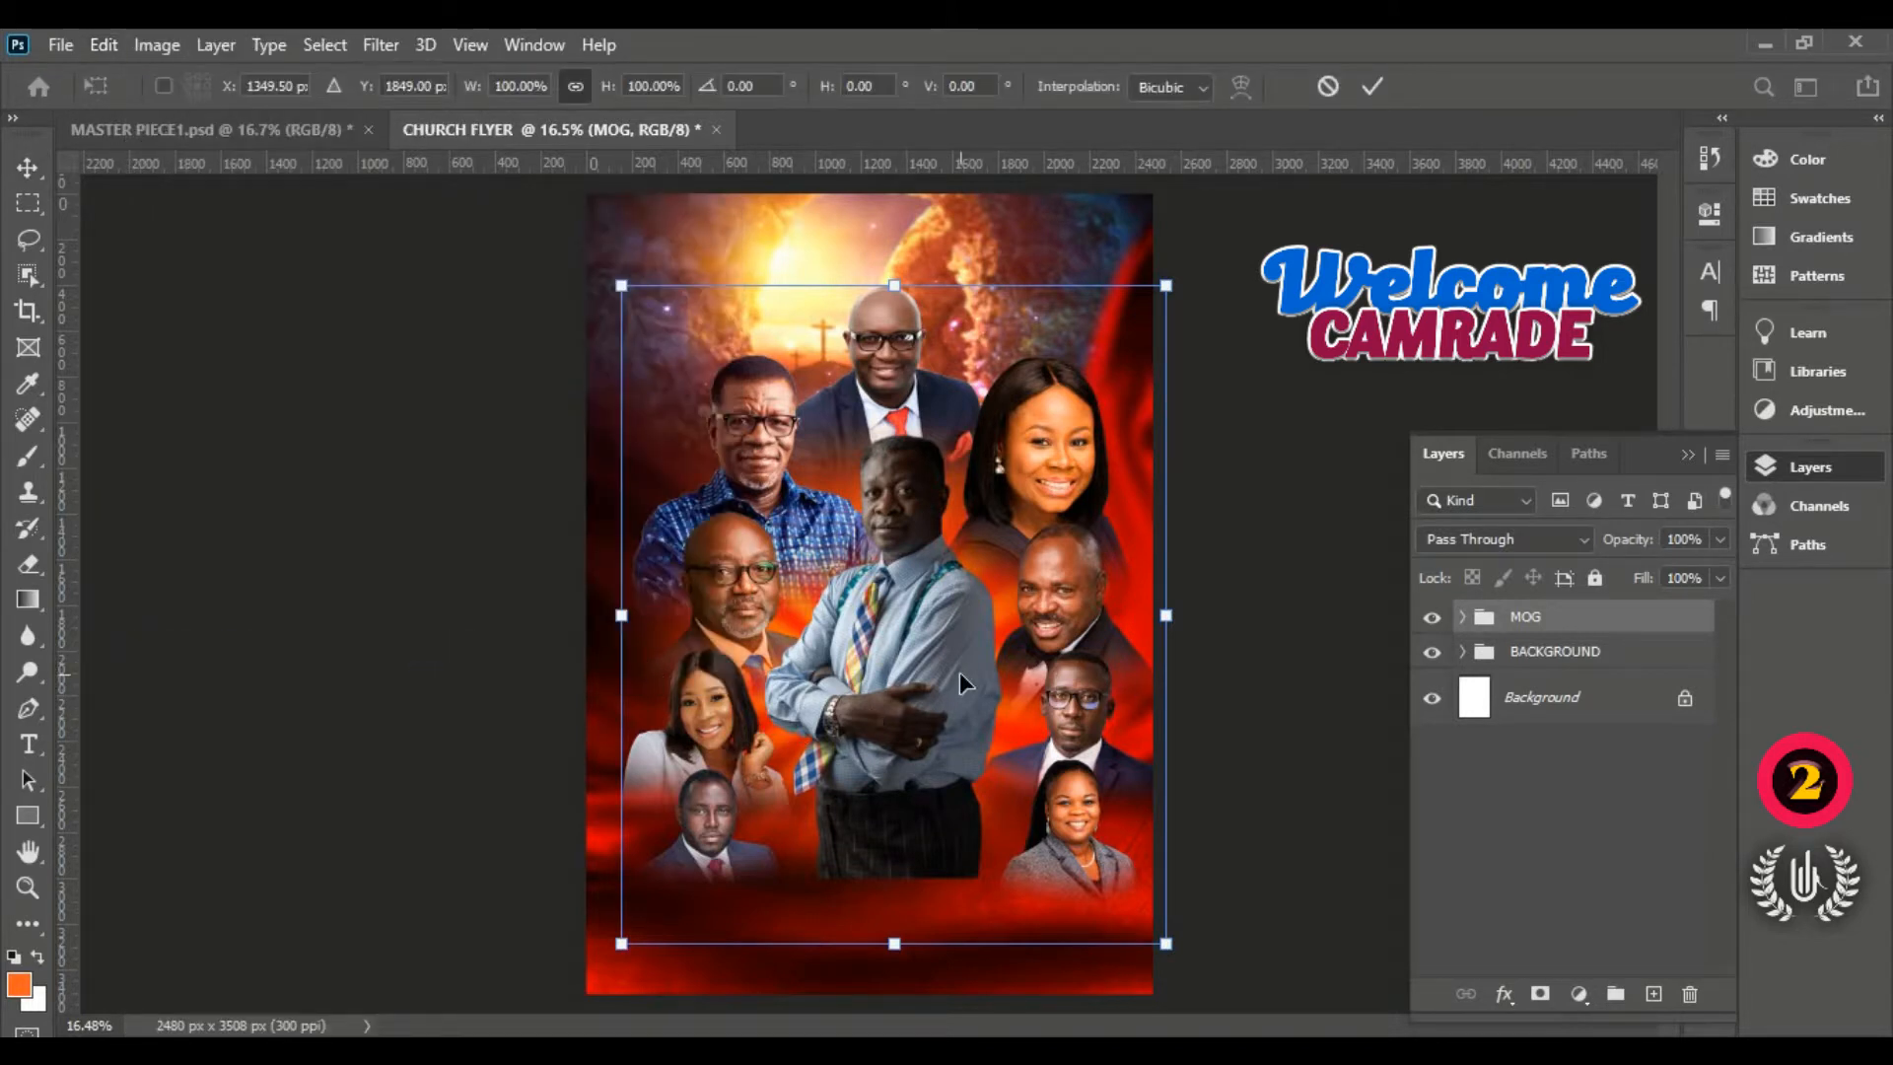
{"action": "left_click_drag", "start_coordinate": [1166, 942], "coordinate": [1141, 904]}
{"action": "mouse_move", "coordinate": [887, 559]}
{"action": "left_mouse_down"}
{"action": "mouse_move", "coordinate": [900, 591]}
{"action": "mouse_move", "coordinate": [887, 582]}
{"action": "left_mouse_up"}
{"action": "key", "text": "Right"}
{"action": "key", "text": "Right"}
{"action": "key", "text": "Right"}
{"action": "key", "text": "Right"}
{"action": "key", "text": "Right"}
{"action": "key", "text": "Right"}
{"action": "key", "text": "Right"}
{"action": "key", "text": "Right"}
{"action": "key", "text": "Right"}
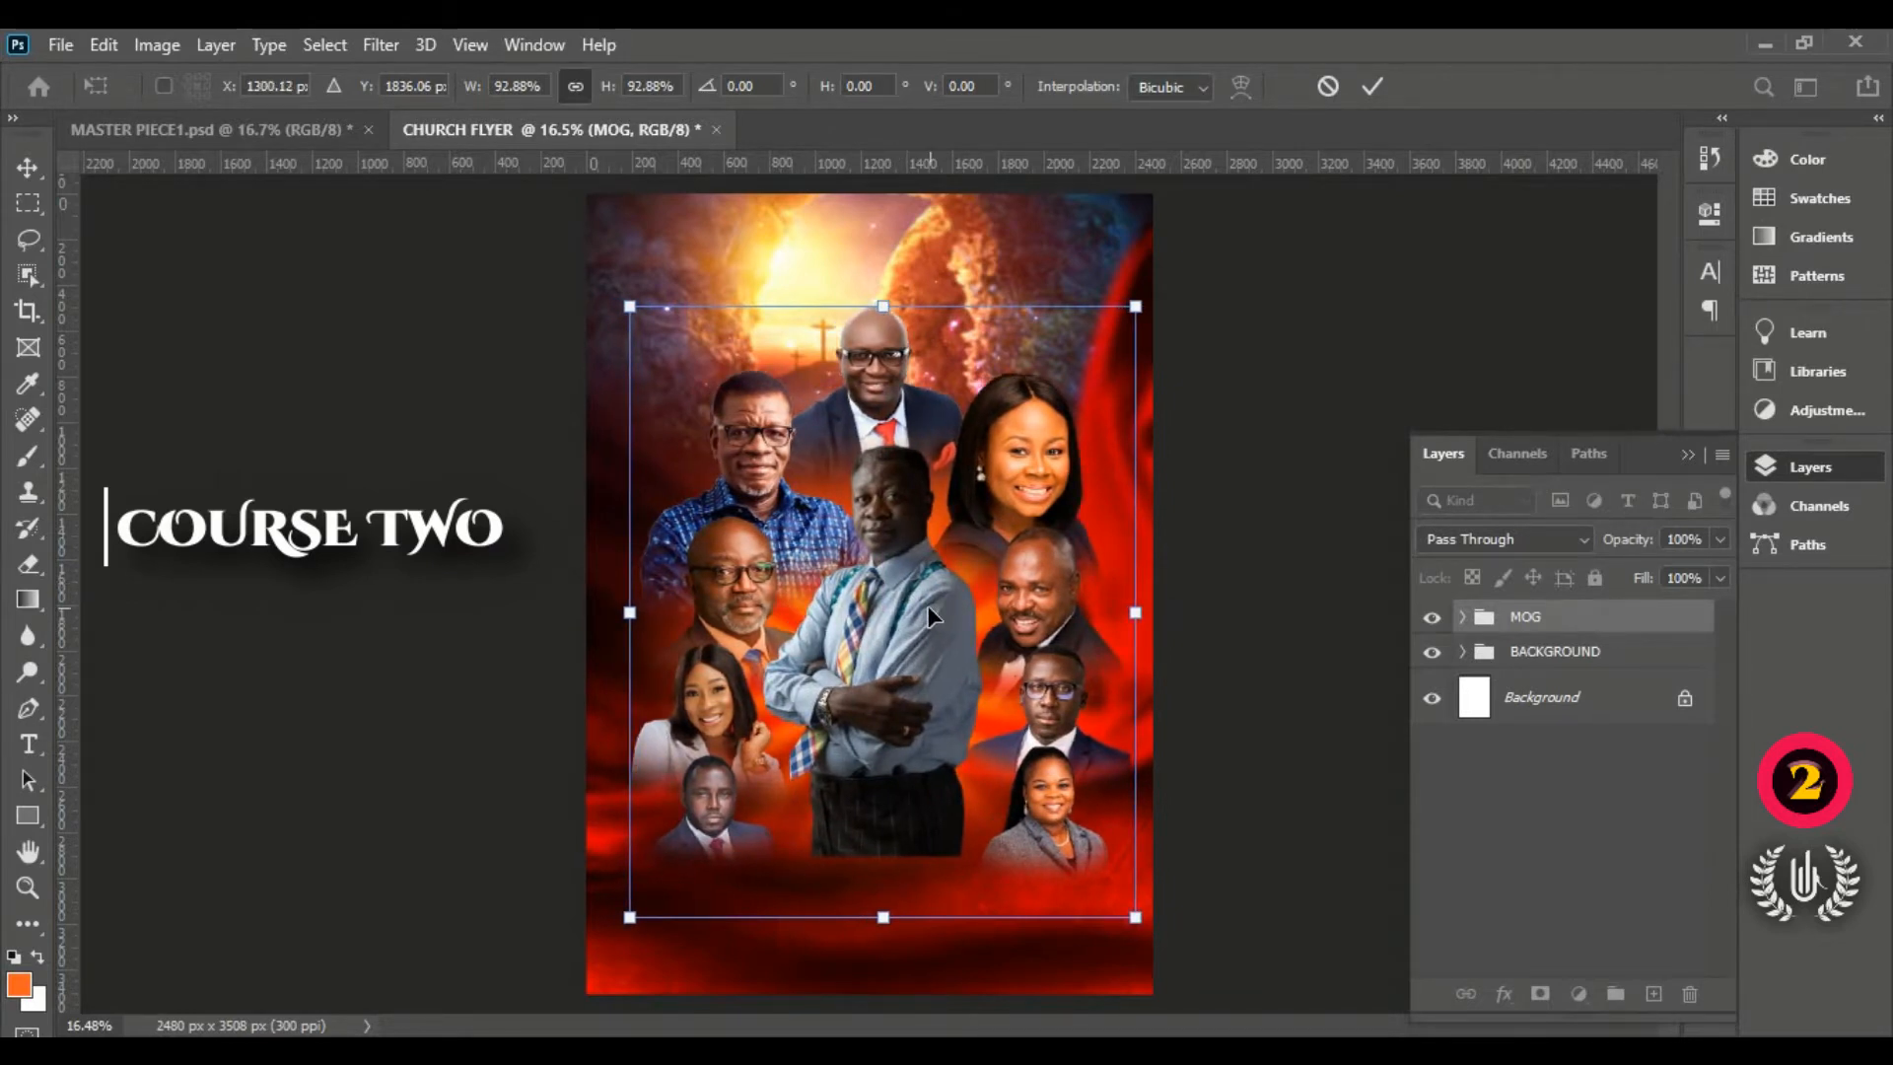
{"action": "key", "text": "Left"}
{"action": "key", "text": "Left"}
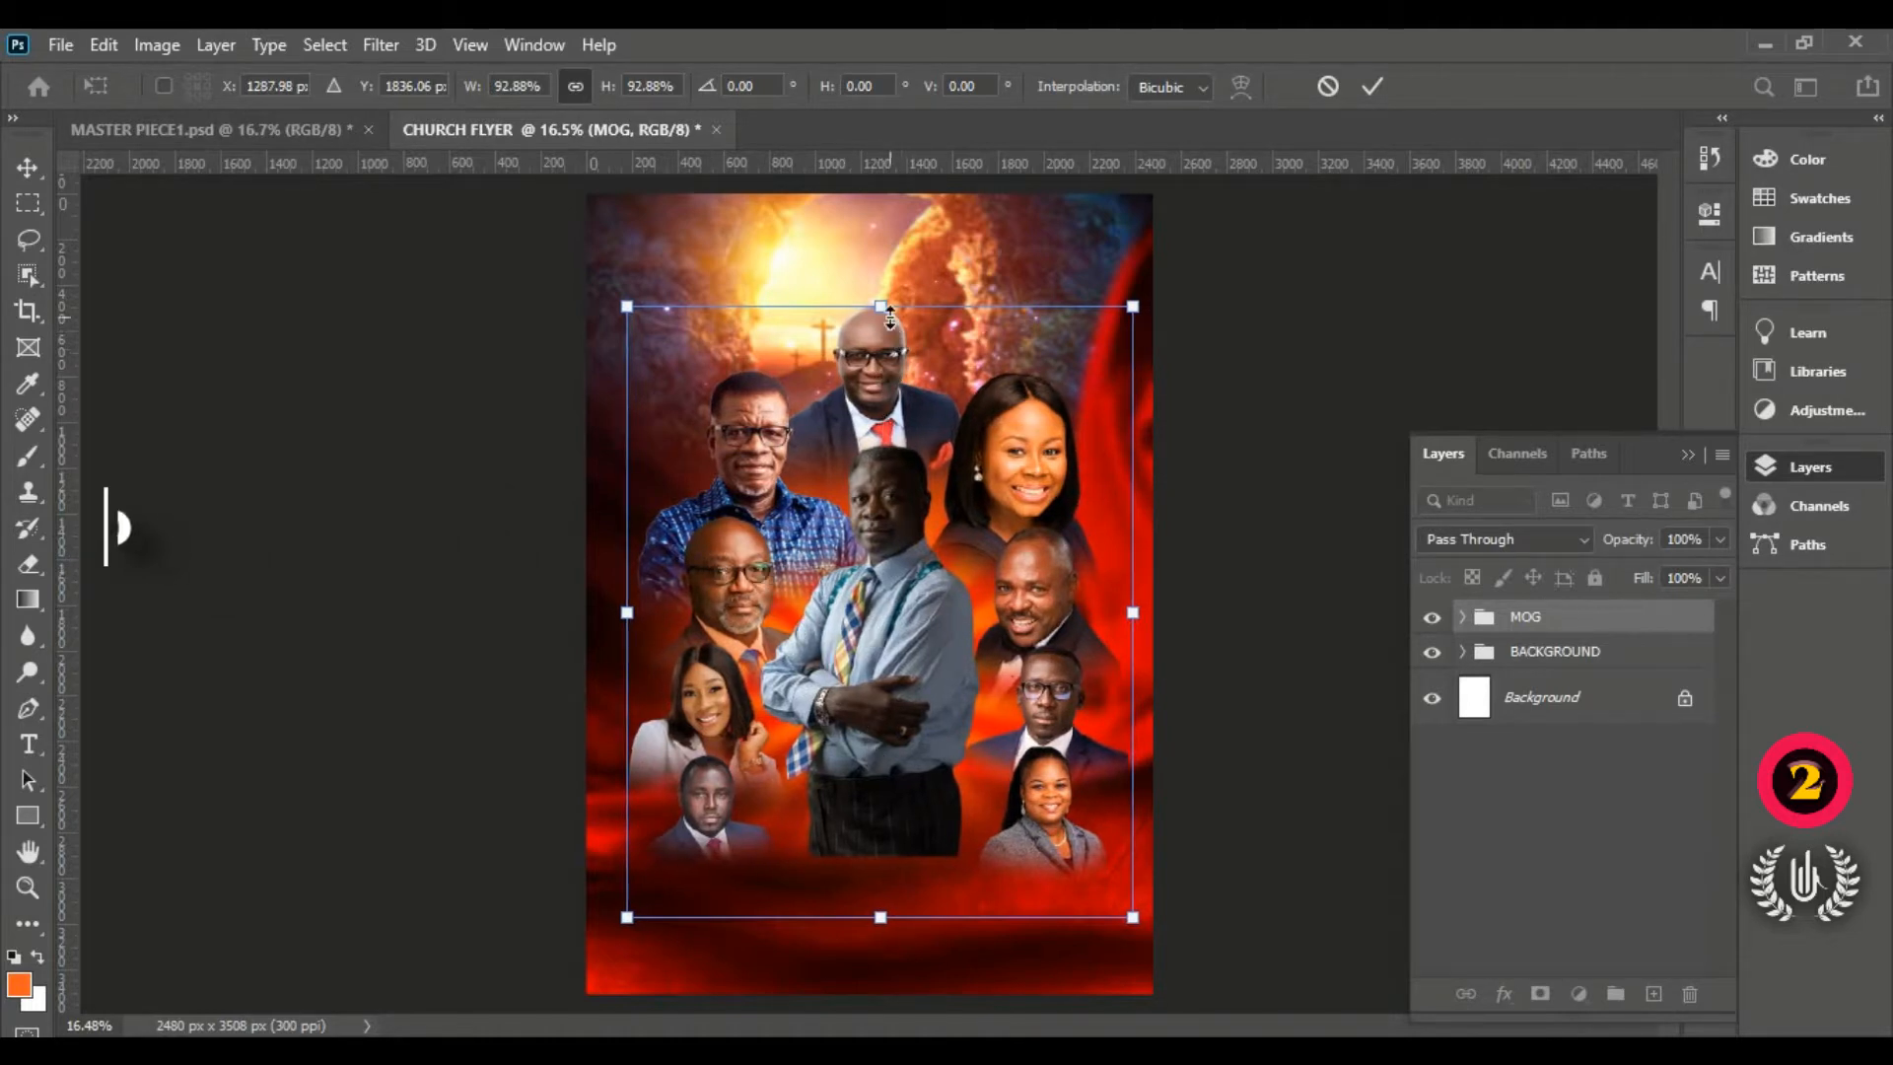
{"action": "left_click_drag", "start_coordinate": [889, 310], "coordinate": [891, 323]}
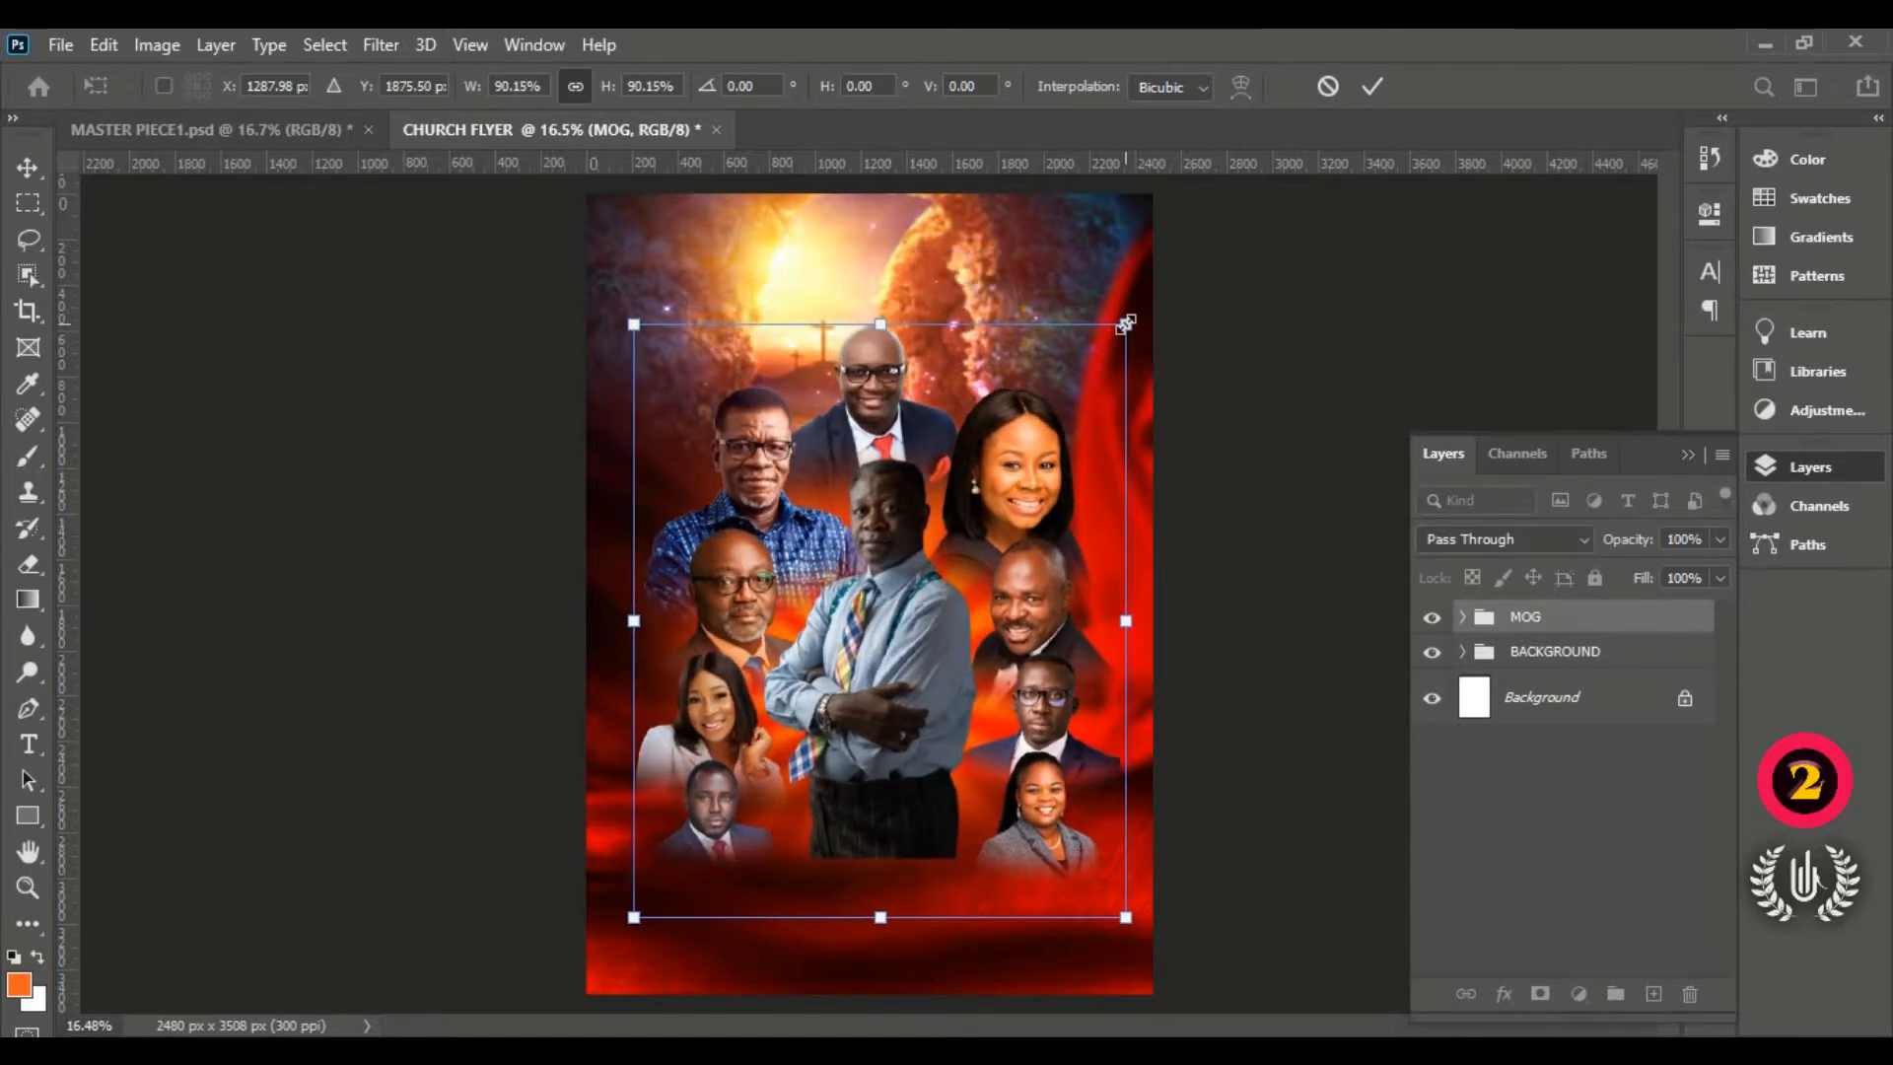
{"action": "left_click_drag", "start_coordinate": [1127, 324], "coordinate": [1132, 318]}
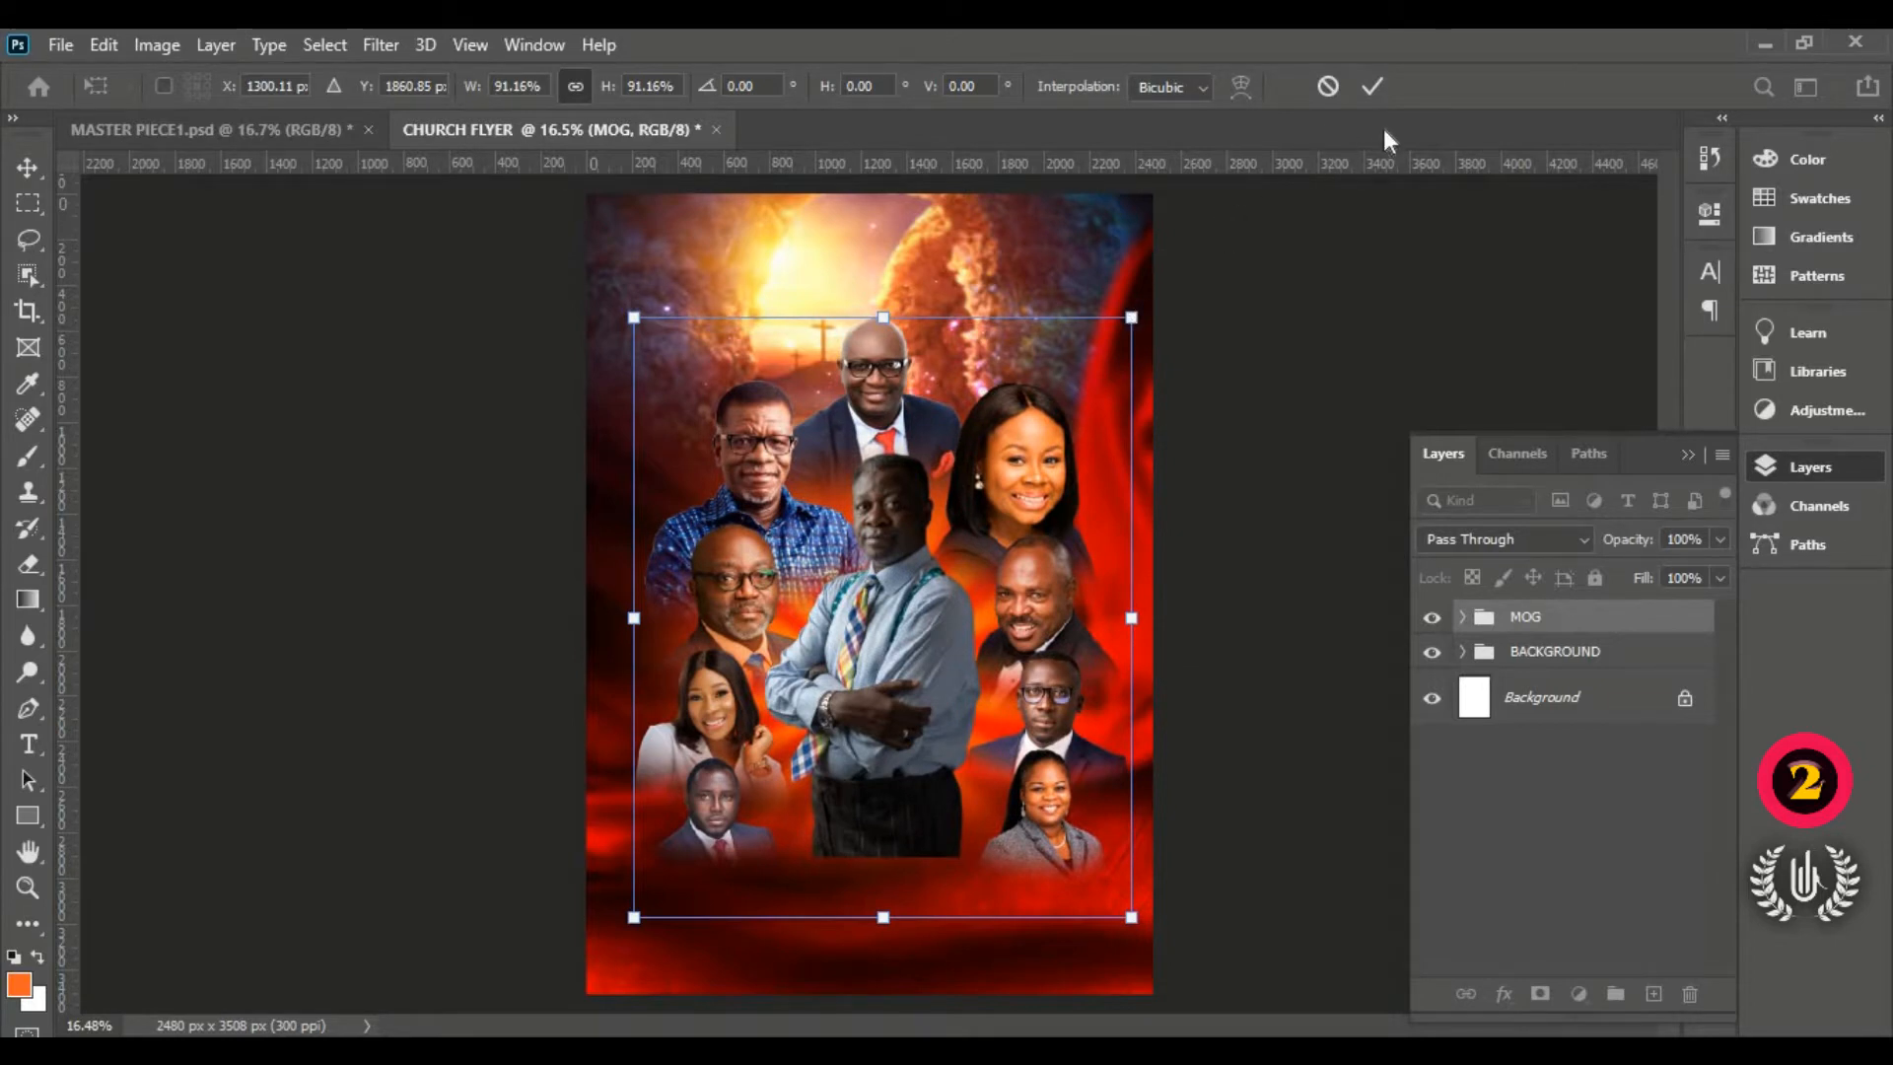
{"action": "key", "text": "Up"}
{"action": "key", "text": "Up"}
{"action": "key", "text": "Up"}
{"action": "key", "text": "Up"}
{"action": "key", "text": "Up"}
{"action": "key", "text": "Up"}
{"action": "key", "text": "Up"}
{"action": "key", "text": "Up"}
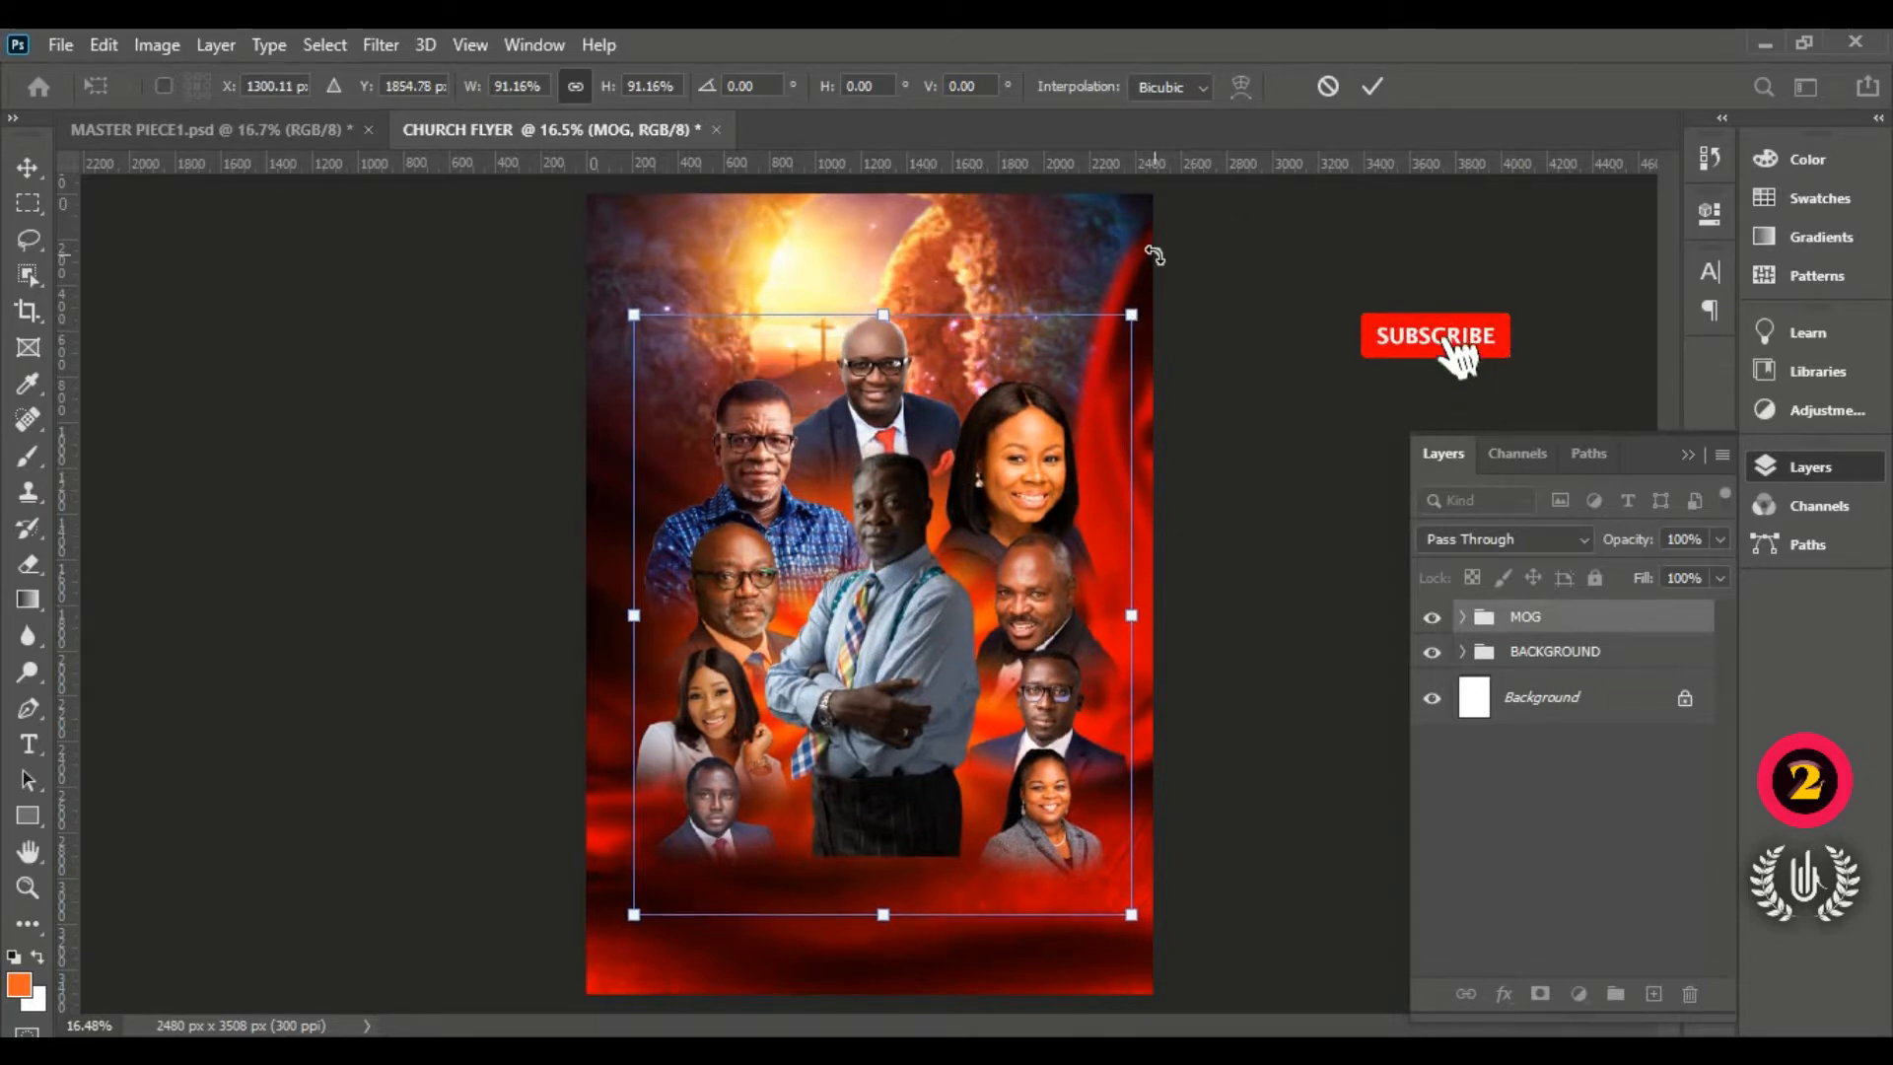
{"action": "key", "text": "Down"}
{"action": "key", "text": "Down"}
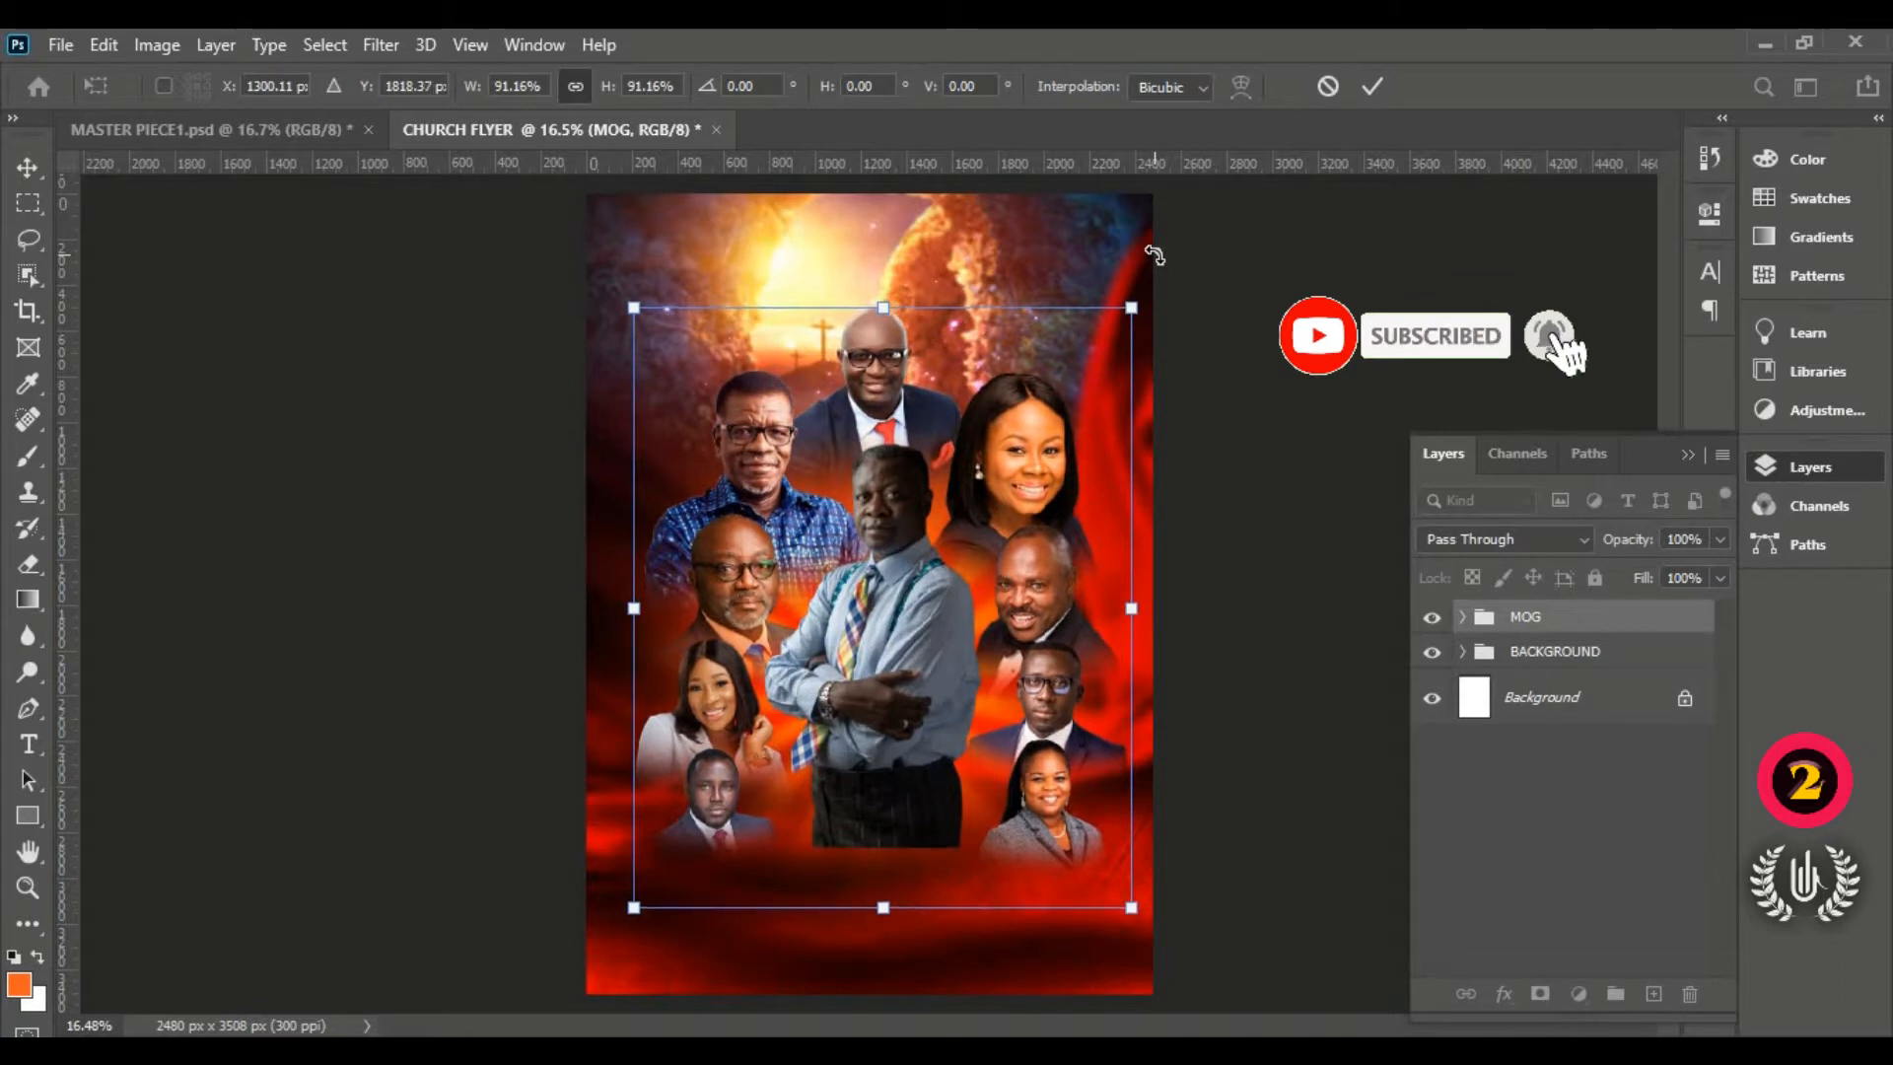
{"action": "left_click", "coordinate": [1372, 87]}
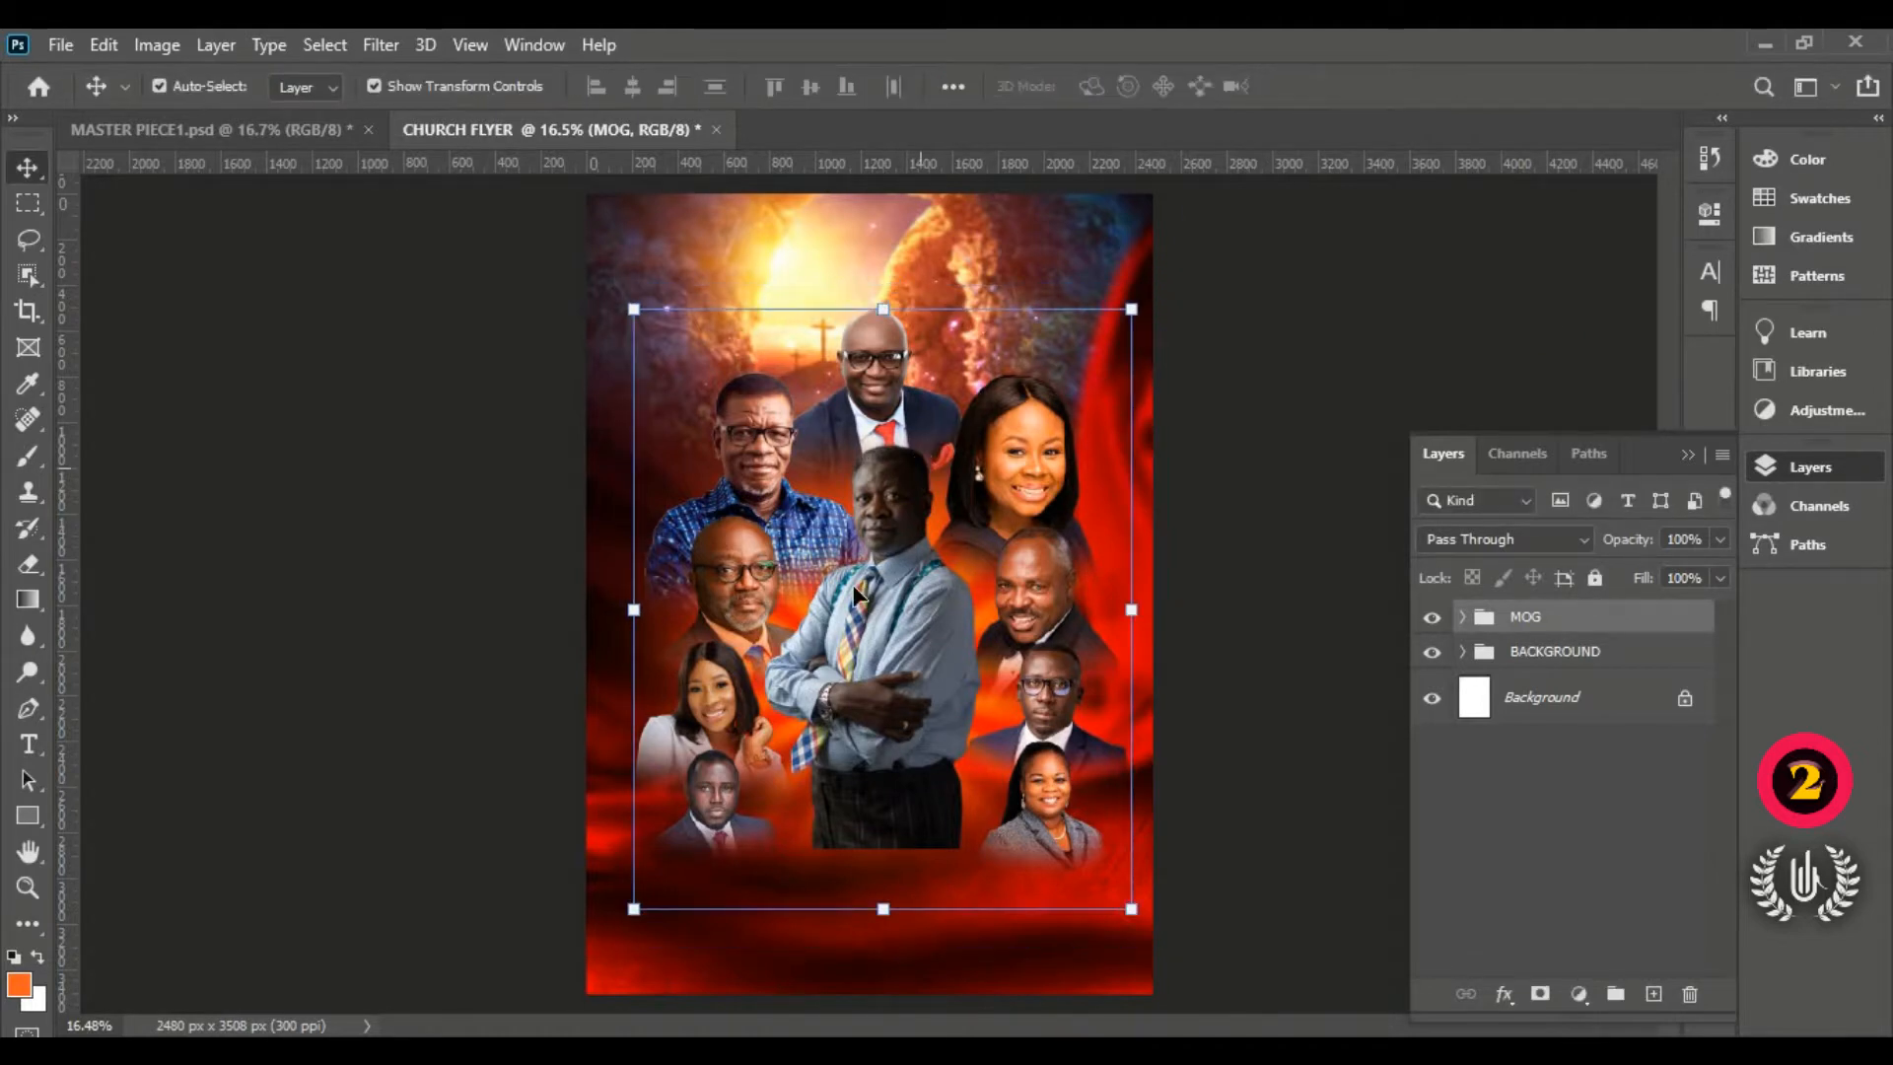
Step: Target the right-side portrait layer masks, switching between the Brush and Move tools
{"action": "left_click", "coordinate": [1284, 524]}
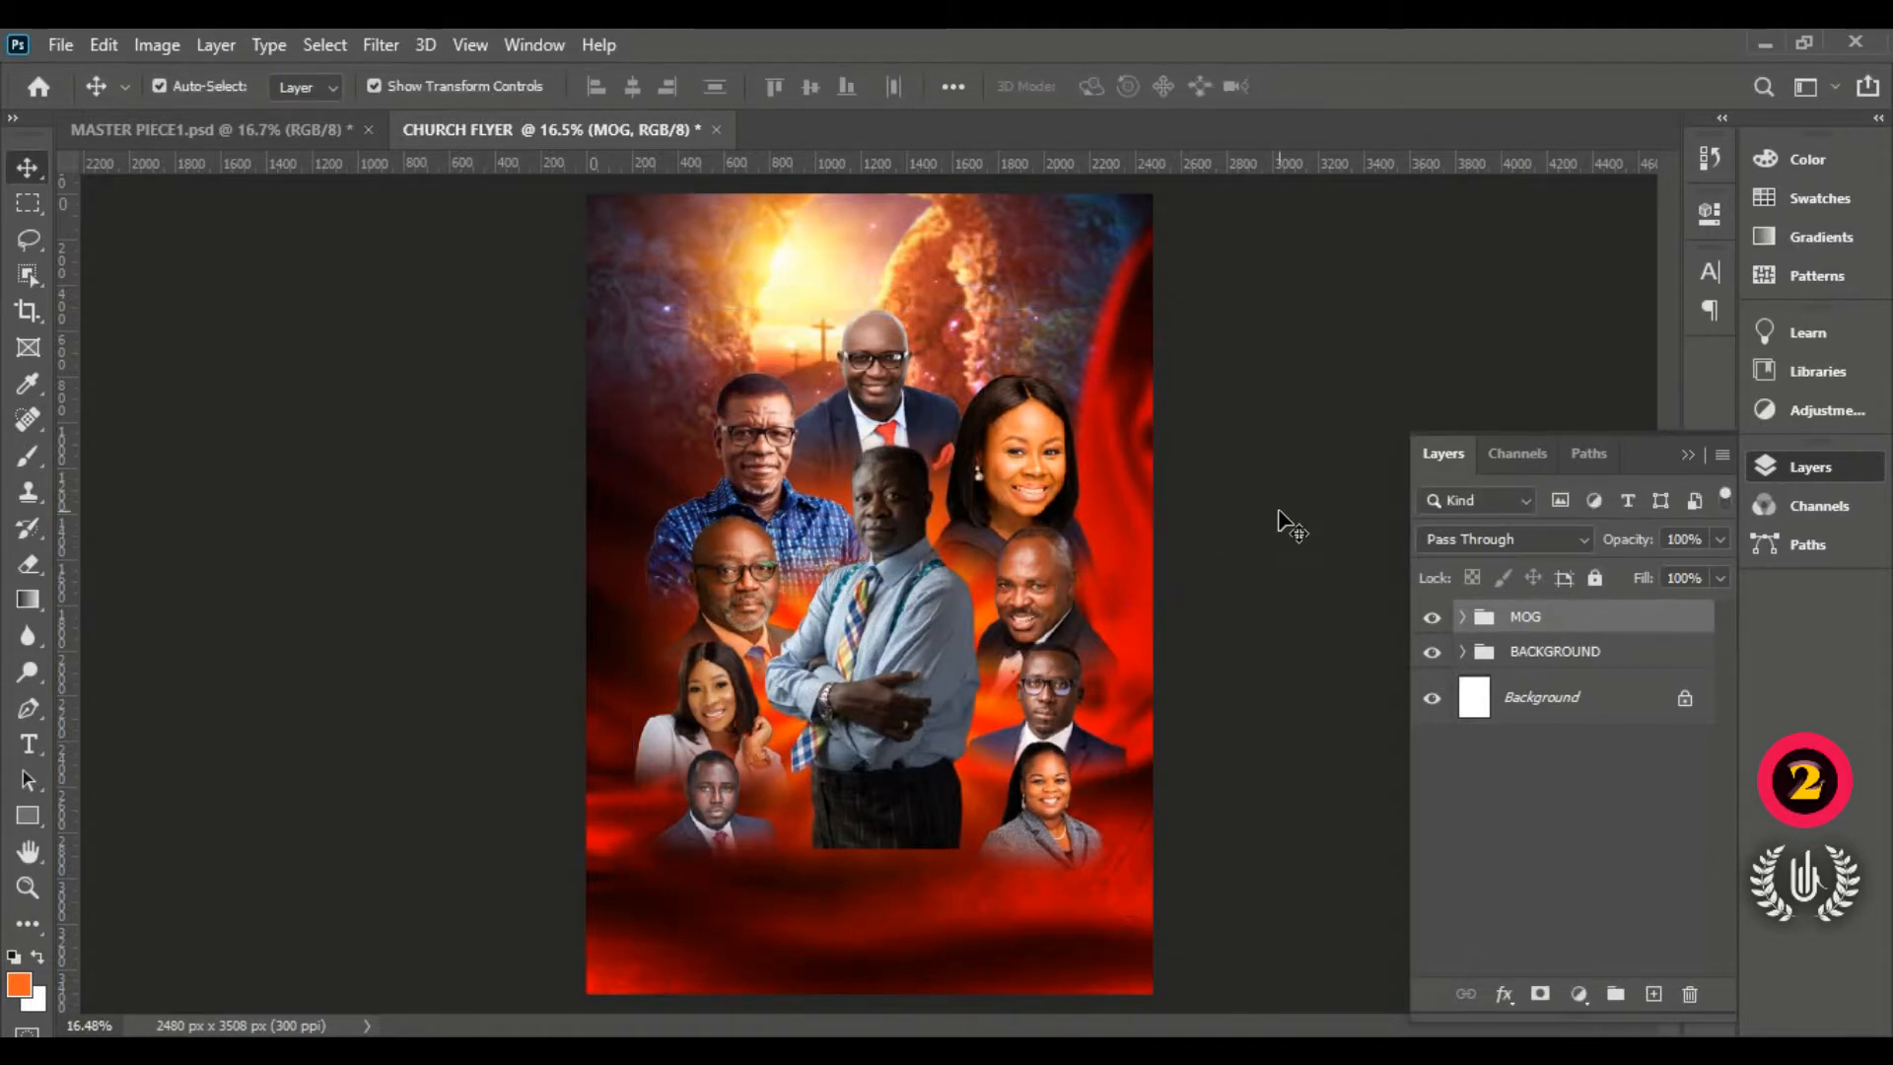
{"action": "left_click", "coordinate": [1019, 609]}
{"action": "left_click", "coordinate": [1544, 893]}
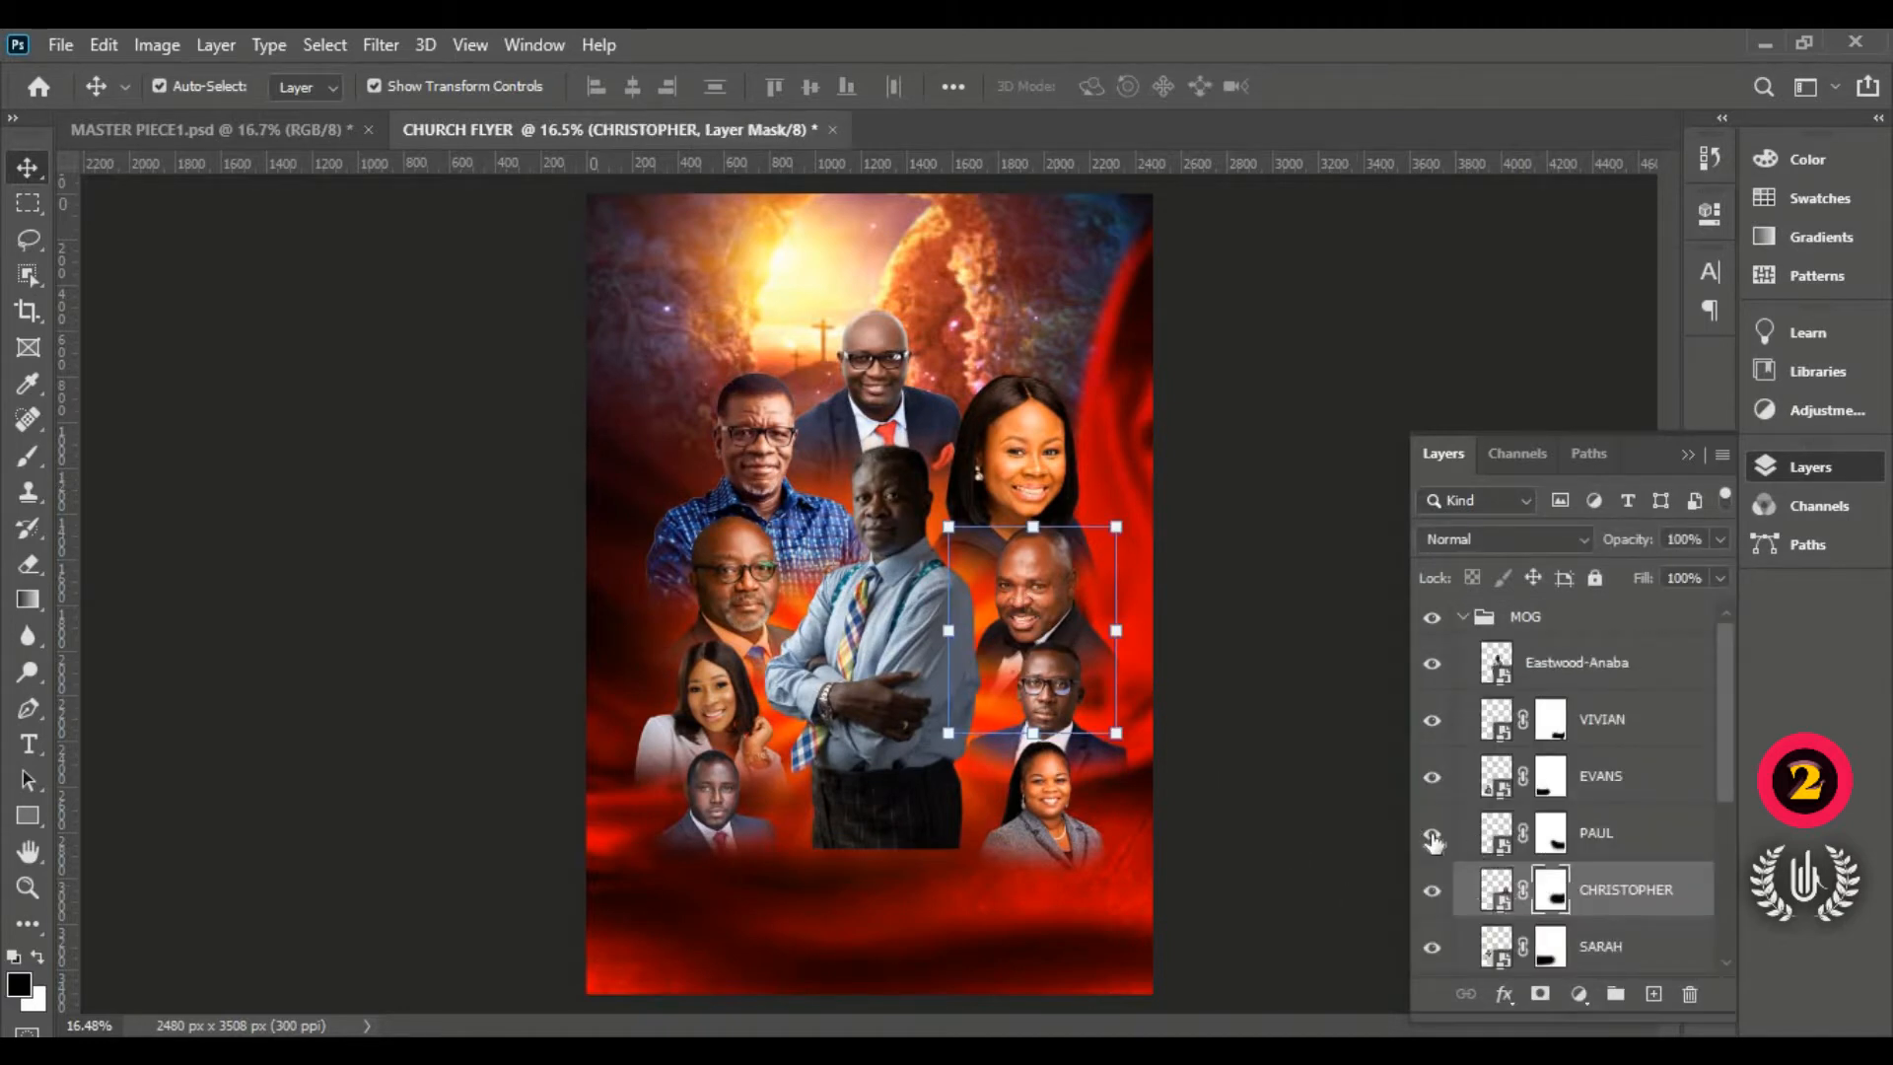
{"action": "left_click", "coordinate": [28, 455]}
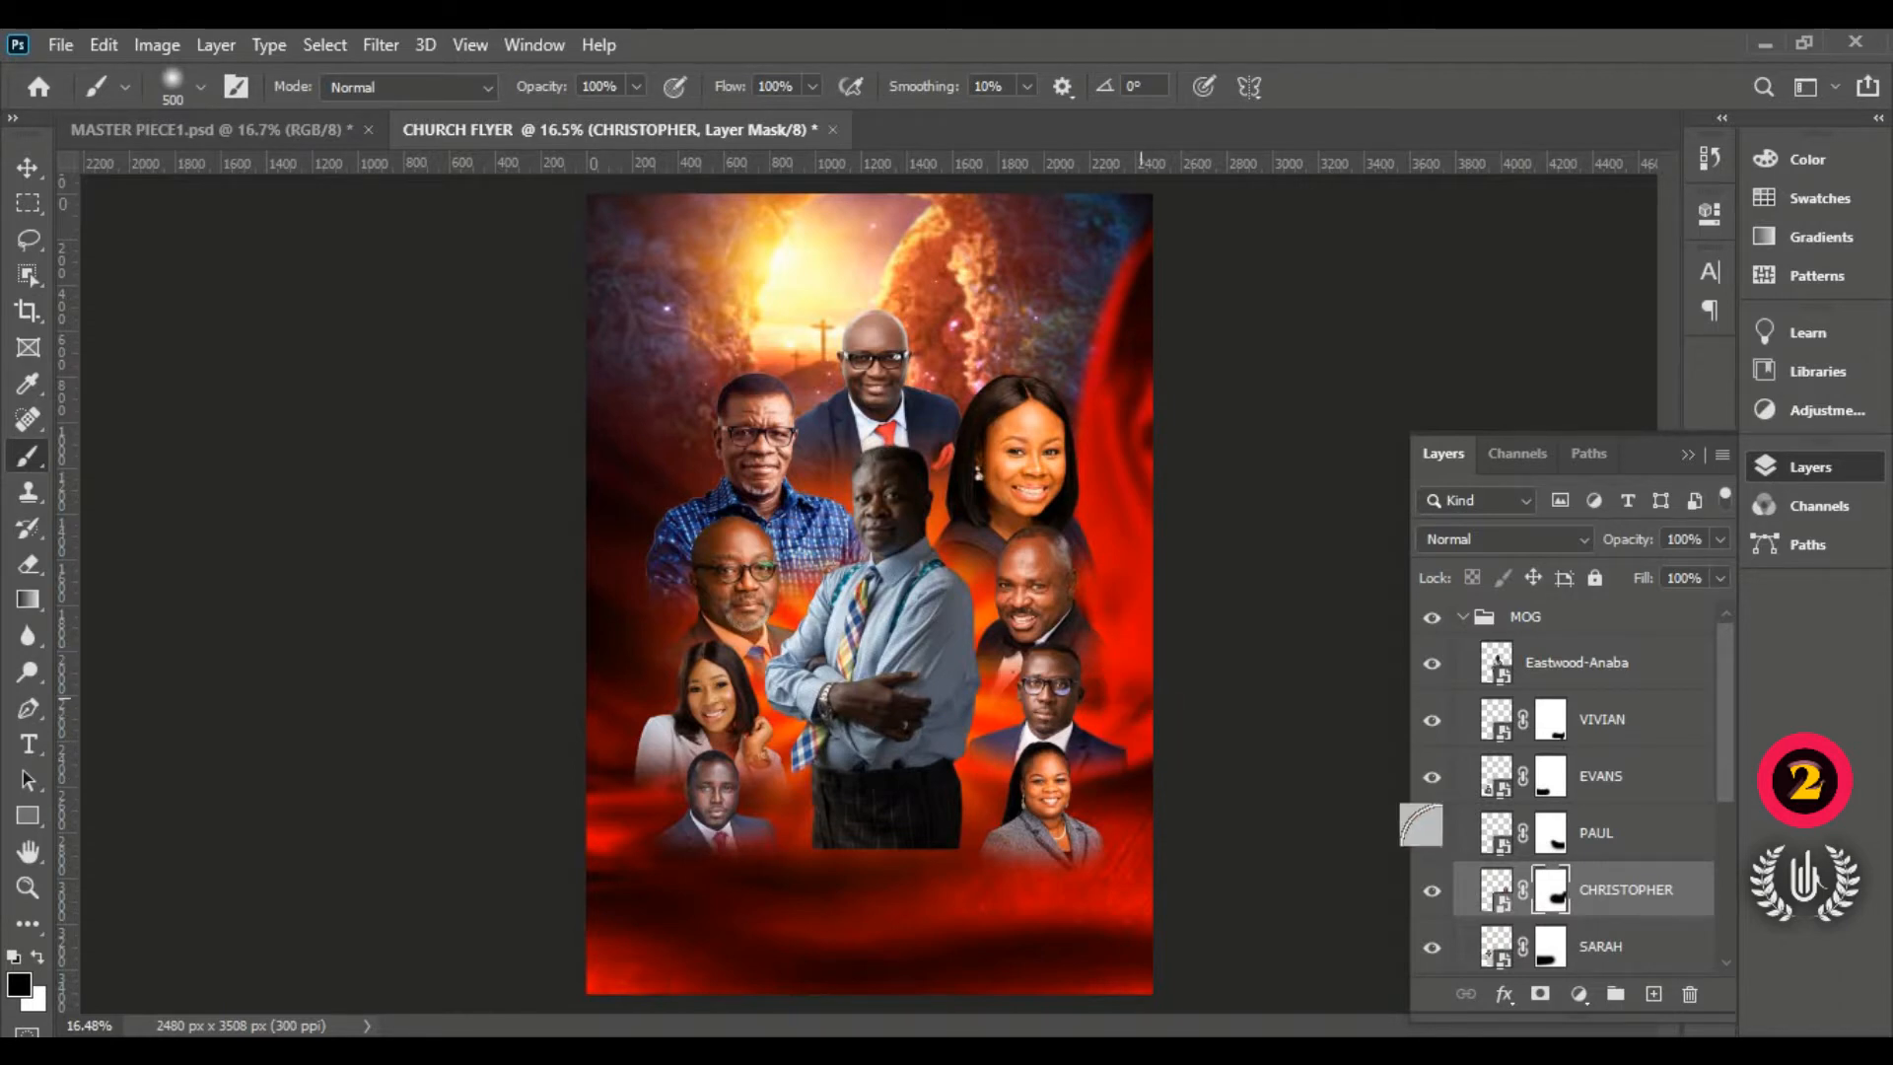
{"action": "left_click", "coordinate": [1543, 838]}
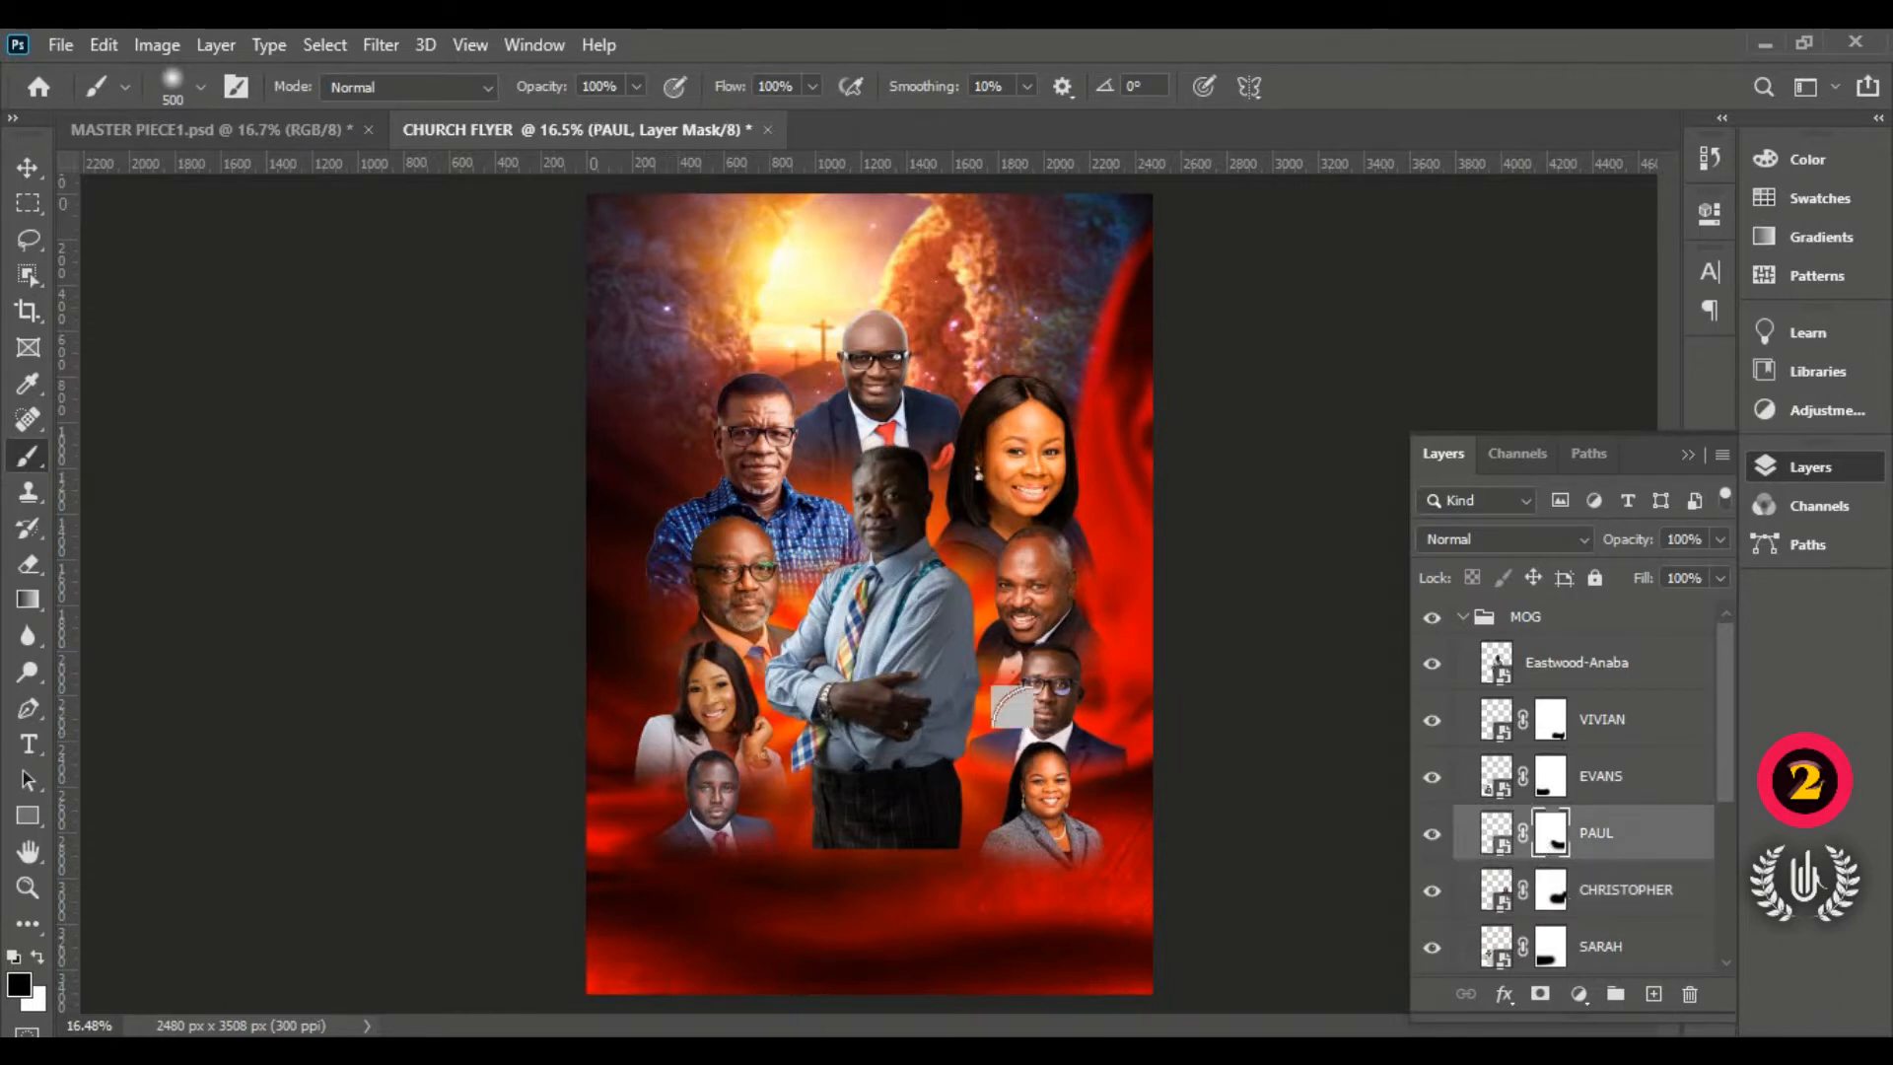
{"action": "left_click", "coordinate": [28, 167]}
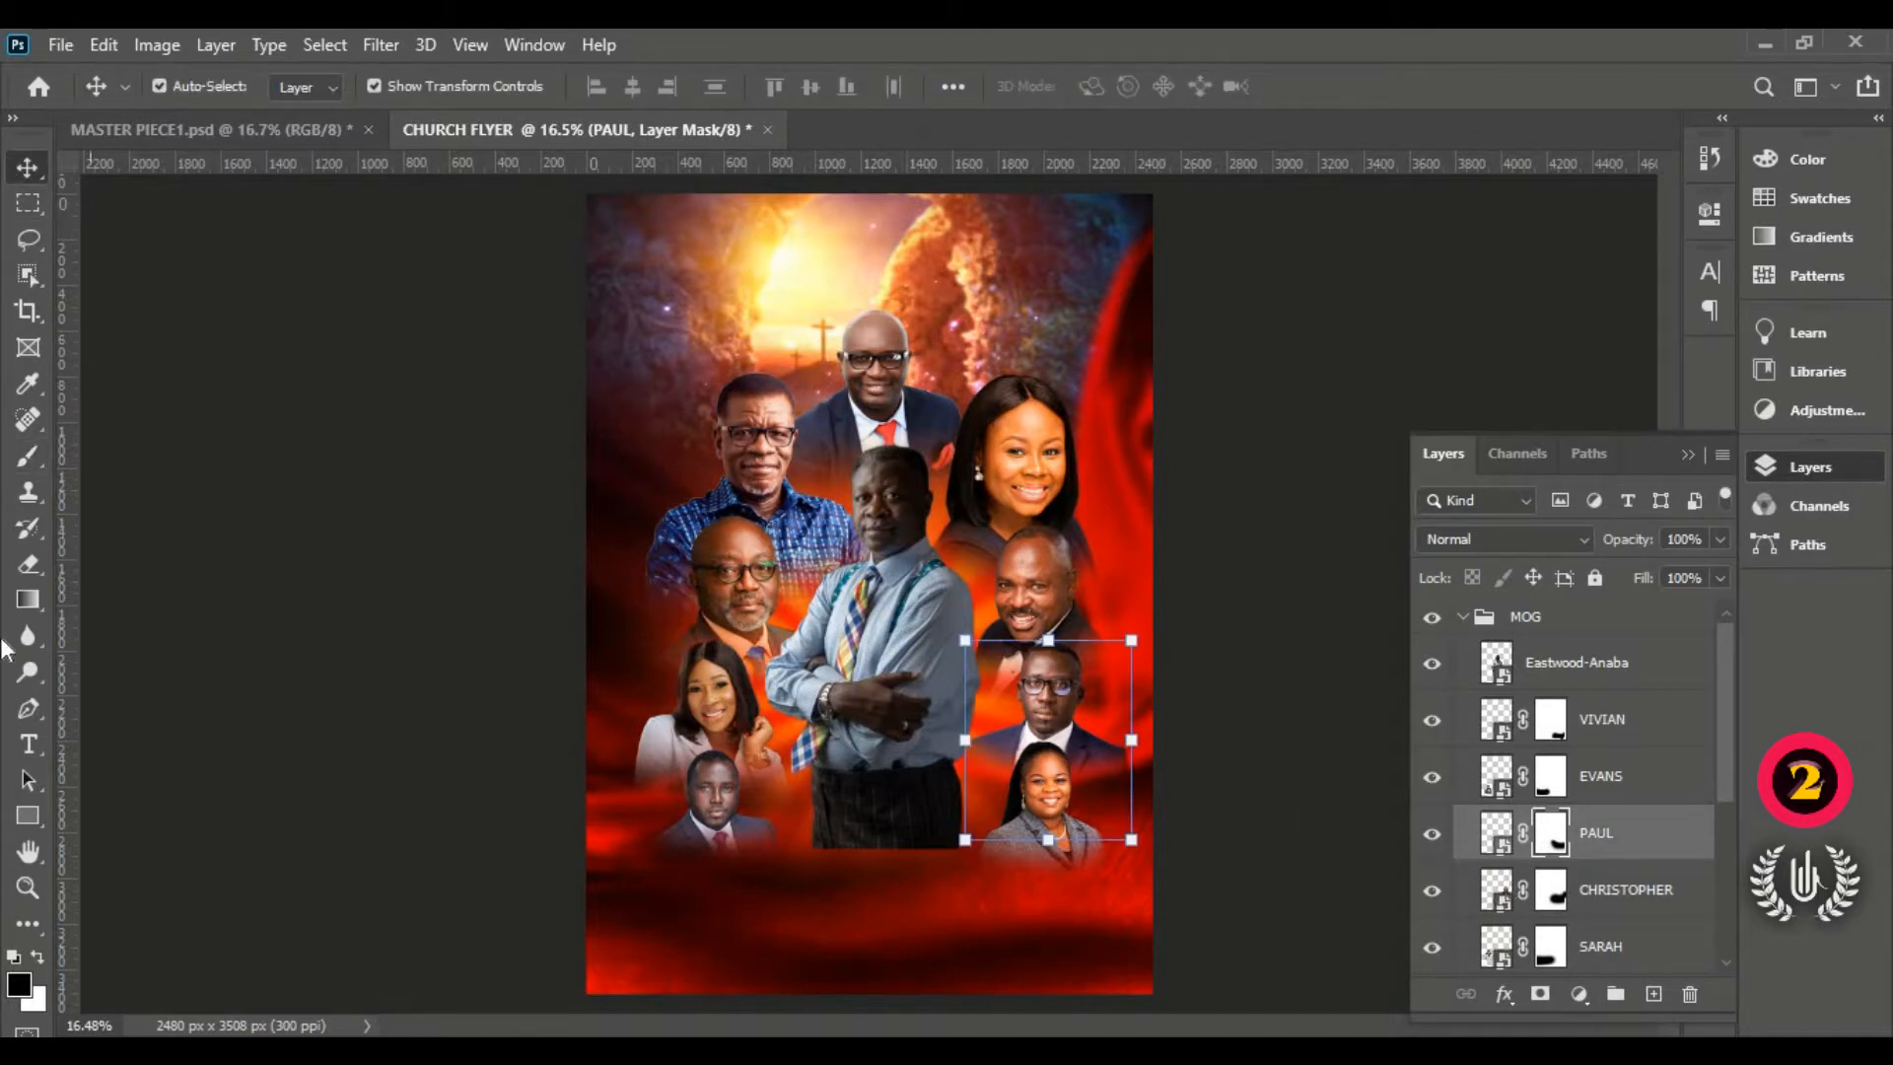
{"action": "left_click", "coordinate": [28, 455]}
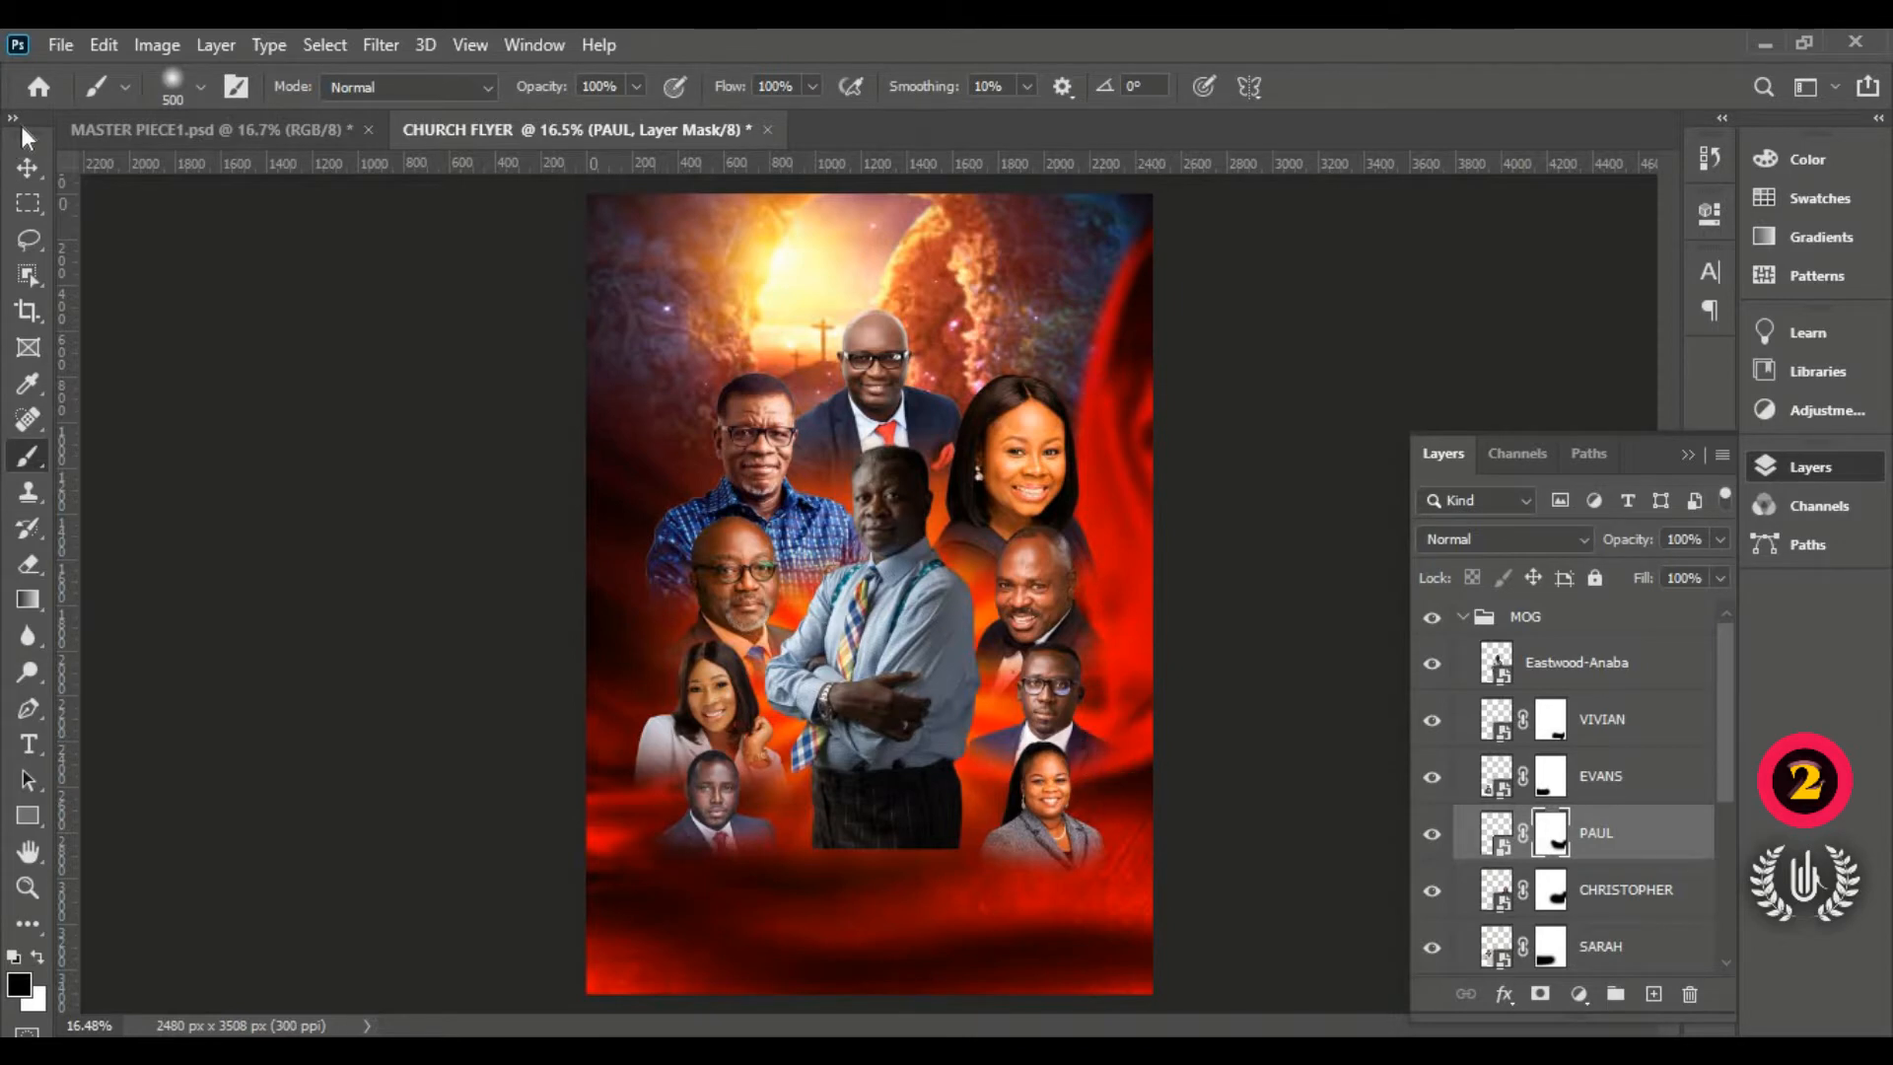
{"action": "left_click", "coordinate": [27, 168]}
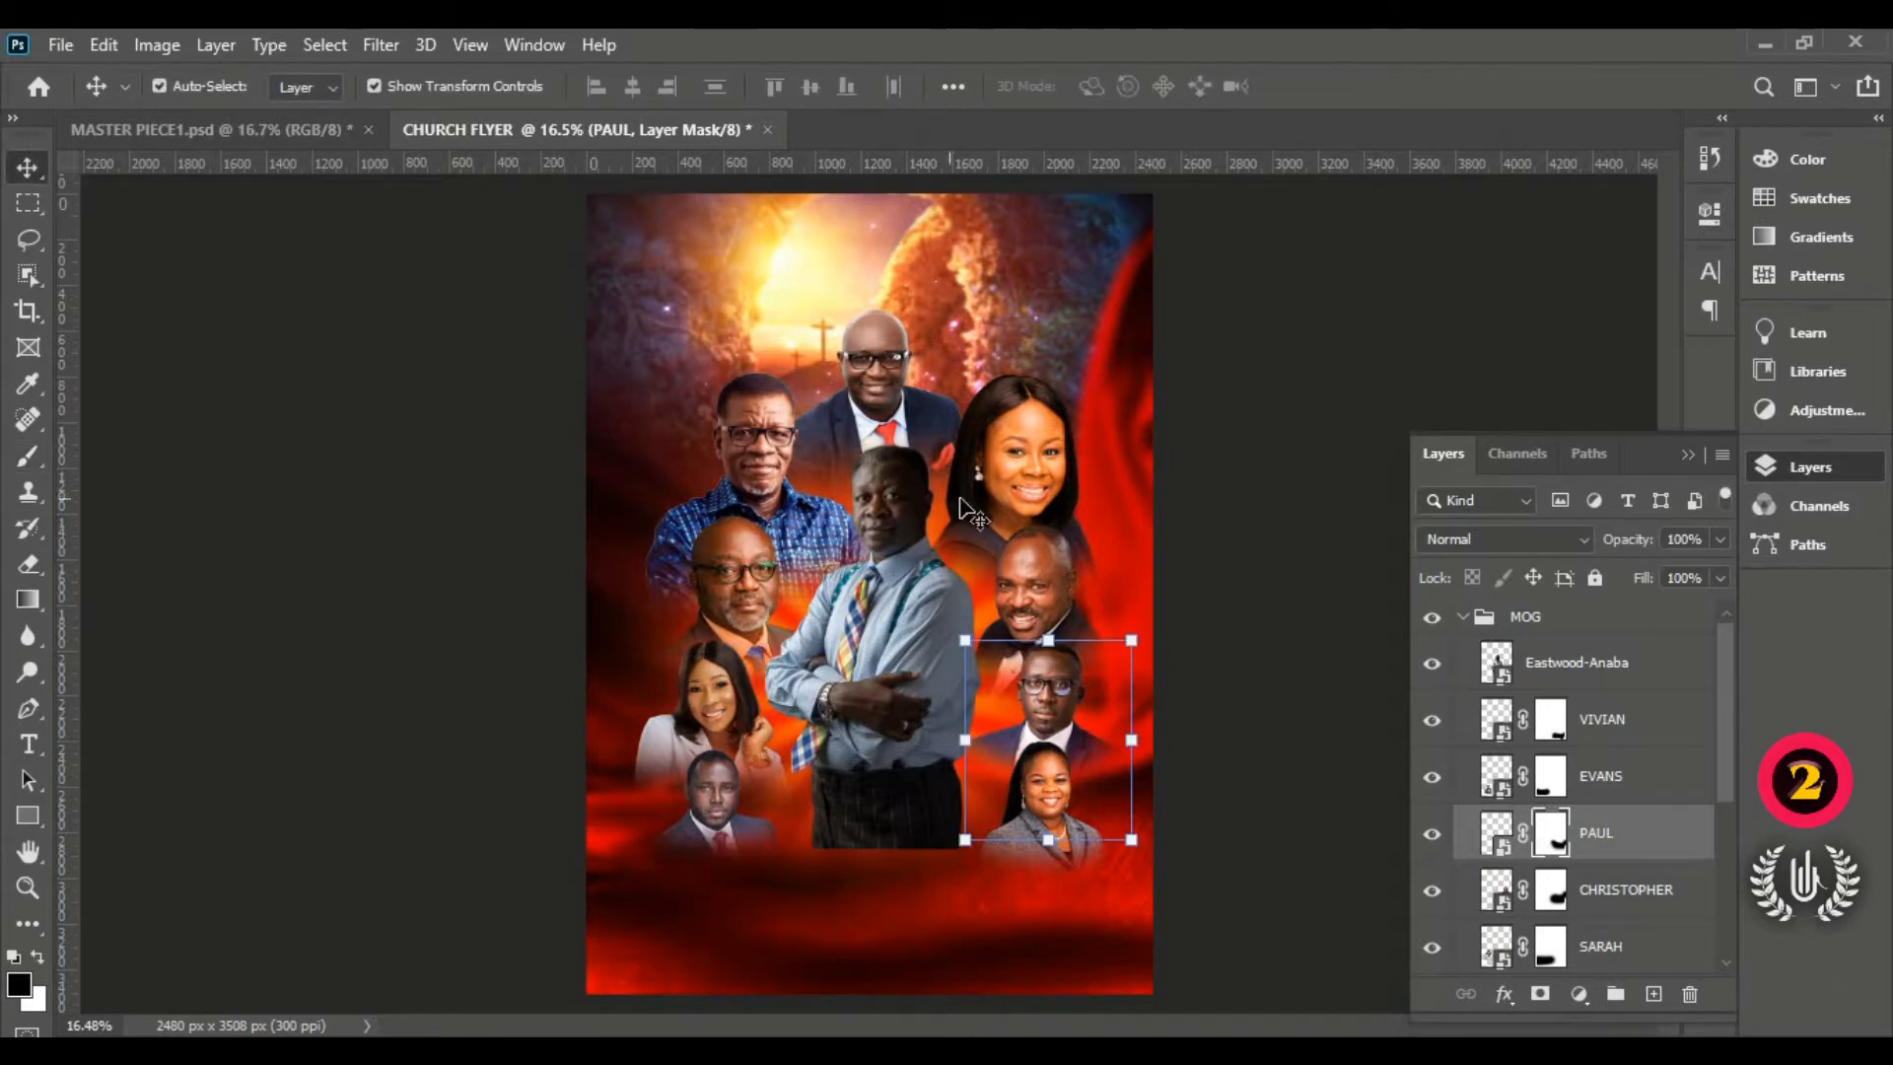
Step: Nudge the smiling woman's upper-right portrait slightly right, then recheck and collapse the MOG group
{"action": "left_click", "coordinate": [1021, 470]}
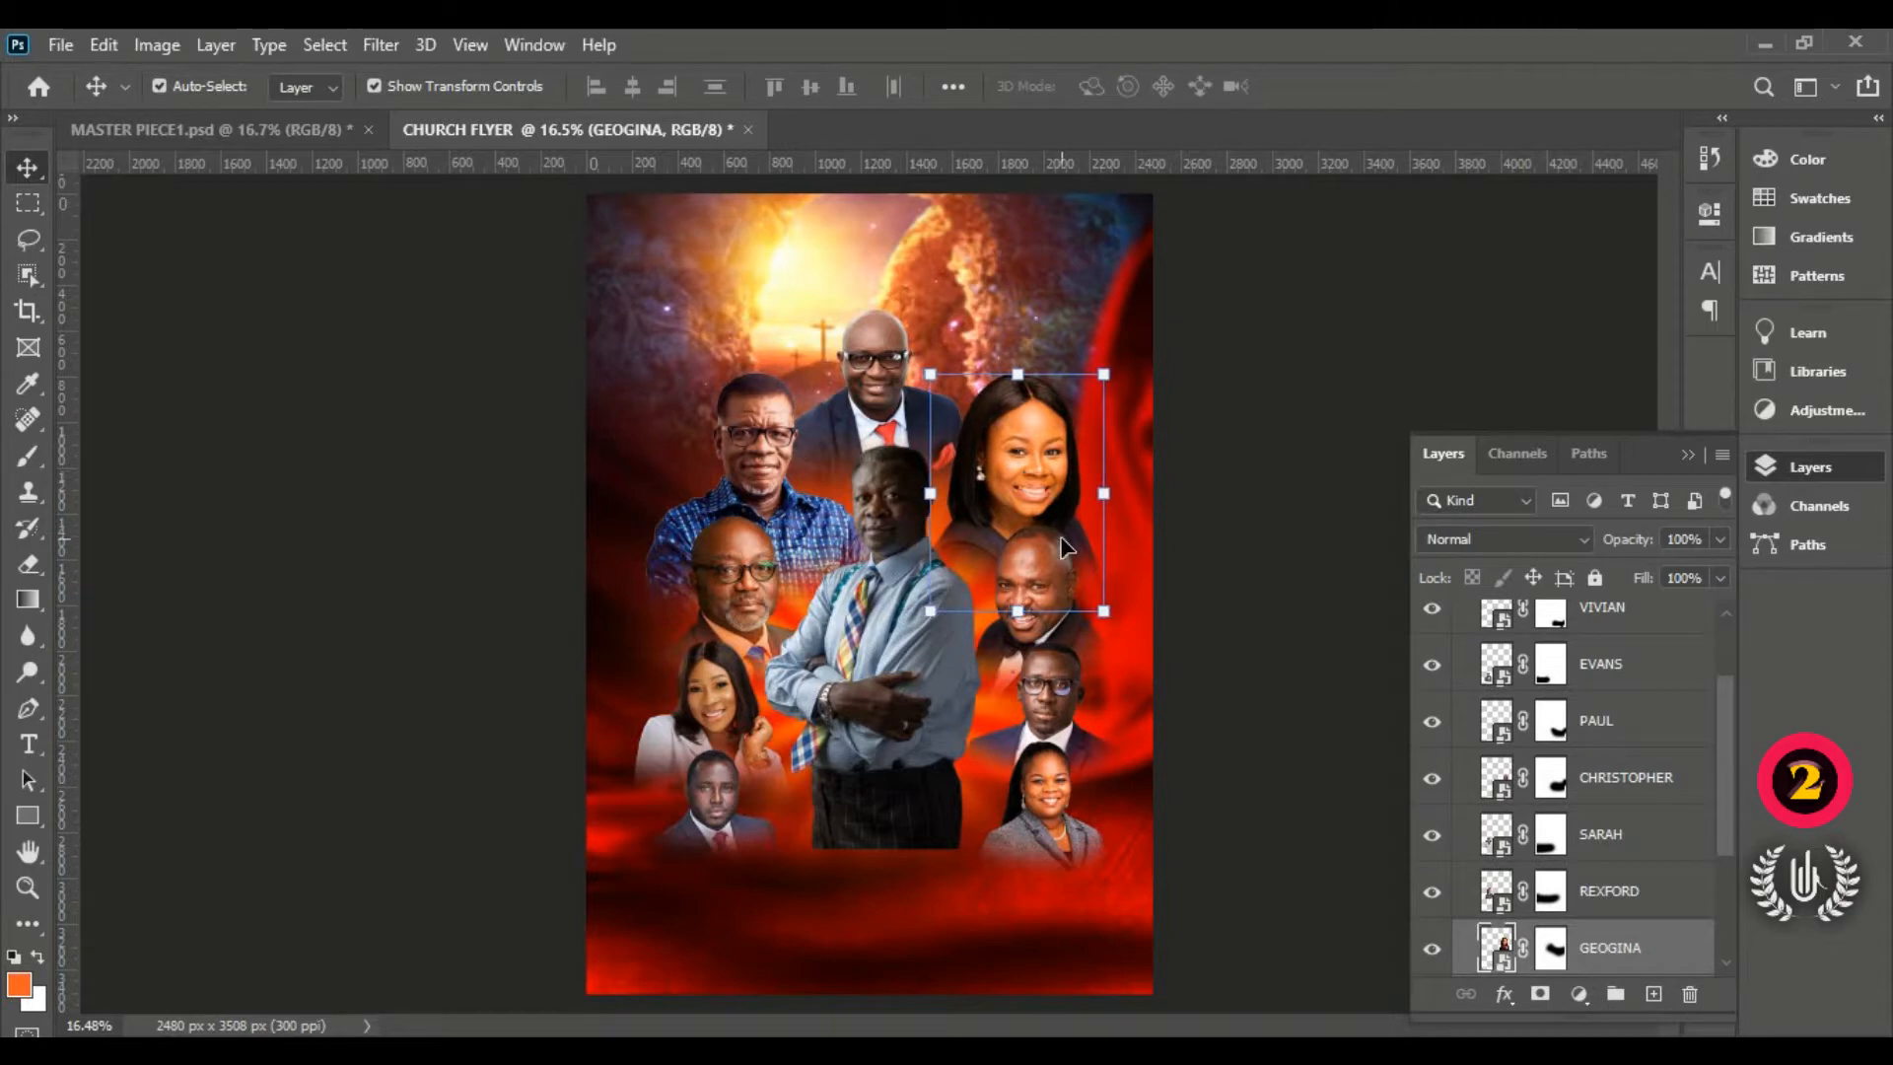
{"action": "key", "text": "shift+Right"}
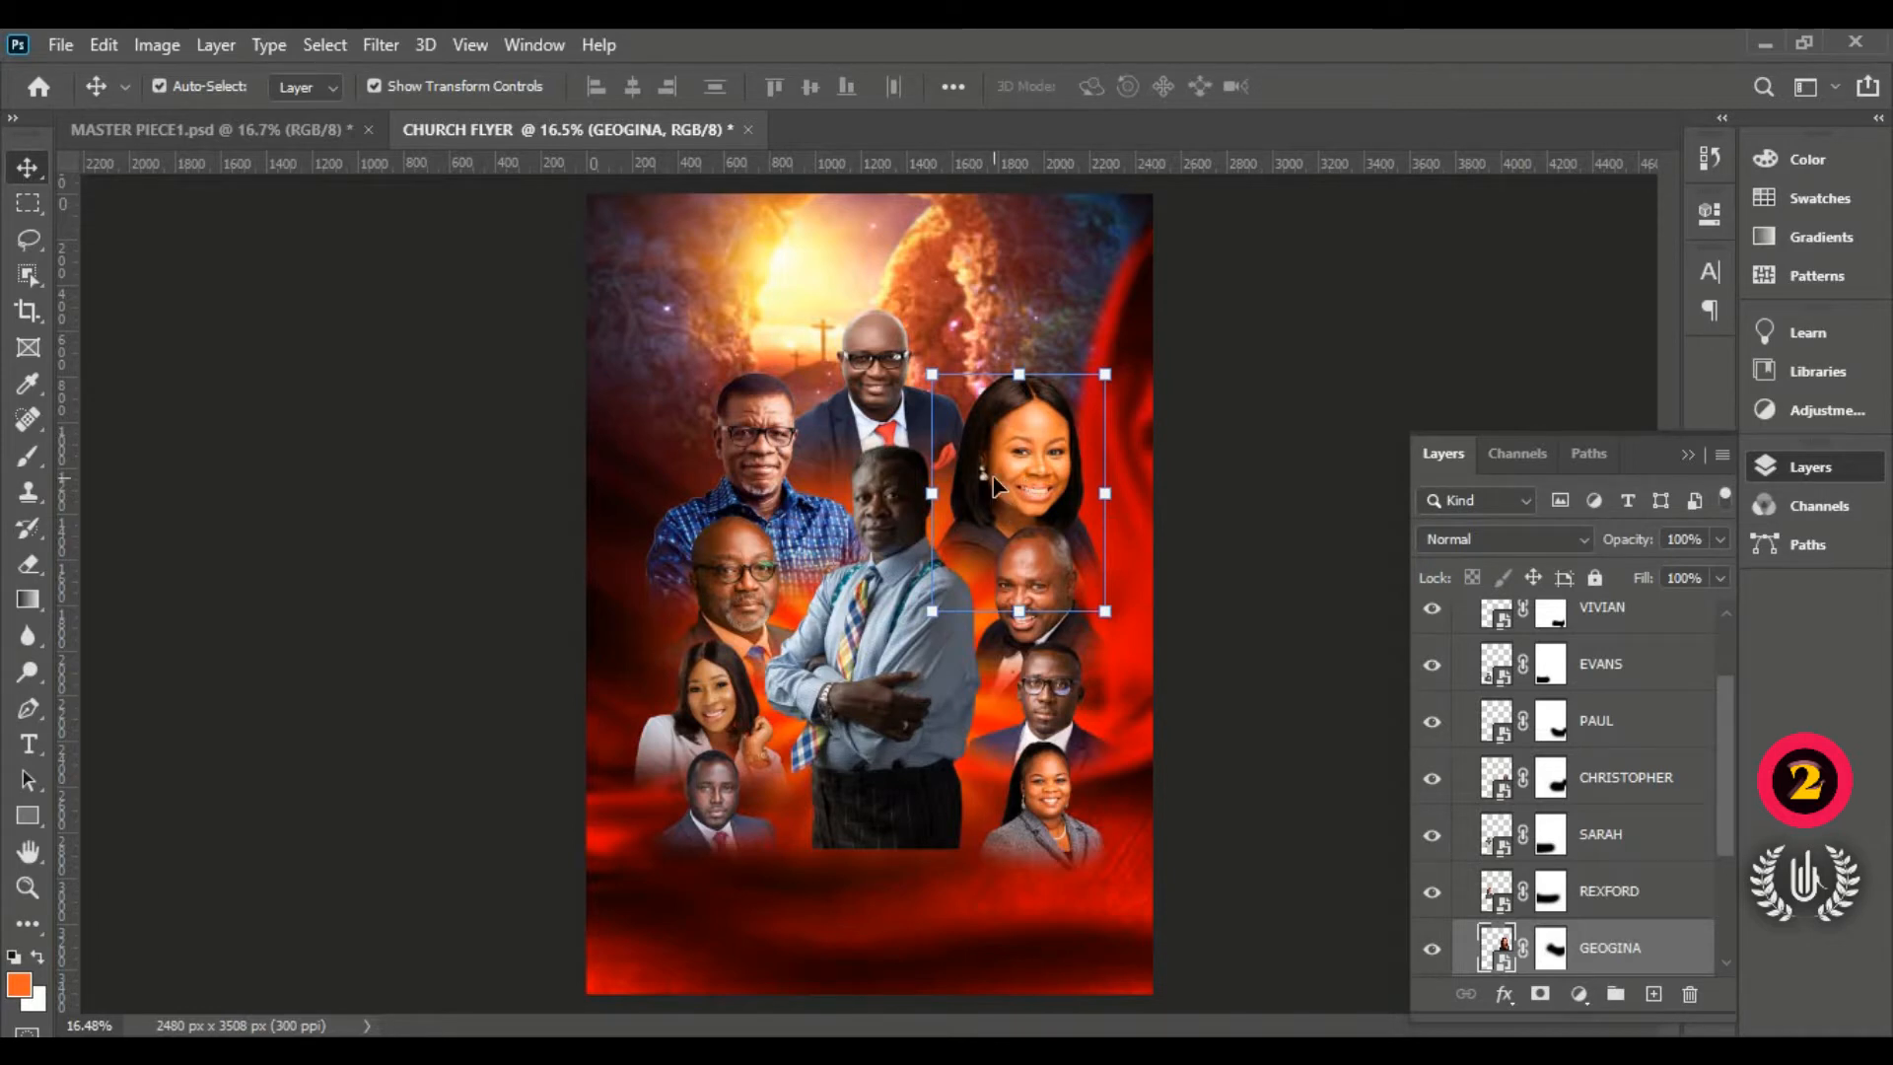
{"action": "left_click", "coordinate": [1240, 505]}
{"action": "scroll", "coordinate": [1560, 711], "scroll_direction": "up", "scroll_amount": 2}
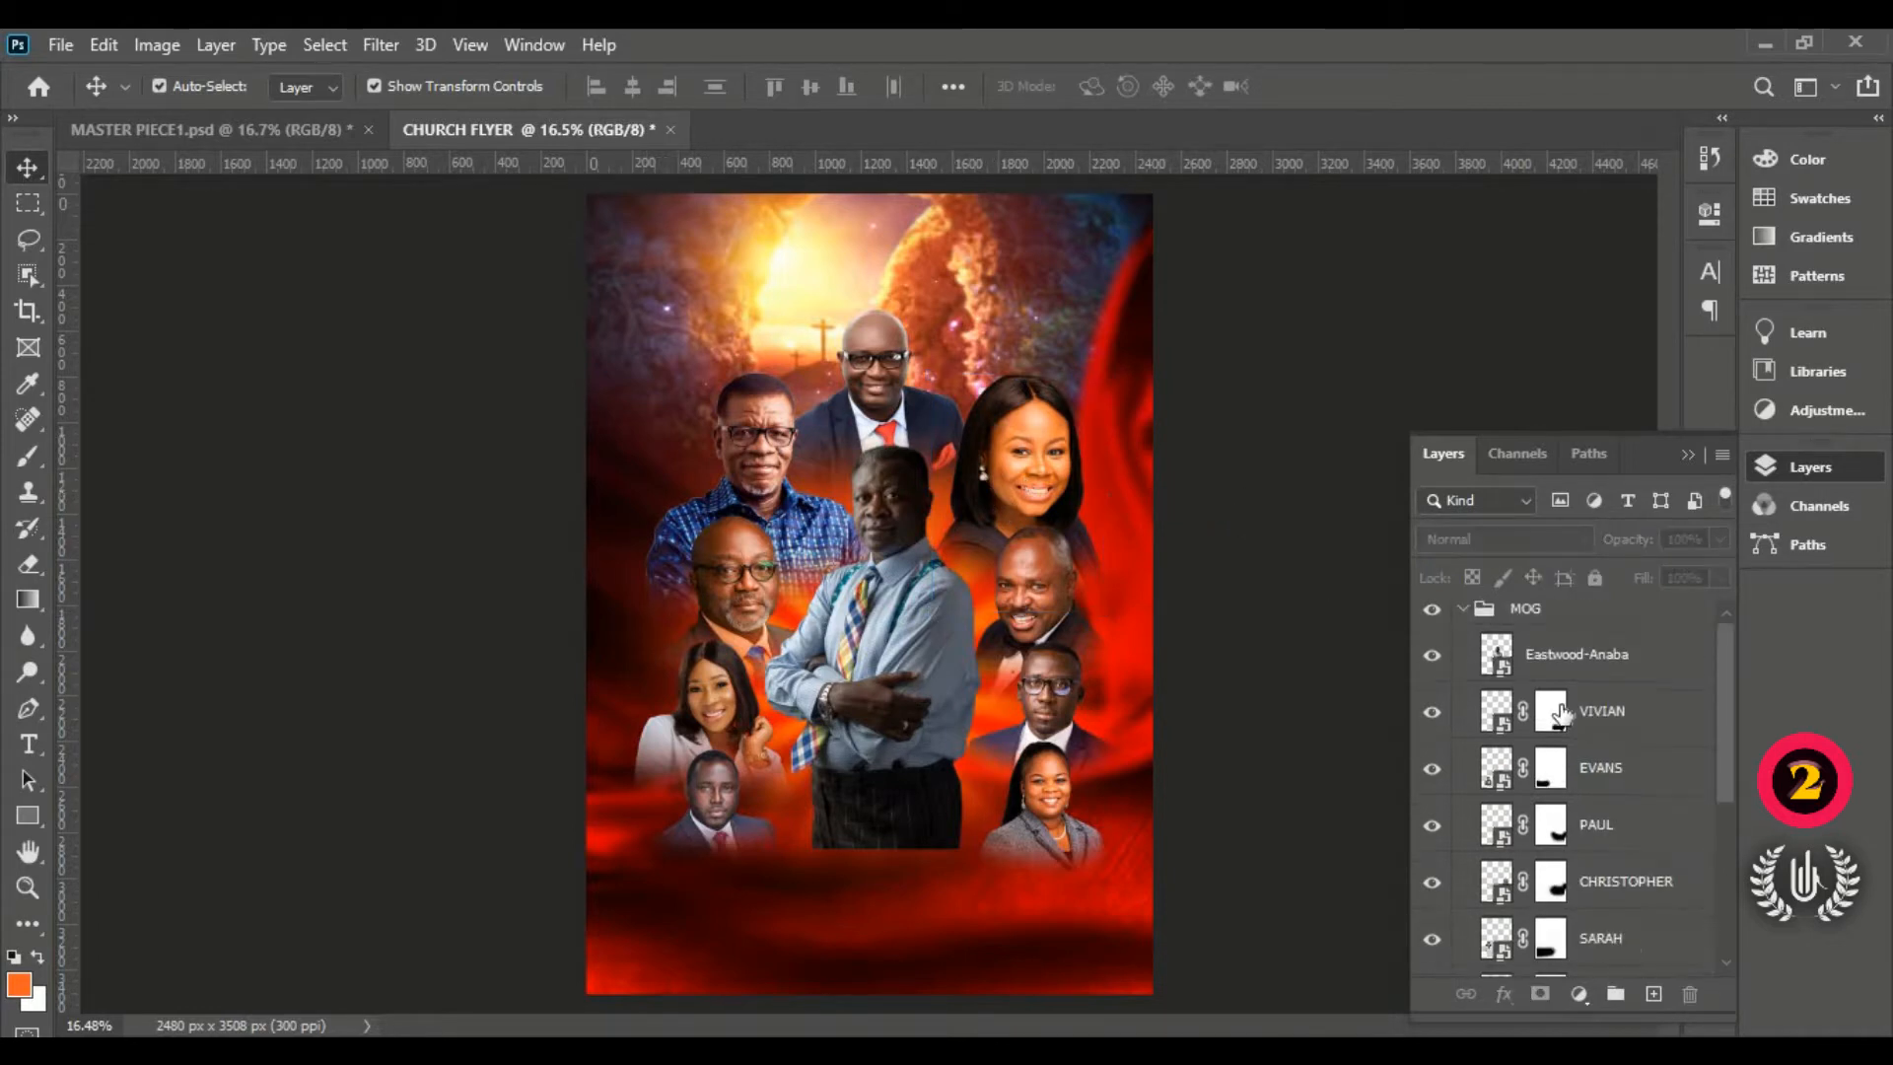
{"action": "left_click", "coordinate": [1435, 617]}
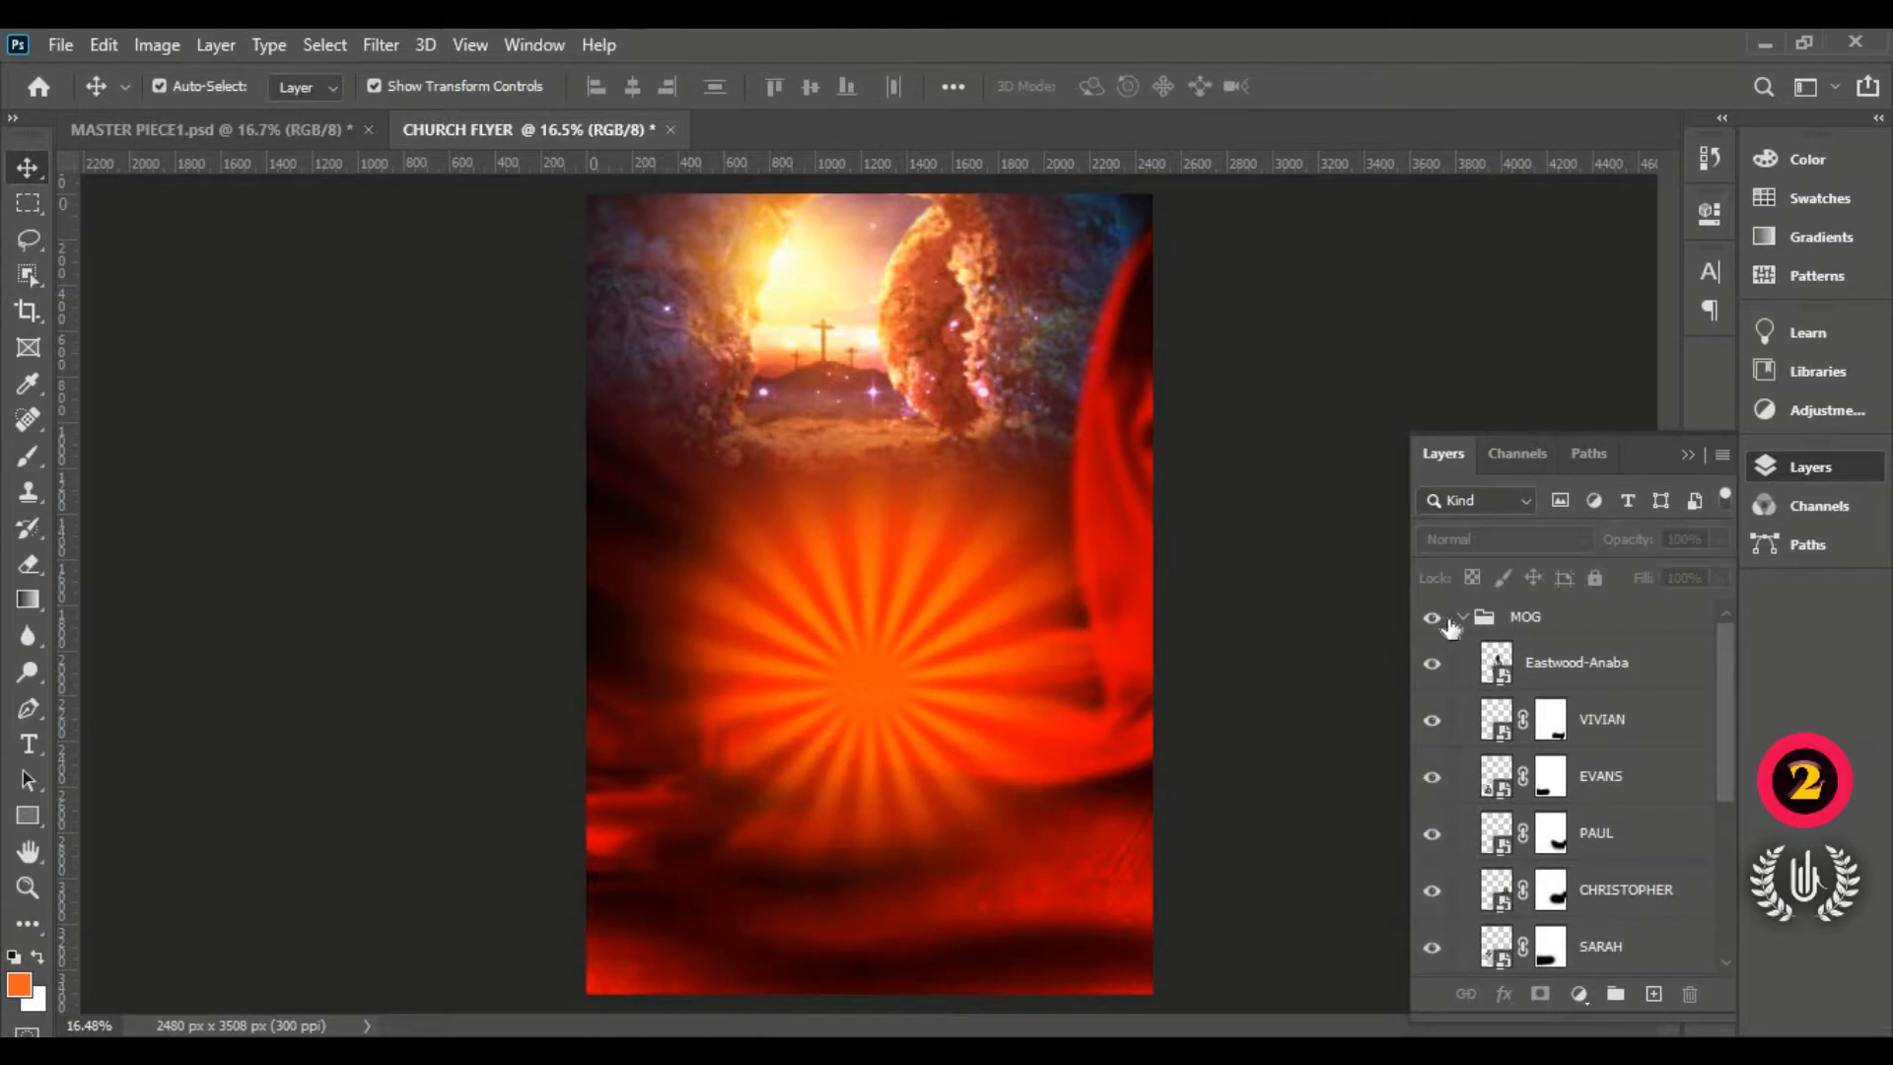
{"action": "left_click", "coordinate": [1435, 618]}
{"action": "left_click", "coordinate": [1464, 617]}
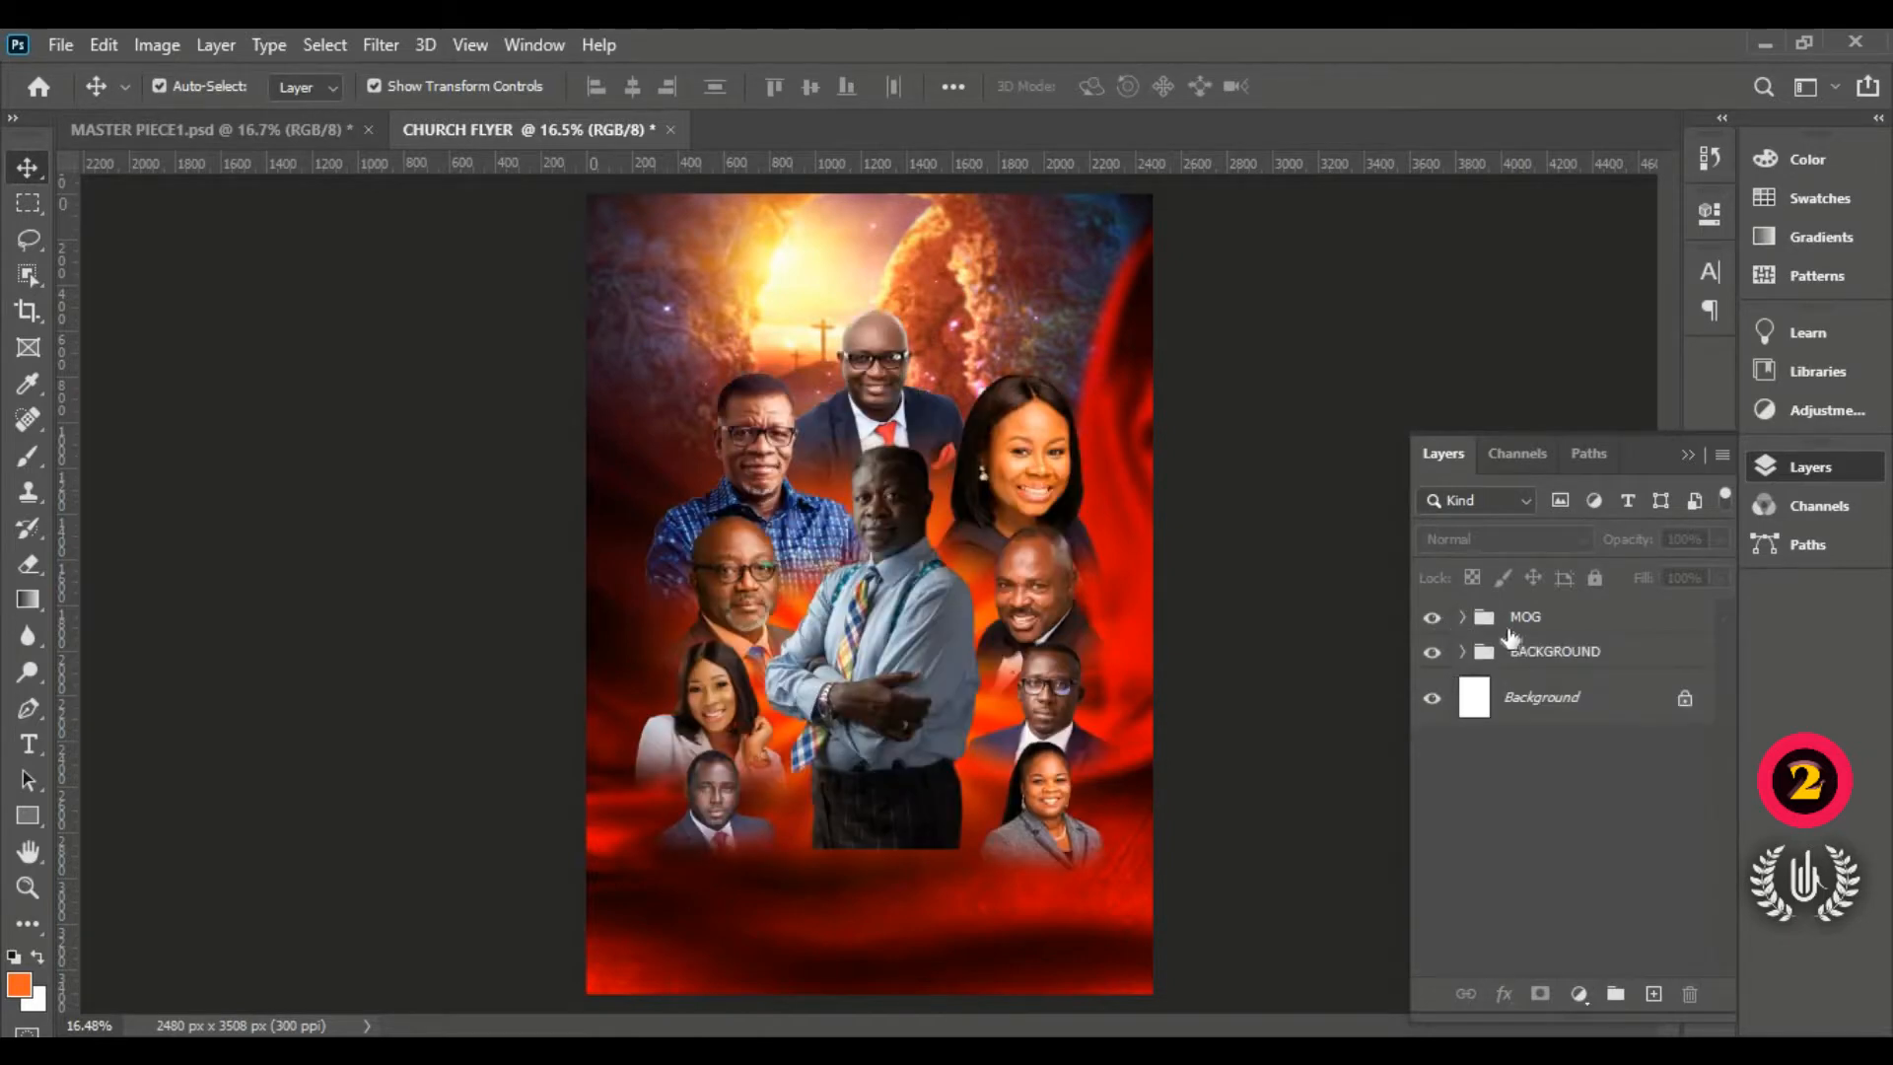
Step: Place the embedded 'указатели' wooden sign image into the flyer above the MOG group
{"action": "left_click", "coordinate": [1510, 623]}
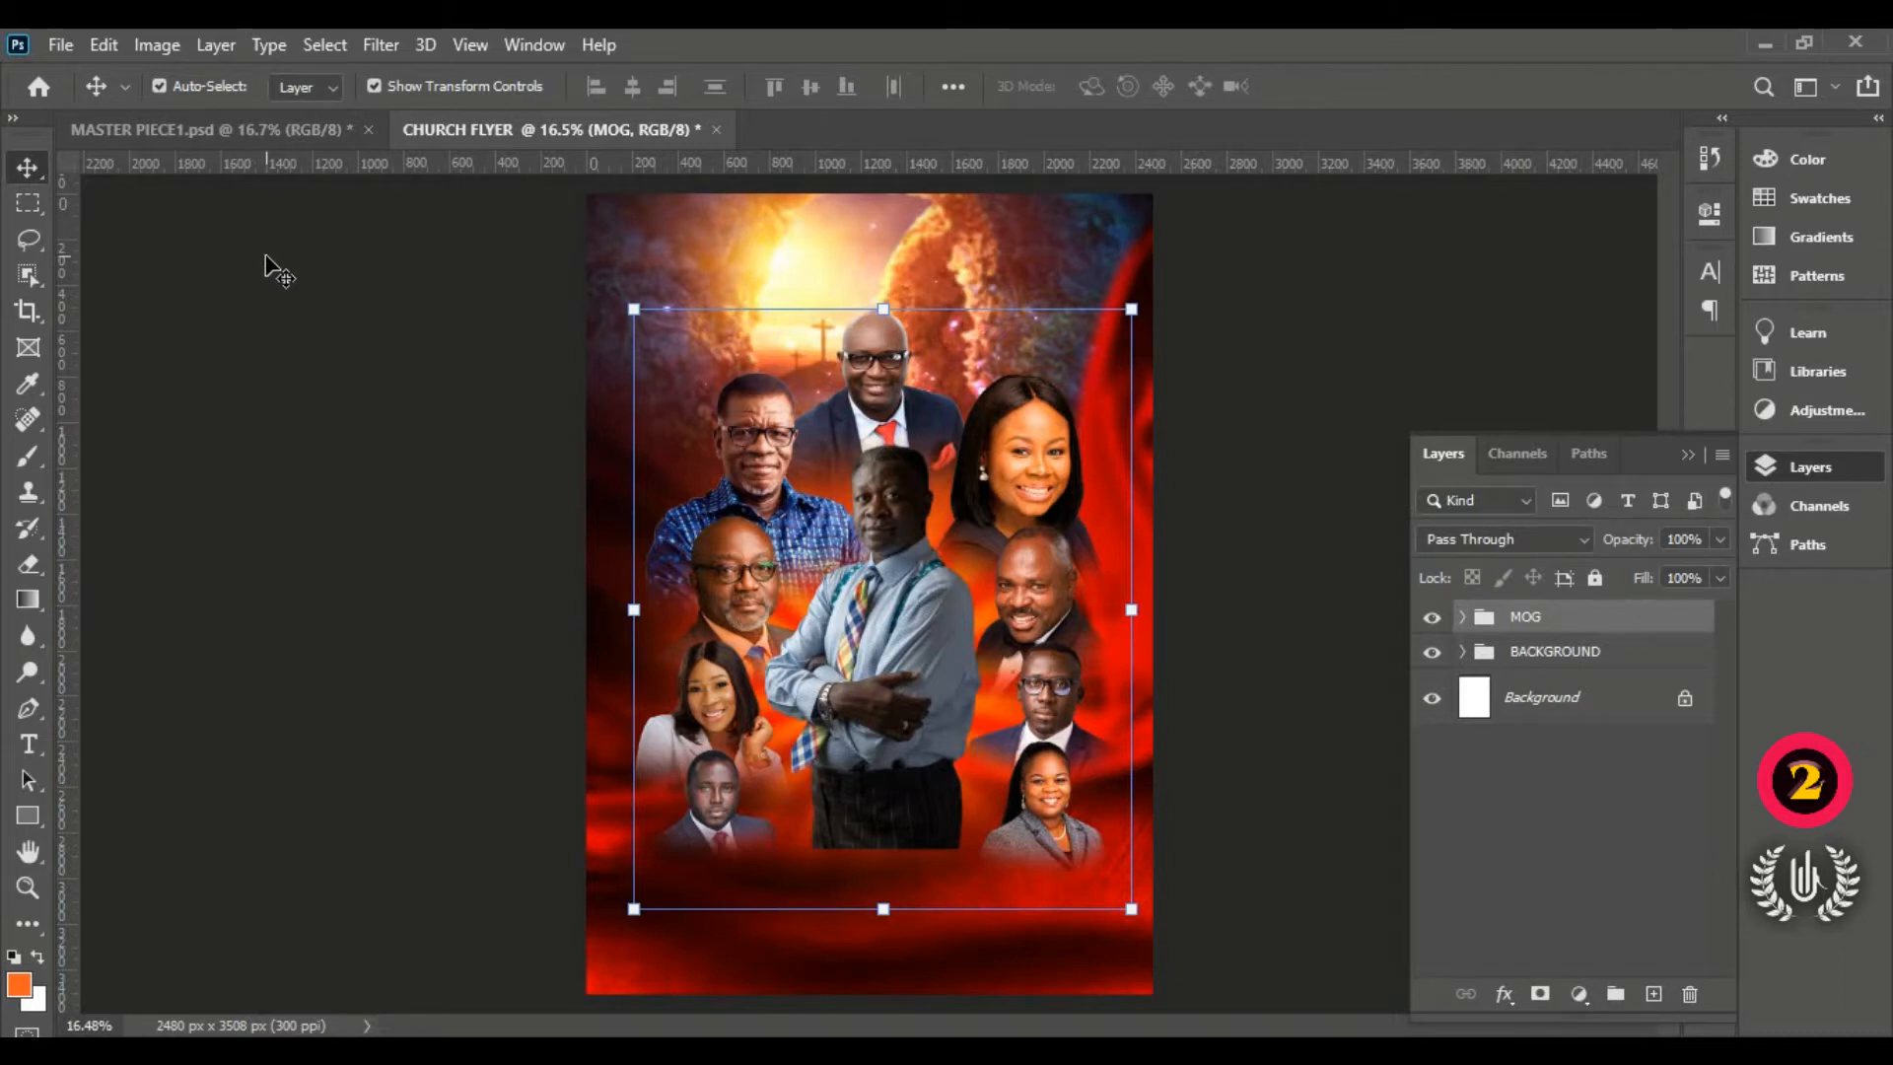
{"action": "left_click", "coordinate": [73, 47]}
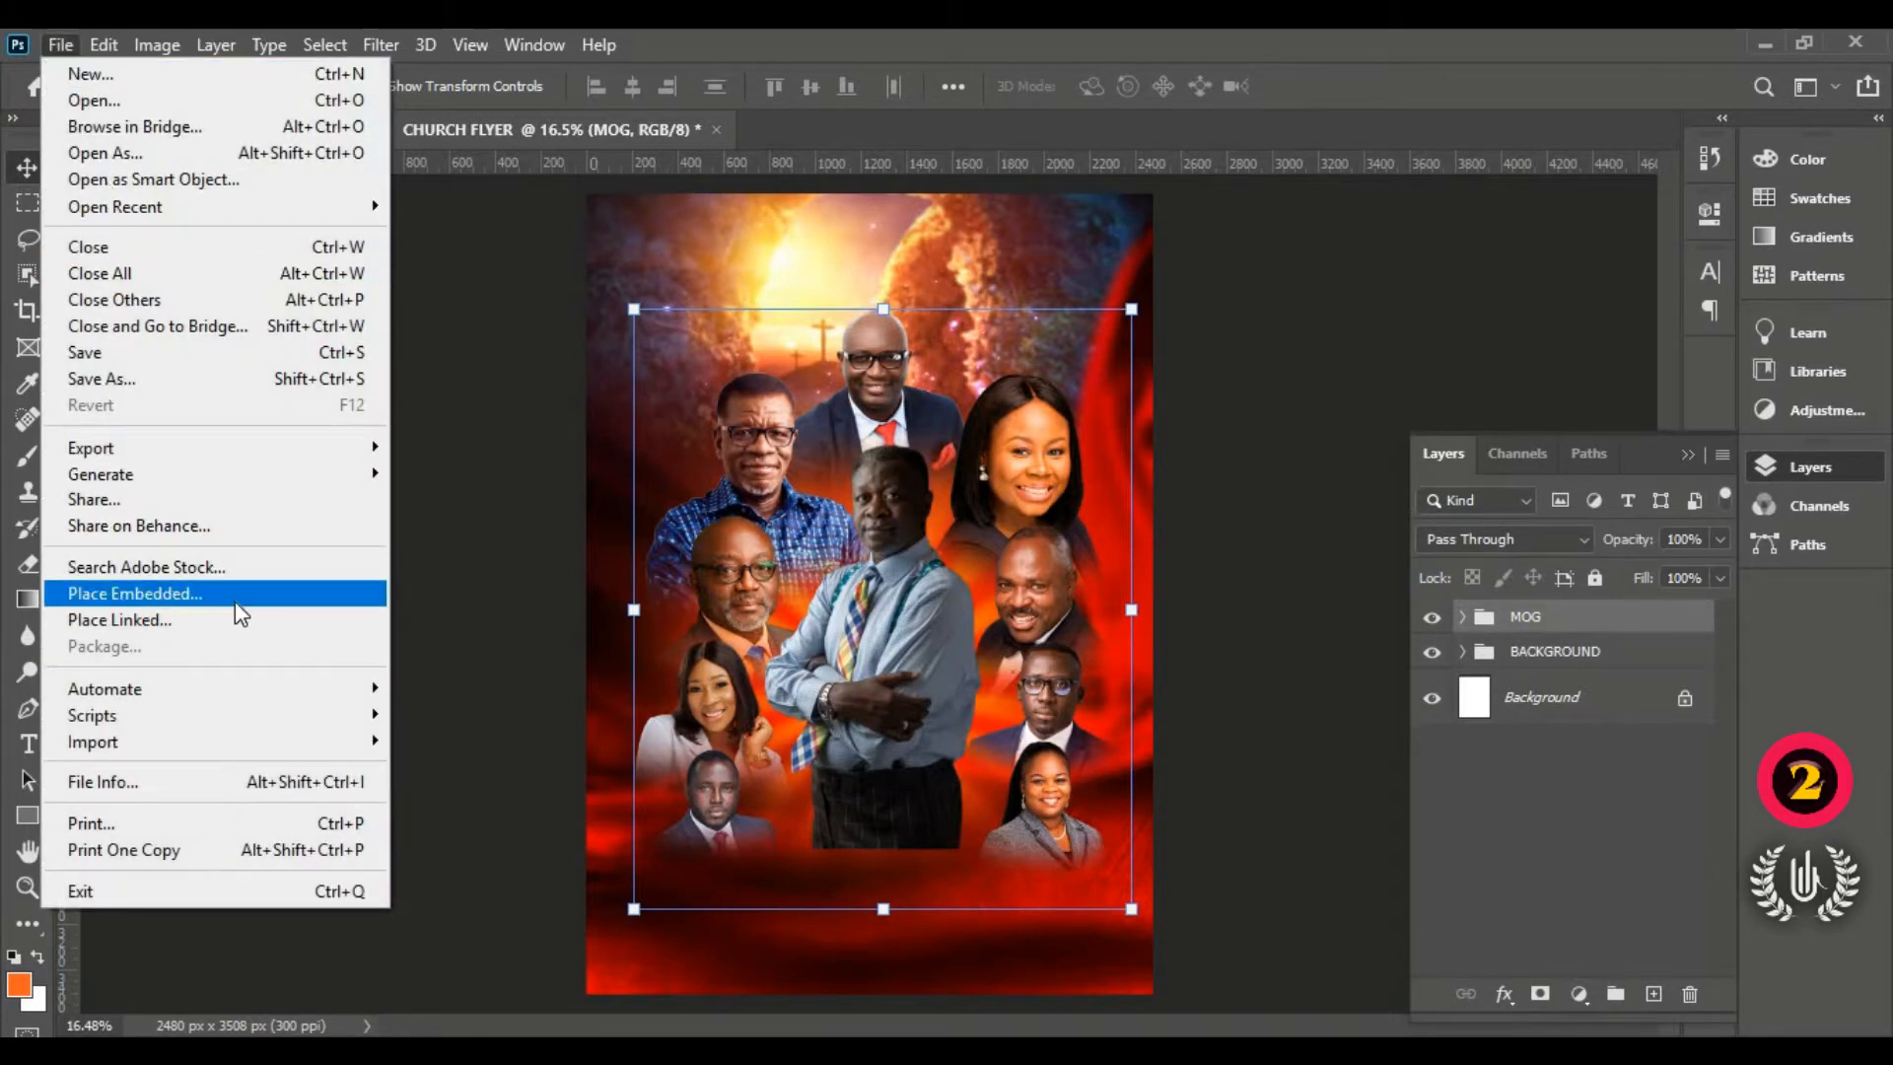
{"action": "left_click", "coordinate": [235, 594]}
{"action": "scroll", "coordinate": [671, 454], "scroll_direction": "down", "scroll_amount": 2}
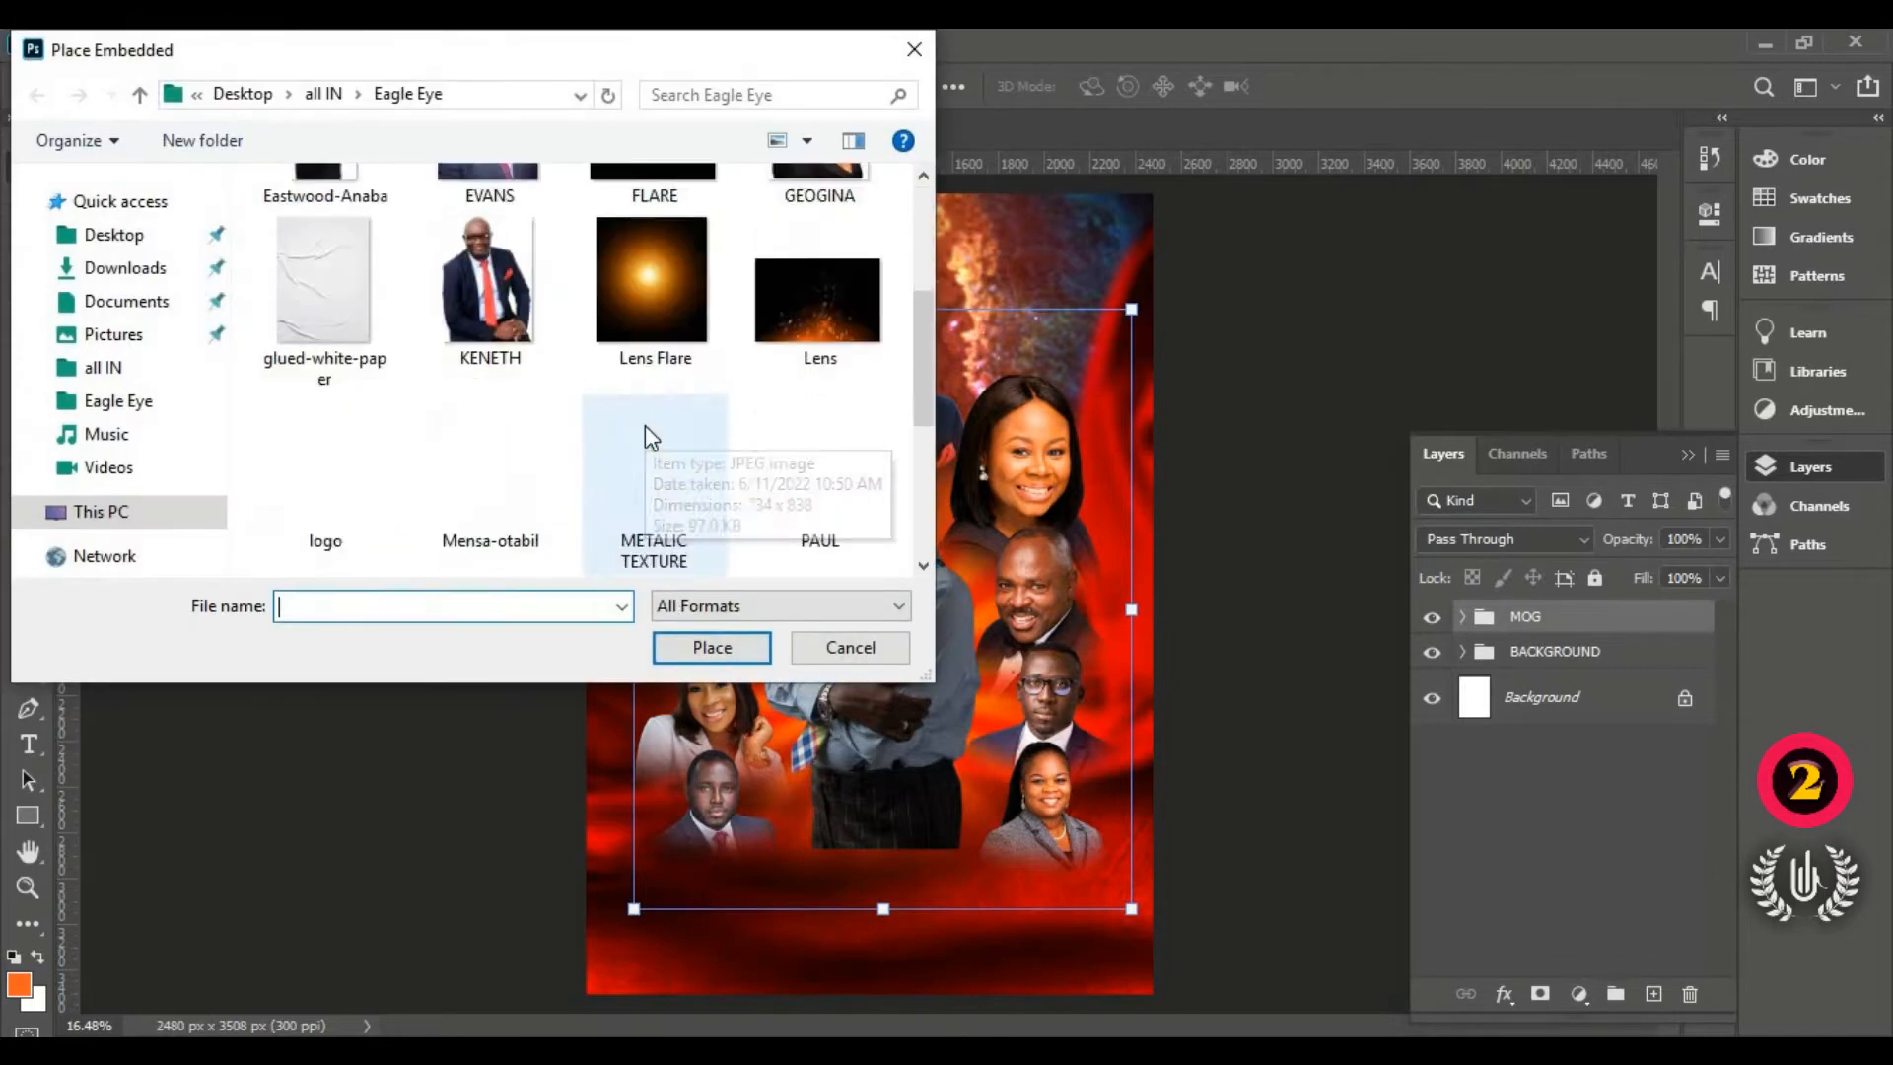
{"action": "scroll", "coordinate": [645, 424], "scroll_direction": "down", "scroll_amount": 2}
{"action": "left_click", "coordinate": [702, 531]}
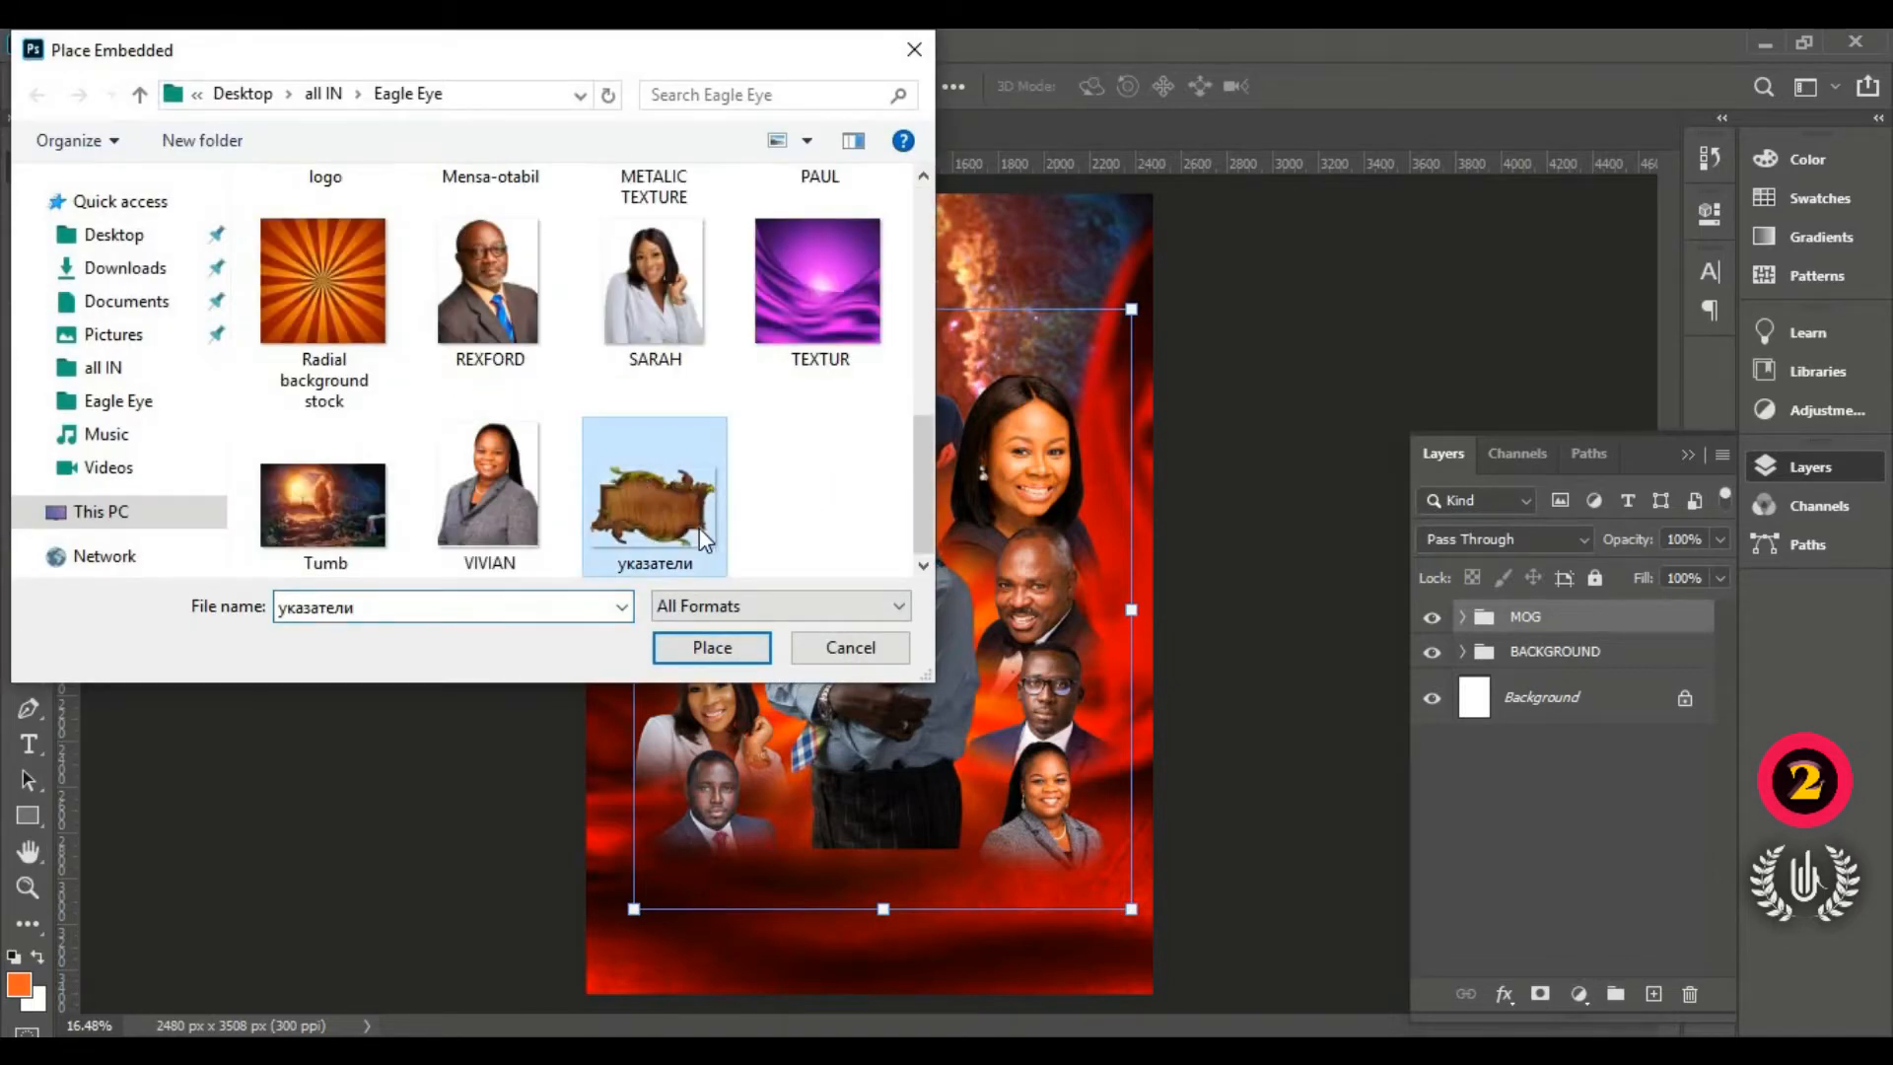
{"action": "left_click", "coordinate": [708, 646]}
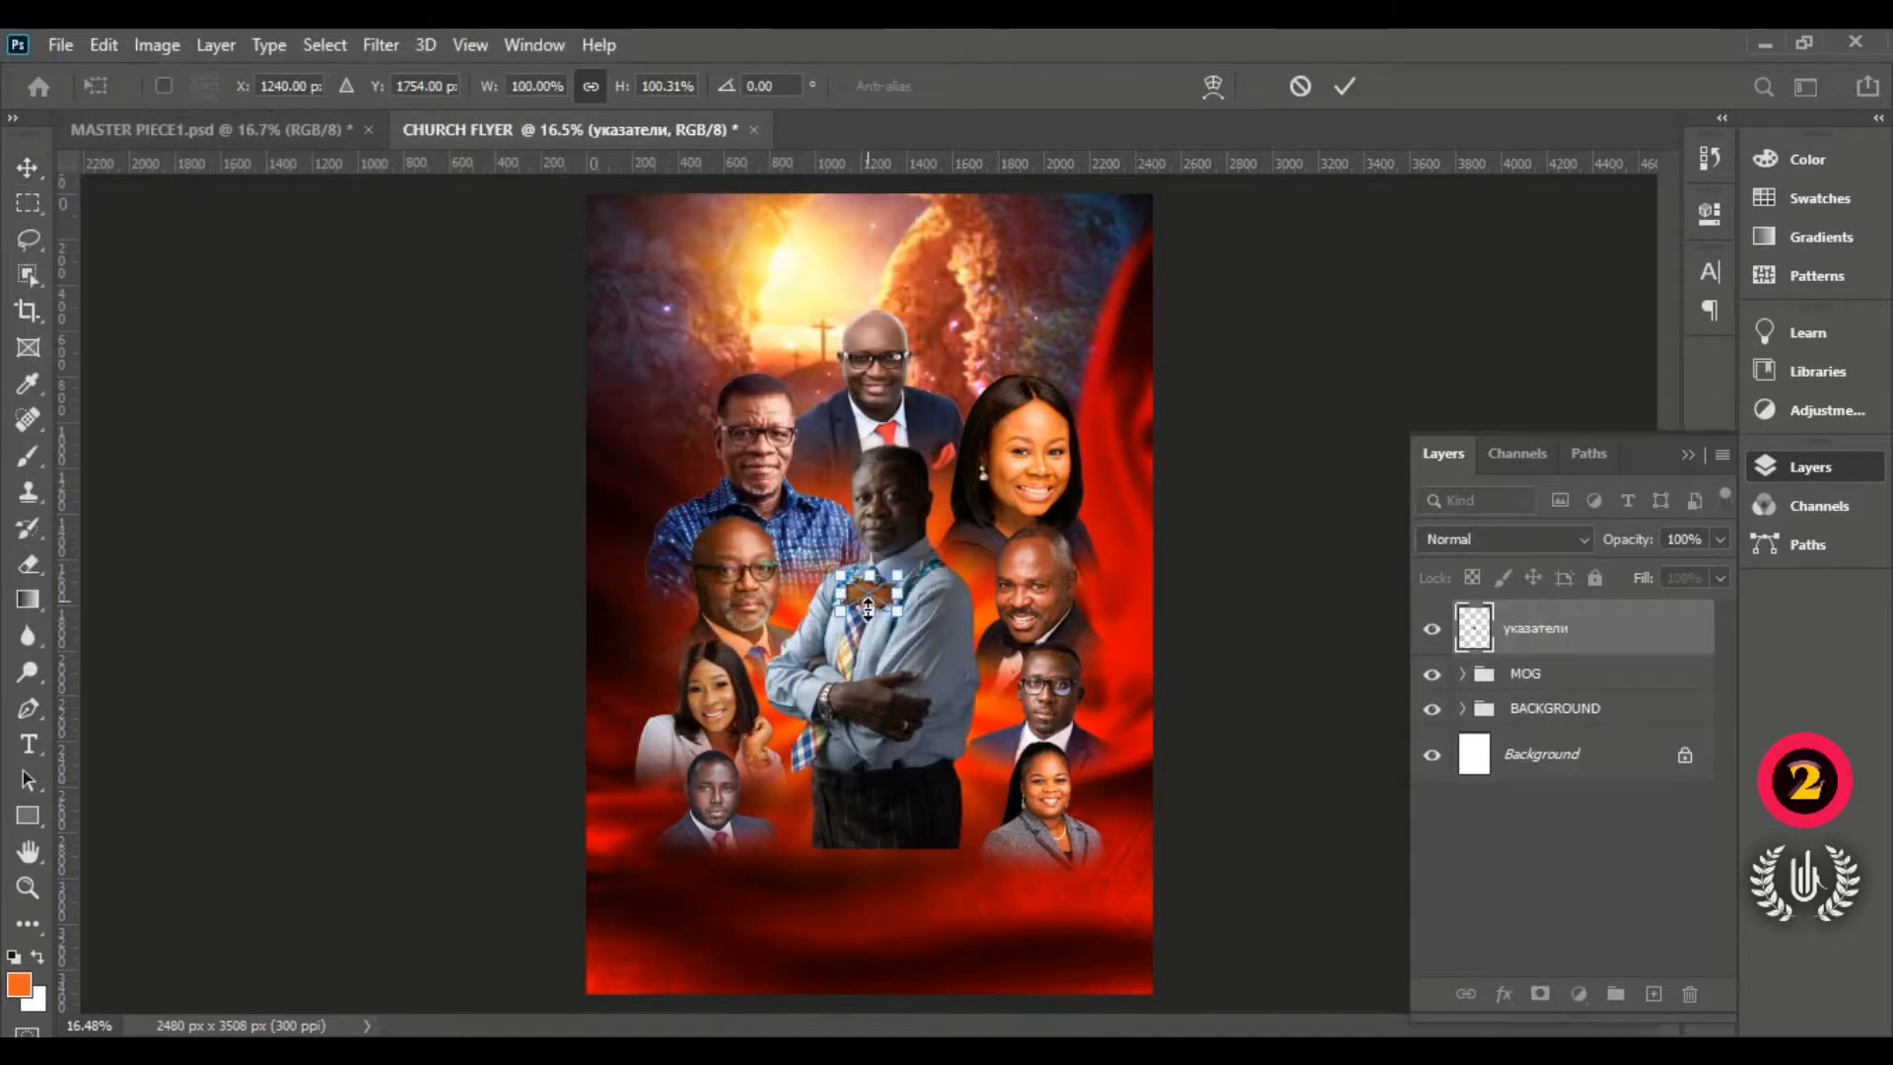
Step: Scale the wooden sign to about 536% and position it across the flyer bottom
{"action": "left_click_drag", "start_coordinate": [870, 621], "coordinate": [887, 845]}
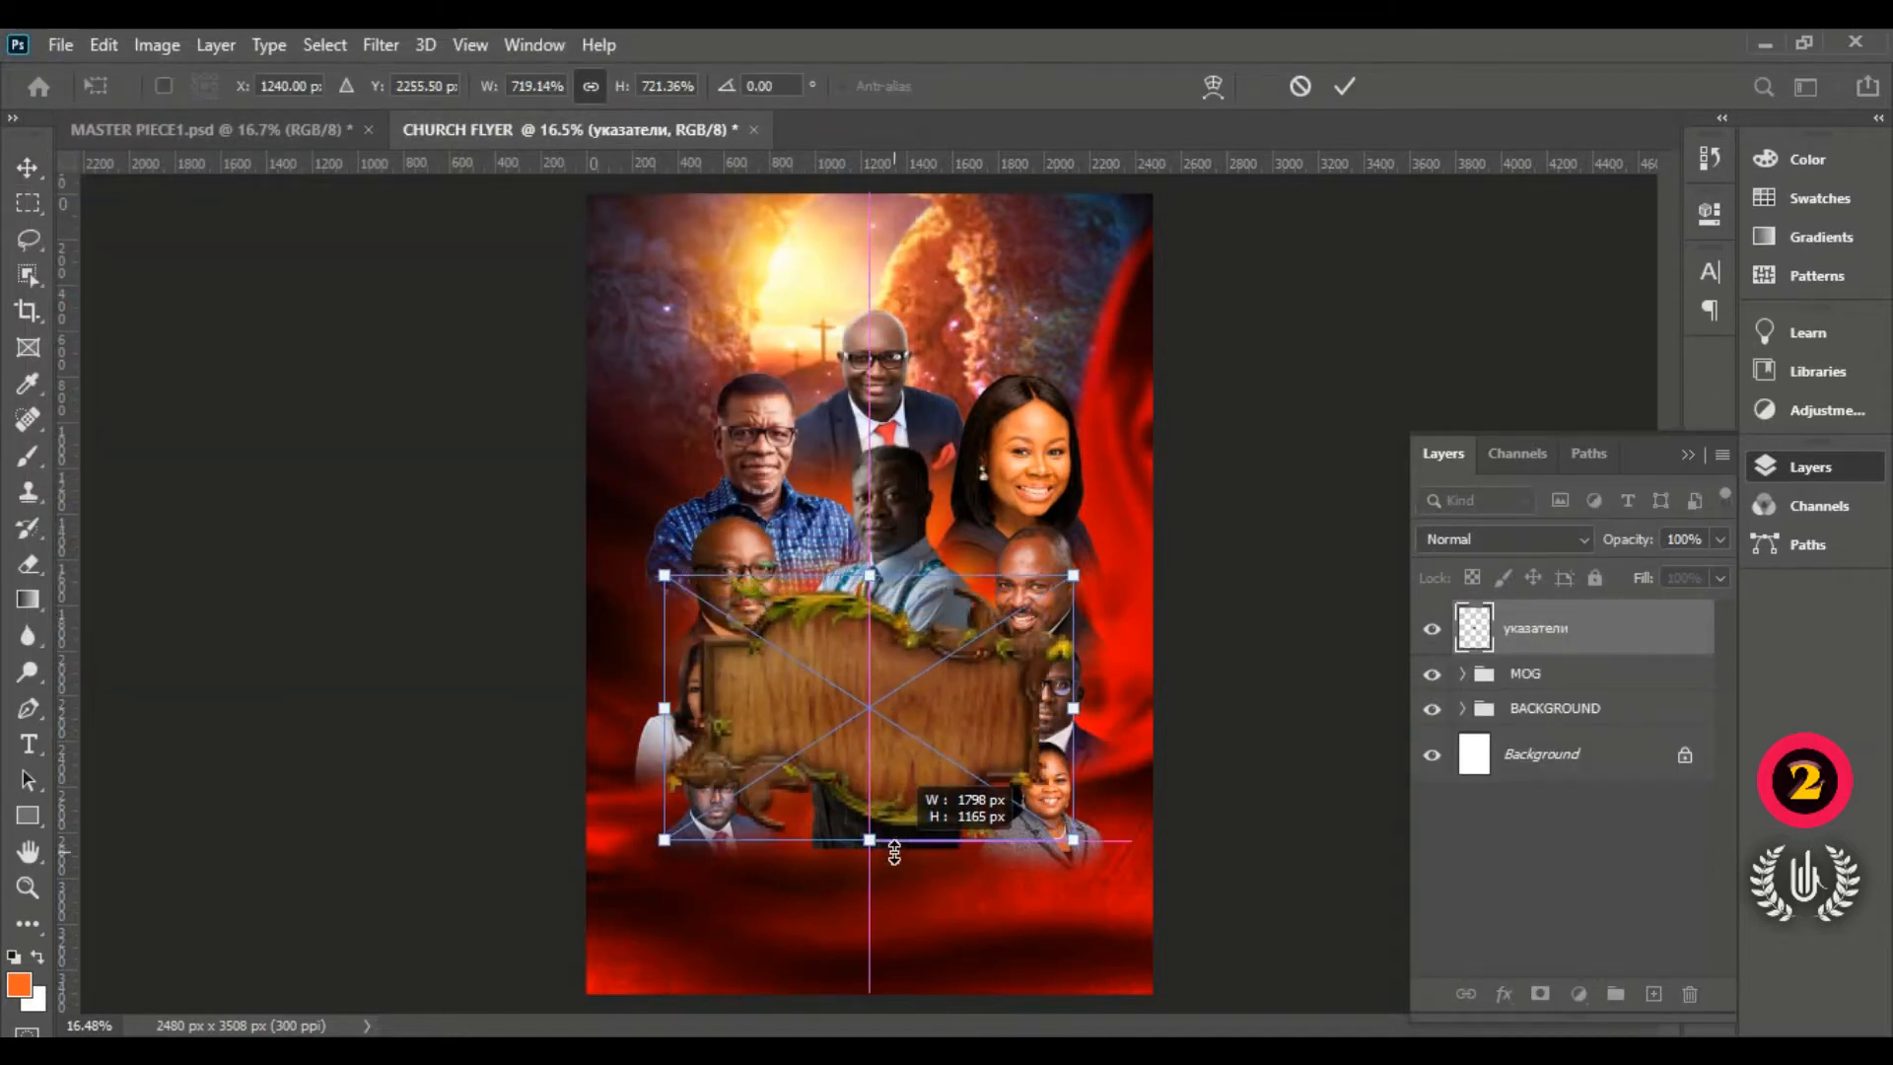
{"action": "left_click_drag", "start_coordinate": [886, 727], "coordinate": [884, 868]}
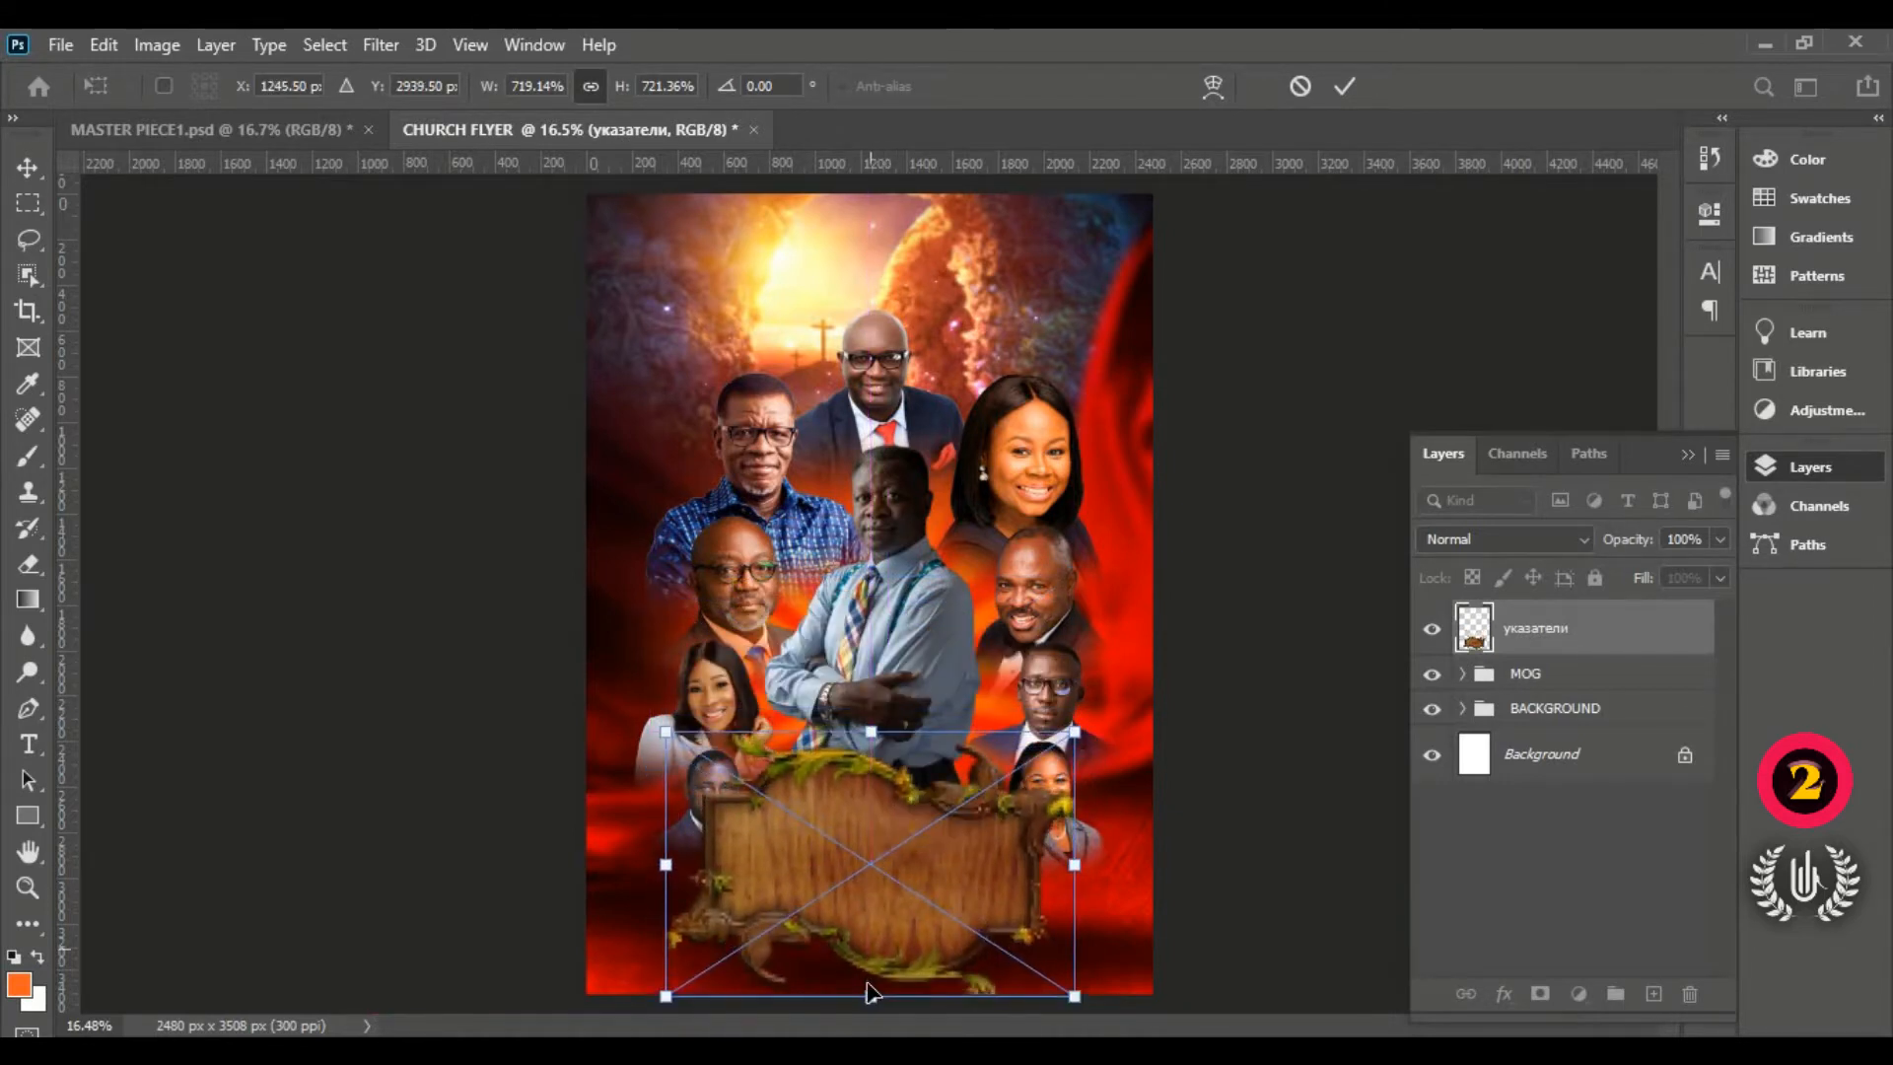
{"action": "left_click_drag", "start_coordinate": [870, 981], "coordinate": [872, 961]}
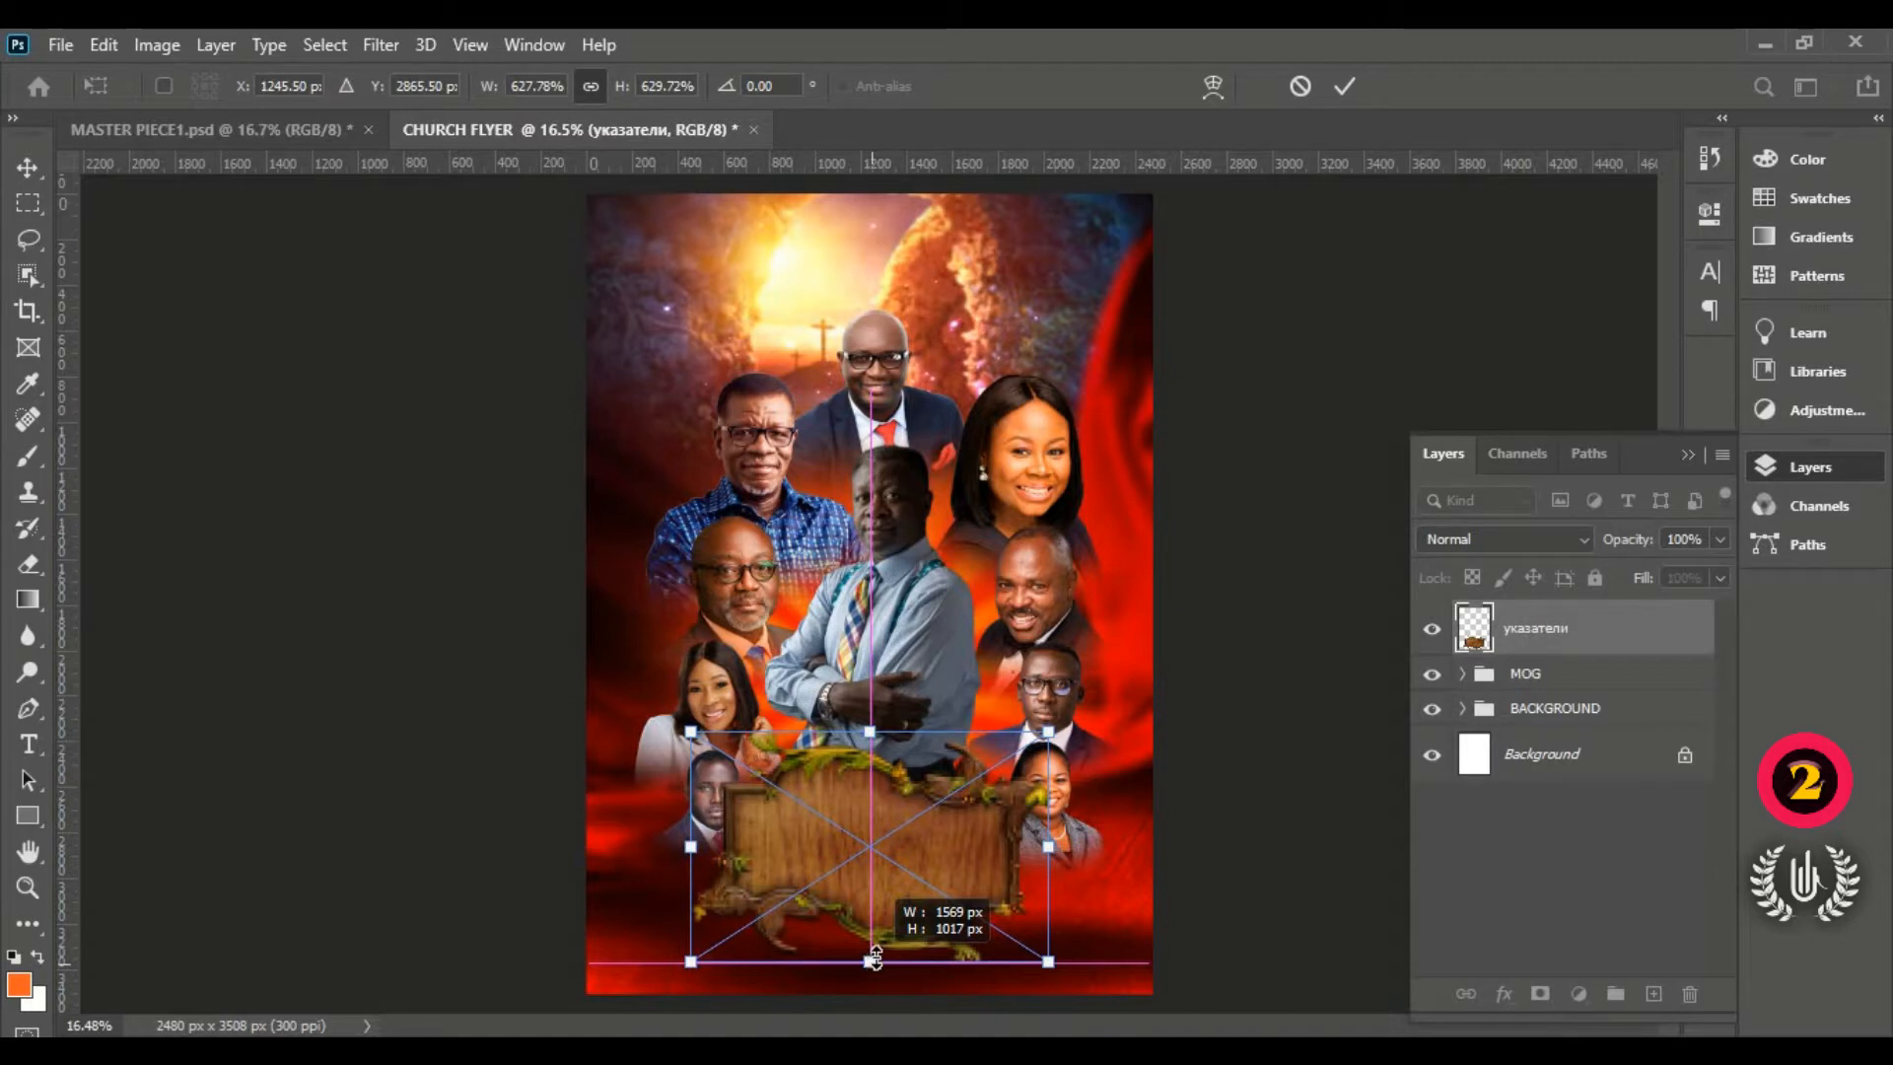
{"action": "left_click_drag", "start_coordinate": [875, 958], "coordinate": [878, 919]}
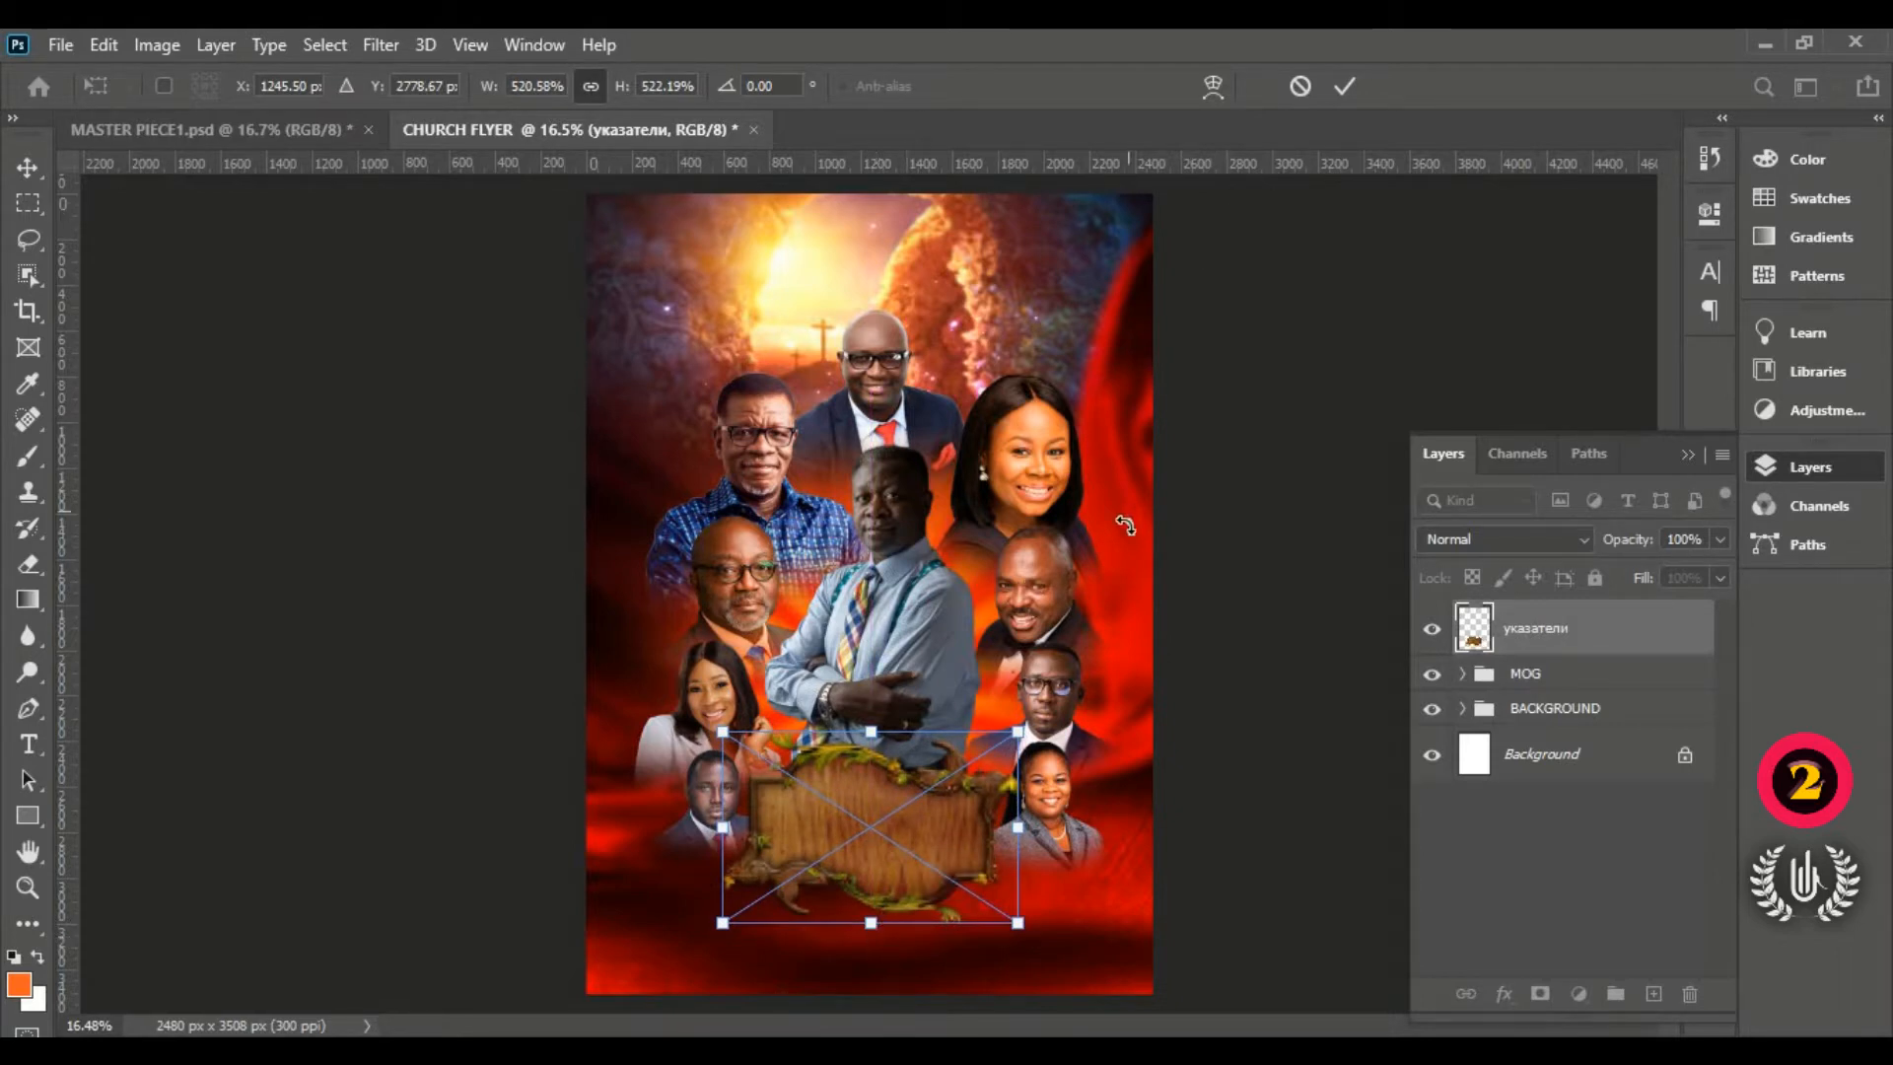
{"action": "left_click_drag", "start_coordinate": [870, 922], "coordinate": [871, 929]}
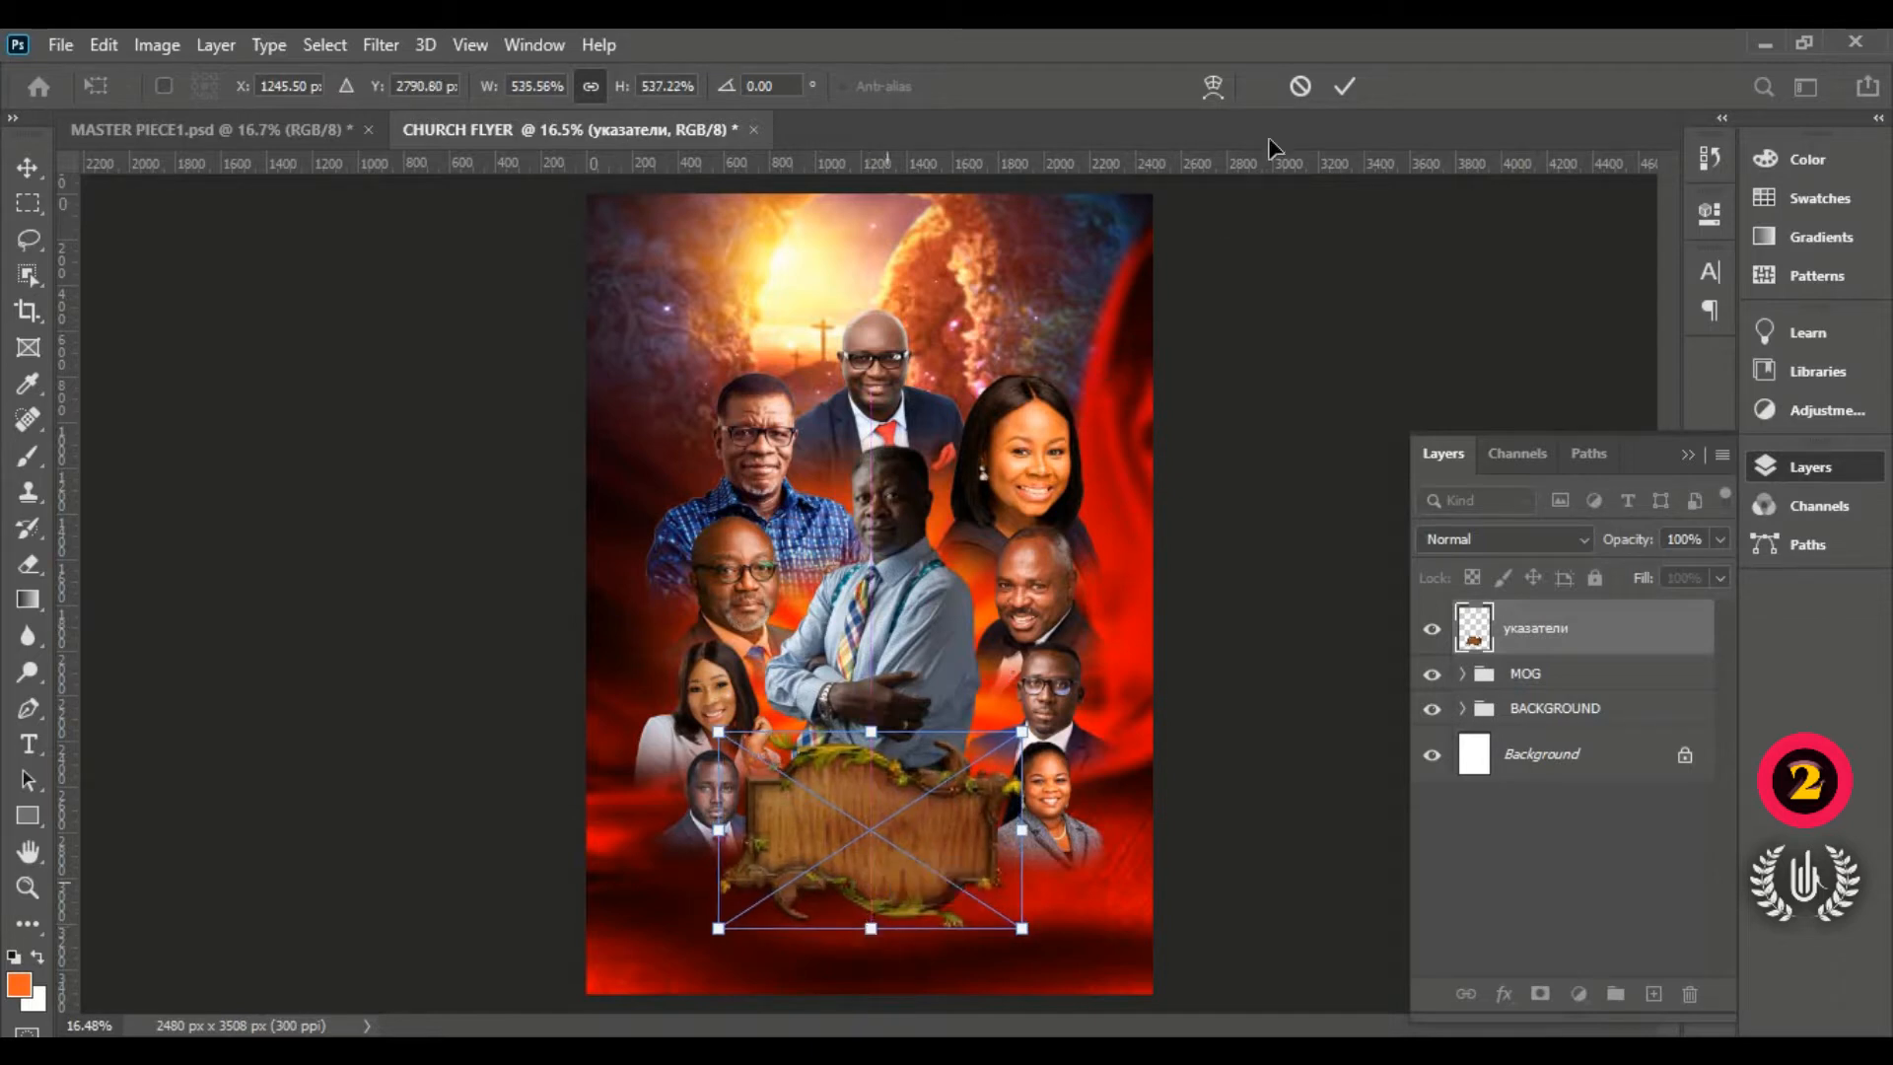
{"action": "left_click", "coordinate": [1341, 90]}
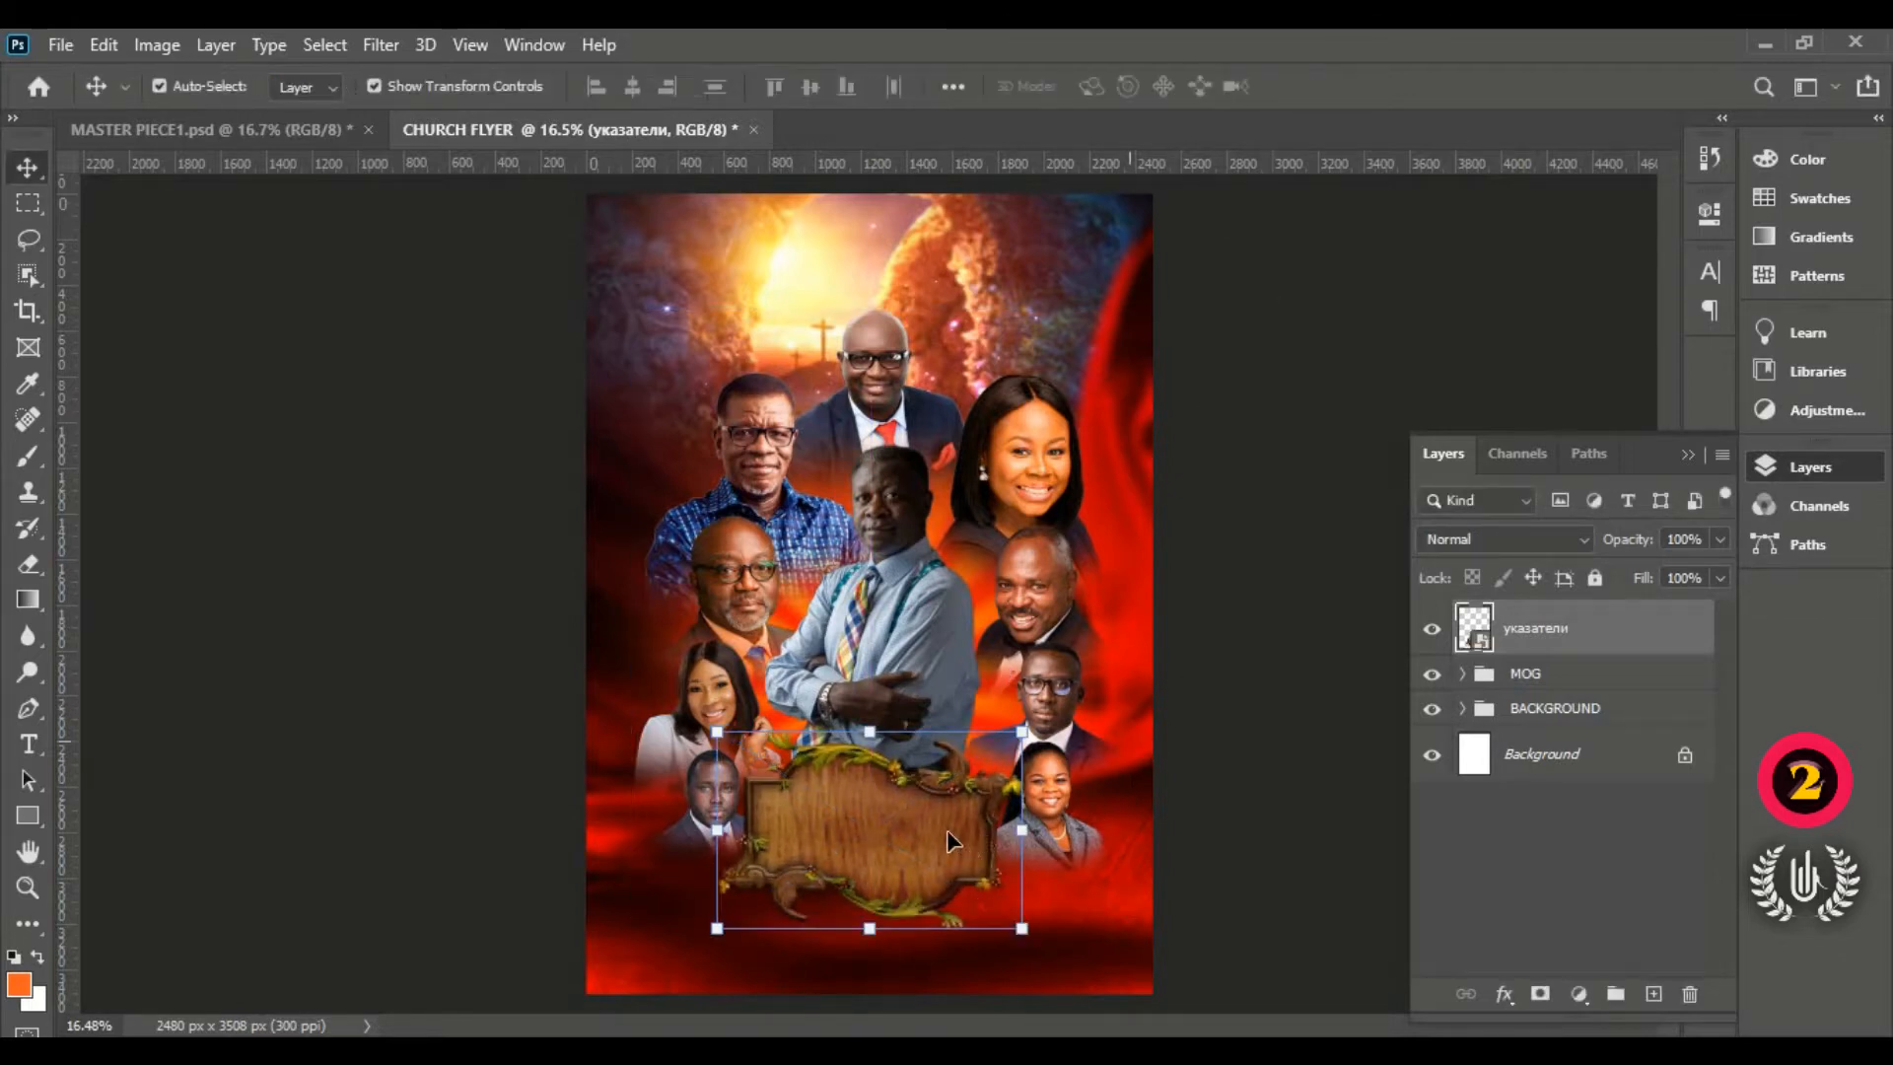
Step: Clear the active selection and fit the whole flyer in the window
{"action": "left_click", "coordinate": [332, 40]}
{"action": "left_click", "coordinate": [345, 68]}
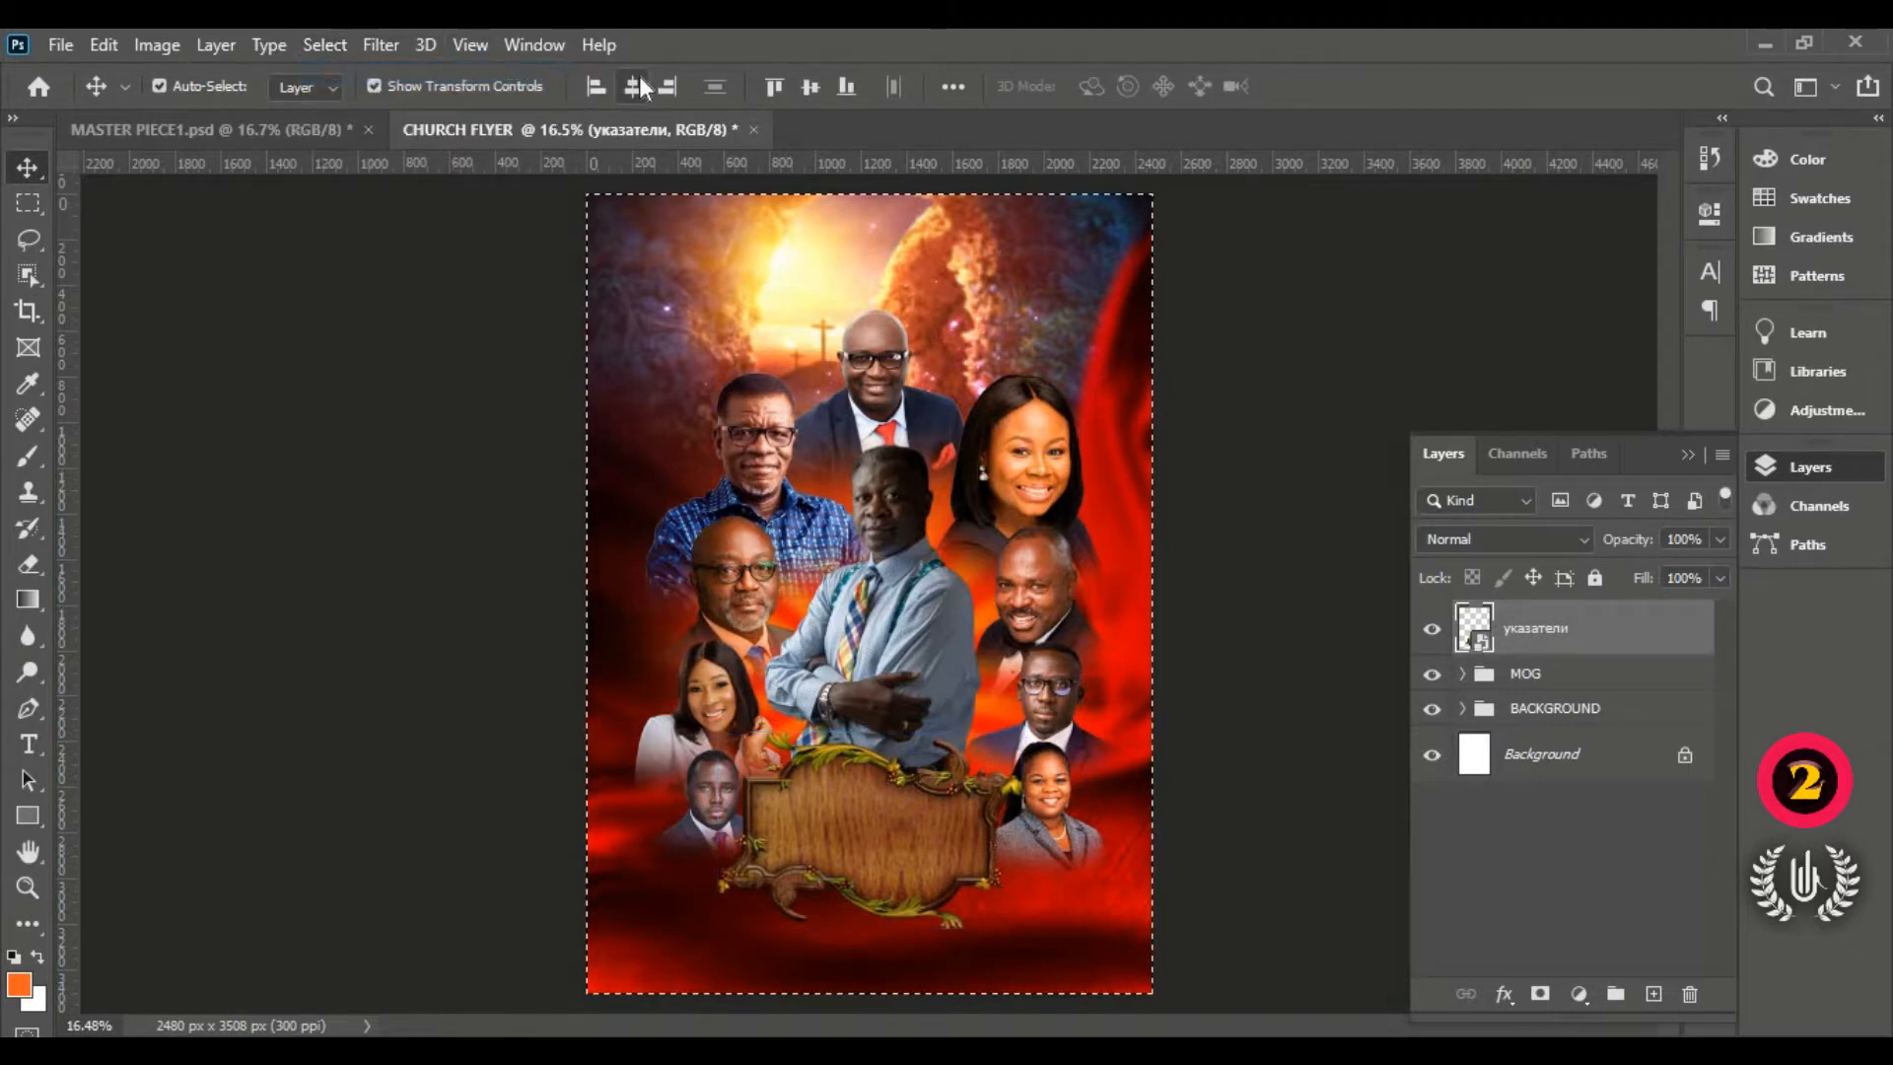
{"action": "left_click", "coordinate": [333, 46]}
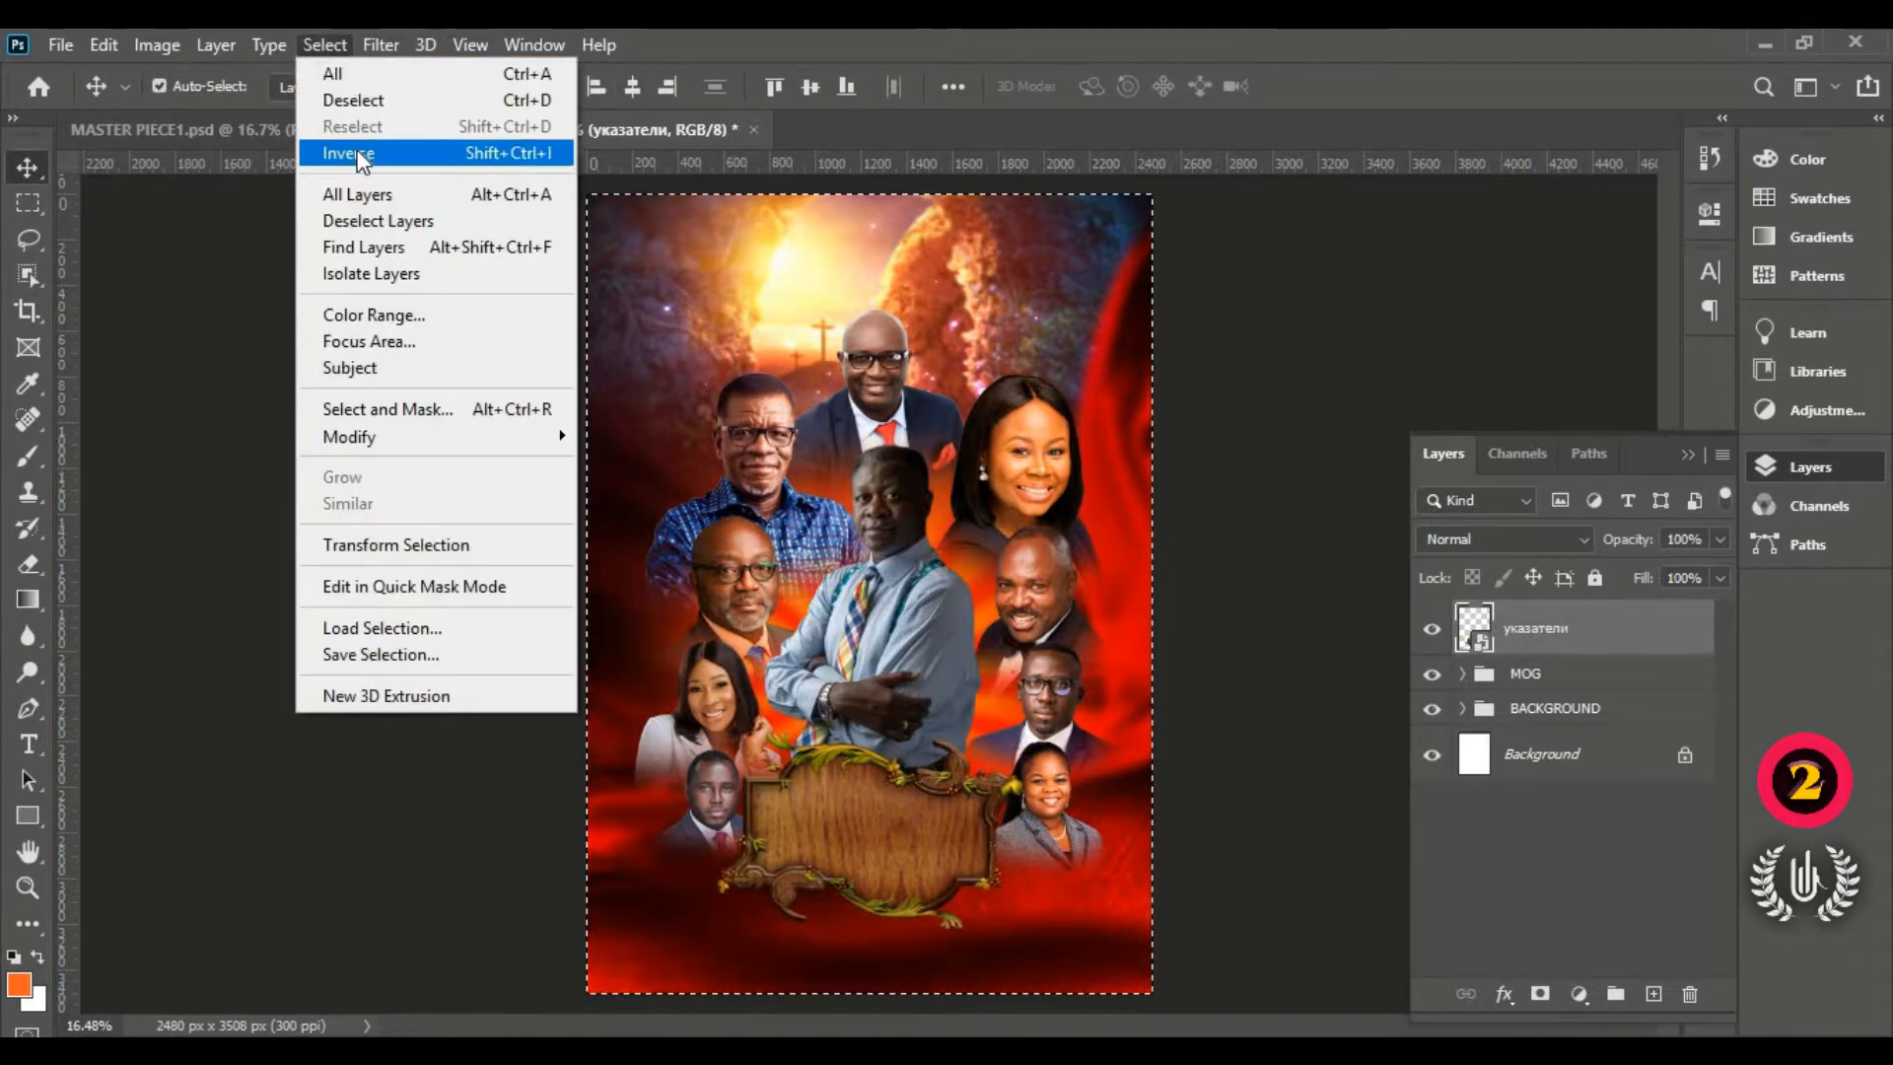
{"action": "left_click", "coordinate": [368, 101]}
{"action": "left_click", "coordinate": [1298, 499]}
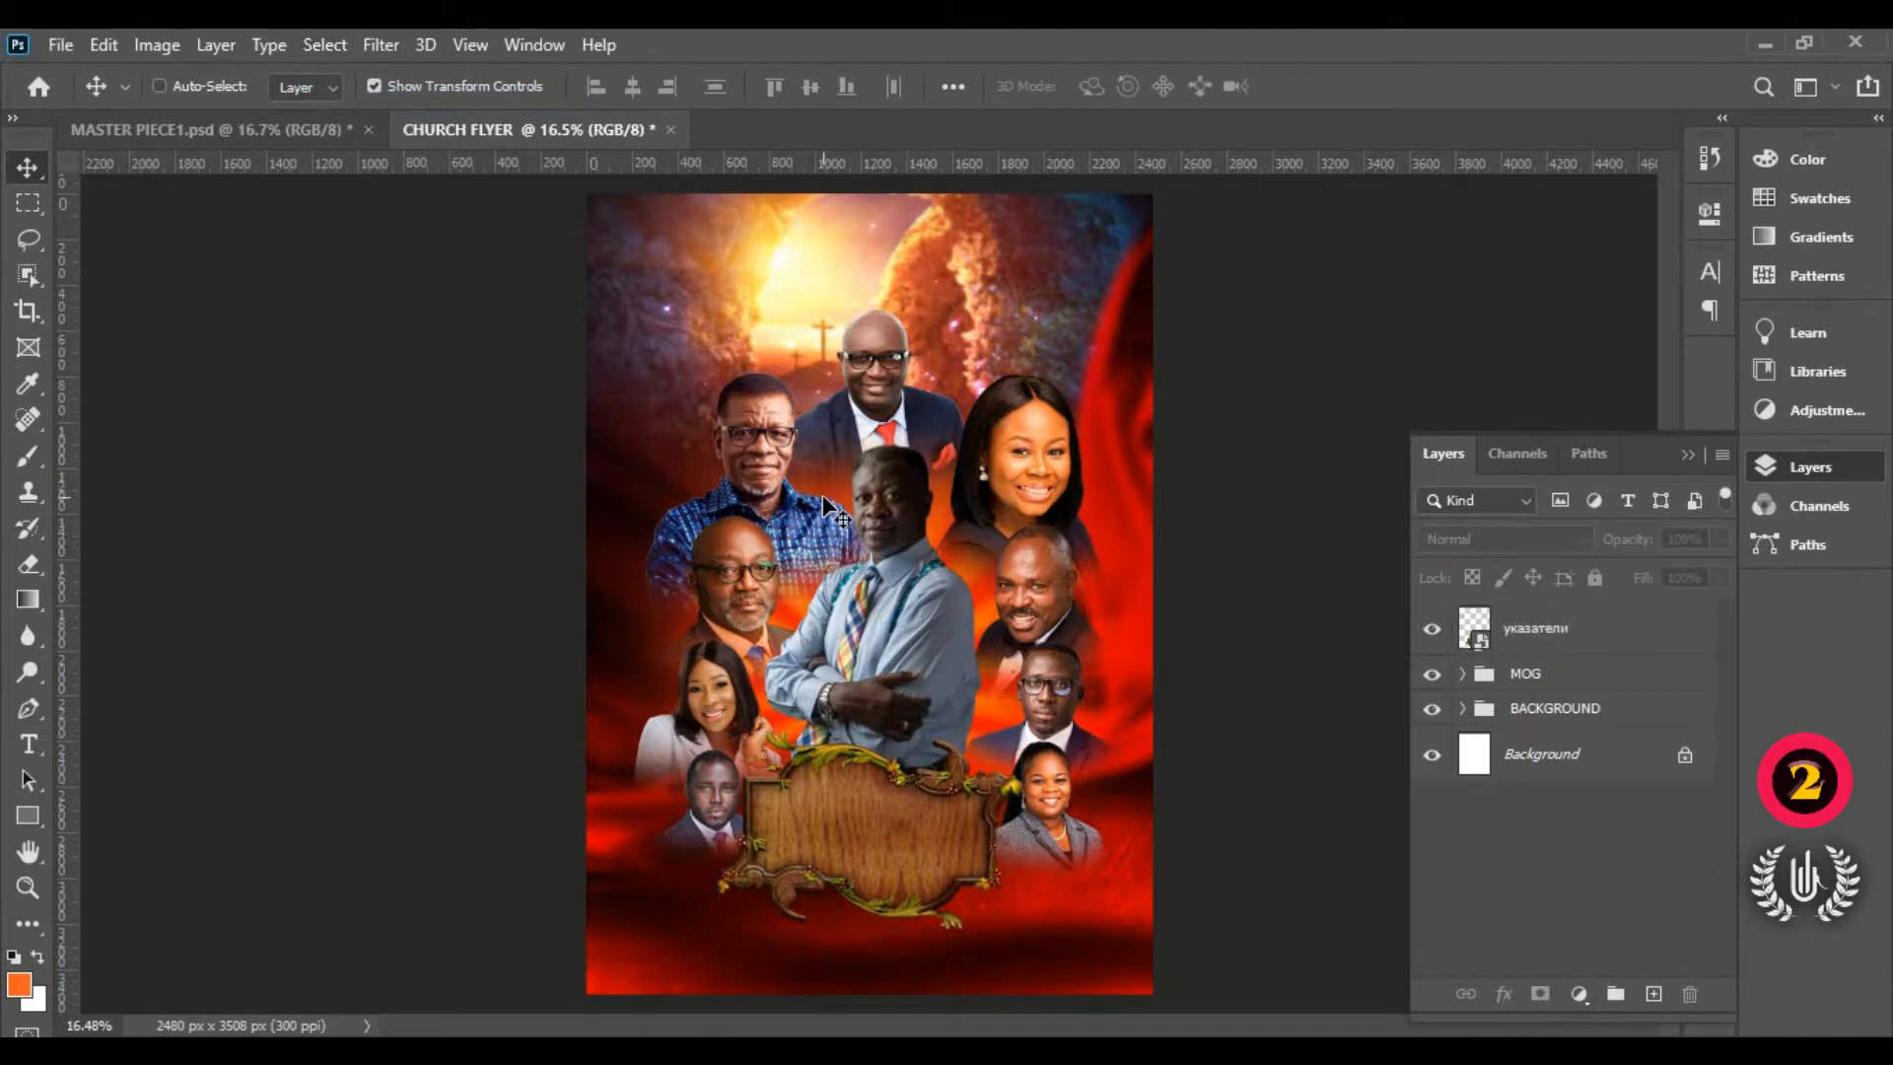
{"action": "key", "text": "ctrl+0"}
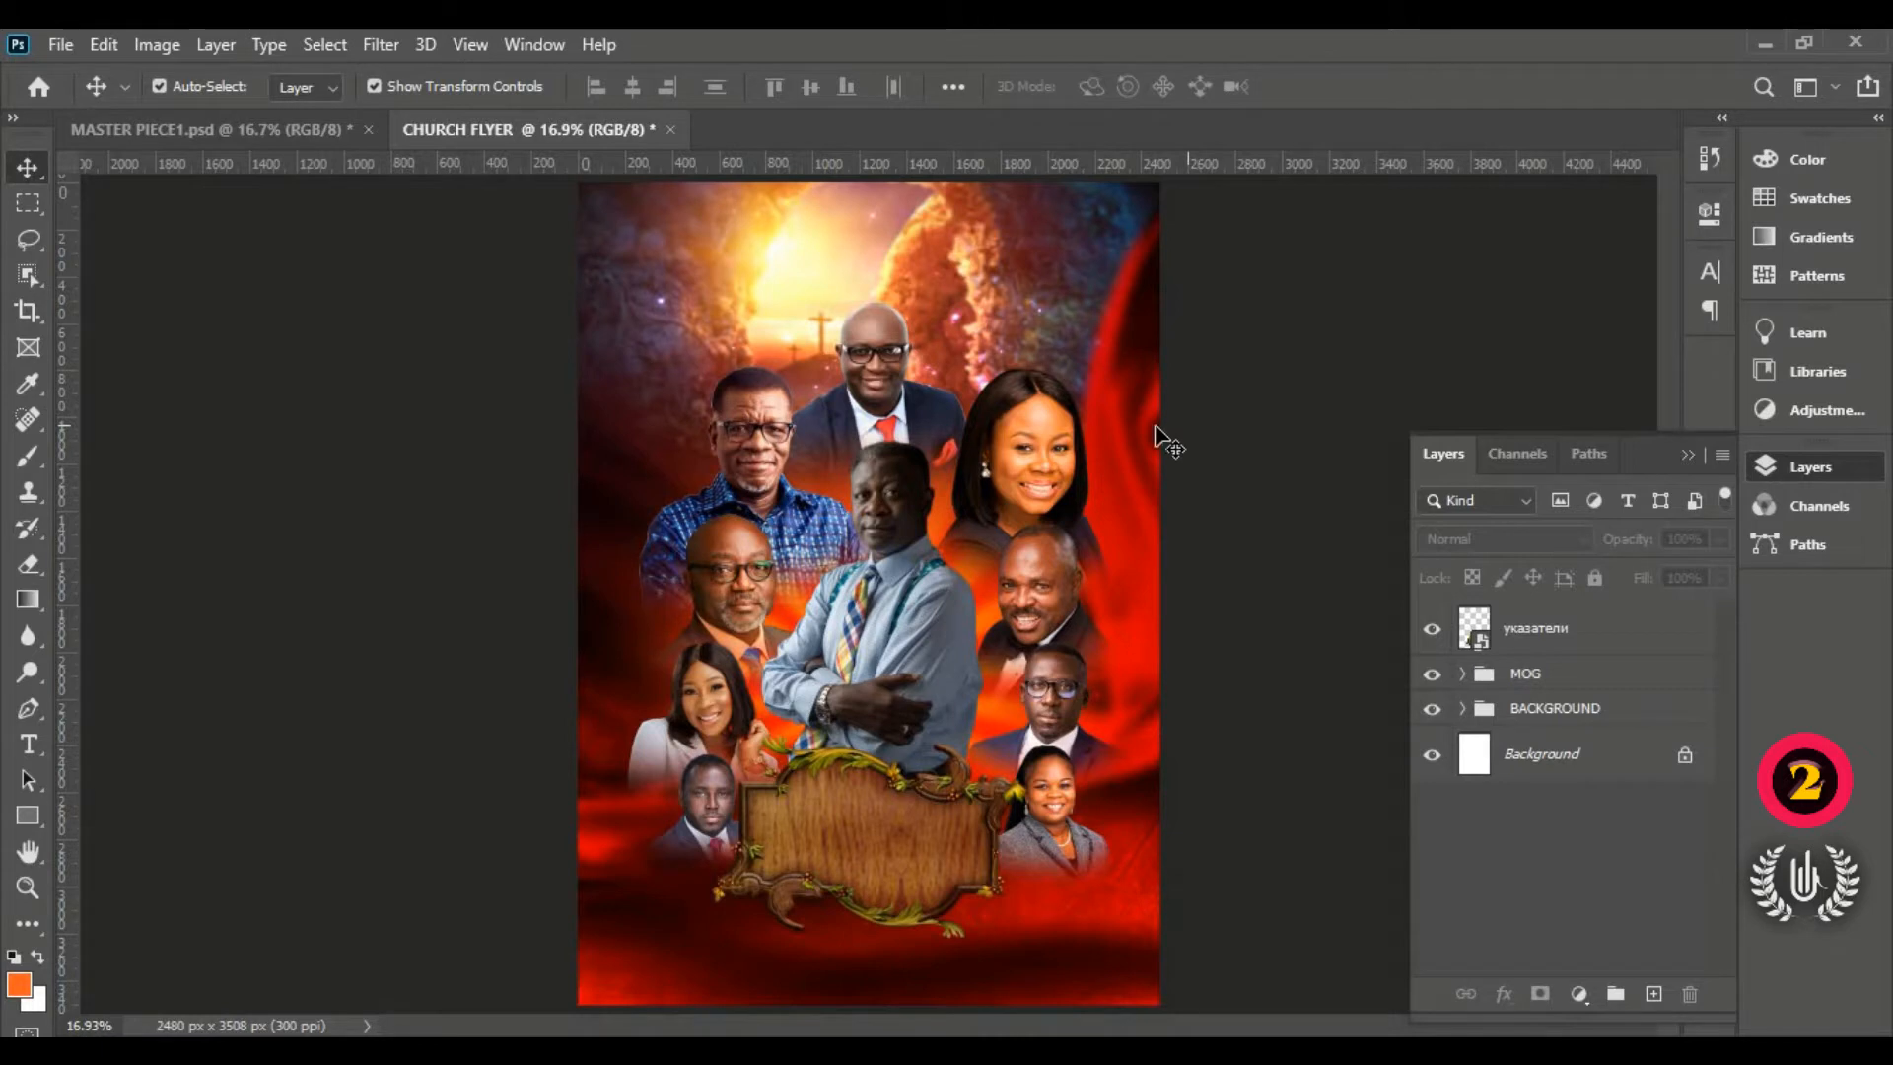
Step: Nudge the MOG group and указатели sign together slightly higher on the flyer
{"action": "left_click", "coordinate": [1531, 677]}
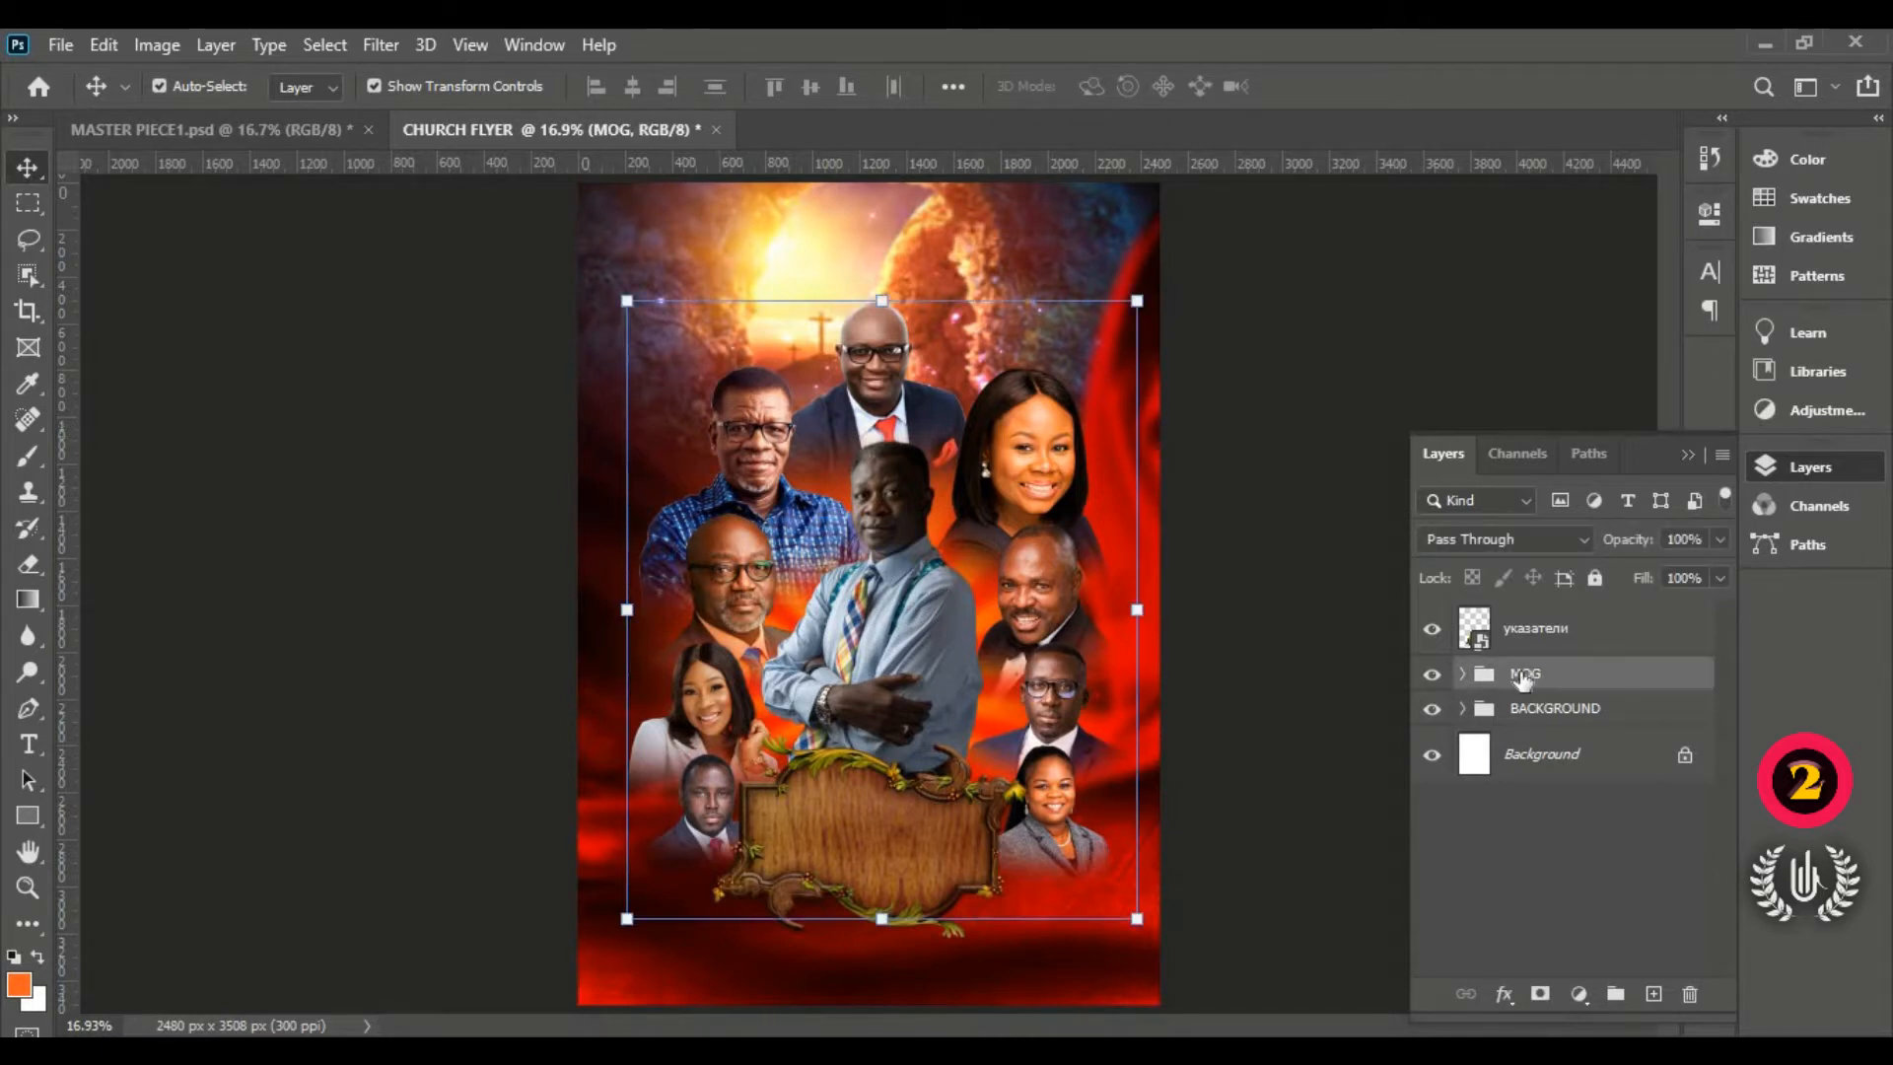
{"action": "left_click", "coordinate": [854, 850], "text": "shift"}
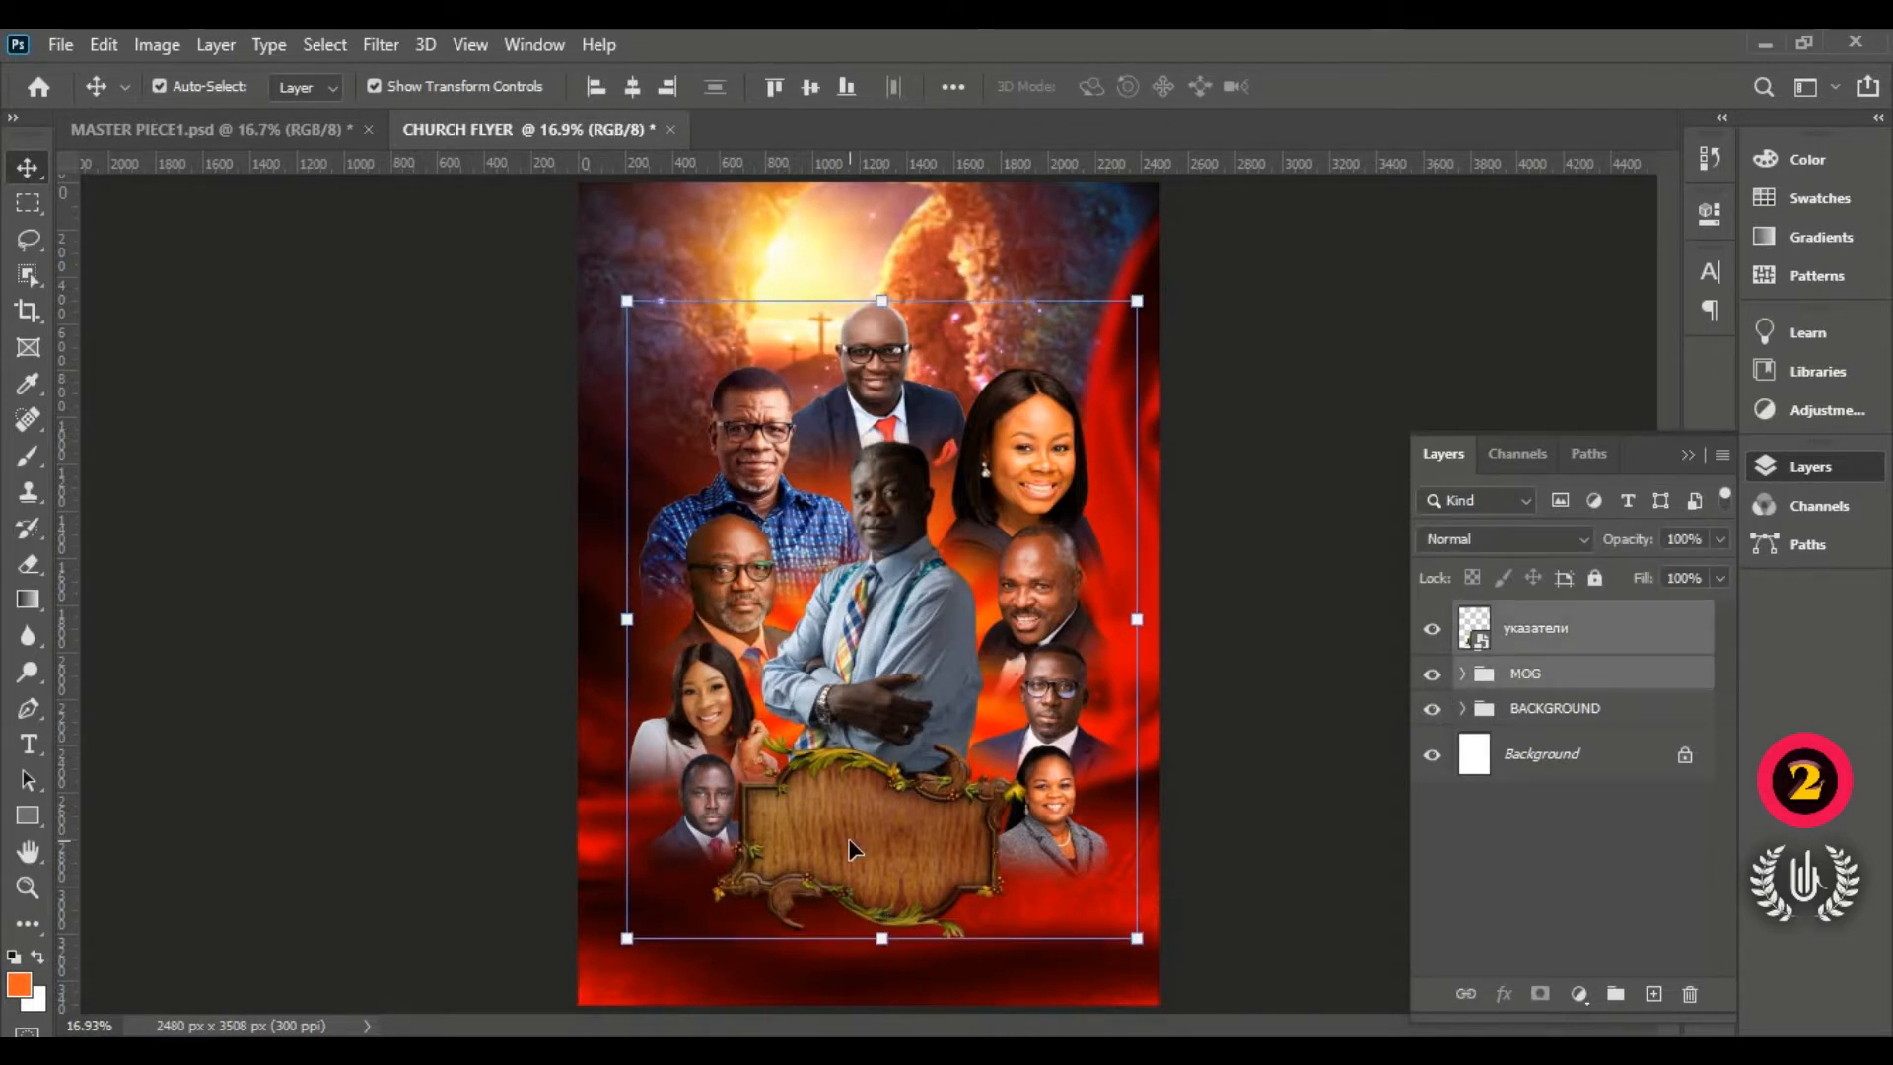
{"action": "key", "text": "shift+Up"}
{"action": "key", "text": "shift+Up"}
{"action": "key", "text": "shift+Up"}
{"action": "key", "text": "shift+Up"}
{"action": "key", "text": "shift+Up"}
{"action": "key", "text": "shift+Up"}
{"action": "key", "text": "shift+Up"}
{"action": "key", "text": "shift+Up"}
{"action": "key", "text": "shift+Up"}
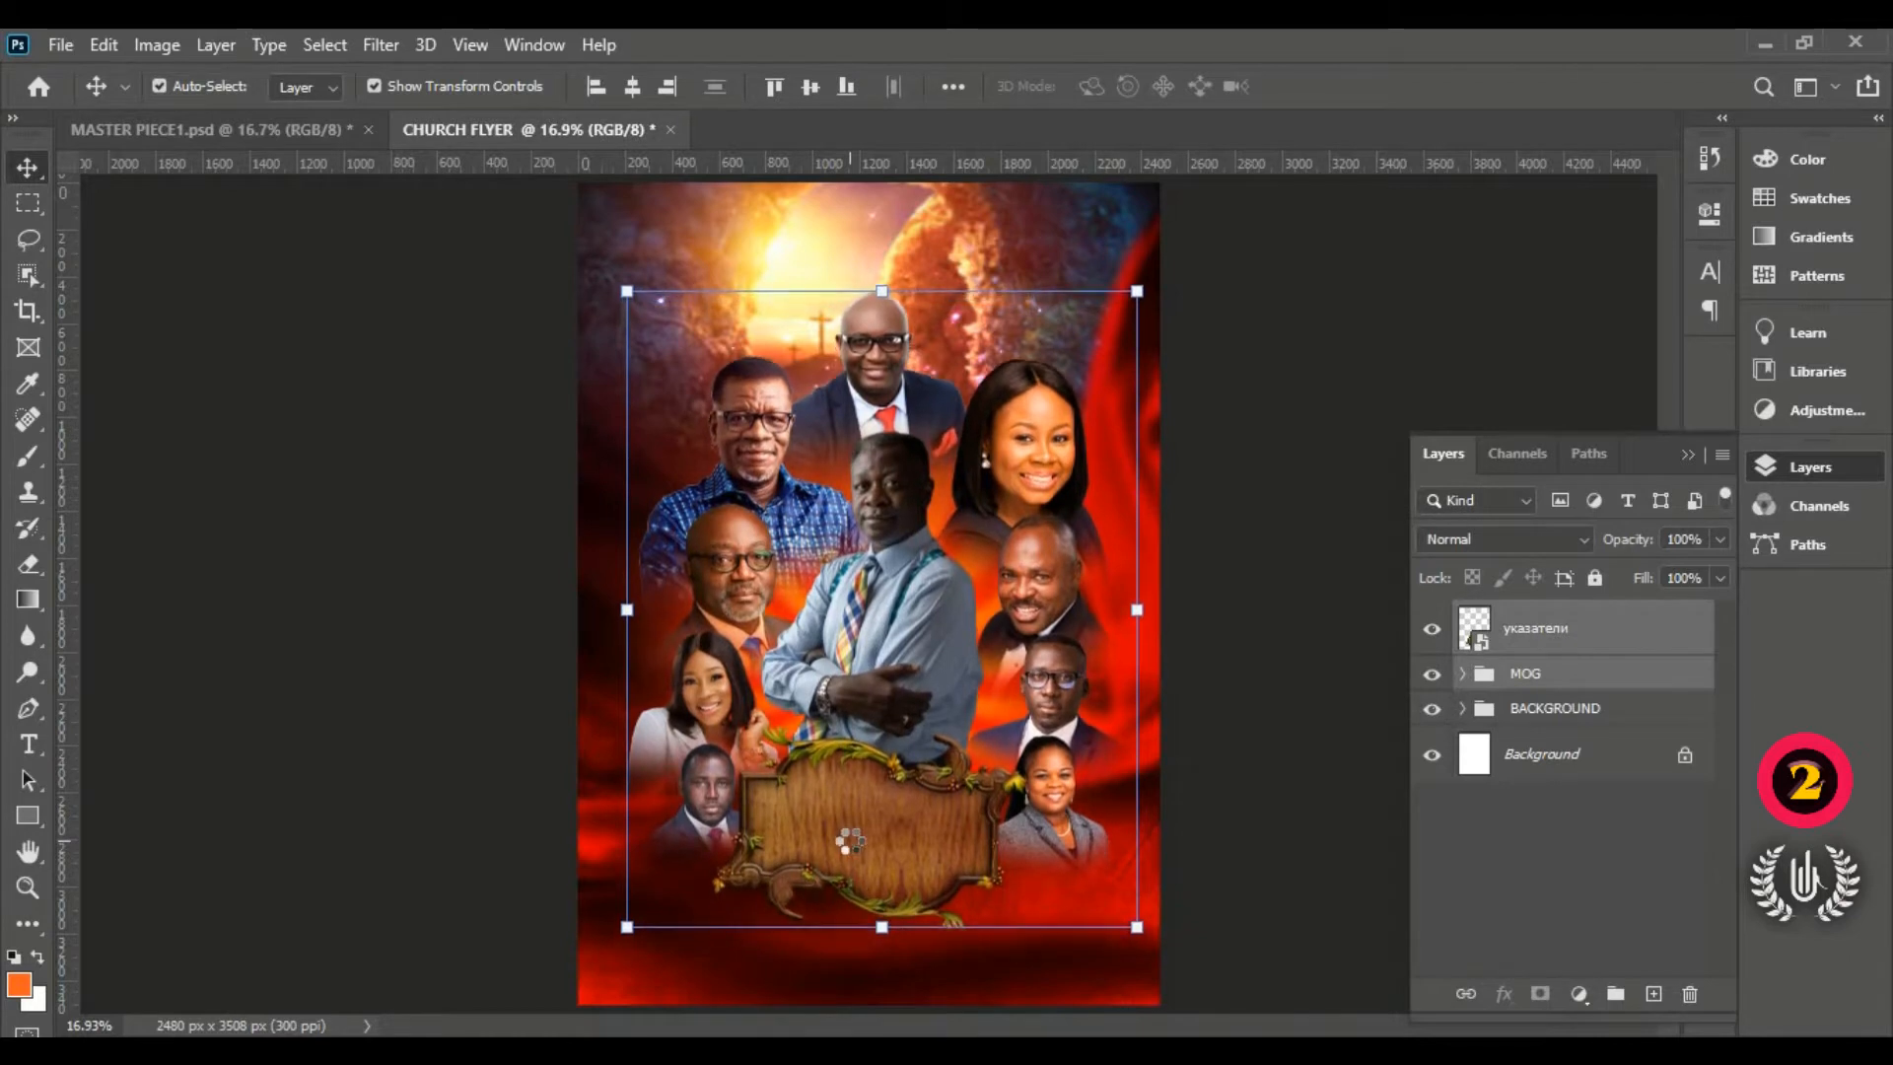
{"action": "key", "text": "shift+Up"}
{"action": "key", "text": "shift+Up"}
{"action": "key", "text": "shift+Up"}
{"action": "key", "text": "shift+Up"}
{"action": "key", "text": "shift+Up"}
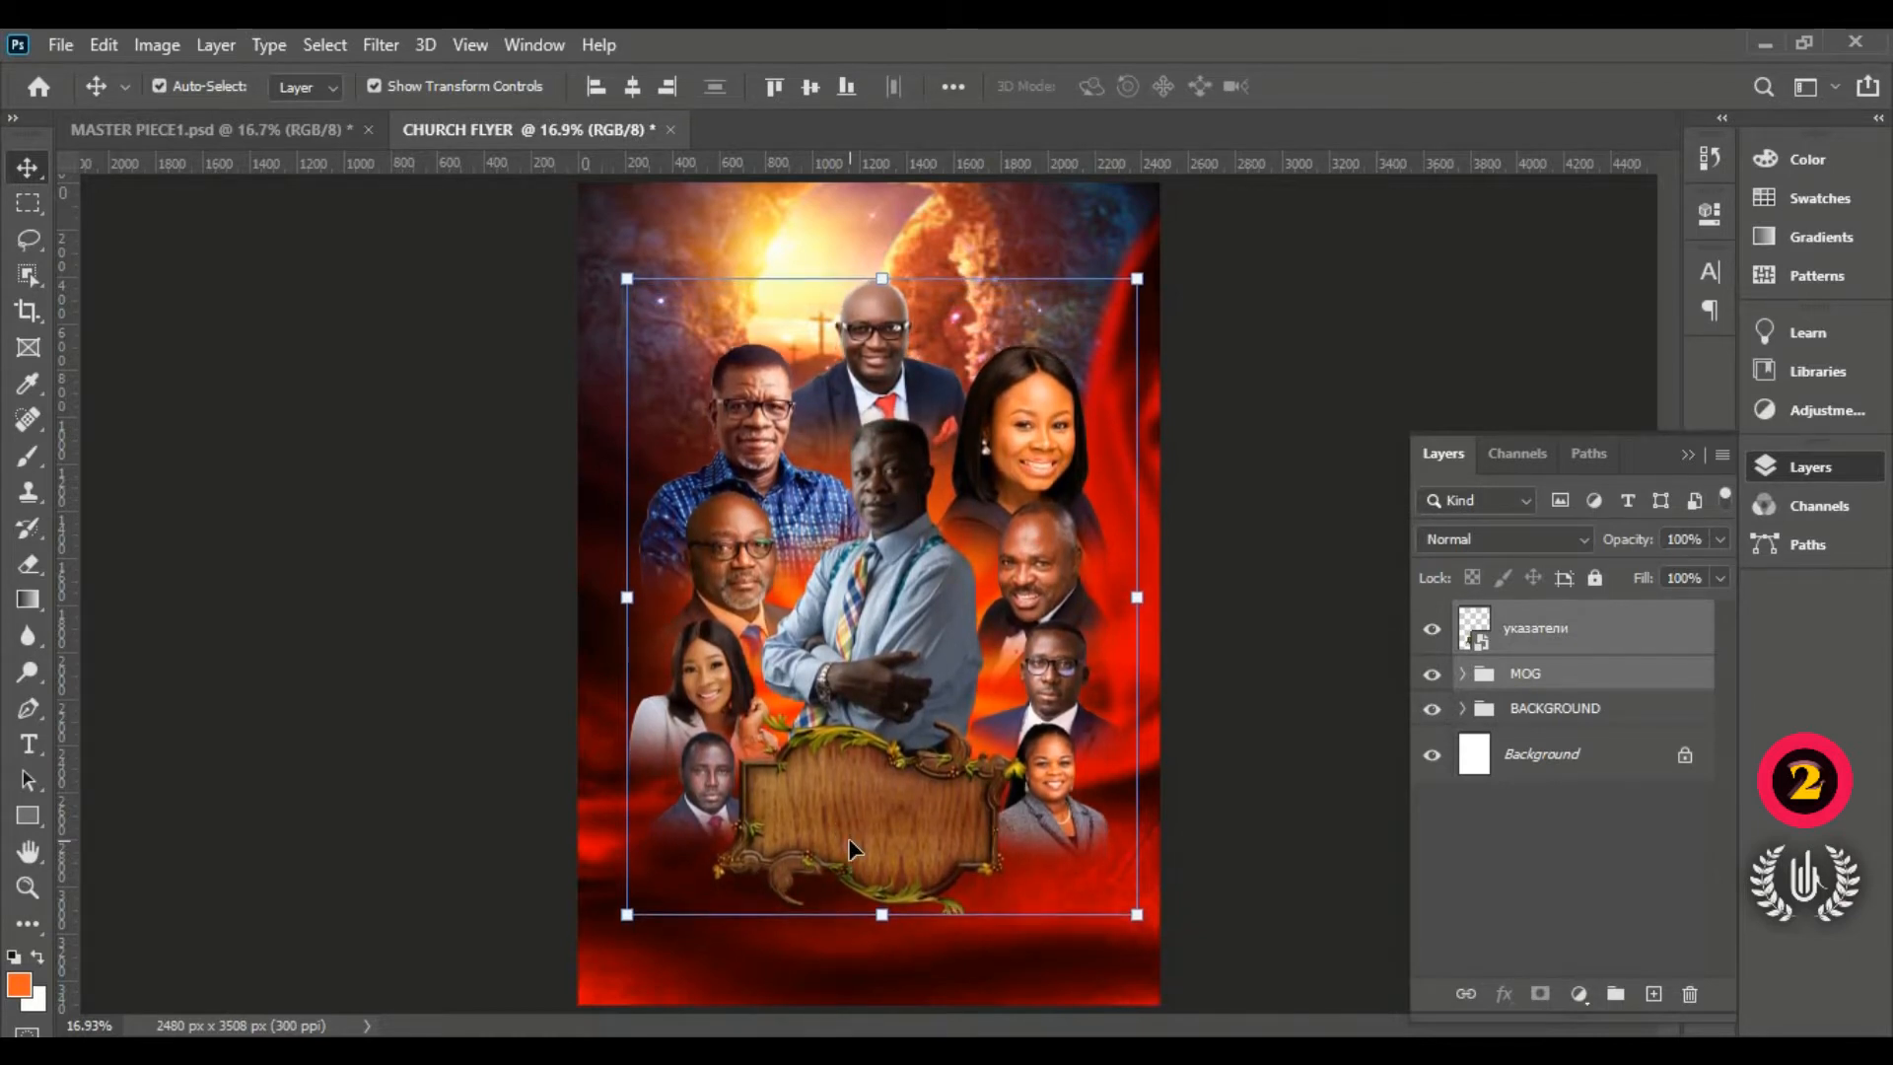
{"action": "key", "text": "shift+Up"}
{"action": "key", "text": "shift+Up"}
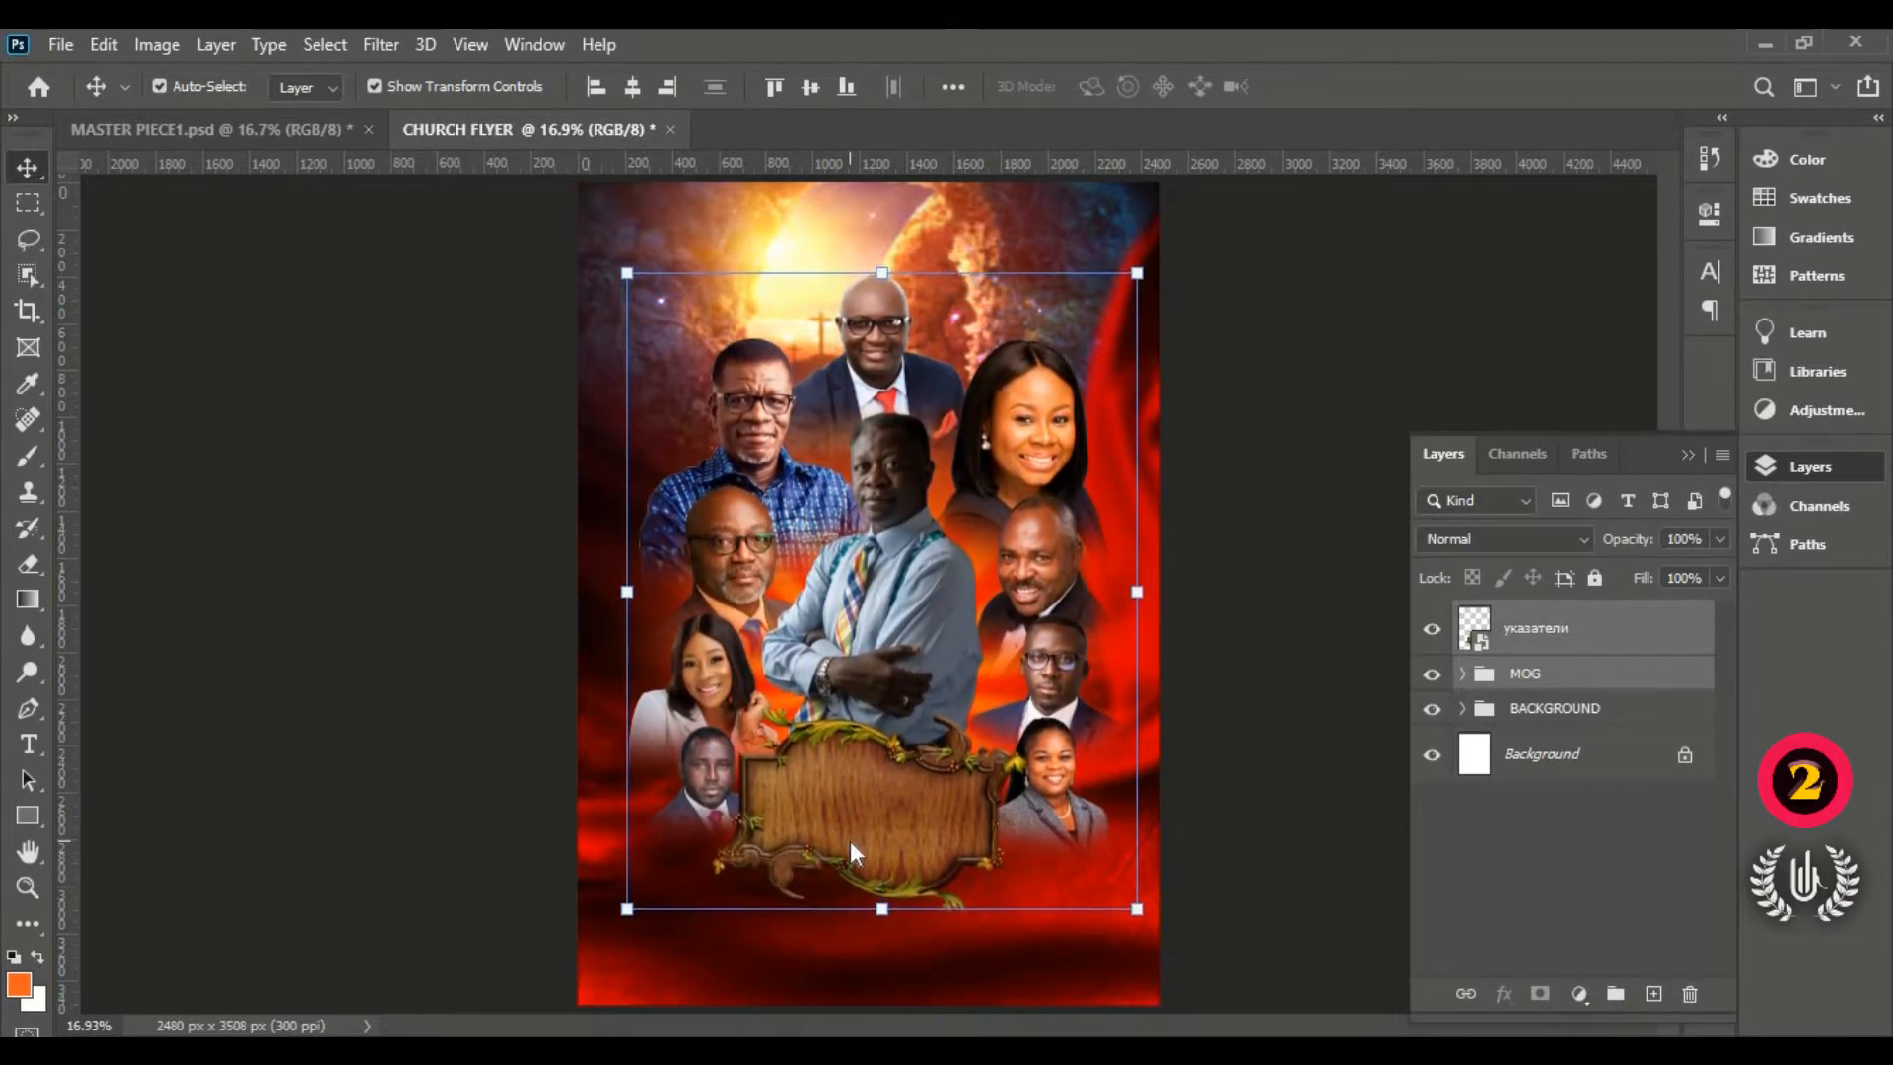
{"action": "key", "text": "shift+Up"}
{"action": "key", "text": "shift+Up"}
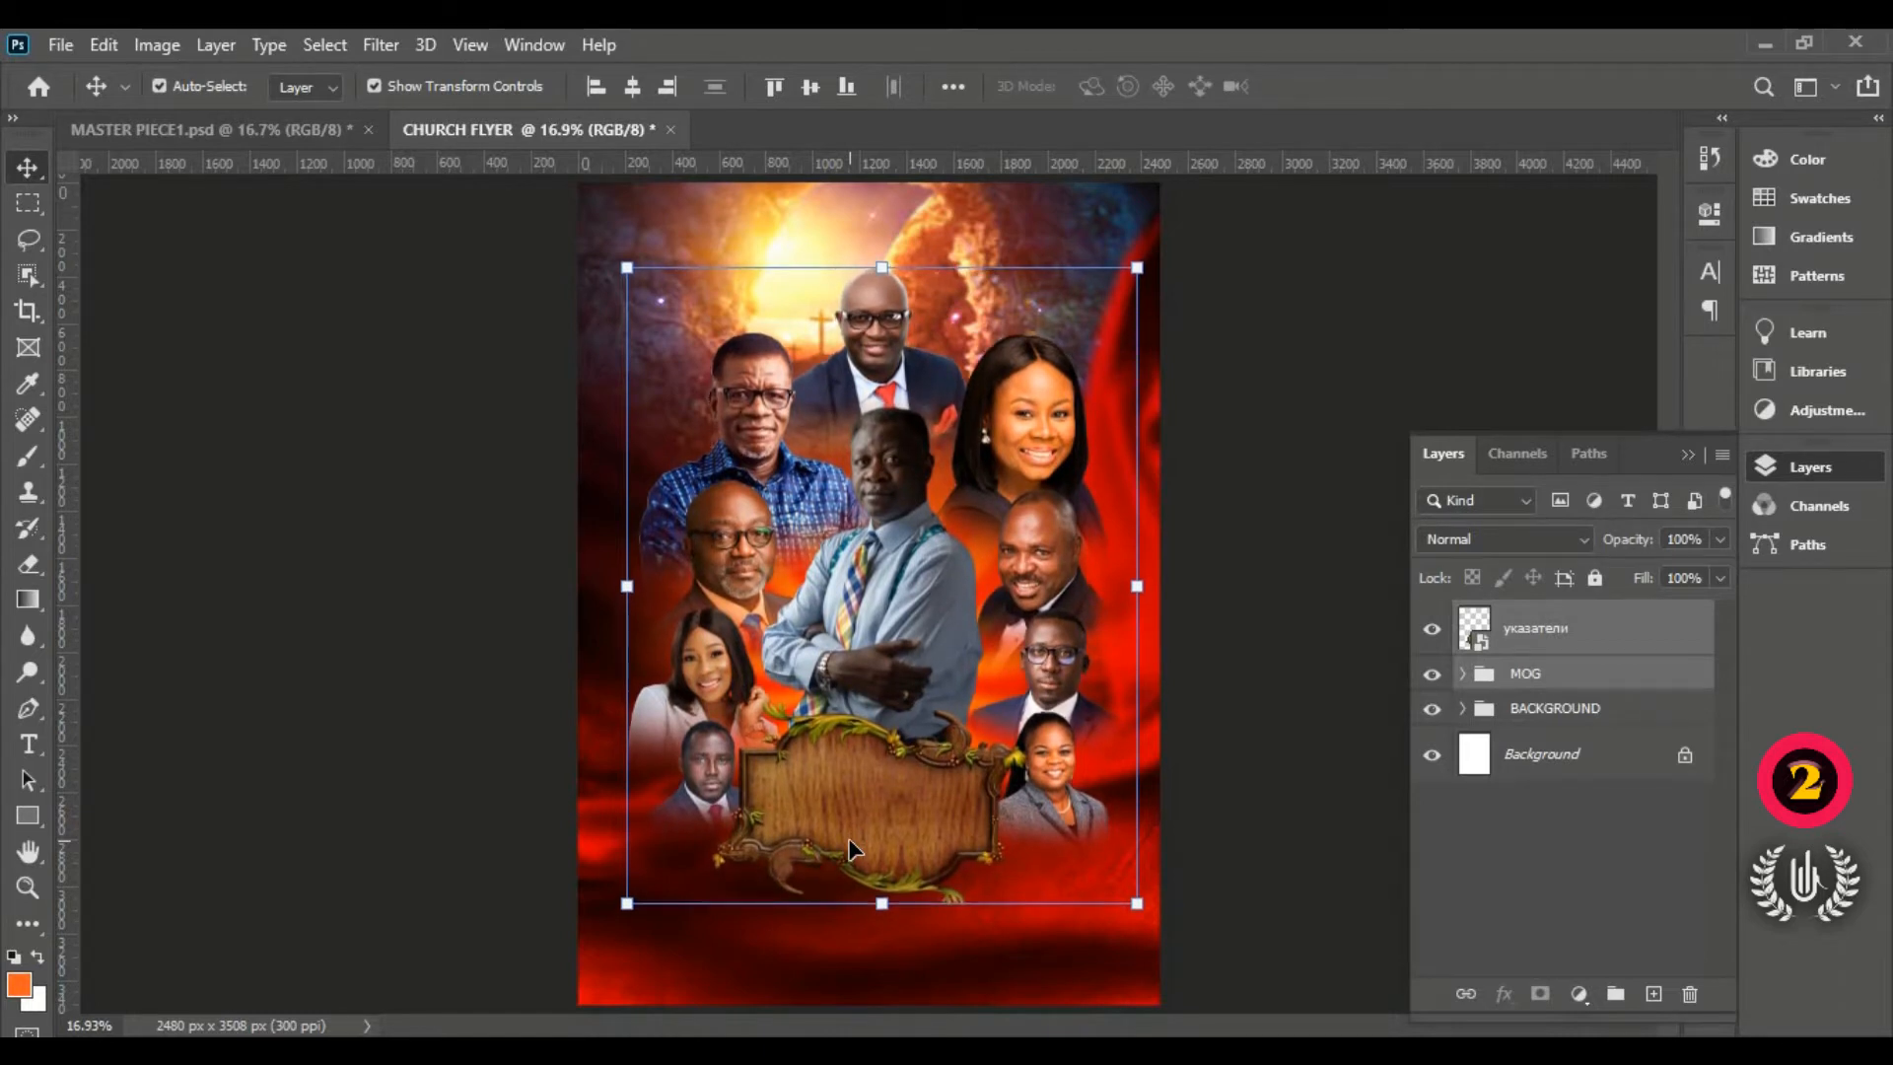
{"action": "key", "text": "shift+Up"}
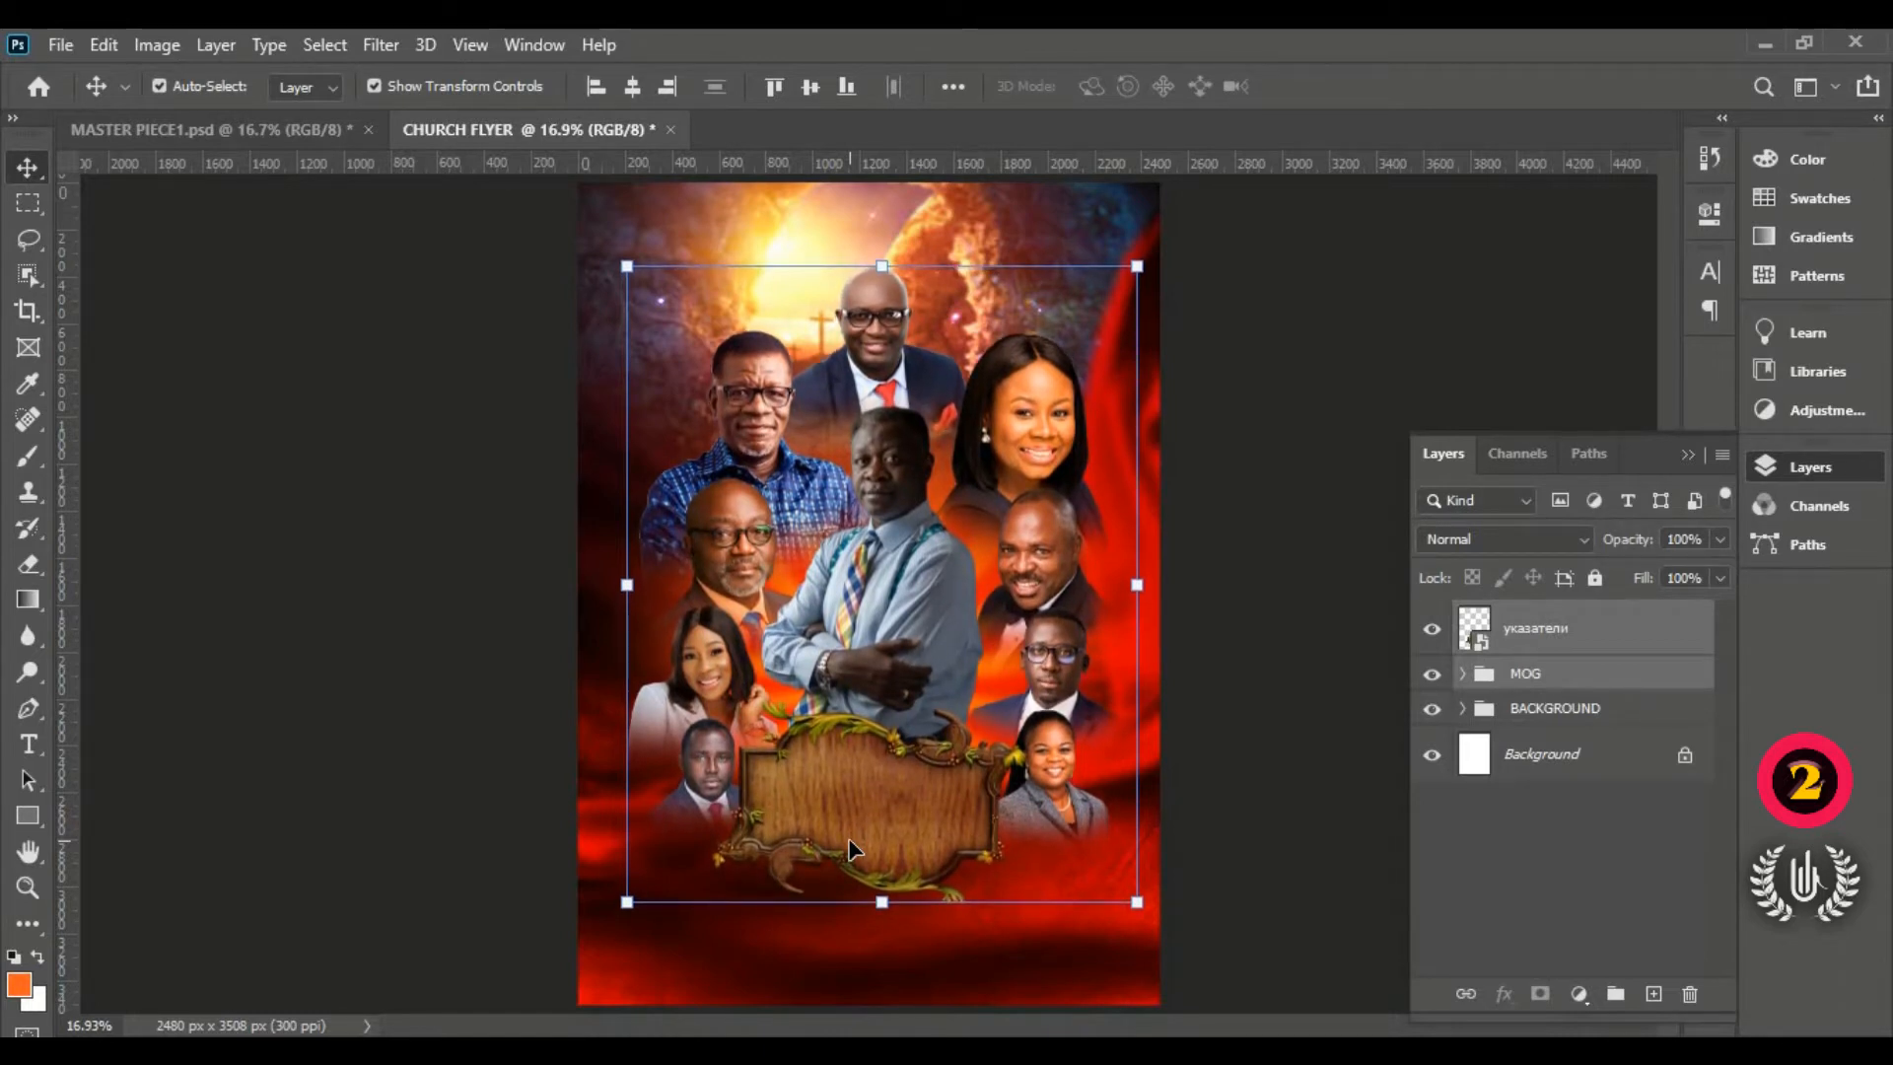
{"action": "key", "text": "shift+Down"}
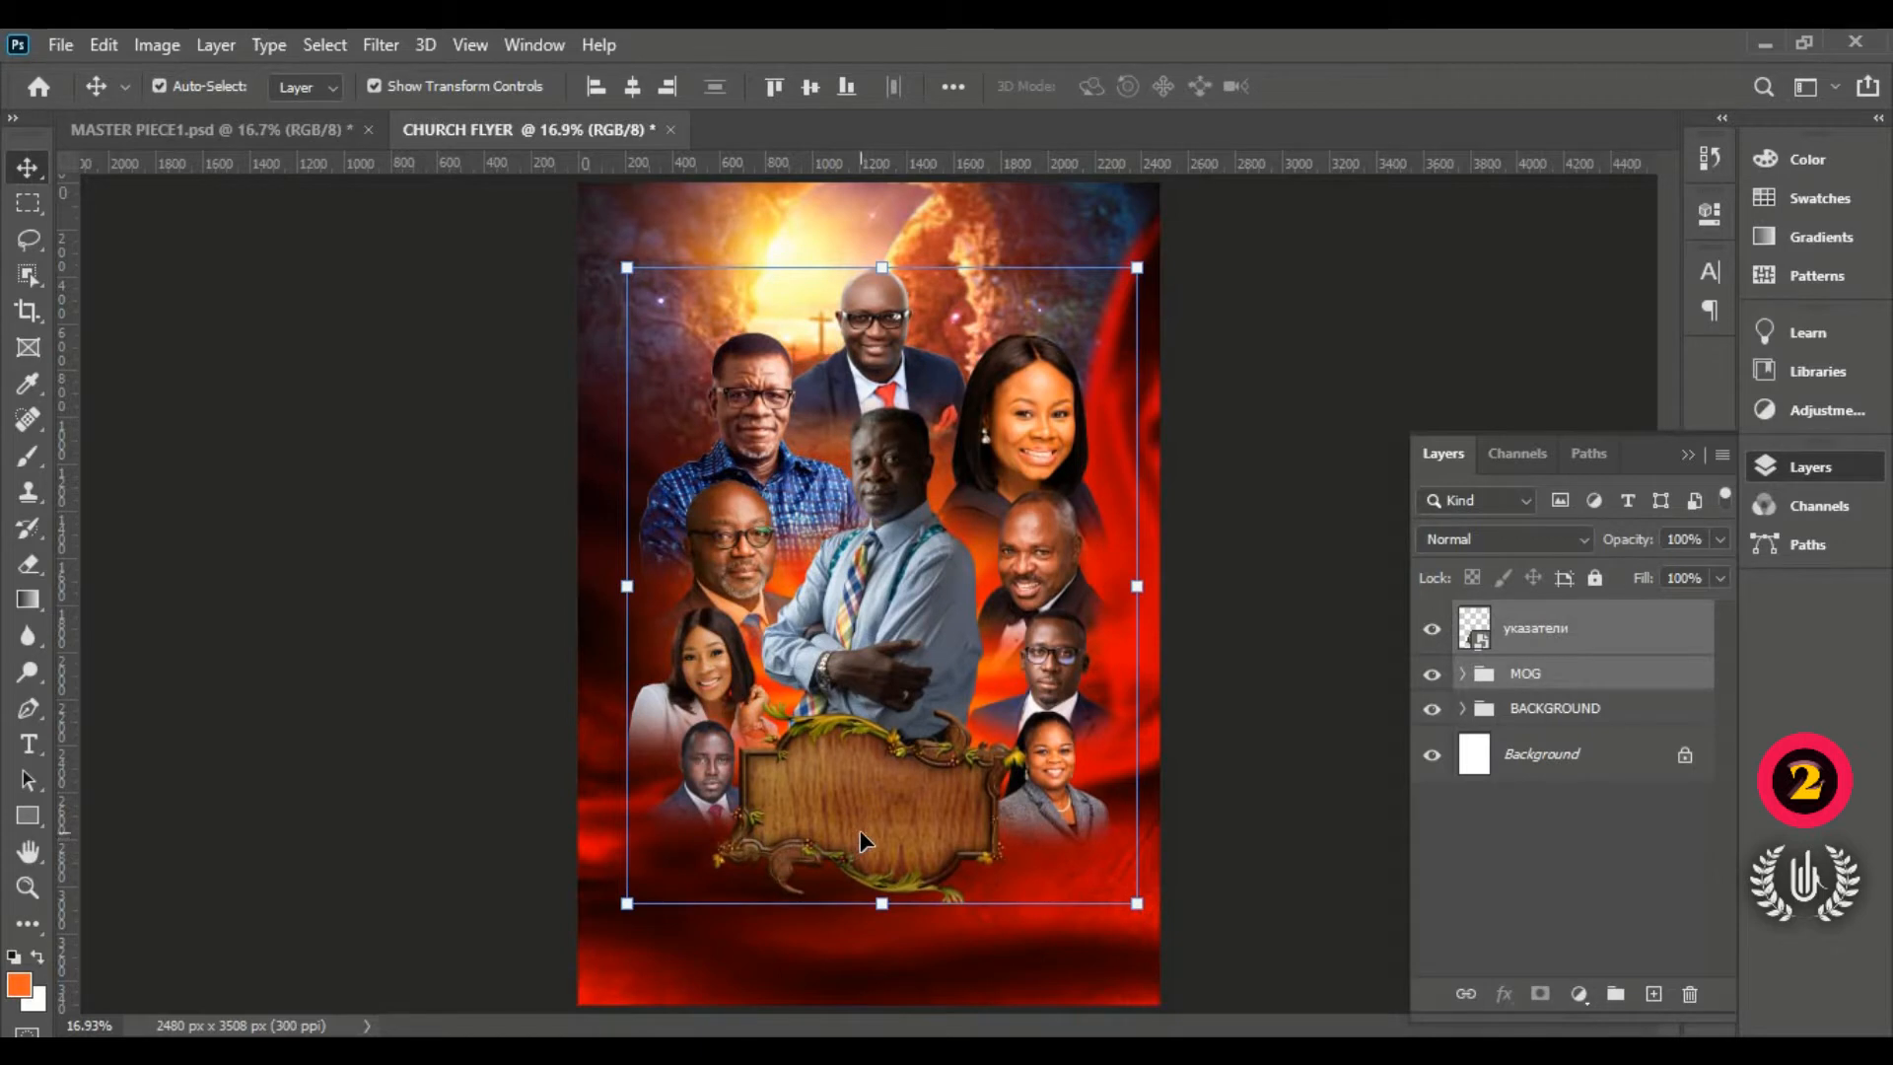
{"action": "left_click", "coordinate": [1223, 439]}
{"action": "left_click", "coordinate": [923, 771]}
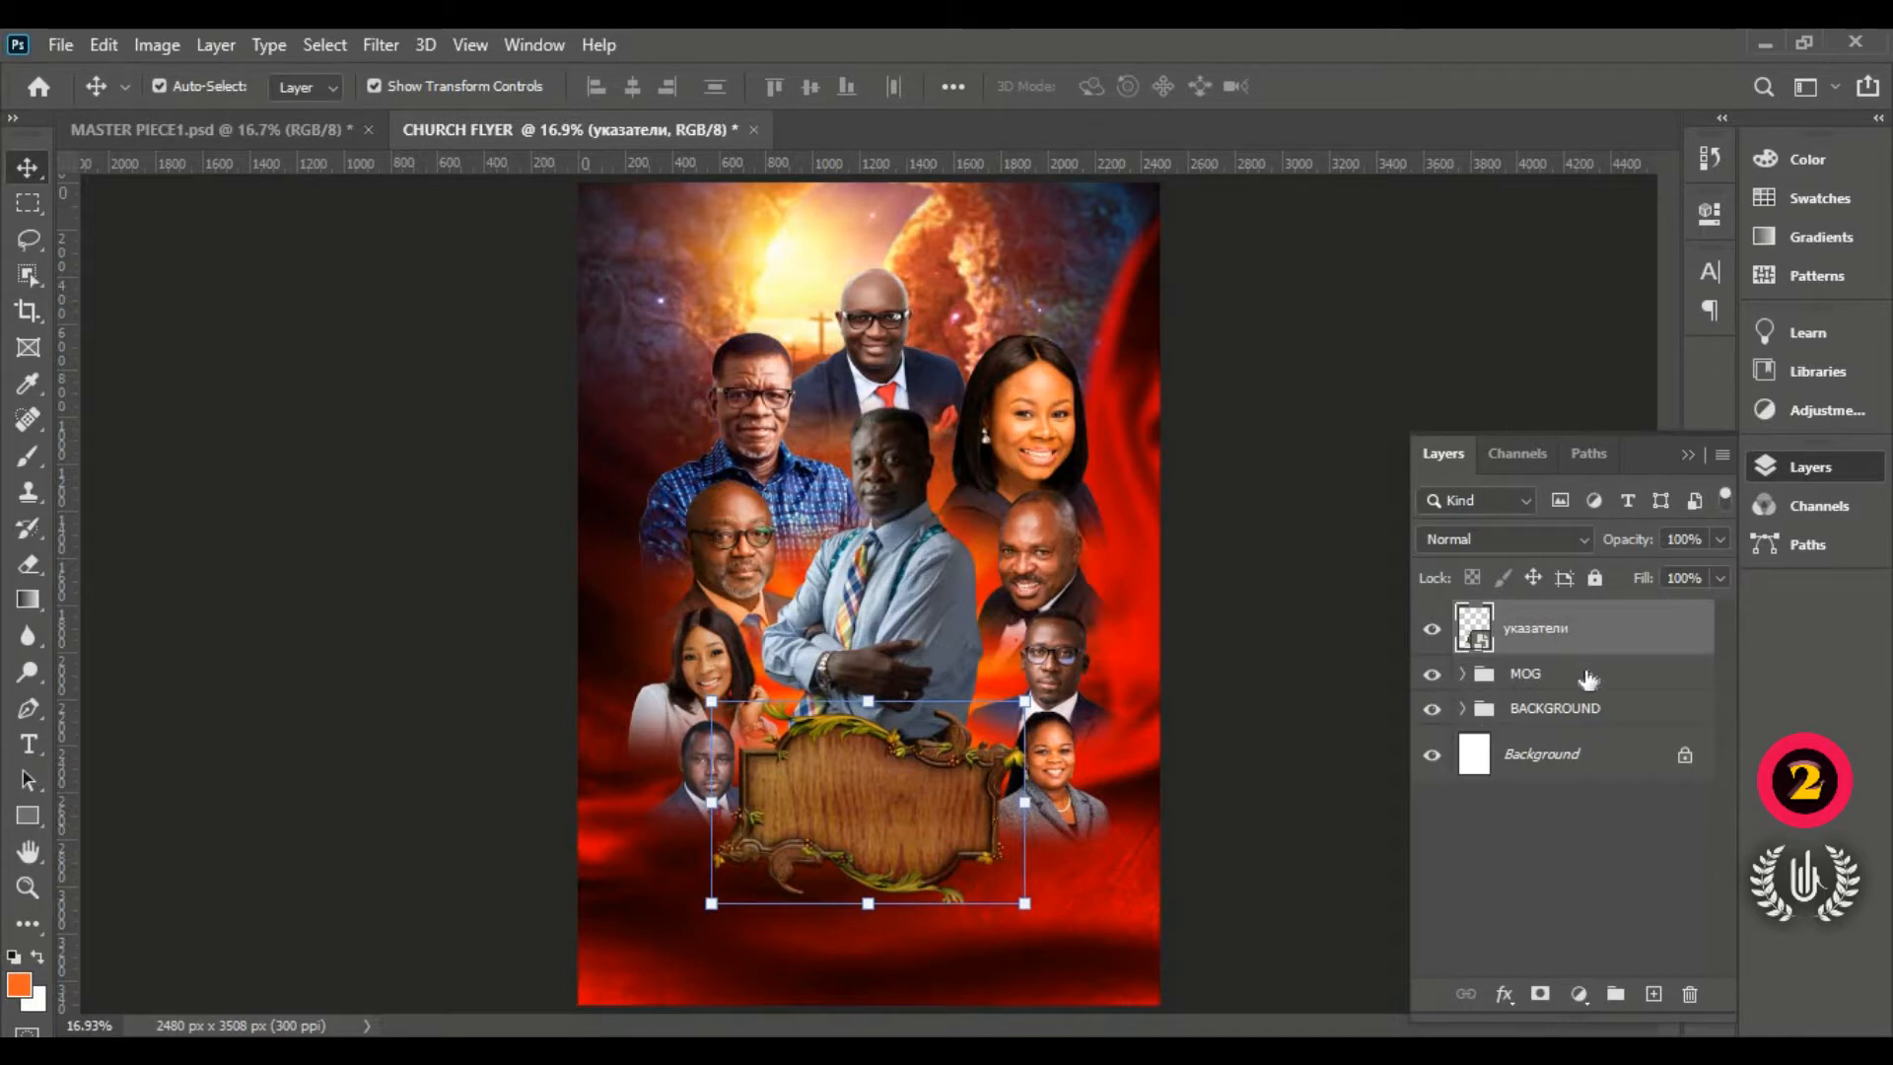
{"action": "left_click", "coordinate": [1544, 672]}
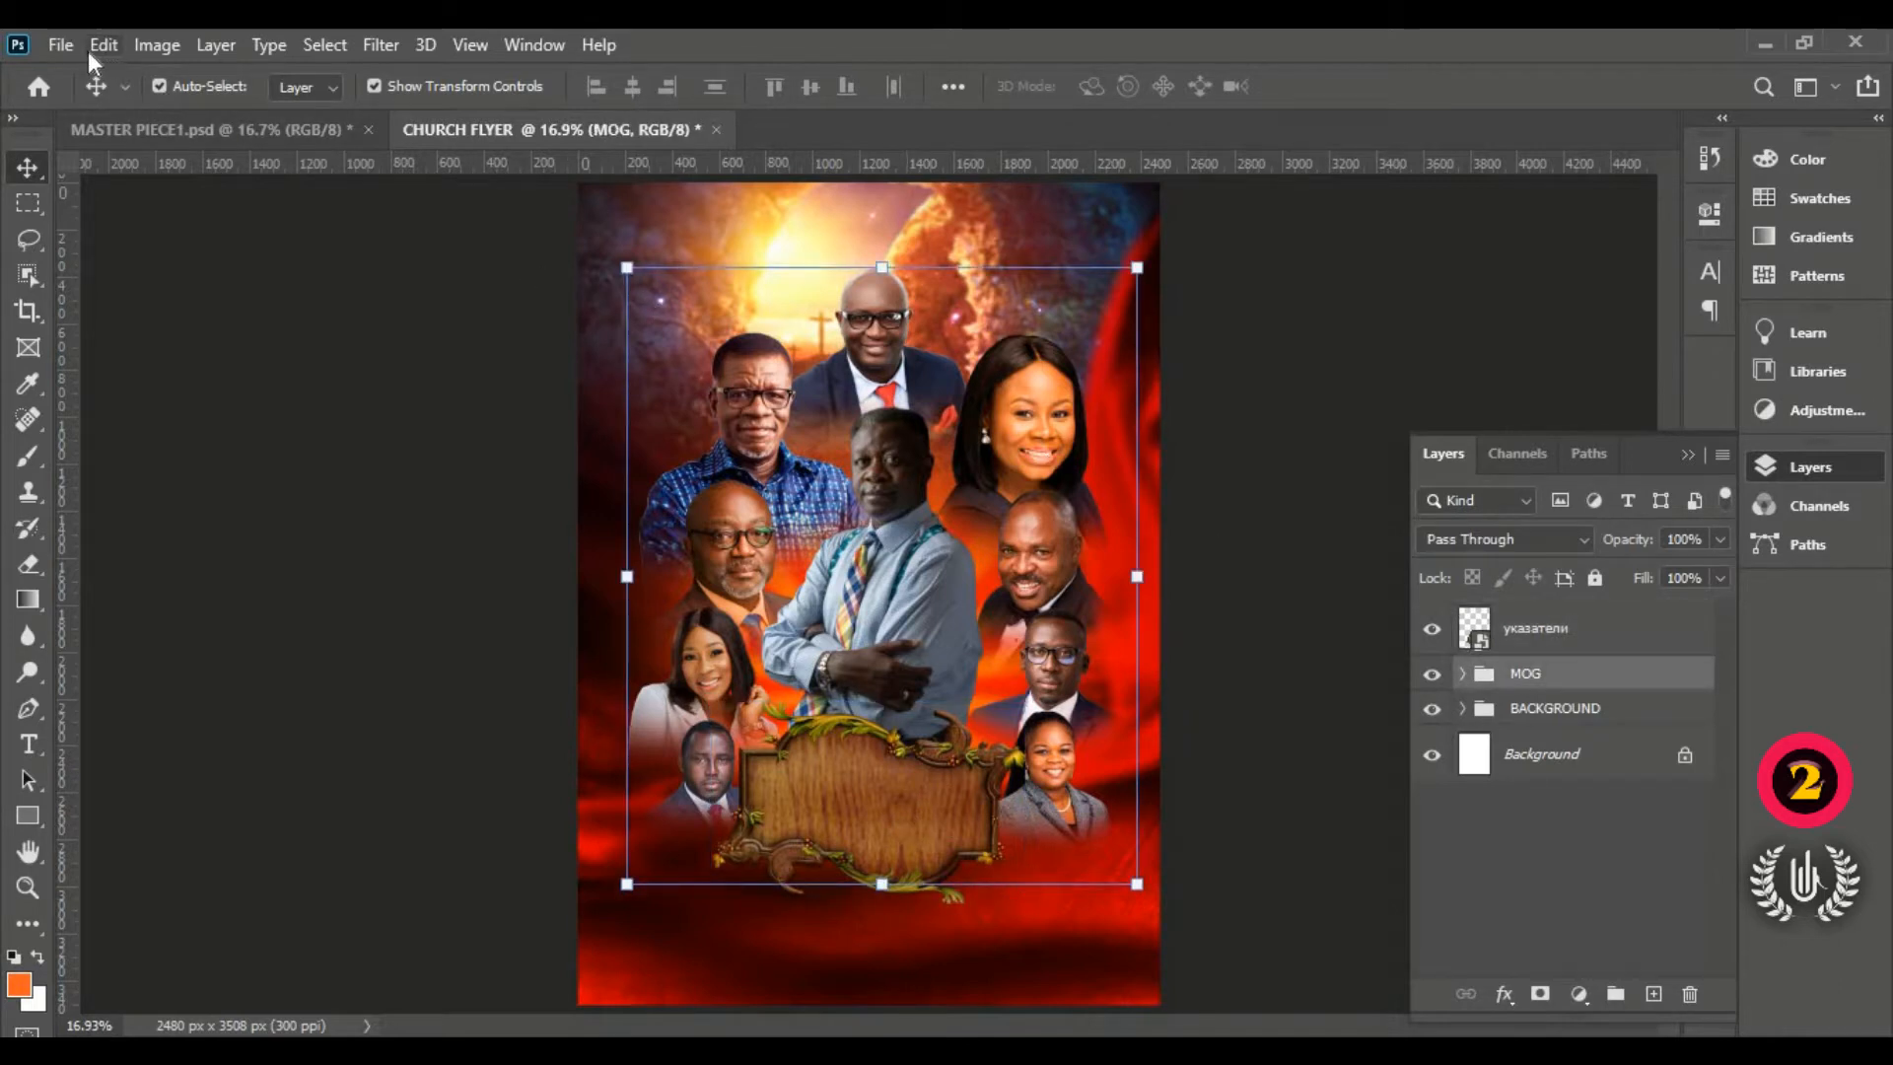
Step: Place the embedded Lens sparks image into the flyer
{"action": "left_click", "coordinate": [61, 45]}
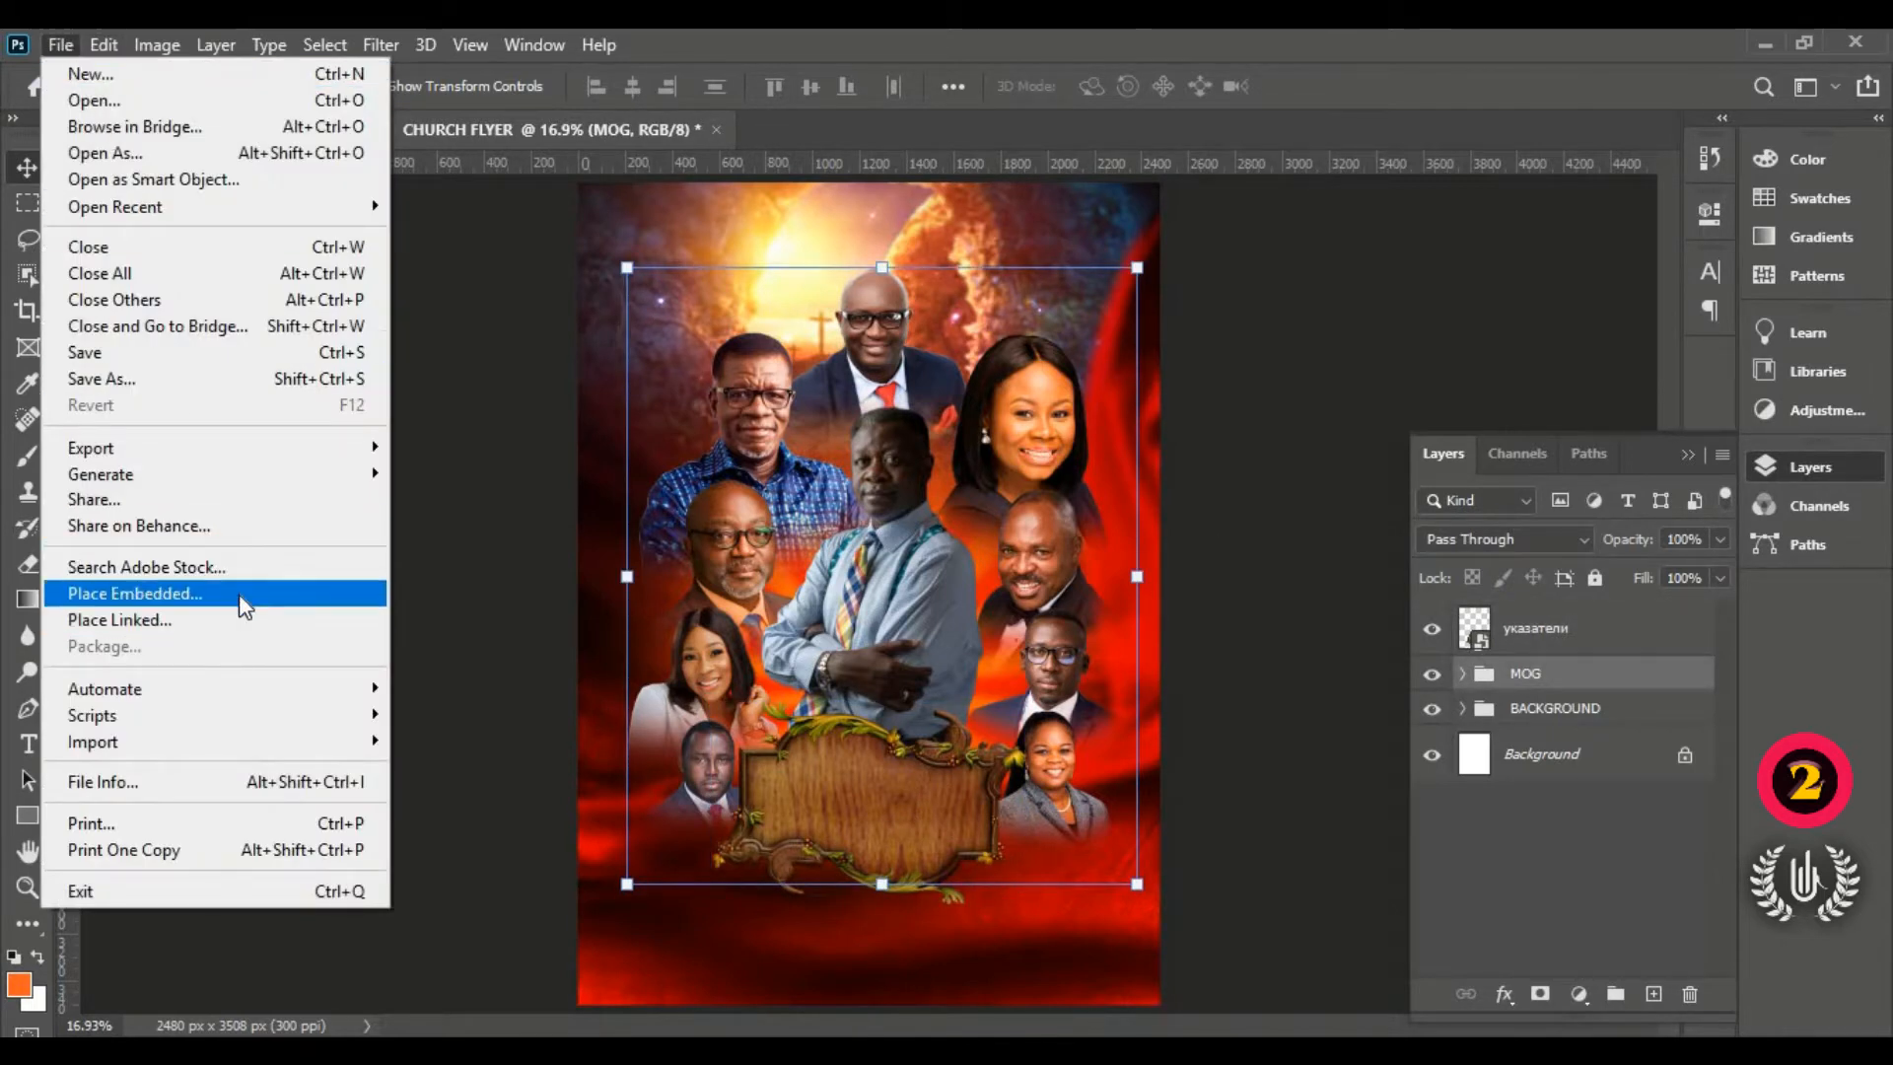
{"action": "left_click", "coordinate": [238, 594]}
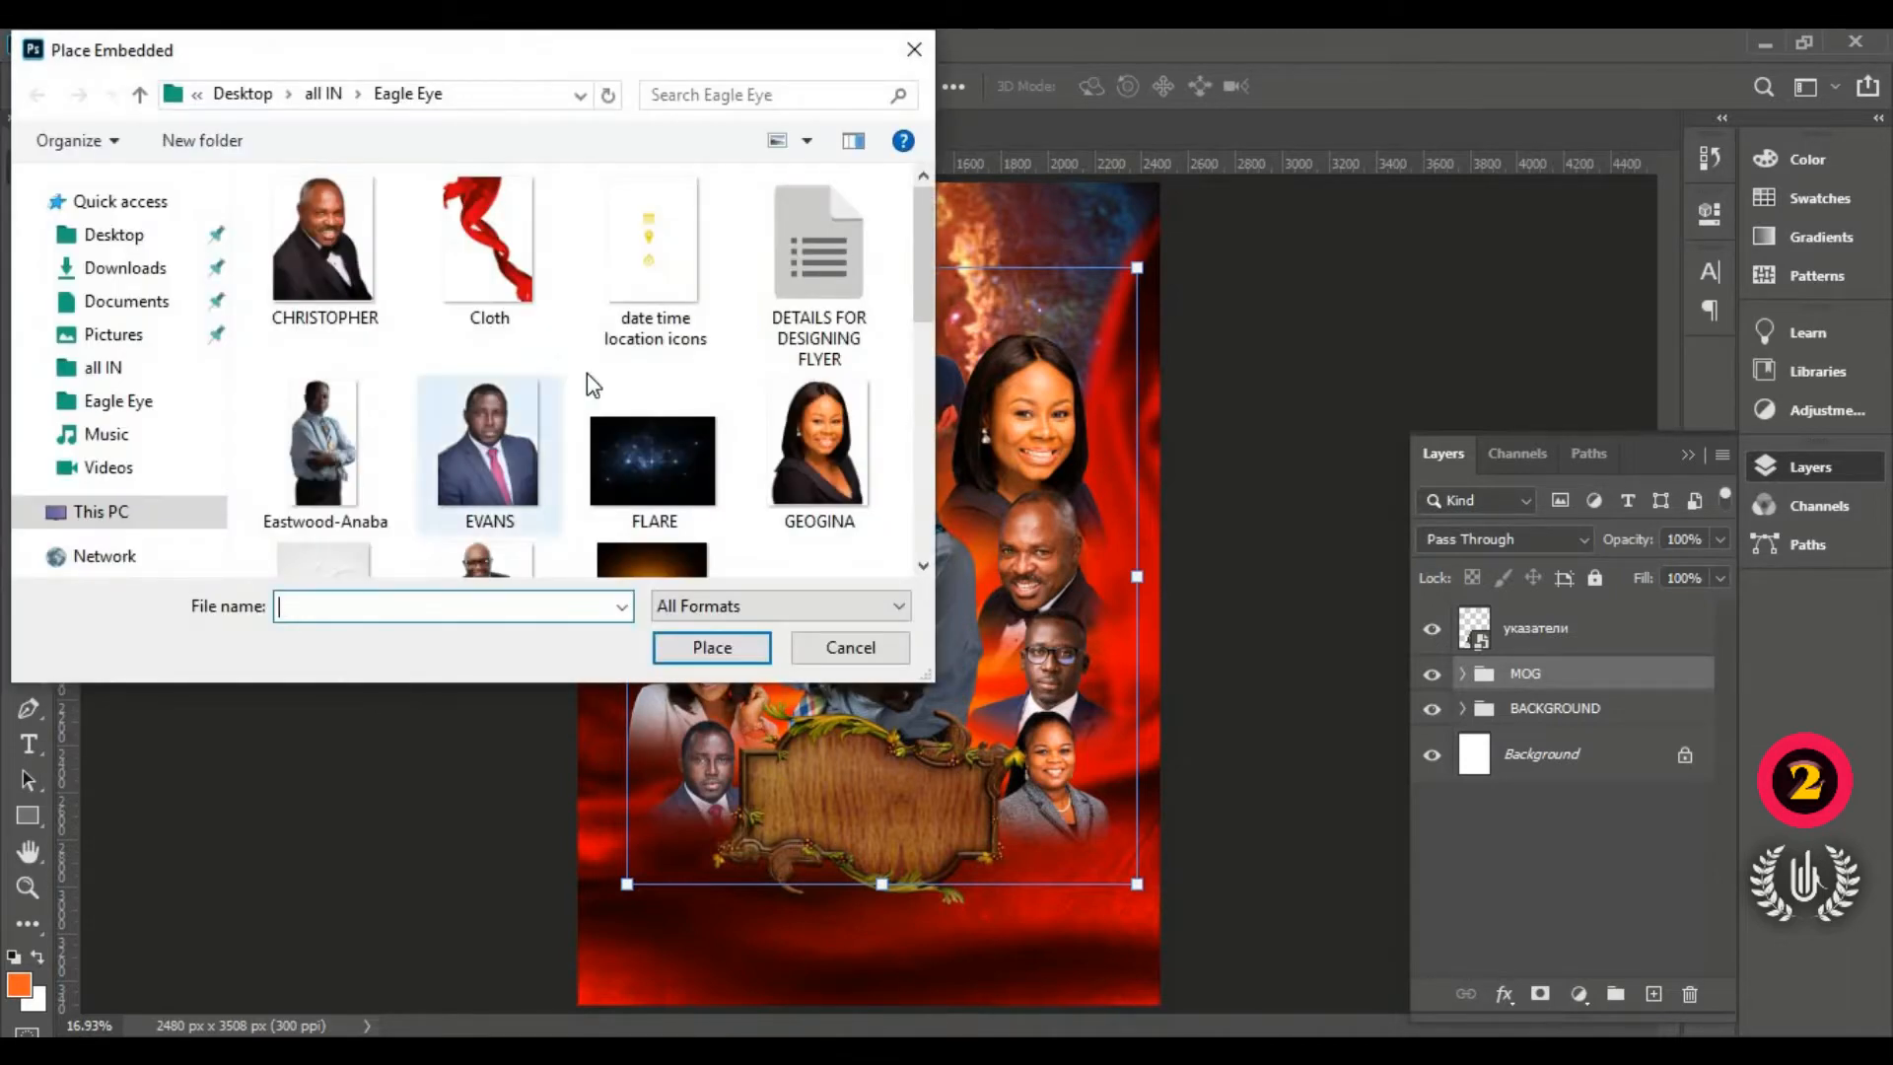
{"action": "scroll", "coordinate": [592, 364], "scroll_direction": "down", "scroll_amount": 6}
{"action": "scroll", "coordinate": [625, 302], "scroll_direction": "up", "scroll_amount": 6}
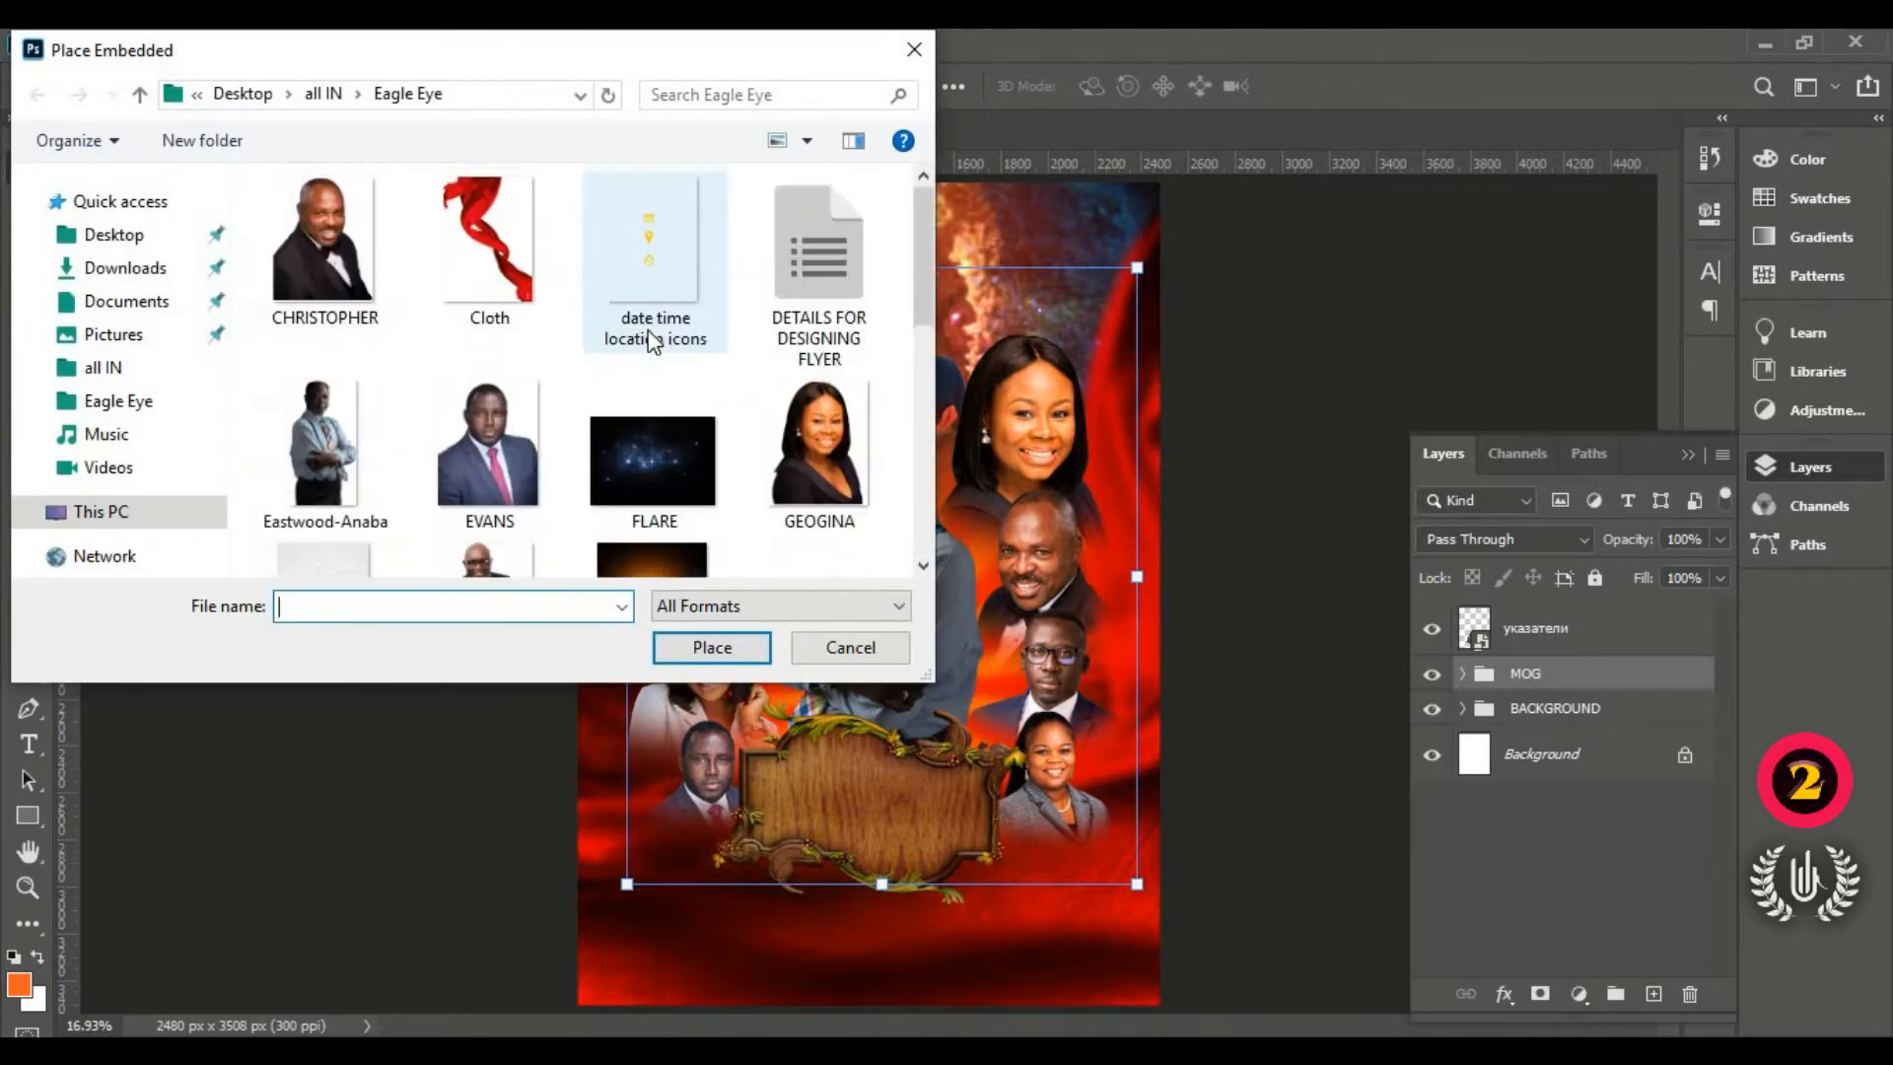
{"action": "scroll", "coordinate": [747, 424], "scroll_direction": "down", "scroll_amount": 3}
{"action": "scroll", "coordinate": [748, 424], "scroll_direction": "down", "scroll_amount": 3}
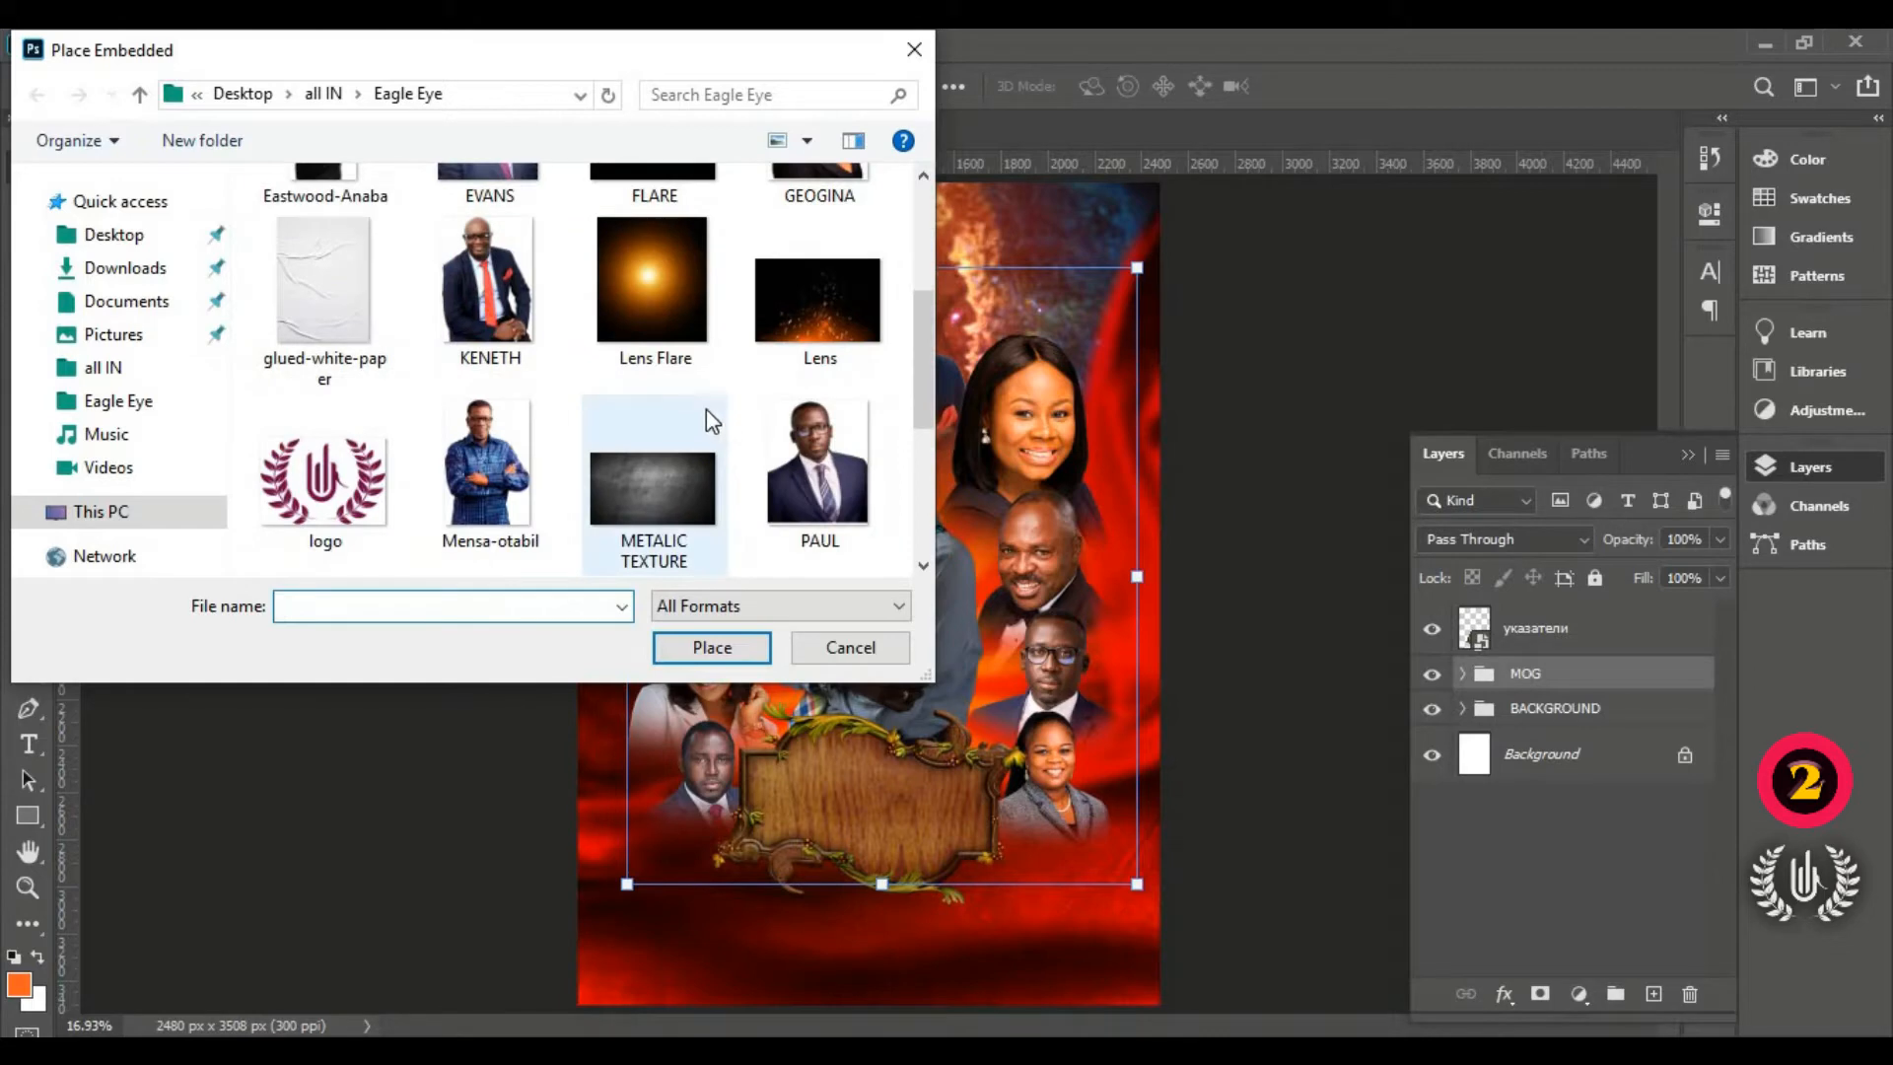
{"action": "left_click", "coordinate": [789, 340]}
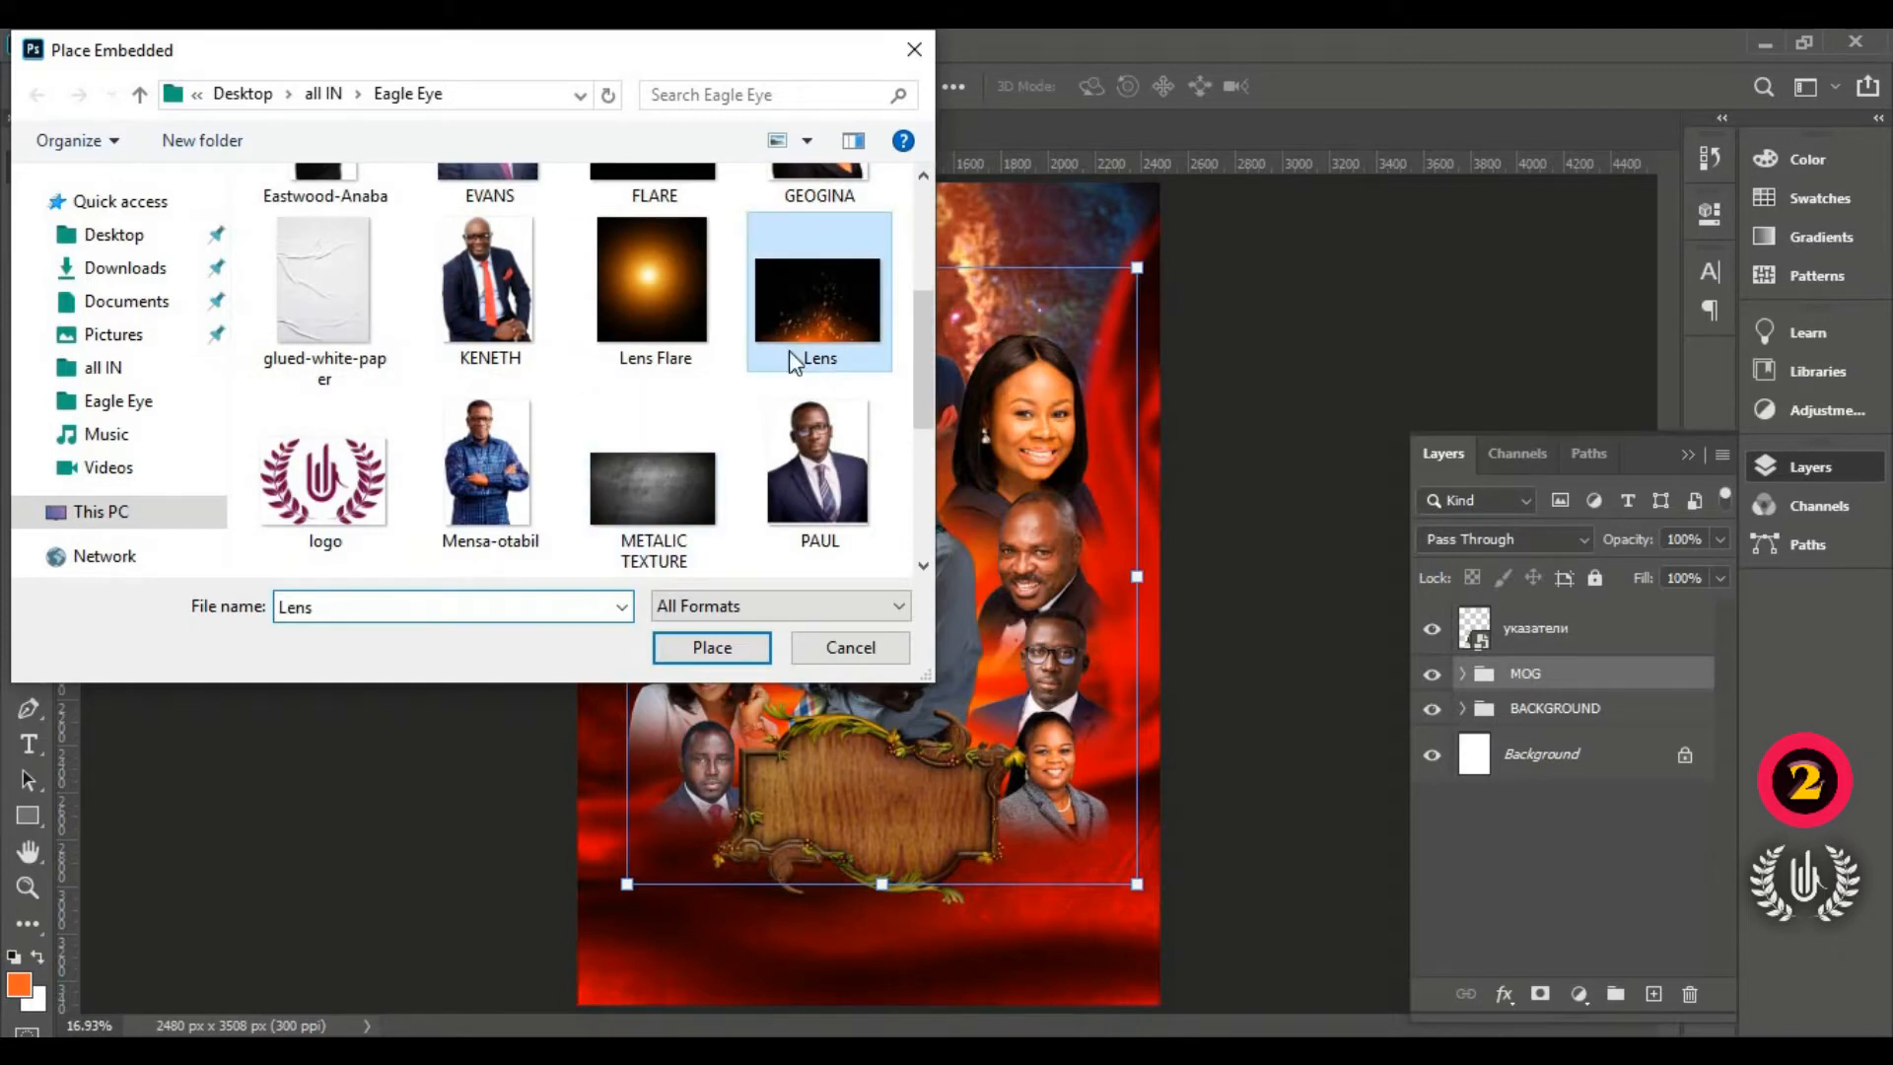
{"action": "left_click", "coordinate": [712, 648]}
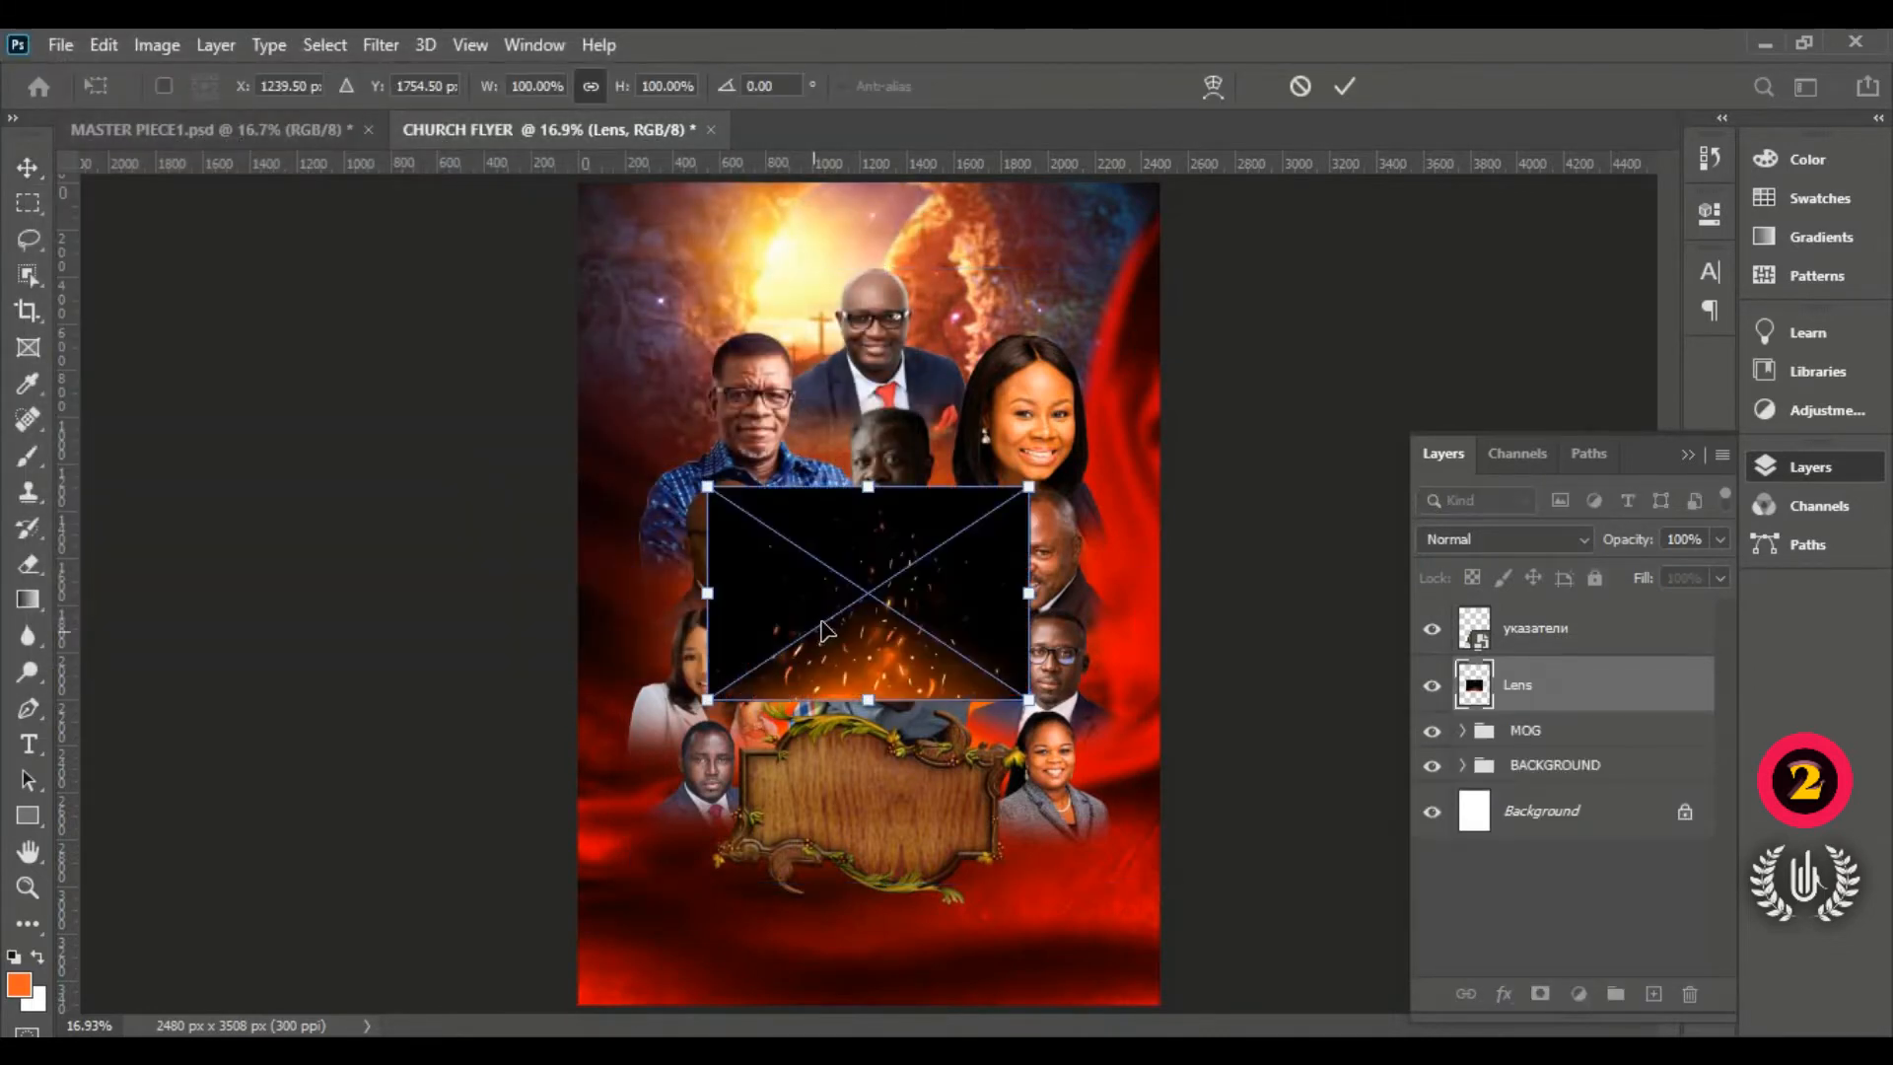
Step: Move the Lens image above the wooden frame and scale it to 89.47%
{"action": "left_click_drag", "start_coordinate": [826, 631], "coordinate": [853, 679]}
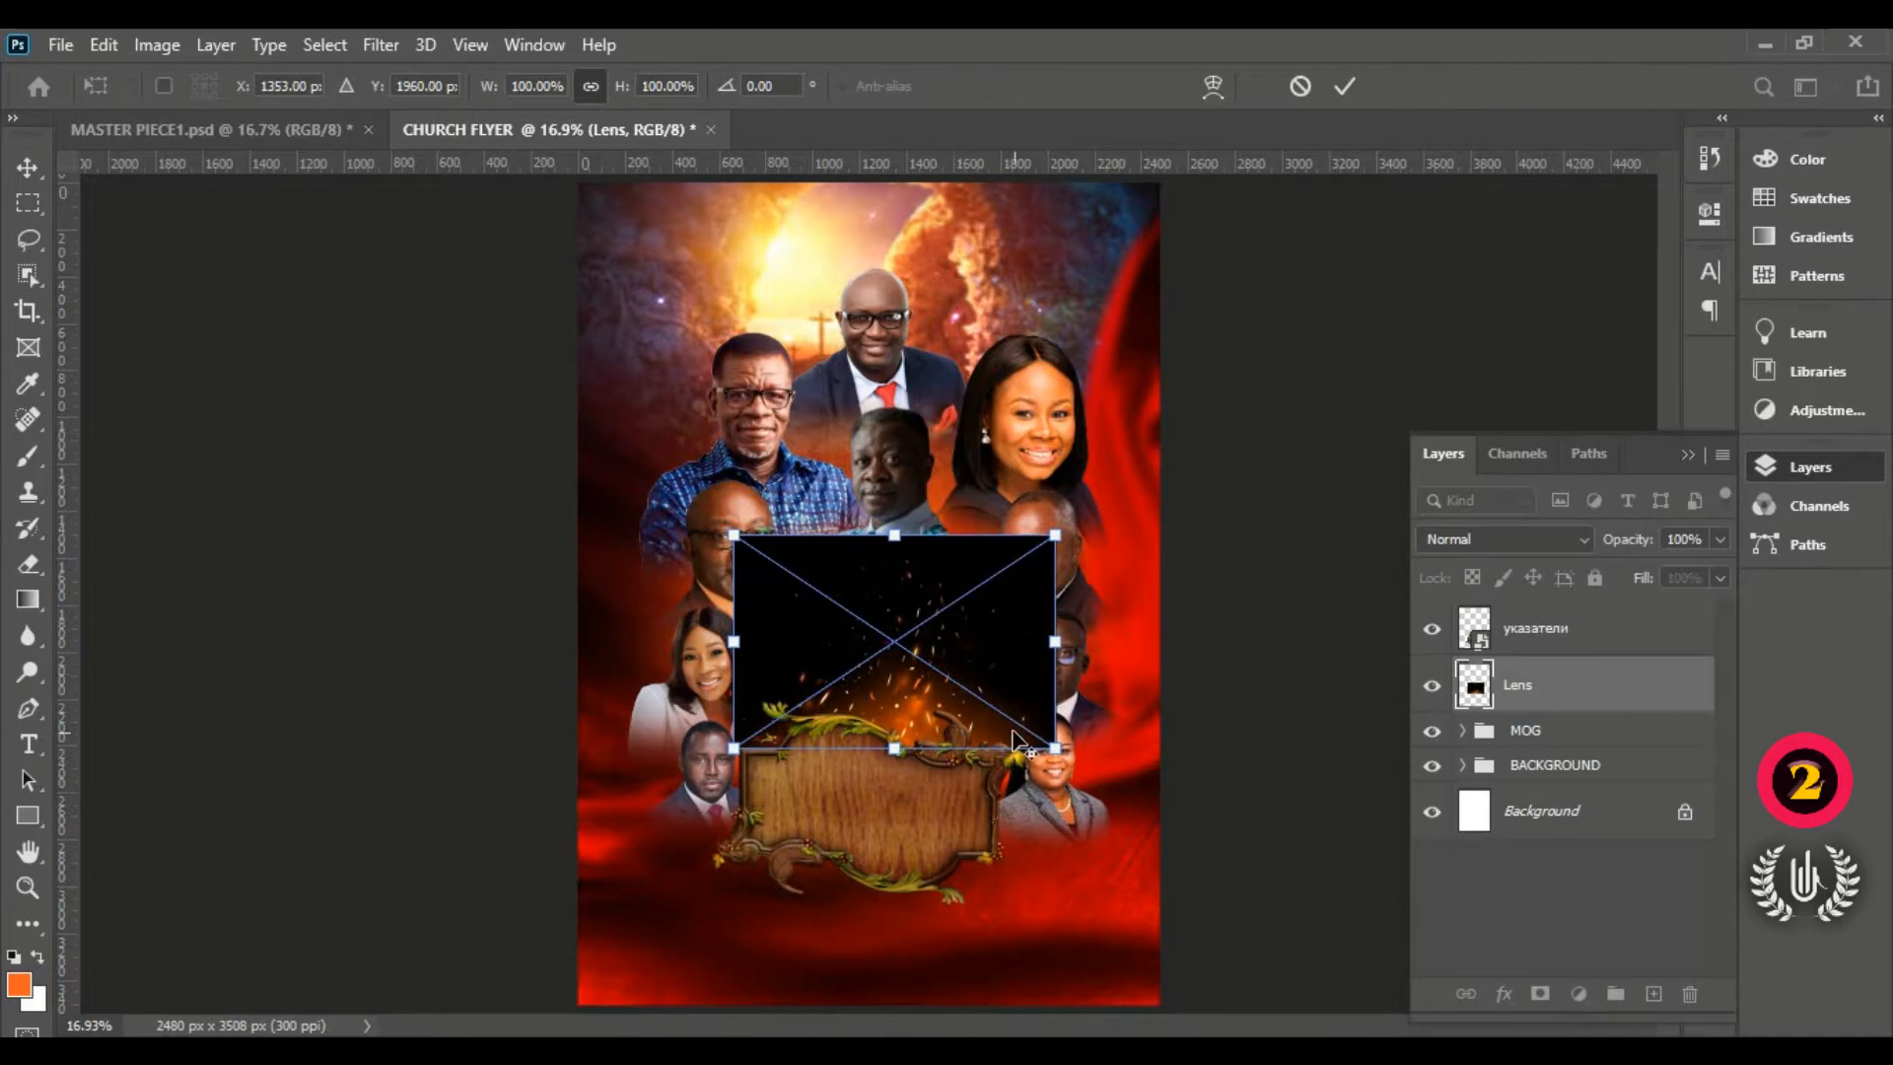
{"action": "scroll", "coordinate": [858, 661], "scroll_direction": "up", "scroll_amount": 5}
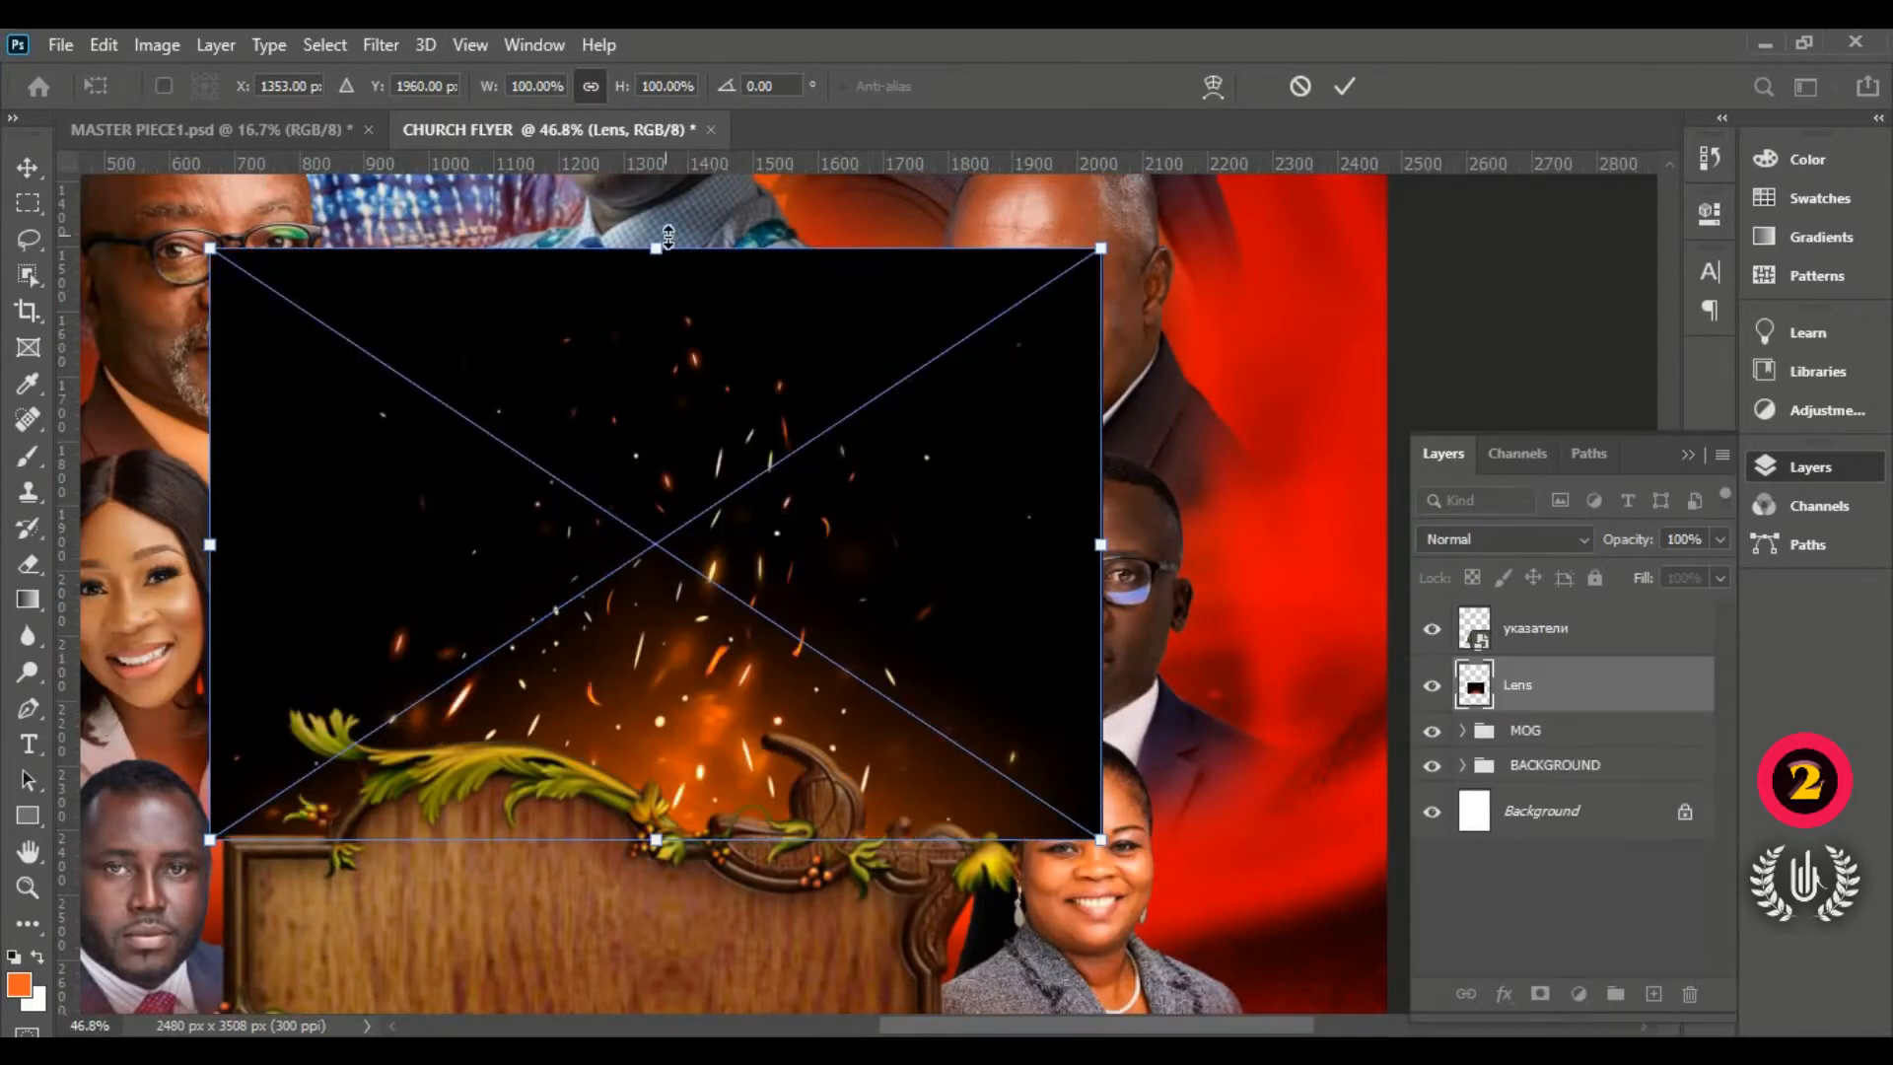
{"action": "left_click_drag", "start_coordinate": [668, 237], "coordinate": [670, 312]}
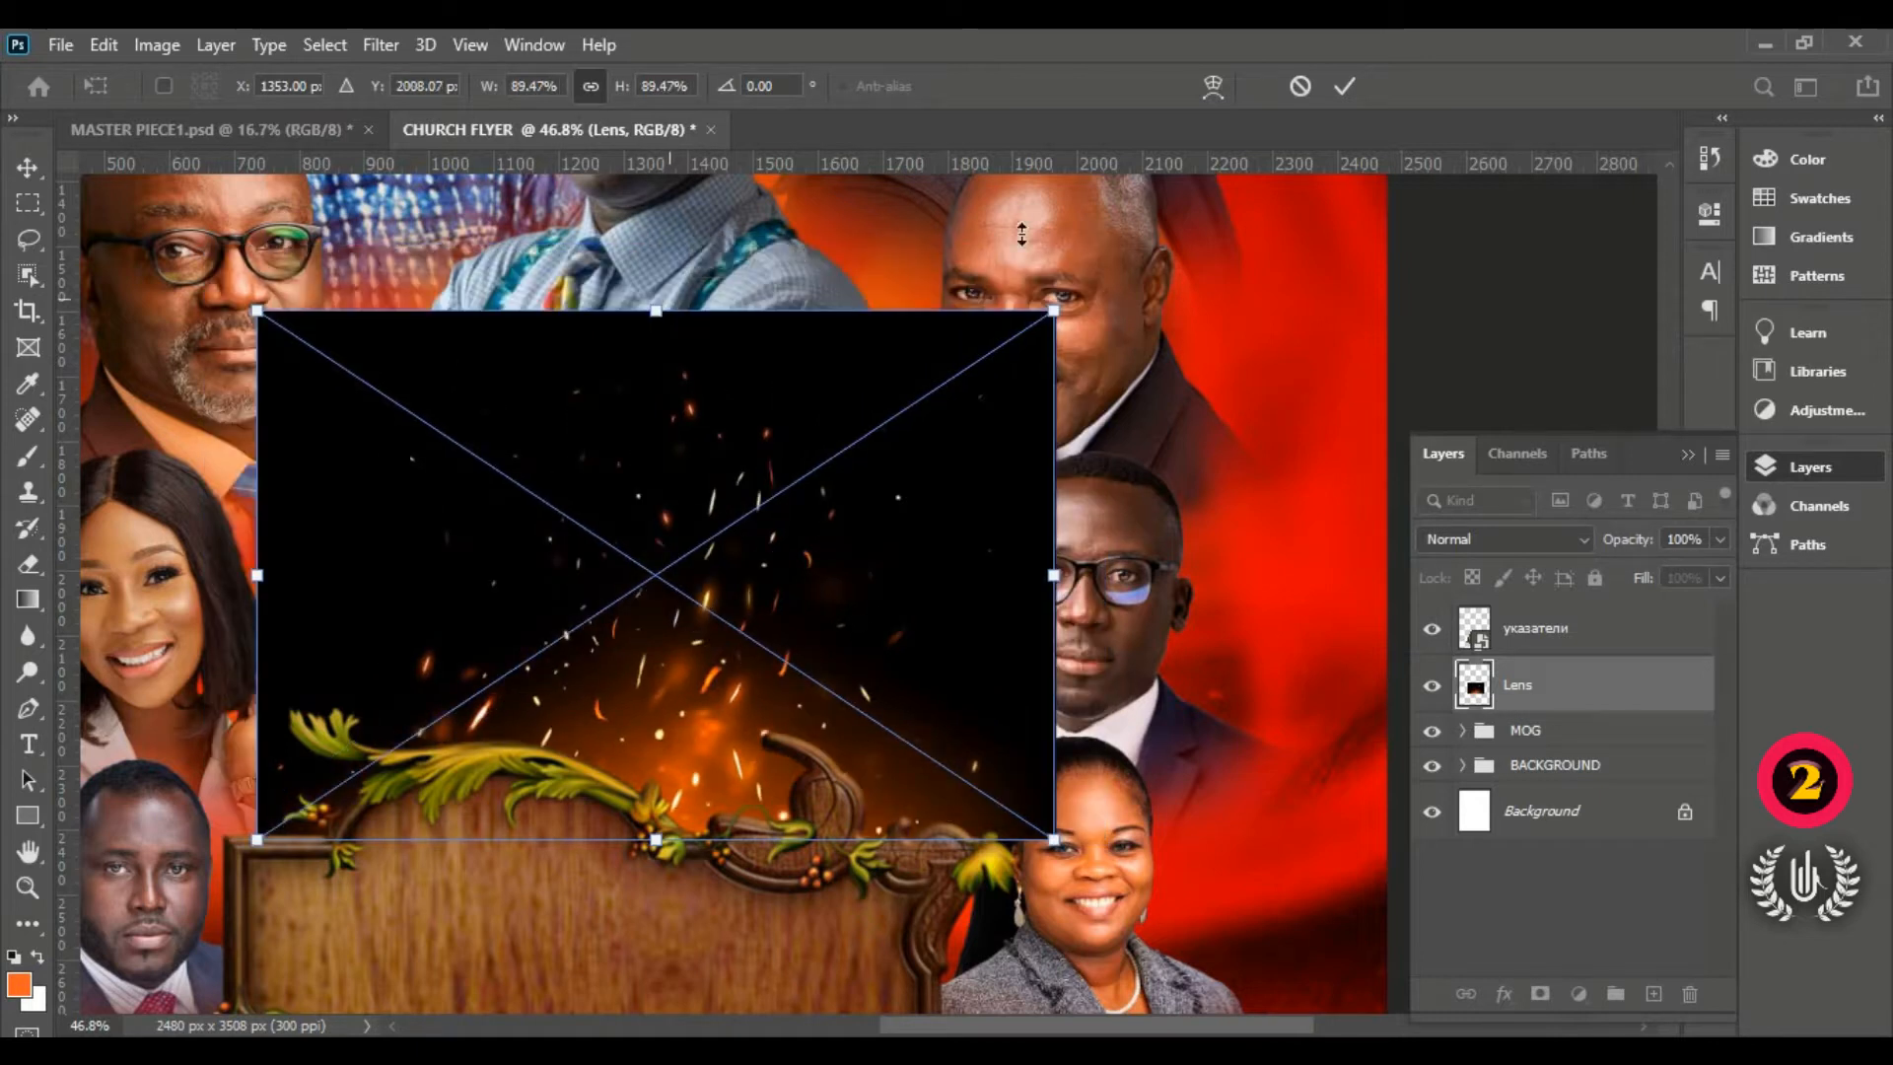
{"action": "left_click", "coordinate": [1344, 86]}
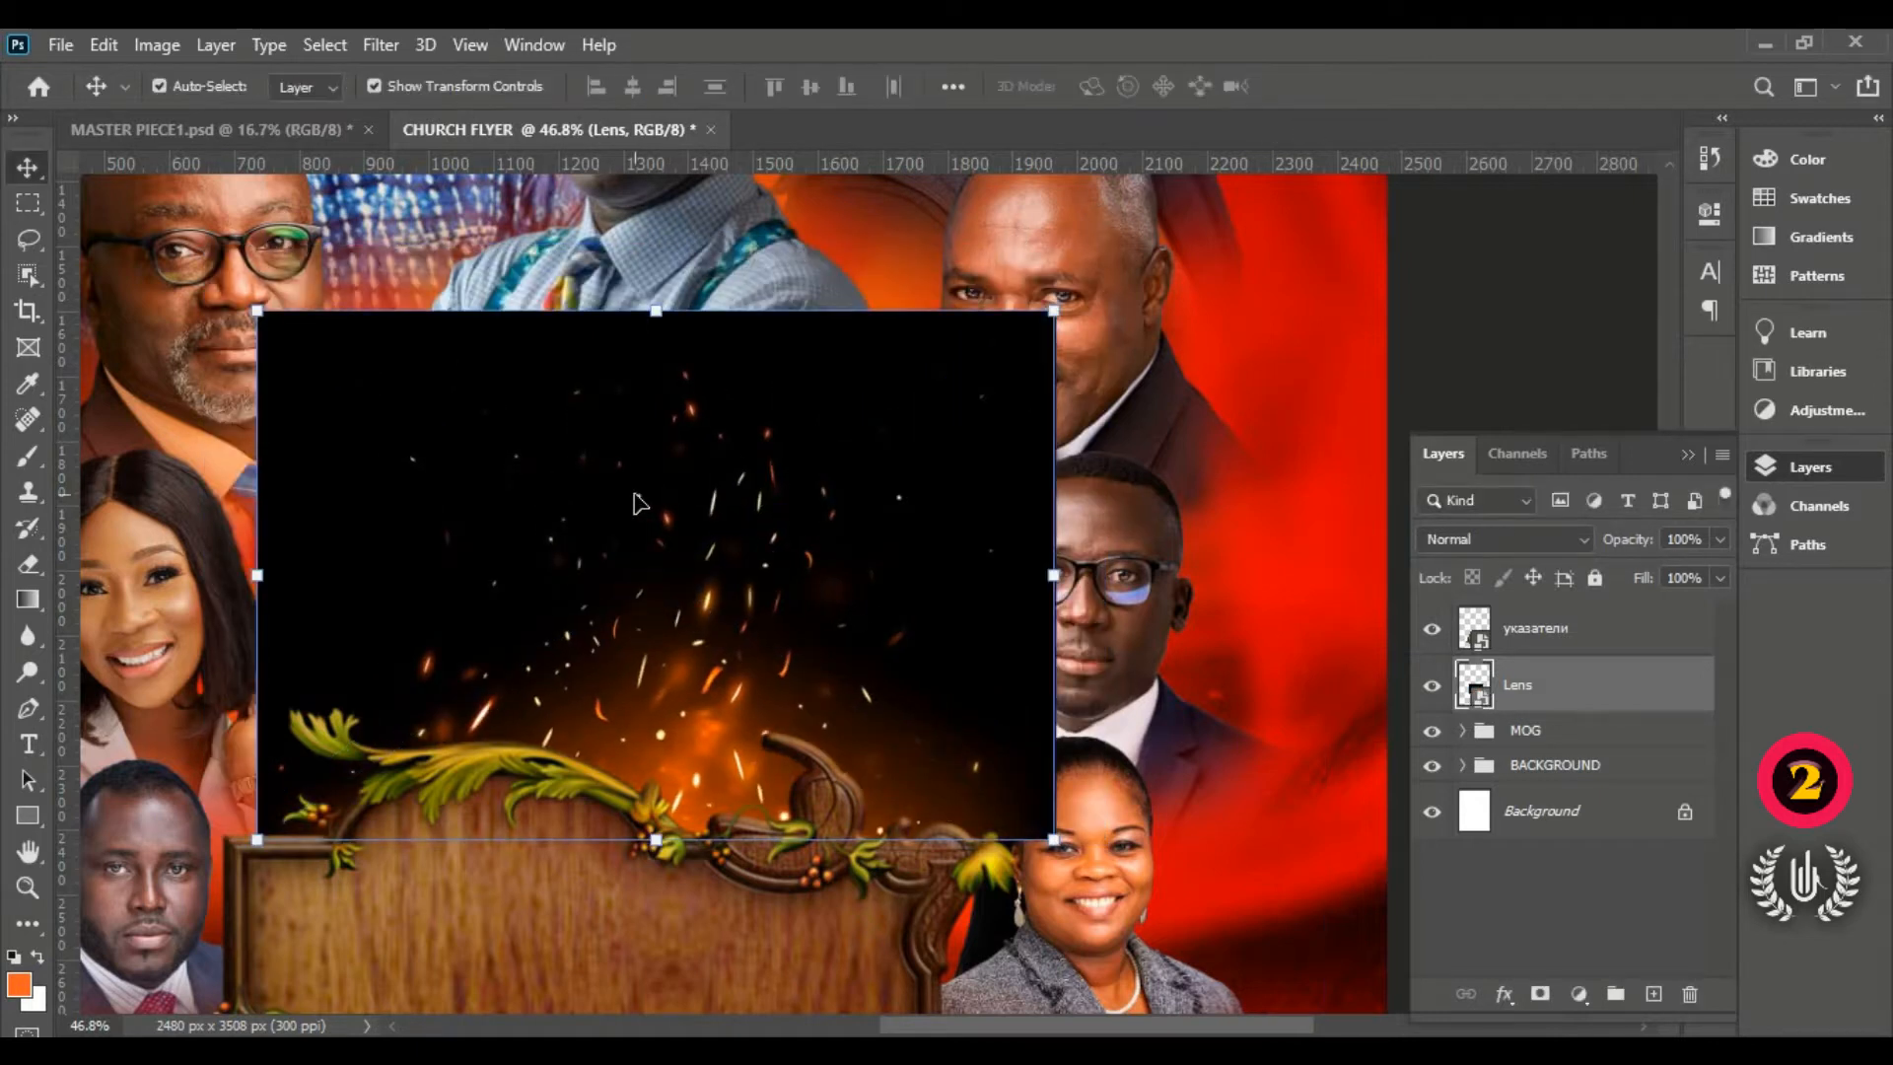
Step: Set the Lens layer to Screen, mask its edges in black, and duplicate it as 'Lens copy'
{"action": "left_click", "coordinate": [1479, 540]}
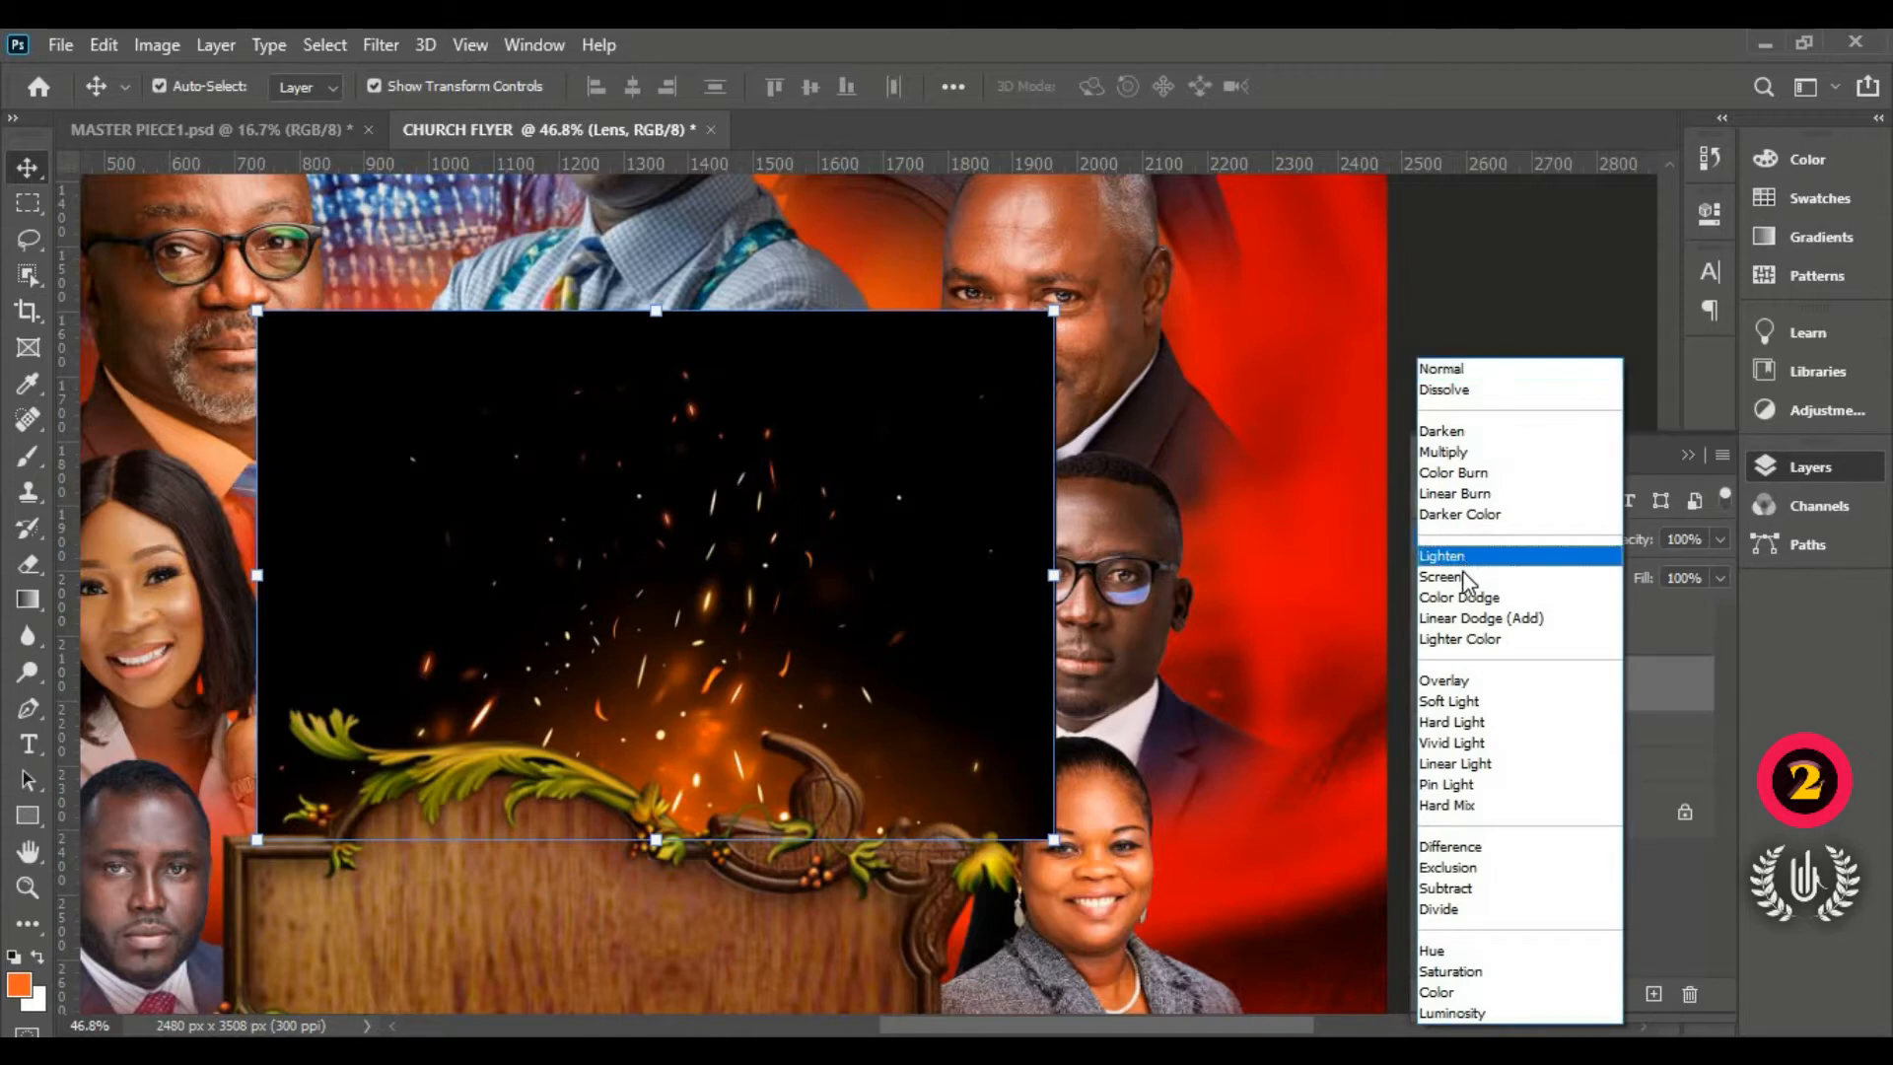
{"action": "left_click", "coordinate": [1465, 579]}
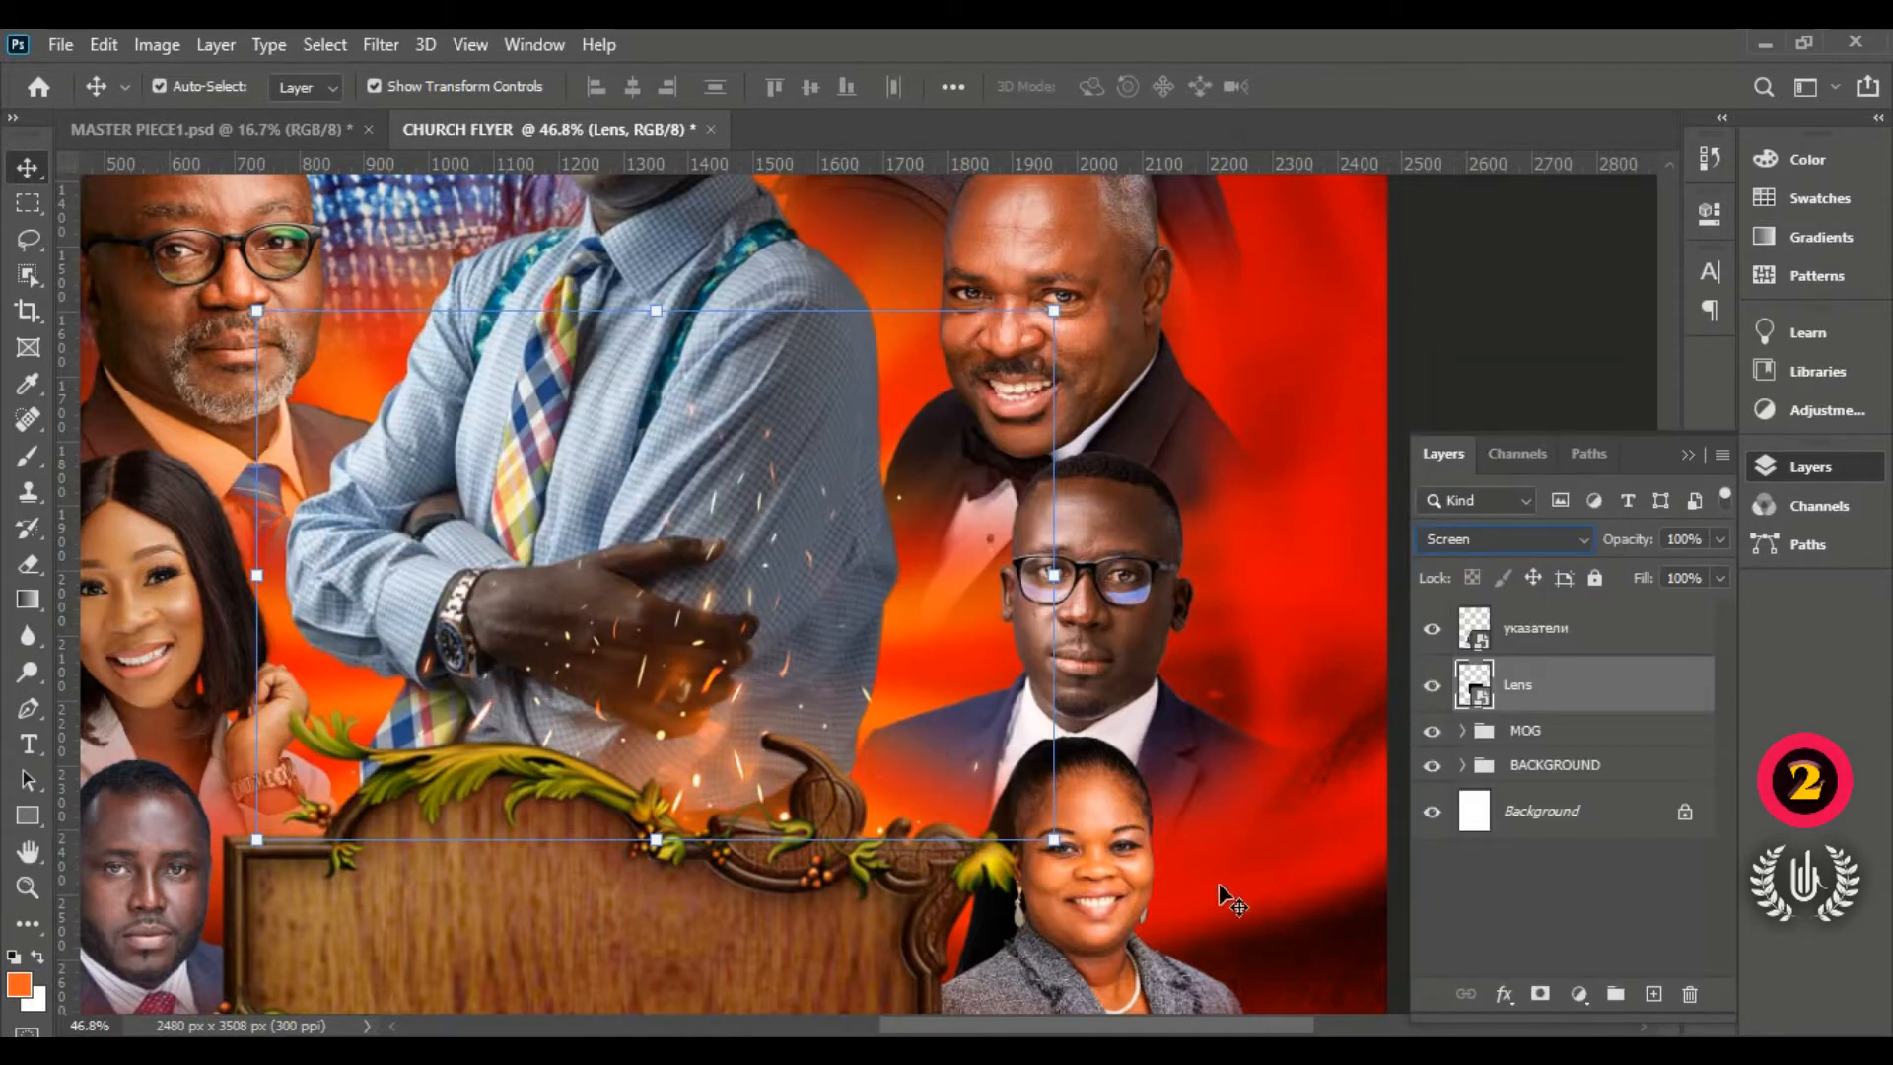
{"action": "left_click", "coordinate": [1540, 993]}
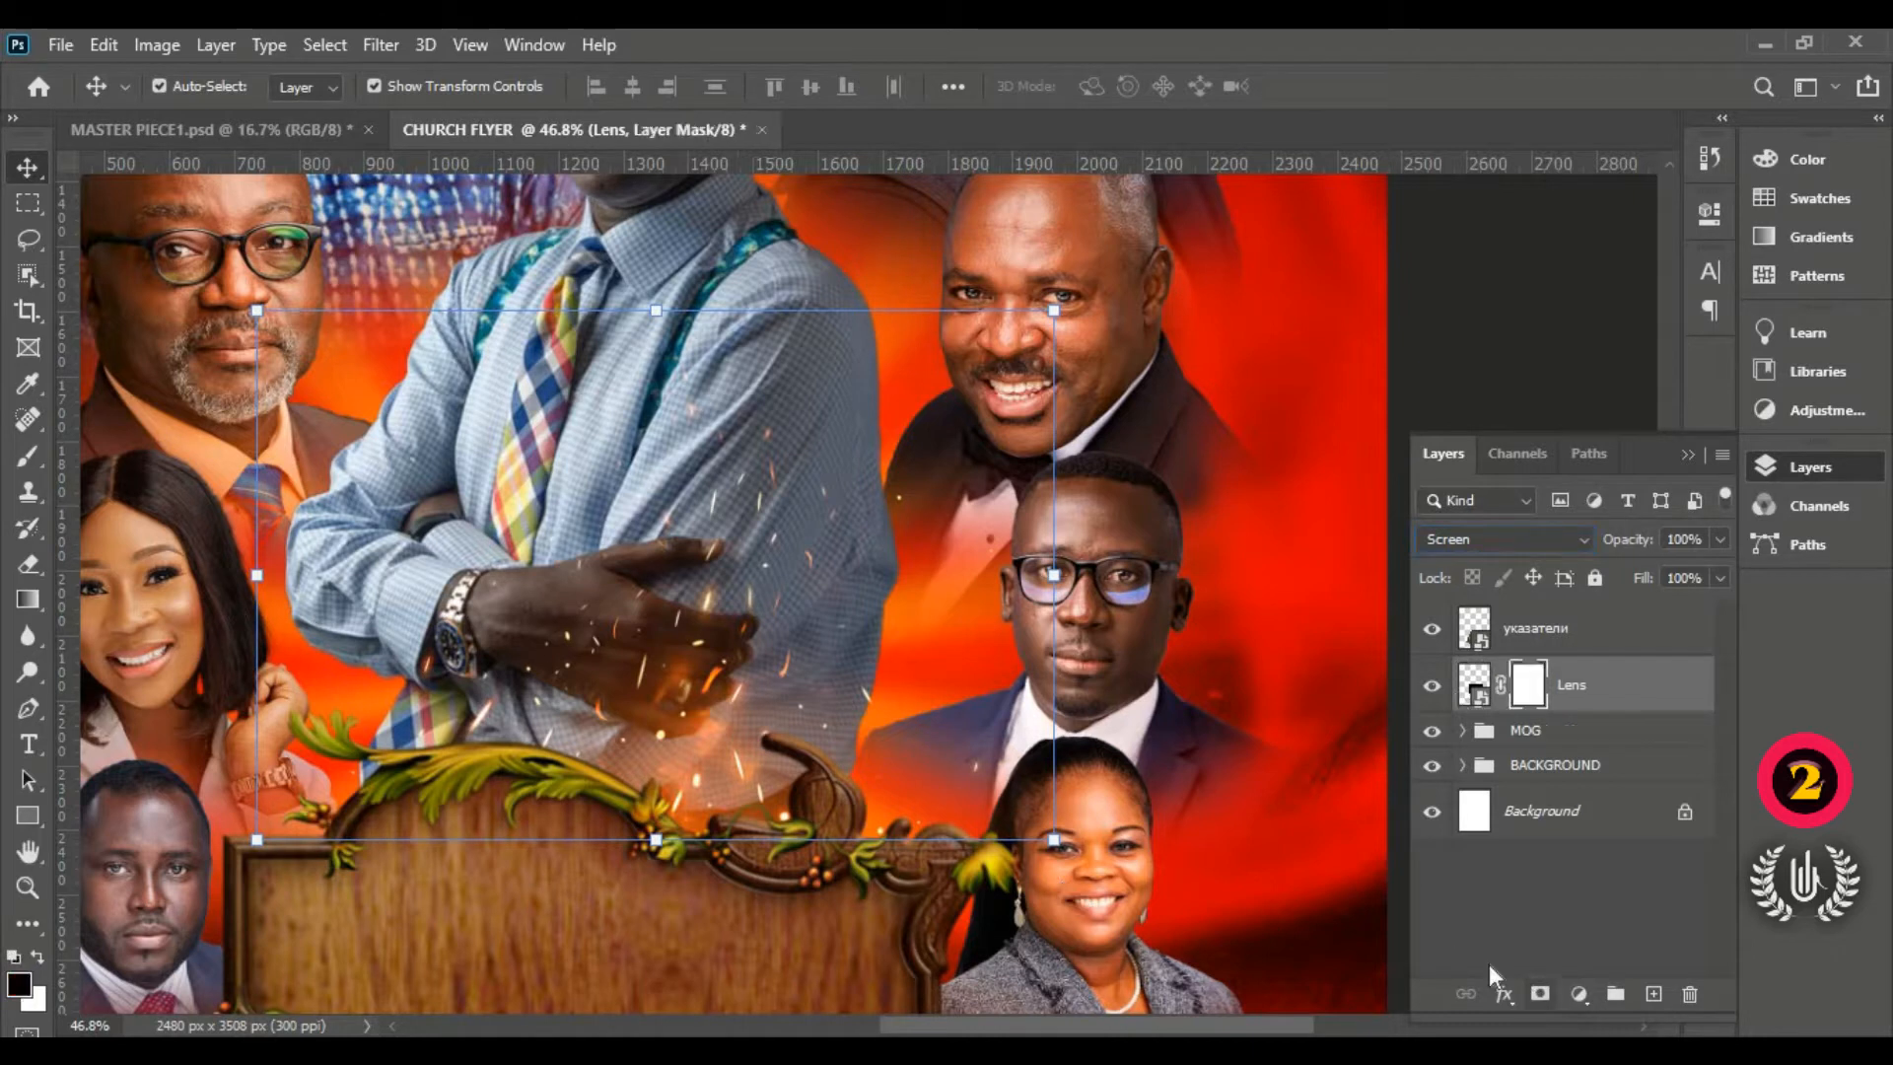
{"action": "left_click", "coordinate": [65, 454]}
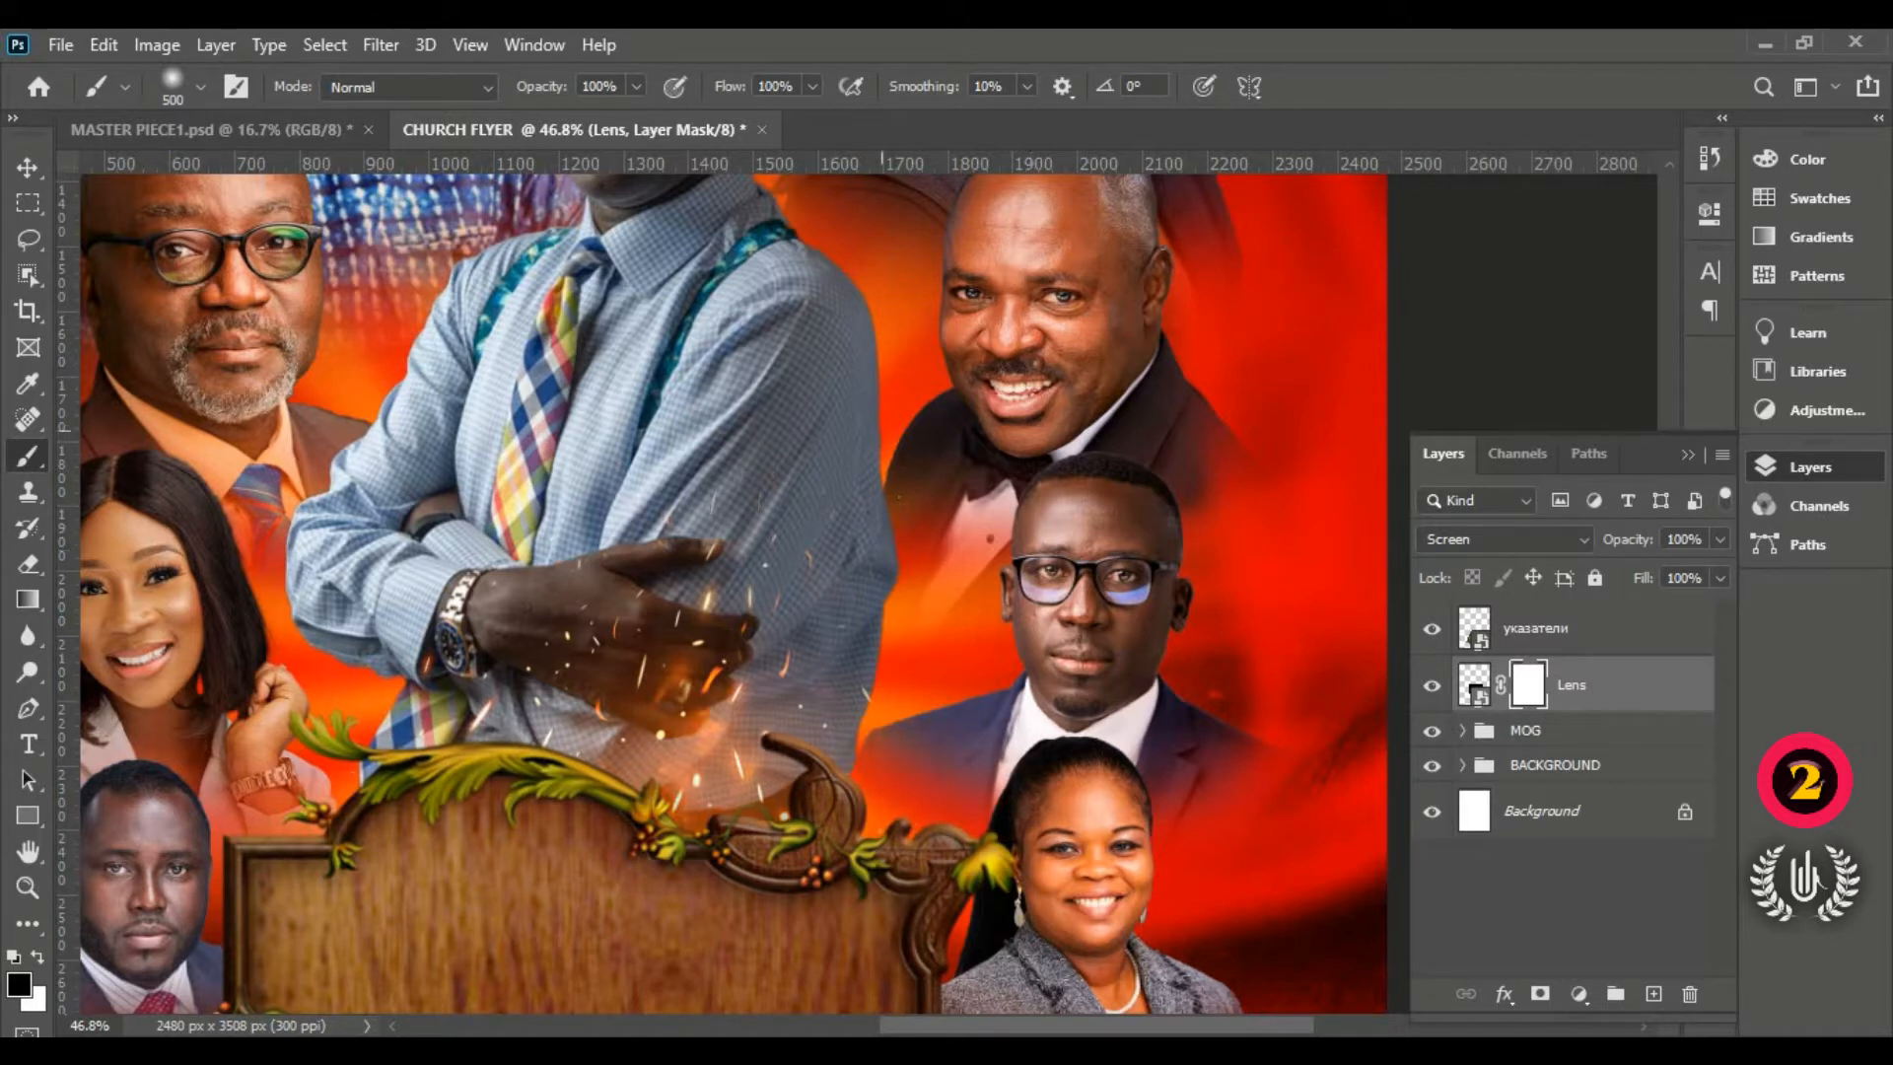
{"action": "left_click_drag", "start_coordinate": [882, 430], "coordinate": [956, 473]}
{"action": "left_click", "coordinate": [28, 167]}
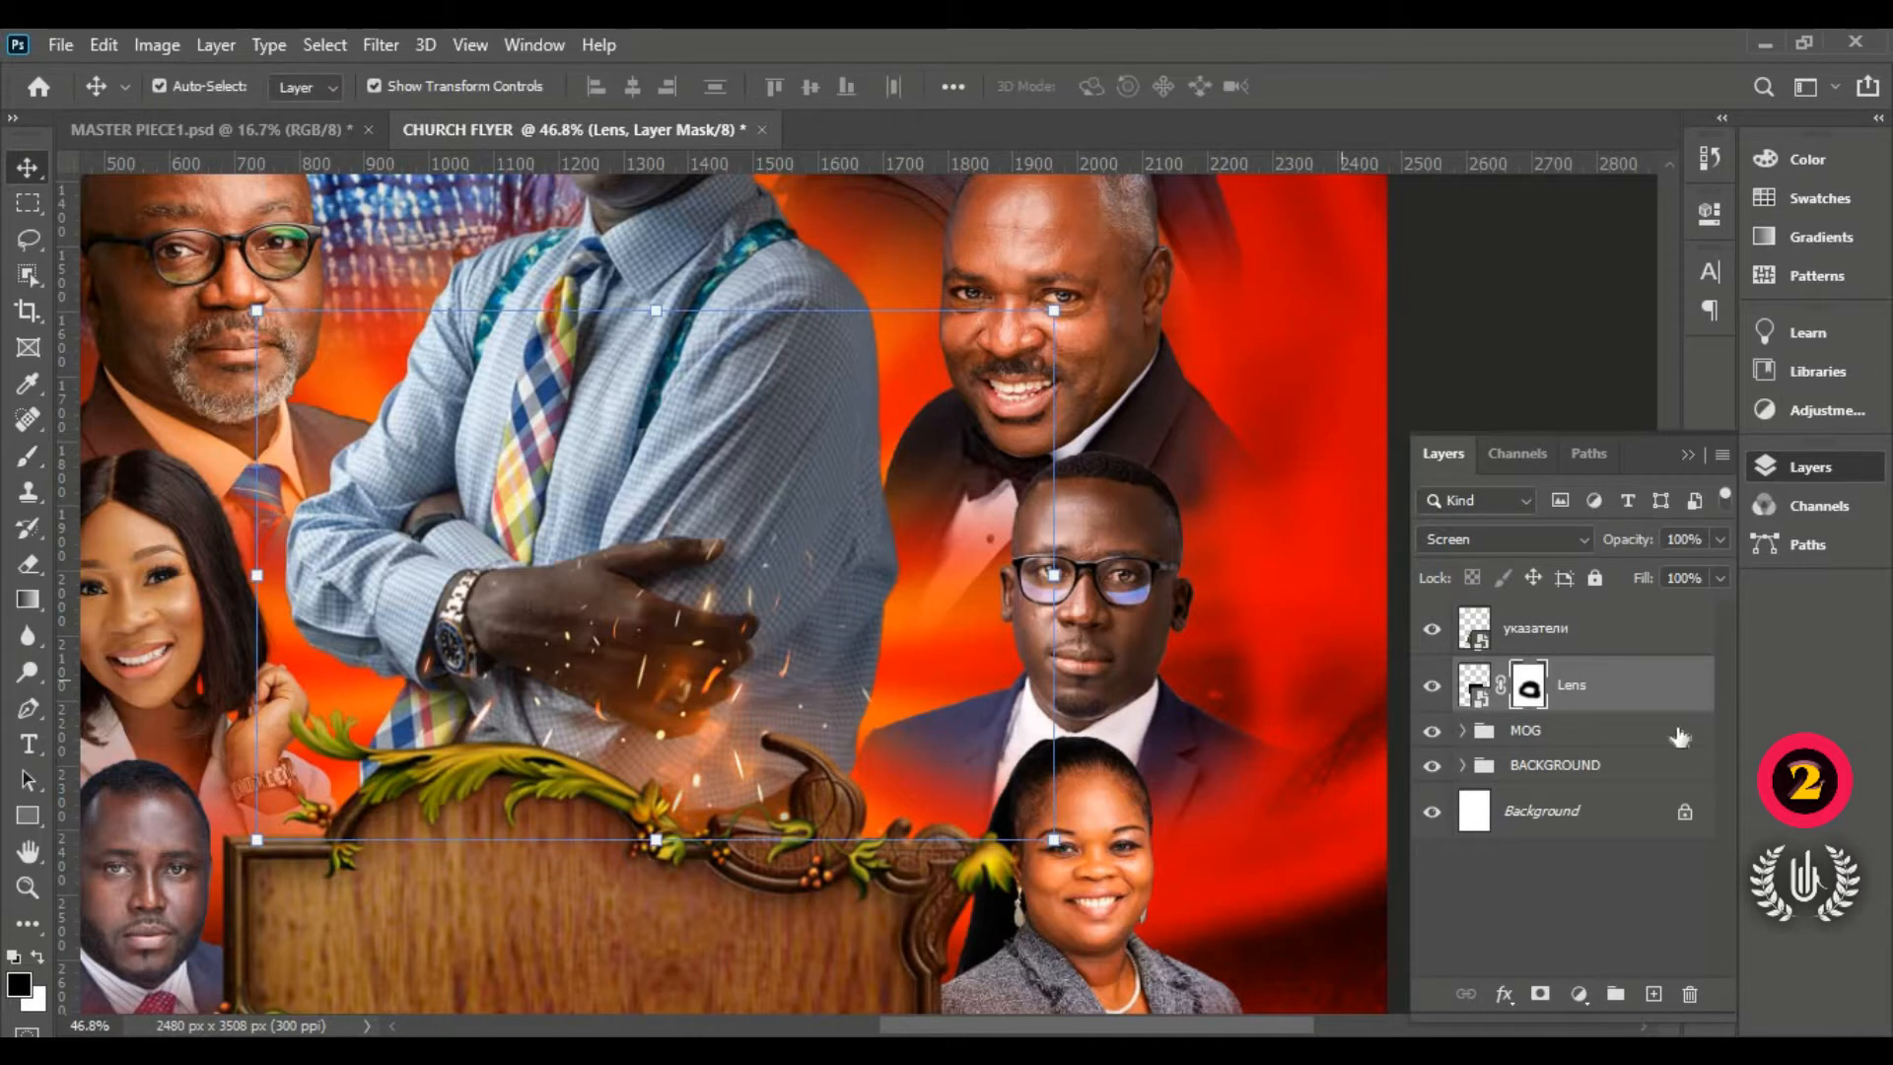
{"action": "left_click_drag", "start_coordinate": [1636, 680], "coordinate": [1657, 994]}
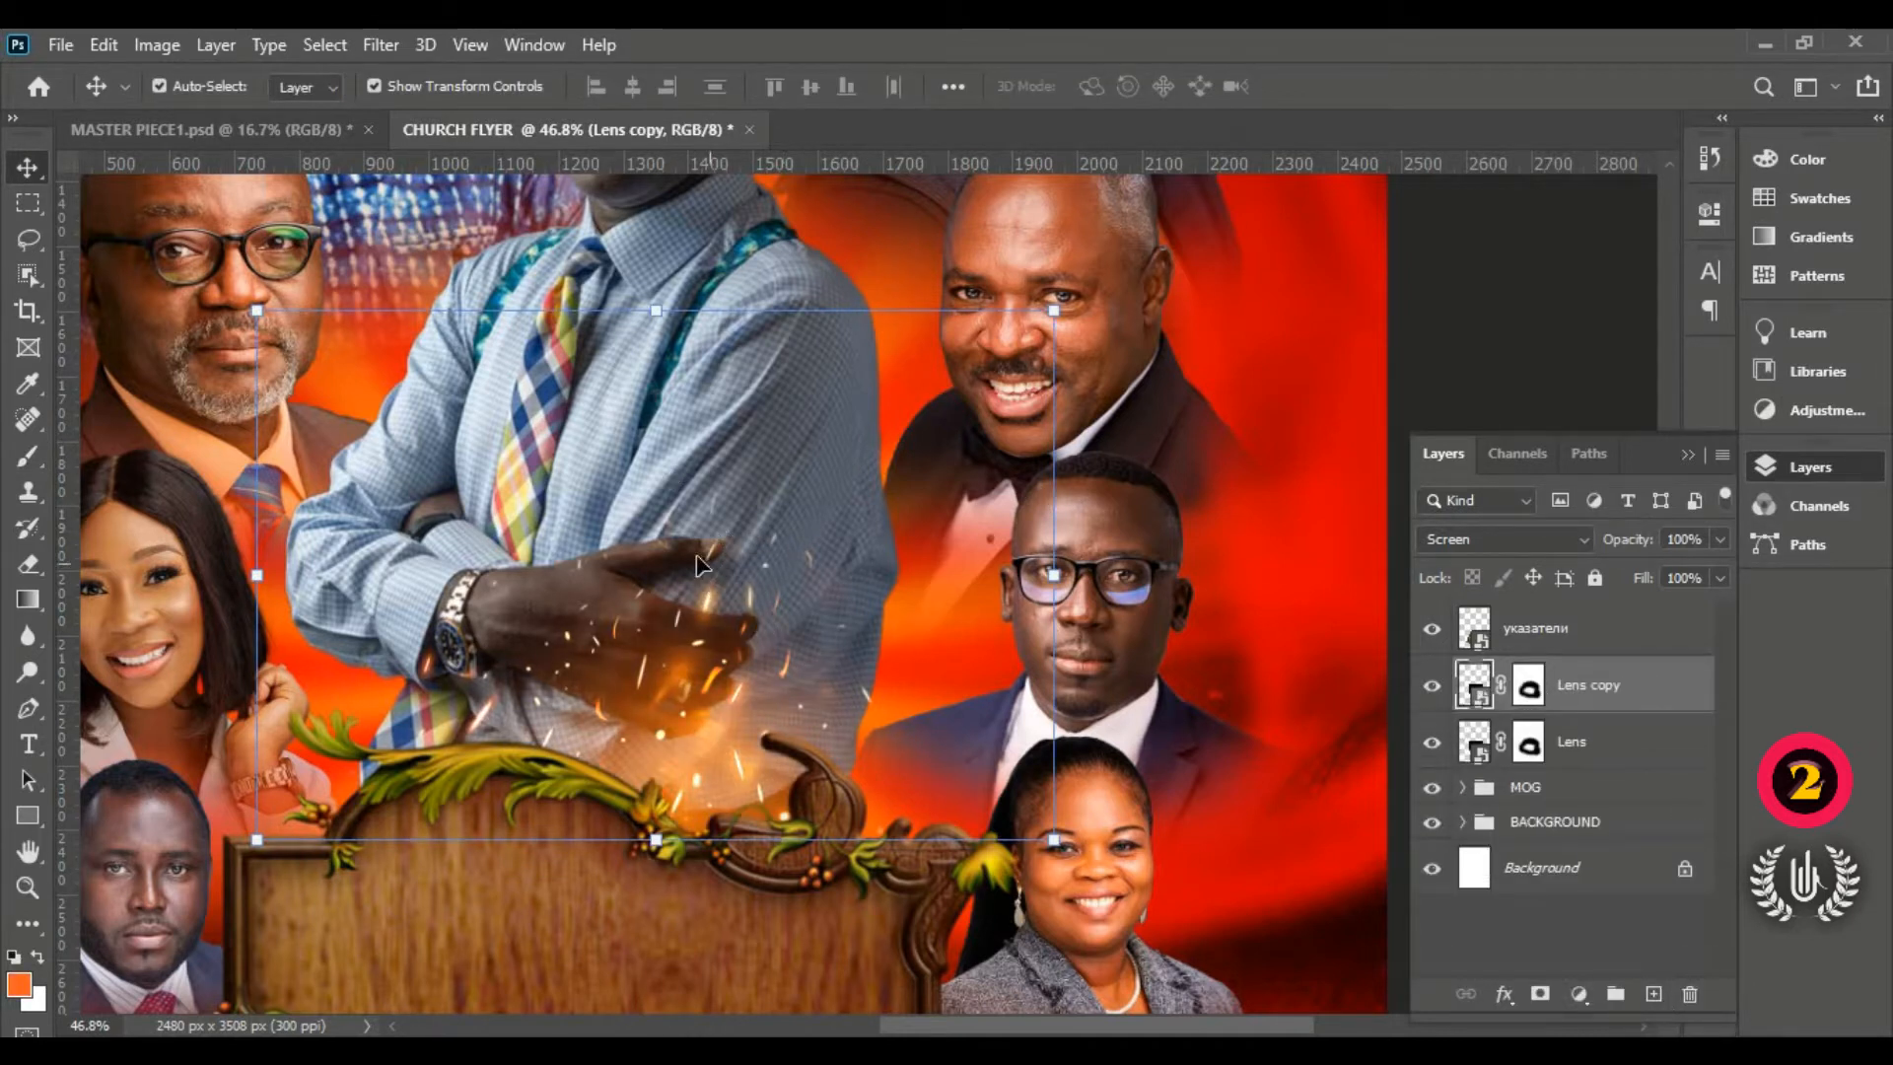
{"action": "key", "text": "ctrl+0"}
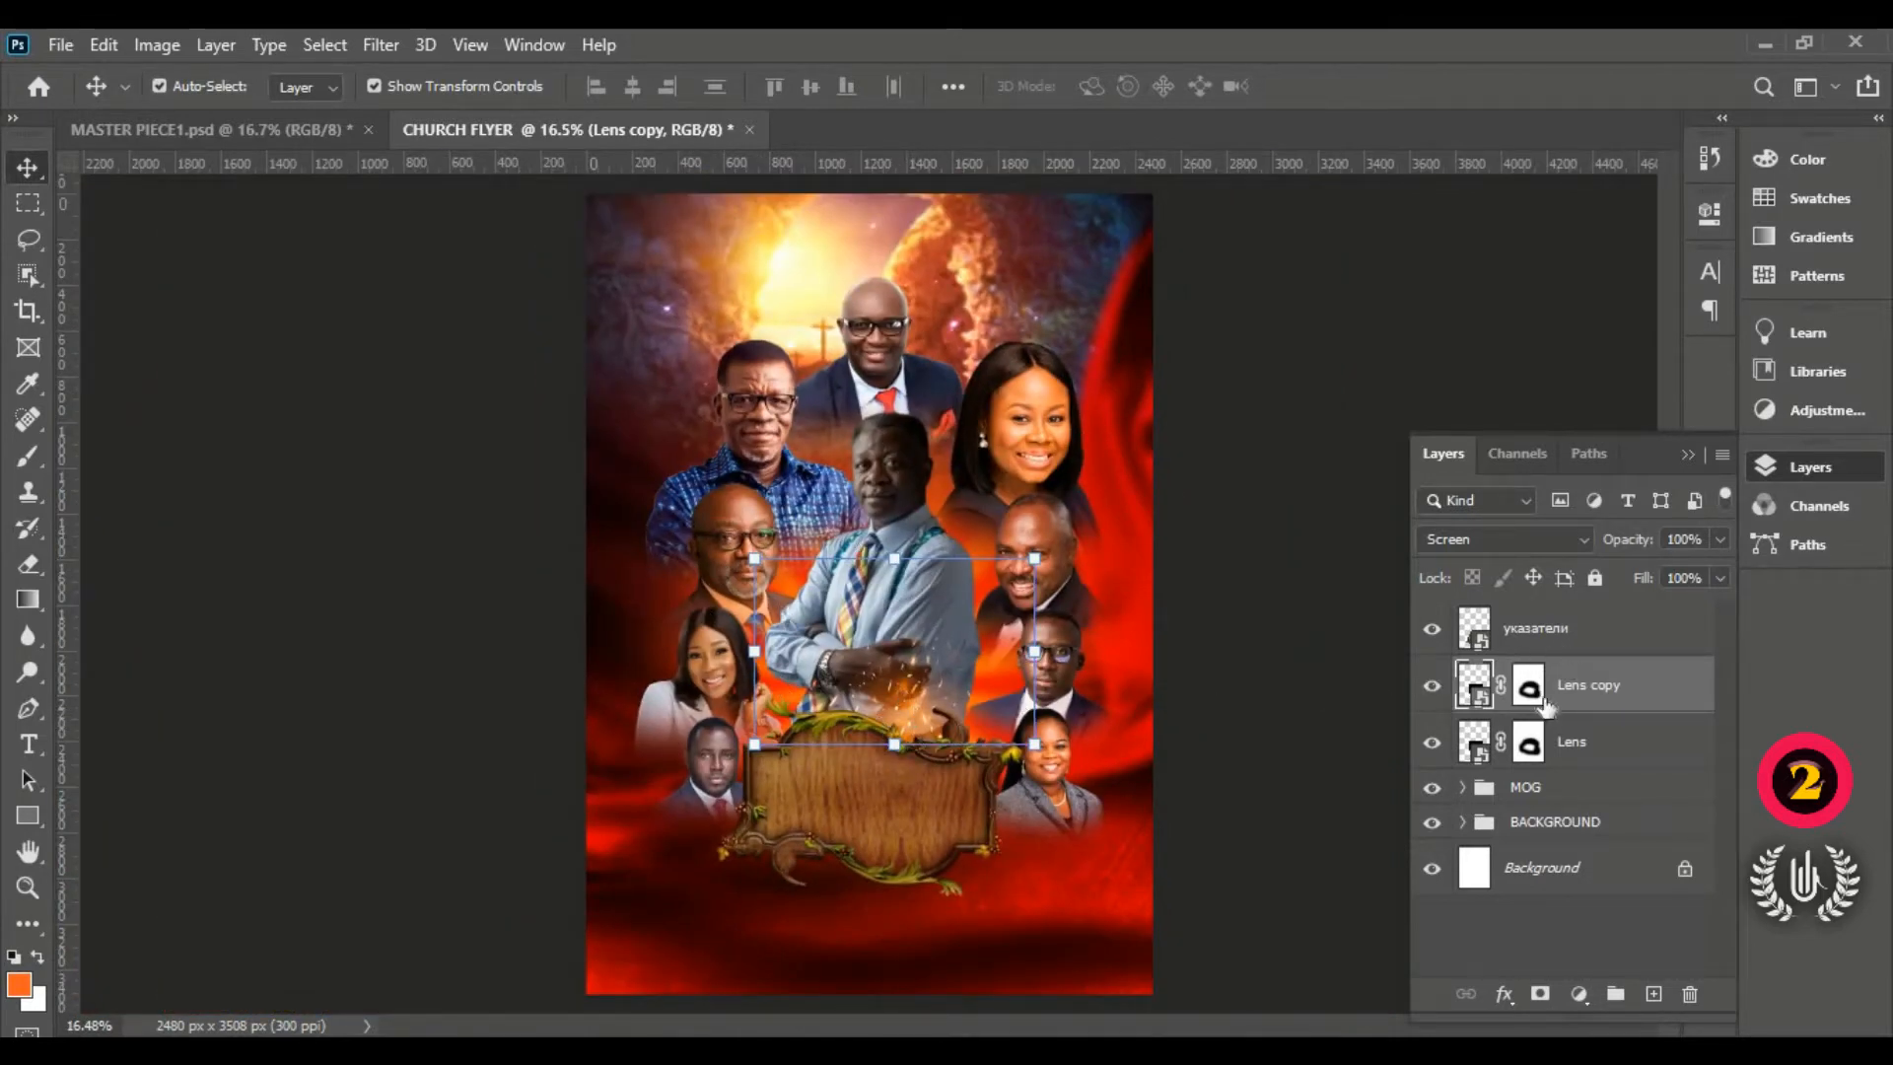
Step: Place the Lens Flare image, shrink it and move it to the sign's lower left
{"action": "left_click", "coordinate": [78, 49]}
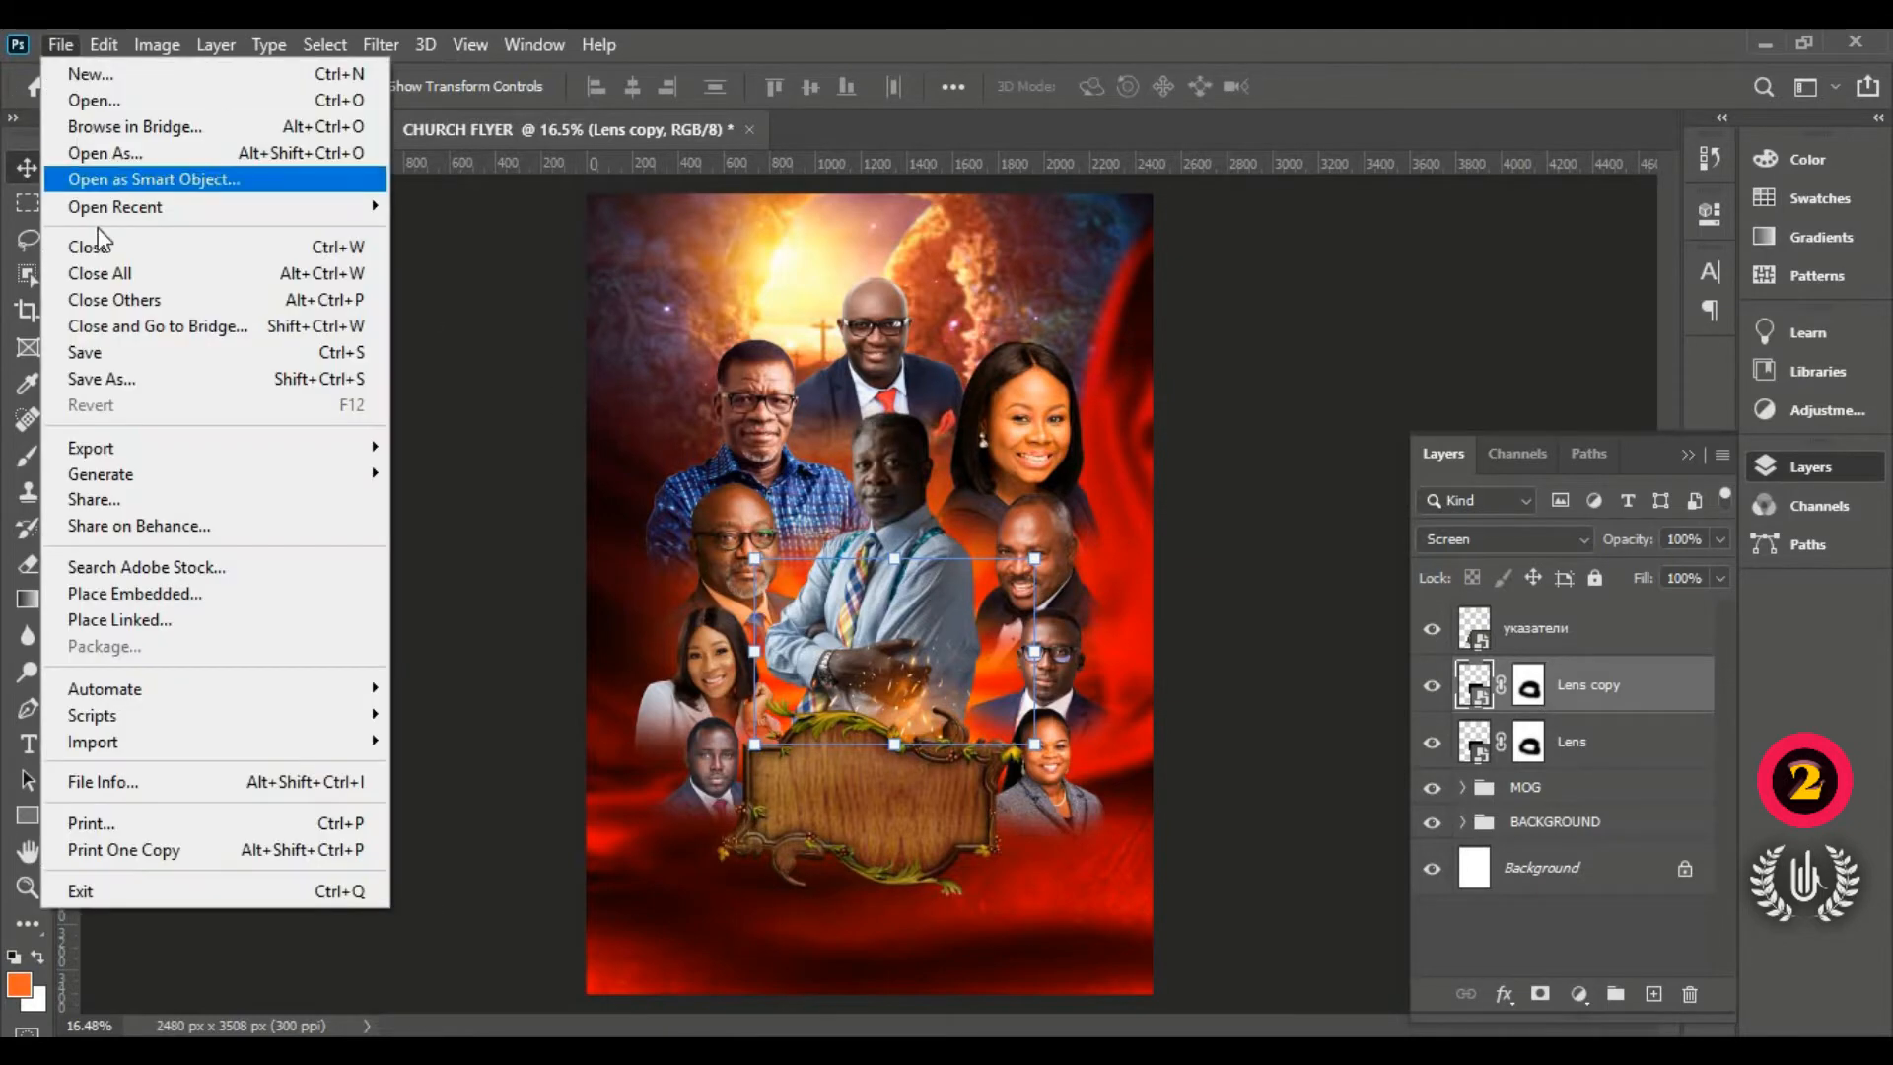
{"action": "left_click", "coordinate": [286, 596]}
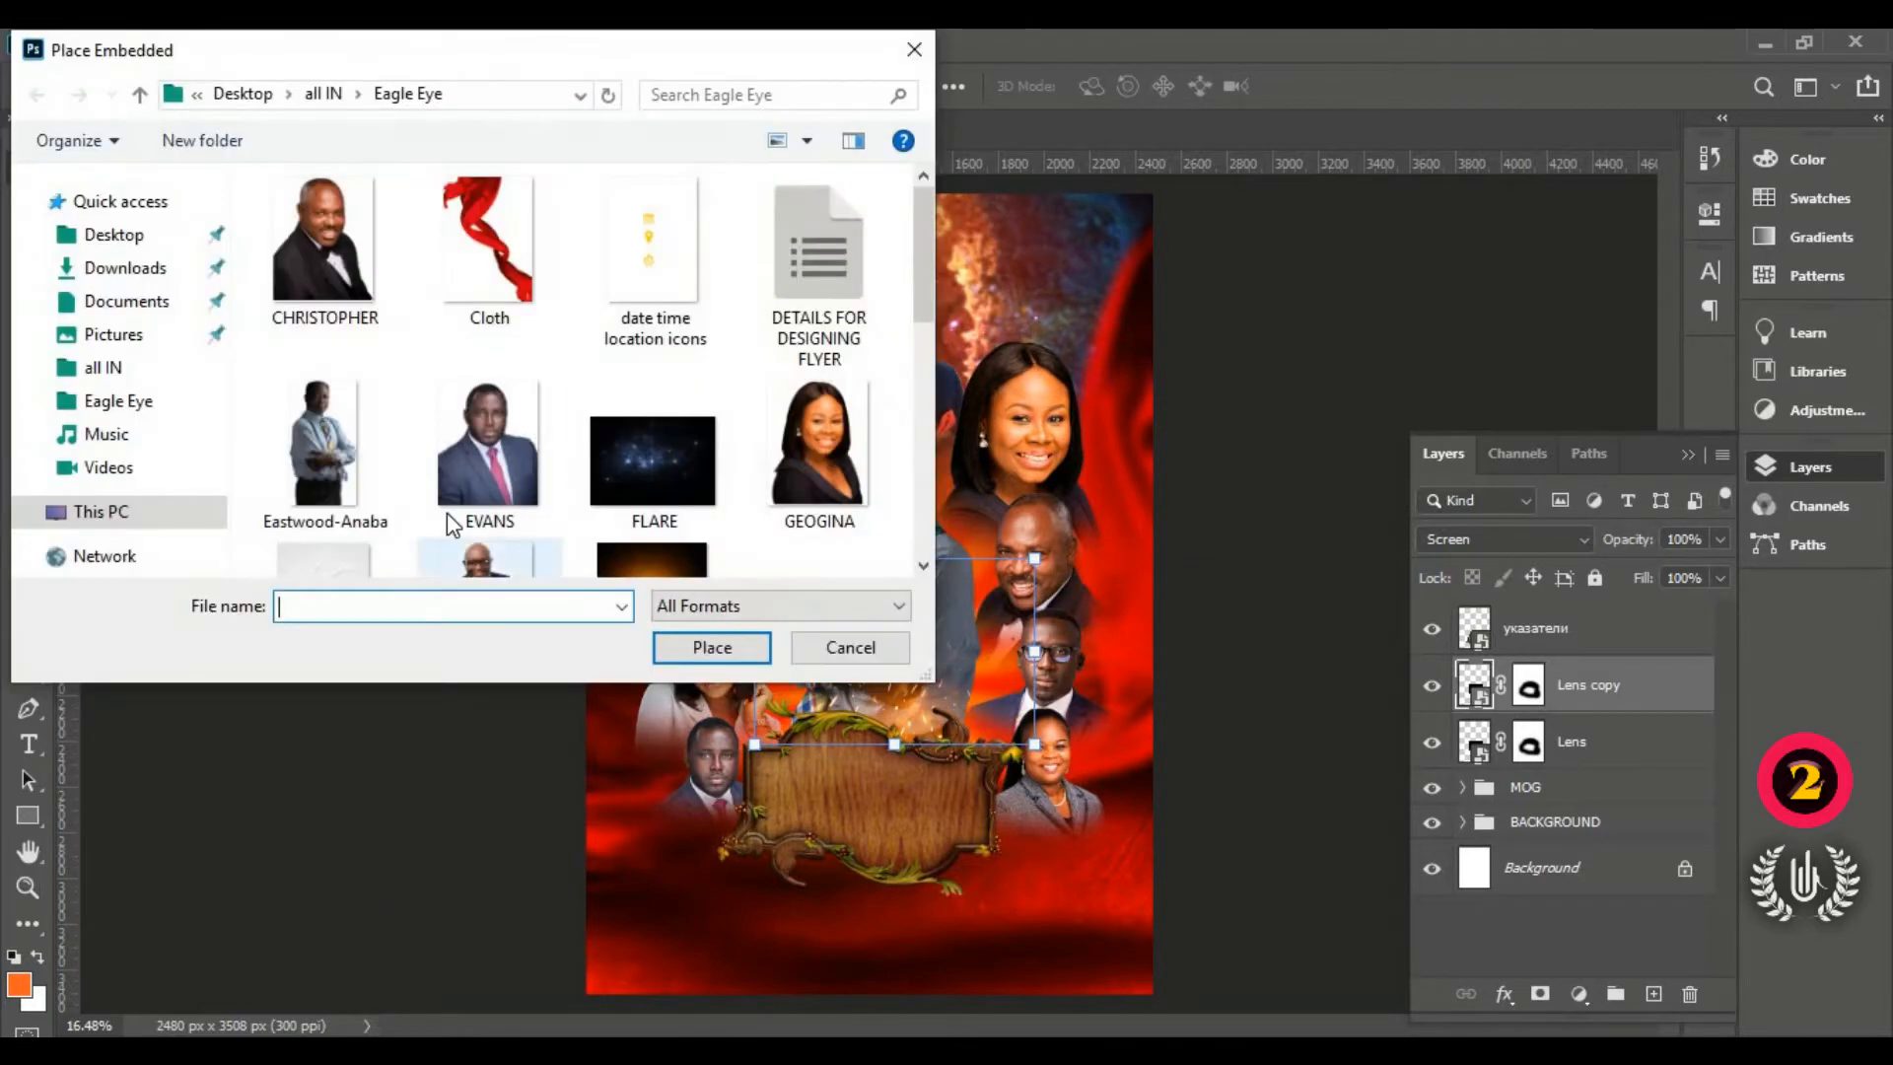
{"action": "scroll", "coordinate": [473, 463], "scroll_direction": "down", "scroll_amount": 3}
{"action": "left_click", "coordinate": [648, 495]}
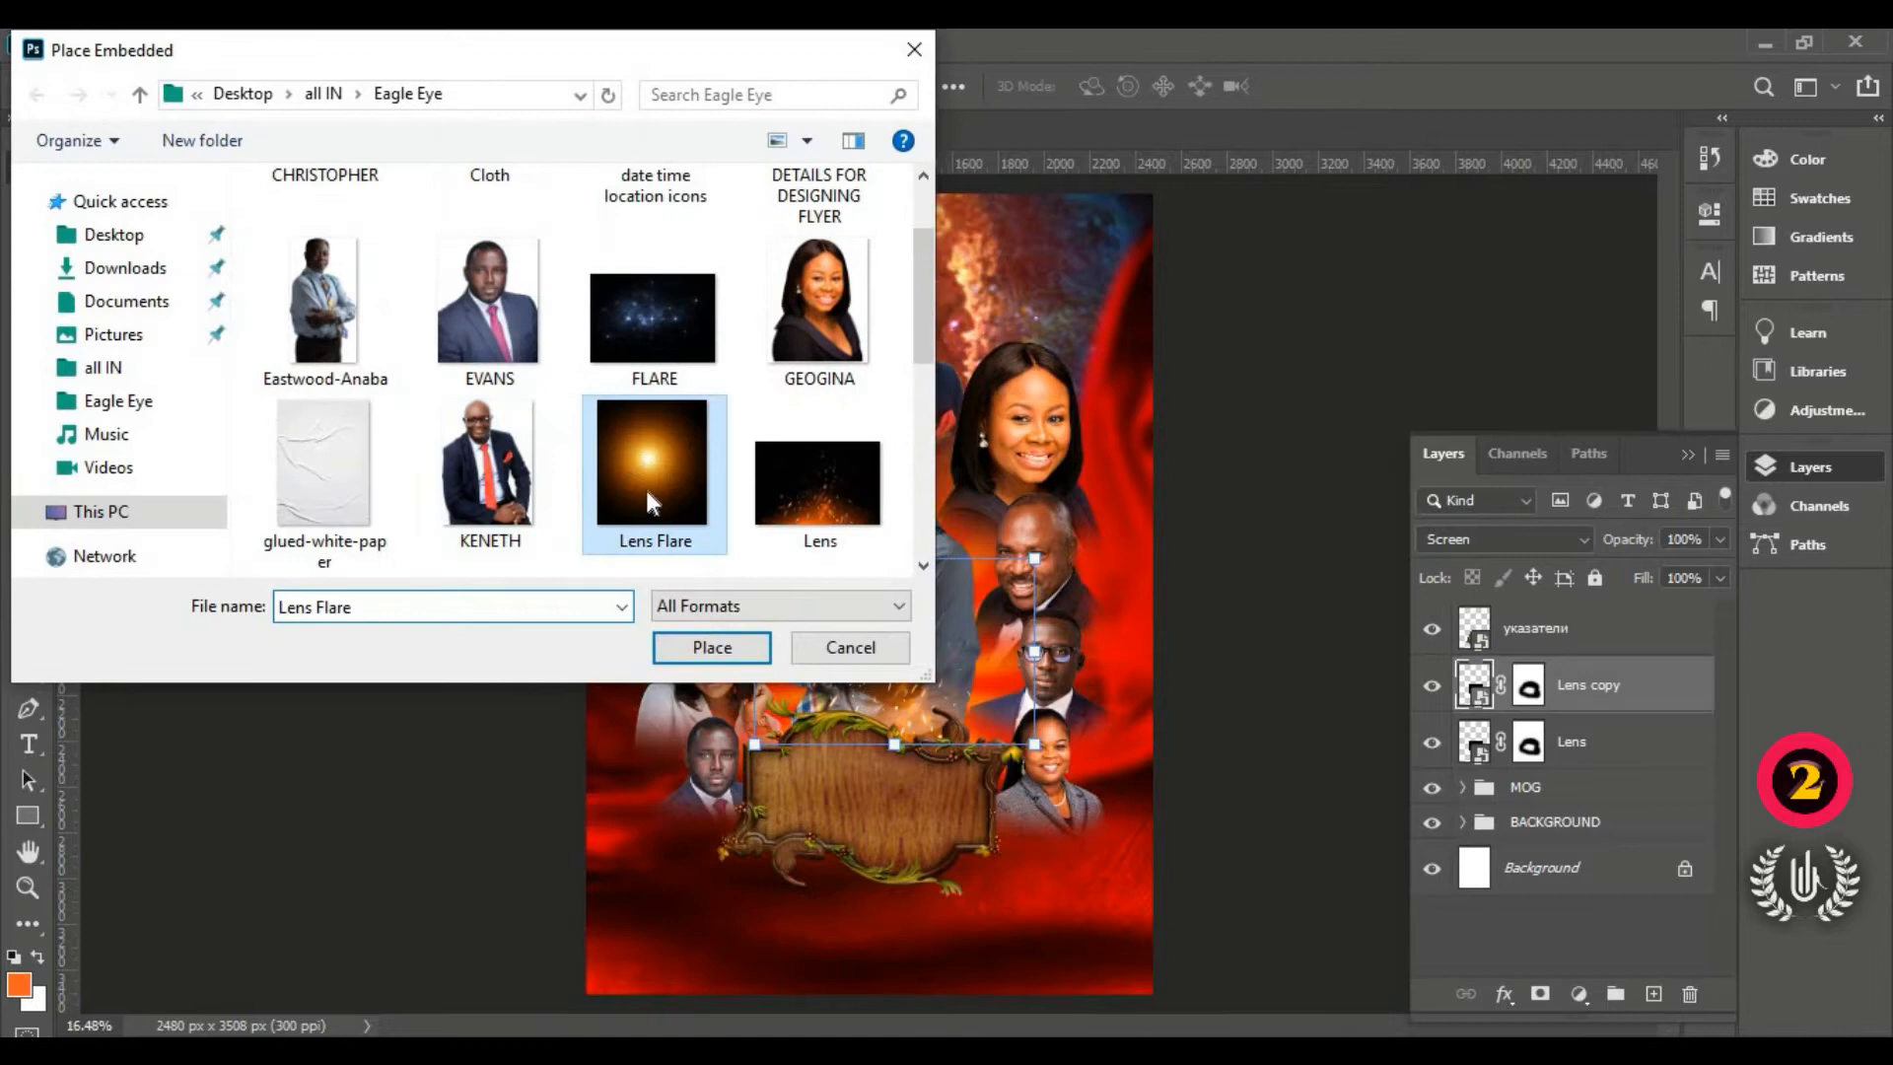
{"action": "left_click", "coordinate": [692, 652]}
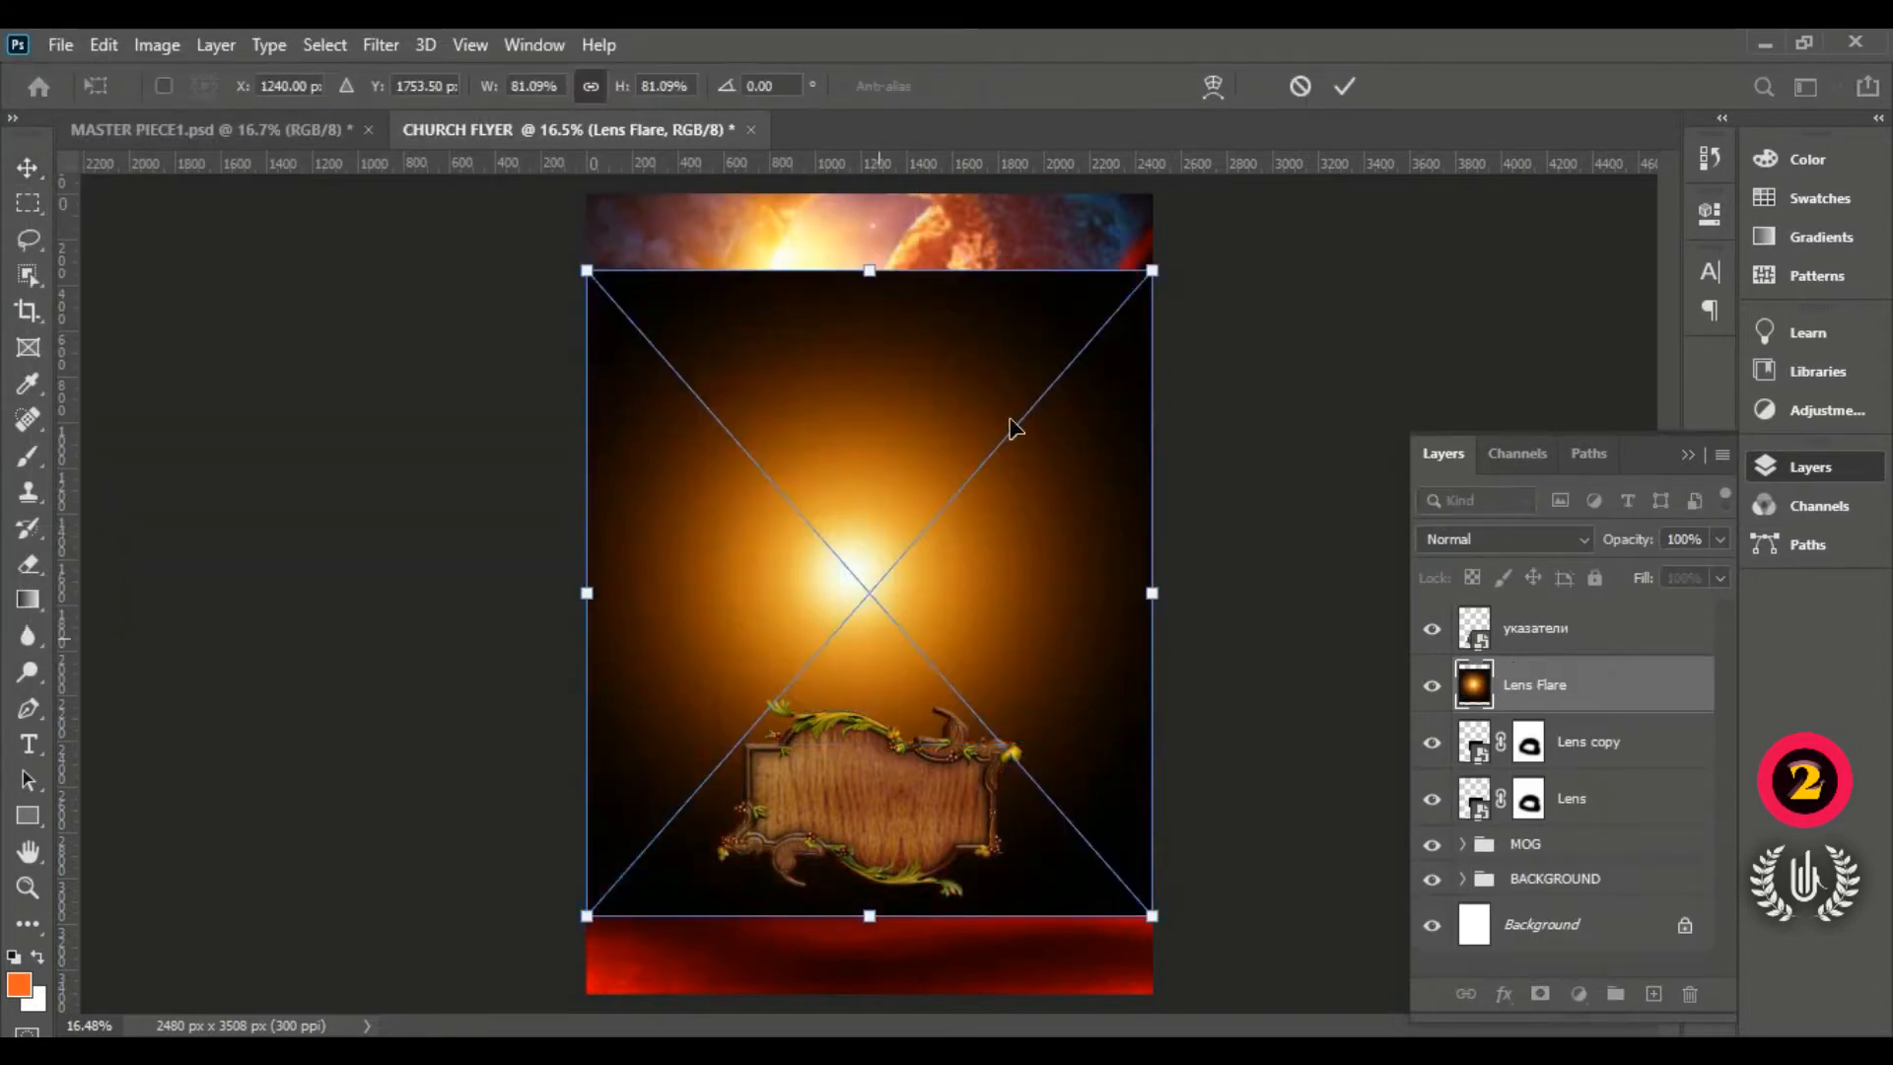
{"action": "left_click_drag", "start_coordinate": [864, 269], "coordinate": [895, 774]}
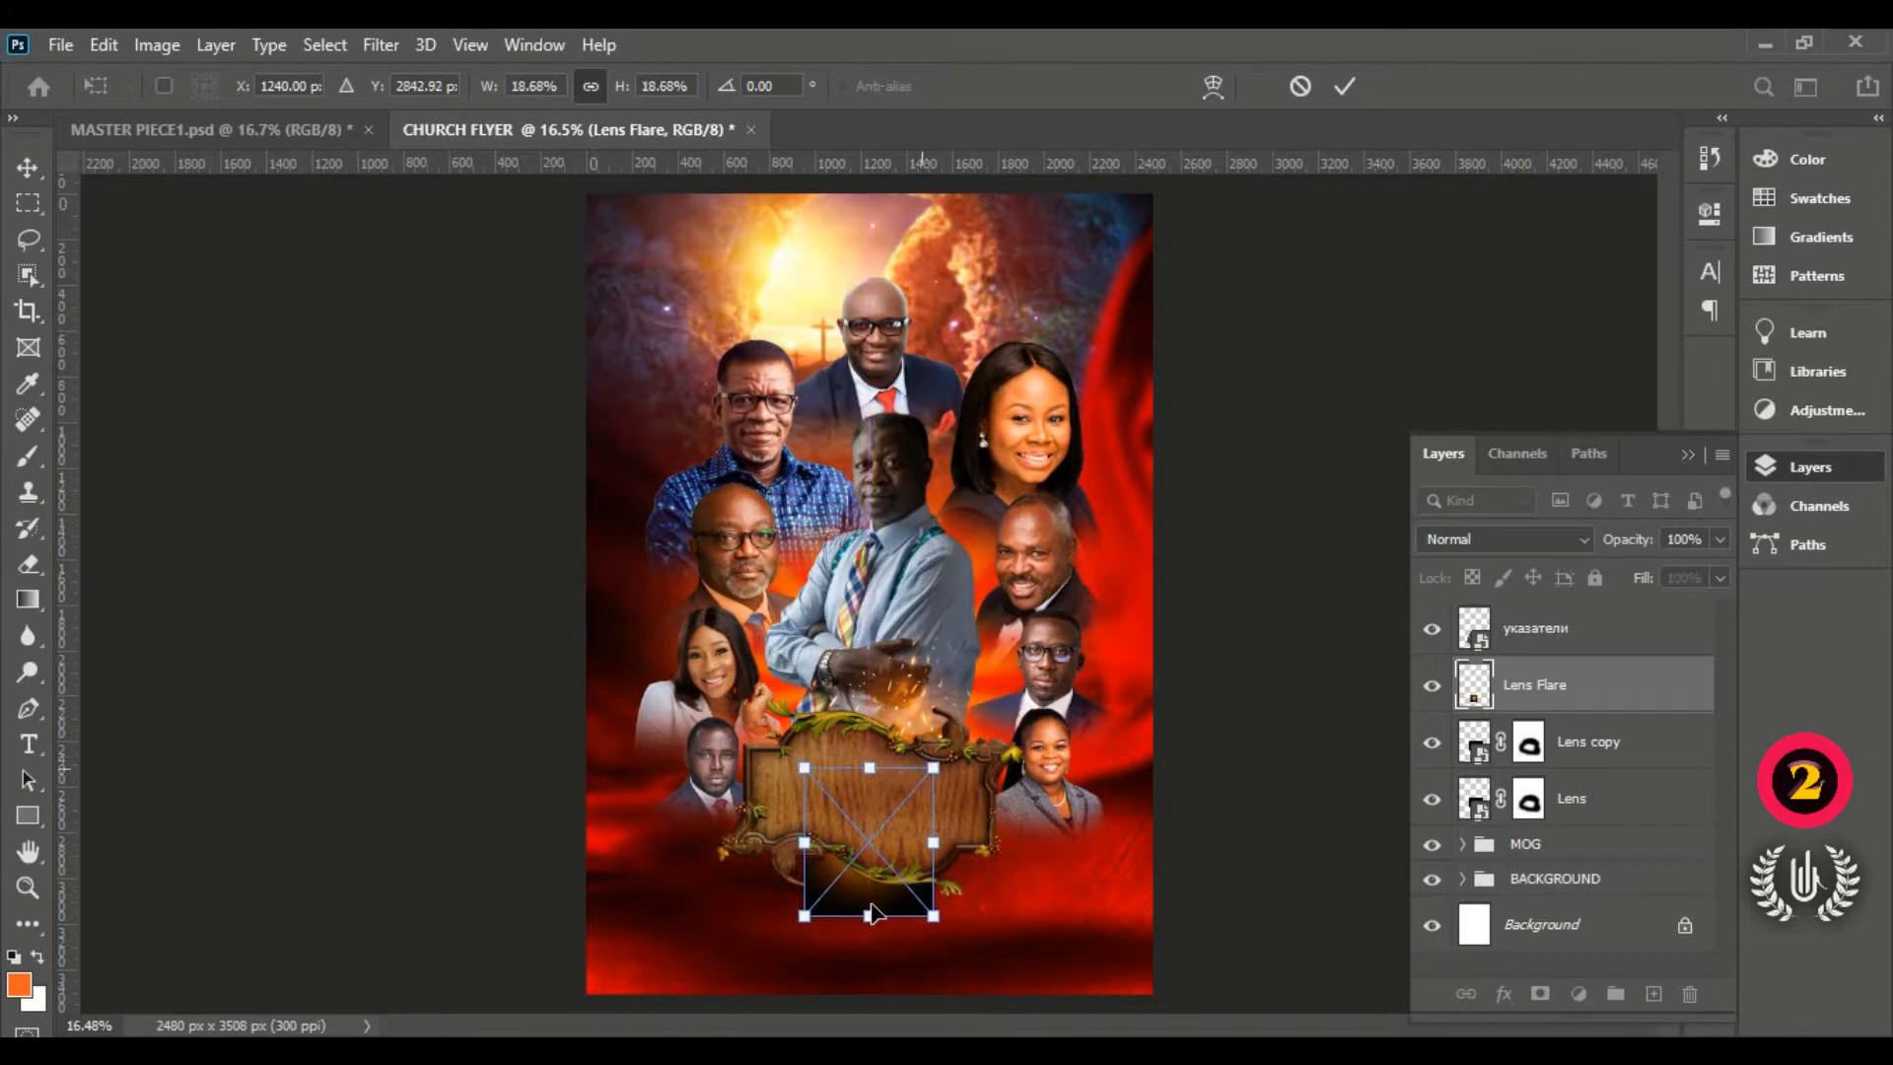
{"action": "left_click_drag", "start_coordinate": [878, 863], "coordinate": [626, 901]}
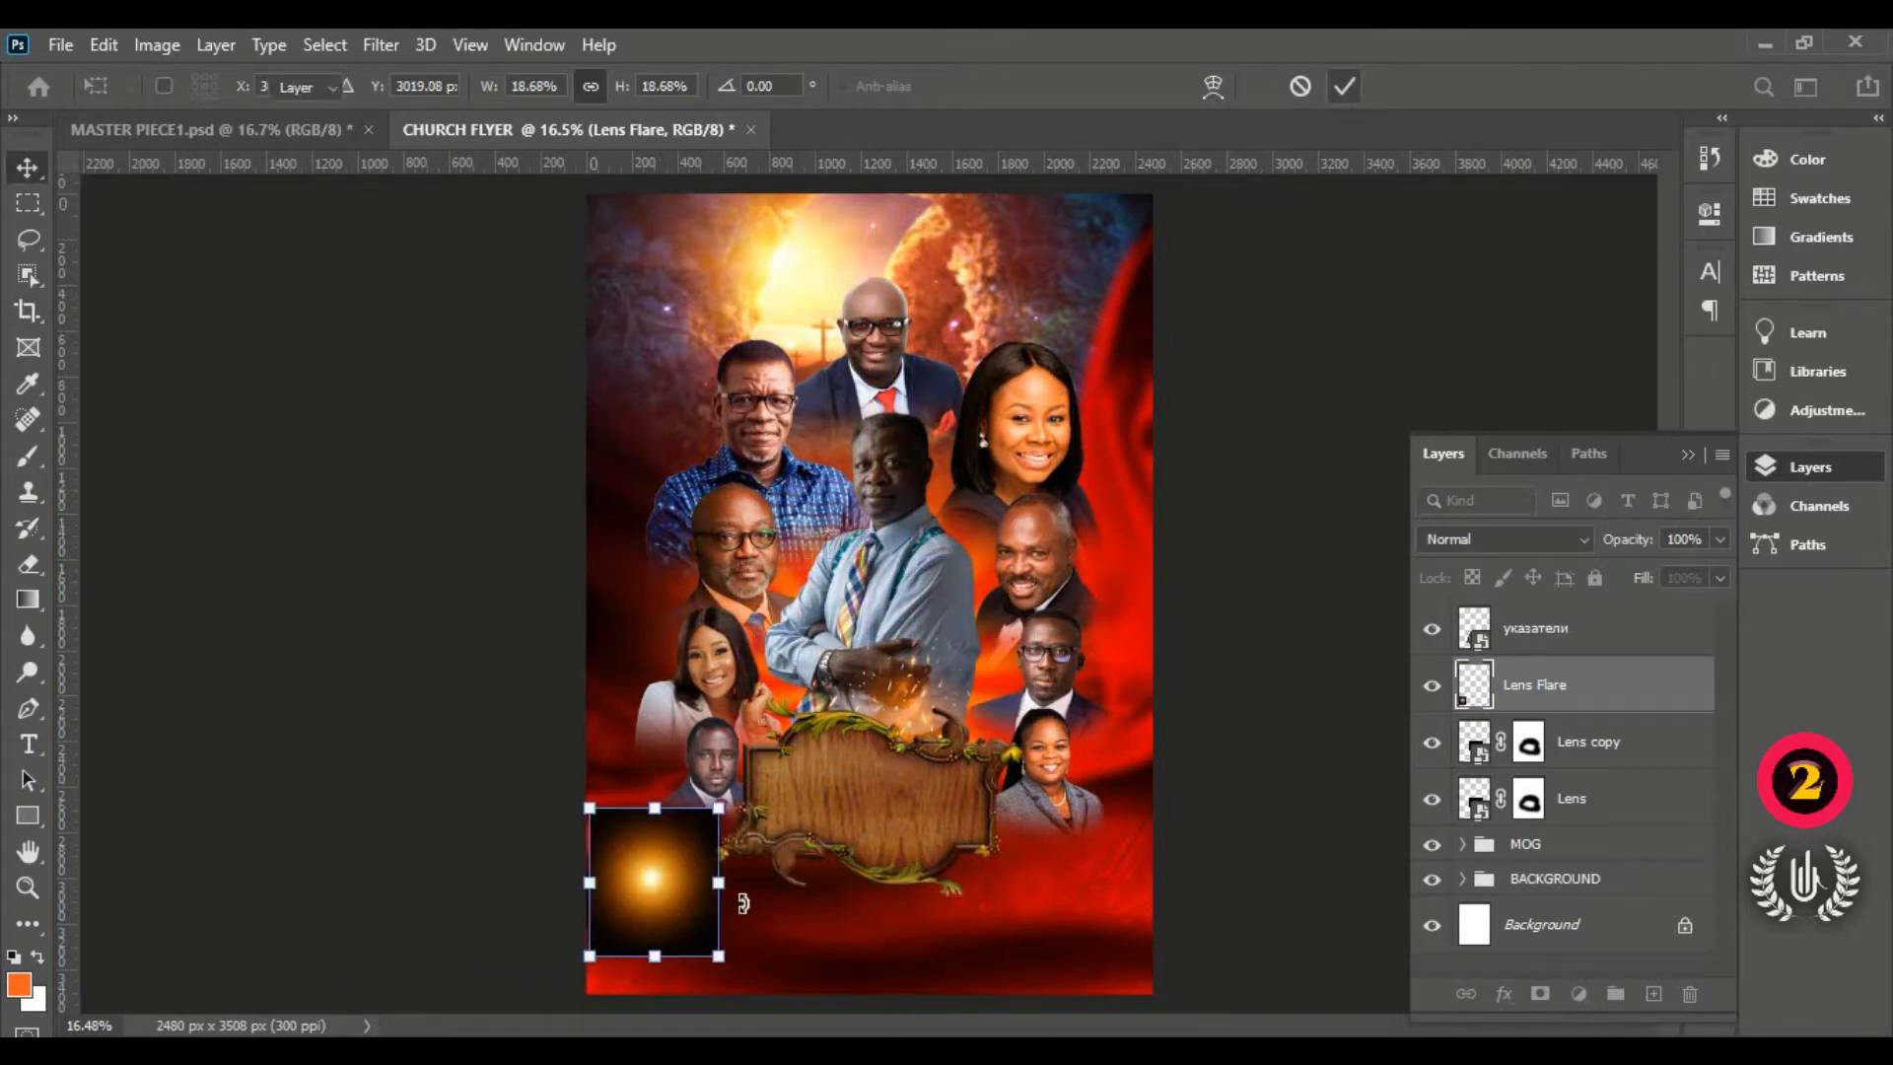
{"action": "key", "text": "Return"}
Step: Set the Lens Flare layer to Screen and move its glow onto the middle of the sign
{"action": "scroll", "coordinate": [626, 917], "scroll_direction": "up", "scroll_amount": 2}
{"action": "scroll", "coordinate": [638, 937], "scroll_direction": "up", "scroll_amount": 1}
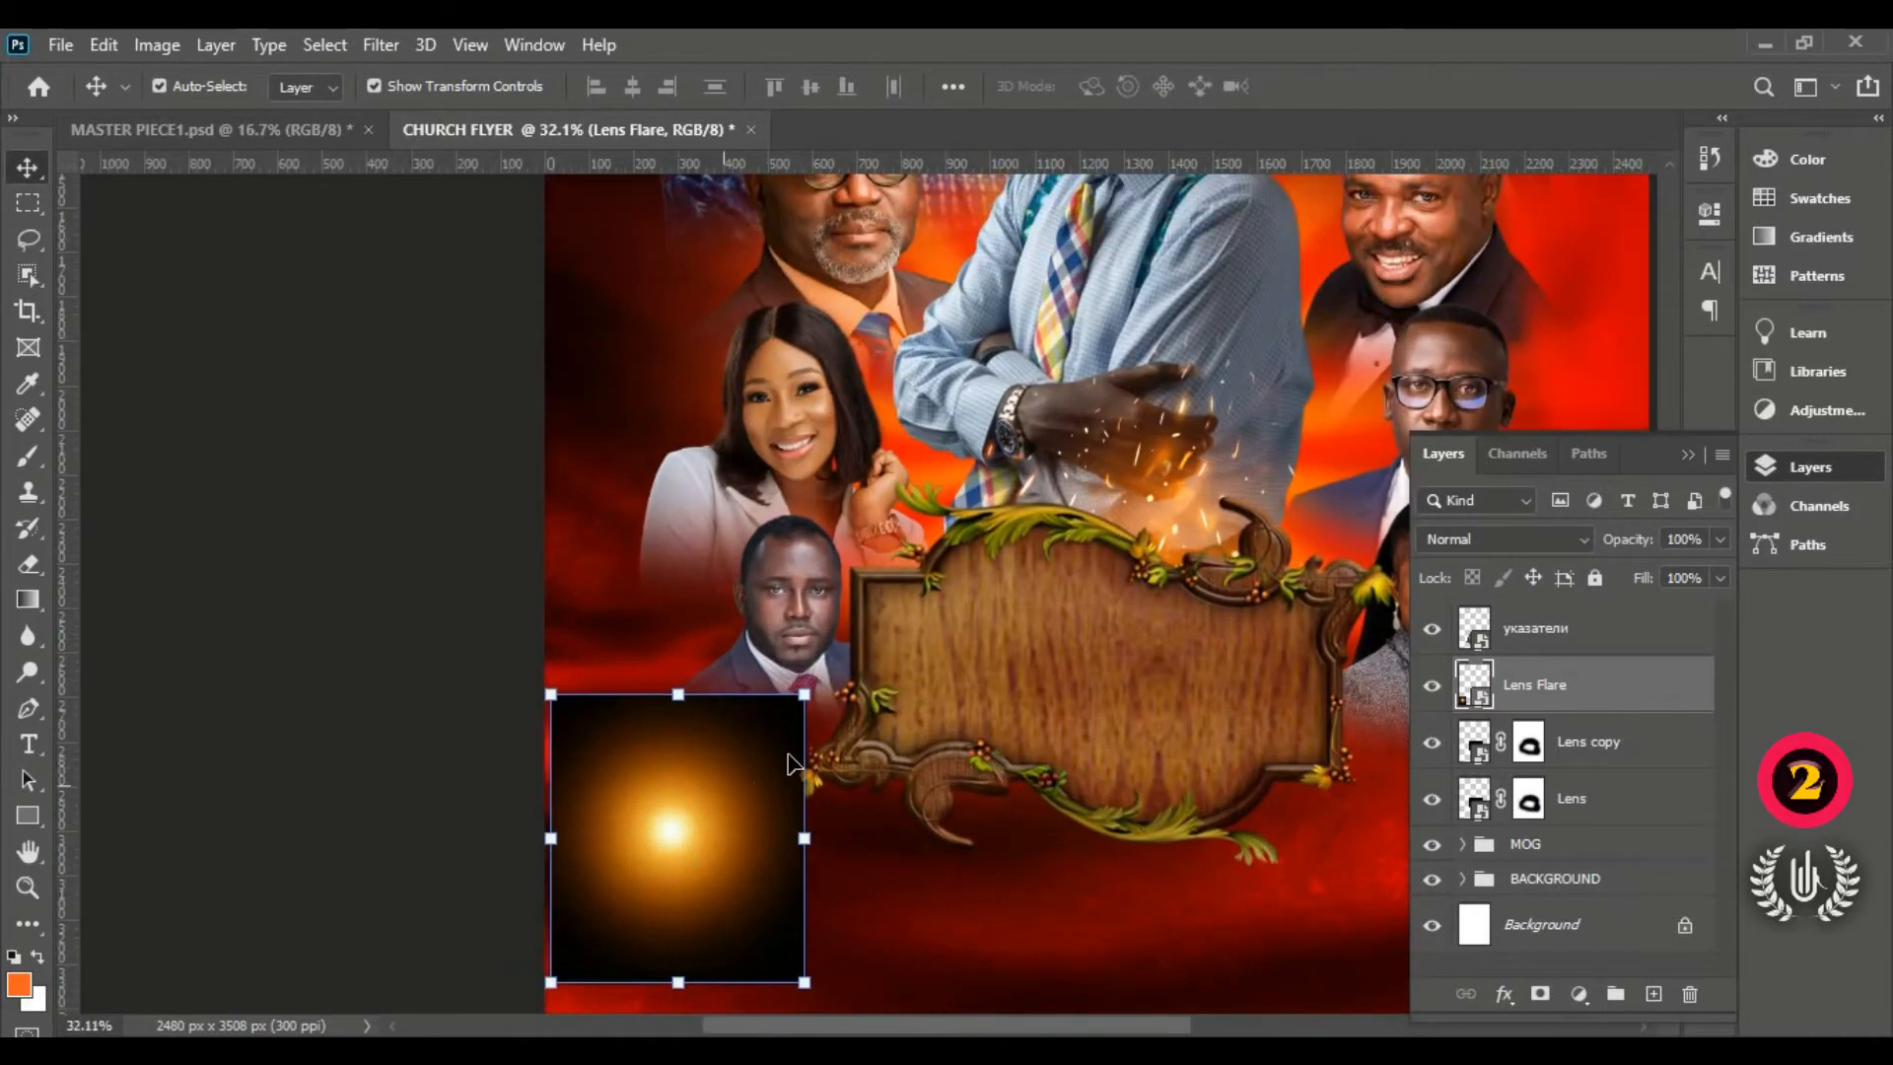
{"action": "scroll", "coordinate": [790, 752], "scroll_direction": "down", "scroll_amount": 2}
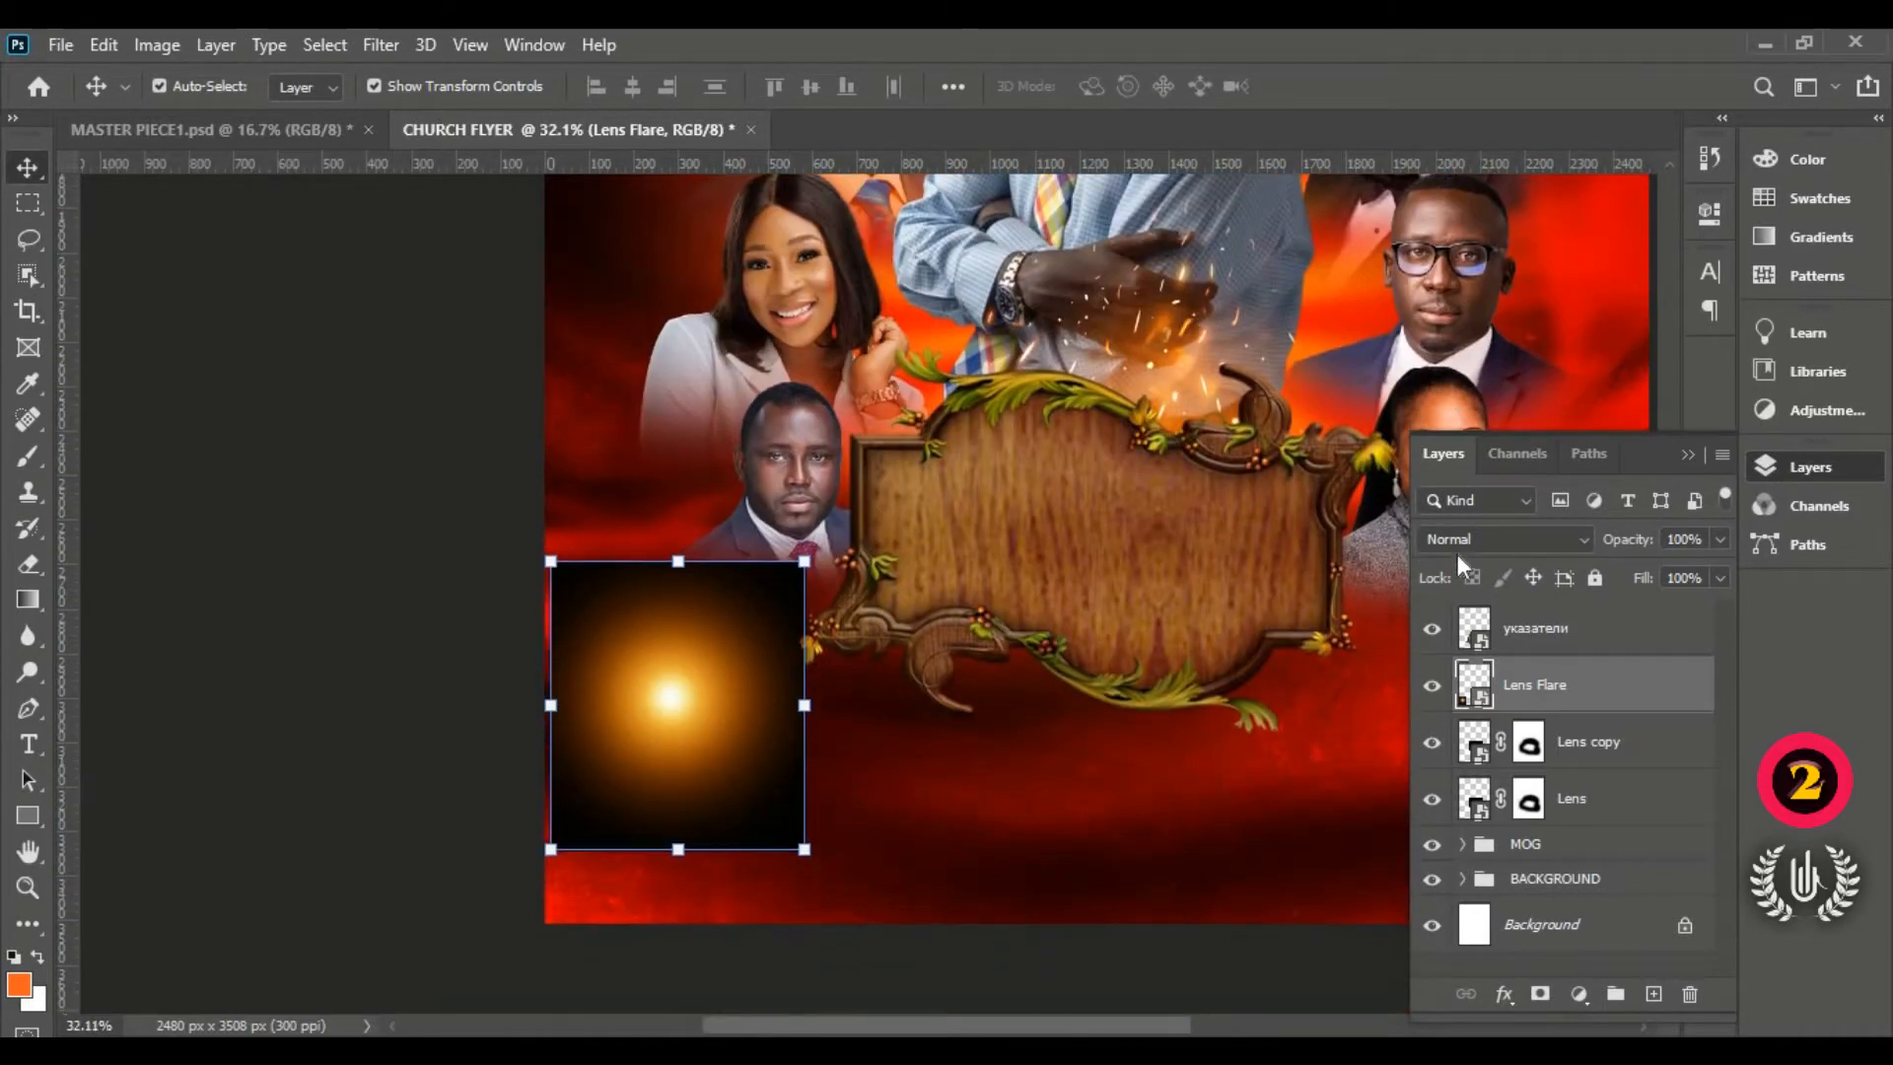
{"action": "left_click", "coordinate": [1458, 548]}
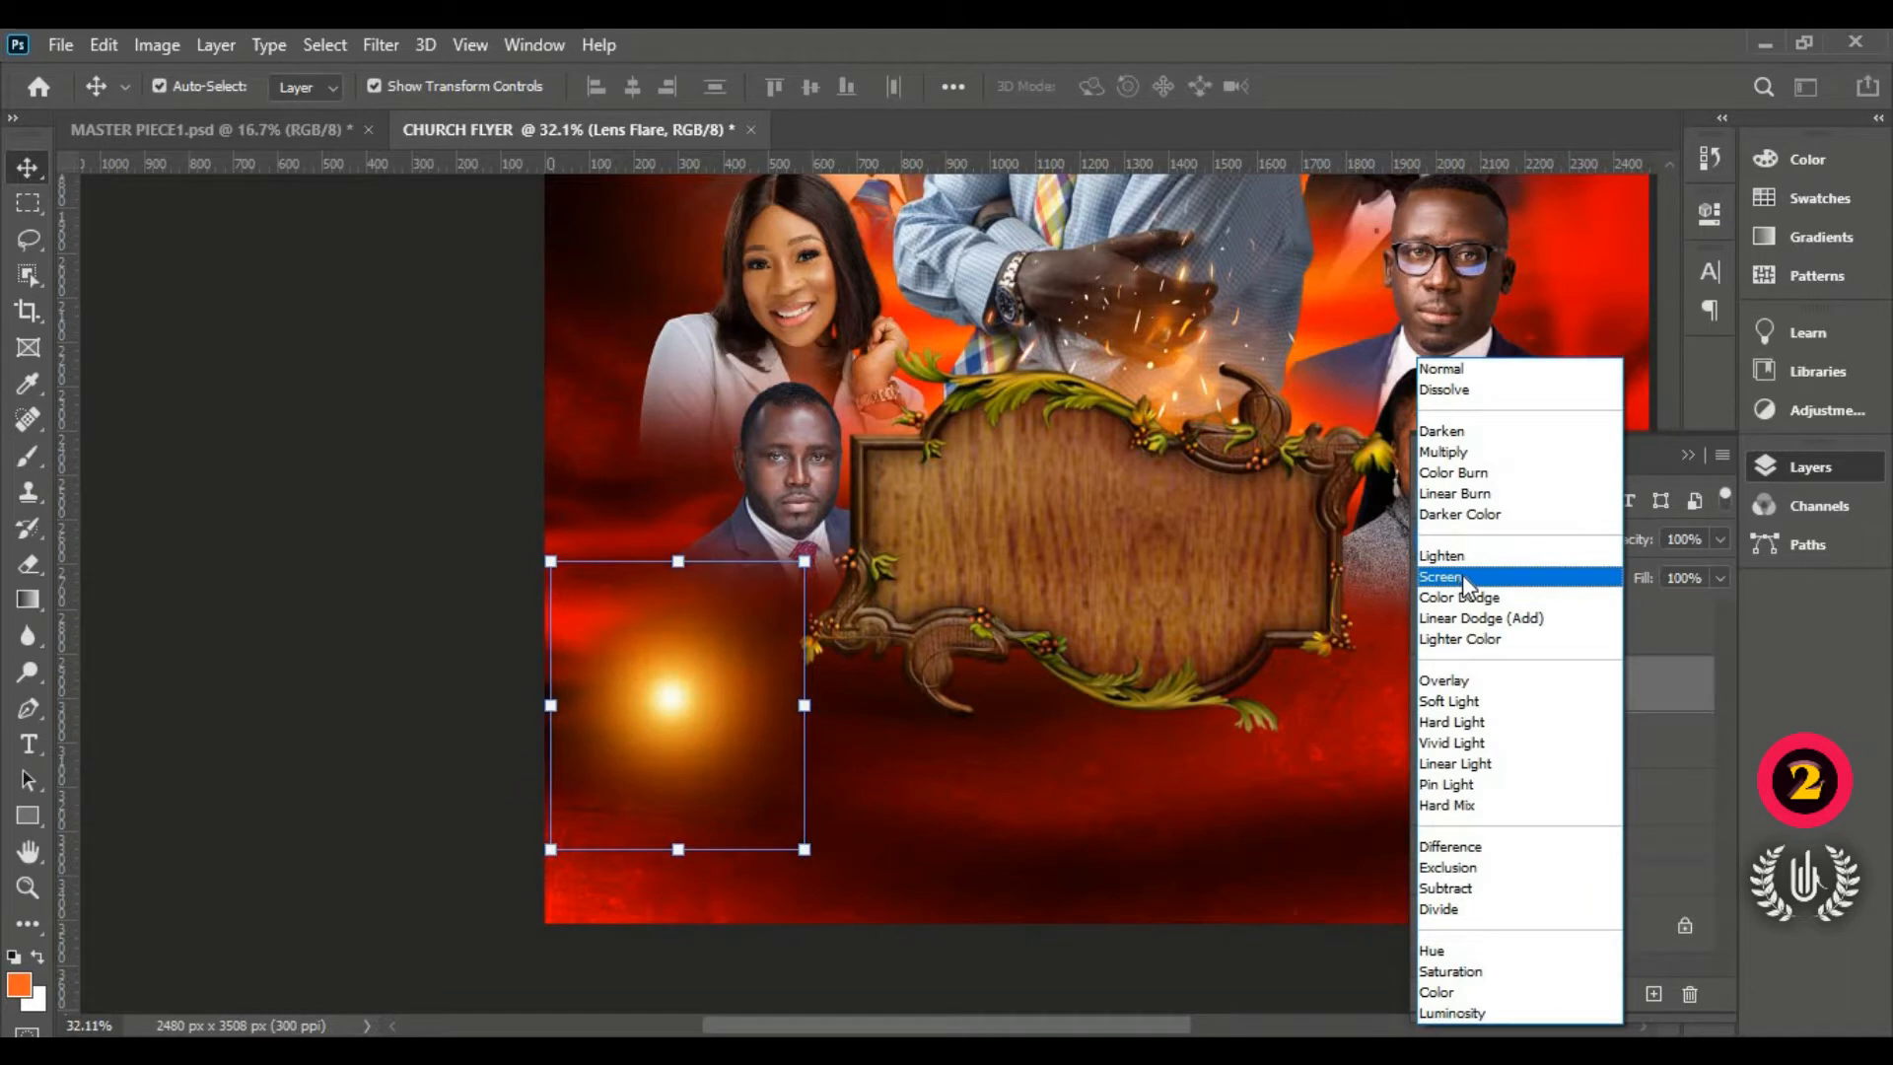
{"action": "left_click", "coordinate": [1466, 579]}
{"action": "left_click_drag", "start_coordinate": [664, 710], "coordinate": [1015, 616]}
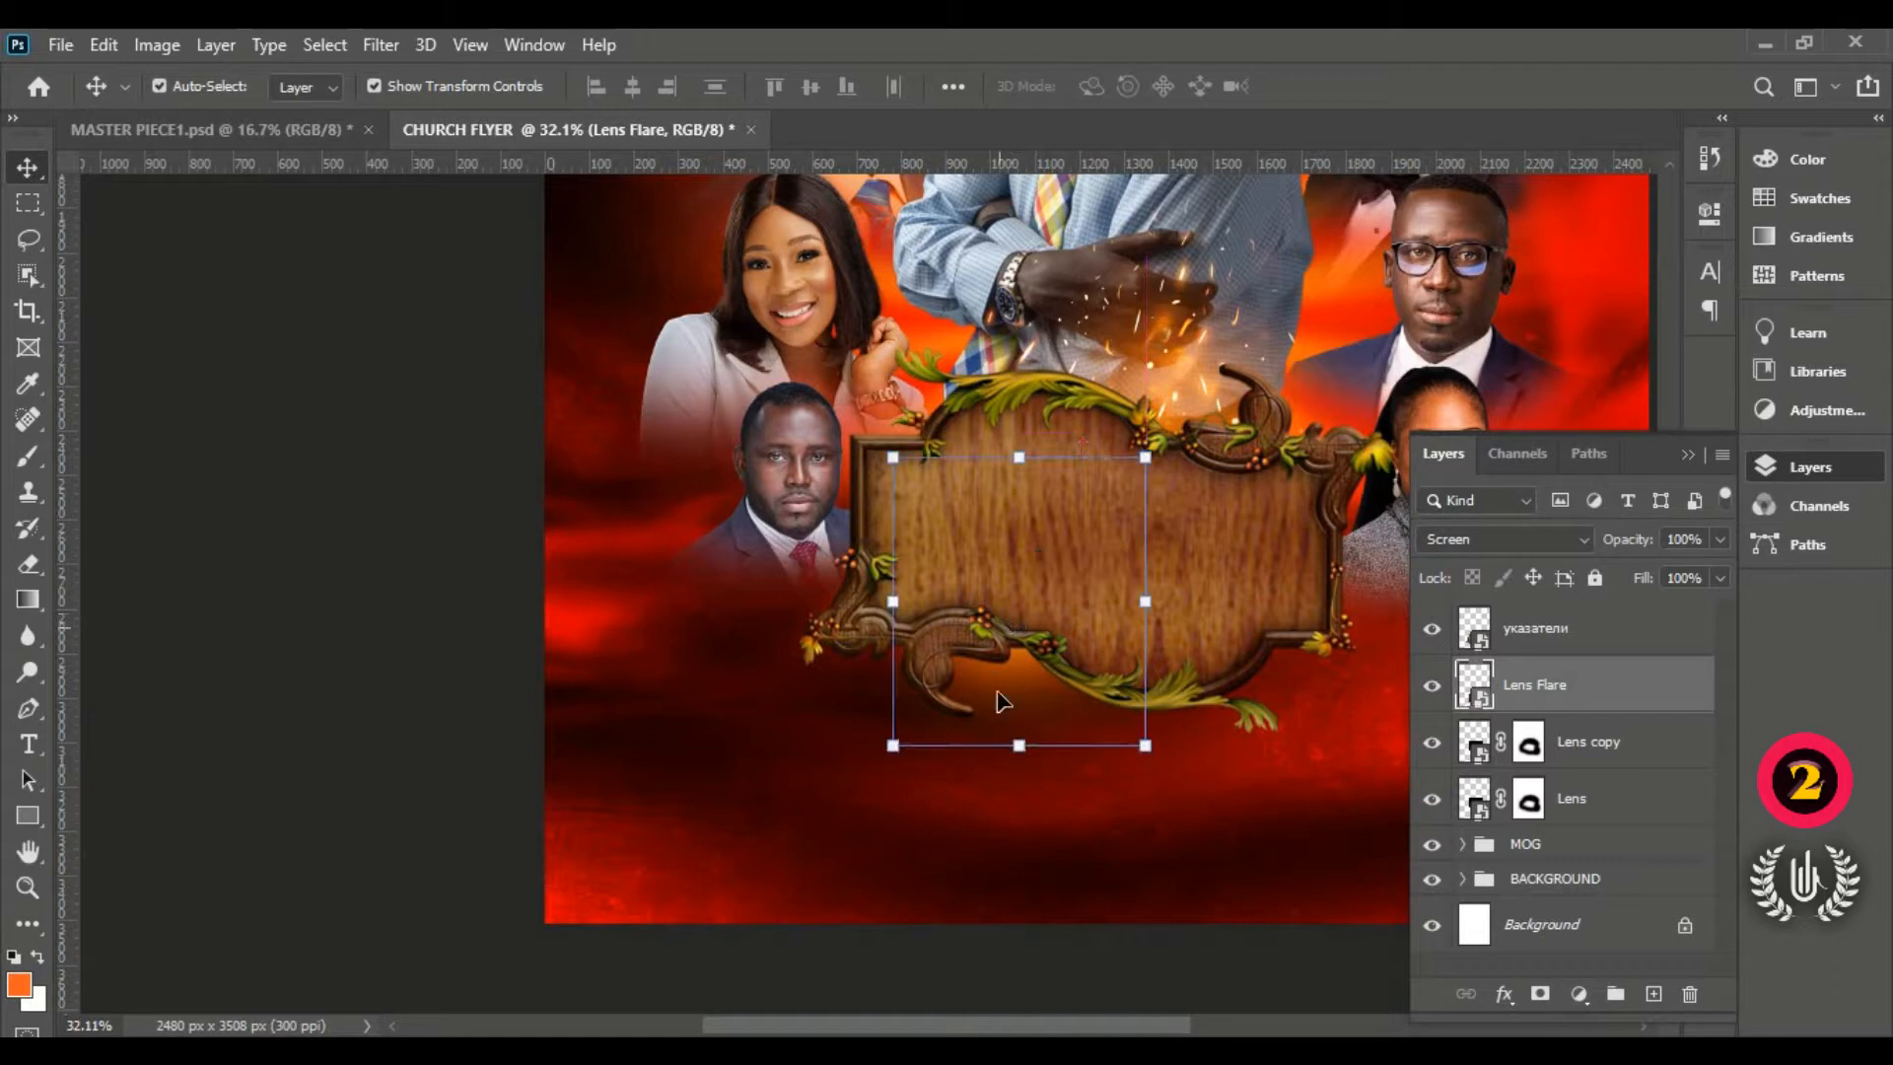
Step: Add a layer mask to Lens Flare and paint the bottom of its glow out in black
{"action": "left_click", "coordinate": [1540, 995]}
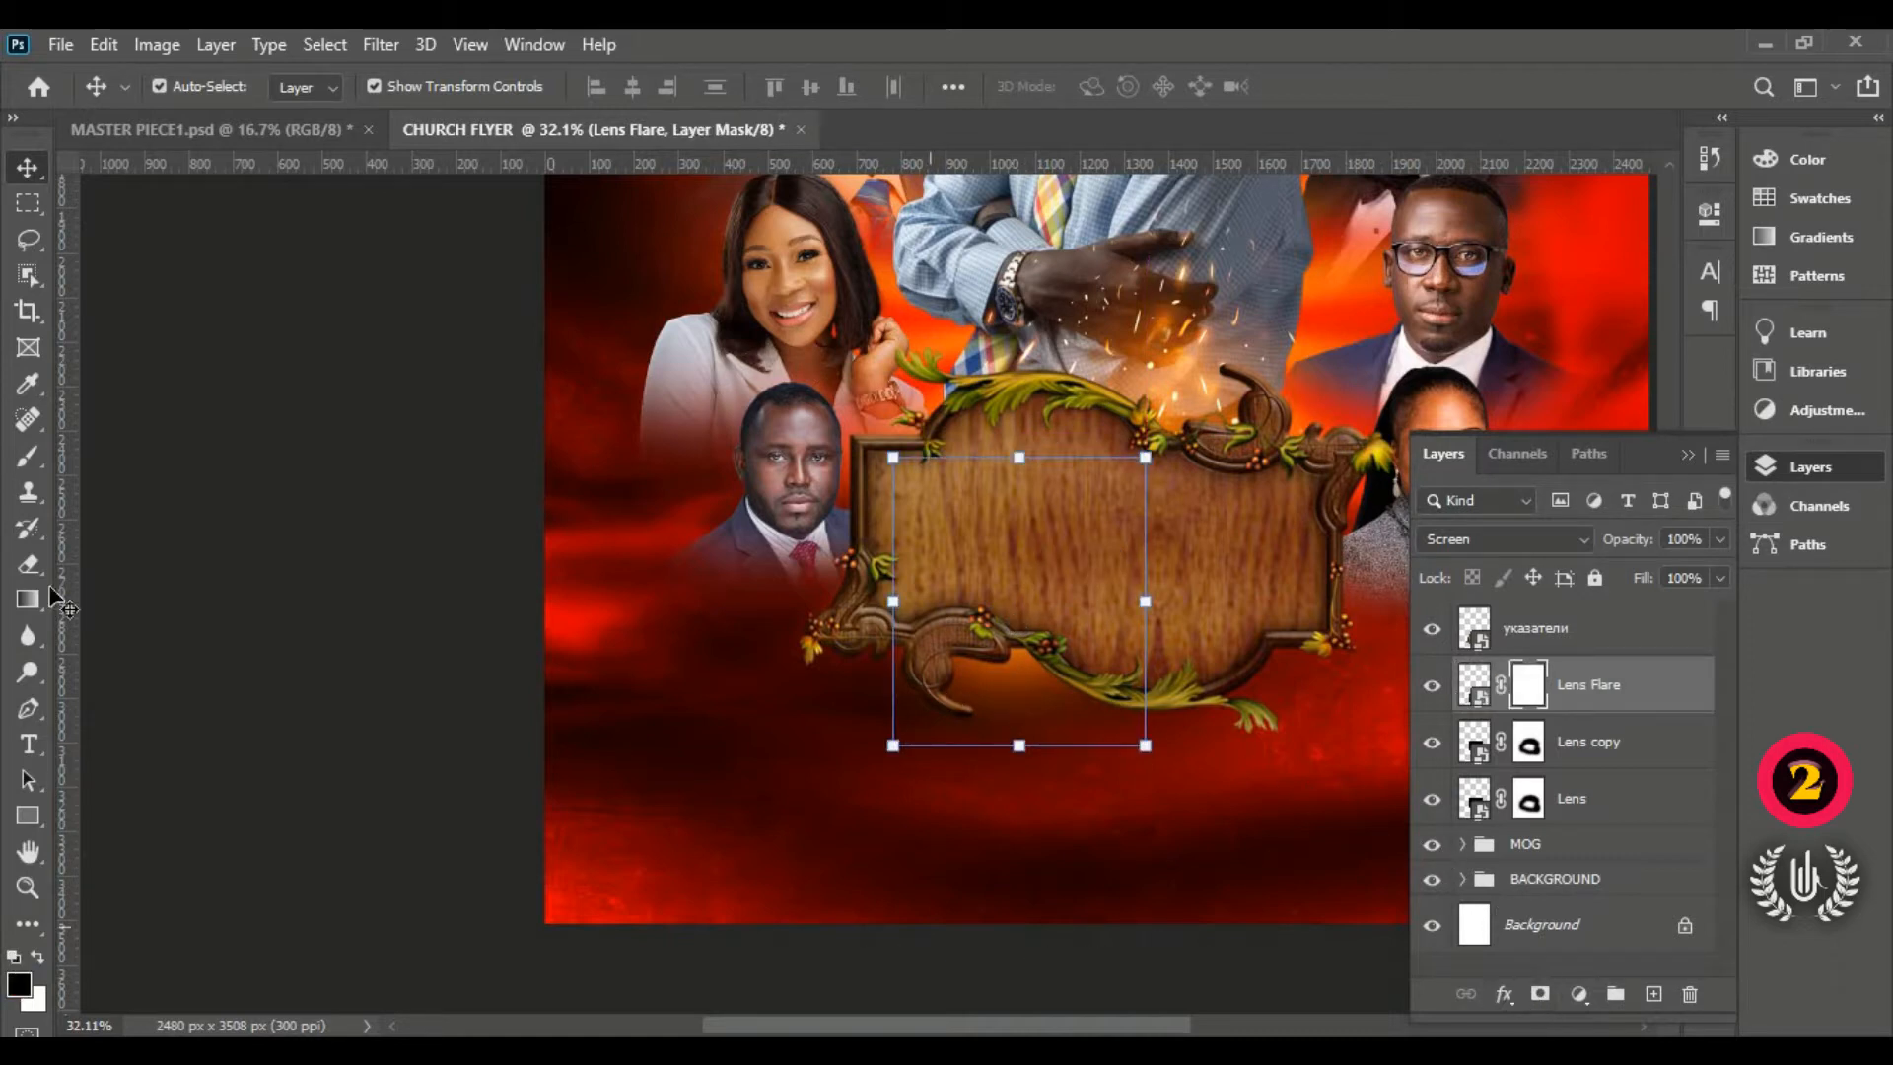
{"action": "left_click", "coordinate": [275, 553]}
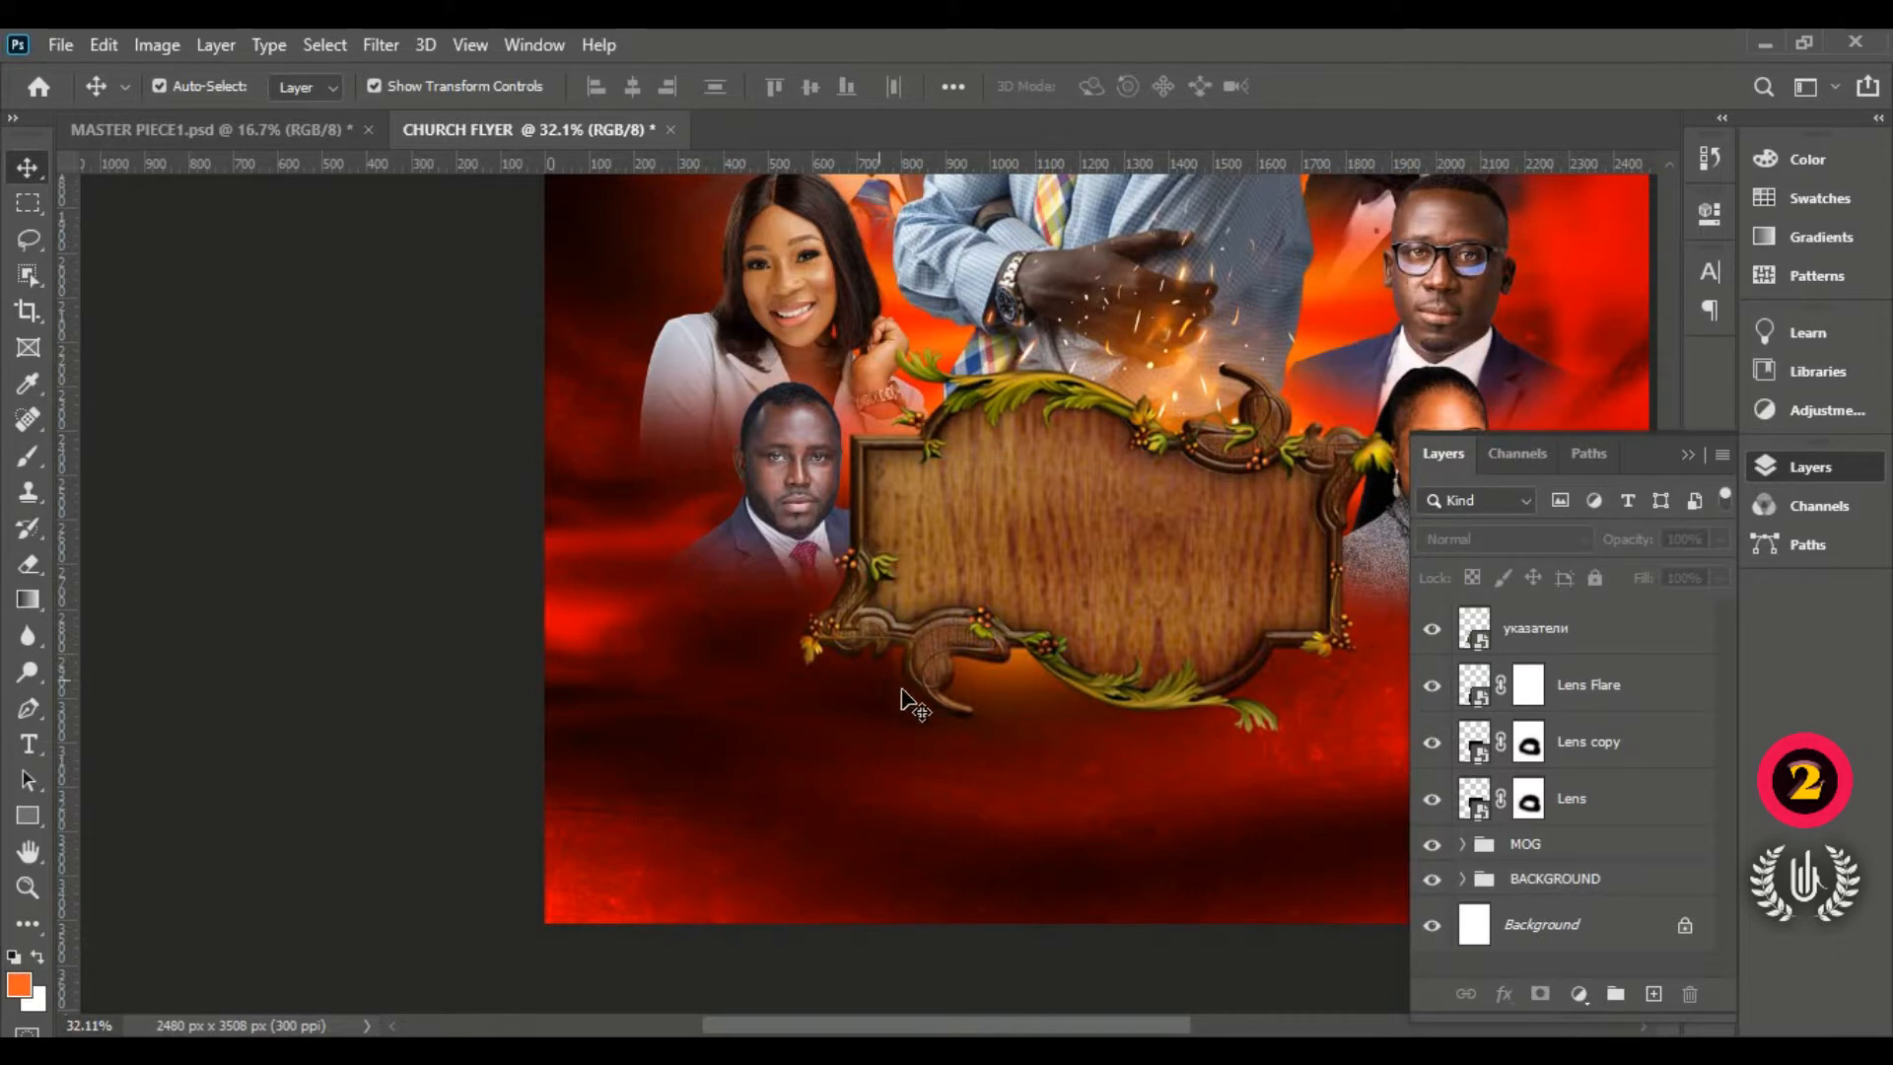
{"action": "left_click", "coordinate": [1531, 689]}
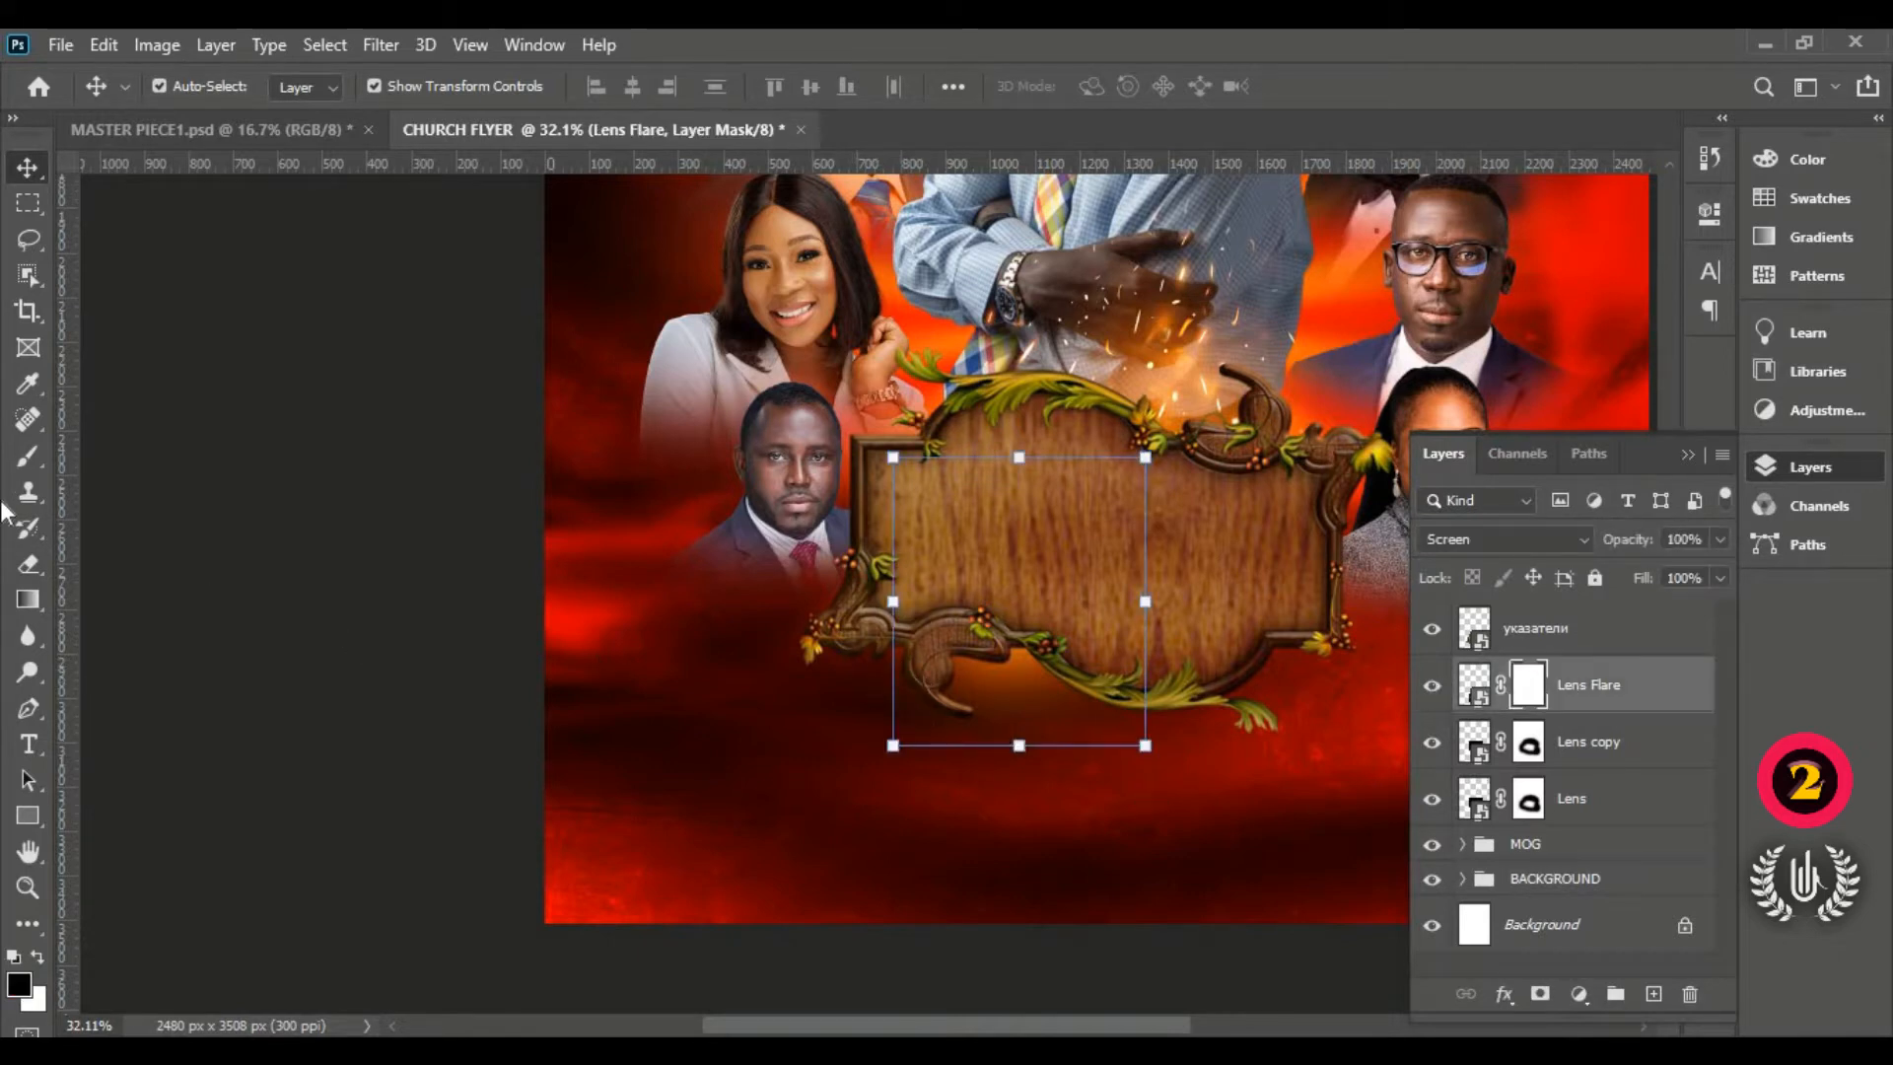
{"action": "left_click", "coordinate": [23, 460]}
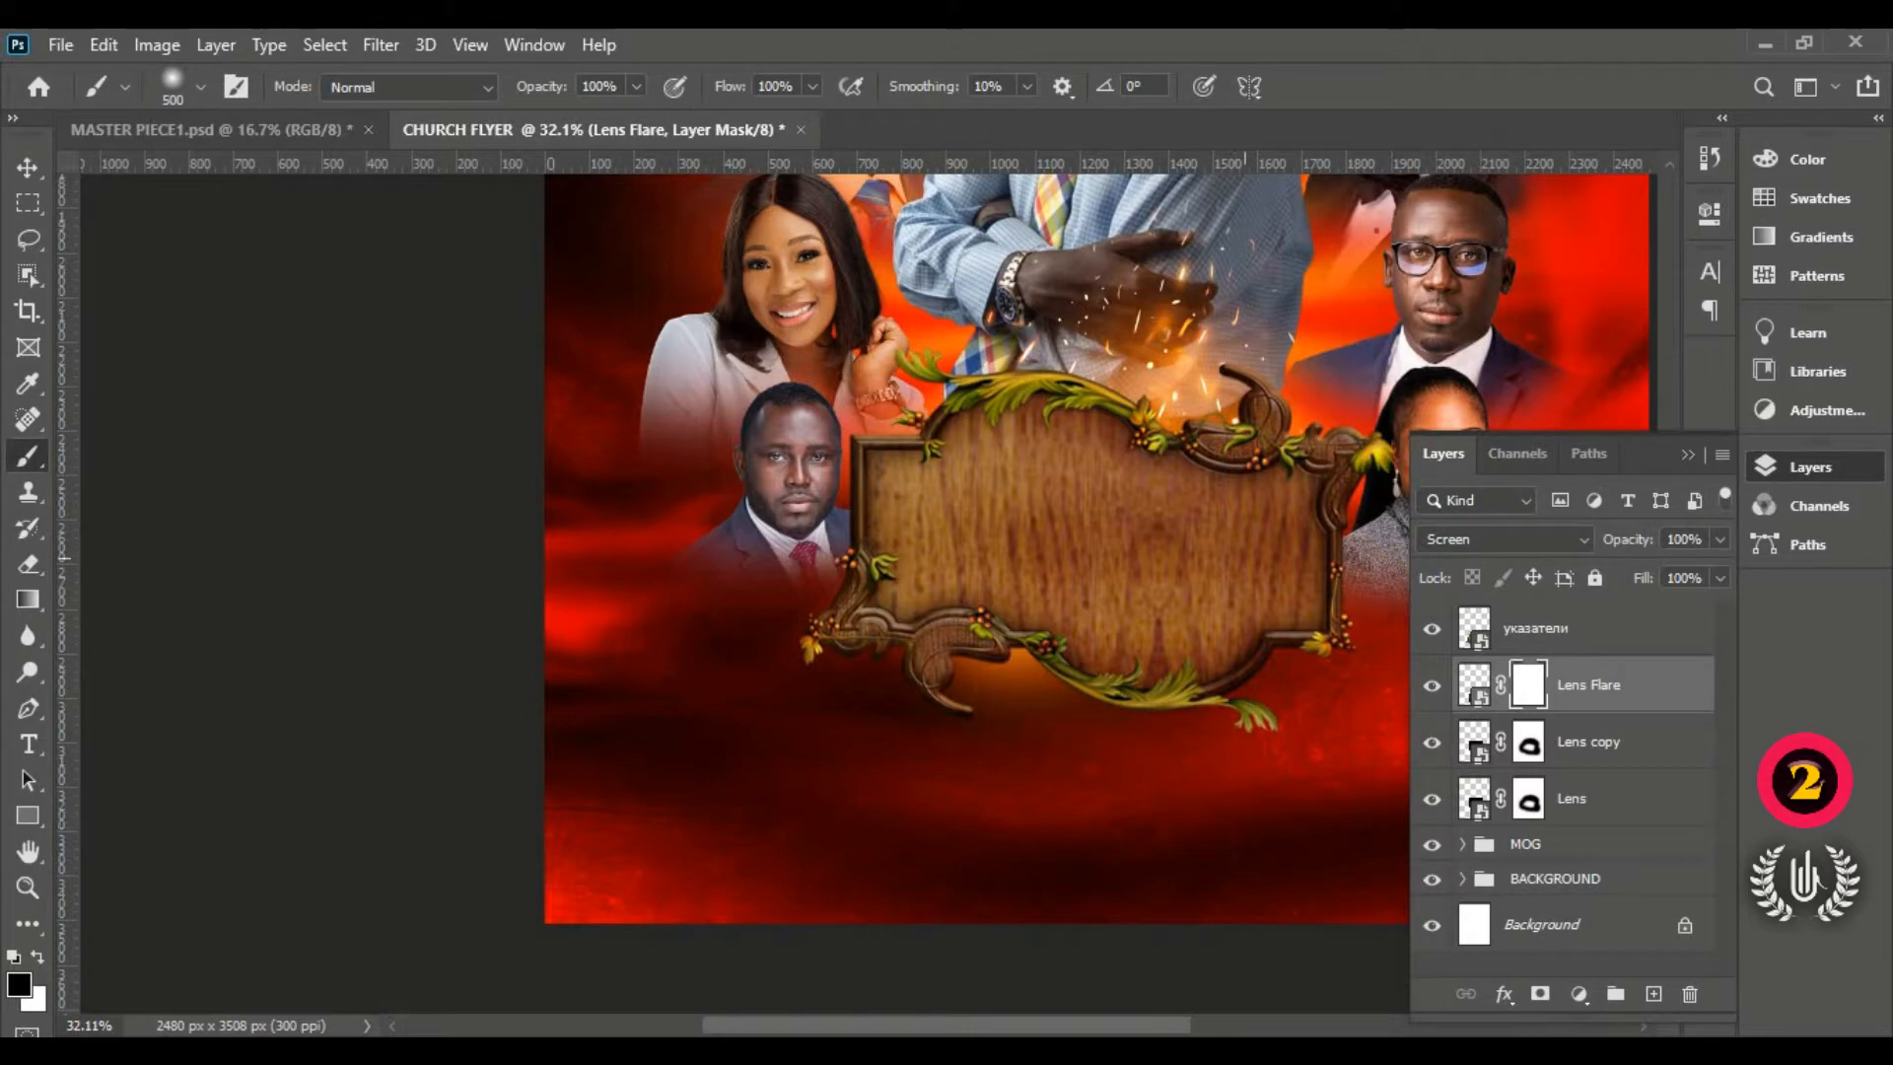
{"action": "left_click_drag", "start_coordinate": [1244, 557], "coordinate": [1185, 730]}
{"action": "key", "text": "v"}
{"action": "left_click", "coordinate": [274, 372]}
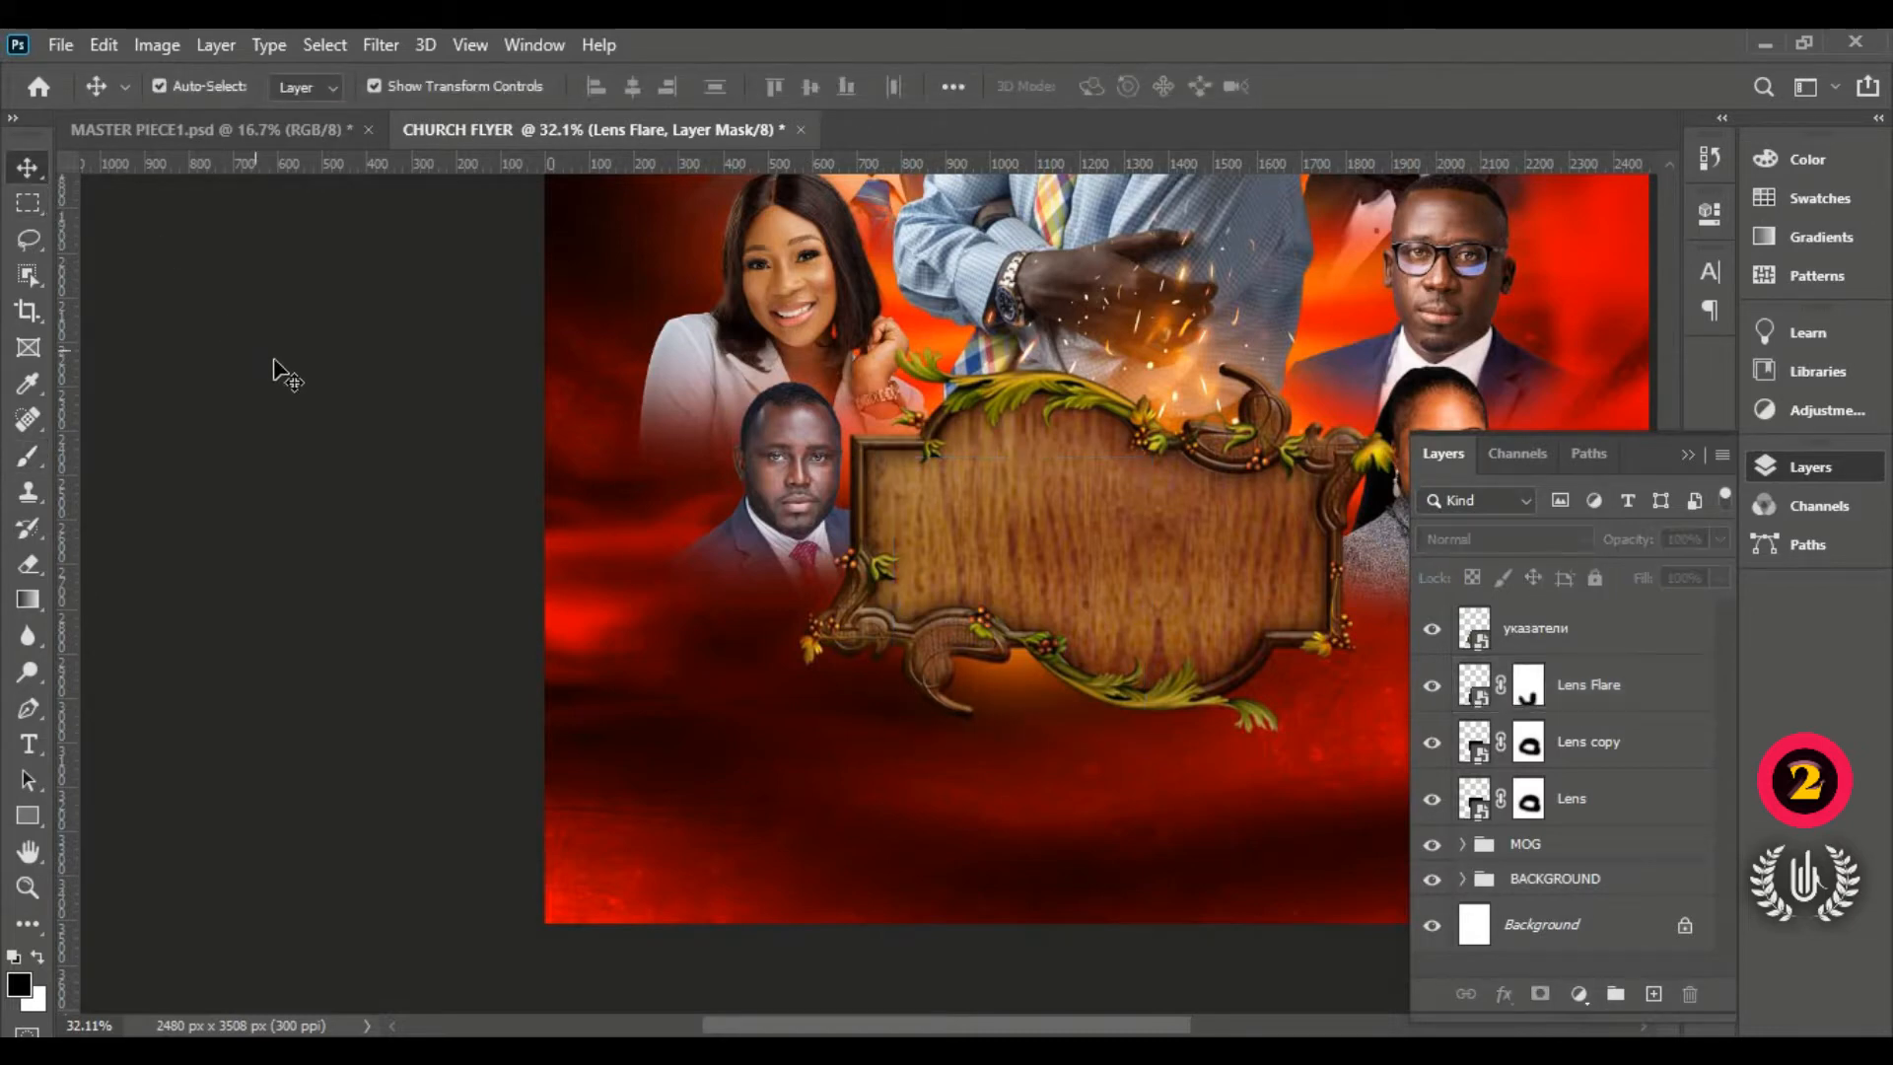
{"action": "key", "text": "ctrl+0"}
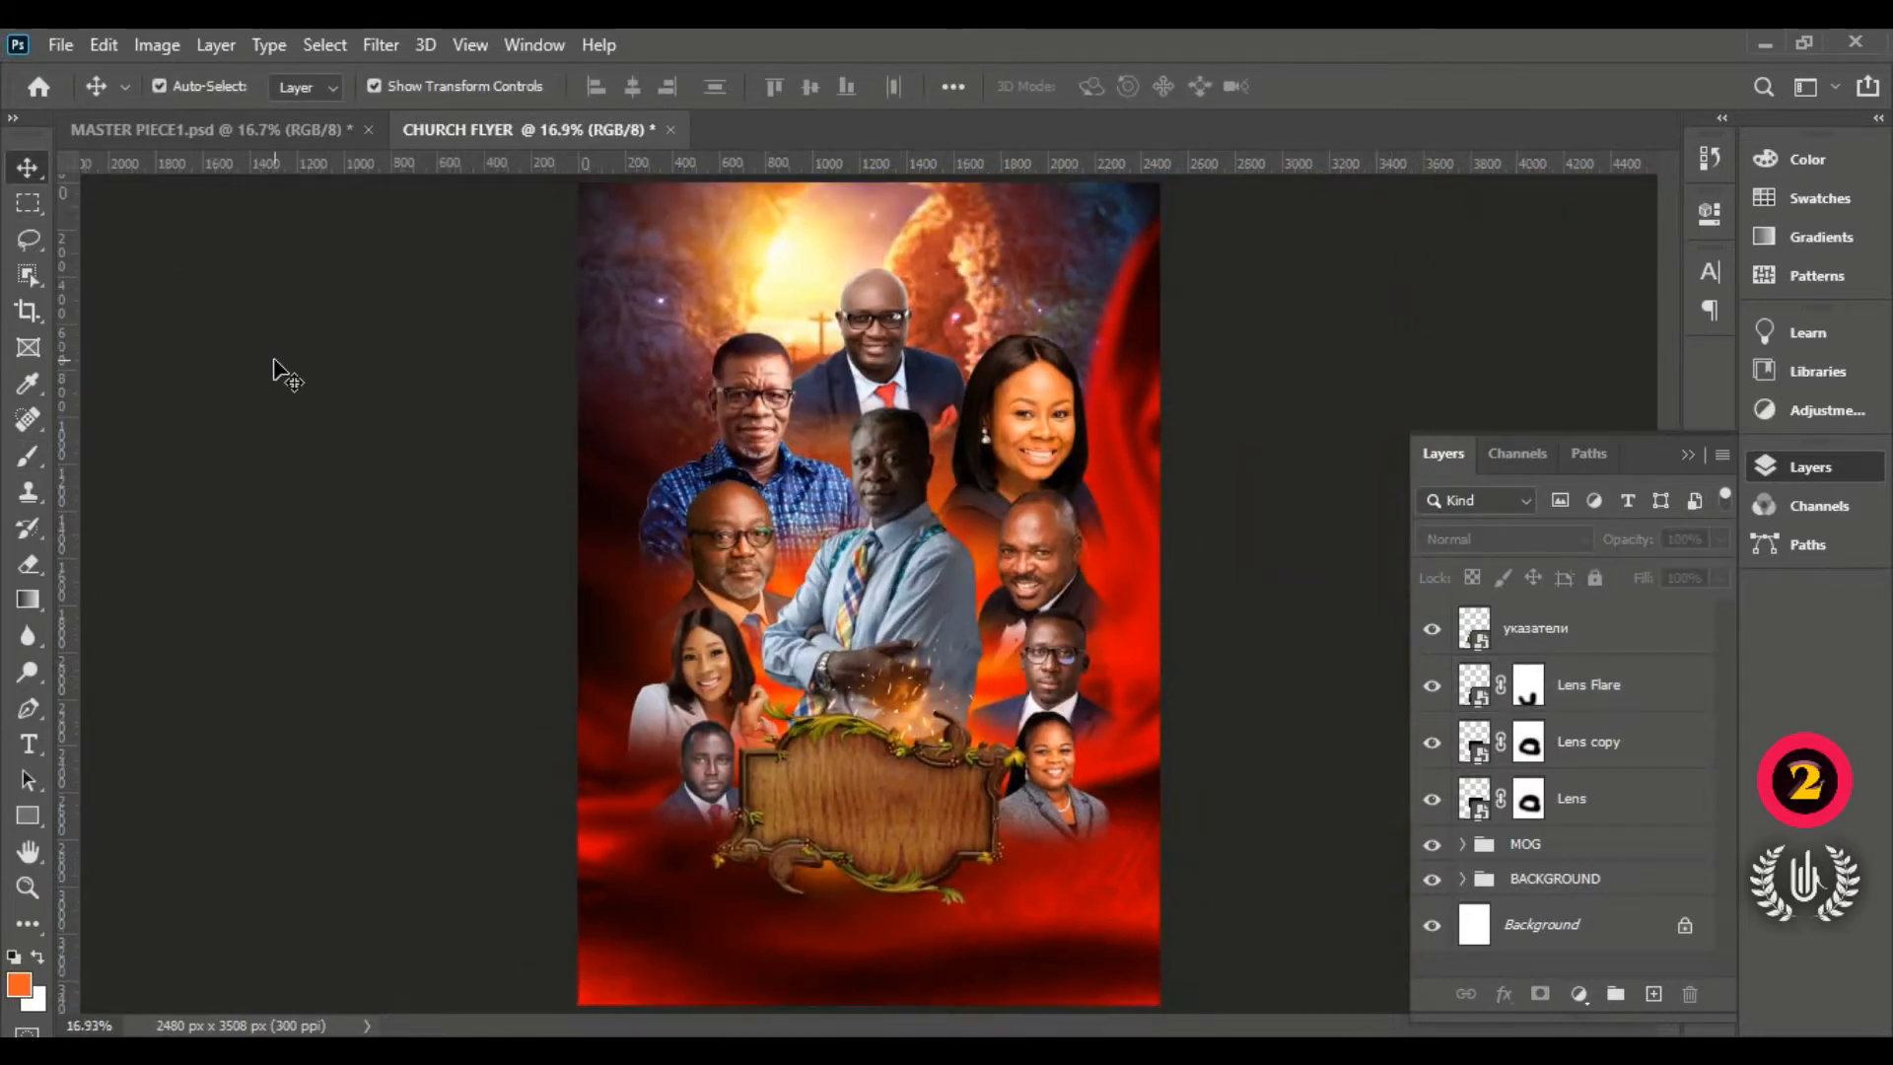
Step: Toggle the Lens Flare layer off and on to compare, then select the указатели layer
{"action": "left_click", "coordinate": [1433, 688]}
{"action": "left_click", "coordinate": [1434, 688]}
{"action": "left_click", "coordinate": [1587, 625]}
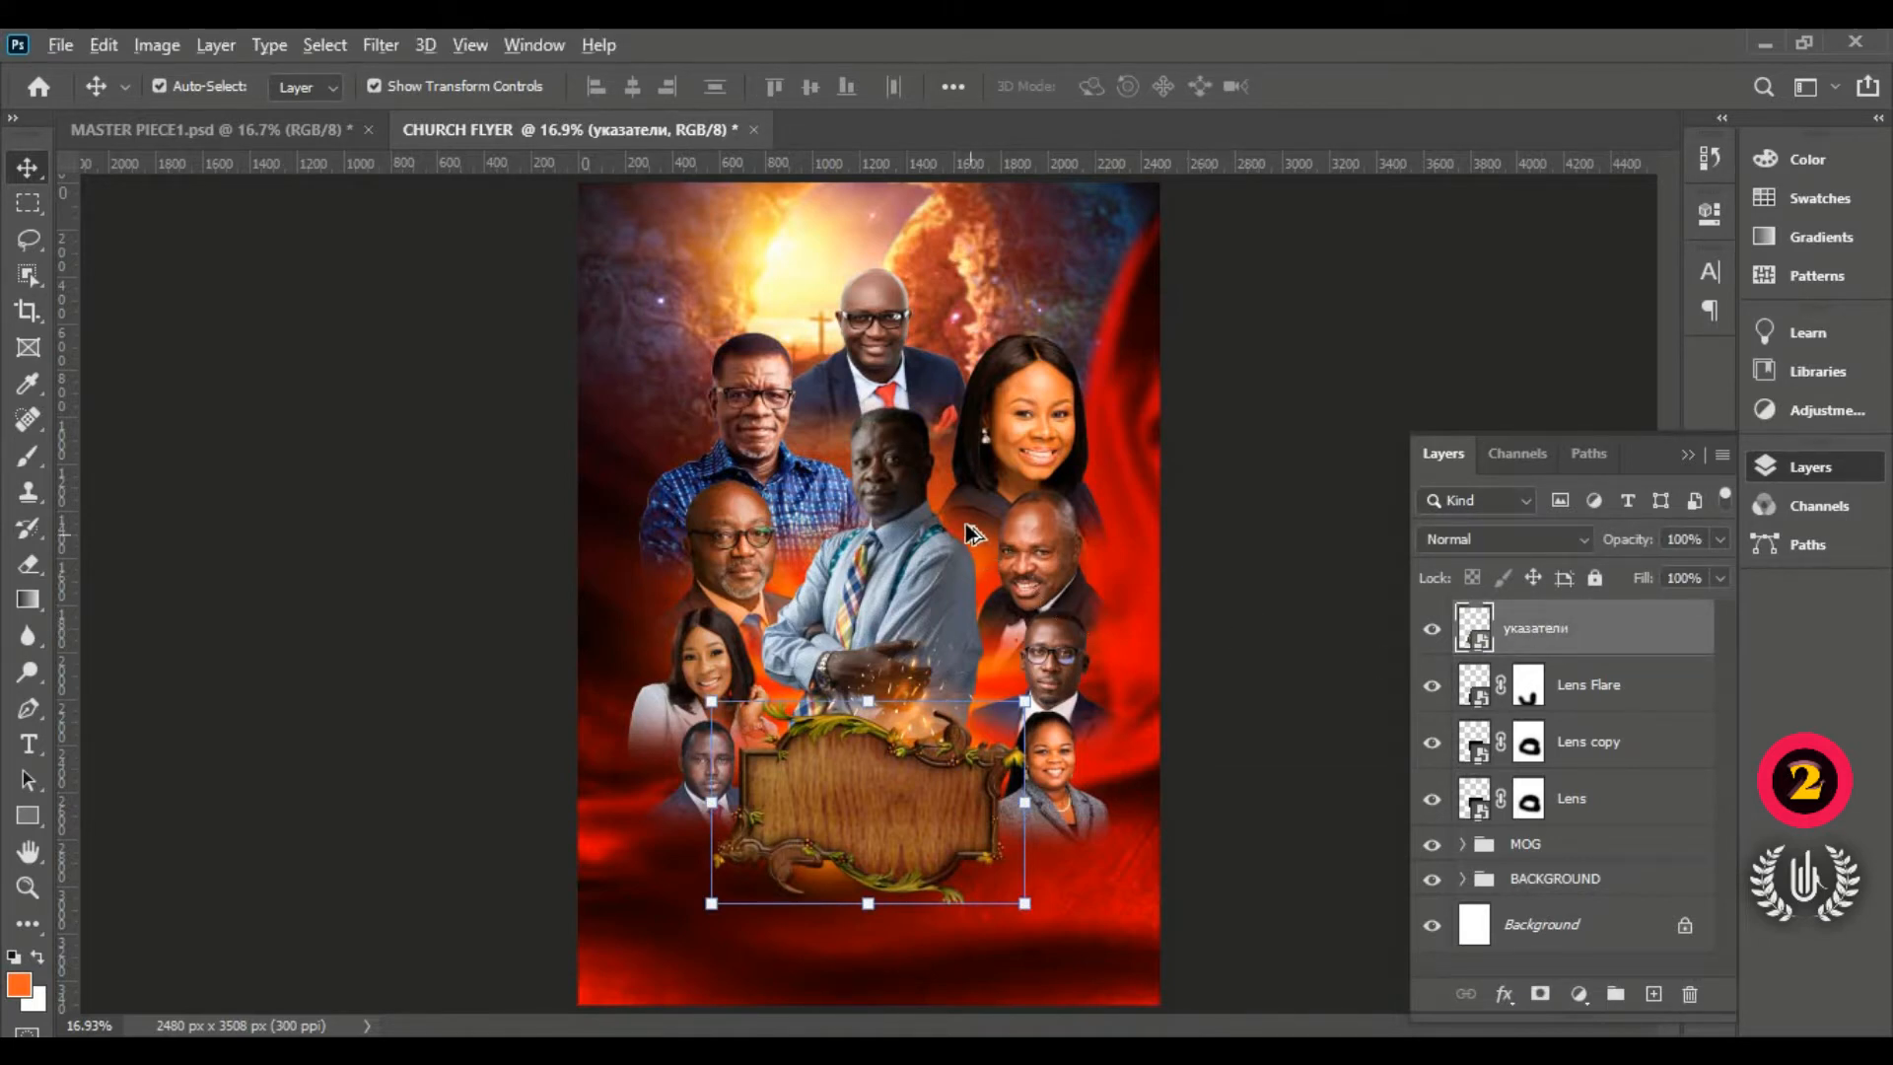
{"action": "scroll", "coordinate": [971, 532], "scroll_direction": "up", "scroll_amount": 1}
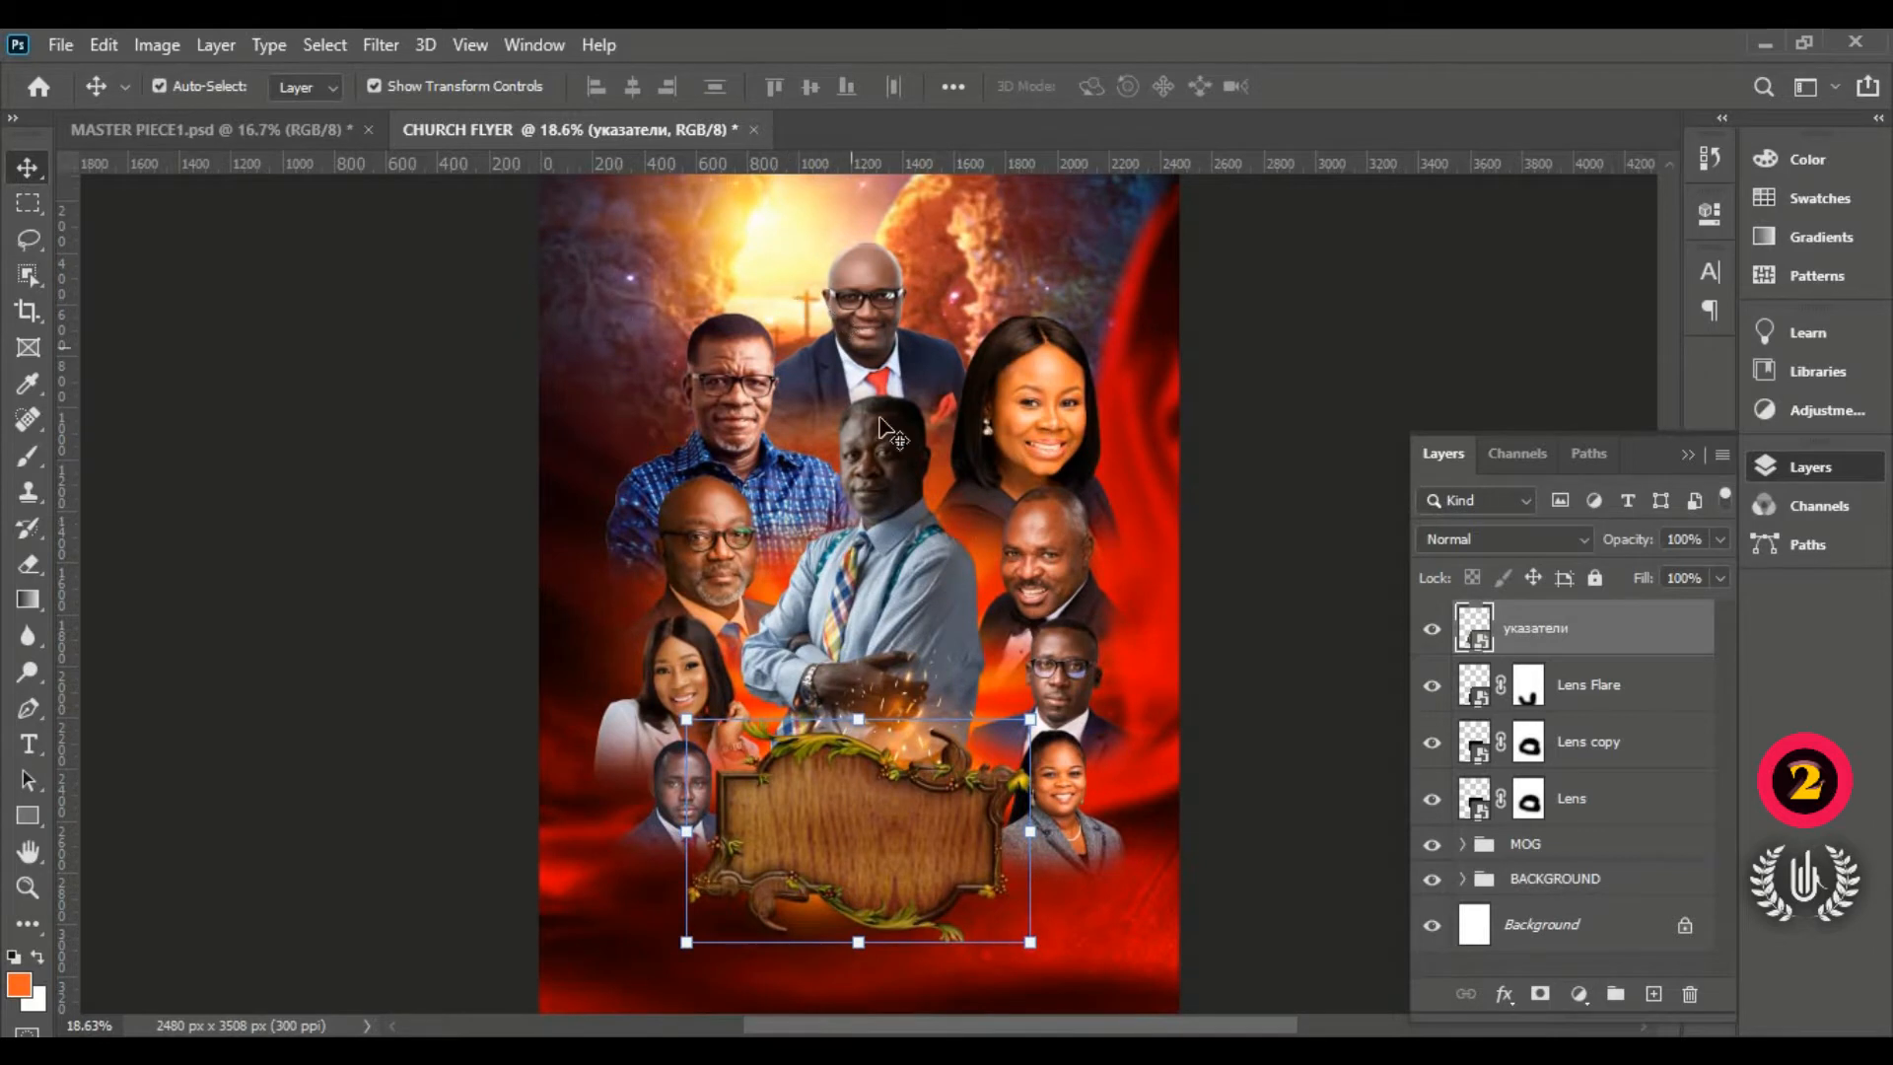
{"action": "scroll", "coordinate": [892, 448], "scroll_direction": "up", "scroll_amount": 2}
{"action": "scroll", "coordinate": [887, 443], "scroll_direction": "down", "scroll_amount": 1}
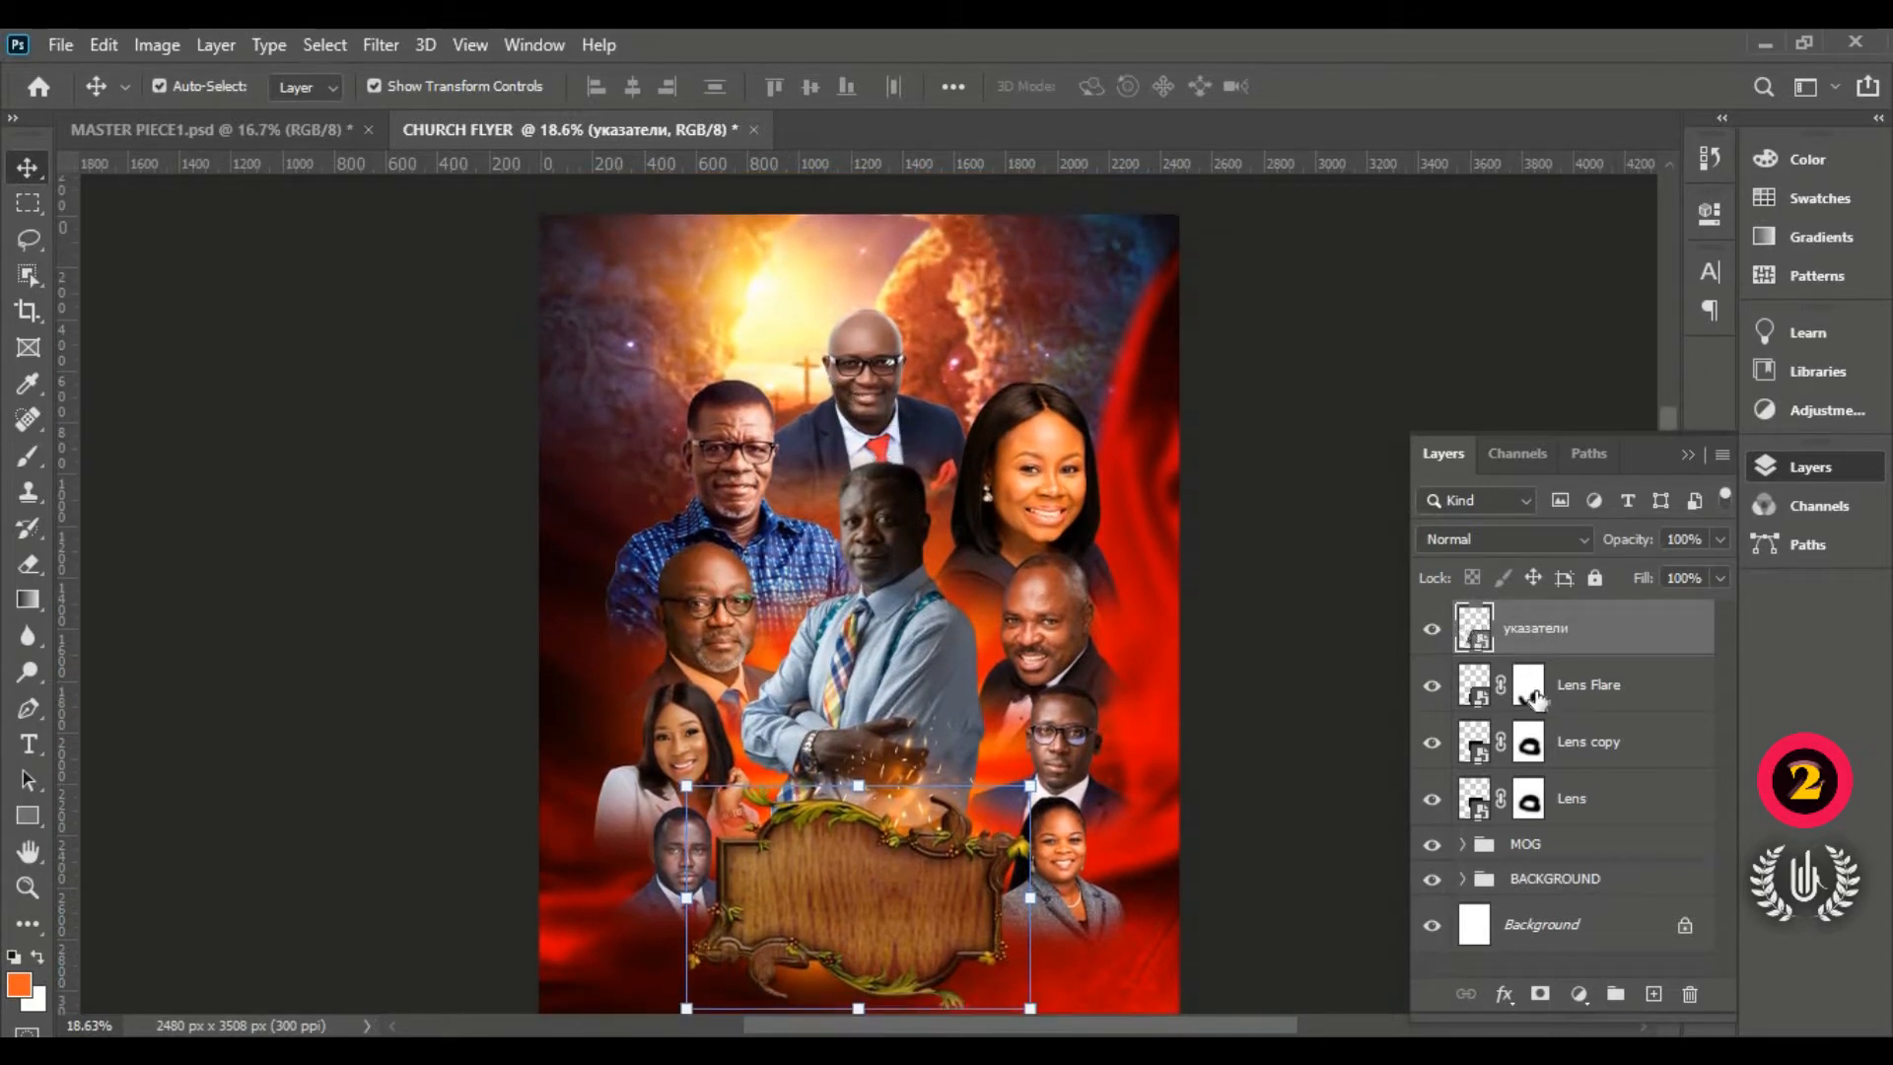
{"action": "key", "text": "ctrl+0"}
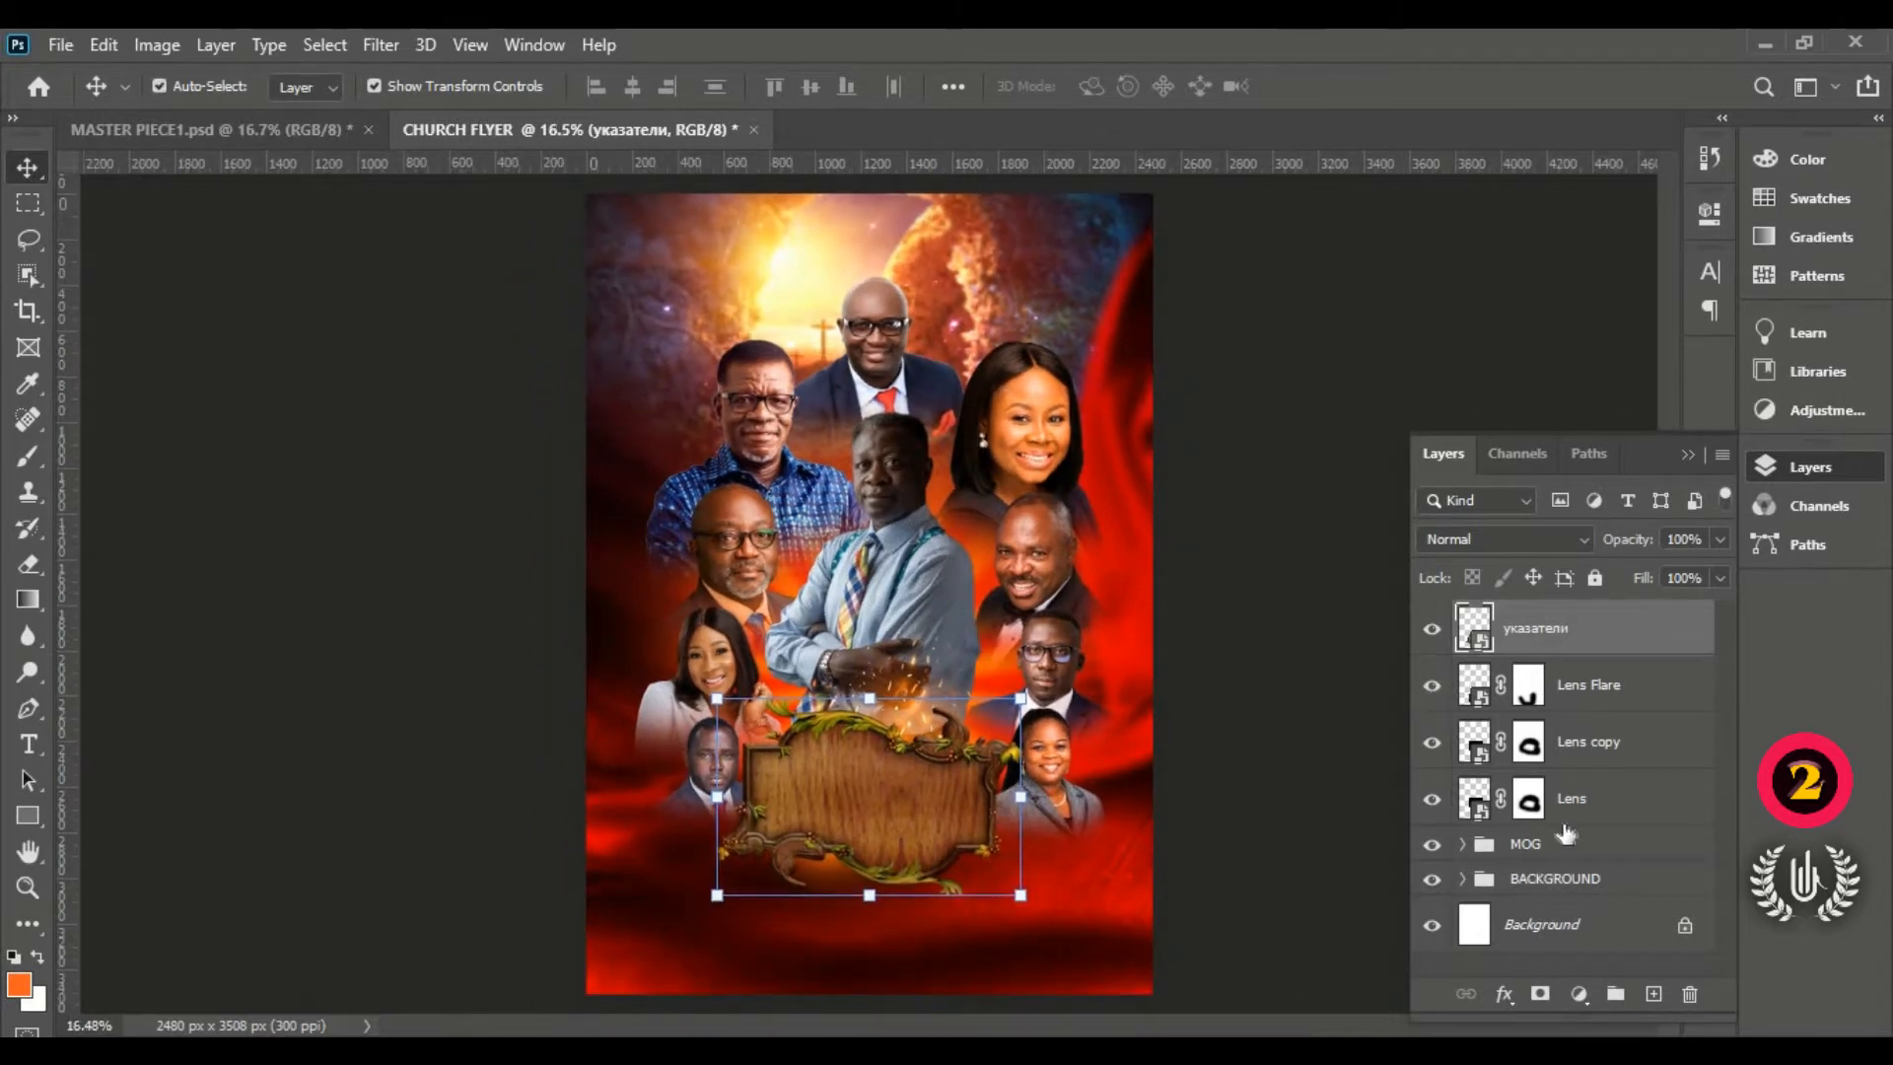
Step: Group указатели, Lens Flare, Lens copy and Lens into a folder named BOARD
{"action": "left_click", "coordinate": [1578, 809], "text": "shift"}
{"action": "left_click", "coordinate": [1616, 993]}
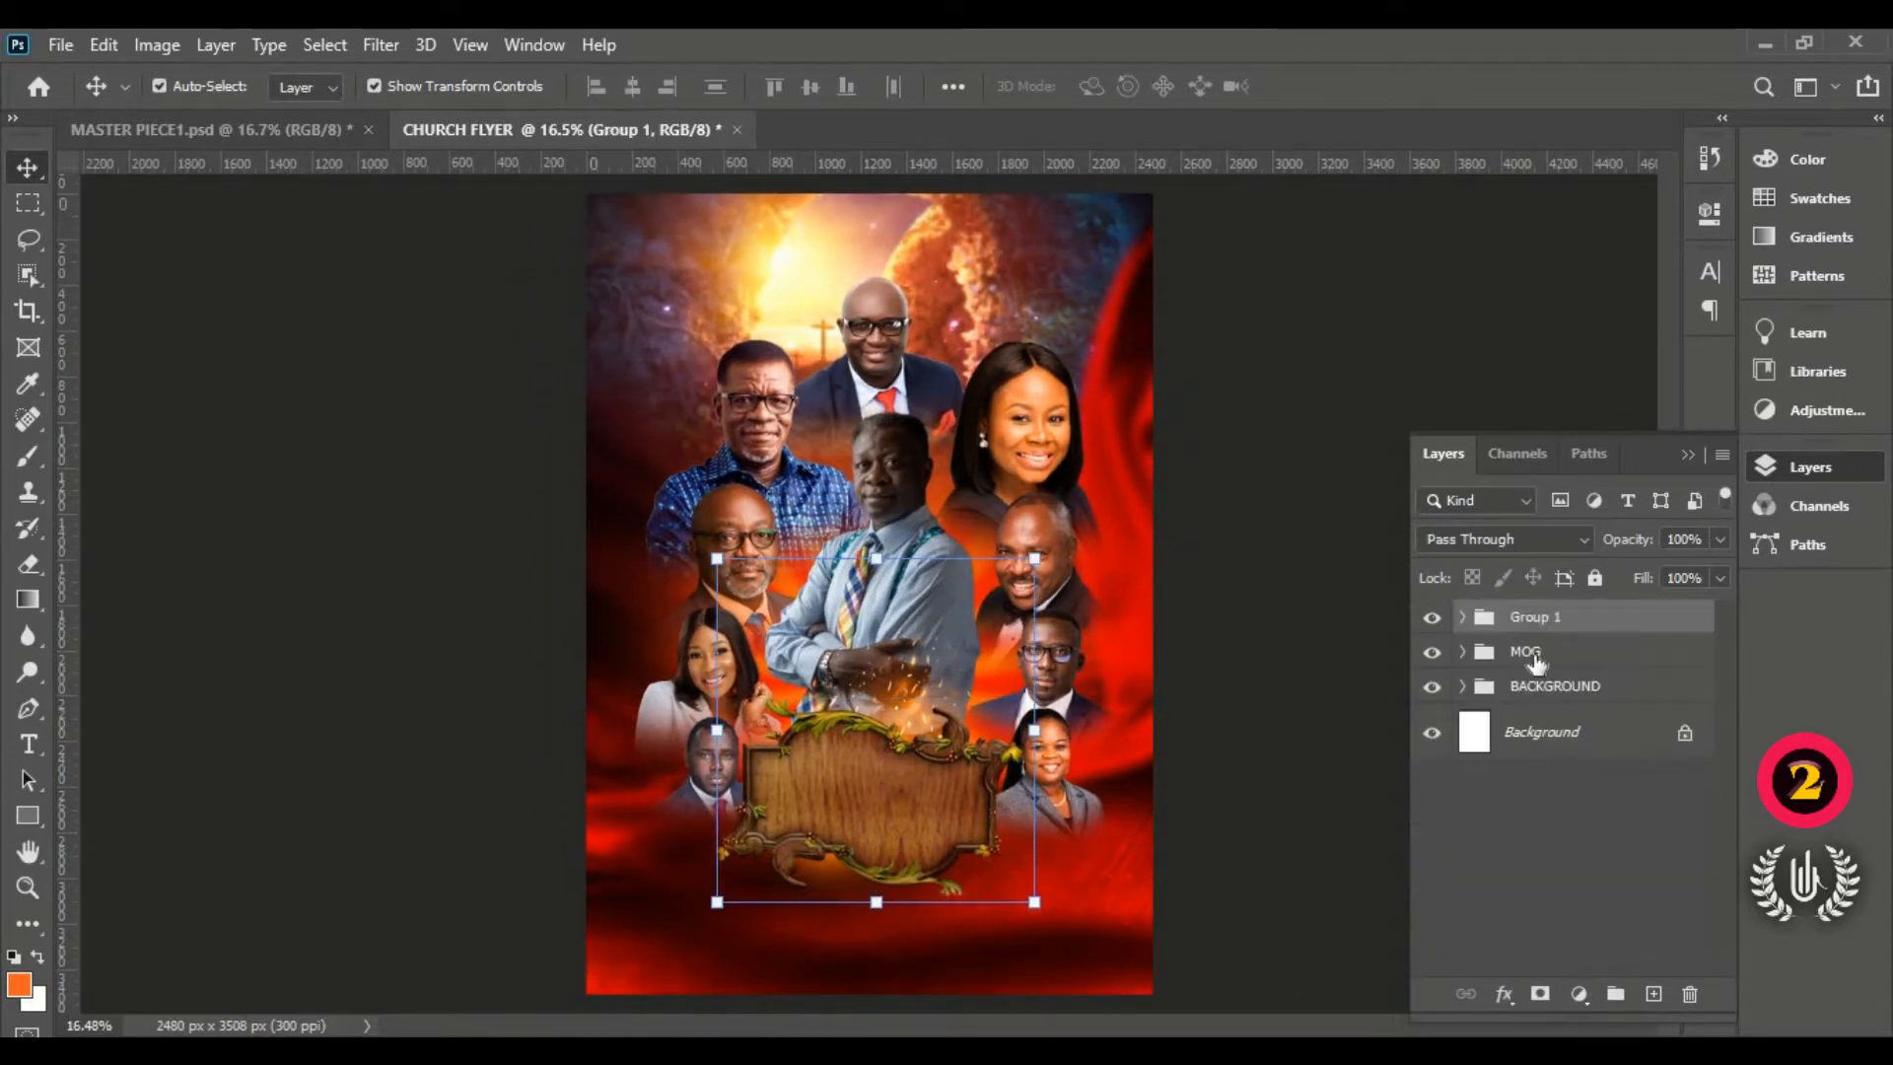
{"action": "double_click", "coordinate": [1544, 620]}
{"action": "type", "text": "B"}
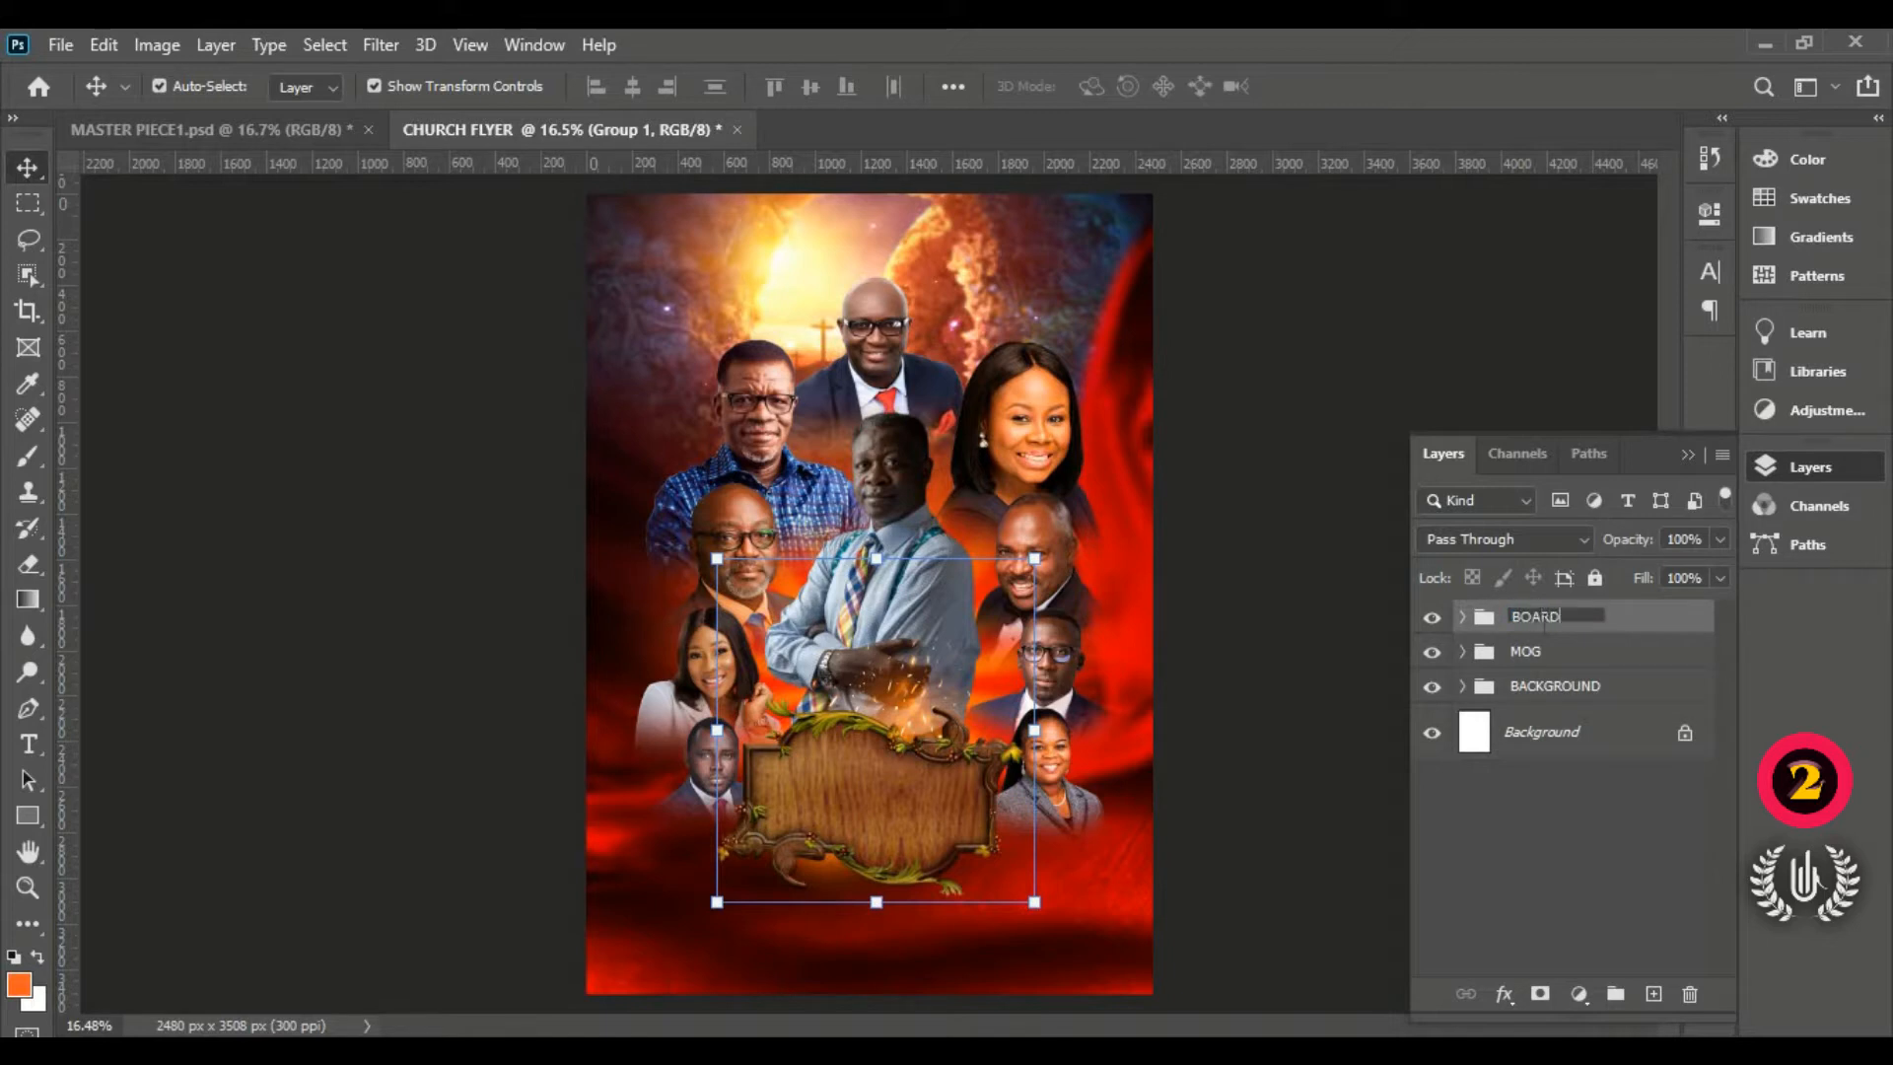
{"action": "type", "text": "OARD"}
{"action": "key", "text": "Return"}
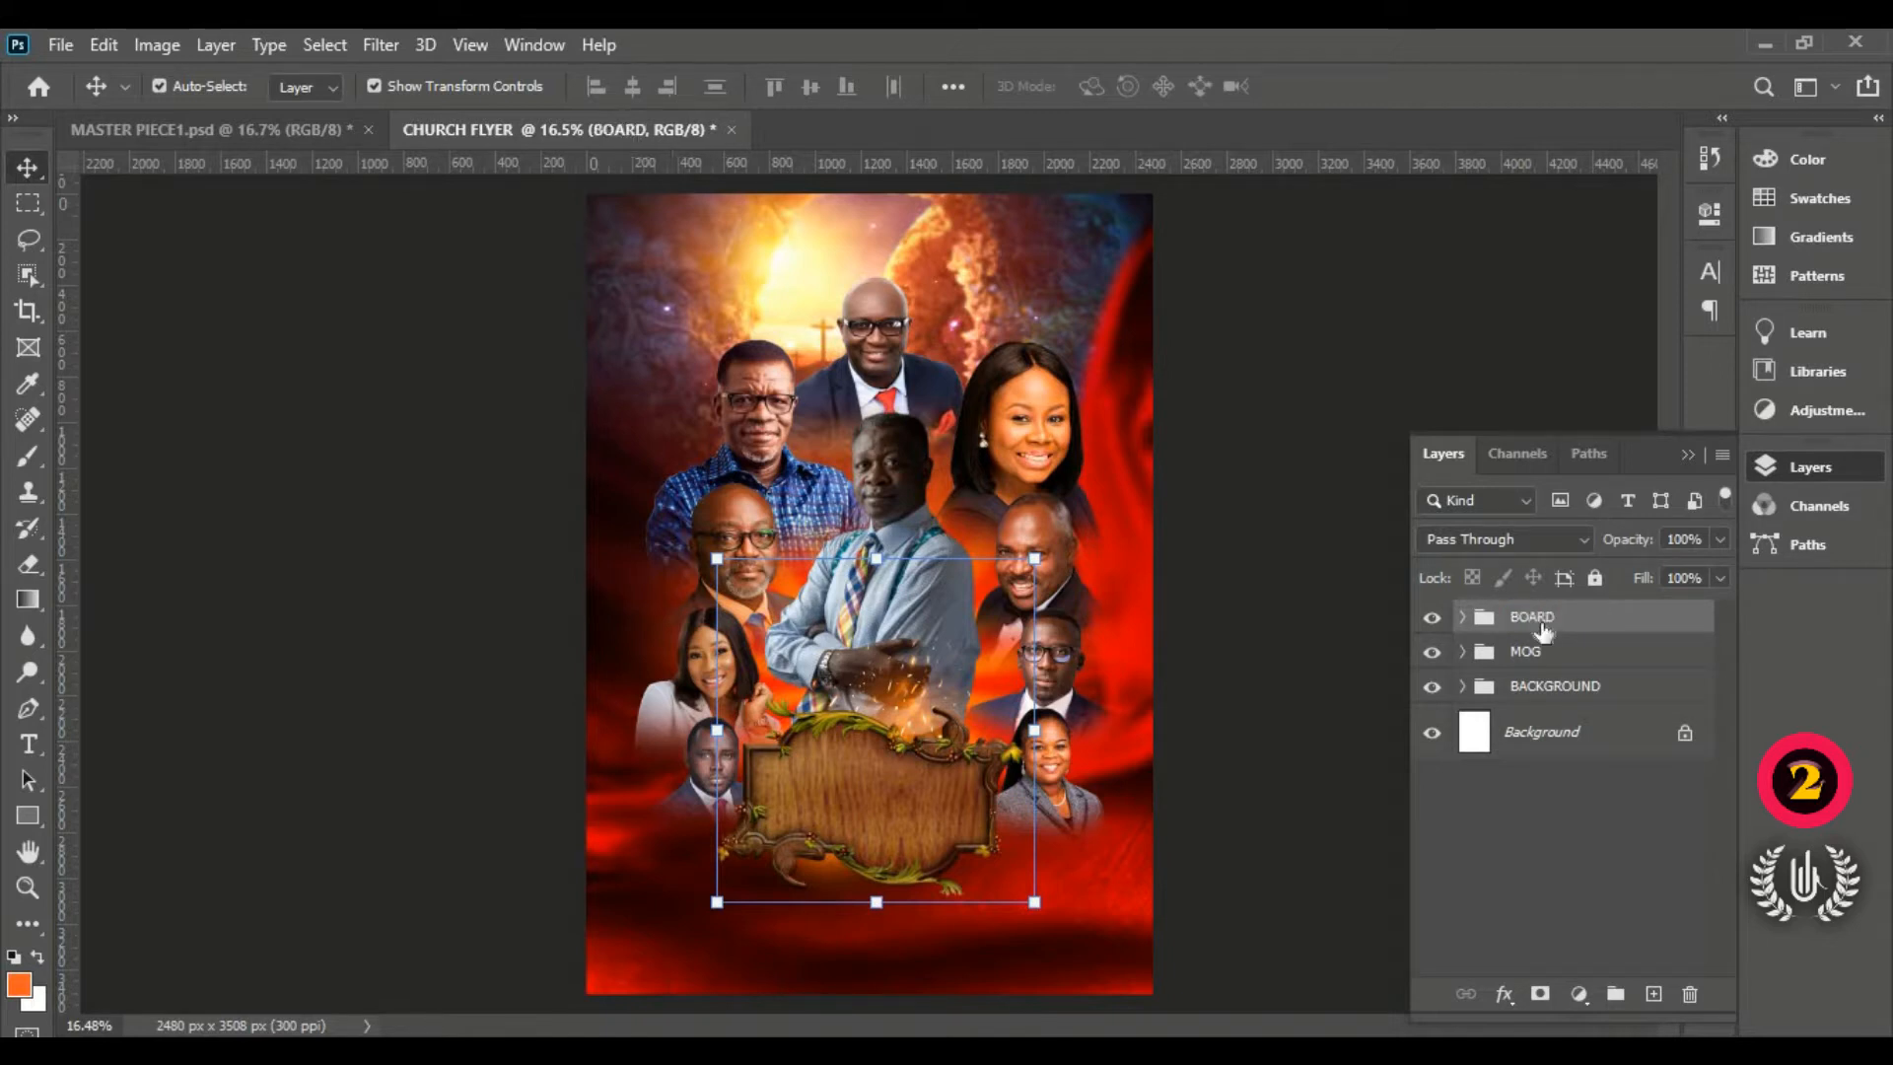
{"action": "left_click", "coordinate": [1188, 511]}
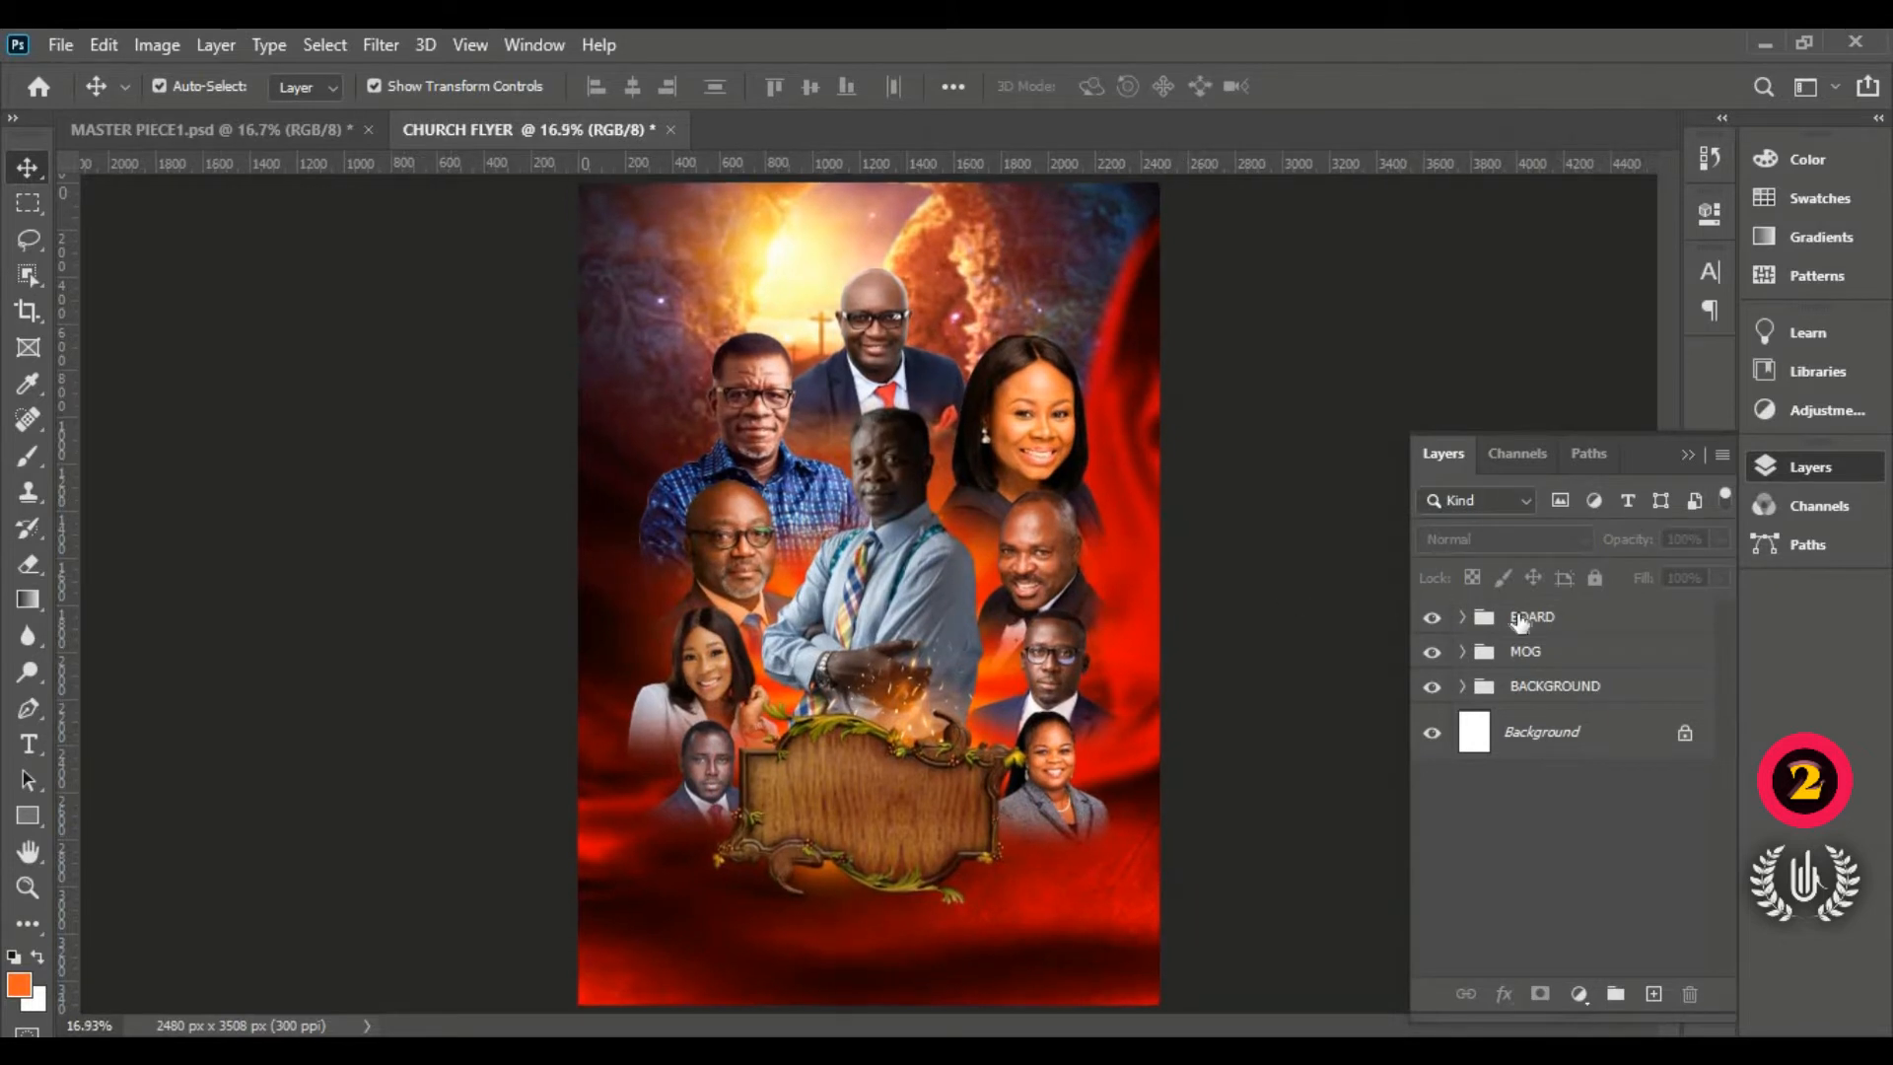
{"action": "left_click", "coordinate": [1489, 616]}
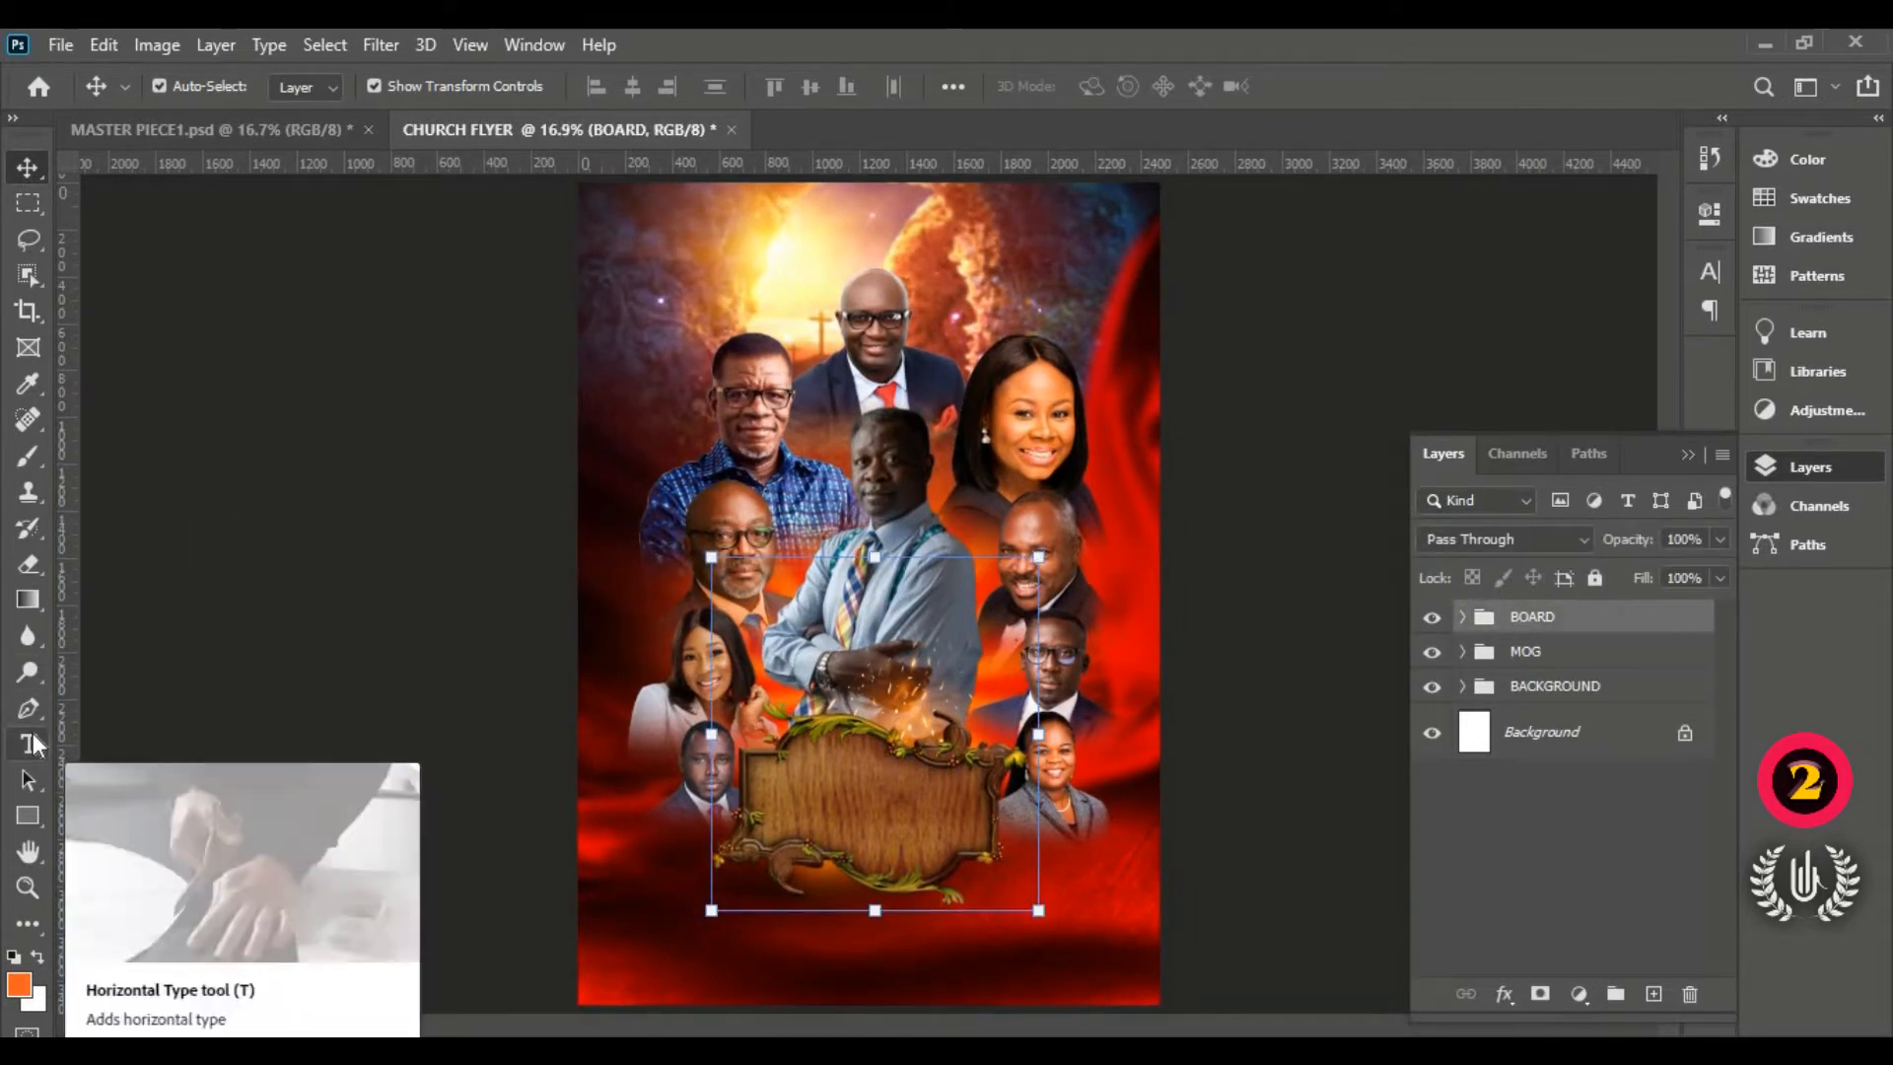
Step: Add a horizontal Lorem Ipsum text line near the flyer's top
{"action": "left_click", "coordinate": [30, 744]}
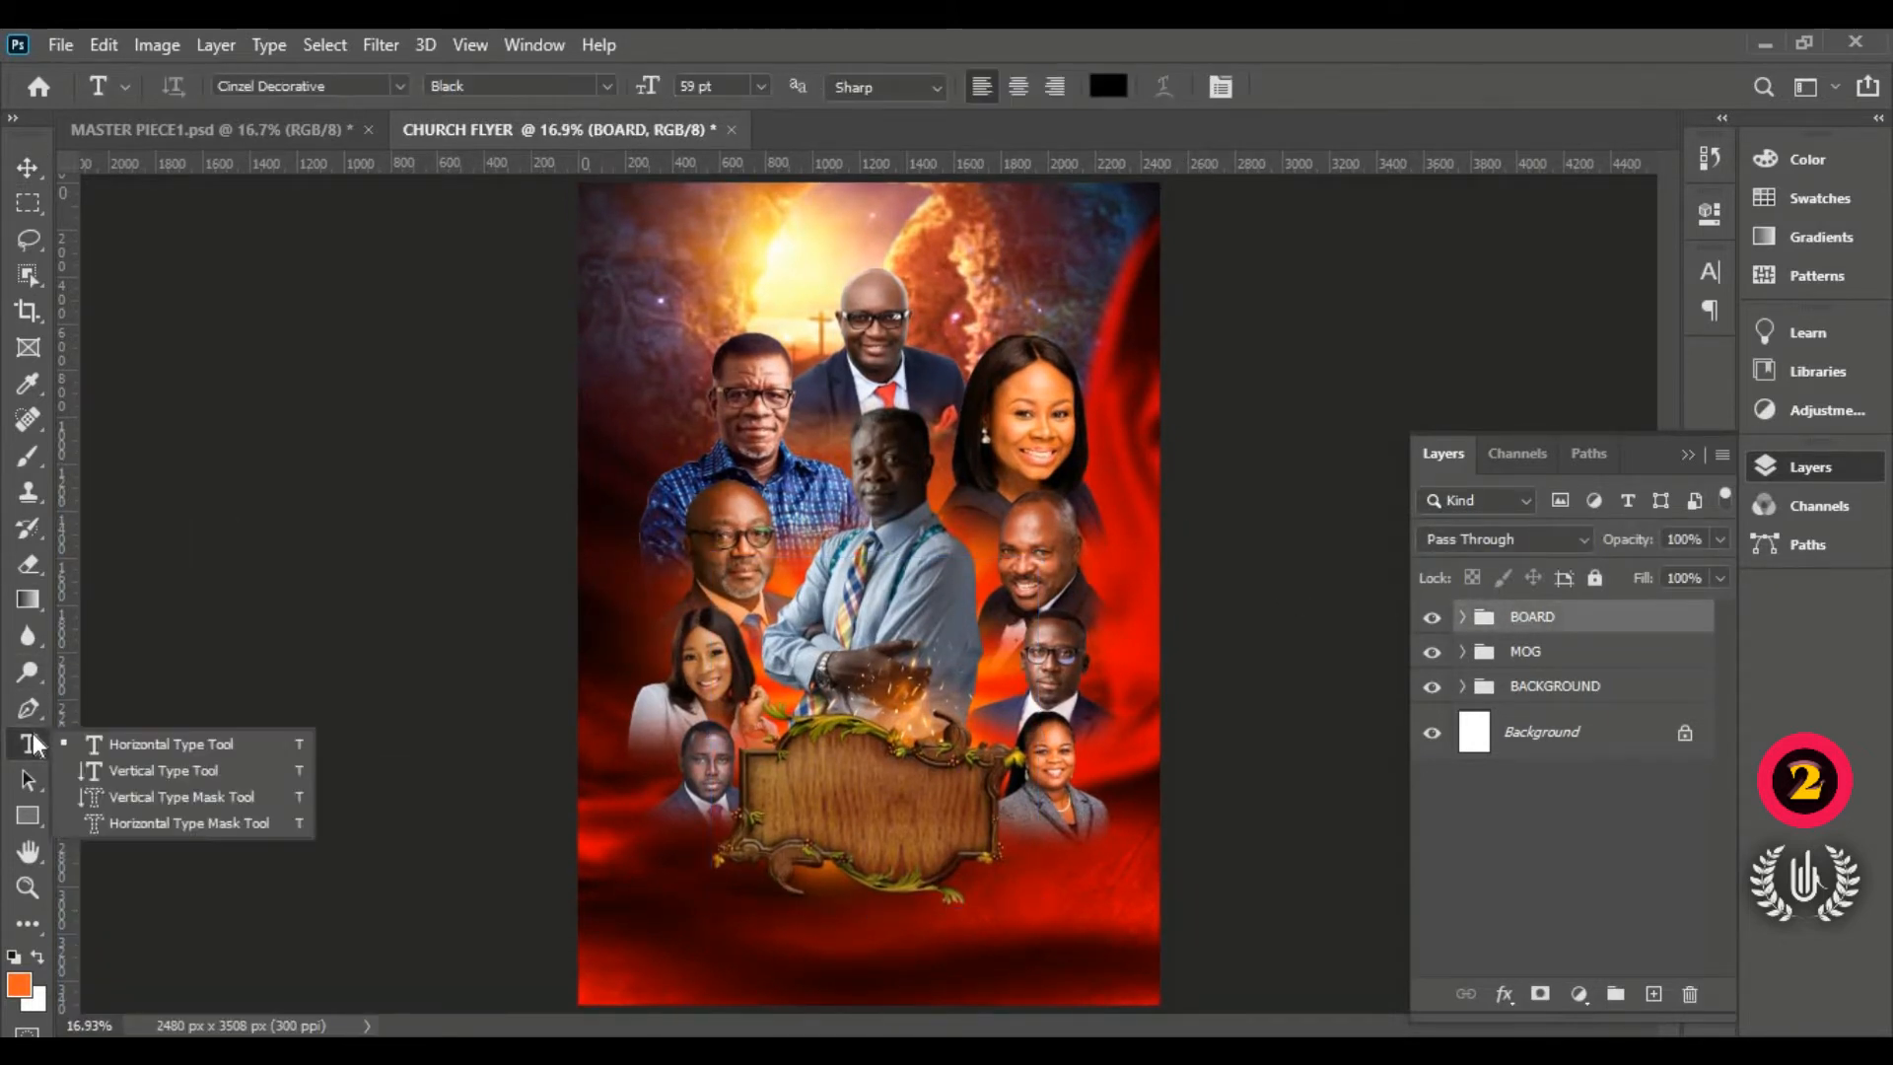
{"action": "left_click", "coordinate": [145, 744]}
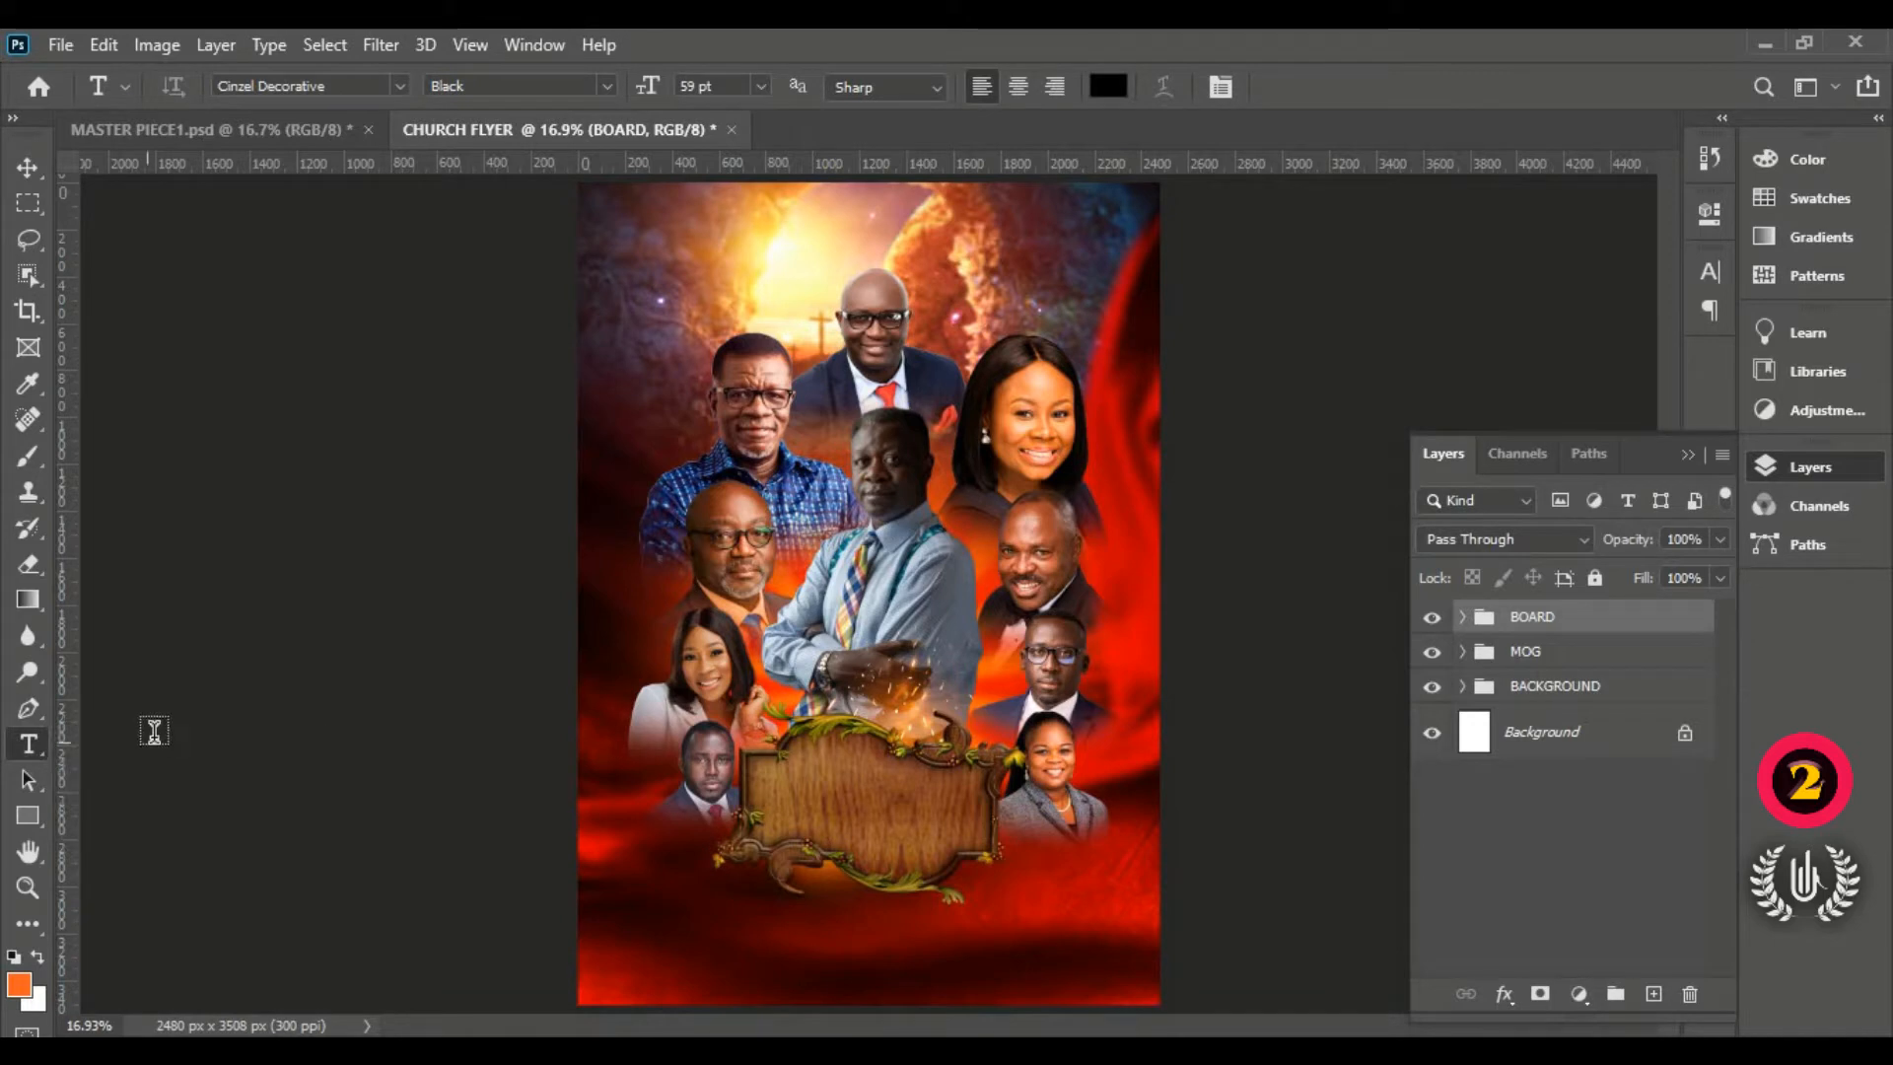
{"action": "left_click", "coordinate": [639, 325]}
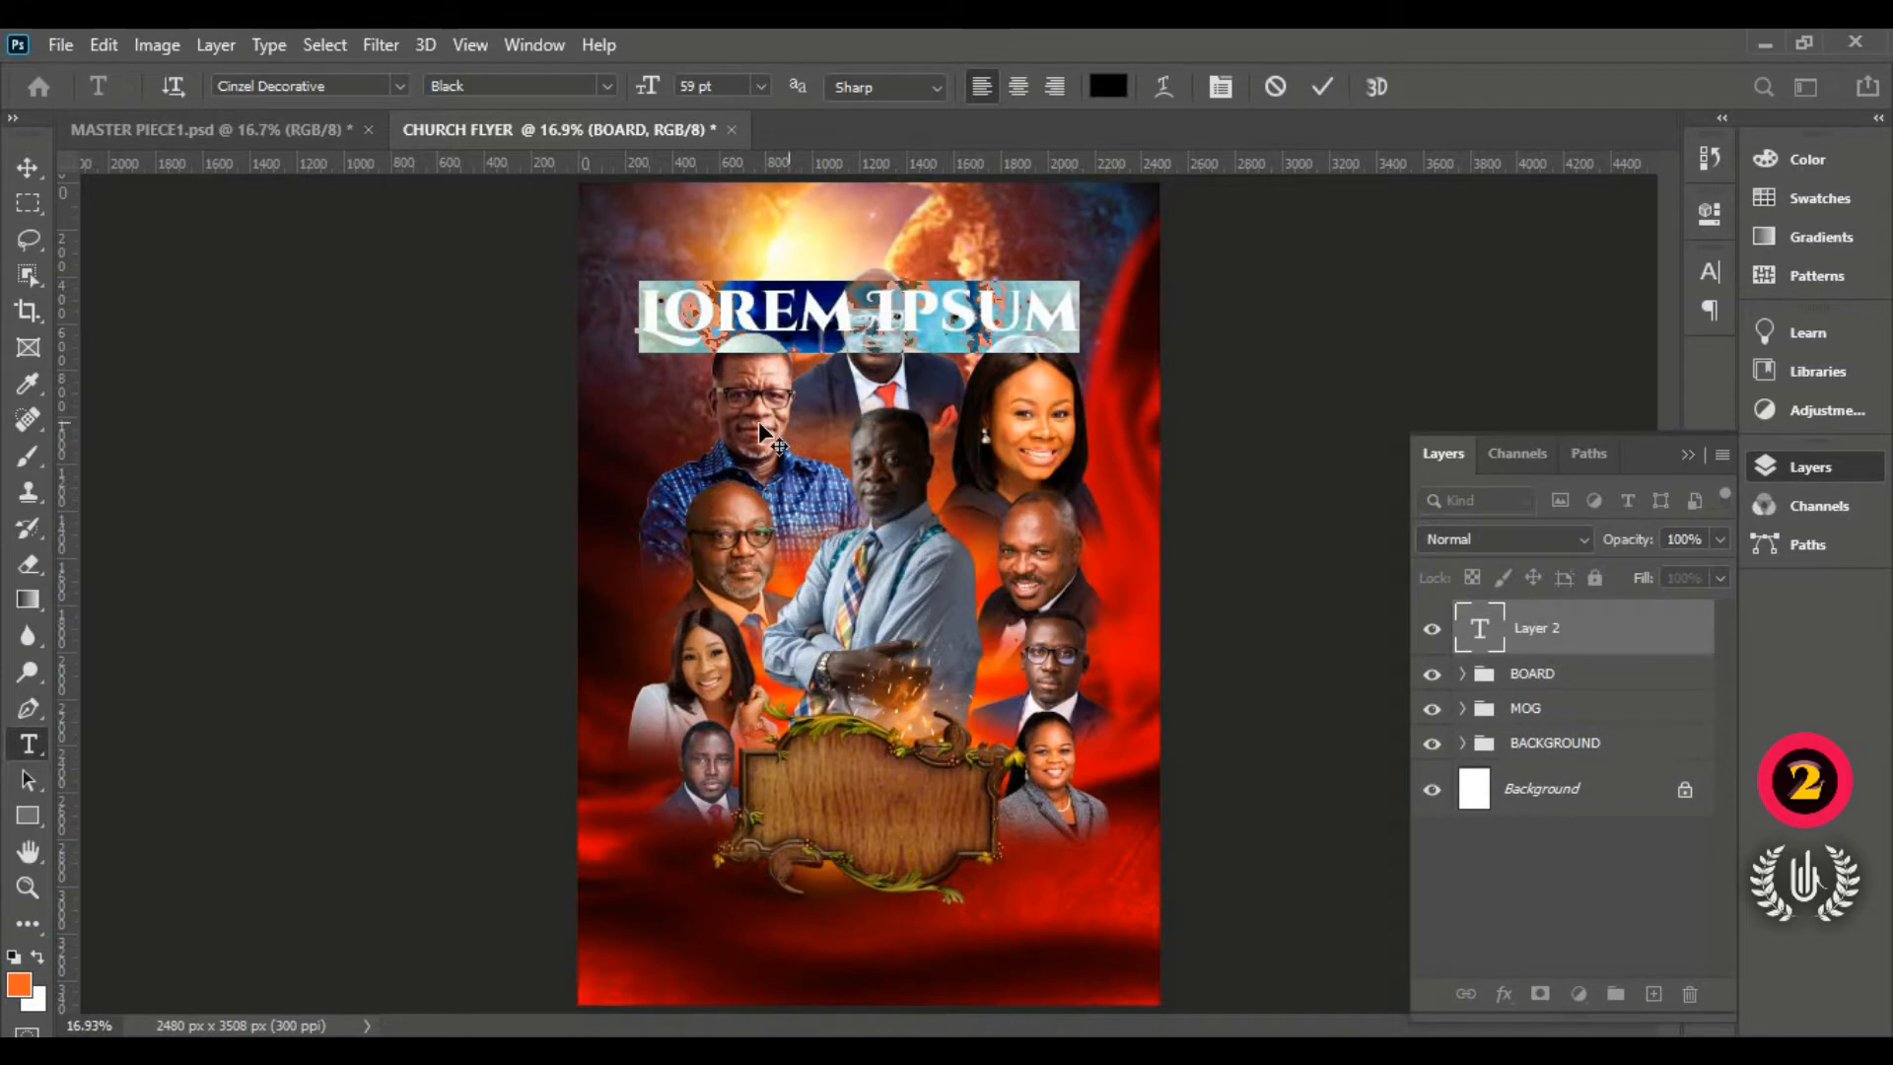
{"action": "left_click_drag", "start_coordinate": [781, 424], "coordinate": [751, 424]}
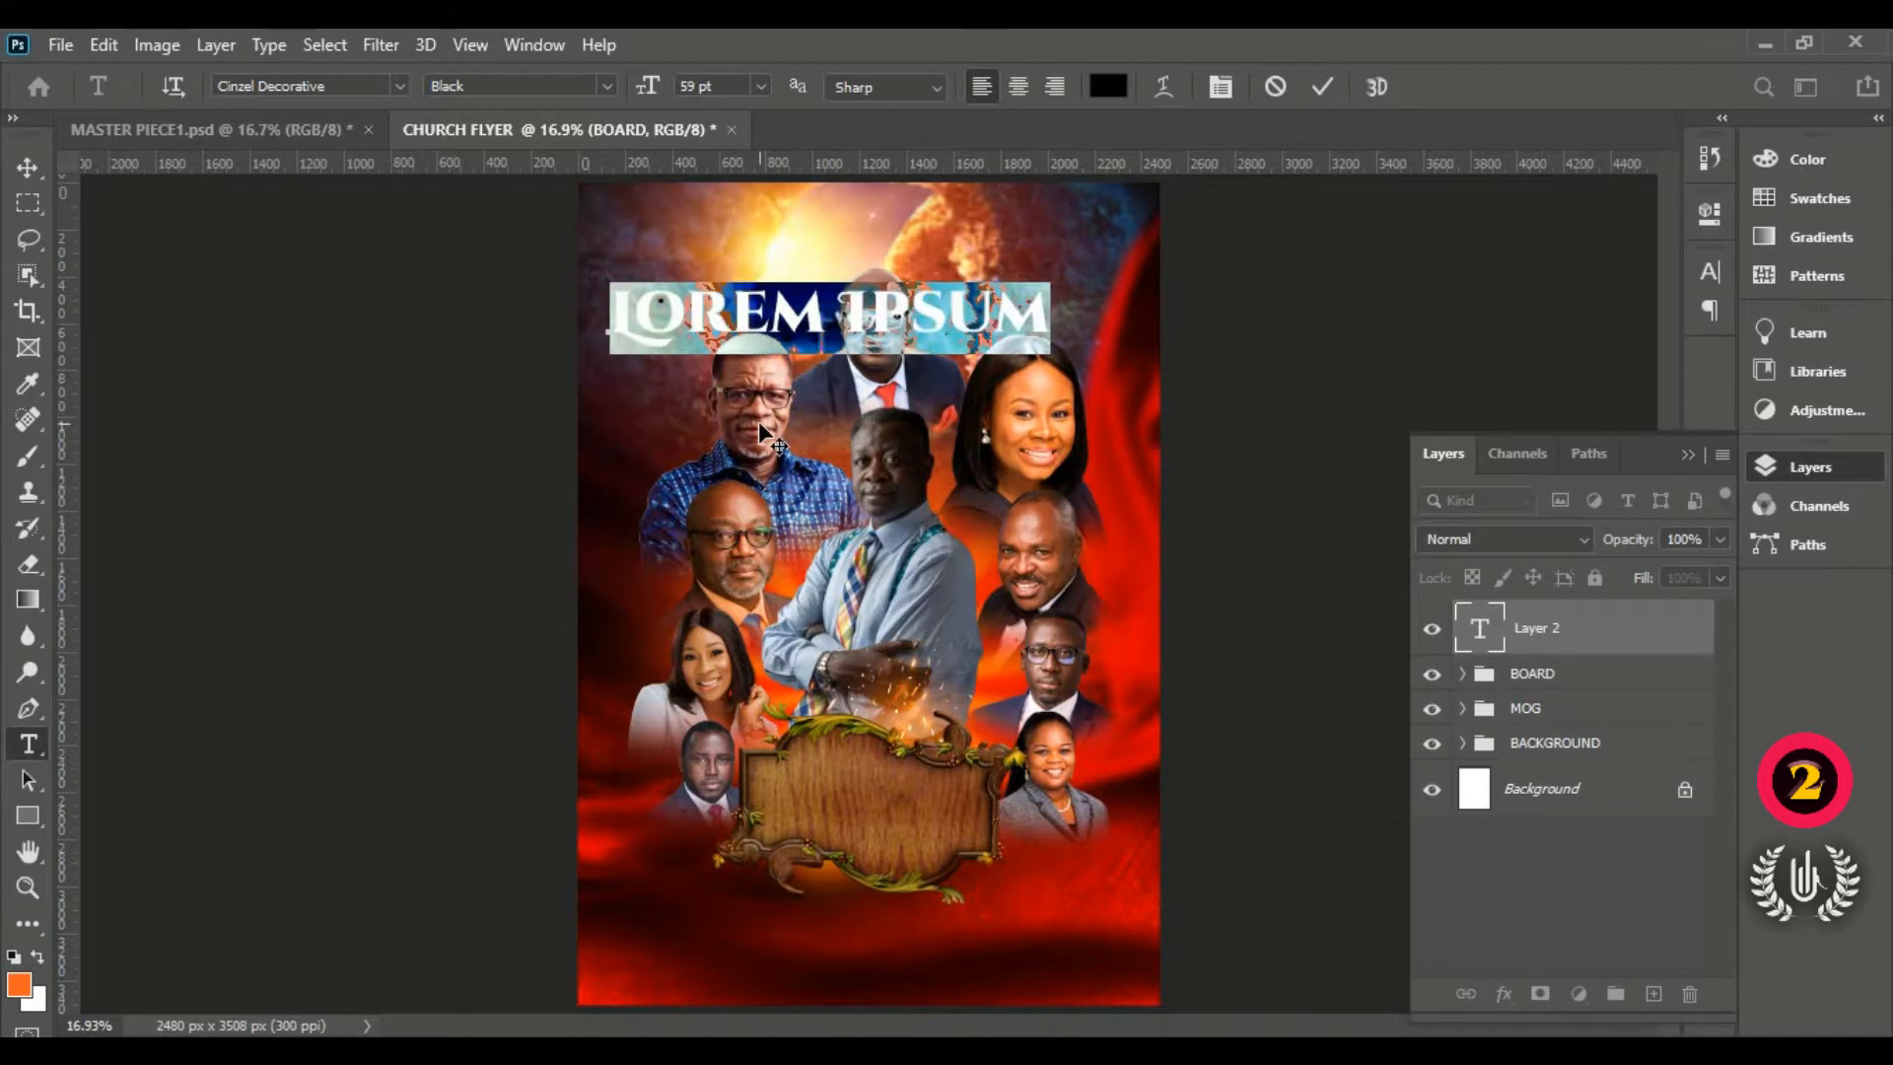
Step: Set the placeholder text to the Montserrat font in white (#ffffff)
{"action": "left_click", "coordinate": [398, 88]}
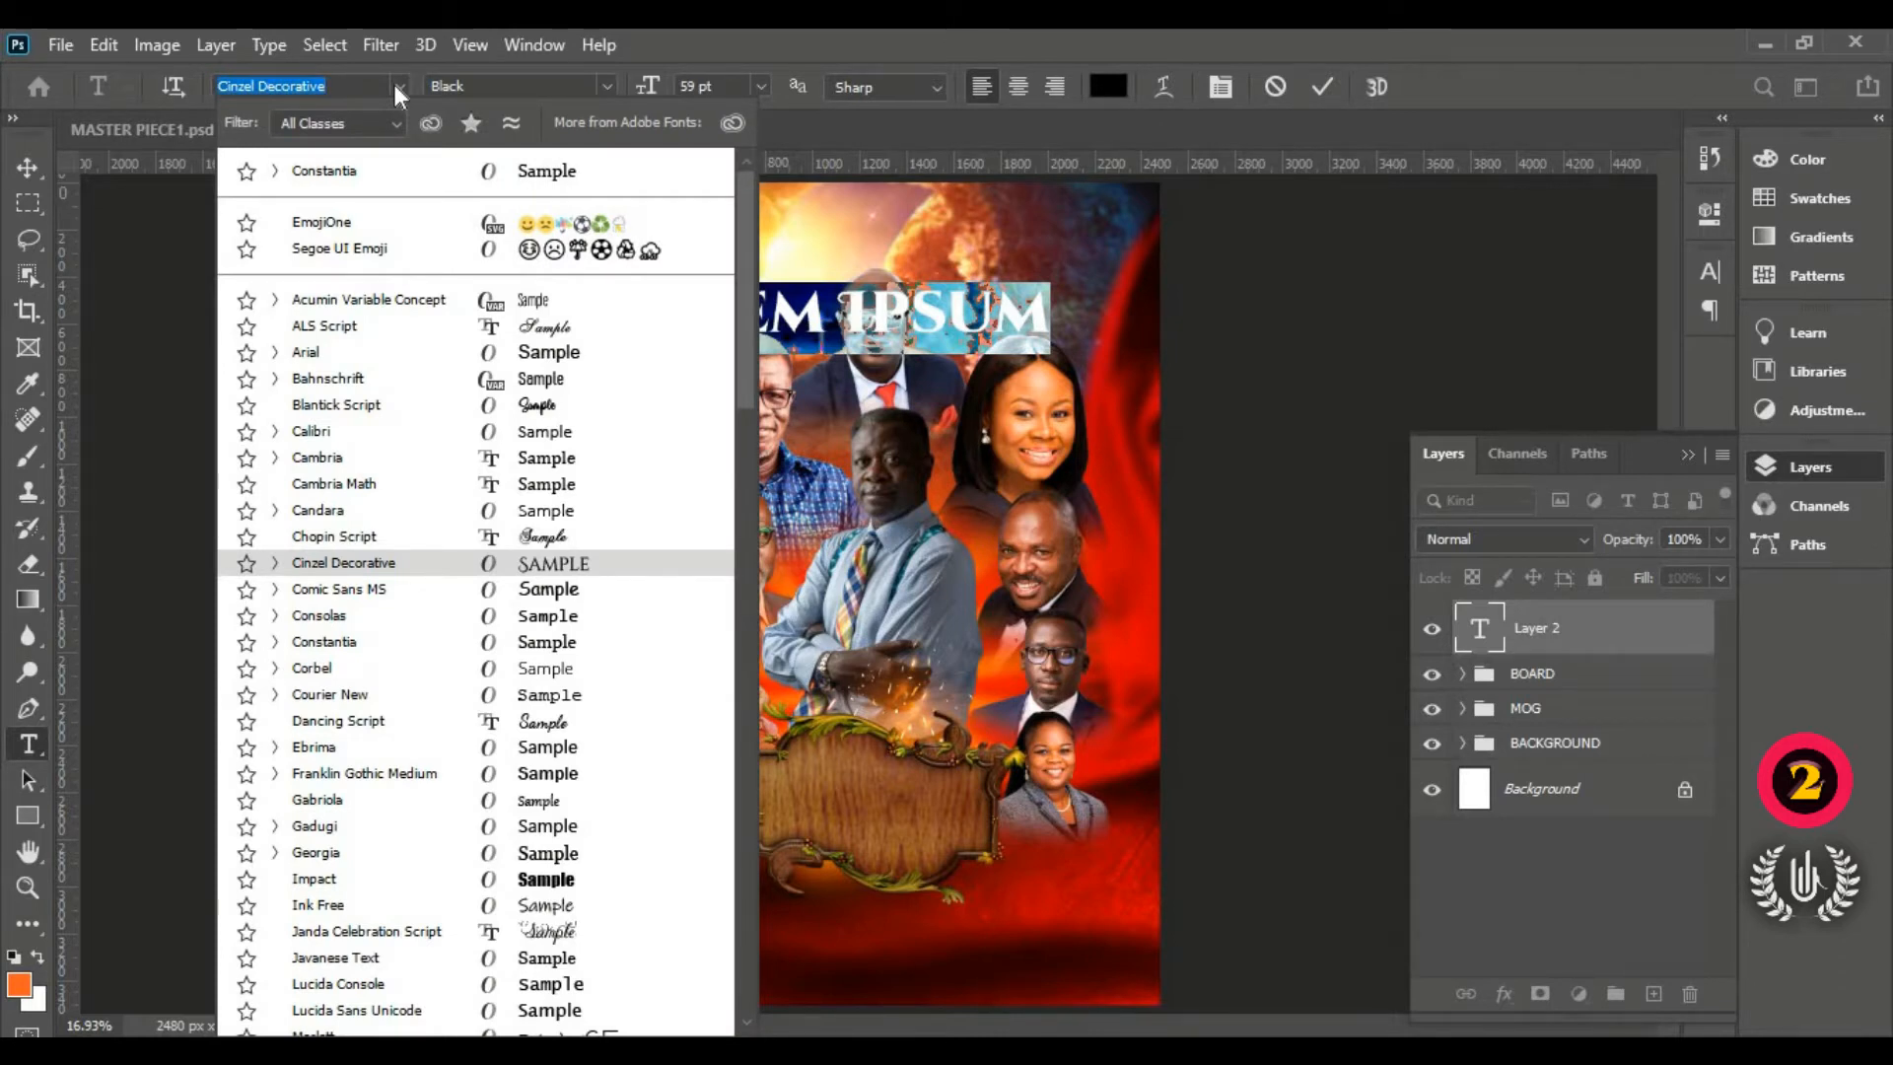
{"action": "left_click", "coordinate": [393, 85]}
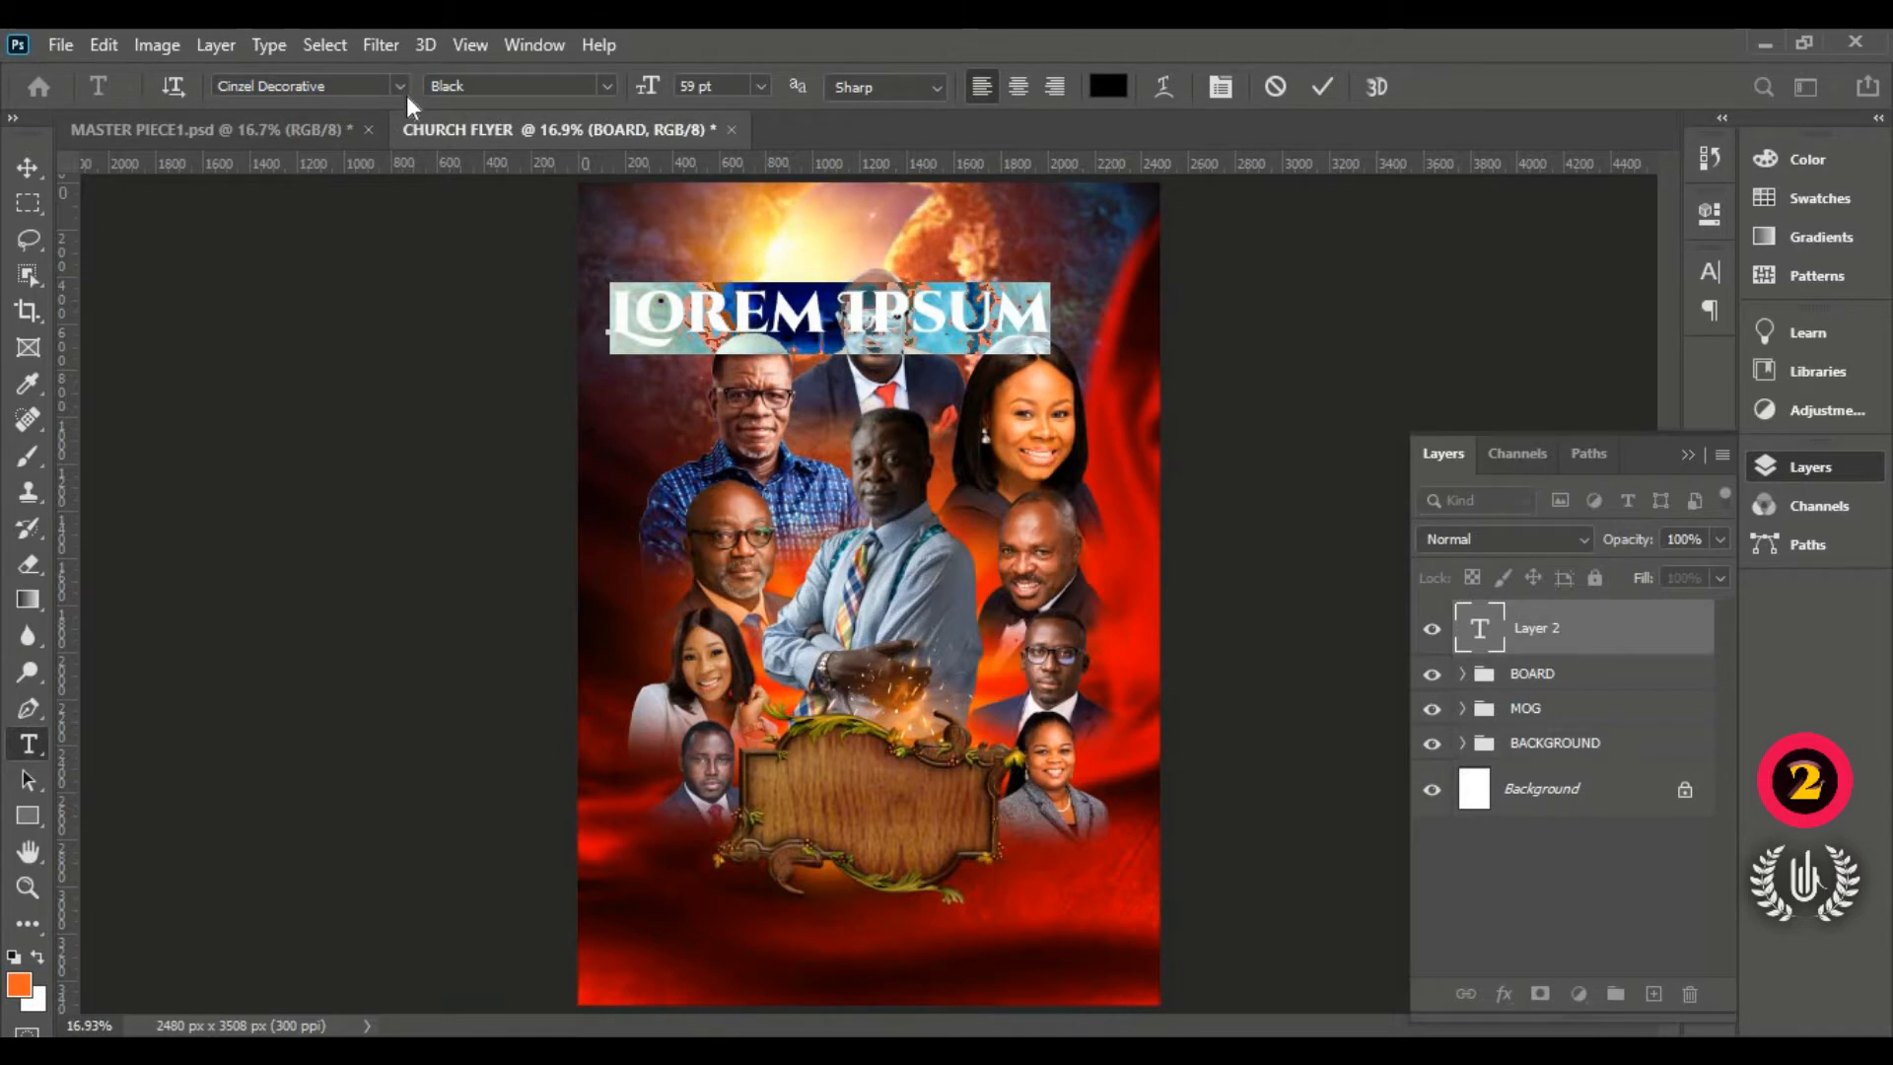
{"action": "left_click", "coordinate": [402, 84]}
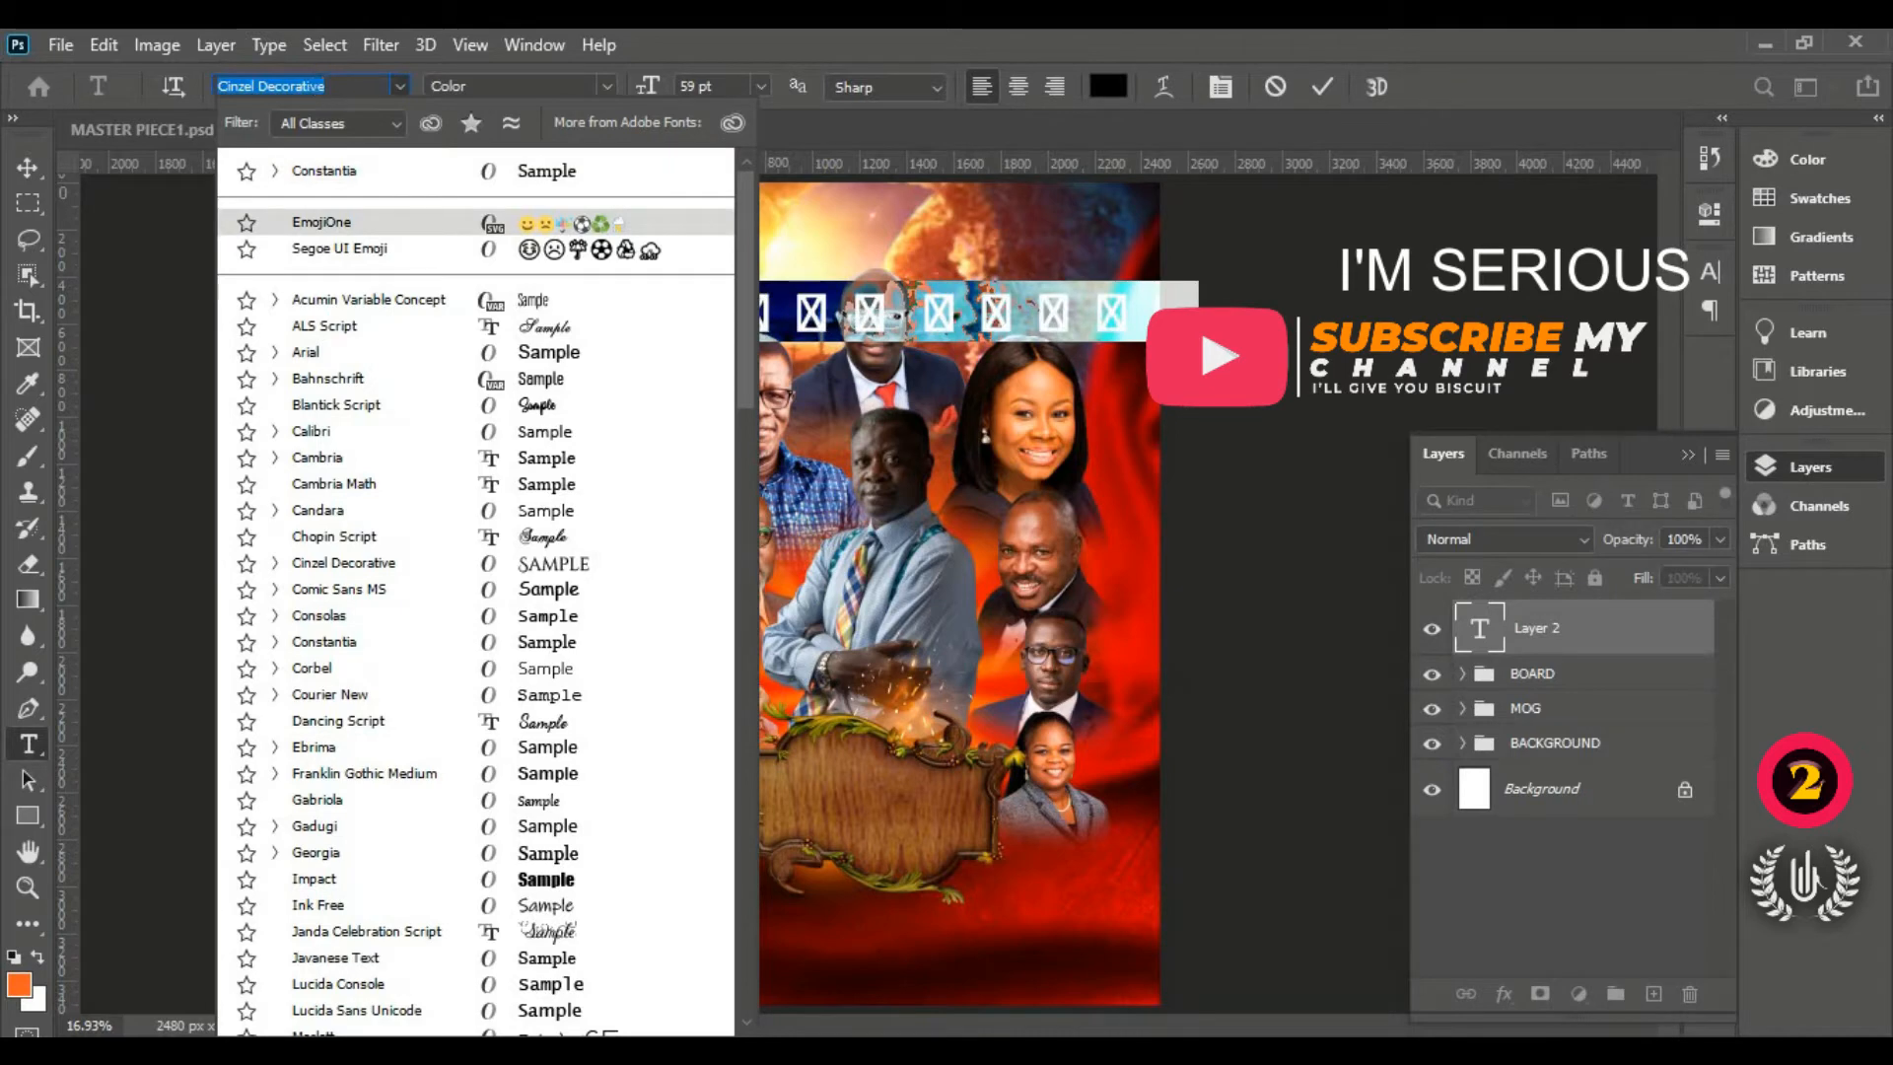
{"action": "type", "text": "Mo"}
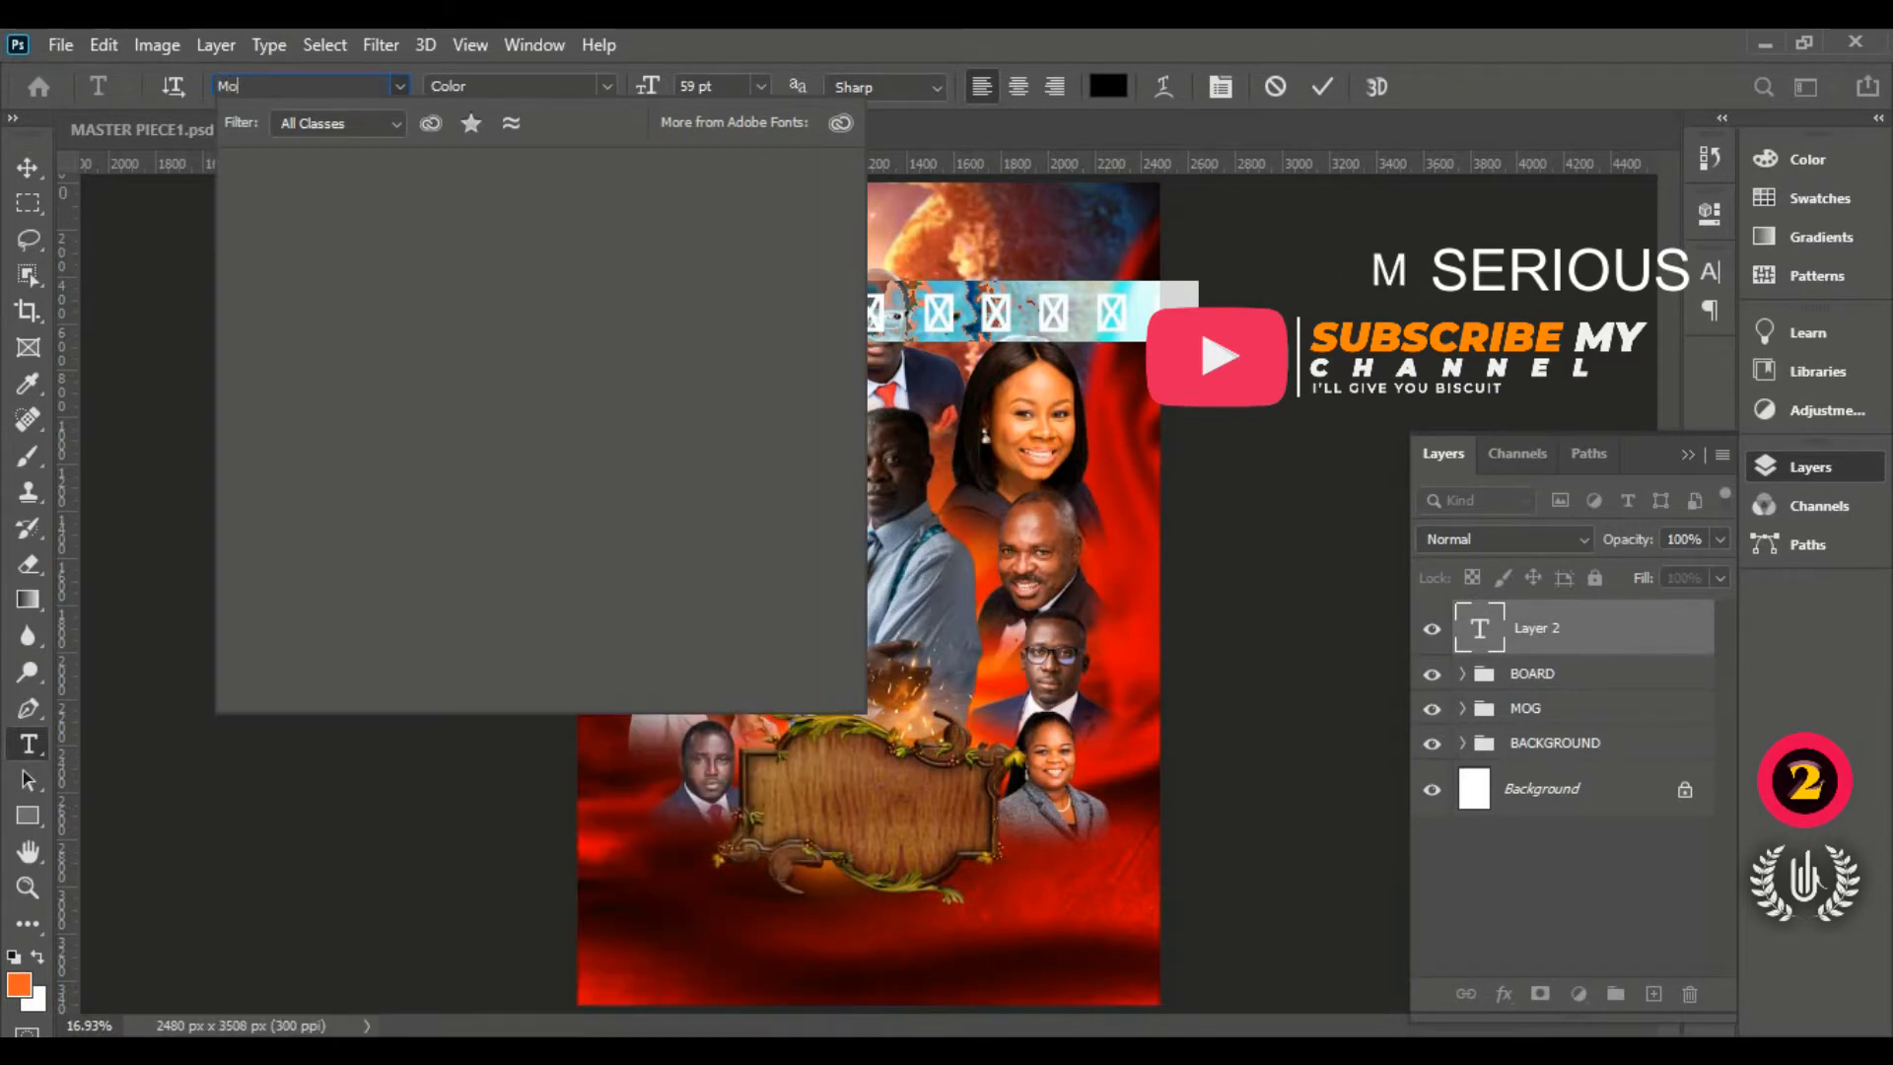
{"action": "type", "text": "nts"}
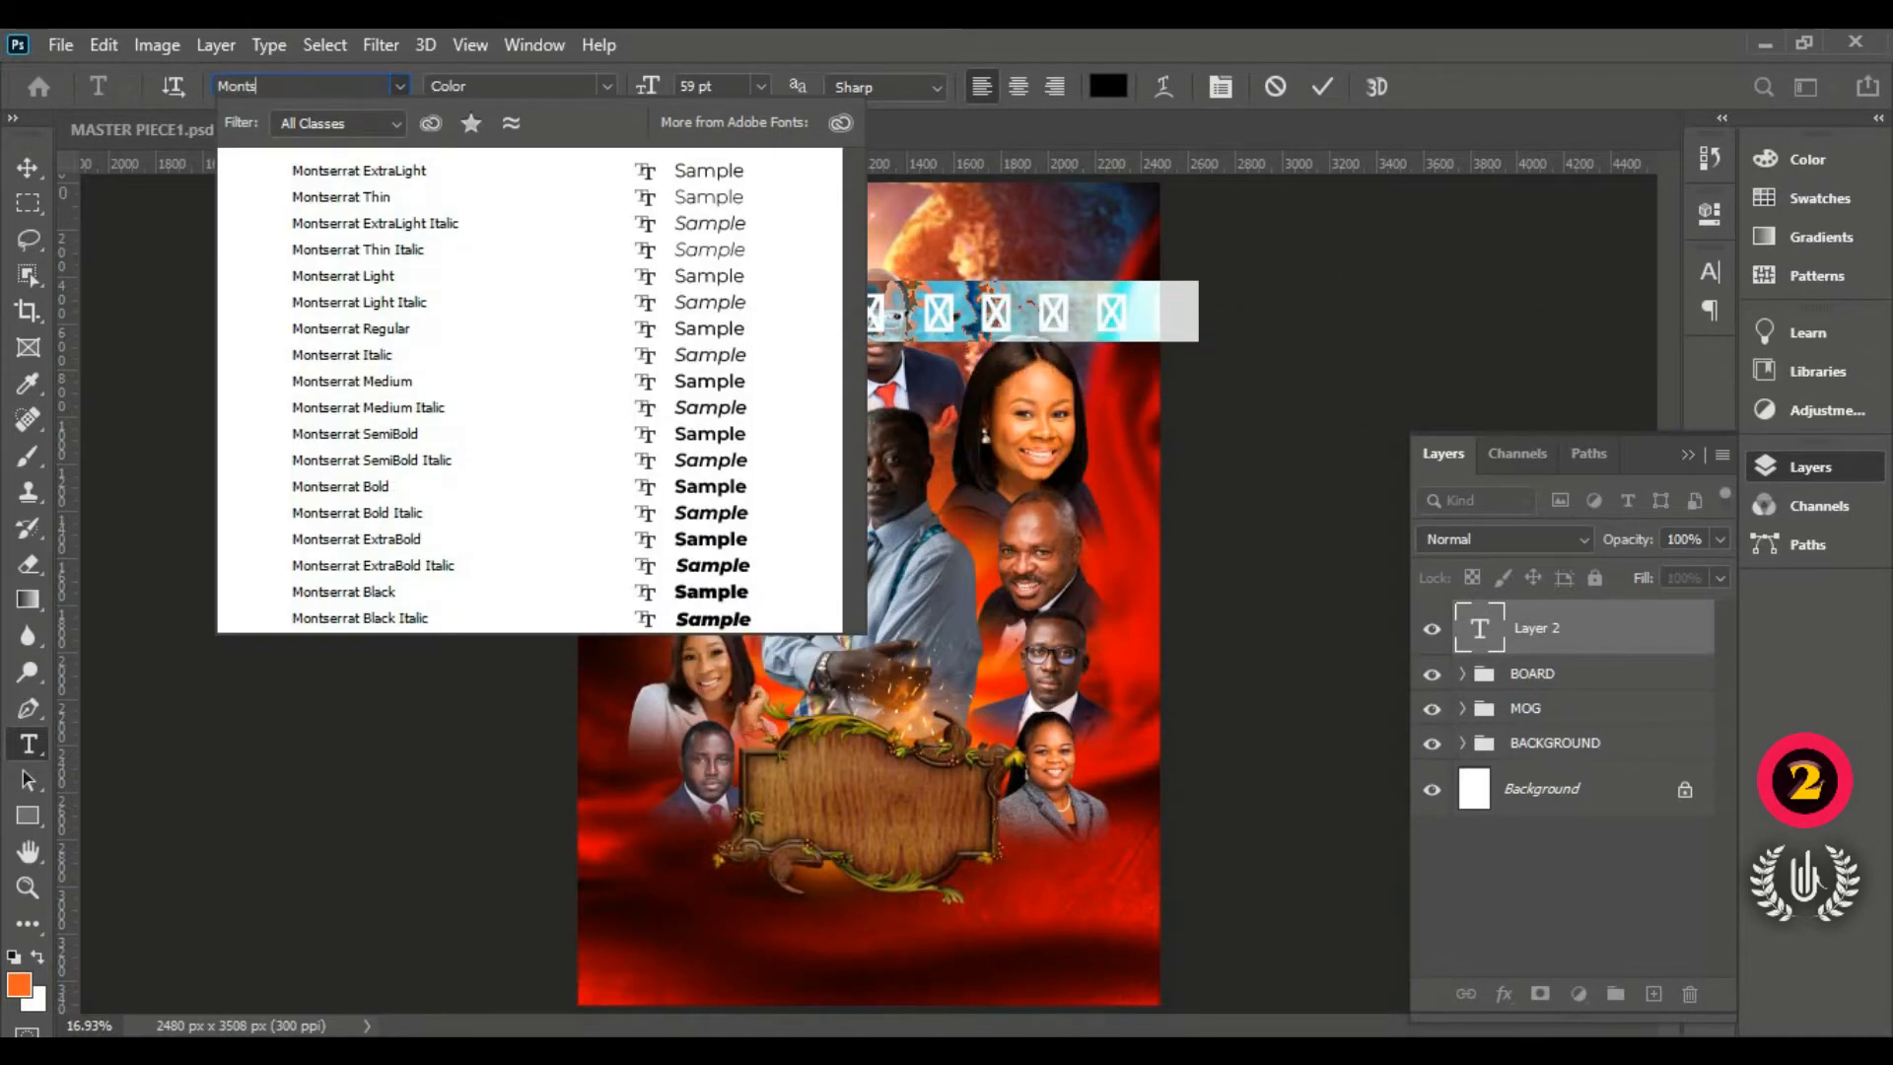
{"action": "left_click", "coordinate": [579, 443]}
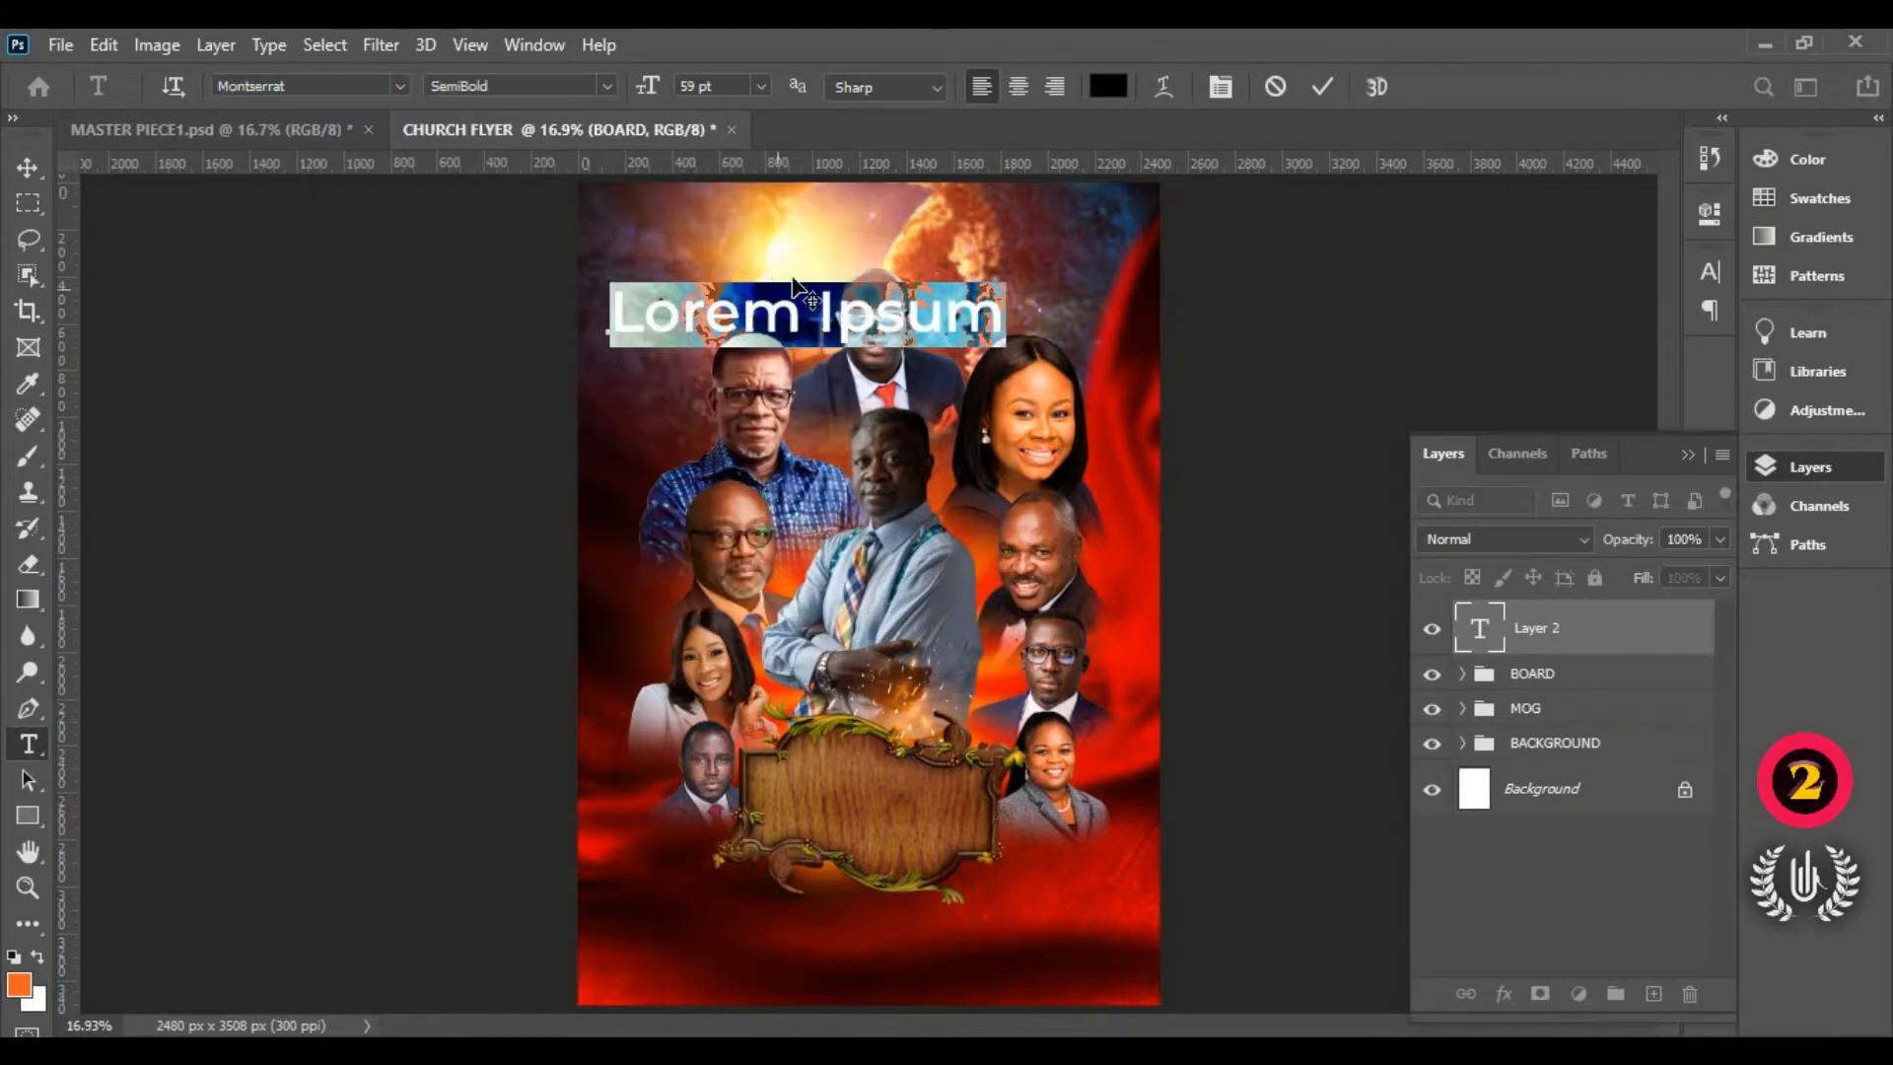
{"action": "scroll", "coordinate": [799, 281], "scroll_direction": "up", "scroll_amount": 2}
{"action": "scroll", "coordinate": [798, 279], "scroll_direction": "up", "scroll_amount": 1}
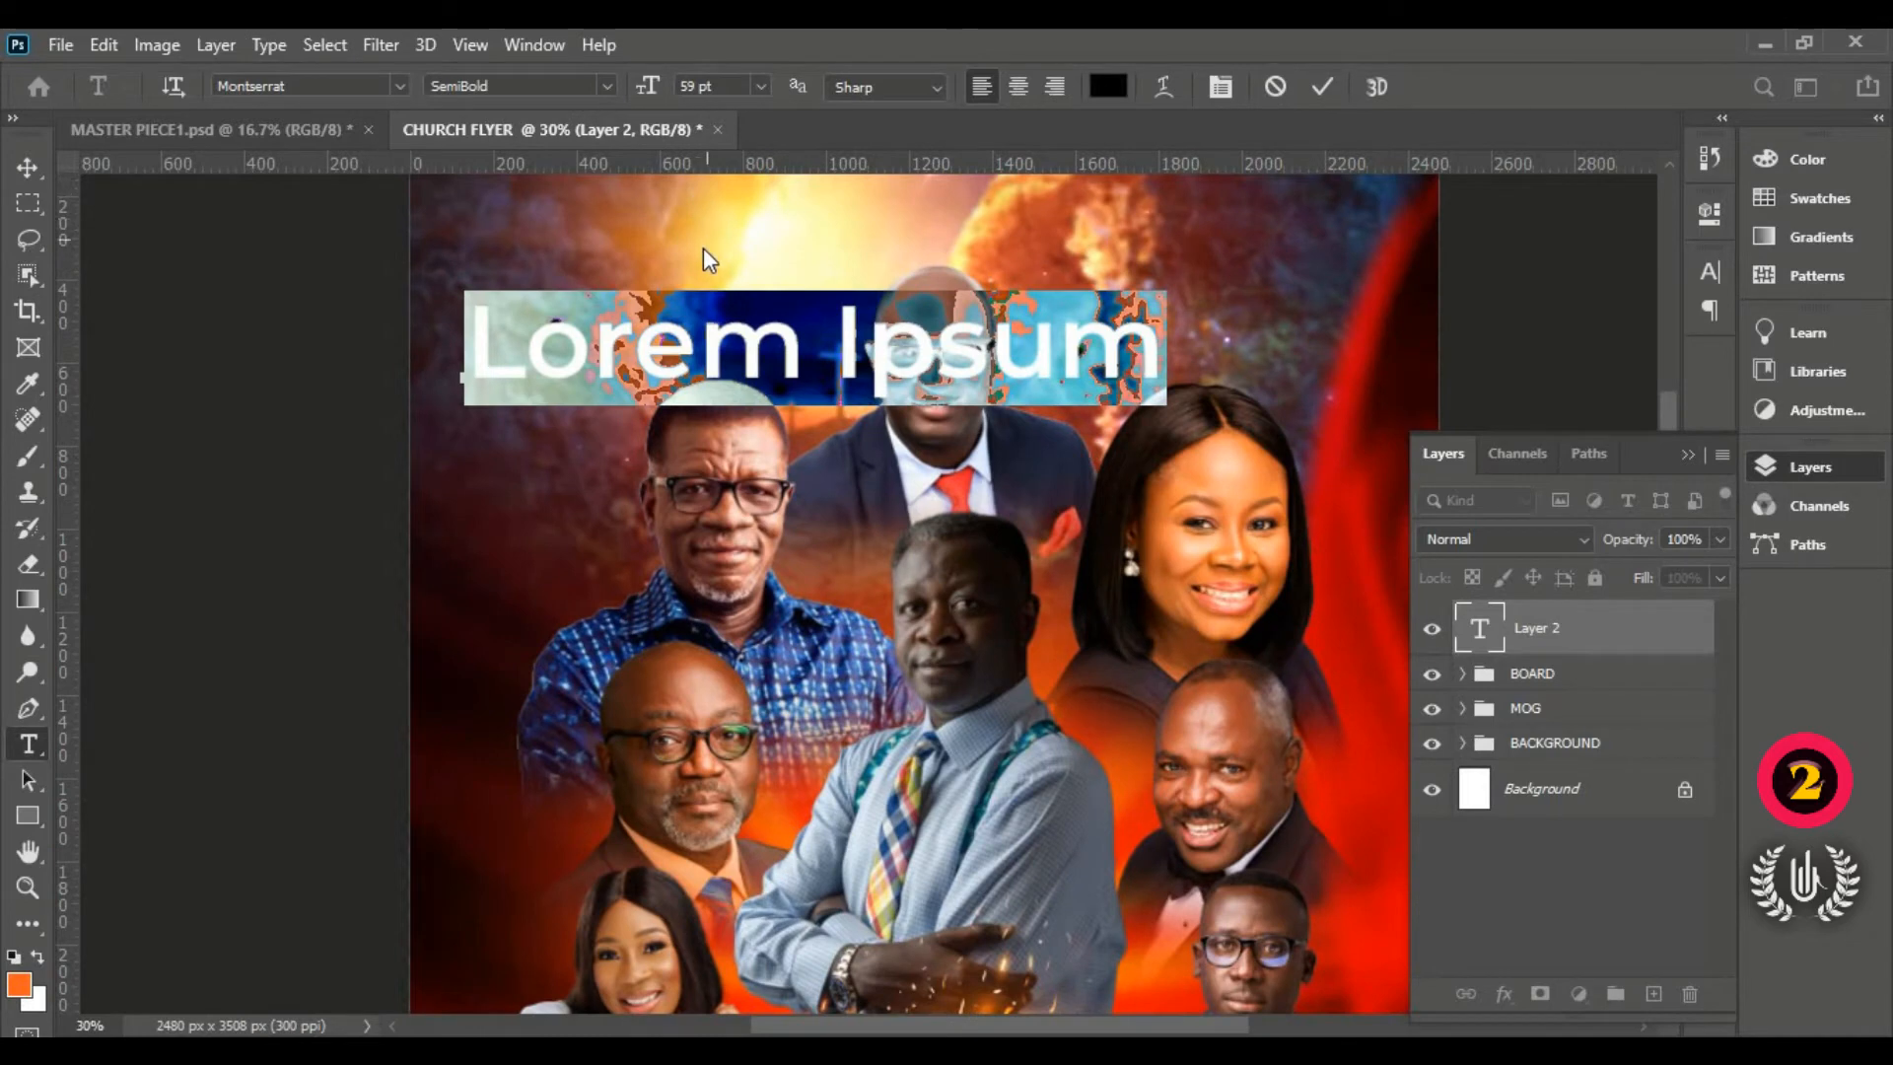
{"action": "left_click", "coordinate": [1107, 83]}
{"action": "left_click_drag", "start_coordinate": [1149, 169], "coordinate": [1069, 161]}
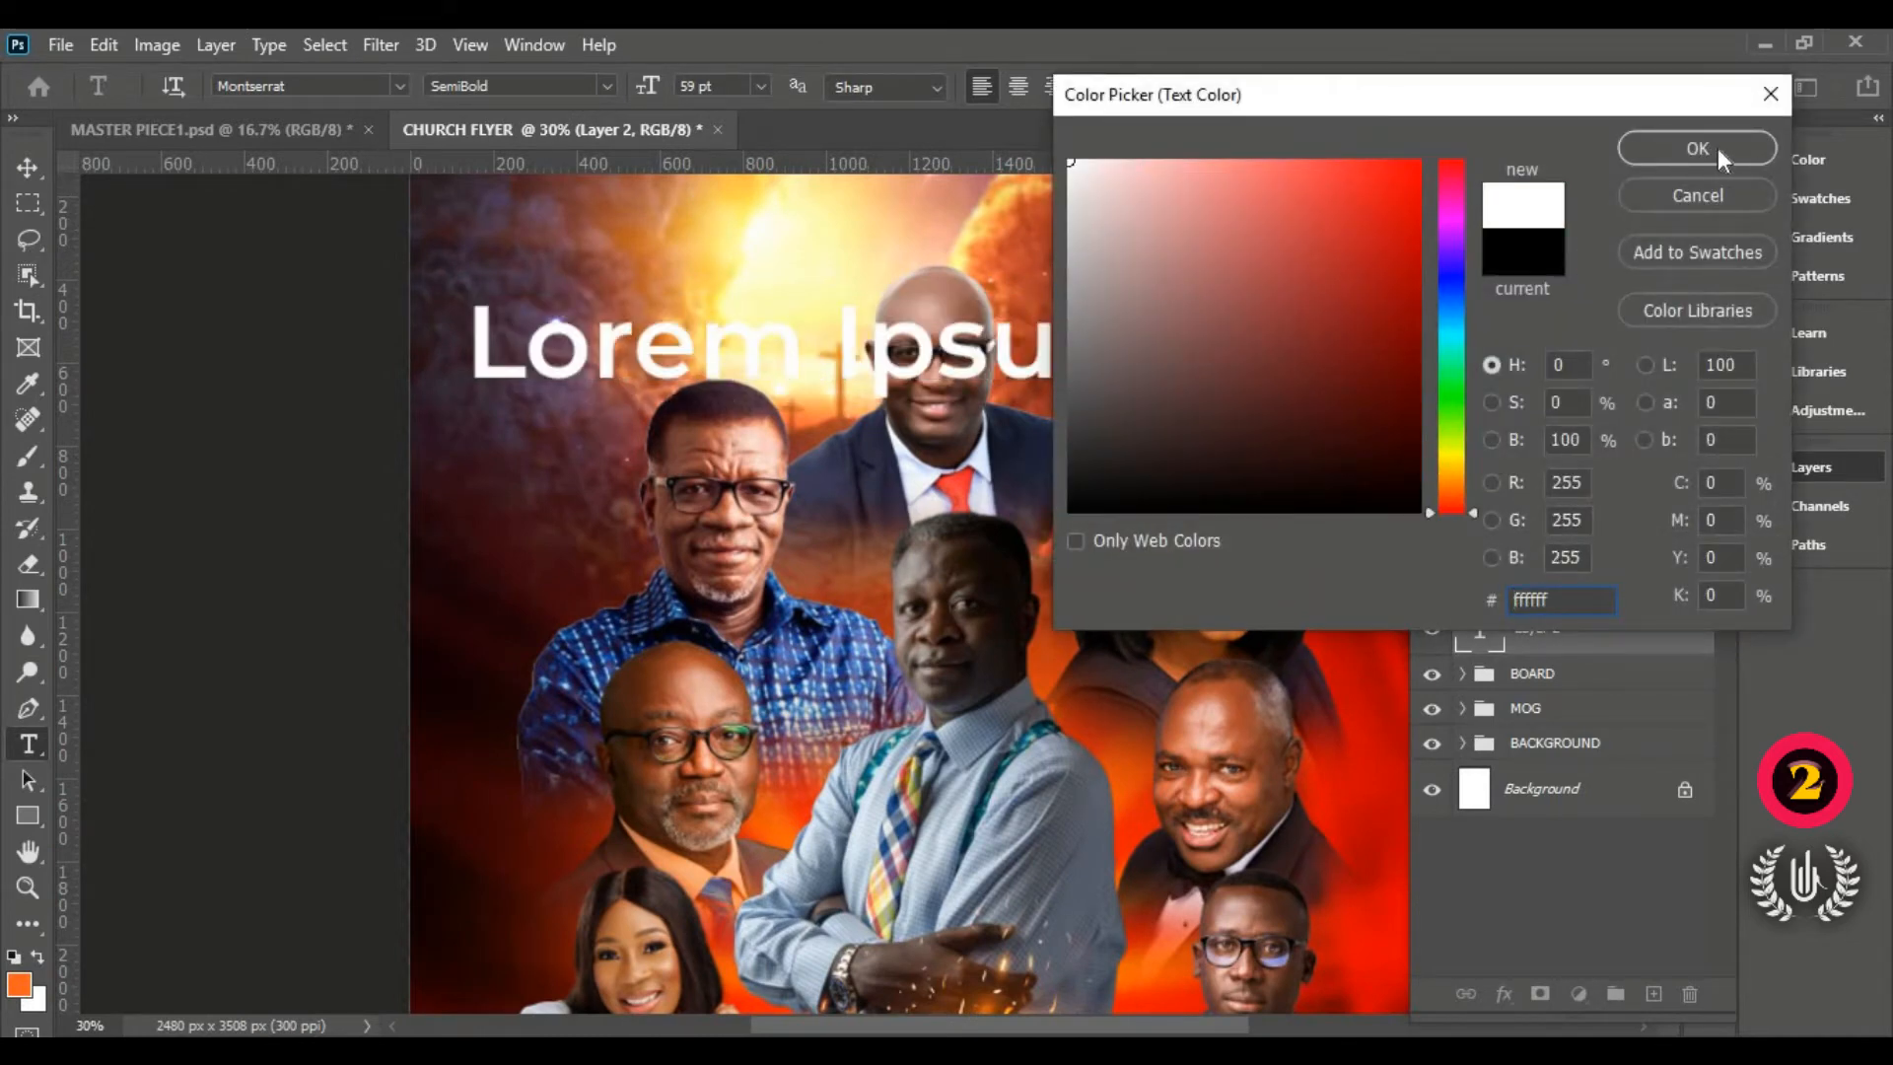
{"action": "left_click", "coordinate": [1697, 148]}
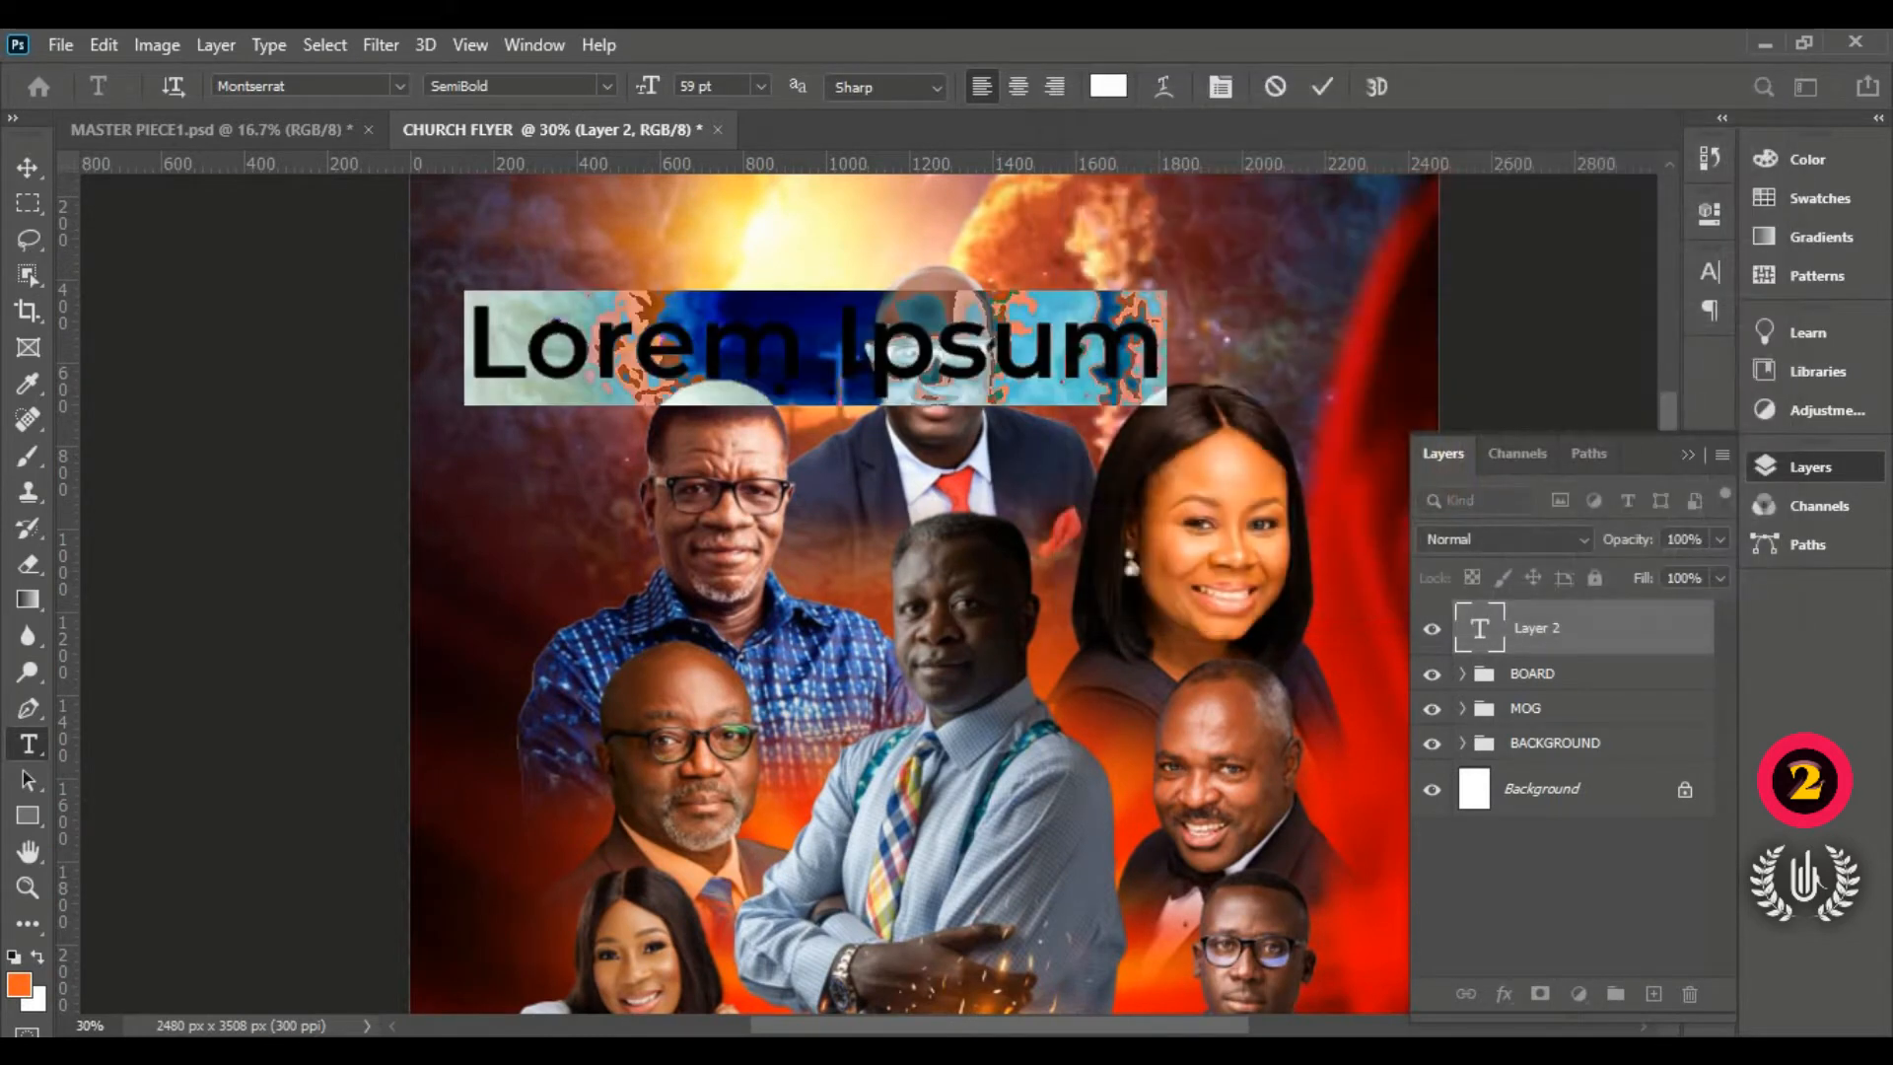
Step: Change the text weight to Montserrat Regular and briefly check the Character panel
{"action": "left_click", "coordinate": [607, 87]}
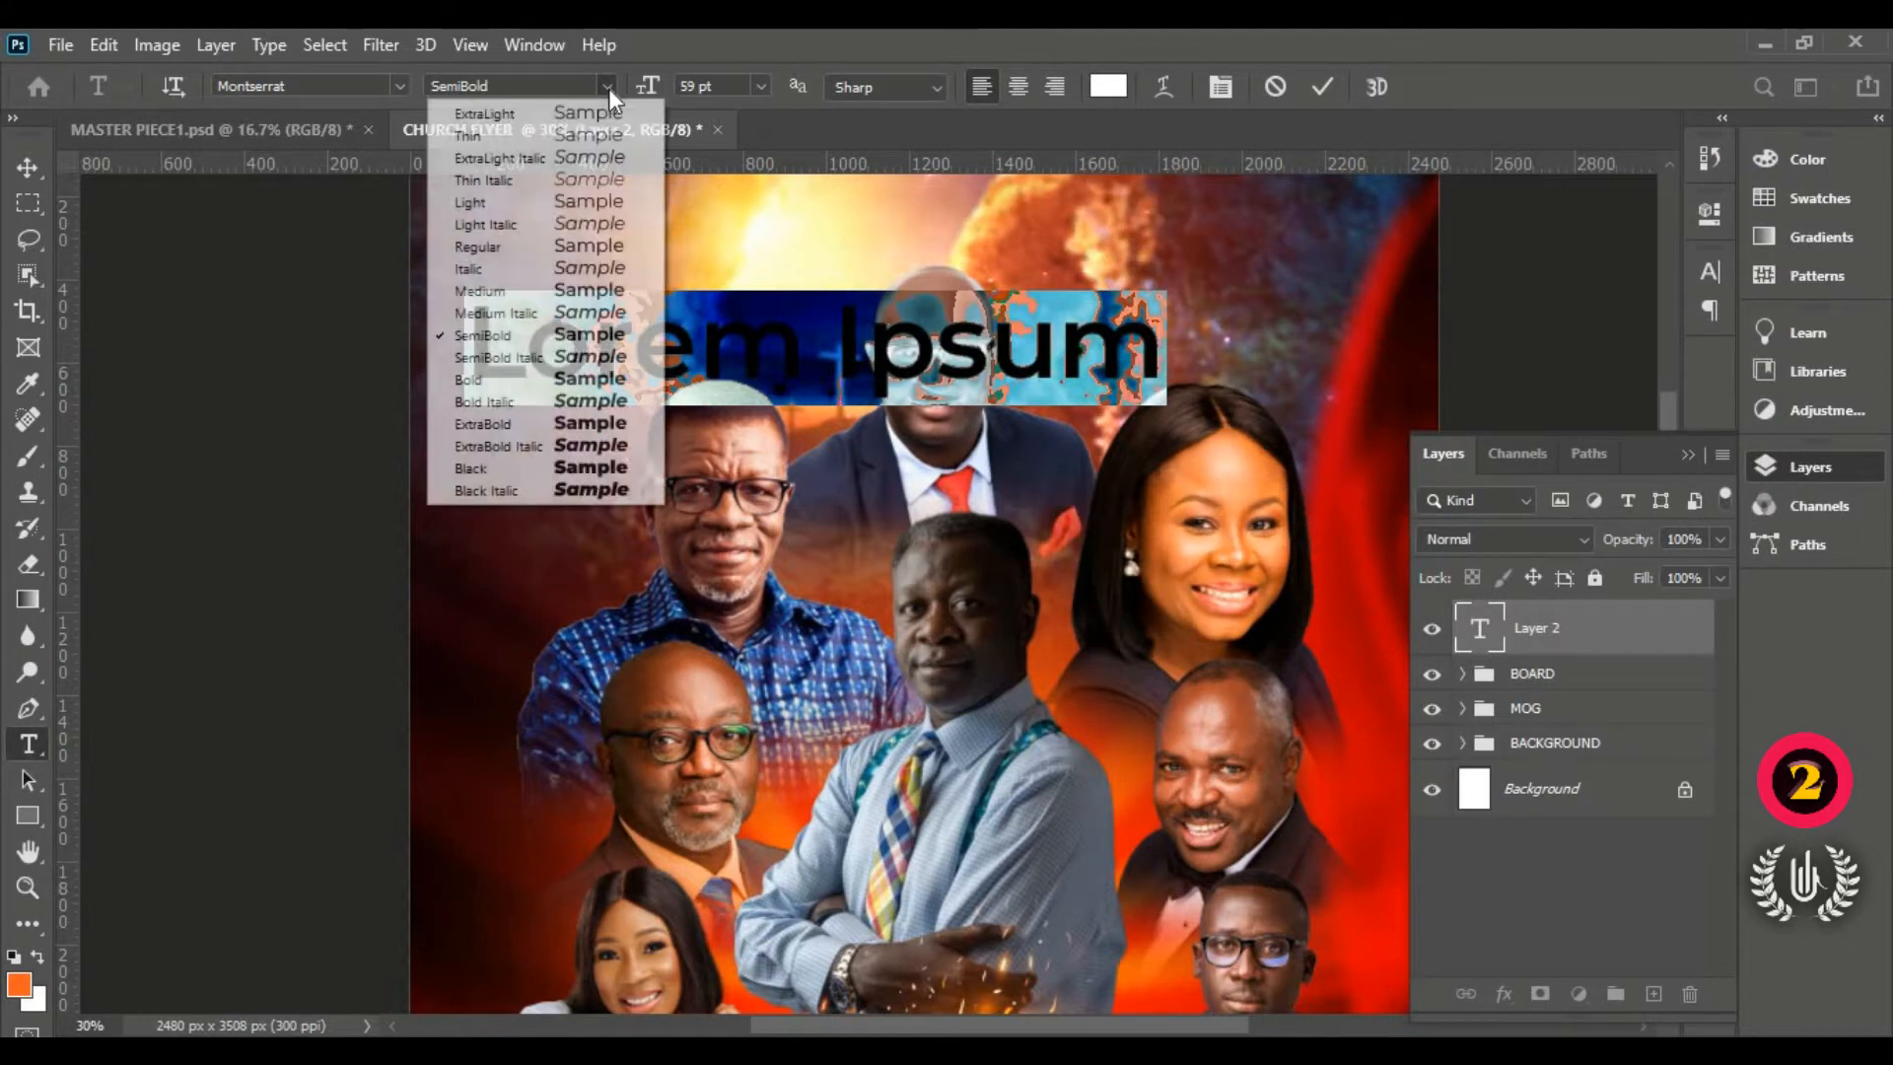
{"action": "left_click", "coordinate": [611, 296]}
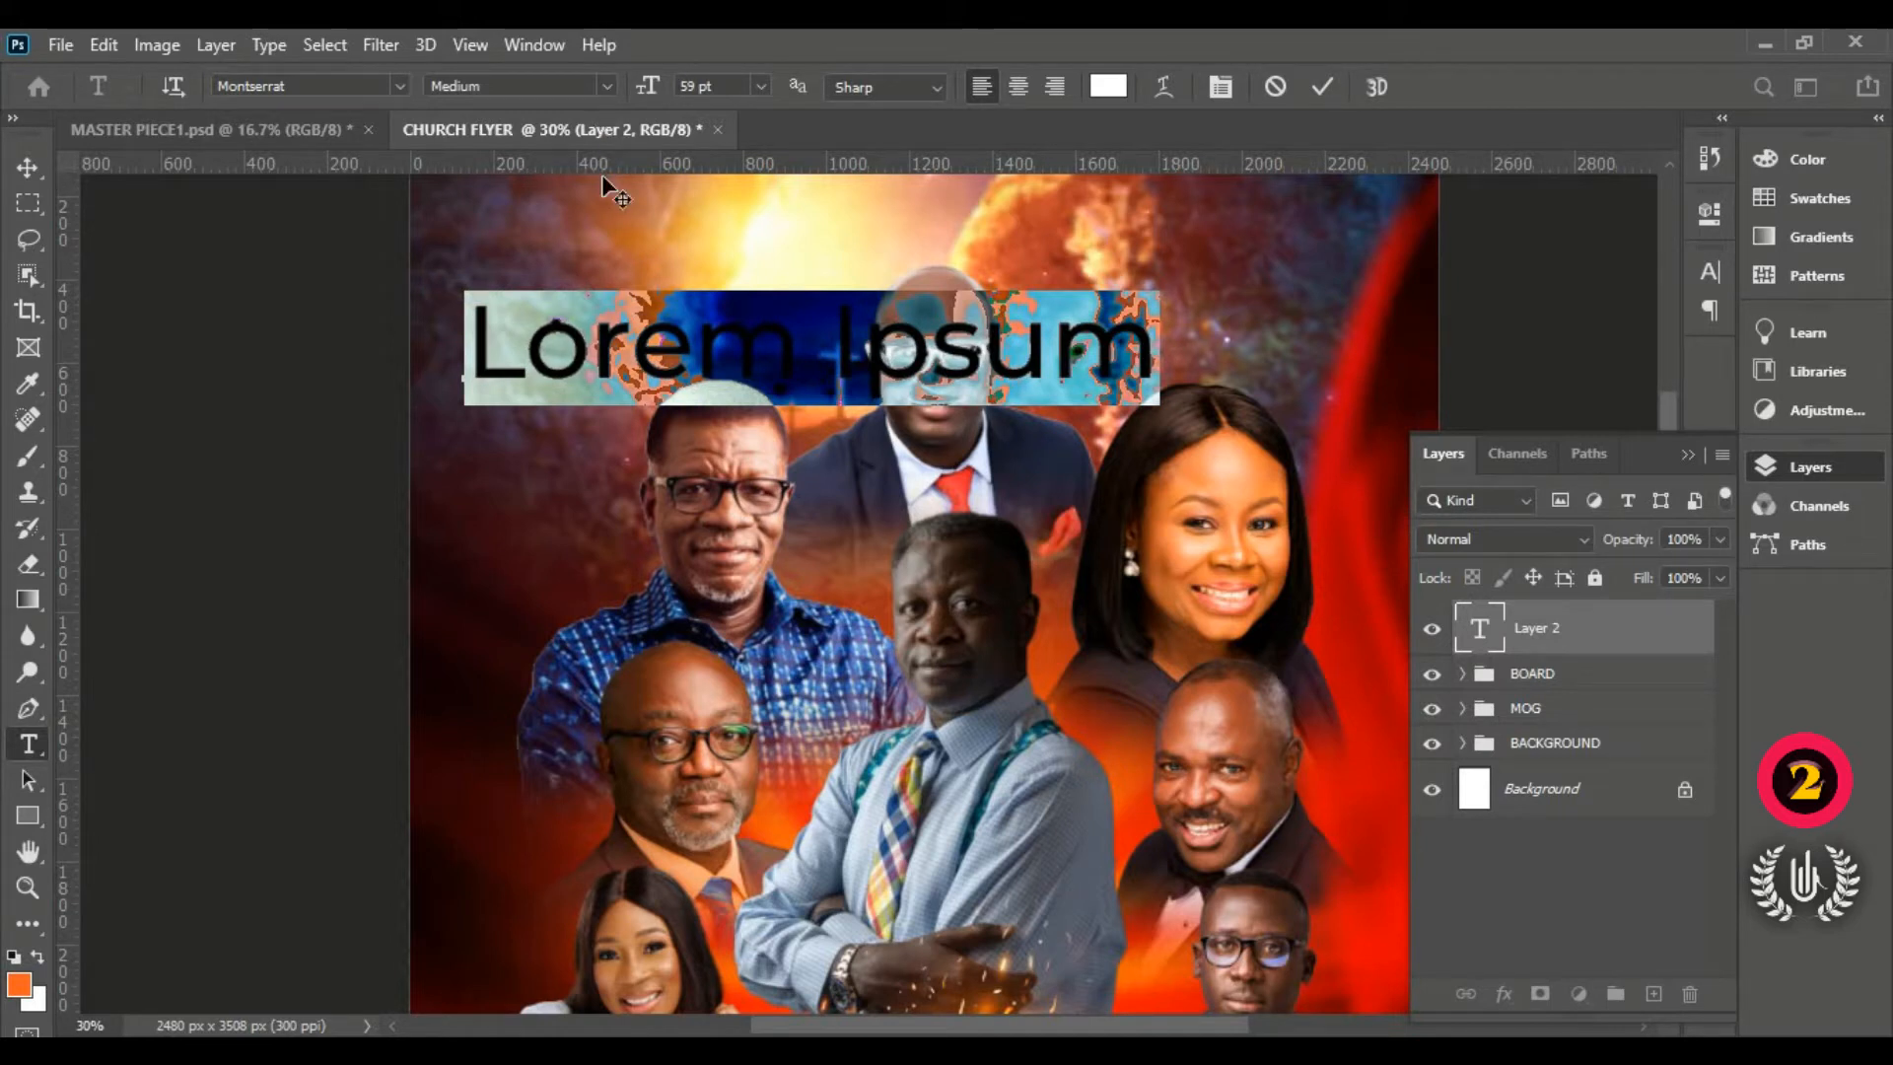
{"action": "left_click", "coordinate": [610, 92]}
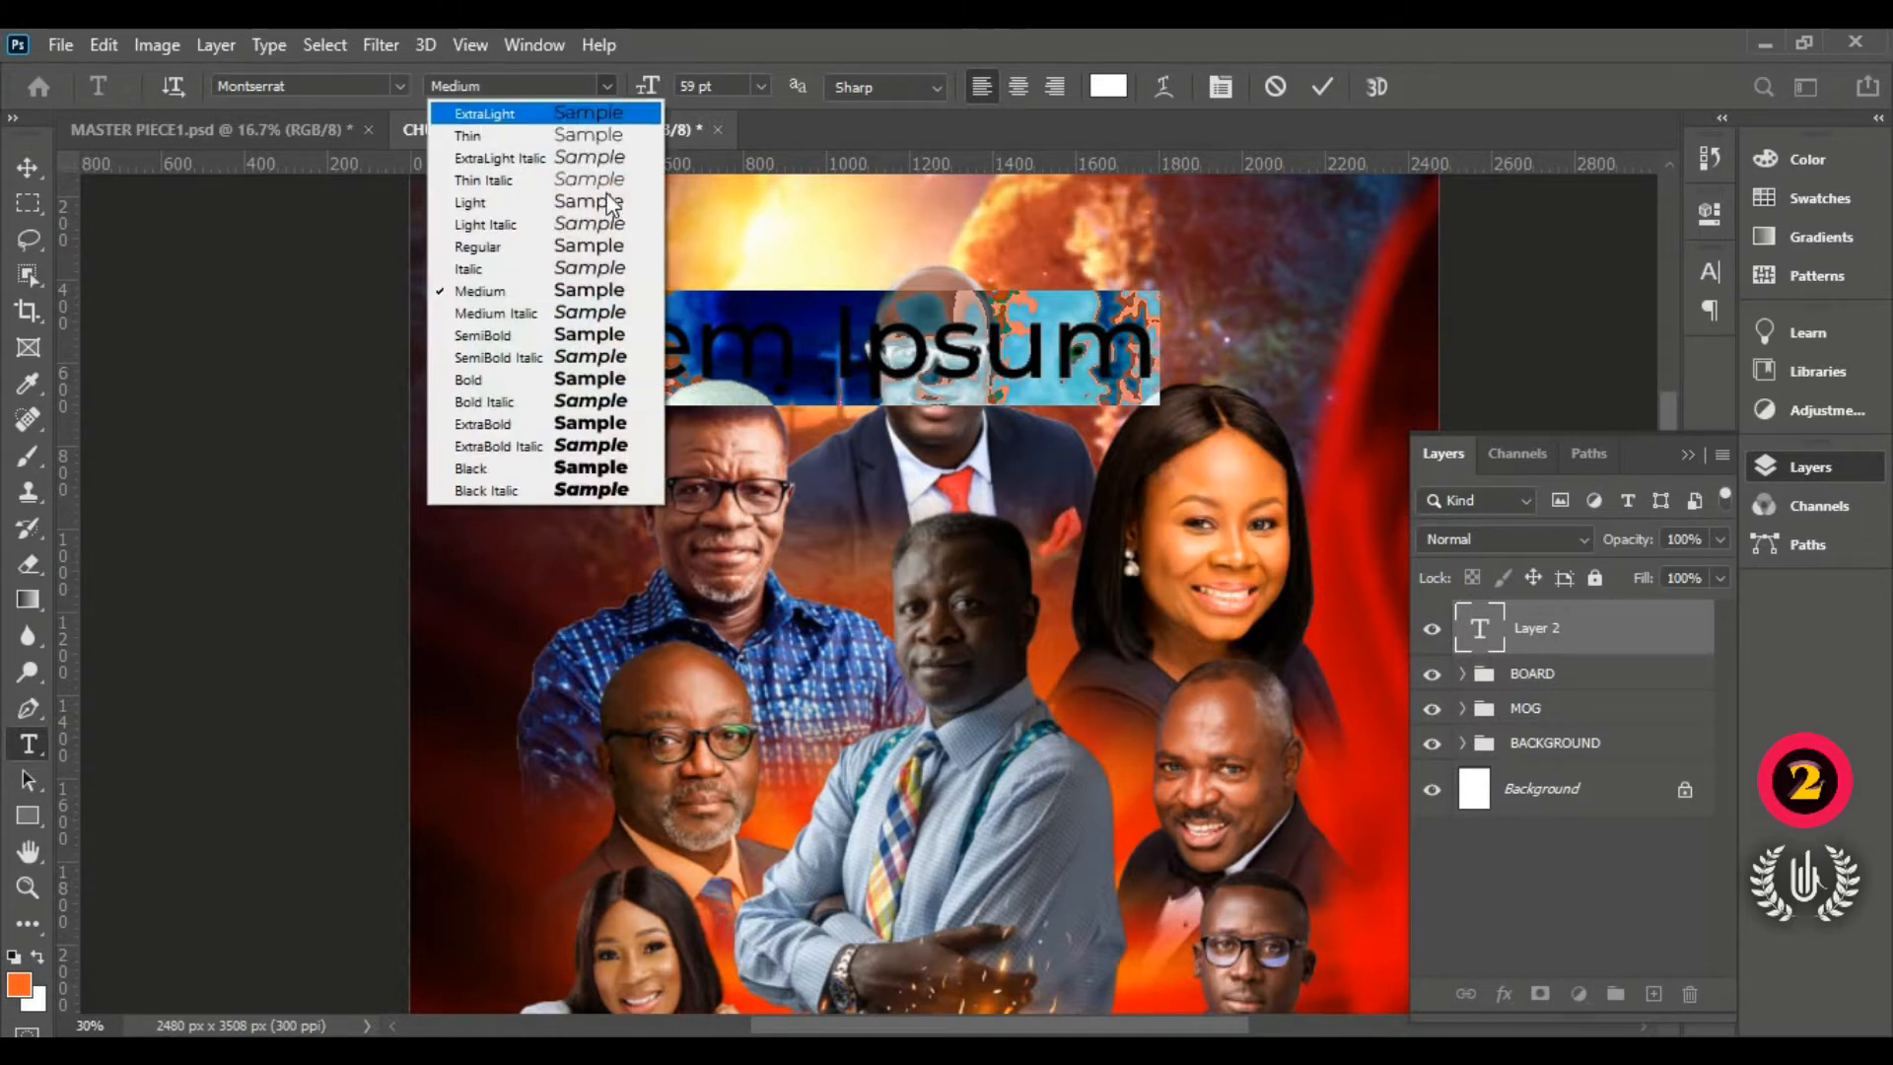
{"action": "left_click", "coordinate": [606, 243]}
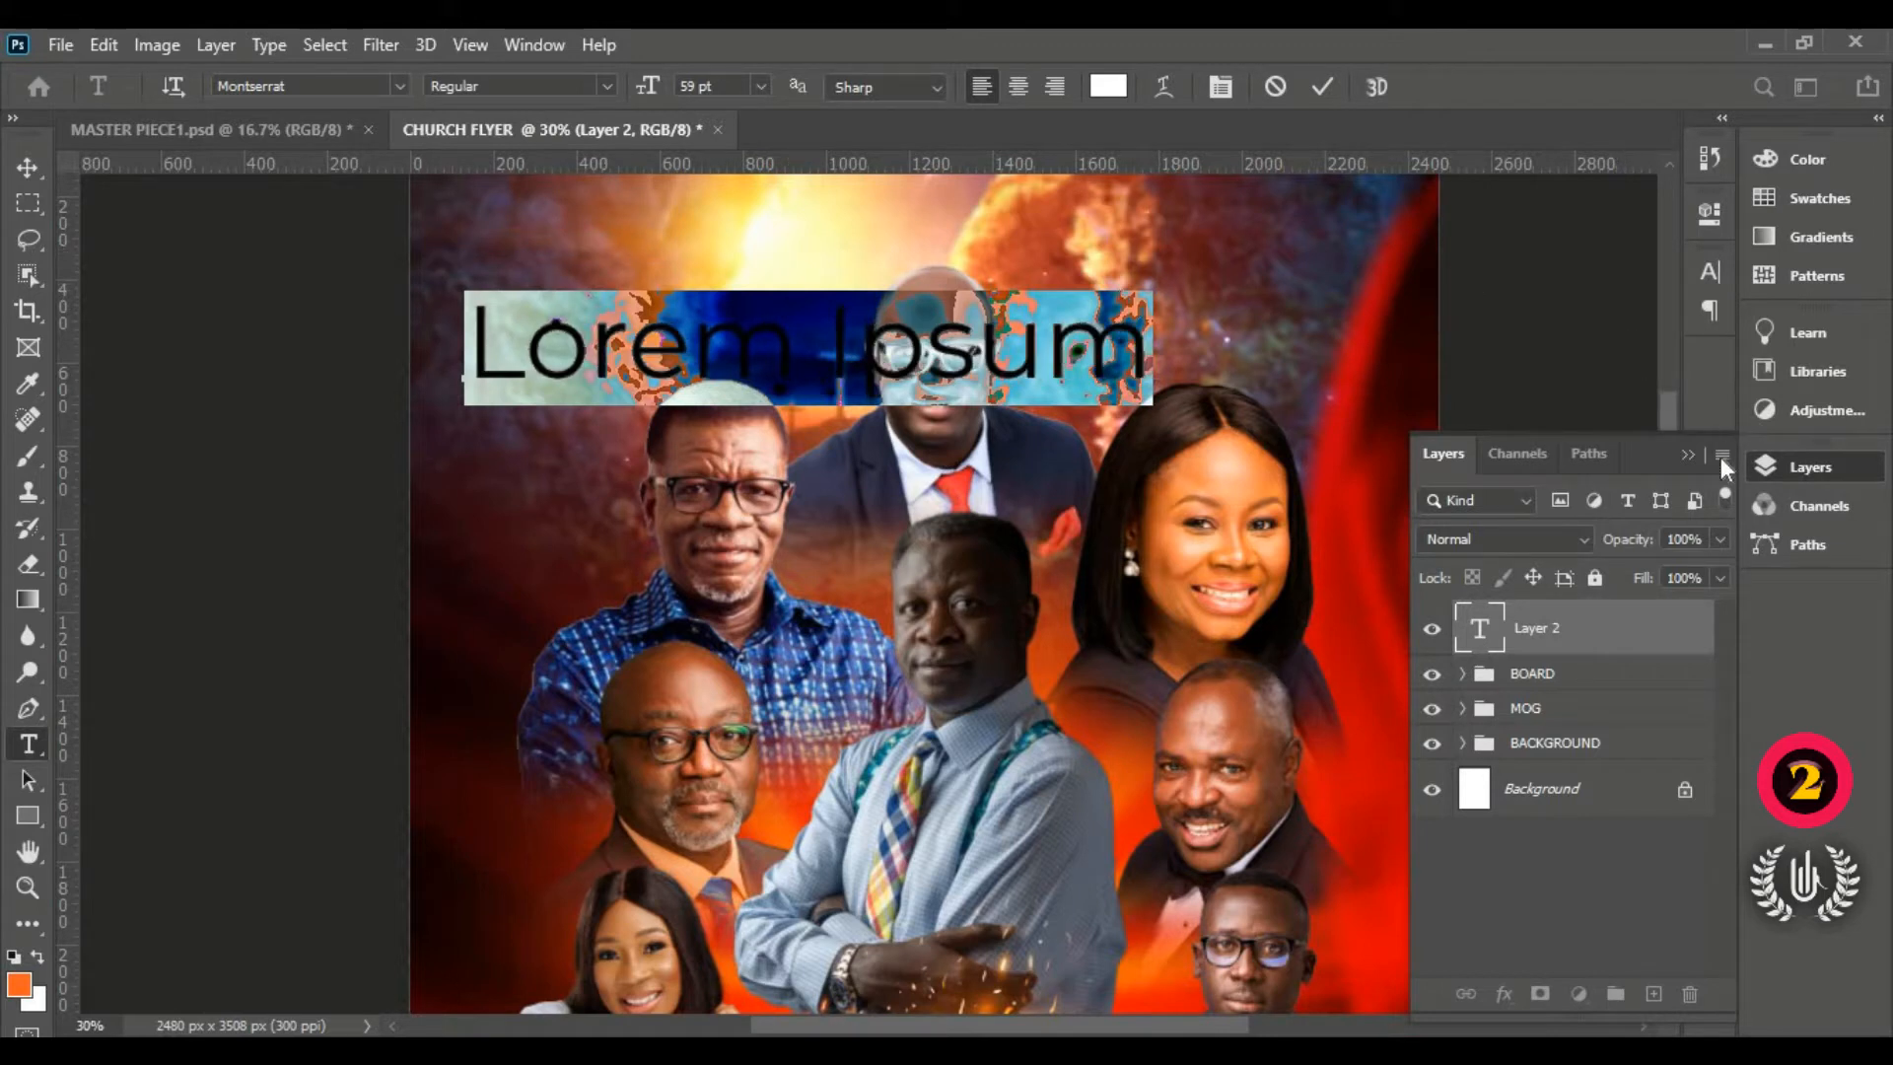
{"action": "left_click", "coordinate": [1692, 454]}
{"action": "left_click", "coordinate": [1697, 279]}
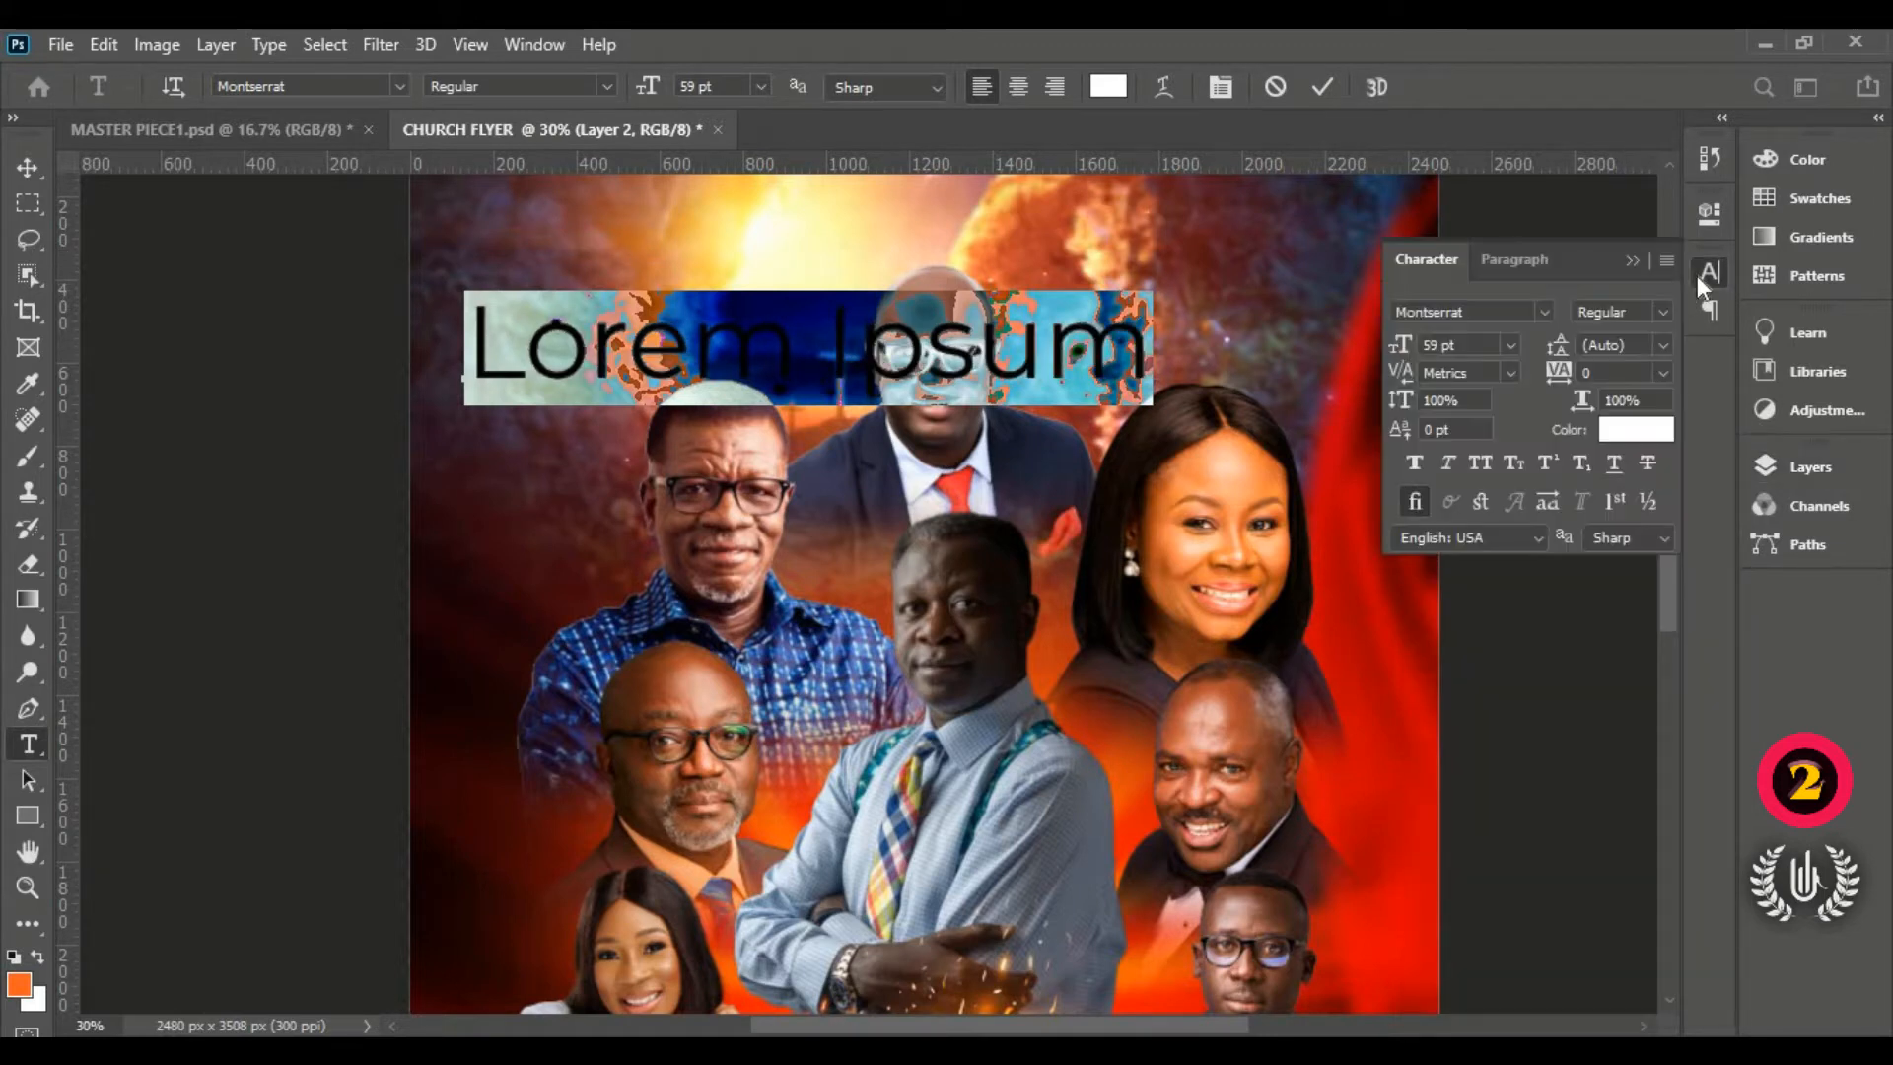
{"action": "left_click", "coordinate": [1692, 275]}
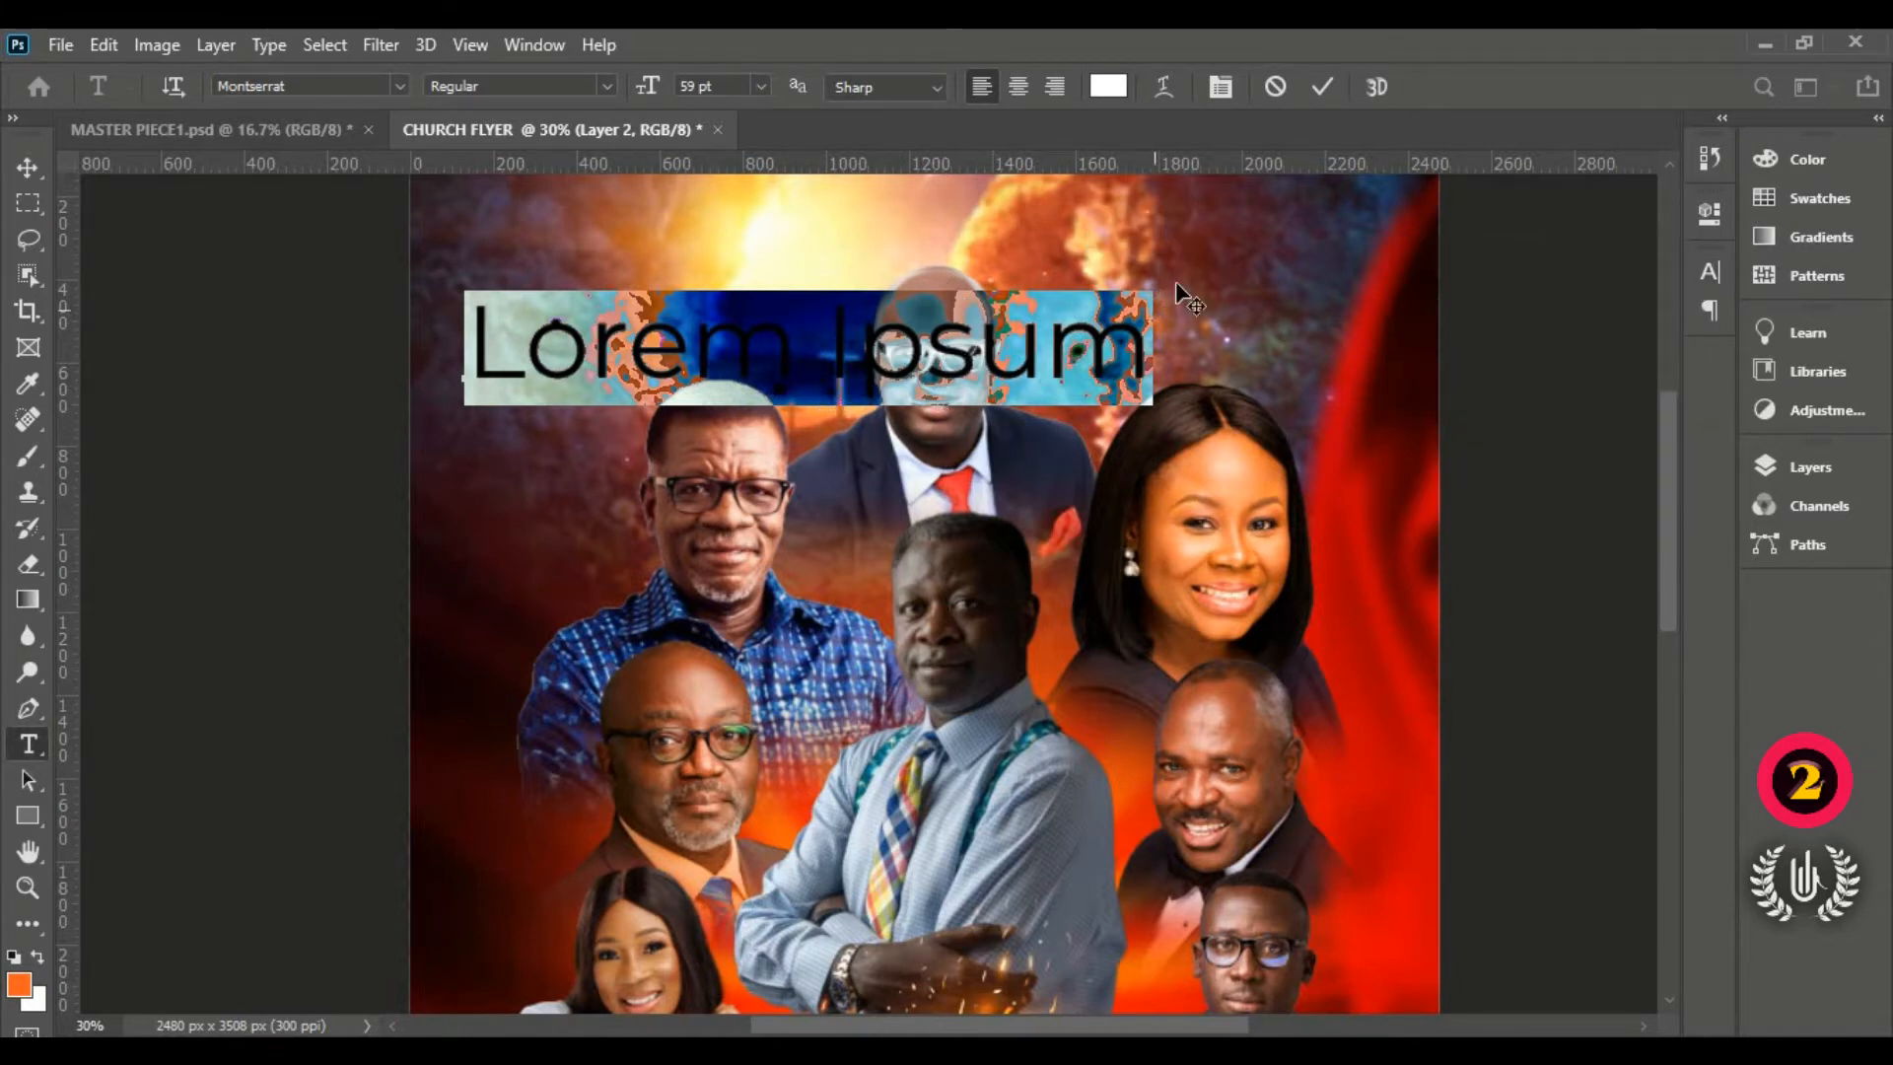
Step: Type the host's name over three lines and shrink it to 20 pt
{"action": "type", "text": "P"}
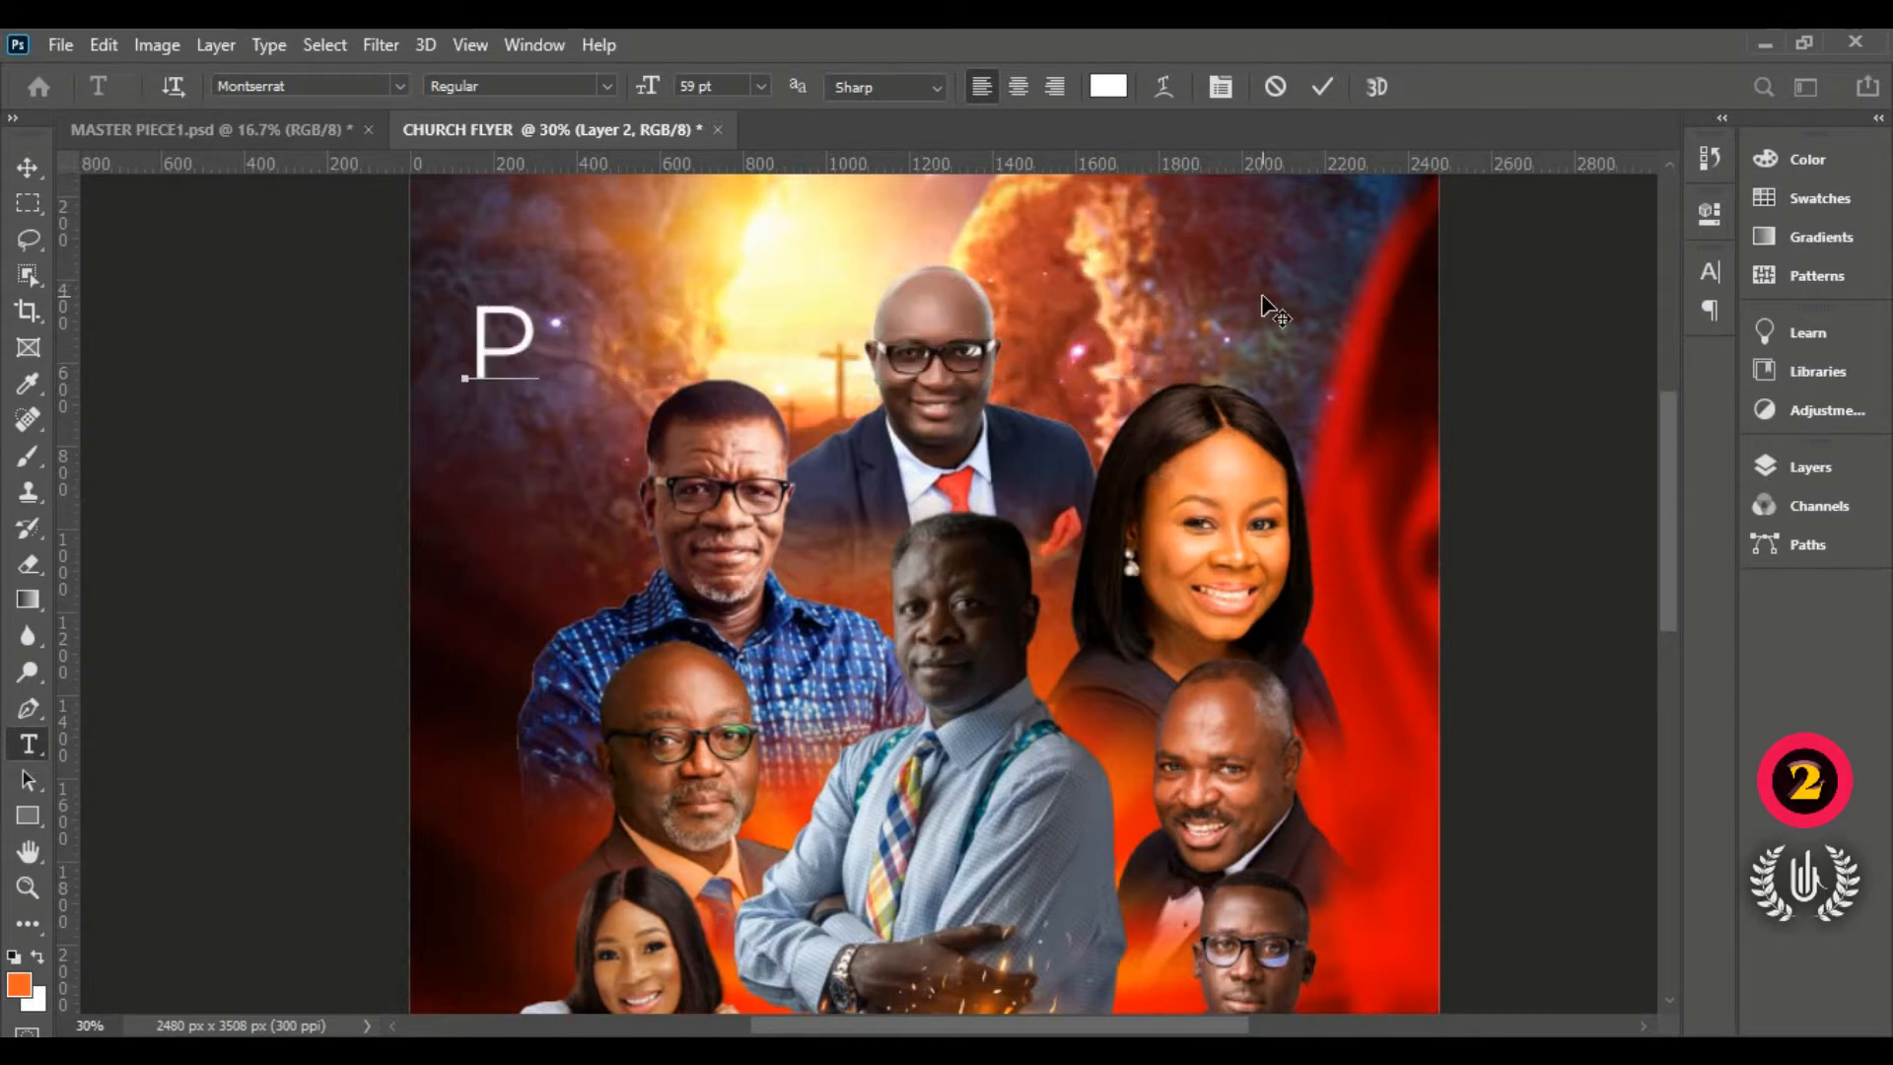
{"action": "type", "text": "A"}
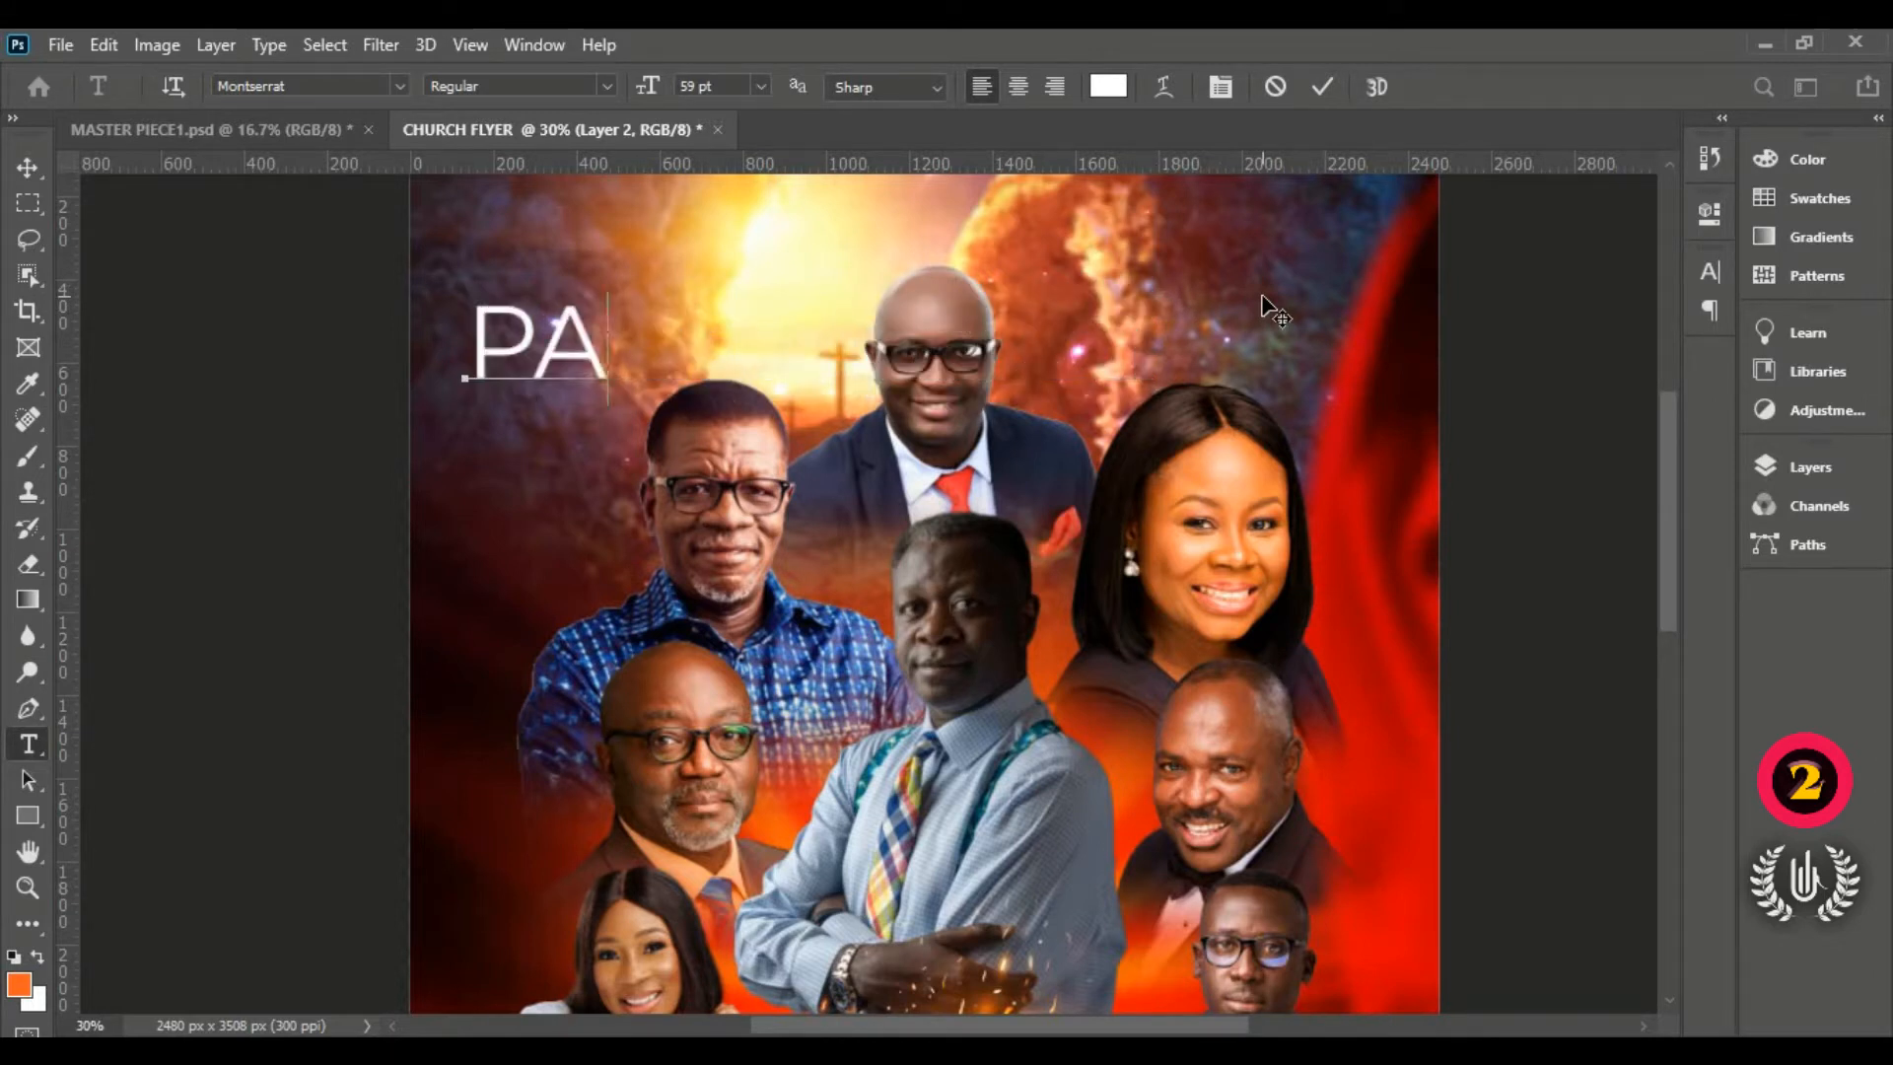
{"action": "type", "text": "S."}
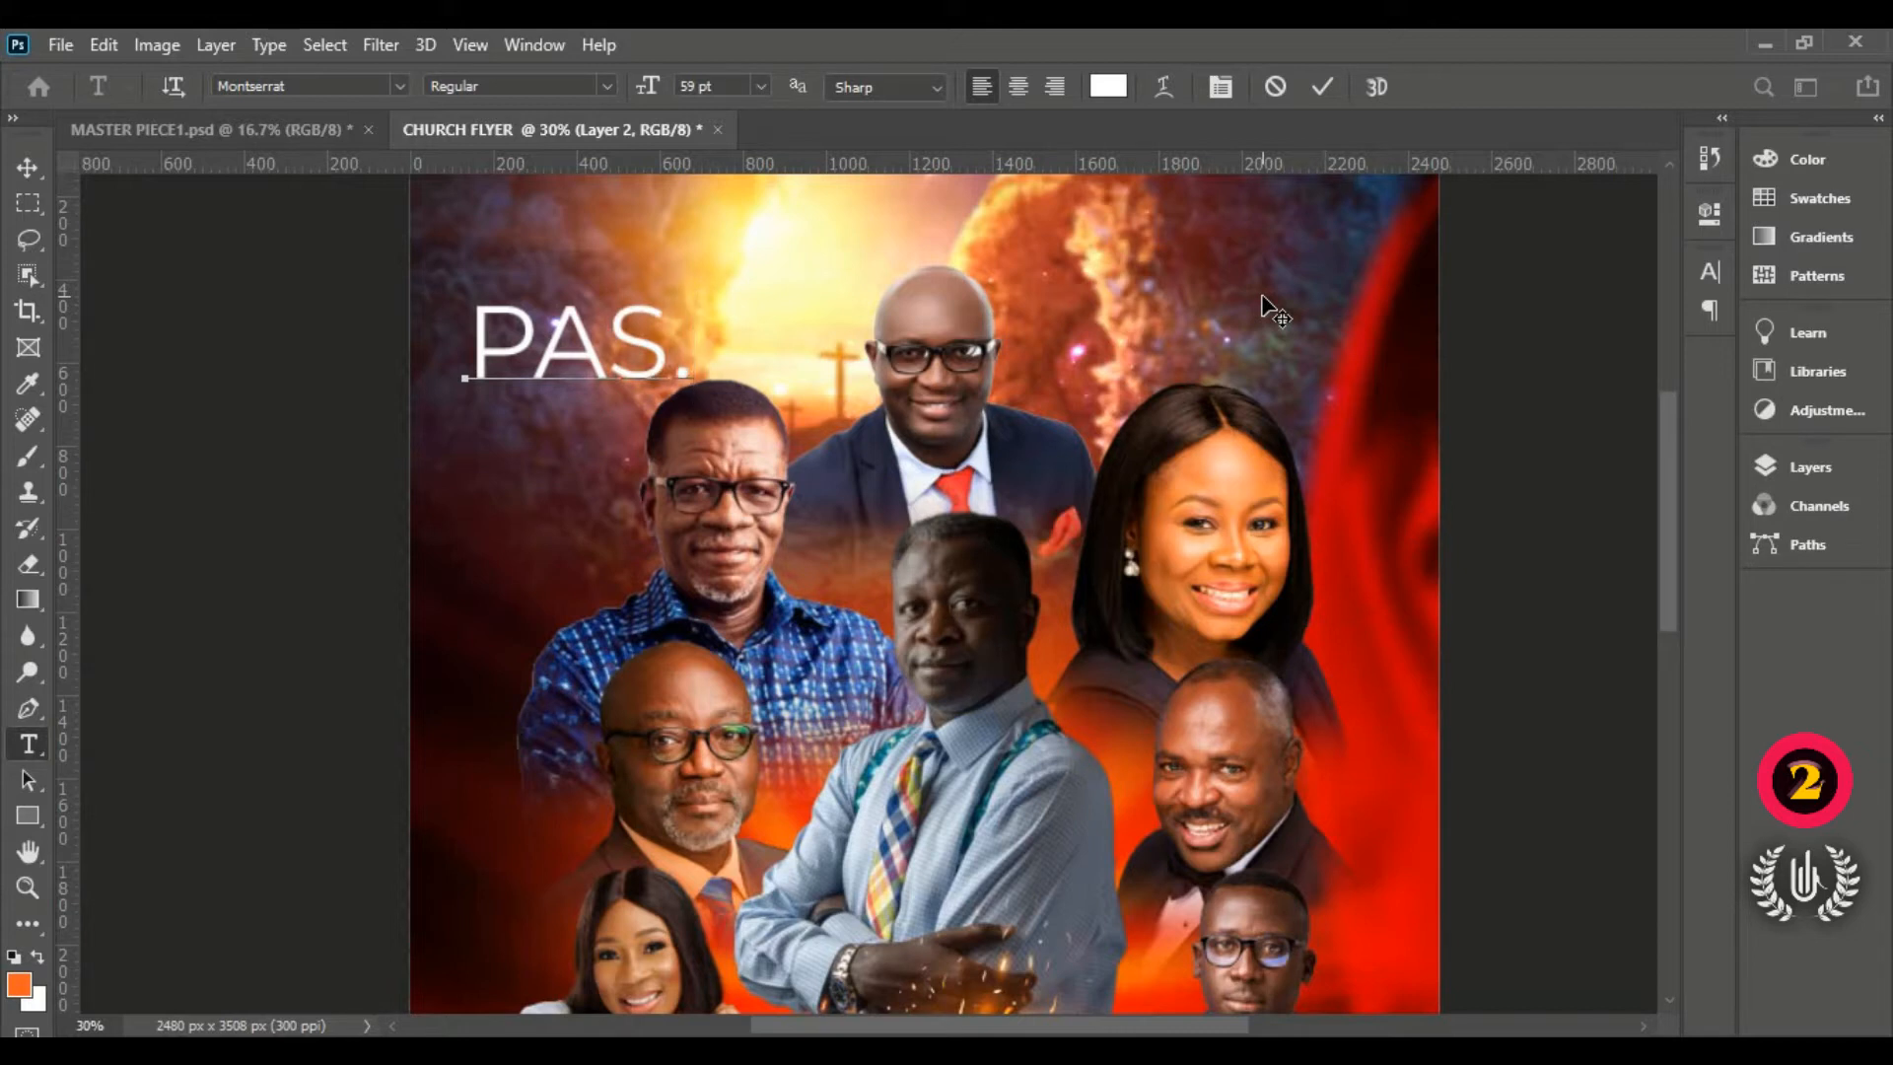
{"action": "key", "text": "Return"}
{"action": "type", "text": "M"}
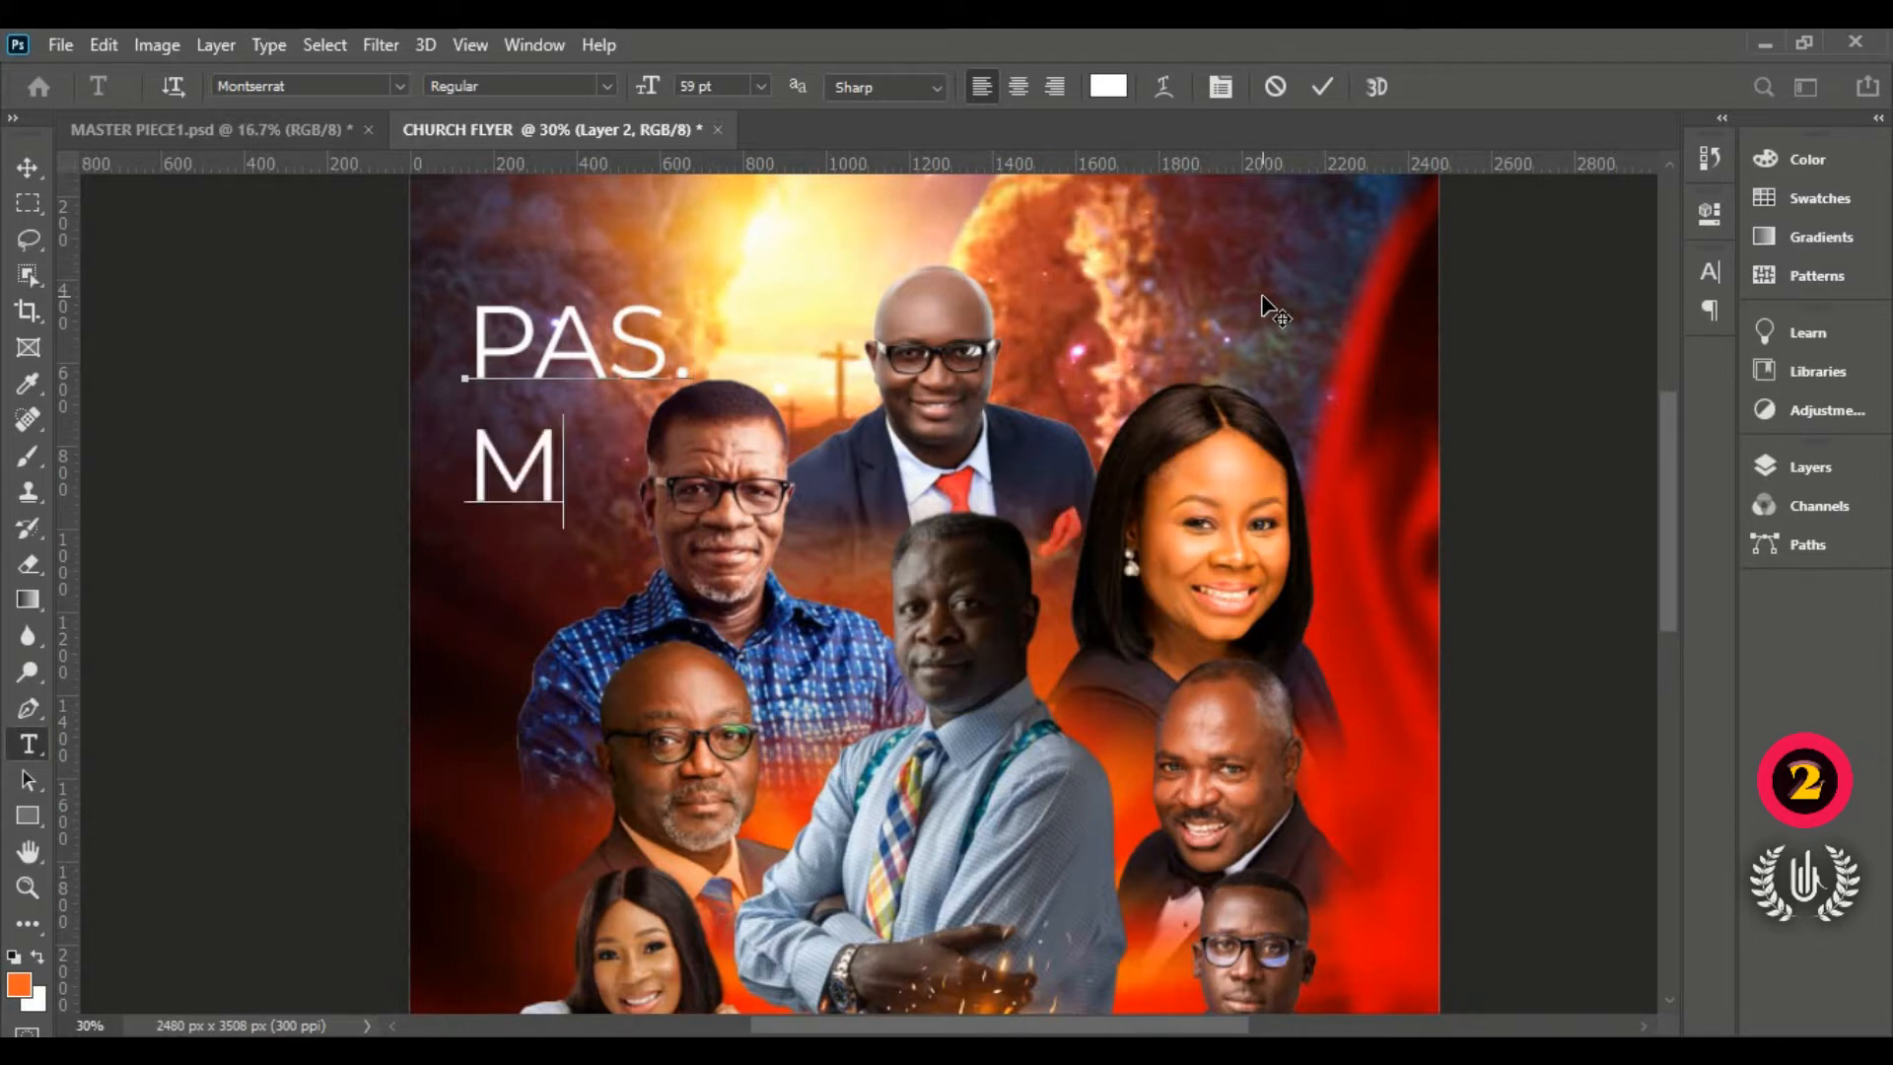
{"action": "type", "text": "ENS"}
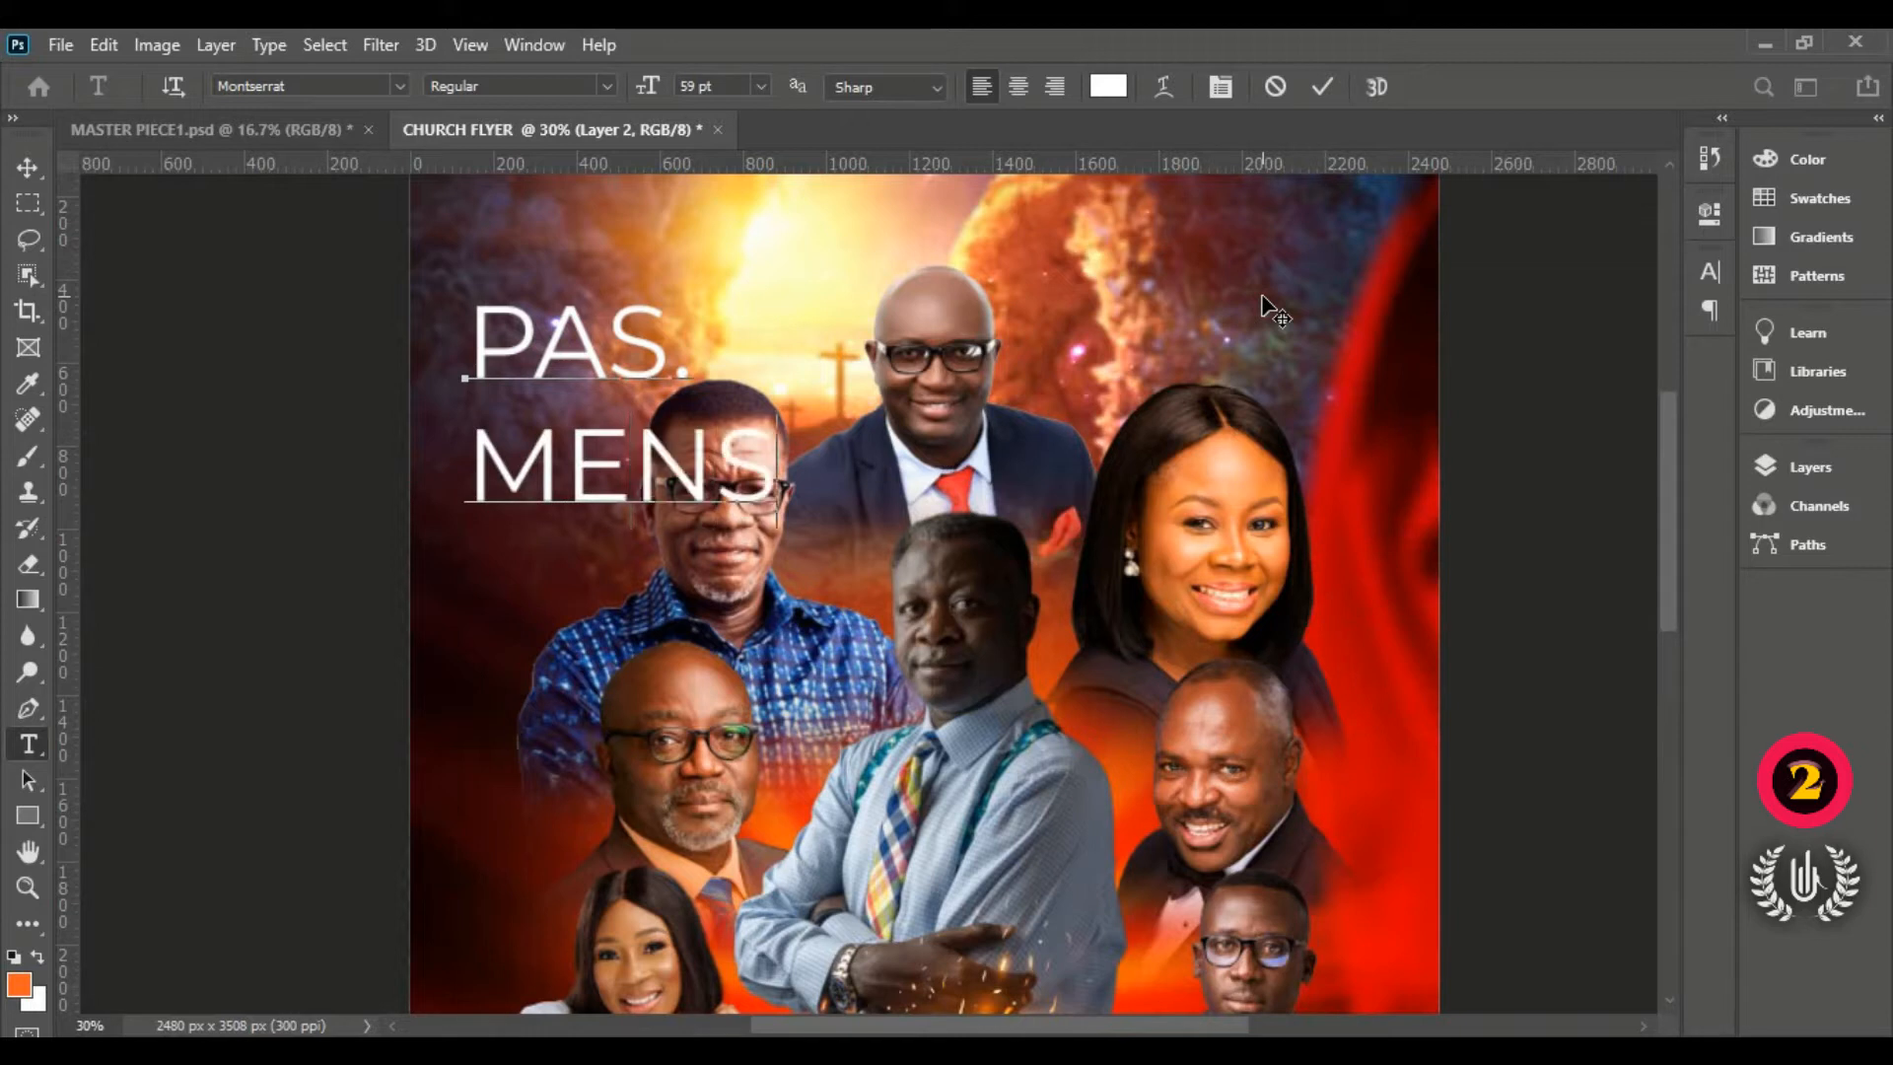
{"action": "type", "text": "AH"}
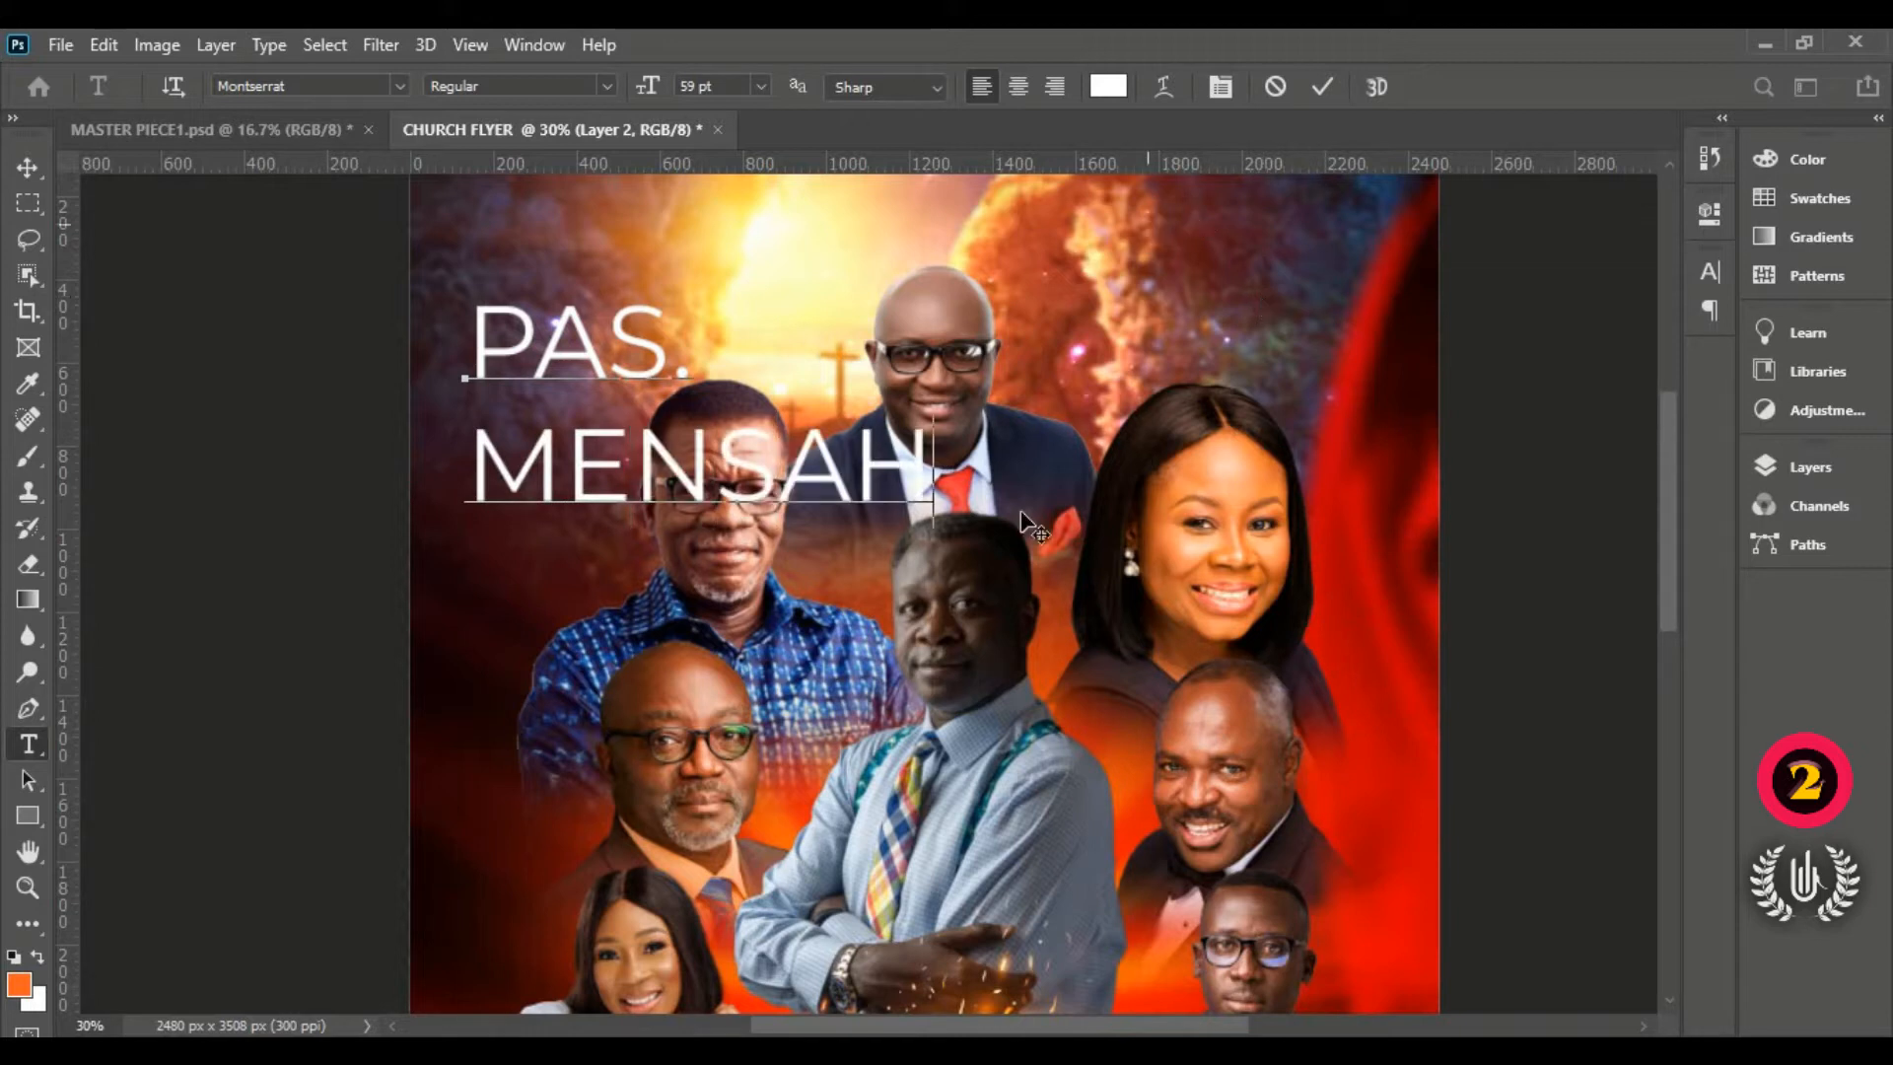
{"action": "key", "text": "ctrl+a"}
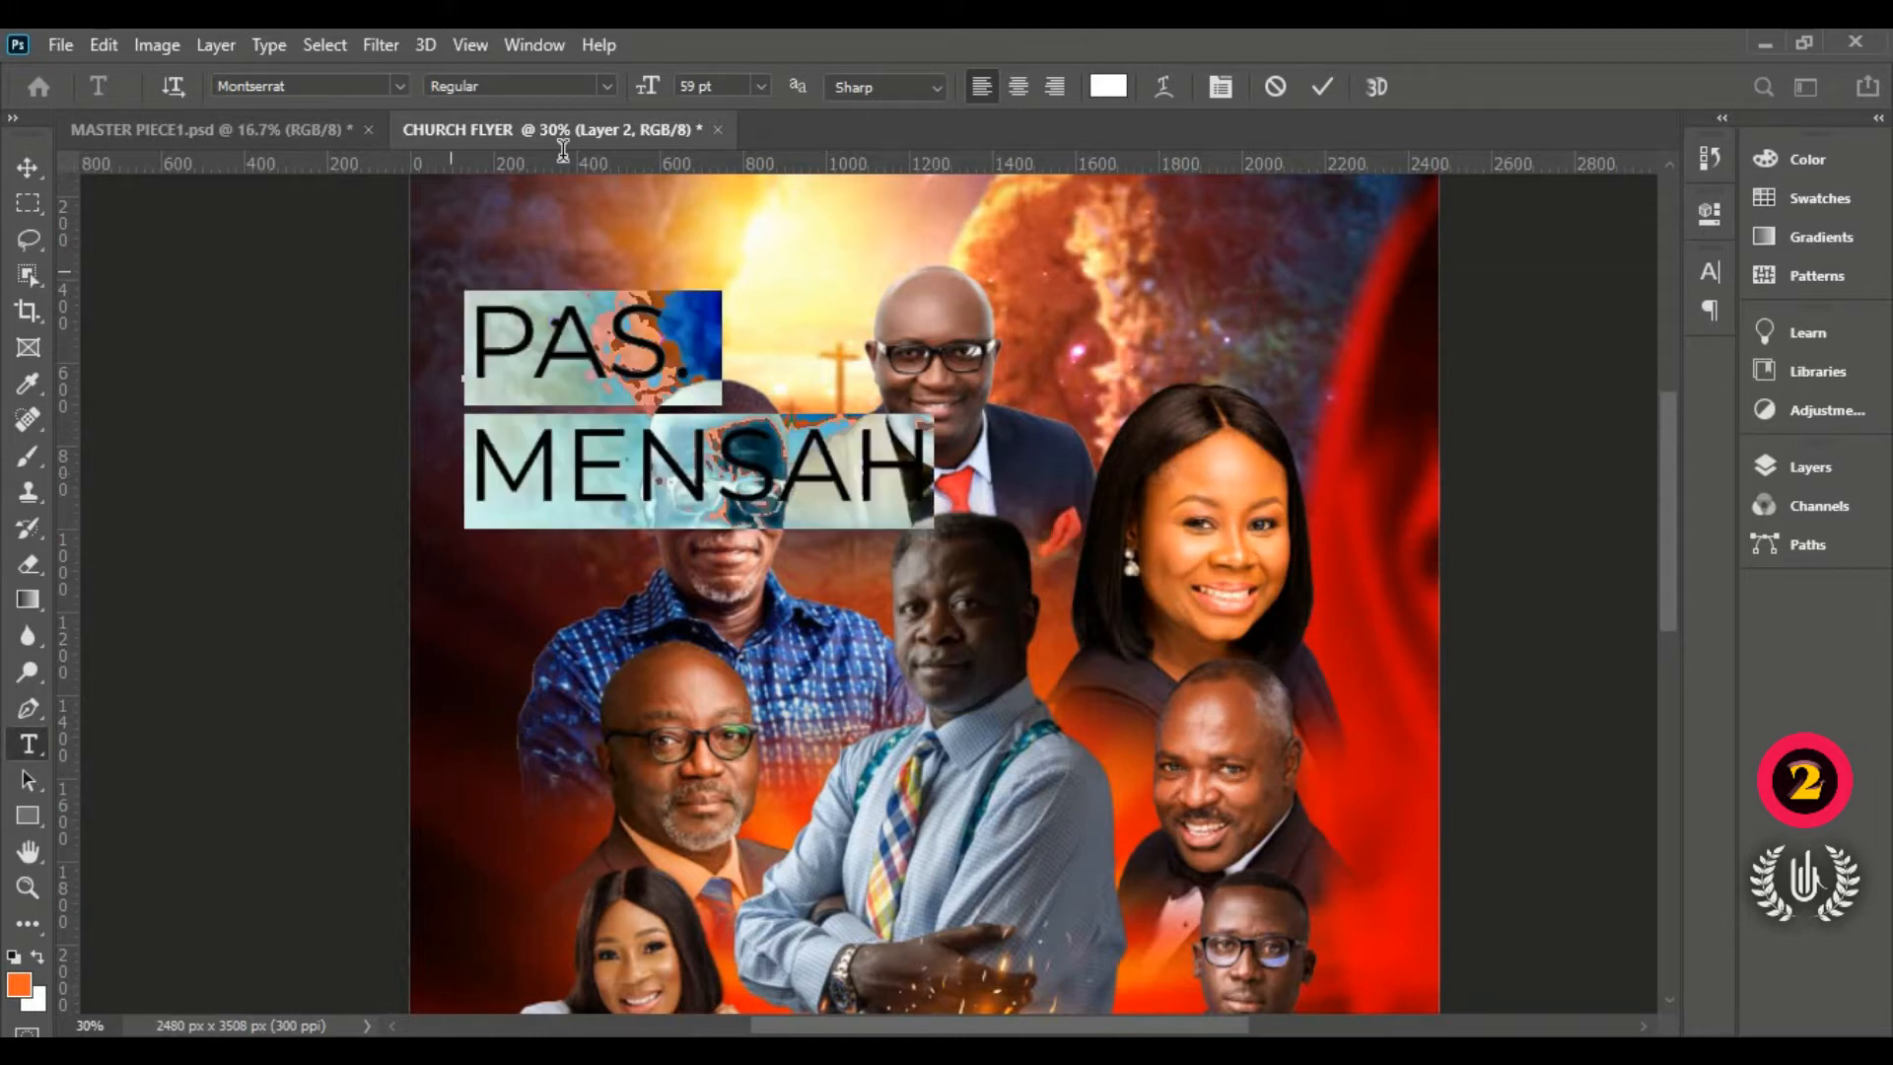
{"action": "left_click_drag", "start_coordinate": [647, 87], "coordinate": [587, 114]}
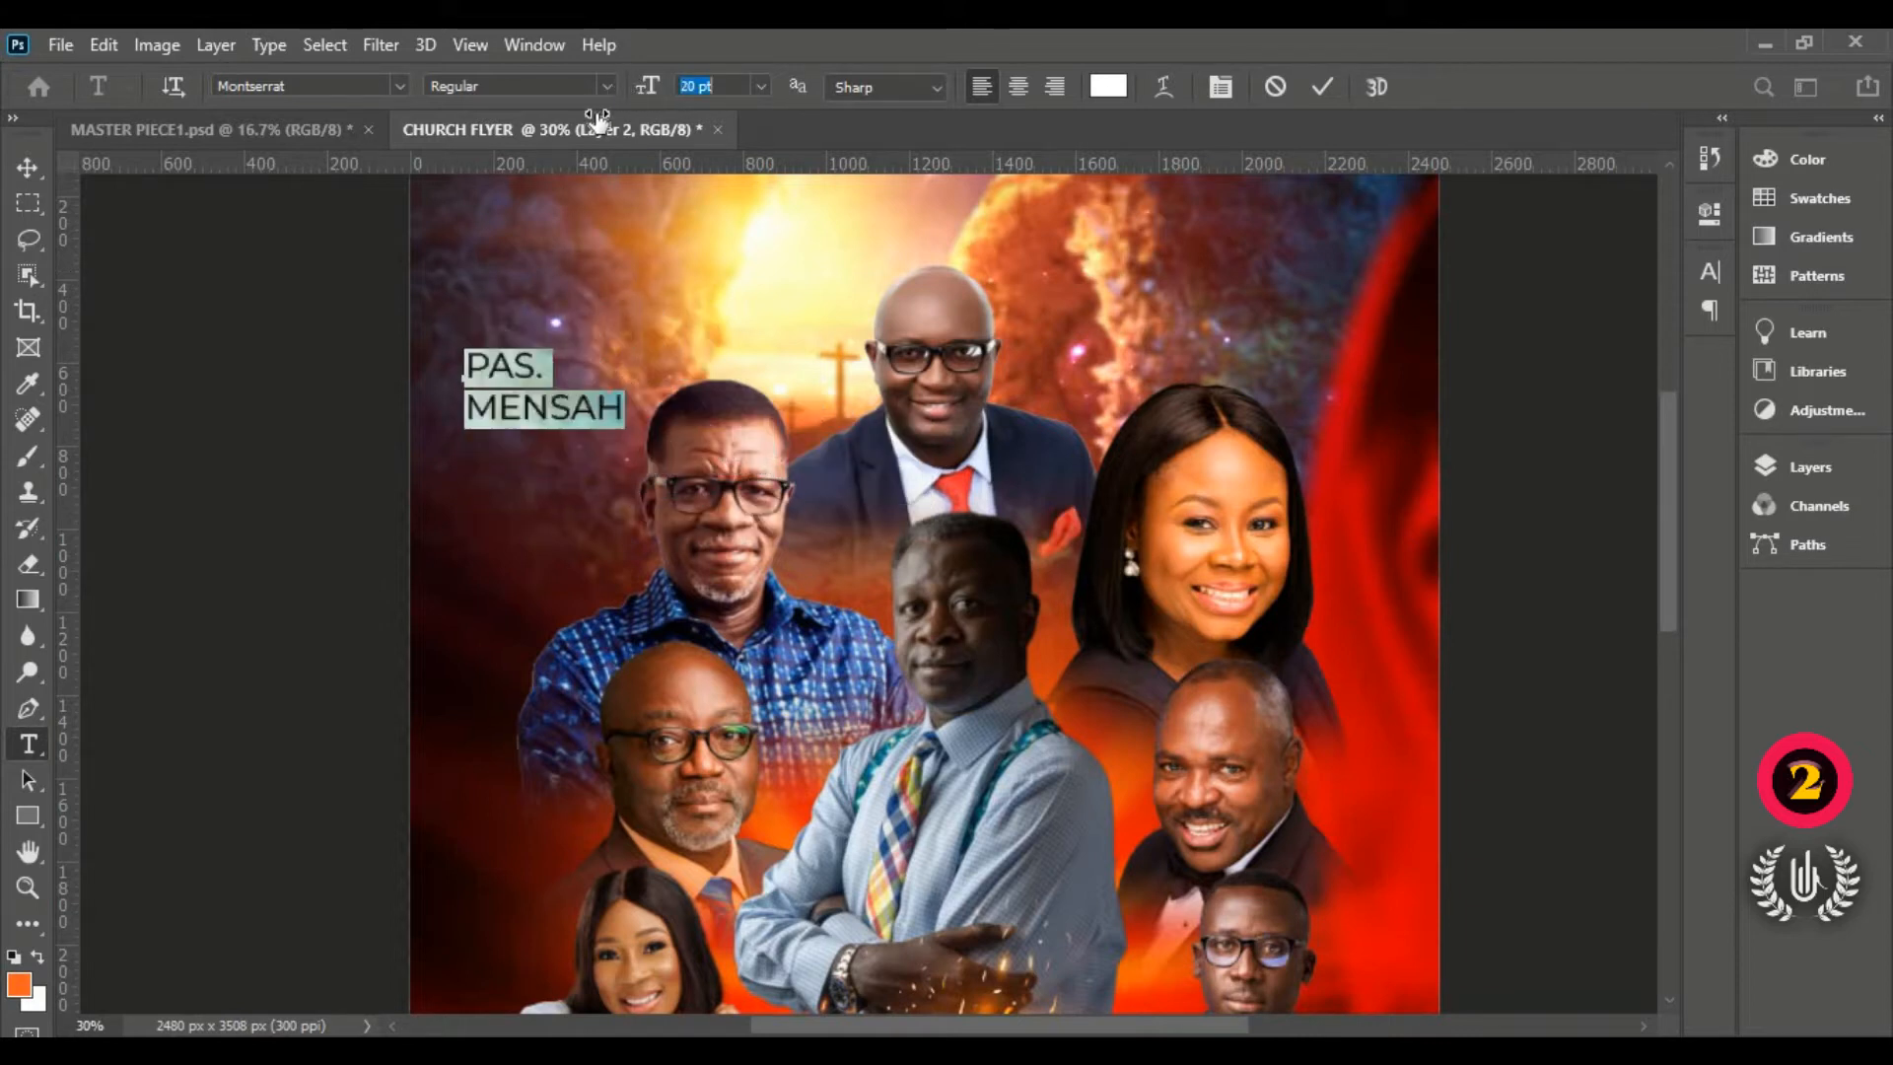
{"action": "left_click", "coordinate": [620, 414]}
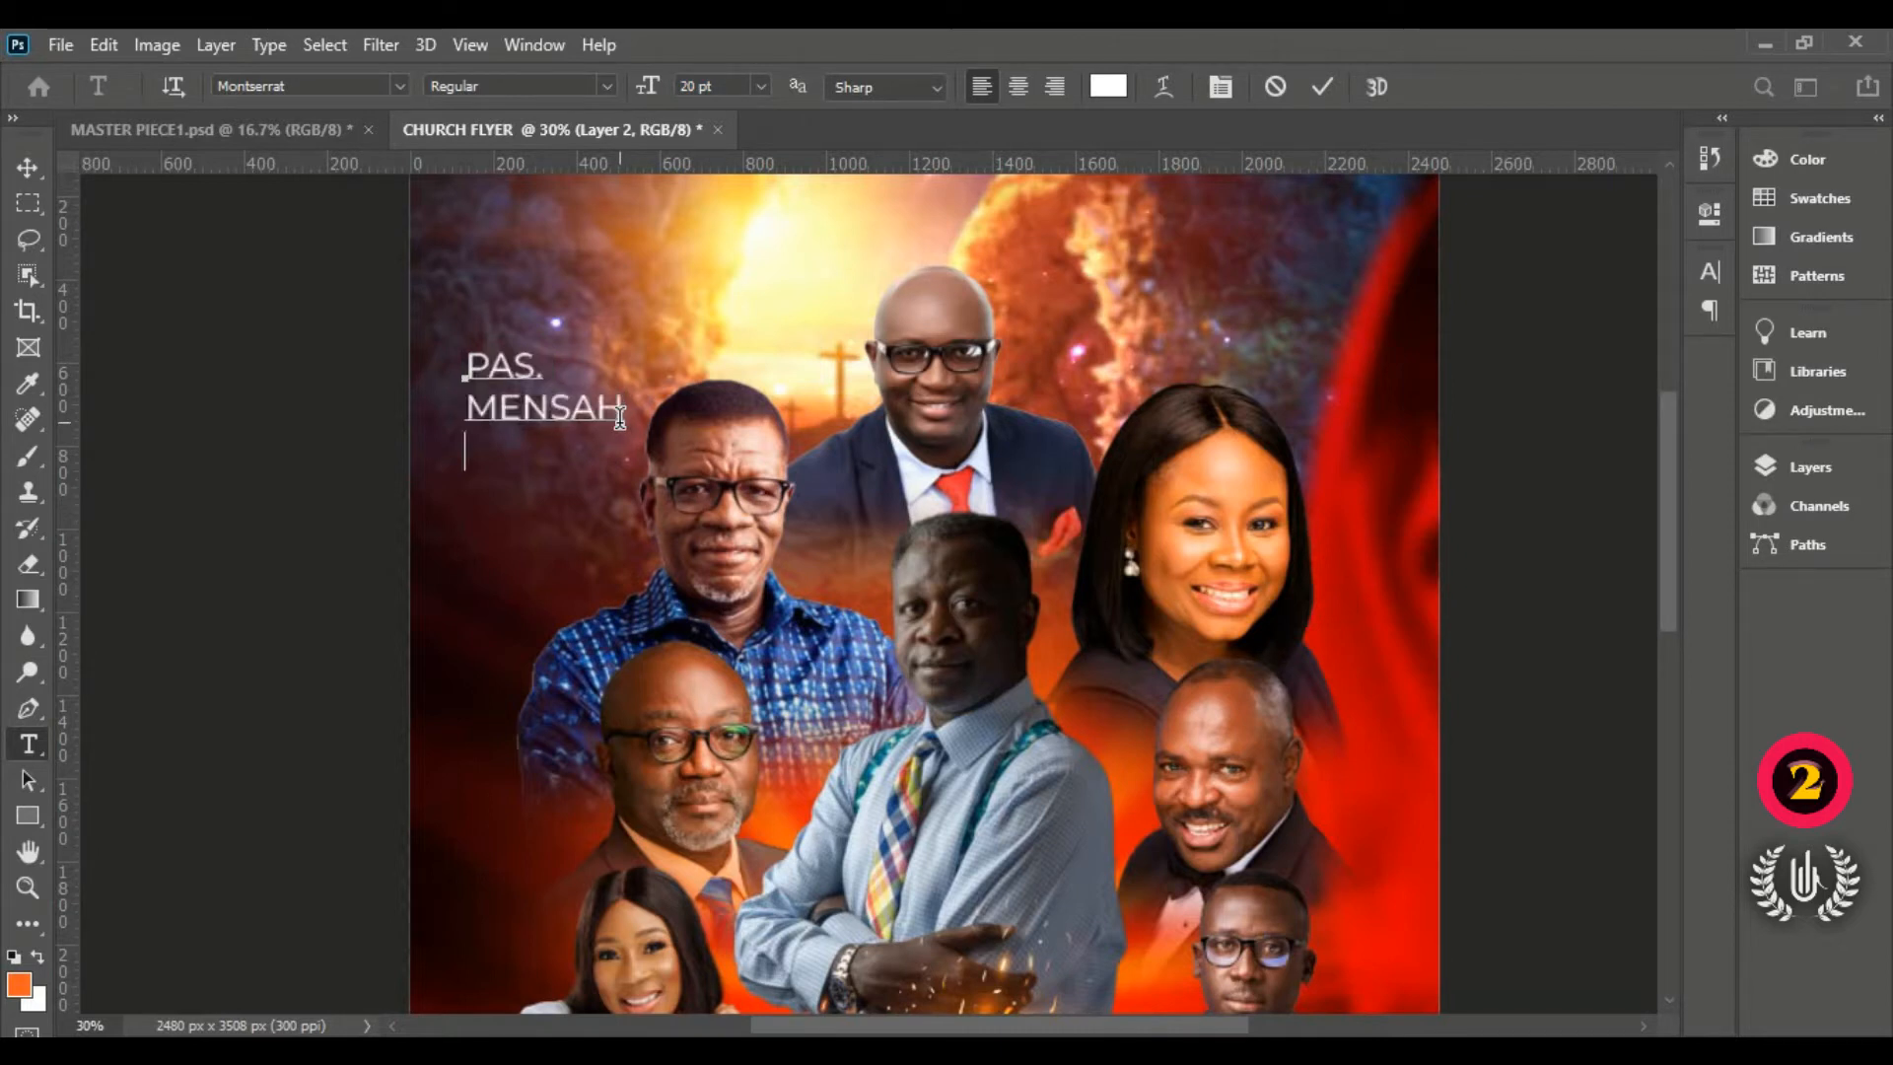
{"action": "type", "text": "OTABIL"}
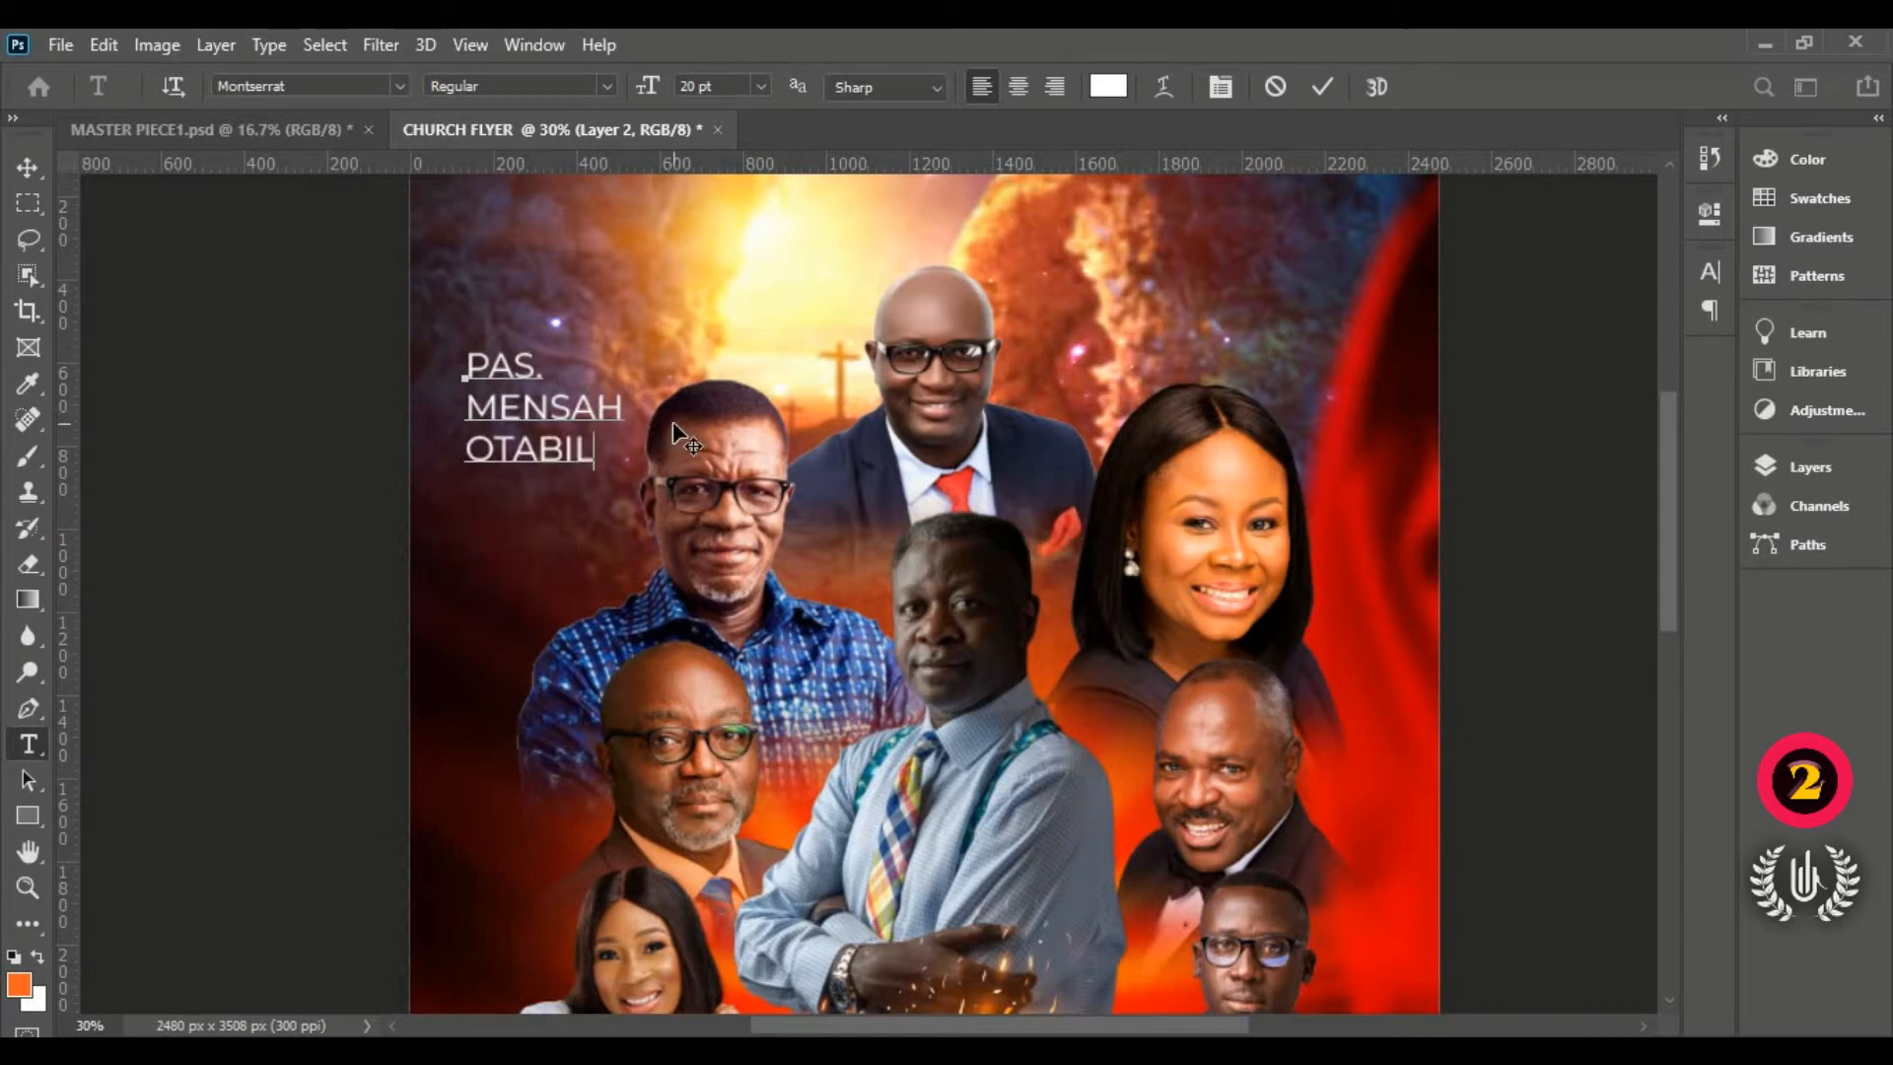
Step: Set the whole three-line name in Montserrat Medium
{"action": "left_click_drag", "start_coordinate": [611, 452], "coordinate": [422, 368]}
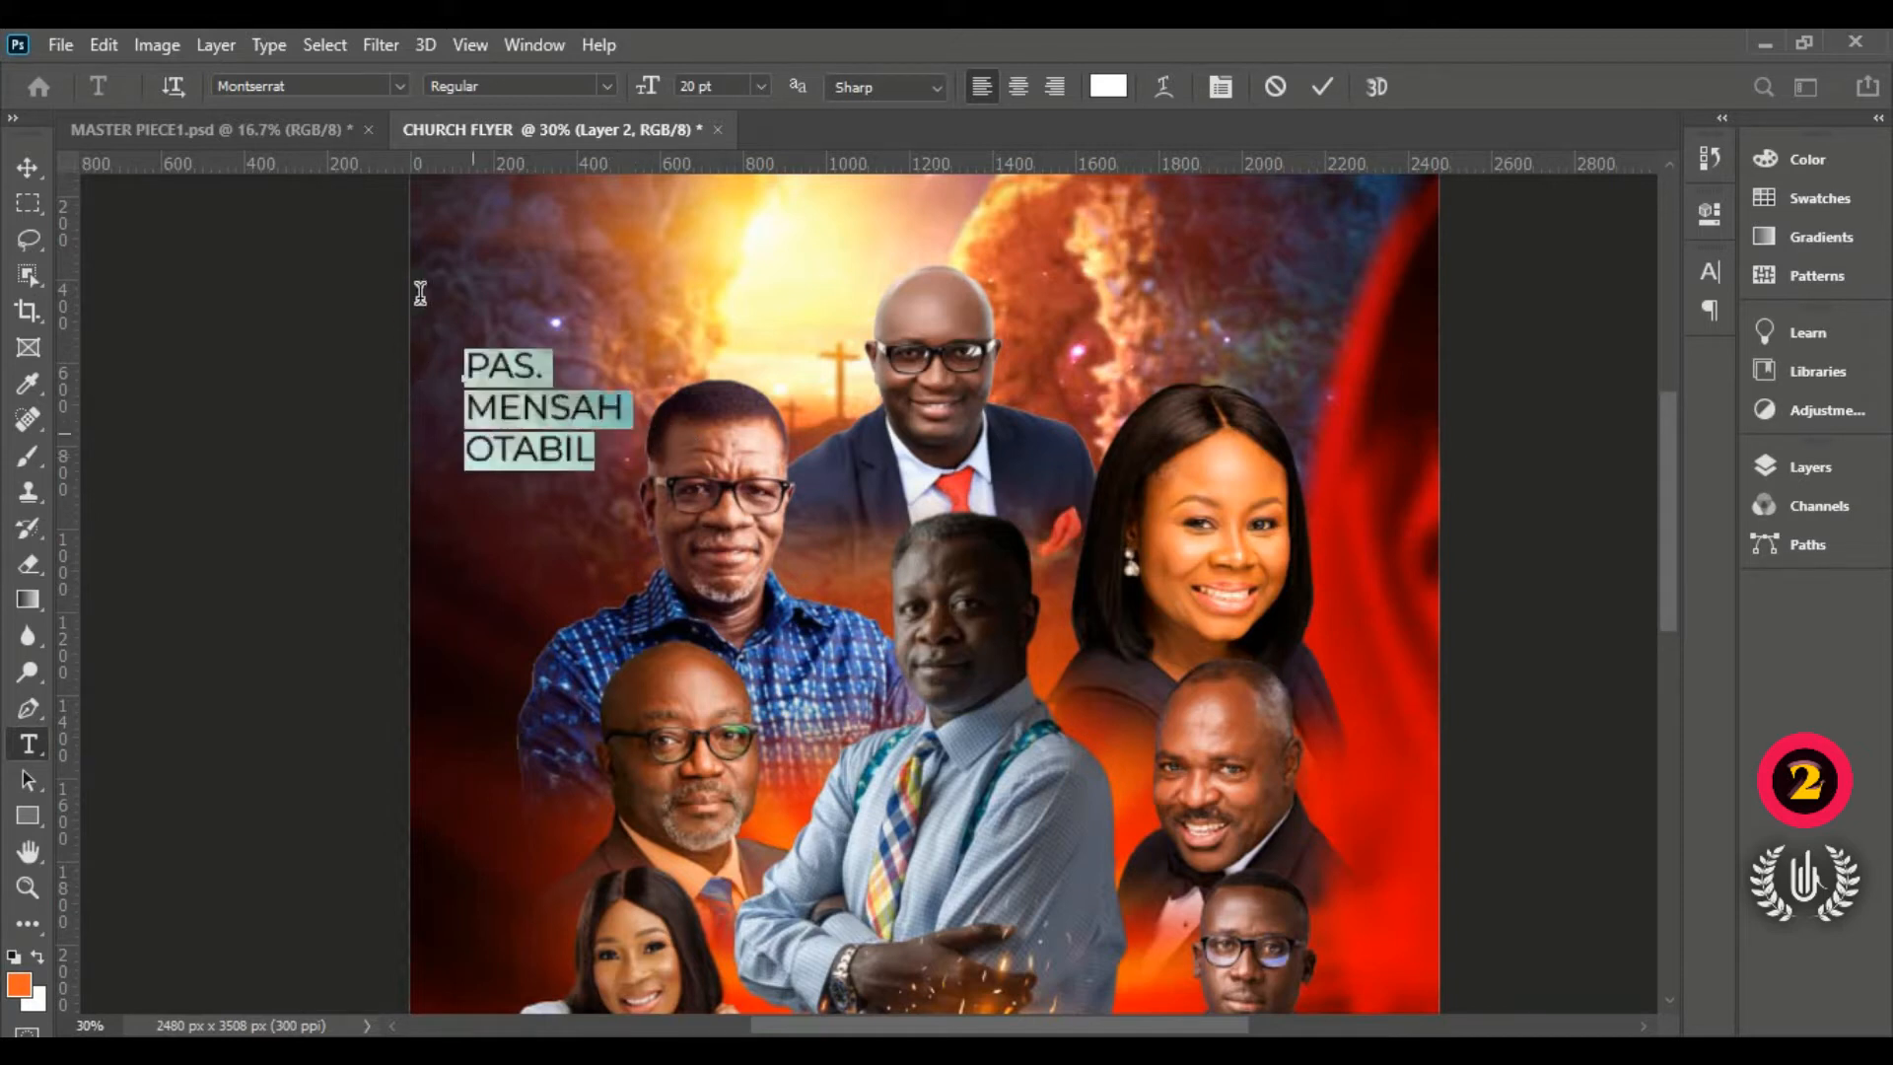
{"action": "left_click", "coordinate": [604, 89]}
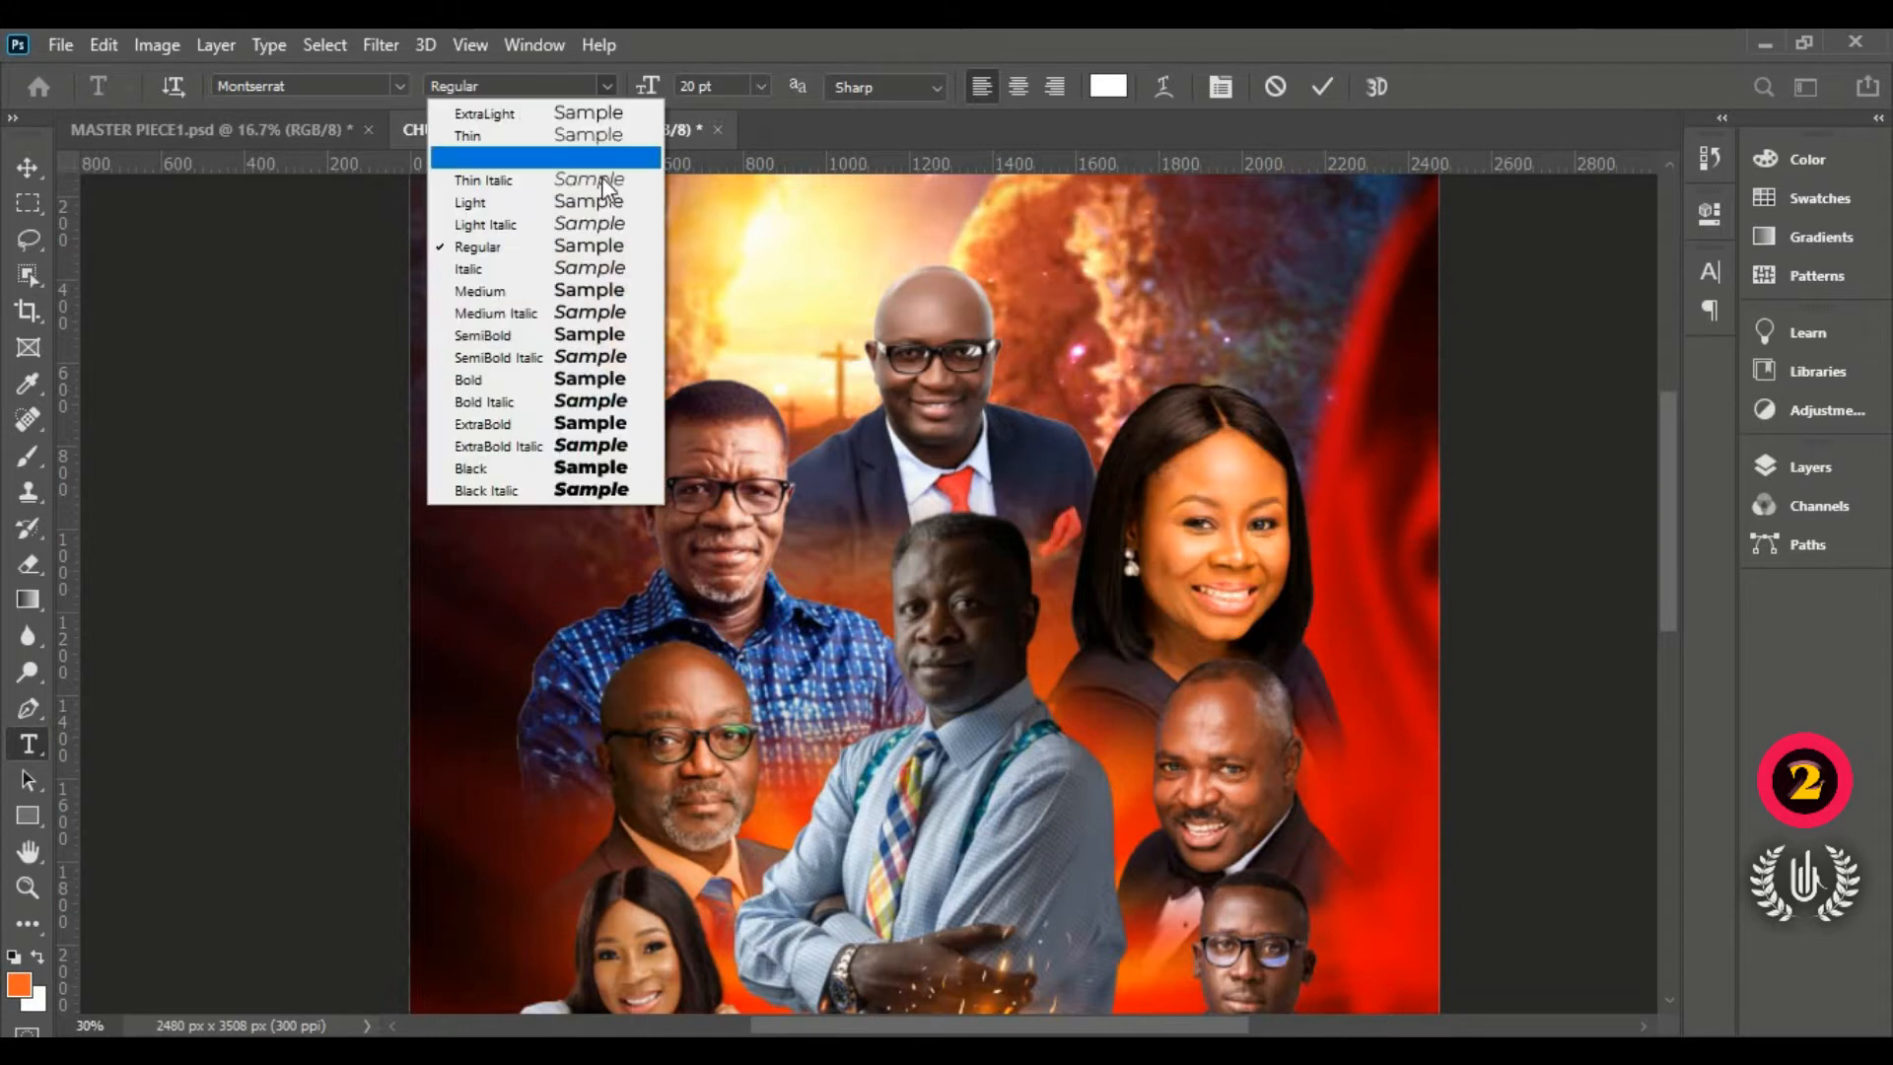
{"action": "left_click", "coordinate": [582, 291]}
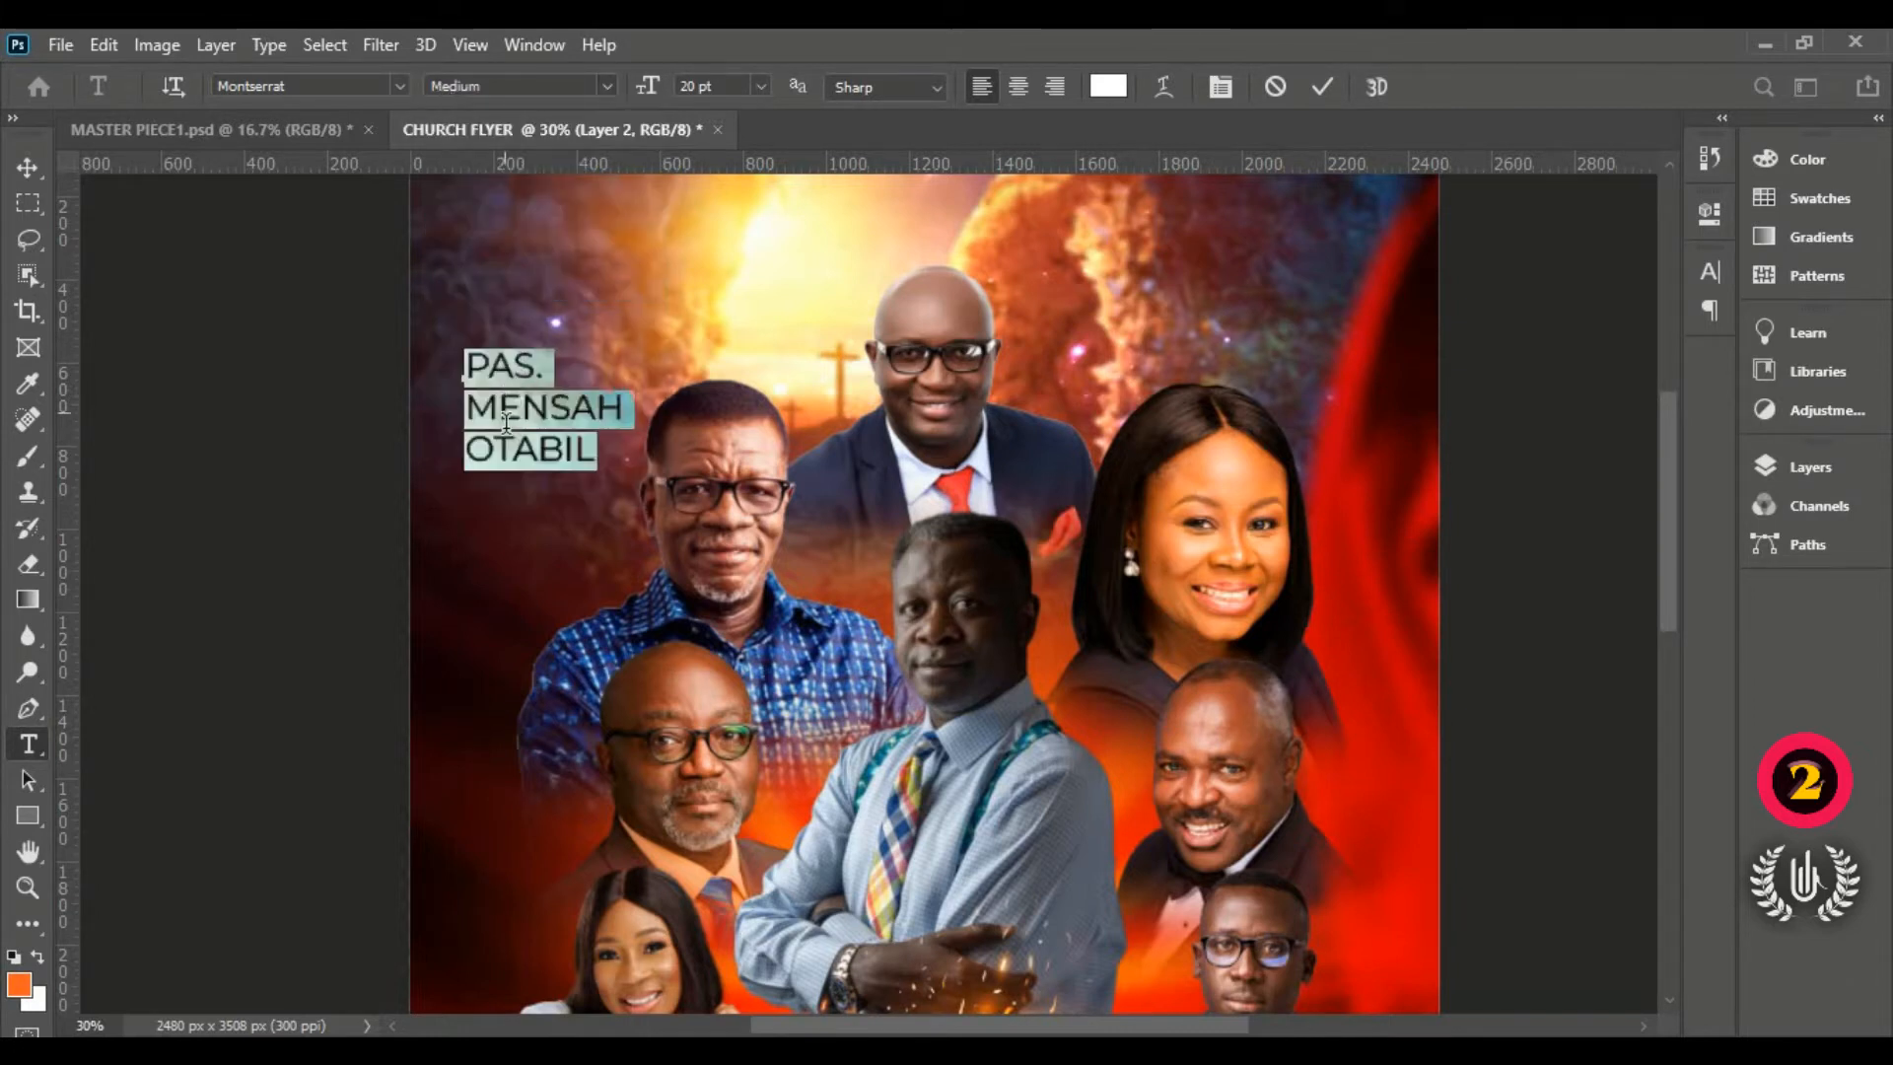
Step: Set the name's leading to 18 pt in the Character panel and commit the text
{"action": "scroll", "coordinate": [500, 396], "scroll_direction": "up", "scroll_amount": 2}
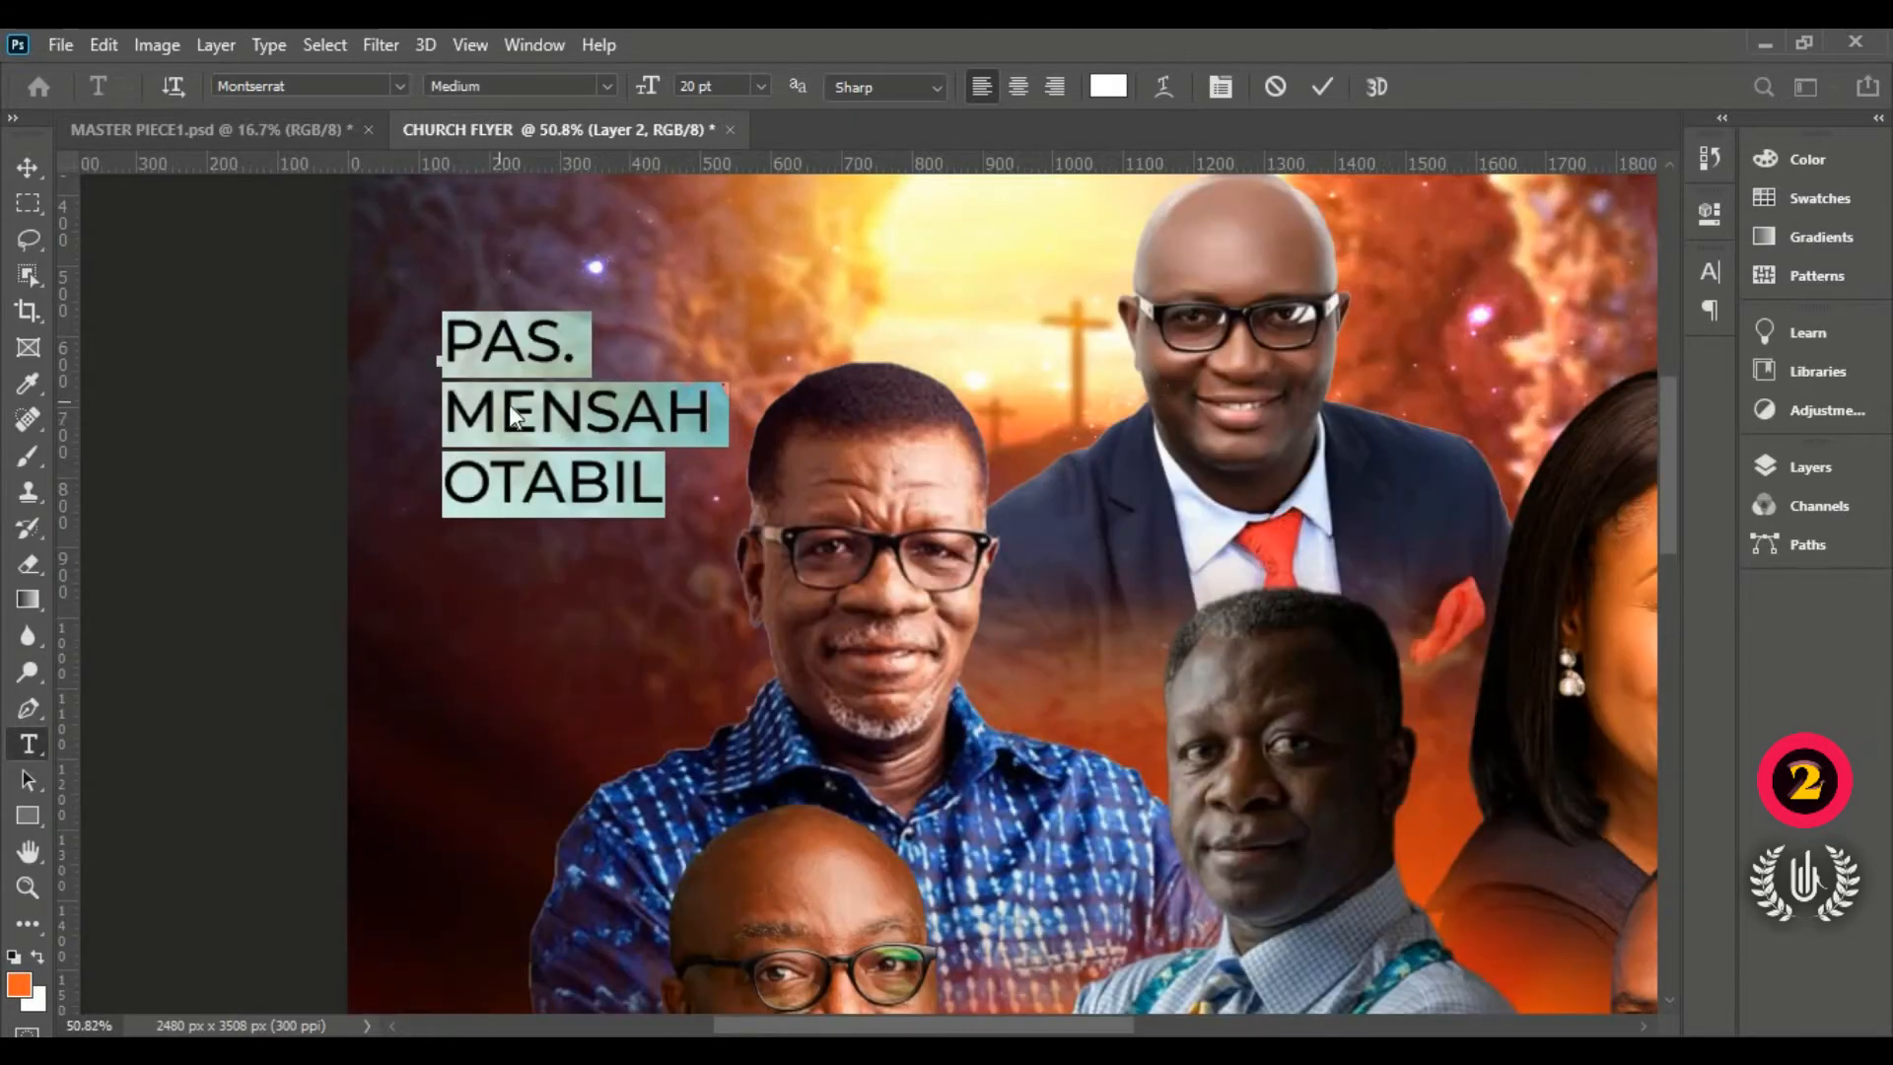
{"action": "left_click", "coordinate": [1701, 268]}
{"action": "left_click_drag", "start_coordinate": [1556, 345], "coordinate": [1551, 342]}
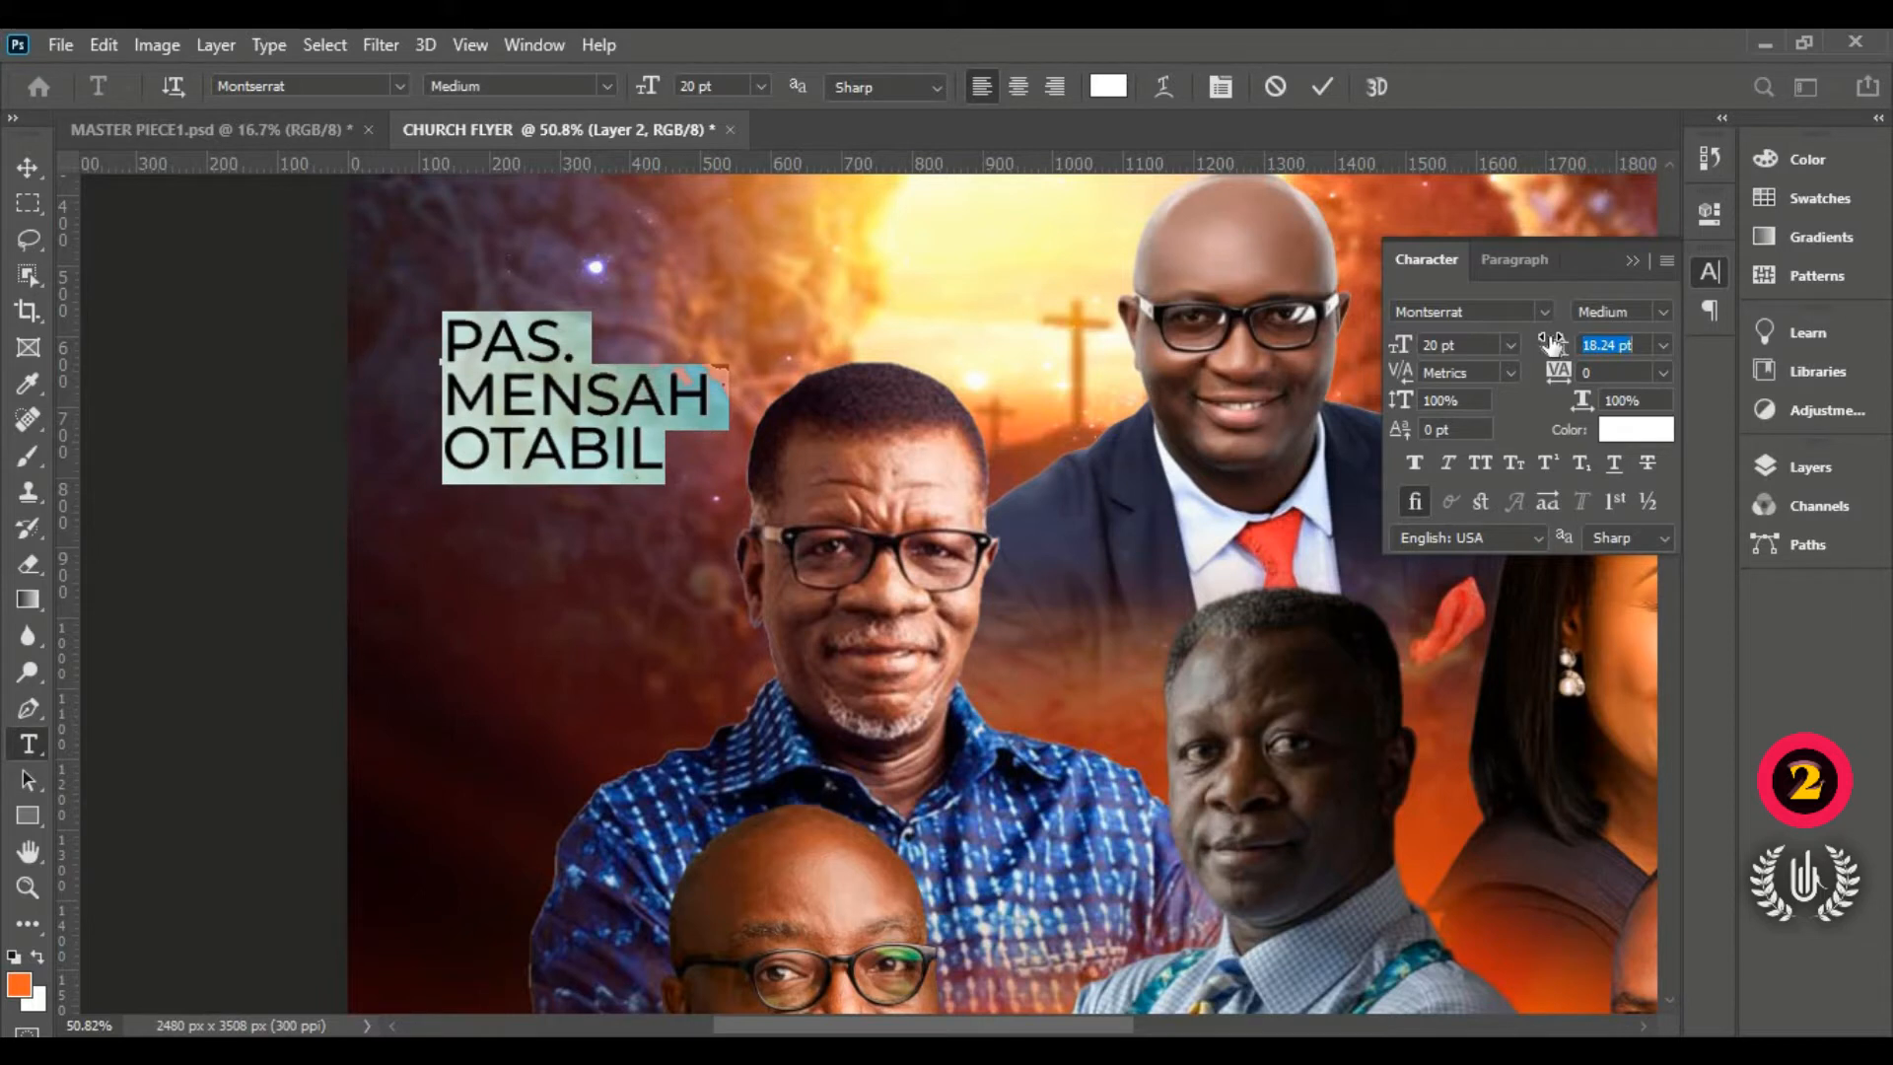
{"action": "key", "text": "Return"}
{"action": "type", "text": "180"}
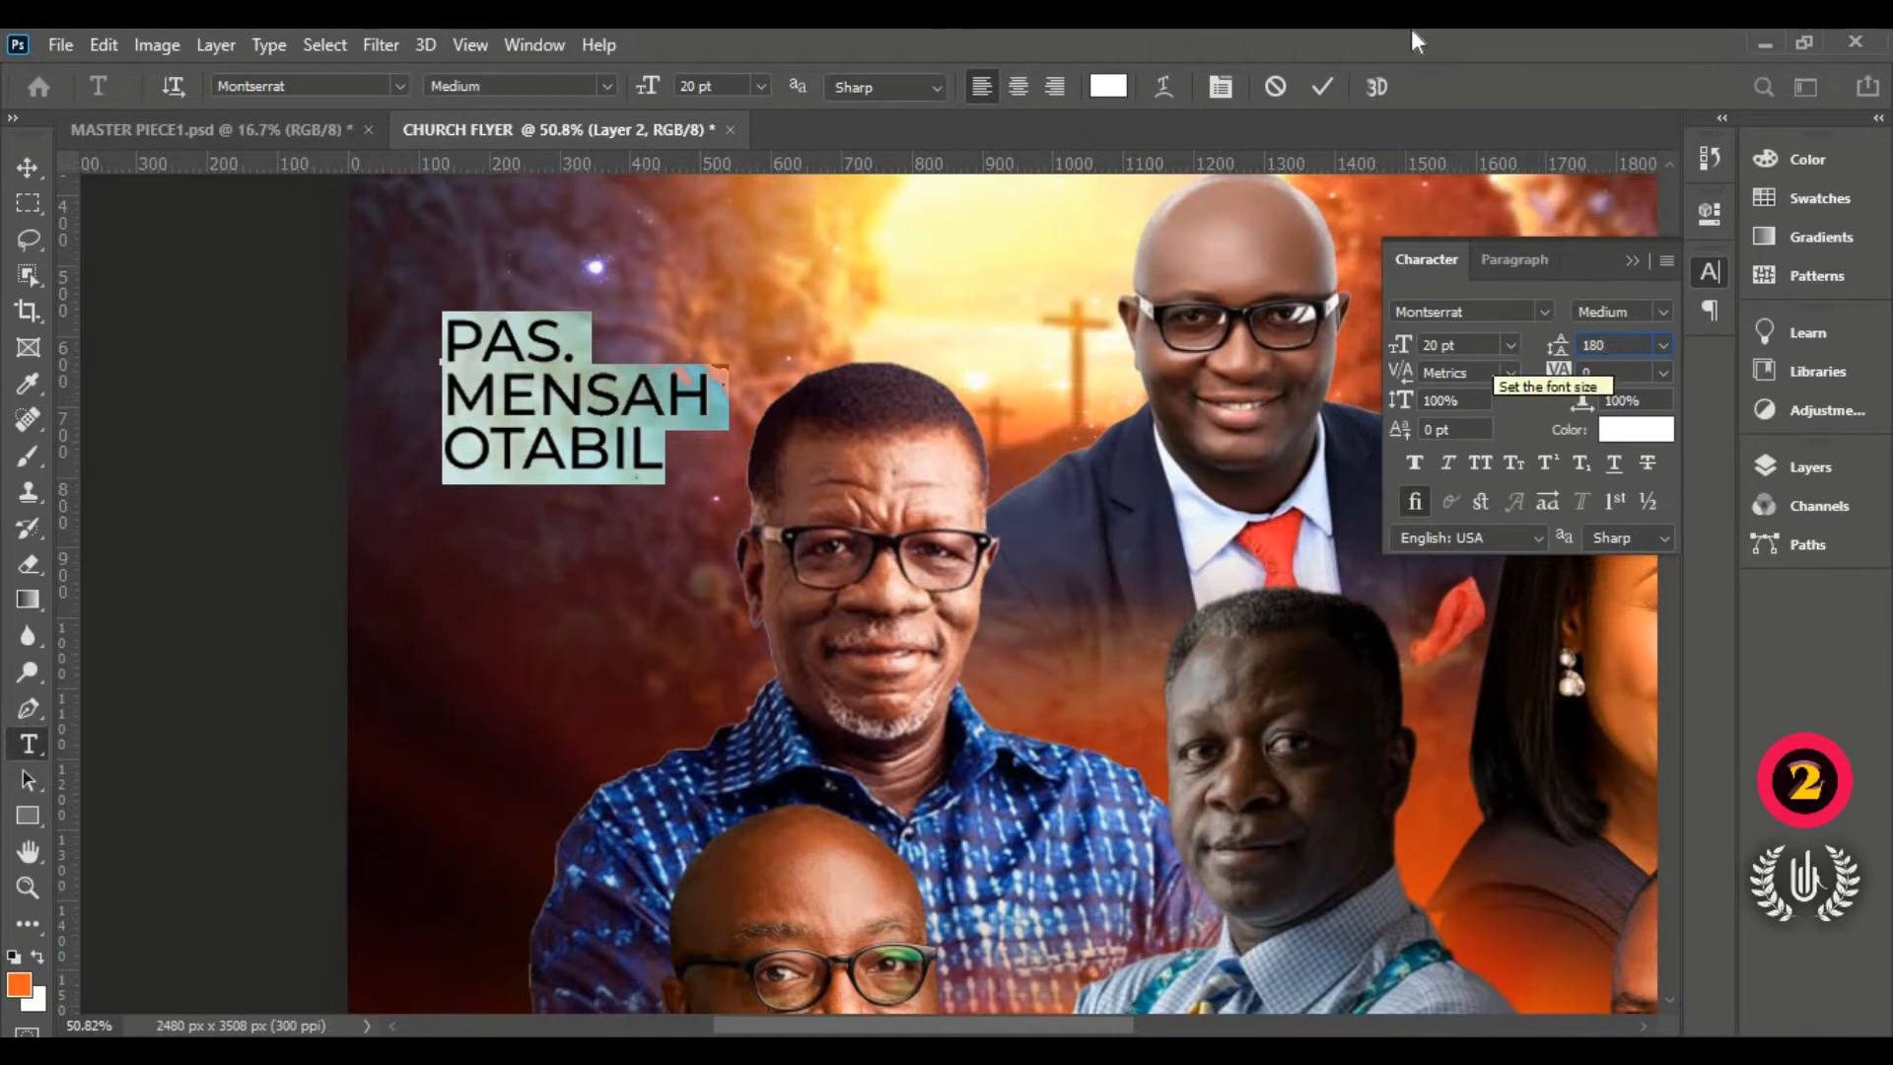
{"action": "key", "text": "BackSpace"}
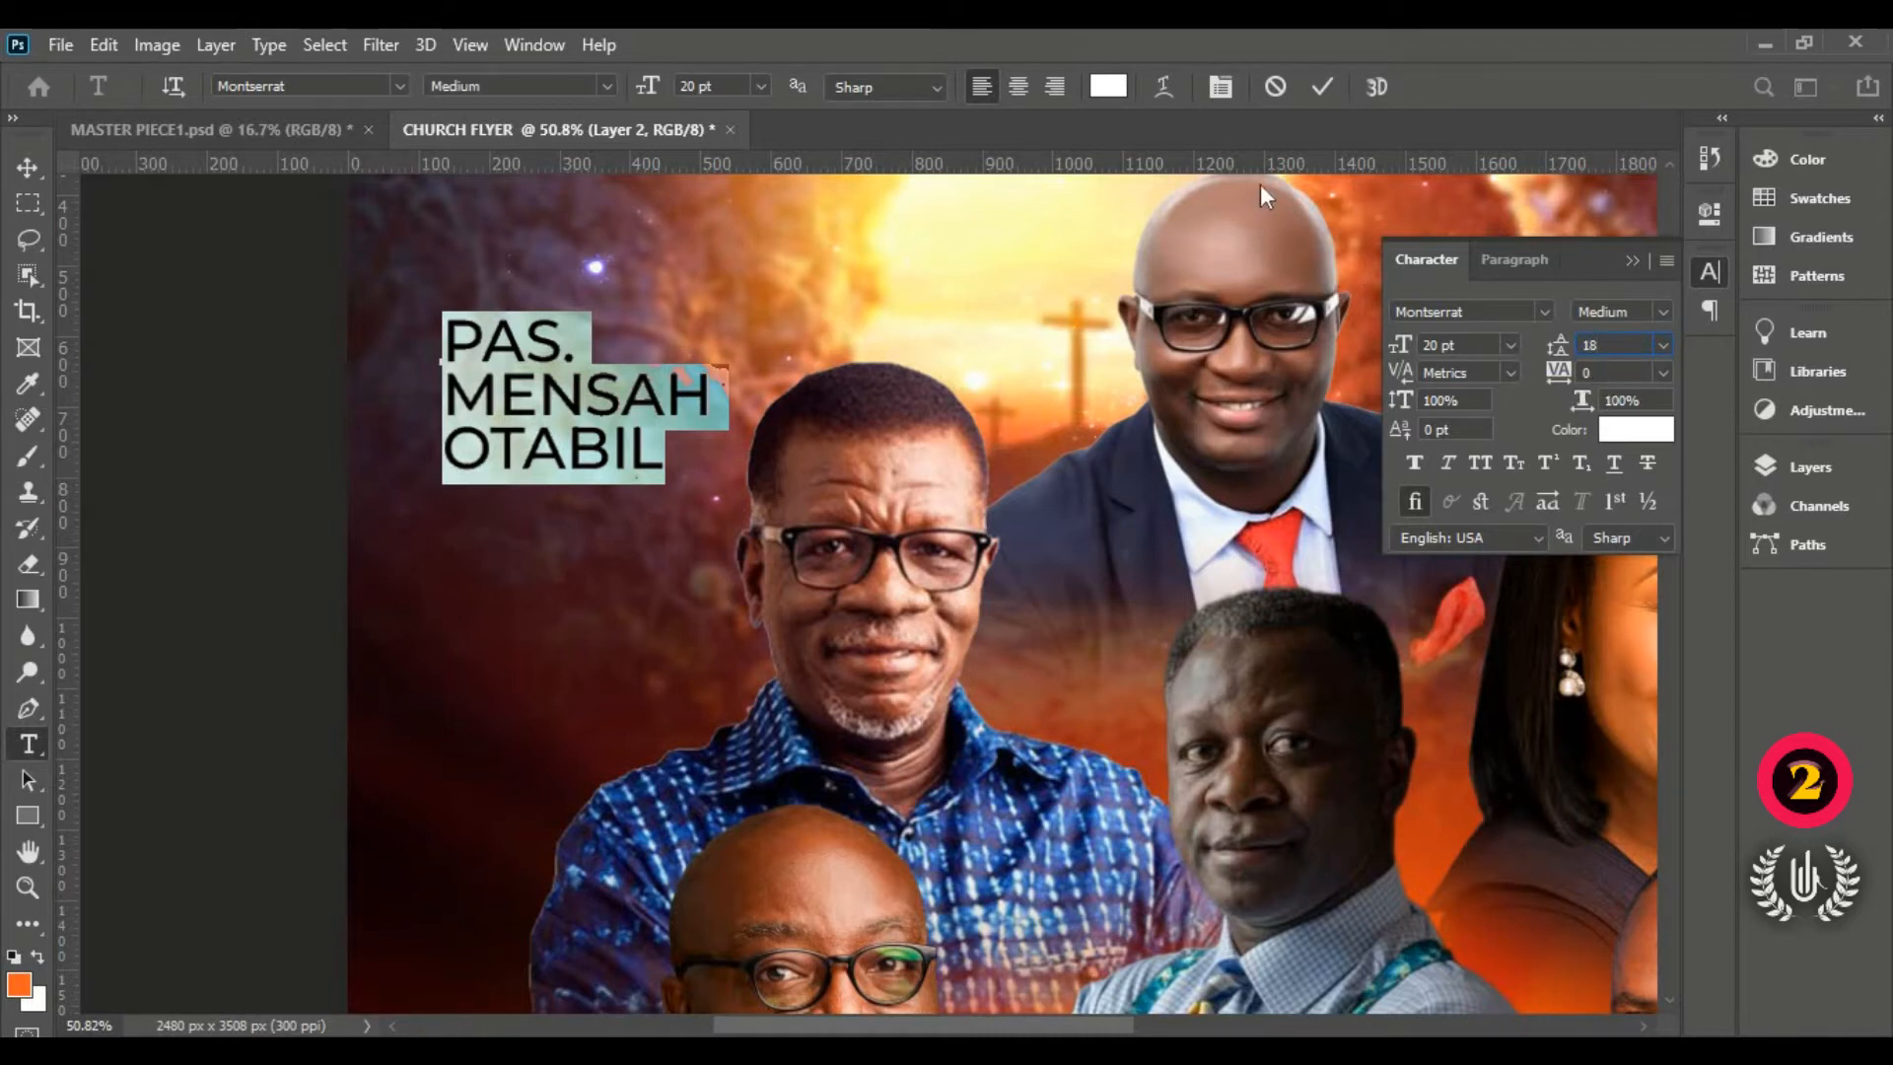
{"action": "key", "text": "Return"}
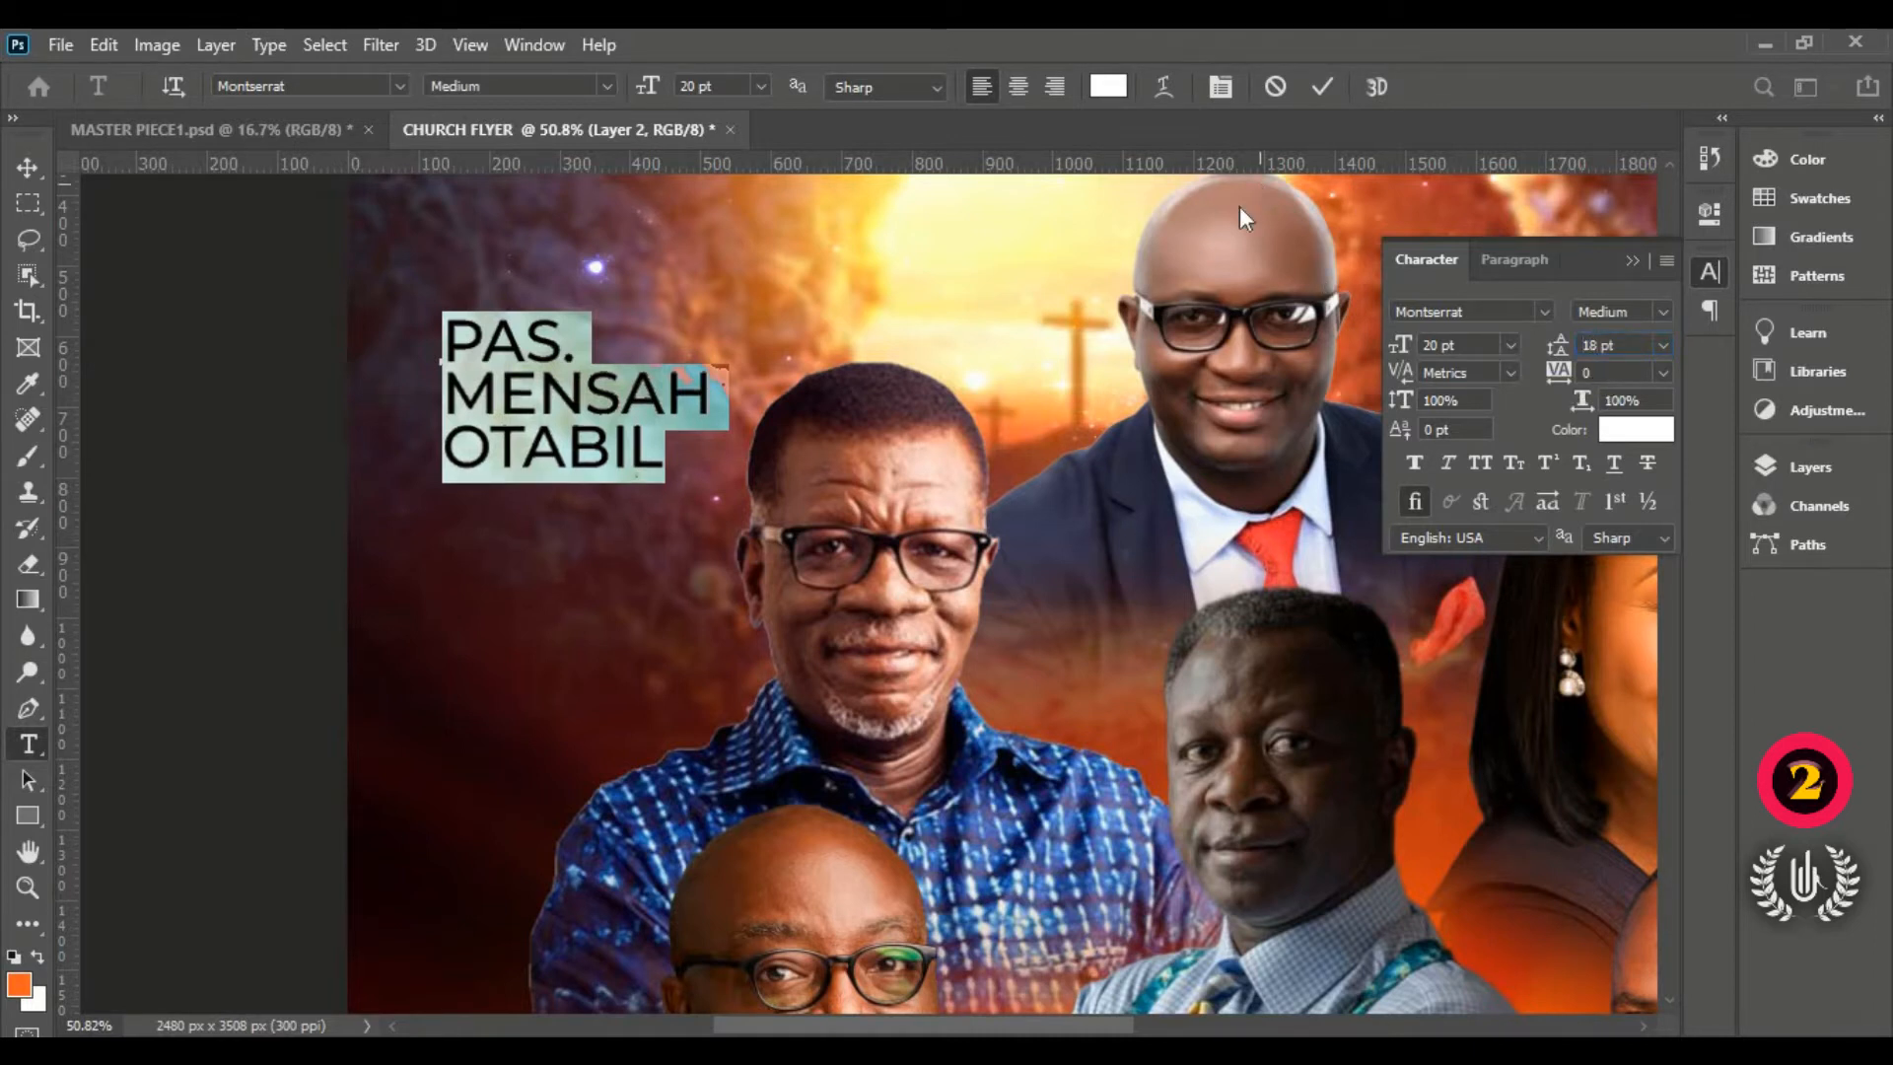
{"action": "left_click", "coordinate": [1633, 261]}
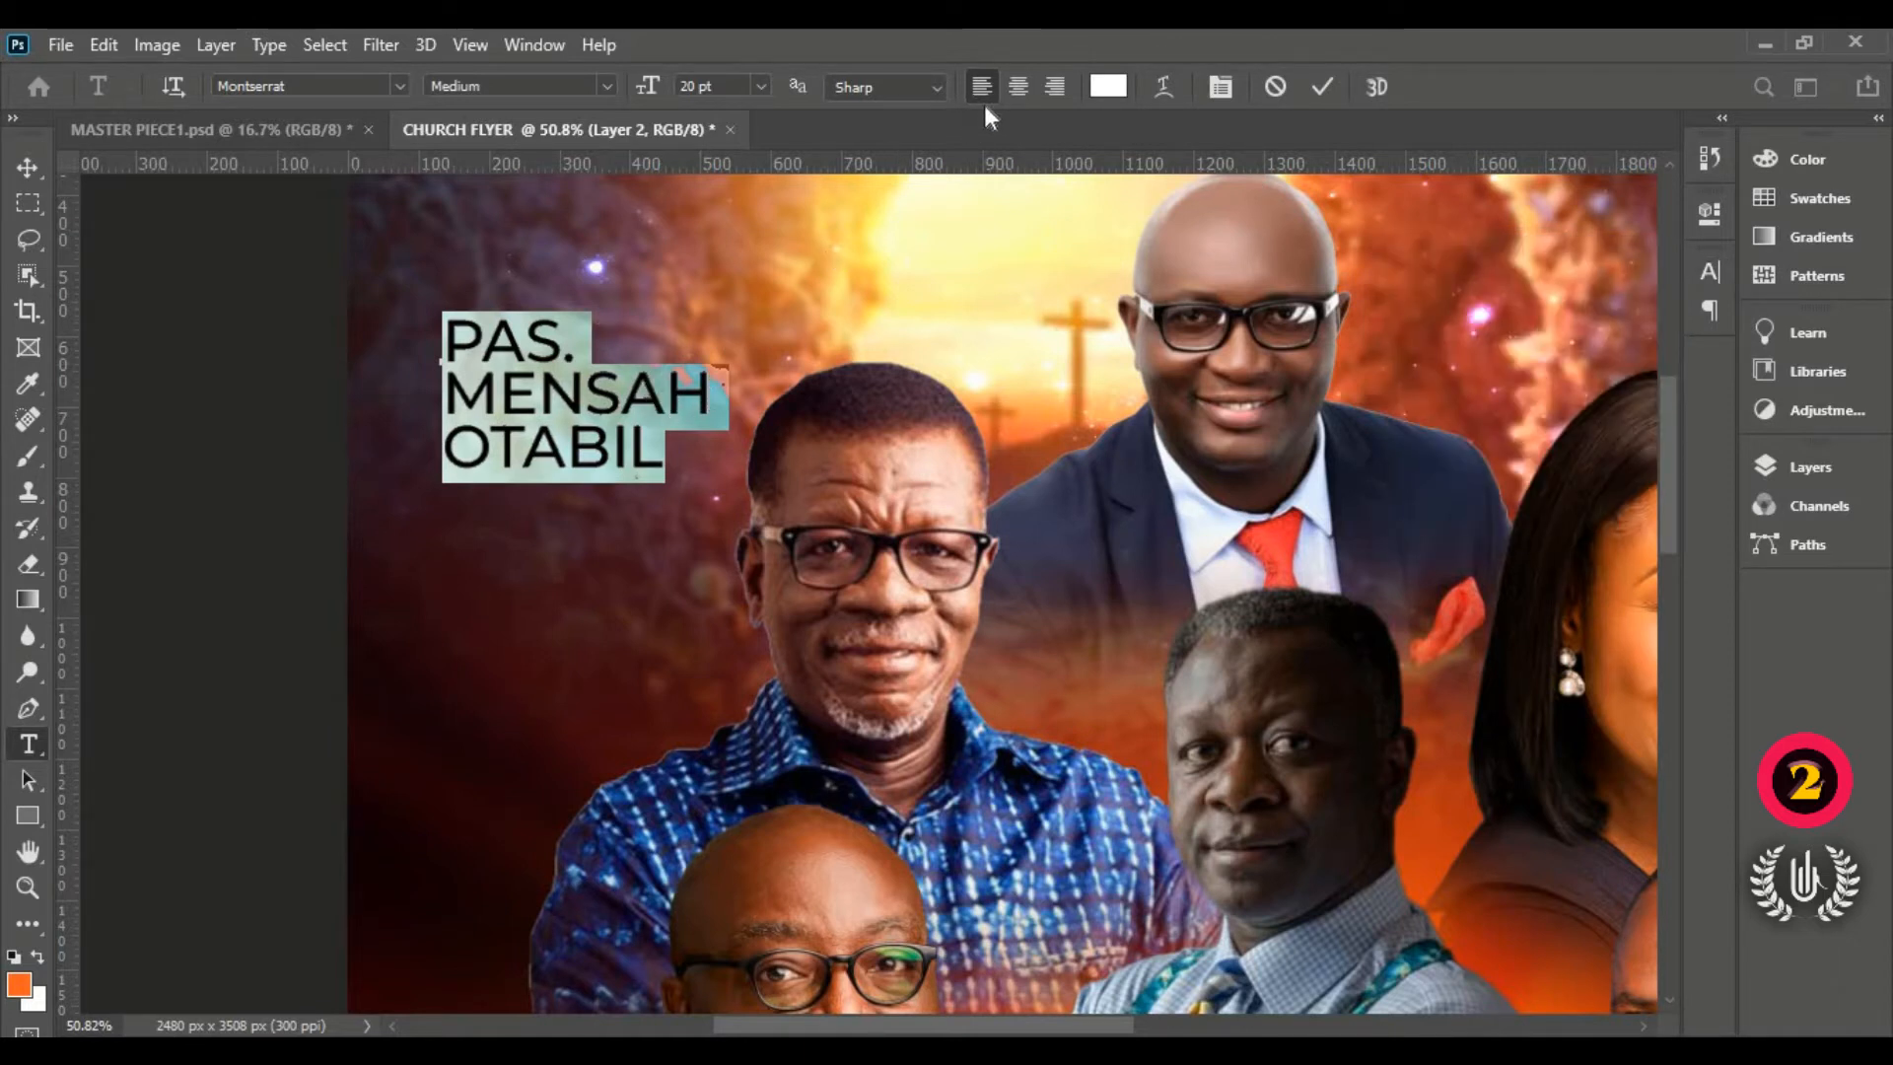
{"action": "left_click", "coordinate": [421, 335]}
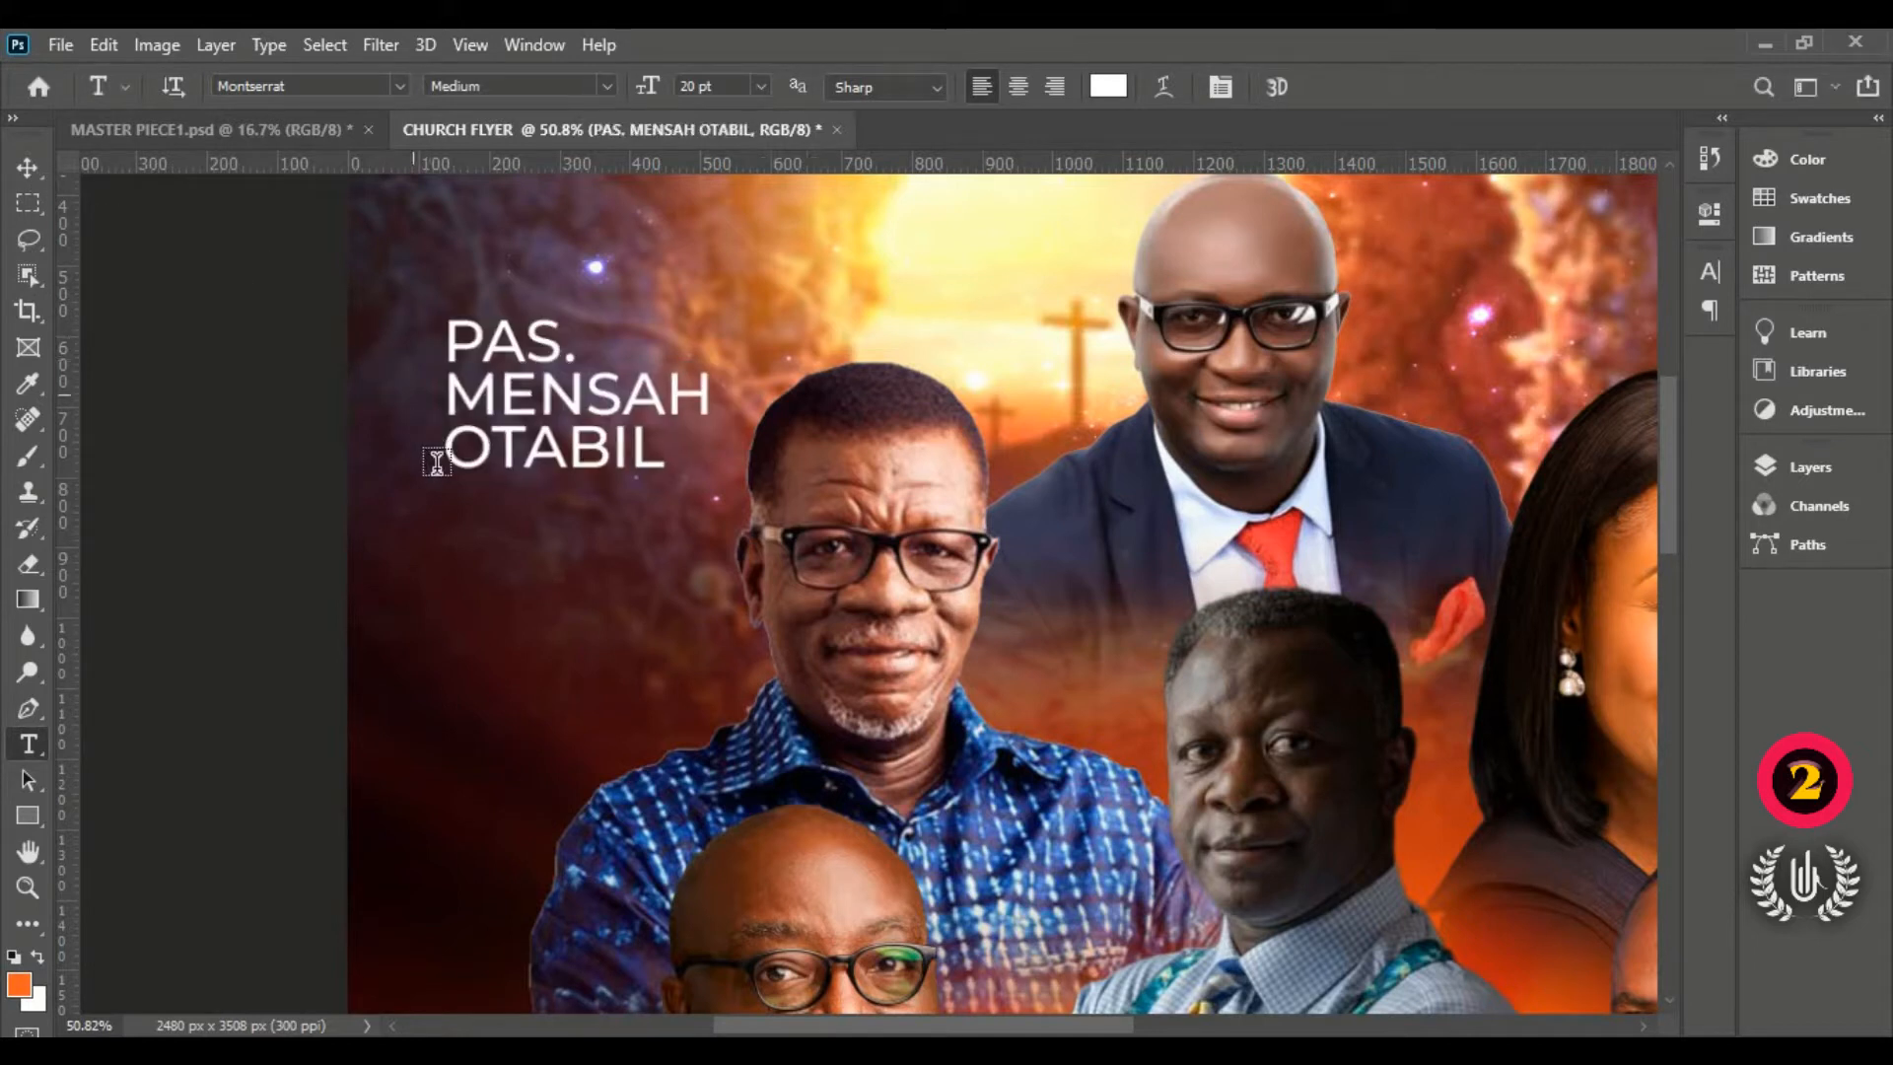
Step: Type PREACHER on a new line below the name and set it in Segoe Script
{"action": "left_click", "coordinate": [468, 529]}
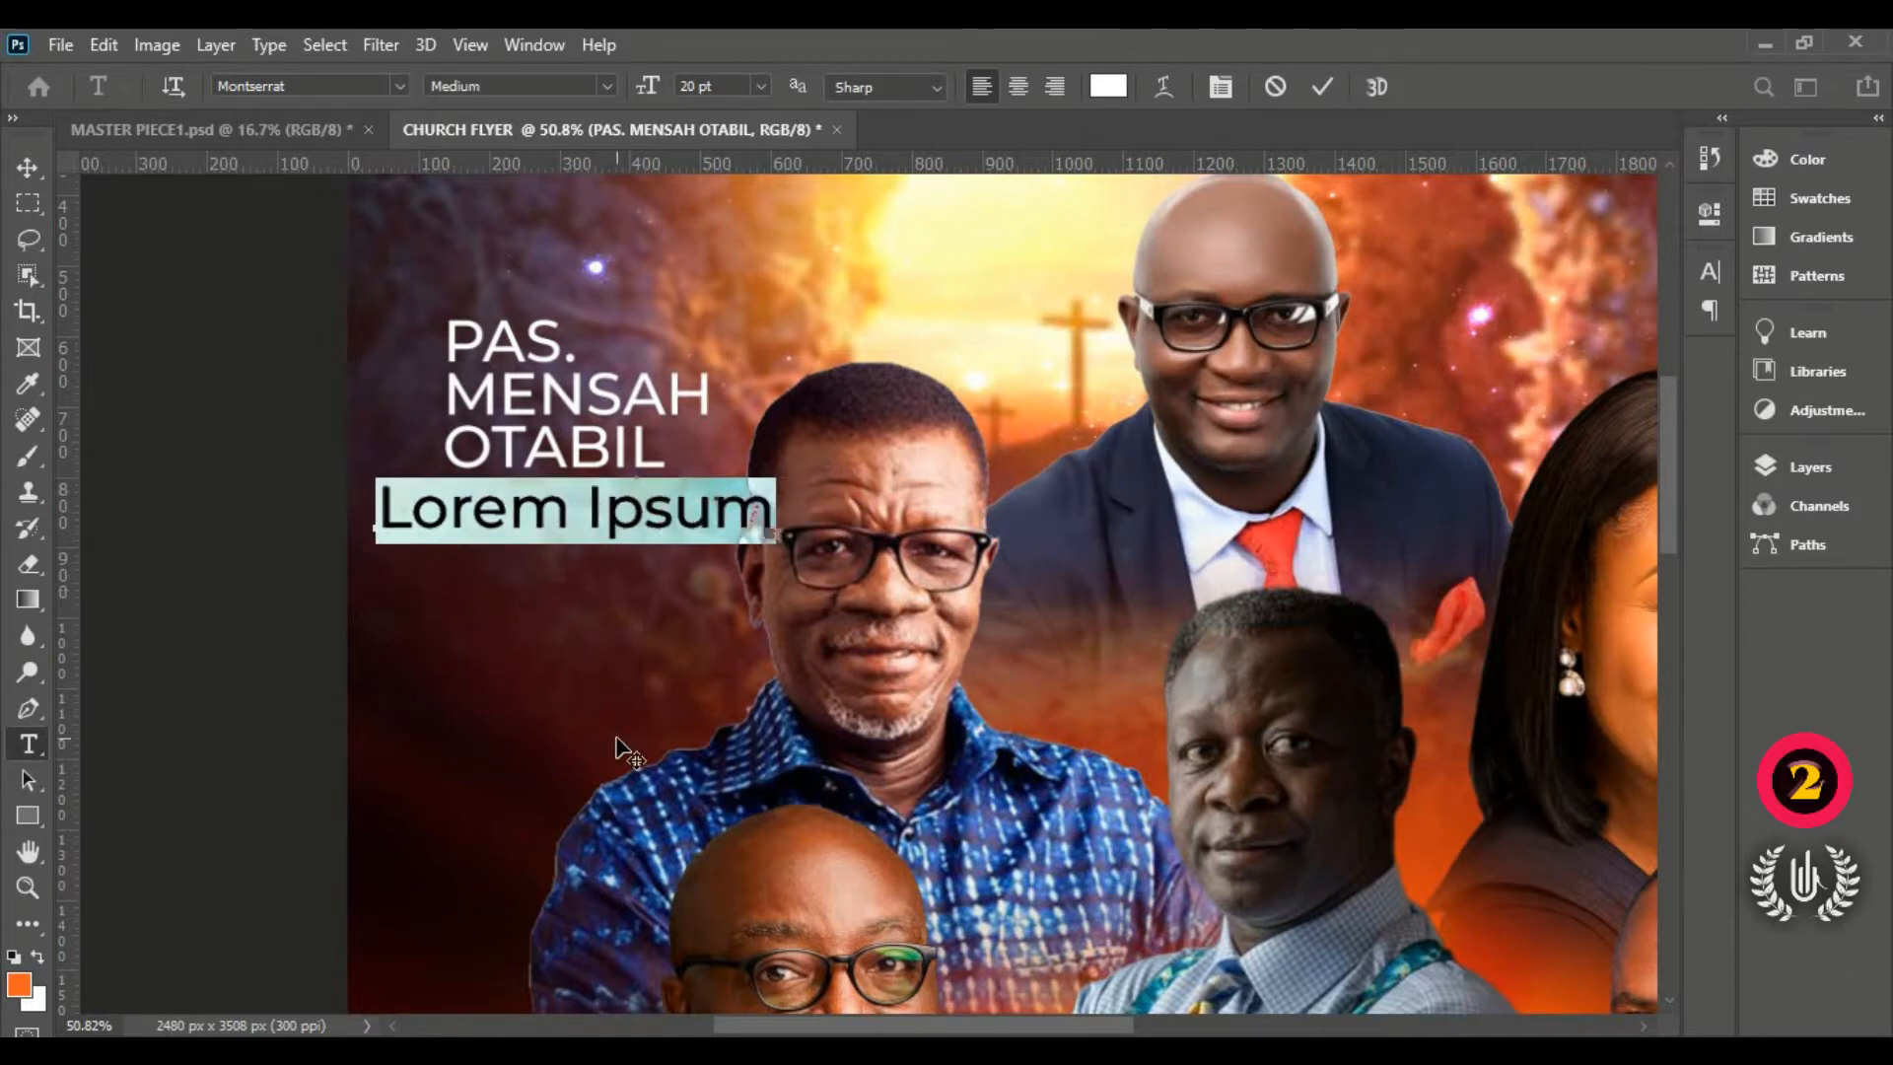
{"action": "type", "text": "P"}
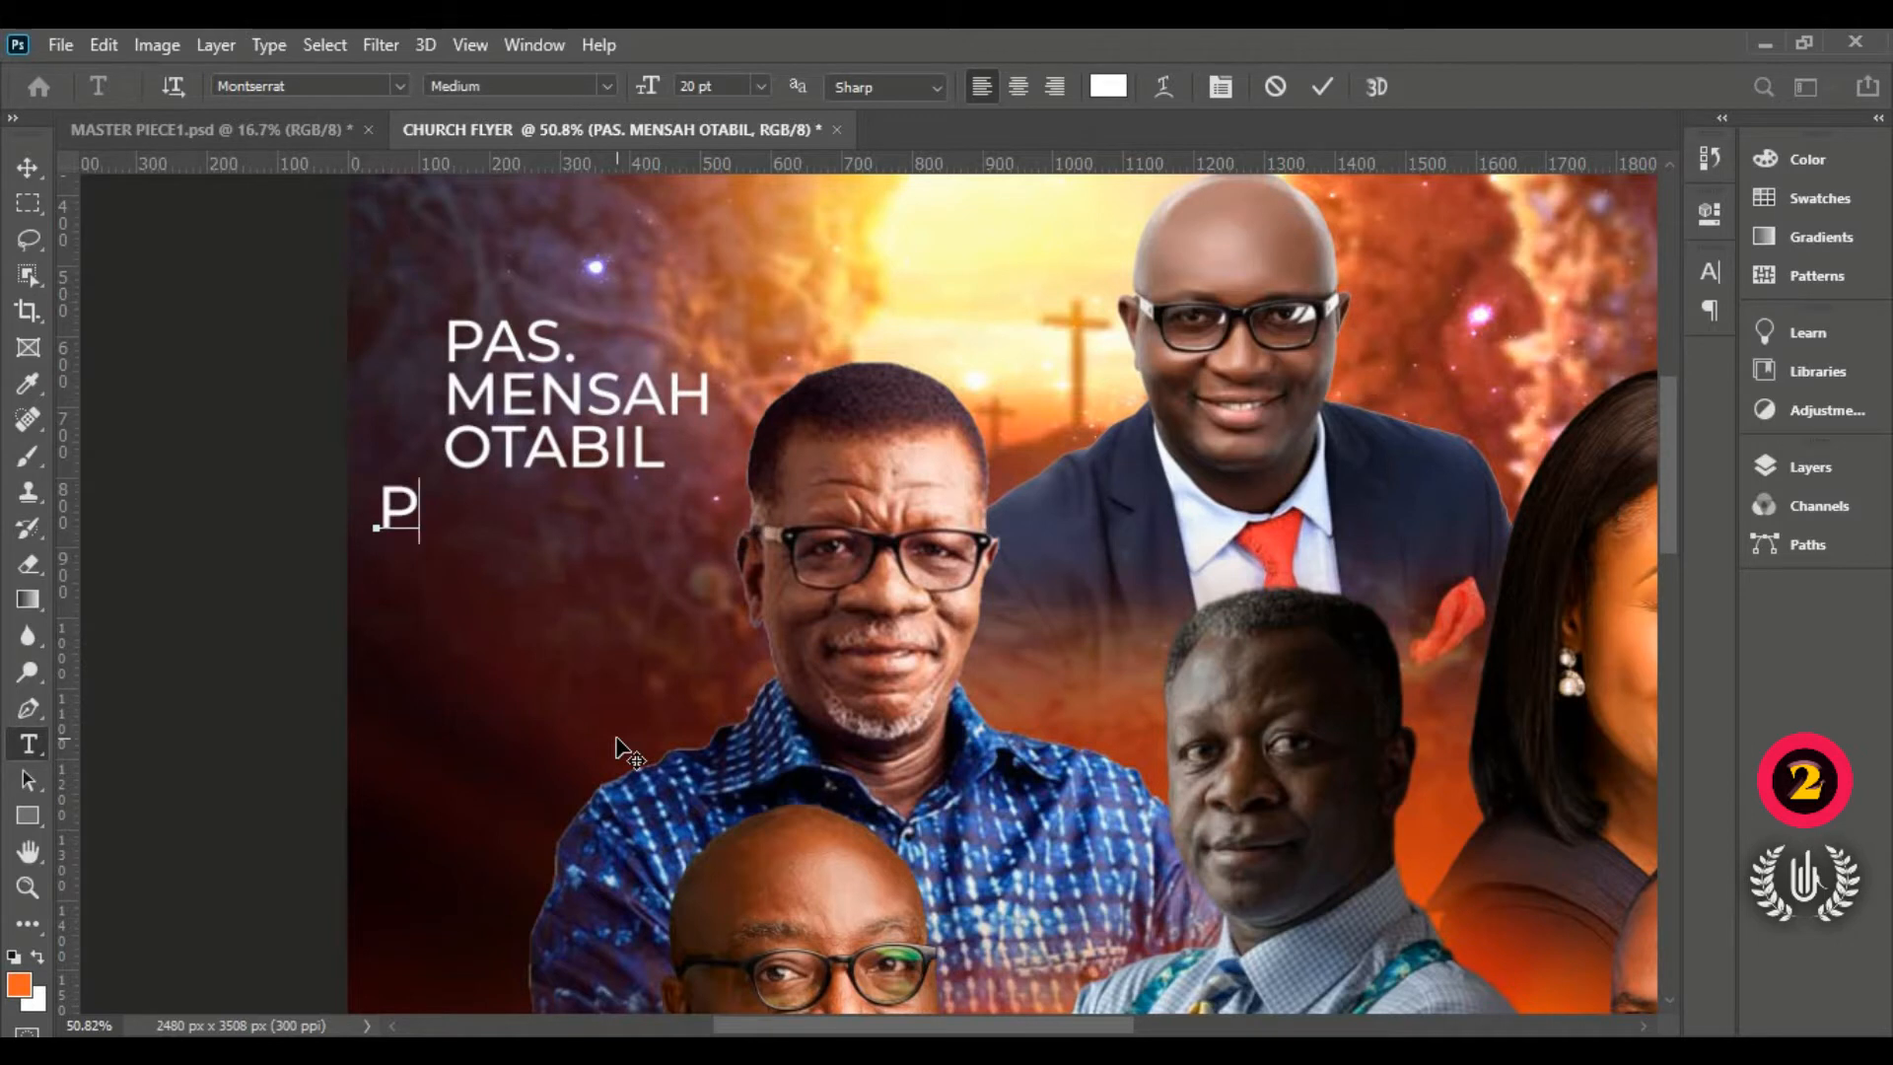
{"action": "type", "text": "REACHER"}
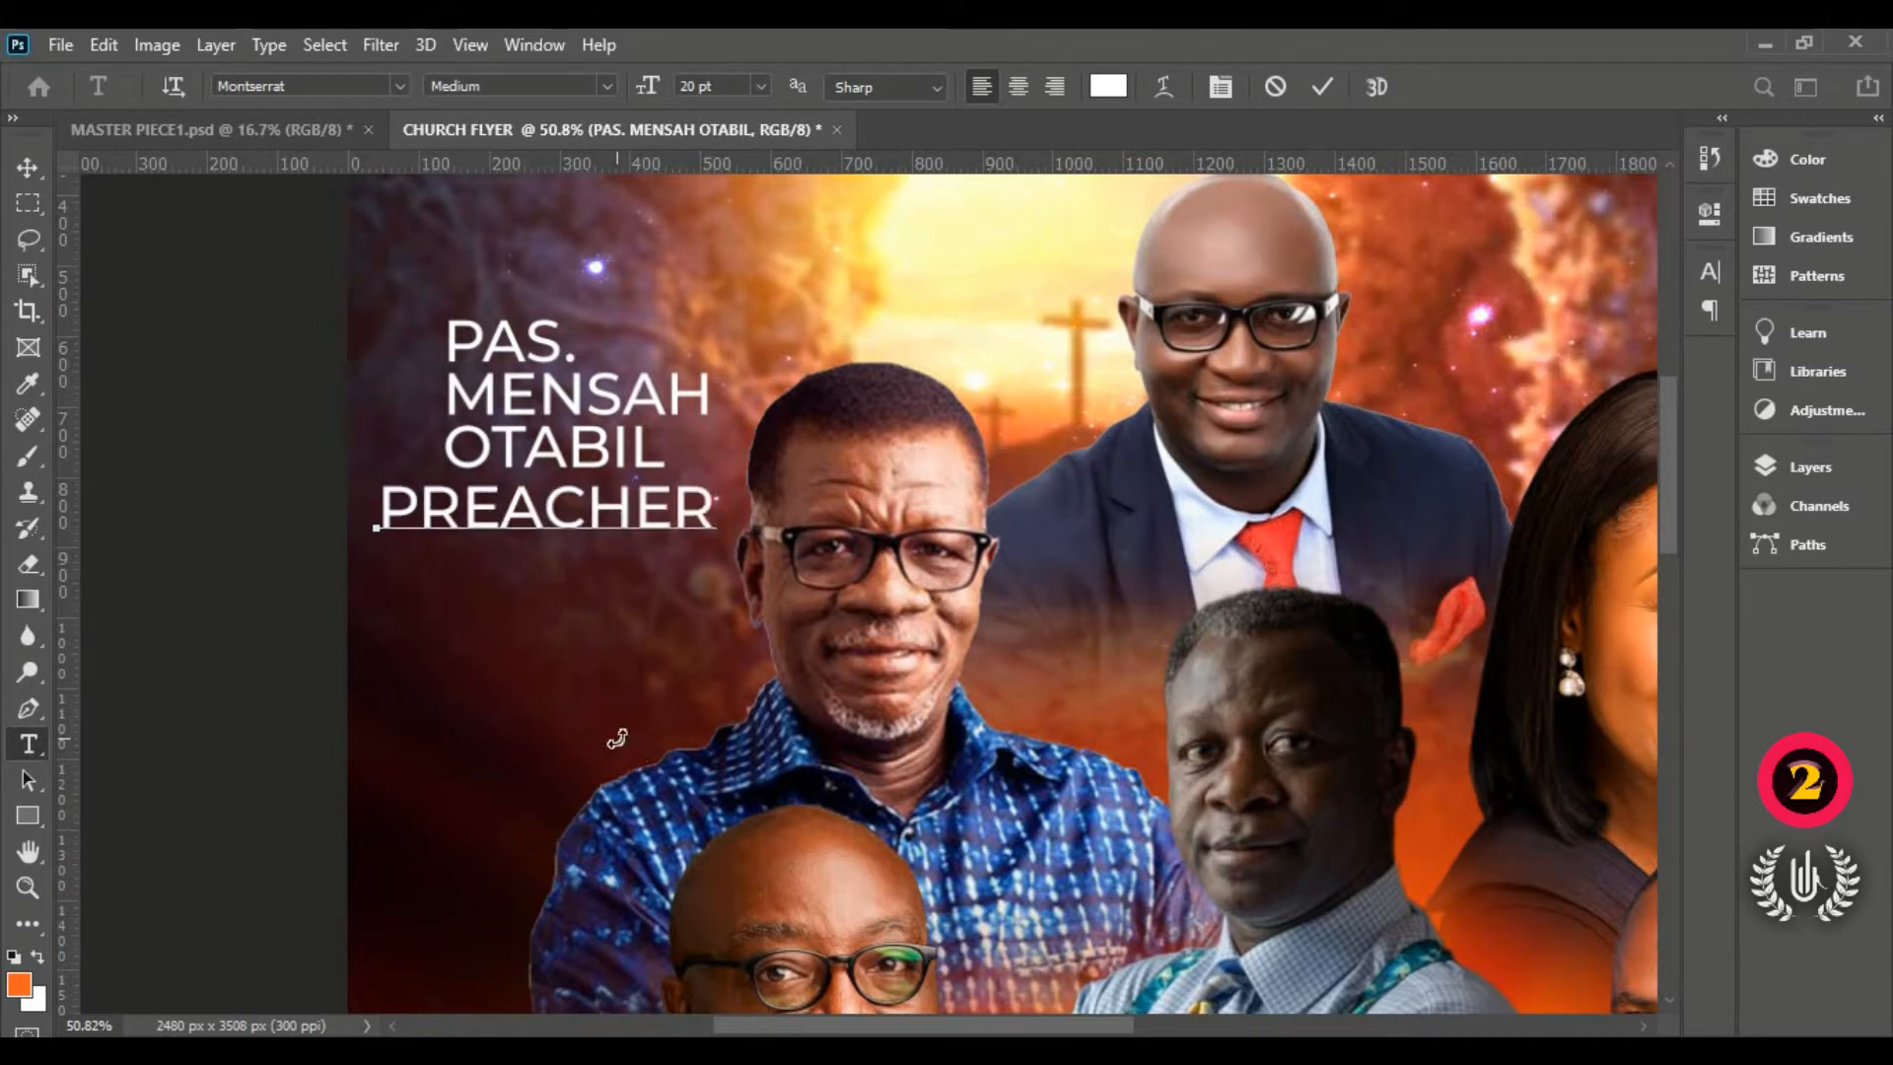
{"action": "key", "text": "ctrl+a"}
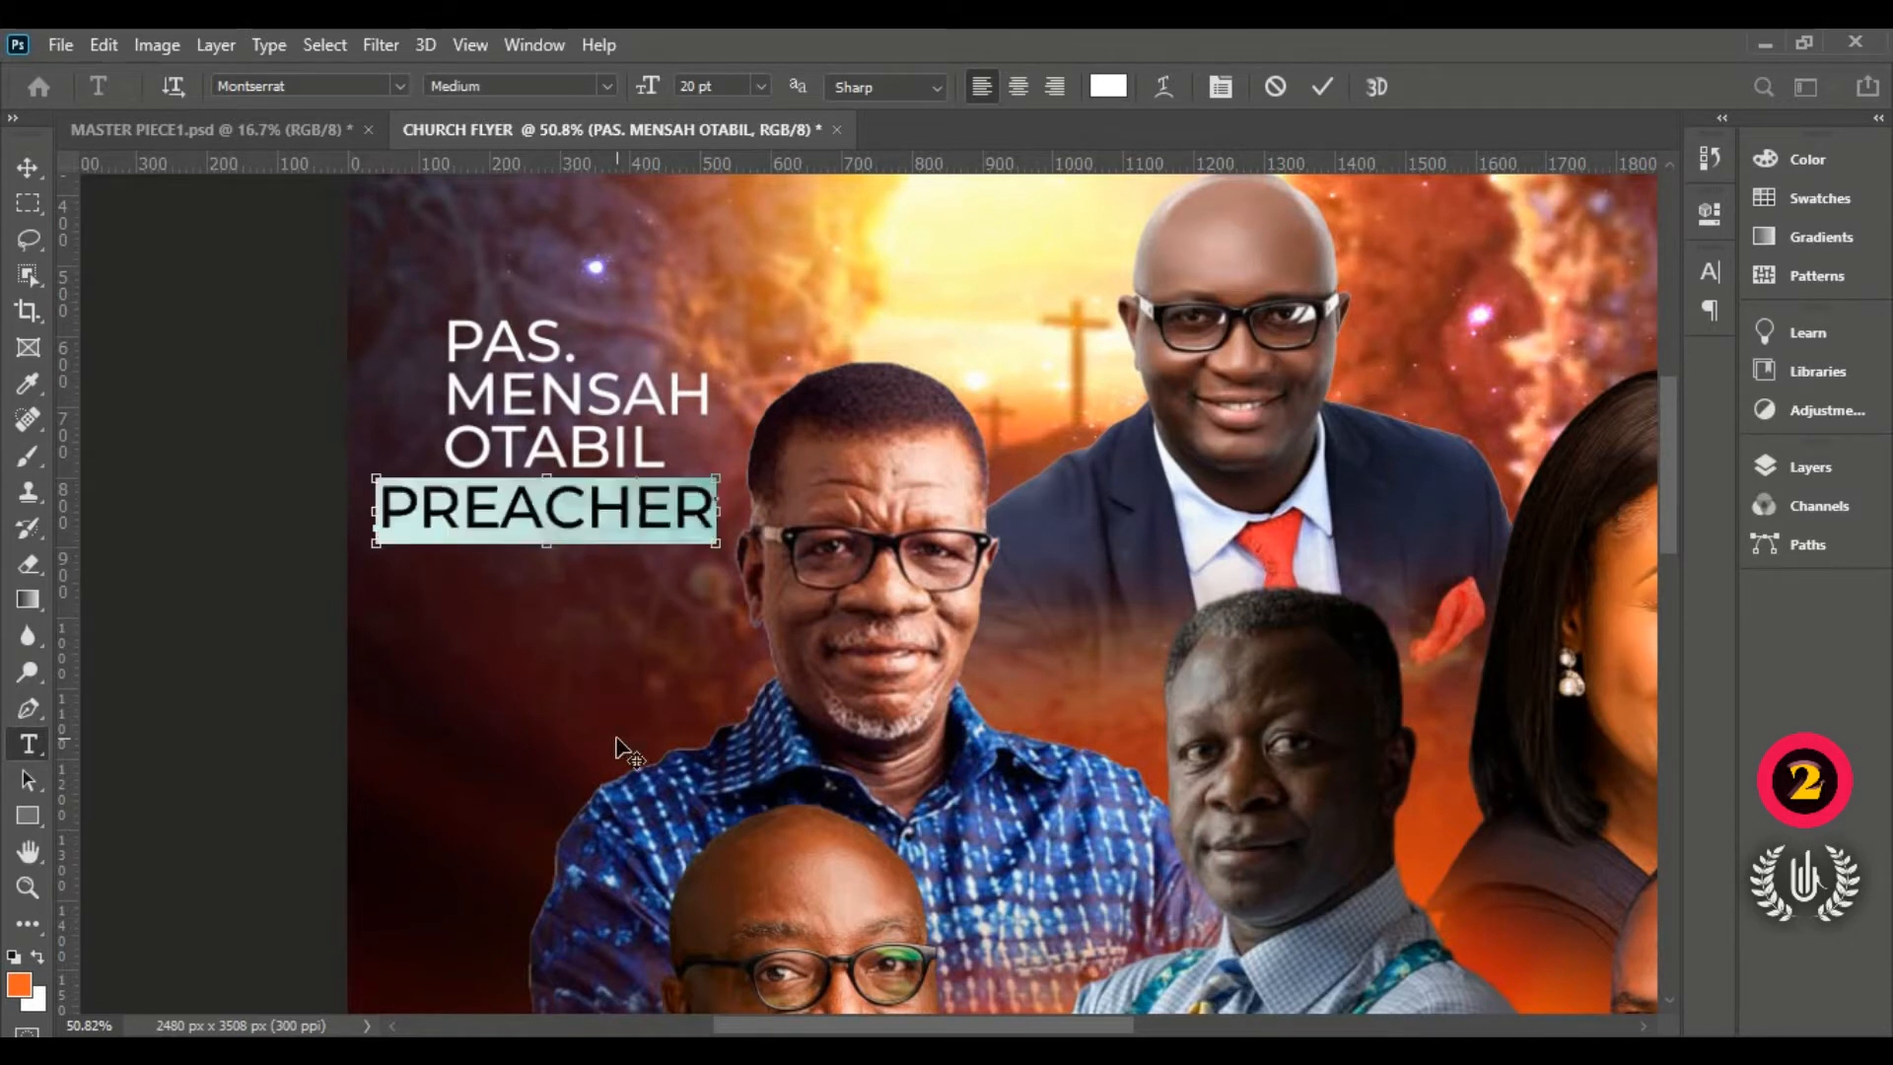
{"action": "left_click", "coordinate": [251, 85]}
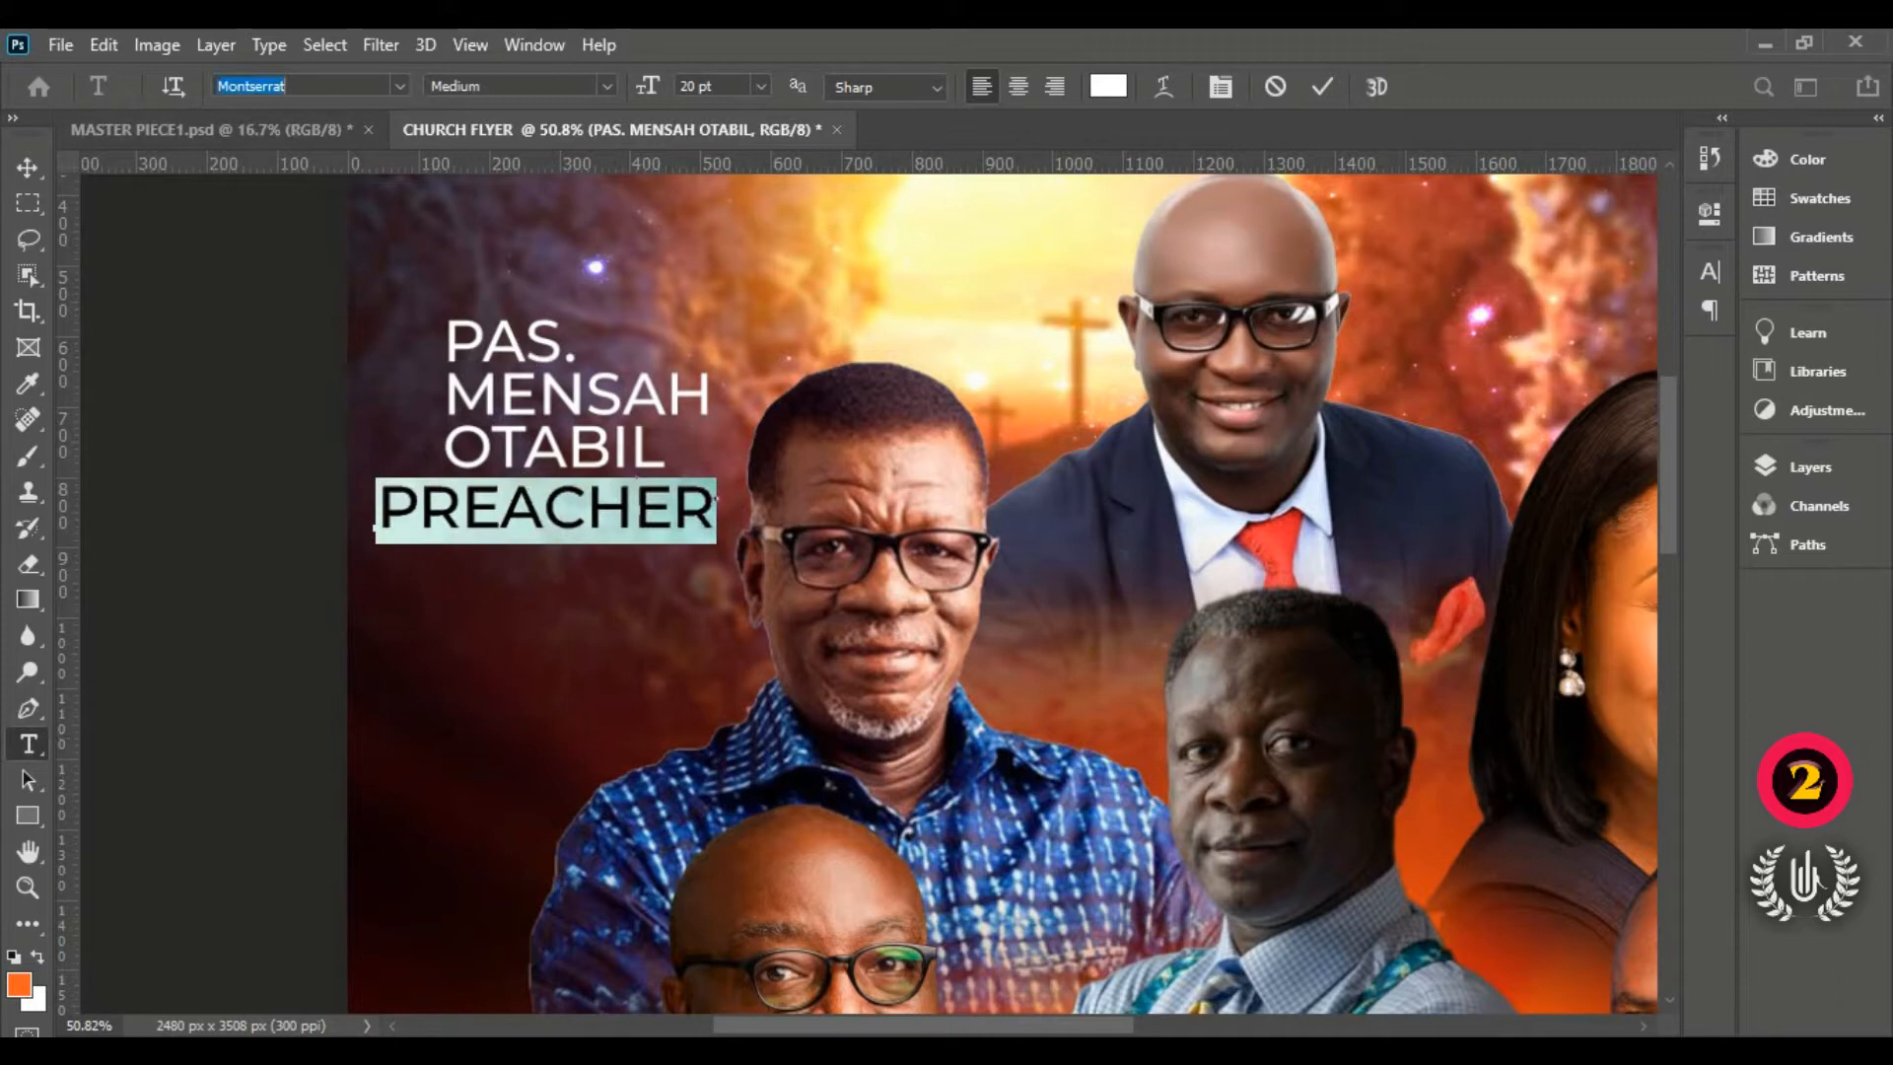
{"action": "type", "text": "SE"}
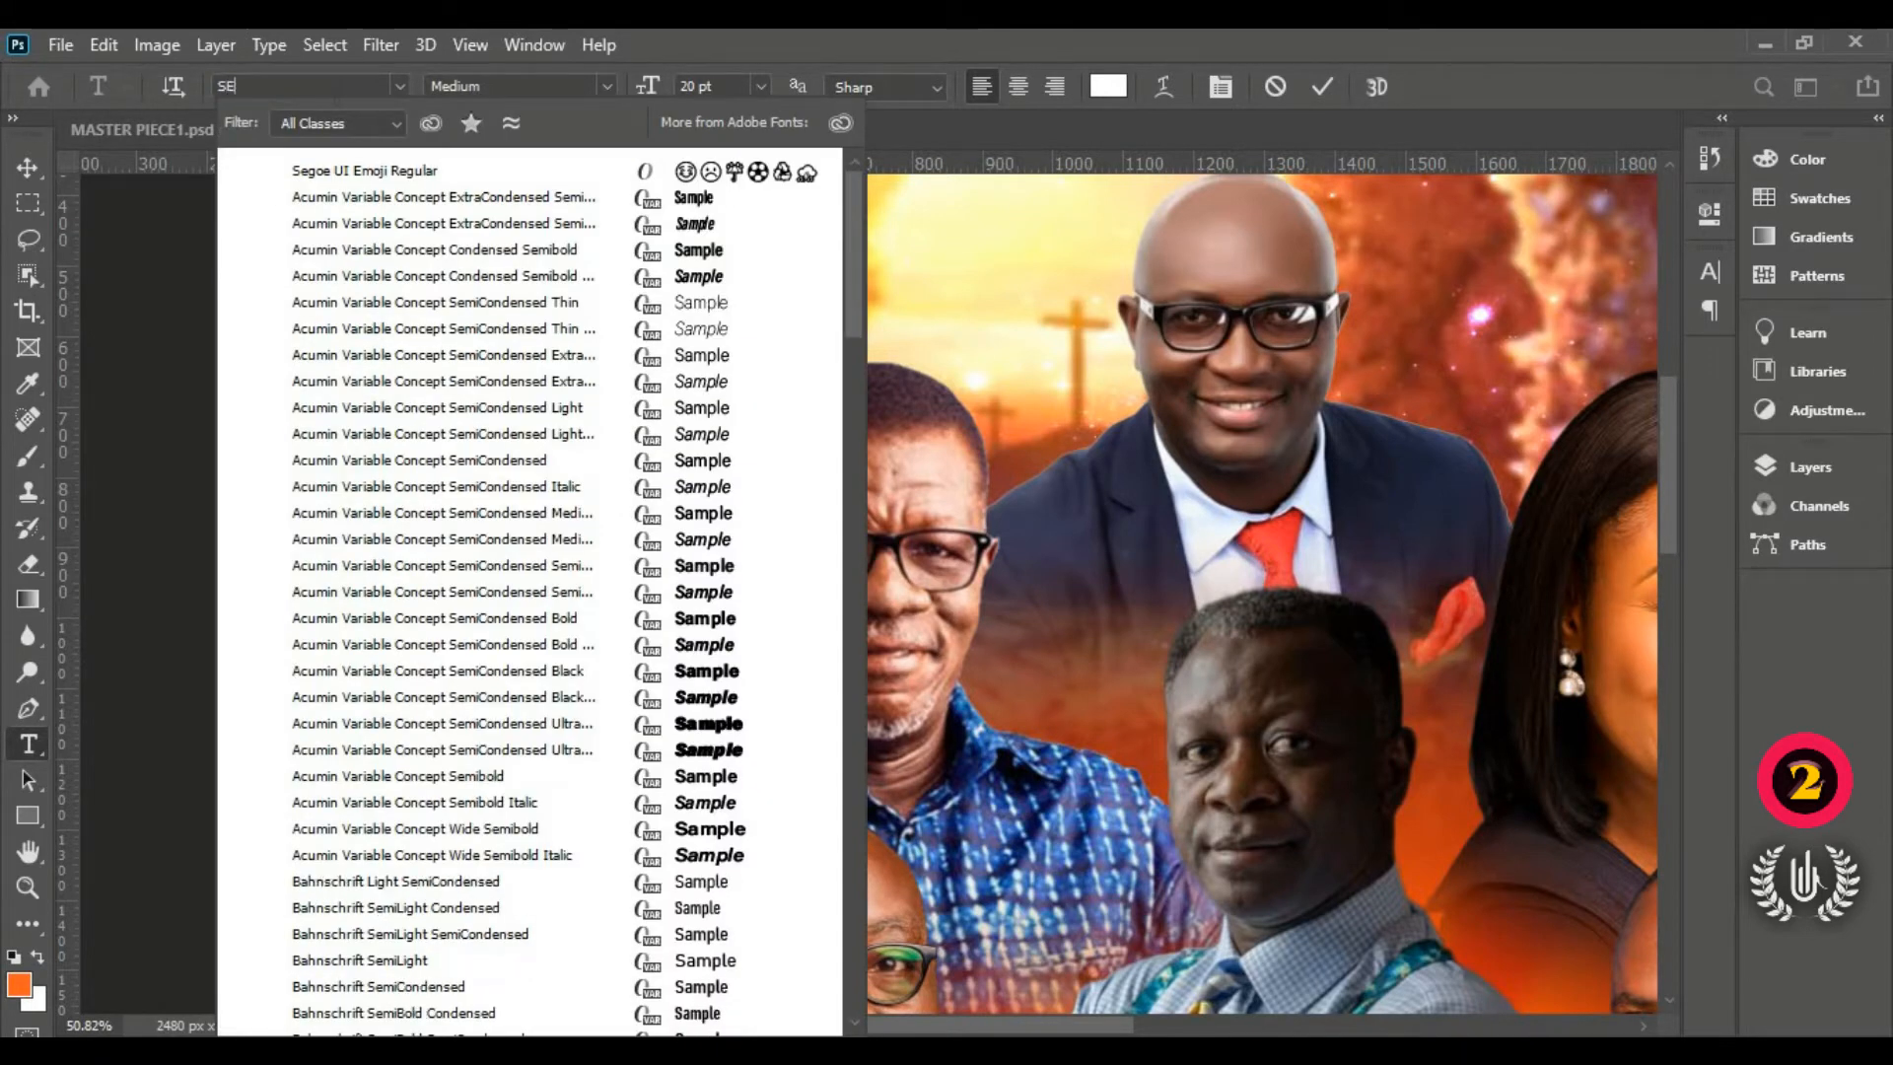
{"action": "type", "text": "G"}
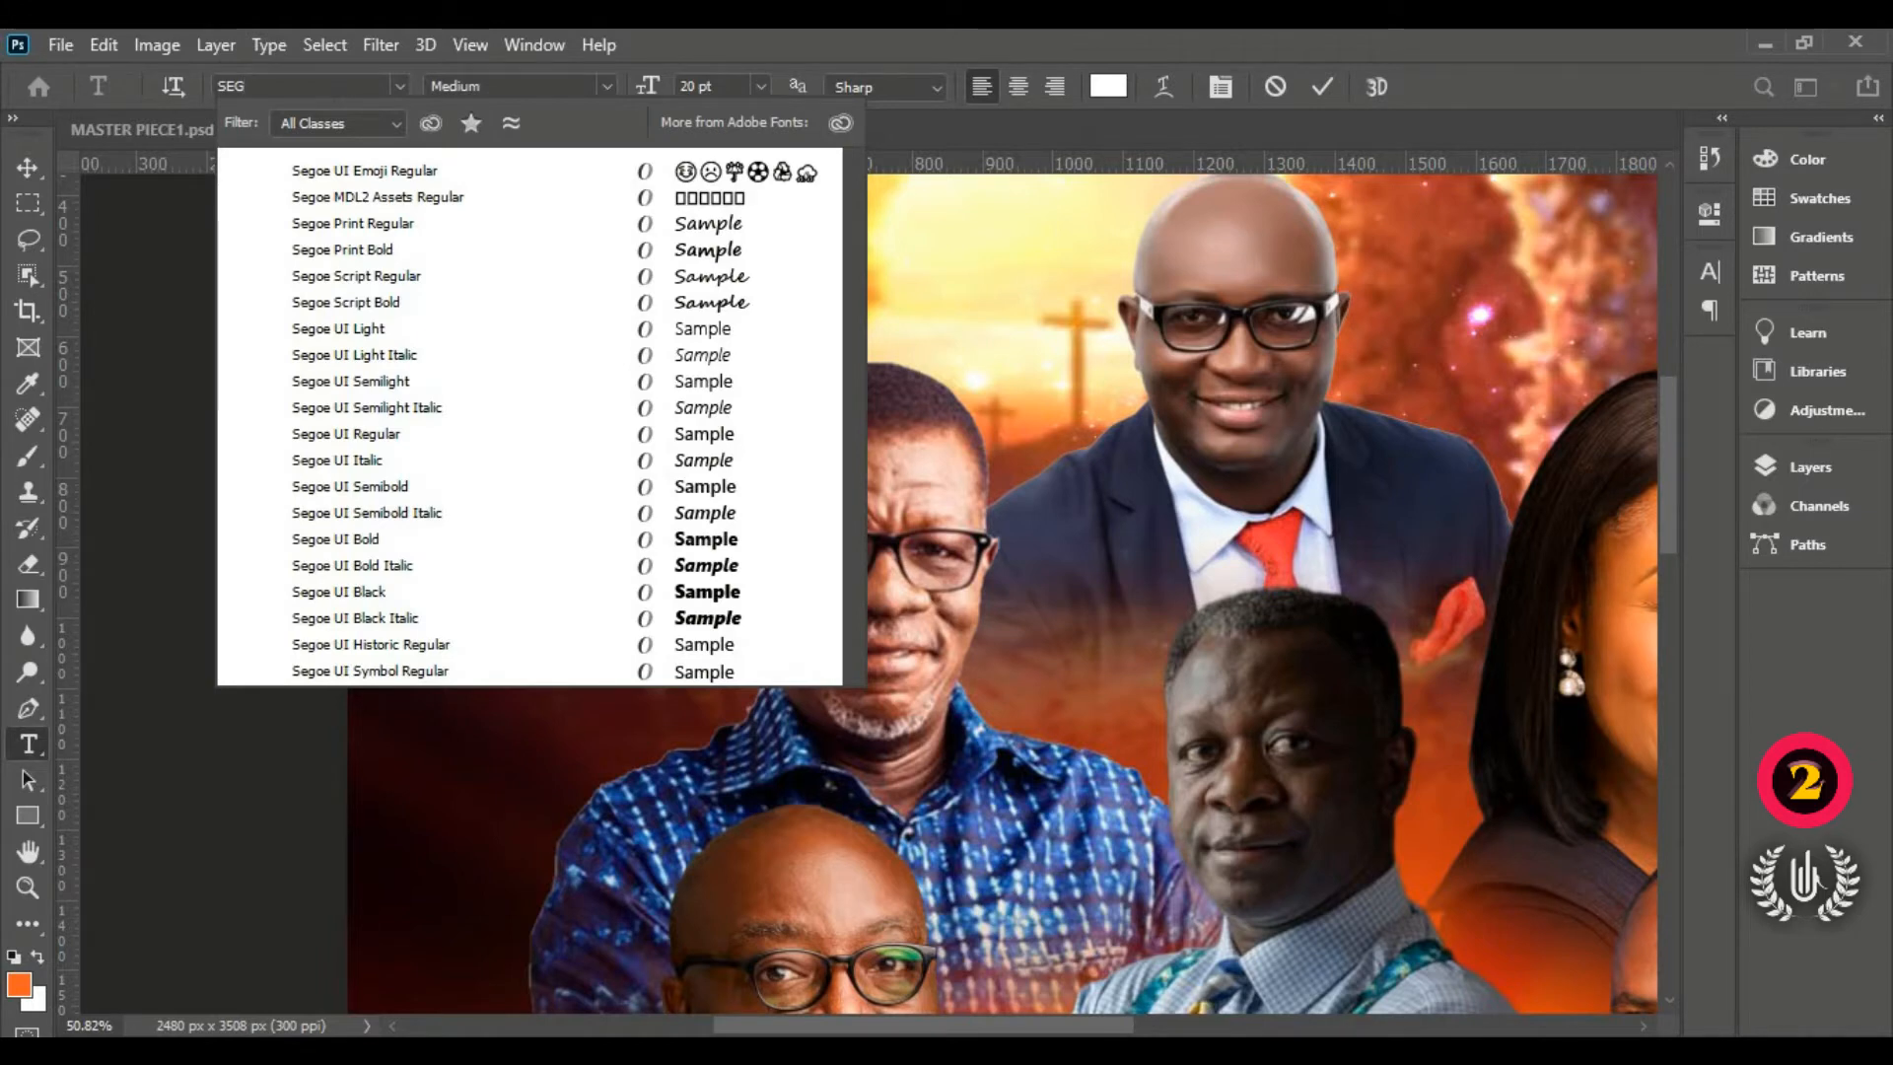
{"action": "key", "text": "BackSpace"}
{"action": "key", "text": "BackSpace"}
{"action": "key", "text": "BackSpace"}
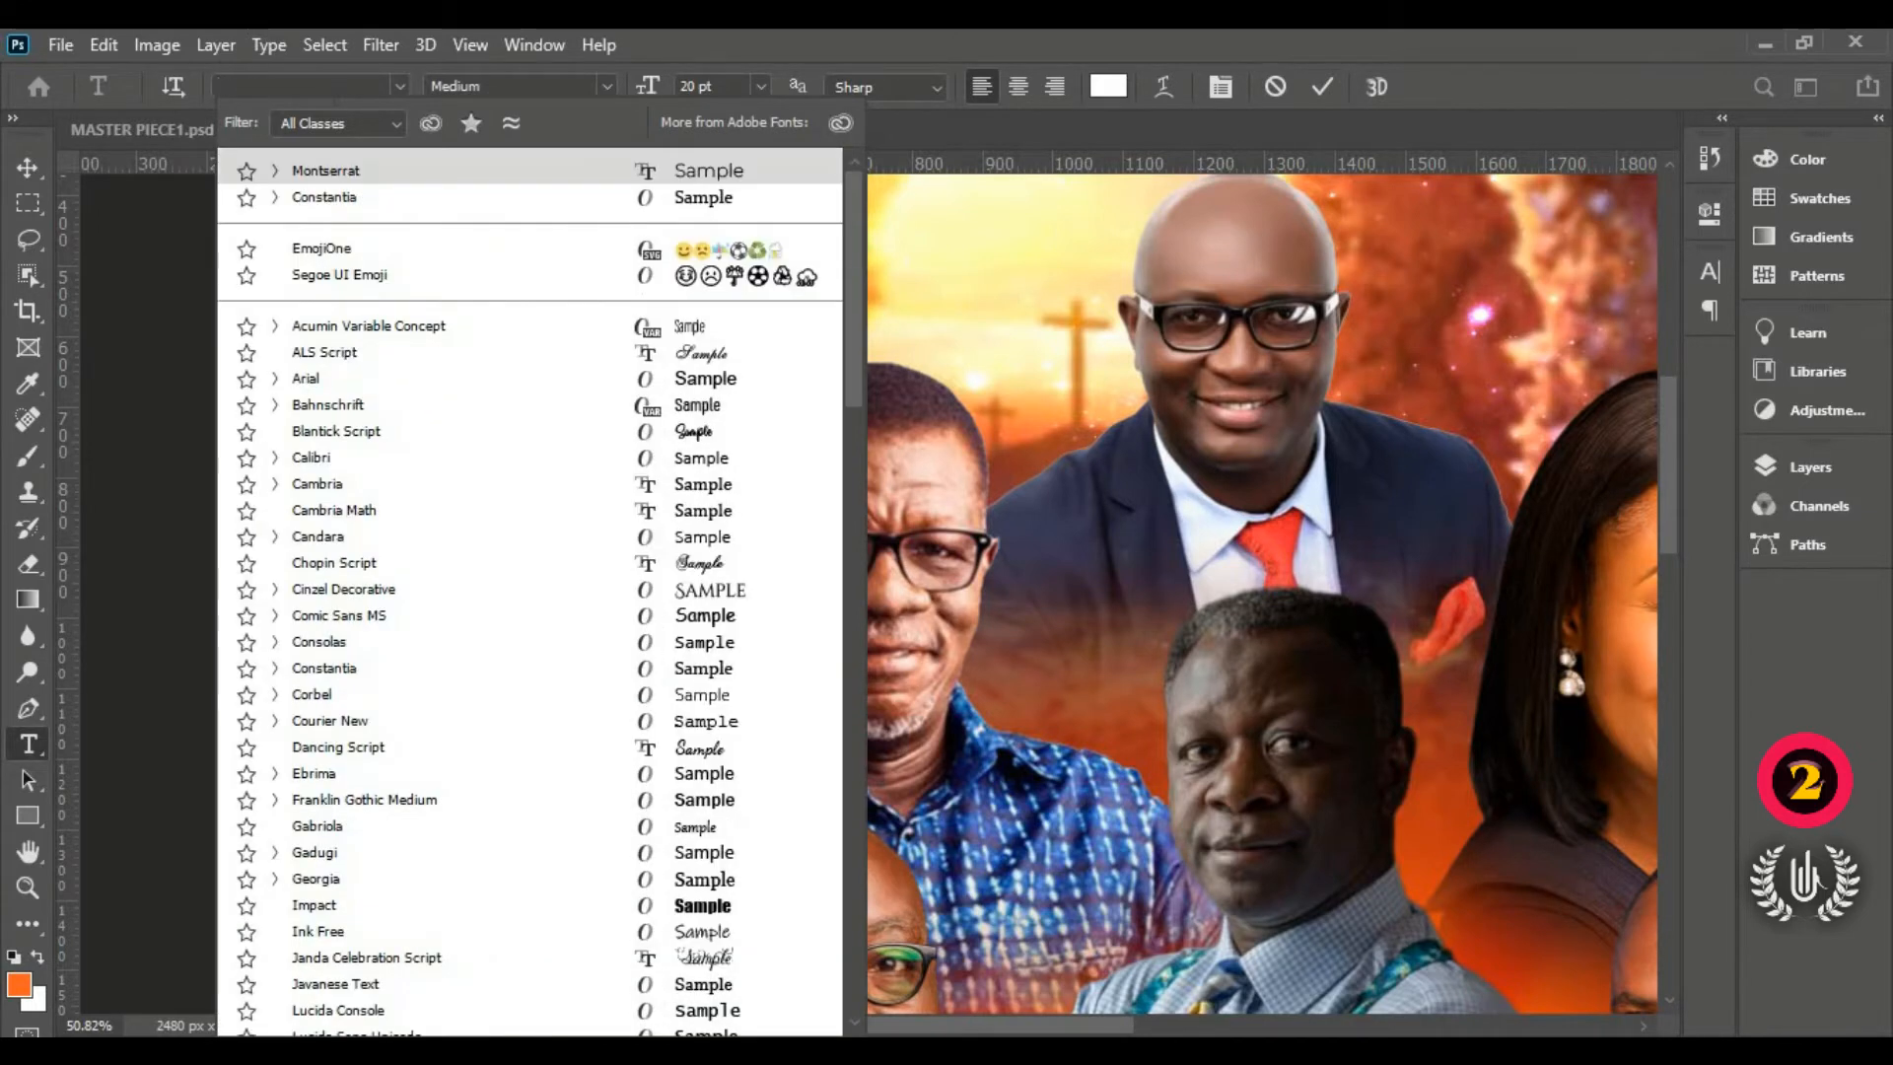
{"action": "type", "text": "scr"}
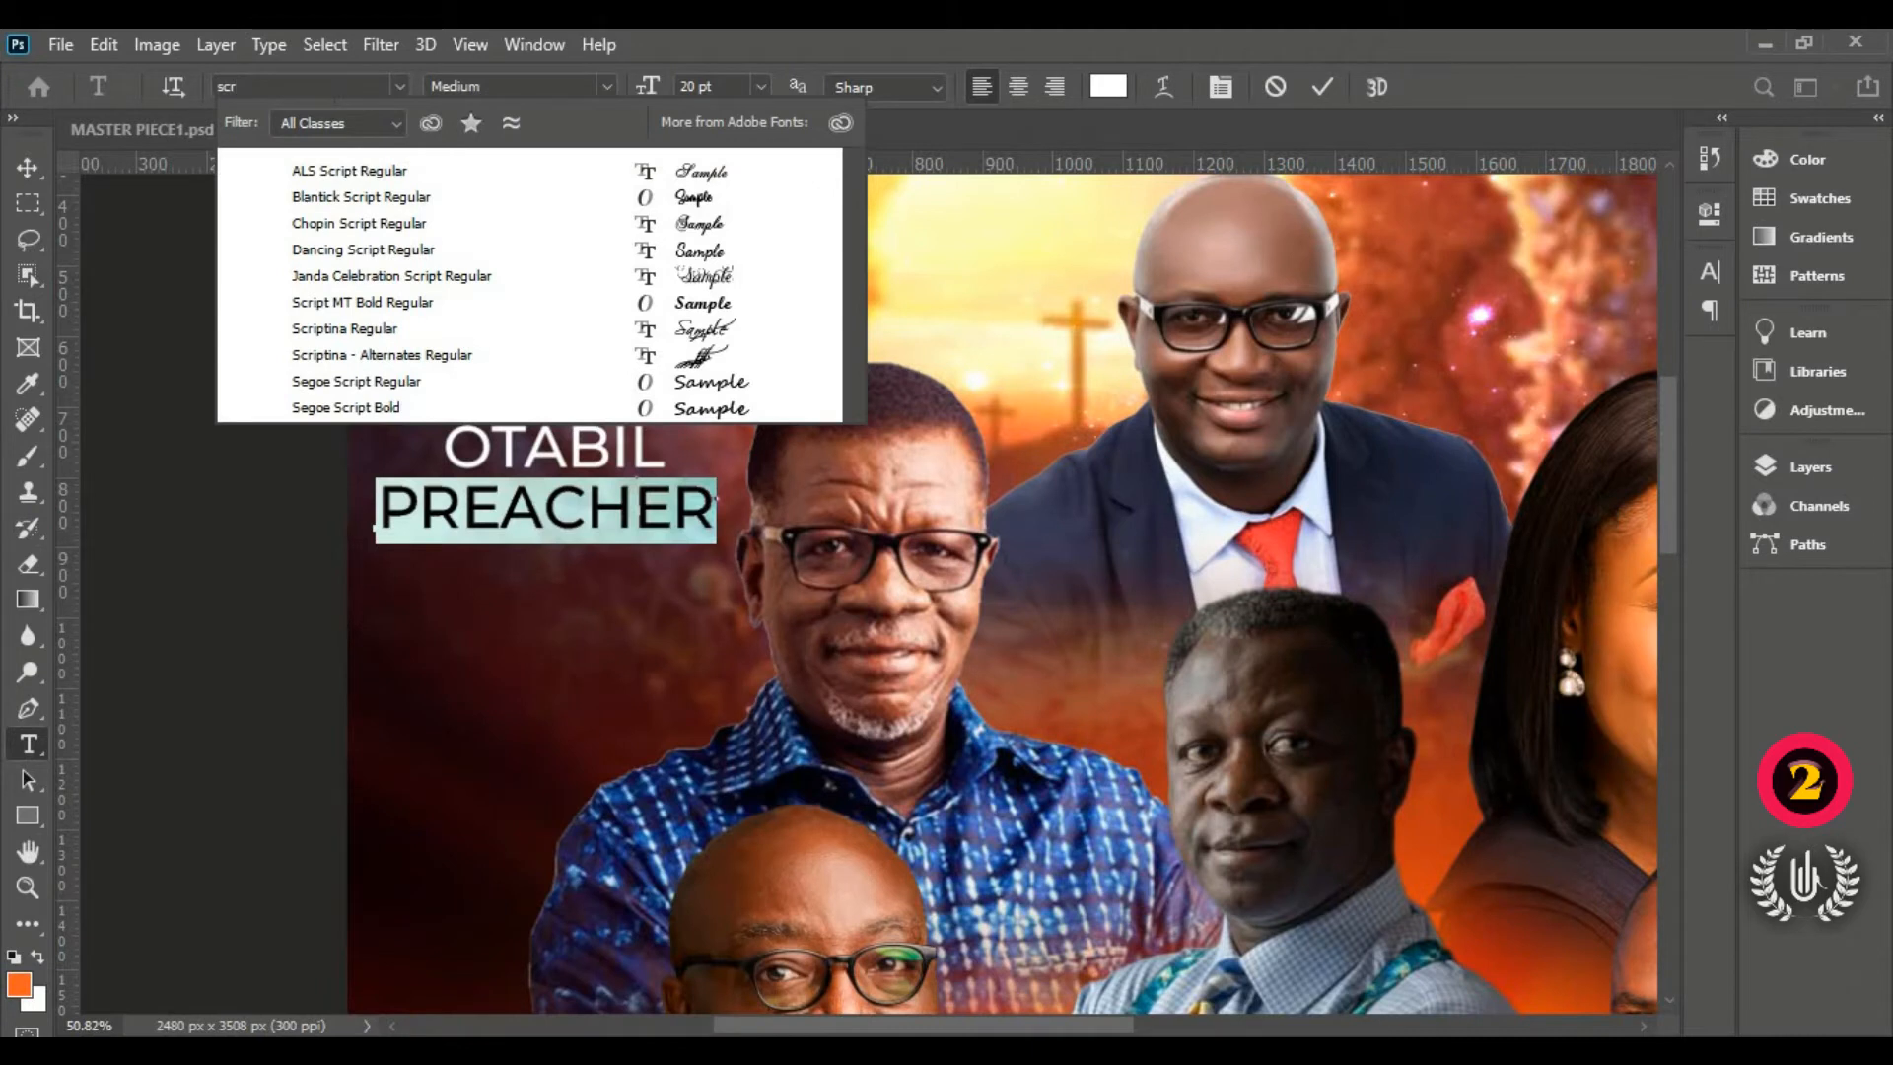
{"action": "left_click", "coordinate": [533, 384]}
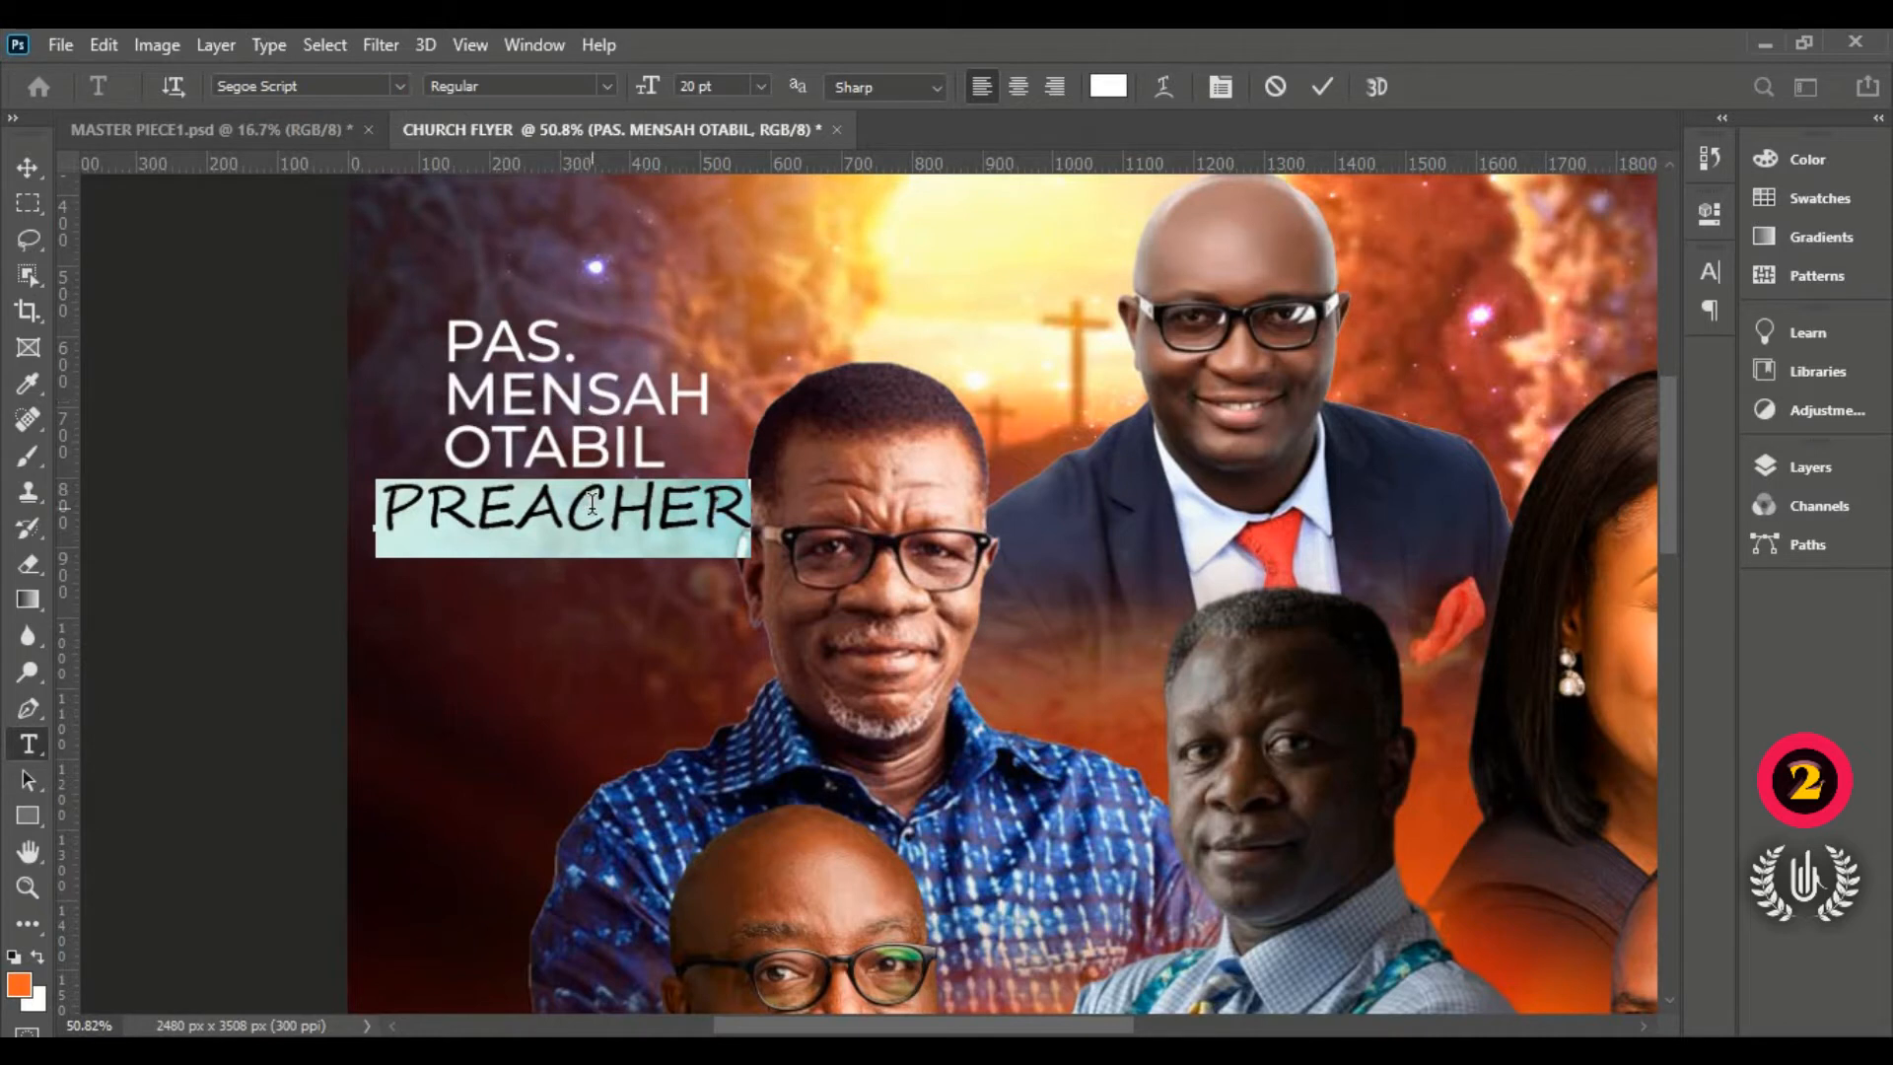
{"action": "left_click", "coordinate": [1324, 87]}
Step: Scale PREACHER to about 58% and nudge it up just under the last name line
{"action": "left_click", "coordinate": [25, 170]}
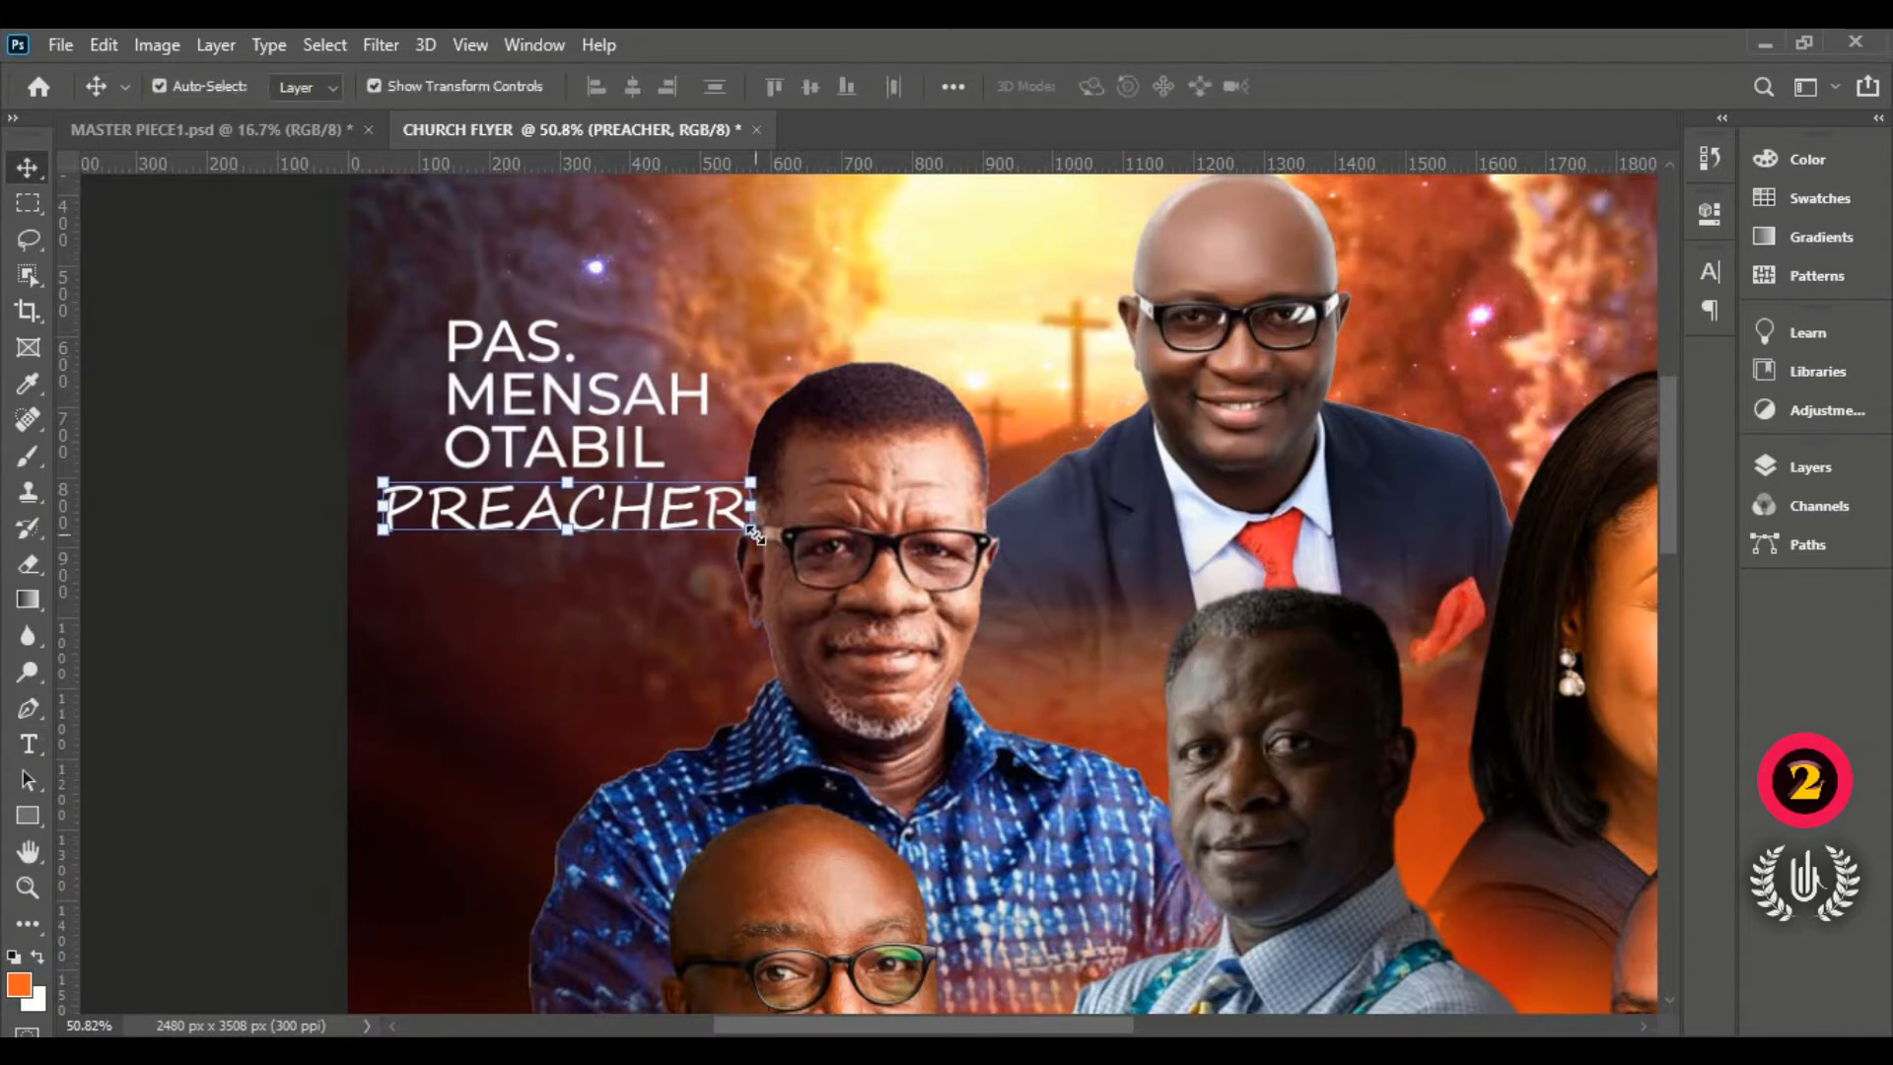
{"action": "left_click", "coordinate": [755, 535]}
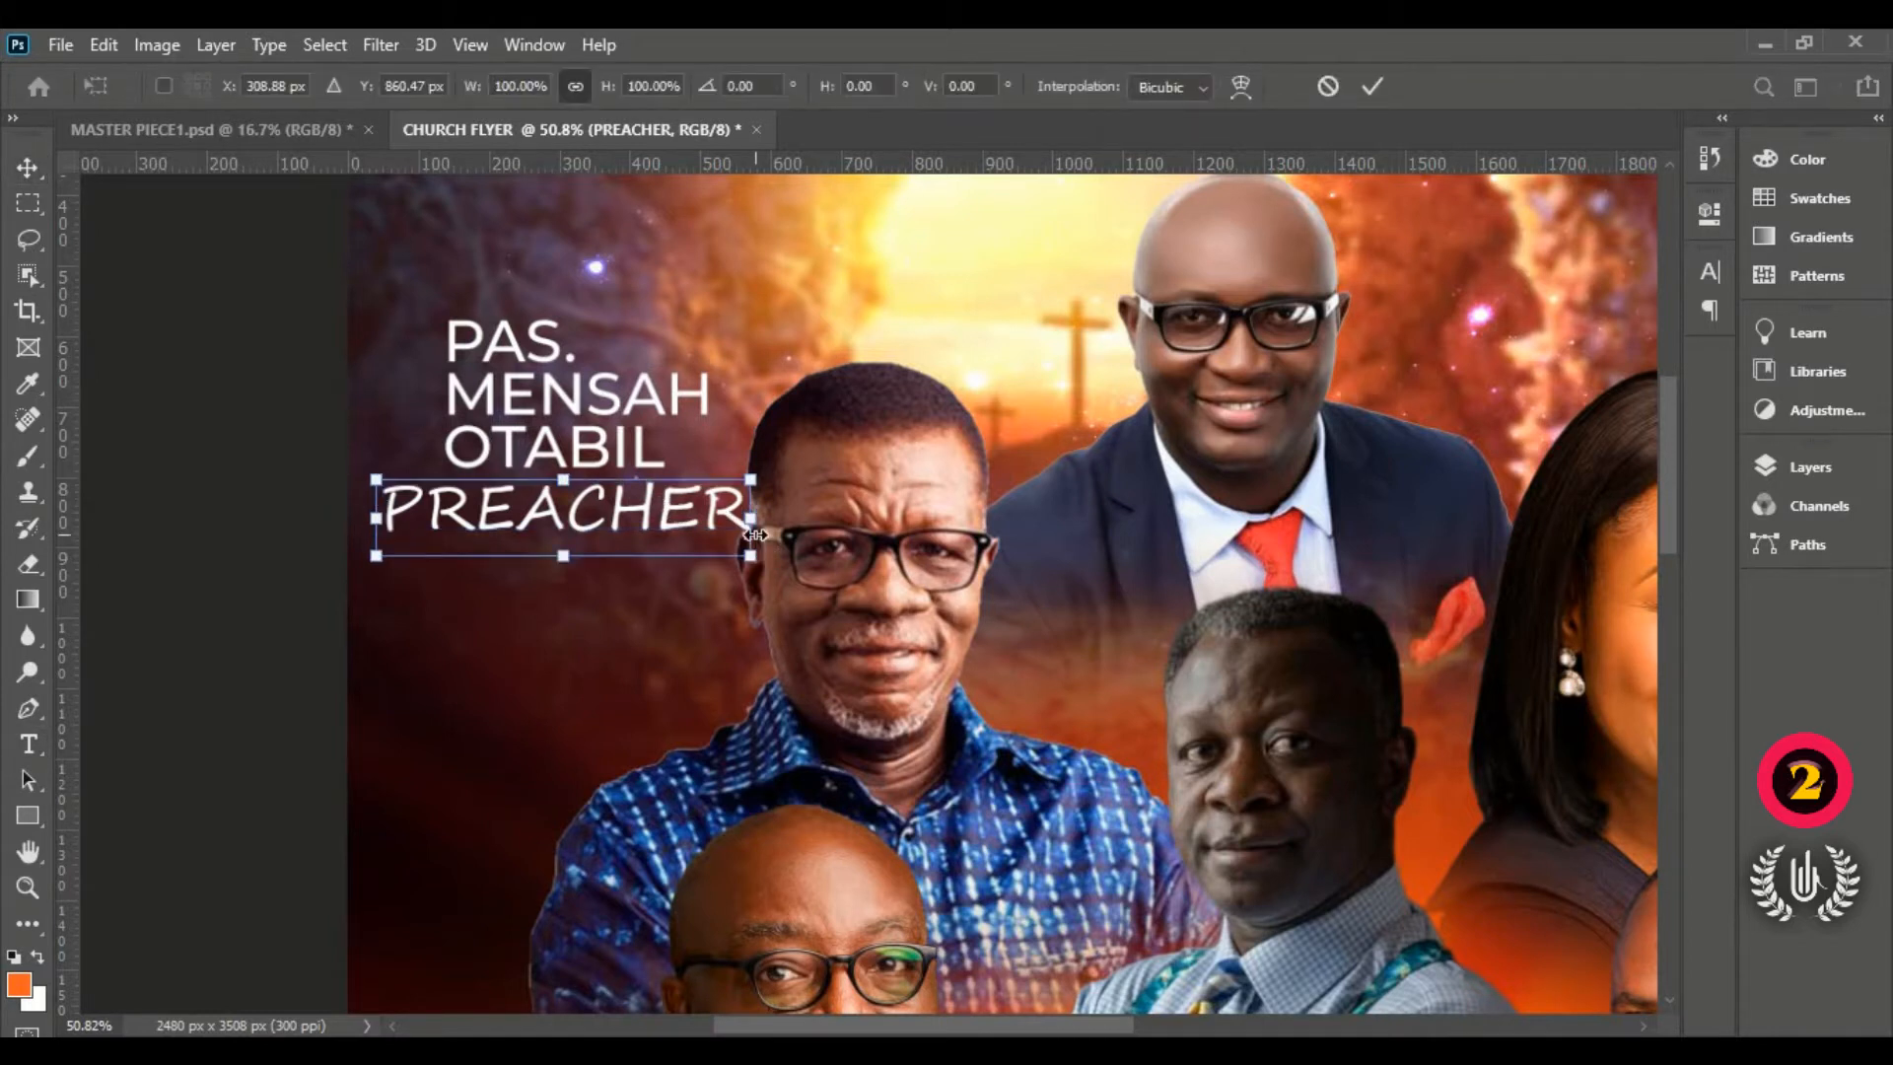
{"action": "left_click_drag", "start_coordinate": [755, 534], "coordinate": [662, 530]}
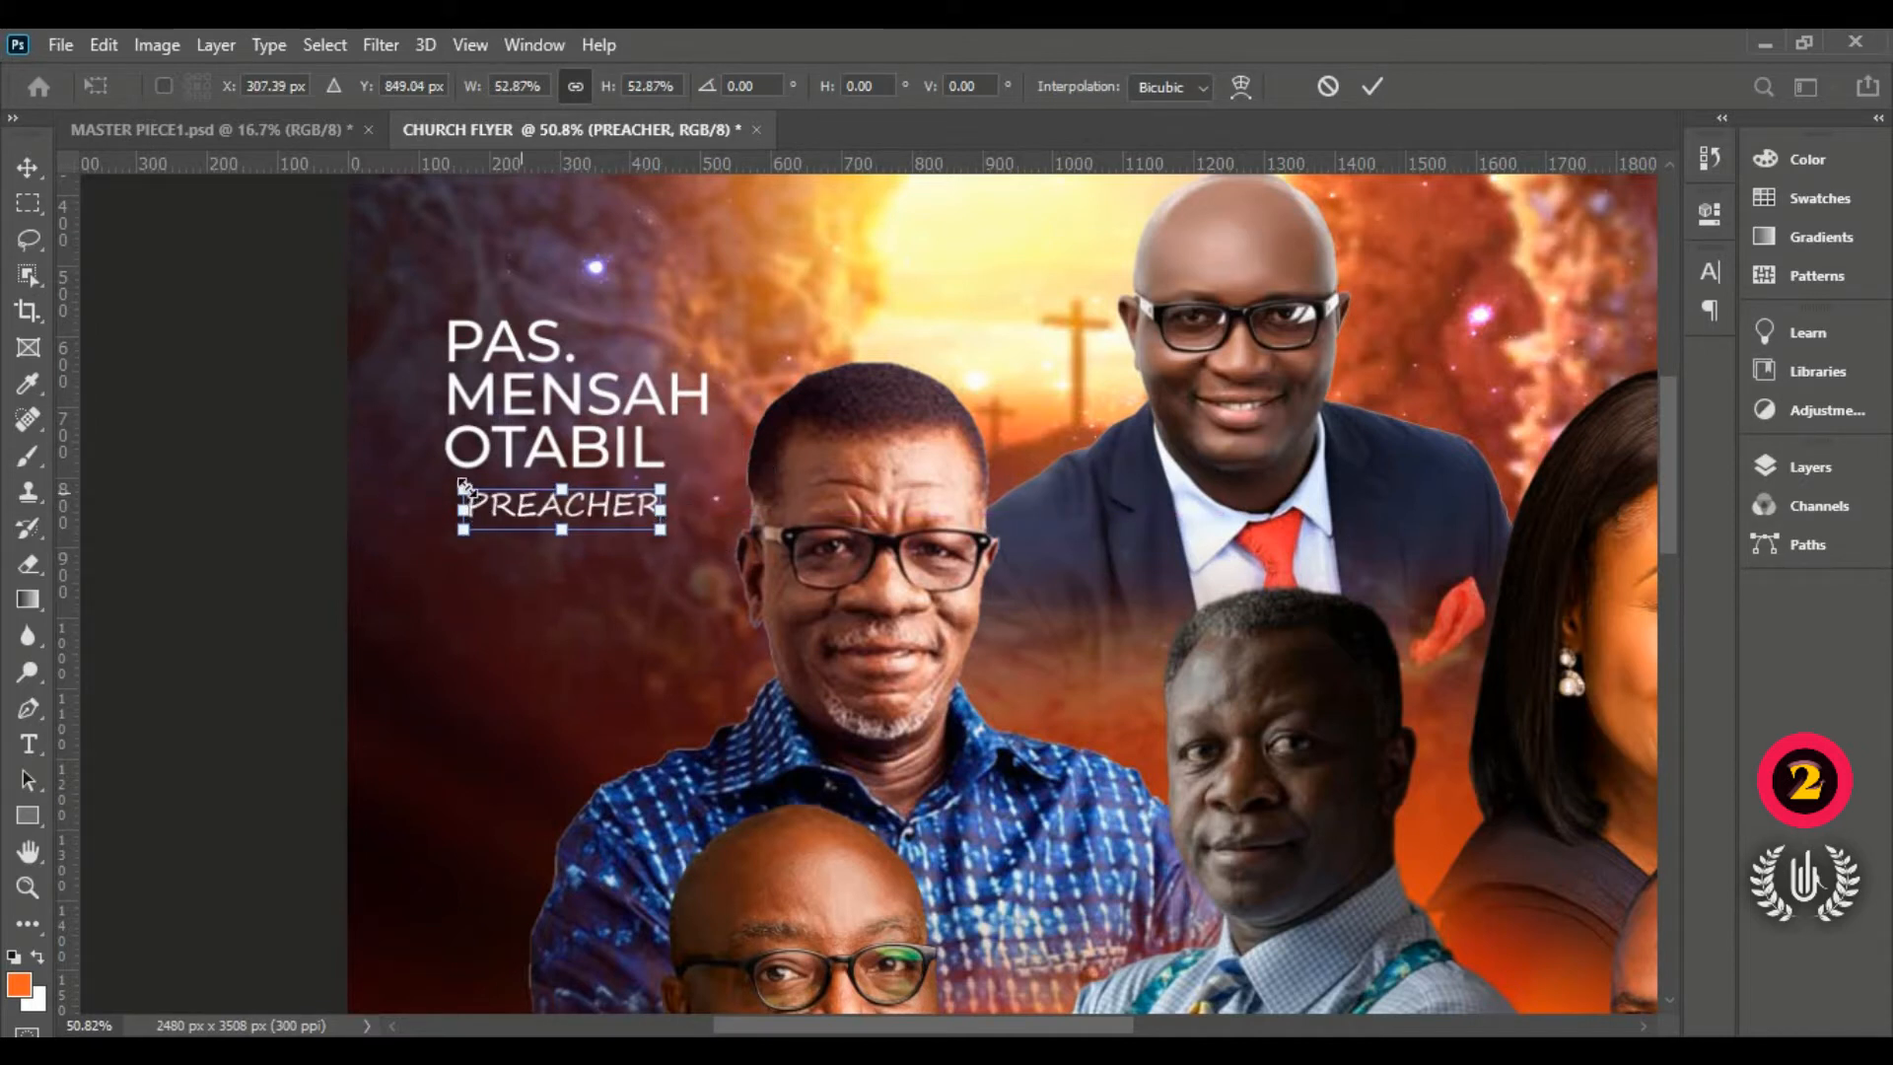
{"action": "left_click_drag", "start_coordinate": [461, 468], "coordinate": [454, 455]}
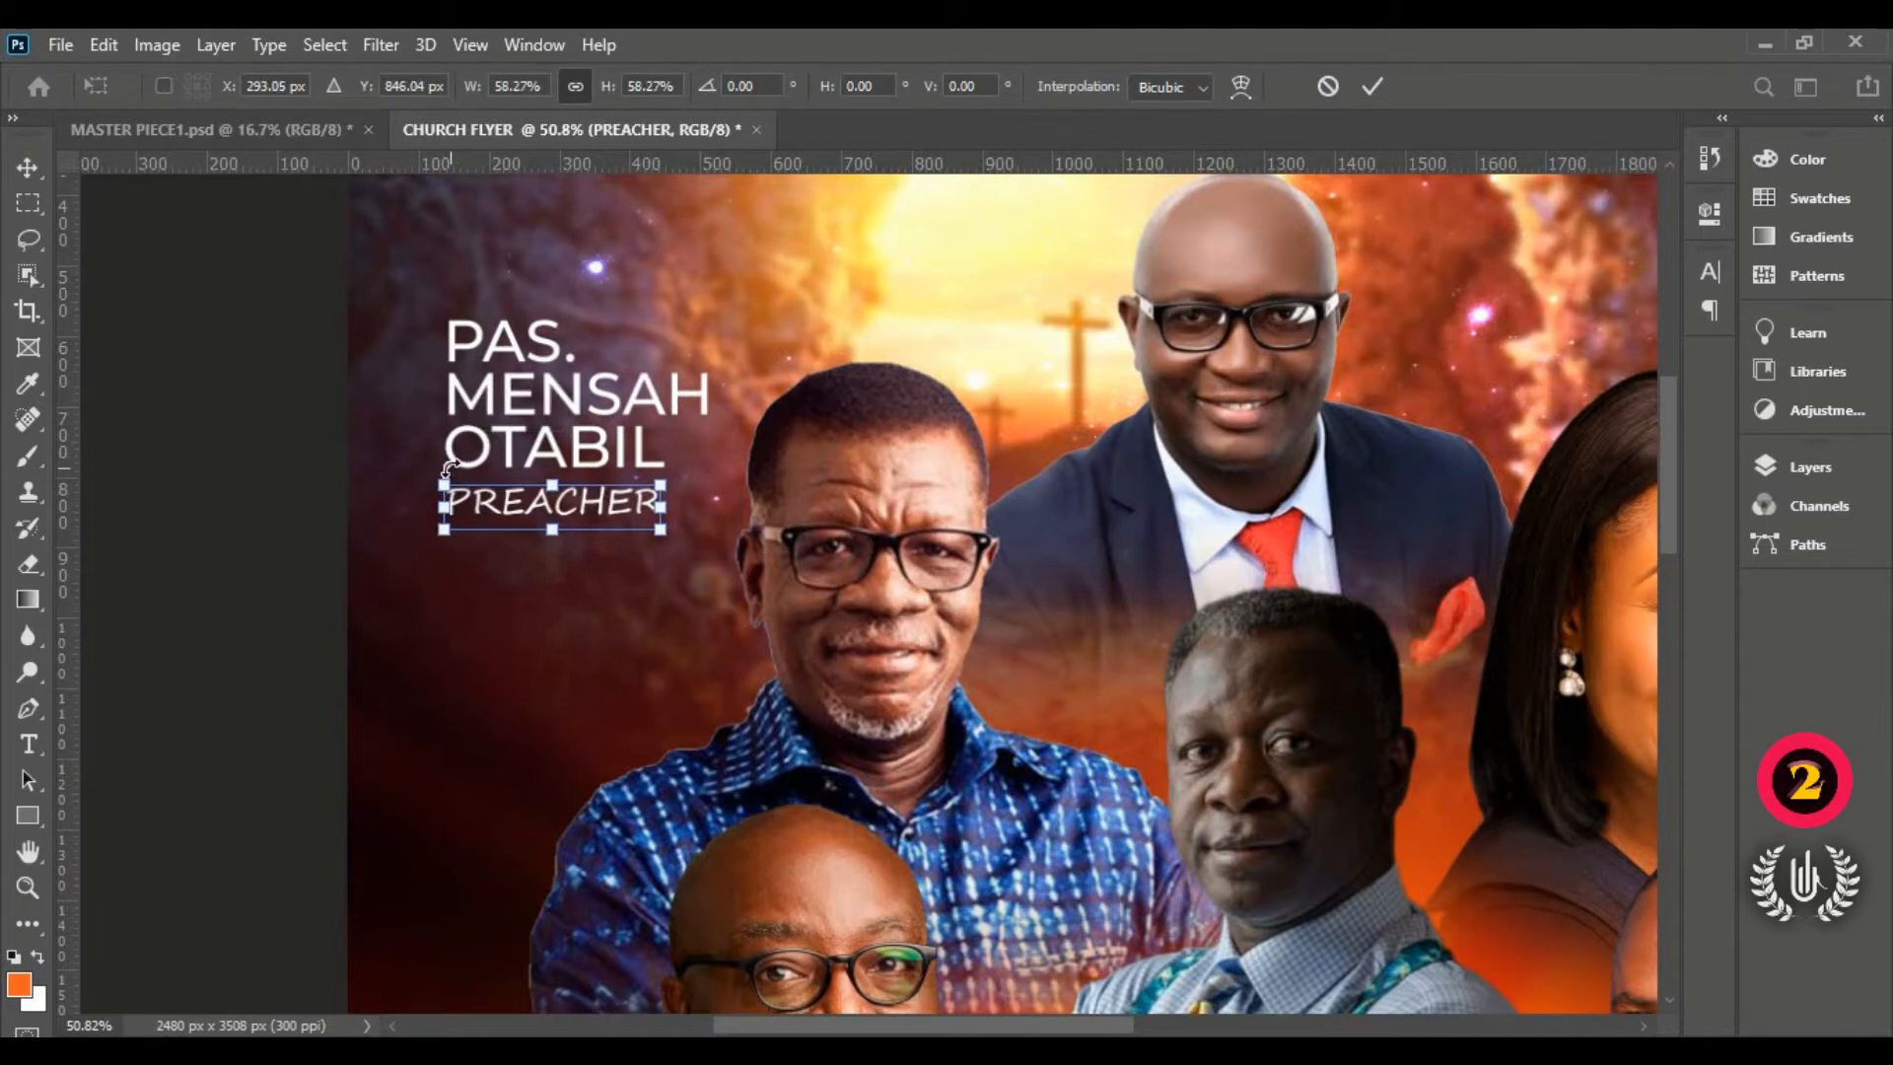
{"action": "key", "text": "Up"}
{"action": "key", "text": "Up"}
{"action": "key", "text": "Up"}
{"action": "key", "text": "Up"}
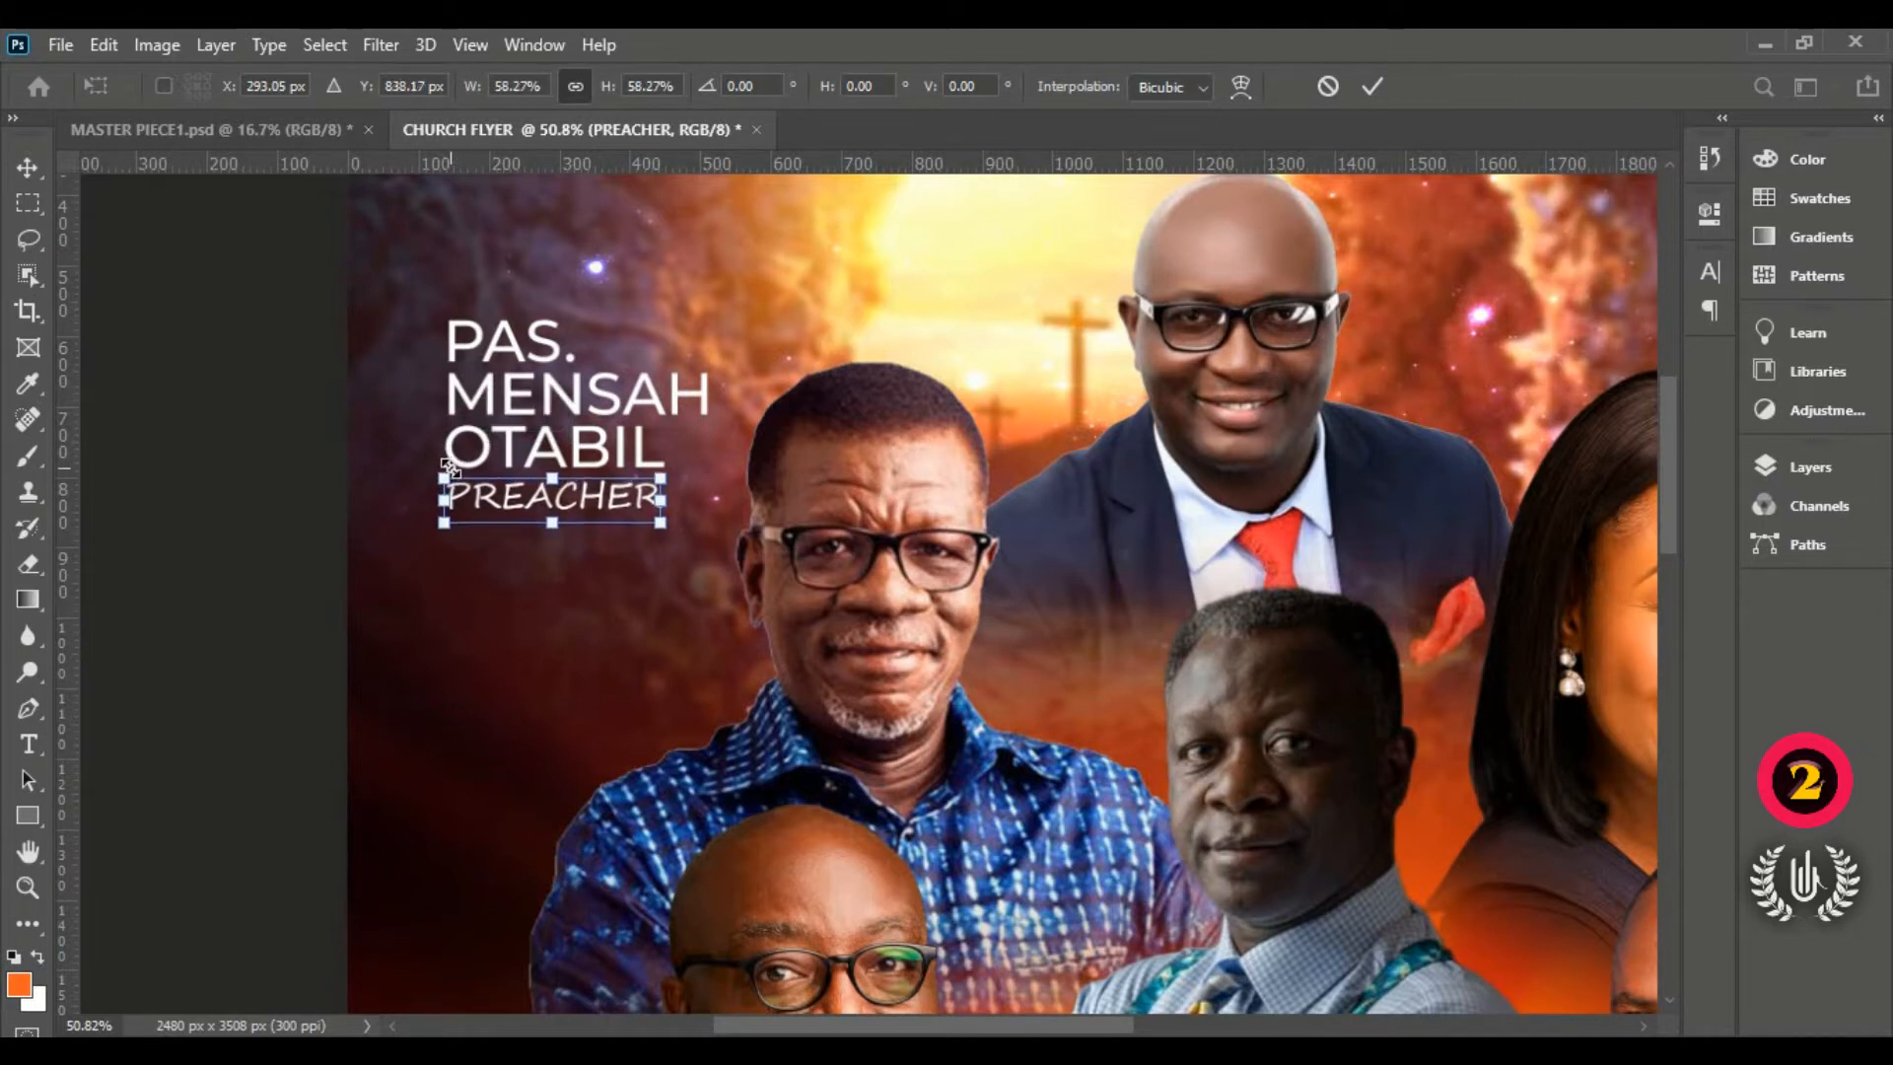
{"action": "key", "text": "Up"}
{"action": "key", "text": "Up"}
{"action": "left_click", "coordinate": [1370, 86]}
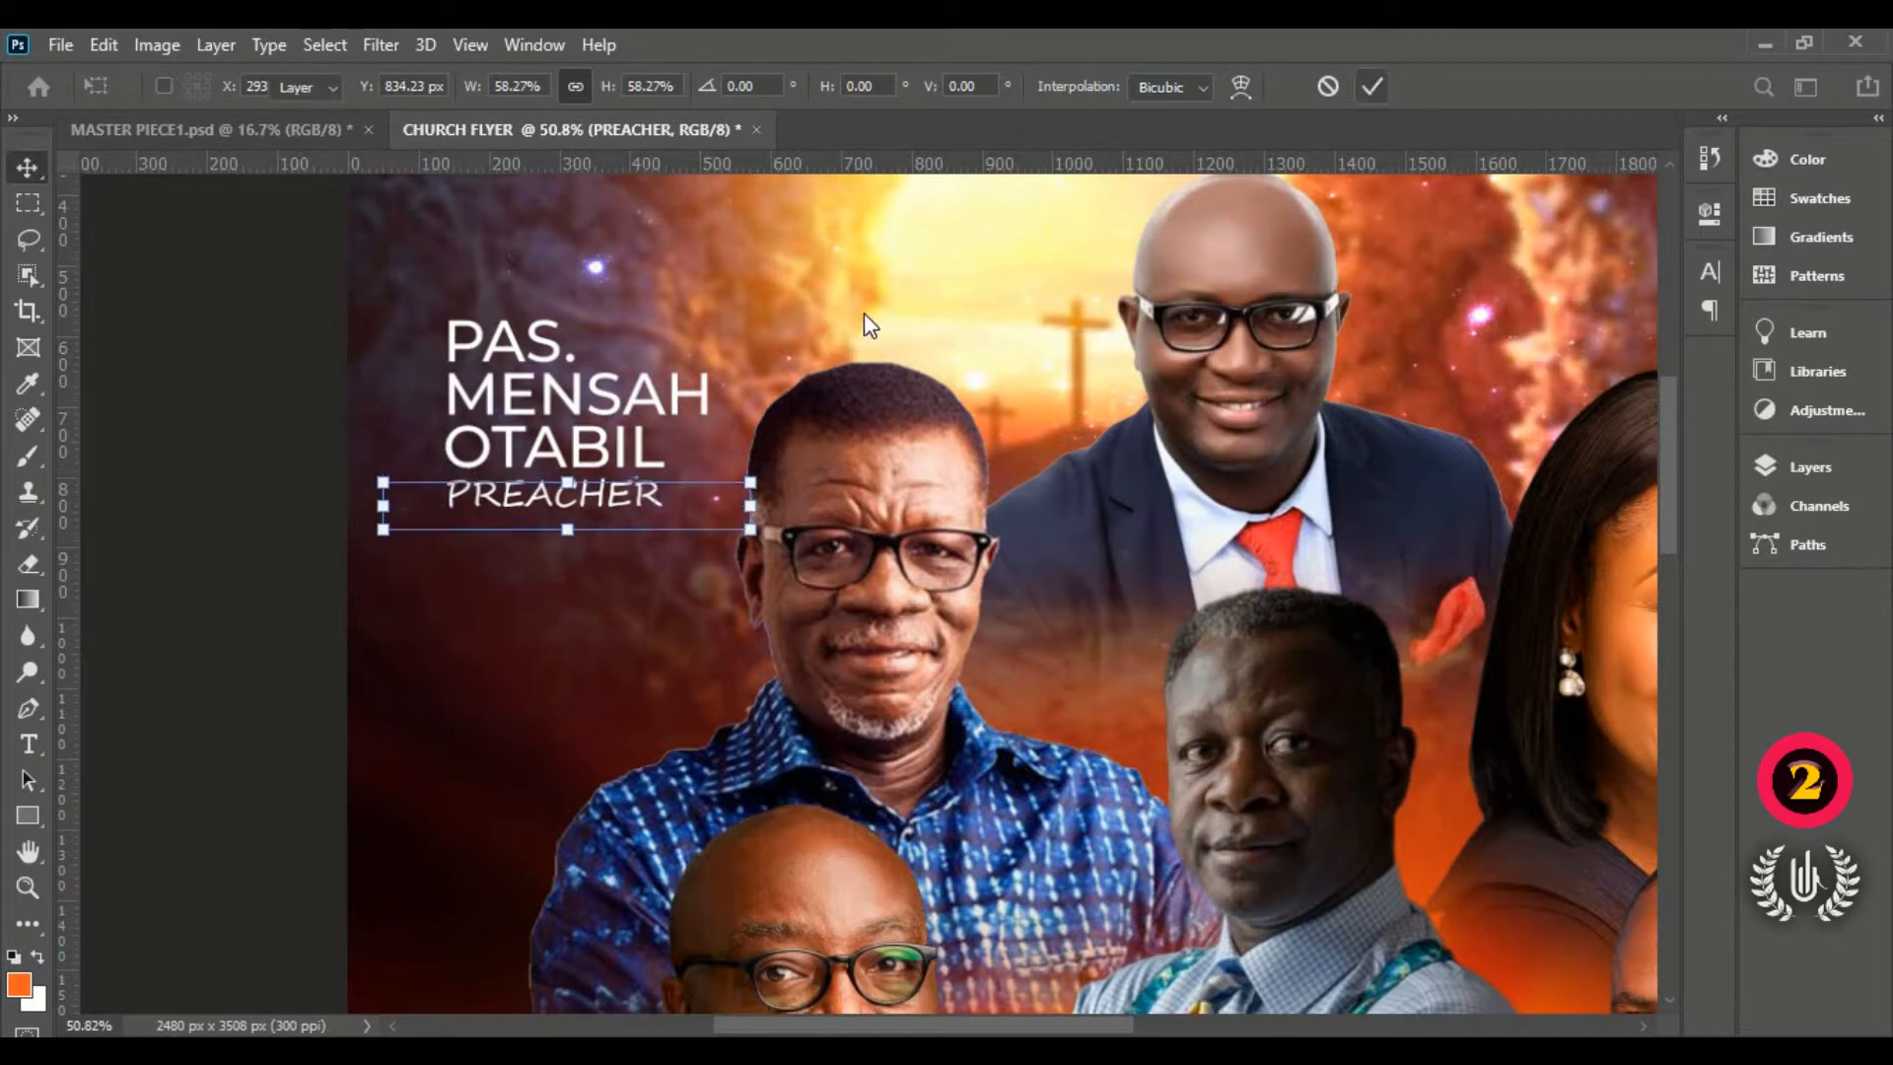
Step: Reopen the three-line name text for editing
{"action": "left_click", "coordinate": [559, 394], "text": "shift"}
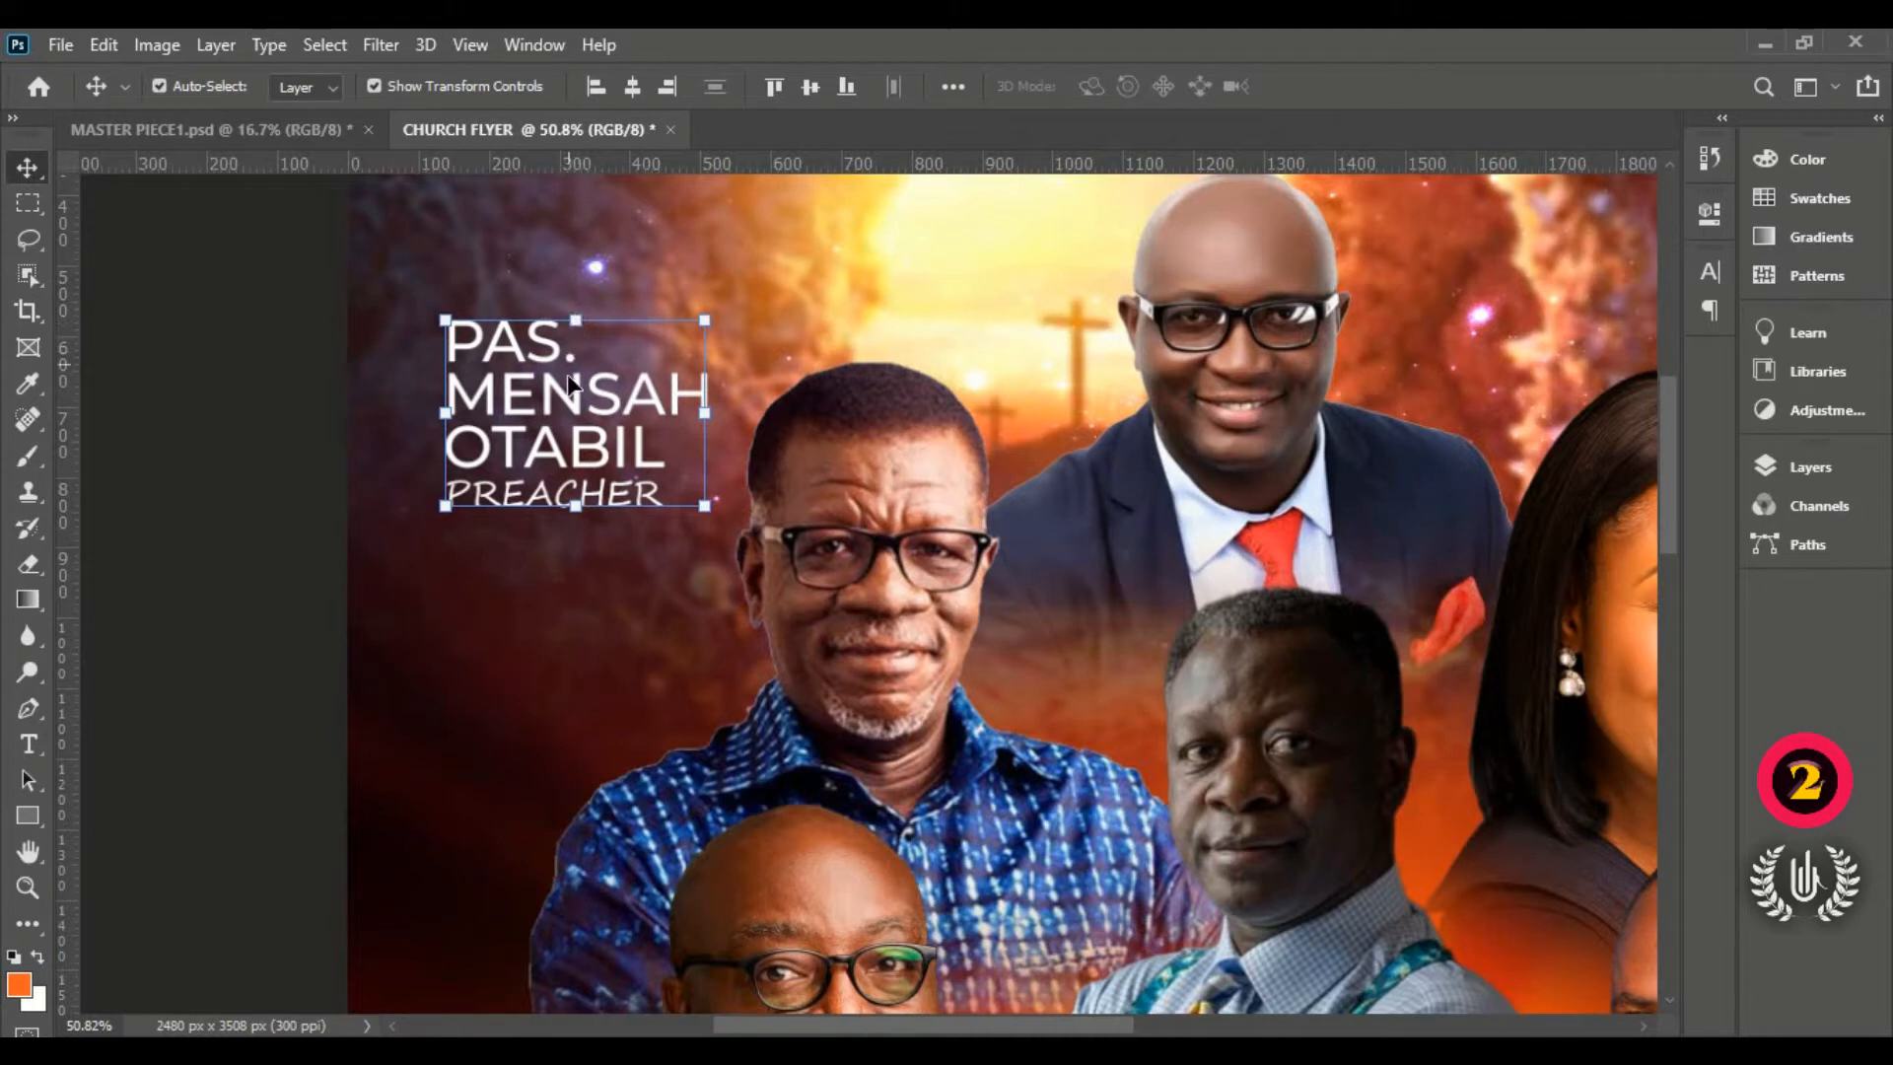
{"action": "left_click", "coordinate": [235, 412]}
{"action": "double_click", "coordinate": [525, 409]}
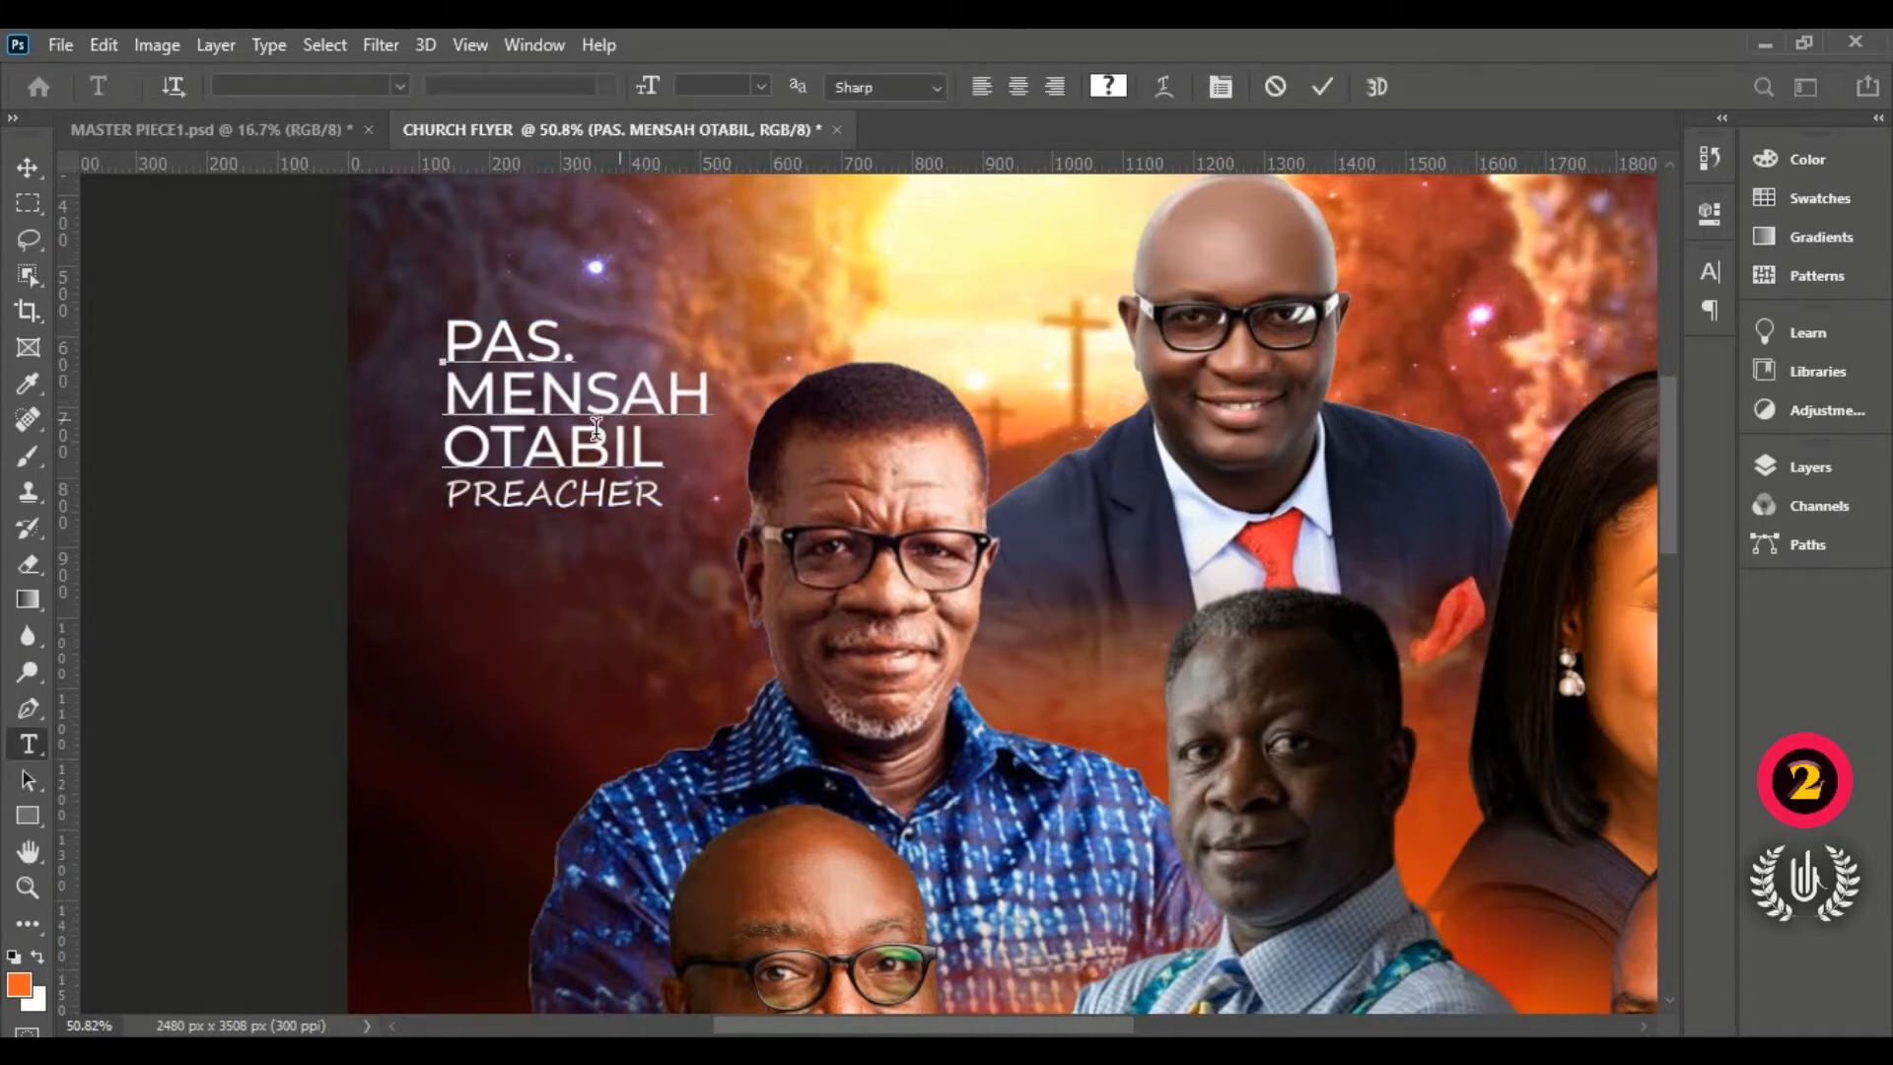
Step: Right-align the three name lines and commit the change
{"action": "left_click_drag", "start_coordinate": [652, 463], "coordinate": [381, 296]}
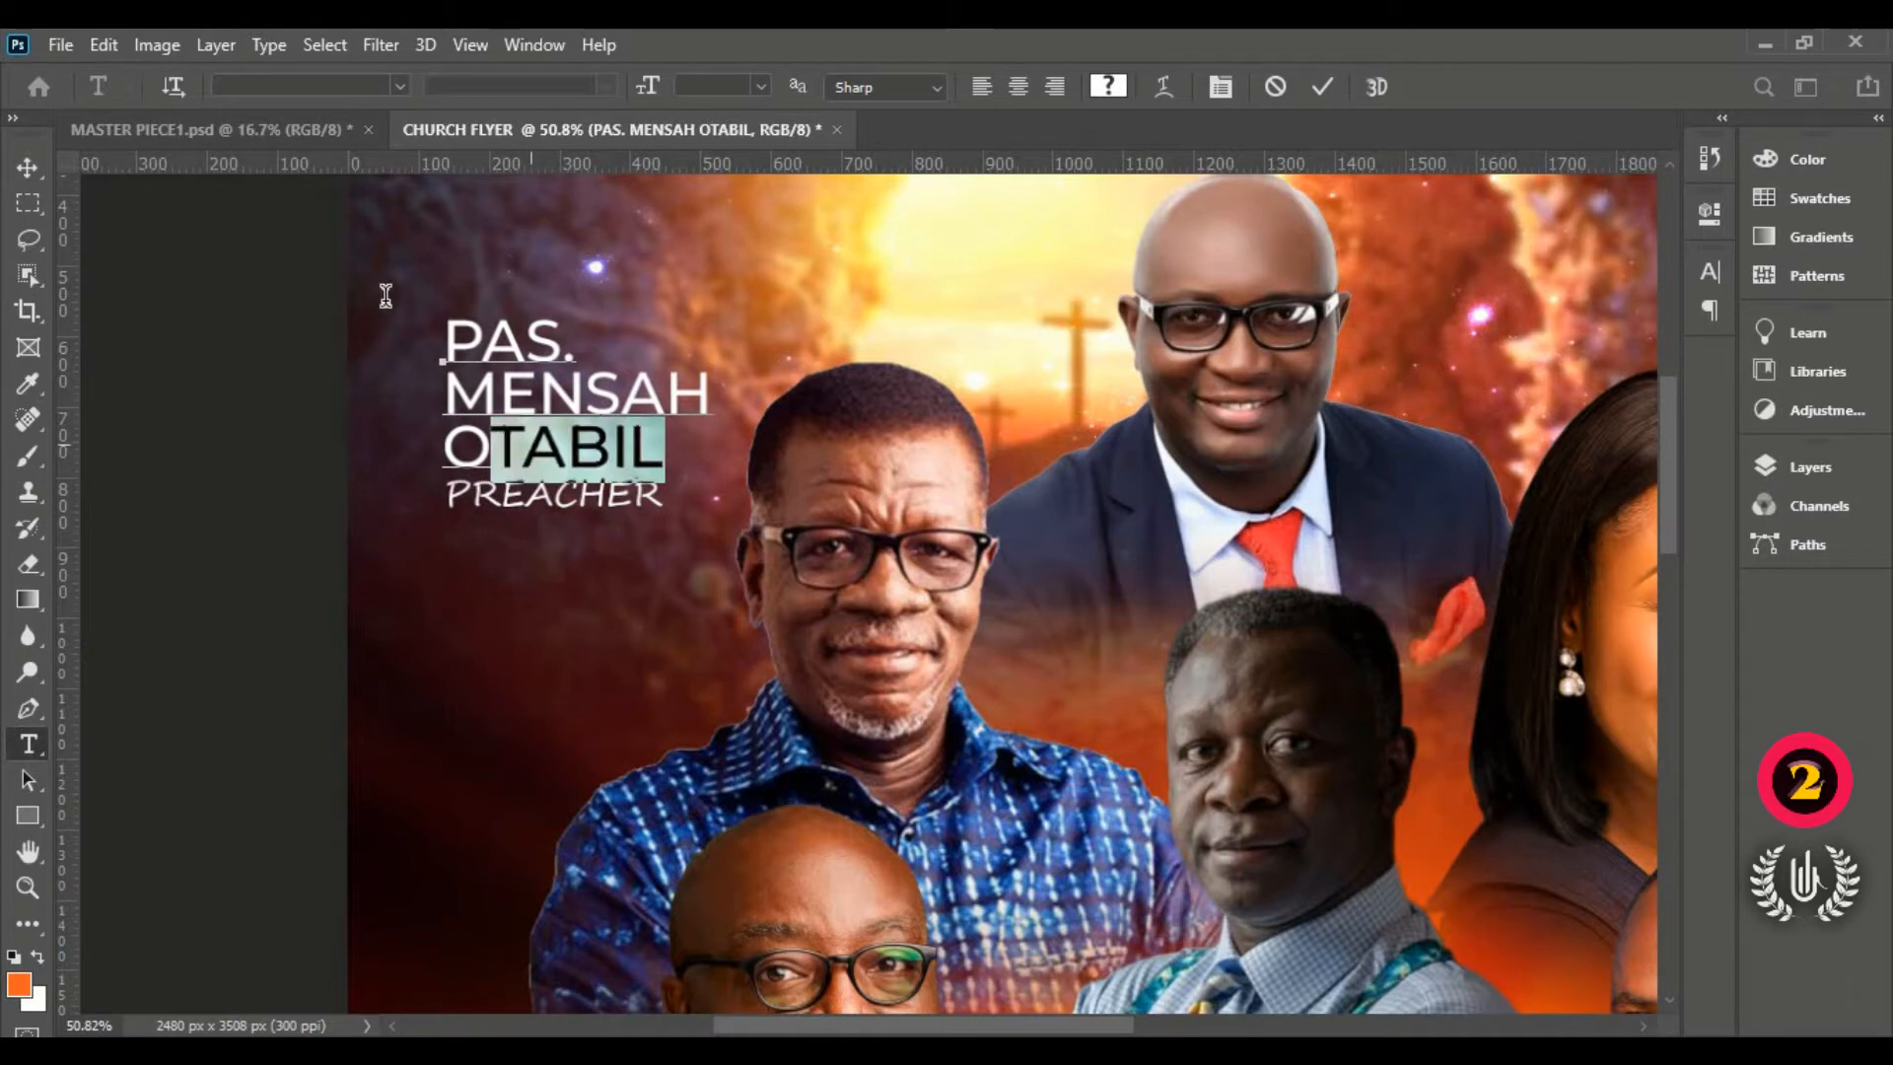
{"action": "left_click", "coordinate": [1047, 86]}
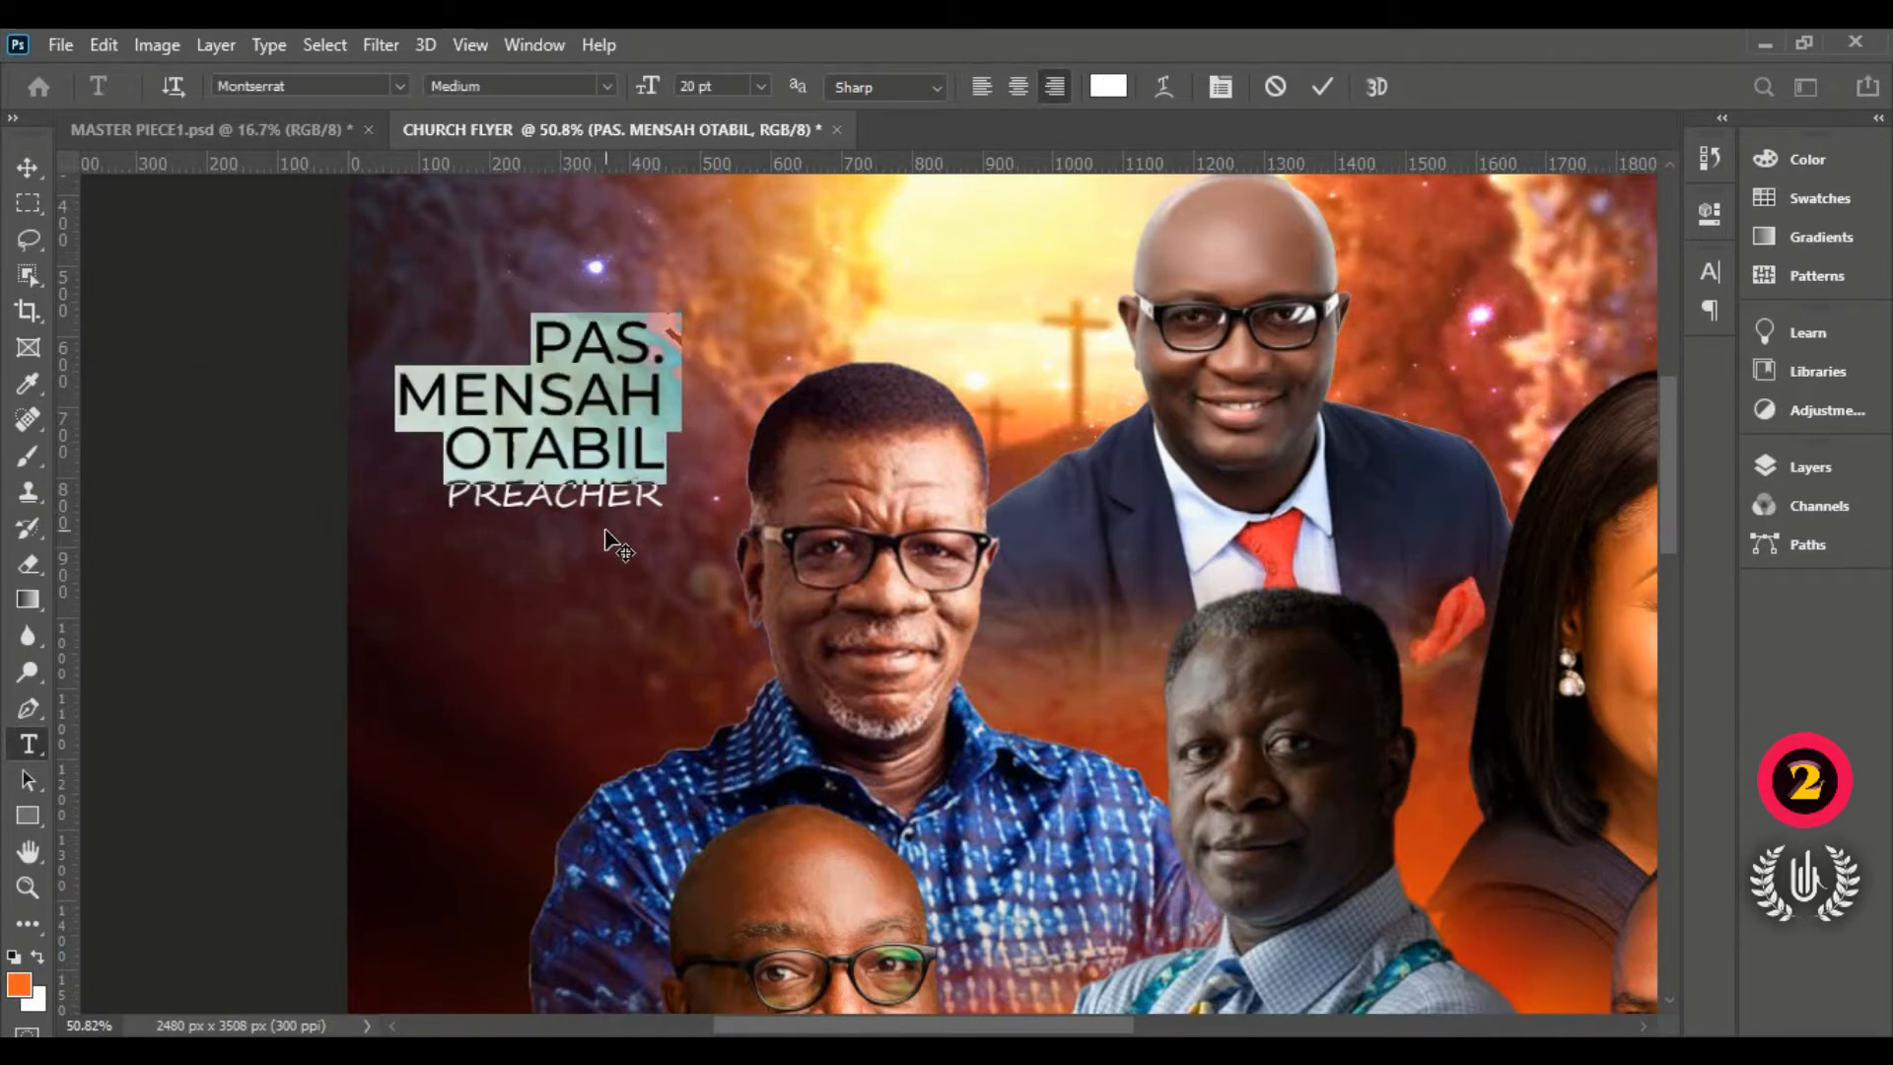
{"action": "left_click", "coordinate": [1322, 88]}
{"action": "key", "text": "v"}
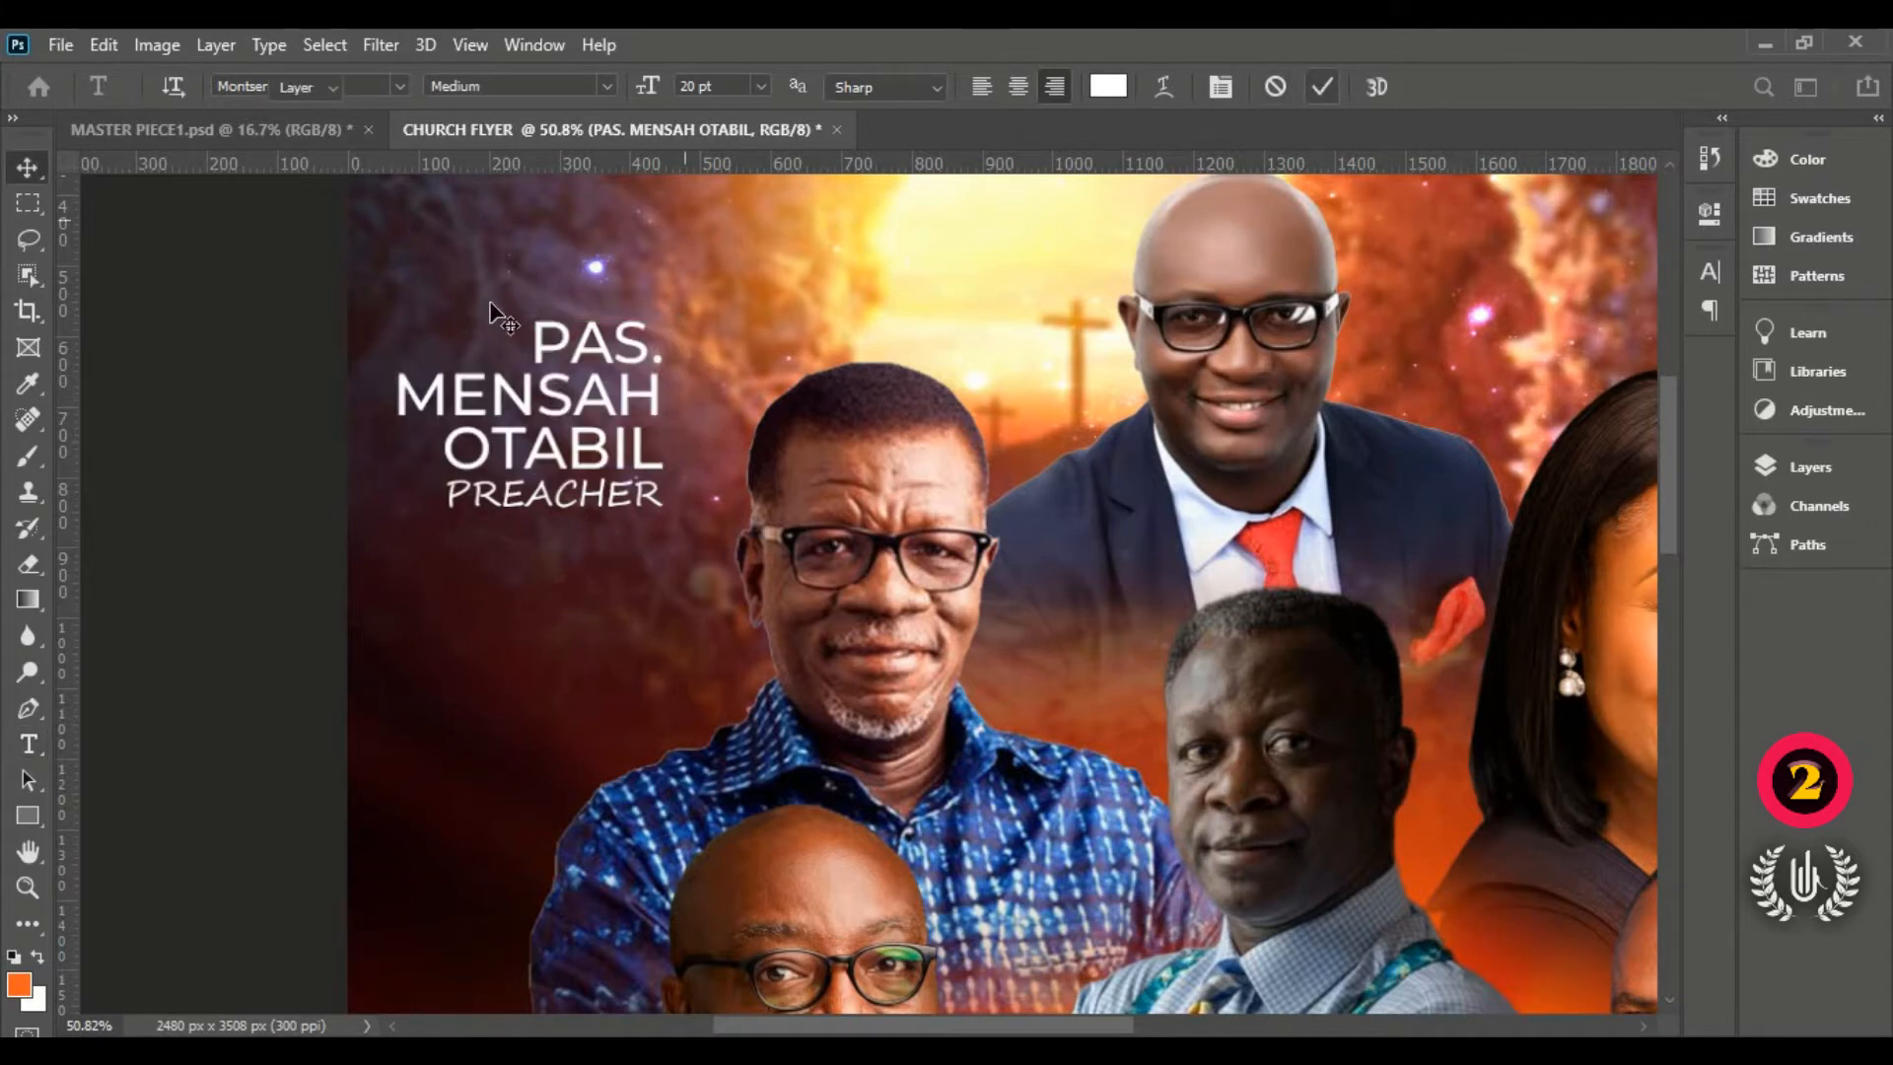
Step: Scale the name and PREACHER together down to about 38.5% beside the portrait
{"action": "left_click", "coordinate": [617, 502], "text": "shift"}
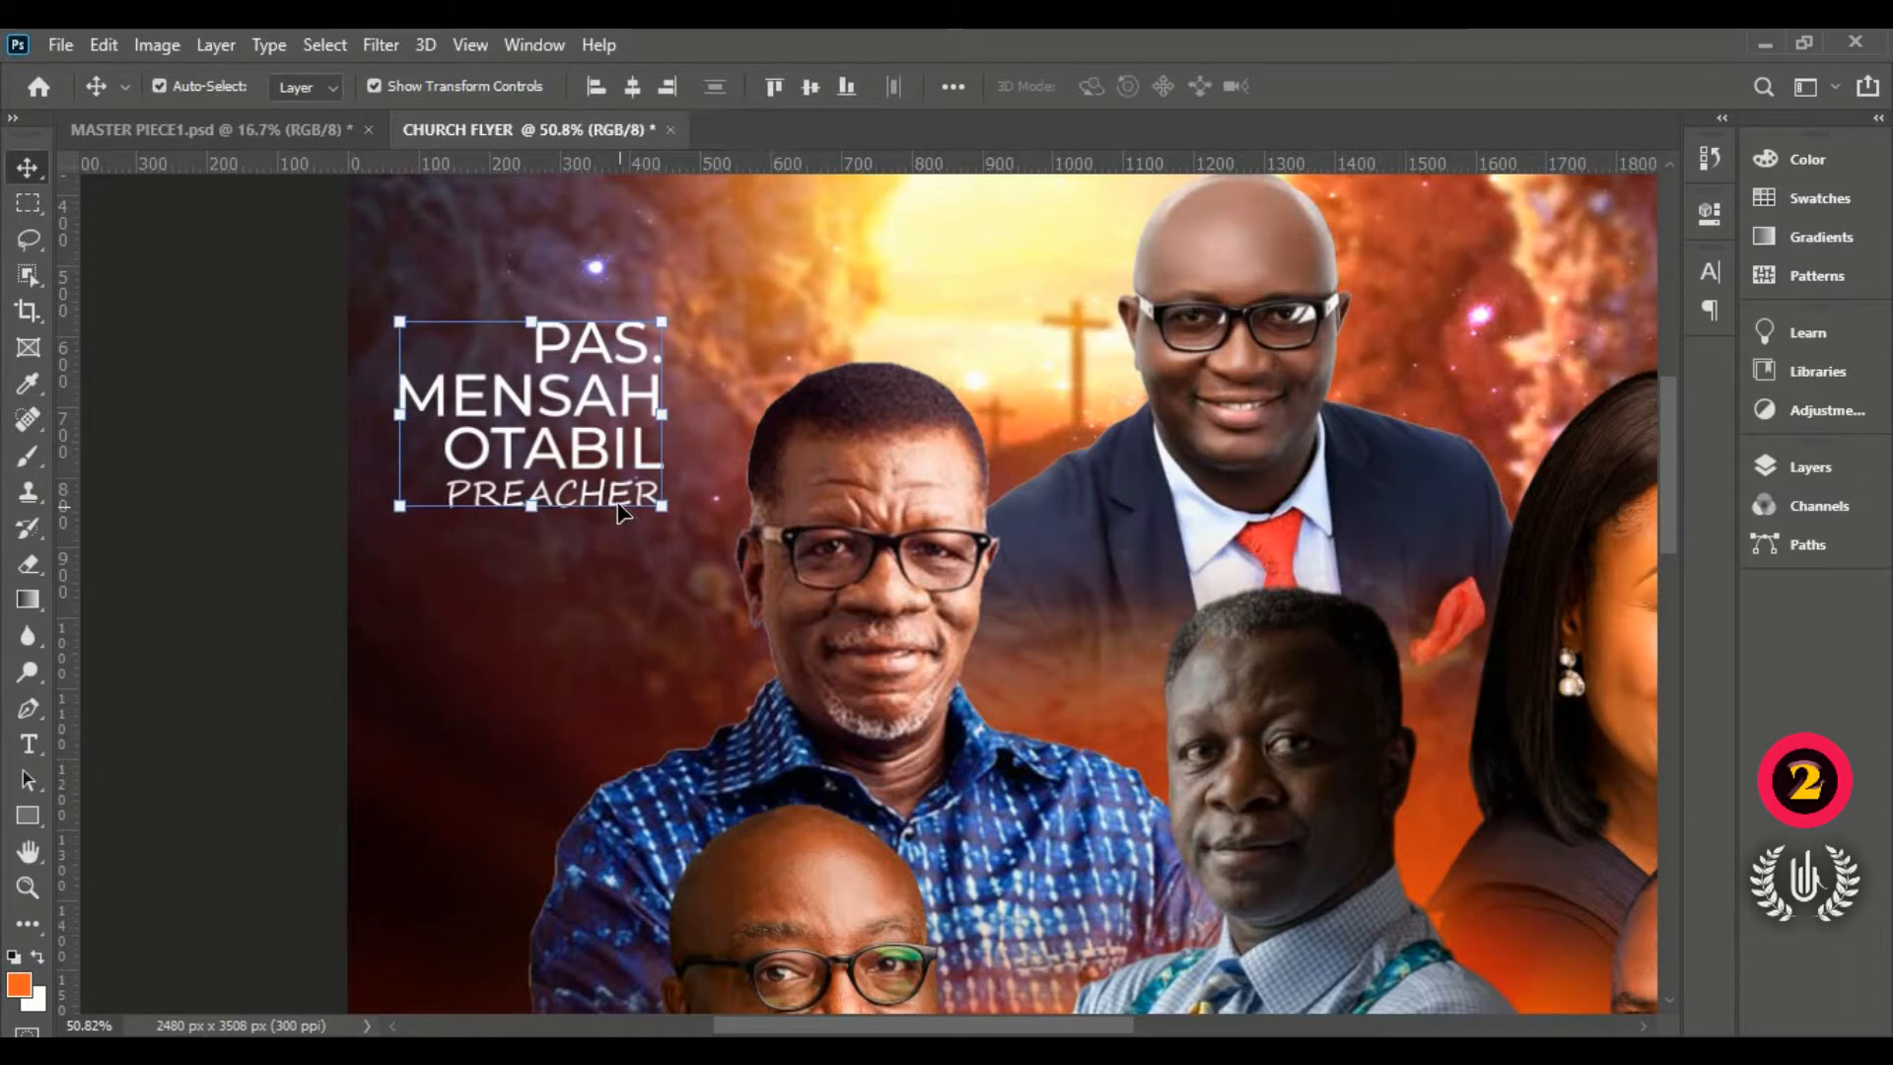
{"action": "key", "text": "ctrl+t"}
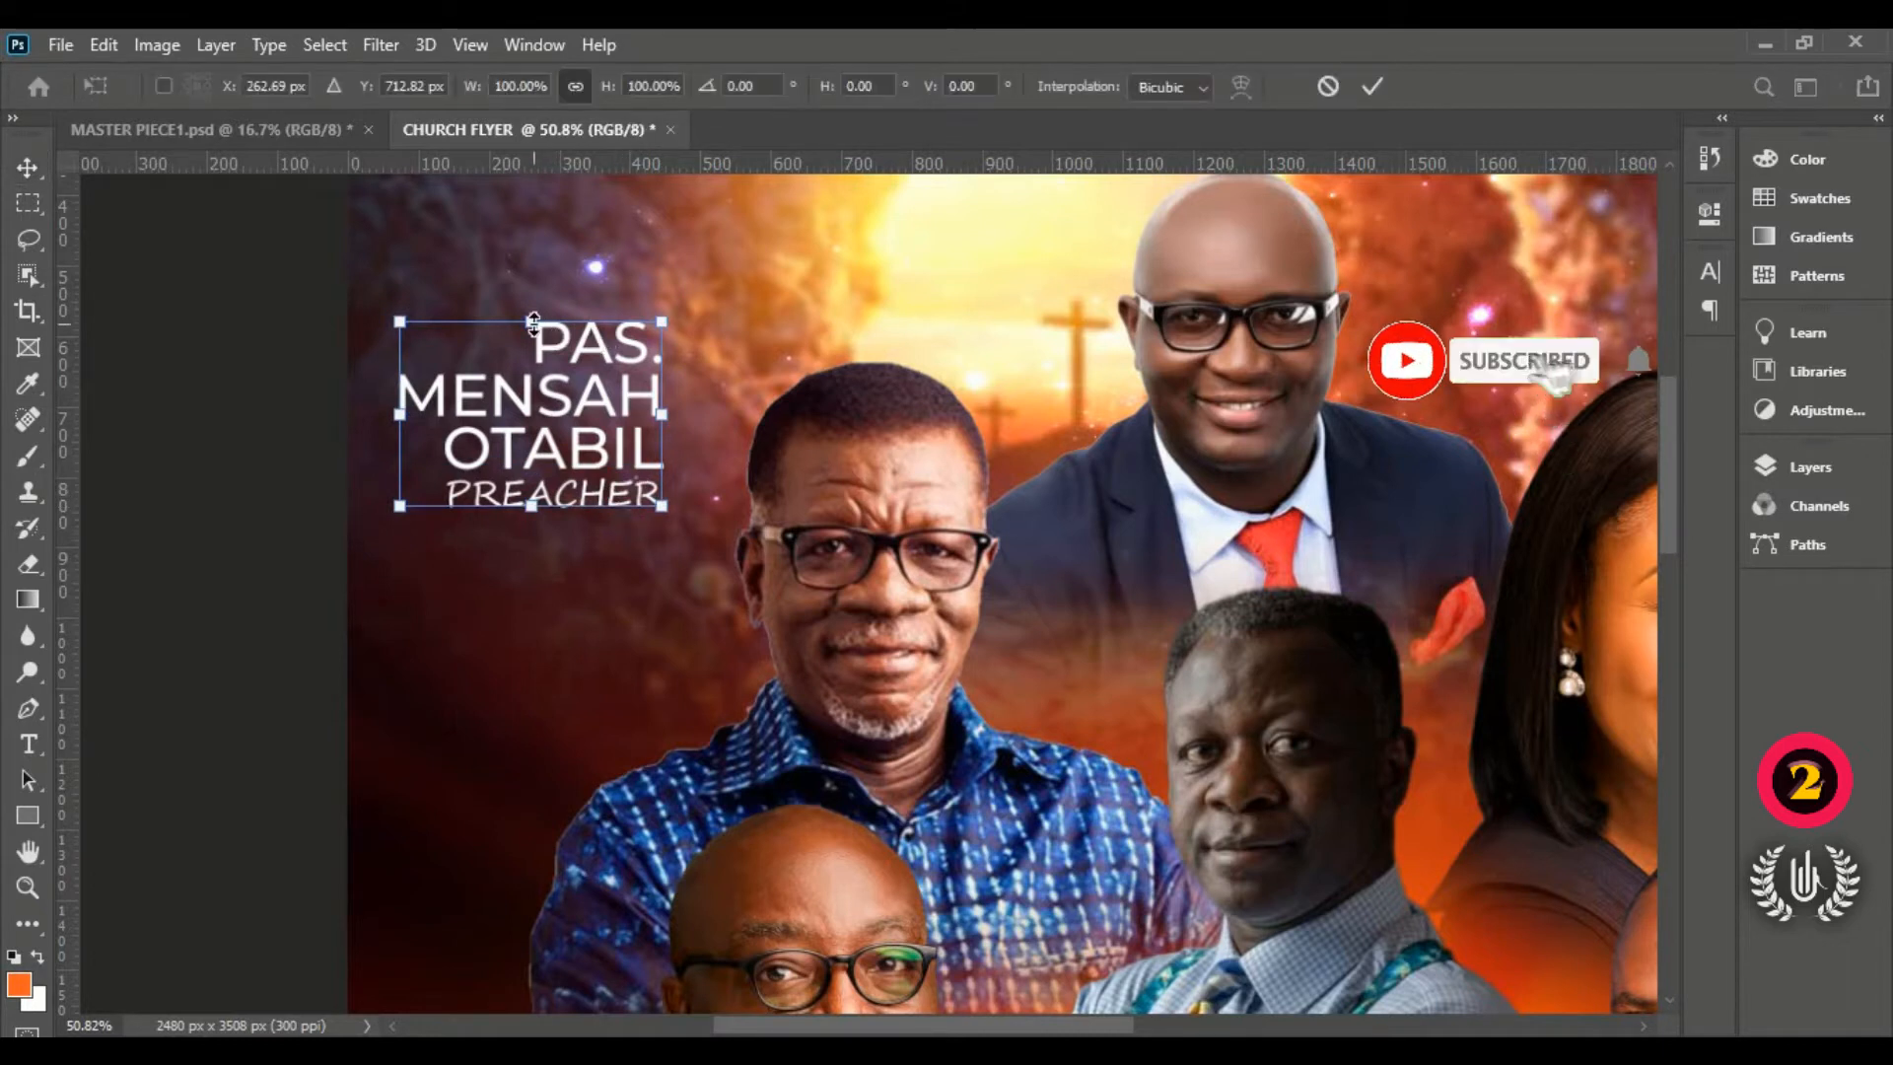
{"action": "left_click_drag", "start_coordinate": [534, 323], "coordinate": [677, 552]}
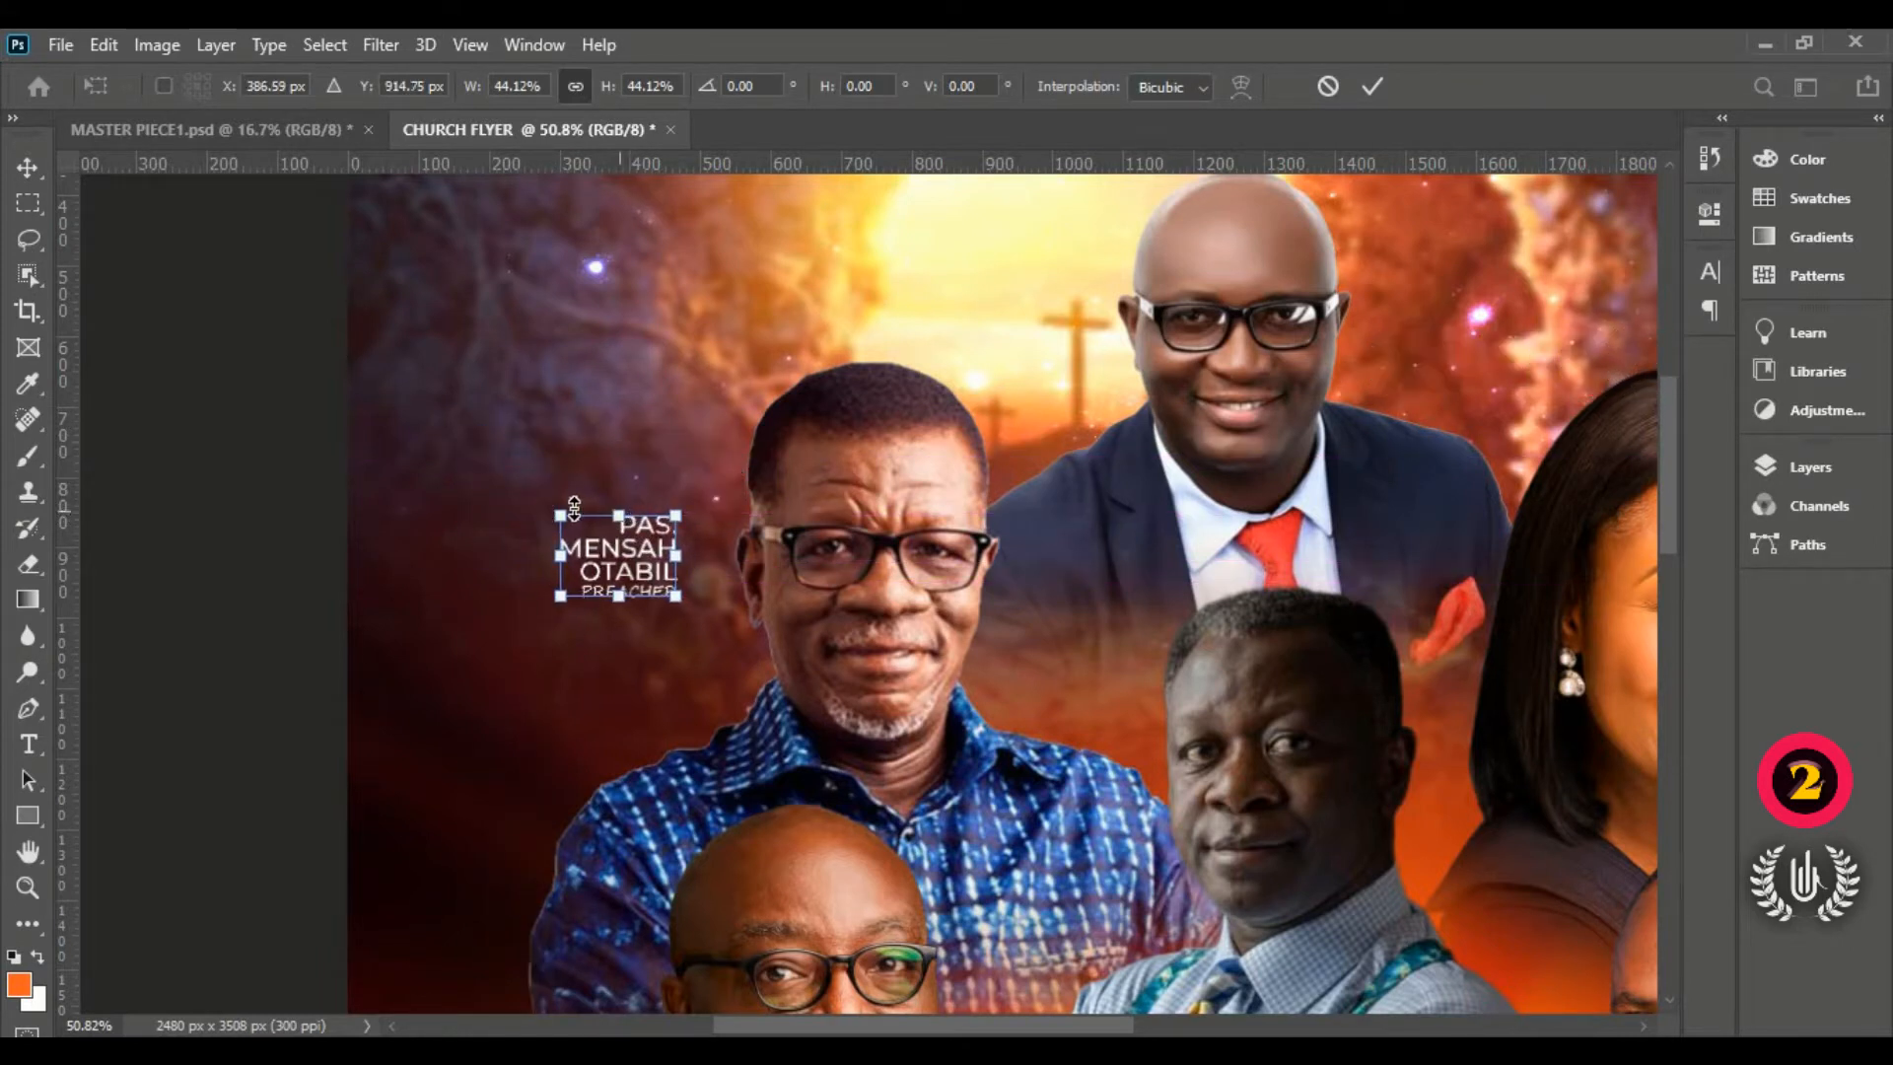
{"action": "left_click_drag", "start_coordinate": [562, 507], "coordinate": [578, 517]}
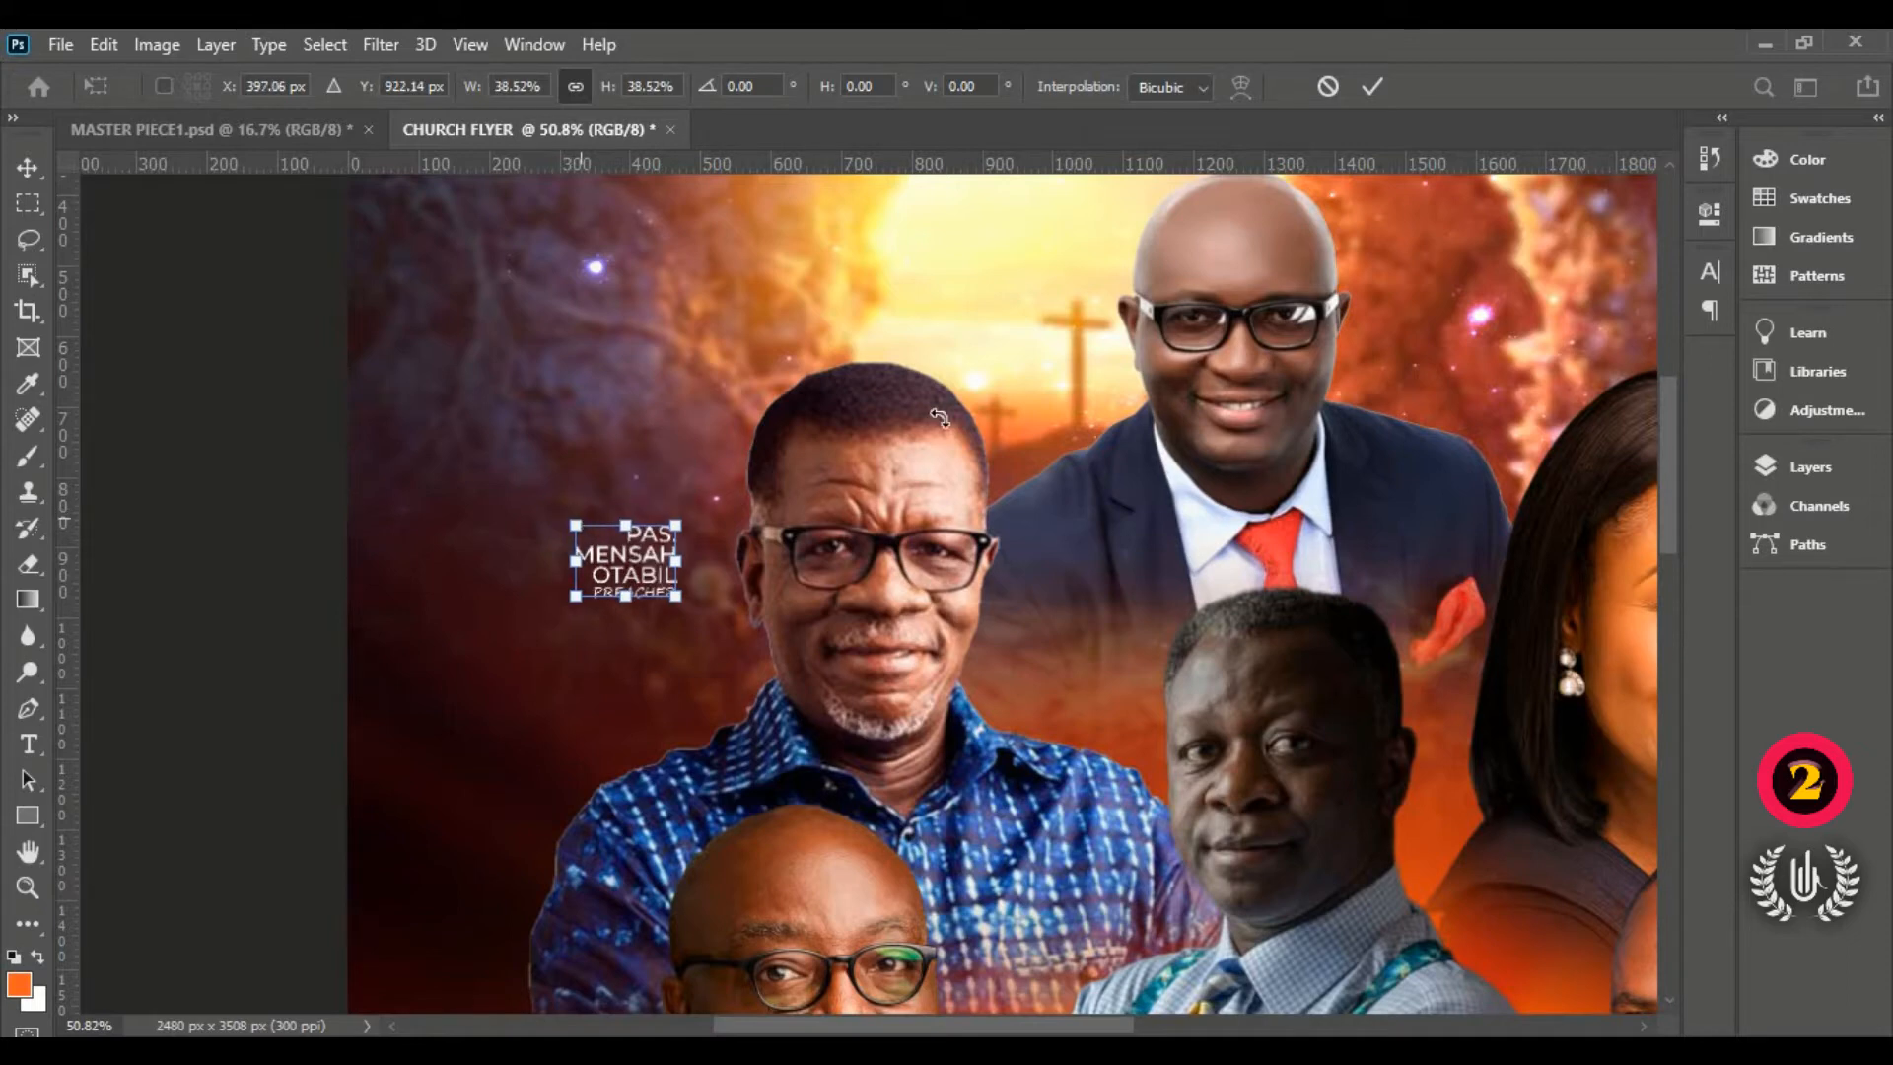
{"action": "left_click", "coordinate": [1374, 88]}
{"action": "scroll", "coordinate": [654, 459], "scroll_direction": "down", "scroll_amount": 1}
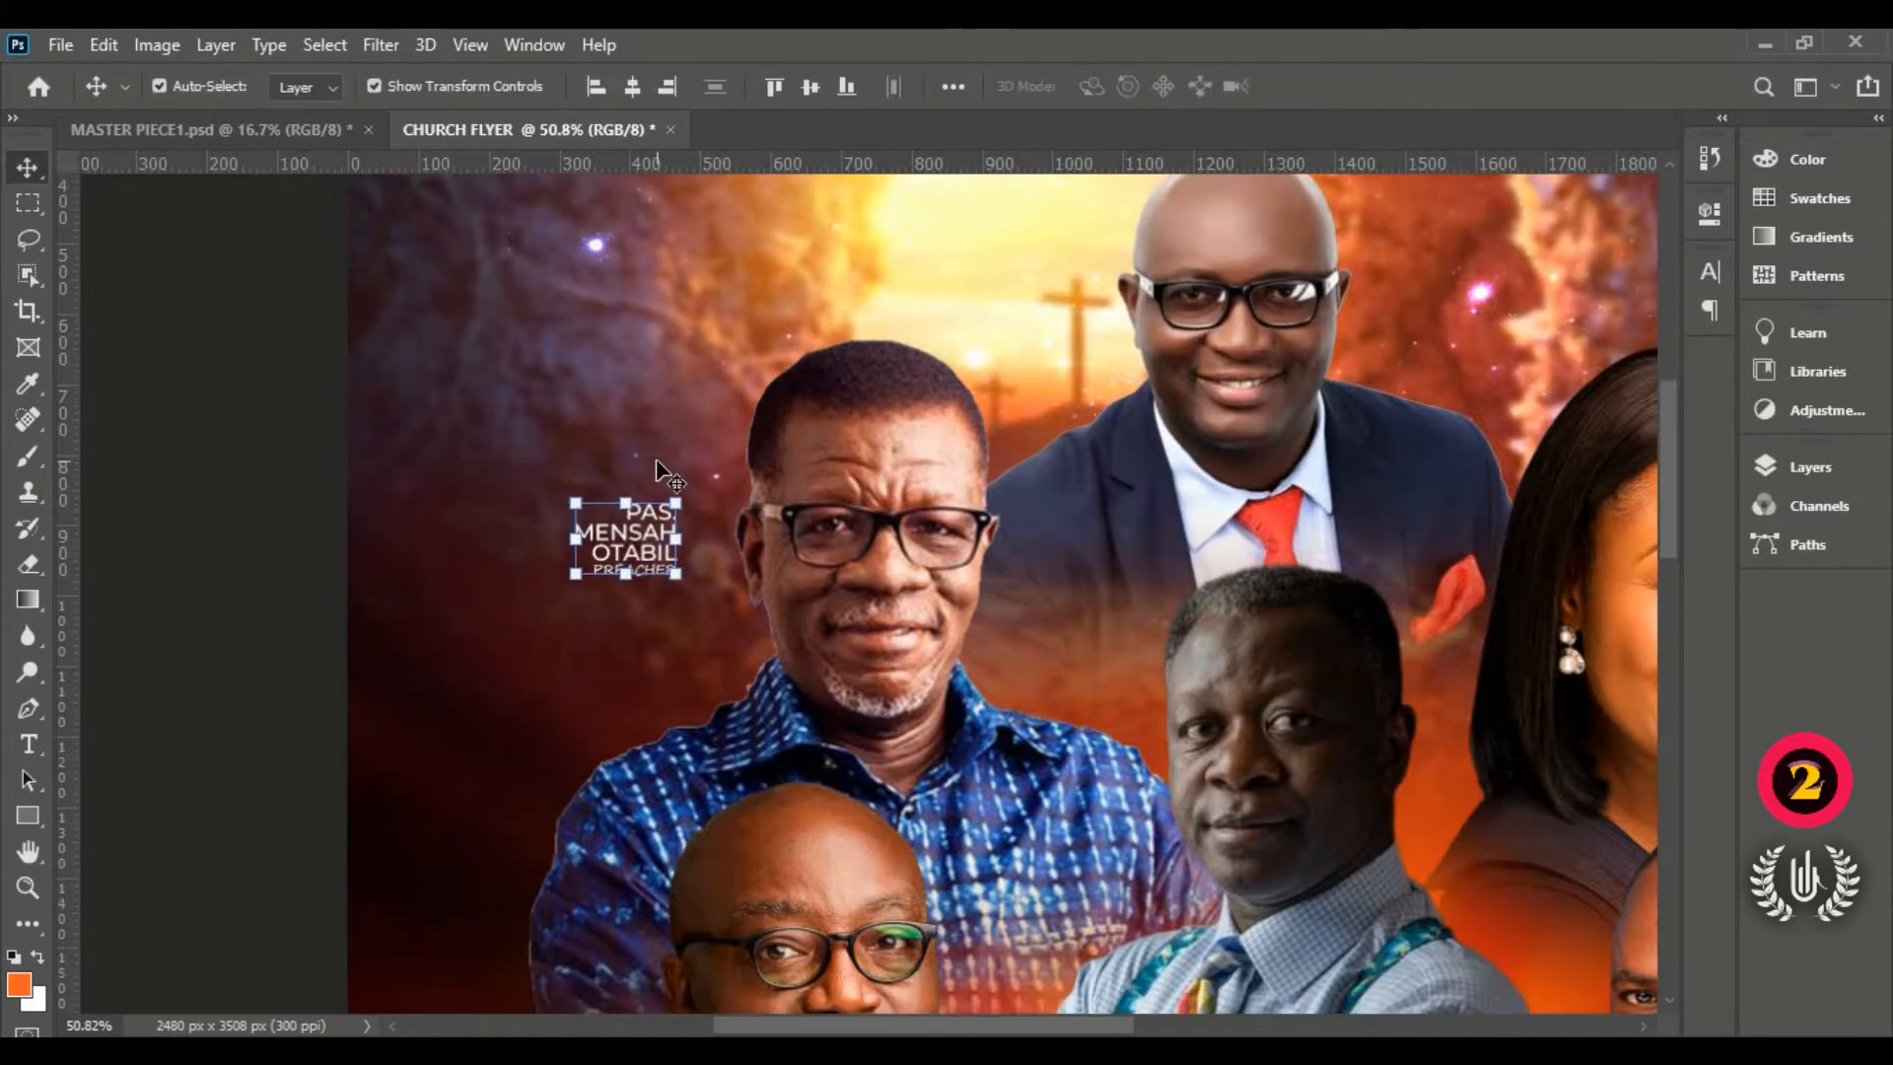
Step: Fine-tune PREACHER's vertical position by a pixel and fit the flyer in the window
{"action": "scroll", "coordinate": [655, 459], "scroll_direction": "down", "scroll_amount": 5}
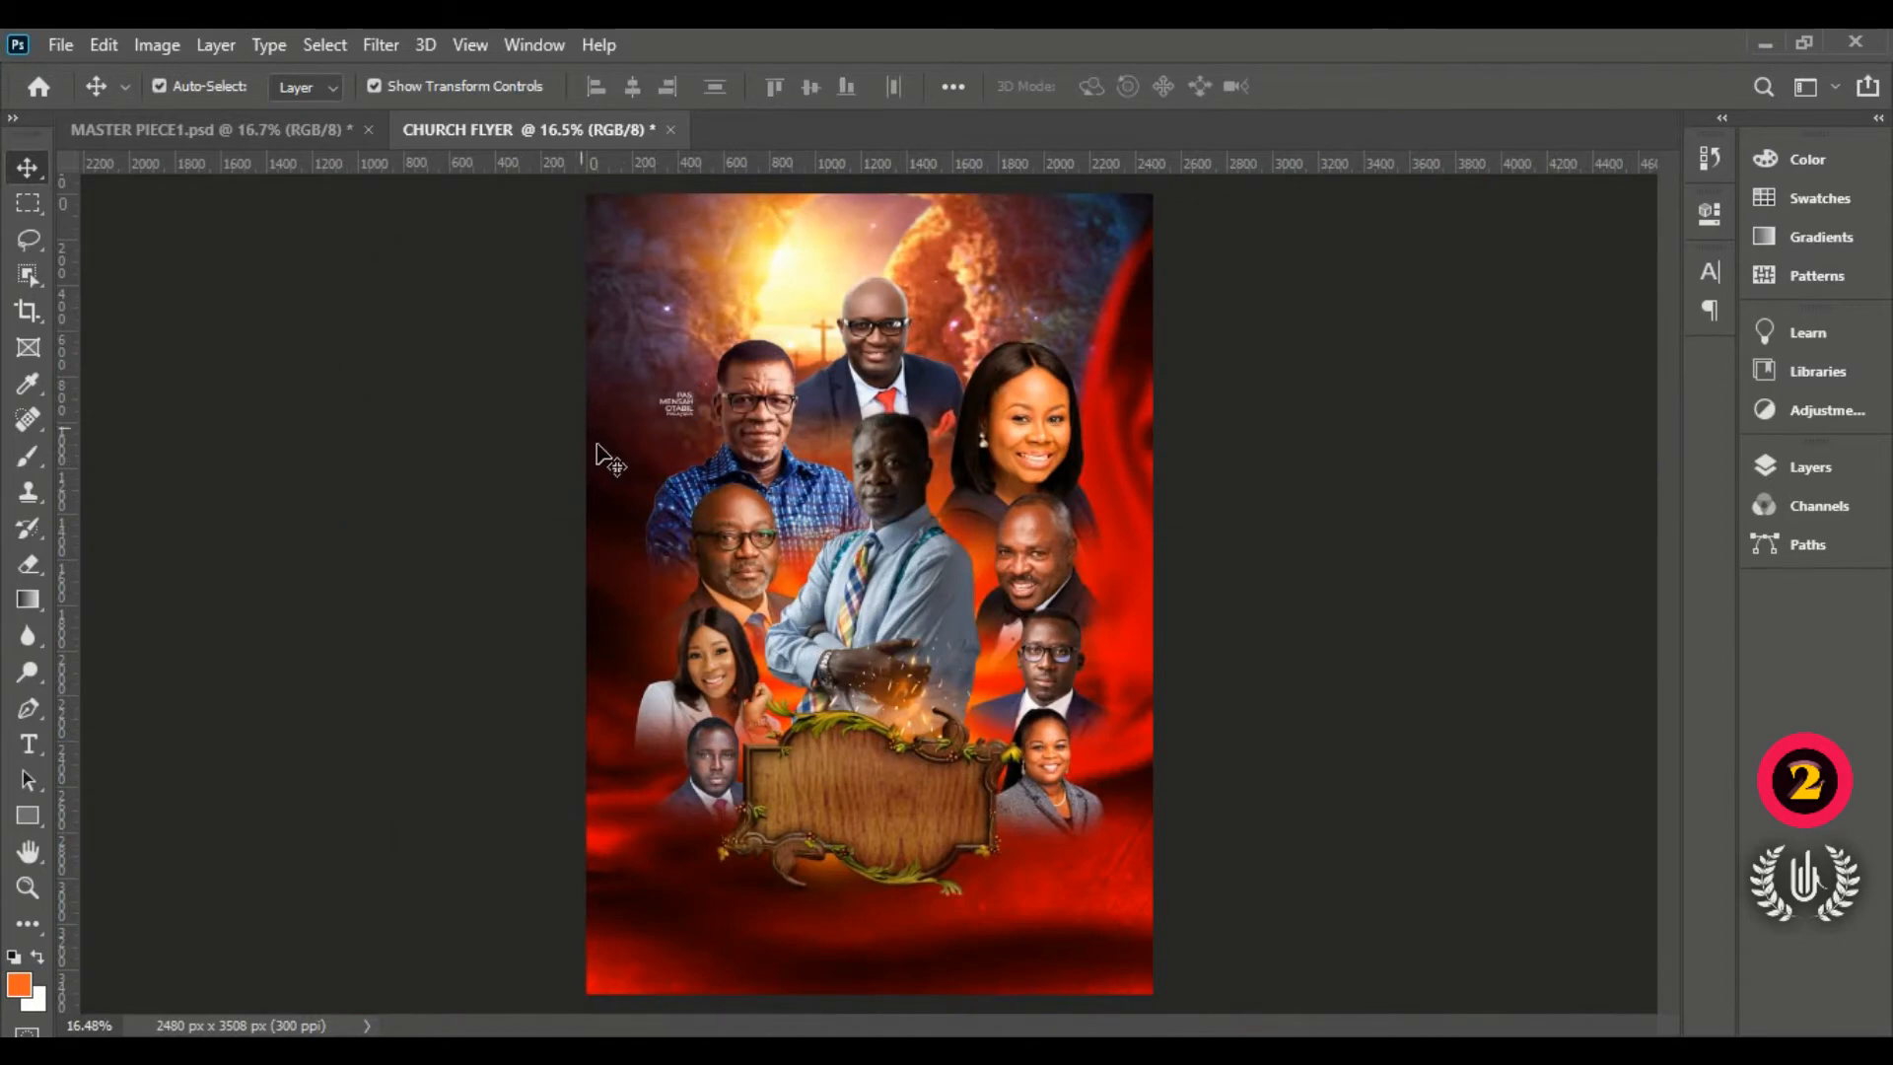
{"action": "scroll", "coordinate": [631, 387], "scroll_direction": "up", "scroll_amount": 6}
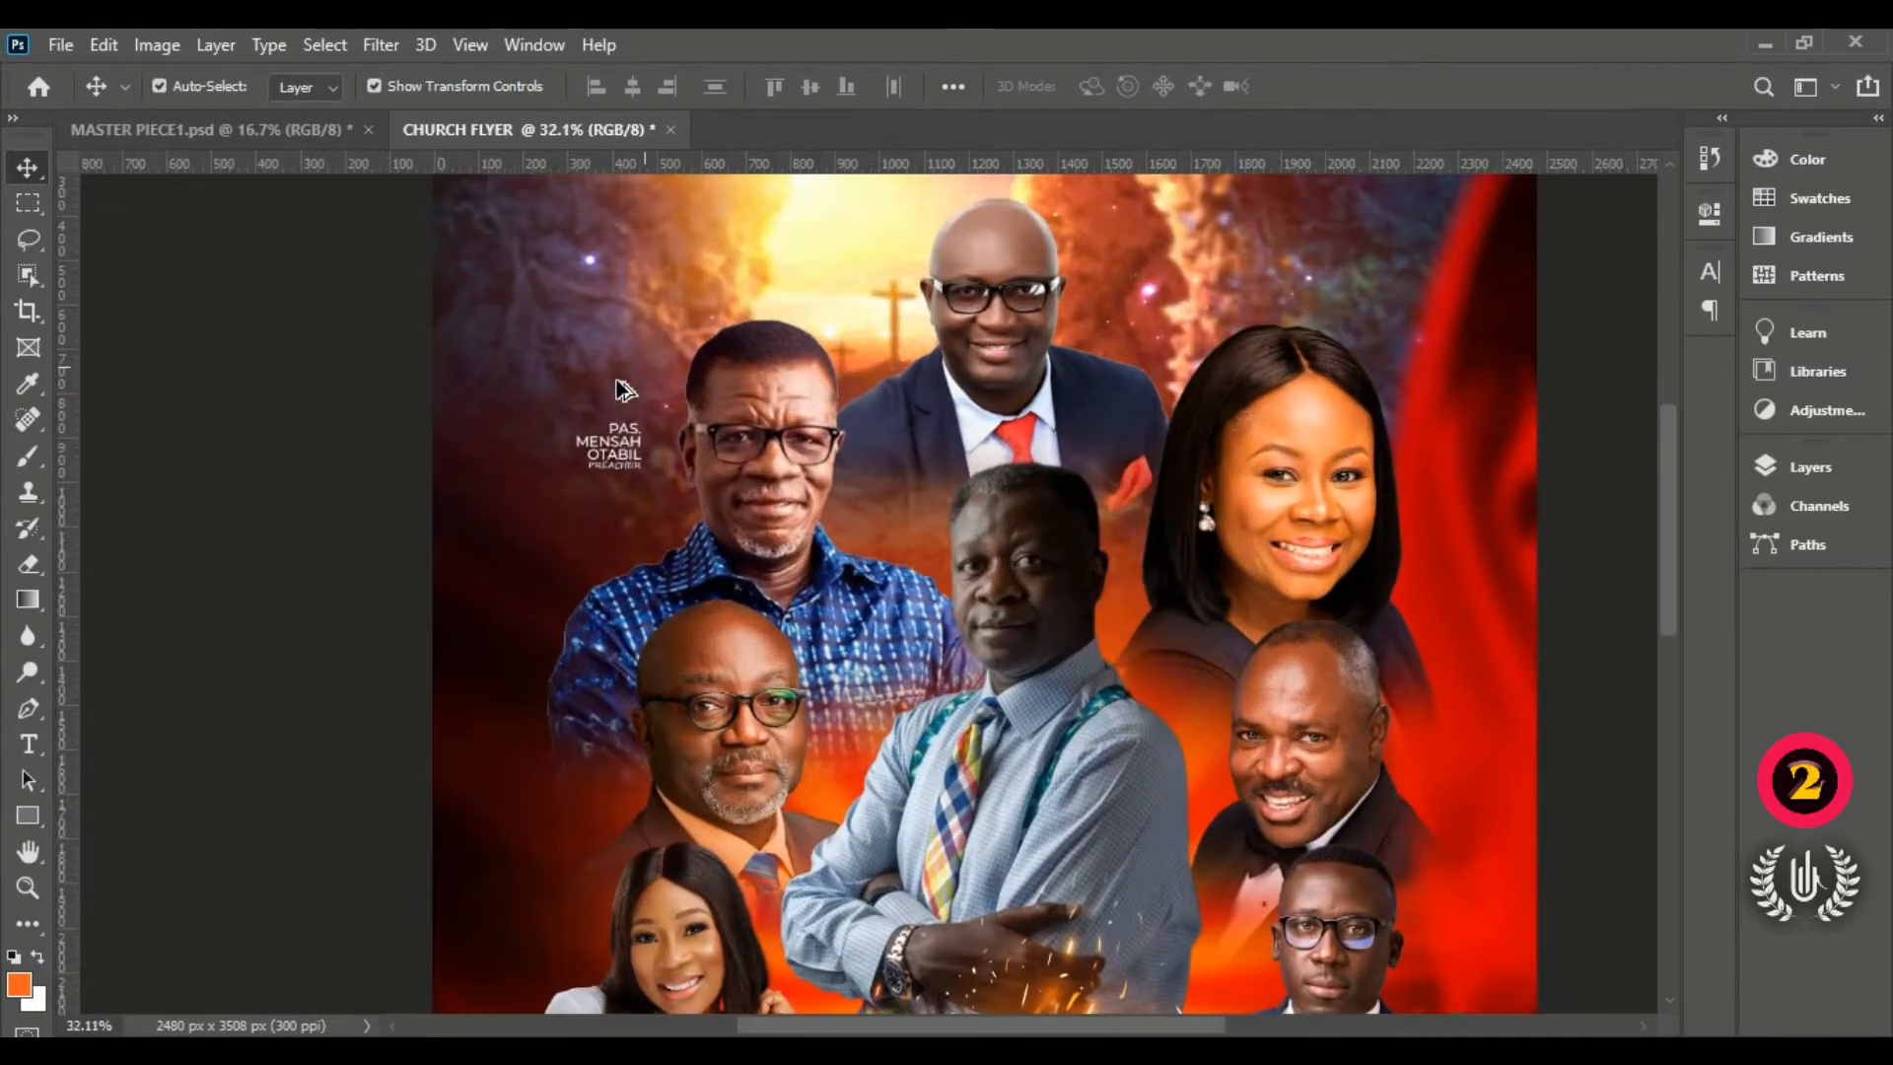
{"action": "scroll", "coordinate": [619, 473], "scroll_direction": "up", "scroll_amount": 4}
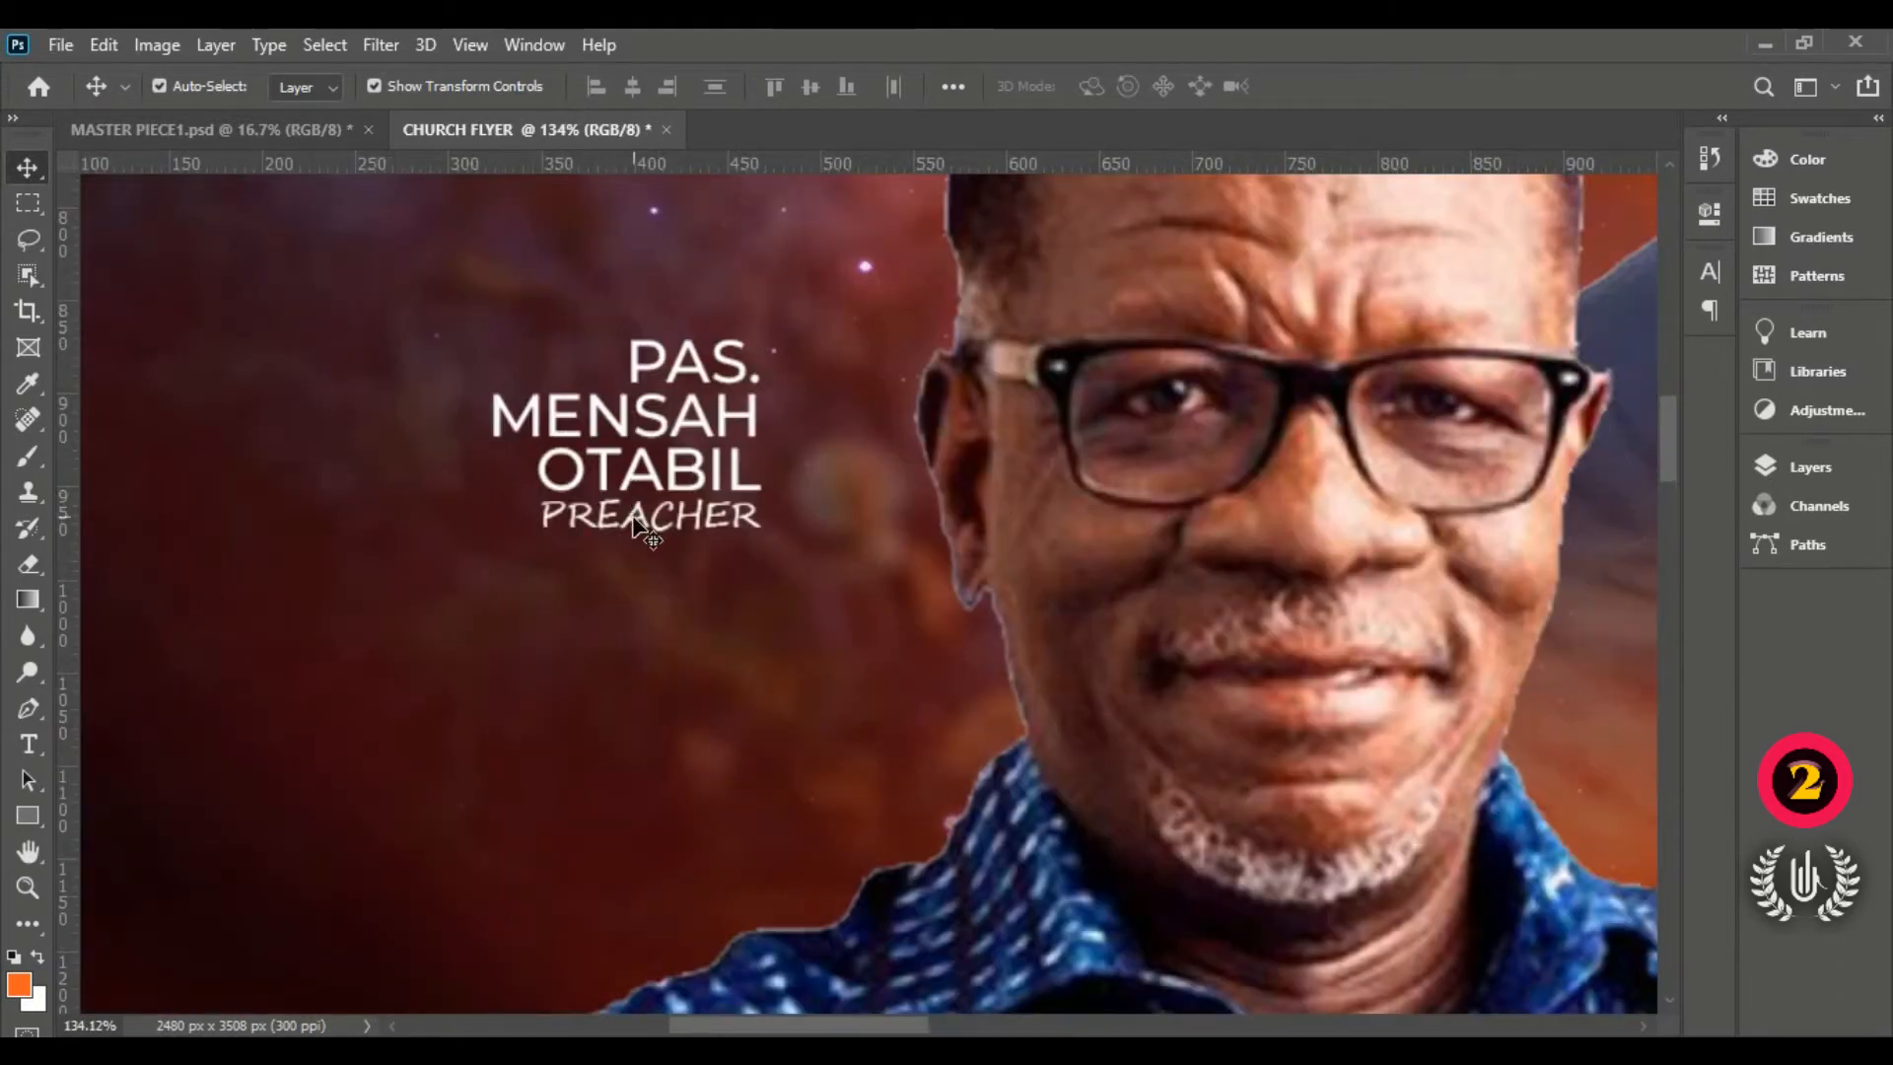
{"action": "left_click", "coordinate": [632, 520]}
{"action": "key", "text": "Down"}
{"action": "key", "text": "Down"}
{"action": "key", "text": "Down"}
{"action": "key", "text": "Down"}
{"action": "key", "text": "Down"}
{"action": "key", "text": "Down"}
{"action": "key", "text": "Down"}
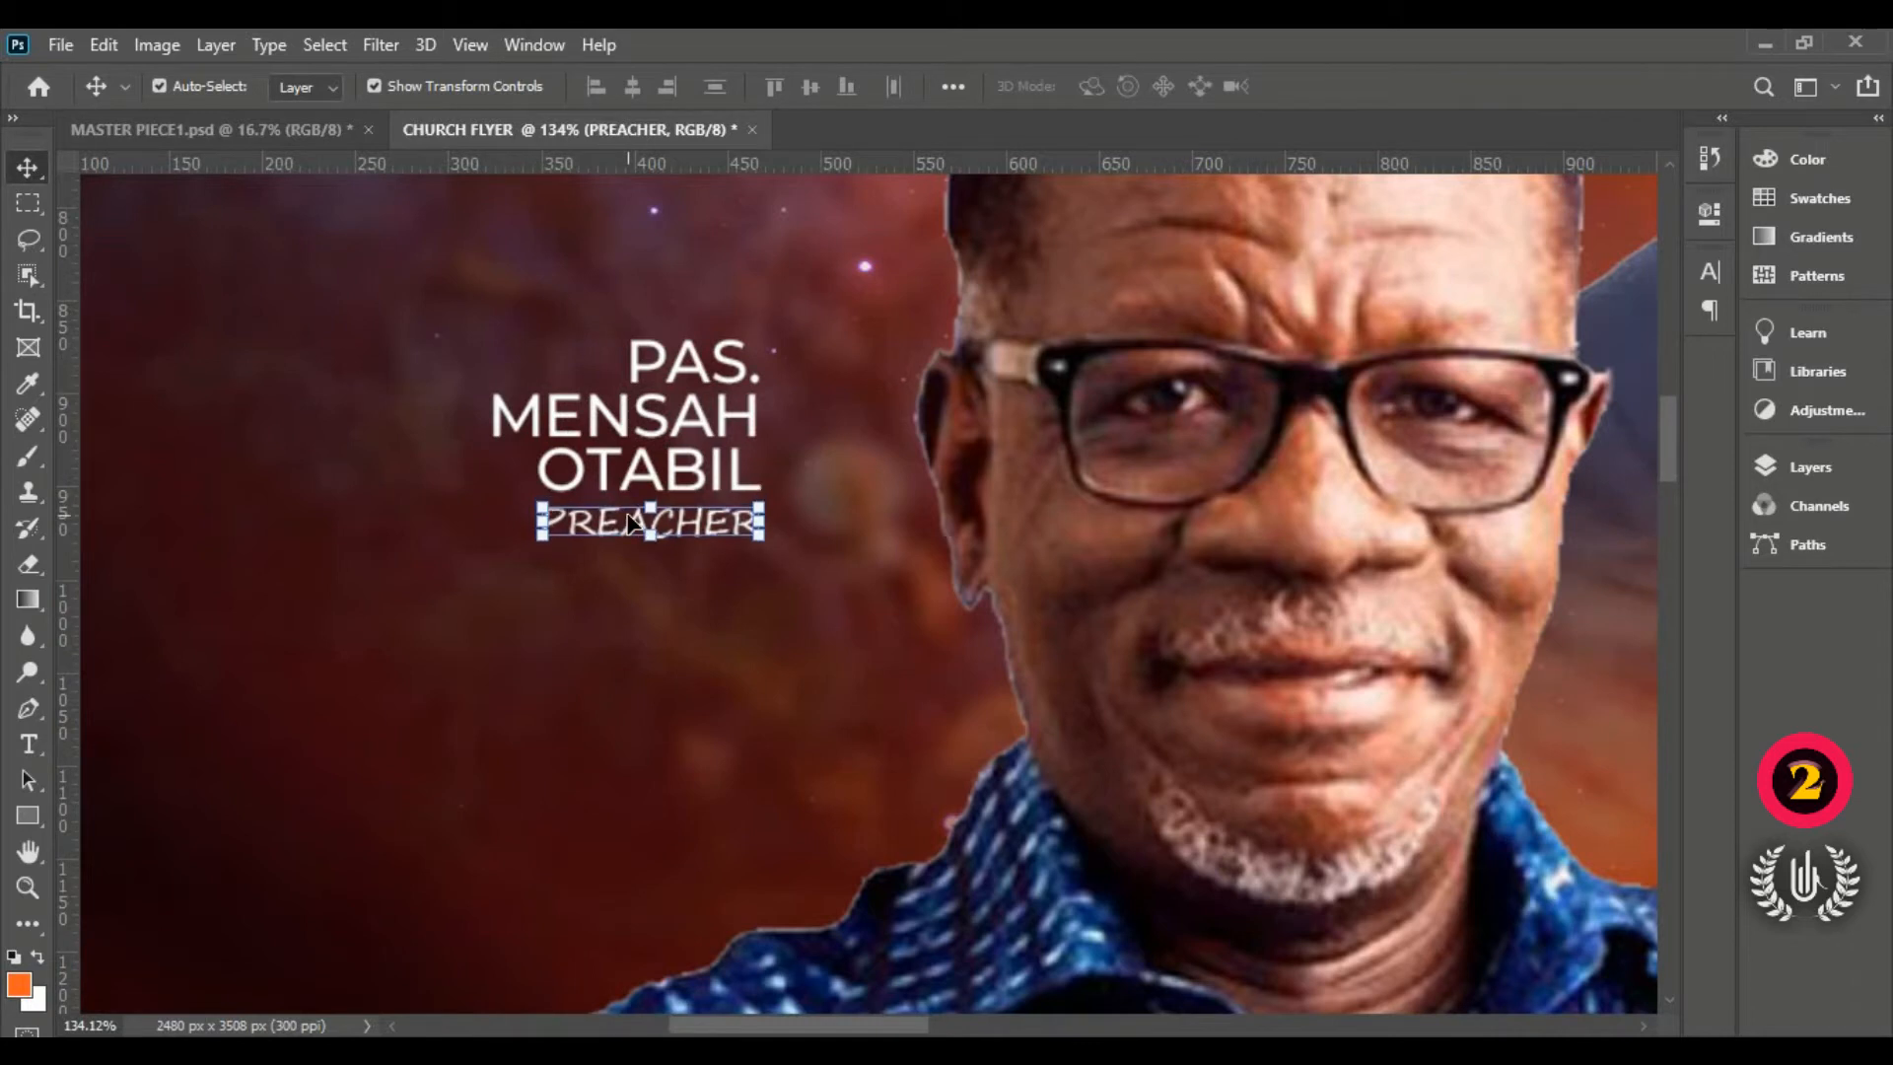
{"action": "key", "text": "Up"}
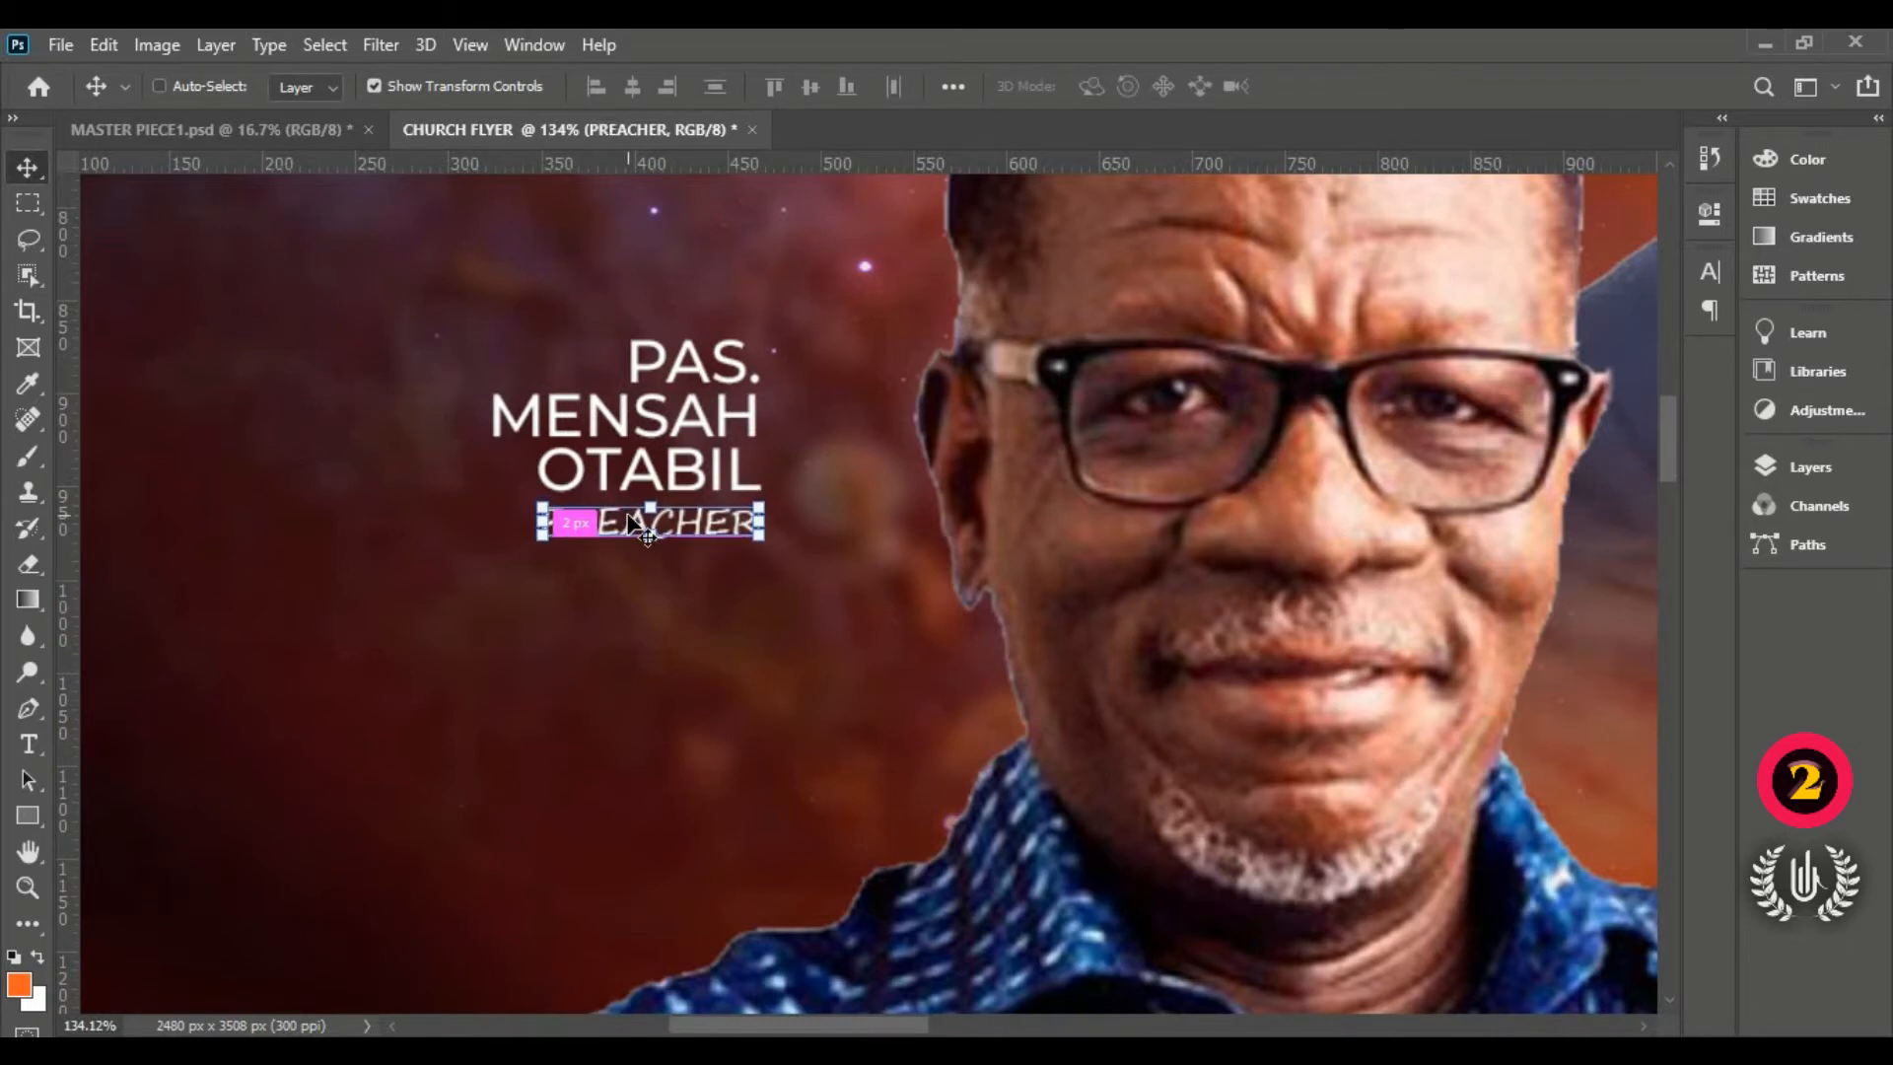
{"action": "key", "text": "ctrl+0"}
{"action": "left_click", "coordinate": [553, 486]}
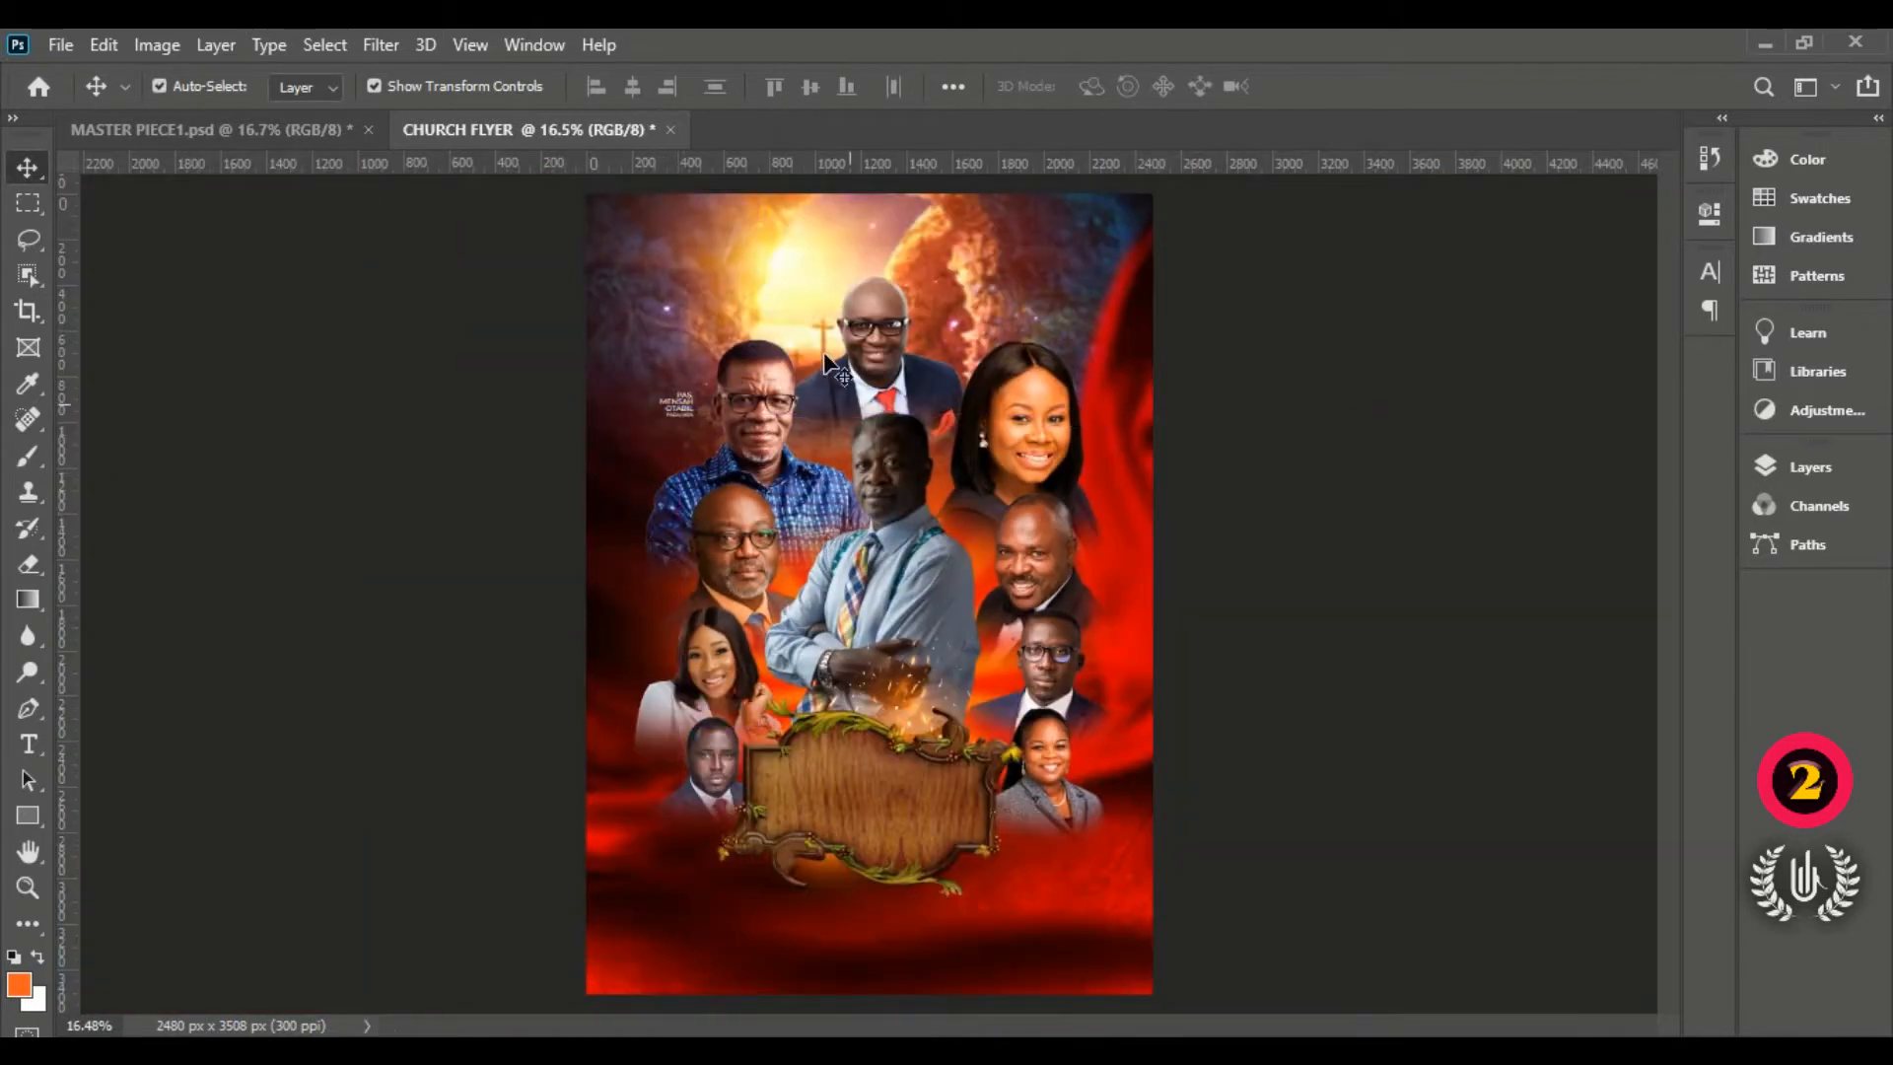
Step: Select the name and PREACHER layers and Alt-drag a copy beside the bald man
{"action": "scroll", "coordinate": [678, 406], "scroll_direction": "up", "scroll_amount": 3}
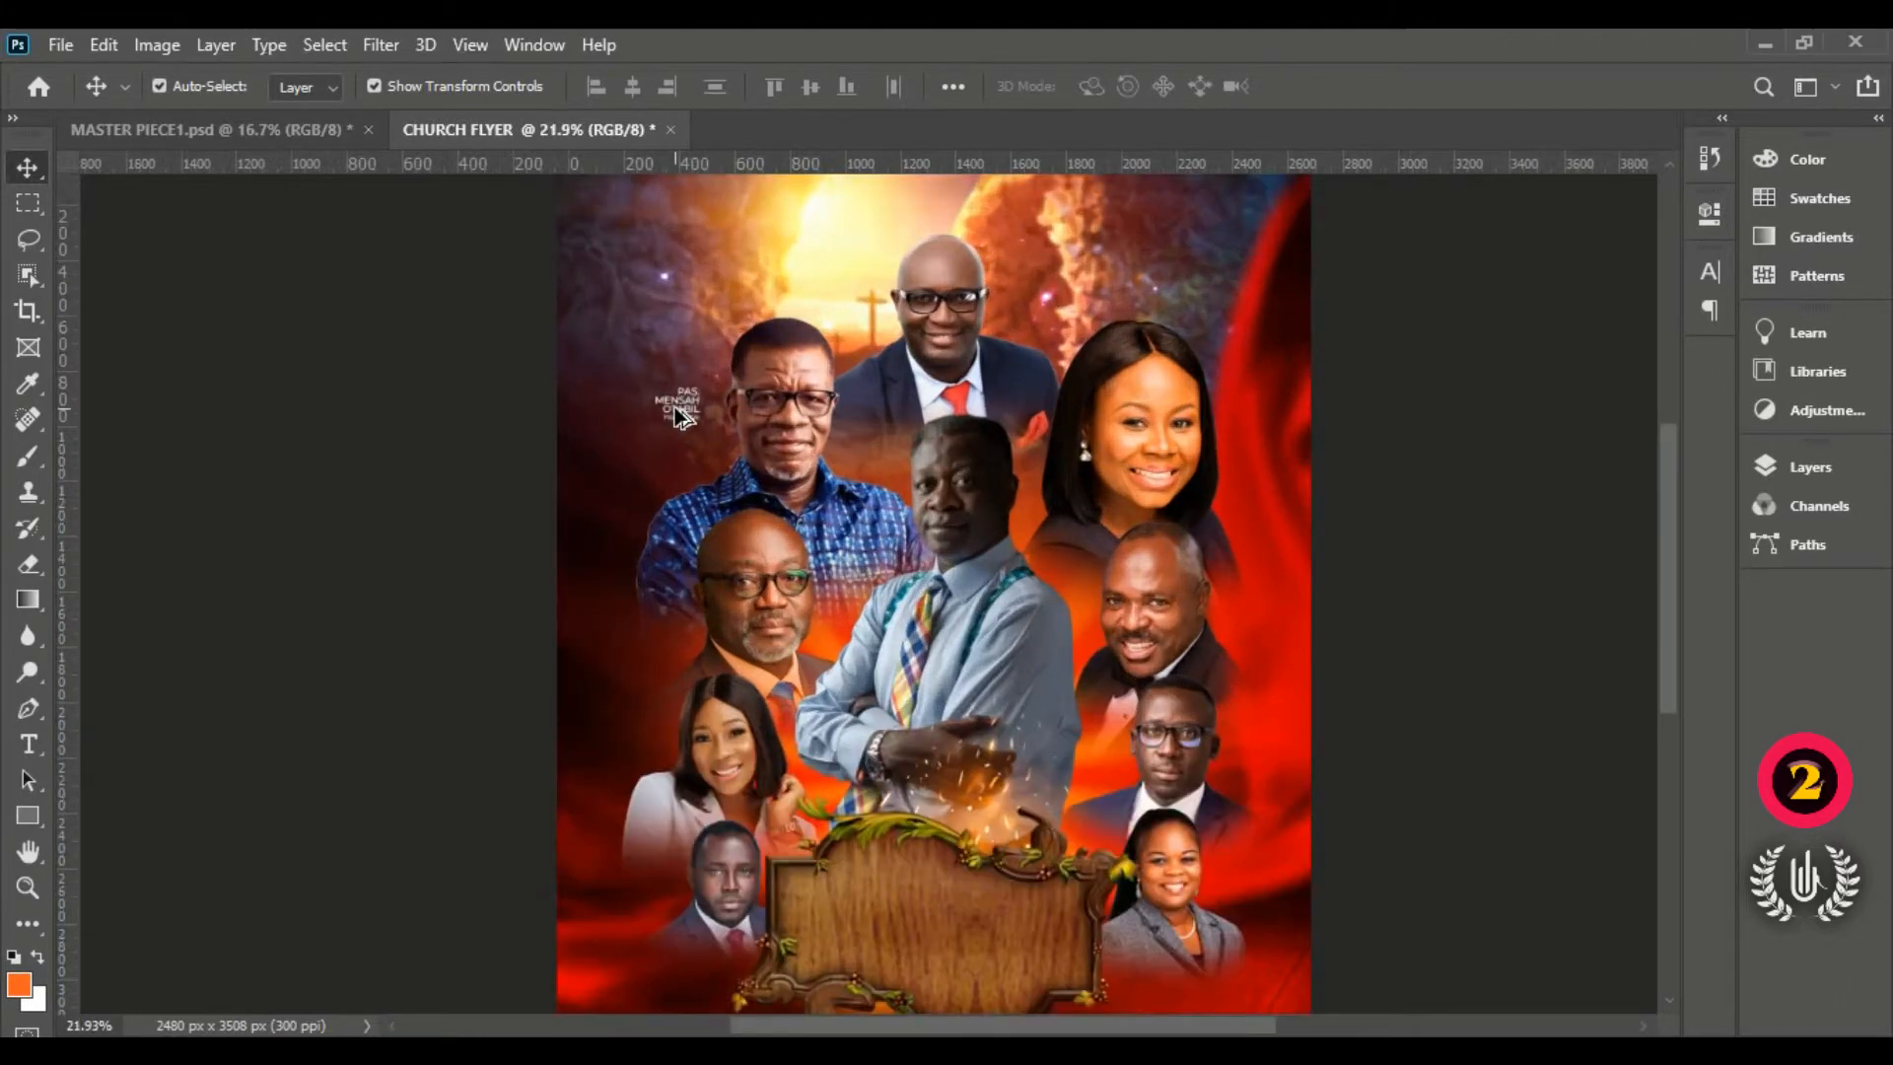
{"action": "scroll", "coordinate": [678, 407], "scroll_direction": "up", "scroll_amount": 2}
{"action": "left_click", "coordinate": [695, 410]}
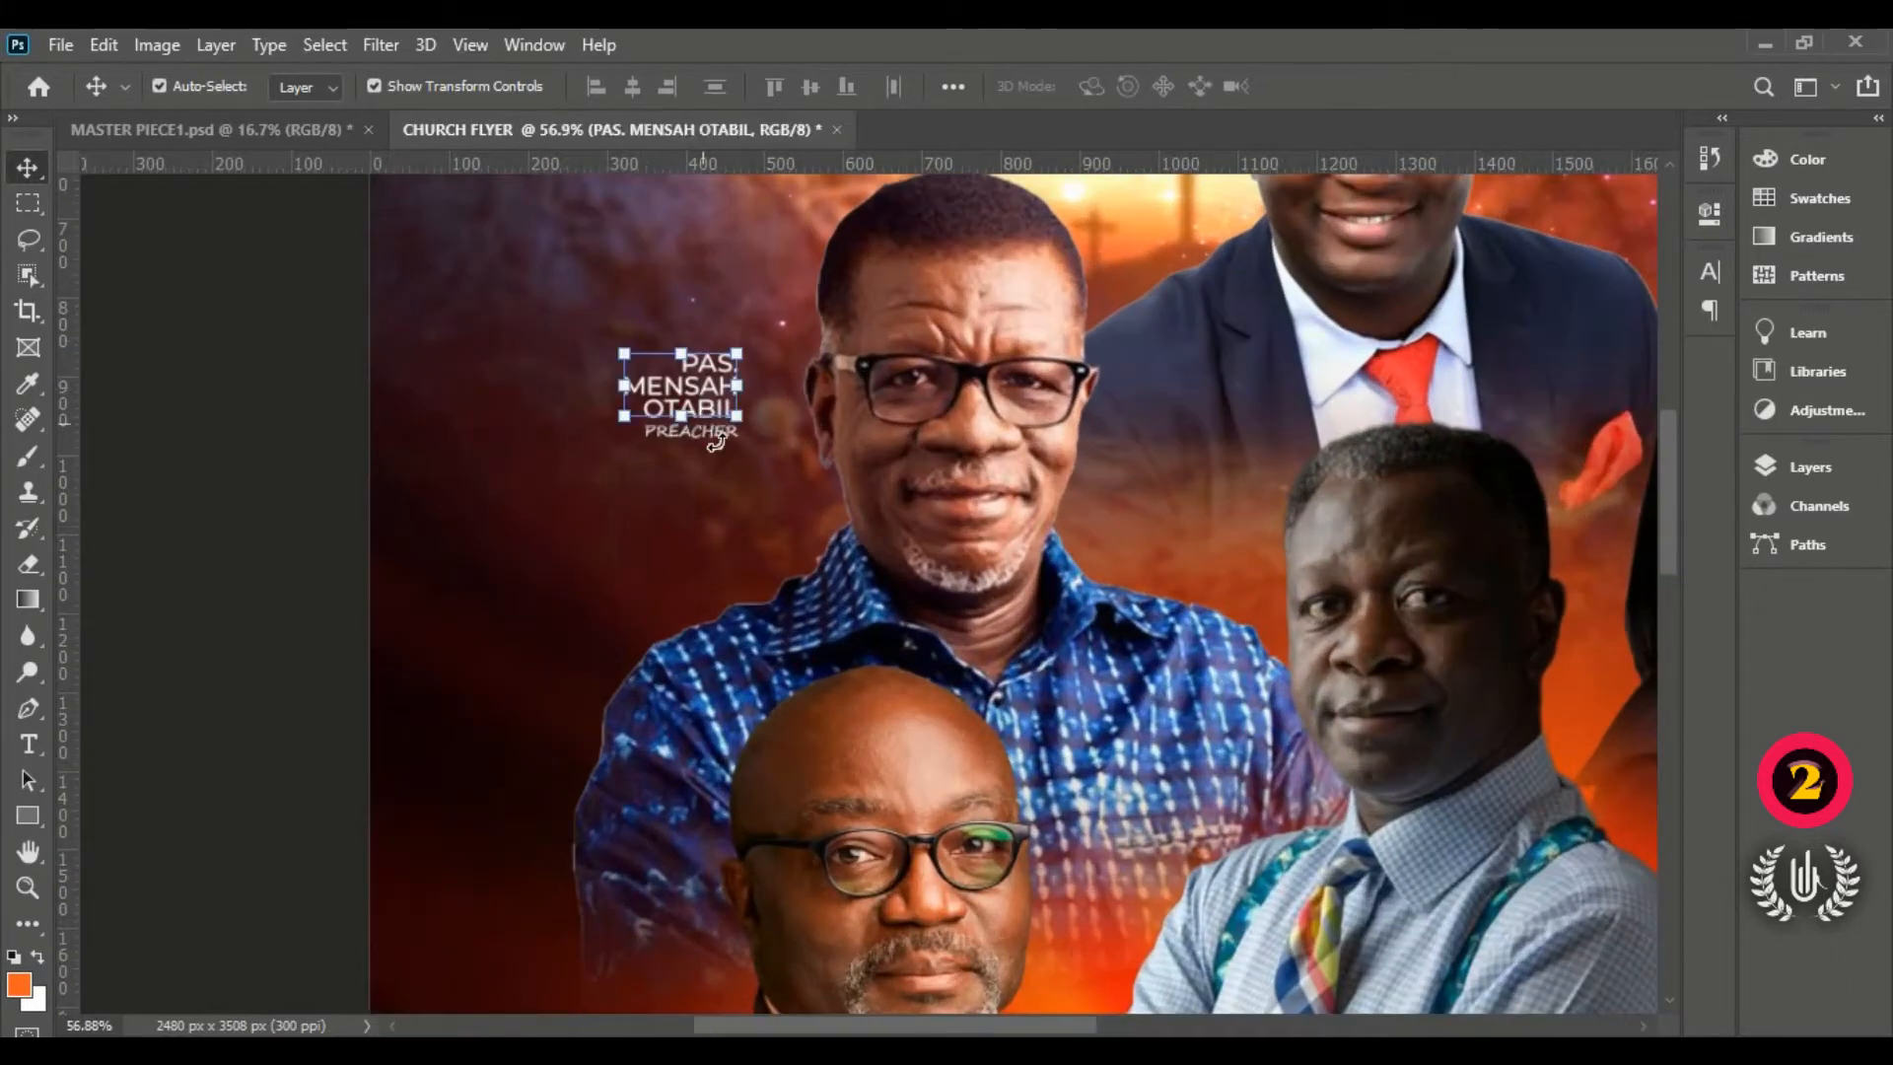
{"action": "left_click", "coordinate": [277, 439]}
{"action": "left_click", "coordinate": [728, 441]}
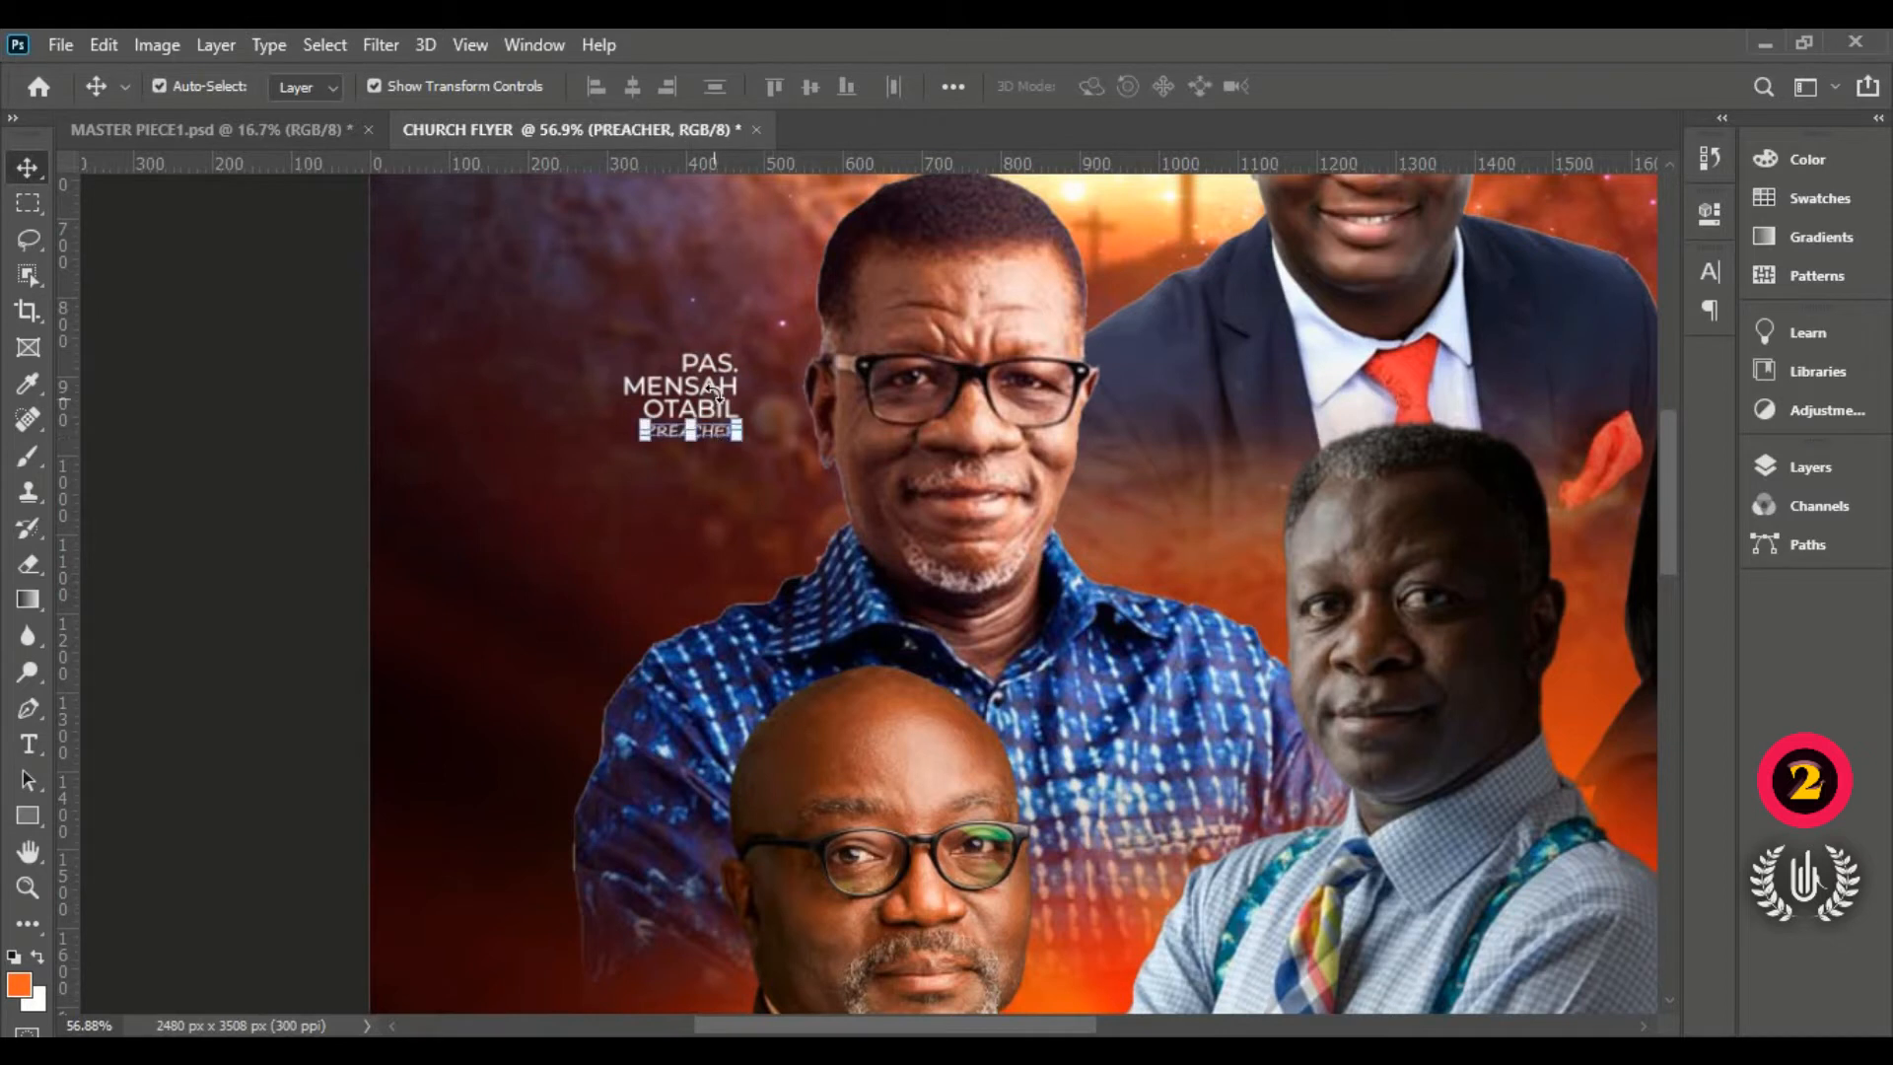
{"action": "left_click", "coordinate": [718, 392], "text": "shift"}
{"action": "scroll", "coordinate": [741, 368], "scroll_direction": "down", "scroll_amount": 2}
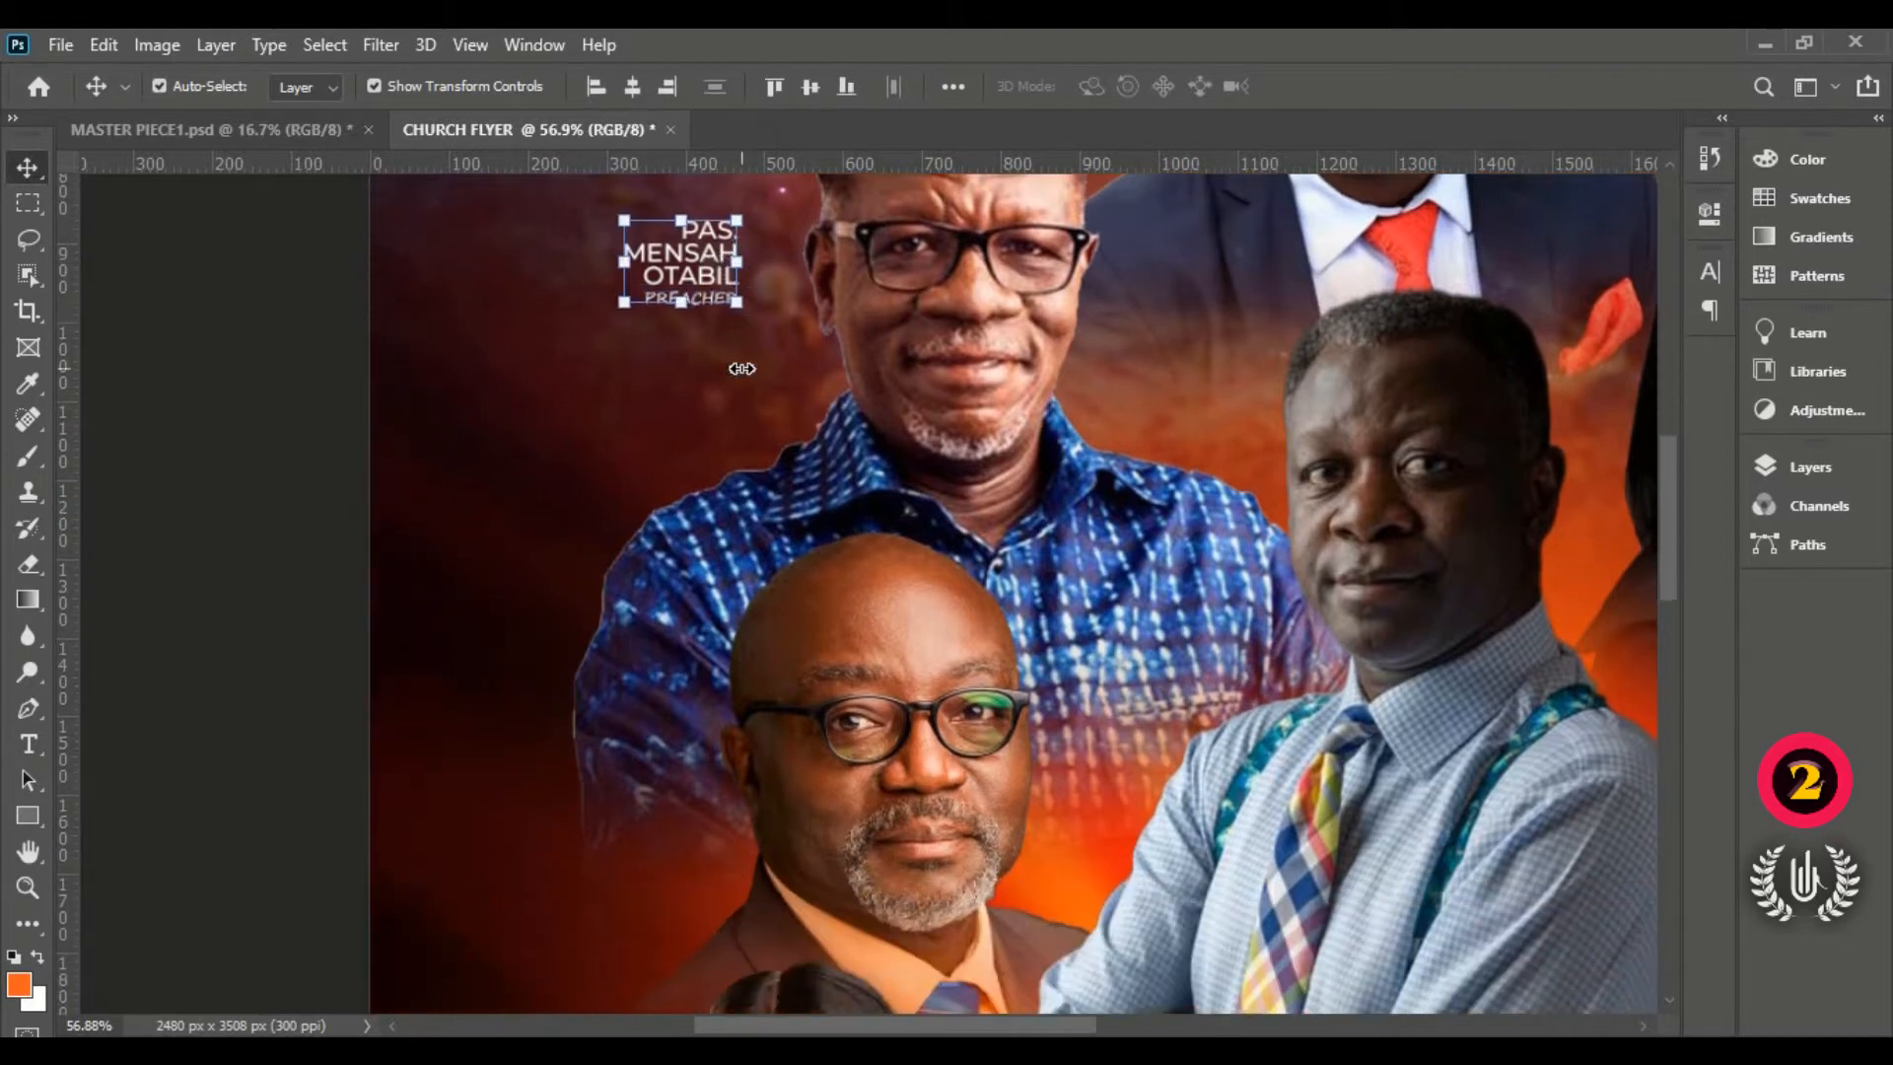
{"action": "scroll", "coordinate": [713, 289], "scroll_direction": "down", "scroll_amount": 1}
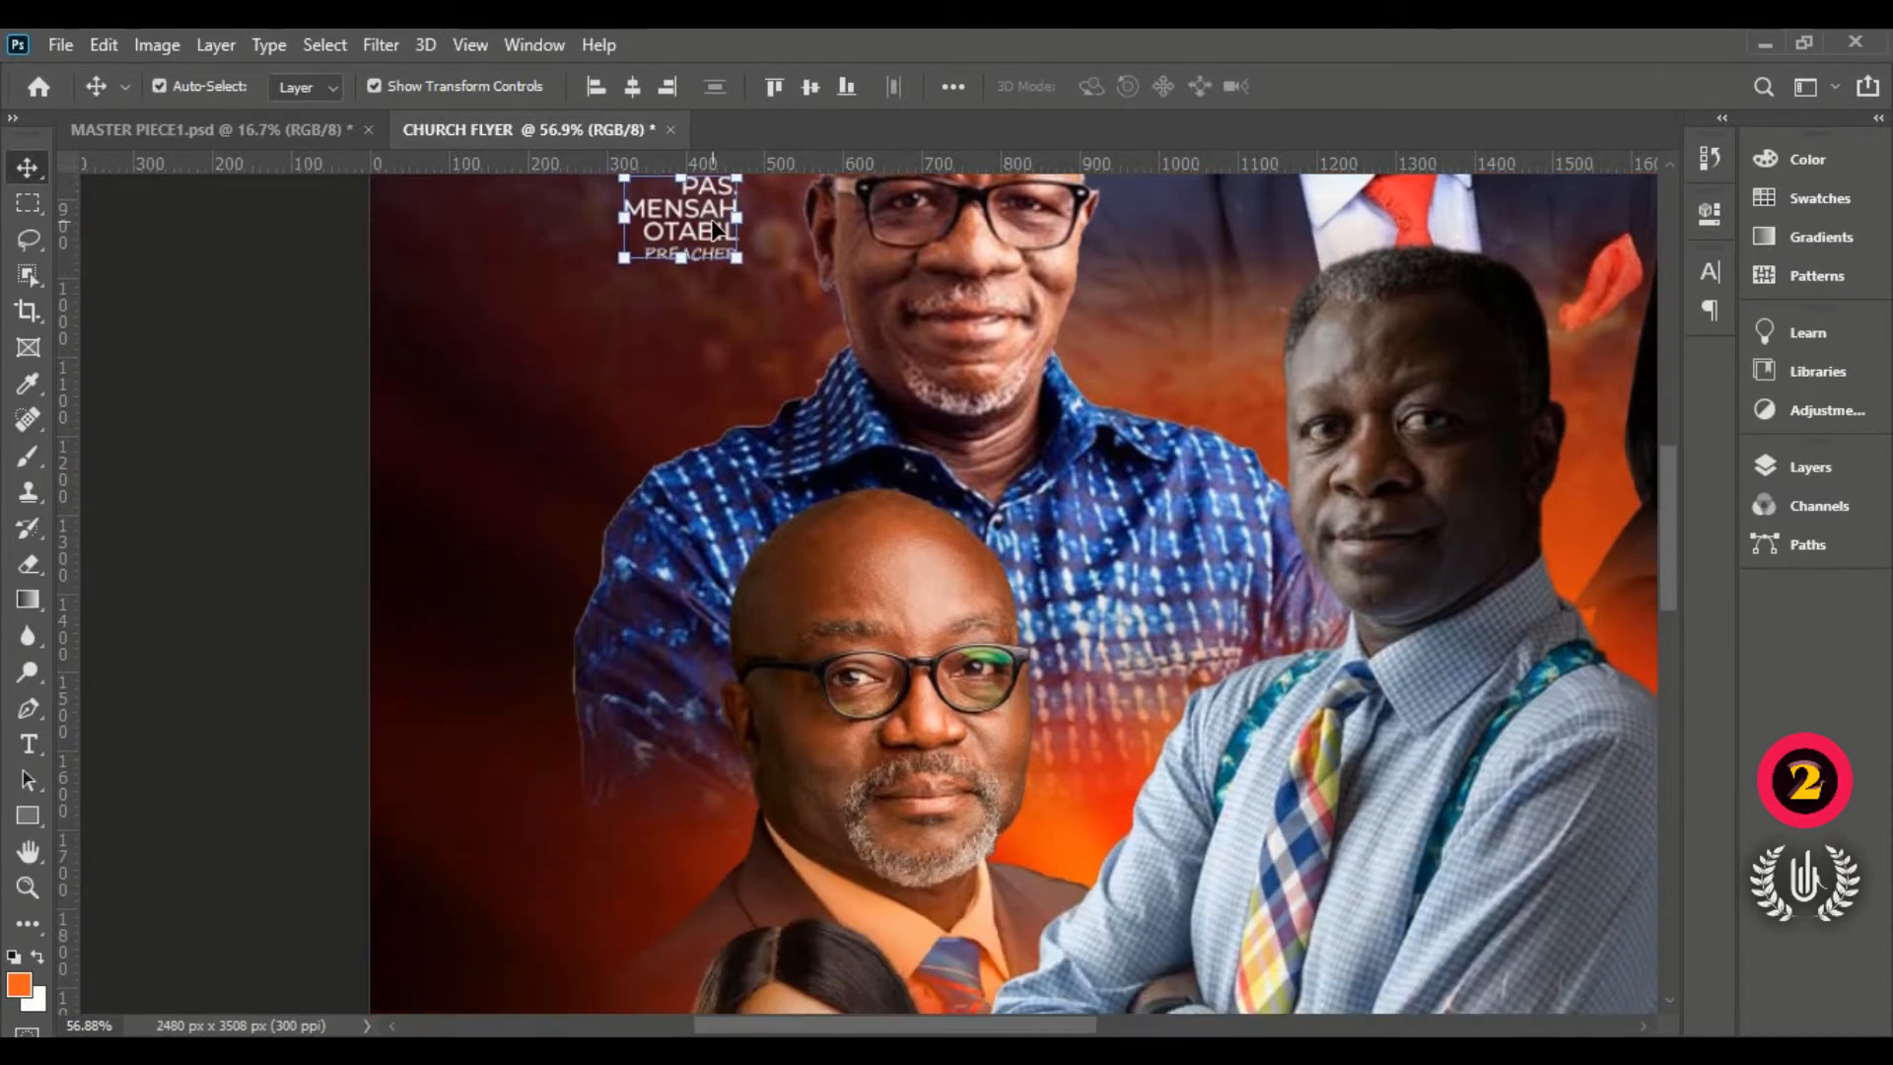
{"action": "left_click_drag", "start_coordinate": [682, 221], "coordinate": [625, 807]}
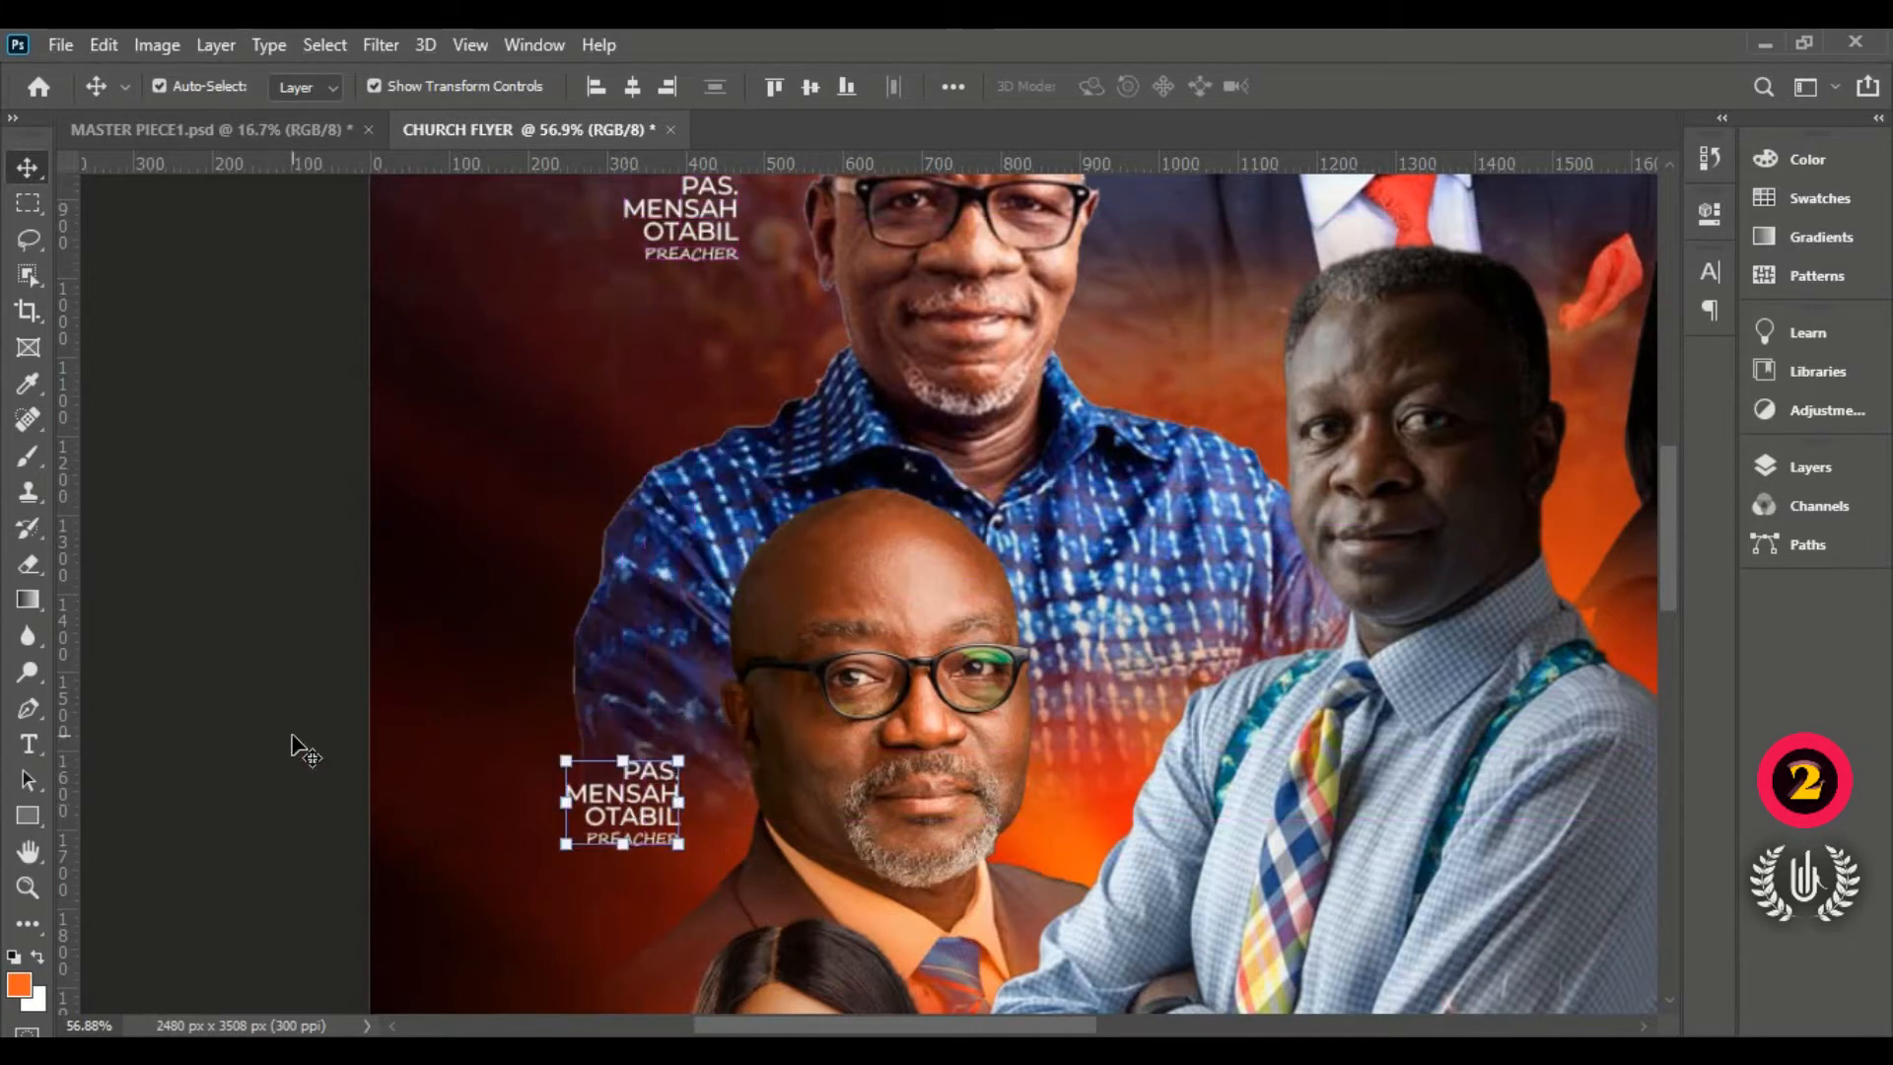
Step: Replace the copied caption's two name lines with the second speaker's name, keeping PAS. above
{"action": "left_click", "coordinate": [648, 805]}
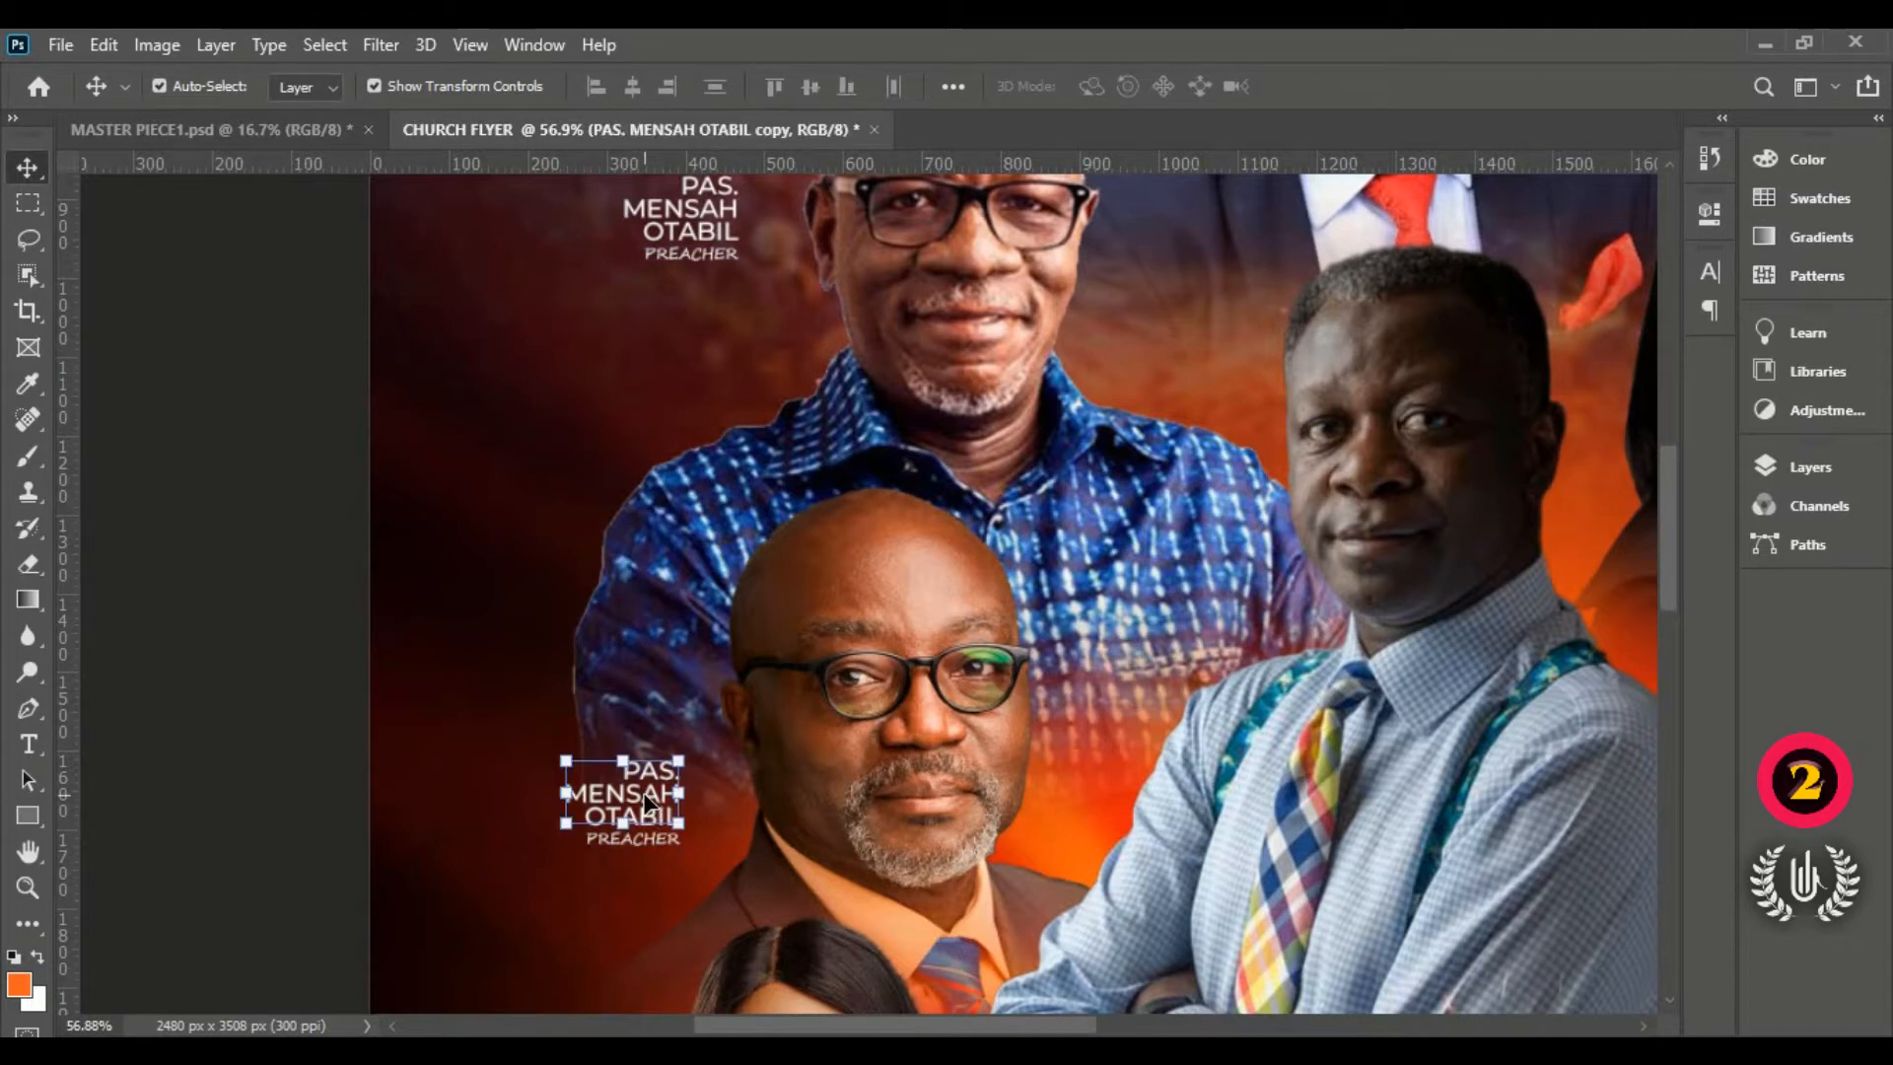
{"action": "double_click", "coordinate": [678, 799]}
{"action": "left_click_drag", "start_coordinate": [679, 816], "coordinate": [550, 789]}
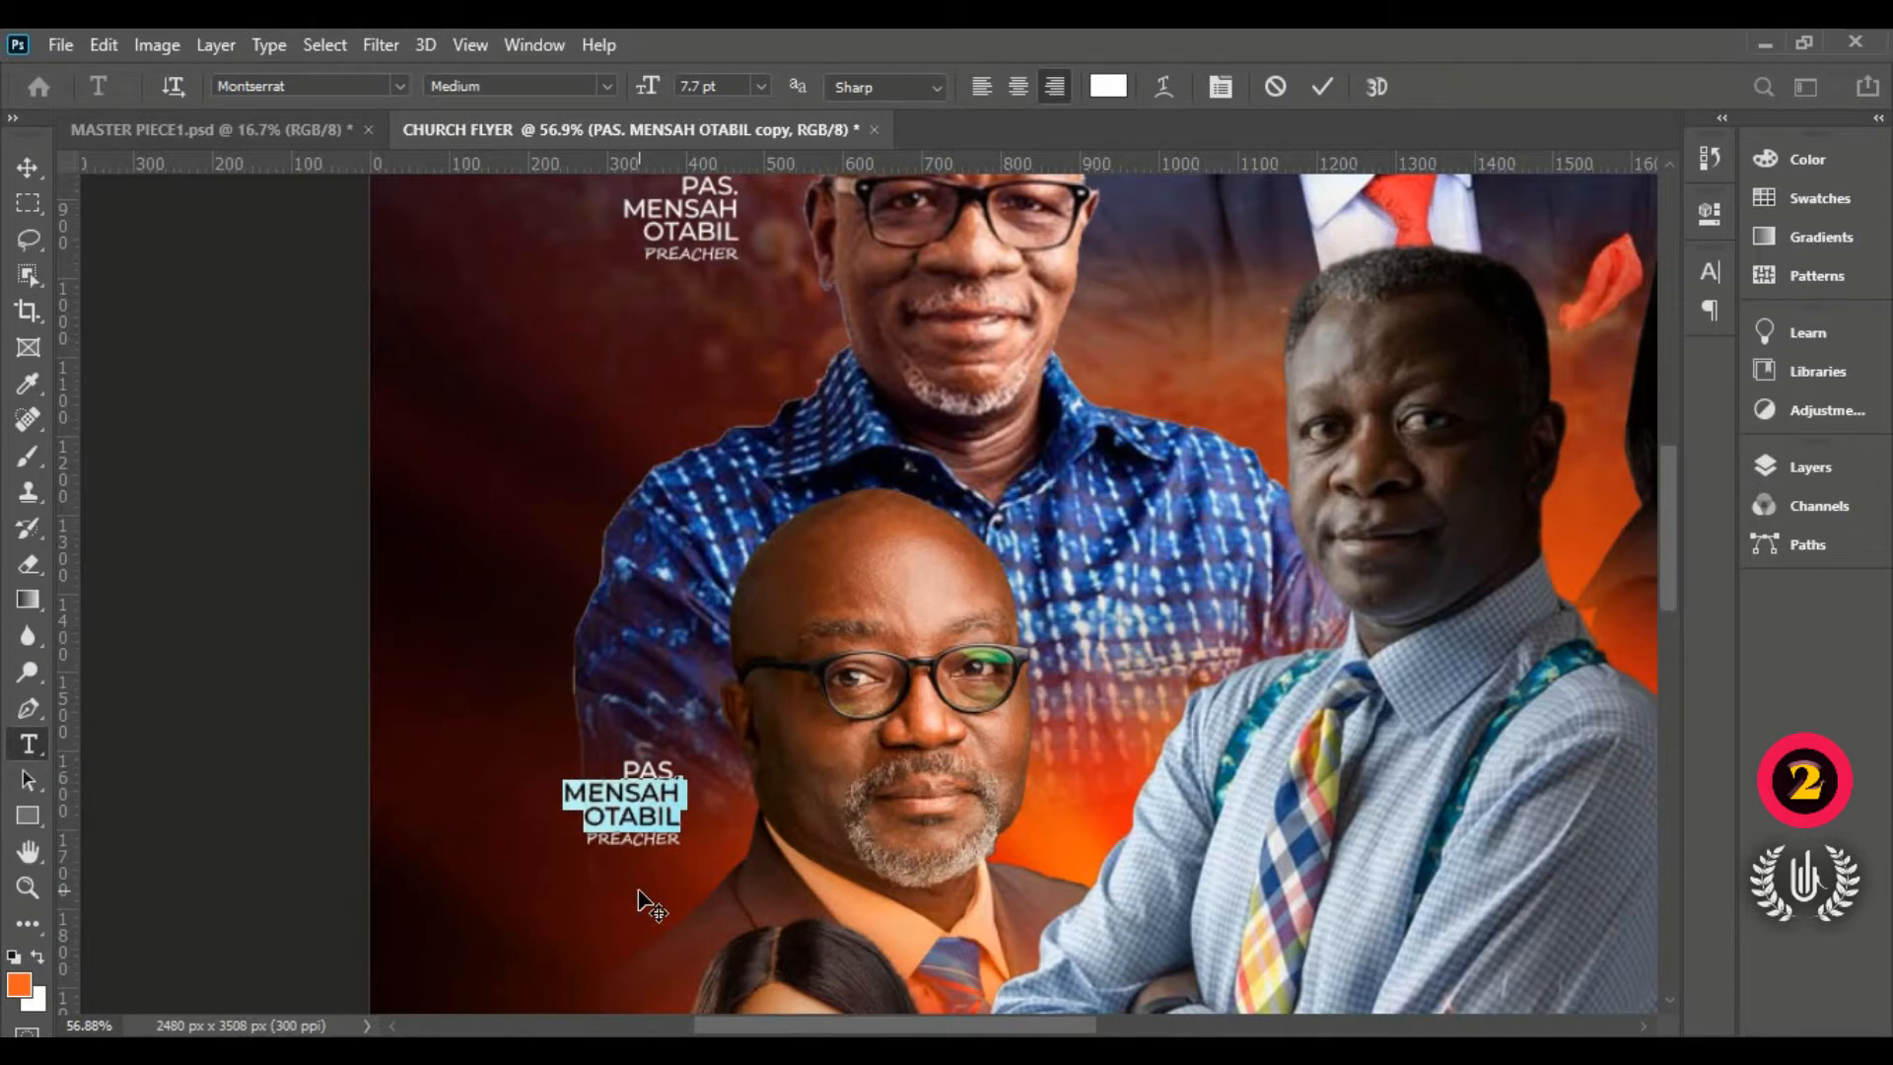
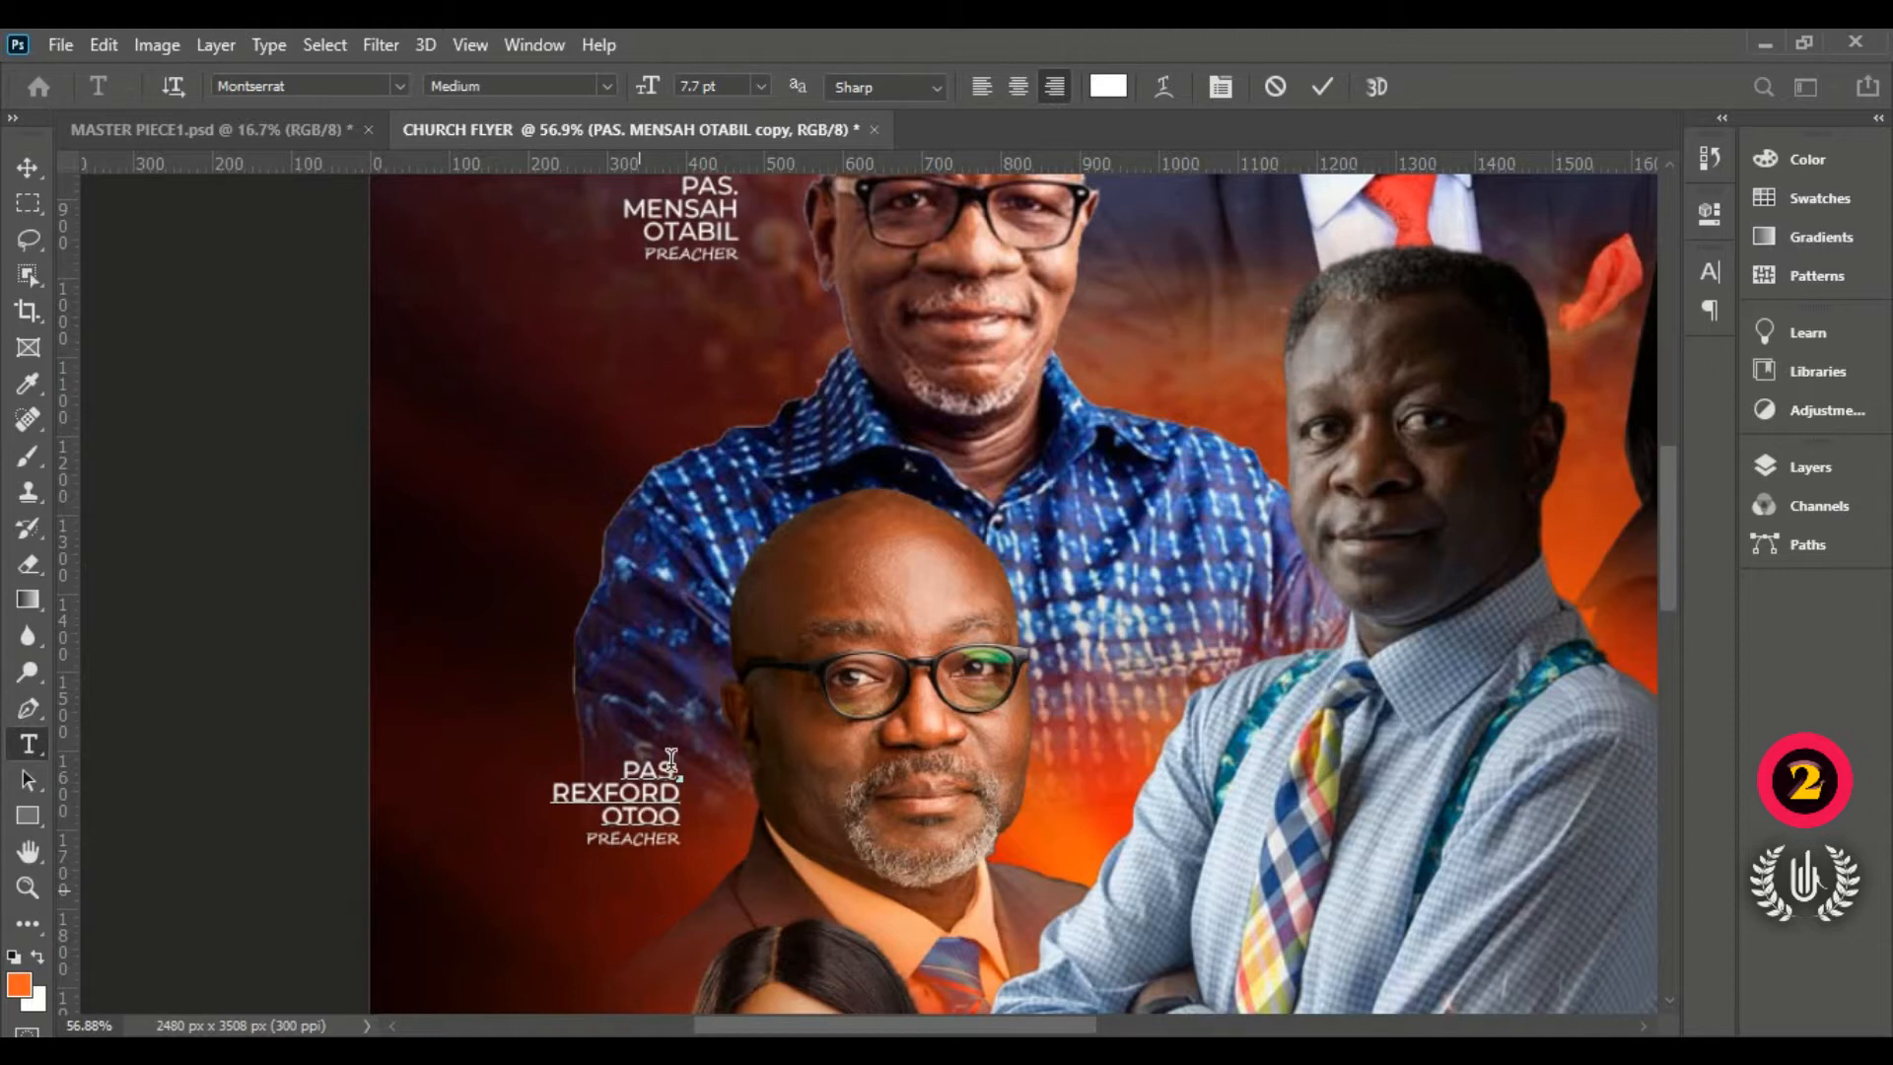
{"action": "left_click", "coordinate": [1322, 86]}
{"action": "key", "text": "v"}
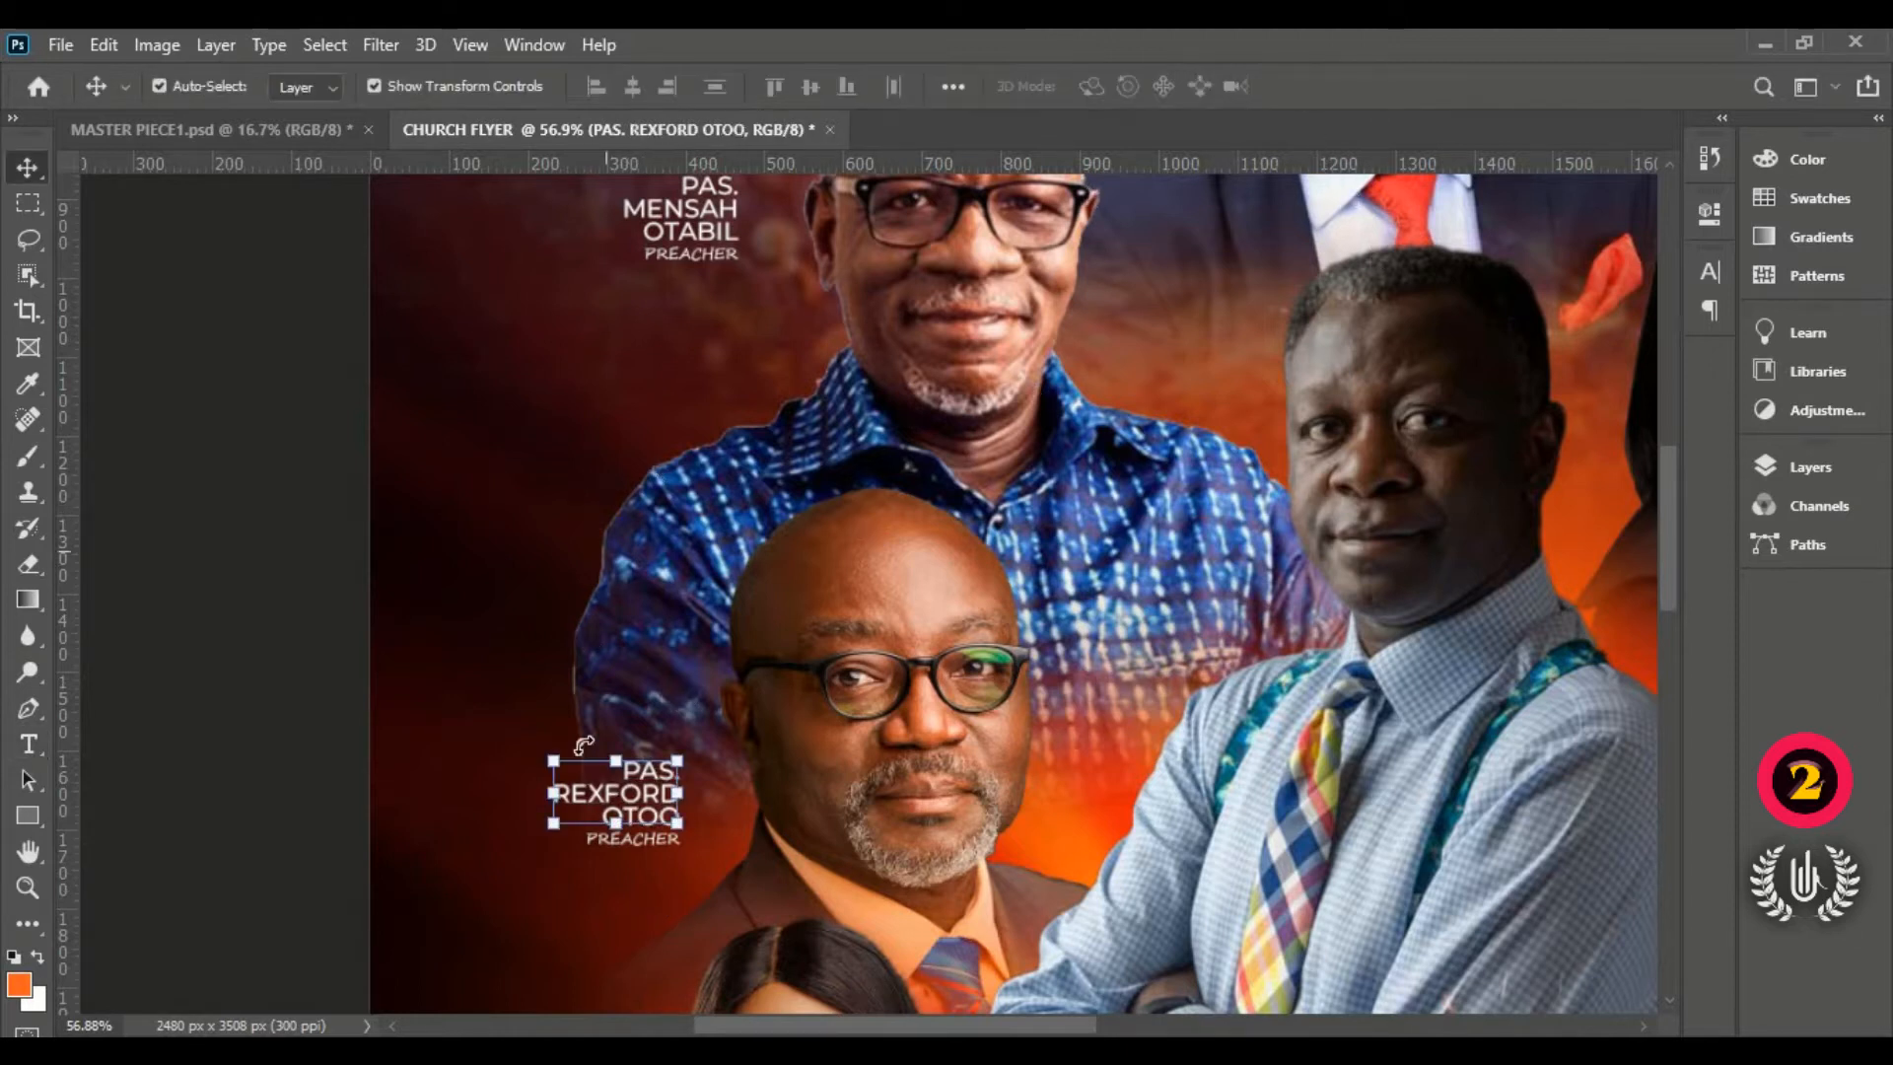
{"action": "left_click", "coordinate": [643, 875]}
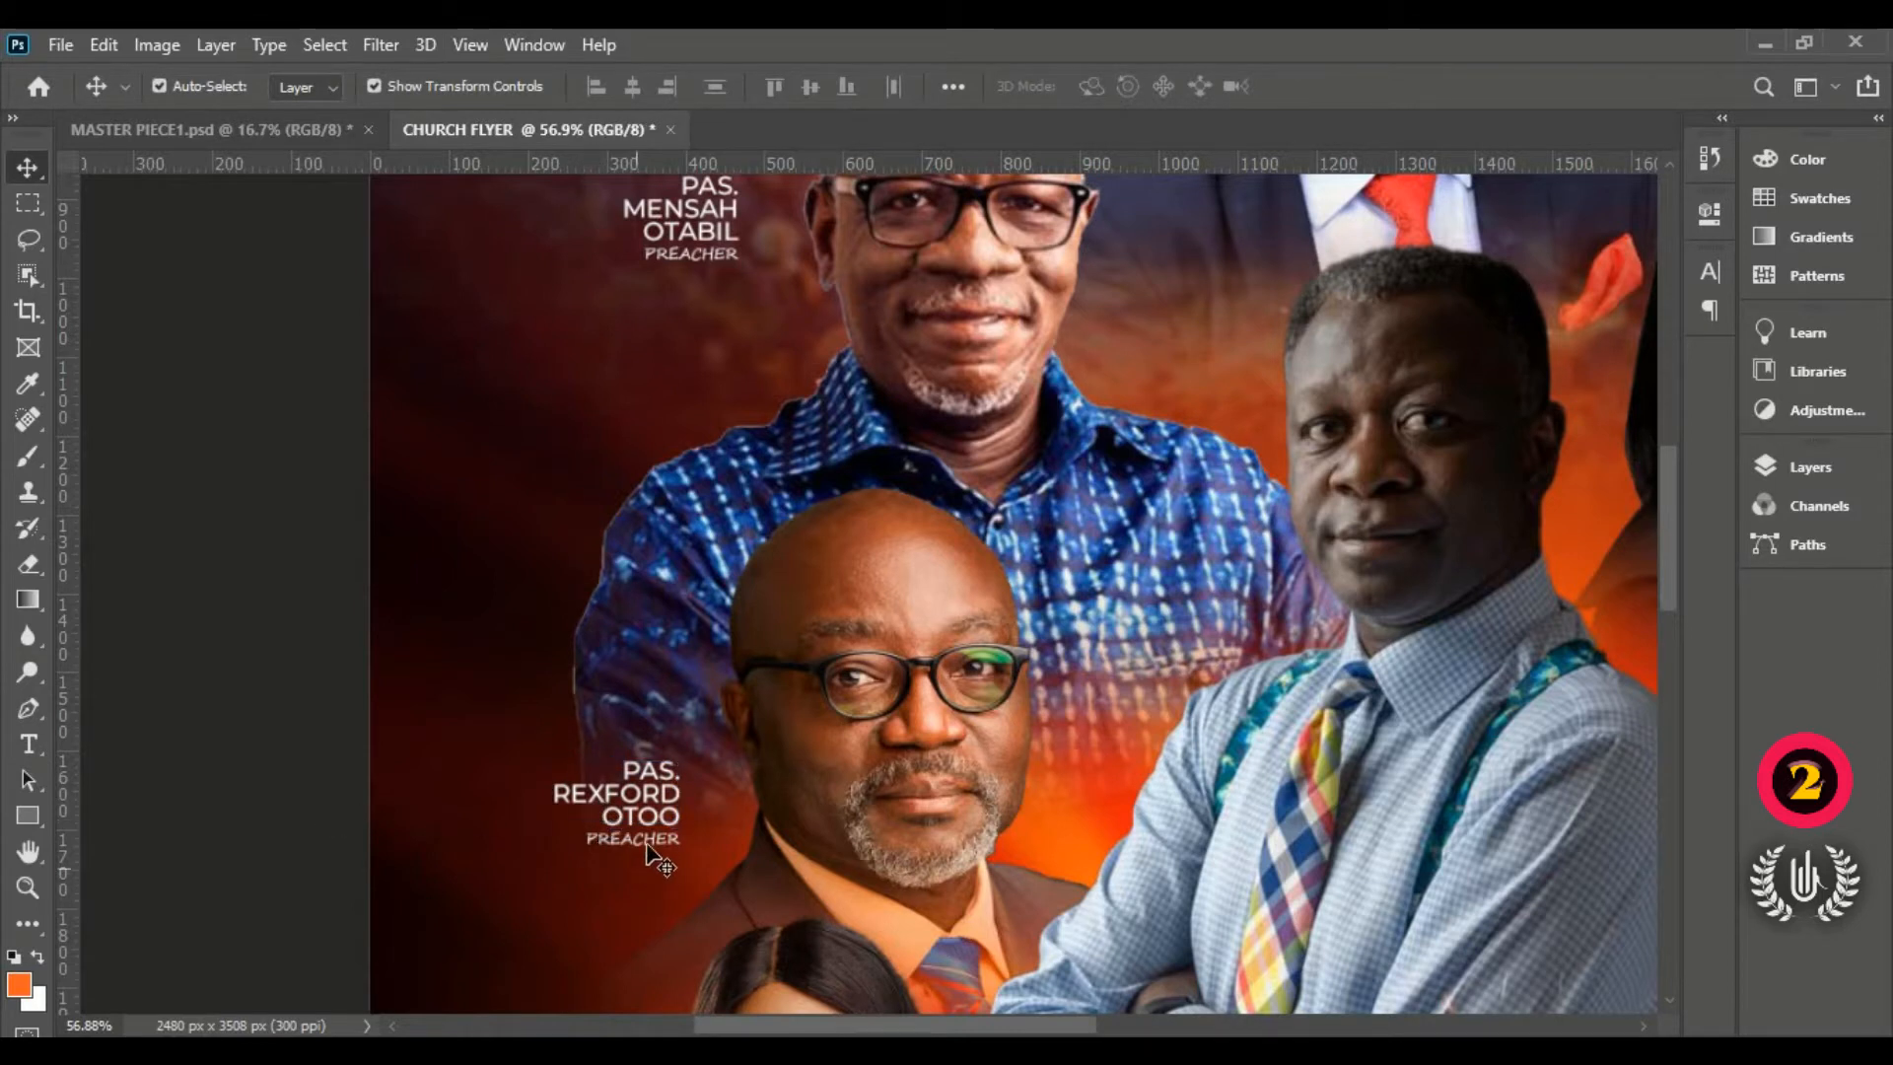
{"action": "left_click", "coordinate": [656, 840]}
Step: Change the copied PREACHER label to read GUEST and commit it
{"action": "double_click", "coordinate": [660, 838]}
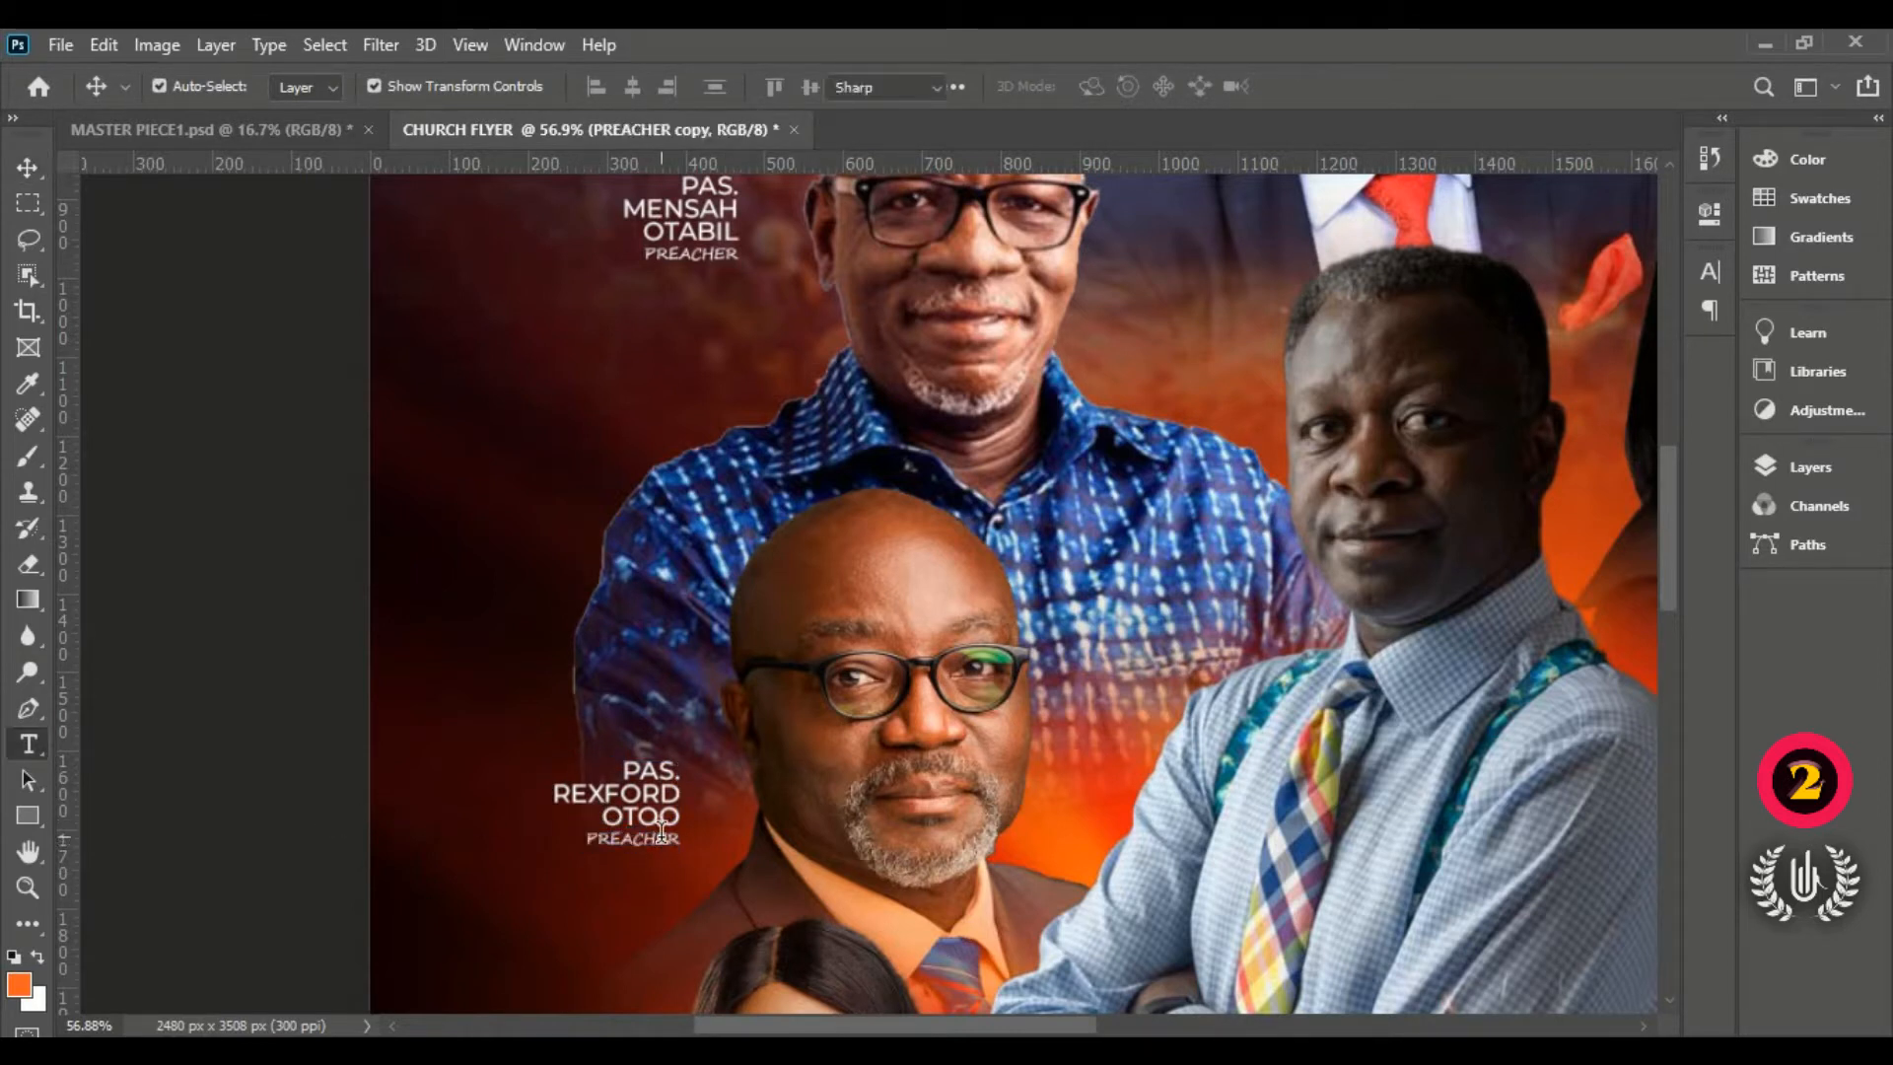
{"action": "key", "text": "BackSpace"}
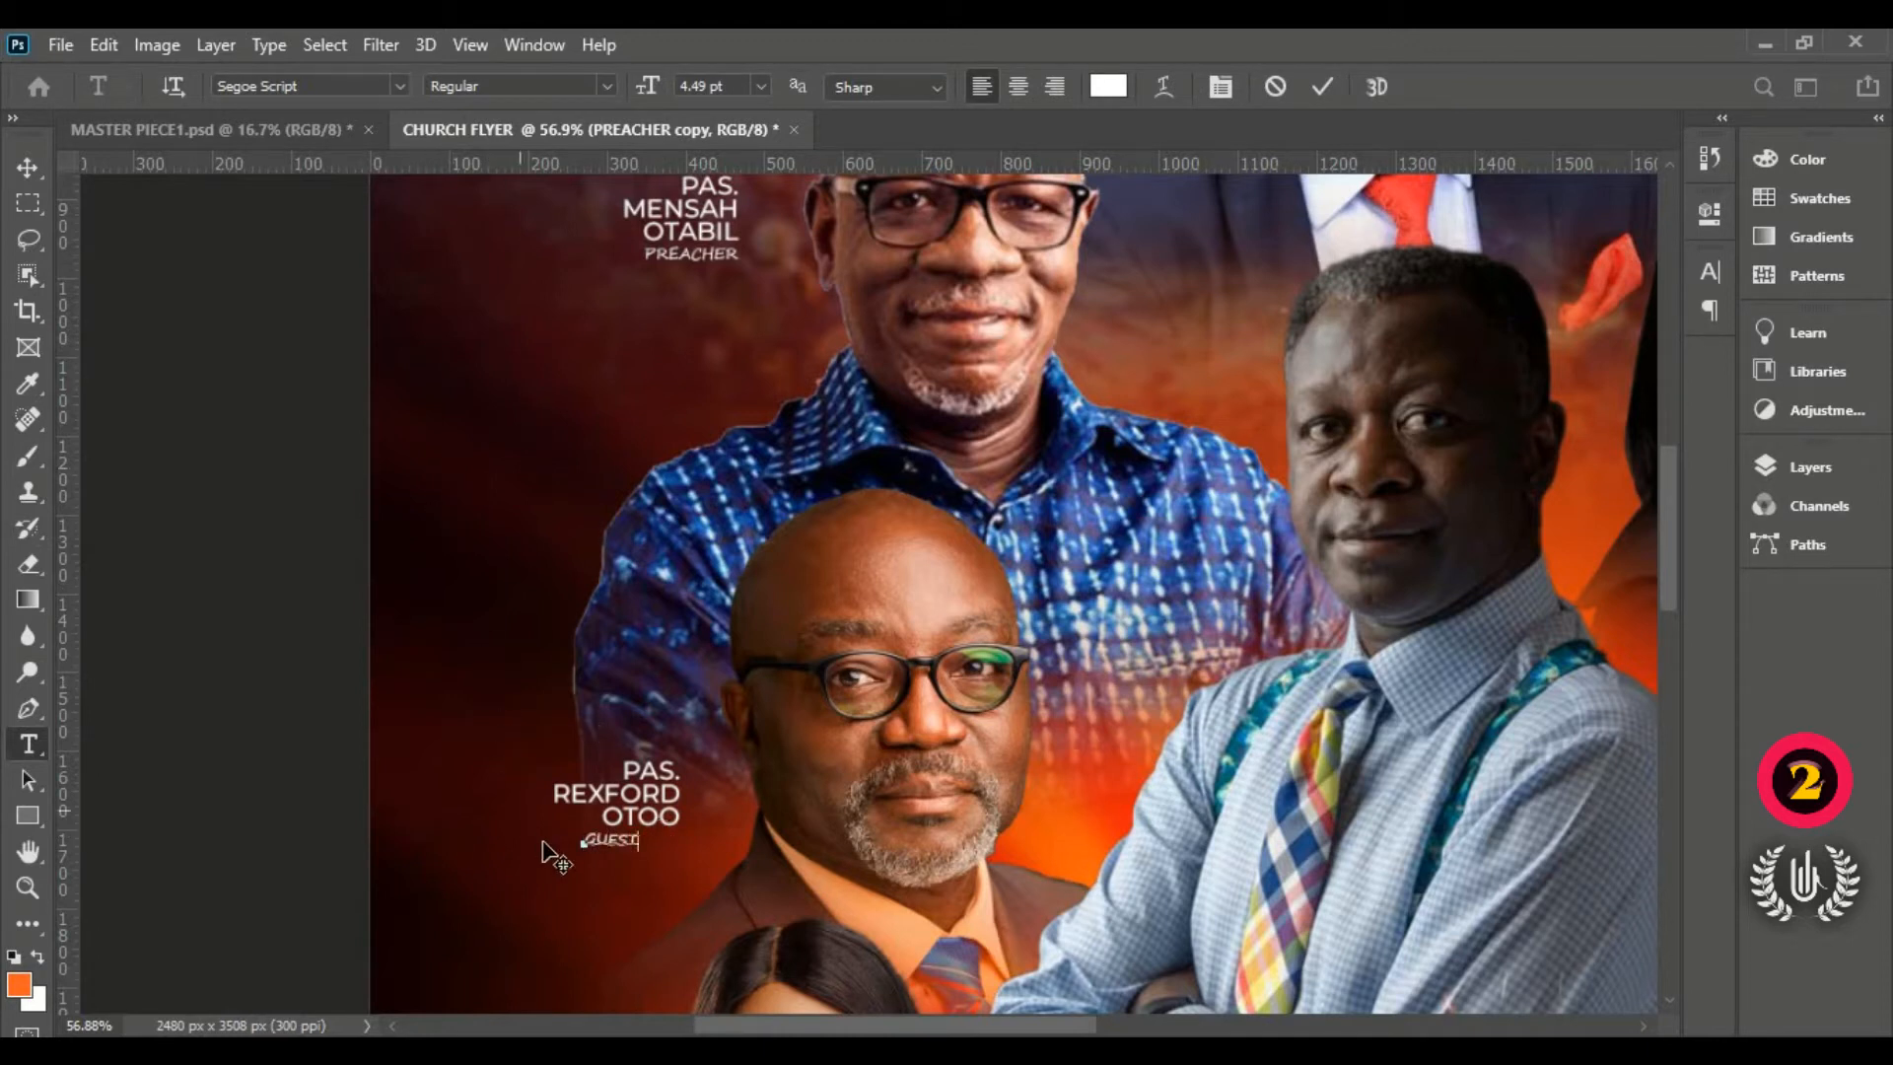
{"action": "left_click_drag", "start_coordinate": [613, 896], "coordinate": [636, 884]}
{"action": "left_click", "coordinate": [1321, 89]}
{"action": "key", "text": "v"}
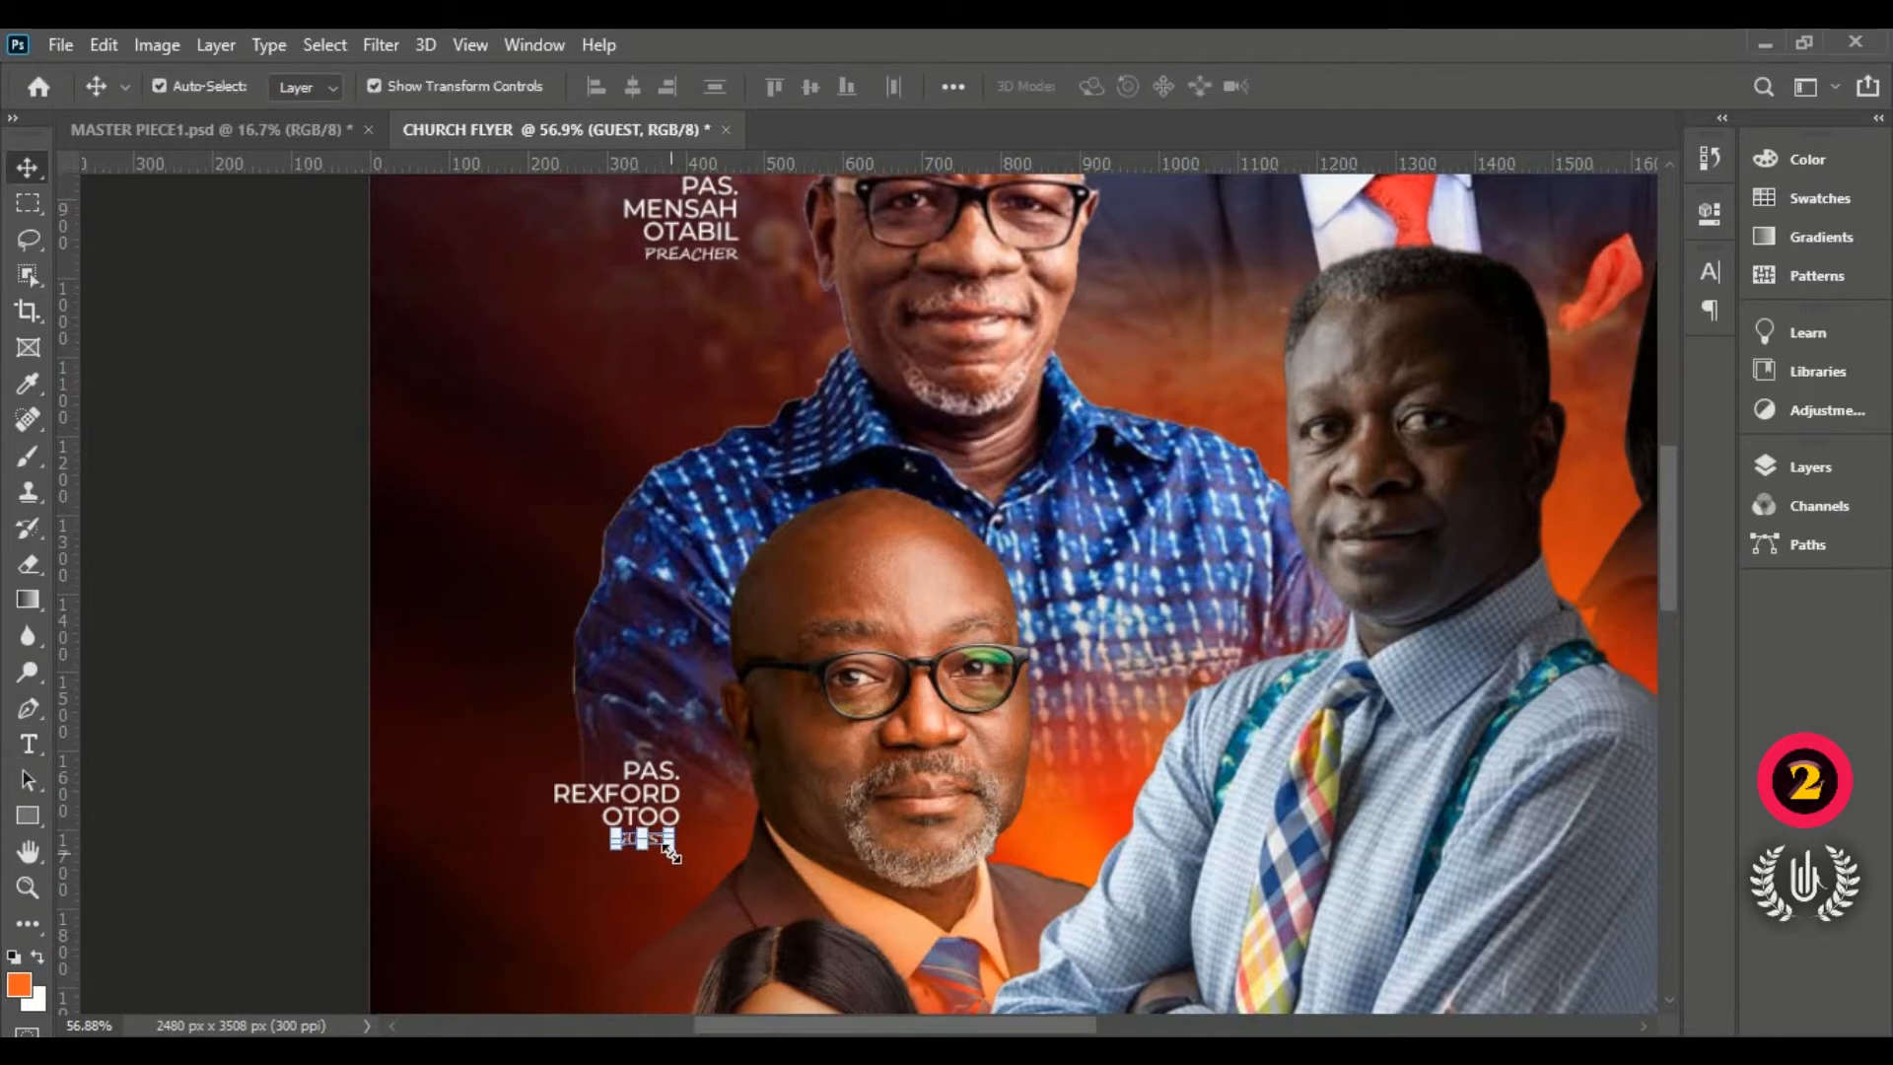
Step: Enlarge GUEST to about 128%, align it under the name, and fit the flyer
{"action": "scroll", "coordinate": [670, 867], "scroll_direction": "up", "scroll_amount": 8}
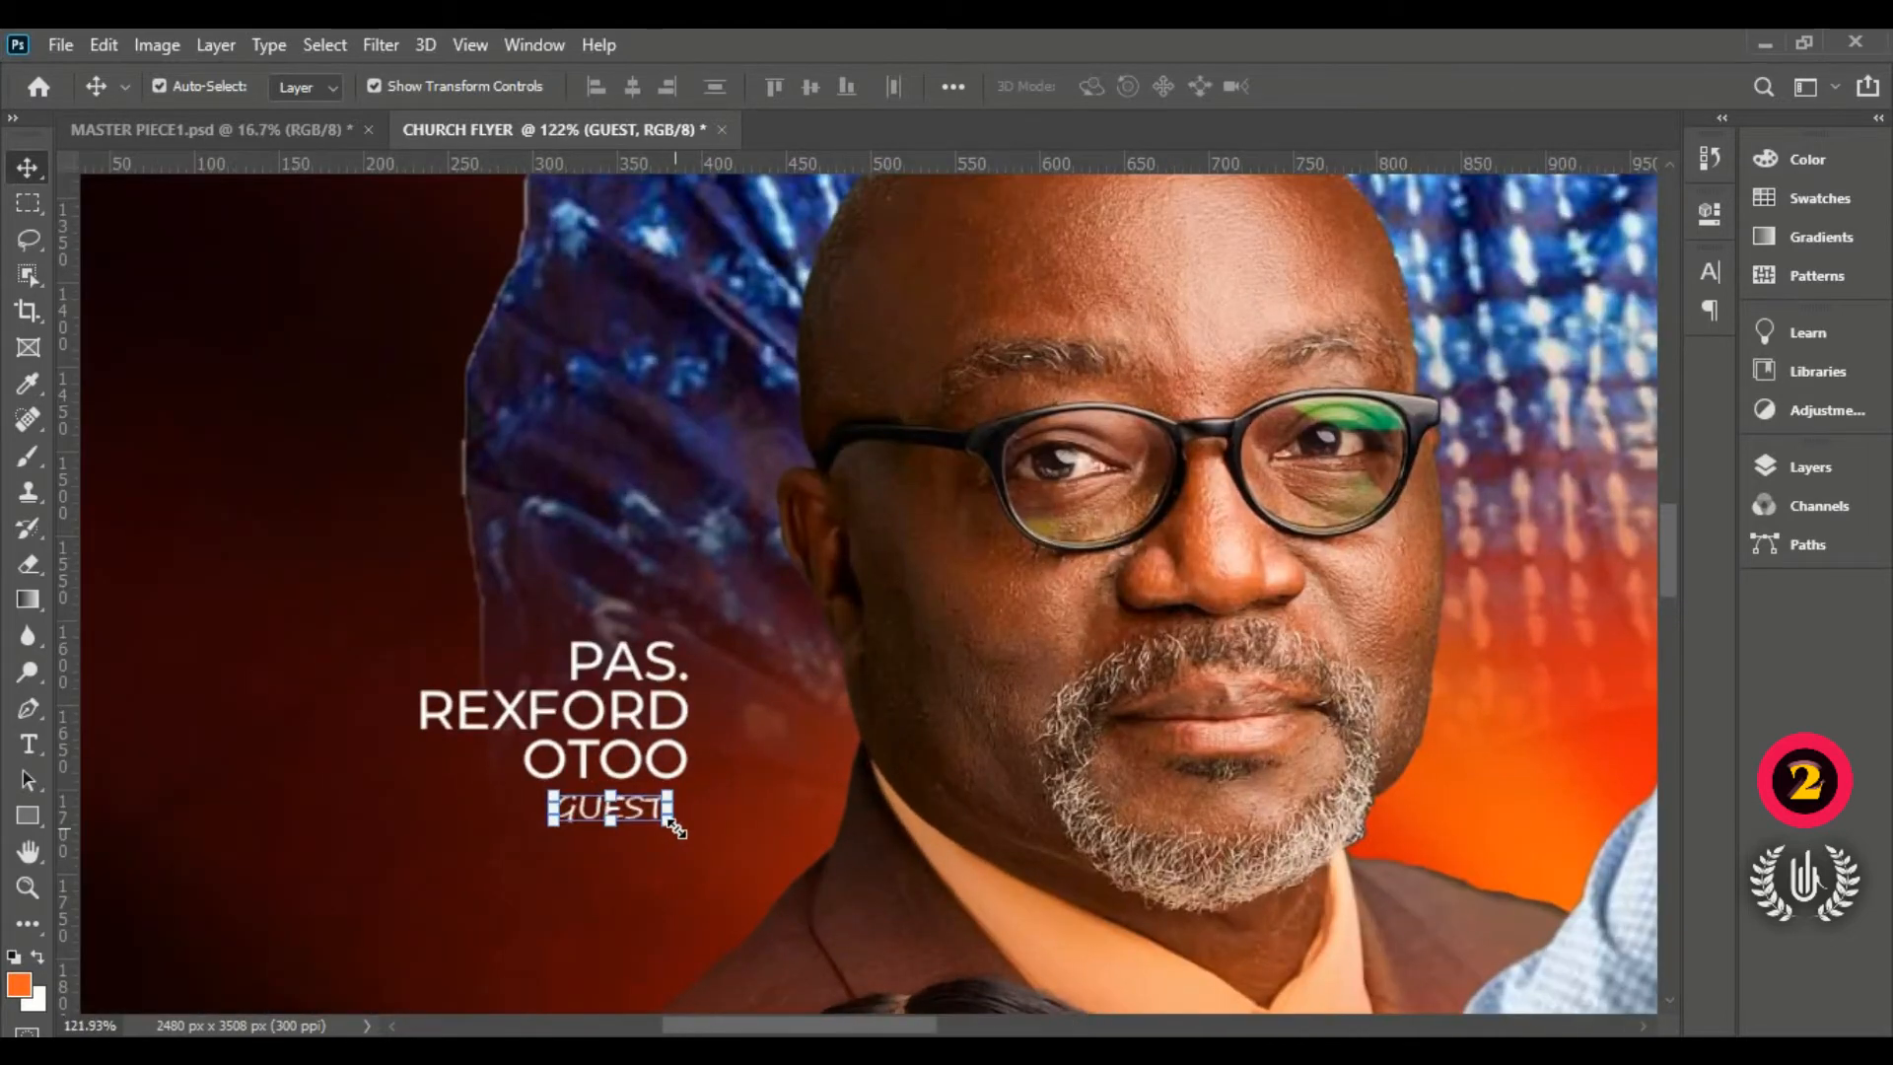
{"action": "left_click_drag", "start_coordinate": [675, 828], "coordinate": [680, 871]}
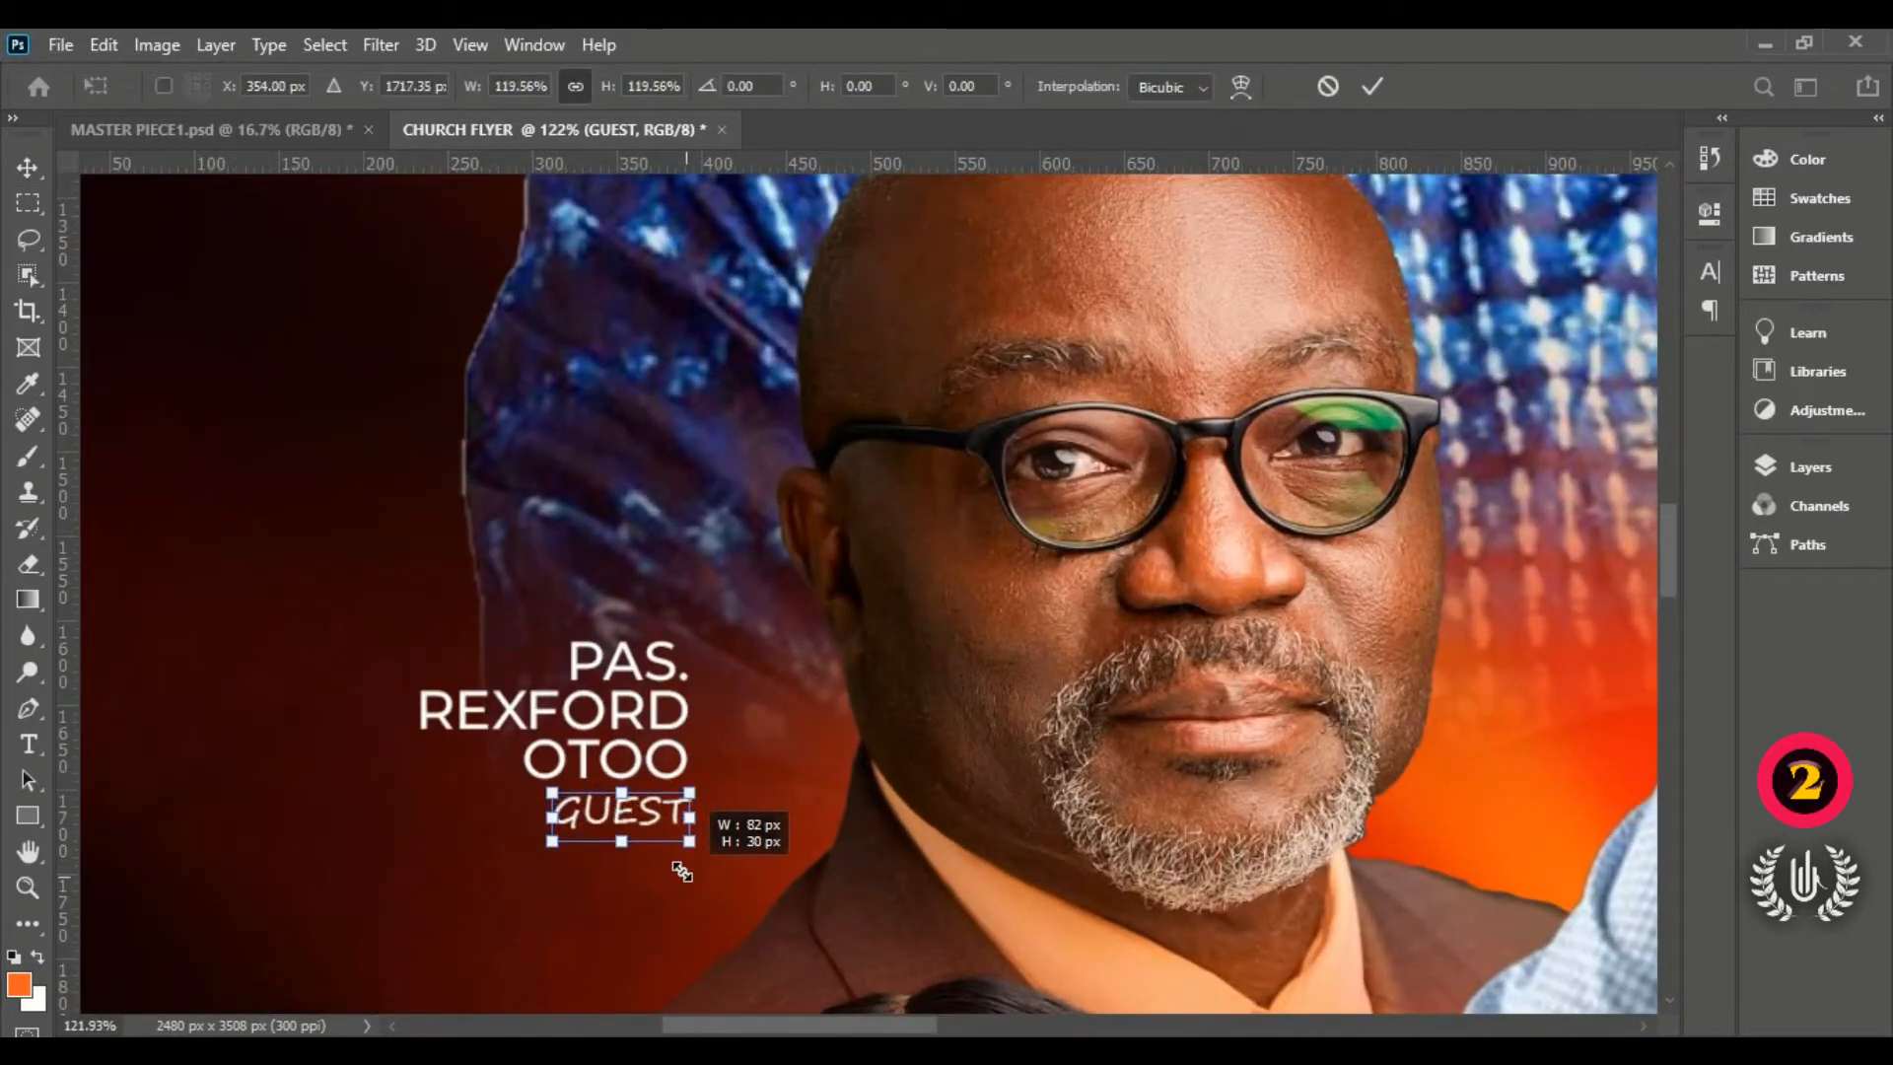
{"action": "left_click_drag", "start_coordinate": [616, 817], "coordinate": [532, 791]}
{"action": "key", "text": "Up"}
{"action": "key", "text": "Up"}
{"action": "key", "text": "Up"}
{"action": "key", "text": "Up"}
{"action": "key", "text": "Up"}
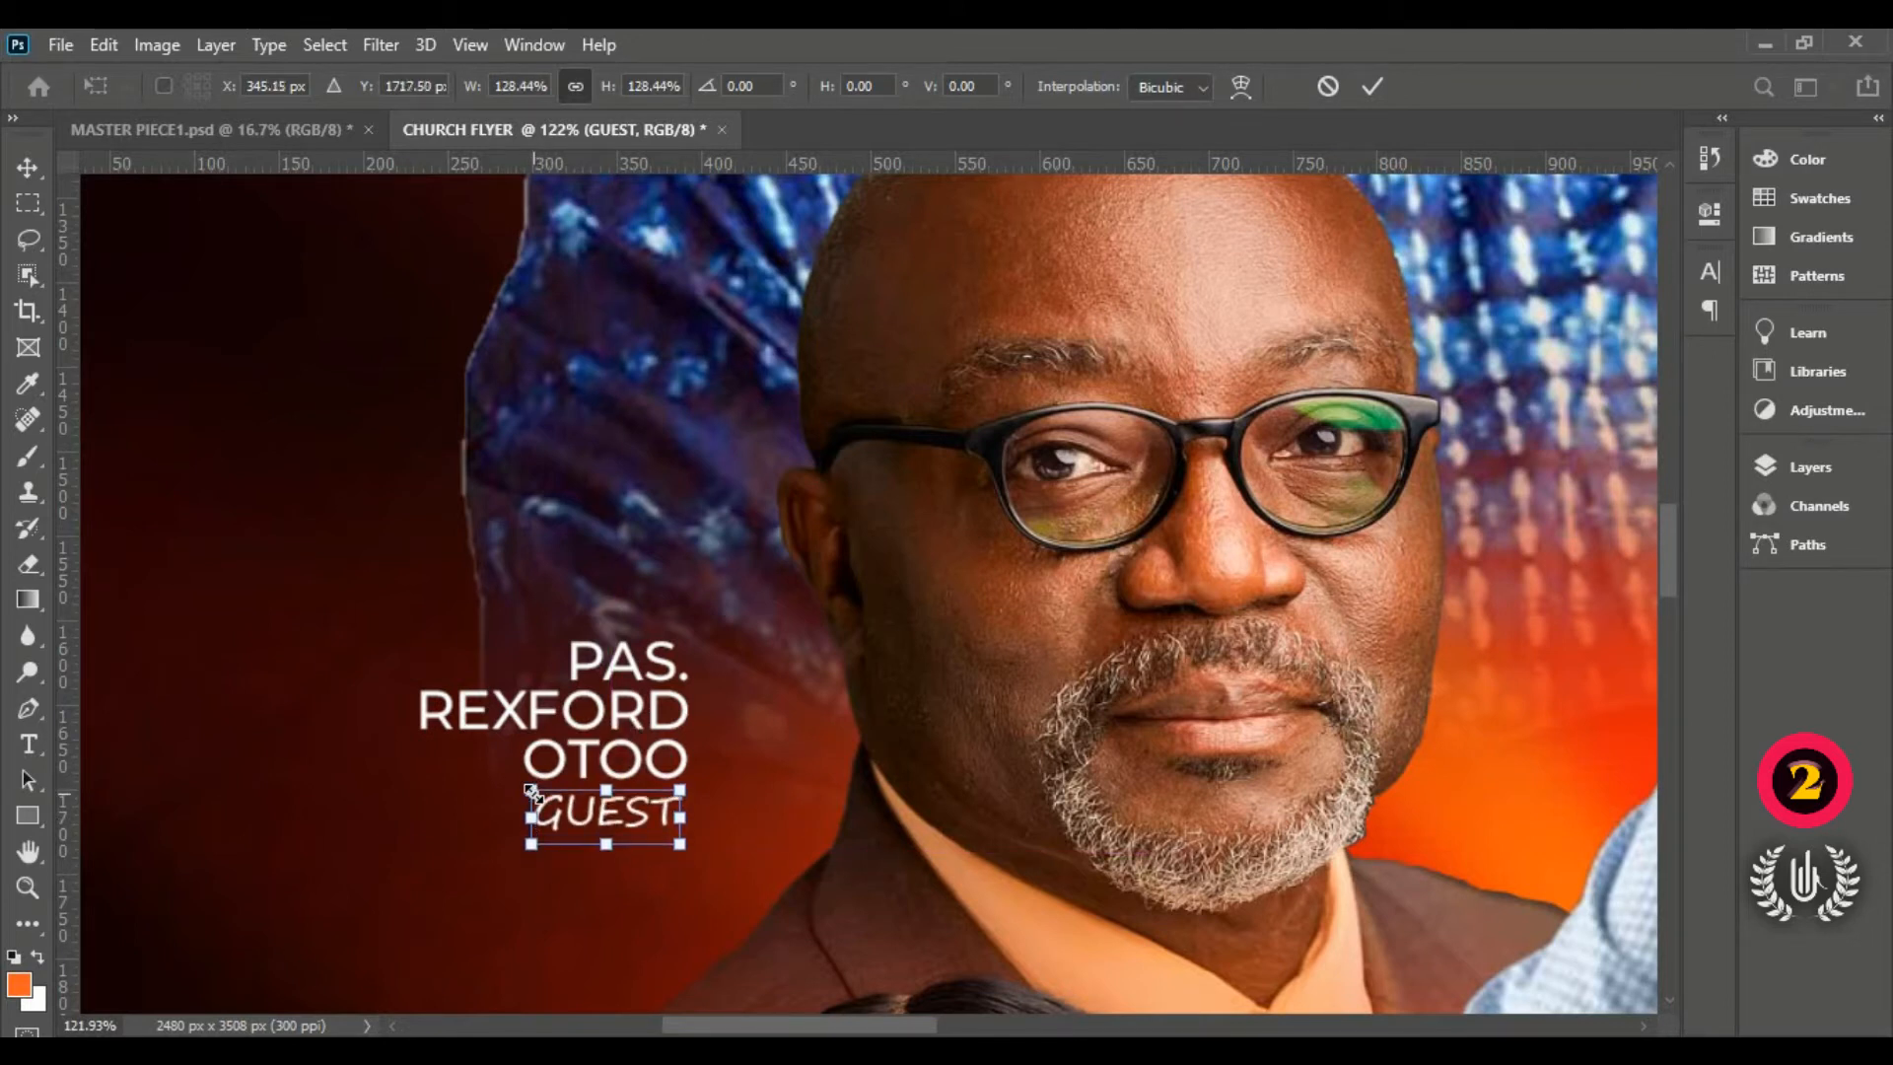
{"action": "key", "text": "Down"}
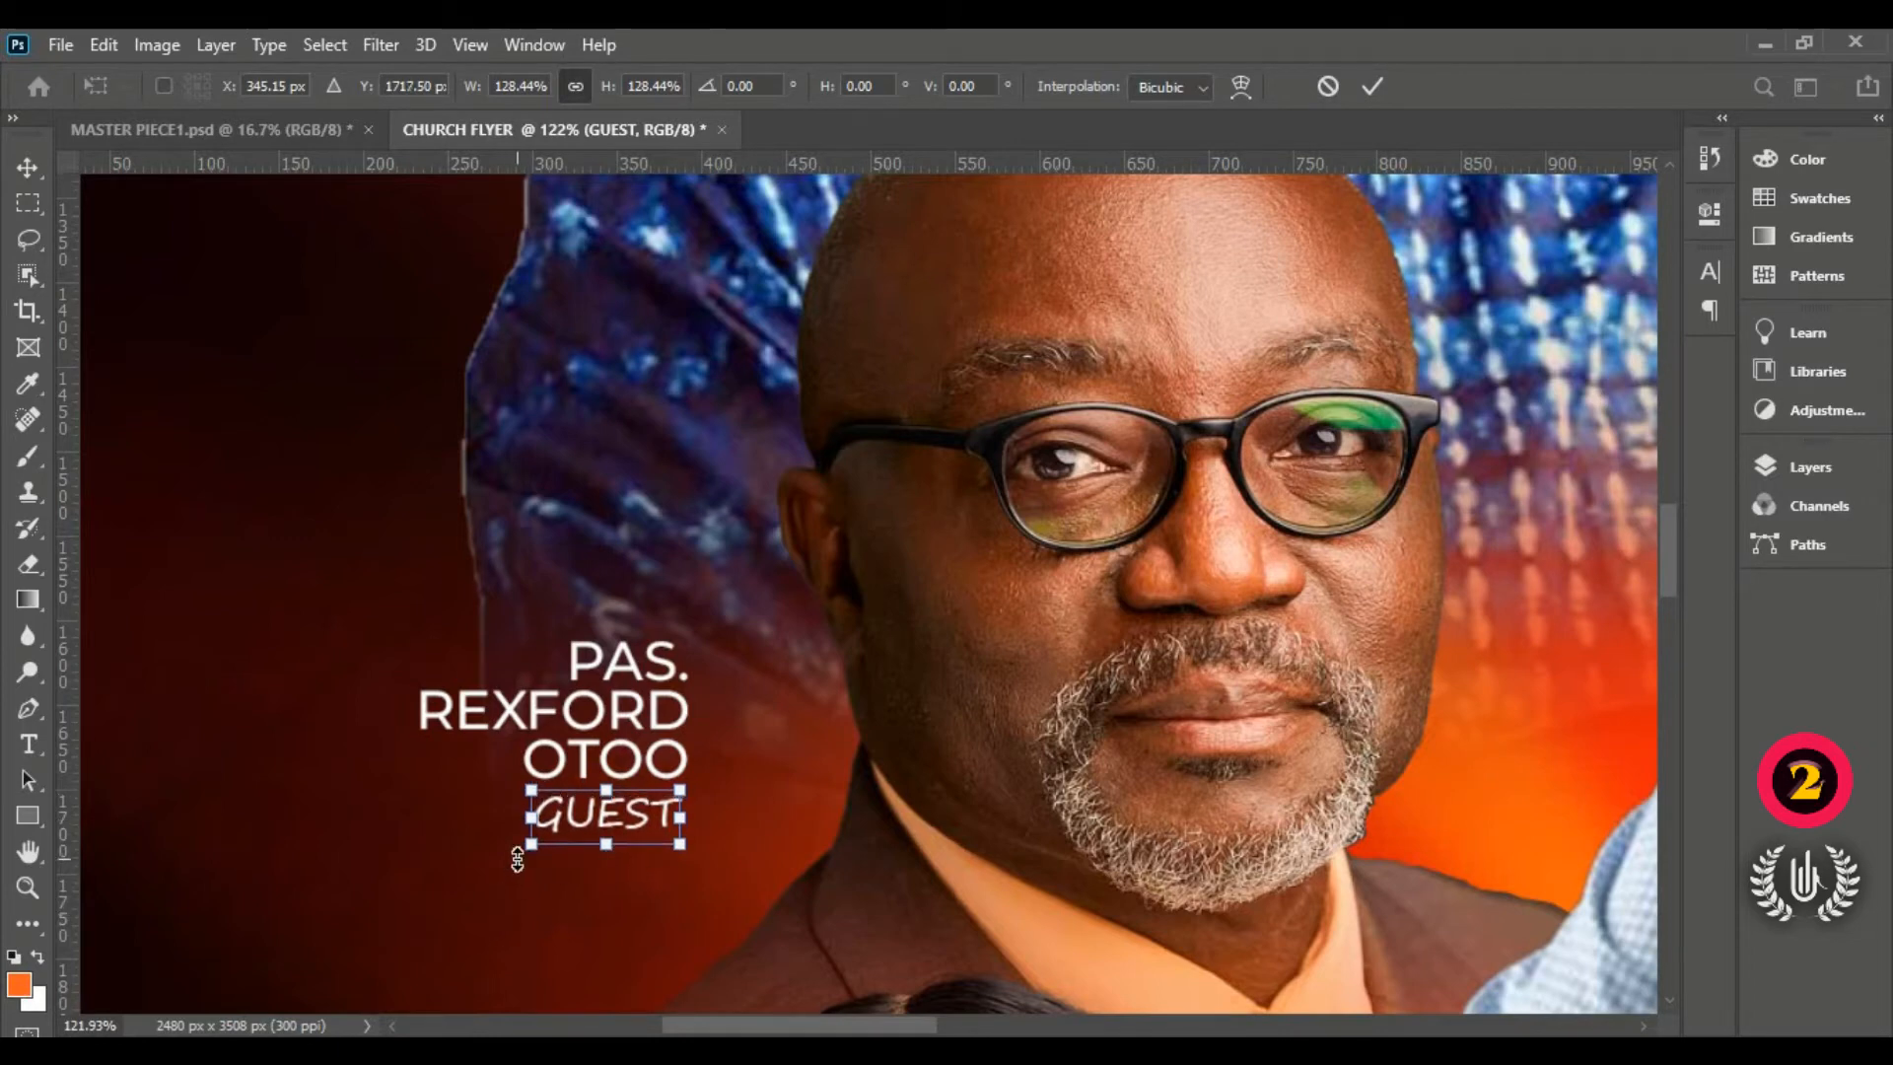
{"action": "left_click", "coordinate": [1372, 86]}
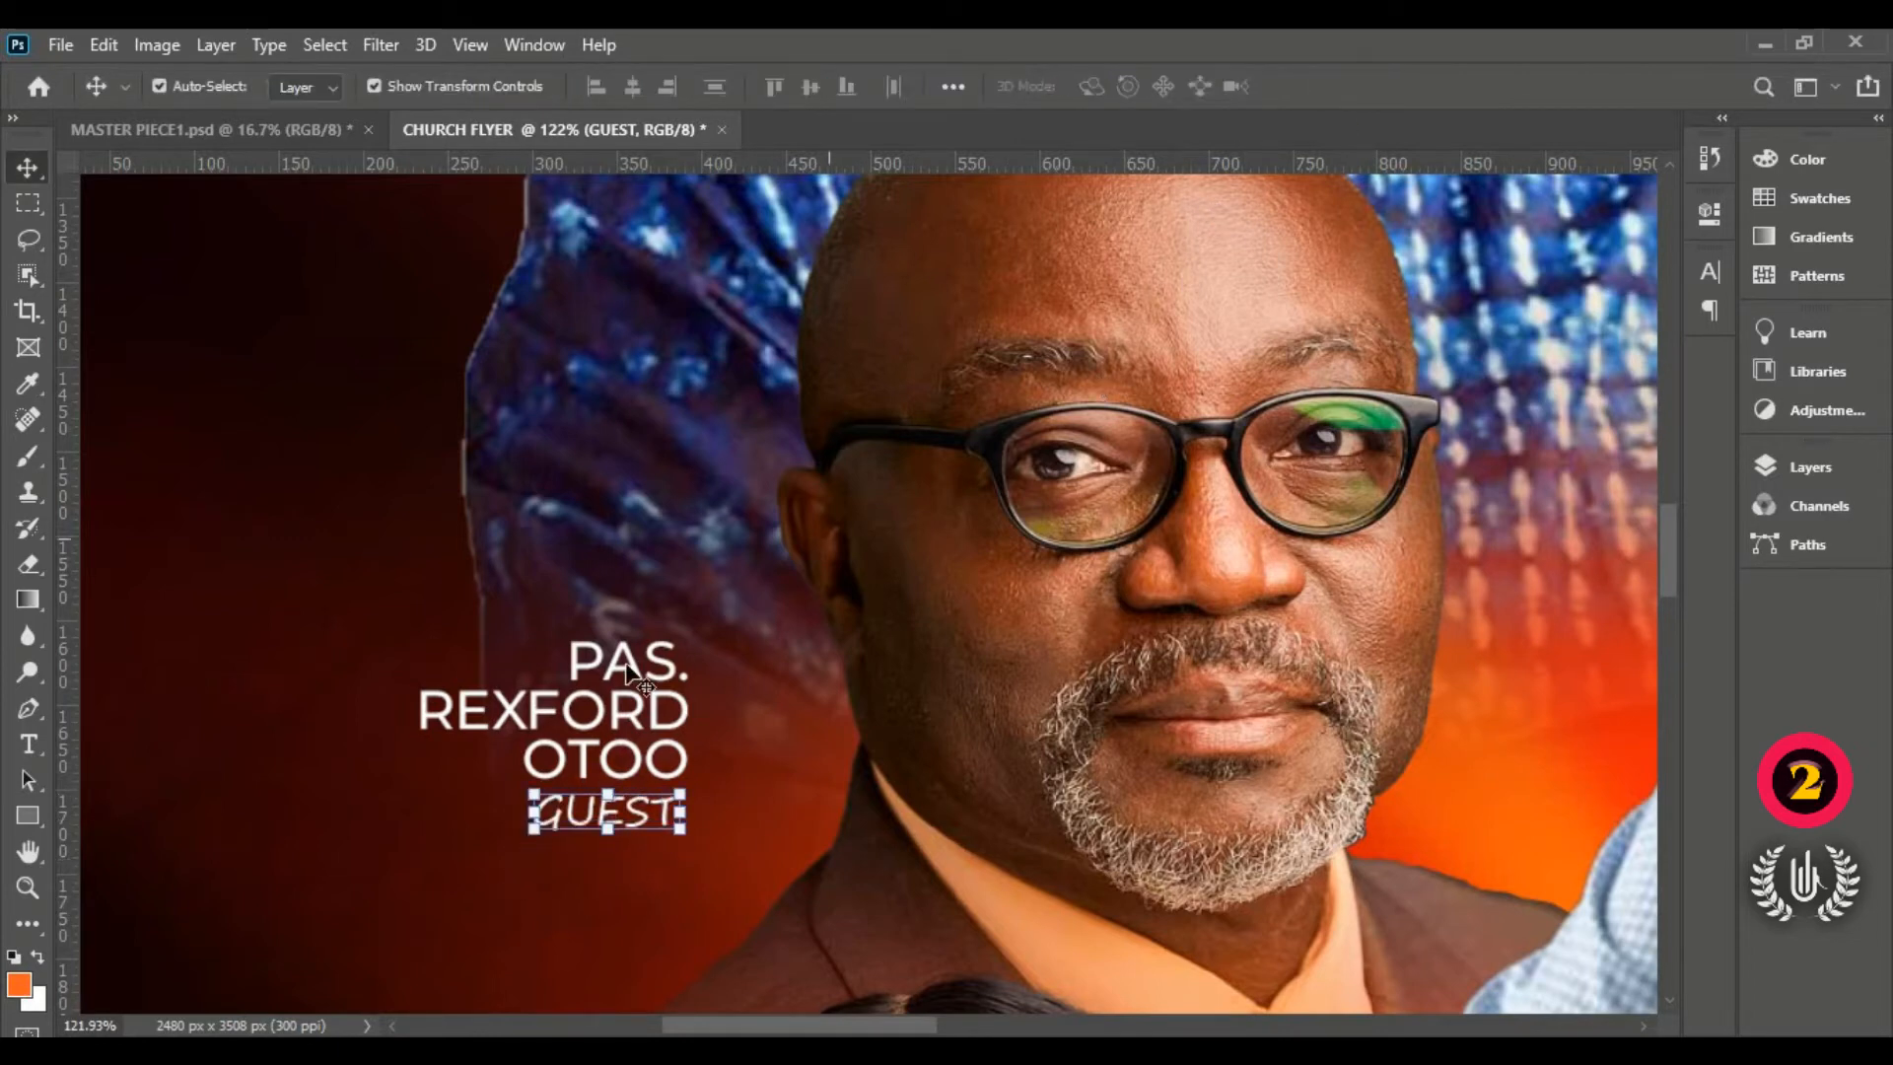
{"action": "key", "text": "ctrl+0"}
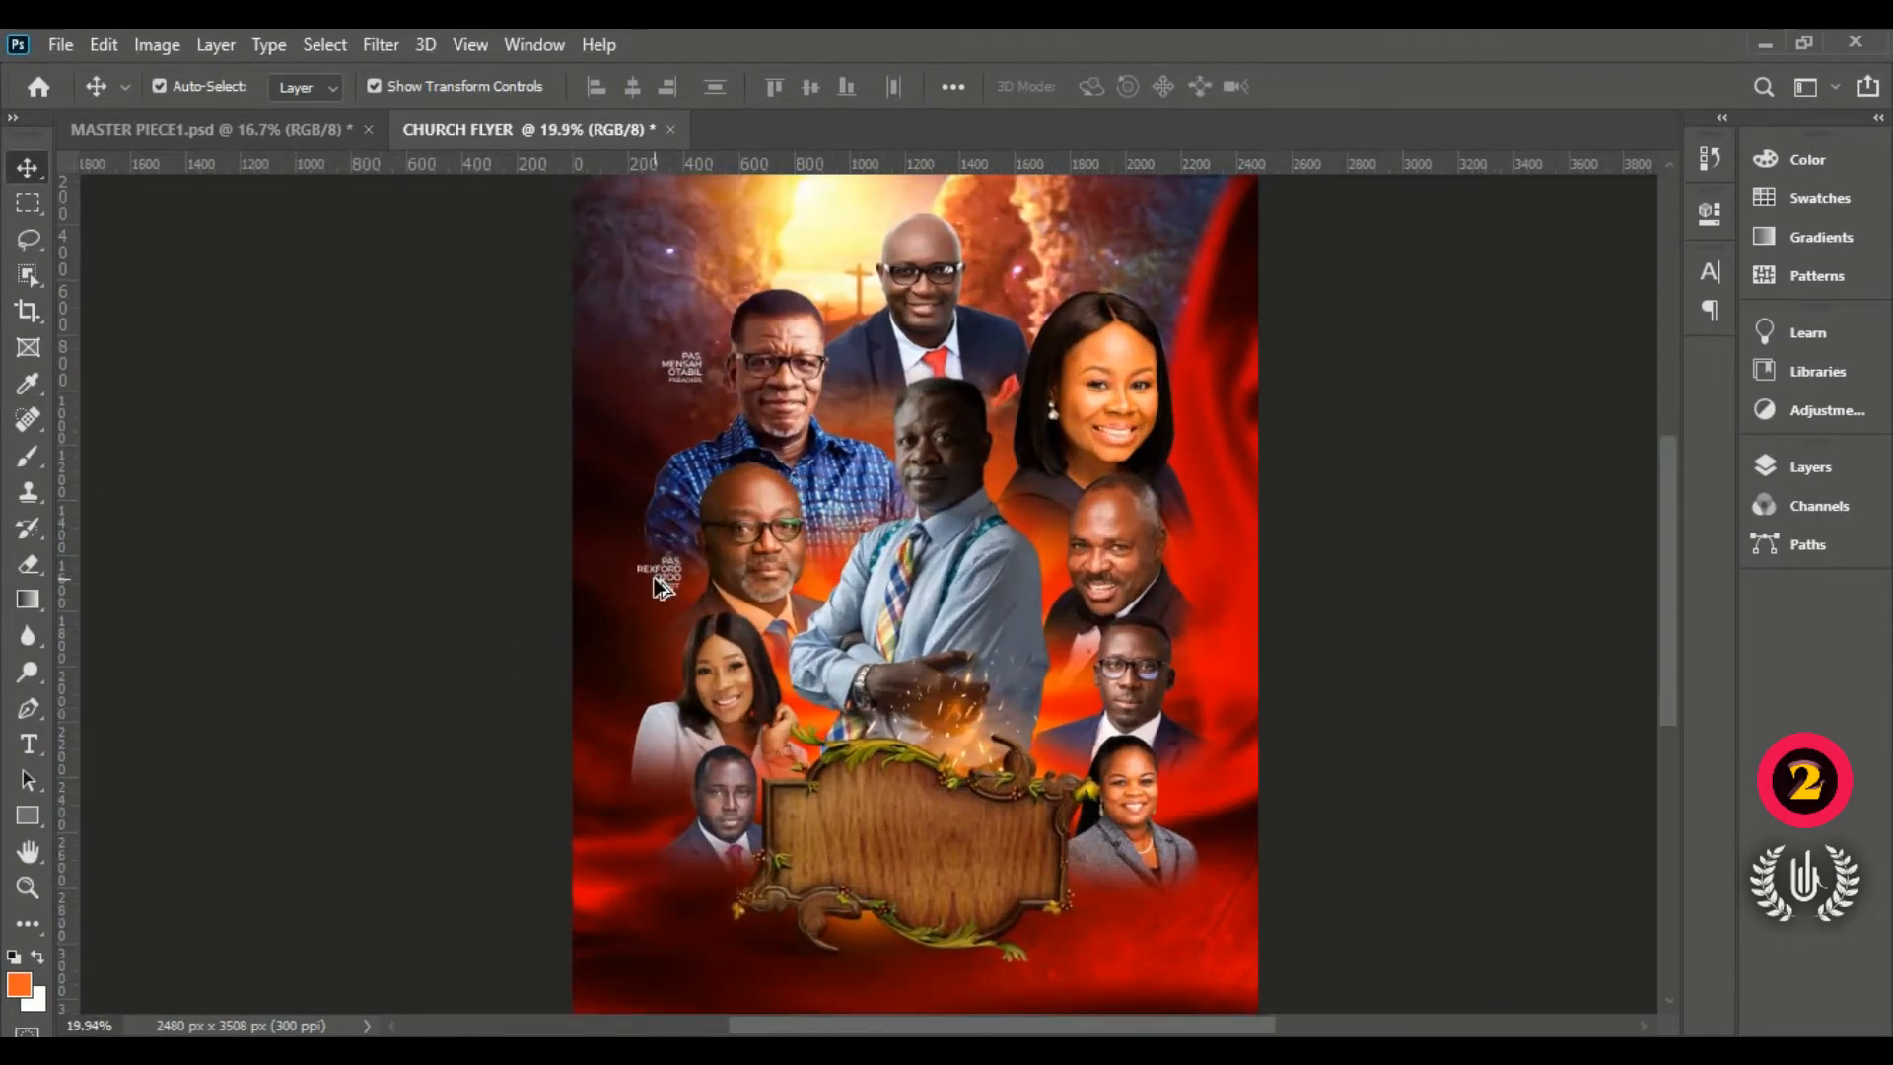
Step: Duplicate the bald man's name and GUEST caption down beside the smiling woman
{"action": "scroll", "coordinate": [659, 584], "scroll_direction": "up", "scroll_amount": 6}
{"action": "scroll", "coordinate": [659, 585], "scroll_direction": "up", "scroll_amount": 1}
{"action": "scroll", "coordinate": [715, 547], "scroll_direction": "down", "scroll_amount": 2}
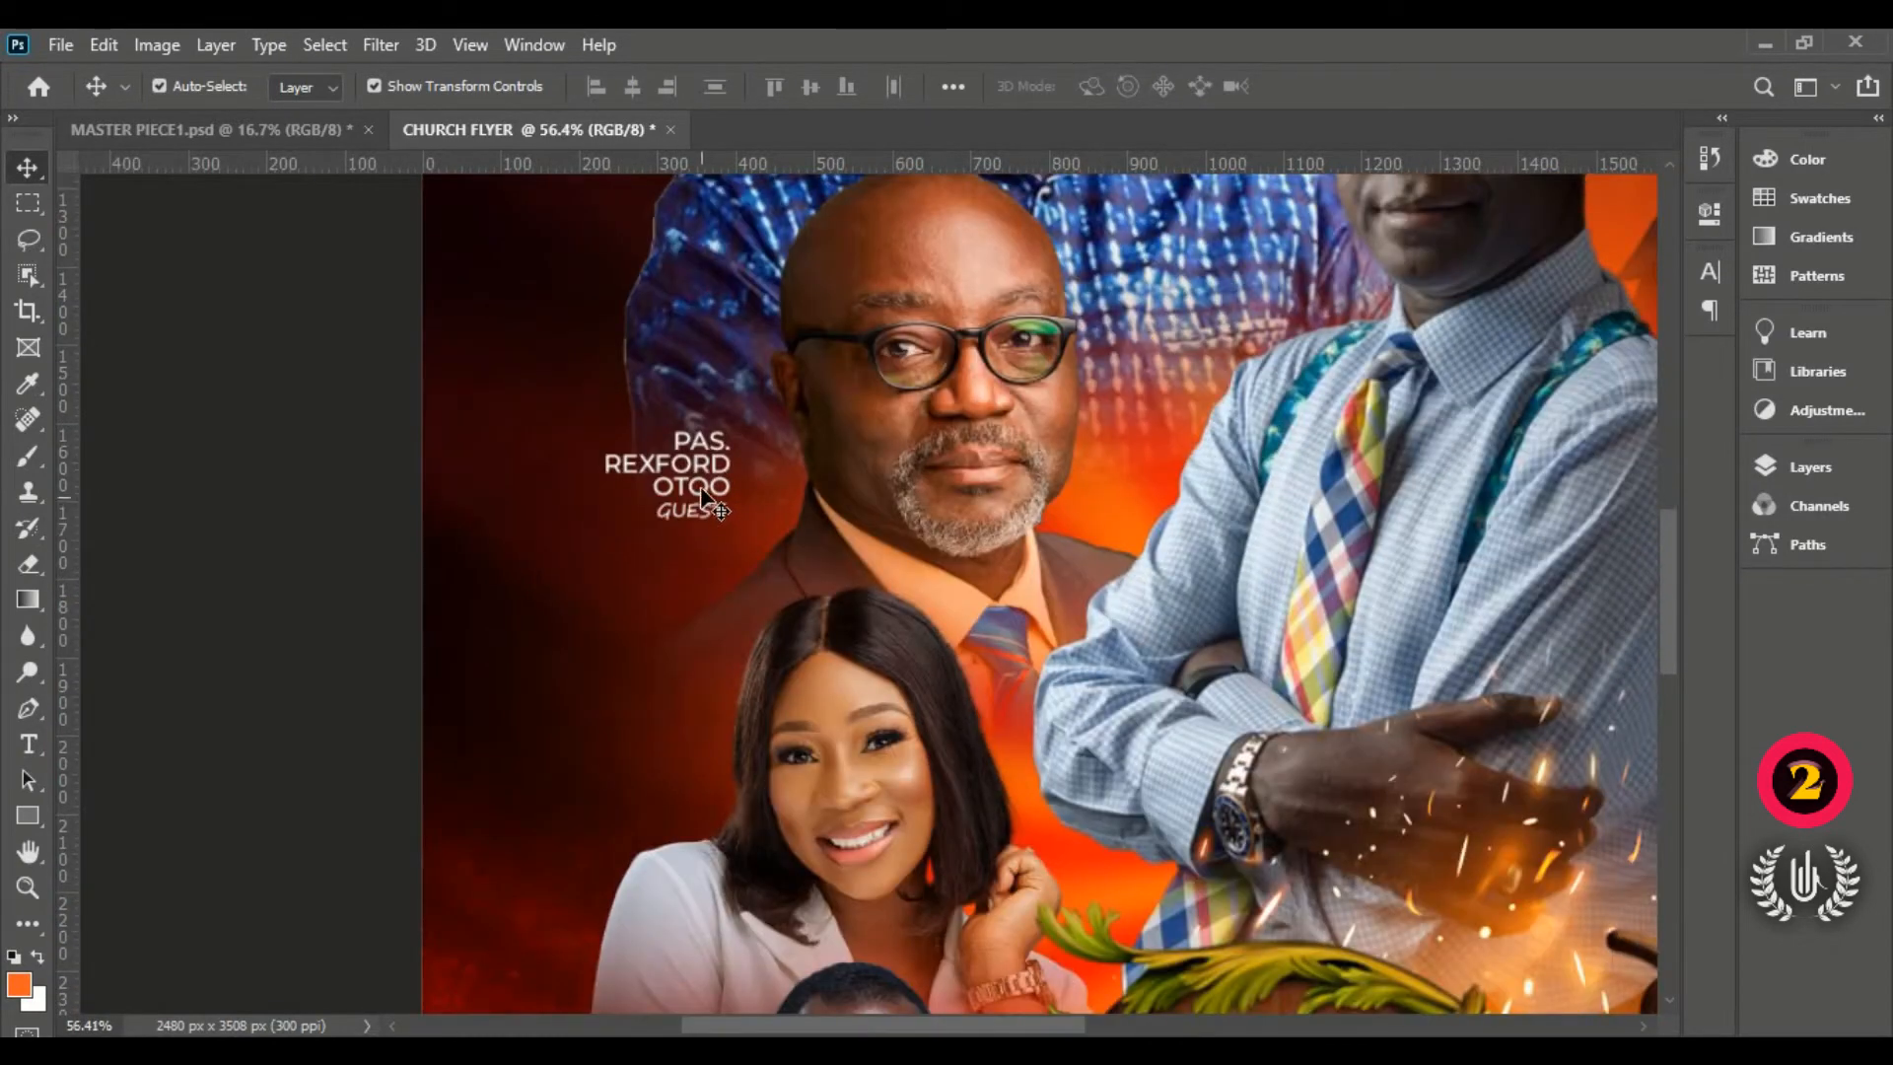
{"action": "left_click", "coordinate": [702, 483]}
{"action": "left_click", "coordinate": [656, 539]}
{"action": "left_click", "coordinate": [691, 511]}
{"action": "left_click_drag", "start_coordinate": [717, 462], "coordinate": [827, 677]}
Step: Retitle the copied caption LADY and replace the name with the woman's name
{"action": "left_click", "coordinate": [220, 680]}
{"action": "left_click", "coordinate": [688, 725]}
{"action": "type", "text": "tLADY"}
{"action": "key", "text": "Return"}
{"action": "left_click_drag", "start_coordinate": [574, 705], "coordinate": [927, 752]}
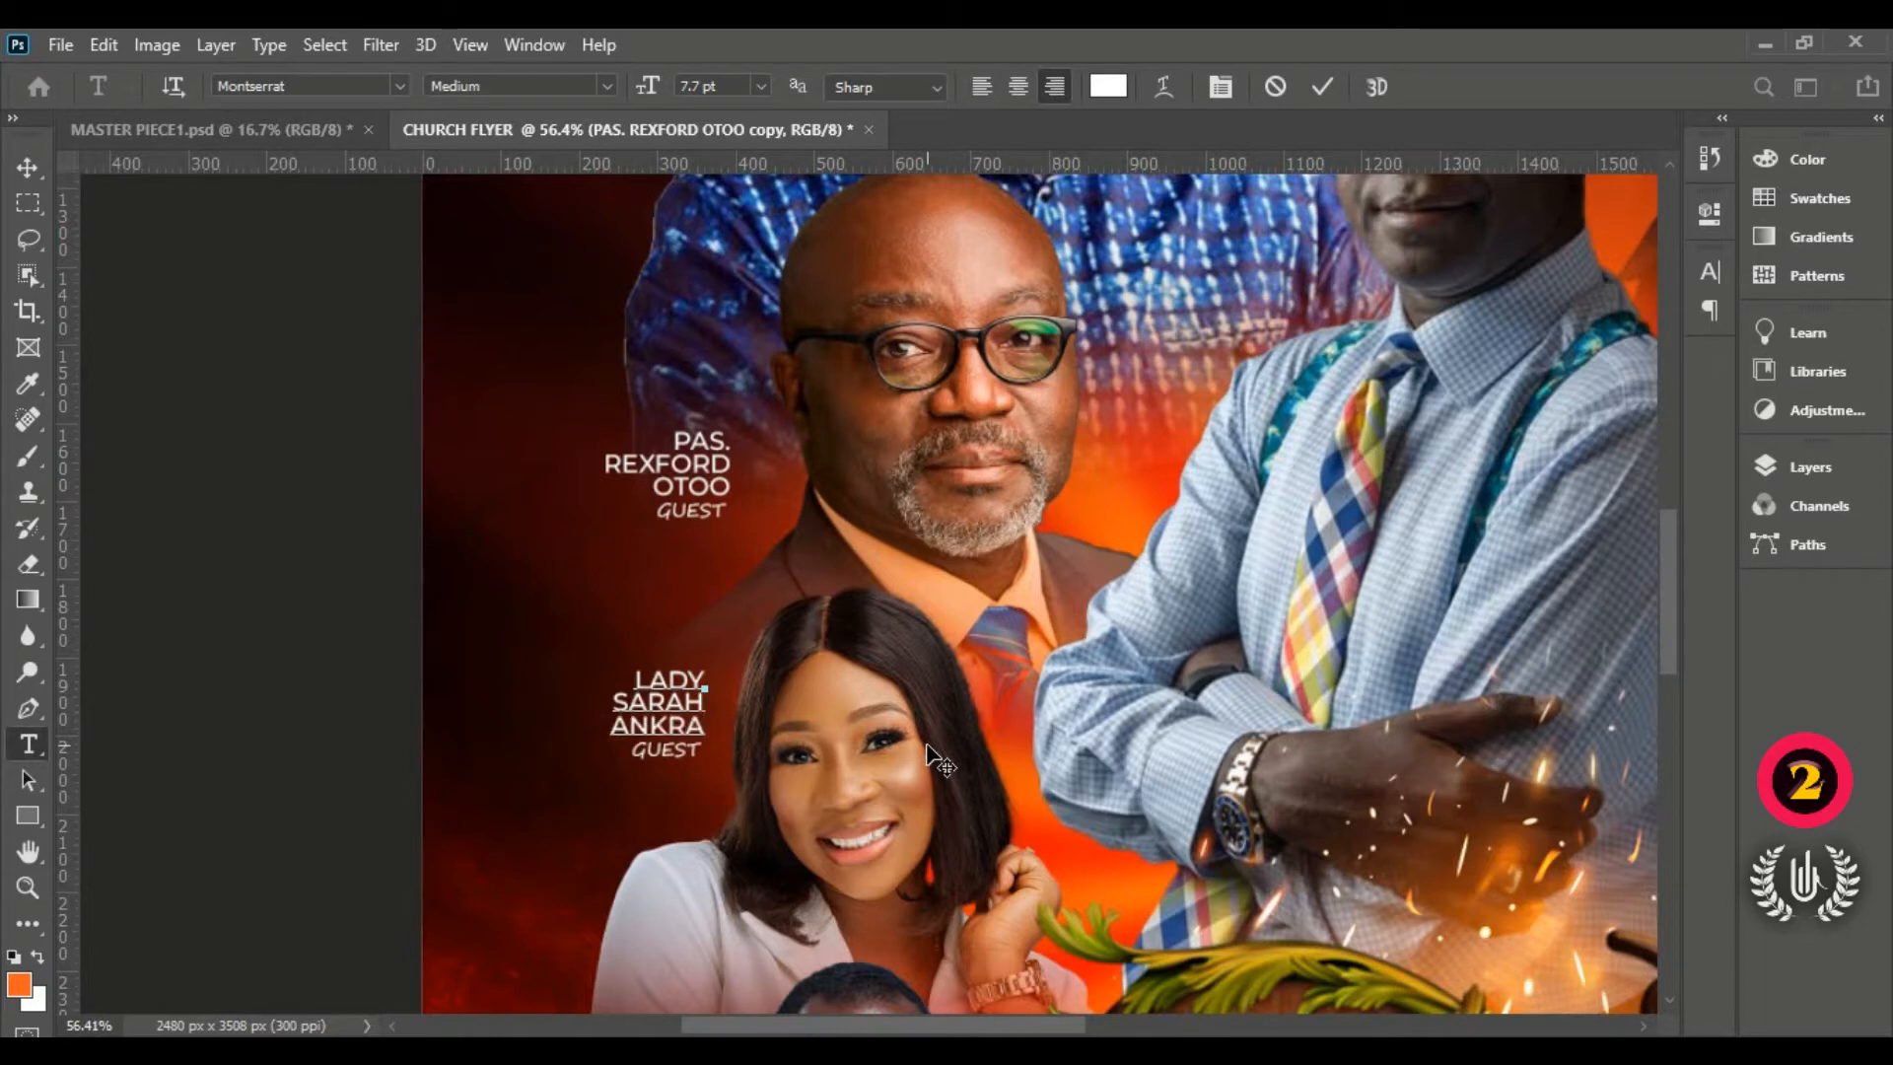
{"action": "left_click", "coordinate": [27, 166]}
Step: Duplicate the caption beside the man below and retitle it PAS. with his name
{"action": "scroll", "coordinate": [667, 296], "scroll_direction": "down", "scroll_amount": 5}
{"action": "left_click_drag", "start_coordinate": [666, 296], "coordinate": [695, 712]}
{"action": "double_click", "coordinate": [712, 663]}
{"action": "type", "text": "PAS."}
{"action": "key", "text": "Return"}
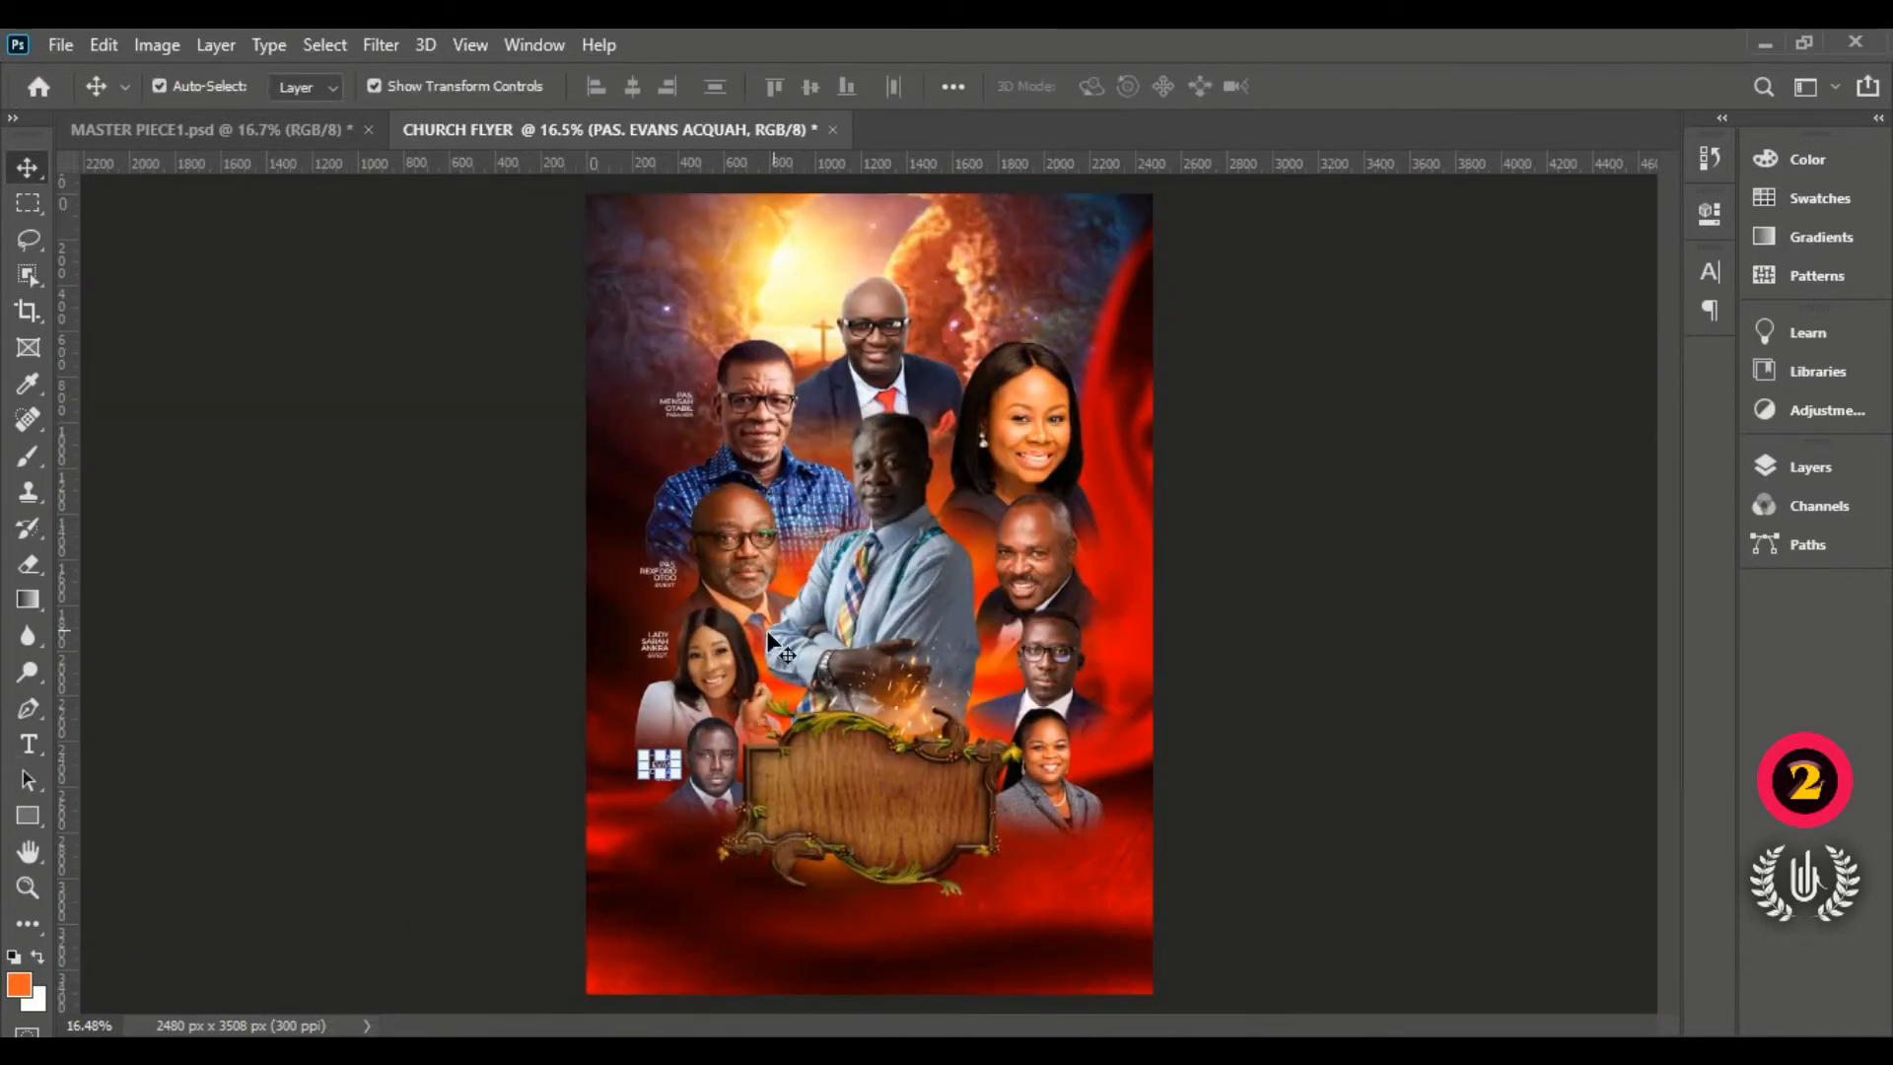
Step: Duplicate the first speaker's name and PREACHER caption across to the right-hand woman
{"action": "scroll", "coordinate": [324, 509], "scroll_direction": "up", "scroll_amount": 4}
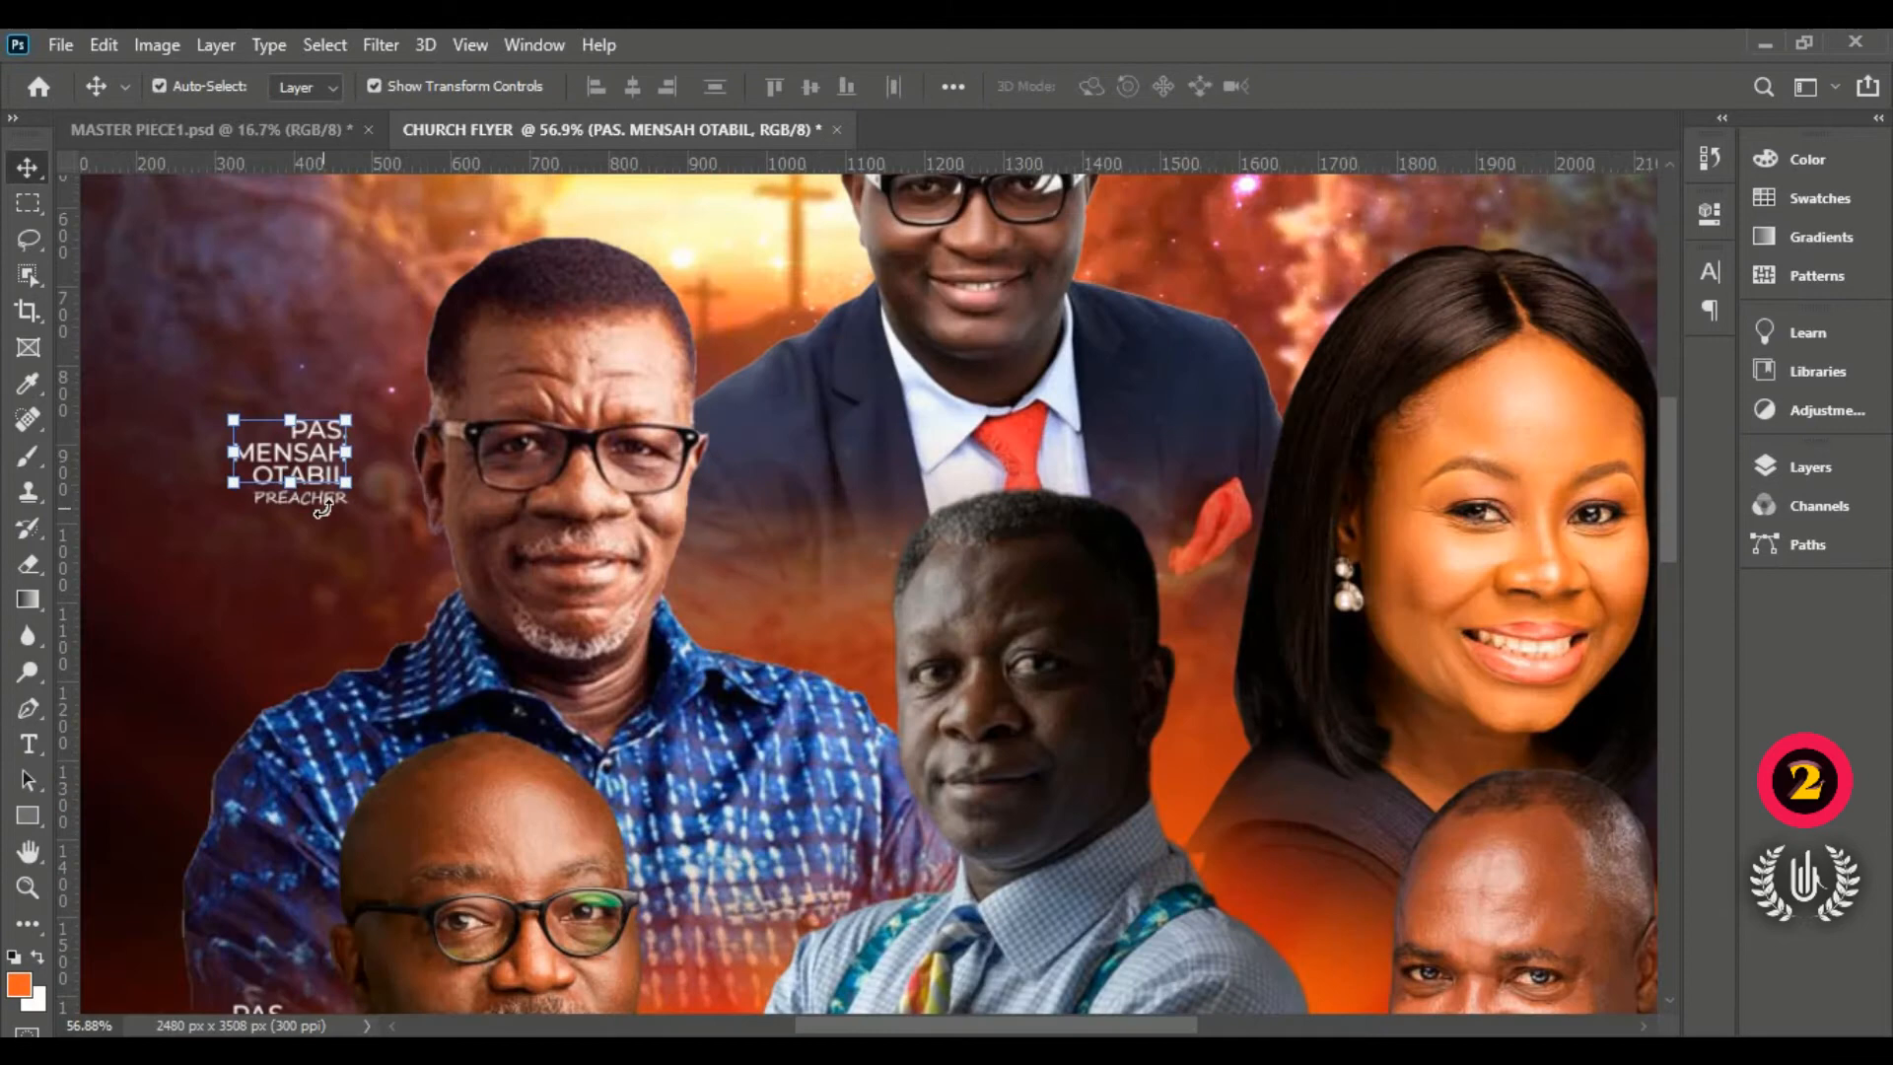
{"action": "left_click", "coordinate": [324, 498]}
{"action": "scroll", "coordinate": [340, 503], "scroll_direction": "down", "scroll_amount": 2}
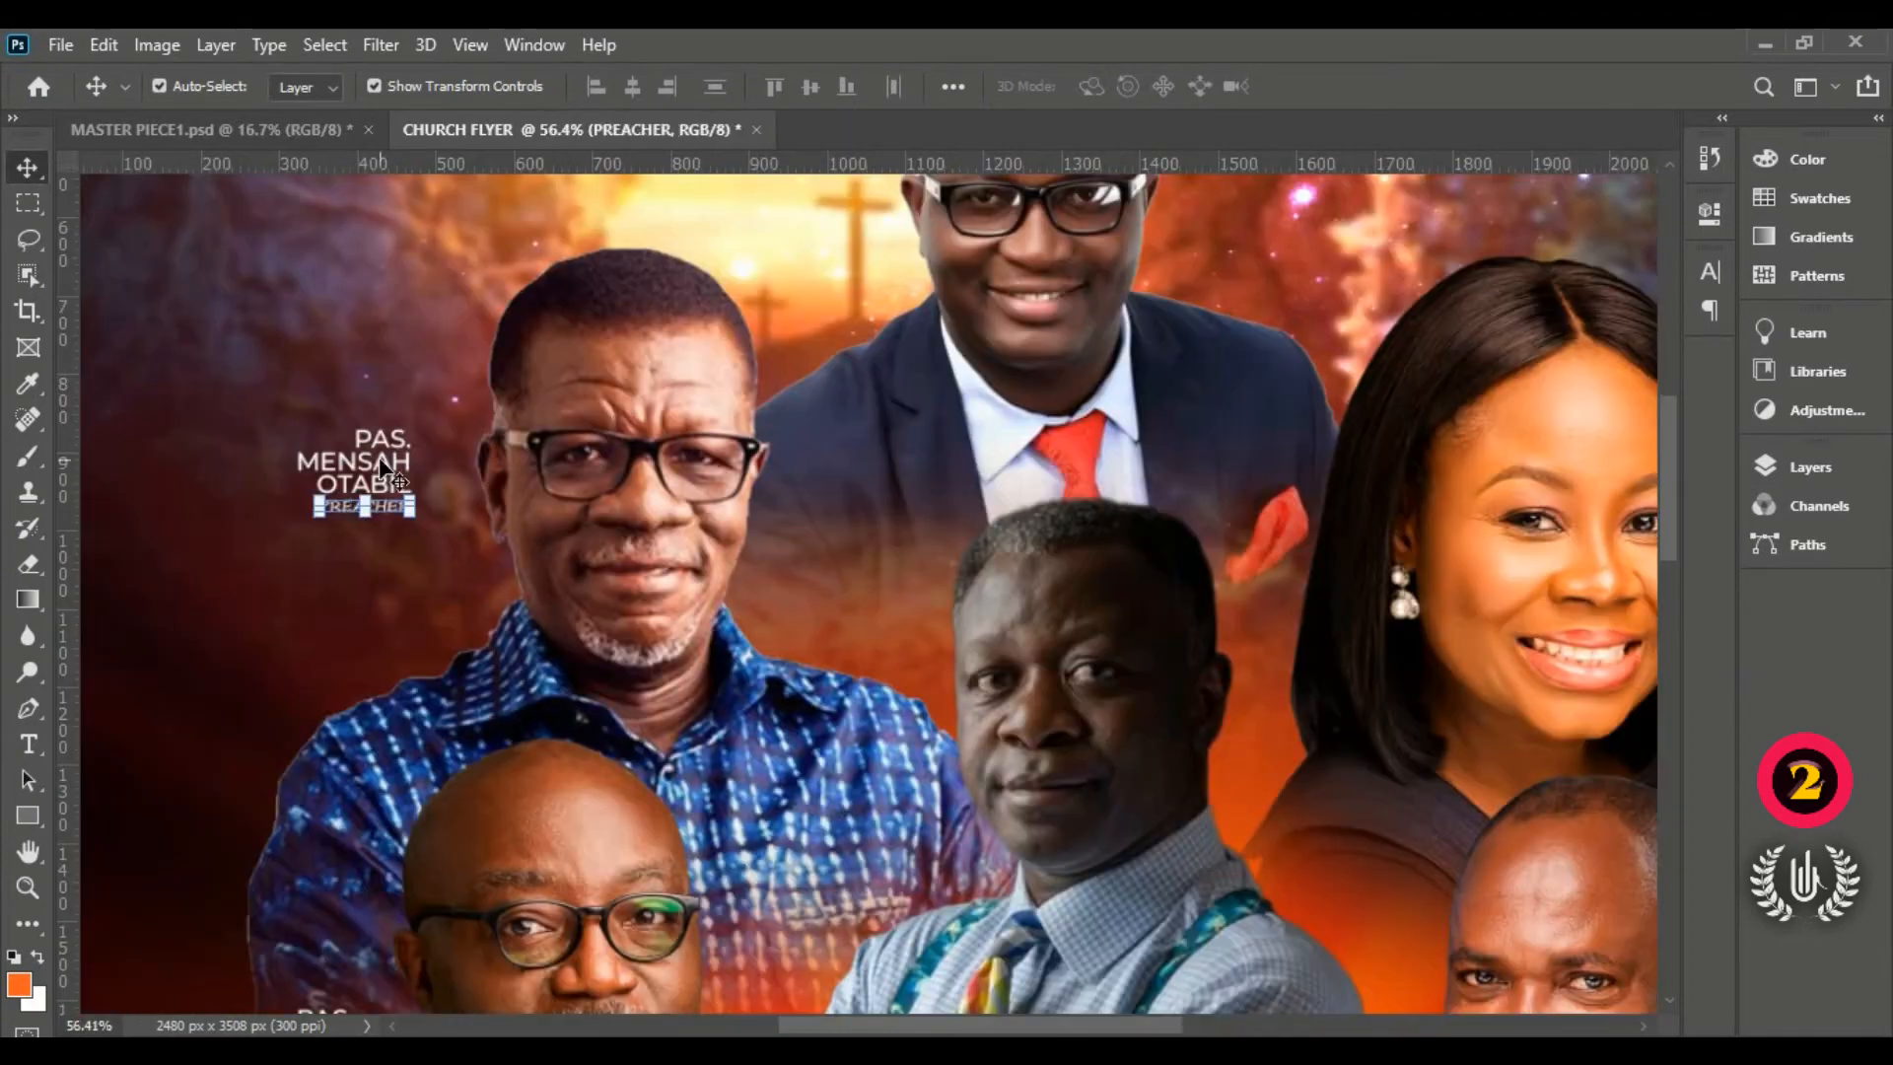
{"action": "left_click", "coordinate": [355, 463], "text": "shift"}
{"action": "left_click_drag", "start_coordinate": [331, 473], "coordinate": [1568, 545]}
{"action": "left_click_drag", "start_coordinate": [887, 1025], "coordinate": [1101, 1025]}
{"action": "scroll", "coordinate": [796, 552], "scroll_direction": "down", "scroll_amount": 2}
Step: Retitle the copy MINS. with the woman's two-line name and change PREACHER to ORGANIZER
{"action": "left_click", "coordinate": [794, 459]}
{"action": "double_click", "coordinate": [794, 462]}
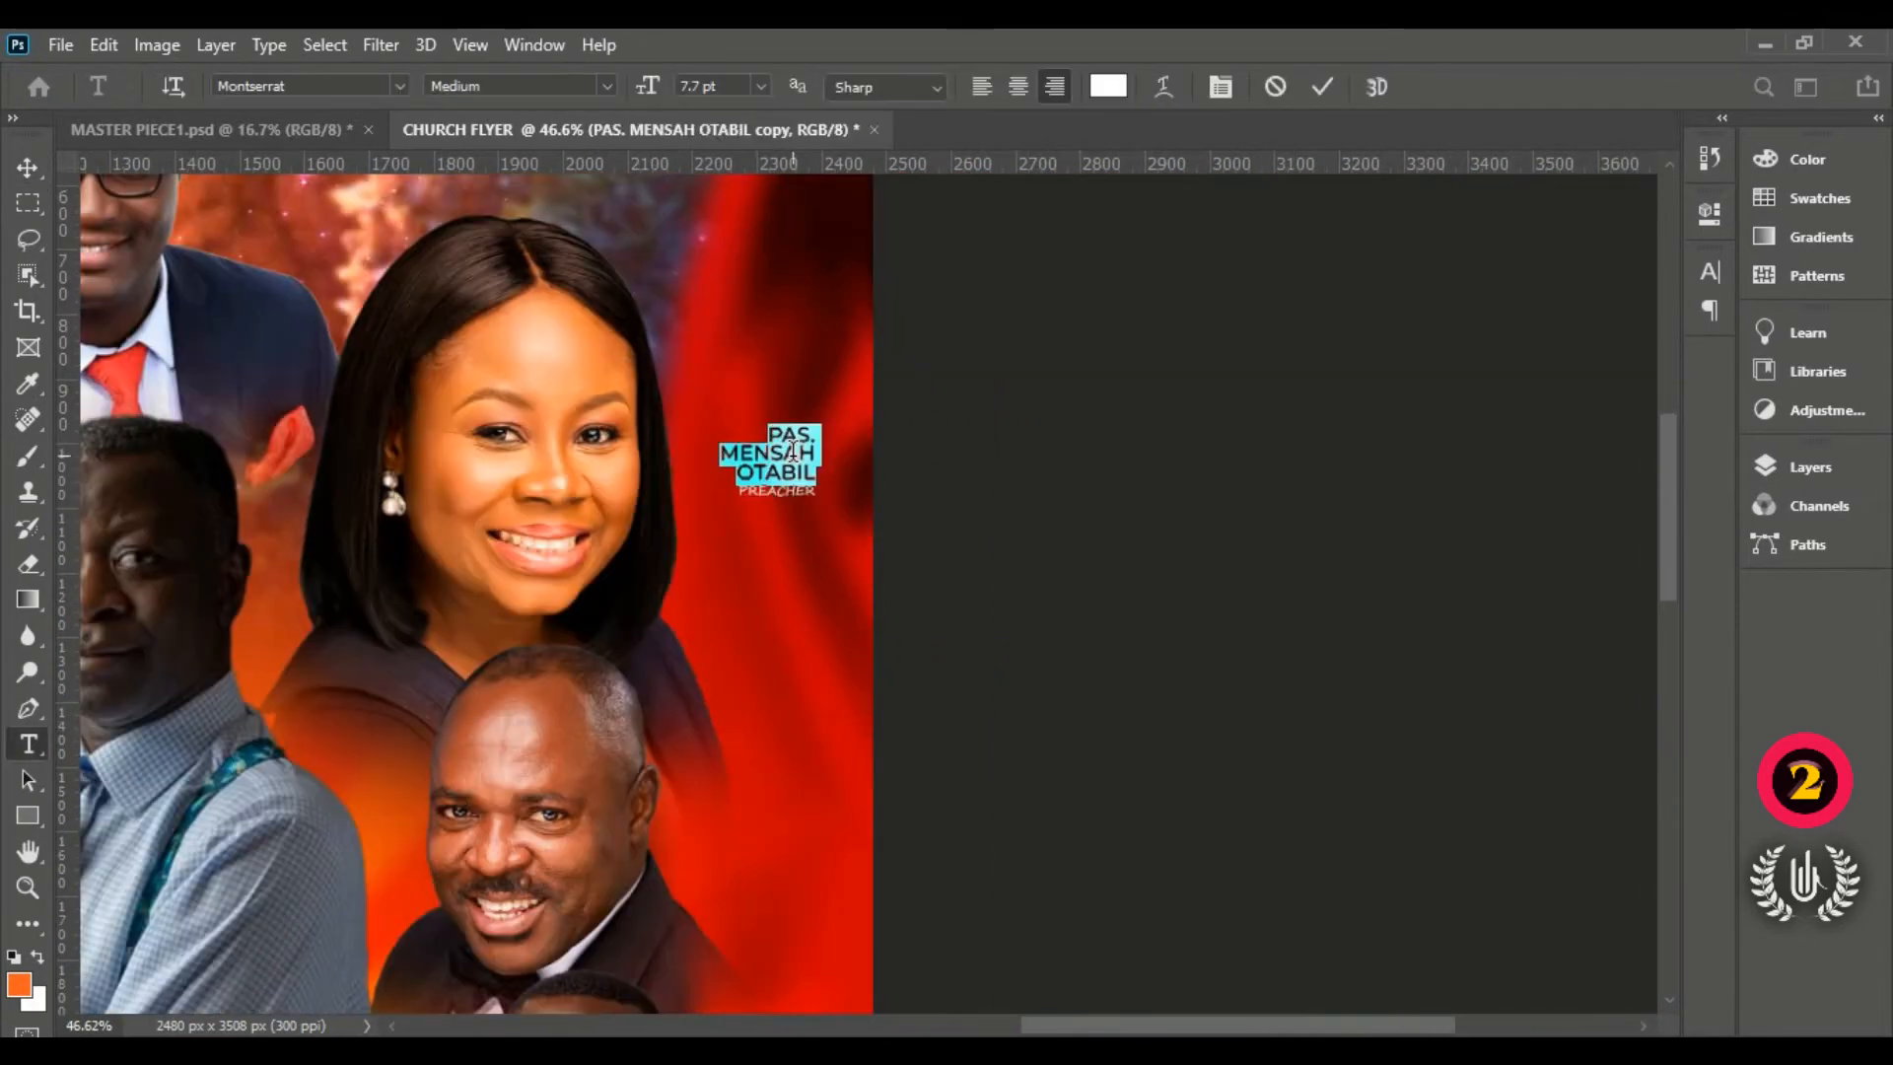
{"action": "type", "text": "MINS."}
{"action": "key", "text": "Return"}
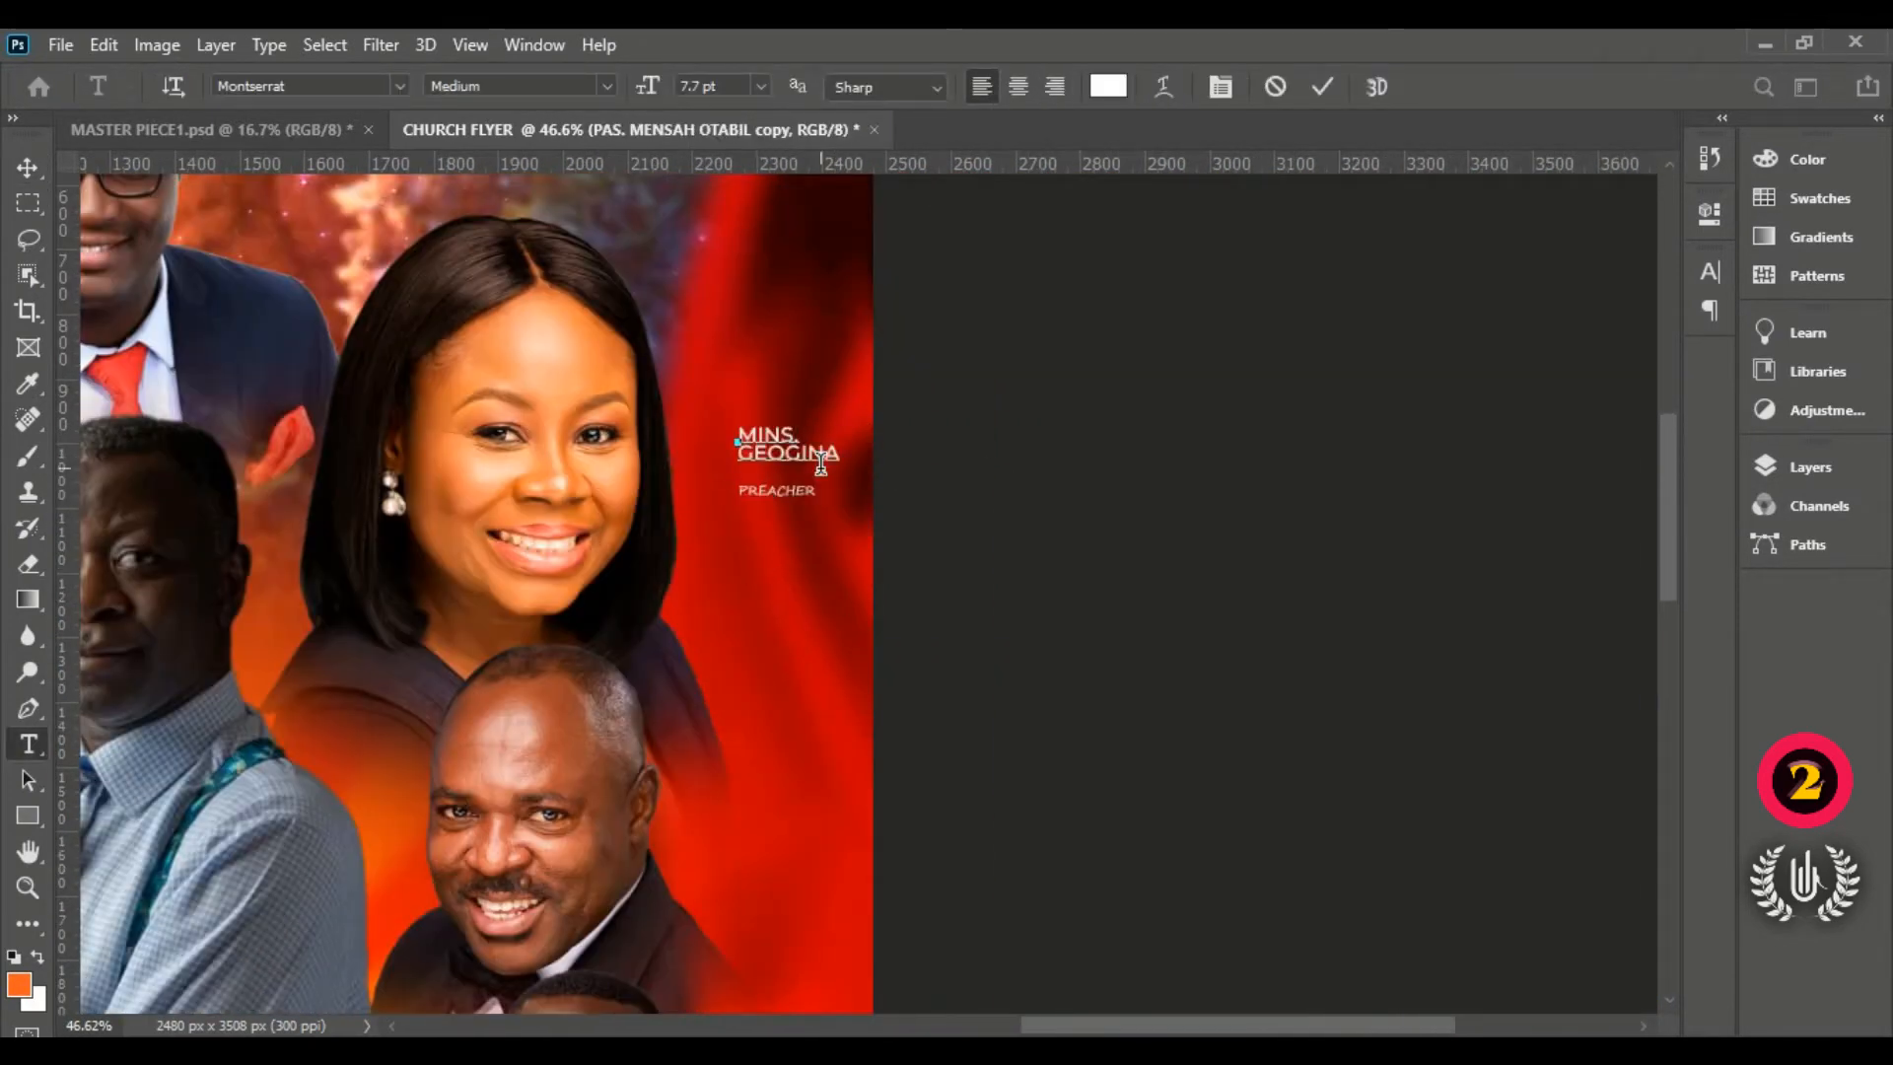
{"action": "key", "text": "Return"}
{"action": "left_click", "coordinate": [1323, 86]}
{"action": "double_click", "coordinate": [779, 490]}
{"action": "type", "text": "ORGANIZER"}
{"action": "left_click", "coordinate": [1078, 494]}
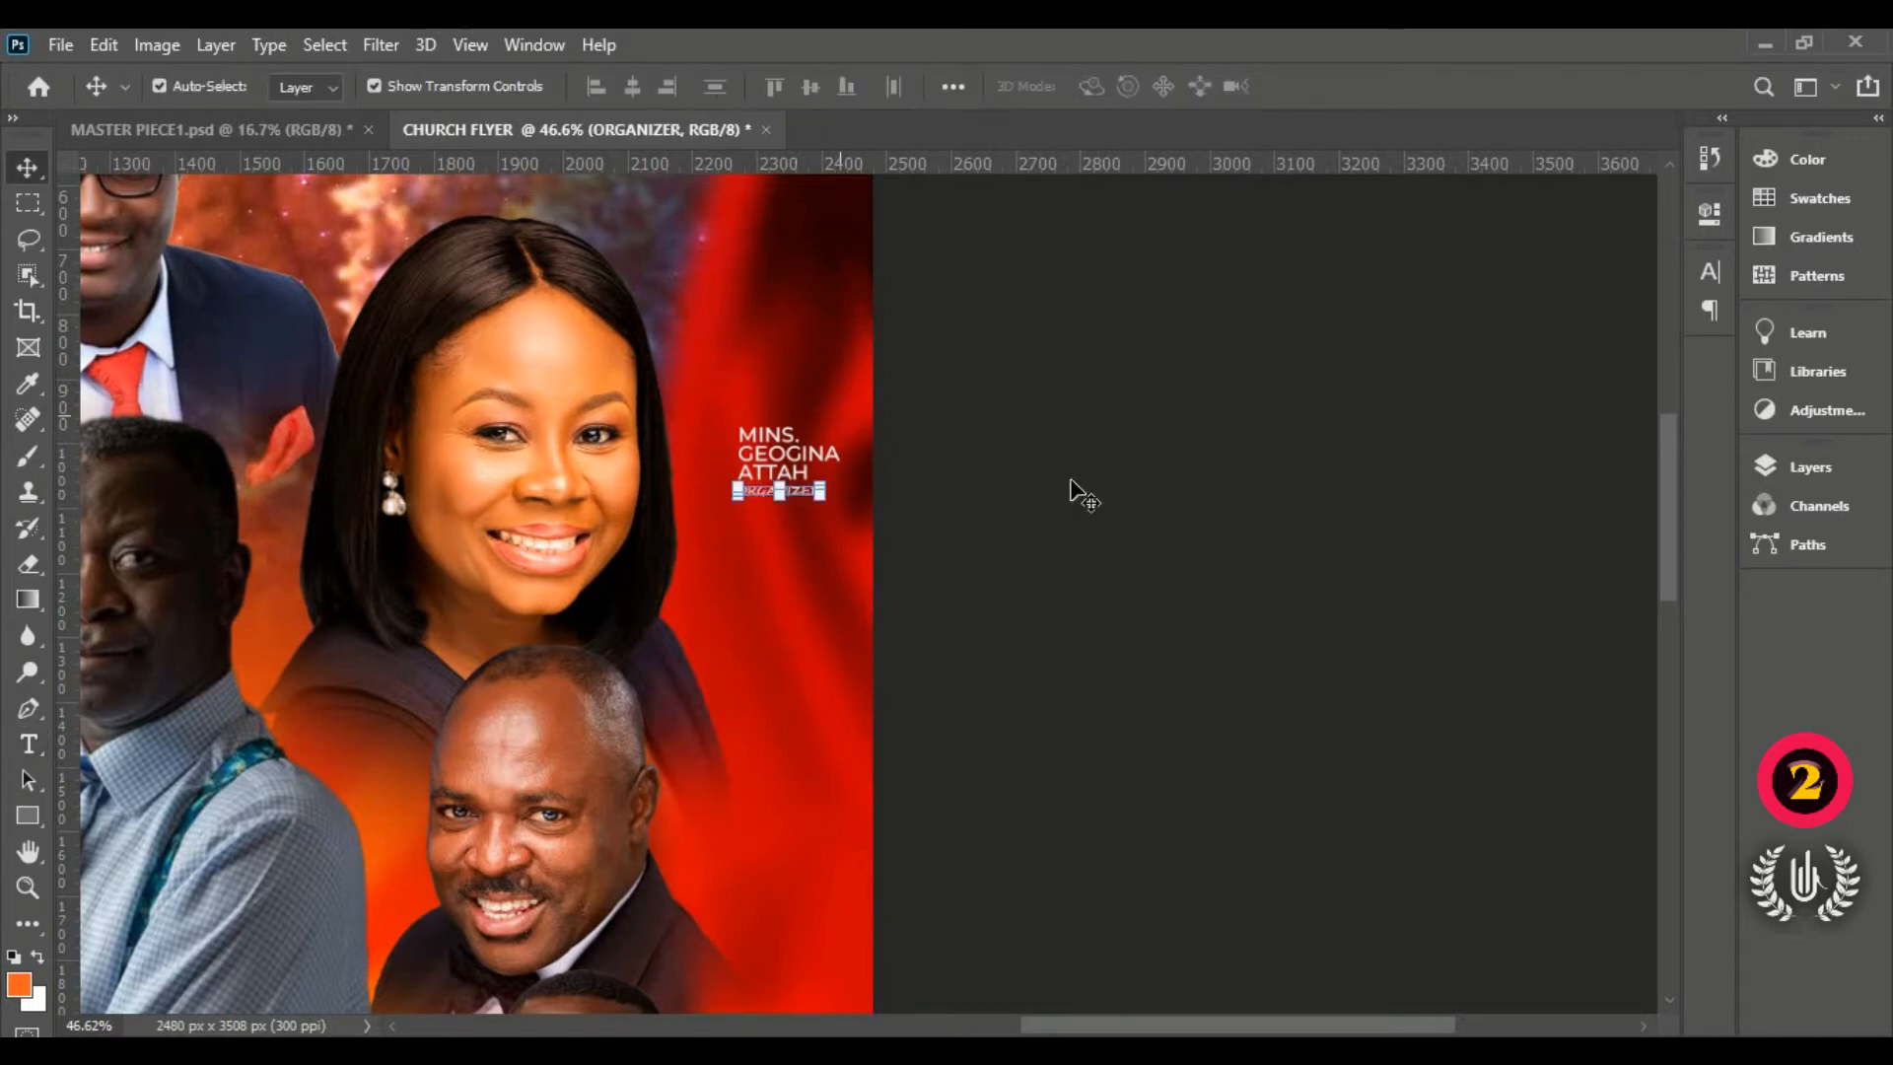
Step: Duplicate the name and ORGANIZER caption beside the smiling man, retitled PAS. with his name
{"action": "scroll", "coordinate": [1025, 499], "scroll_direction": "up", "scroll_amount": 2}
{"action": "left_click", "coordinate": [757, 454], "text": "shift"}
{"action": "scroll", "coordinate": [757, 434], "scroll_direction": "down", "scroll_amount": 2}
{"action": "left_click_drag", "start_coordinate": [757, 351], "coordinate": [746, 811]}
{"action": "double_click", "coordinate": [726, 792]}
{"action": "type", "text": "PAS."}
{"action": "key", "text": "Return"}
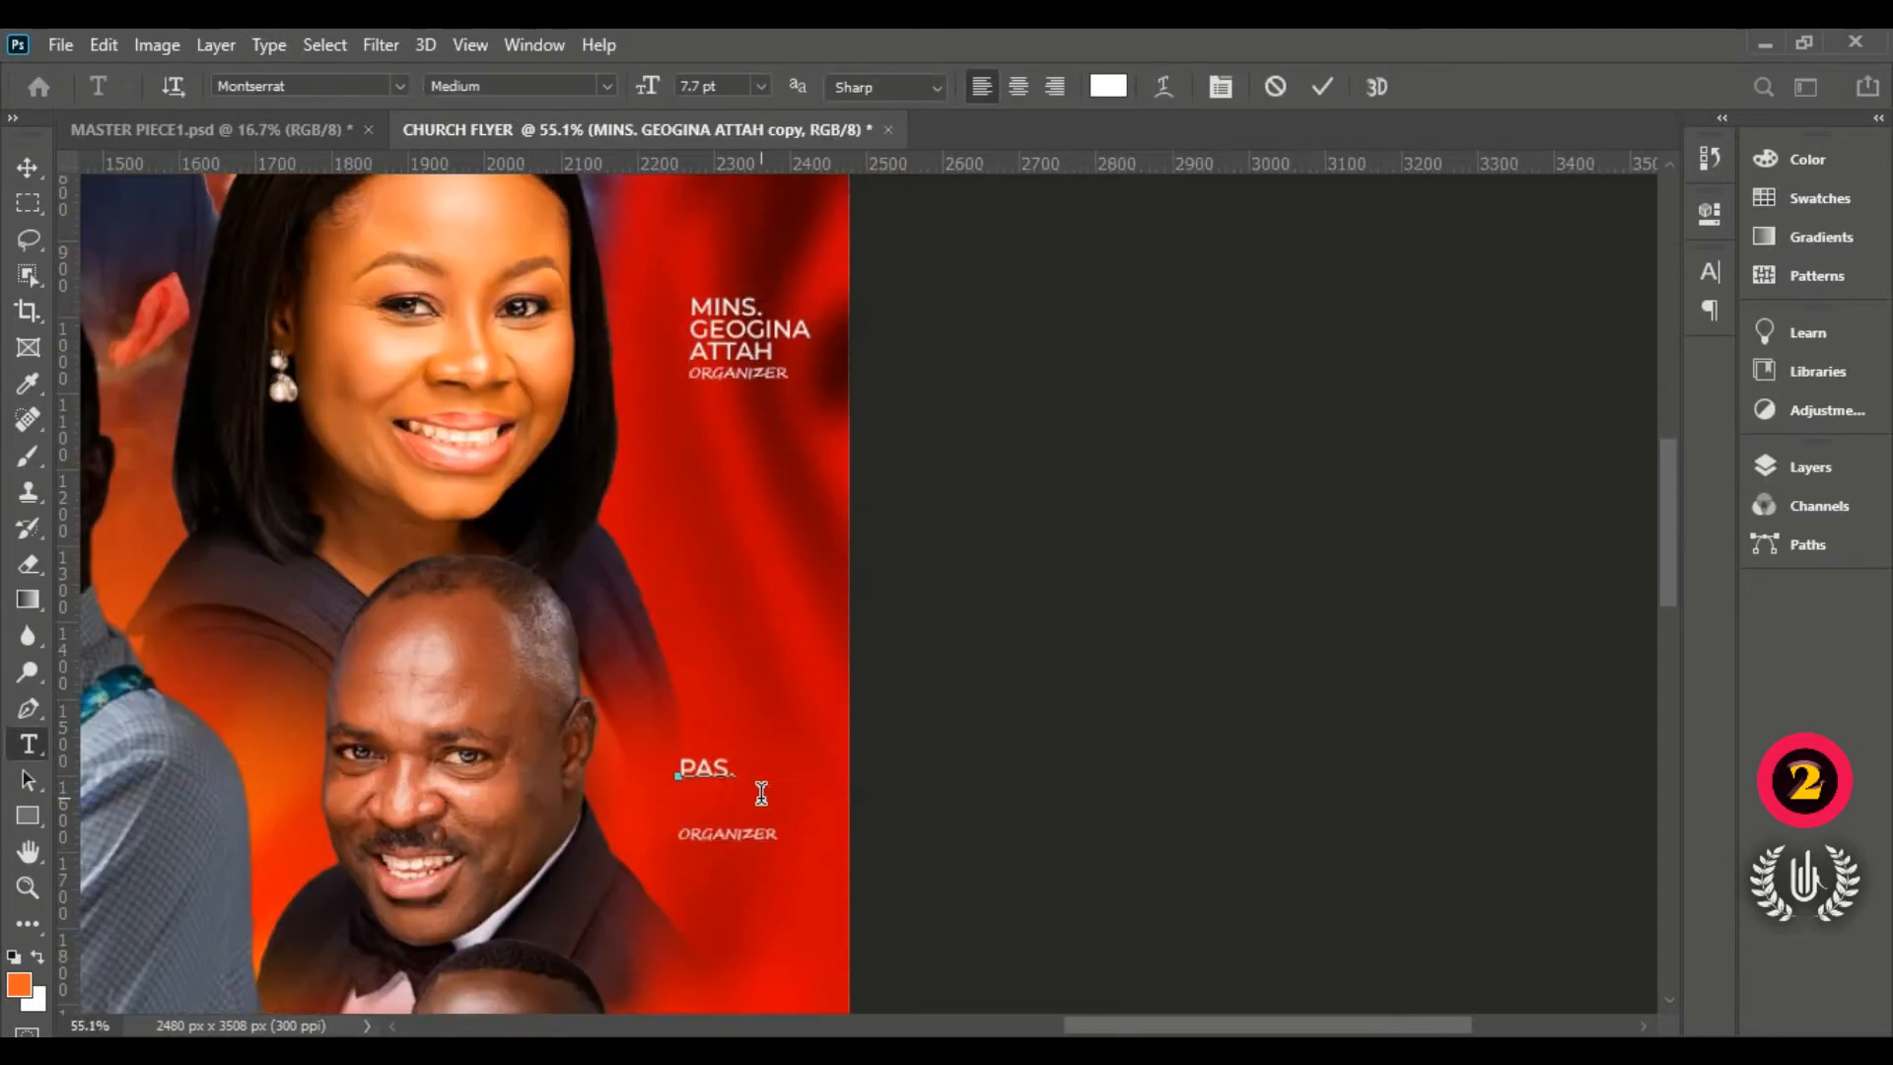
{"action": "key", "text": "Return"}
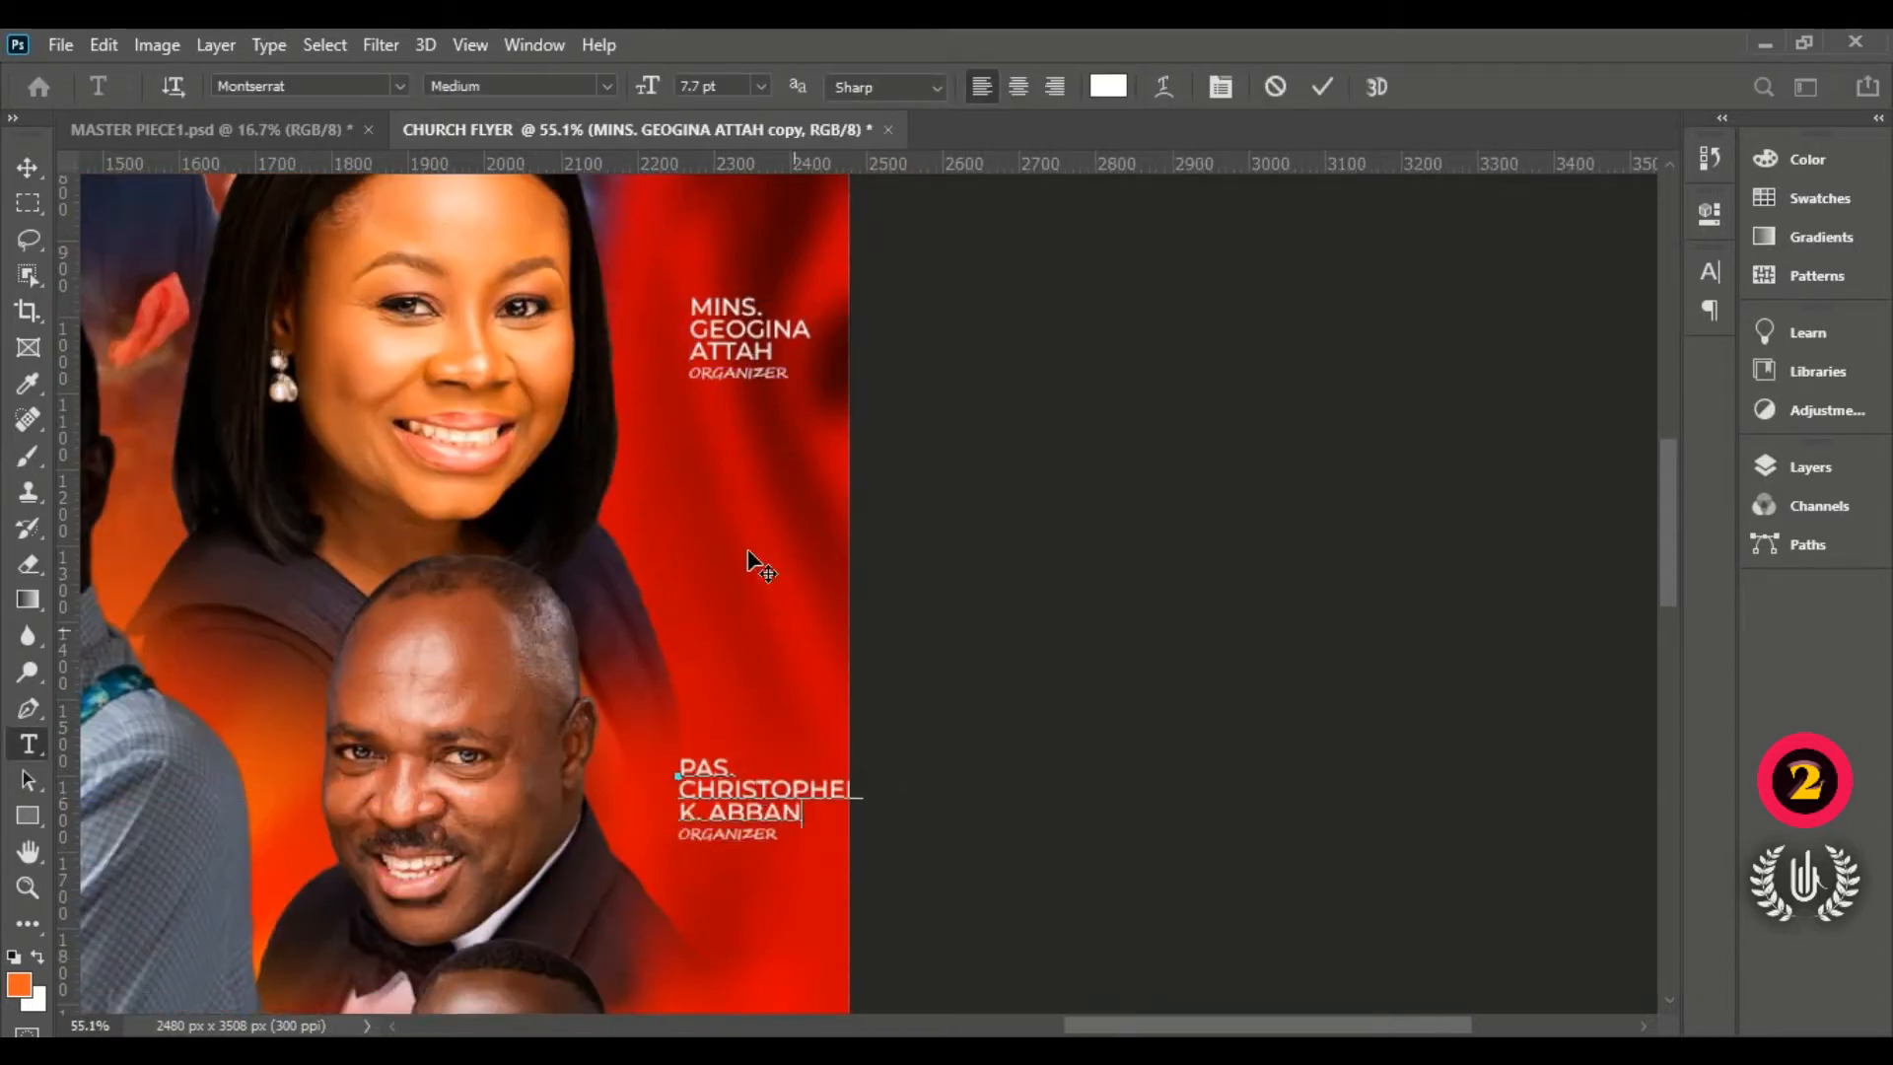
{"action": "left_click", "coordinate": [747, 552]}
Step: Duplicate the caption beside the man in glasses and retitle it PAS. with his name
{"action": "left_click", "coordinate": [750, 834]}
{"action": "left_click", "coordinate": [804, 795], "text": "shift"}
{"action": "left_click_drag", "start_coordinate": [804, 794], "coordinate": [764, 754]}
{"action": "scroll", "coordinate": [710, 730], "scroll_direction": "down", "scroll_amount": 5}
{"action": "left_click_drag", "start_coordinate": [691, 329], "coordinate": [720, 678], "text": "alt"}
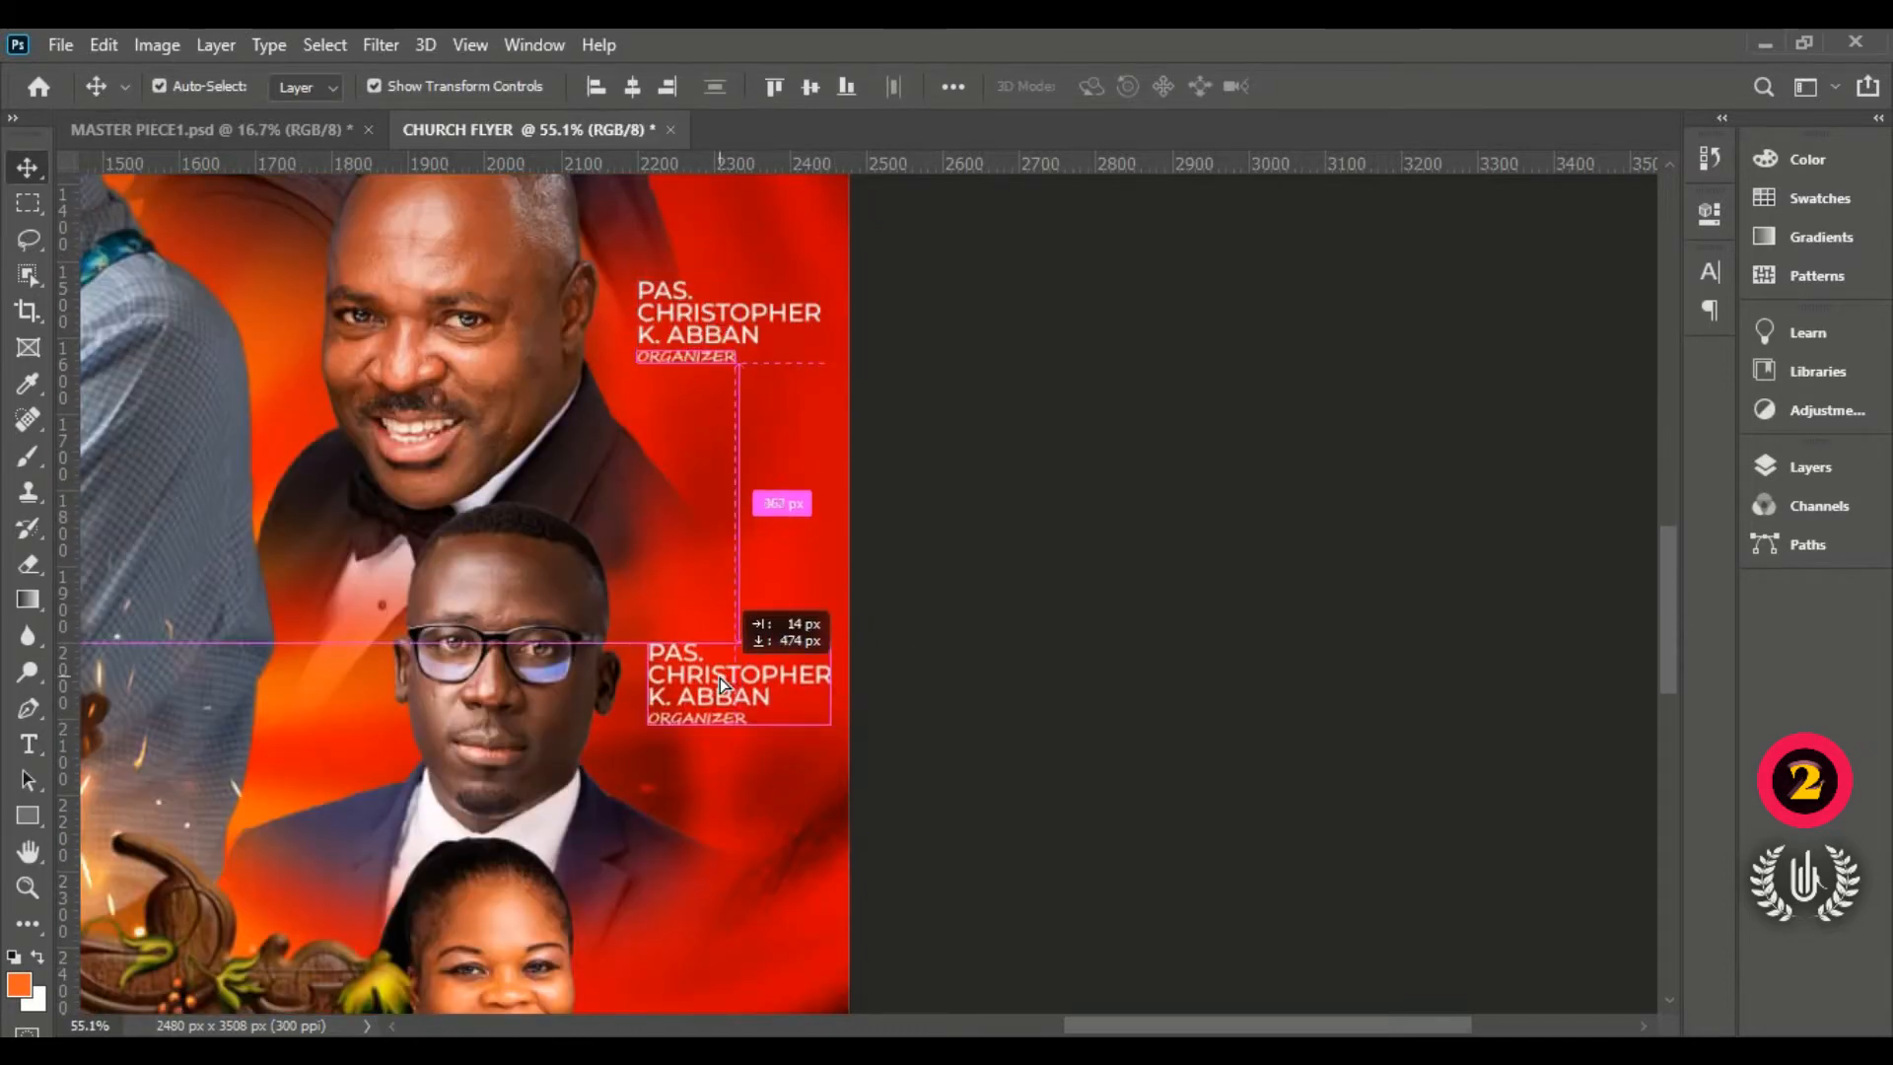
{"action": "double_click", "coordinate": [720, 677]}
{"action": "type", "text": "PAS."}
{"action": "key", "text": "Return"}
{"action": "key", "text": "Return"}
{"action": "left_click", "coordinate": [603, 677]}
Step: Duplicate the caption beside the lower-right woman, retitle it MISS with her name, and edit its role line
{"action": "left_click_drag", "start_coordinate": [1668, 600], "coordinate": [1668, 660]}
{"action": "left_click", "coordinate": [696, 420]}
{"action": "left_click", "coordinate": [700, 378], "text": "shift"}
{"action": "left_click_drag", "start_coordinate": [700, 377], "coordinate": [727, 759], "text": "alt"}
{"action": "double_click", "coordinate": [728, 756]}
{"action": "type", "text": "MISS"}
{"action": "key", "text": "Return"}
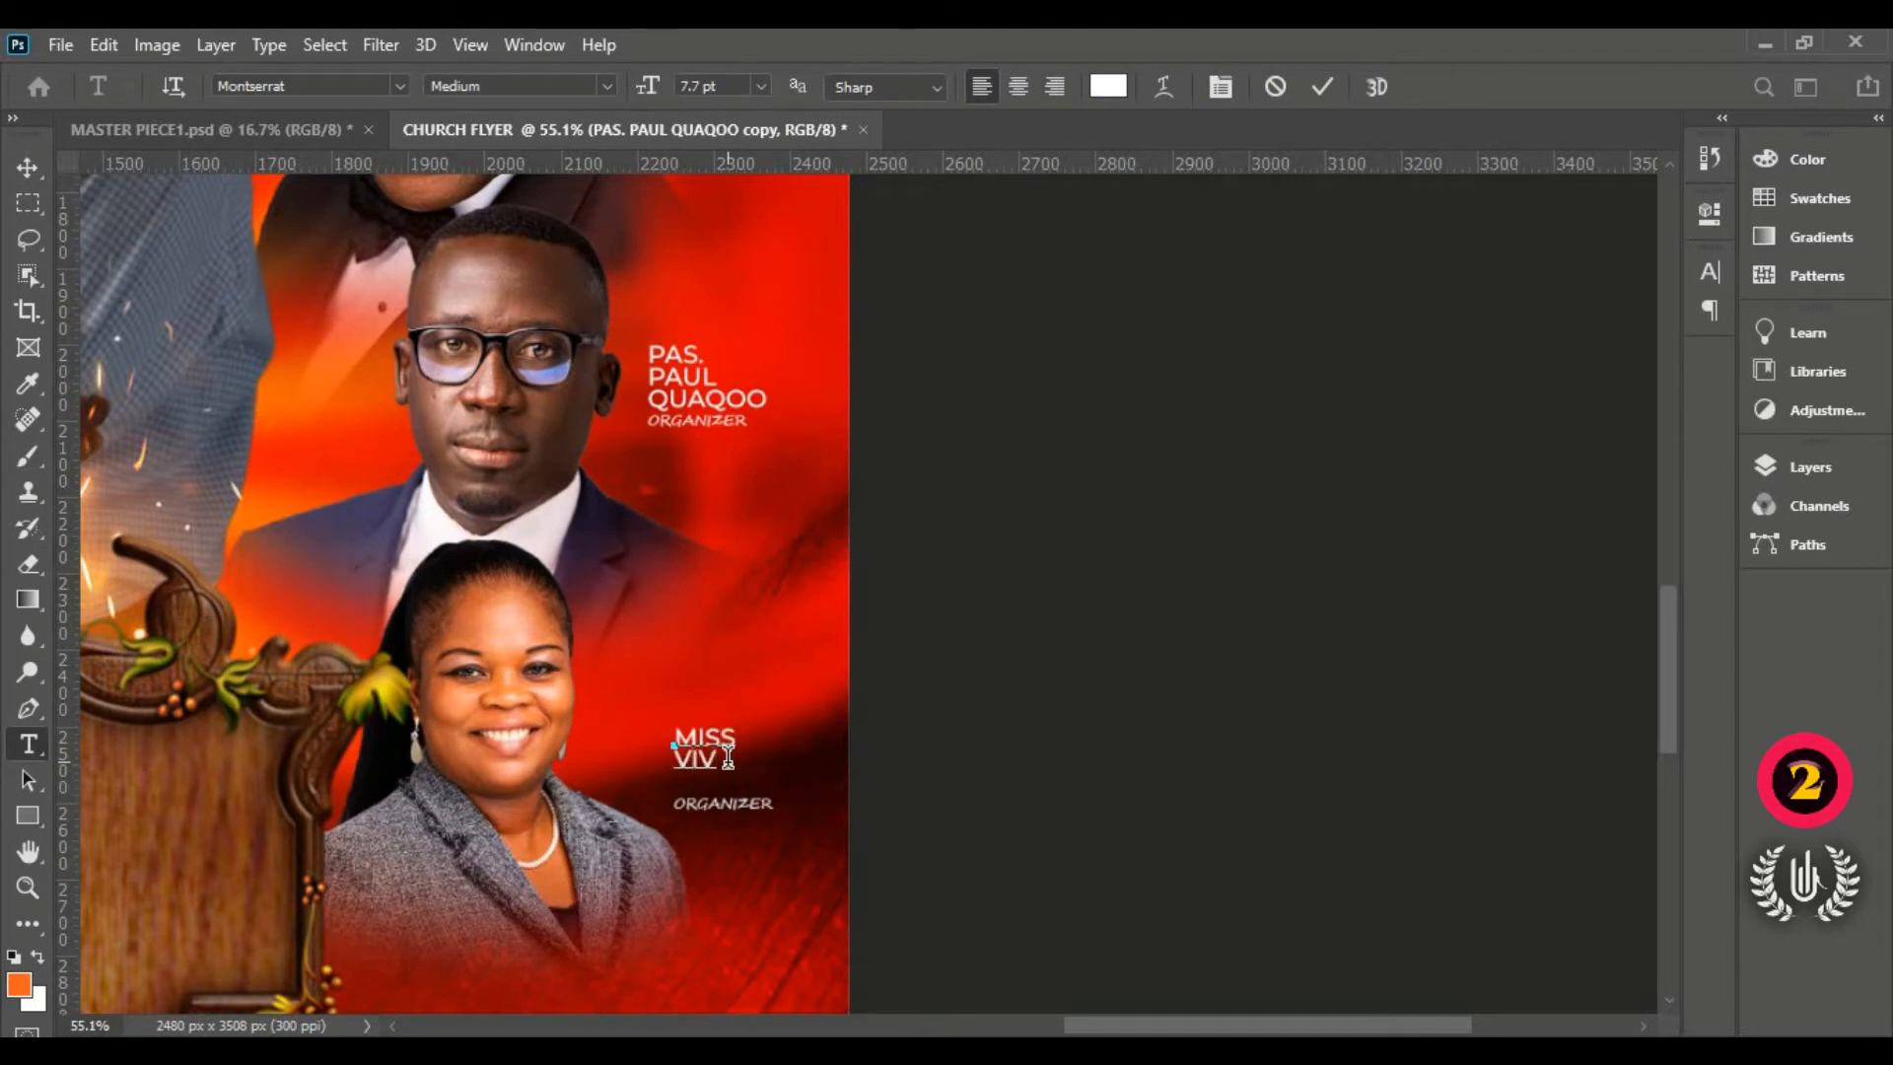
{"action": "key", "text": "Return"}
{"action": "left_click", "coordinate": [659, 754], "text": "ctrl"}
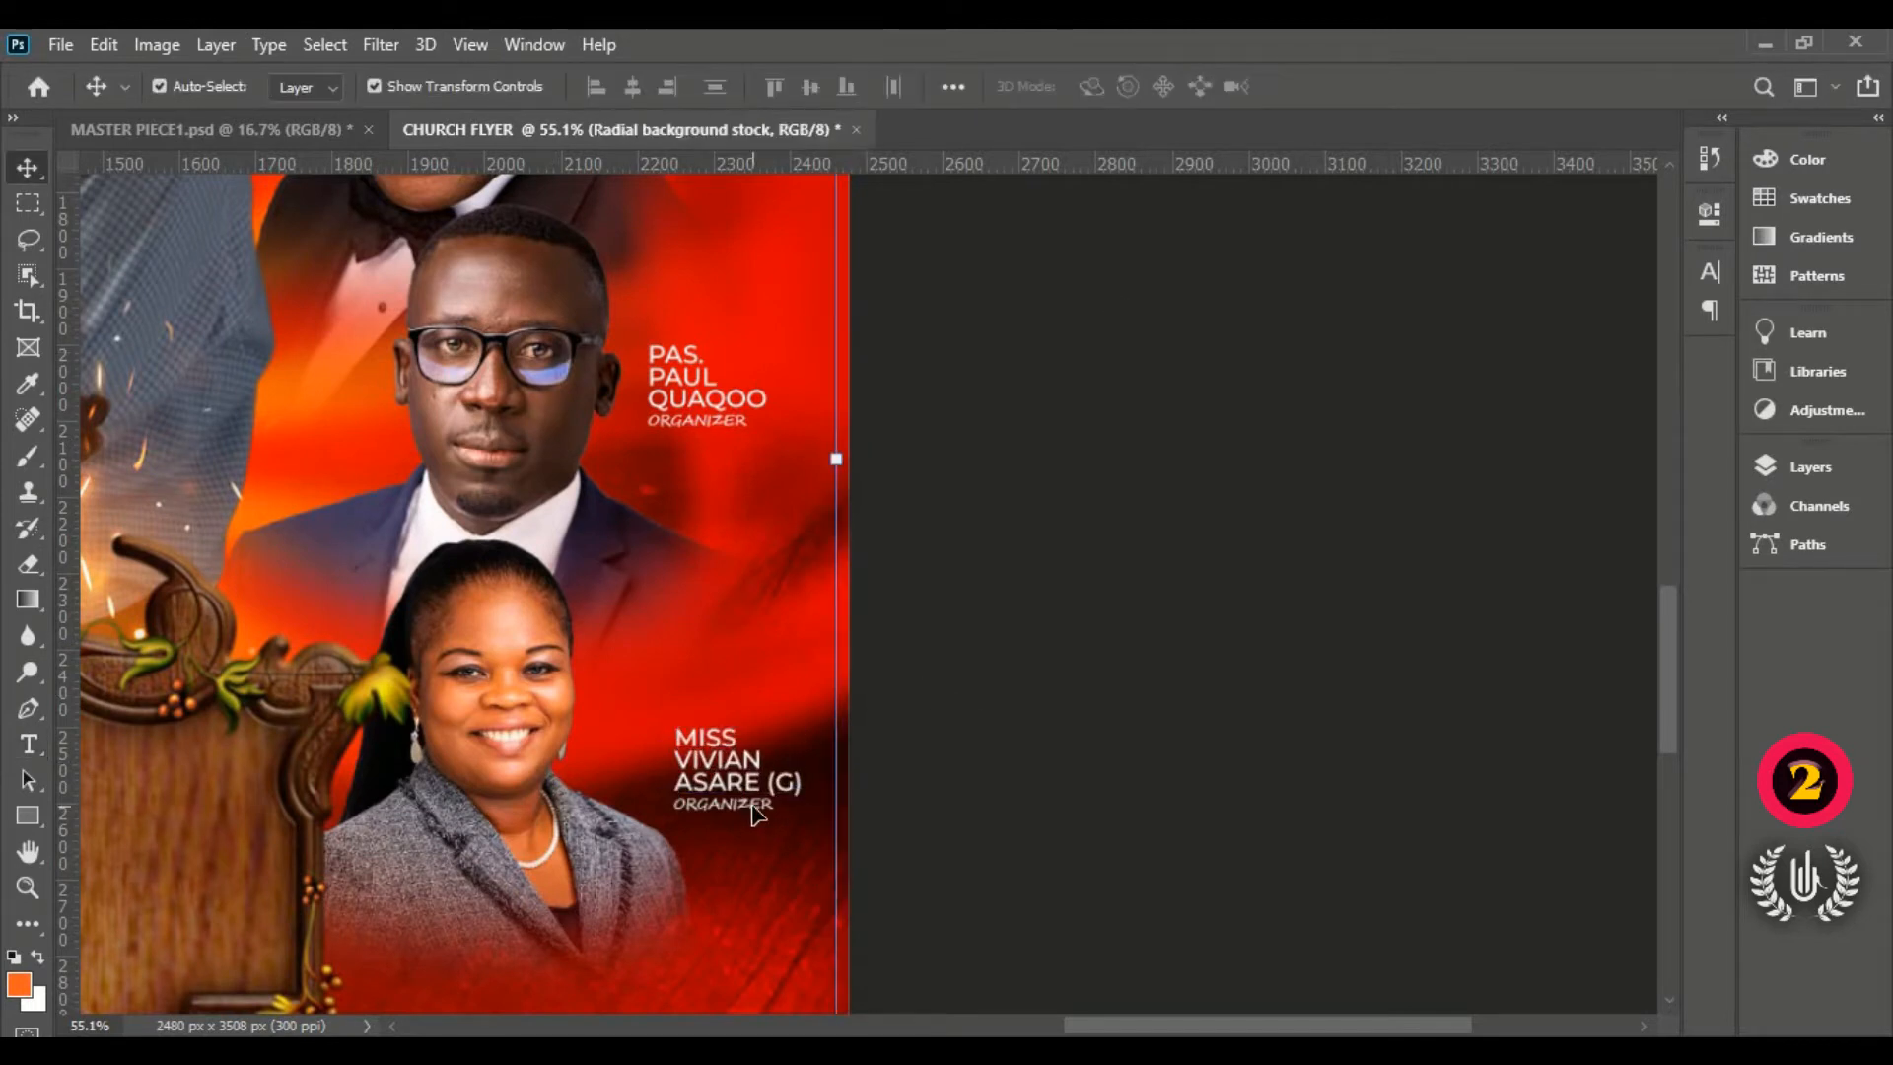
{"action": "double_click", "coordinate": [722, 804]}
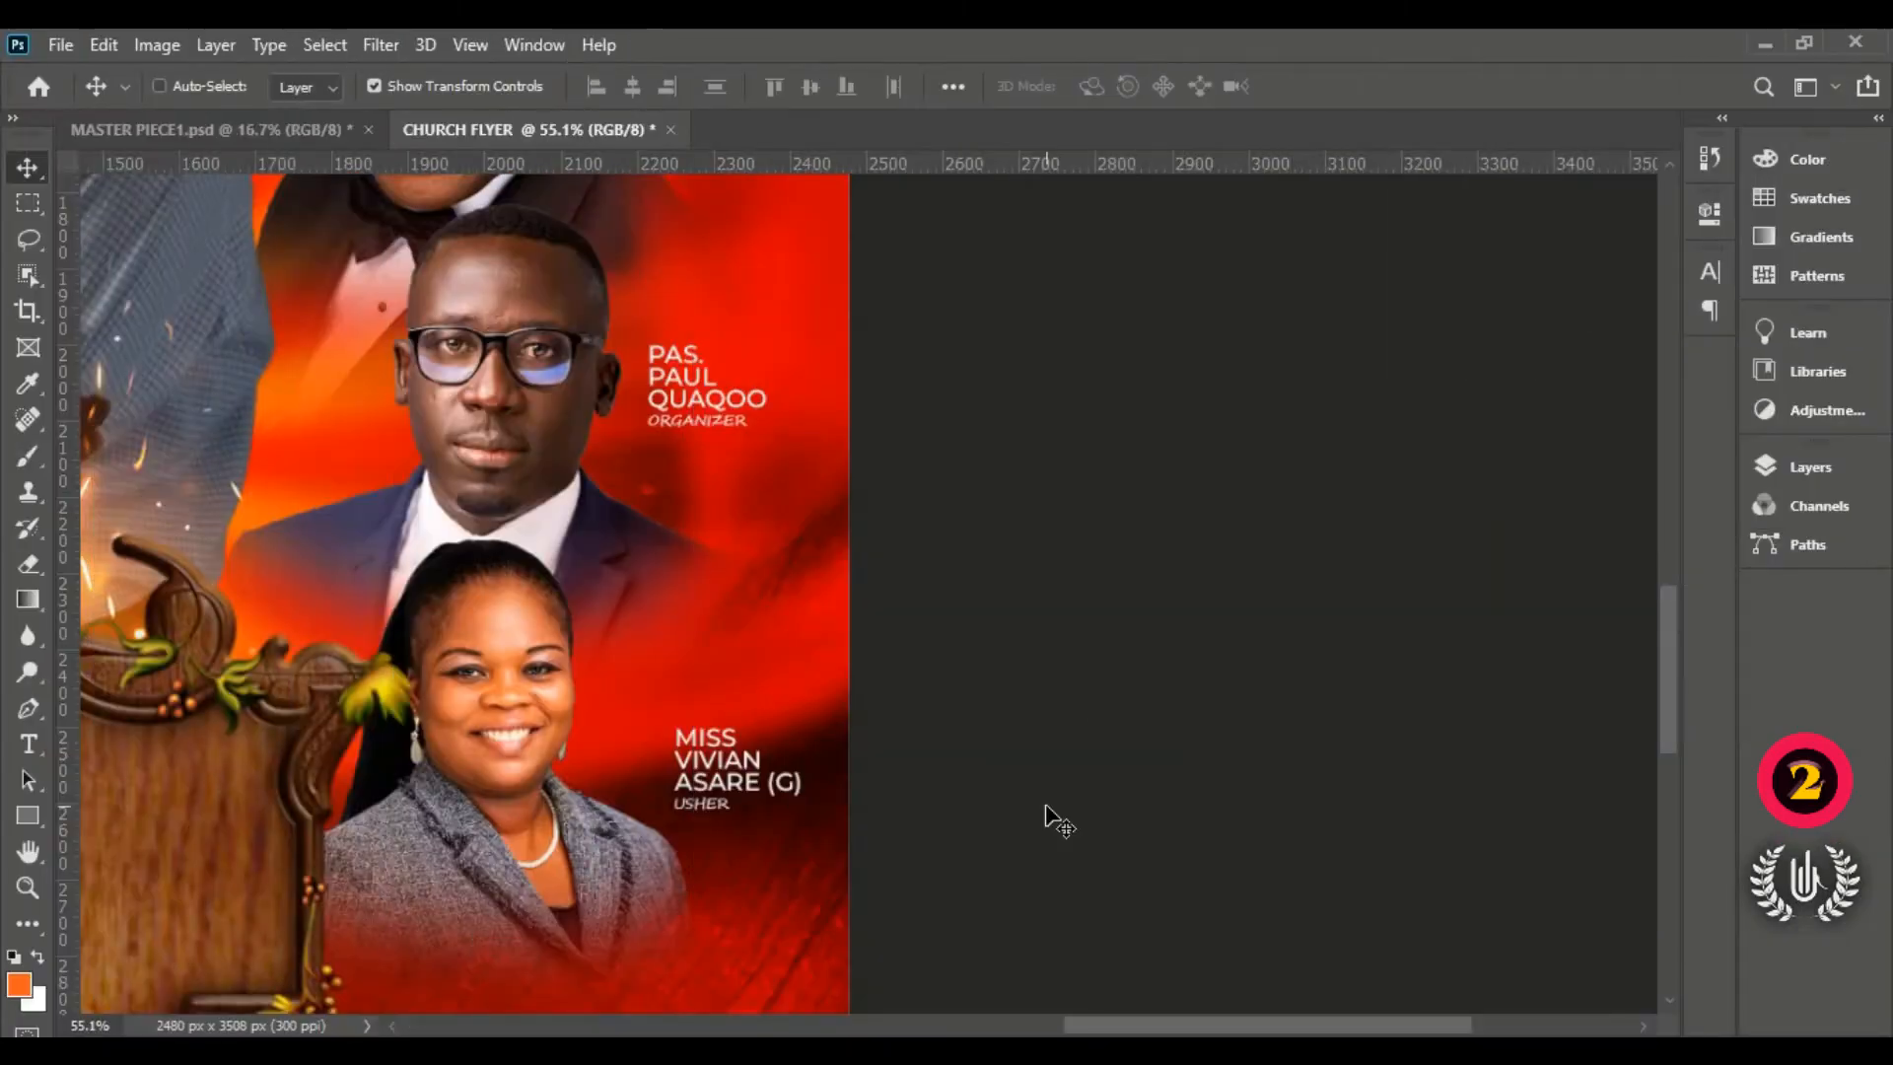
{"action": "key", "text": "ctrl+0"}
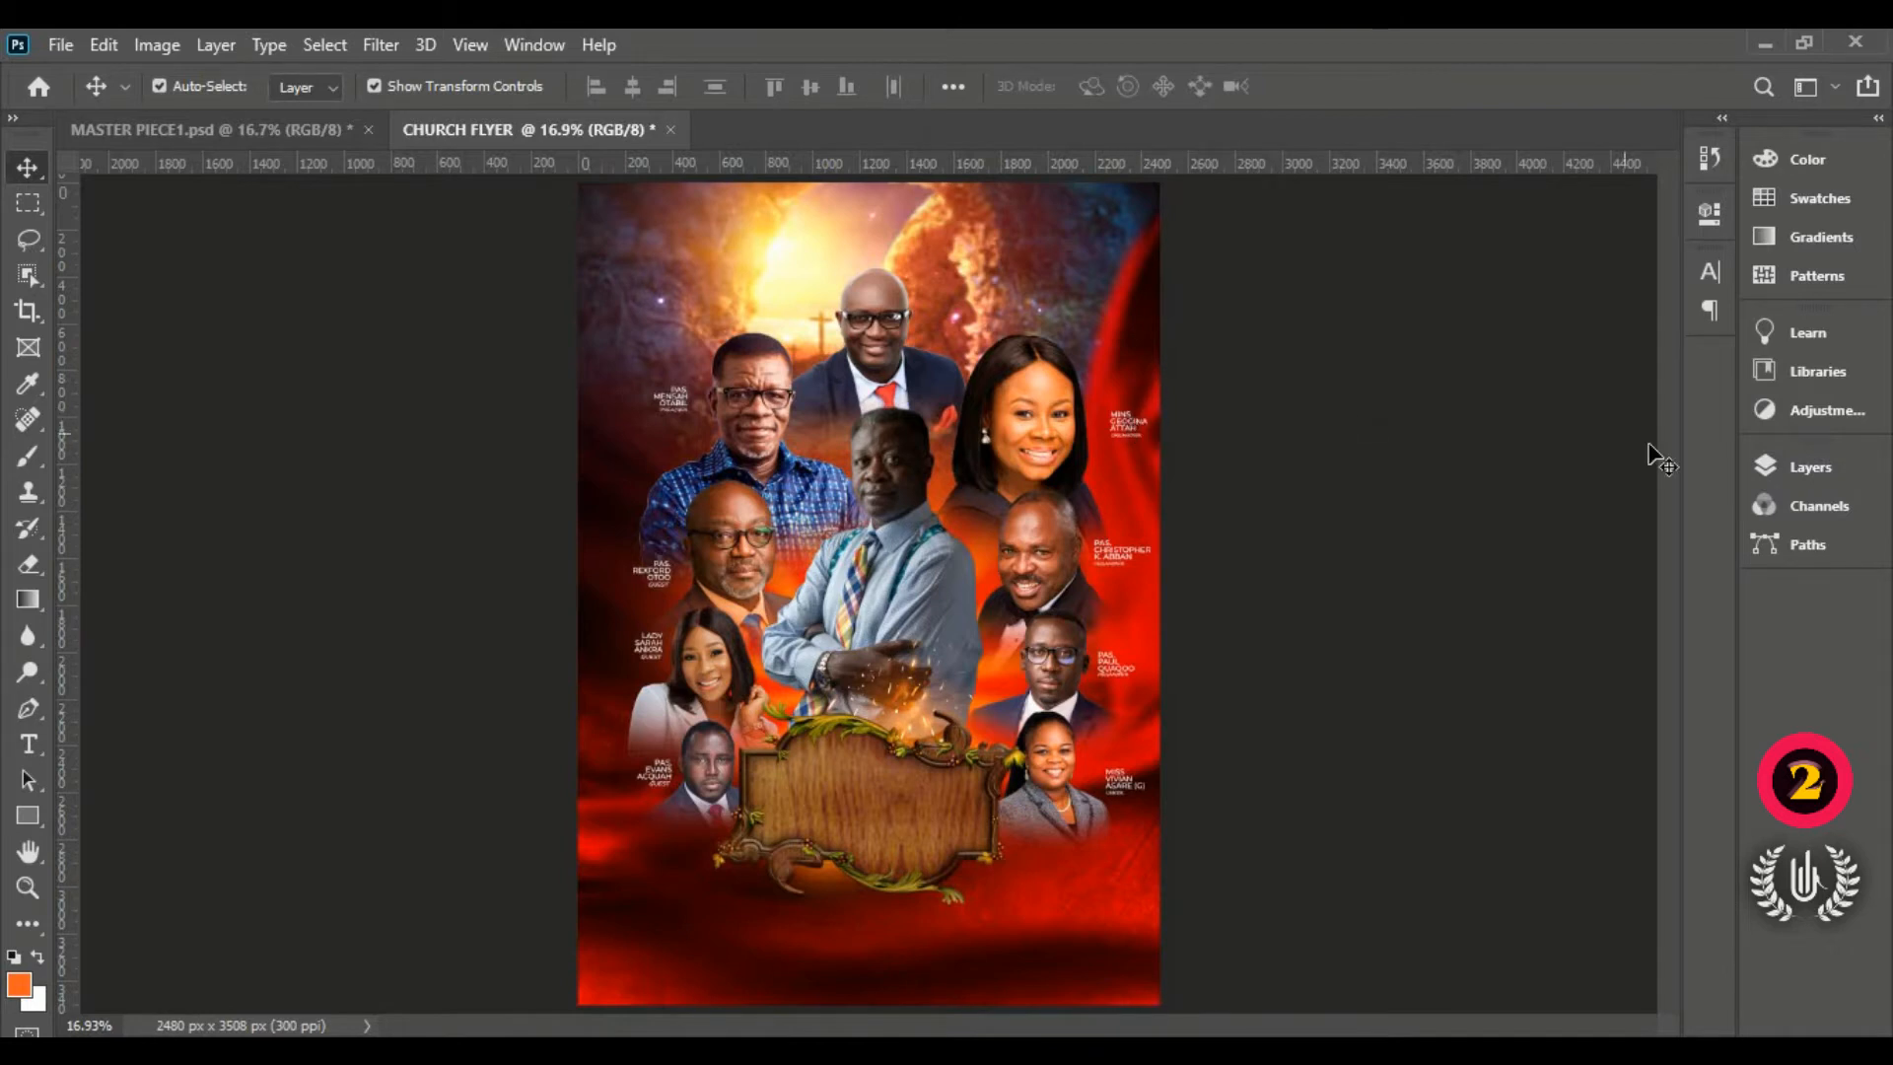
Step: Nudge the top-right woman's name and ORGANIZER layers up and to the left
{"action": "left_click", "coordinate": [1807, 467]}
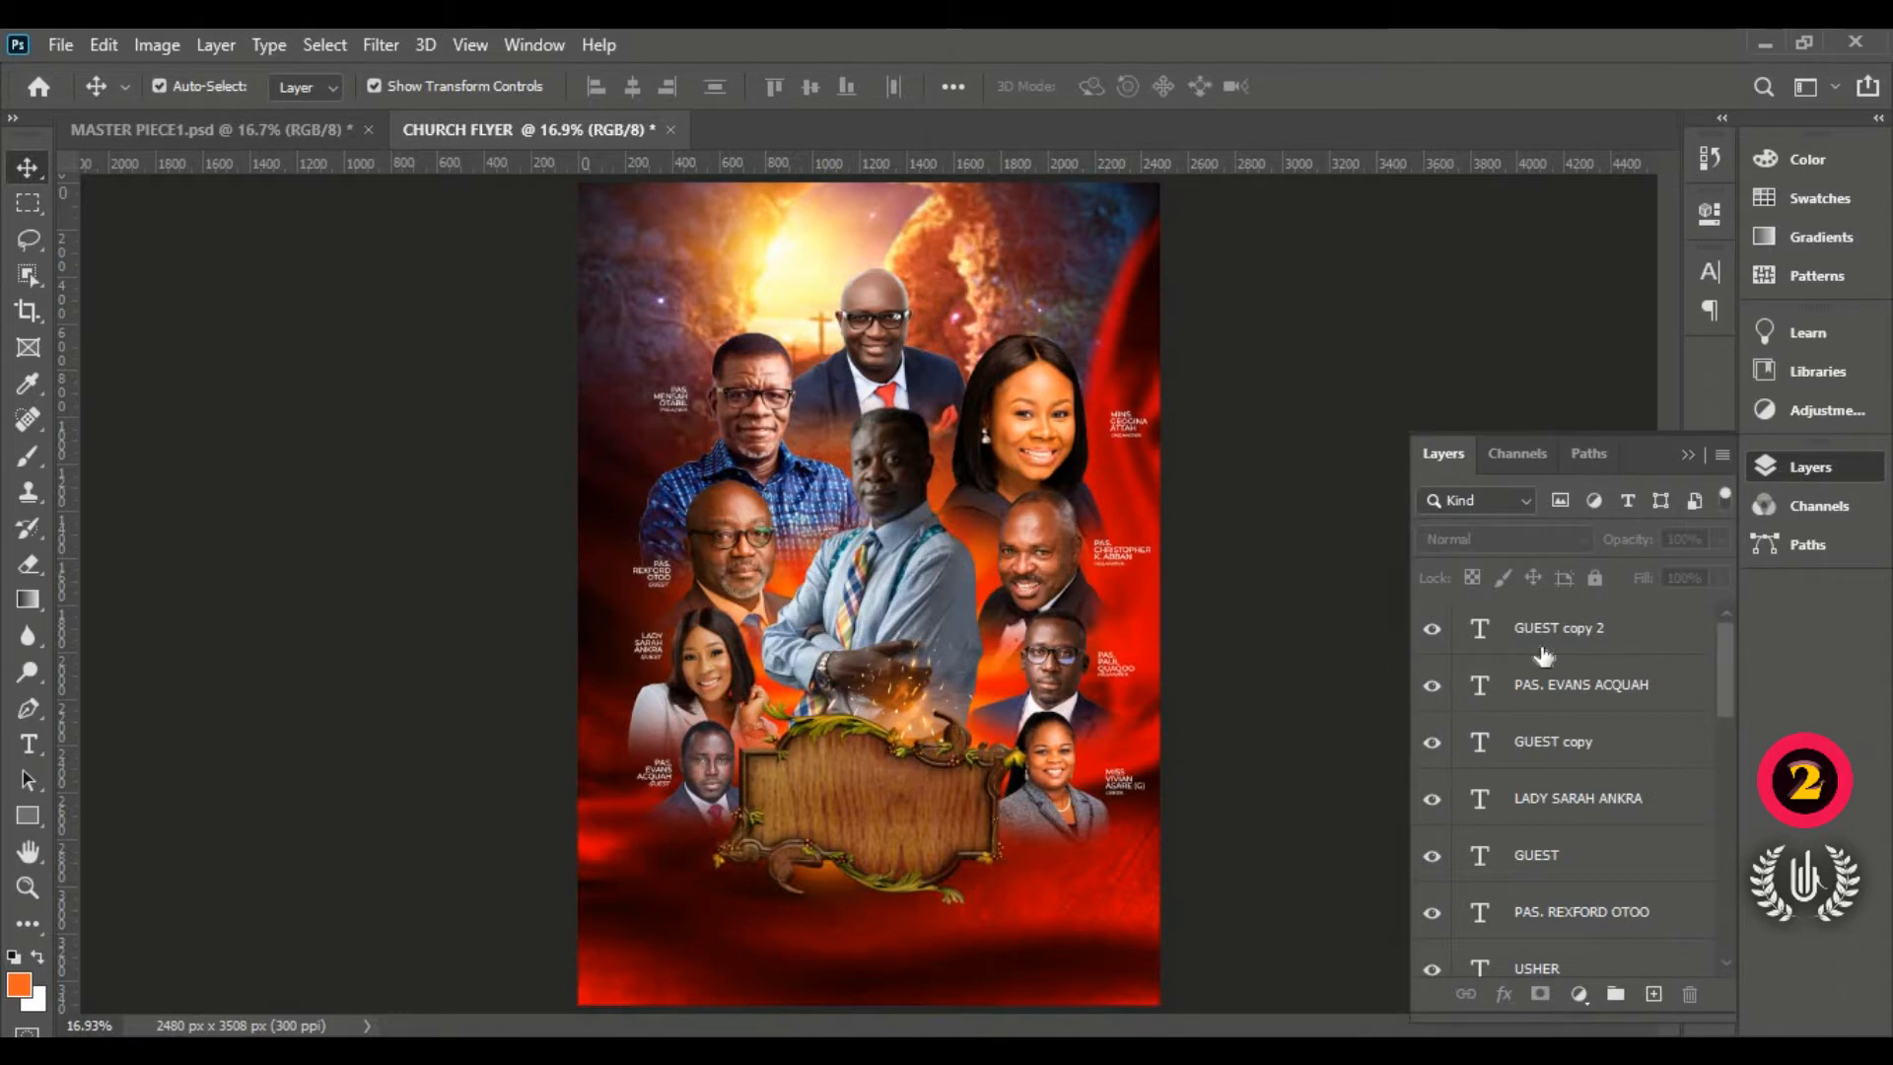
{"action": "left_click", "coordinate": [1129, 422]}
{"action": "scroll", "coordinate": [1509, 784], "scroll_direction": "down", "scroll_amount": 4}
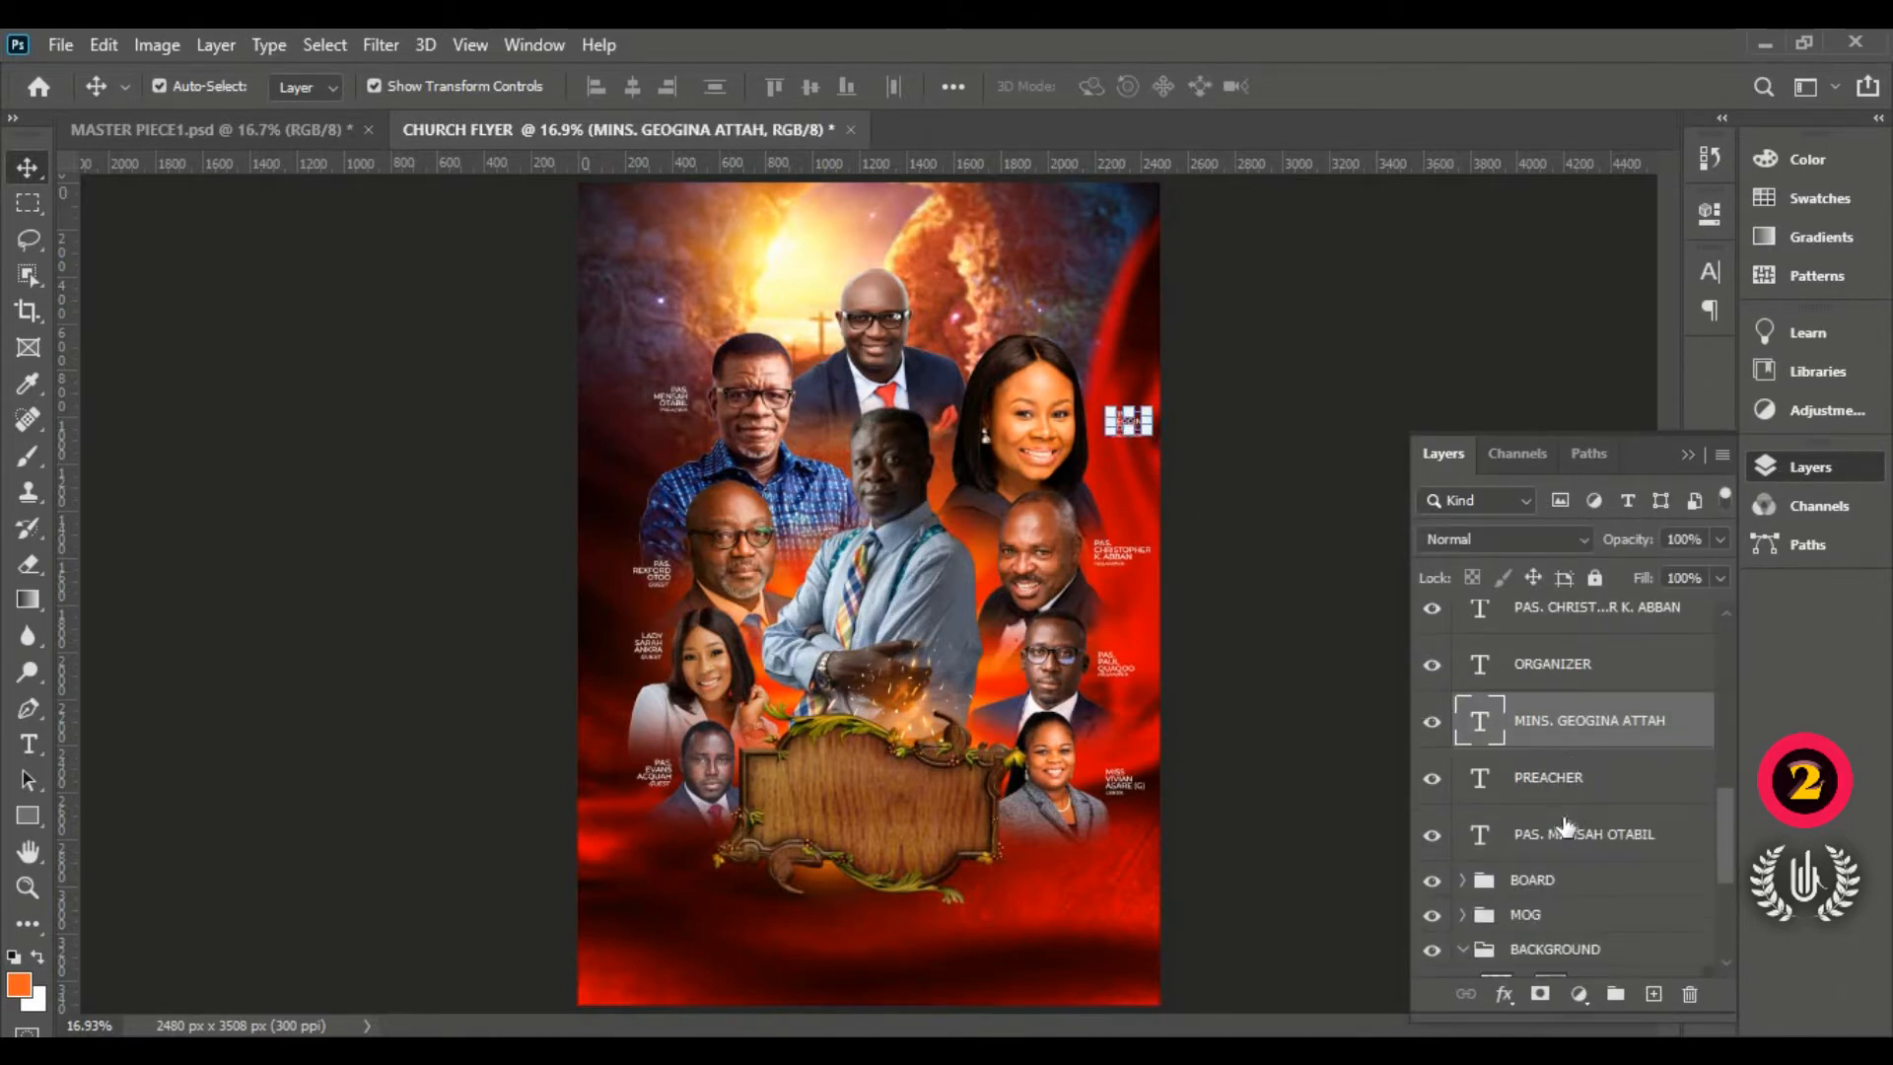
{"action": "left_click", "coordinate": [1574, 676], "text": "ctrl"}
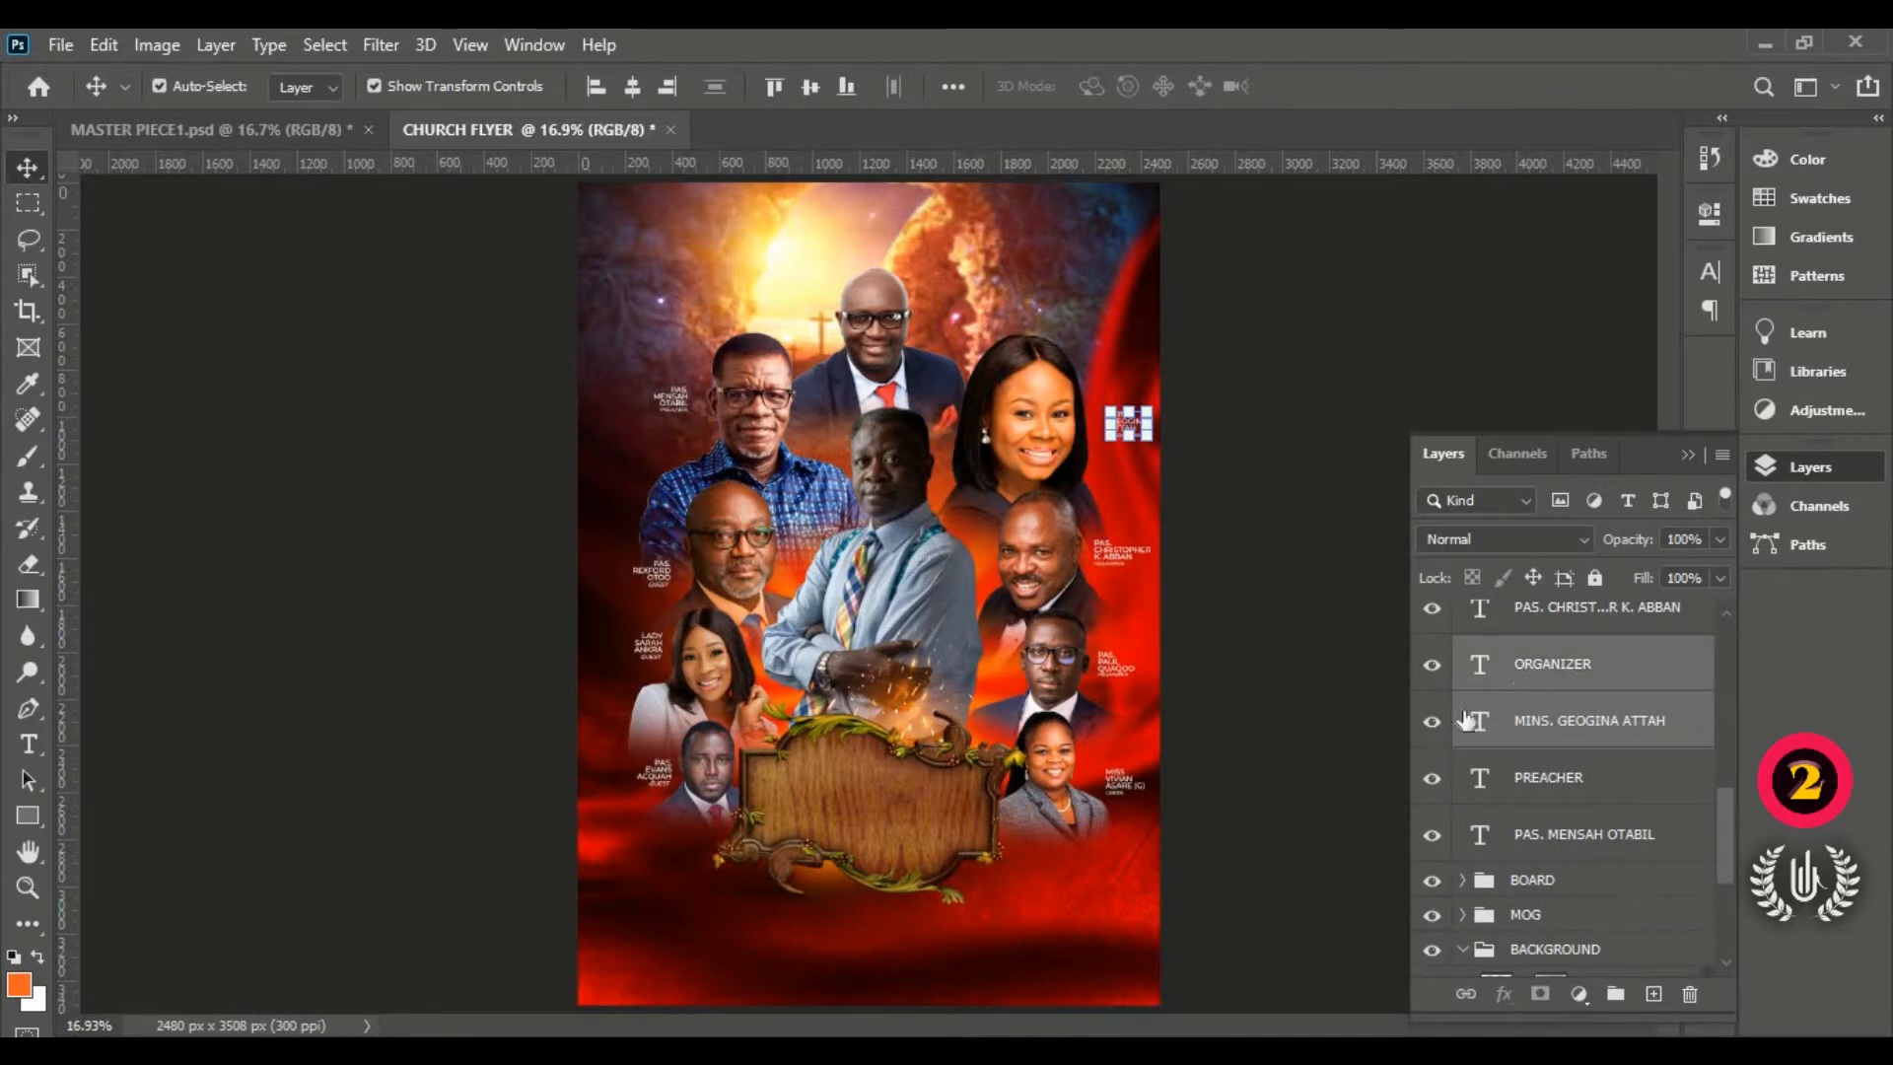
{"action": "key", "text": "shift+Left"}
{"action": "key", "text": "shift+Left"}
{"action": "key", "text": "shift+Up"}
{"action": "key", "text": "shift+Left"}
{"action": "key", "text": "shift+Left"}
{"action": "key", "text": "shift+Left"}
{"action": "key", "text": "shift+Left"}
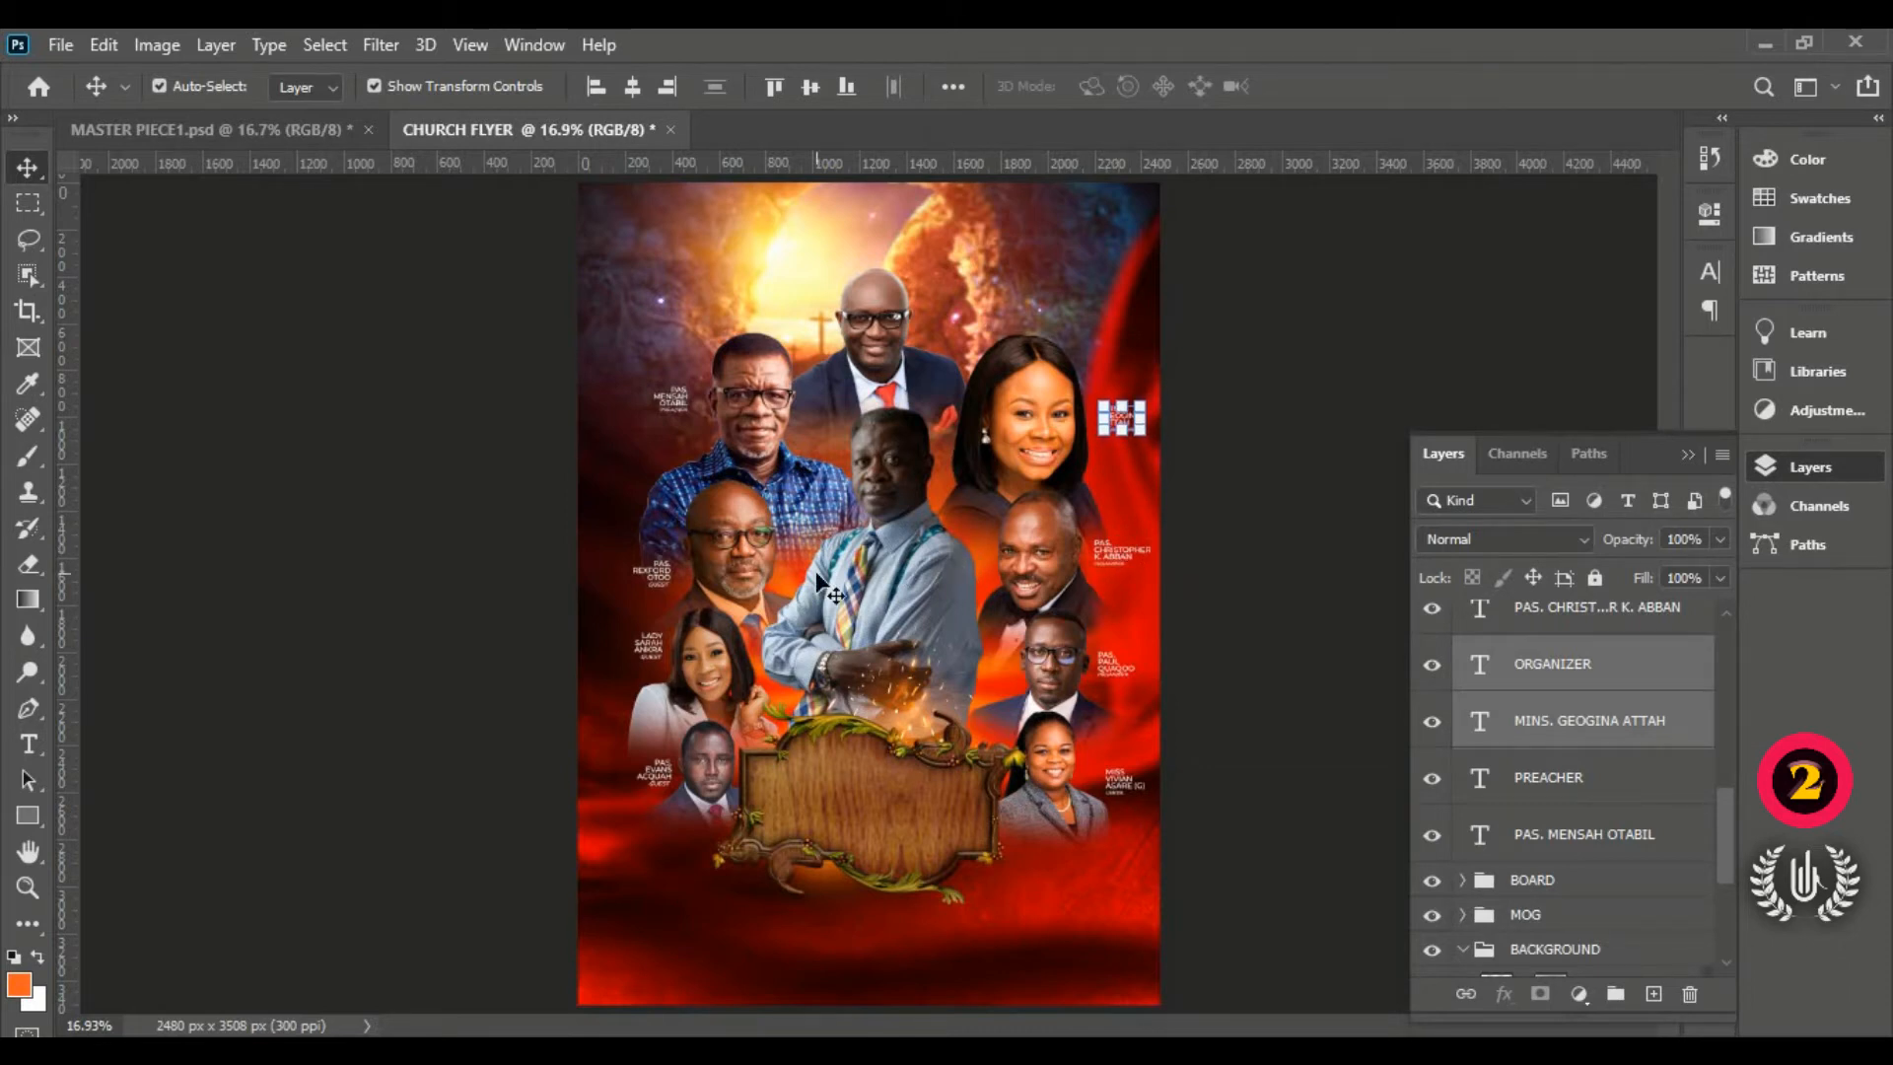
{"action": "key", "text": "shift+Up"}
{"action": "key", "text": "shift+Up"}
{"action": "key", "text": "shift+Up"}
Step: Group all speaker name and role text layers into a group named NAME OF MOG
{"action": "scroll", "coordinate": [1558, 760], "scroll_direction": "up", "scroll_amount": 2}
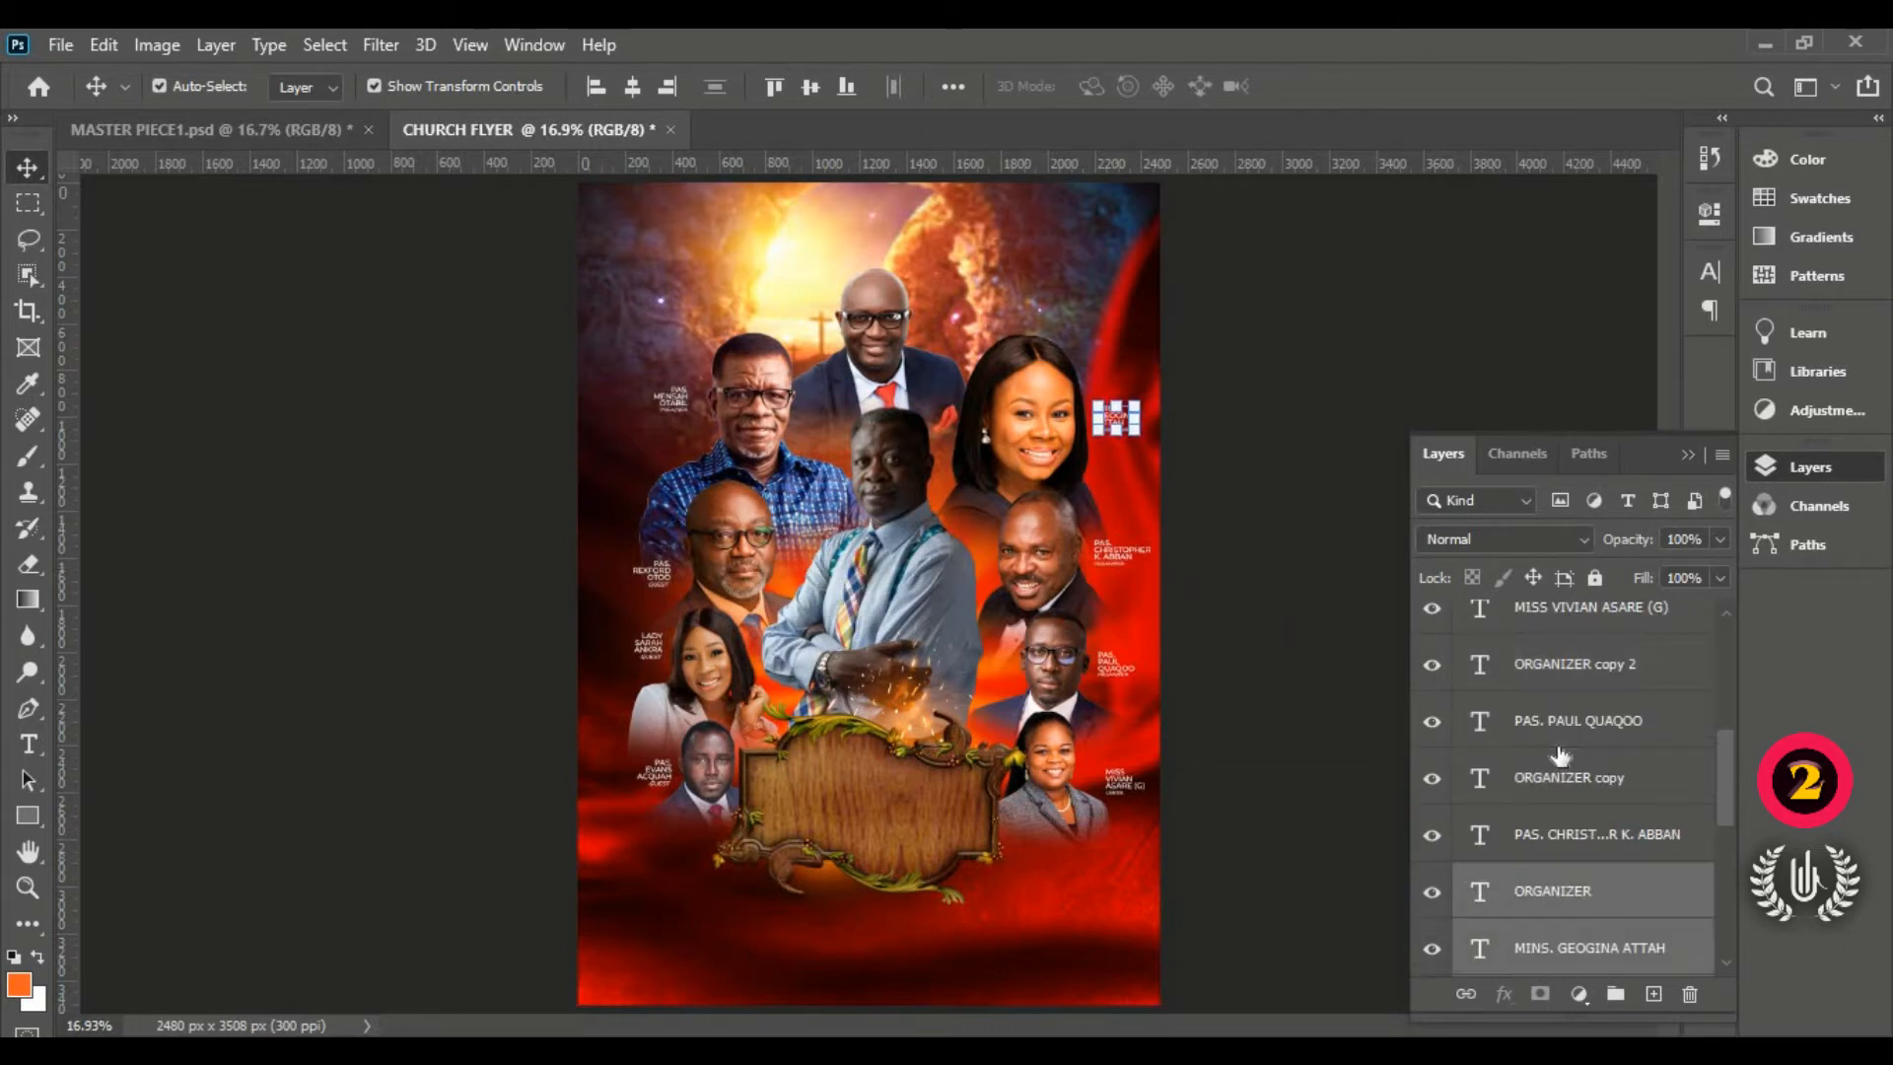
{"action": "scroll", "coordinate": [1529, 826], "scroll_direction": "down", "scroll_amount": 3}
{"action": "left_click", "coordinate": [1546, 795]}
{"action": "scroll", "coordinate": [1567, 769], "scroll_direction": "up", "scroll_amount": 5}
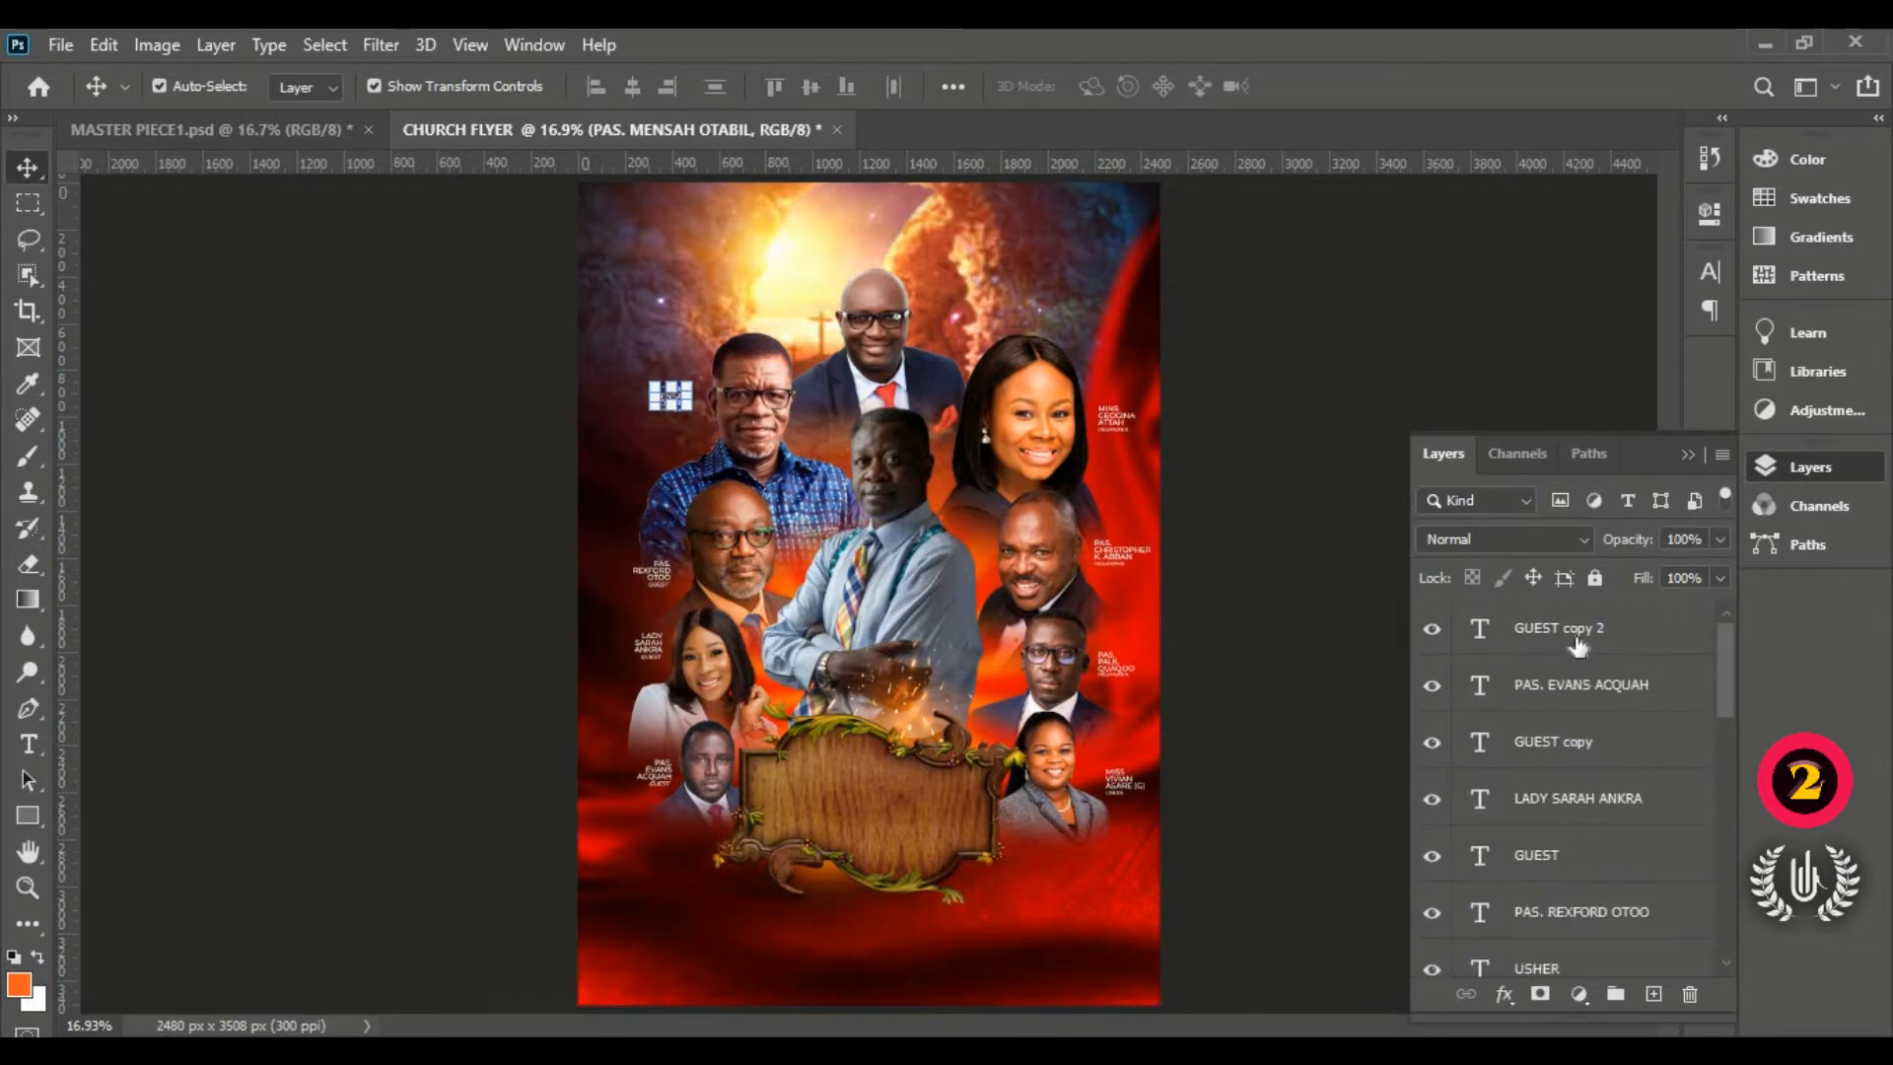
{"action": "left_click", "coordinate": [1577, 646], "text": "shift"}
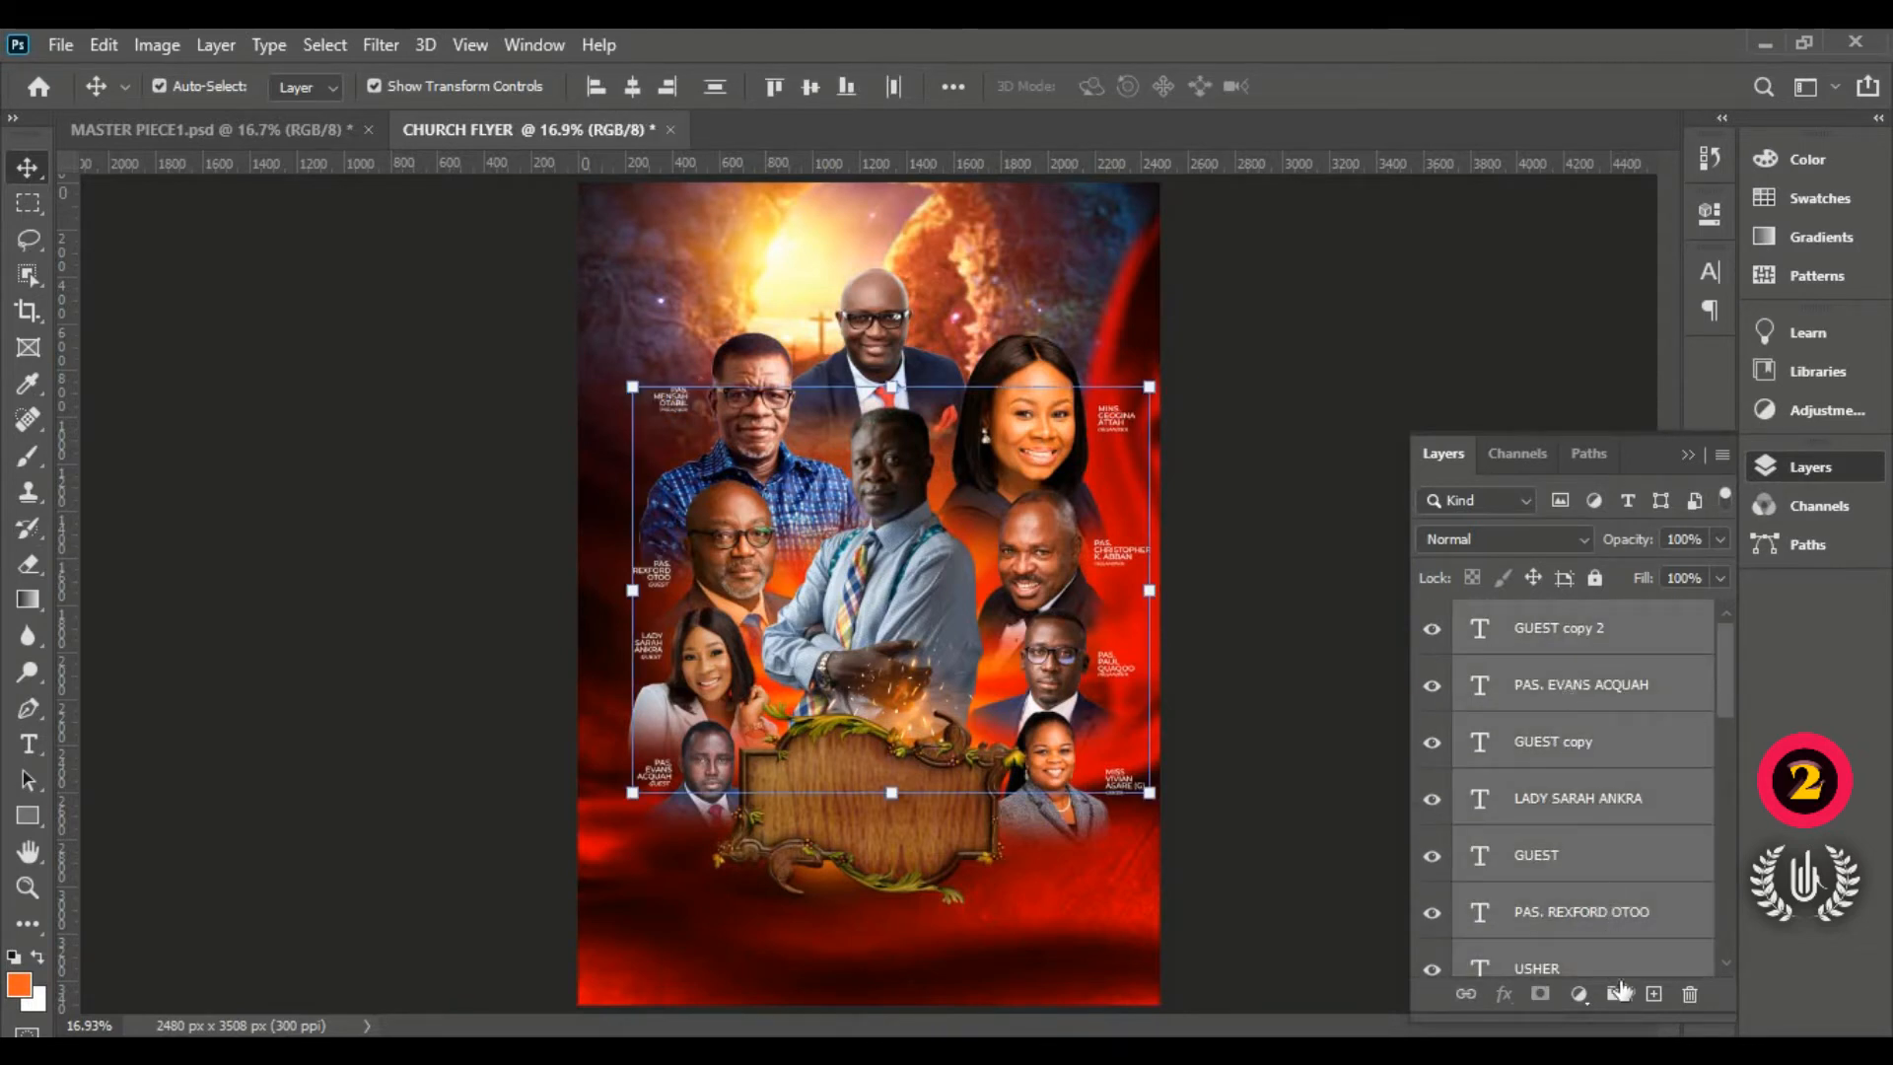
{"action": "left_click", "coordinate": [1617, 993]}
{"action": "double_click", "coordinate": [1526, 617]}
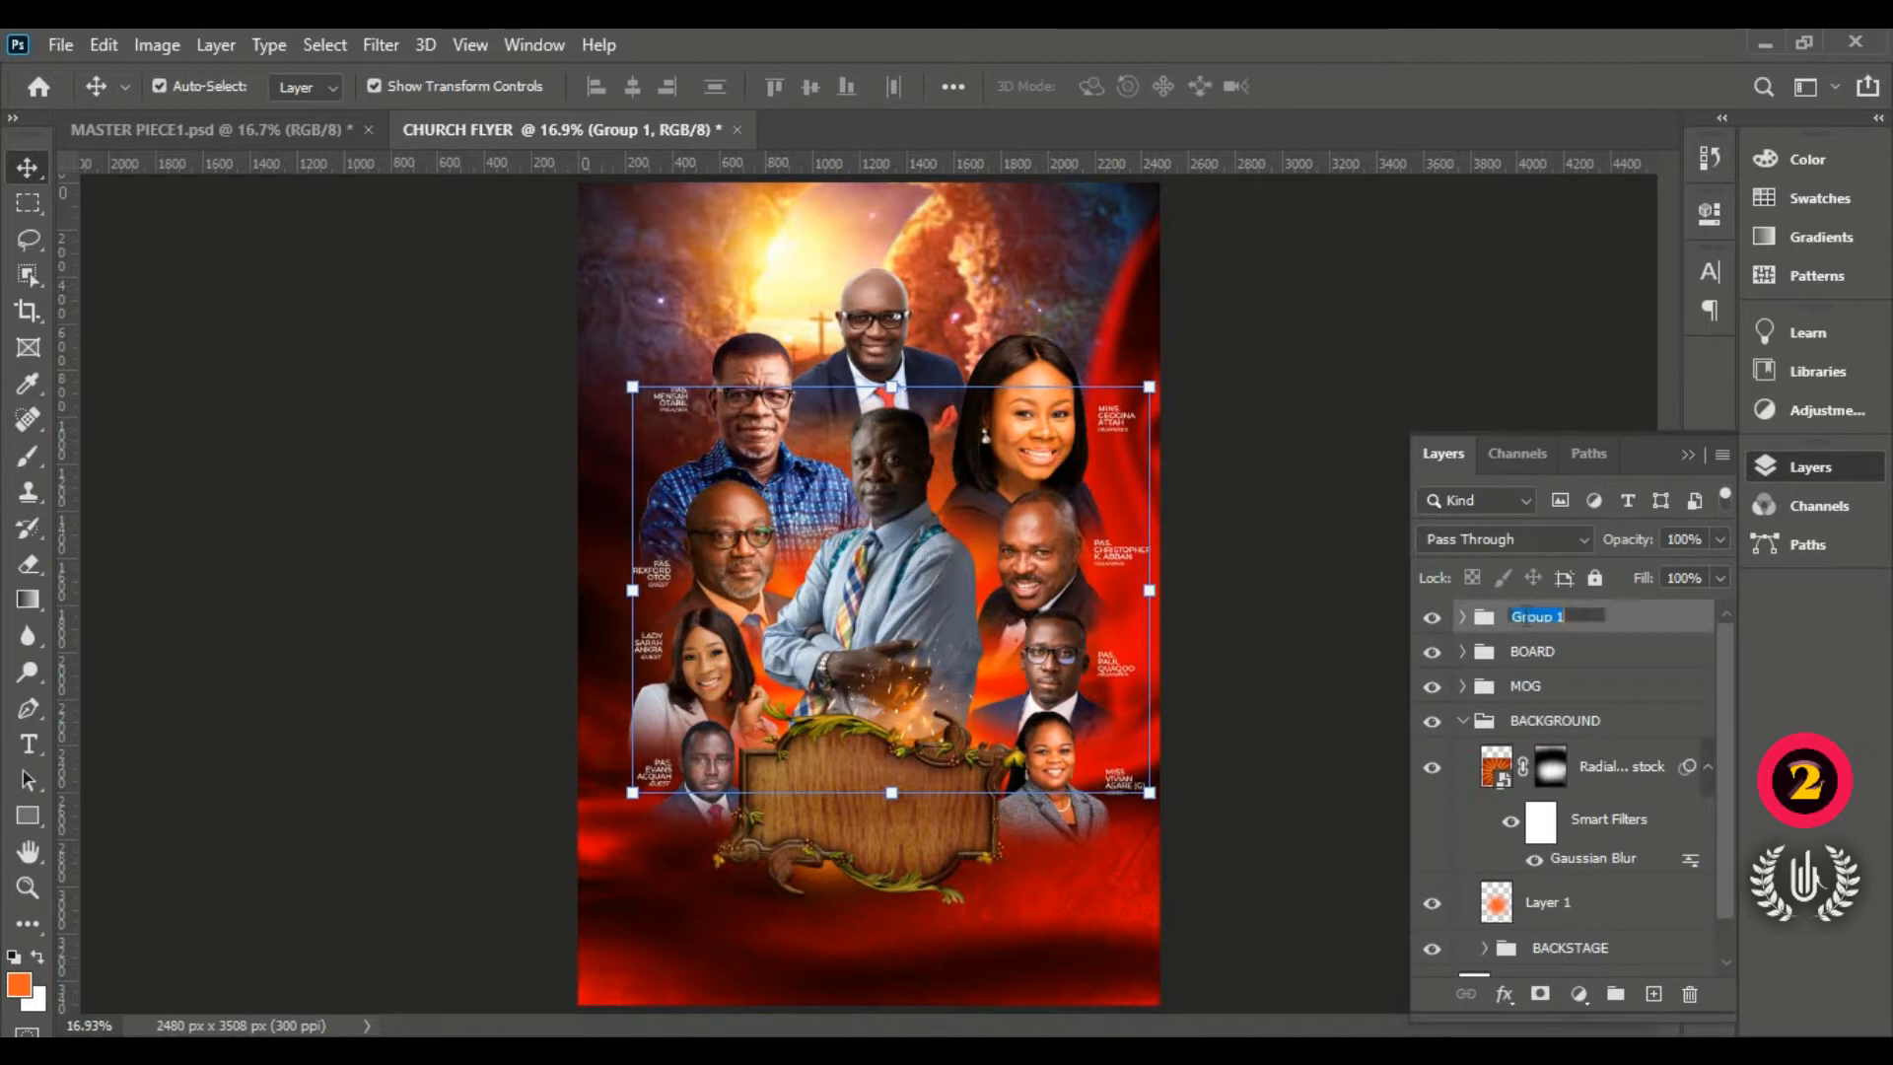
{"action": "type", "text": "NAME OF MOG"}
{"action": "key", "text": "Return"}
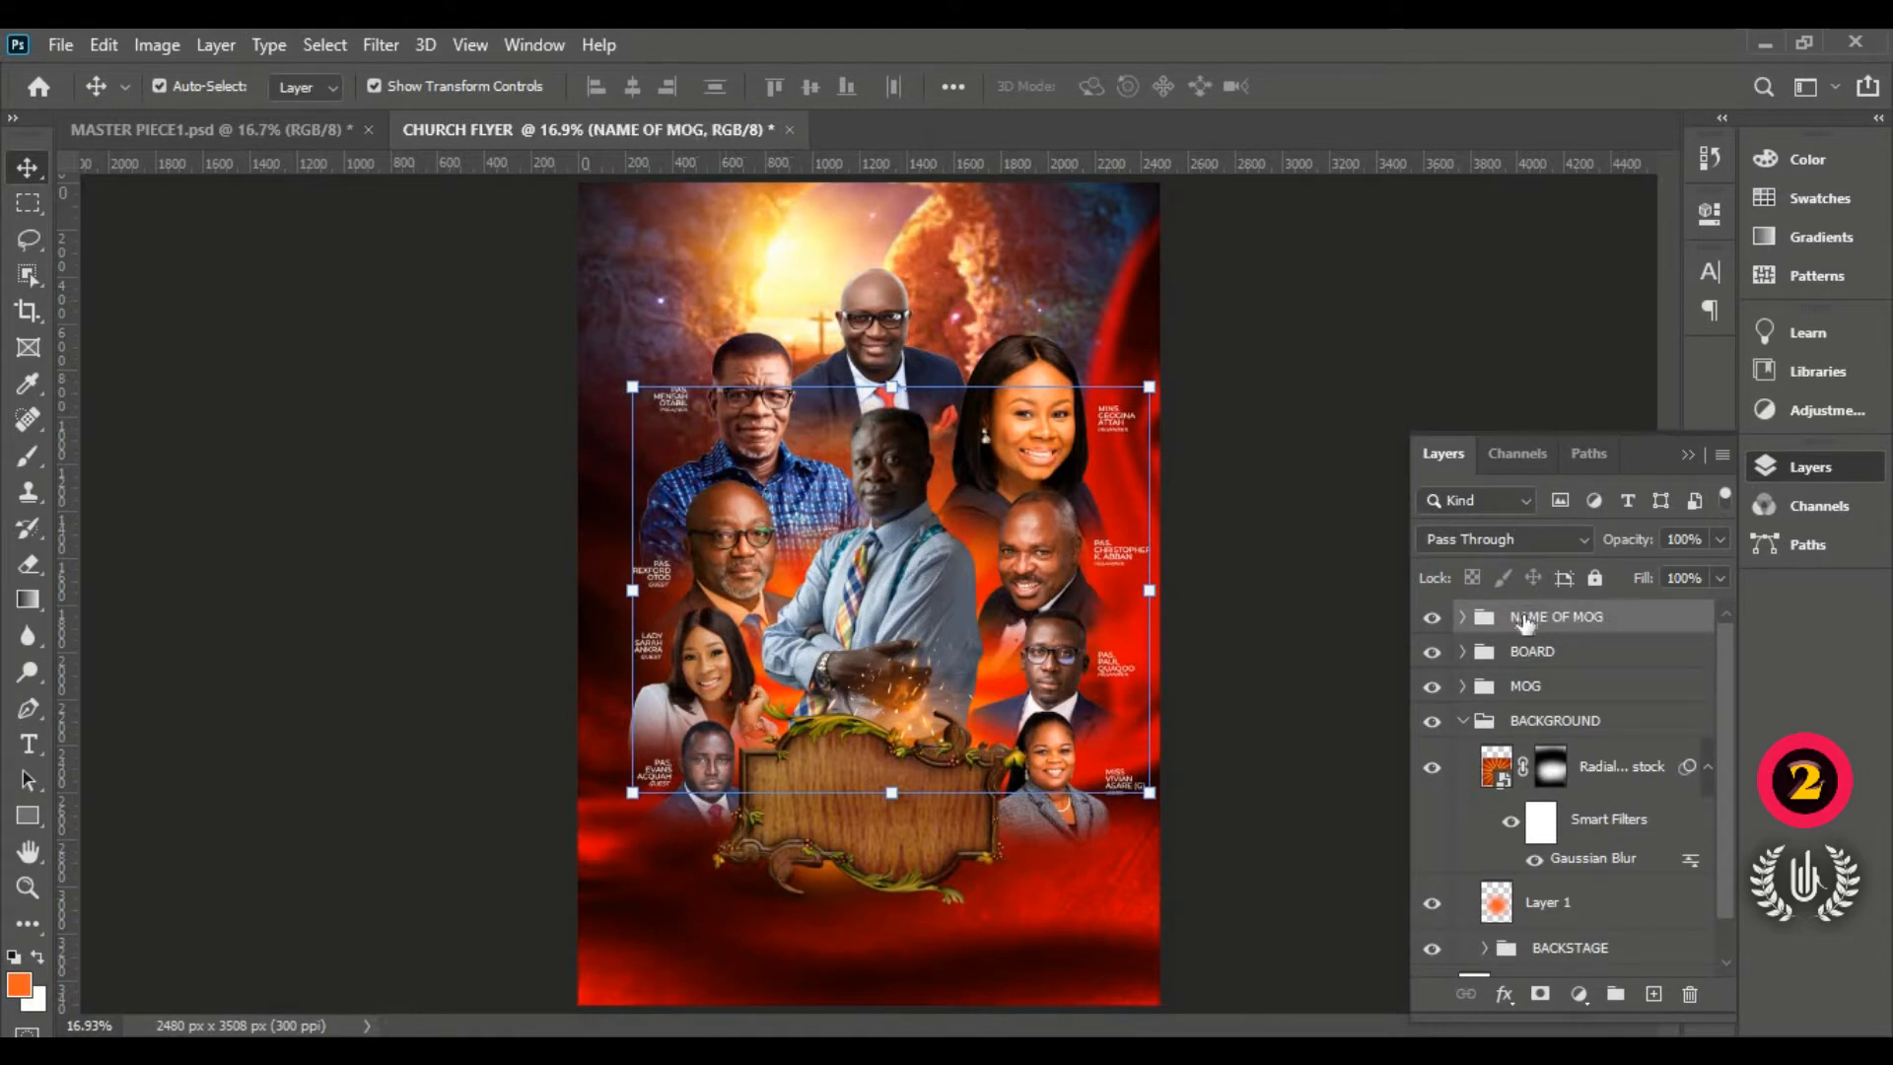
{"action": "left_click", "coordinate": [1318, 461]}
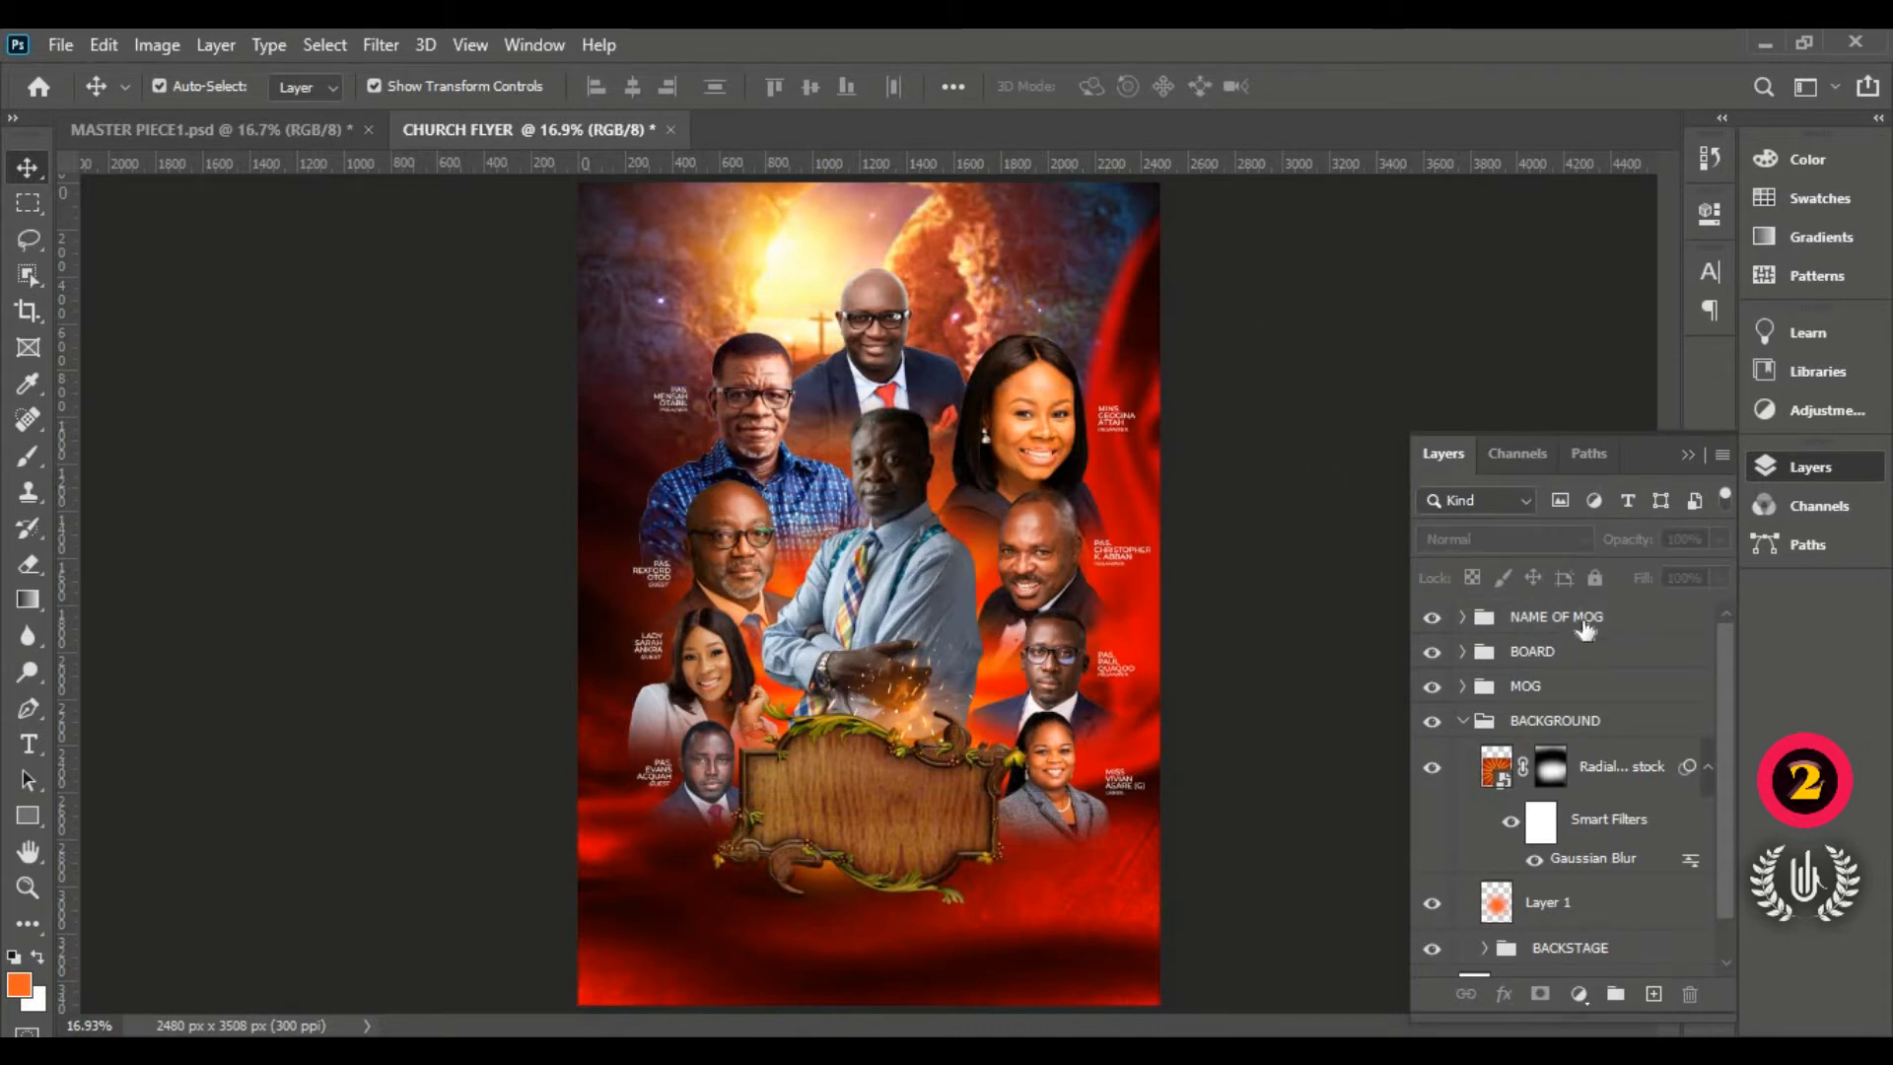
{"action": "left_click", "coordinate": [1585, 626]}
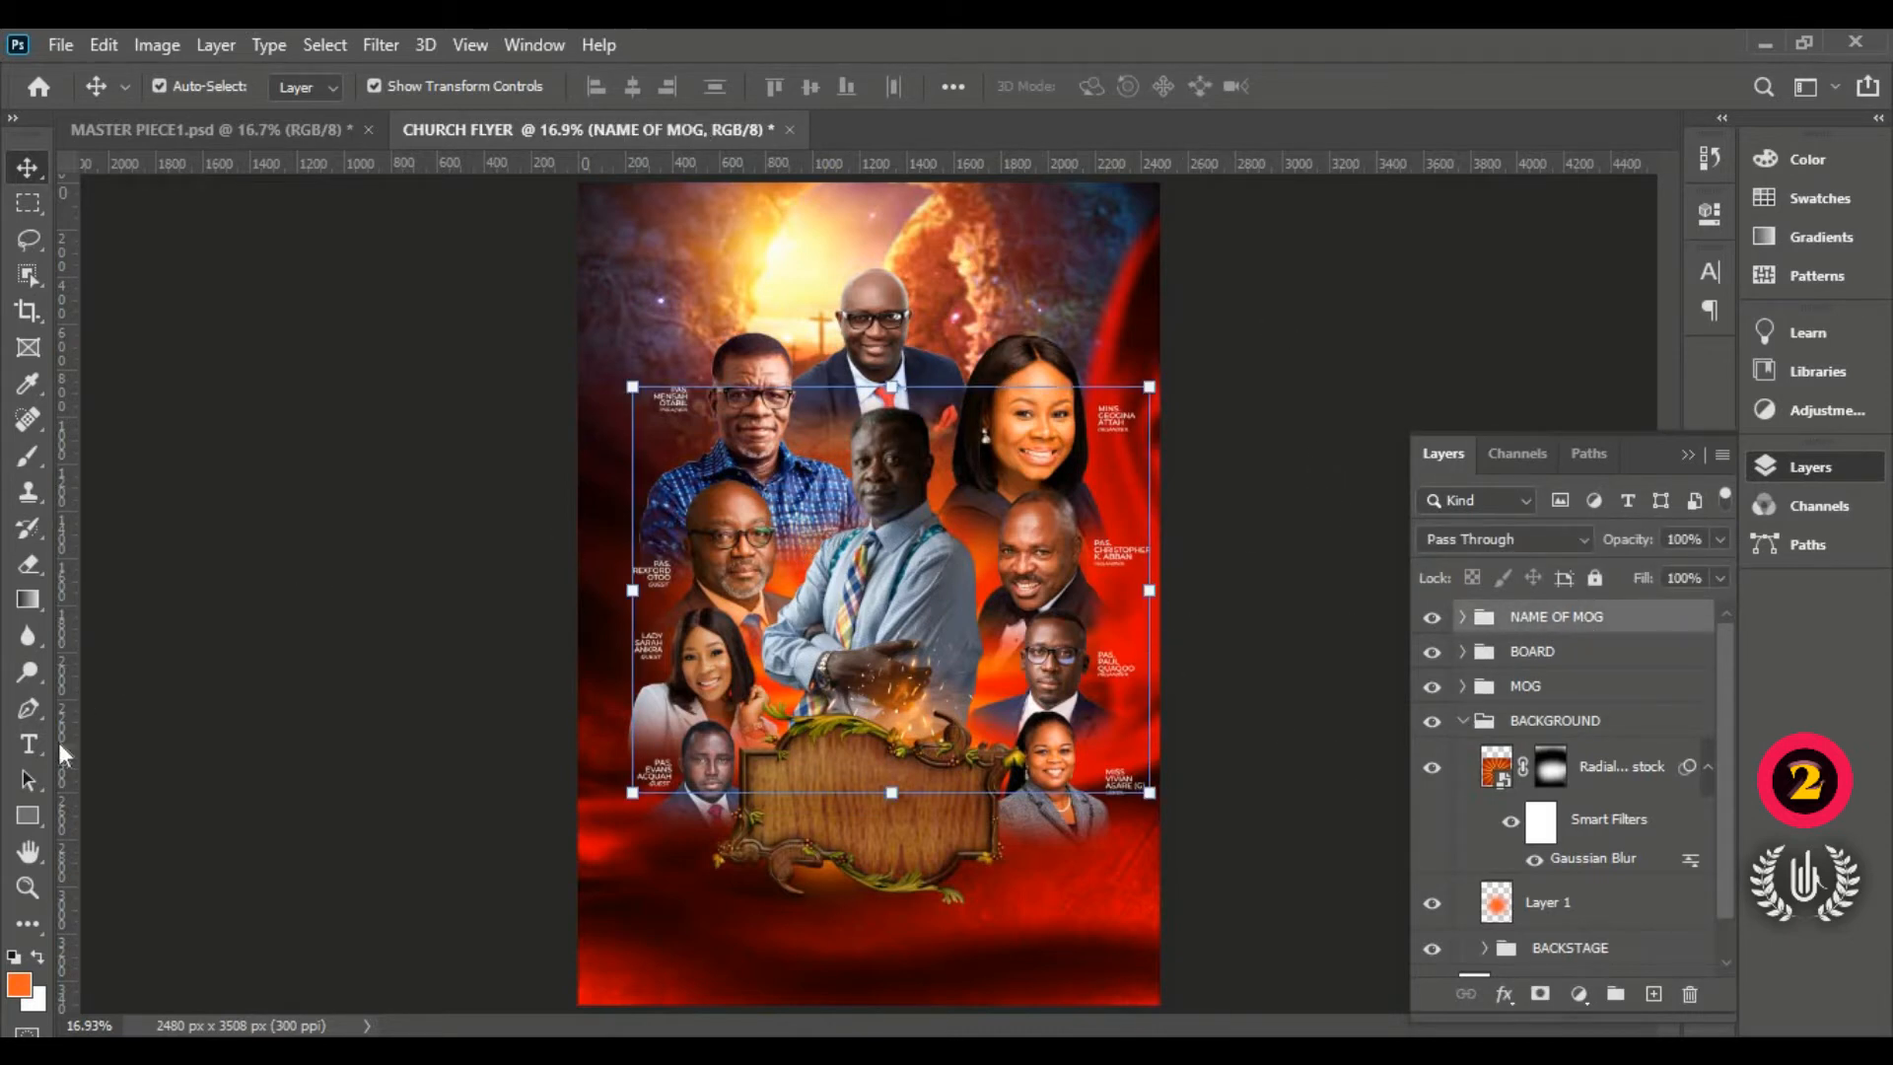
Step: Draw a black 414 × 196 px rounded rectangle on the central man's chest with 30 px corners
{"action": "left_click", "coordinate": [33, 808]}
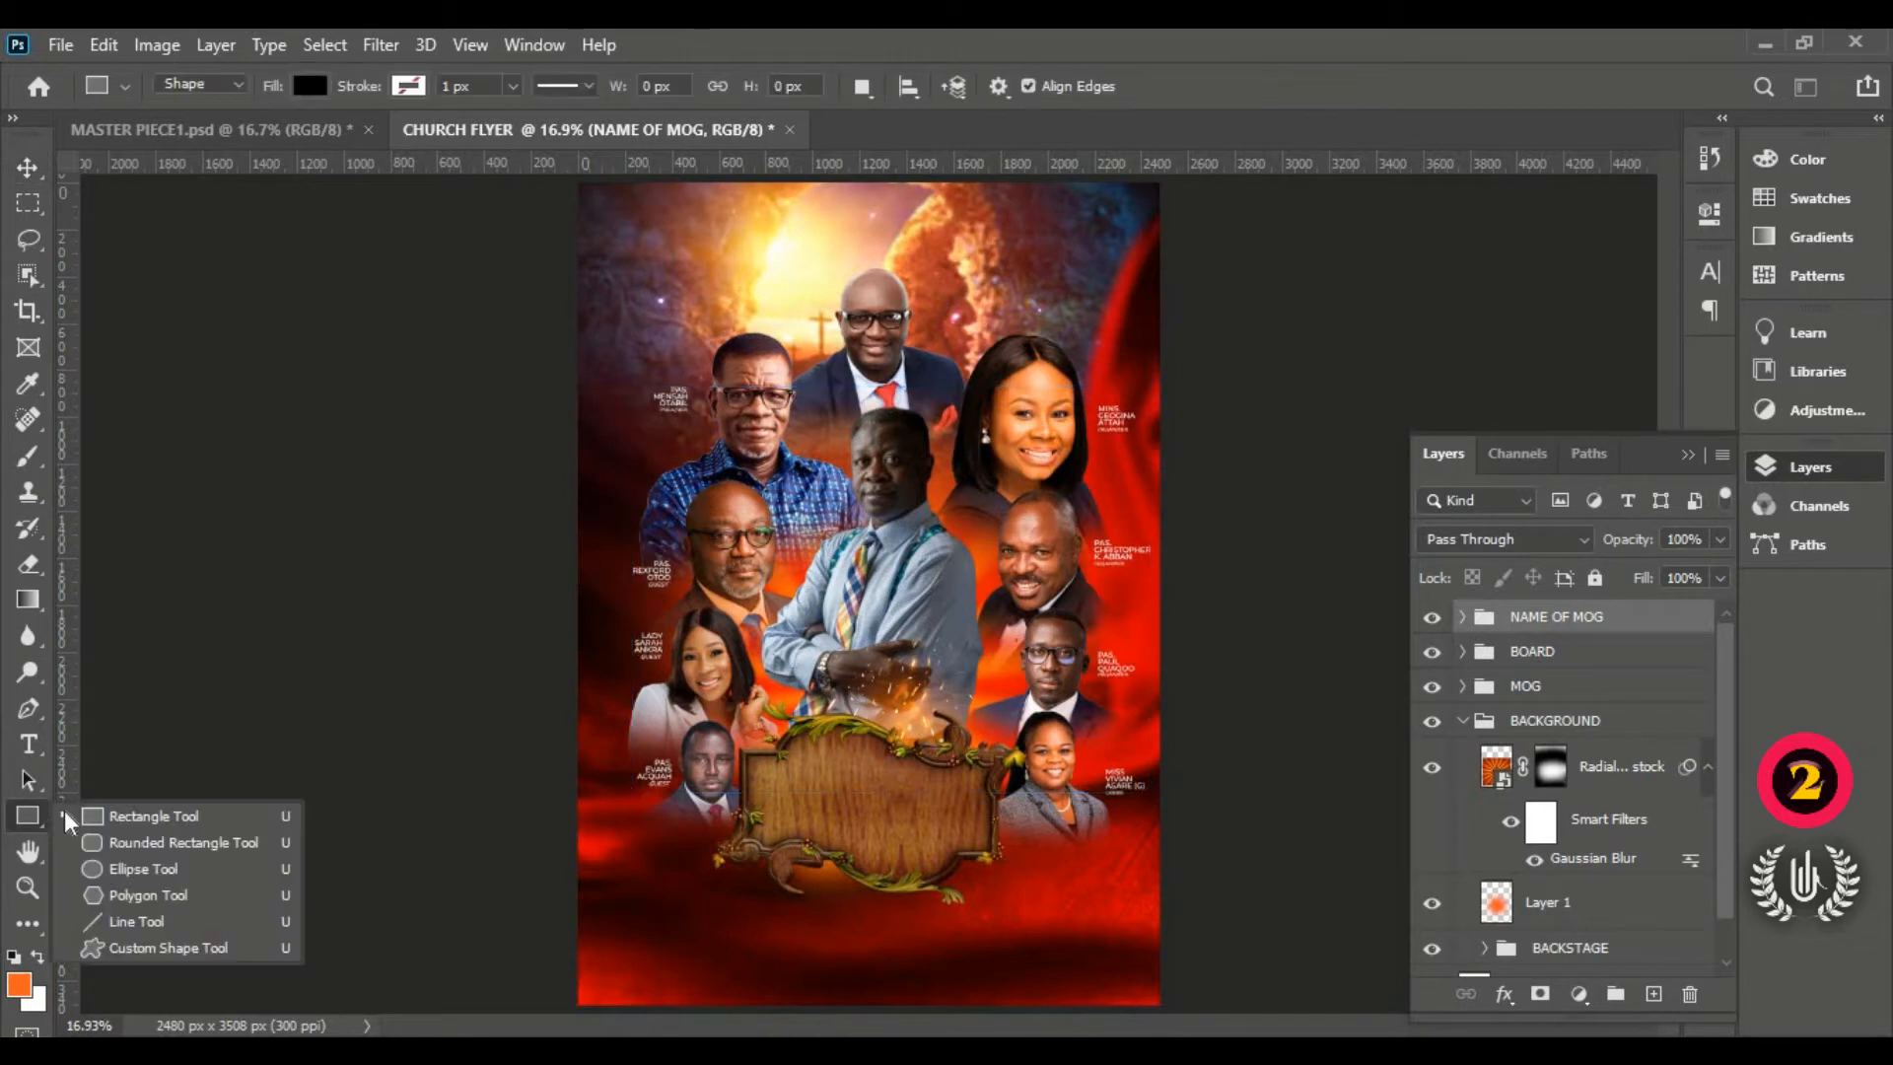
{"action": "left_click", "coordinate": [123, 846]}
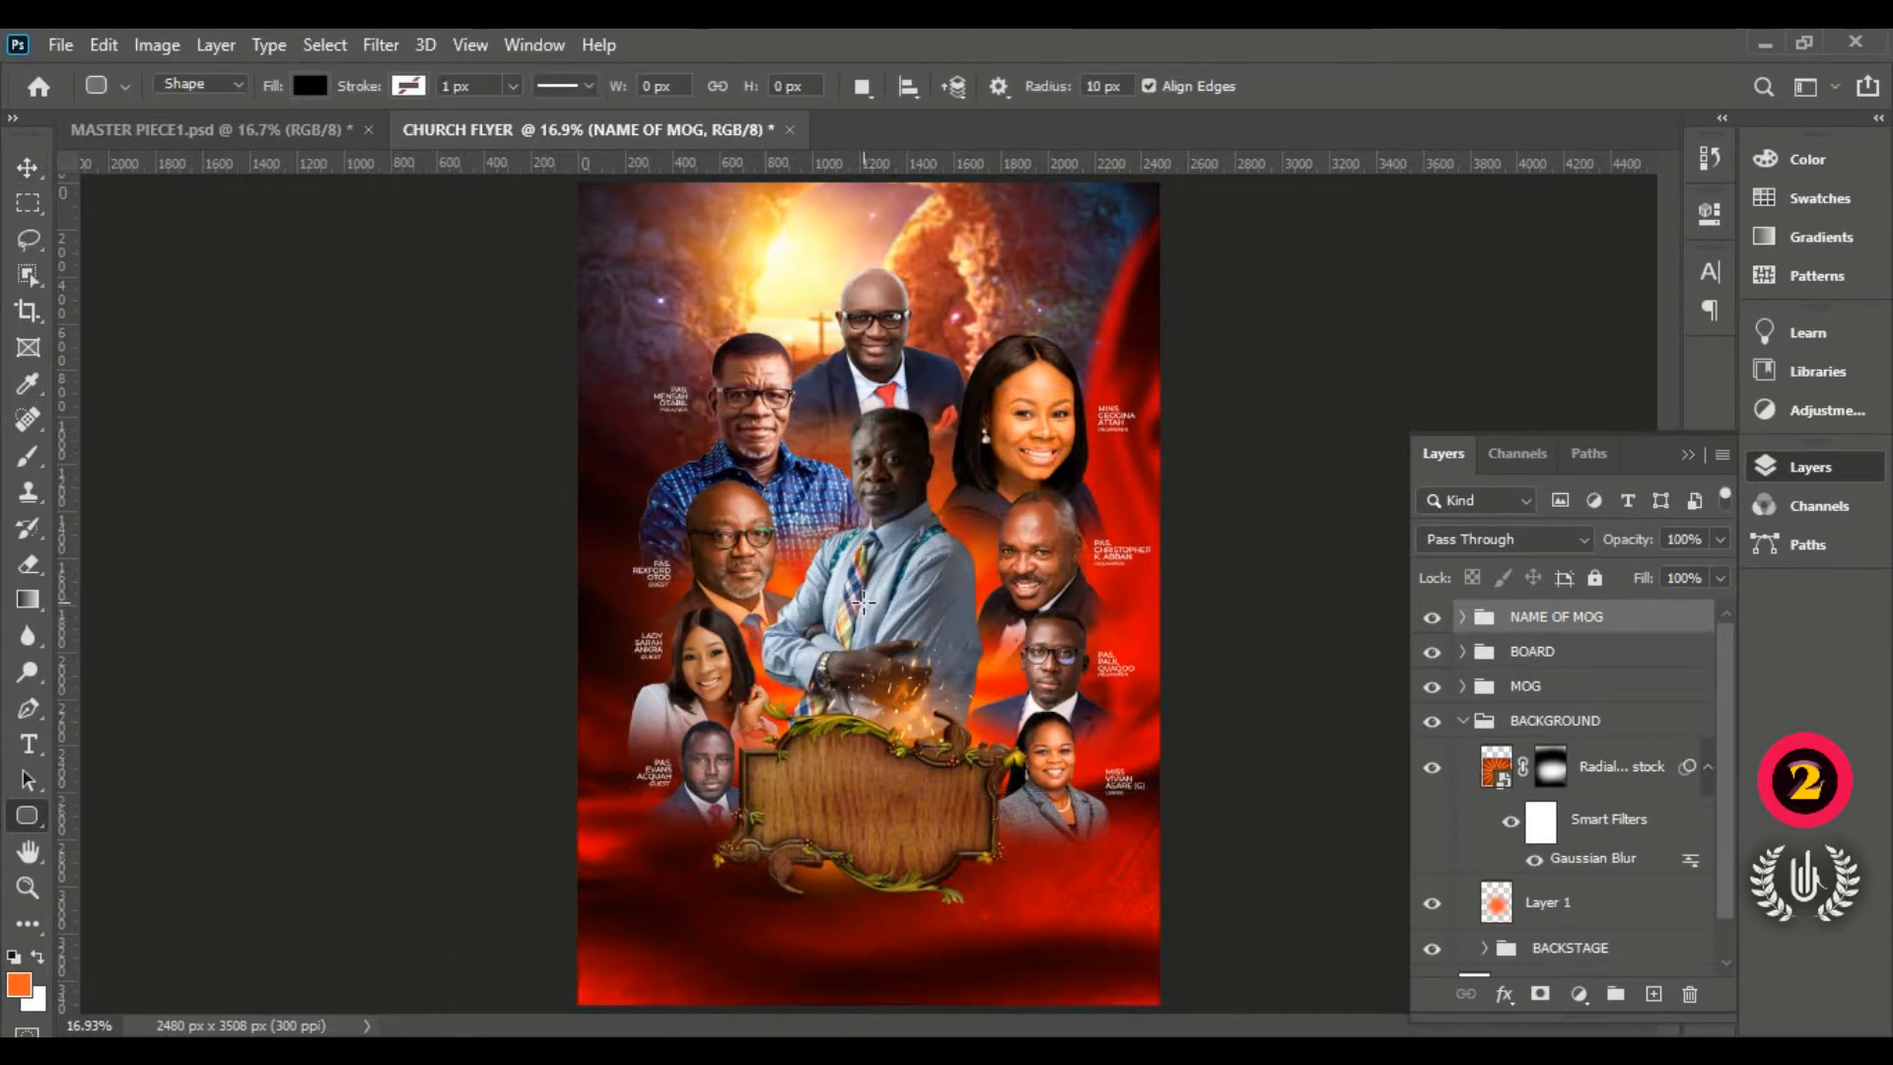
{"action": "left_click_drag", "start_coordinate": [860, 597], "coordinate": [955, 643]}
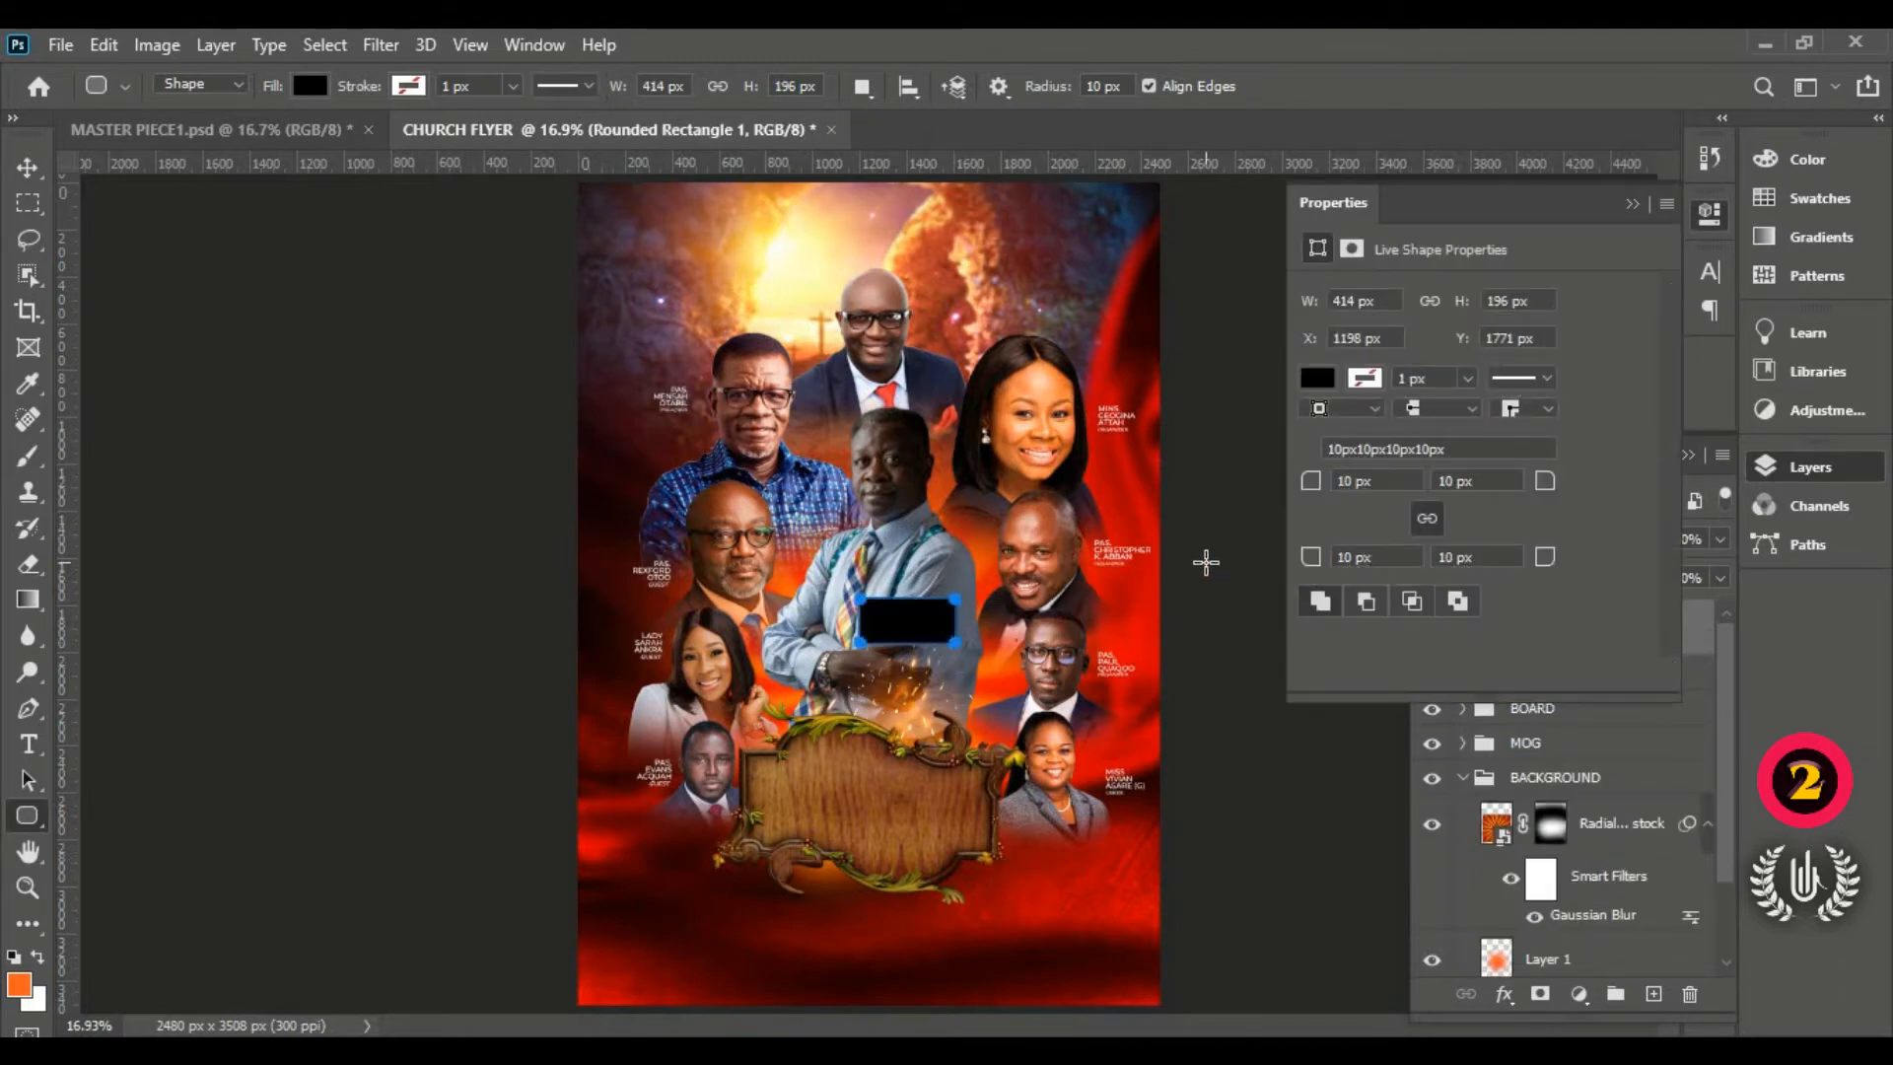
{"action": "mouse_move", "coordinate": [1313, 486]}
{"action": "left_mouse_down"}
{"action": "mouse_move", "coordinate": [1328, 489]}
{"action": "mouse_move", "coordinate": [1282, 481]}
{"action": "left_mouse_up"}
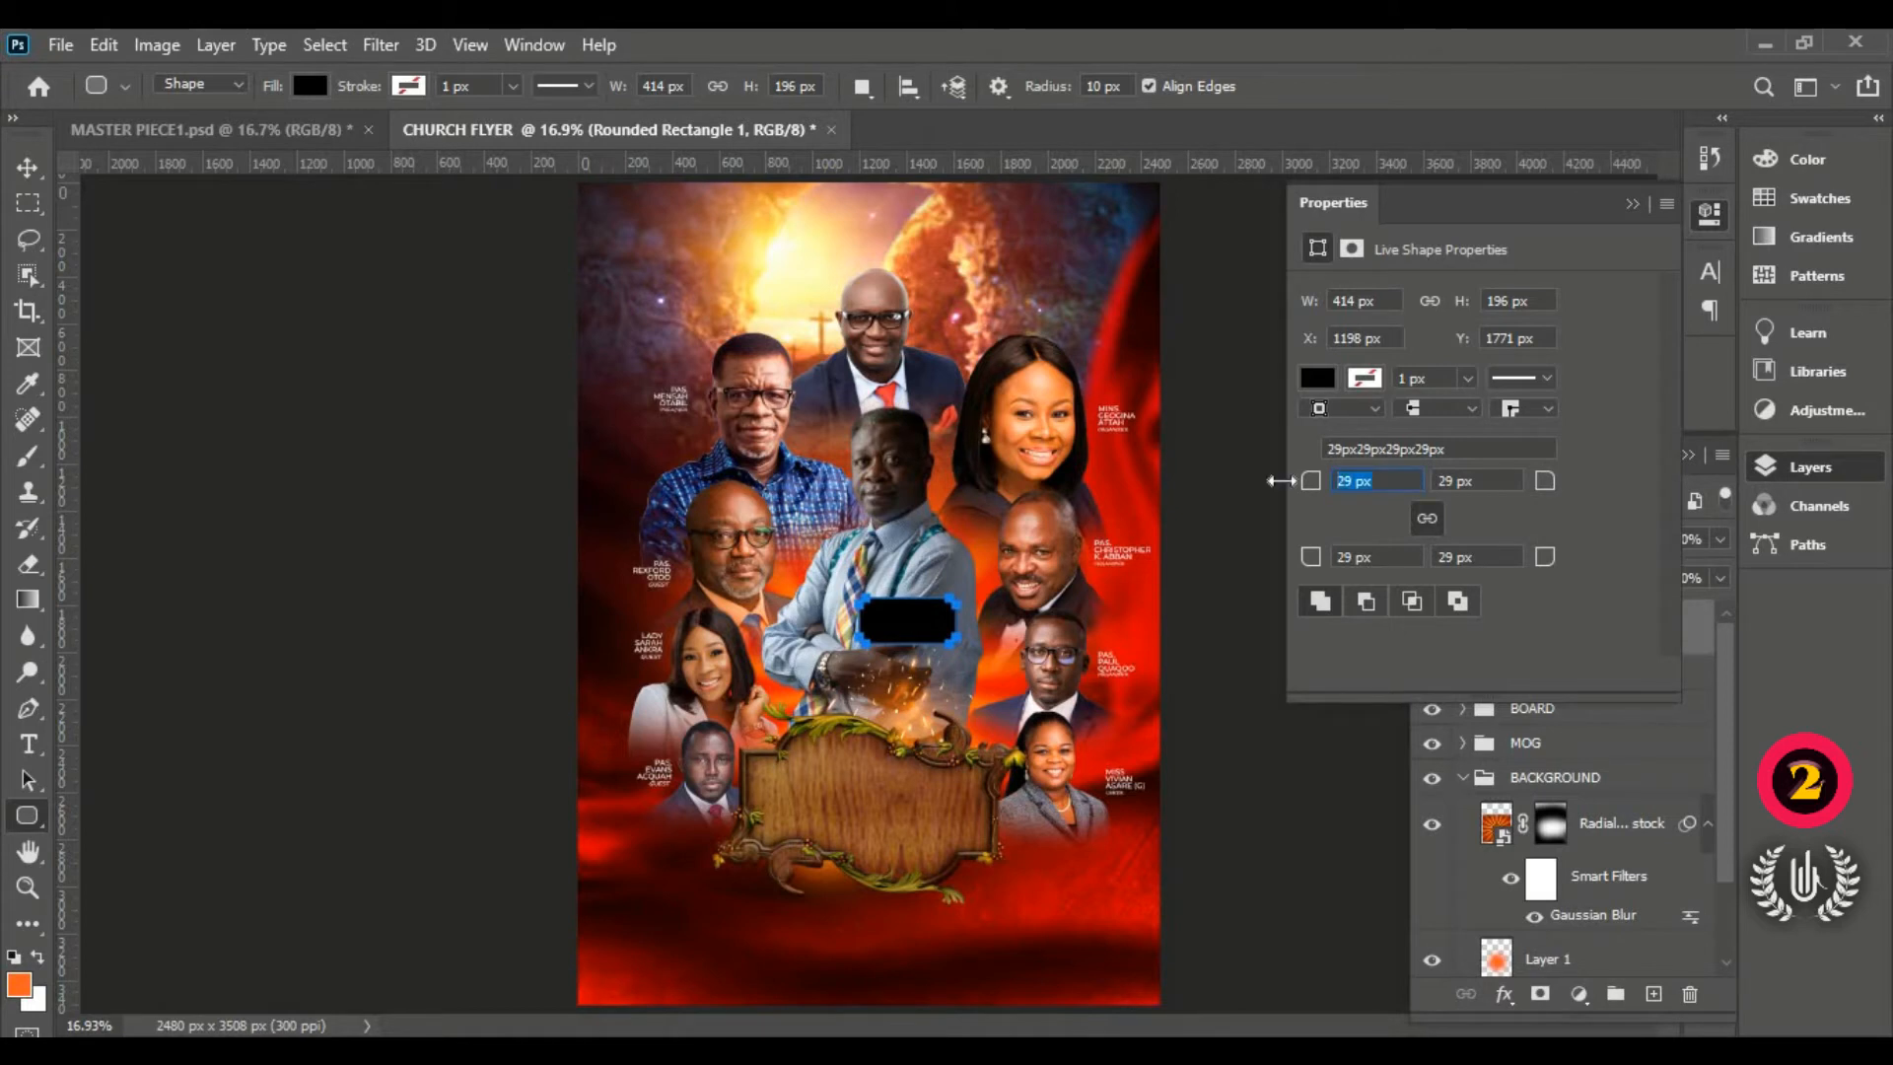
{"action": "type", "text": "30"}
{"action": "left_click", "coordinate": [1634, 205]}
{"action": "left_click", "coordinate": [21, 162]}
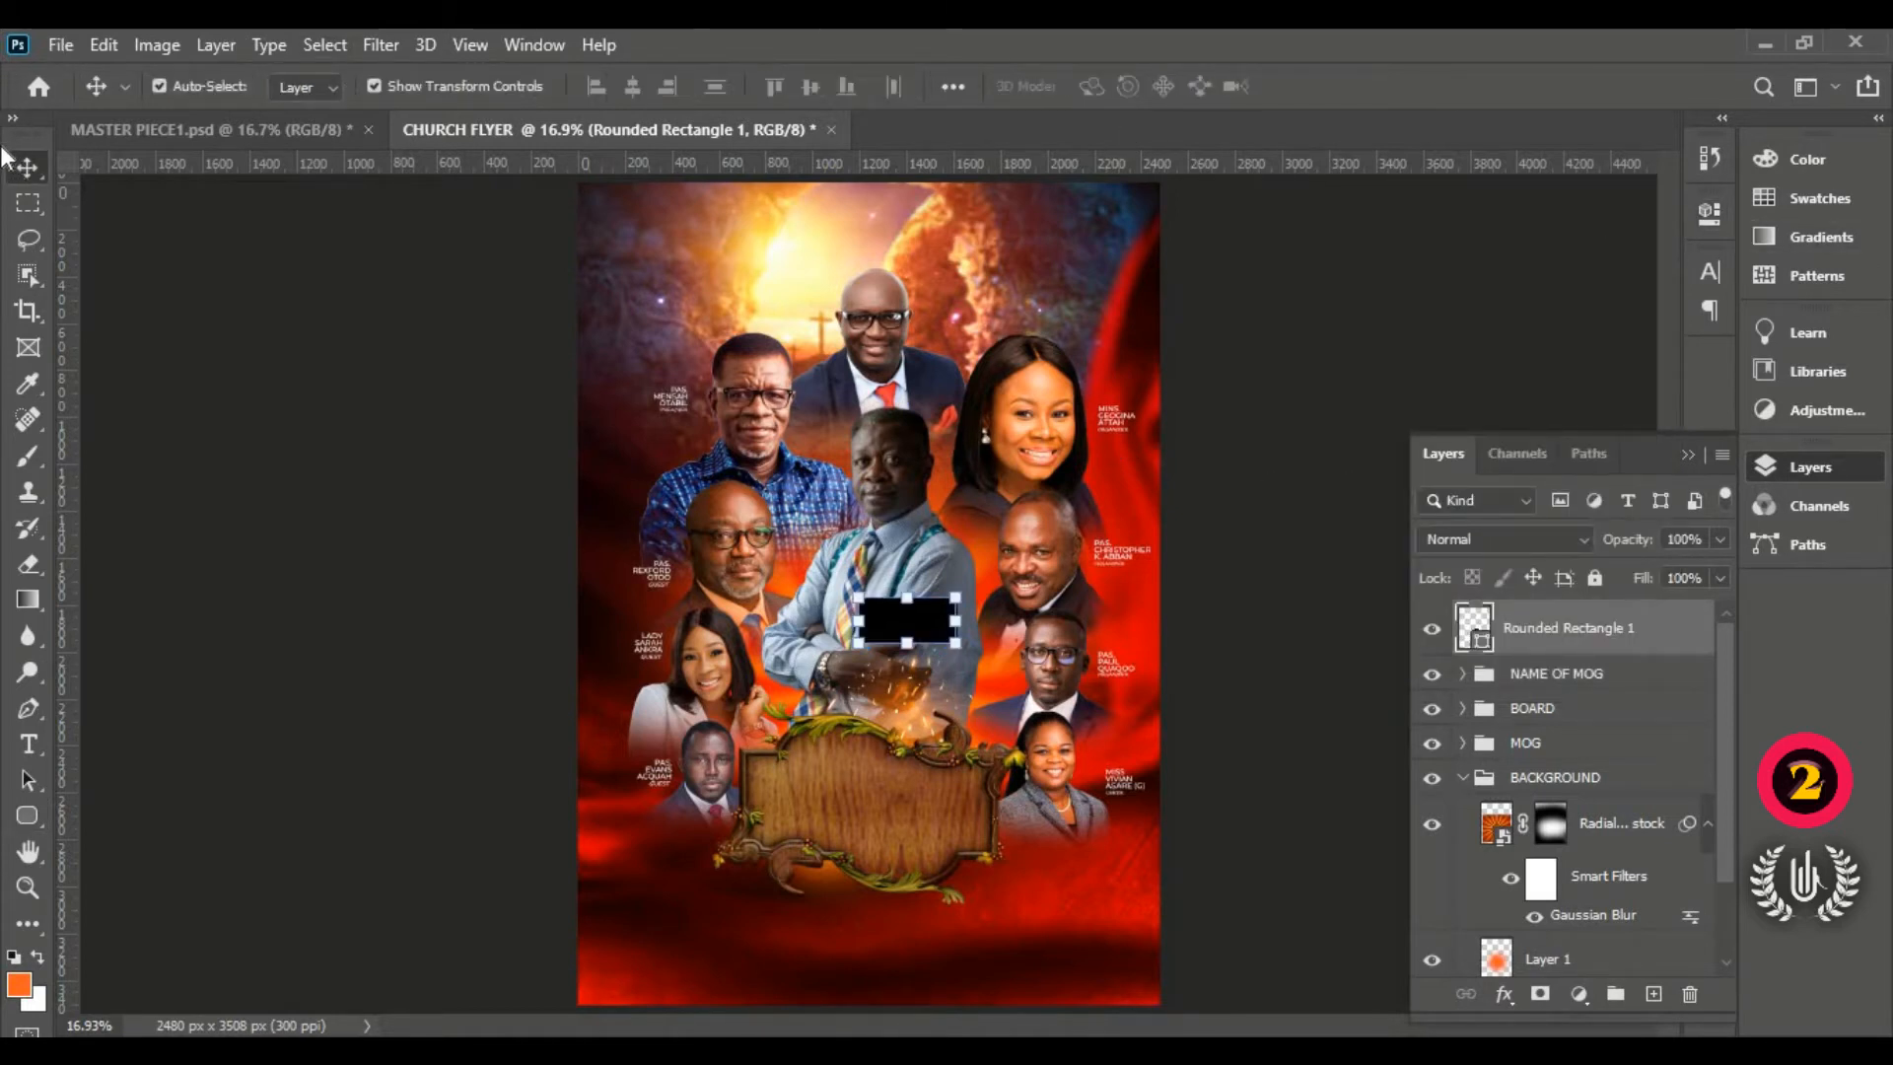
Step: Add a linear Gradient Overlay layer style to the rounded rectangle
{"action": "left_click", "coordinate": [1165, 644]}
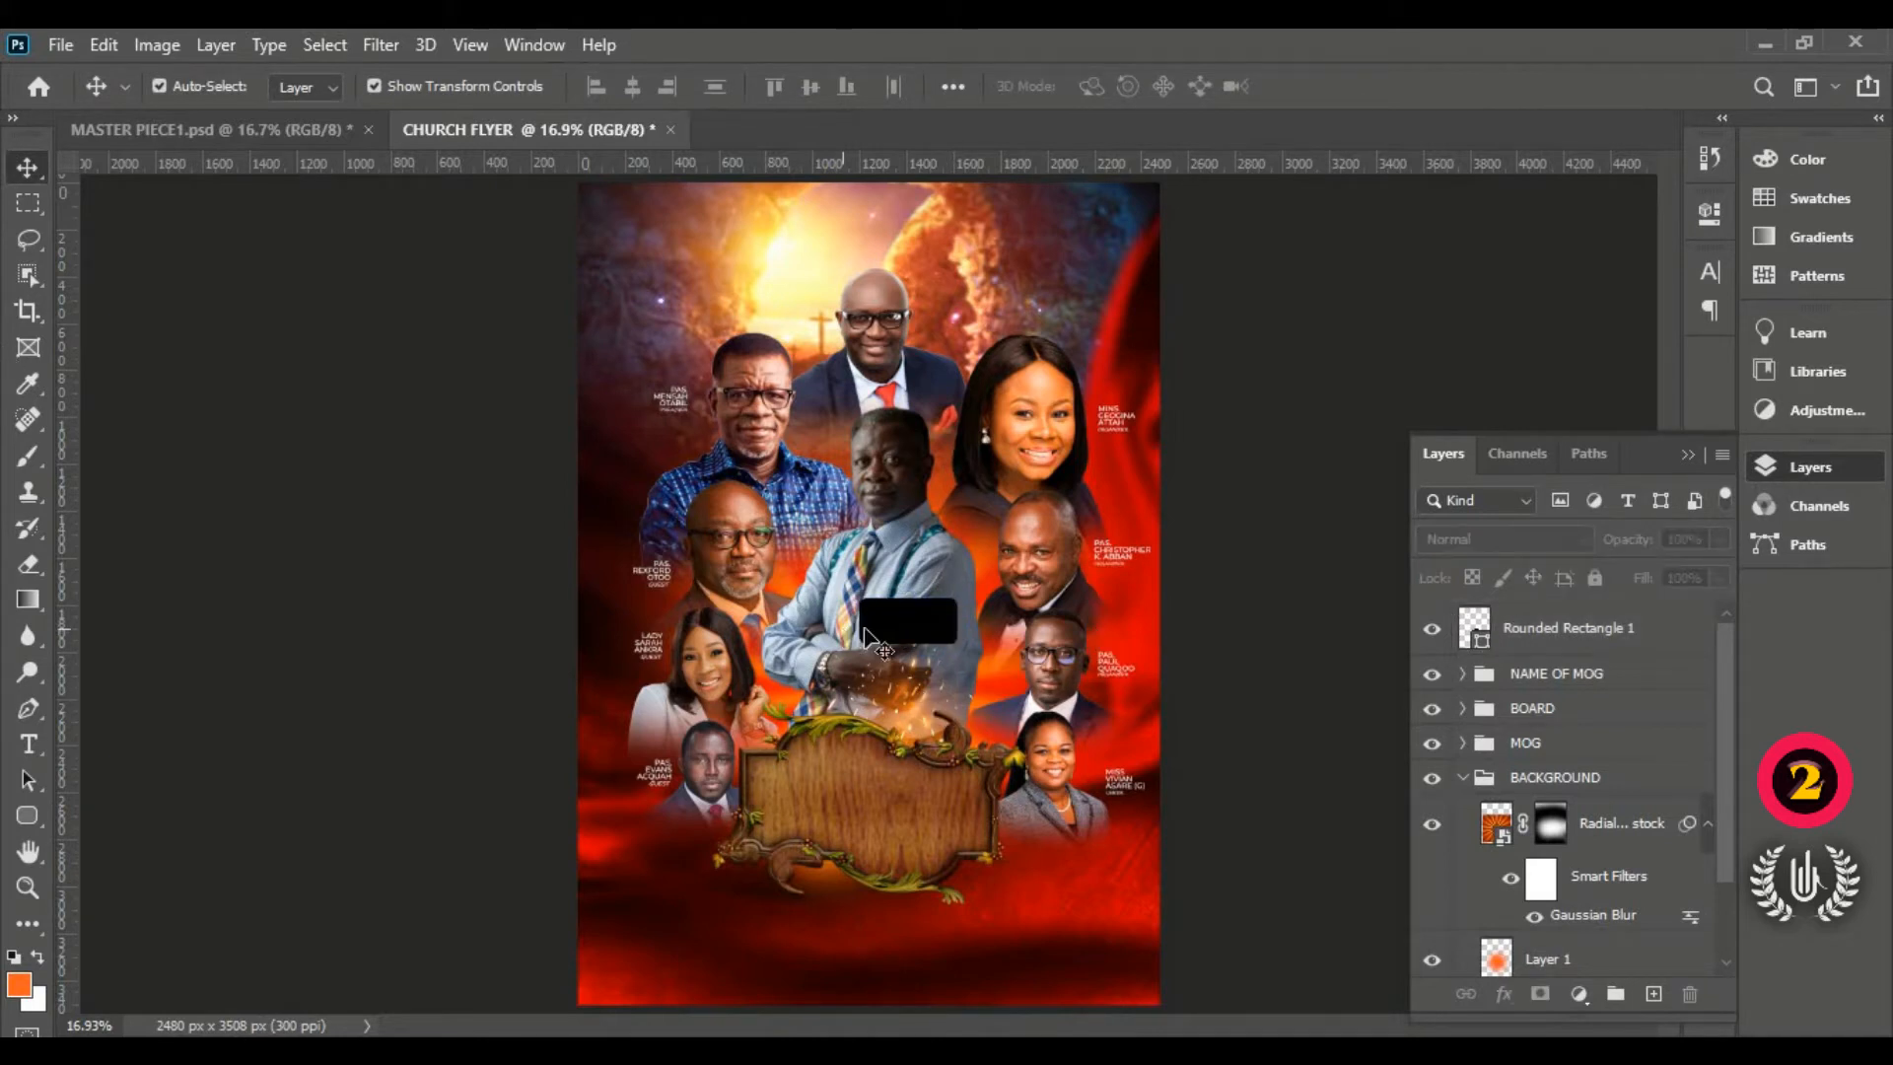
{"action": "key", "text": "ctrl+z"}
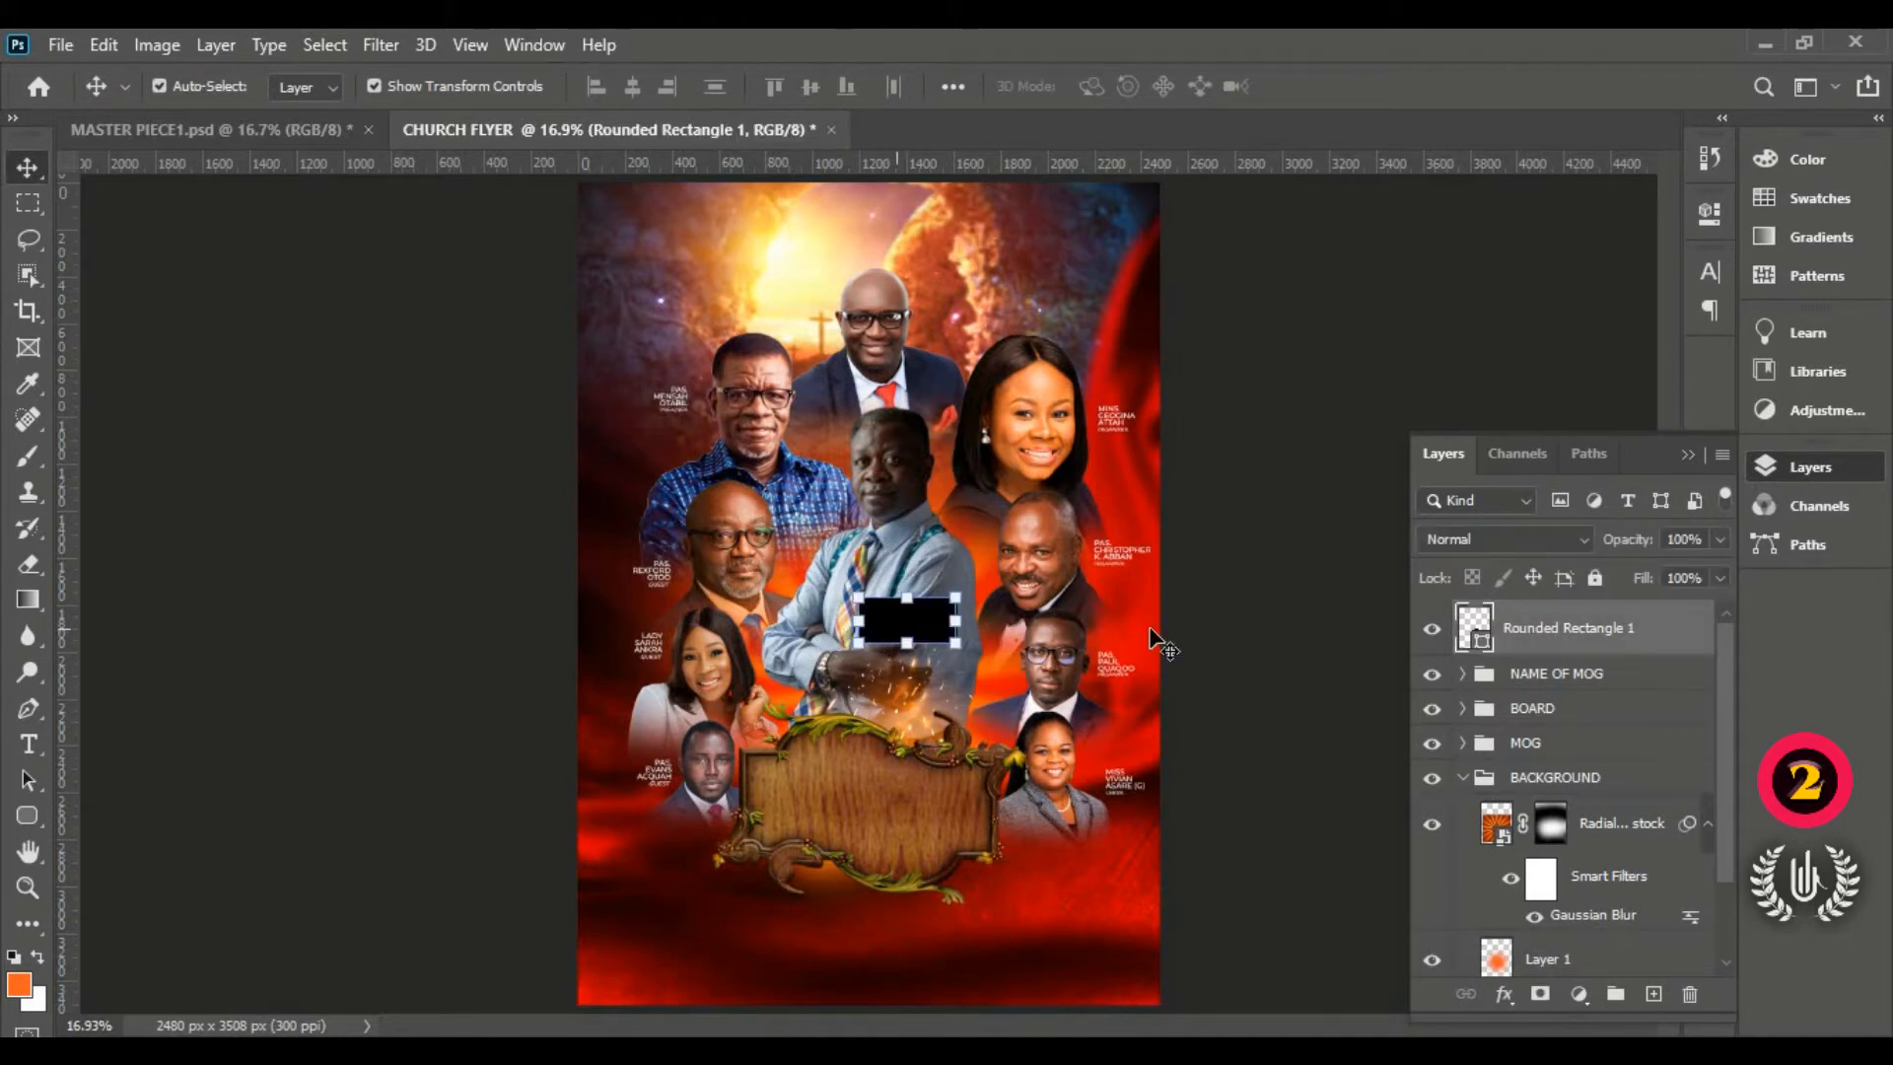
{"action": "double_click", "coordinate": [1677, 636]}
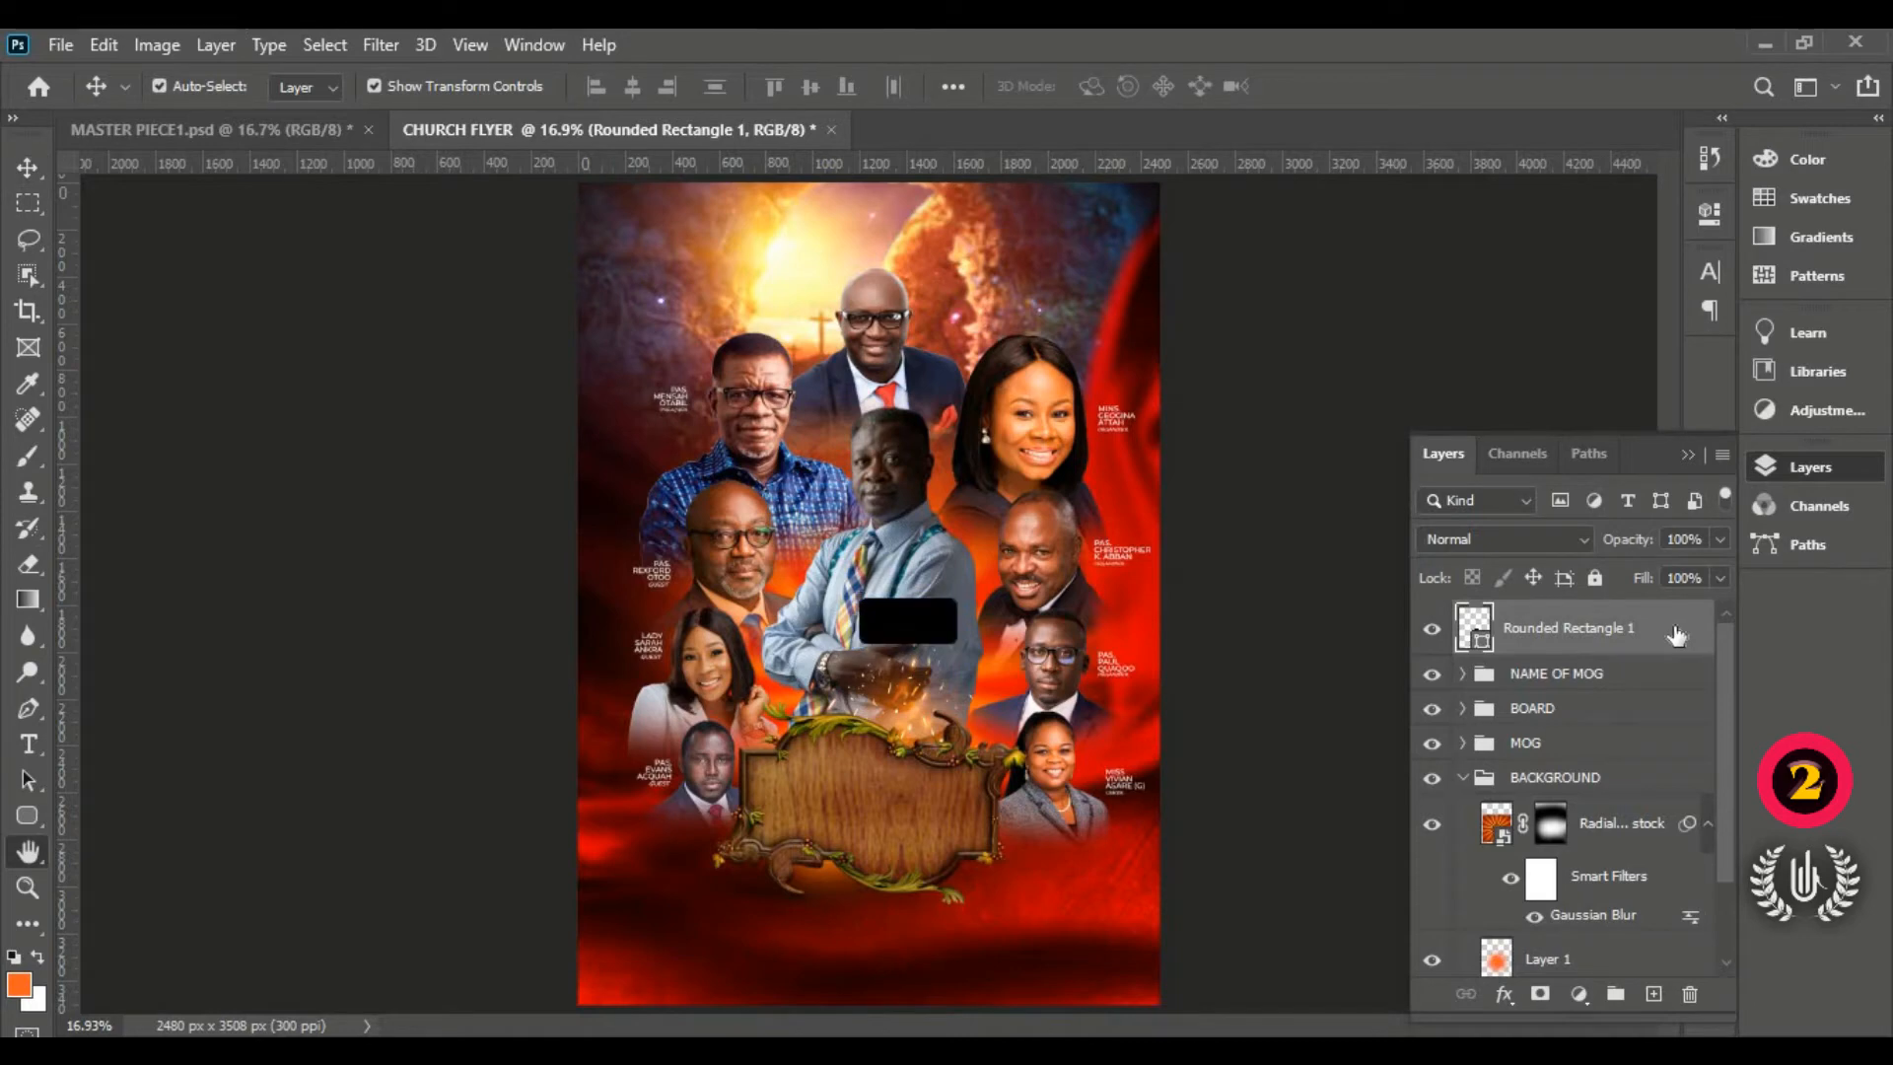
{"action": "left_click_drag", "start_coordinate": [778, 113], "coordinate": [1336, 125]}
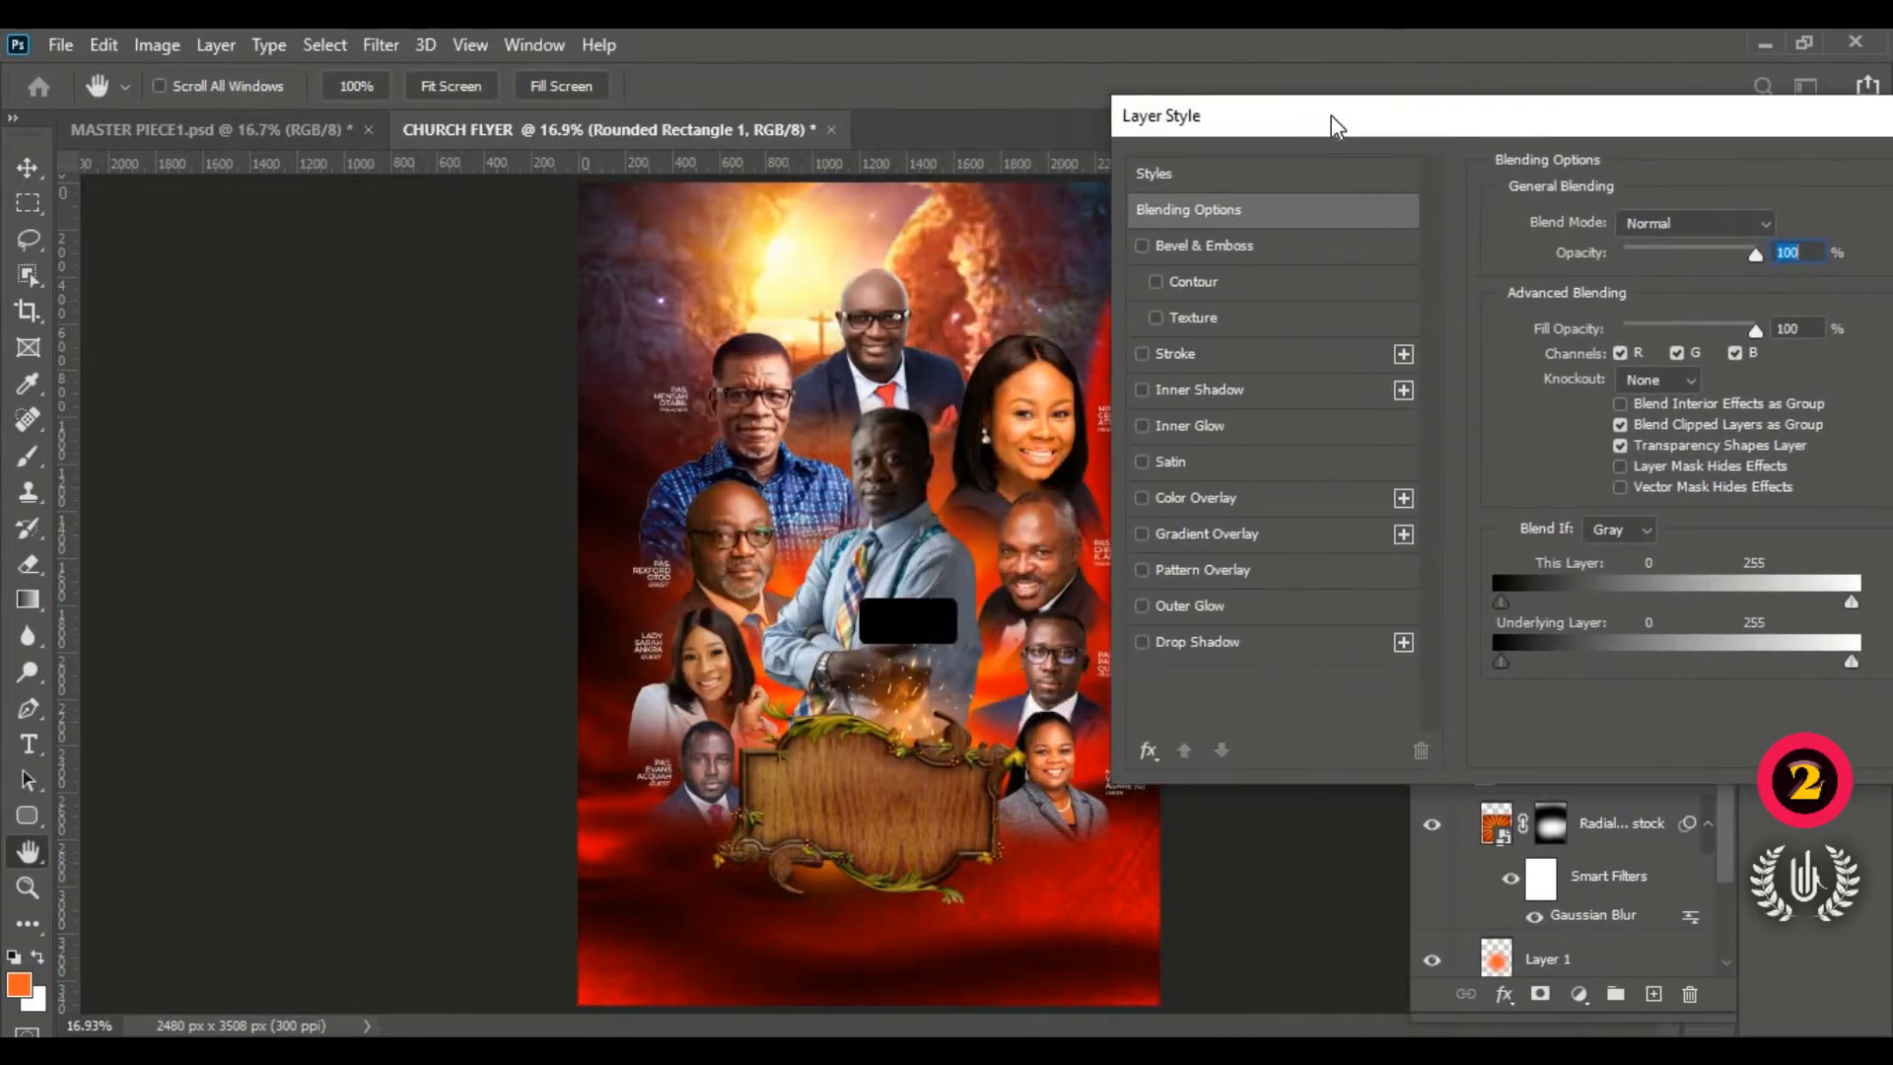
{"action": "left_click", "coordinate": [1246, 531]}
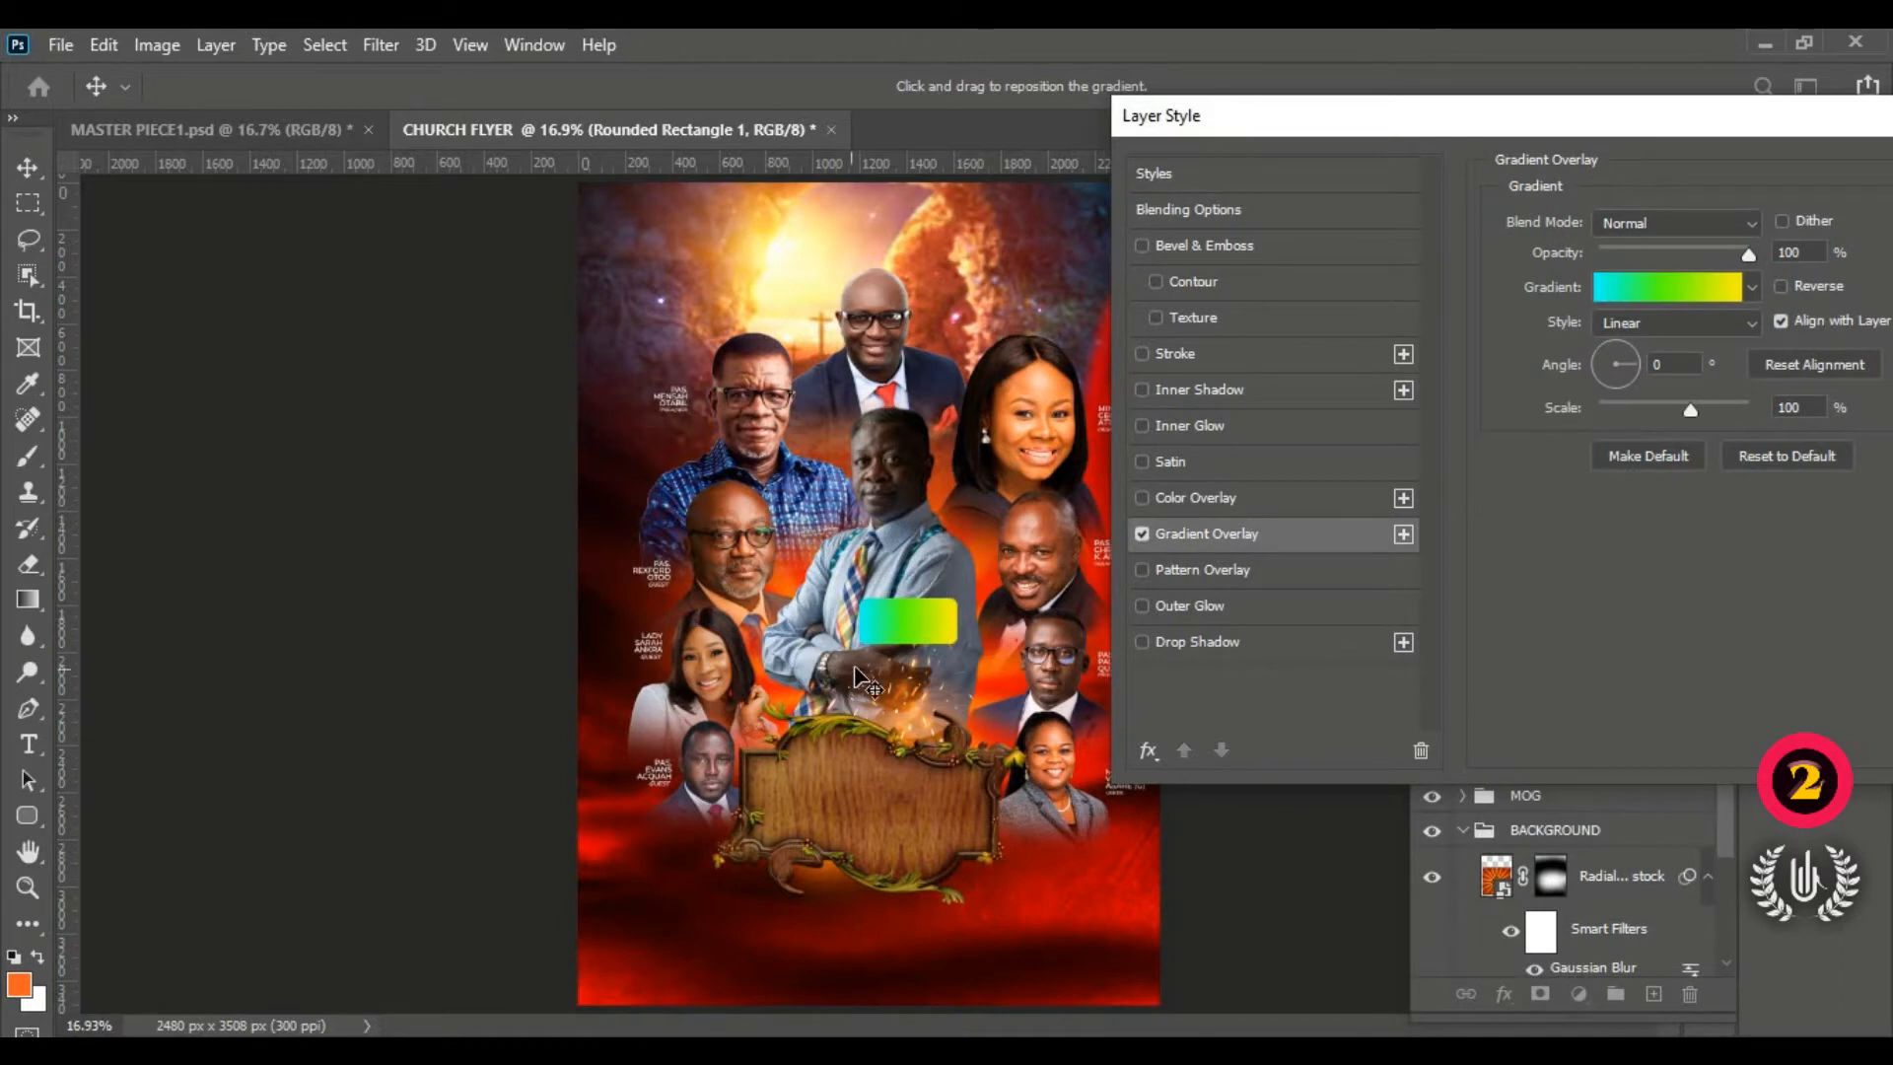
{"action": "left_click", "coordinate": [1671, 333]}
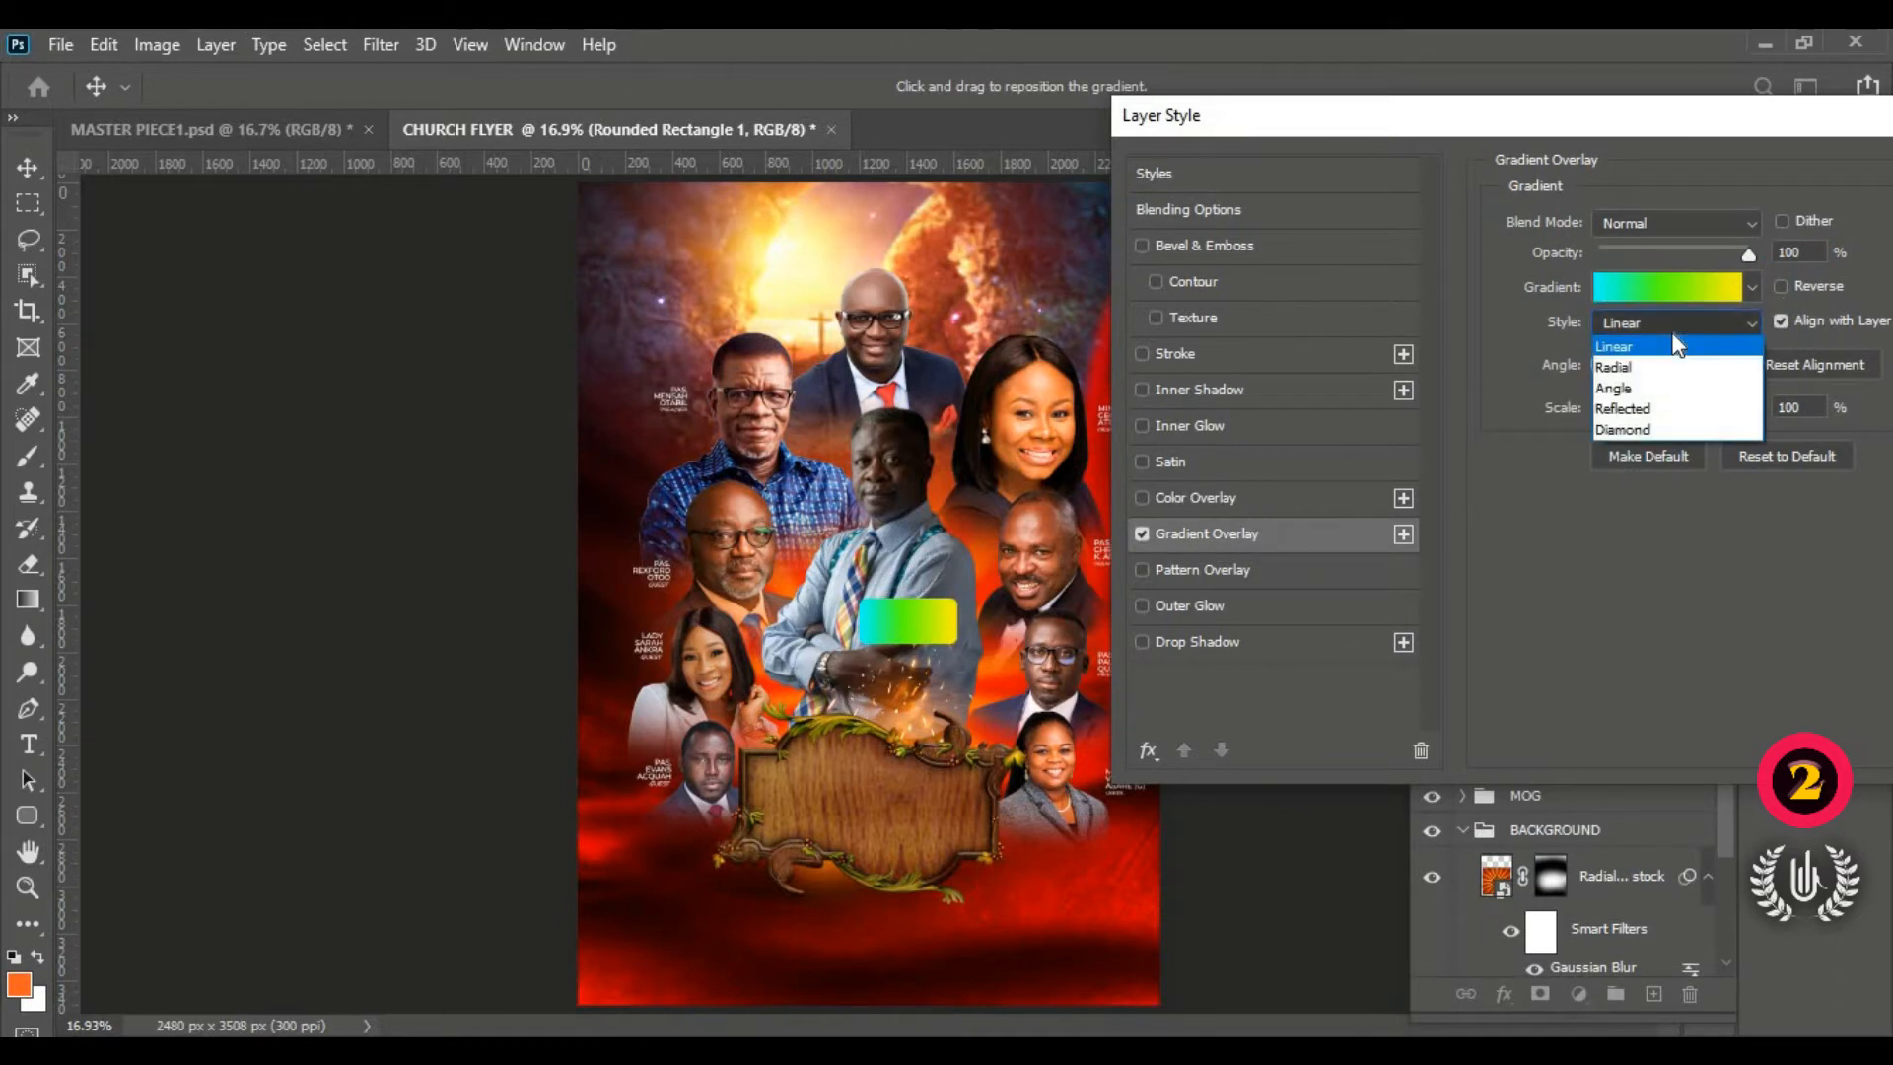
{"action": "left_click", "coordinate": [1658, 325]}
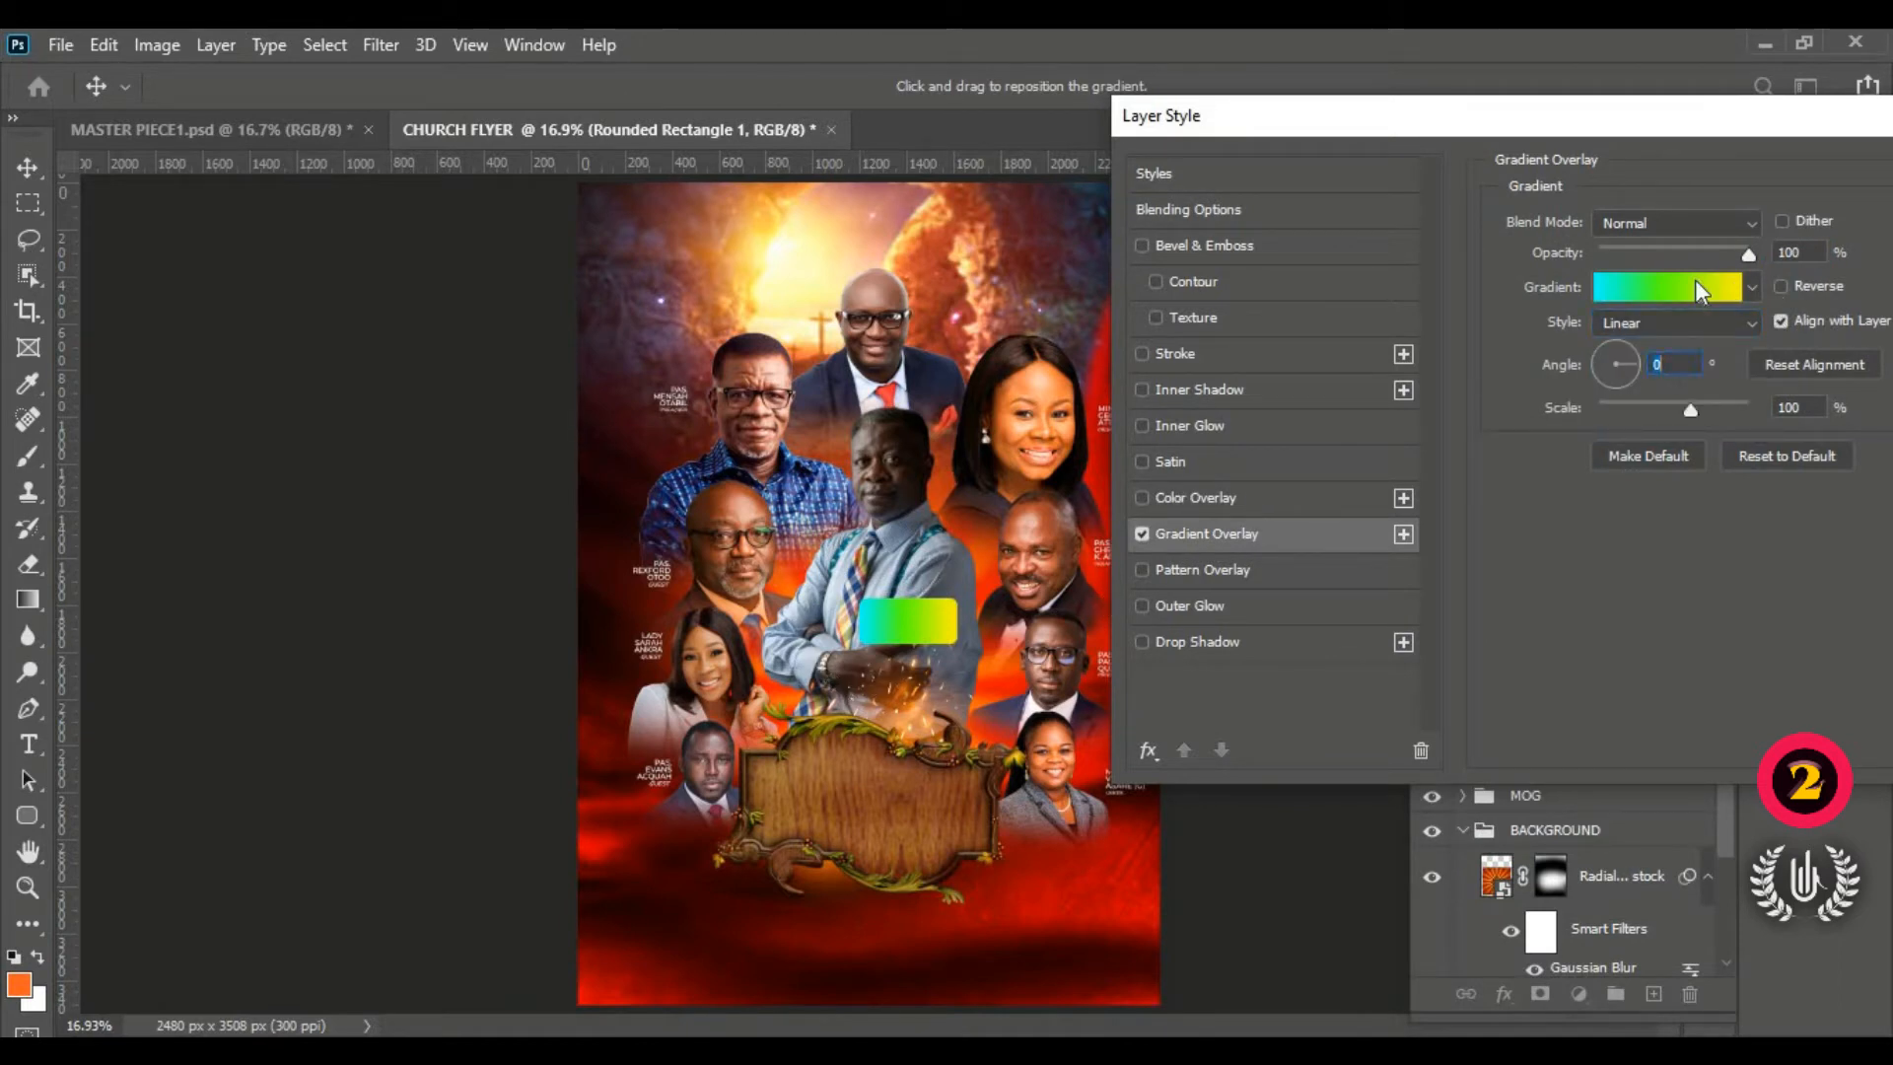
Step: Remove the gradient's green middle stop and set the starting stop to black 000000
{"action": "left_click", "coordinate": [1695, 284]}
{"action": "left_click_drag", "start_coordinate": [1361, 78], "coordinate": [1489, 79]}
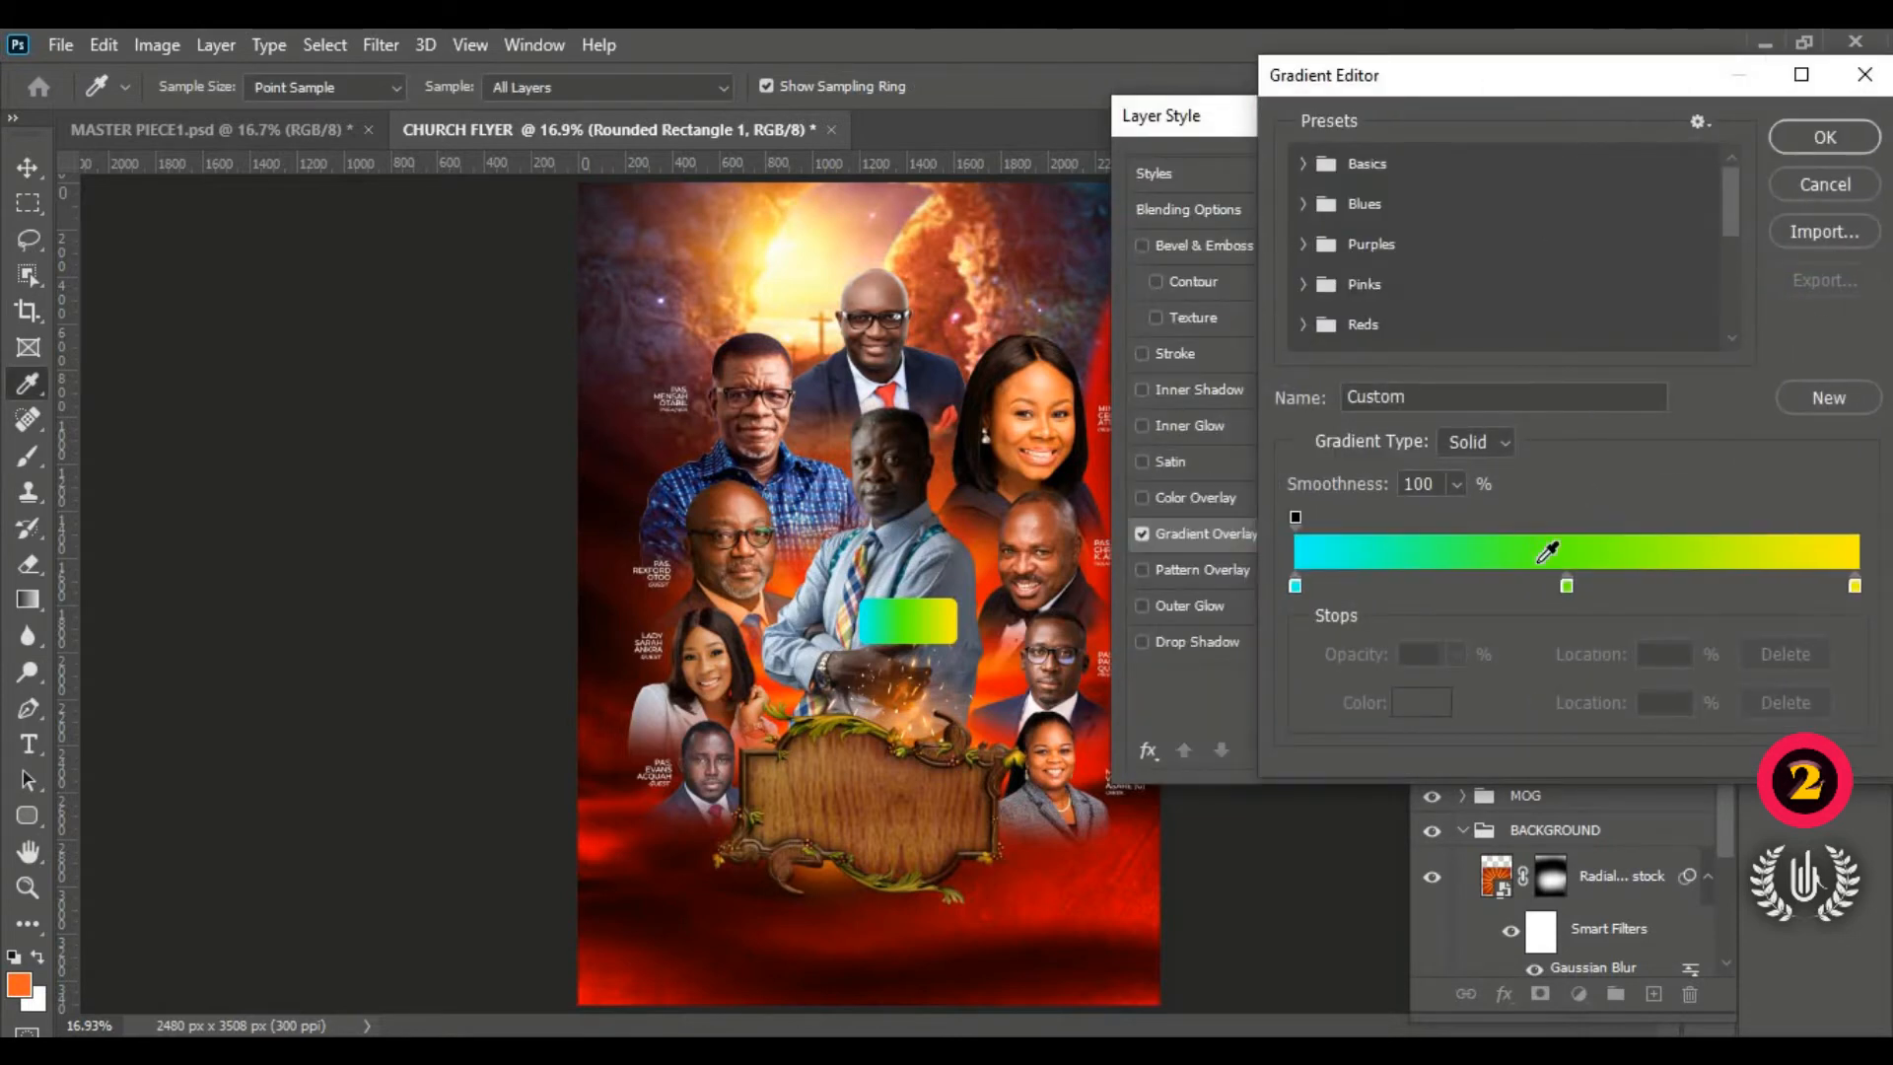
{"action": "left_click_drag", "start_coordinate": [1568, 585], "coordinate": [1536, 637]}
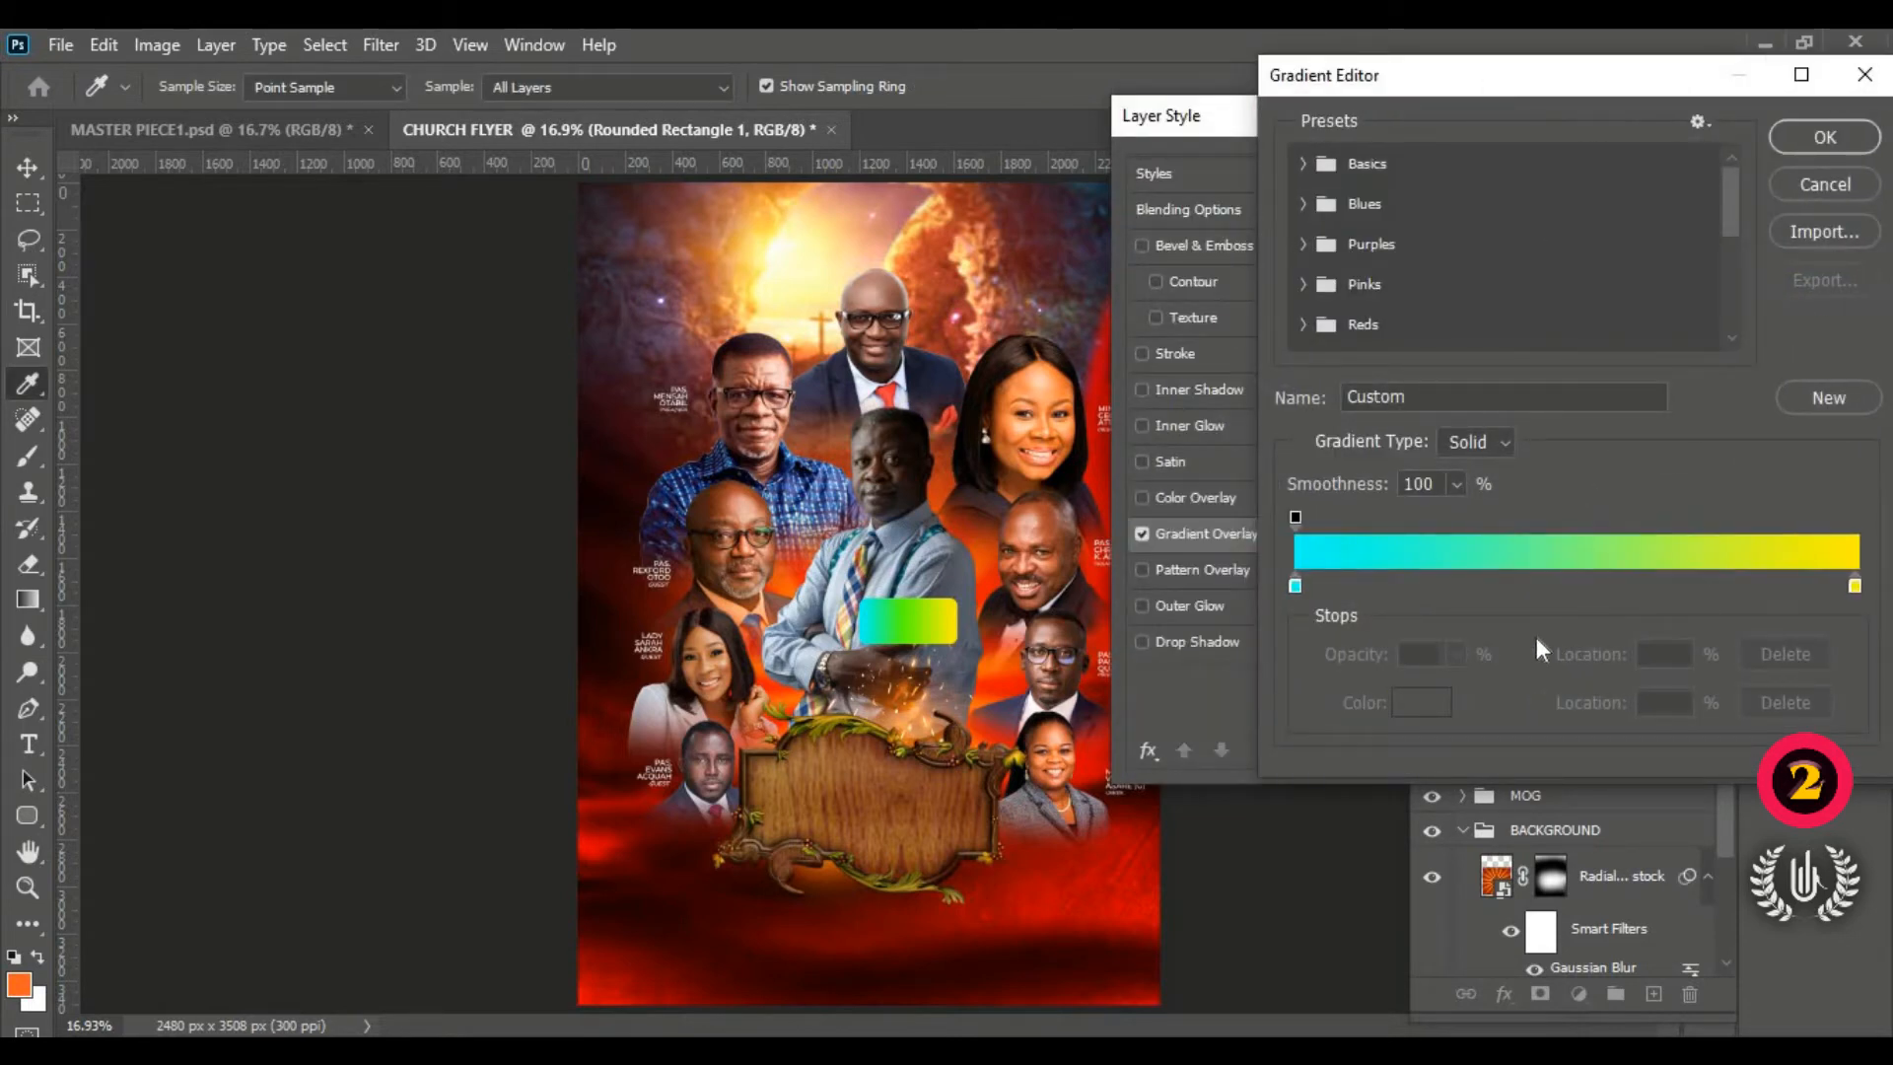
{"action": "left_click", "coordinate": [1295, 586]}
{"action": "left_click", "coordinate": [1421, 702]}
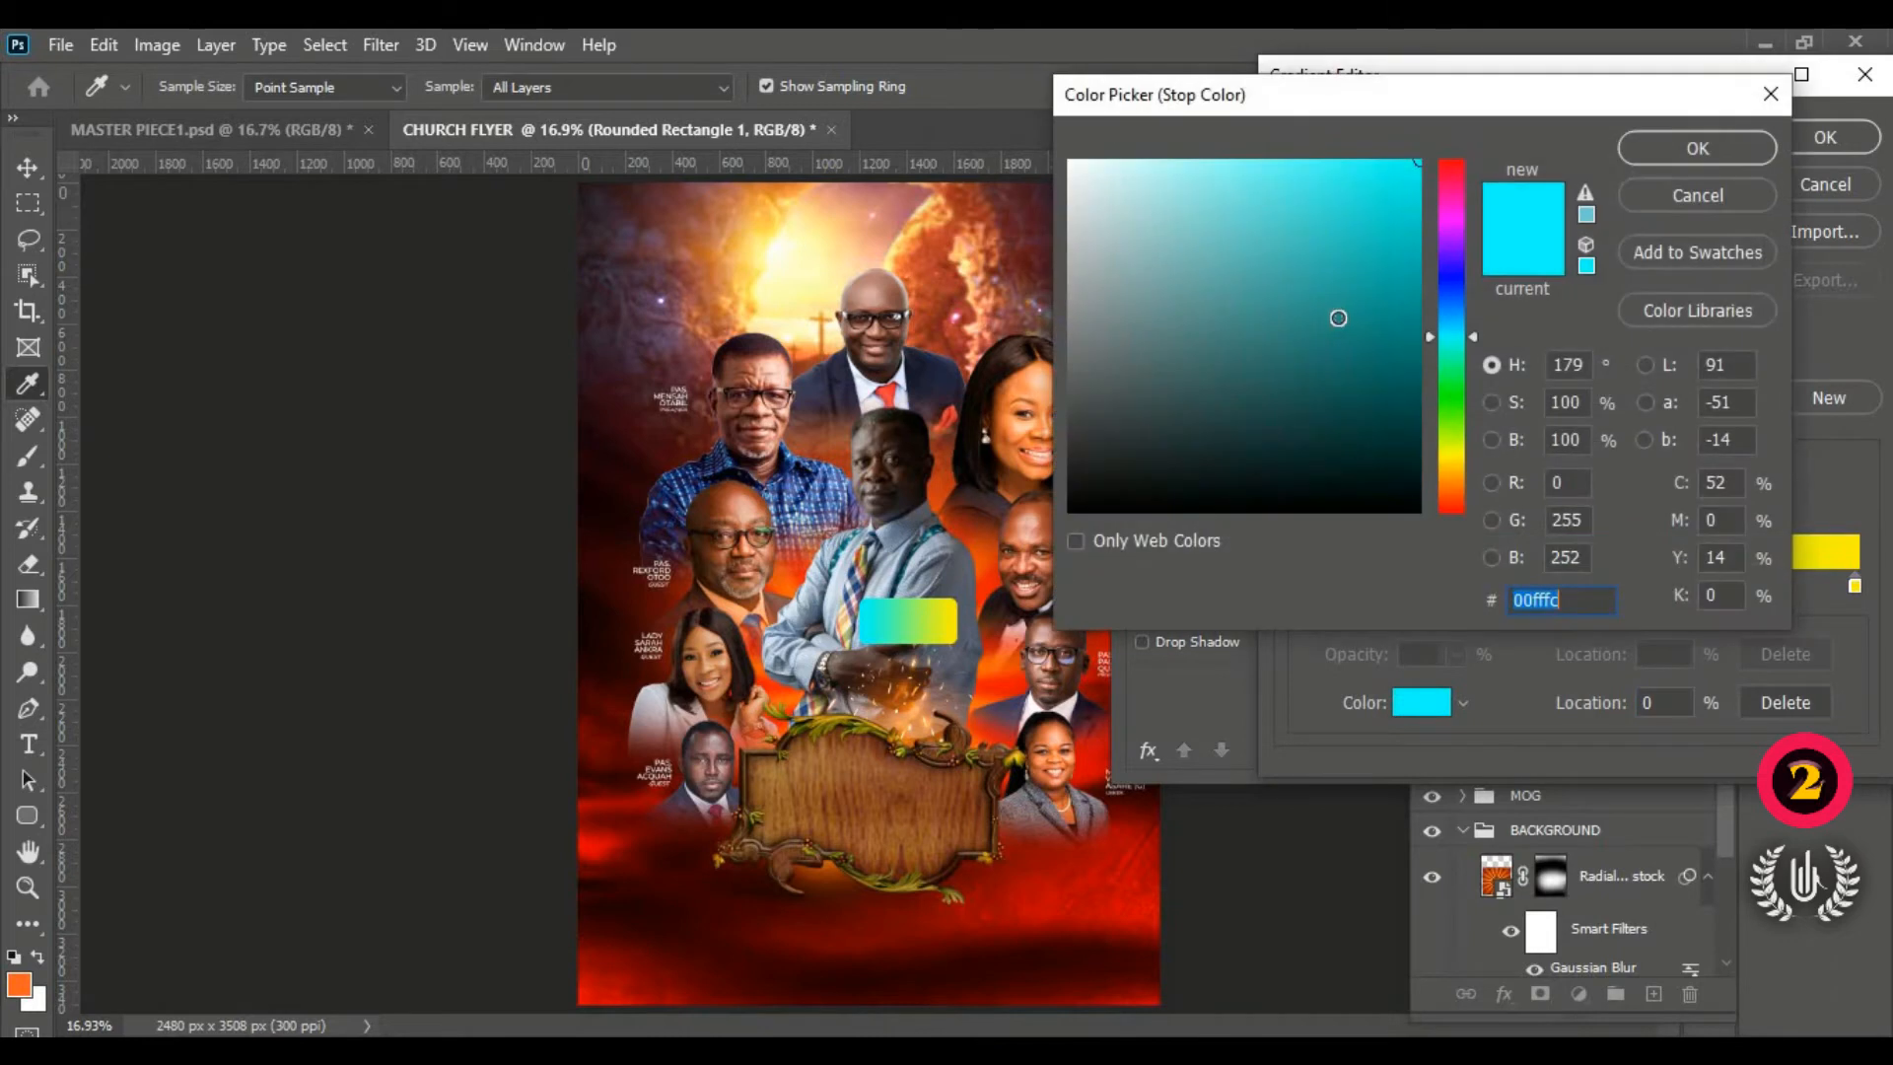
{"action": "mouse_move", "coordinate": [1338, 318]}
{"action": "left_mouse_down"}
{"action": "mouse_move", "coordinate": [1361, 236]}
{"action": "mouse_move", "coordinate": [1065, 246]}
{"action": "mouse_move", "coordinate": [1255, 393]}
{"action": "mouse_move", "coordinate": [1427, 576]}
{"action": "left_mouse_up"}
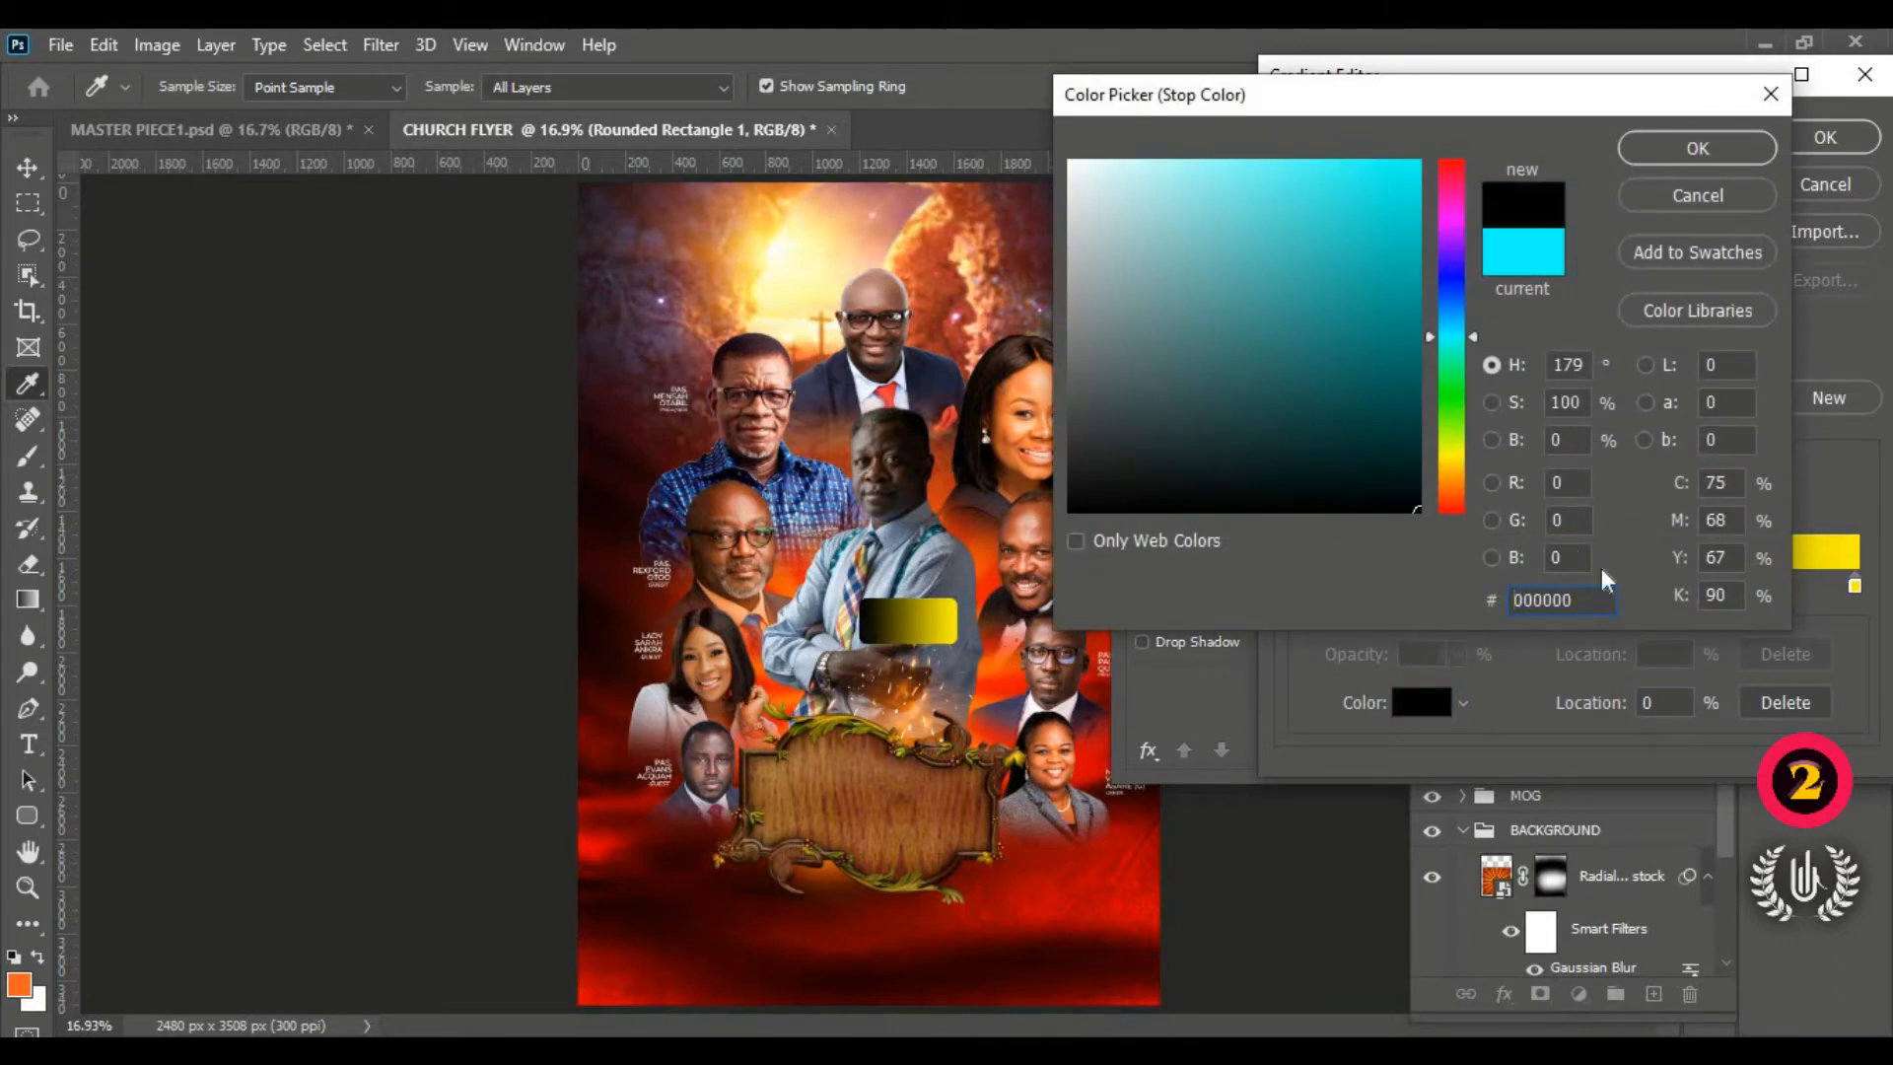
{"action": "left_click_drag", "start_coordinate": [1584, 600], "coordinate": [1162, 604]}
Step: Copy the blue hex code 000c3a from the Notepad design notes, then return to Photoshop
{"action": "key", "text": "alt+Tab"}
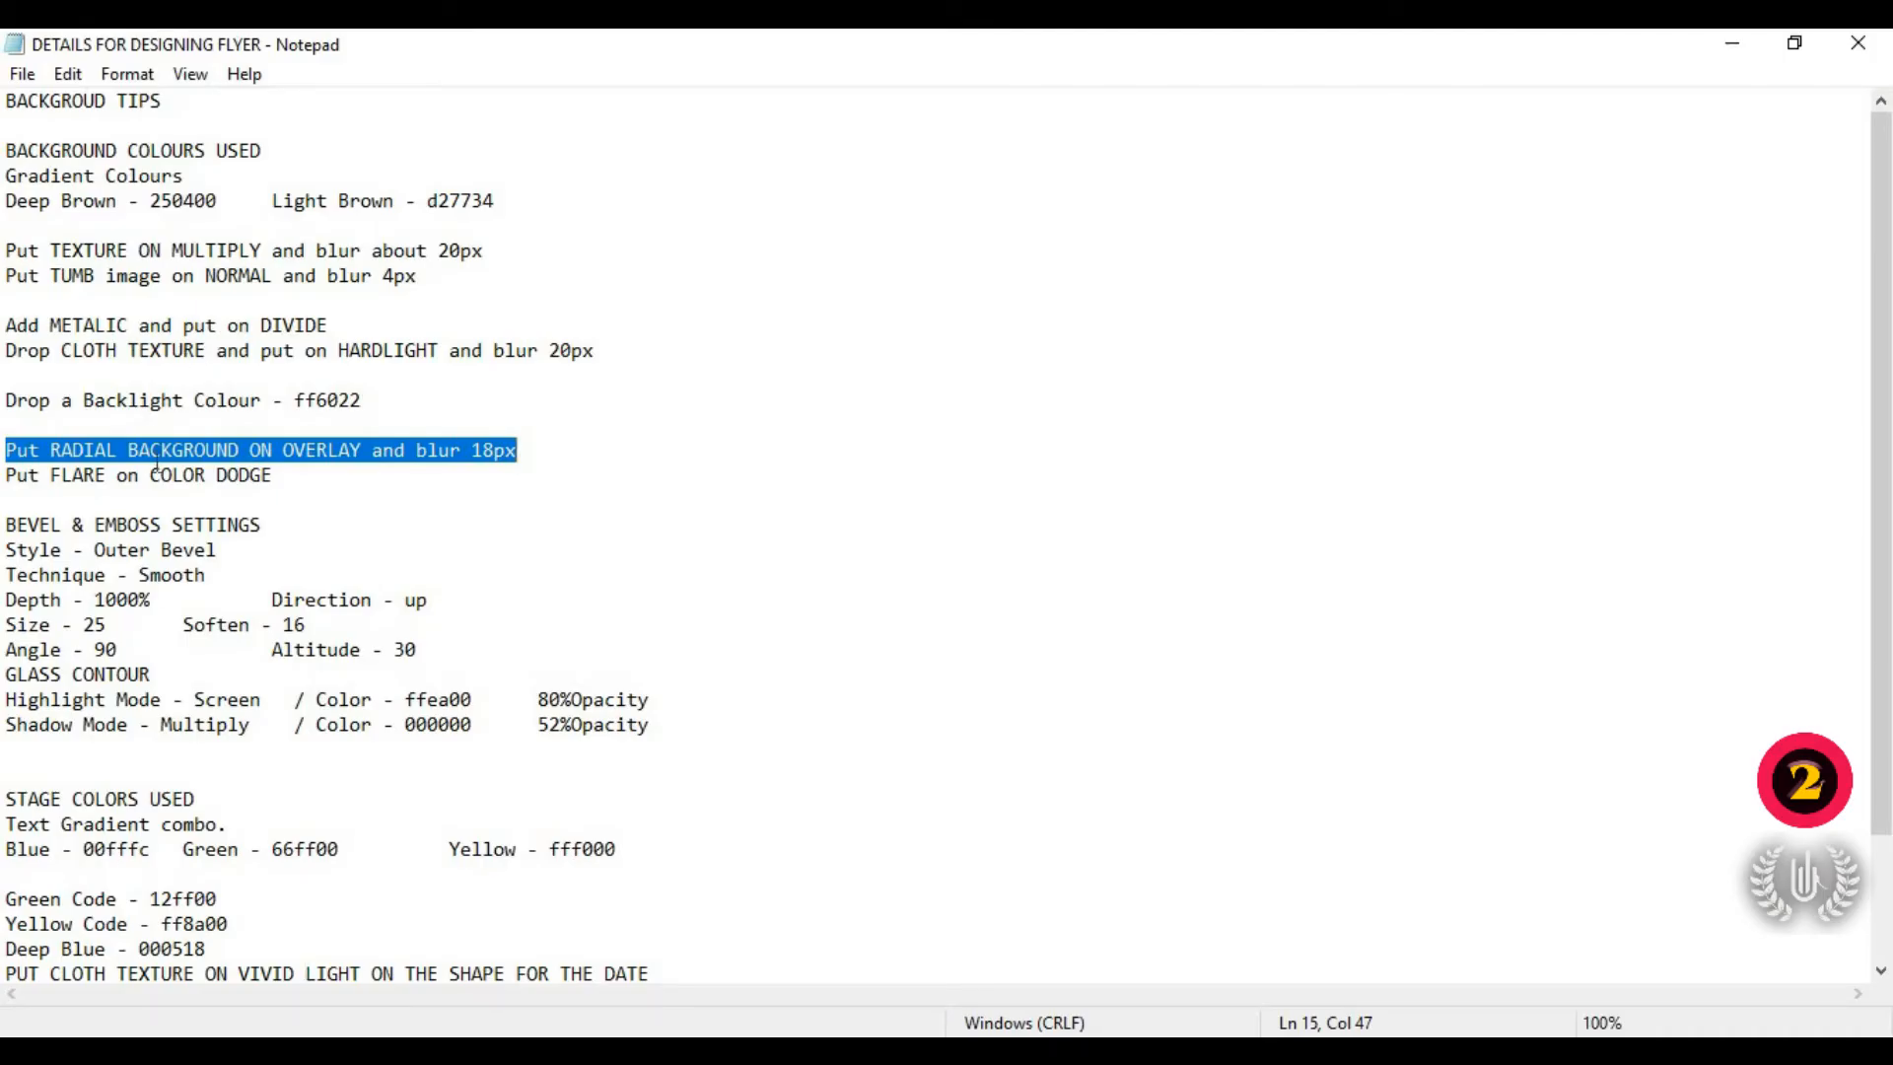
{"action": "scroll", "coordinate": [157, 463], "scroll_direction": "down", "scroll_amount": 1}
{"action": "scroll", "coordinate": [128, 450], "scroll_direction": "down", "scroll_amount": 1}
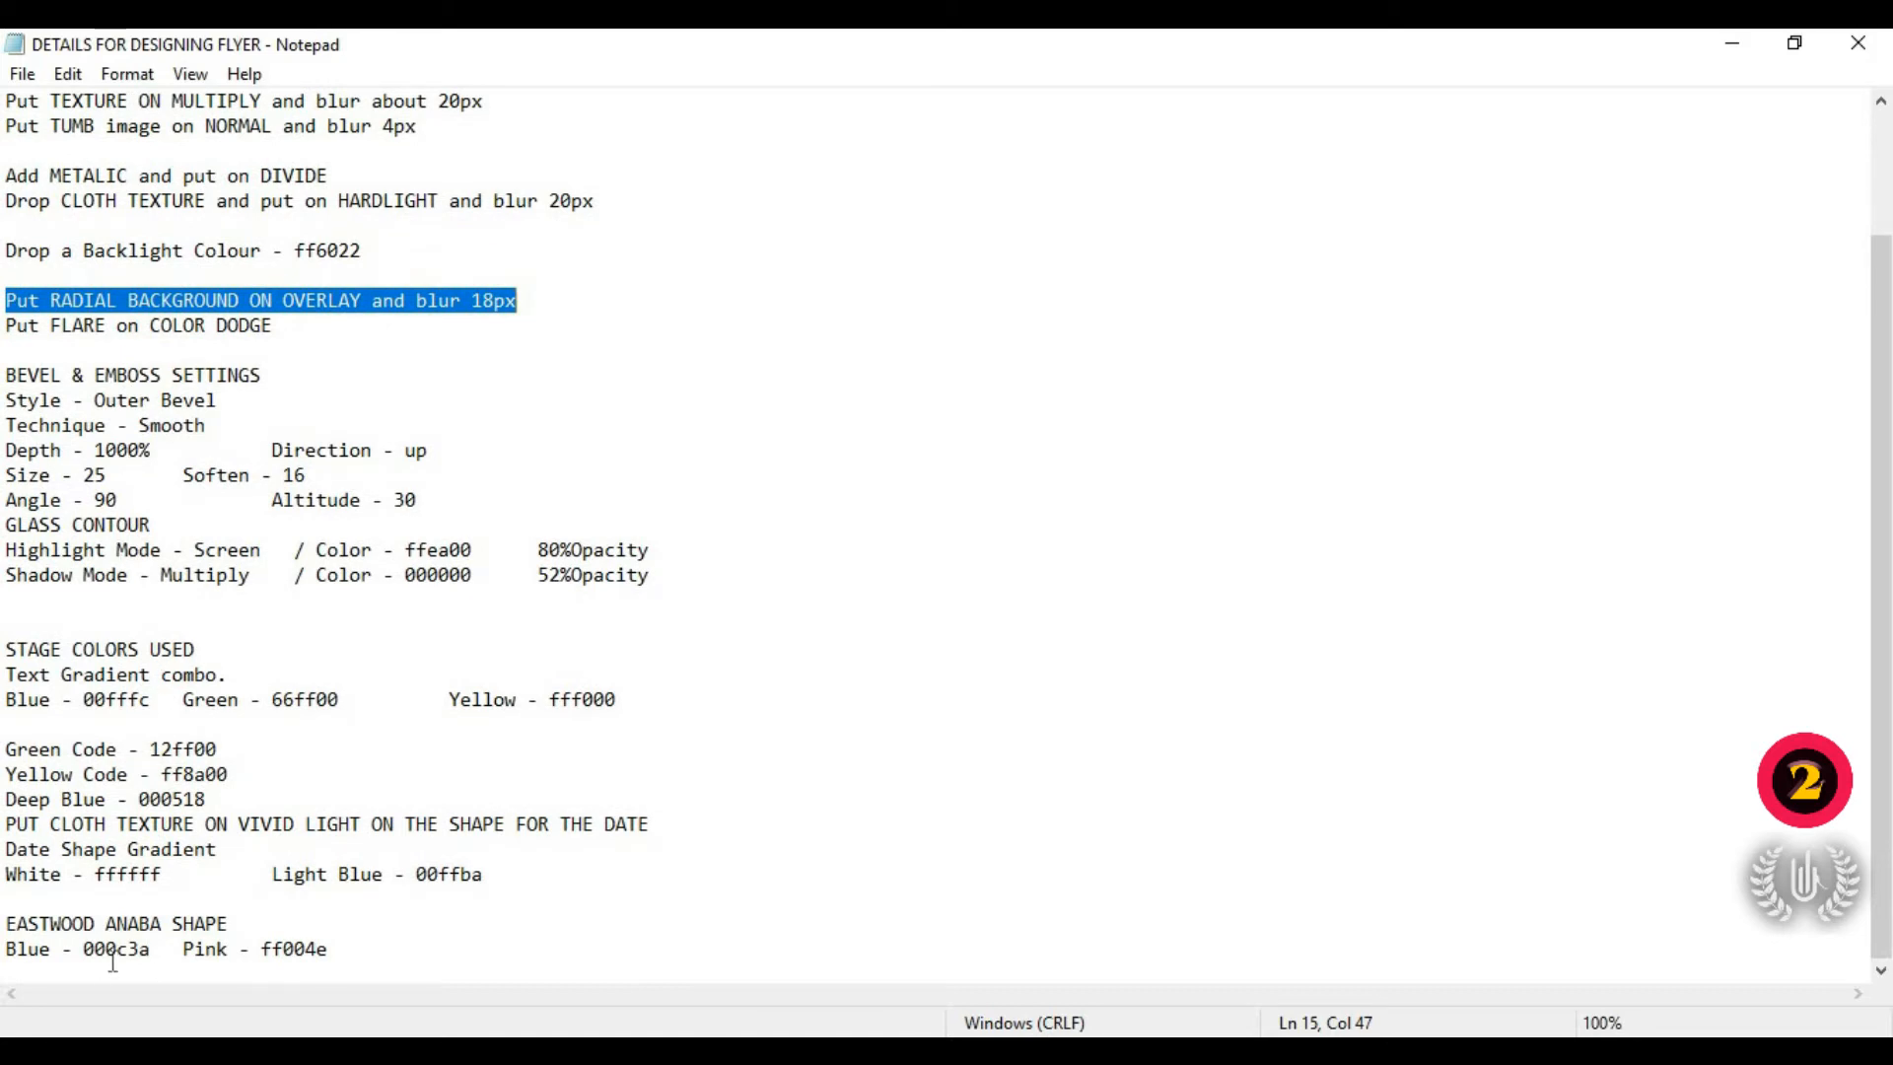
{"action": "left_click_drag", "start_coordinate": [157, 949], "coordinate": [87, 948]}
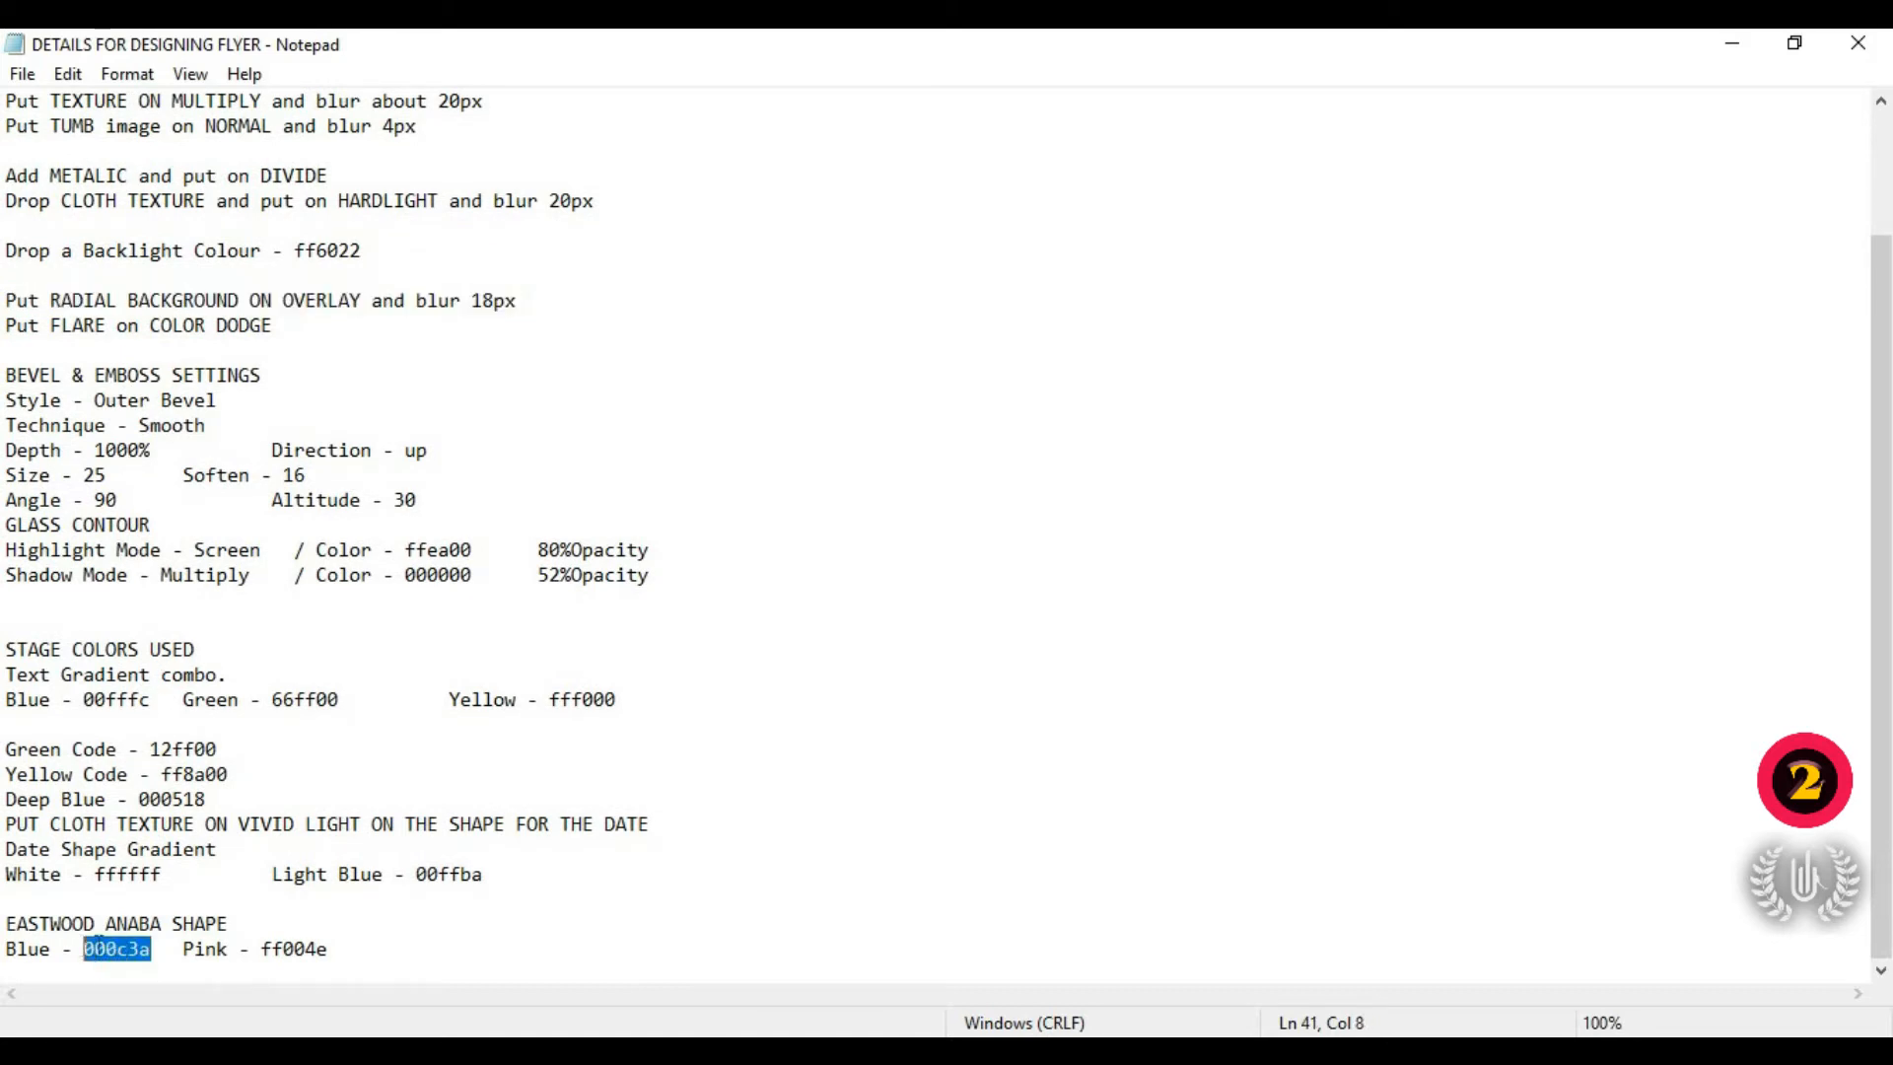
{"action": "right_click", "coordinate": [109, 944]}
{"action": "left_click", "coordinate": [211, 611]}
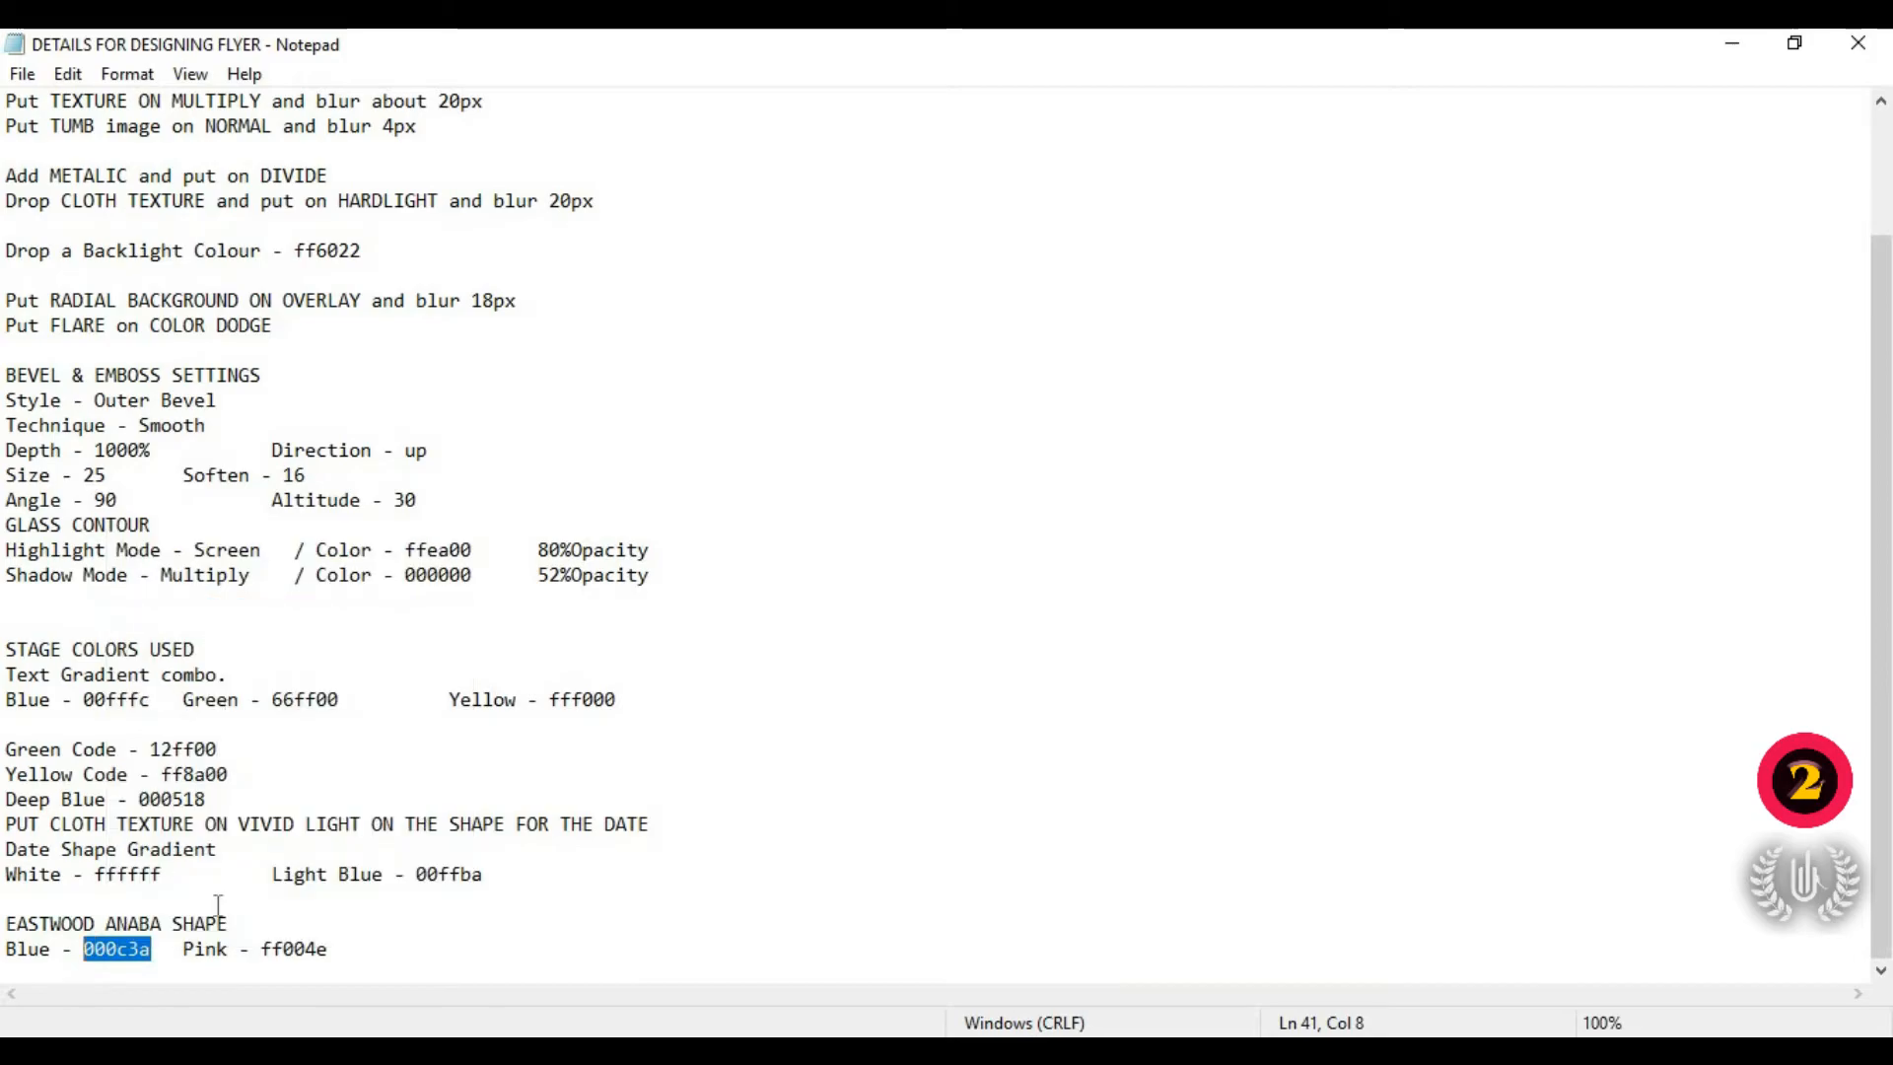
{"action": "key", "text": "alt+Tab"}
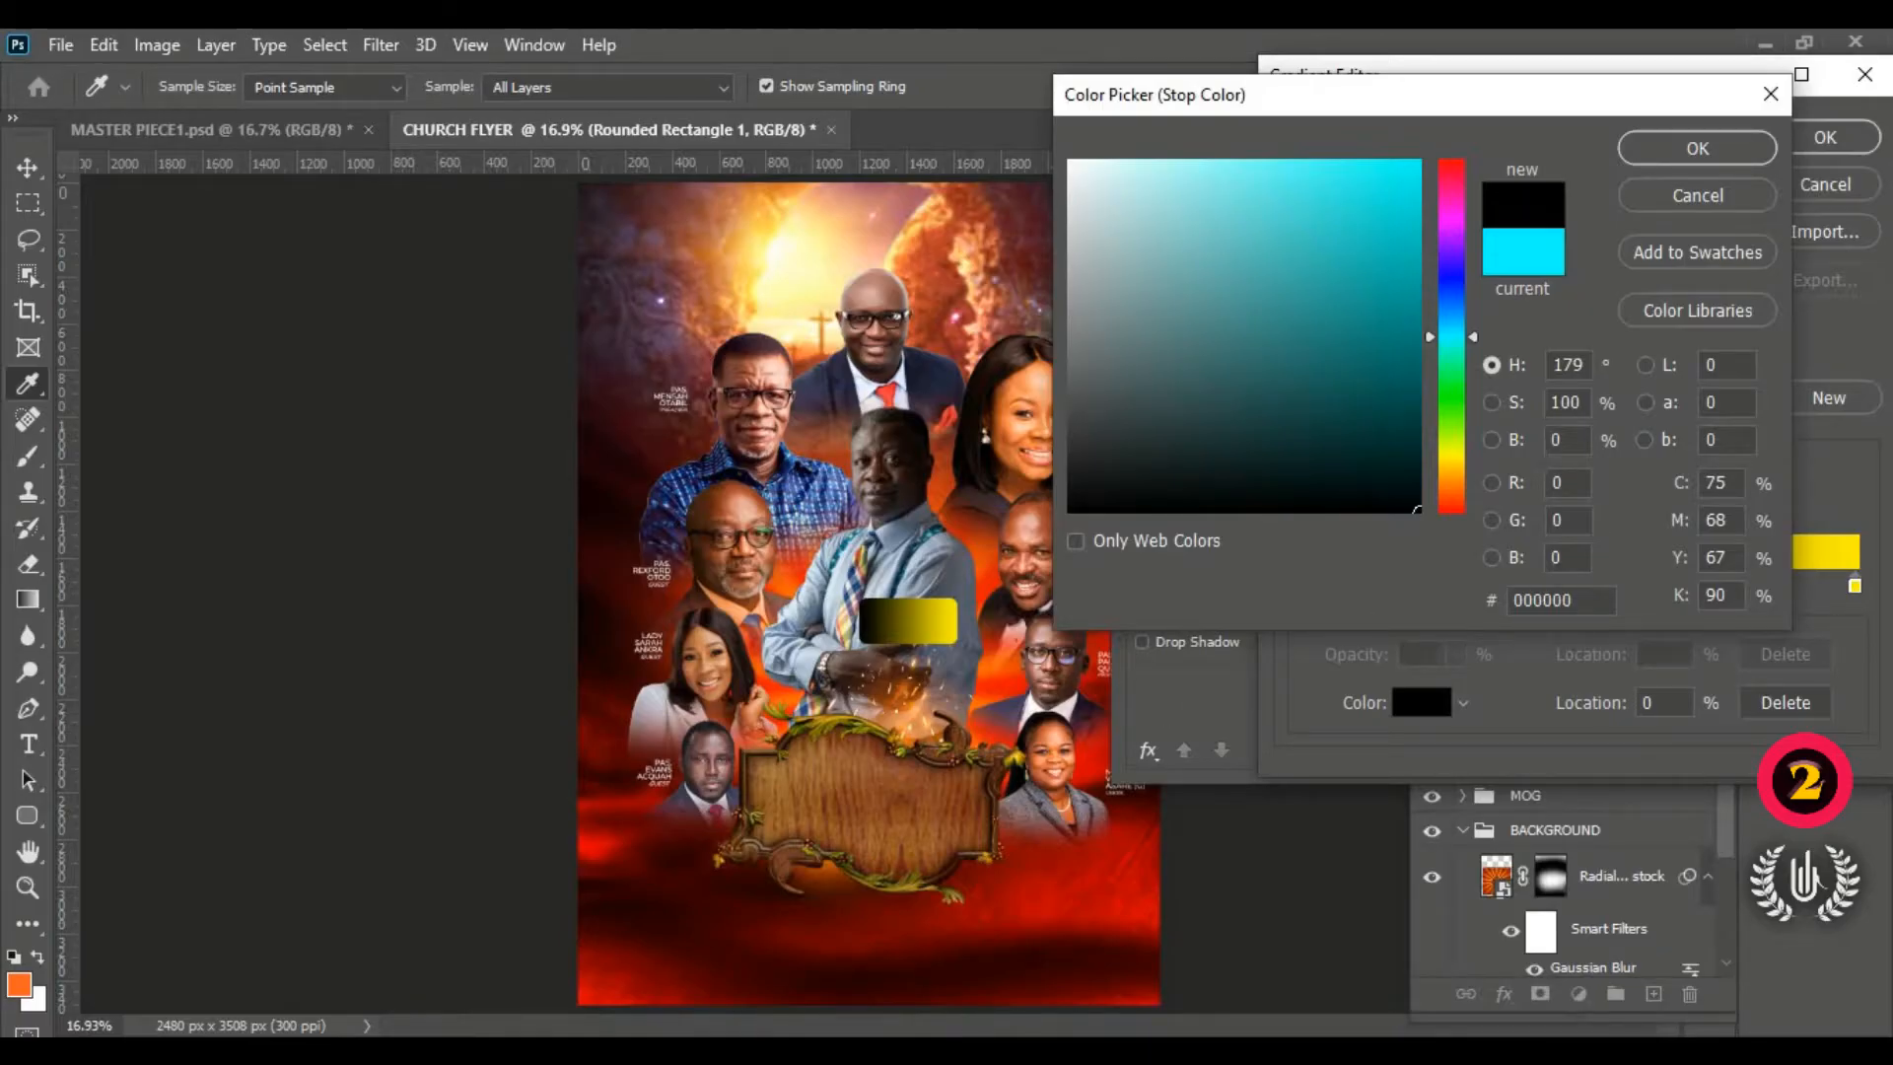
Step: Paste 000c3a as the gradient's left stop colour and accept it
{"action": "left_click", "coordinate": [1543, 599]}
{"action": "right_click", "coordinate": [1530, 600]}
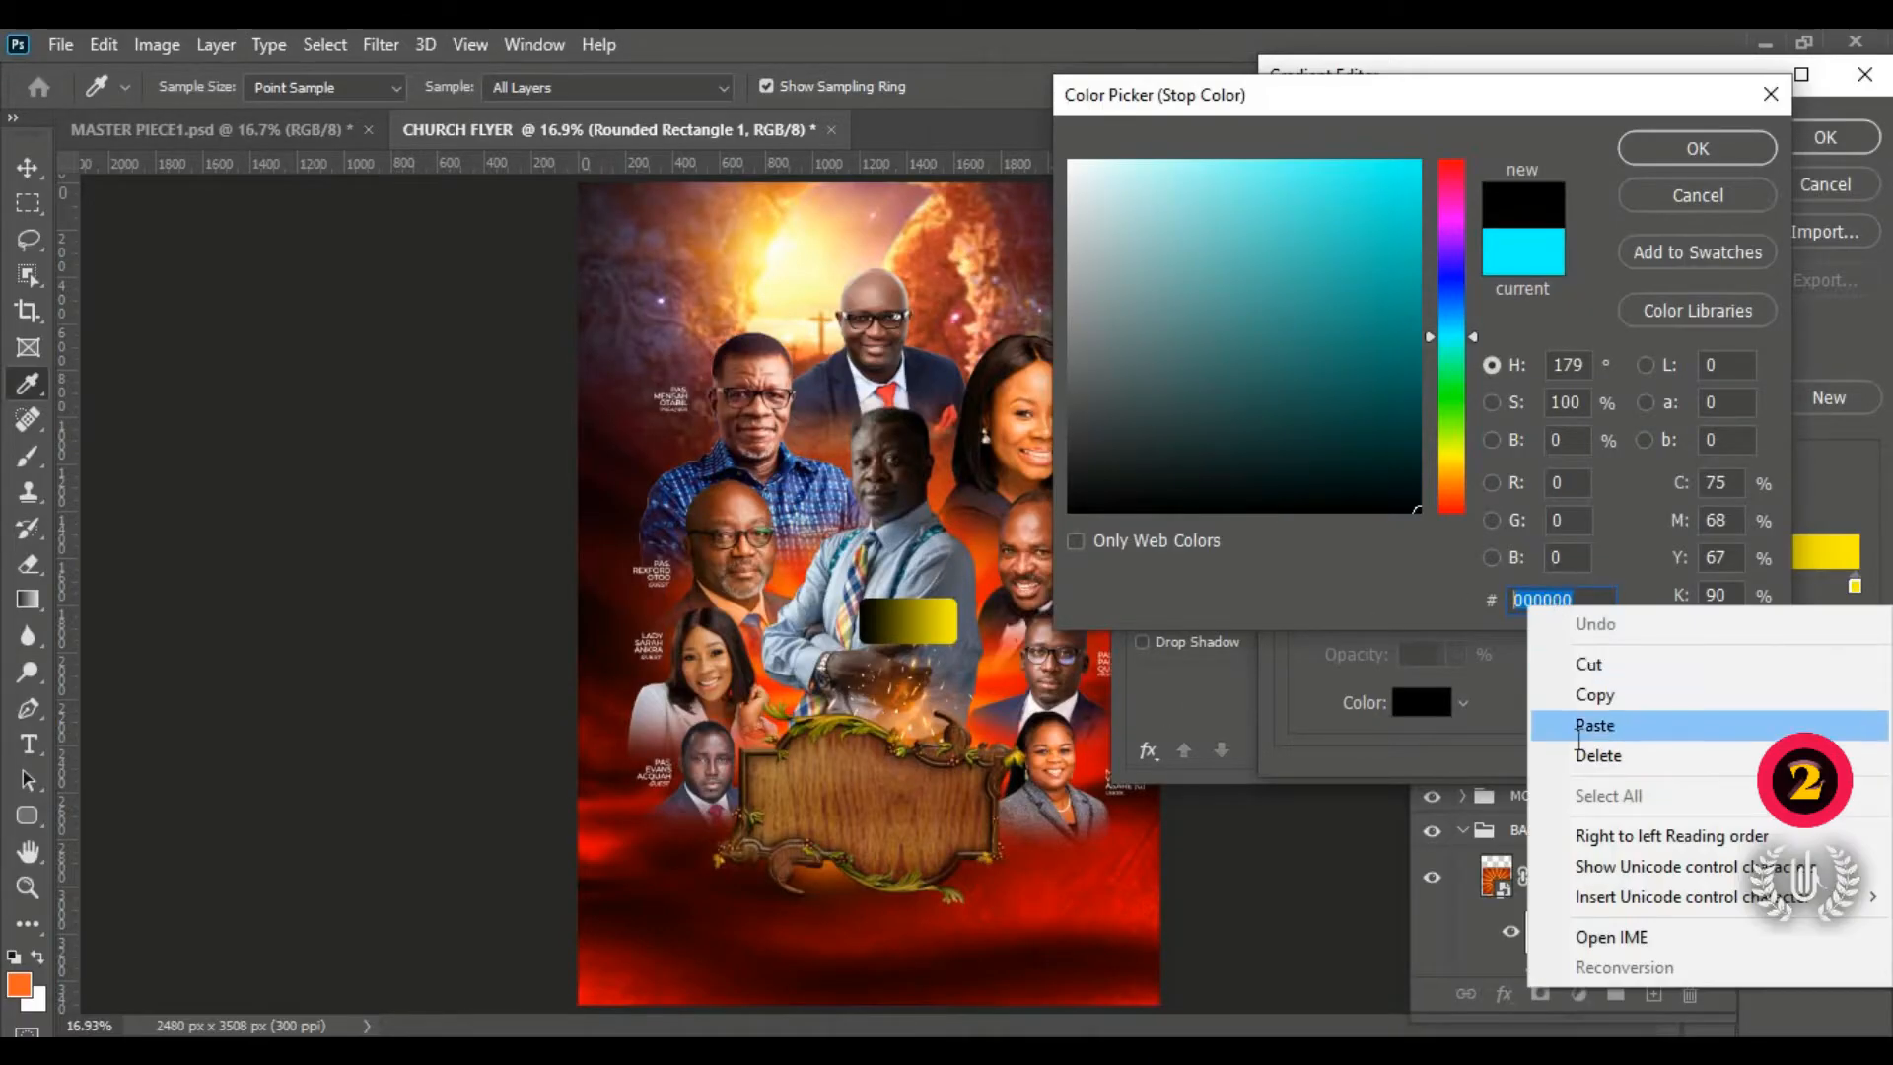
{"action": "left_click", "coordinate": [1579, 735]}
{"action": "left_click", "coordinate": [1697, 148]}
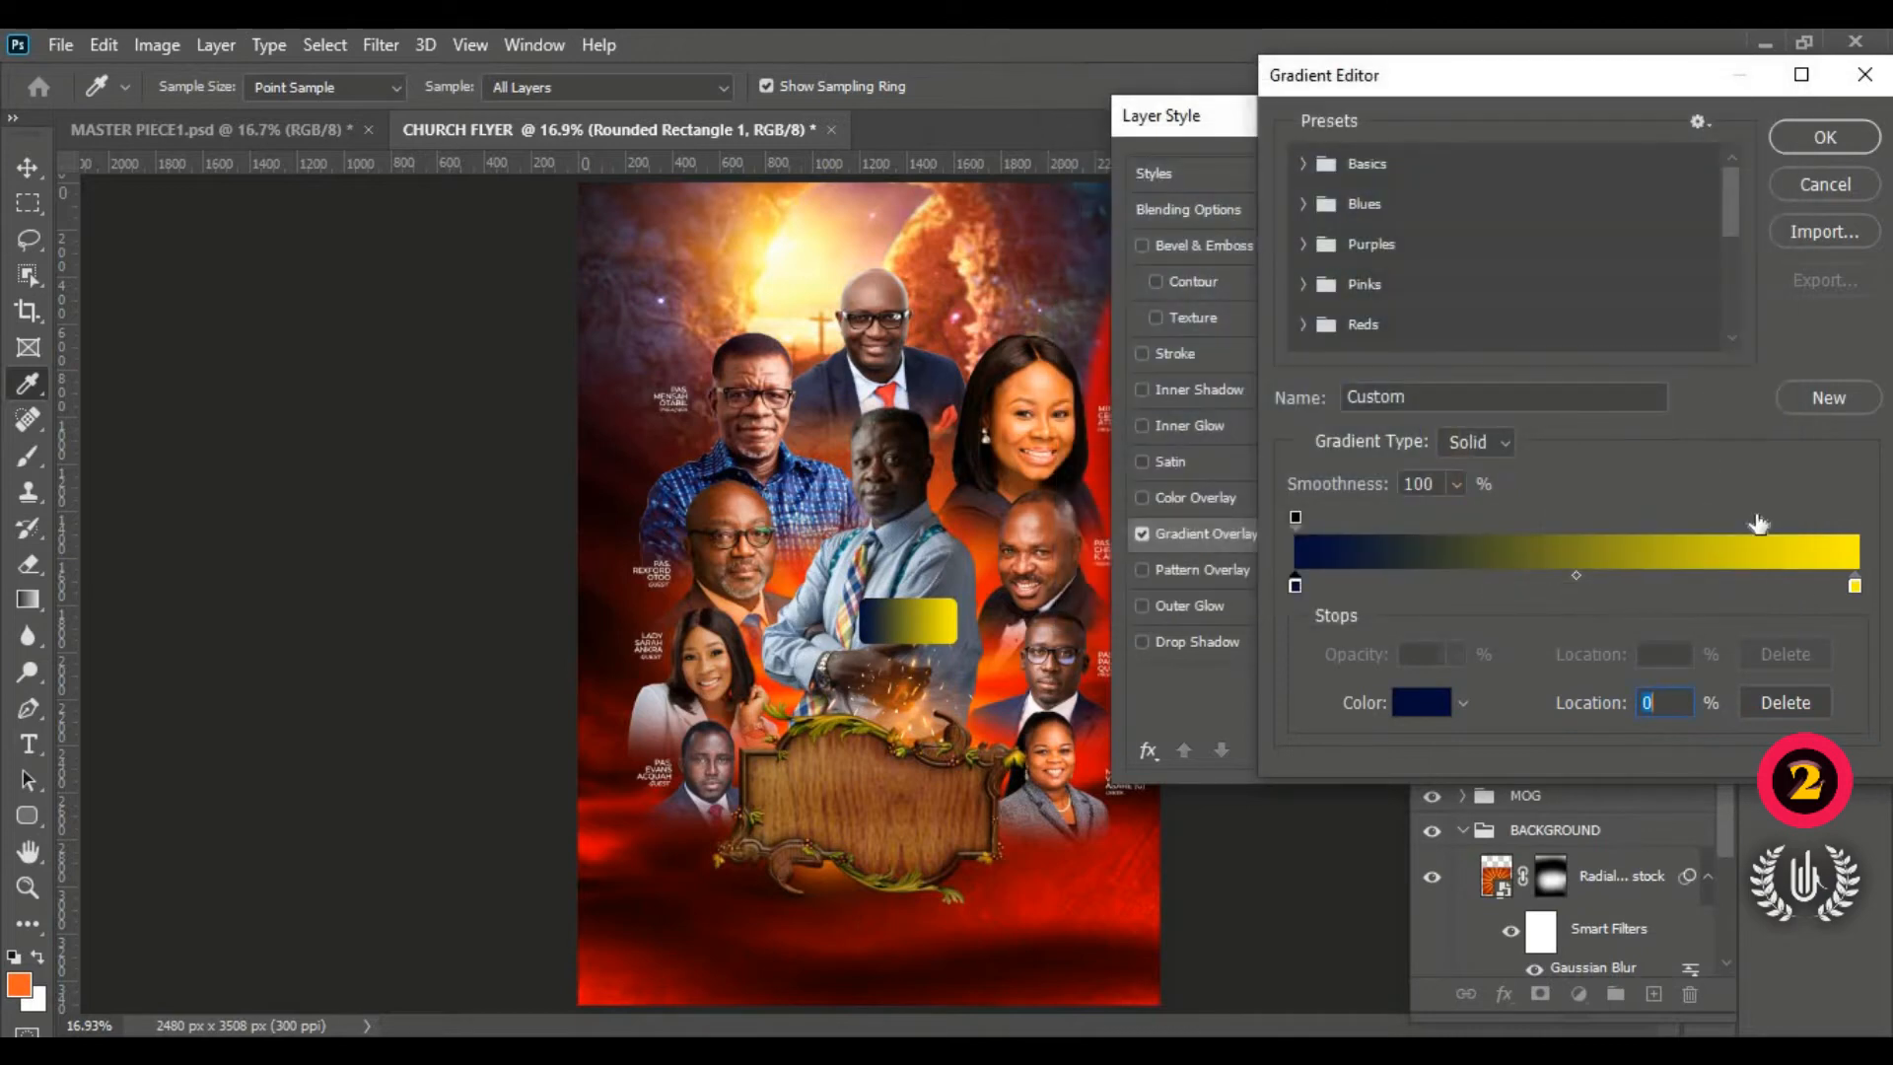
Step: Open the yellow right stop's colour picker and copy the pink code ff004e from Notepad
{"action": "left_click", "coordinate": [1854, 586]}
{"action": "left_click", "coordinate": [1437, 698]}
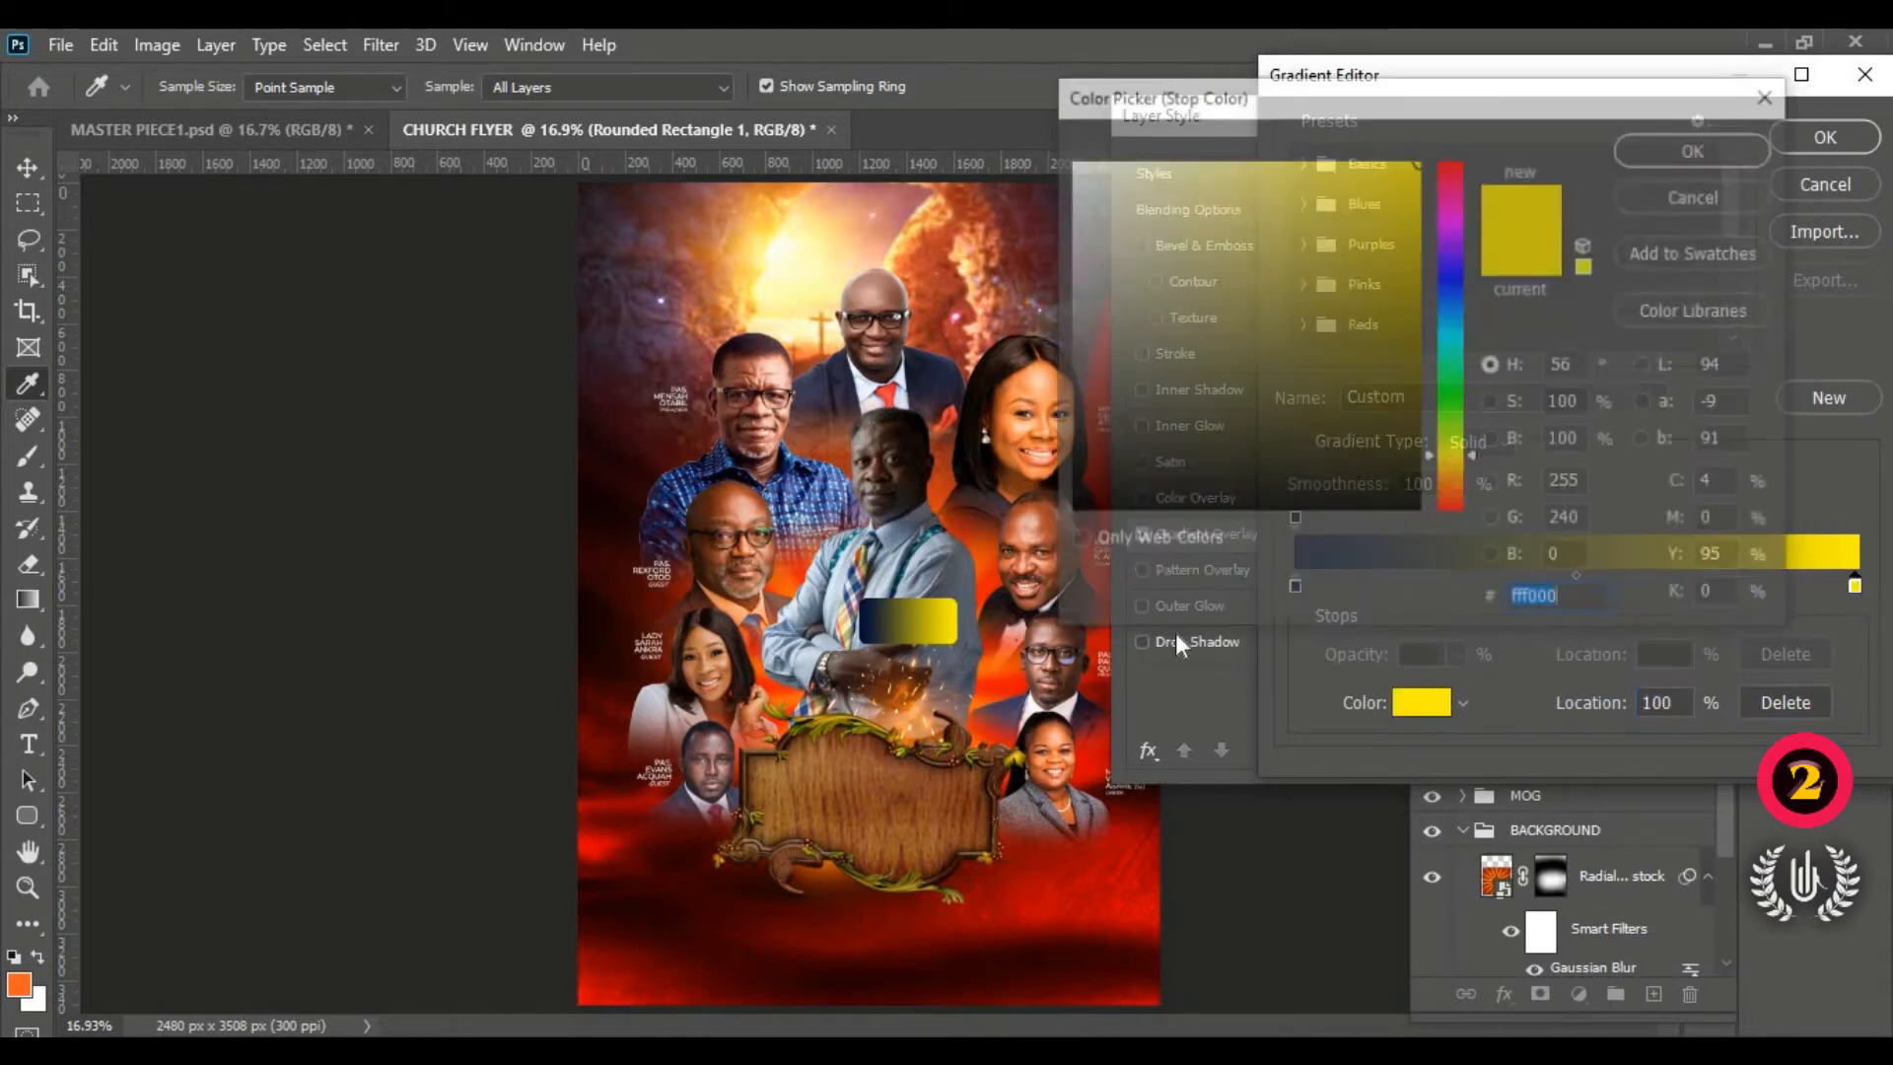
{"action": "key", "text": "alt+Tab"}
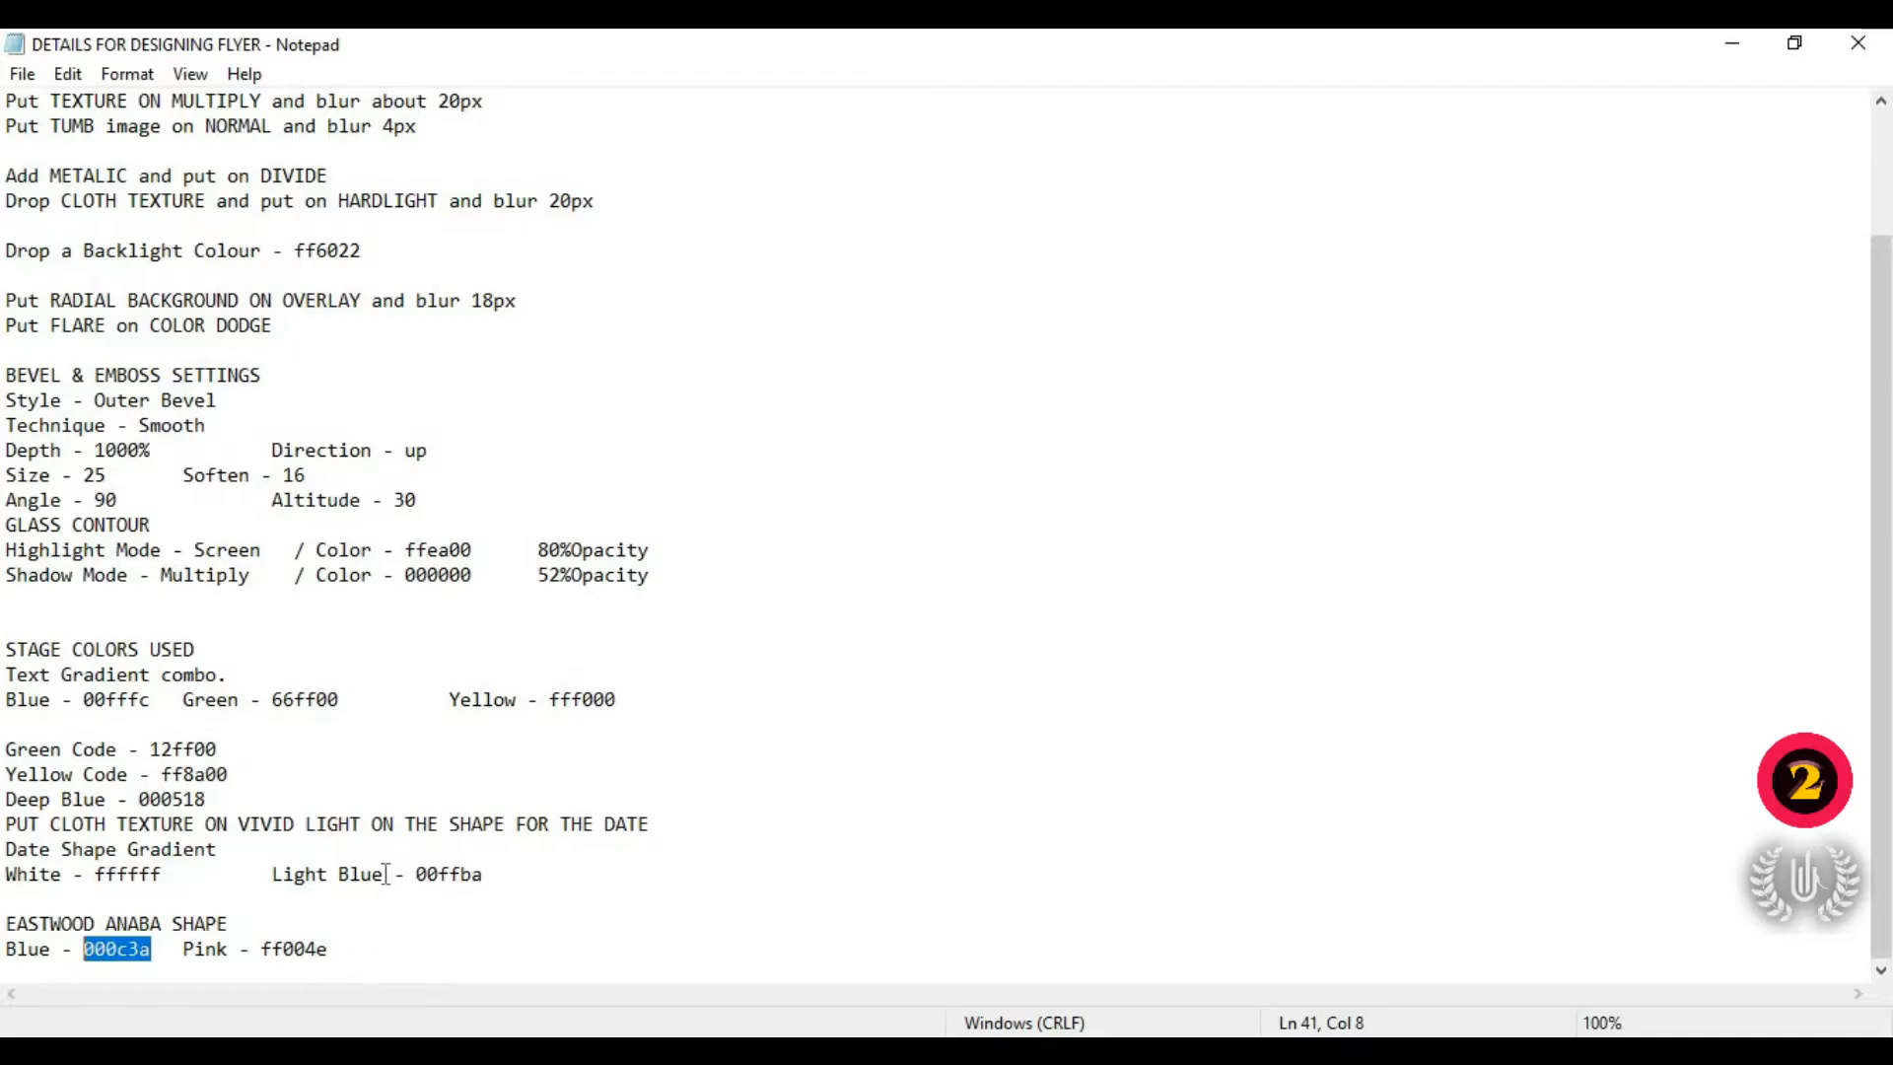
{"action": "left_click_drag", "start_coordinate": [328, 949], "coordinate": [276, 954]}
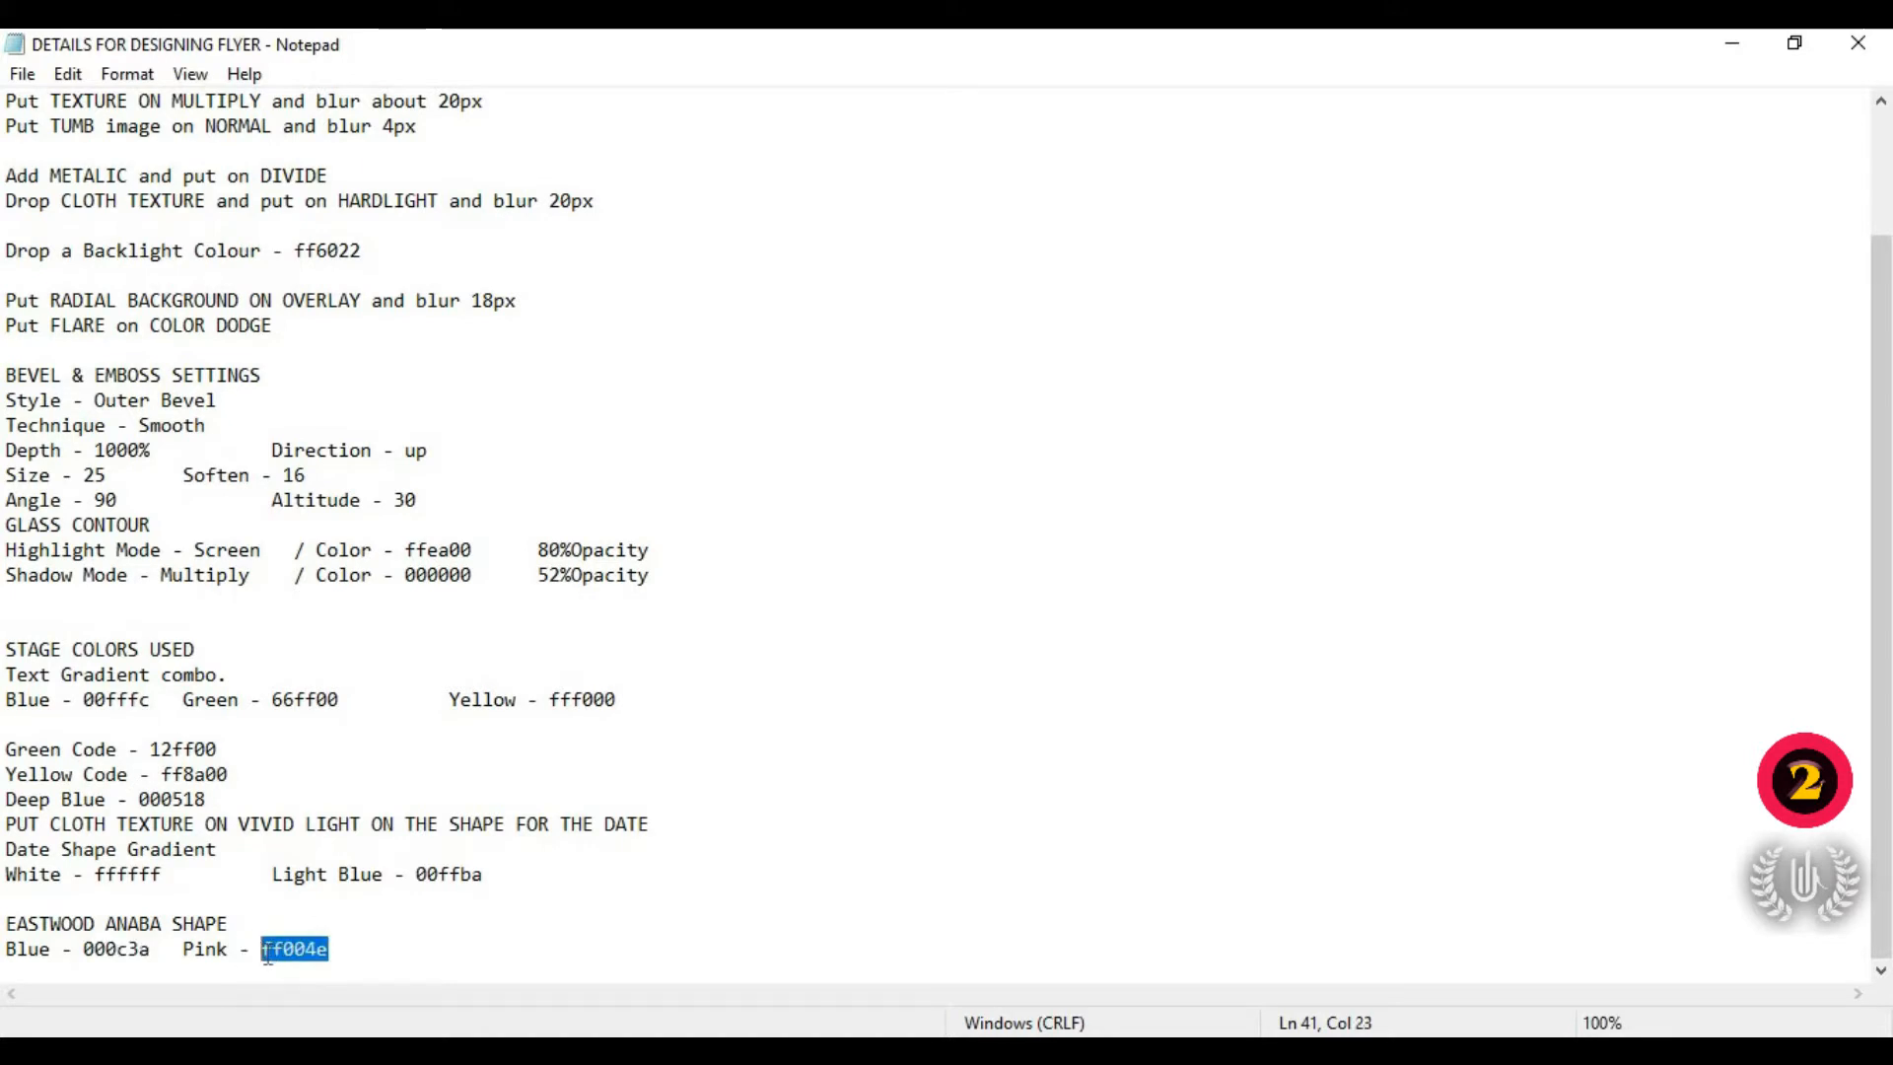
{"action": "right_click", "coordinate": [286, 953]}
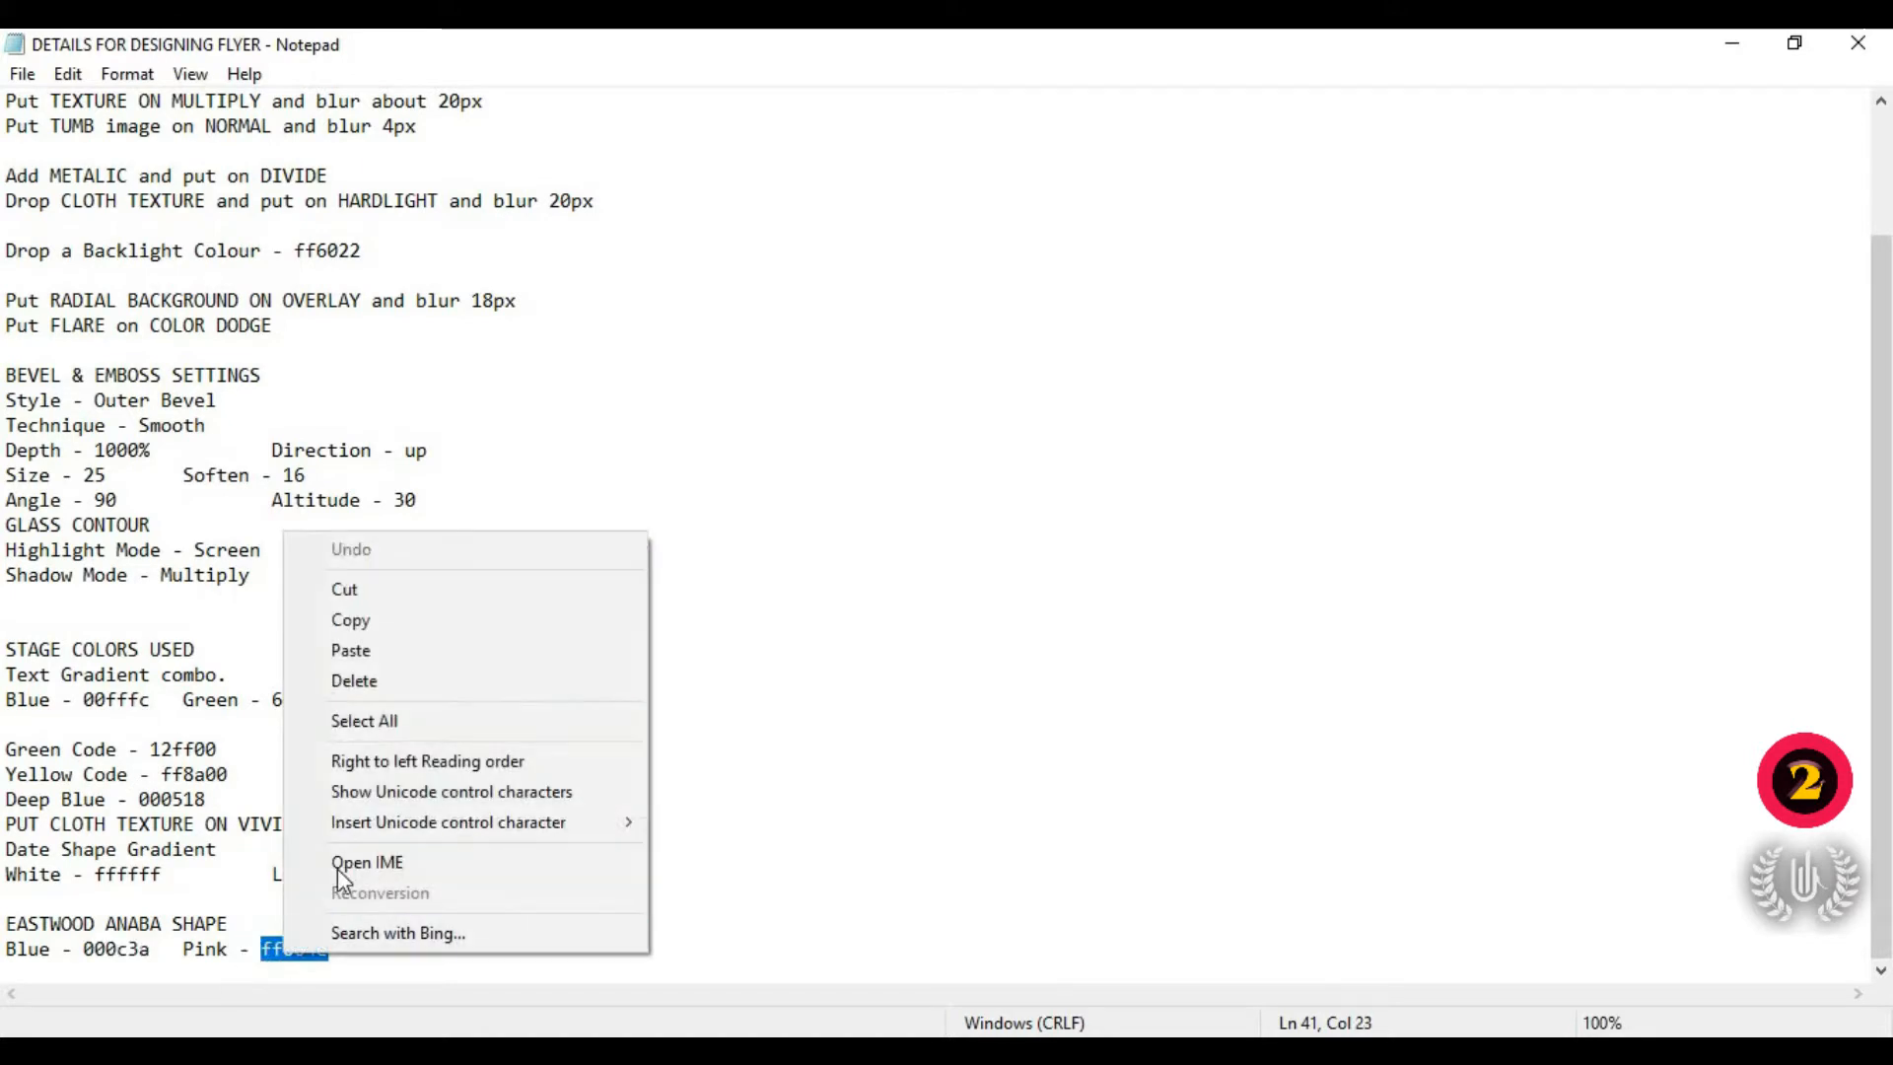
{"action": "left_click", "coordinate": [402, 630]}
{"action": "key", "text": "alt+Tab"}
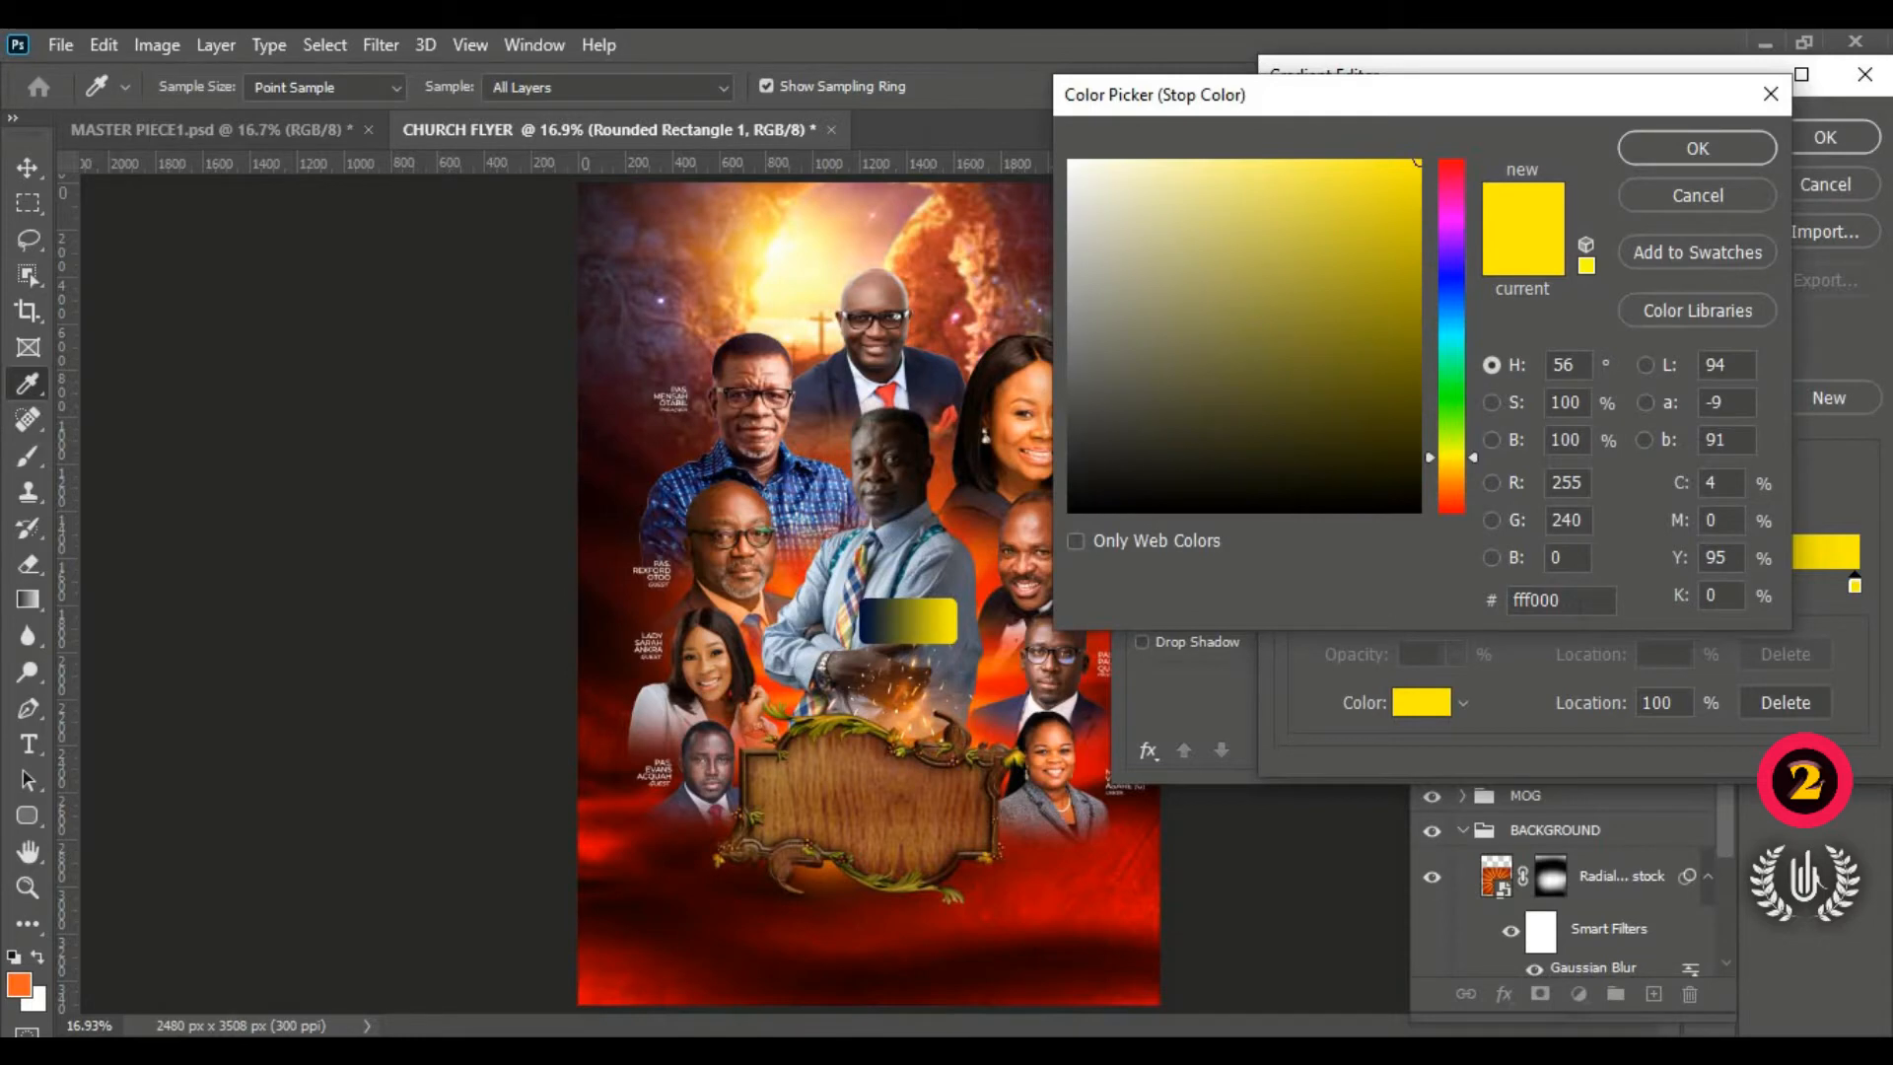
Step: Set the gradient's second stop to pink ff004e and apply the navy-to-pink Gradient Overlay
{"action": "double_click", "coordinate": [1539, 599]}
{"action": "right_click", "coordinate": [1541, 604]}
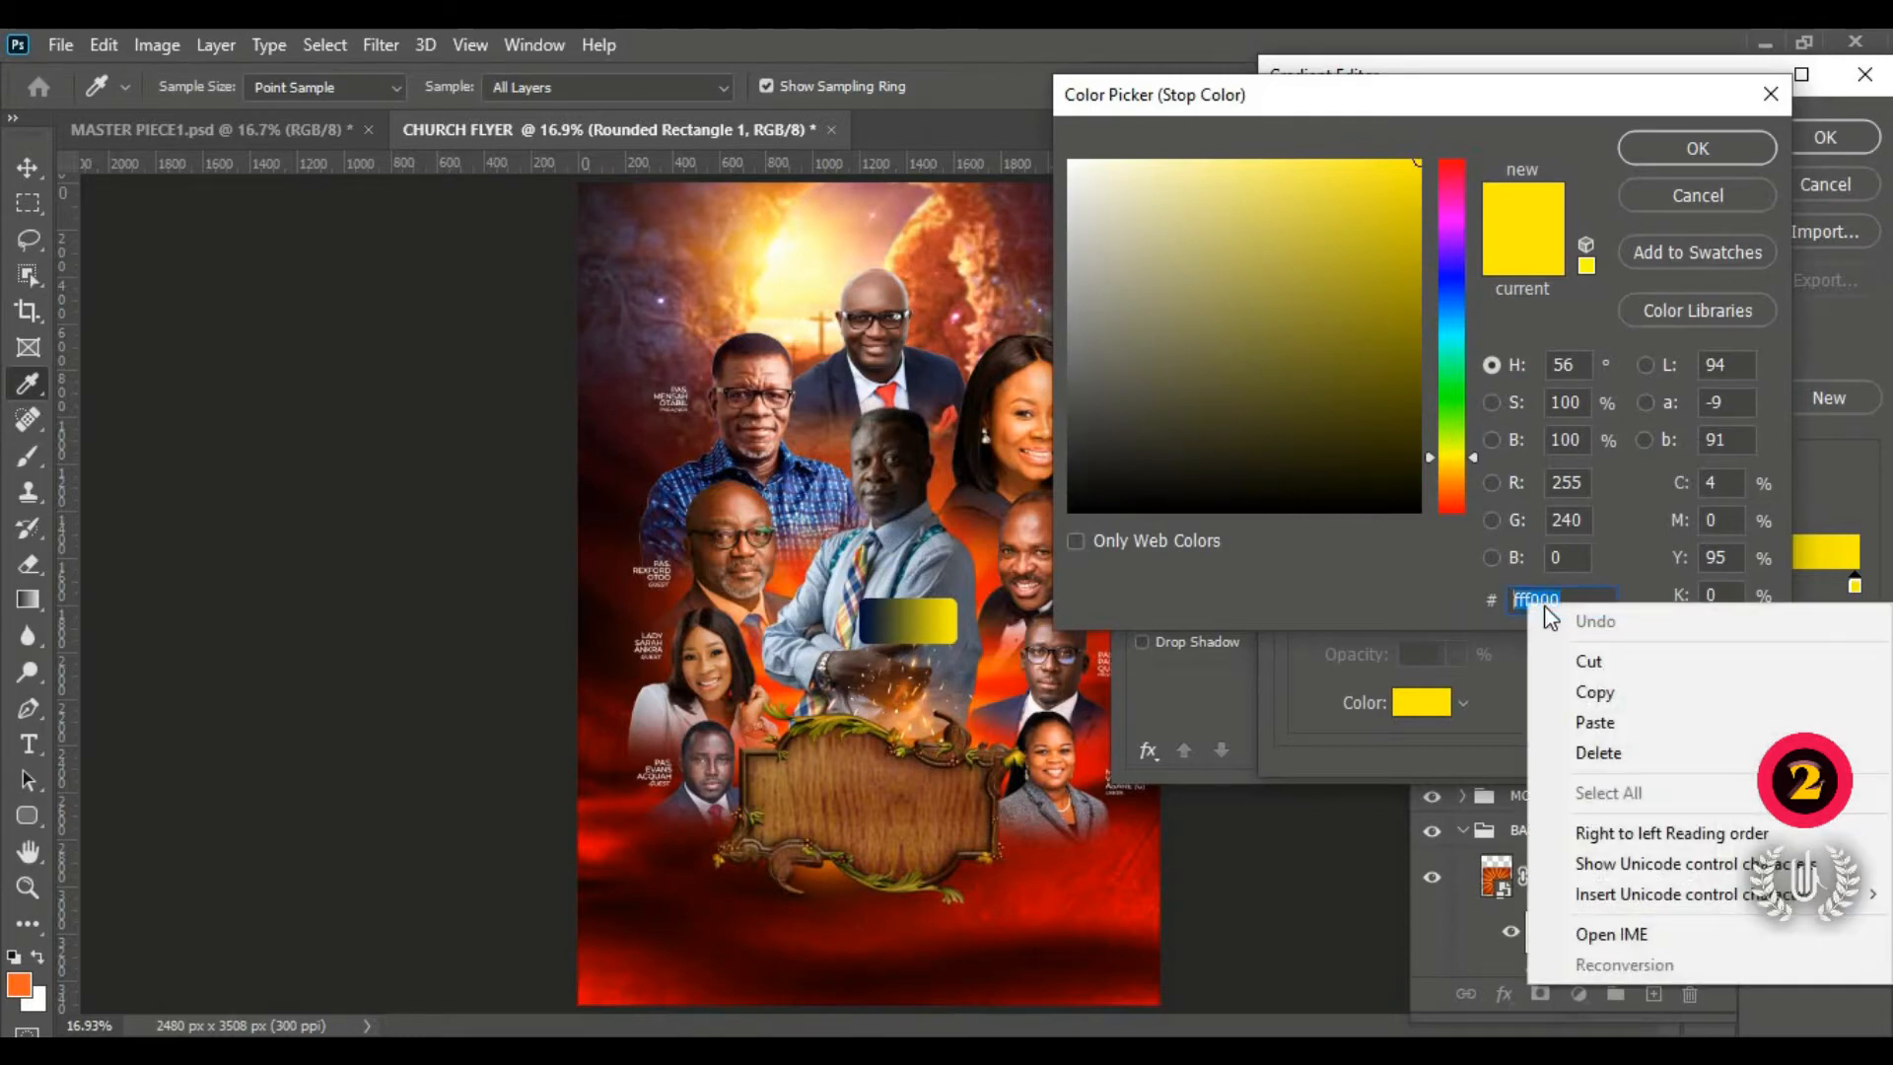
{"action": "left_click", "coordinate": [1558, 713]}
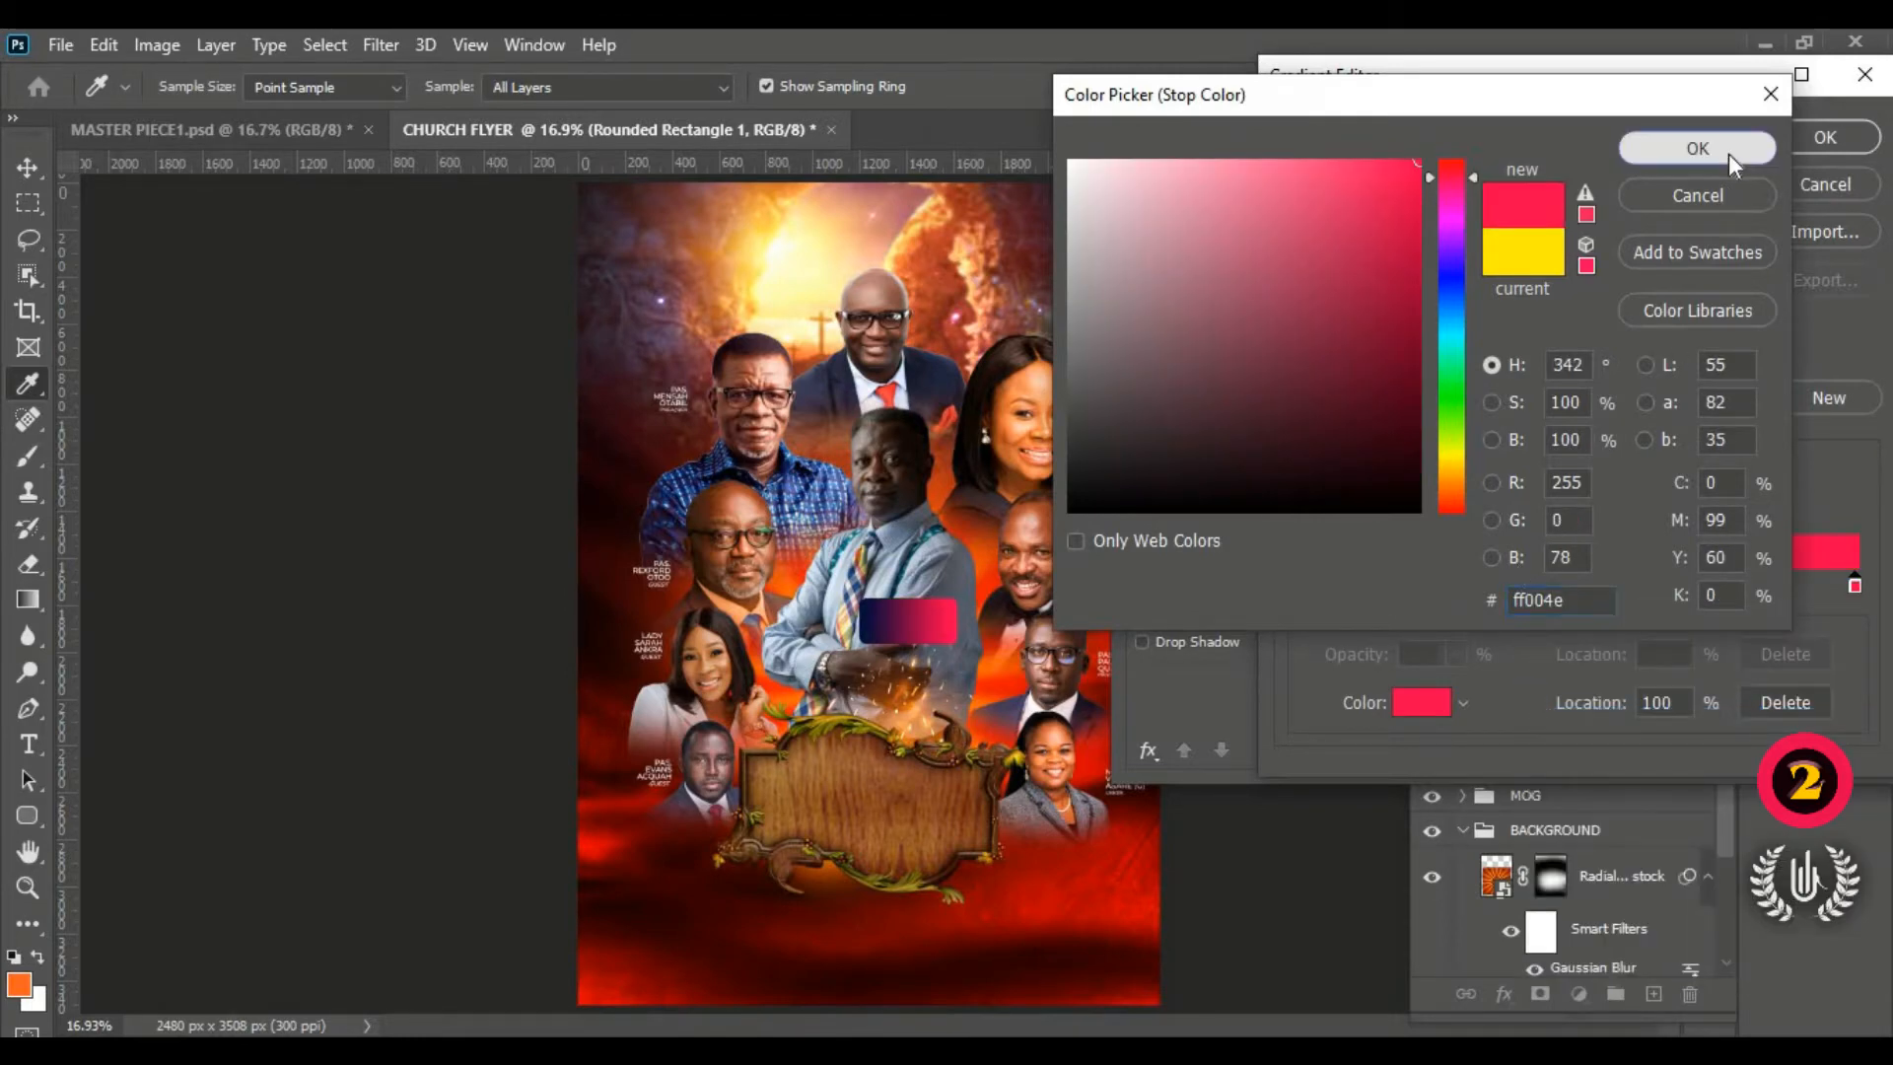
{"action": "left_click", "coordinate": [1730, 154]}
{"action": "left_click", "coordinate": [1819, 141]}
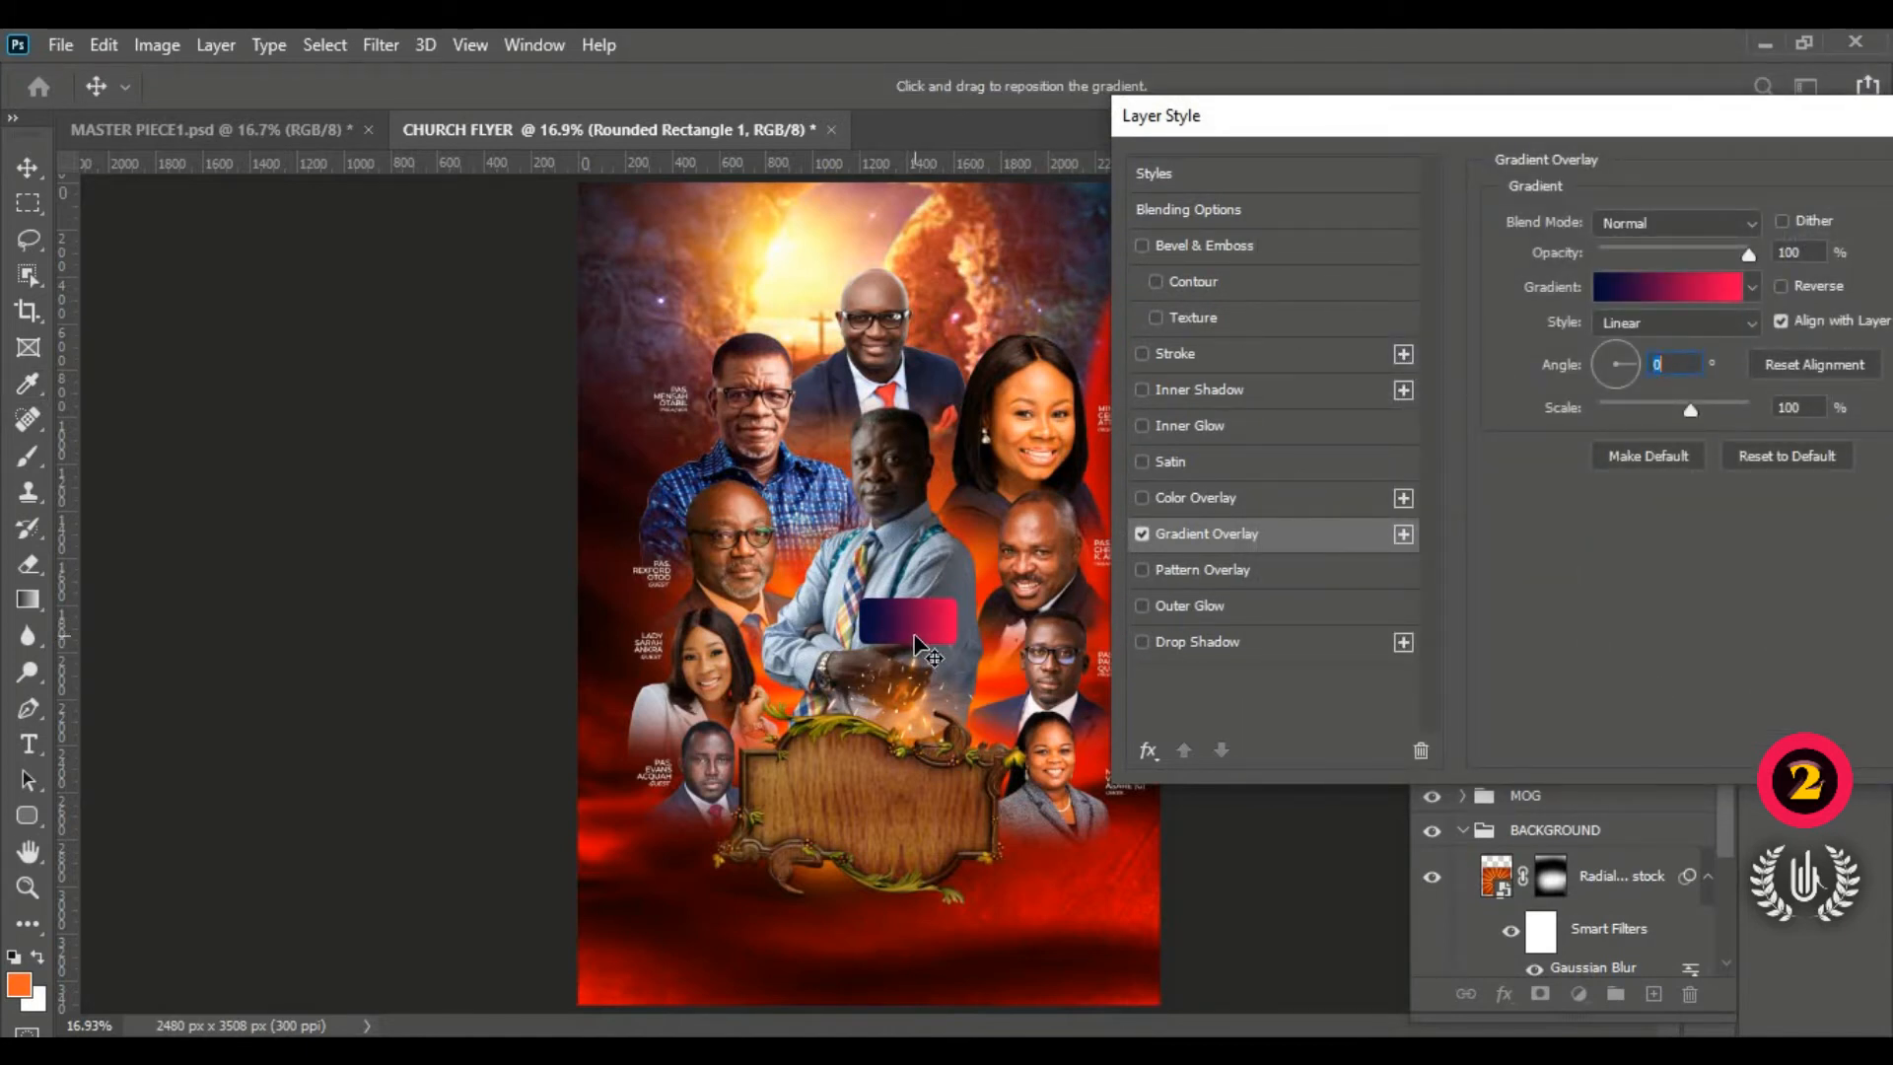
{"action": "left_click_drag", "start_coordinate": [1518, 123], "coordinate": [1186, 146]}
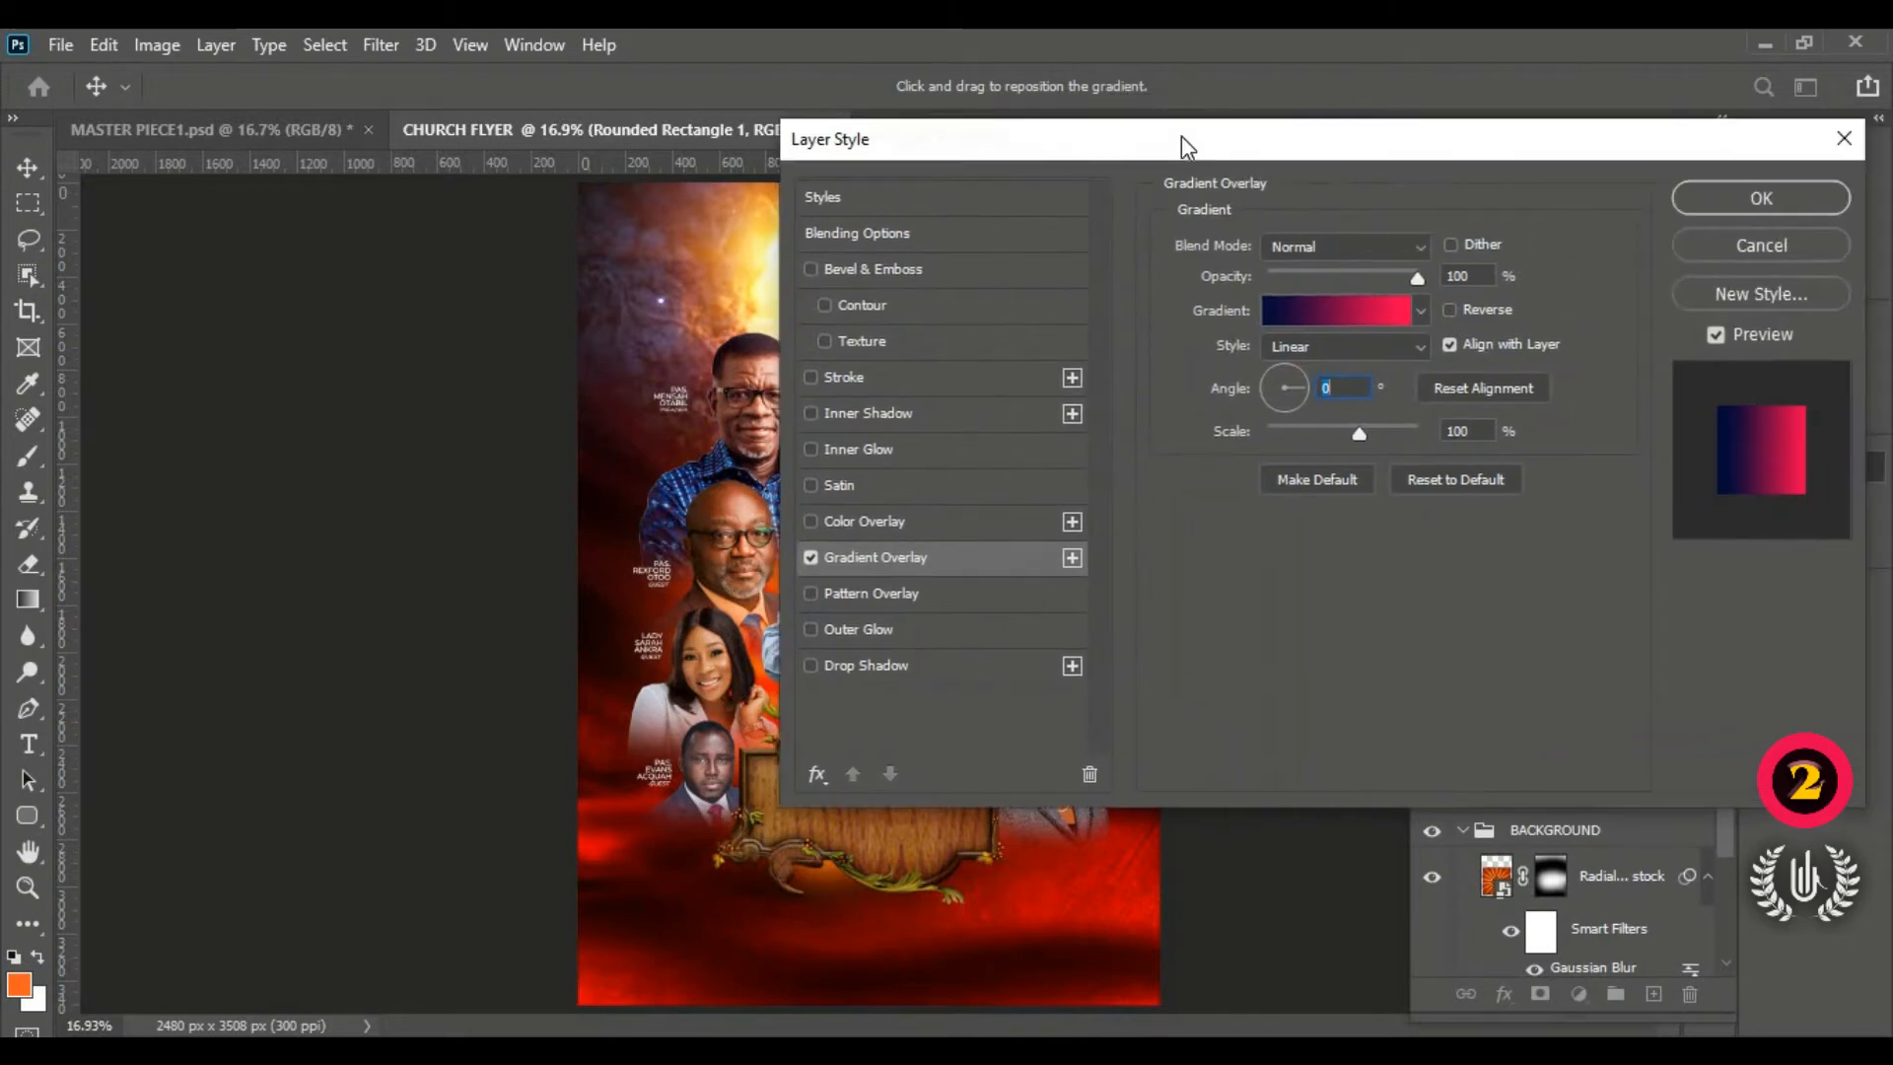
{"action": "left_click", "coordinate": [1719, 194]}
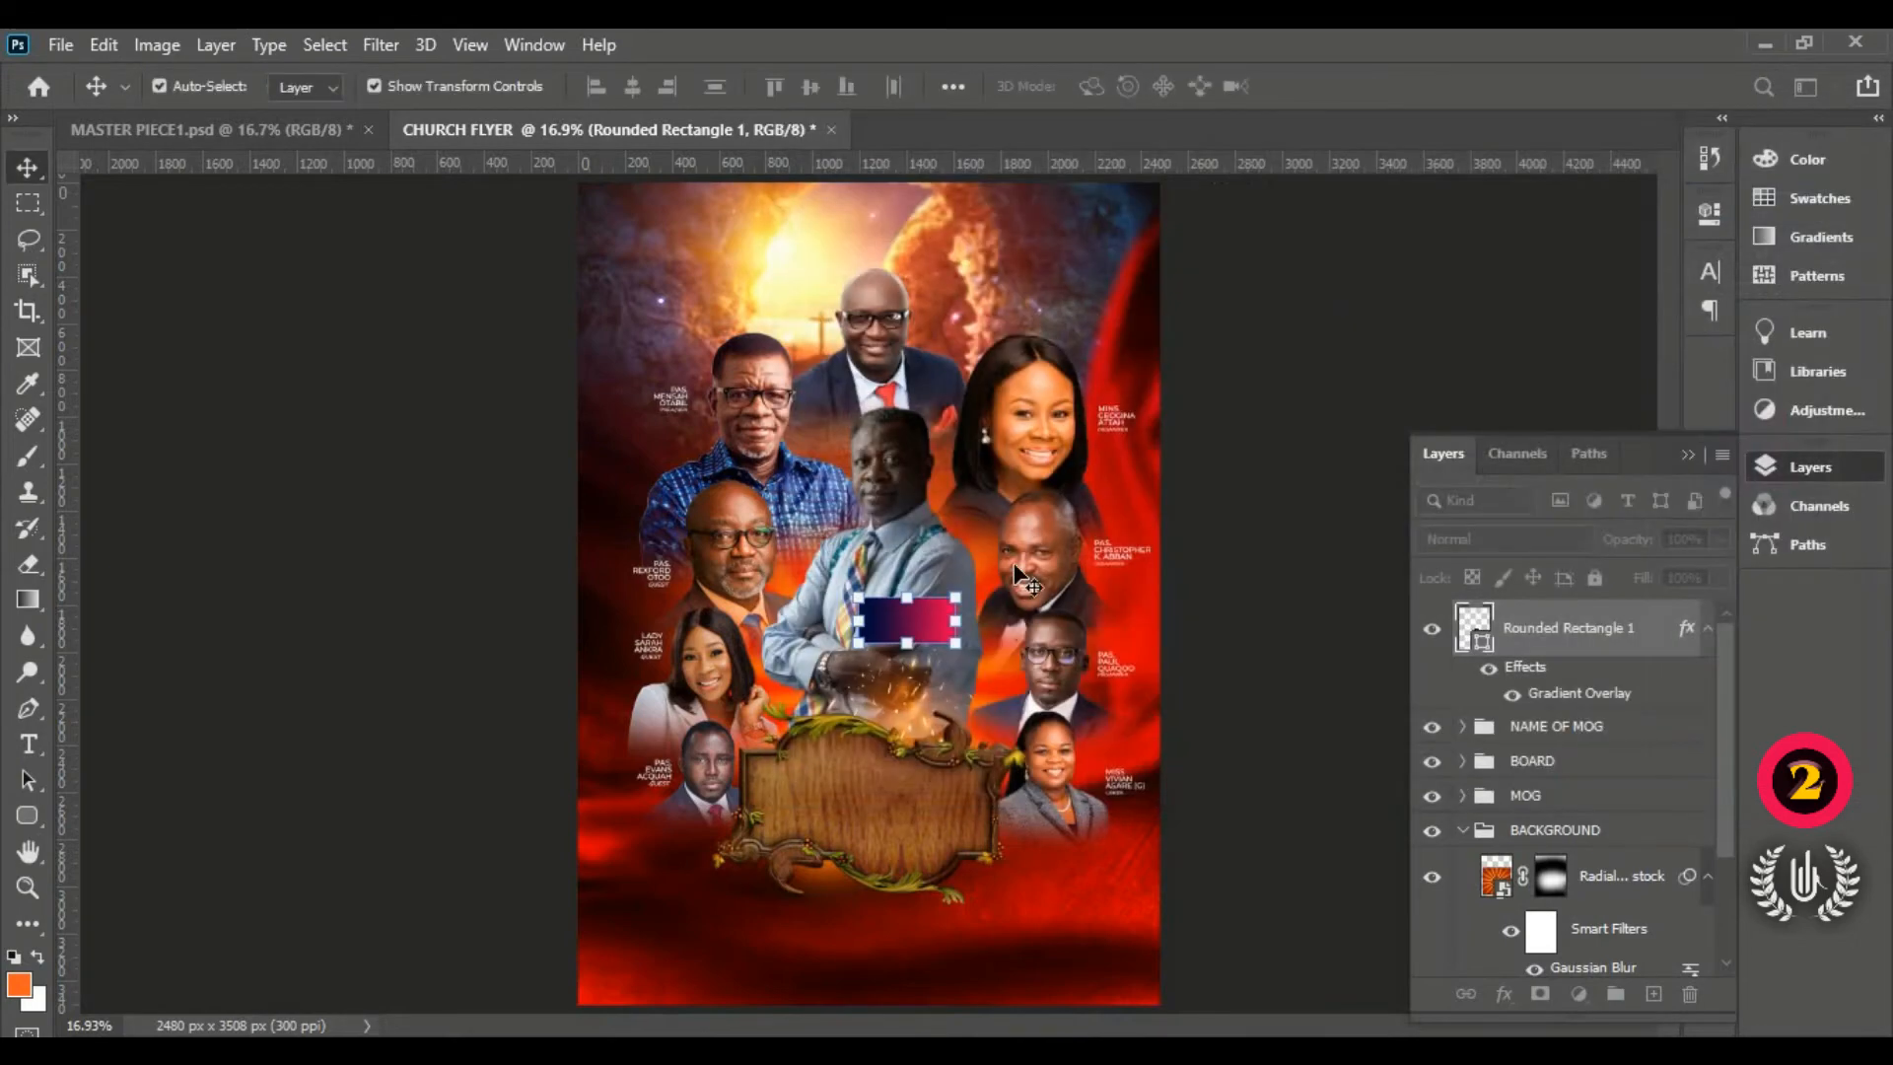
Step: Select the Rounded Rectangle 1 layer, collapse the BACKGROUND group, and zoom in on the rectangle
{"action": "left_click", "coordinate": [1289, 528]}
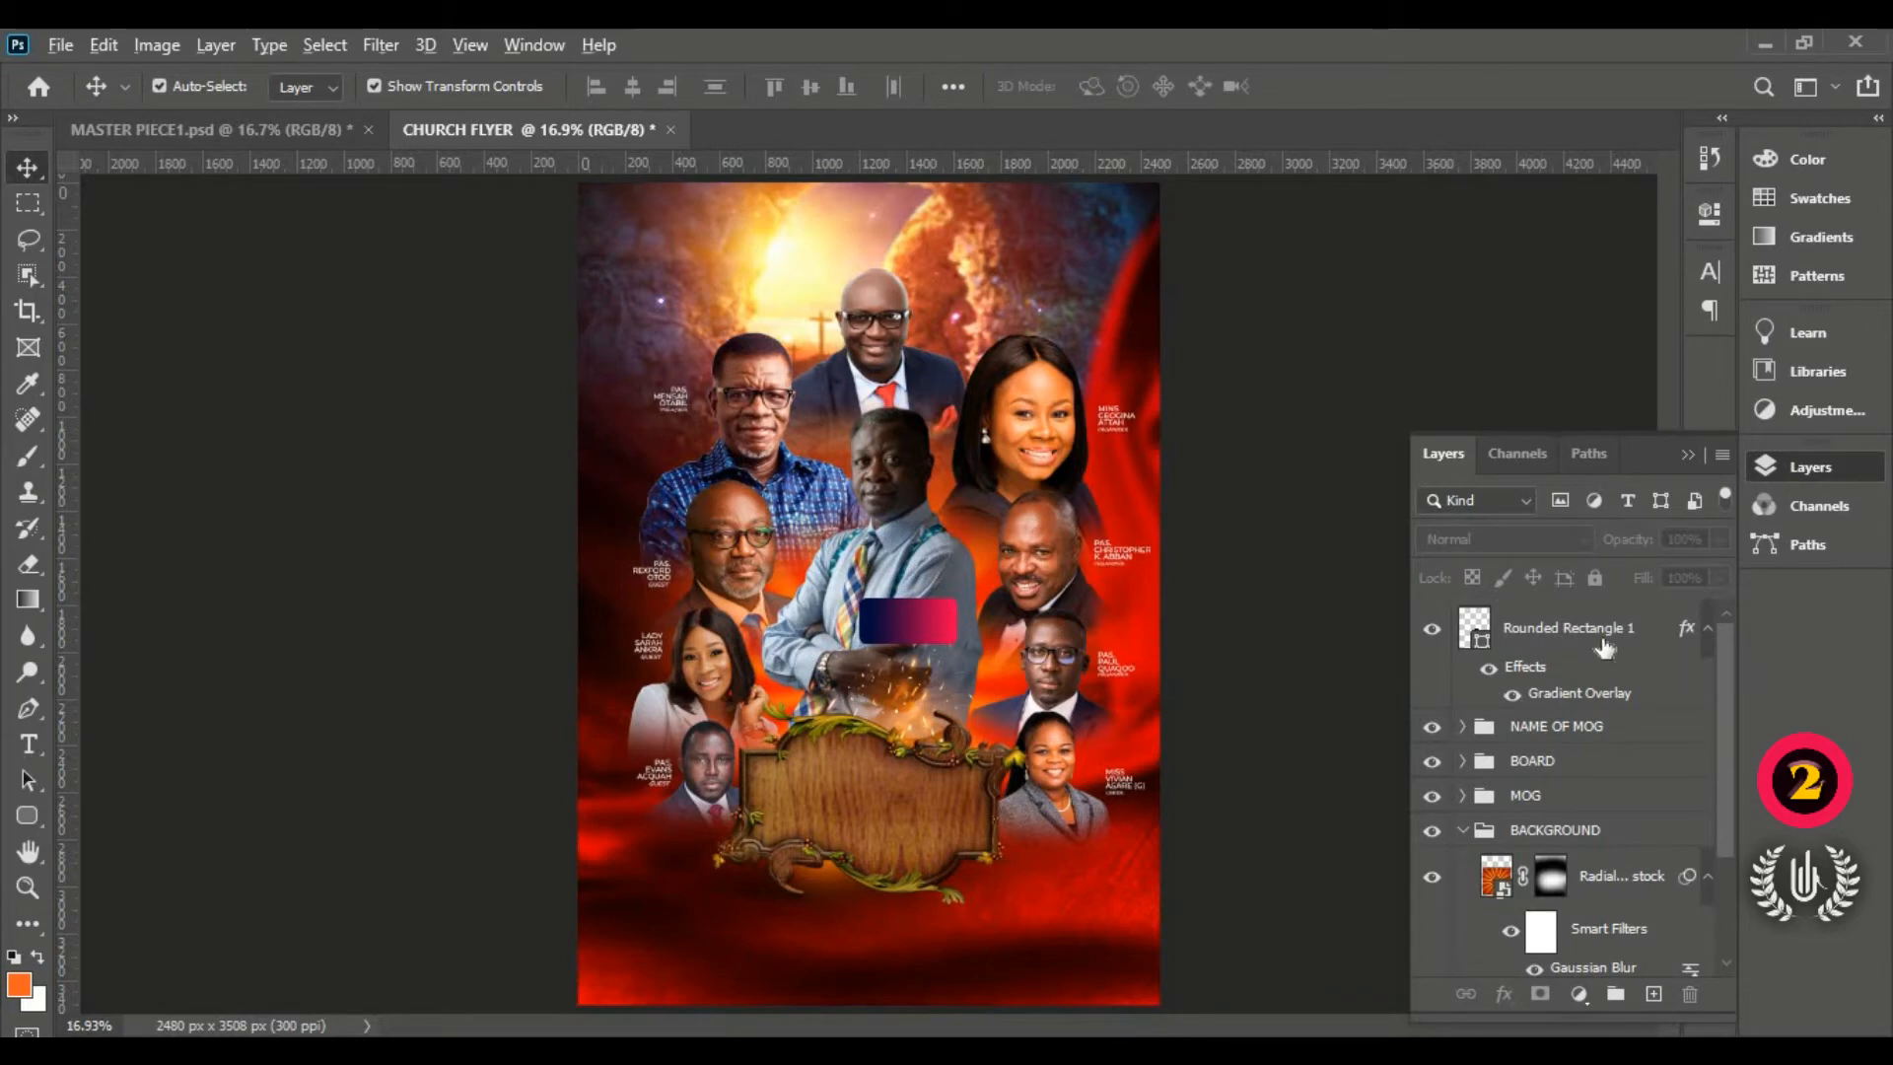
{"action": "left_click", "coordinate": [919, 620]}
{"action": "scroll", "coordinate": [919, 619], "scroll_direction": "up", "scroll_amount": 5}
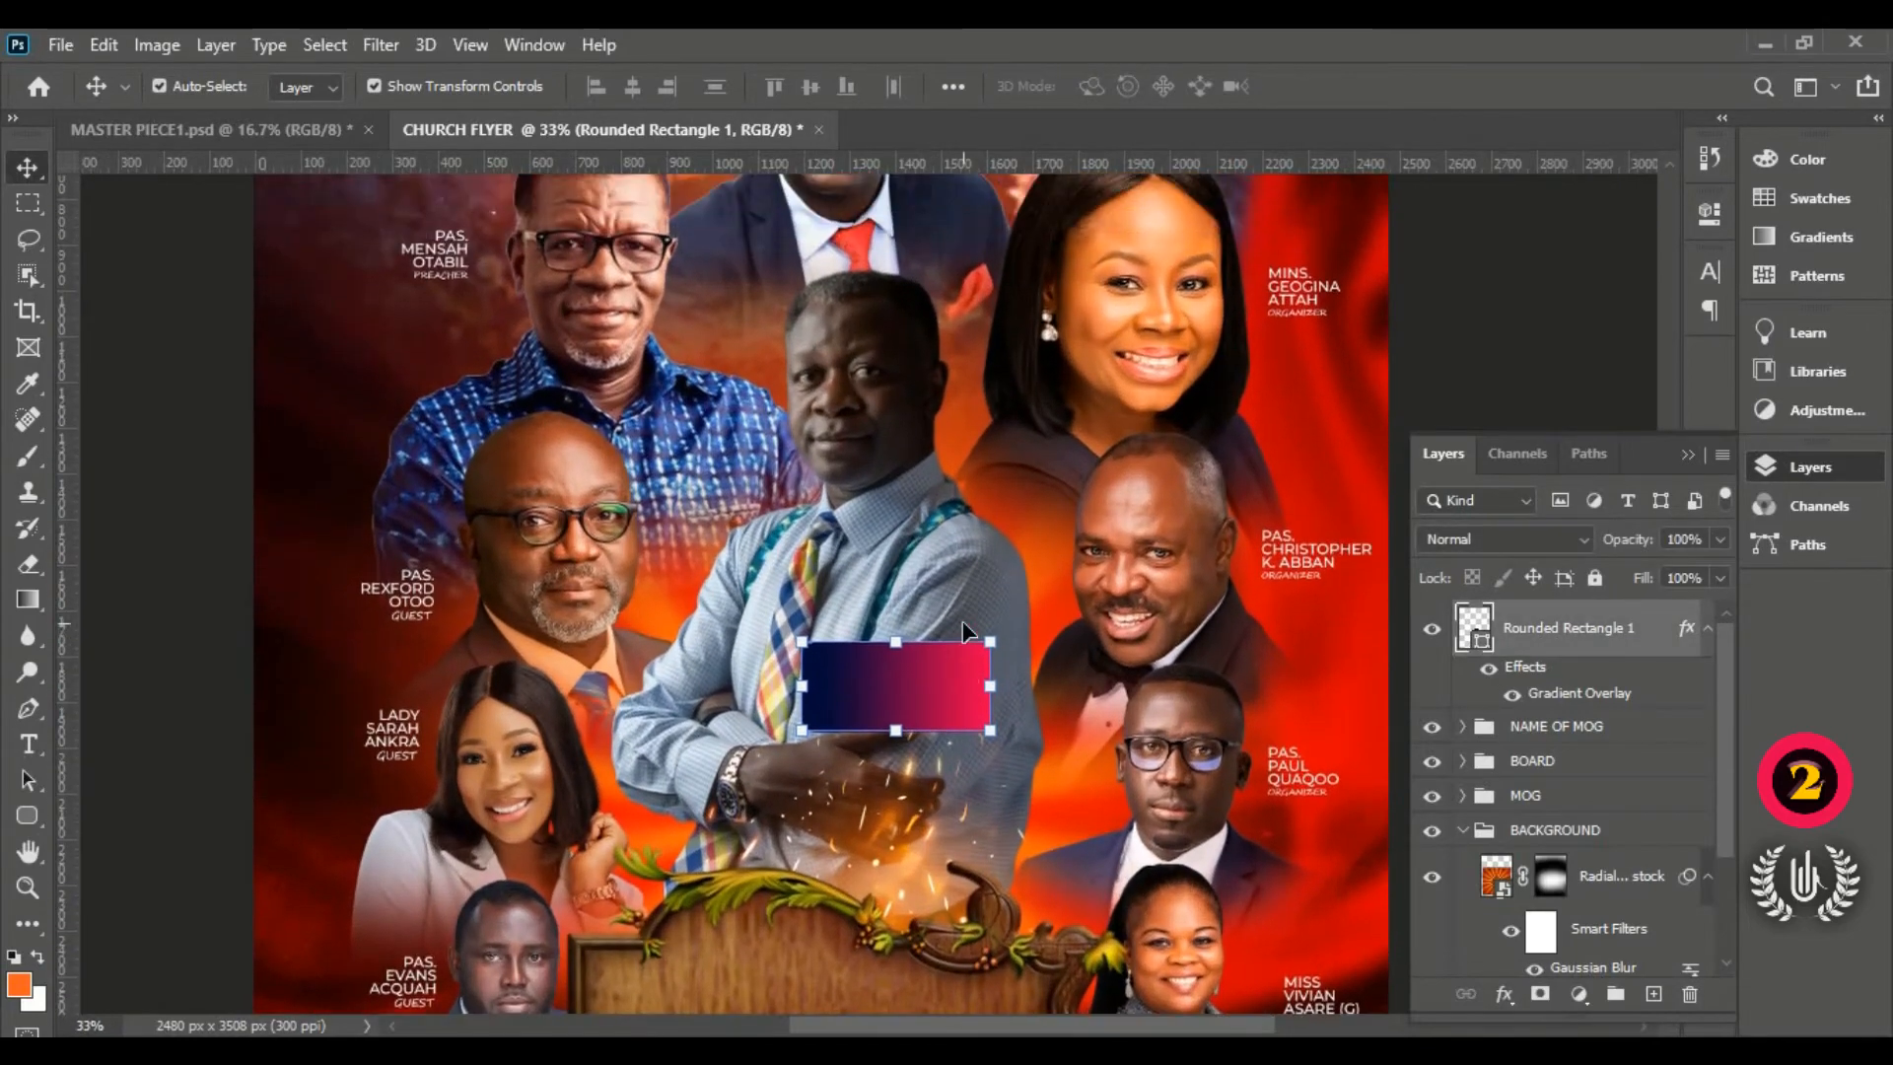
{"action": "scroll", "coordinate": [981, 776], "scroll_direction": "up", "scroll_amount": 3}
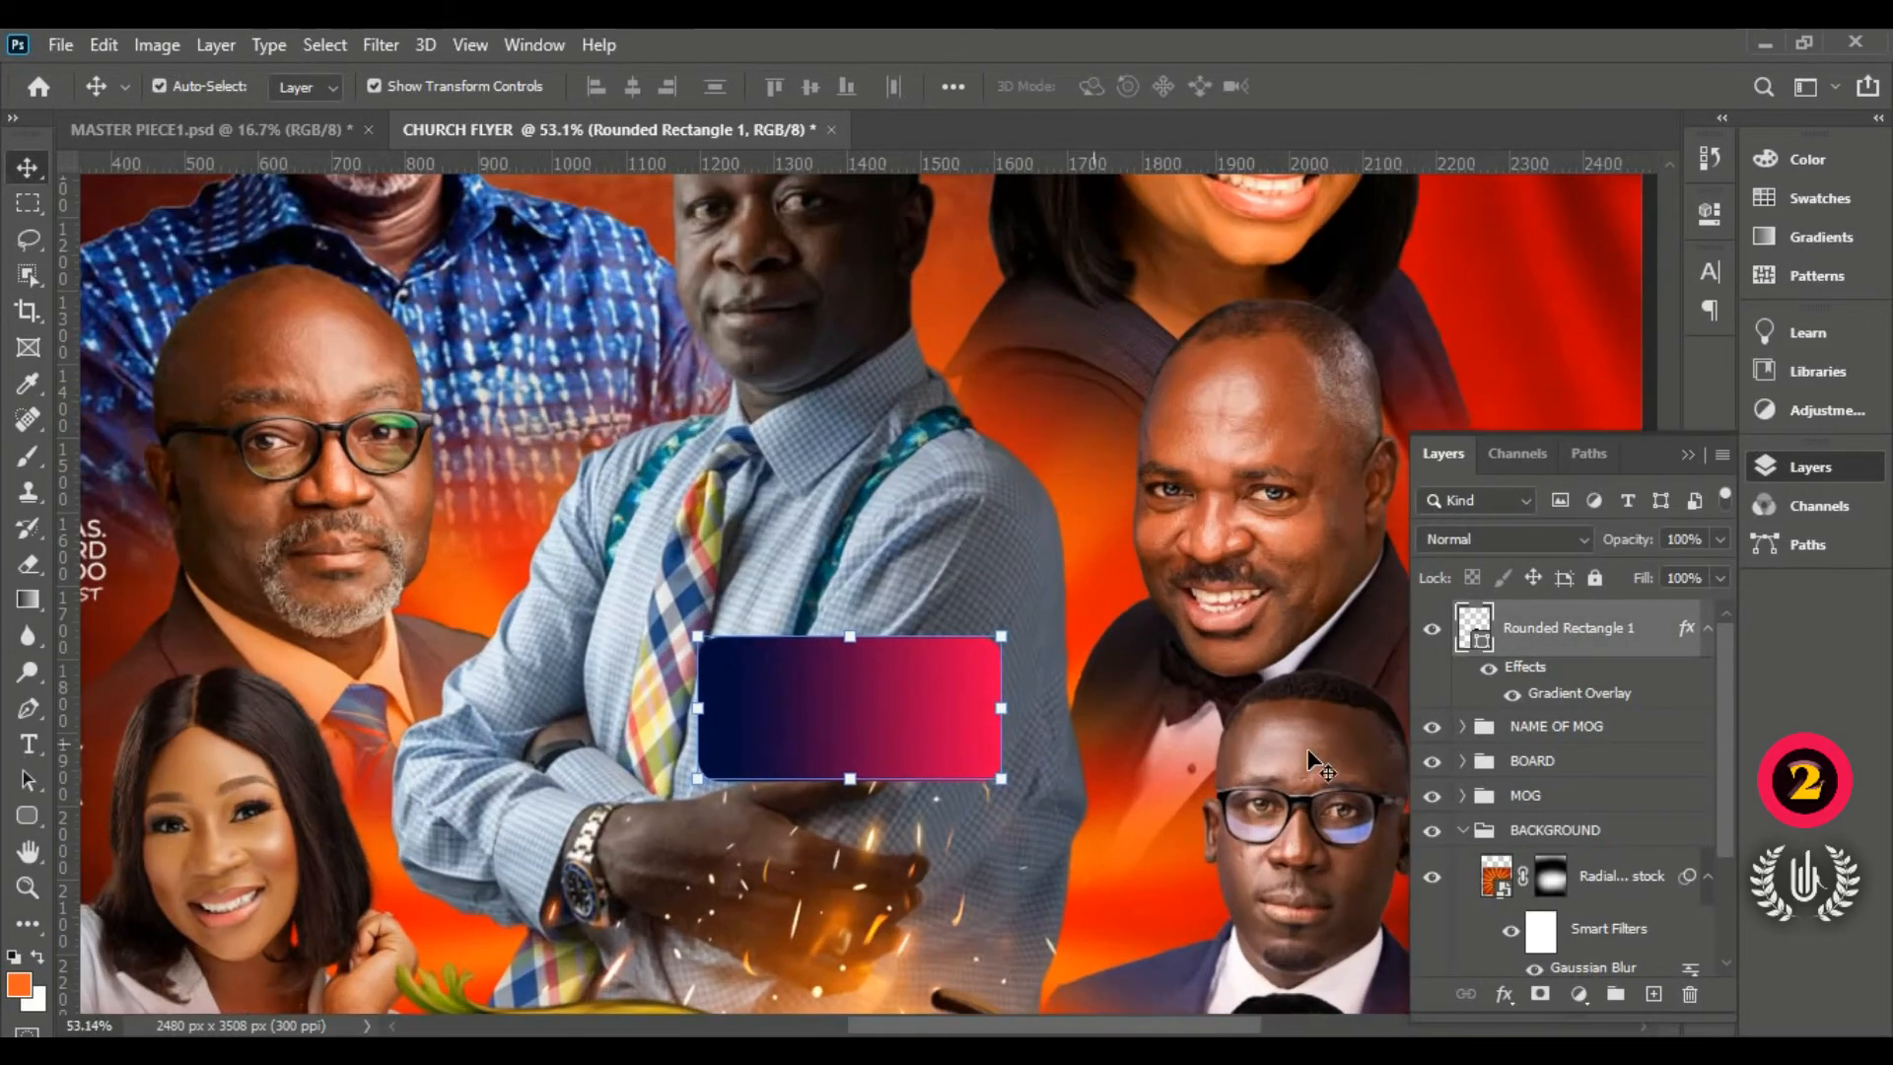
{"action": "left_click", "coordinate": [1463, 831]}
{"action": "scroll", "coordinate": [1244, 780], "scroll_direction": "down", "scroll_amount": 3}
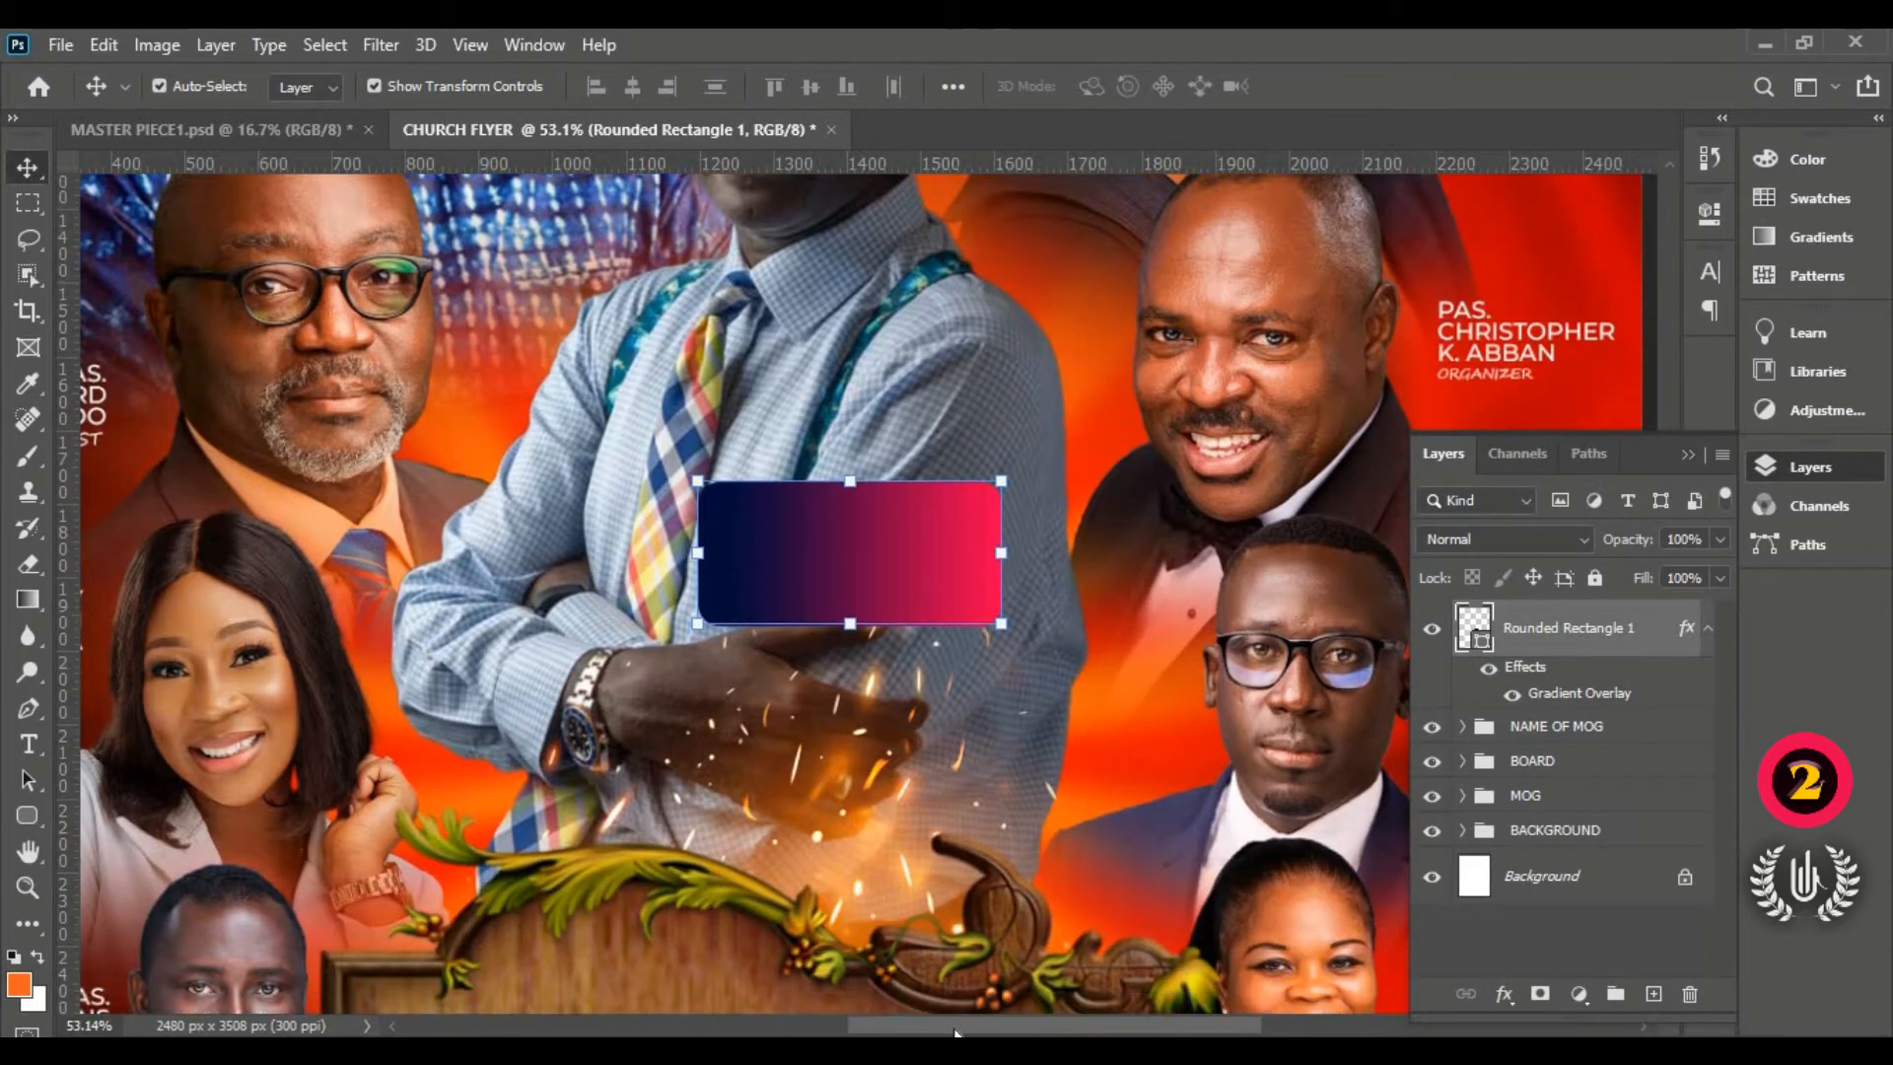
{"action": "left_click_drag", "start_coordinate": [954, 1033], "coordinate": [976, 1033]}
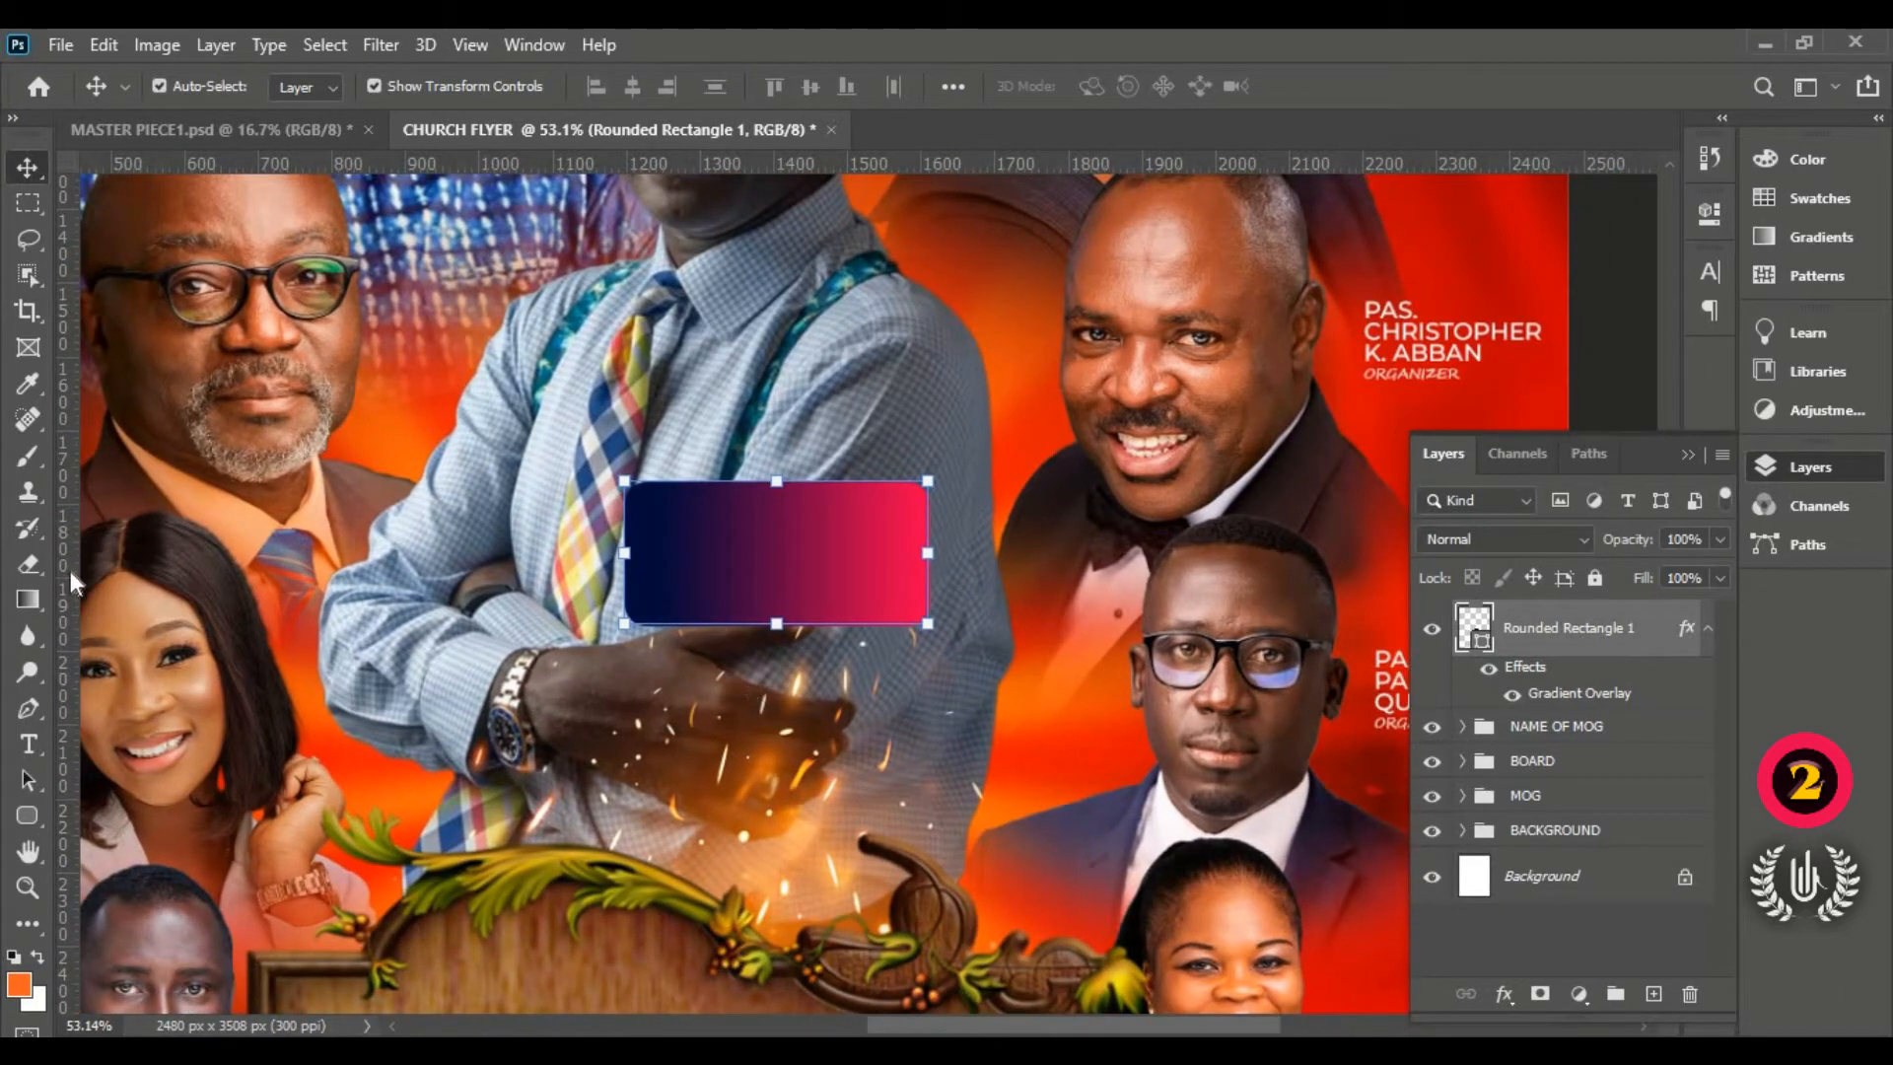
Step: Add a Montserrat Bold Italic text layer reading 'OFFICIAL HOST' and commit it
{"action": "left_click", "coordinate": [29, 747]}
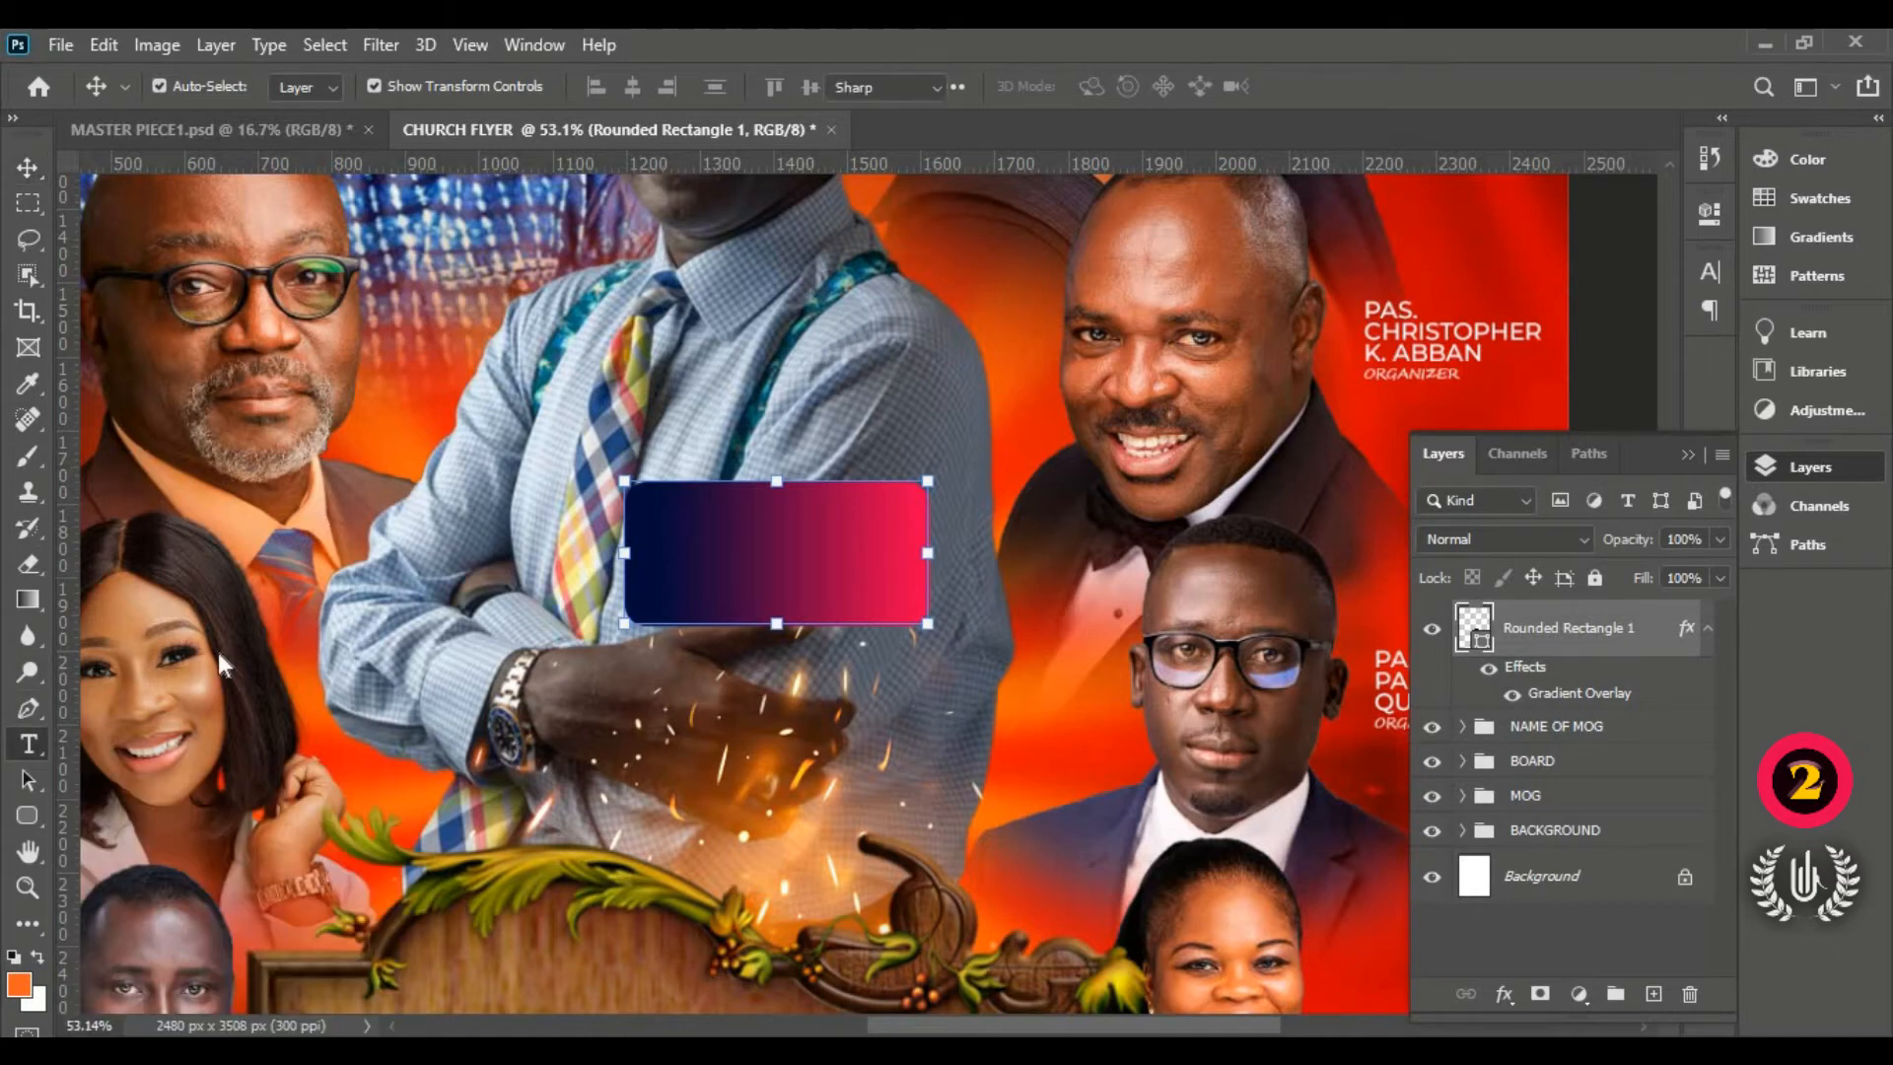
{"action": "left_click", "coordinate": [679, 373]}
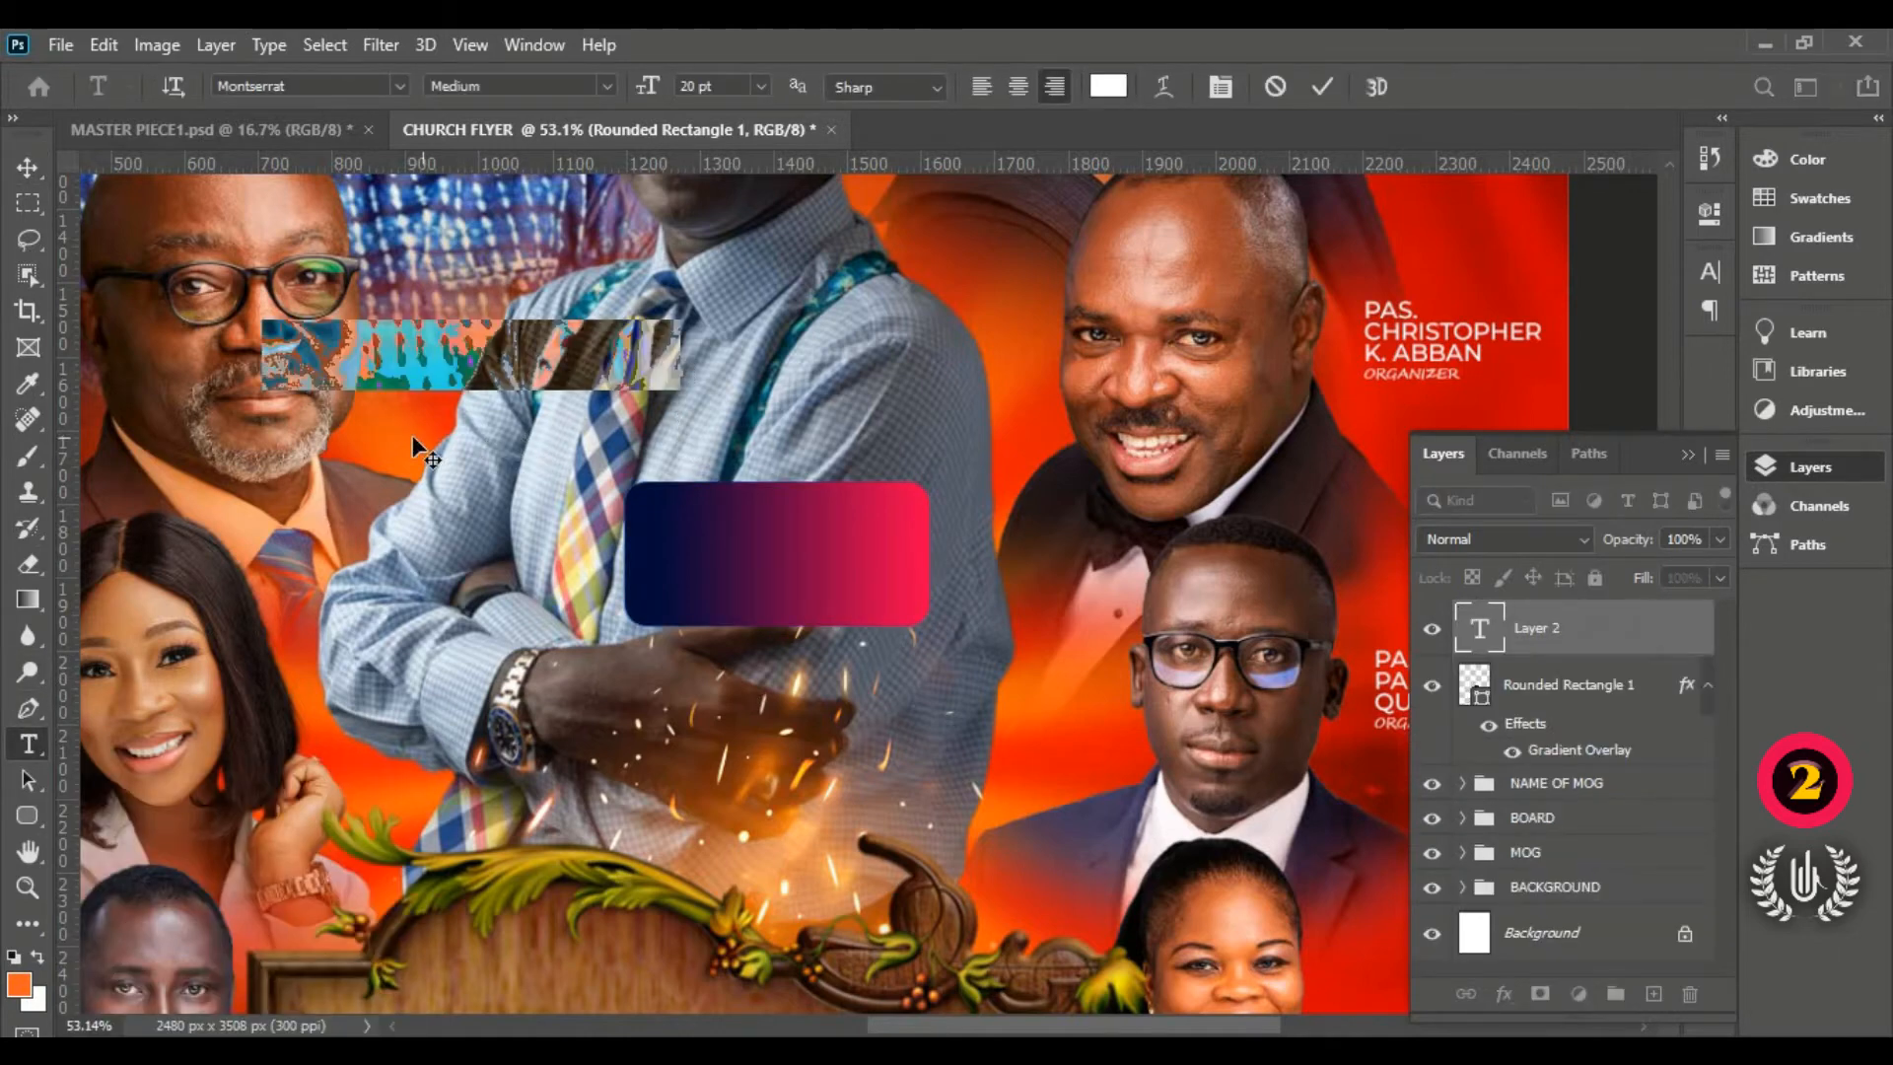
{"action": "left_click_drag", "start_coordinate": [721, 587], "coordinate": [698, 604]}
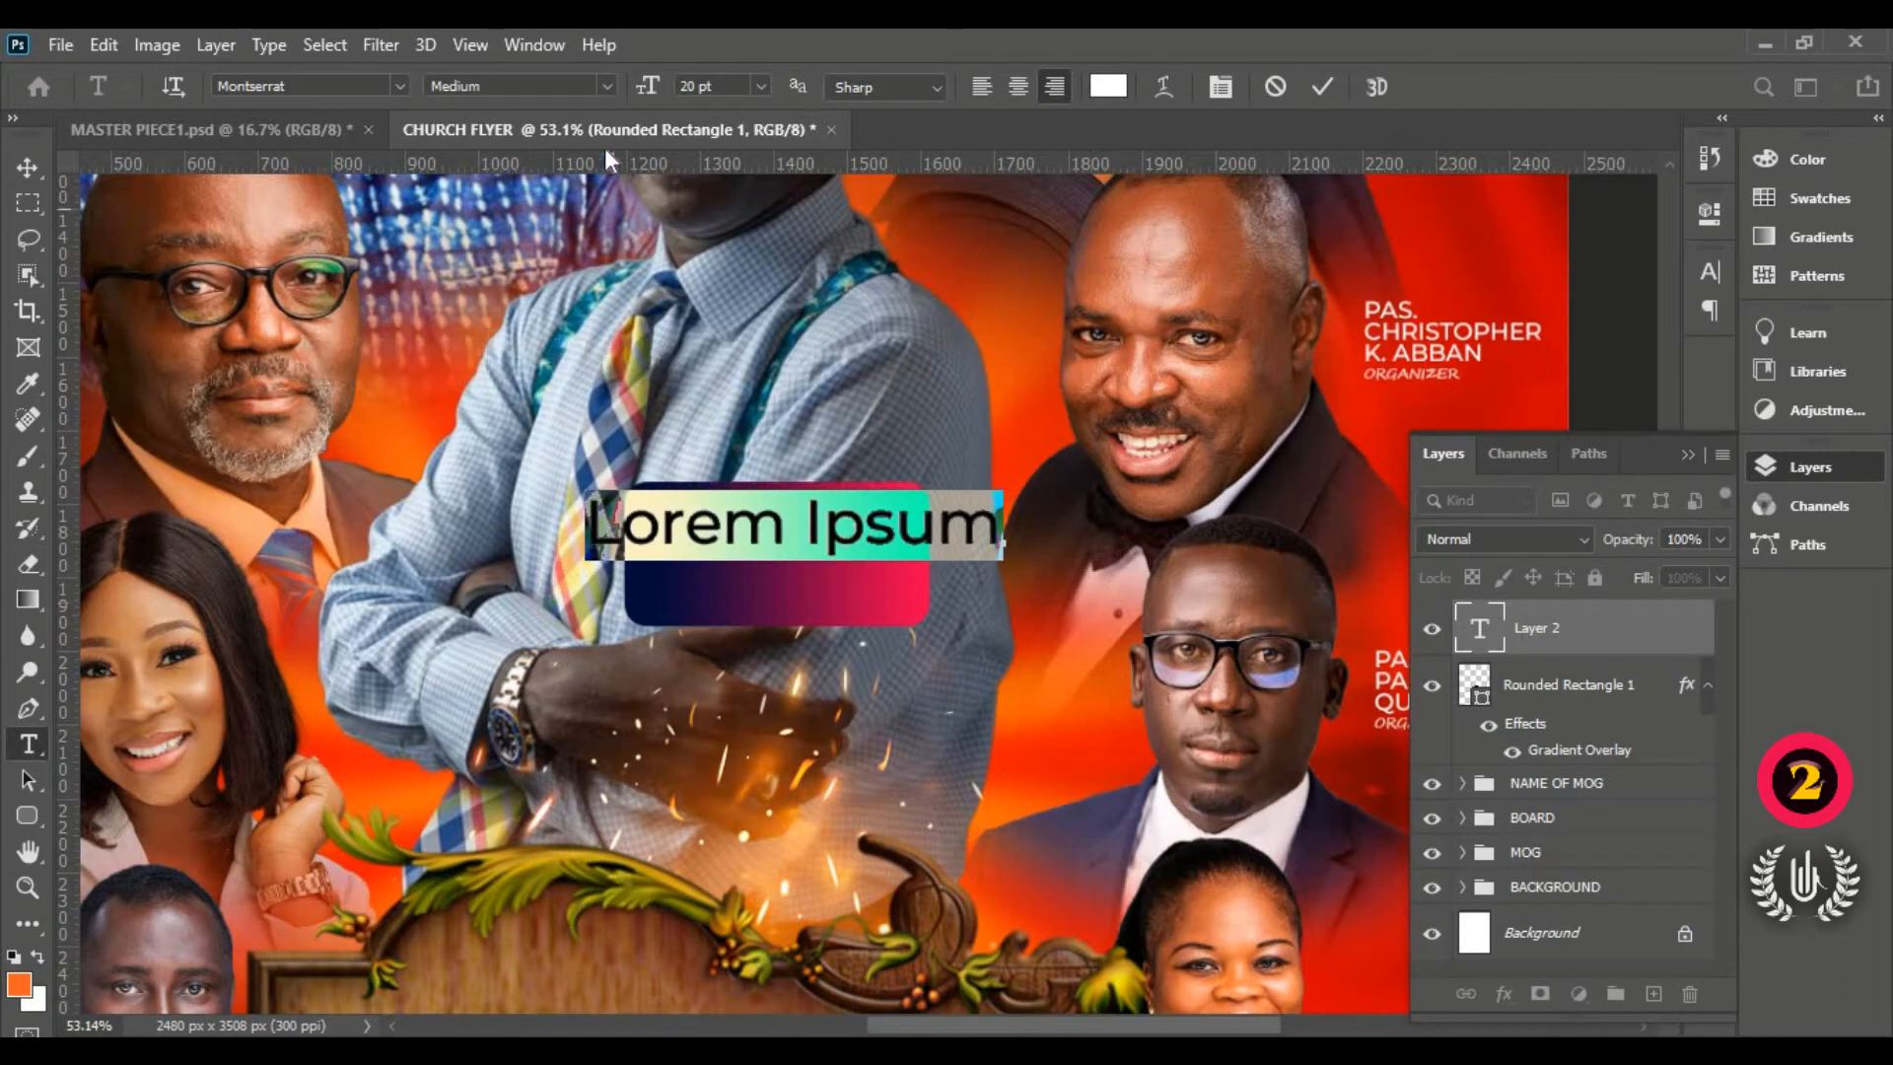
{"action": "left_click", "coordinate": [601, 87]}
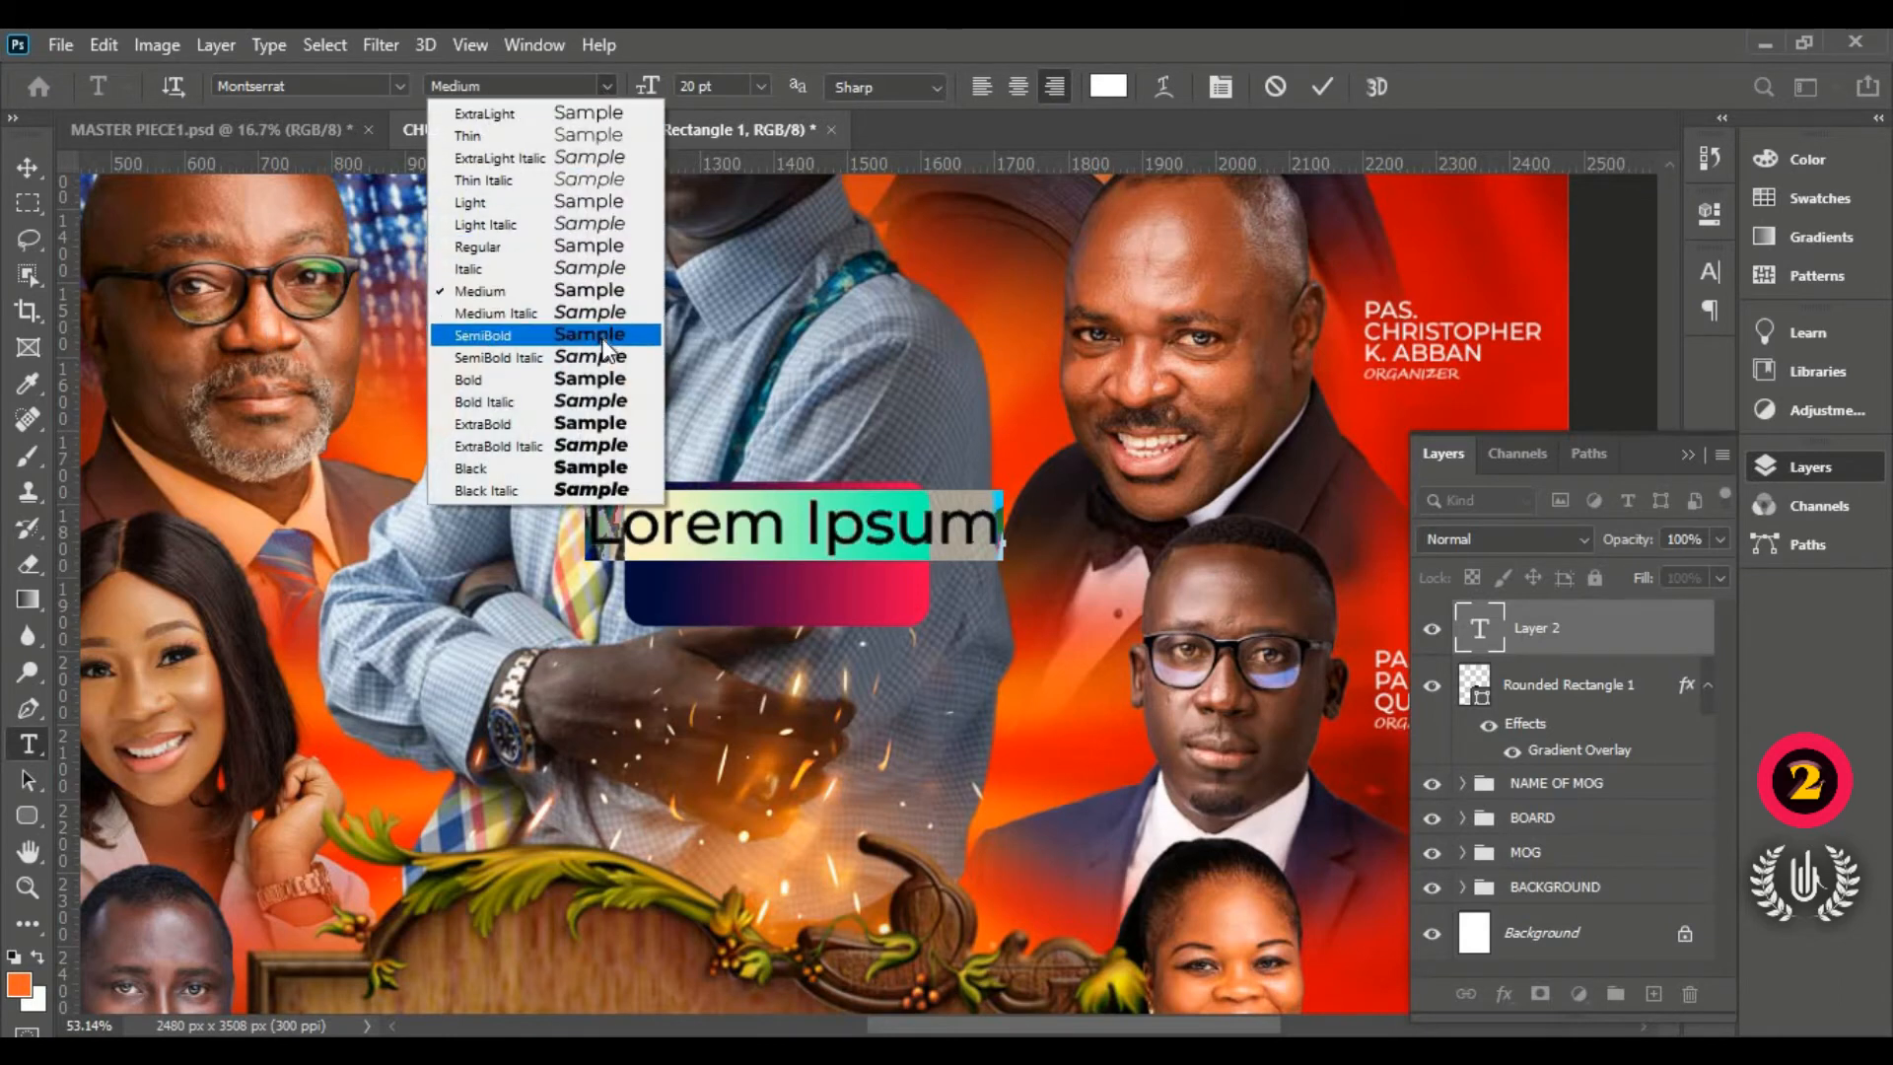
{"action": "left_click", "coordinate": [590, 402]}
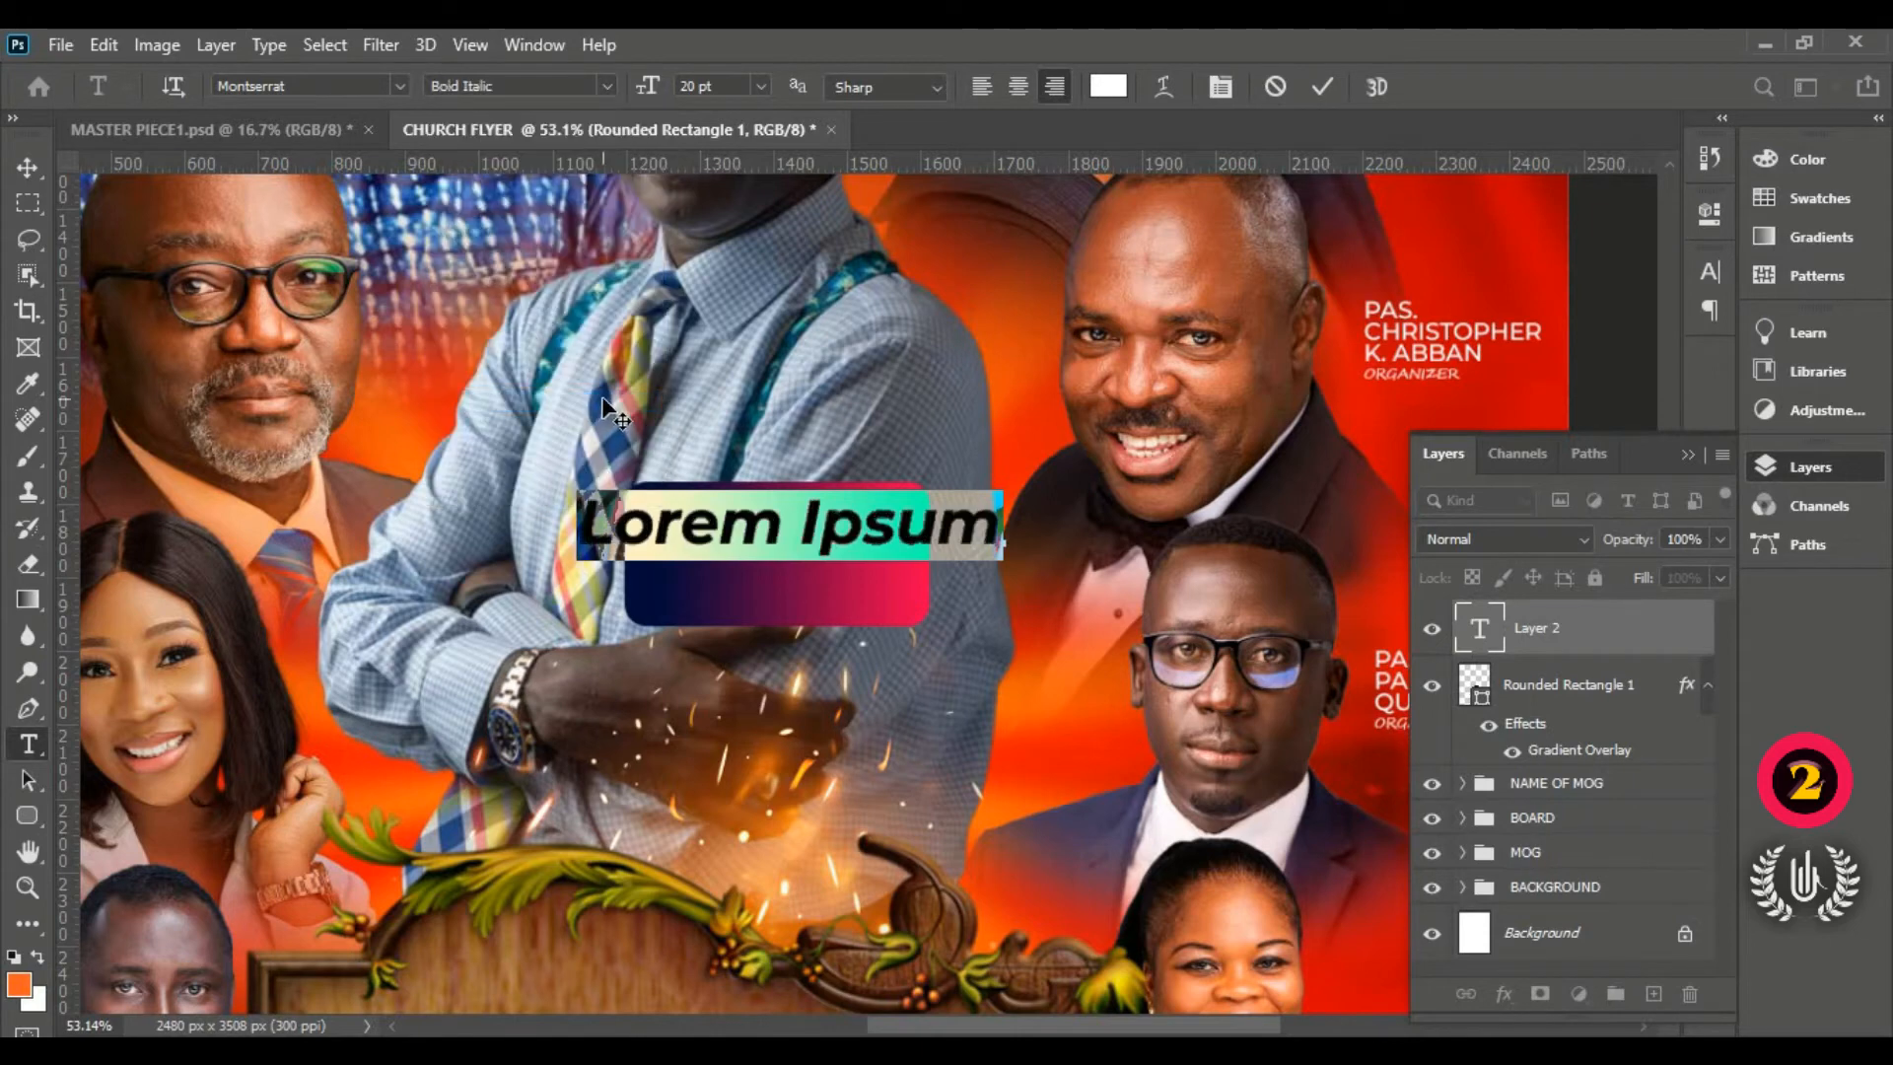
{"action": "type", "text": "OFF"}
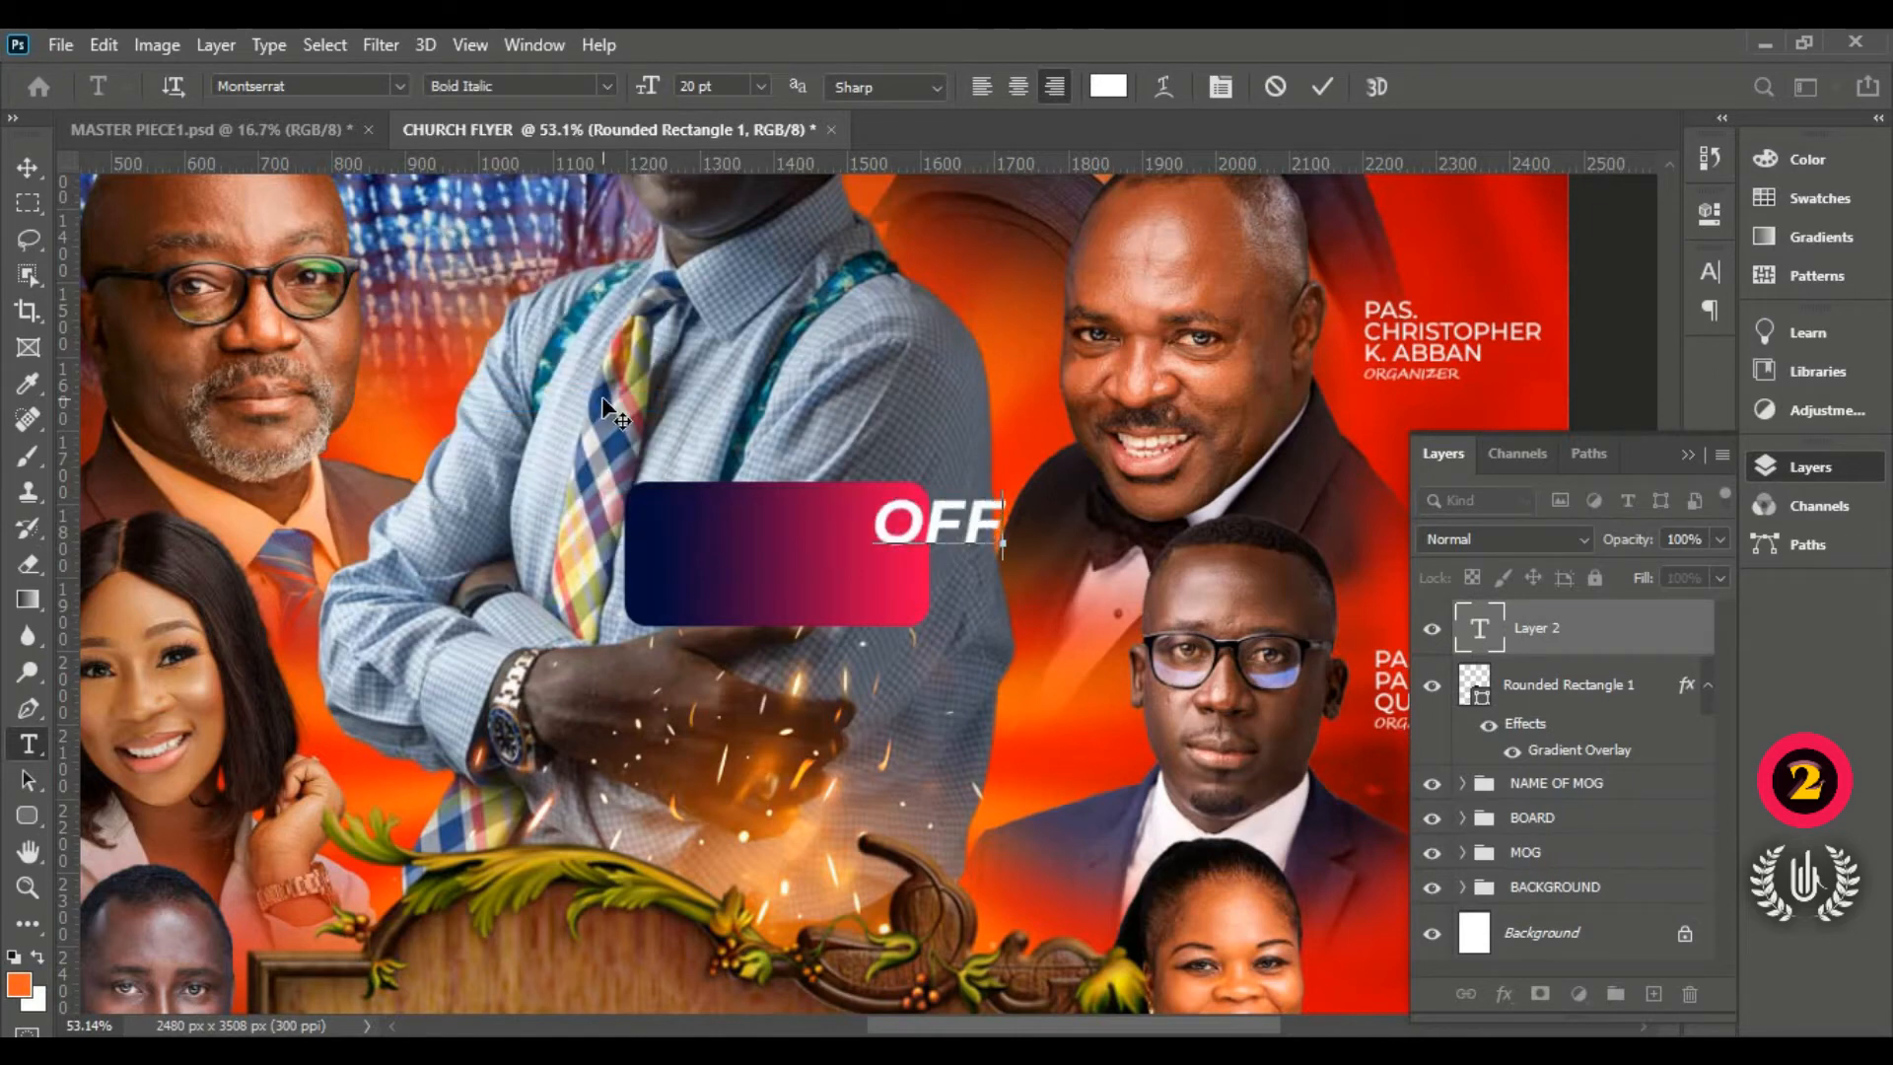
{"action": "type", "text": "ICI"}
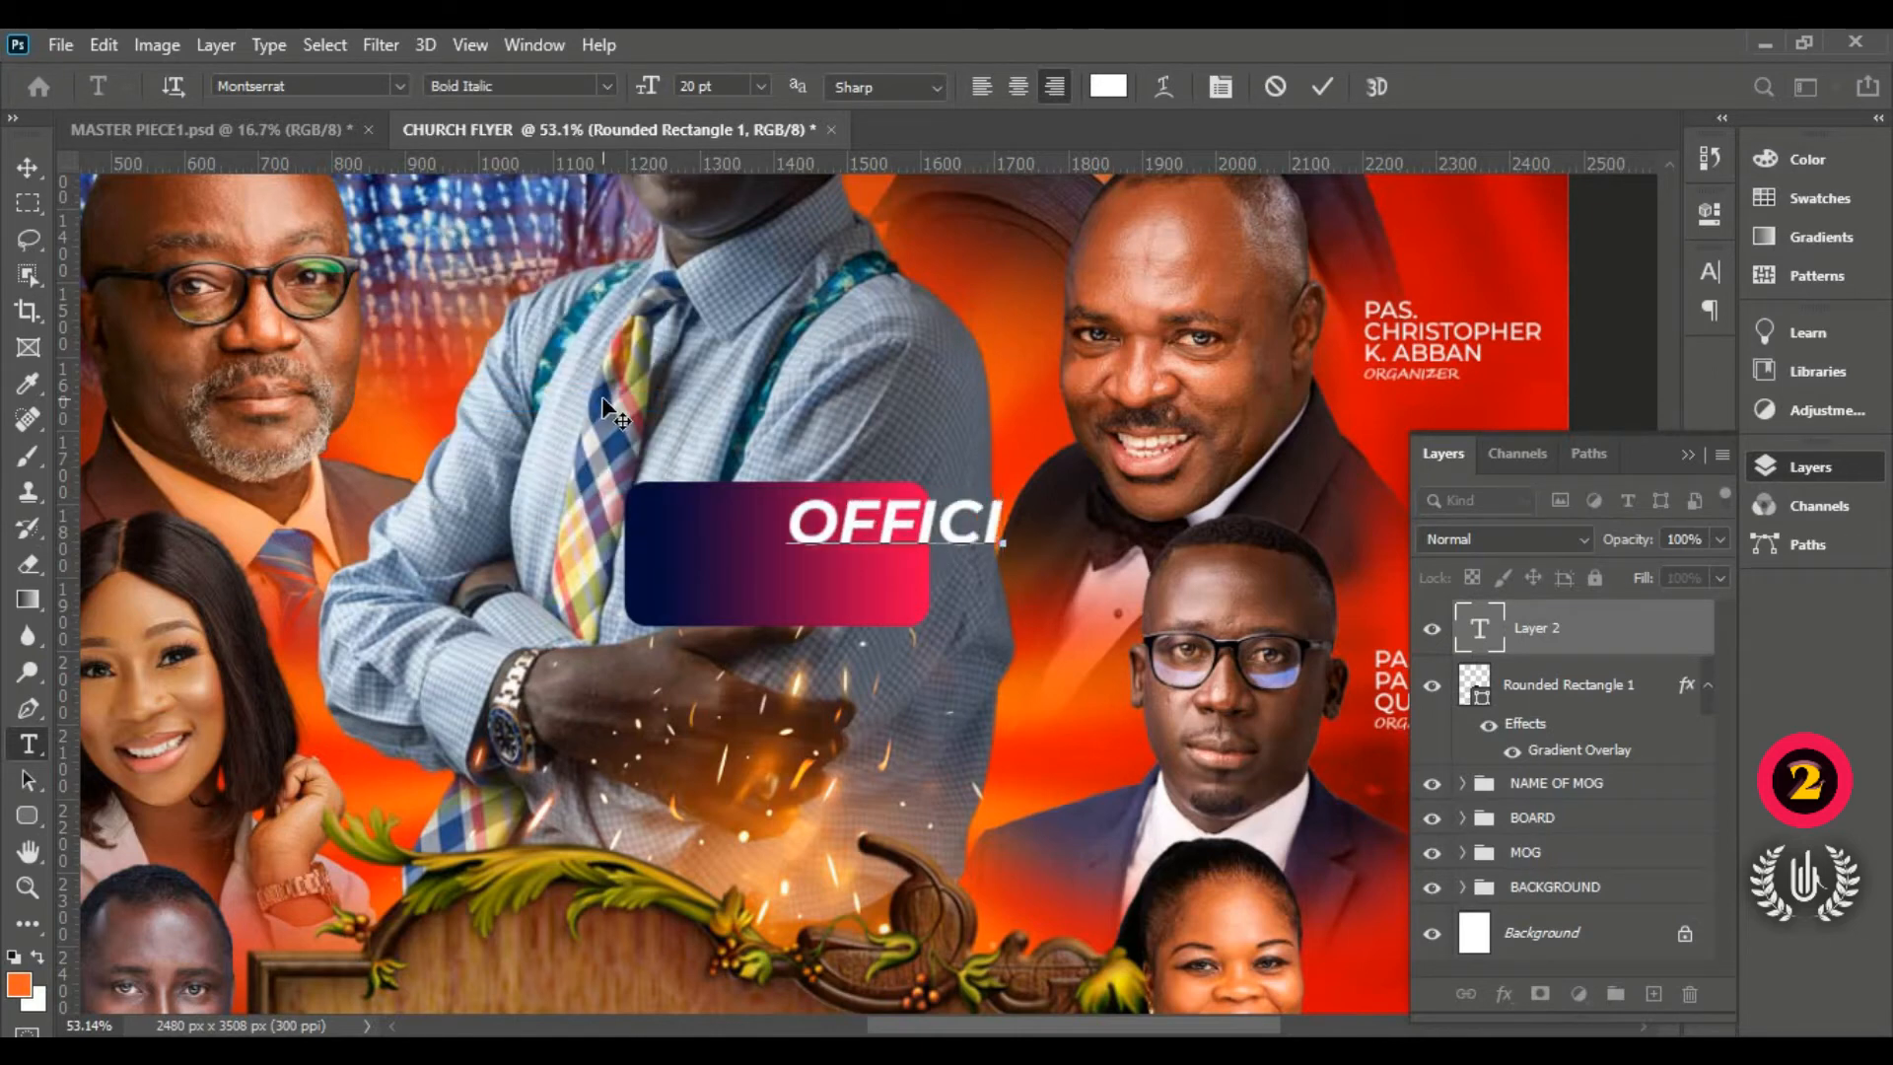
{"action": "type", "text": "A"}
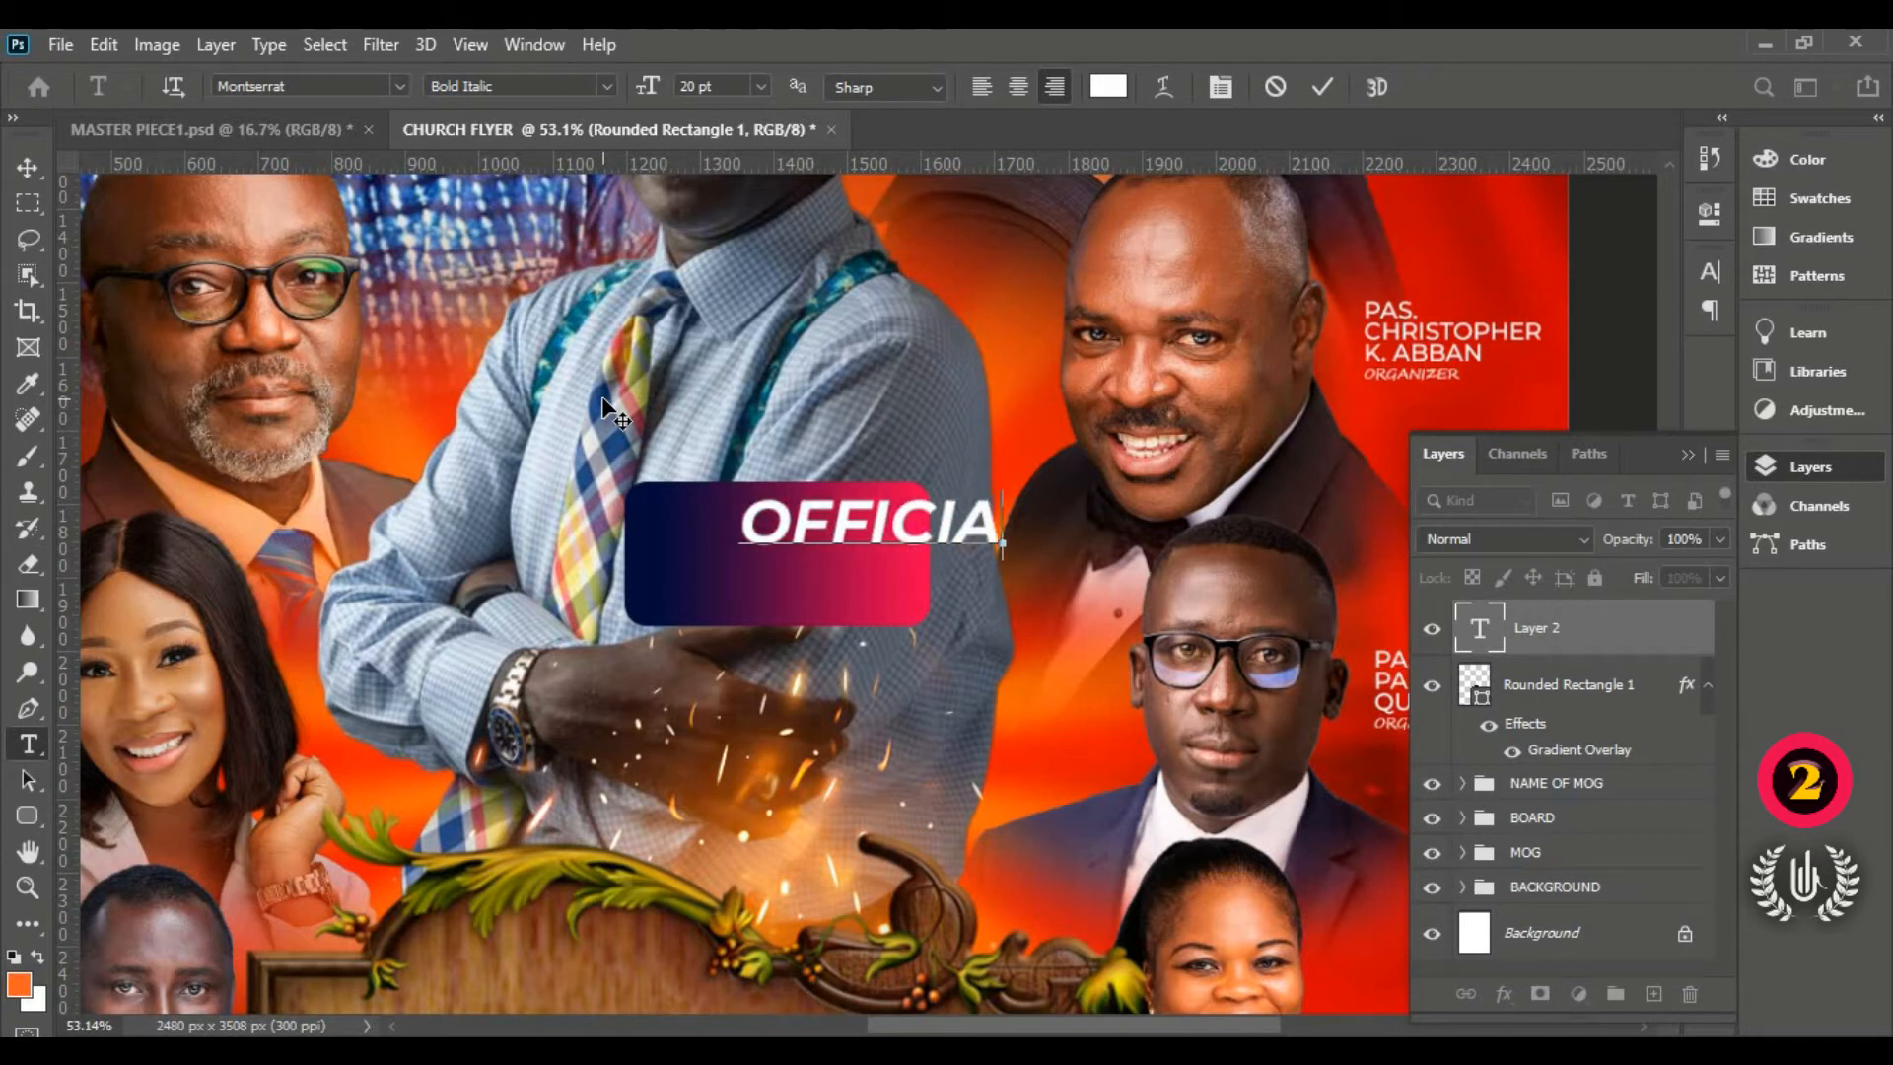
{"action": "type", "text": "L HOS"}
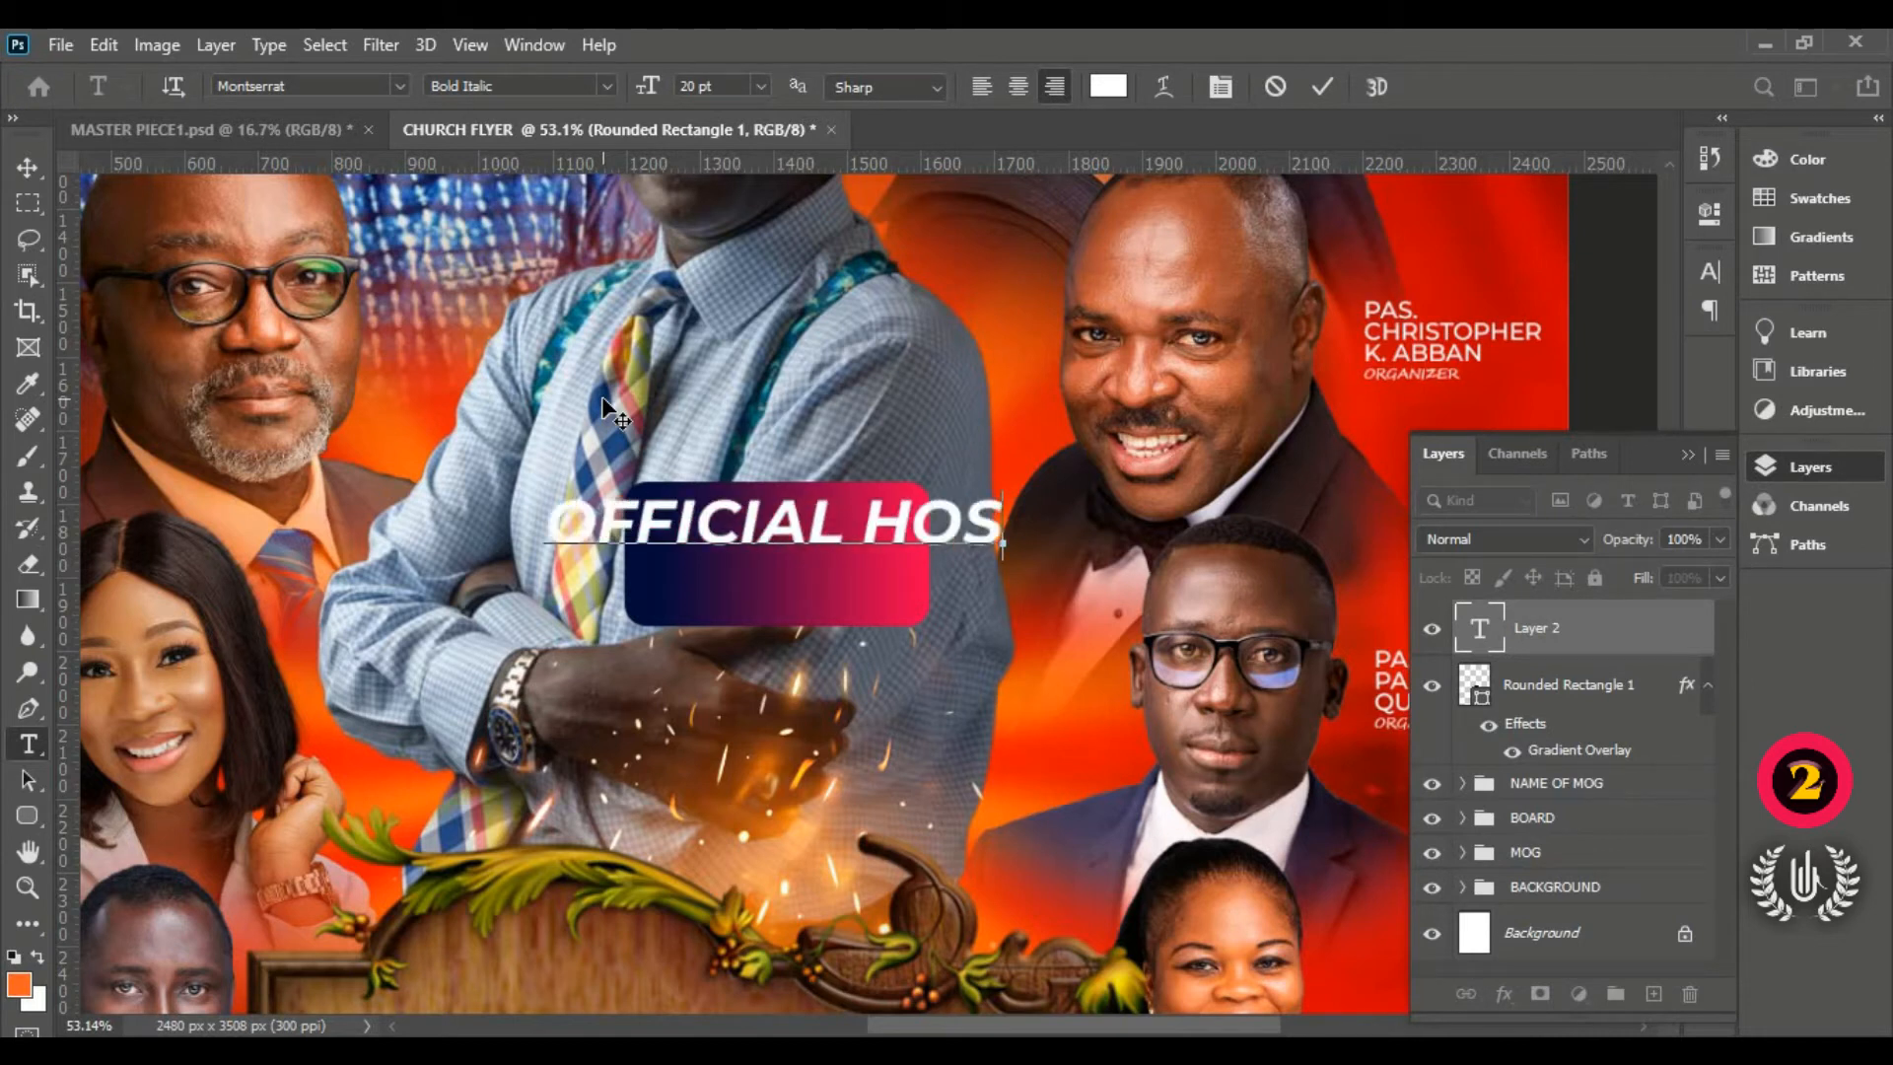
{"action": "type", "text": "T"}
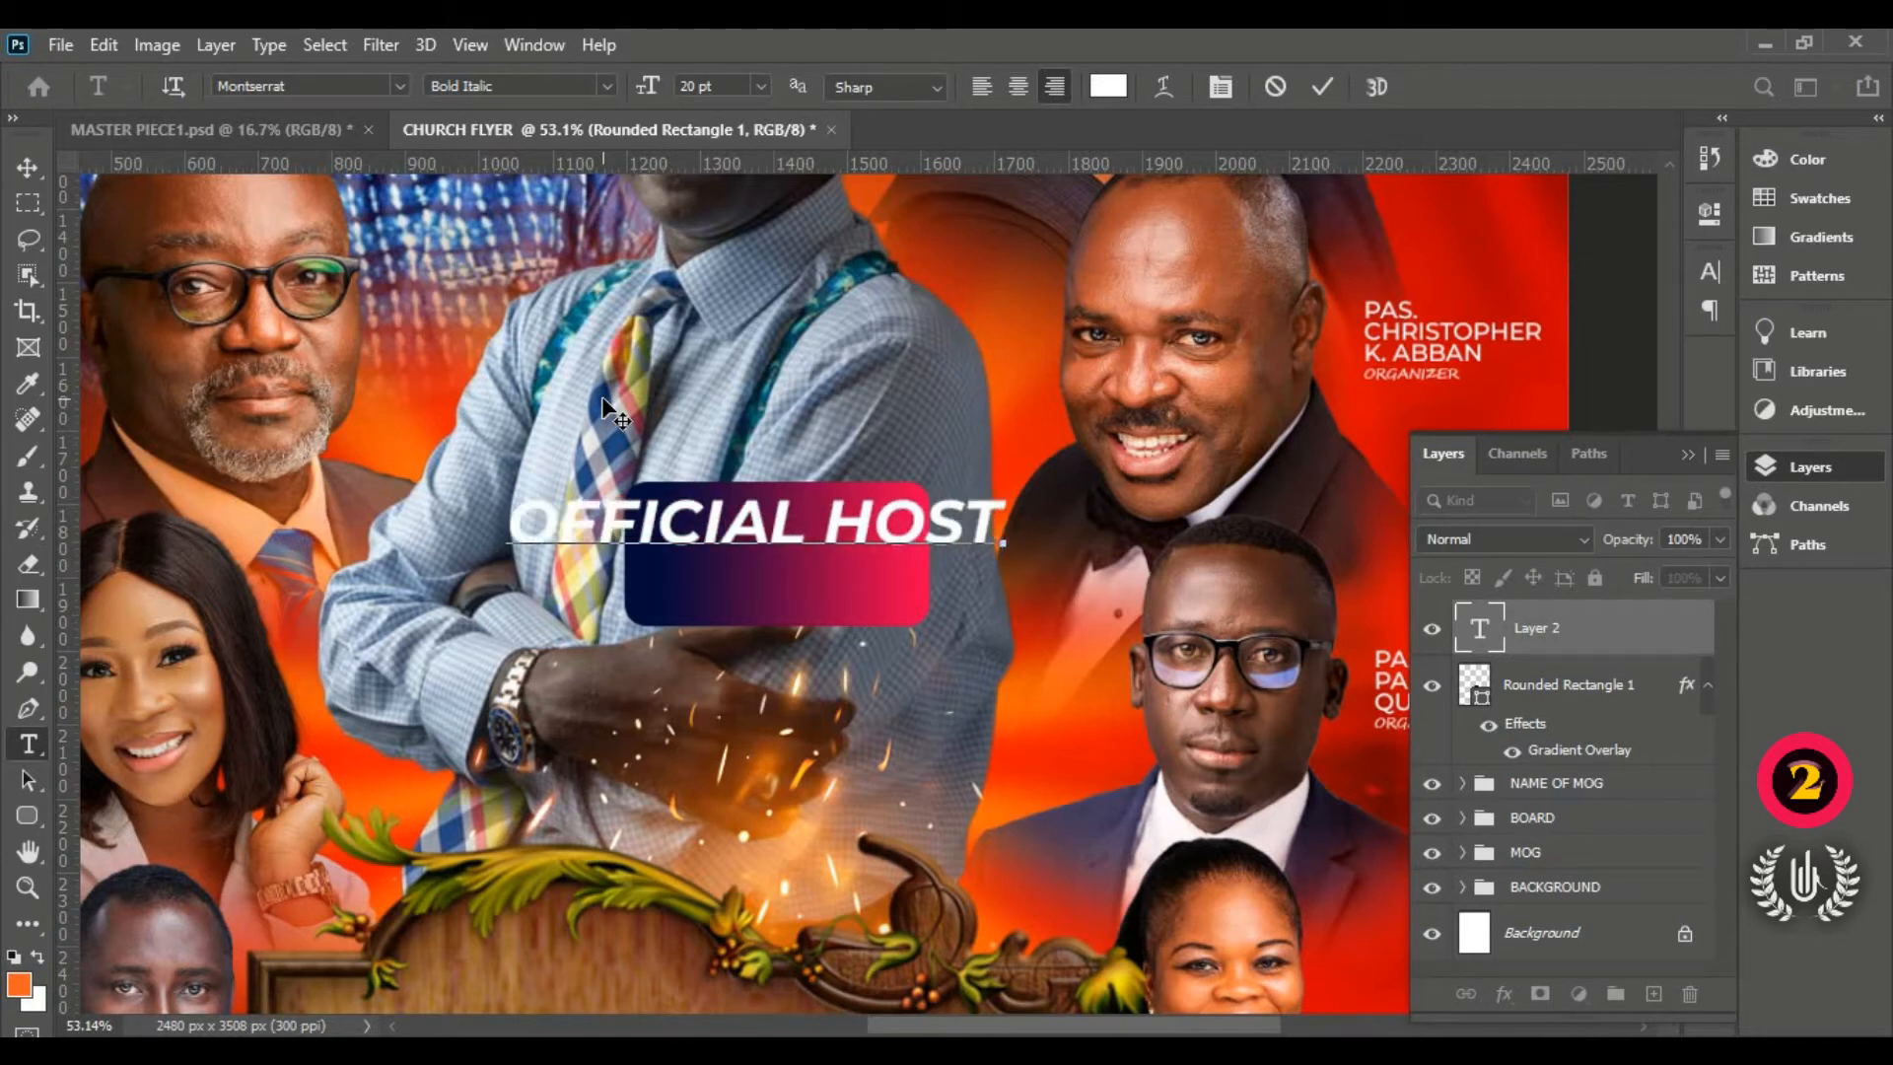
{"action": "left_click", "coordinate": [1326, 87]}
{"action": "left_click", "coordinate": [29, 165]}
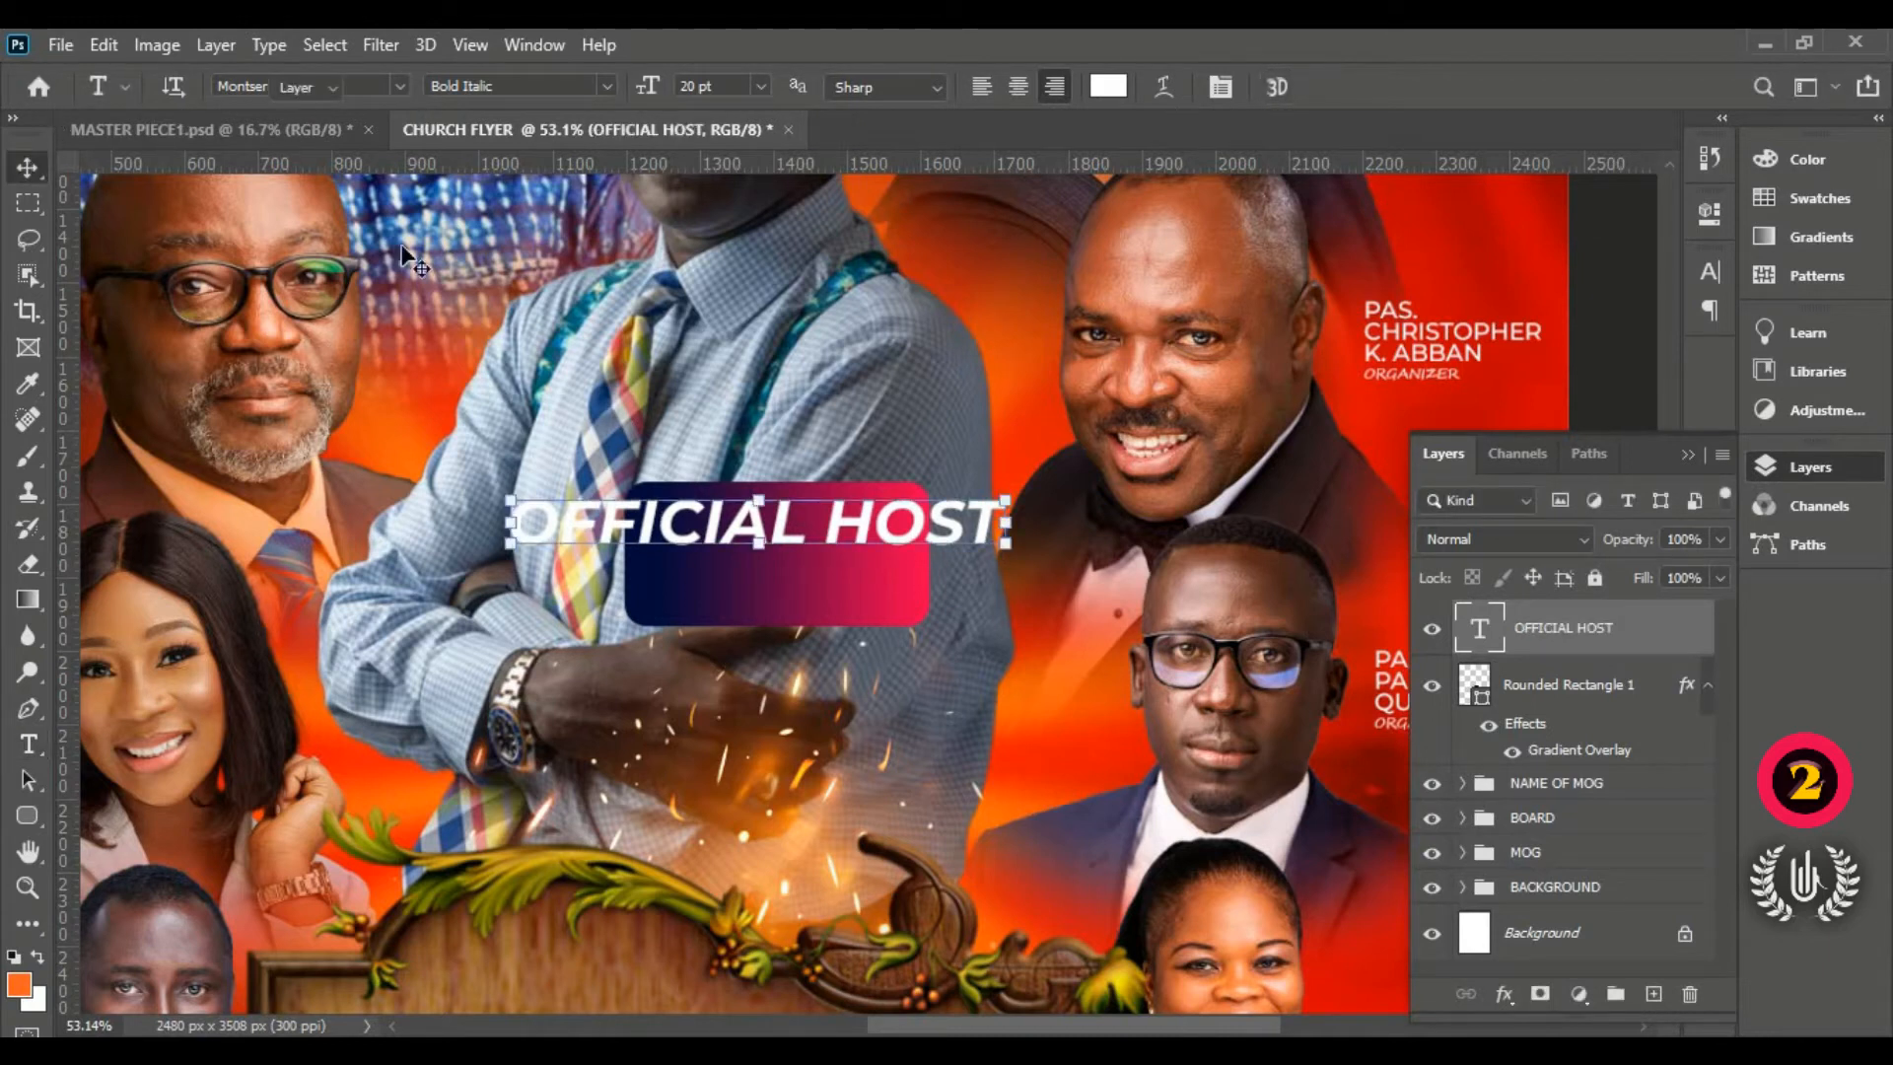
Step: Scale the OFFICIAL HOST text down to about 41.65% so it fits the rectangle
{"action": "left_click_drag", "start_coordinate": [510, 493], "coordinate": [675, 504]}
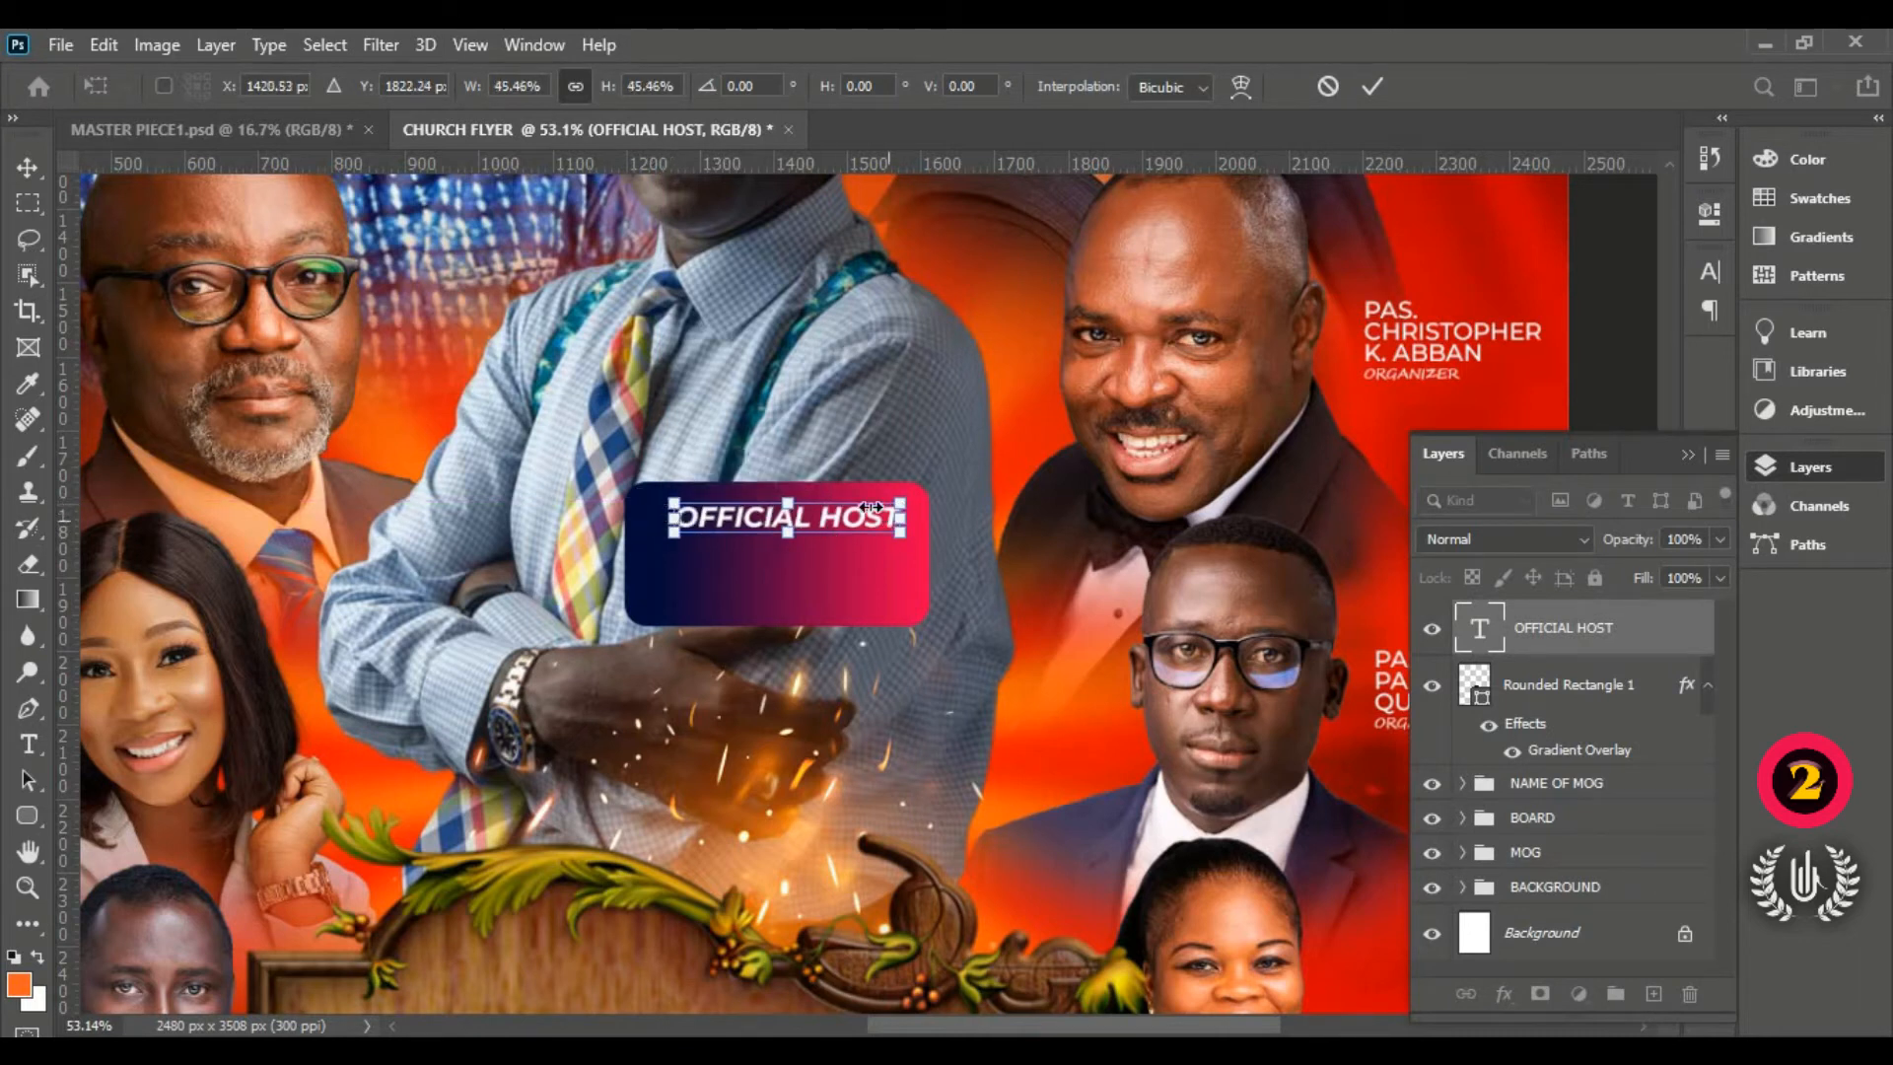
{"action": "left_click_drag", "start_coordinate": [872, 507], "coordinate": [855, 507]}
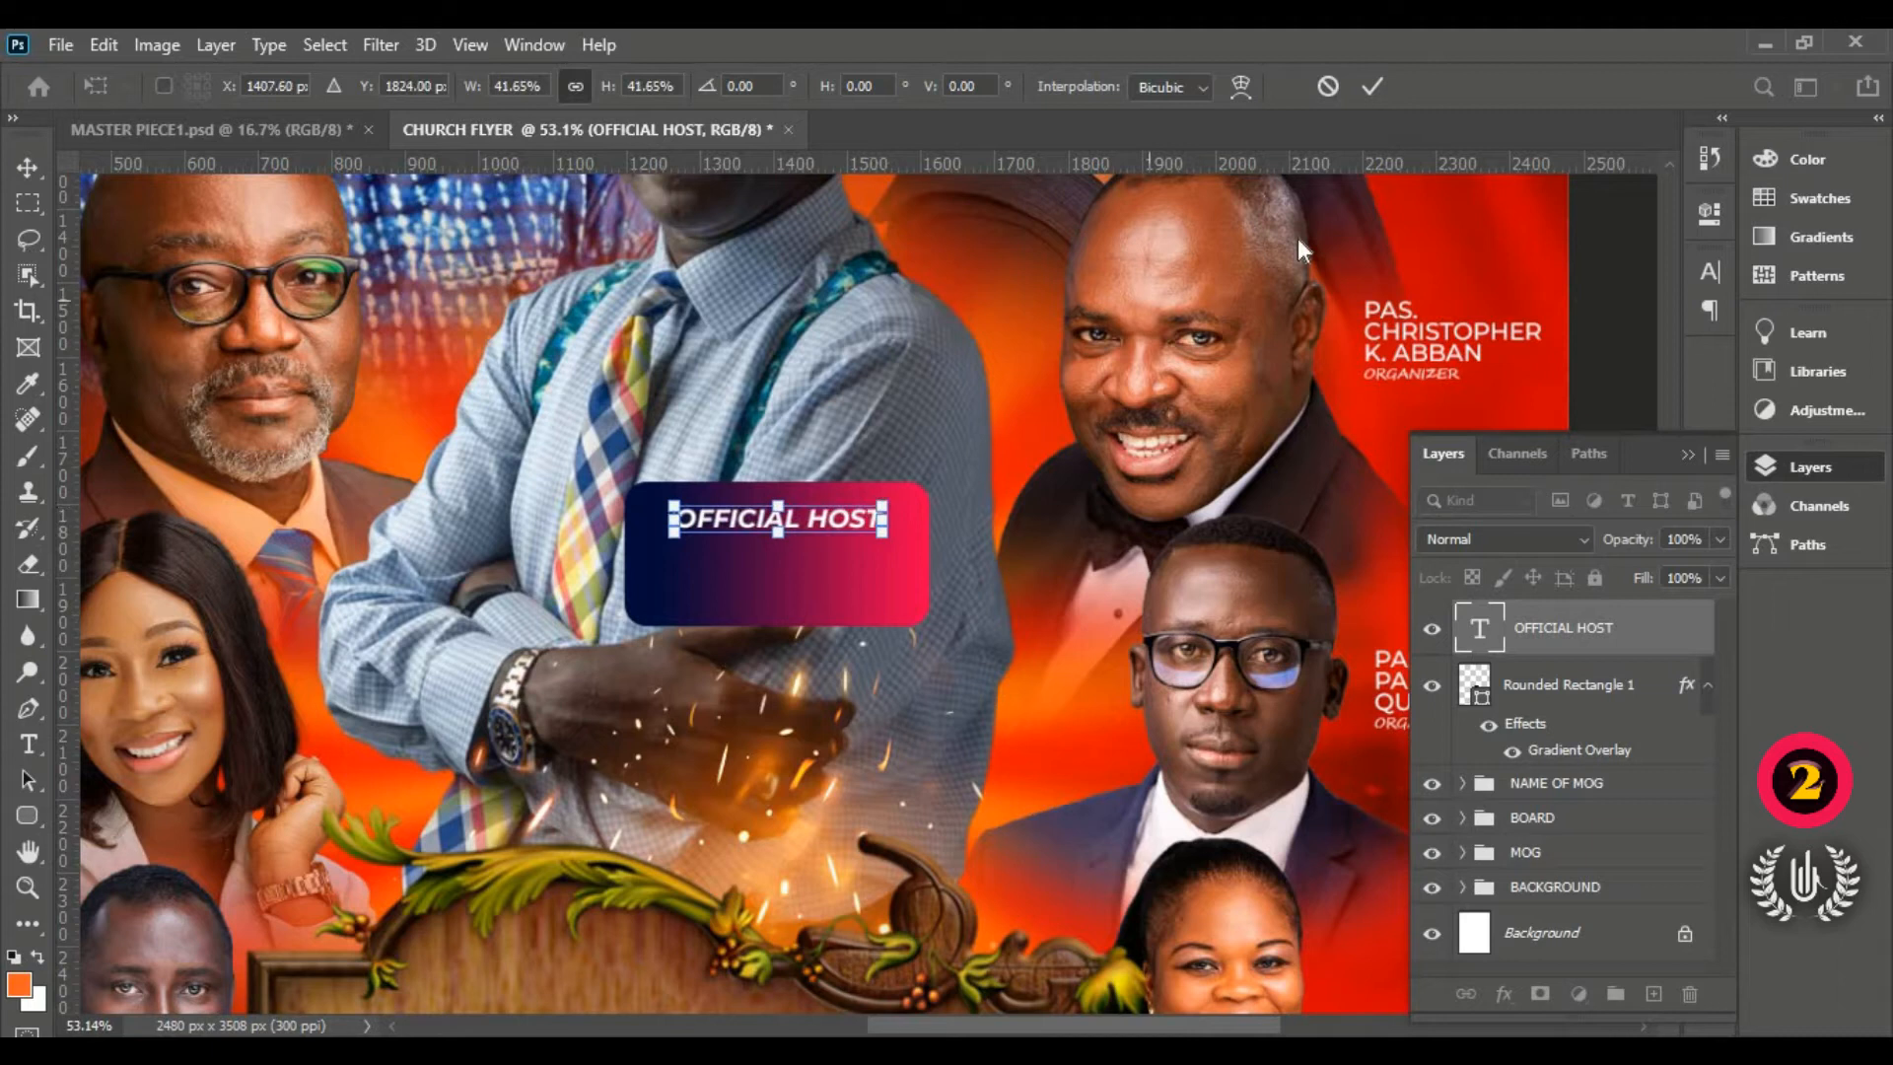
{"action": "left_click", "coordinate": [1370, 89]}
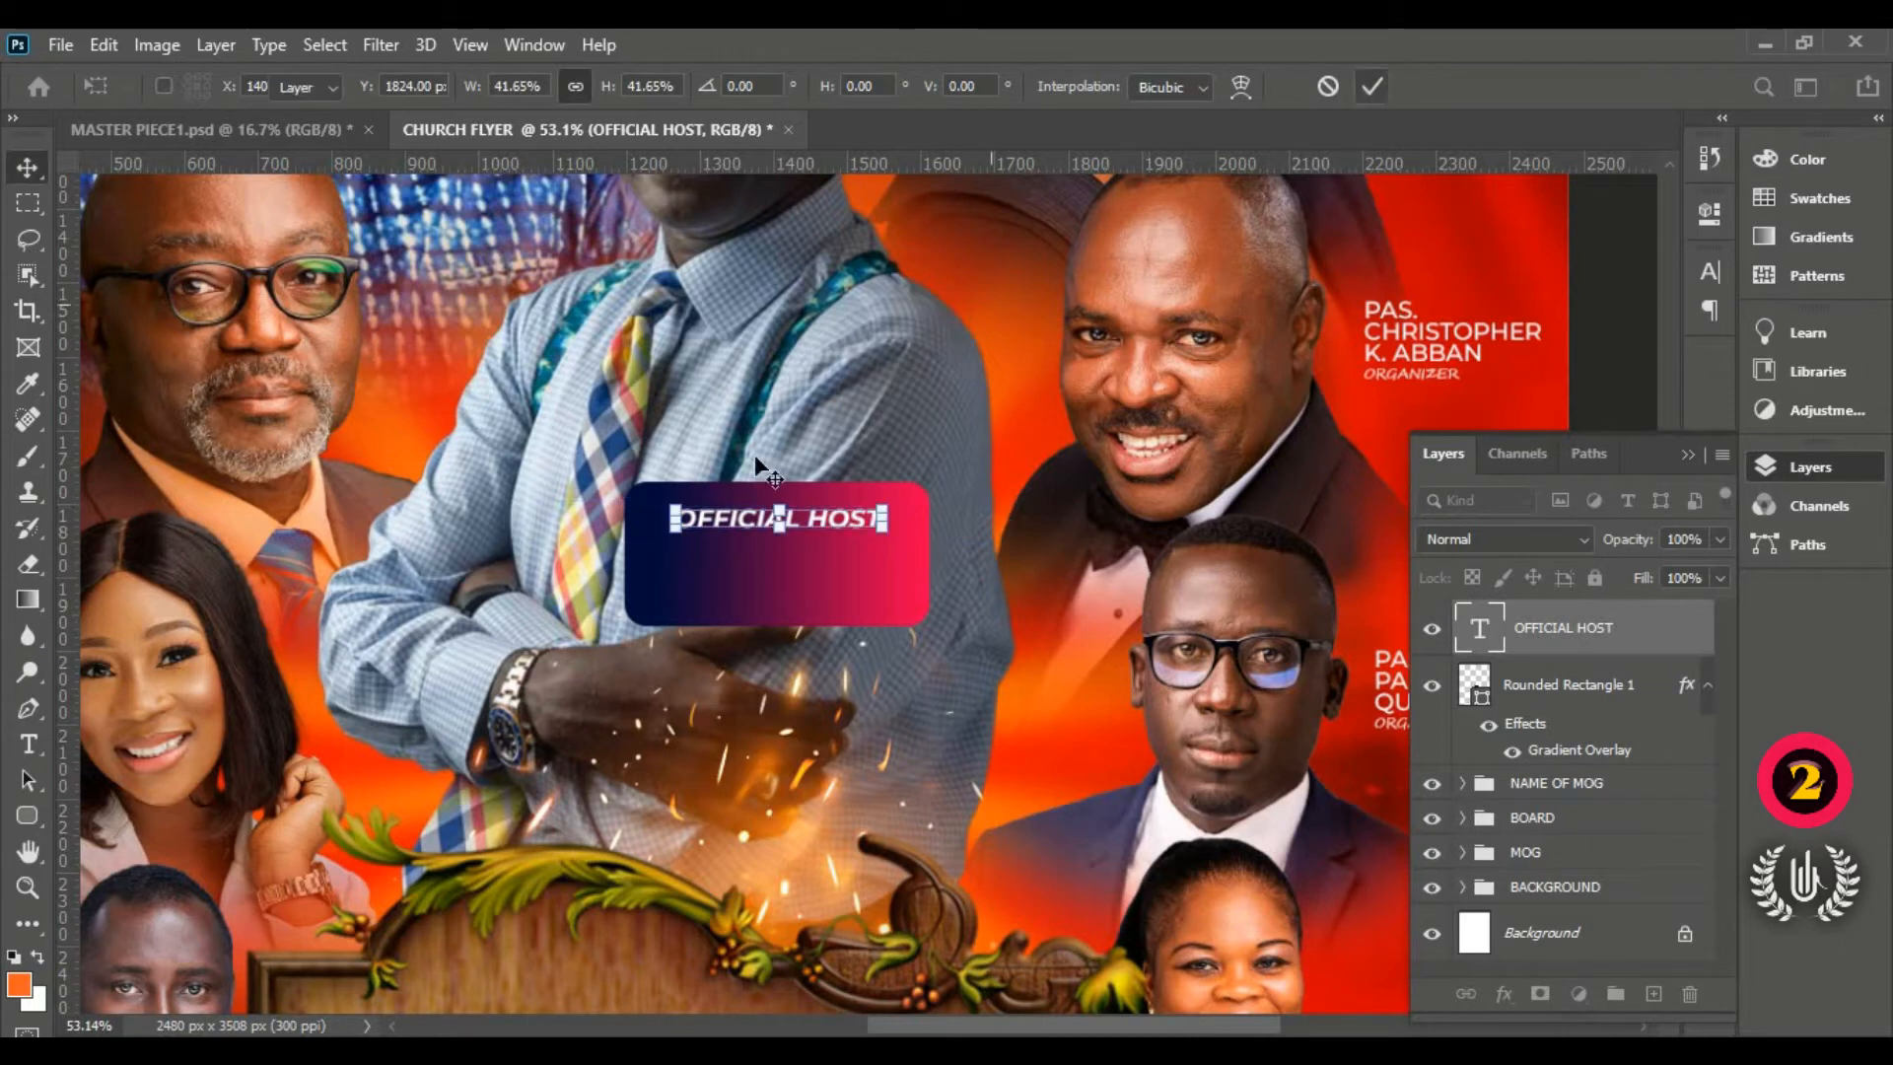
Step: Centre the text on the rounded rectangle and nudge it slightly lower
{"action": "left_click", "coordinate": [899, 606], "text": "shift"}
{"action": "left_click", "coordinate": [633, 87]}
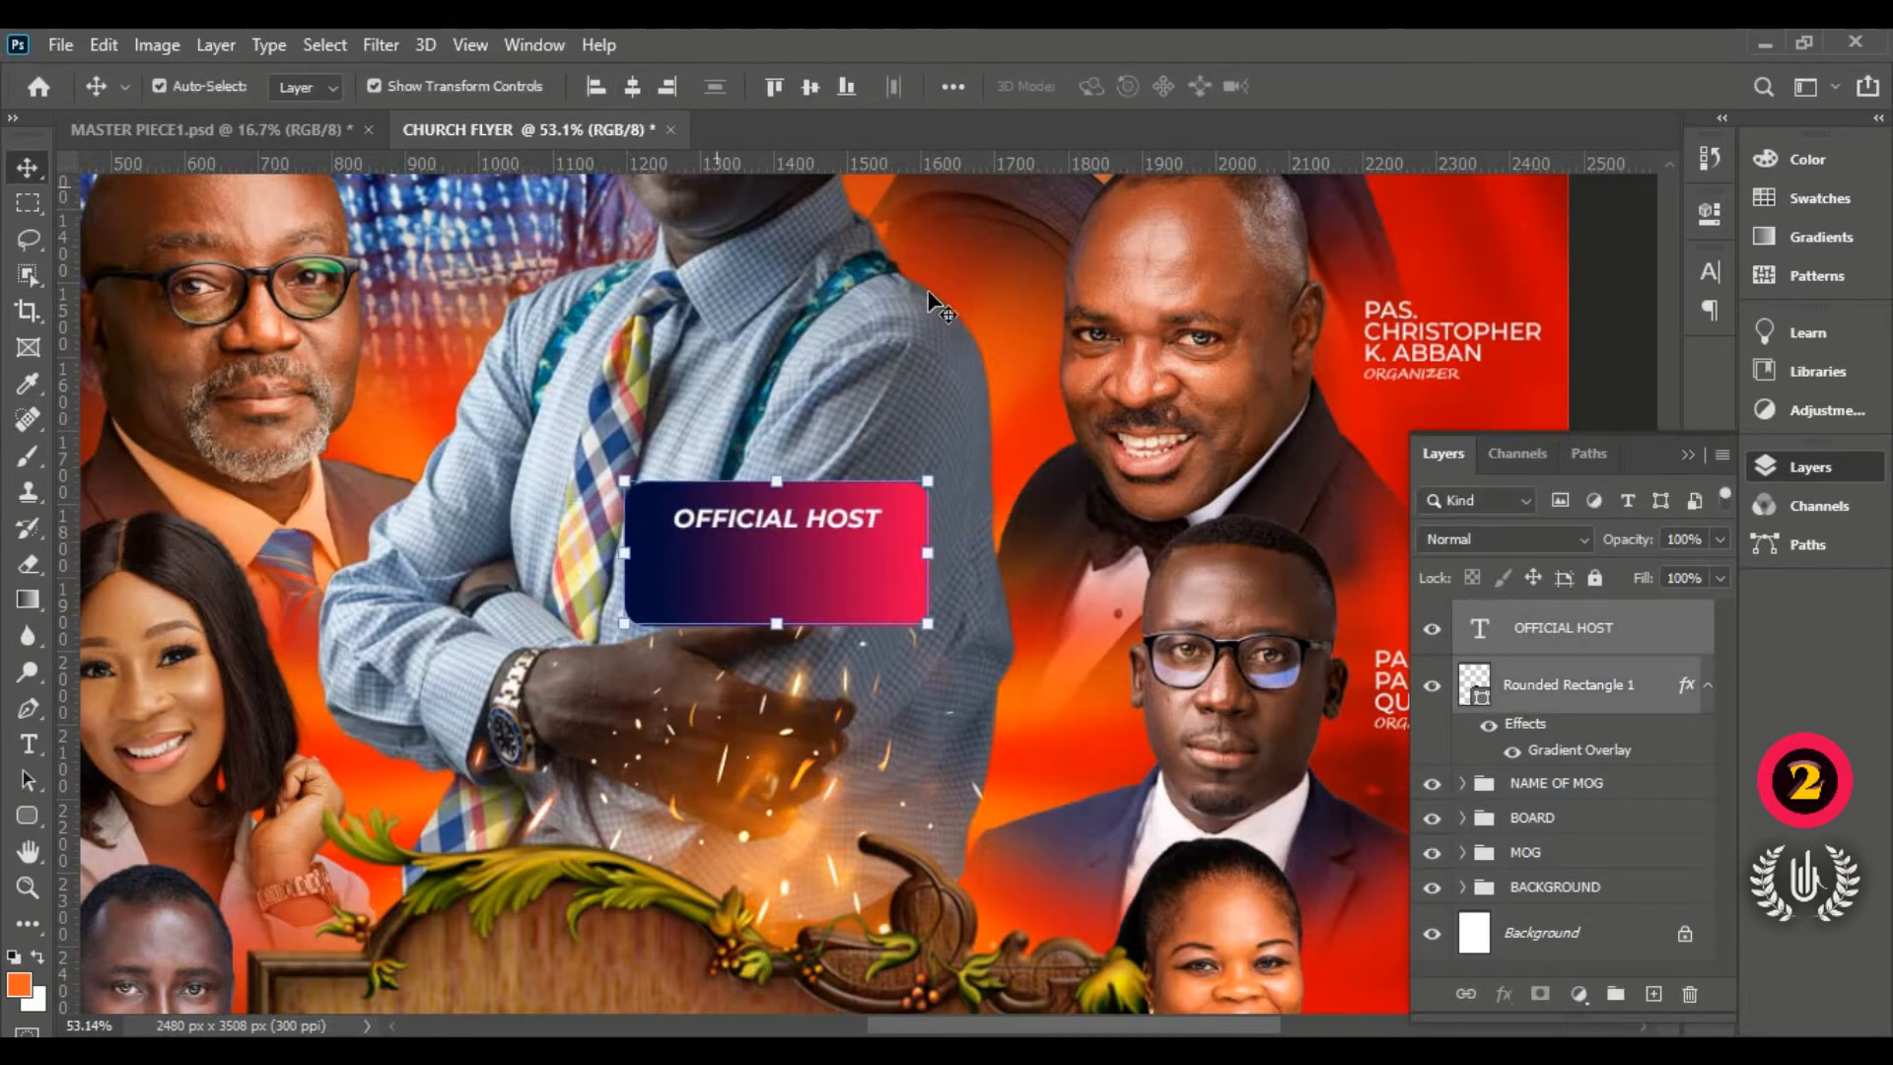
{"action": "left_click", "coordinate": [1627, 373]}
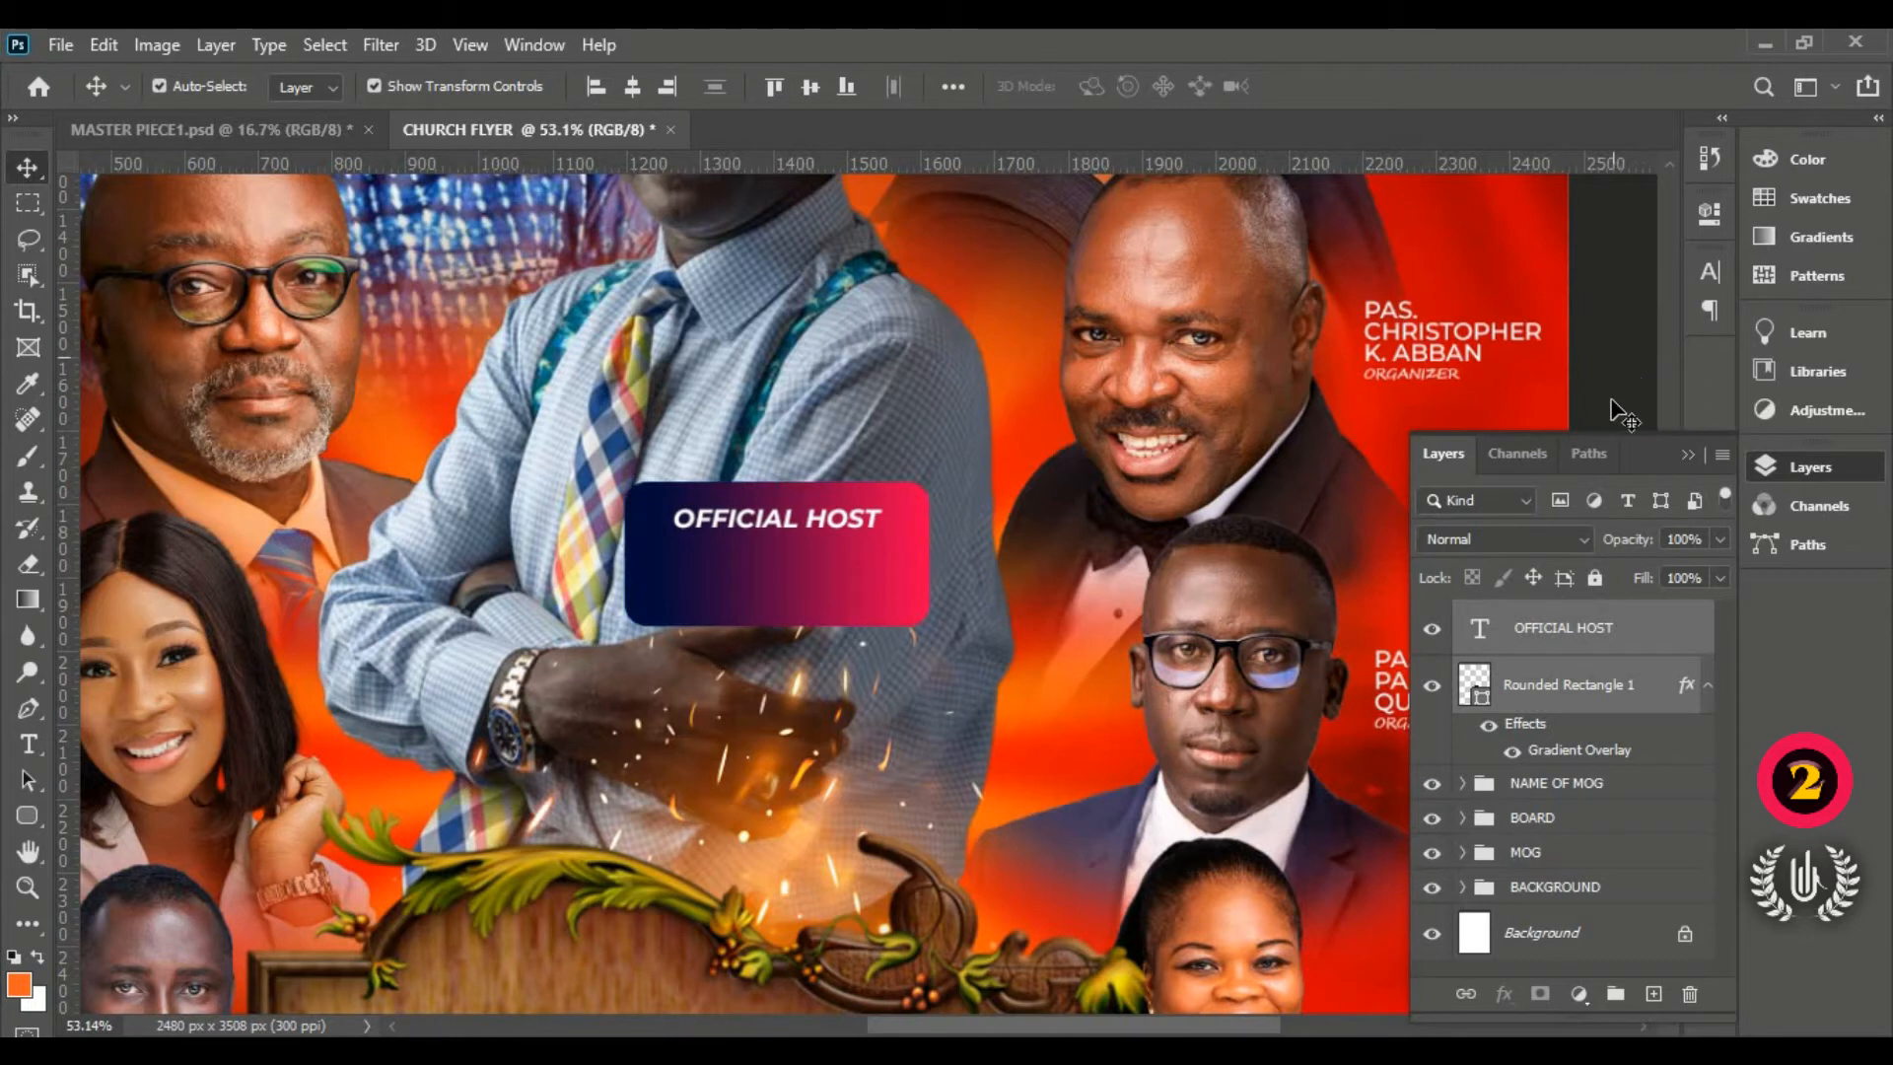
{"action": "left_click", "coordinate": [1594, 623]}
{"action": "key", "text": "Down"}
{"action": "key", "text": "Down"}
{"action": "key", "text": "Down"}
{"action": "key", "text": "Down"}
{"action": "key", "text": "Down"}
{"action": "key", "text": "Down"}
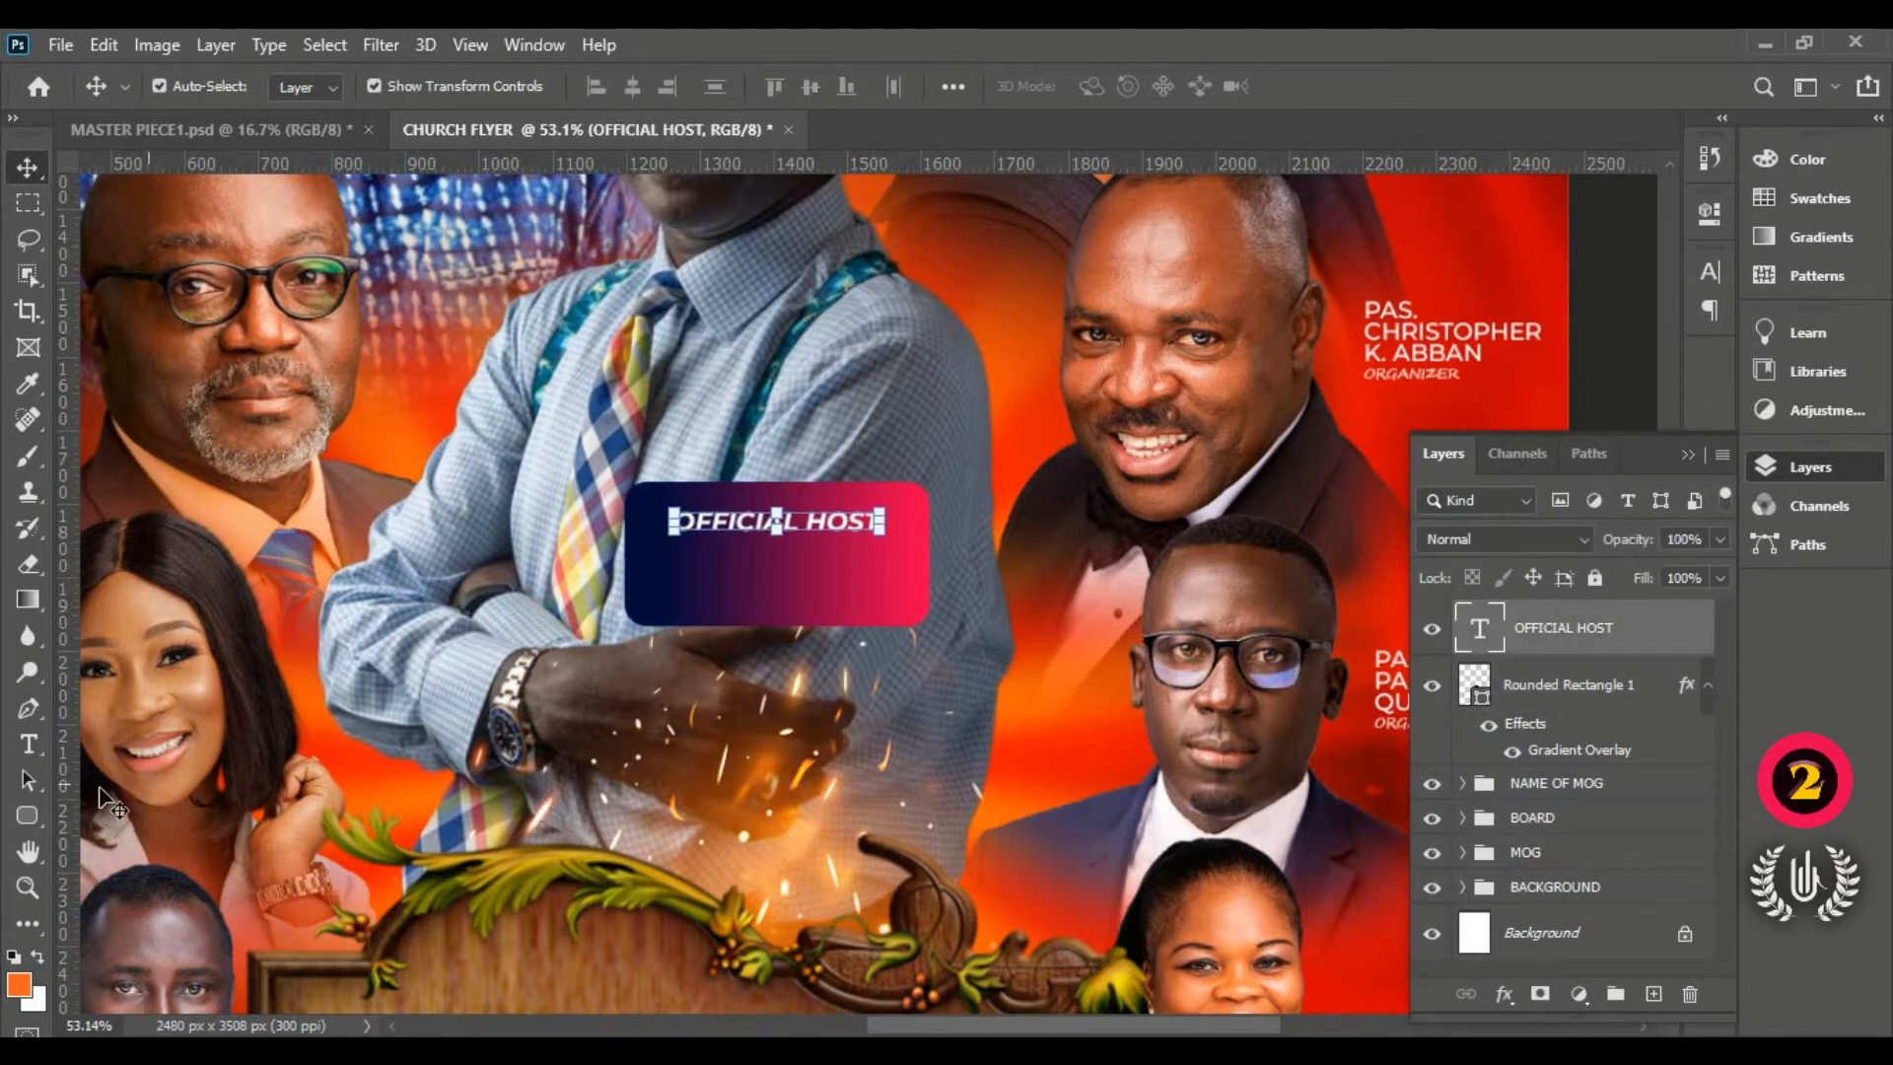
Step: Draw a thin rectangle bar under OFFICIAL HOST and fill it pure white
{"action": "left_click", "coordinate": [28, 812]}
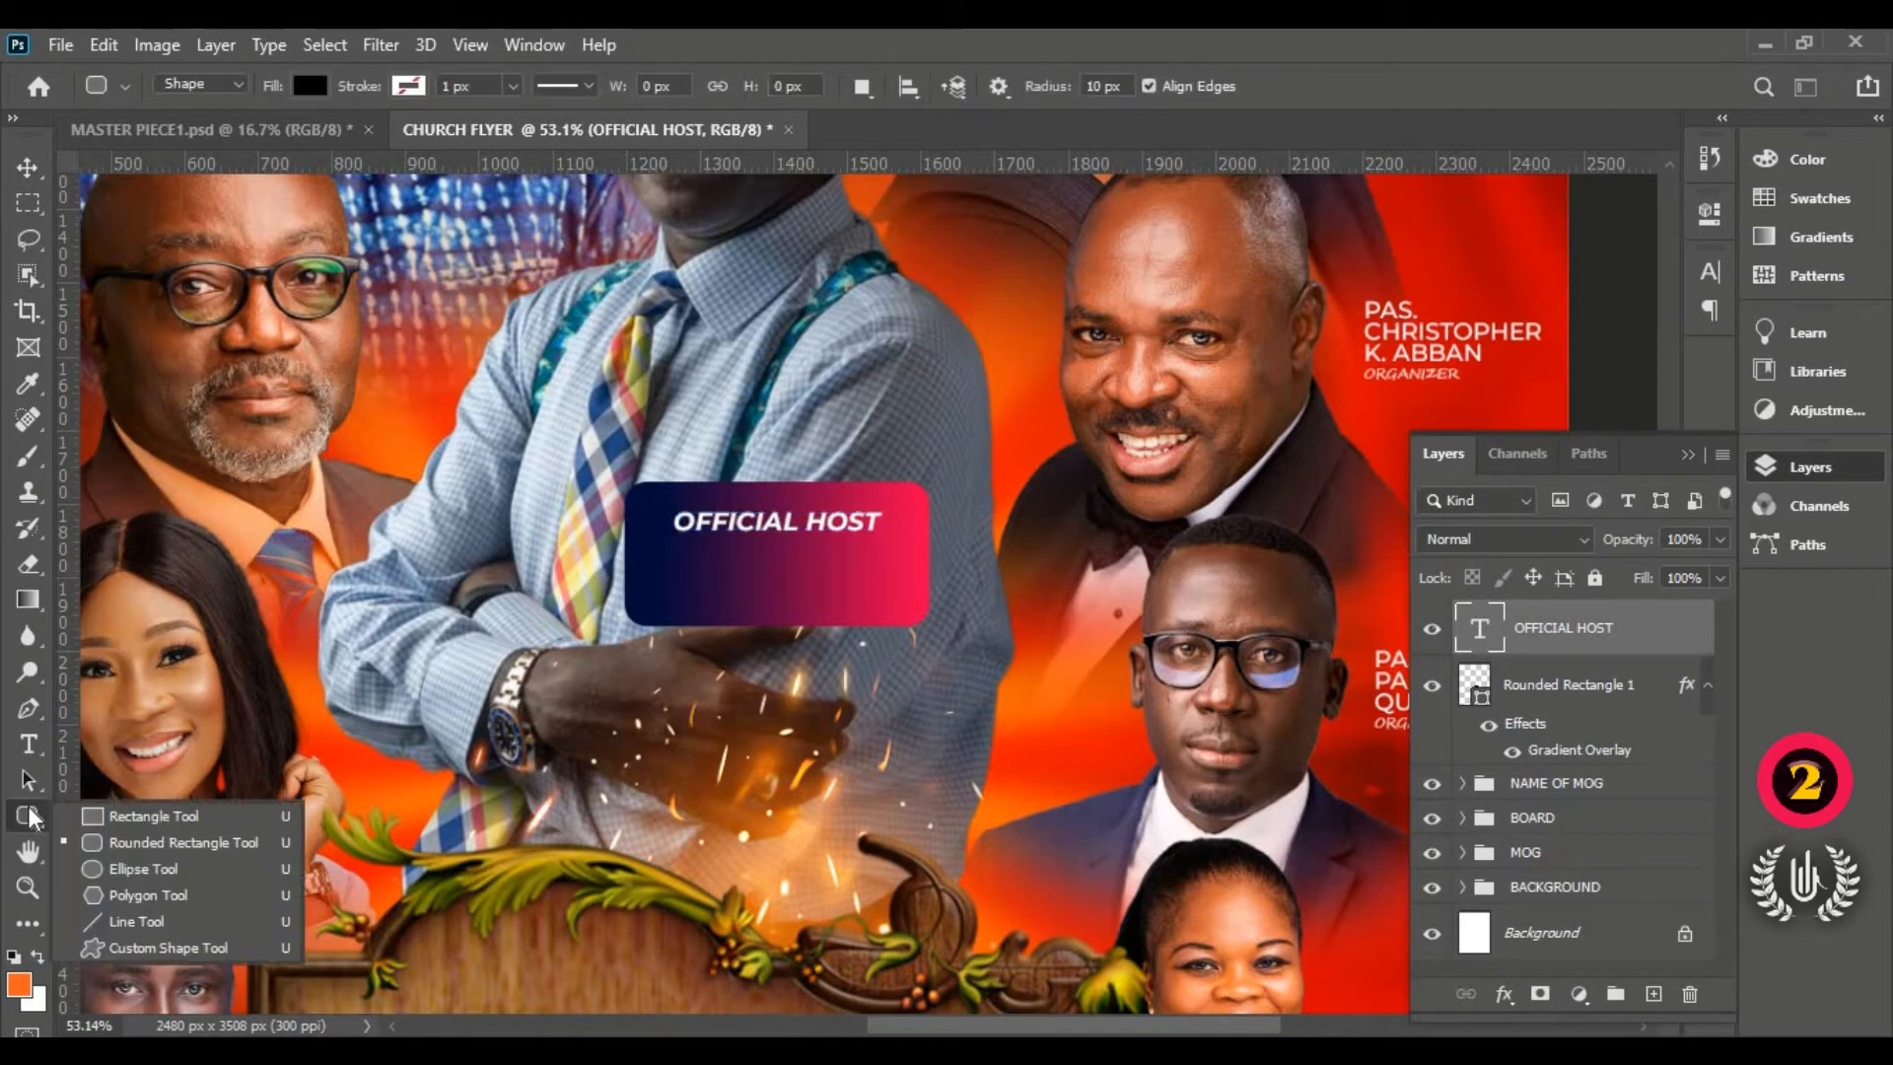
{"action": "left_click", "coordinate": [90, 814]}
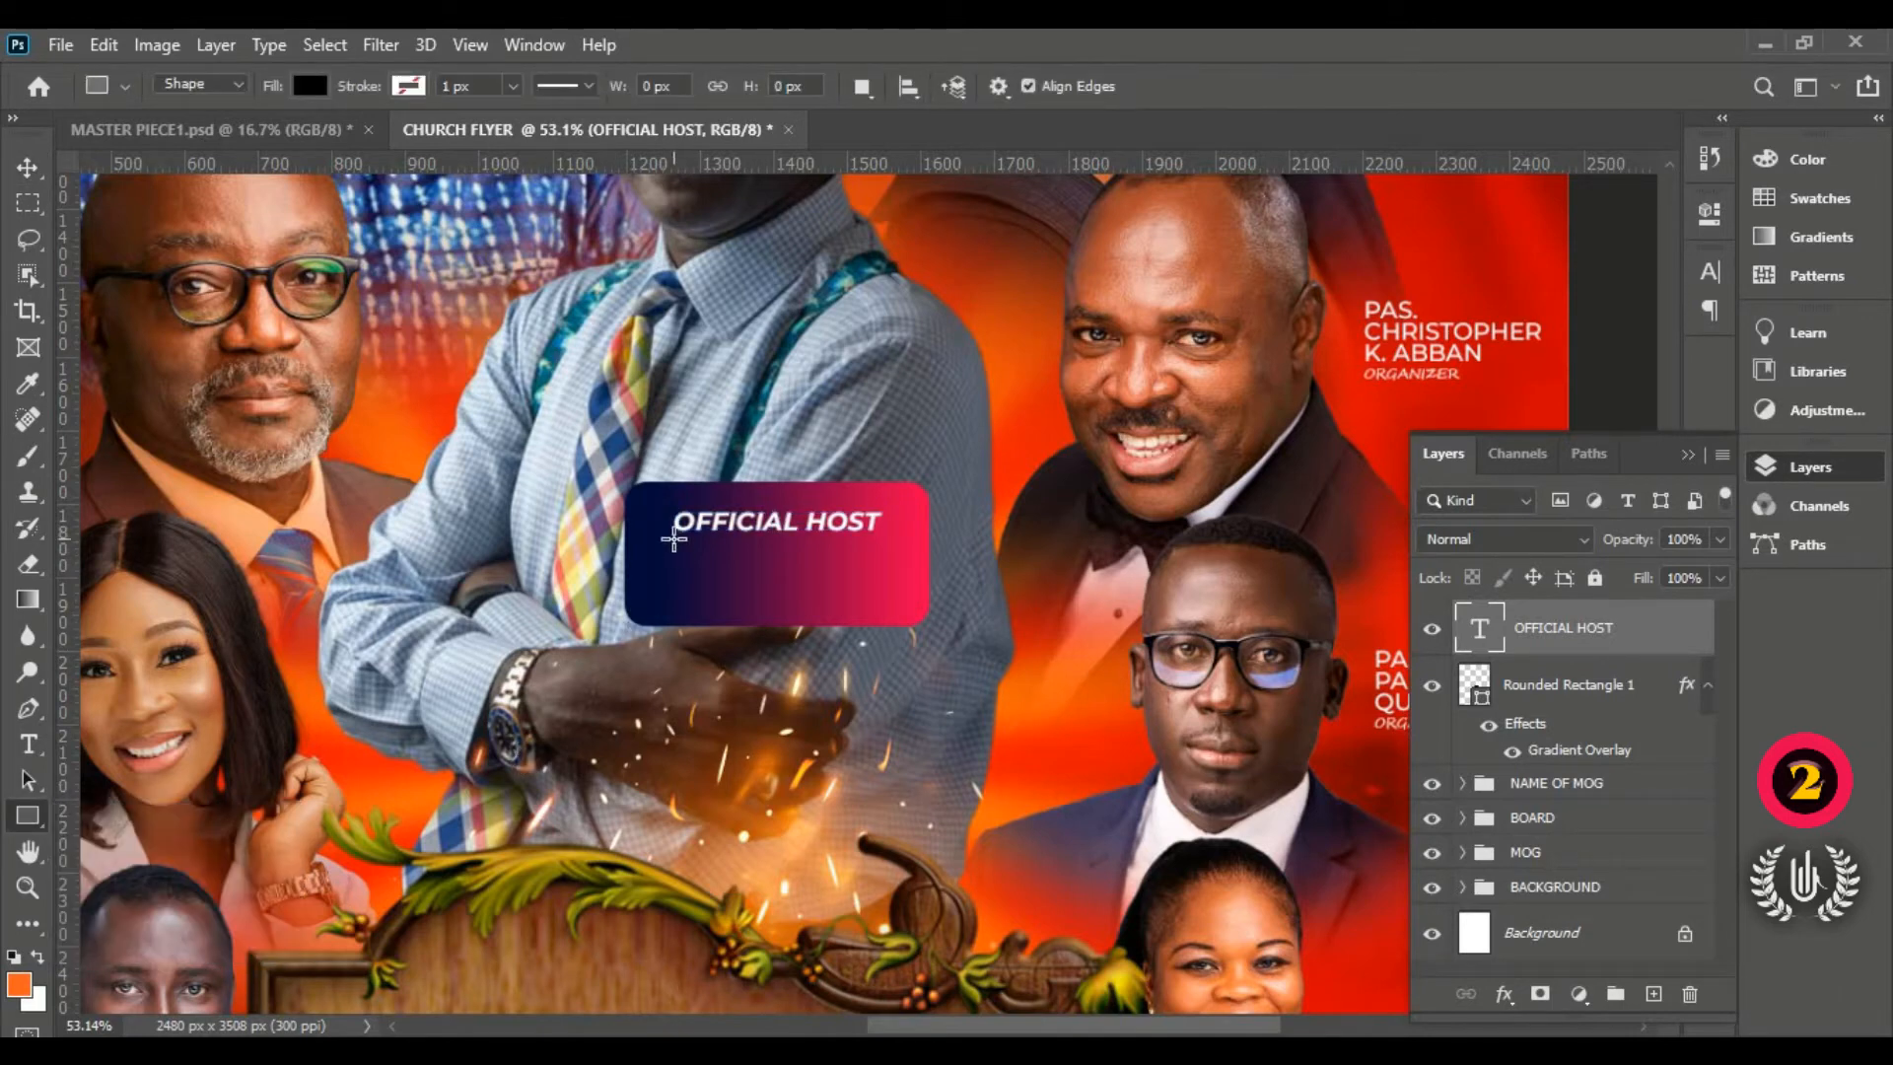
{"action": "left_click_drag", "start_coordinate": [673, 538], "coordinate": [880, 542]}
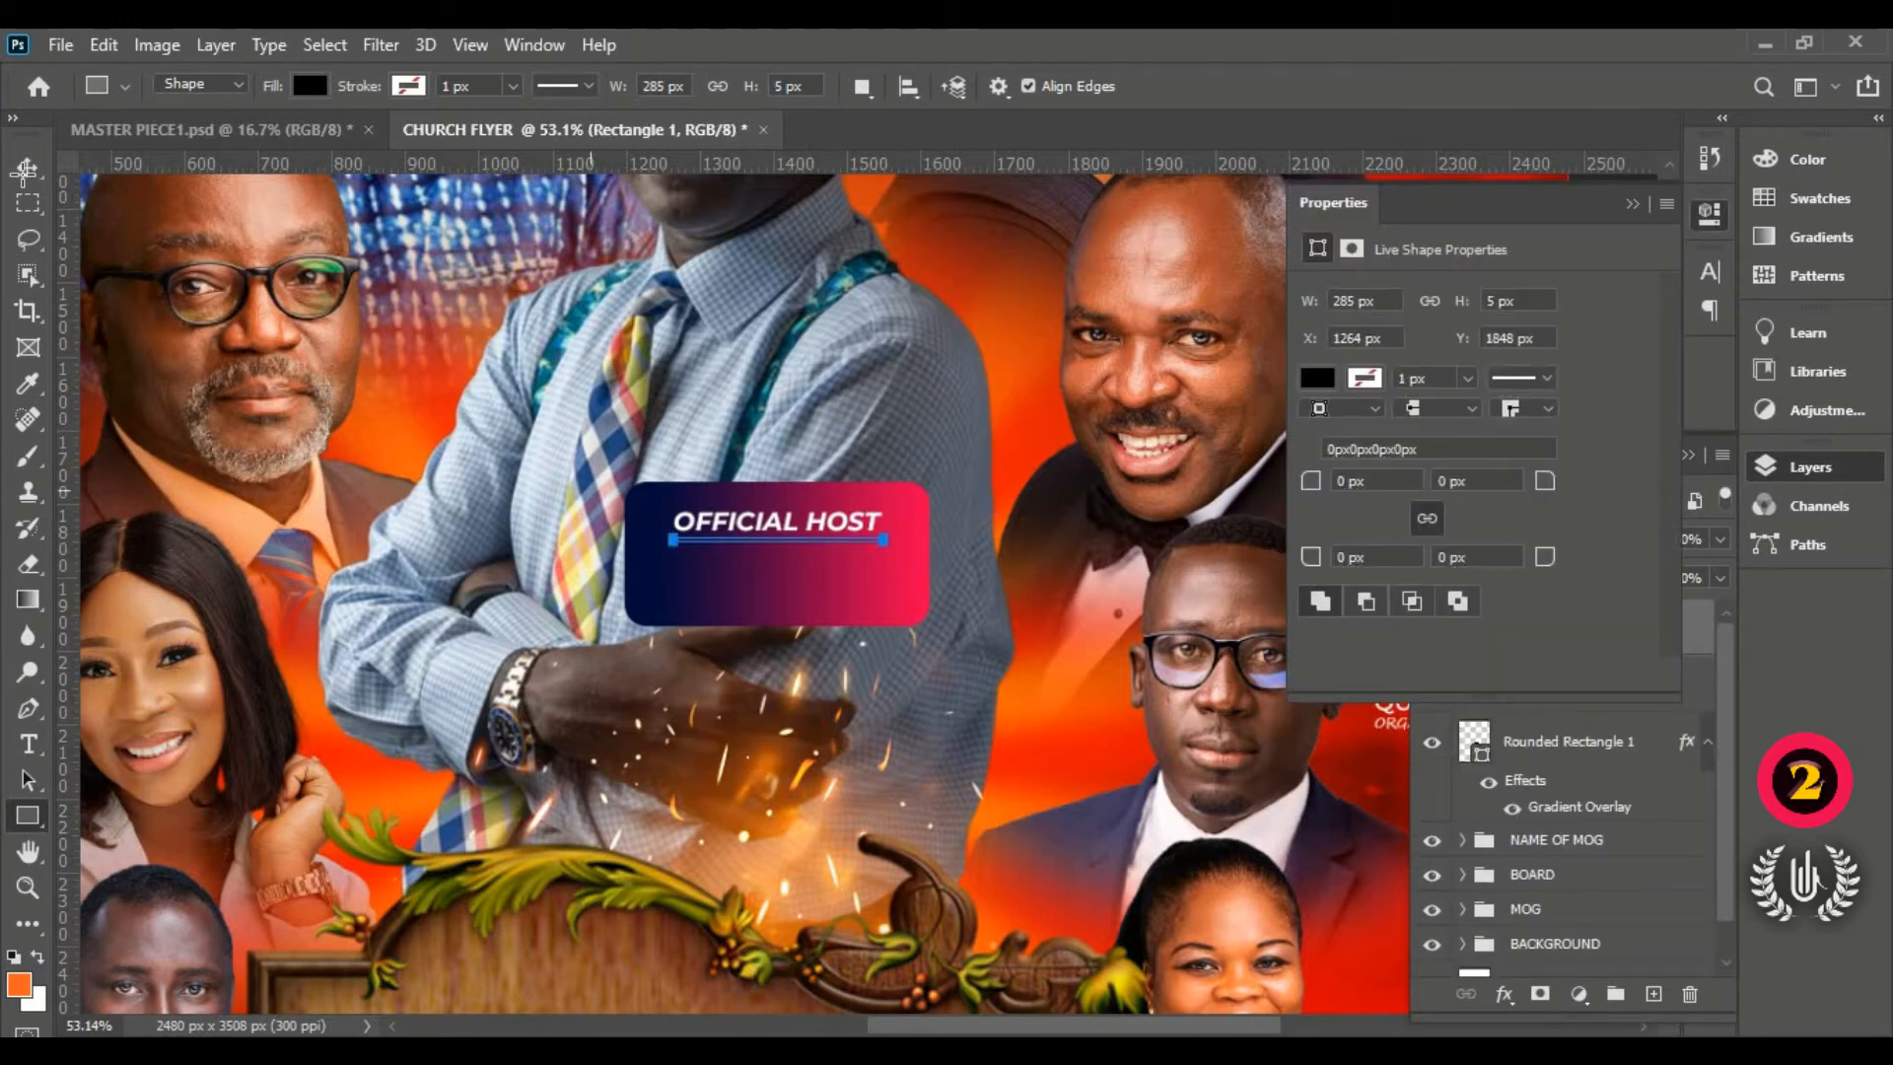
{"action": "left_click", "coordinate": [27, 167]}
{"action": "left_click", "coordinate": [1641, 204]}
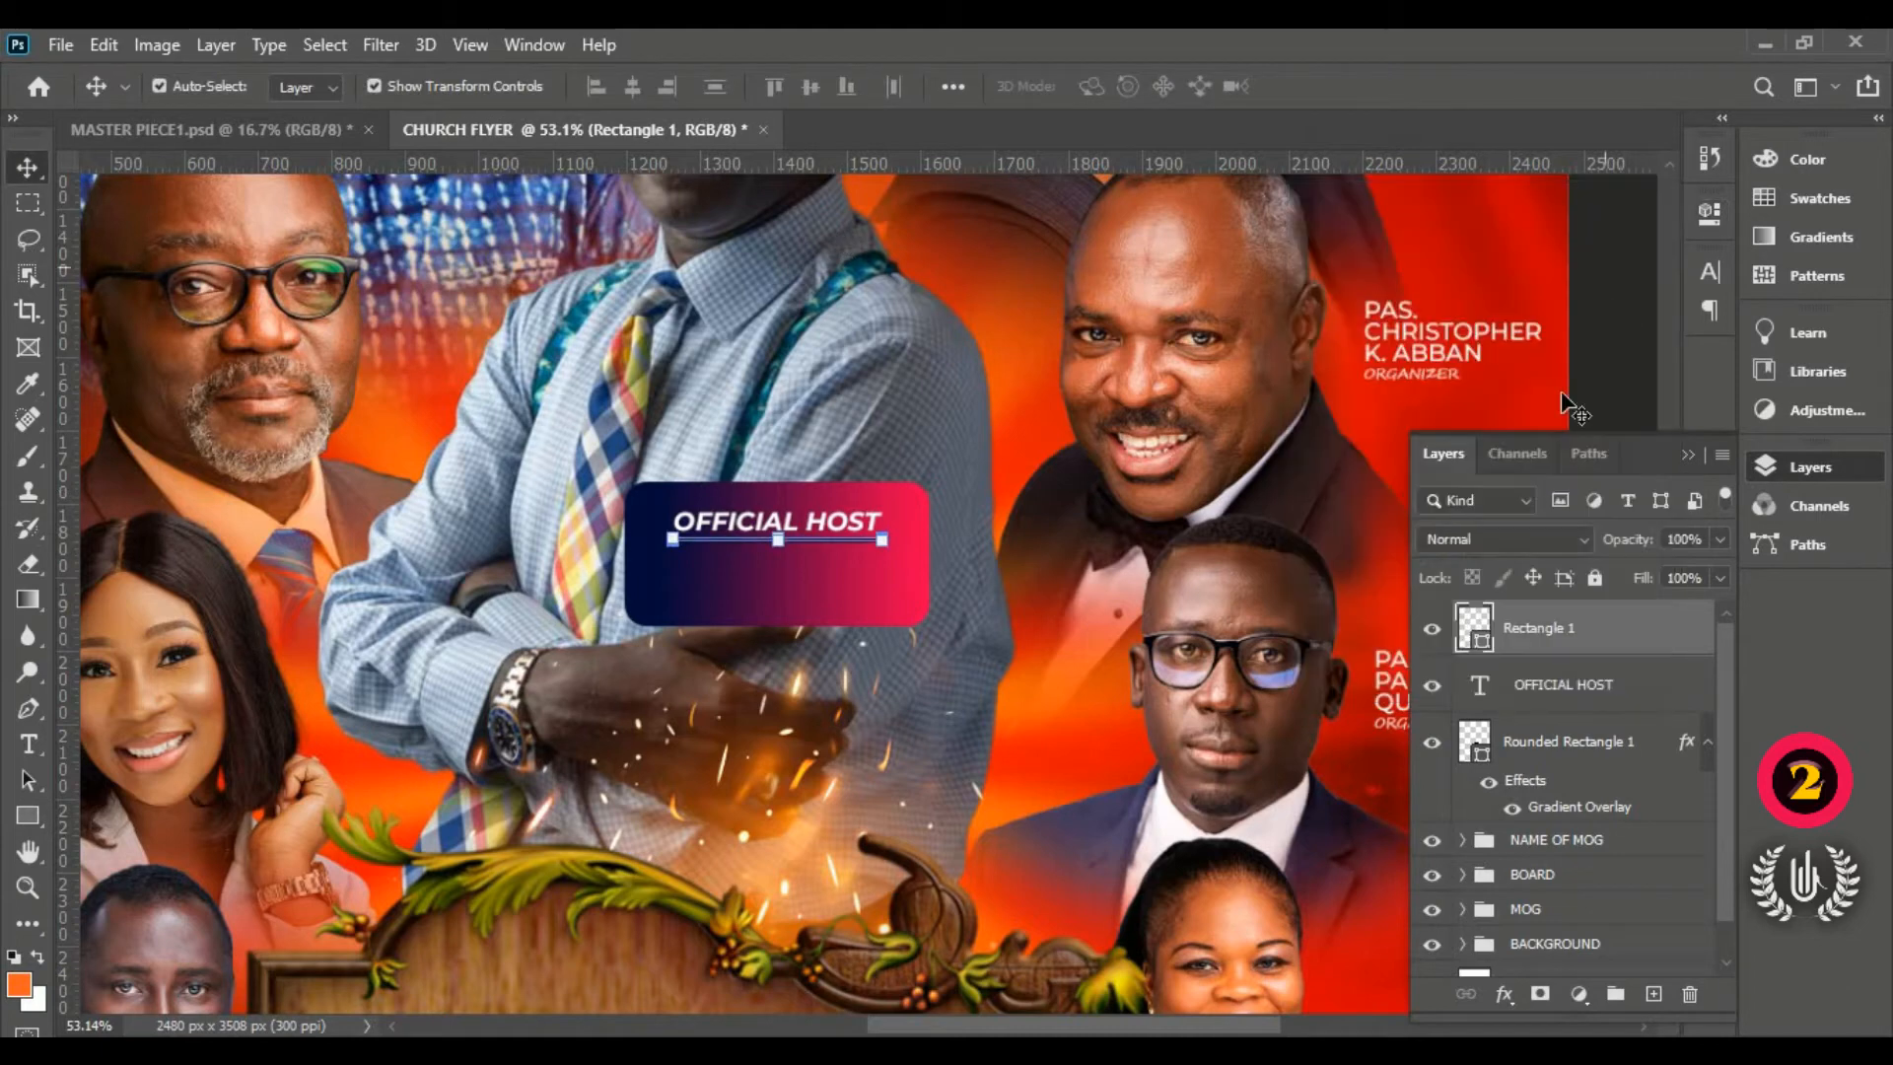
{"action": "double_click", "coordinate": [1476, 631]}
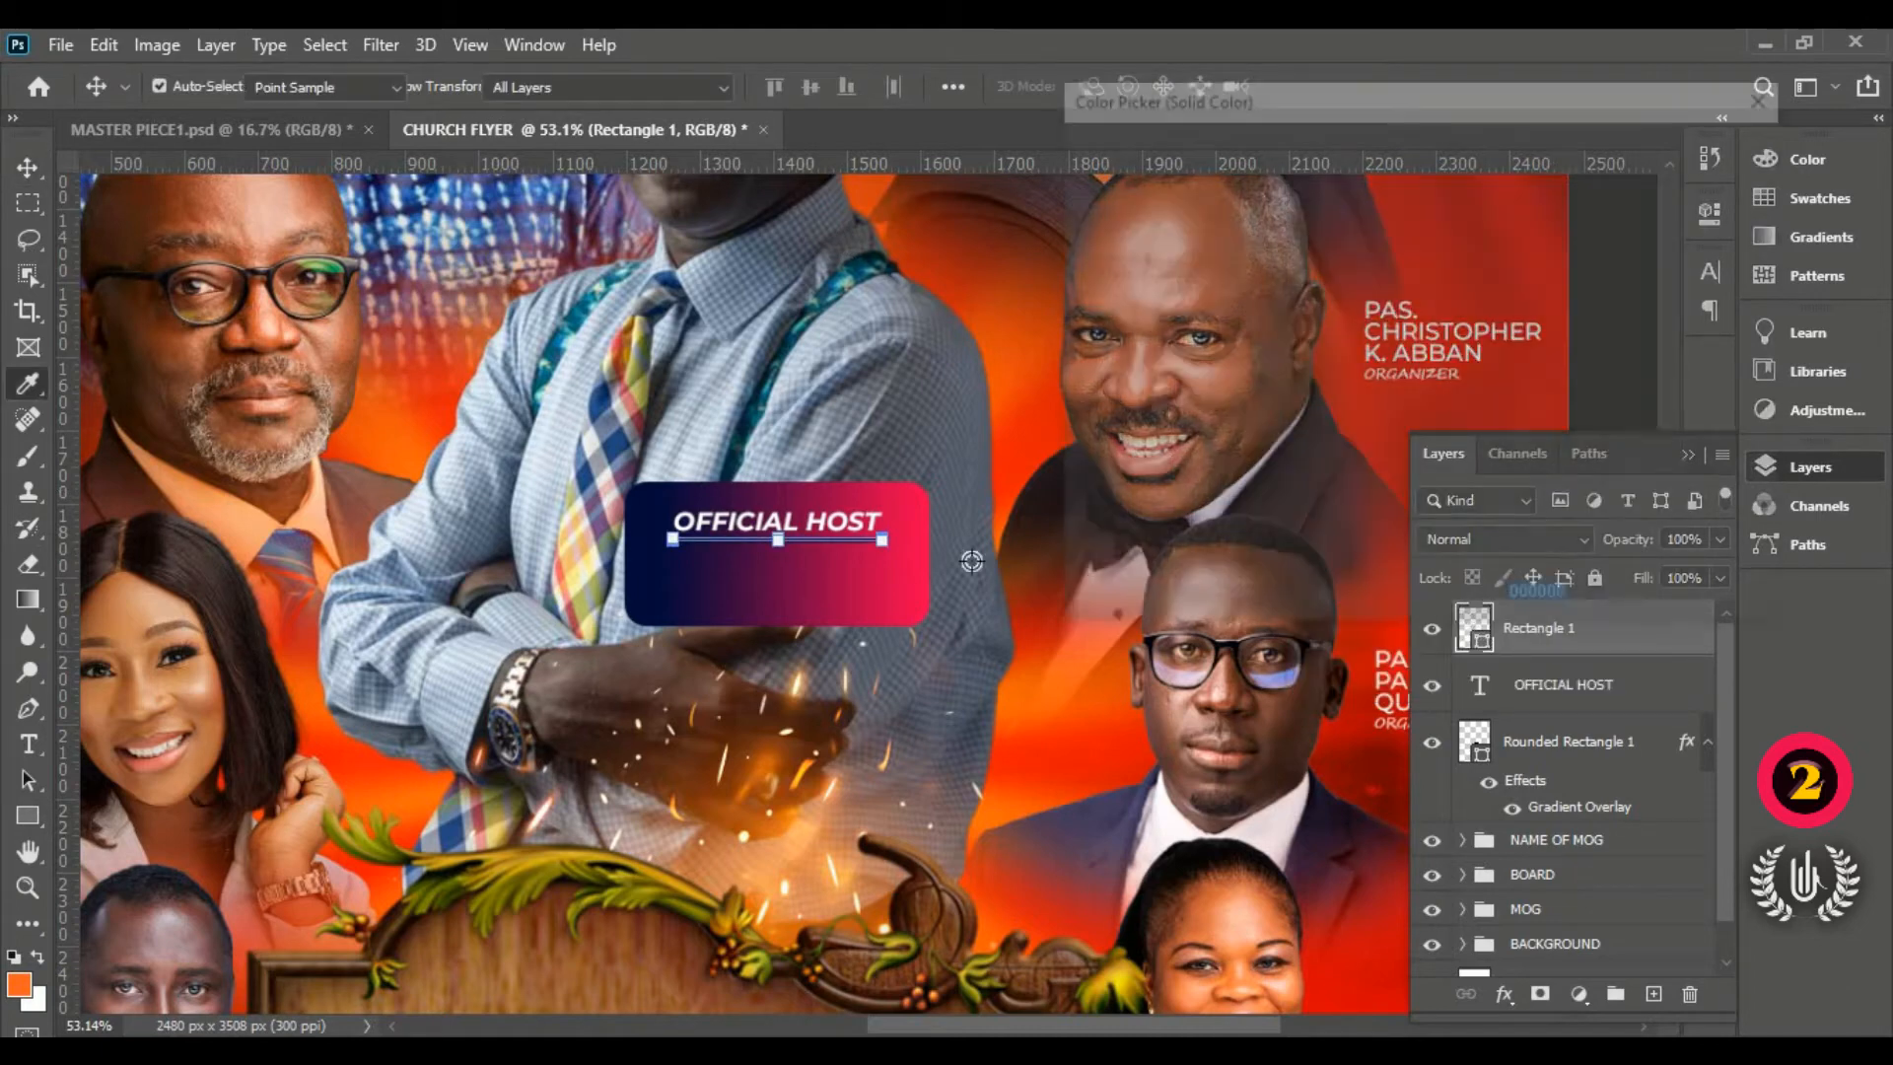
{"action": "left_click", "coordinate": [1226, 341]}
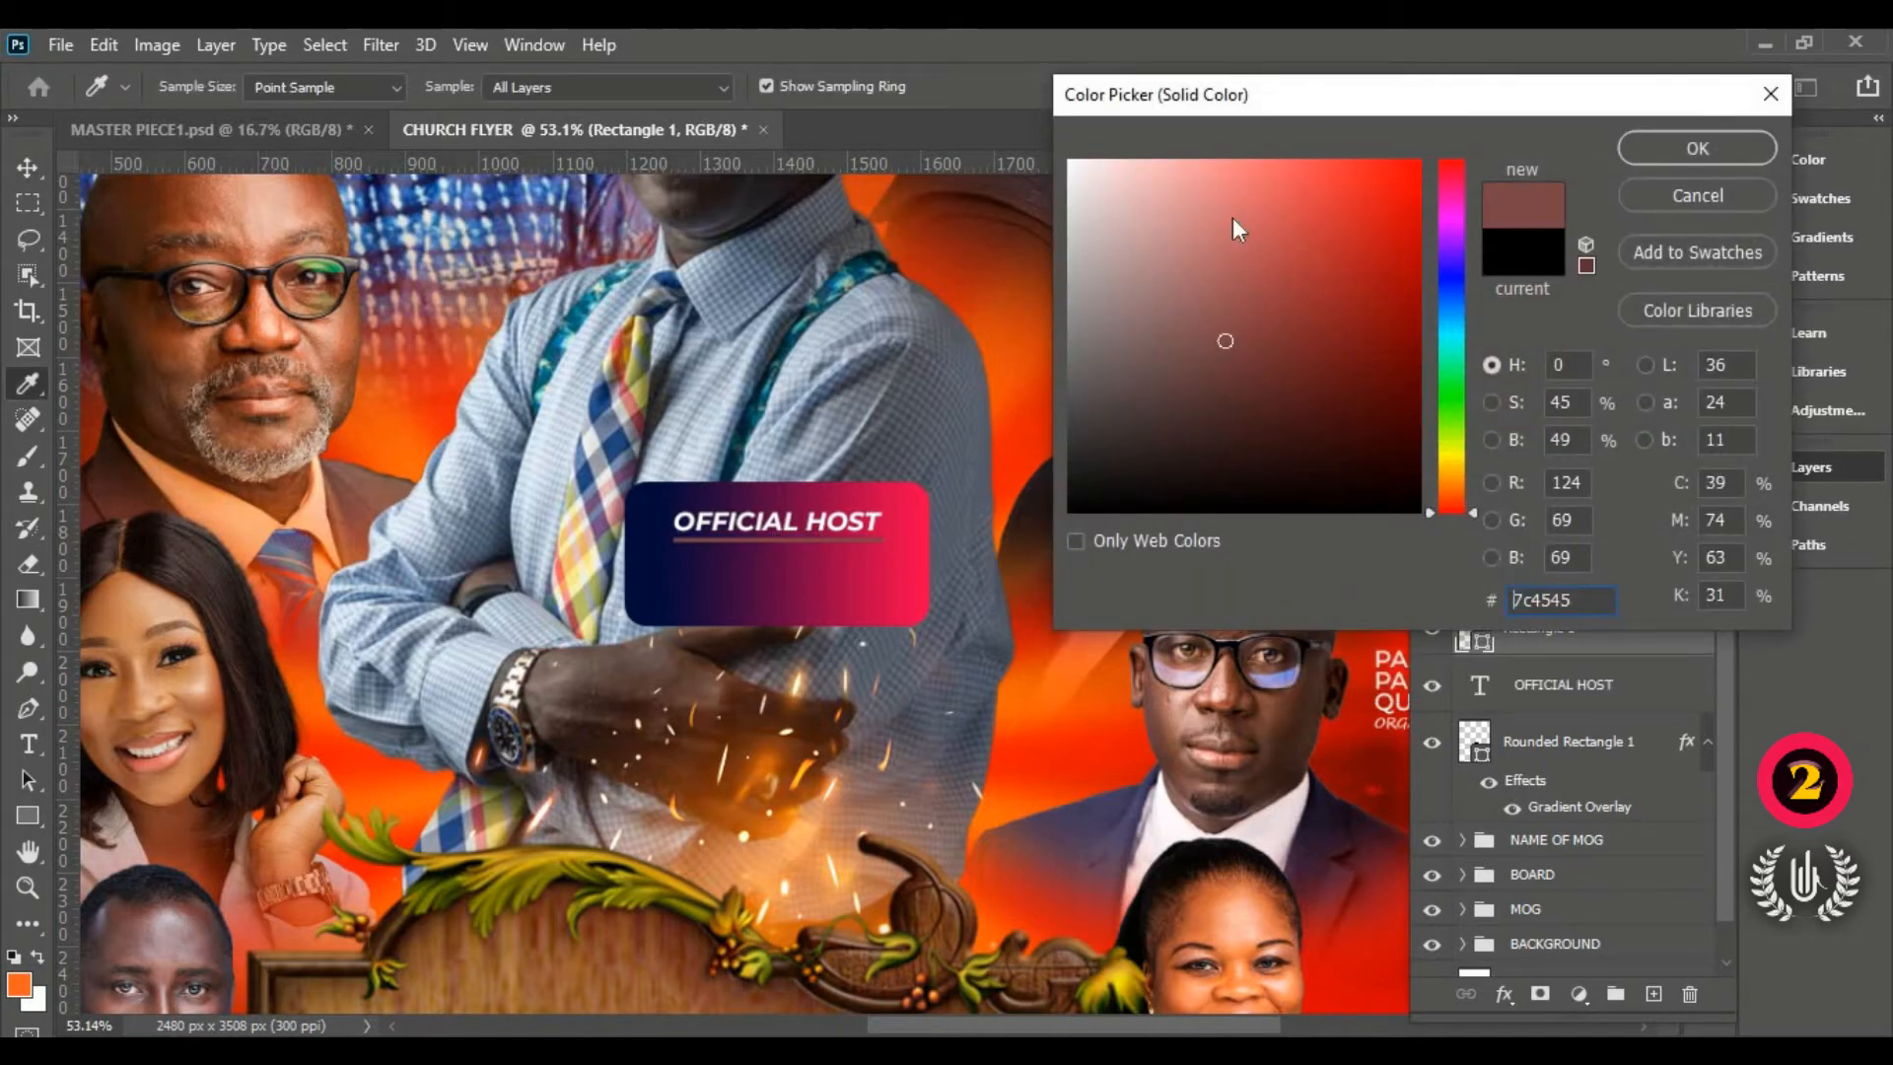
{"action": "left_click", "coordinate": [1070, 168]}
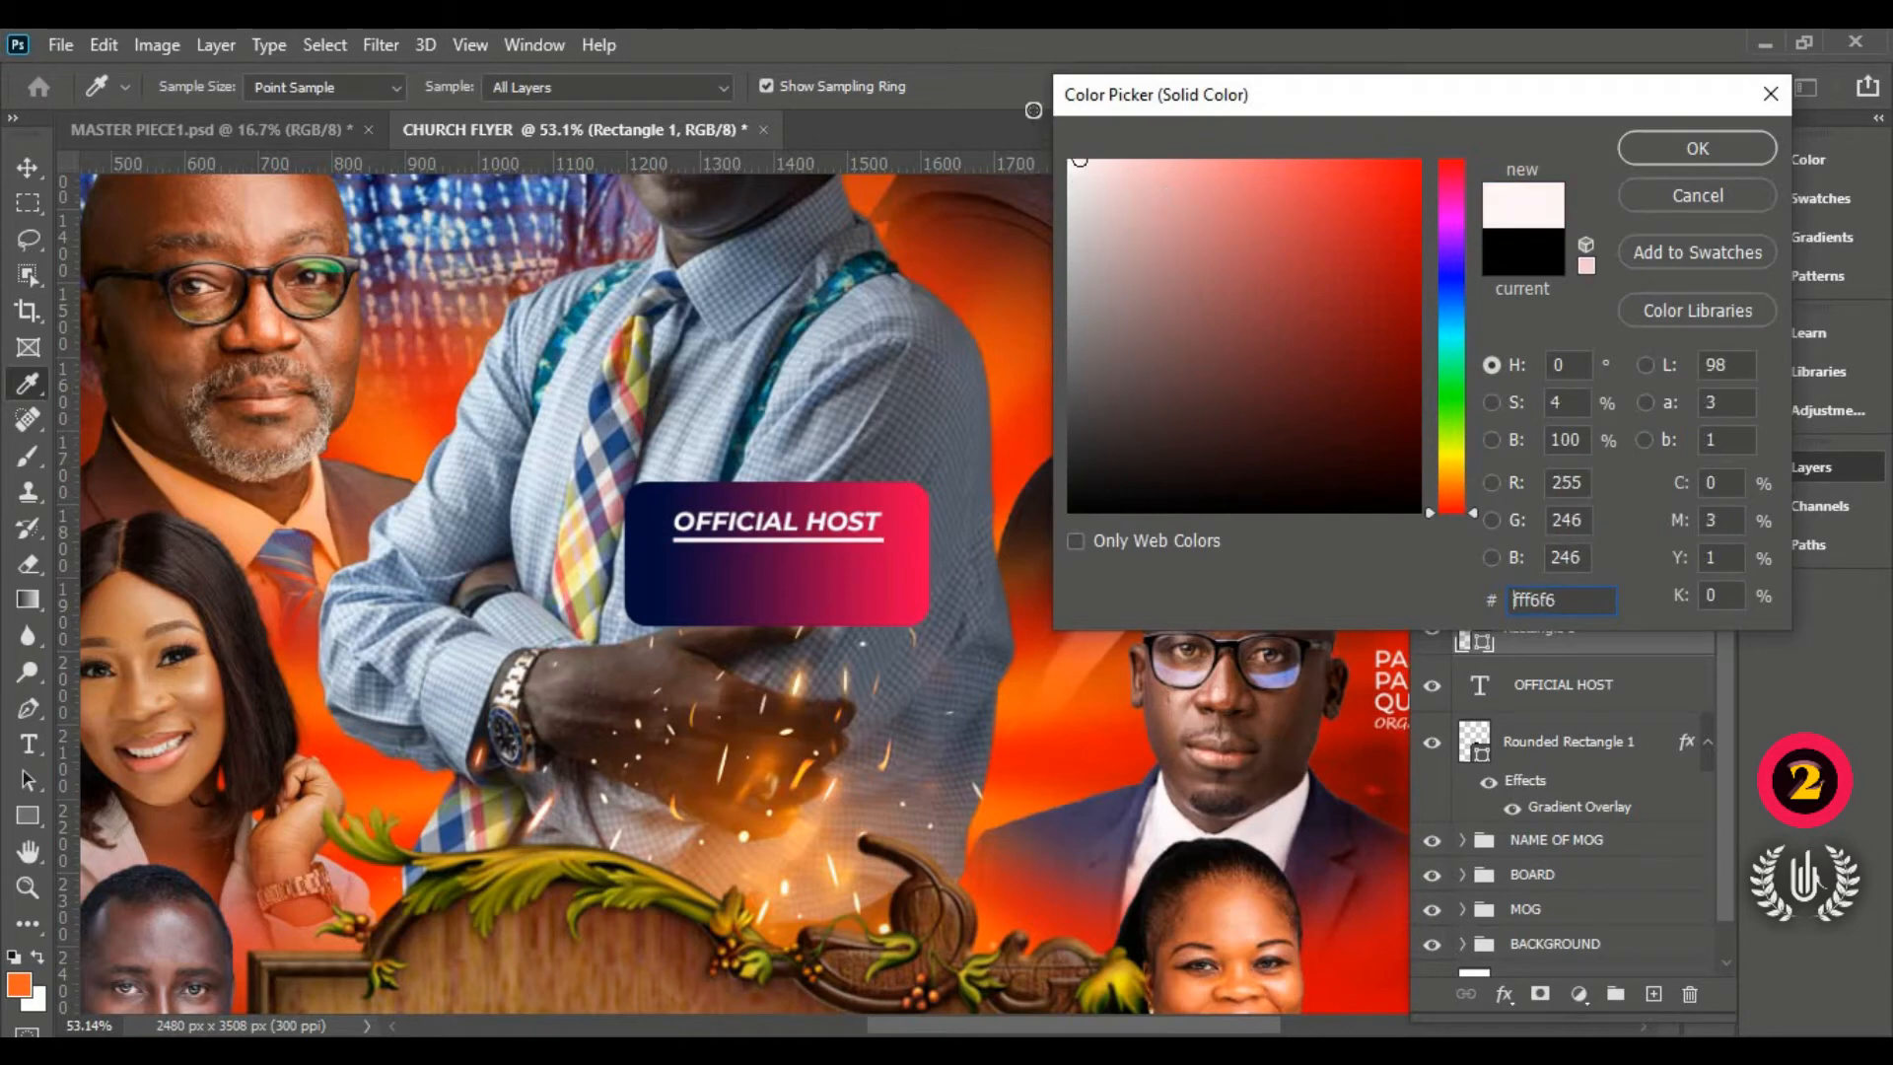
{"action": "left_click", "coordinate": [1068, 161]}
{"action": "left_click", "coordinate": [1697, 148]}
Step: Duplicate the white line and place the copy above the OFFICIAL HOST text
{"action": "key", "text": "v"}
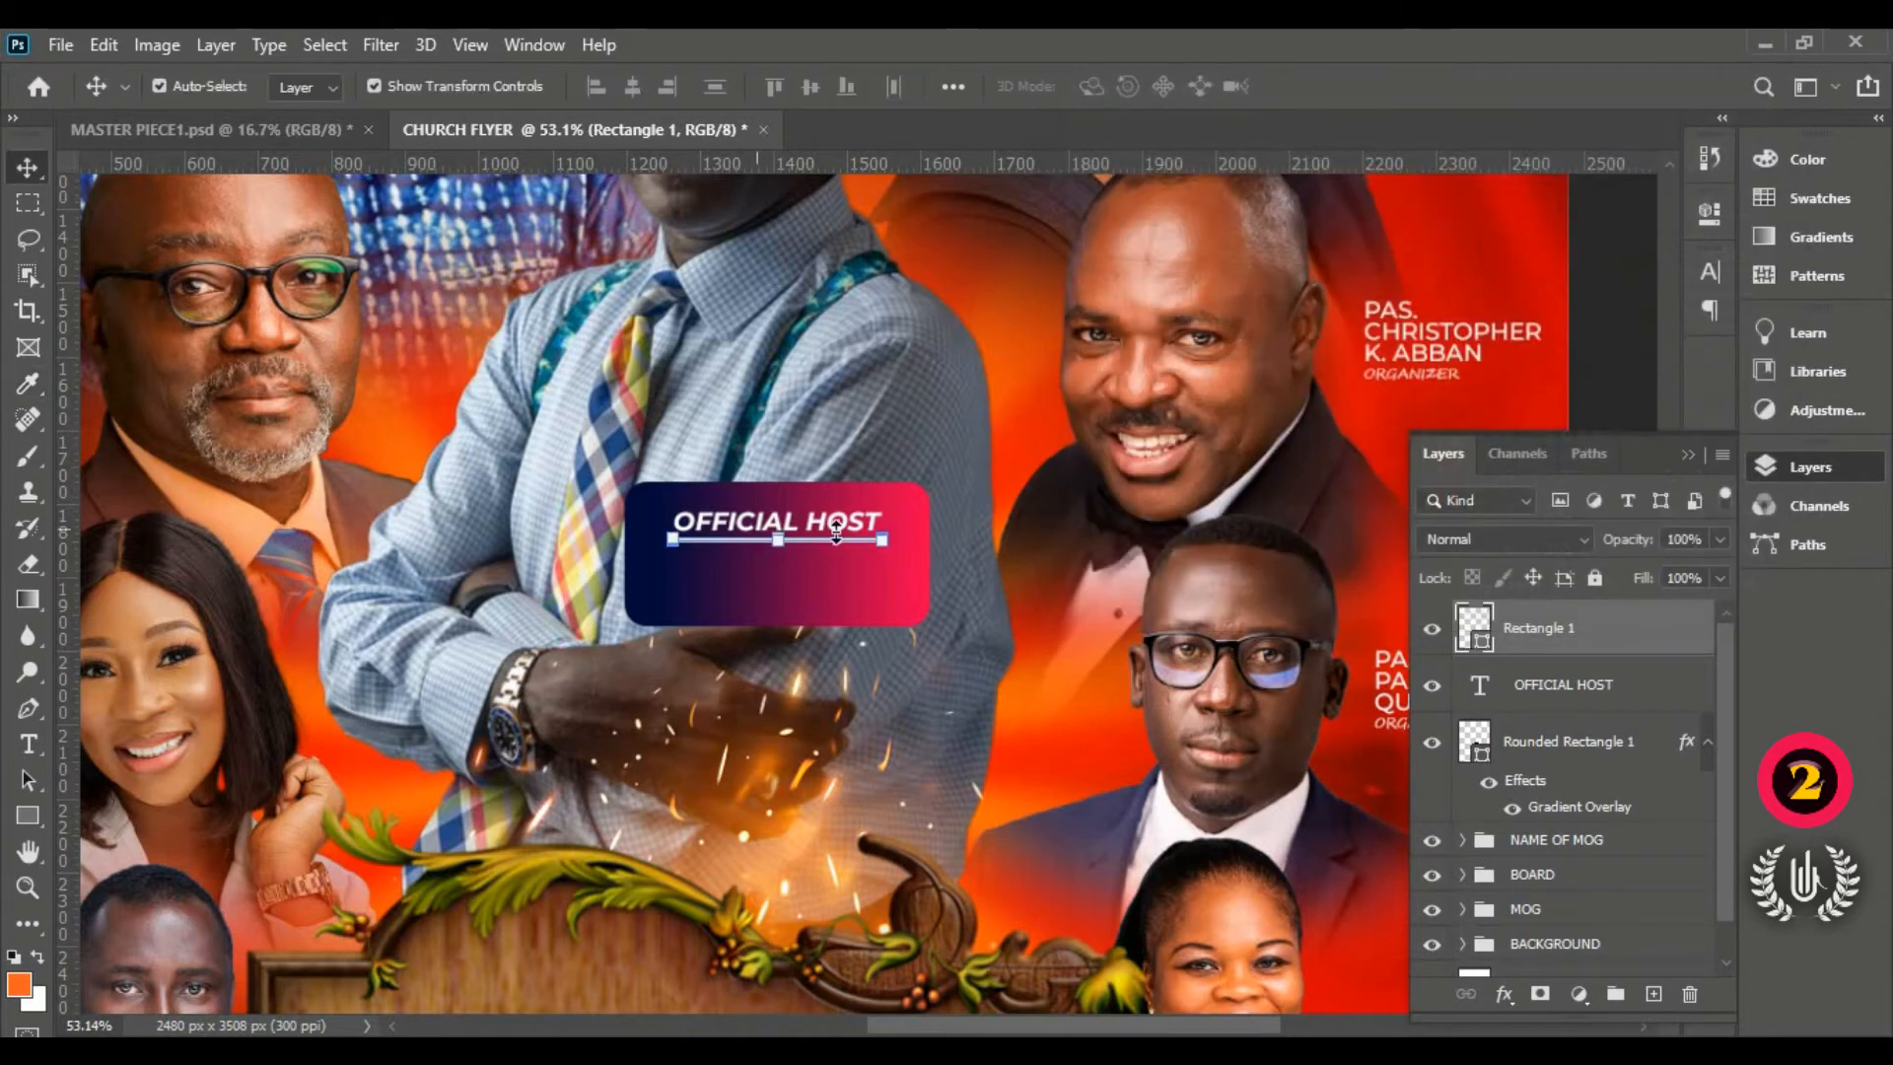
{"action": "scroll", "coordinate": [774, 527], "scroll_direction": "up", "scroll_amount": 3}
{"action": "scroll", "coordinate": [774, 526], "scroll_direction": "up", "scroll_amount": 4}
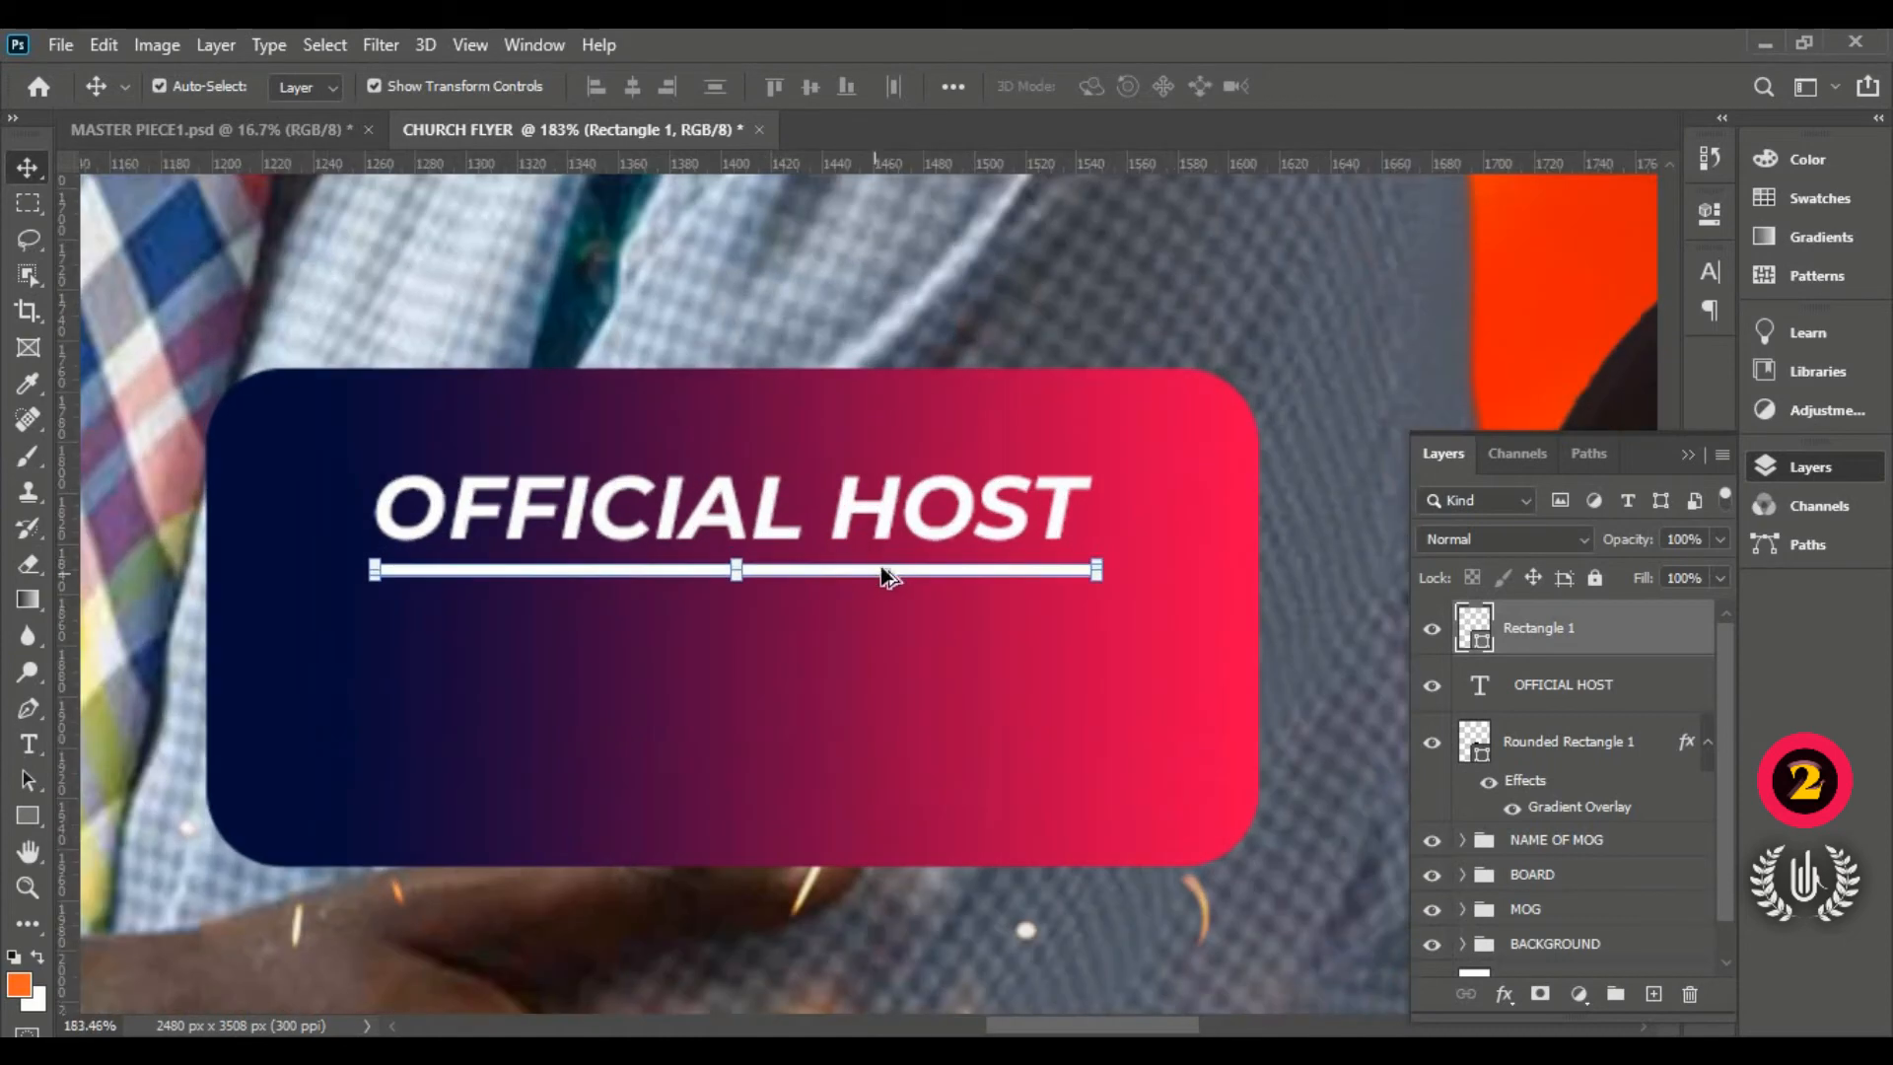
{"action": "left_click_drag", "start_coordinate": [884, 560], "coordinate": [883, 434]}
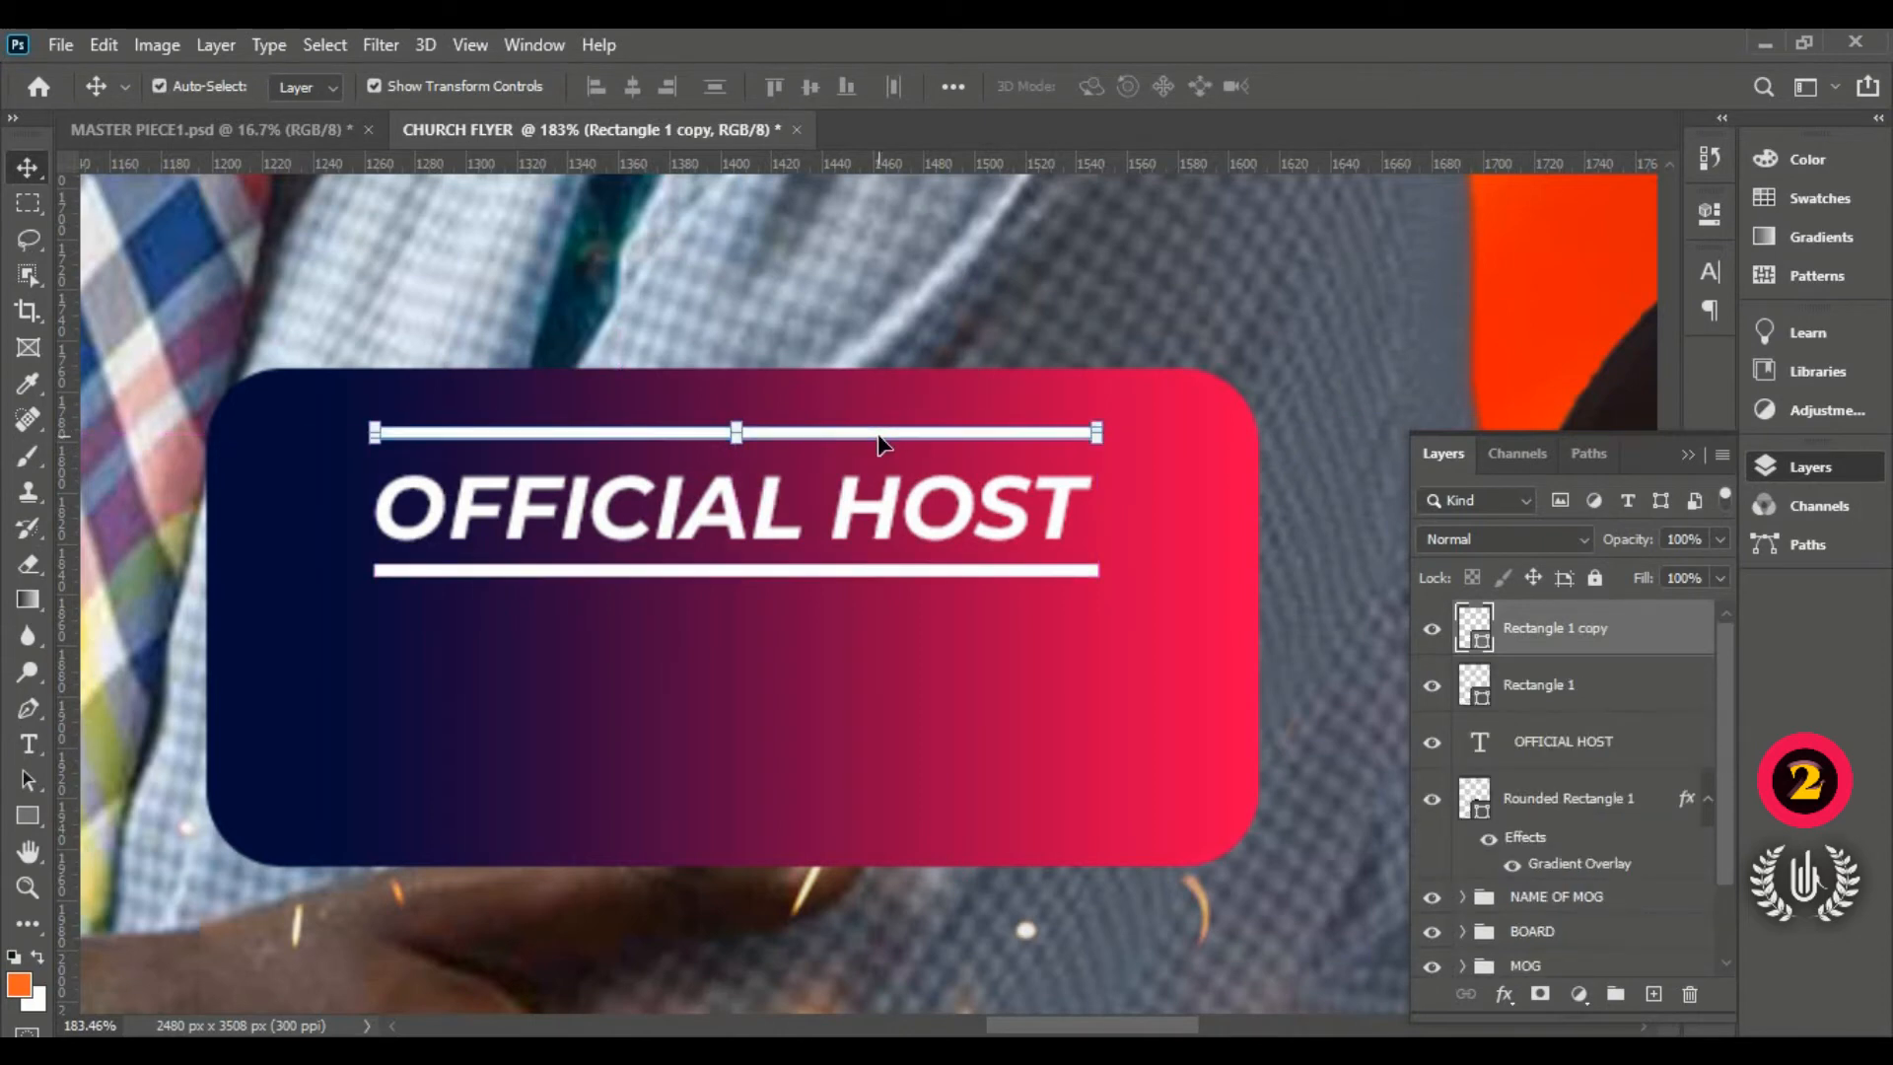
{"action": "scroll", "coordinate": [881, 440], "scroll_direction": "down", "scroll_amount": 2}
{"action": "scroll", "coordinate": [890, 471], "scroll_direction": "down", "scroll_amount": 3}
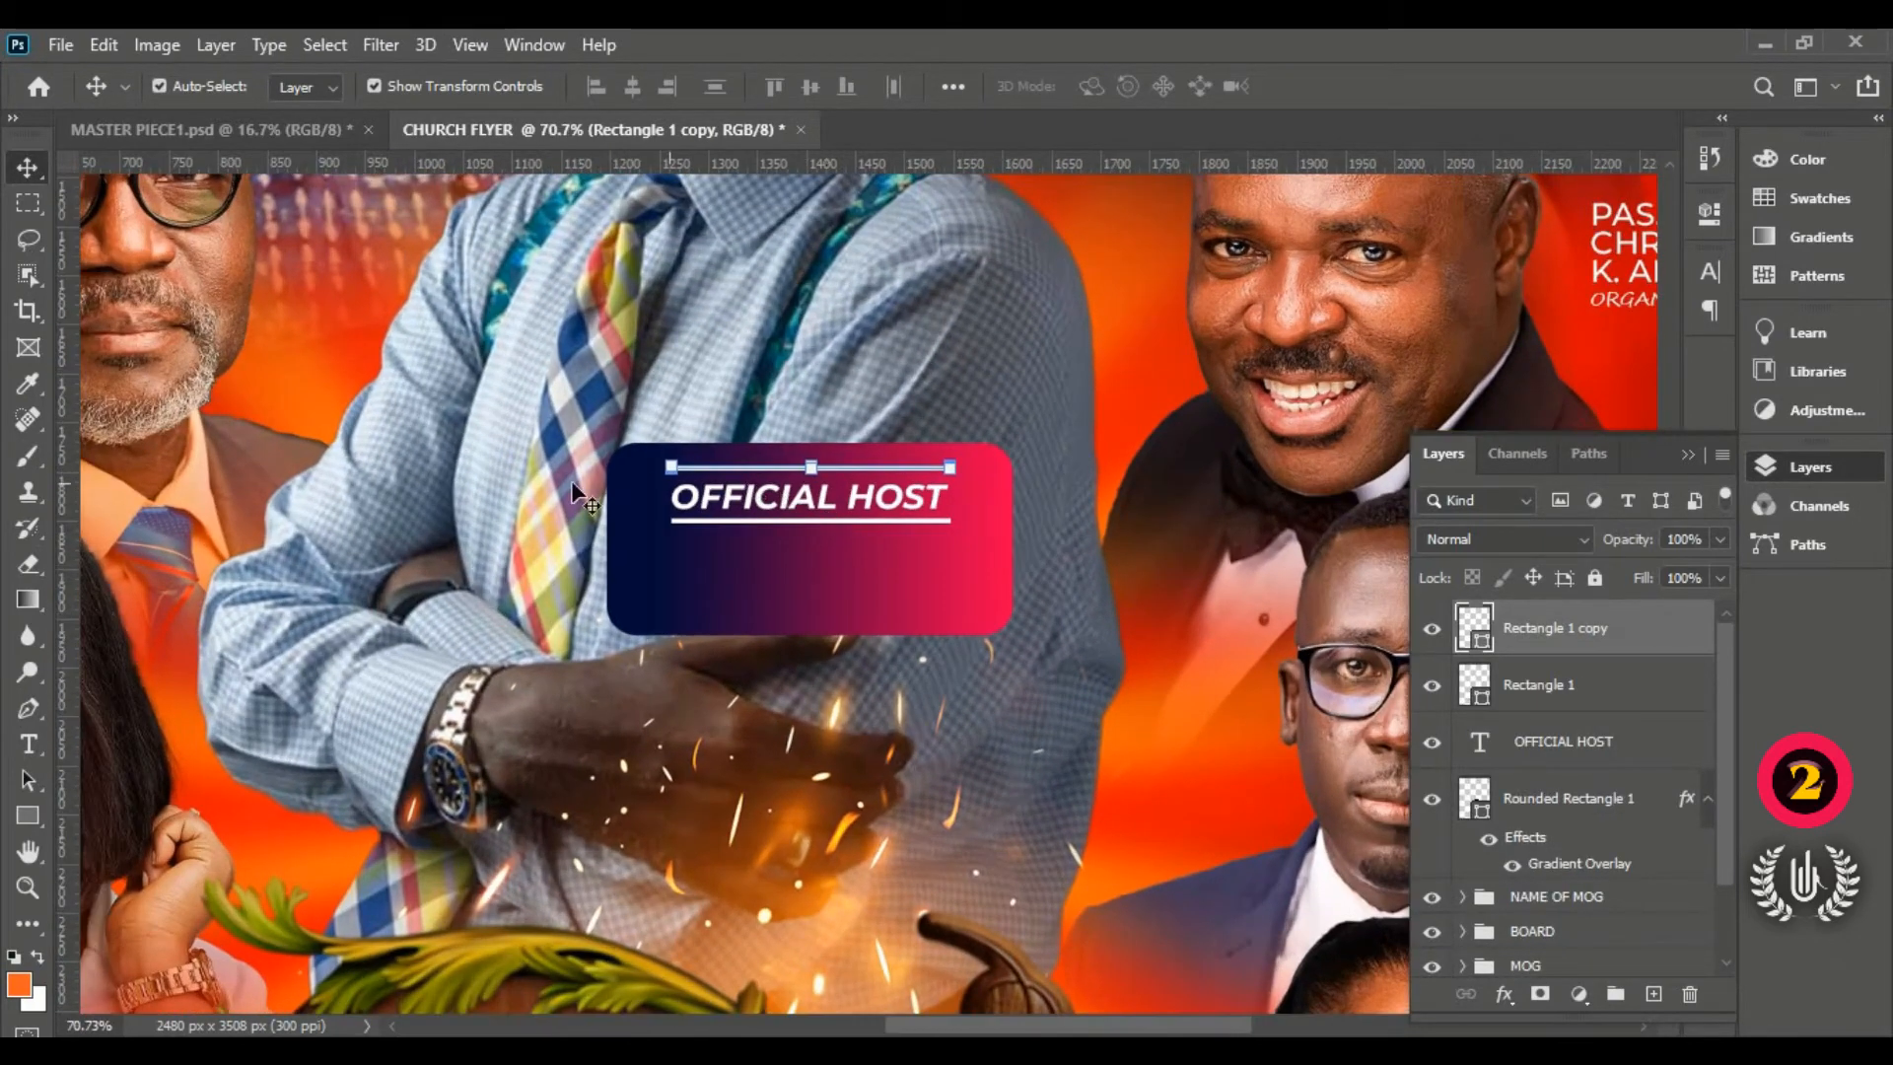
{"action": "left_click", "coordinate": [39, 742]}
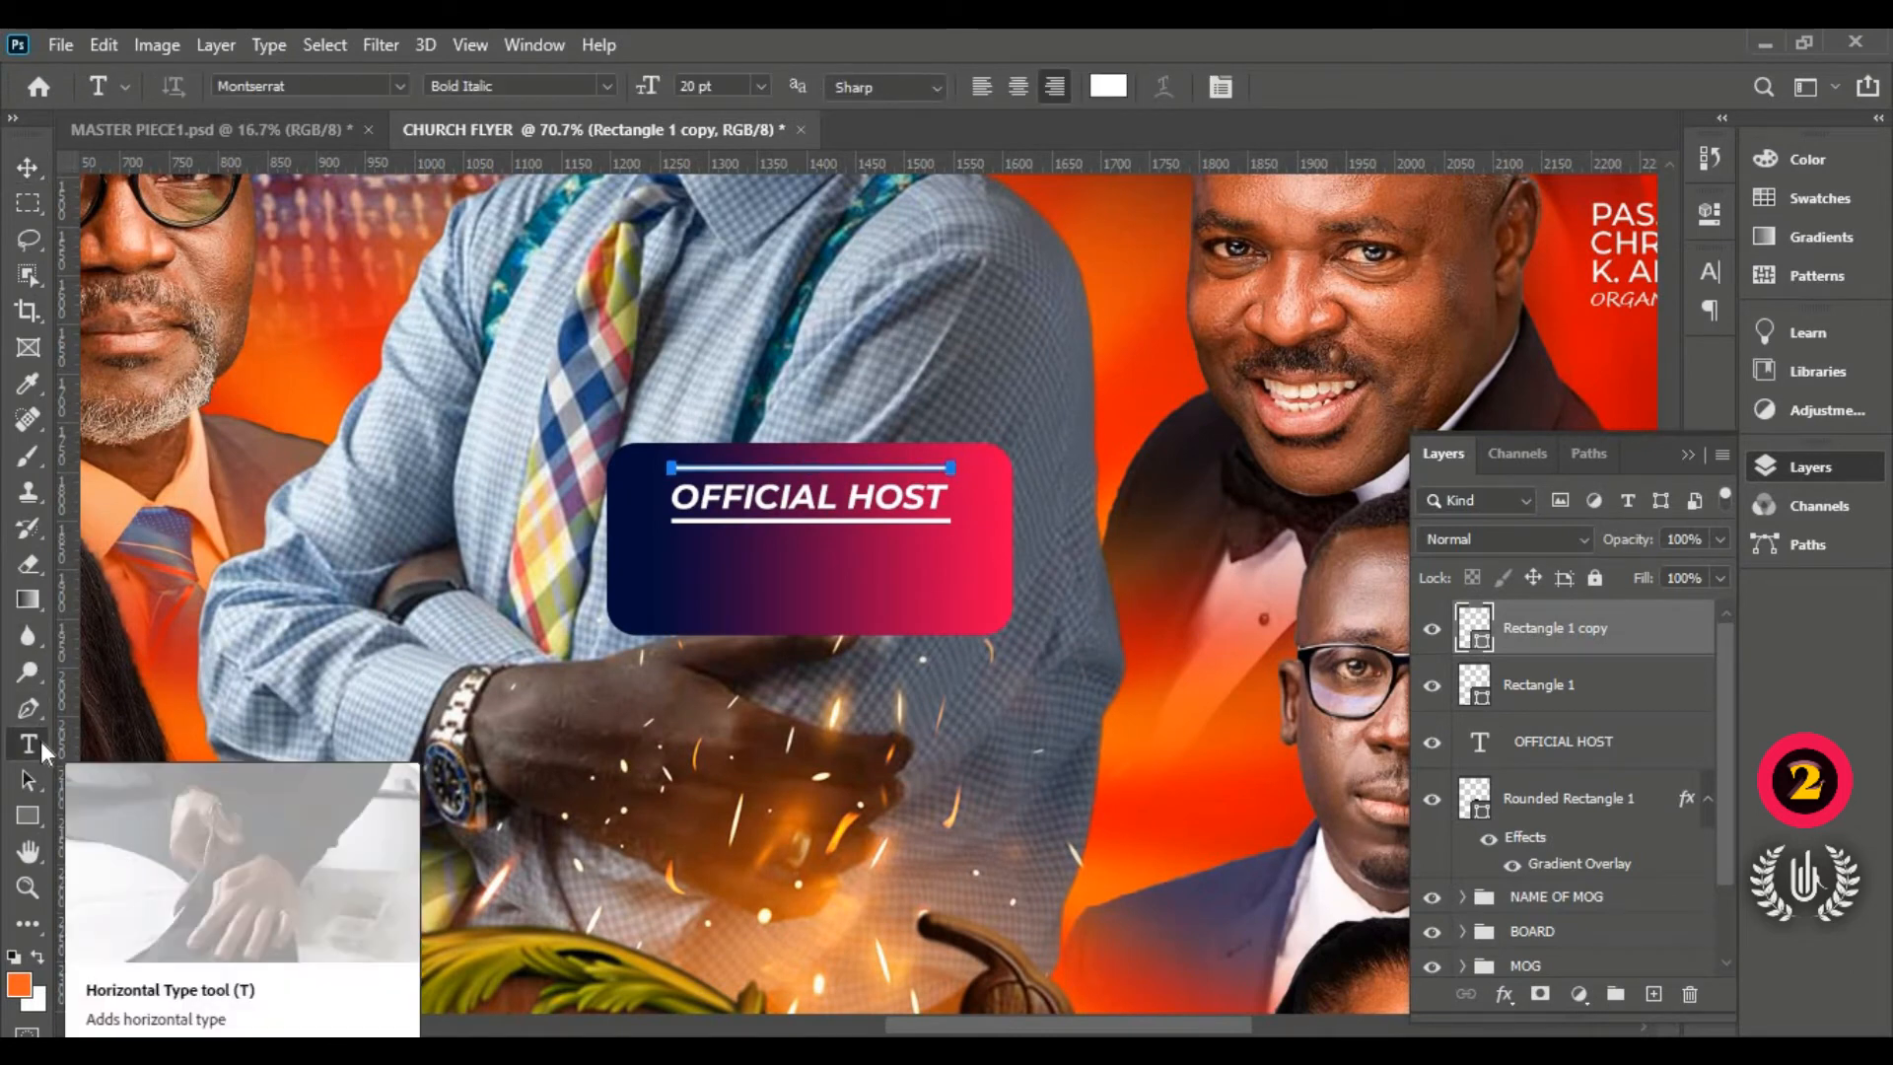
Step: Create a new horizontal text layer on the gradient box in Cinzel Decorative Black
{"action": "right_click", "coordinate": [40, 741]}
{"action": "left_click", "coordinate": [91, 741]}
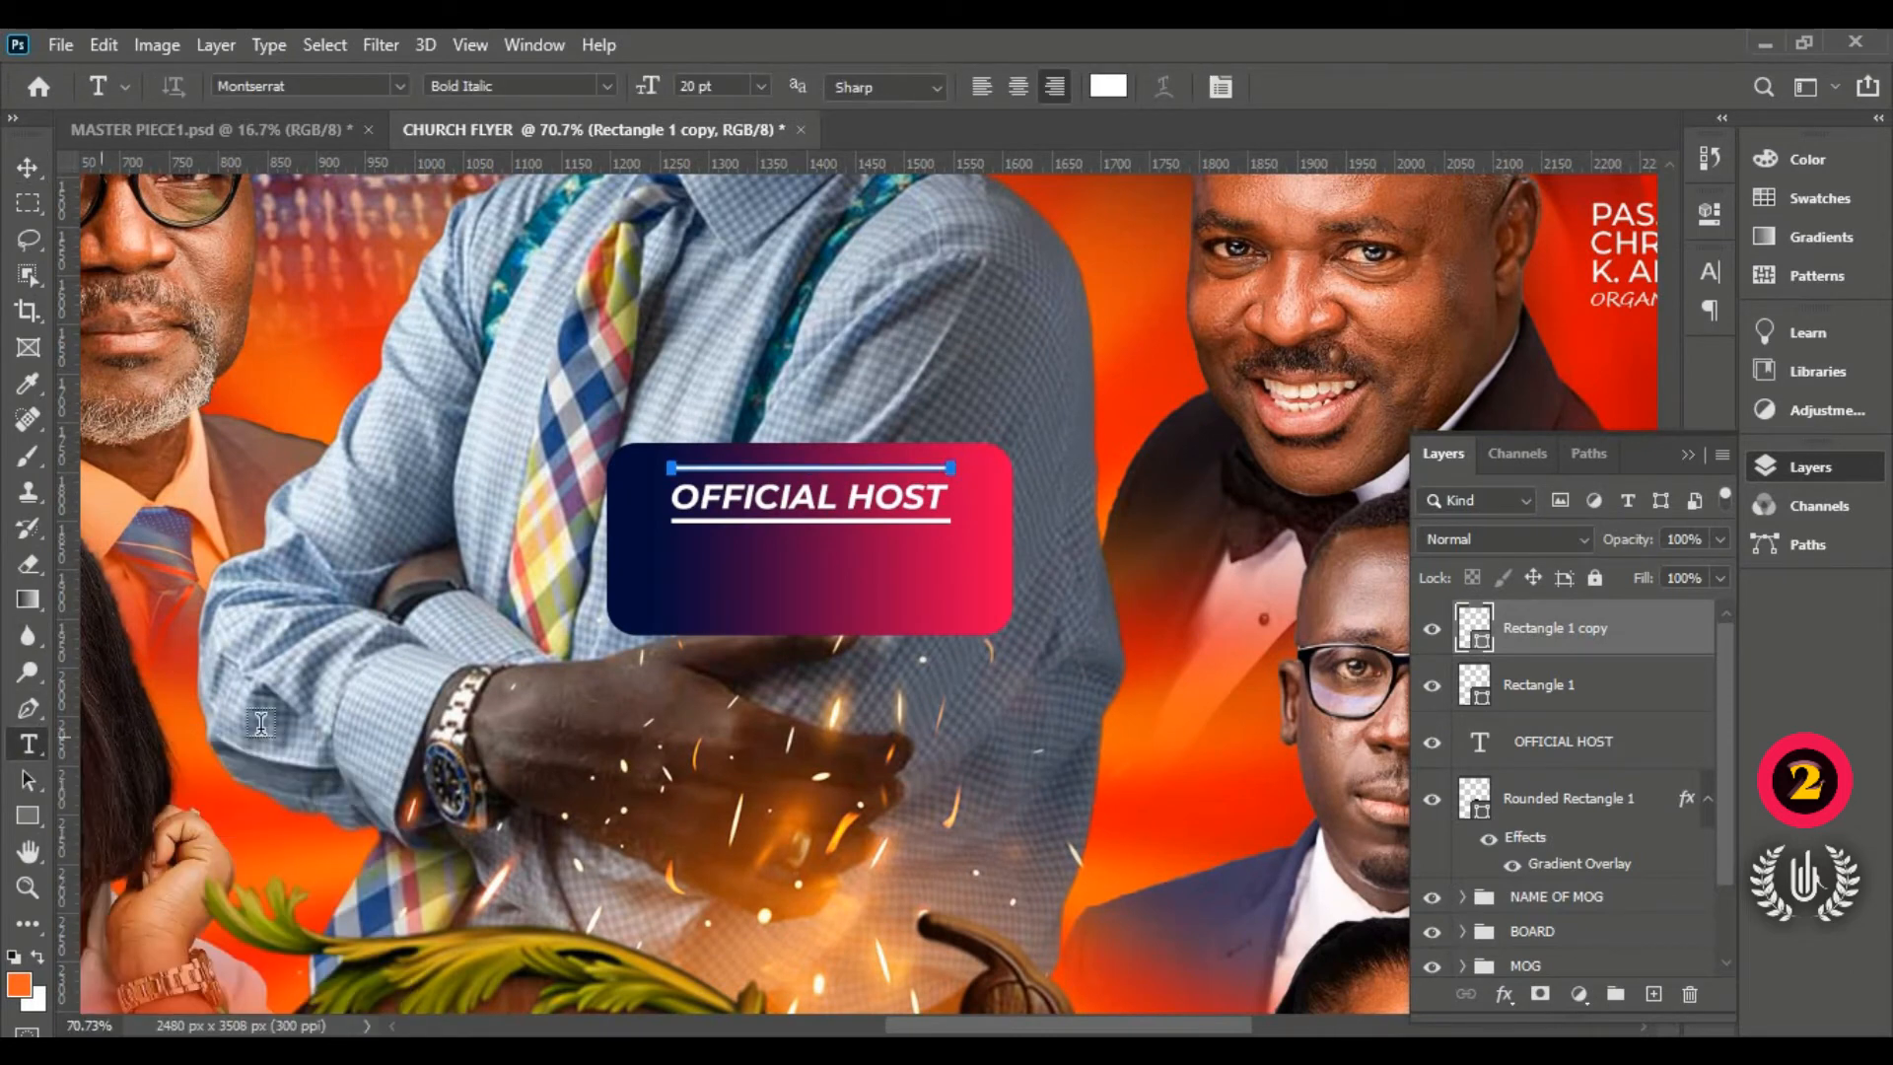
{"action": "left_click", "coordinate": [444, 715]}
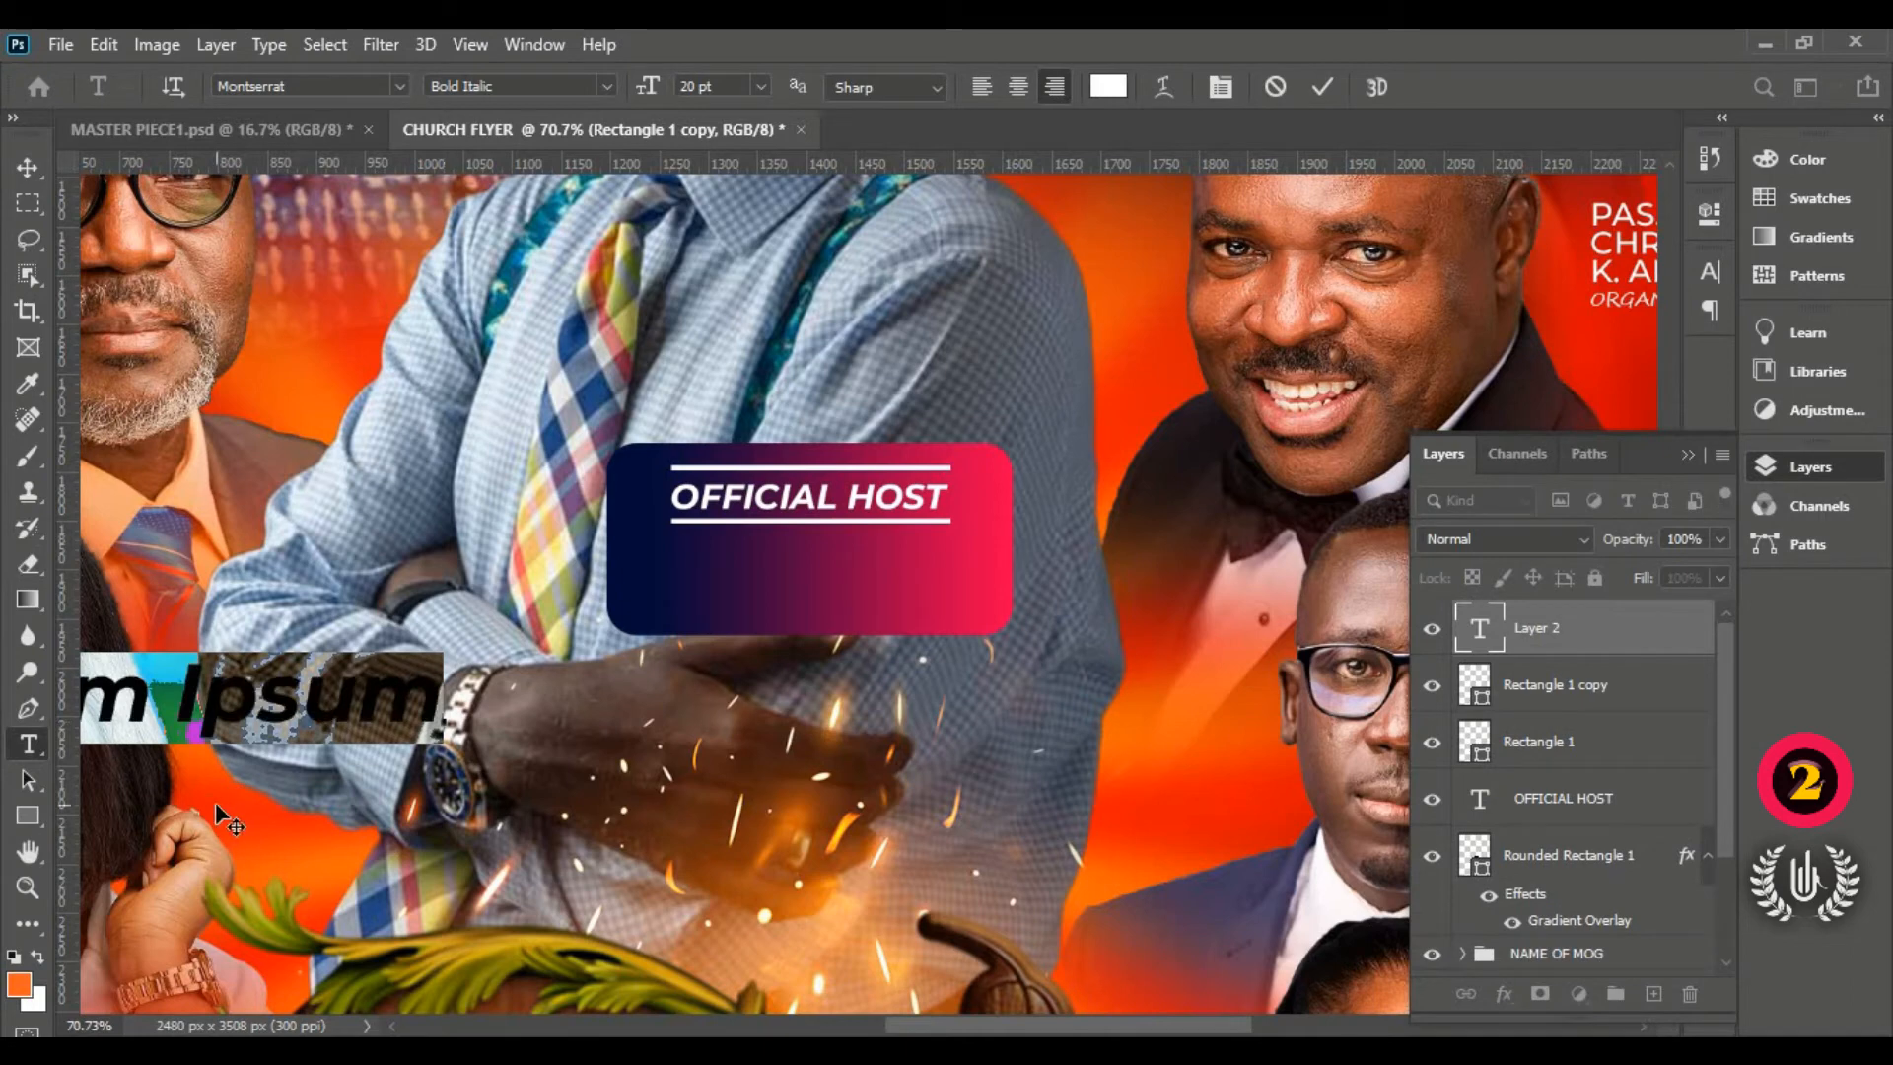
{"action": "left_click_drag", "start_coordinate": [216, 803], "coordinate": [882, 673]}
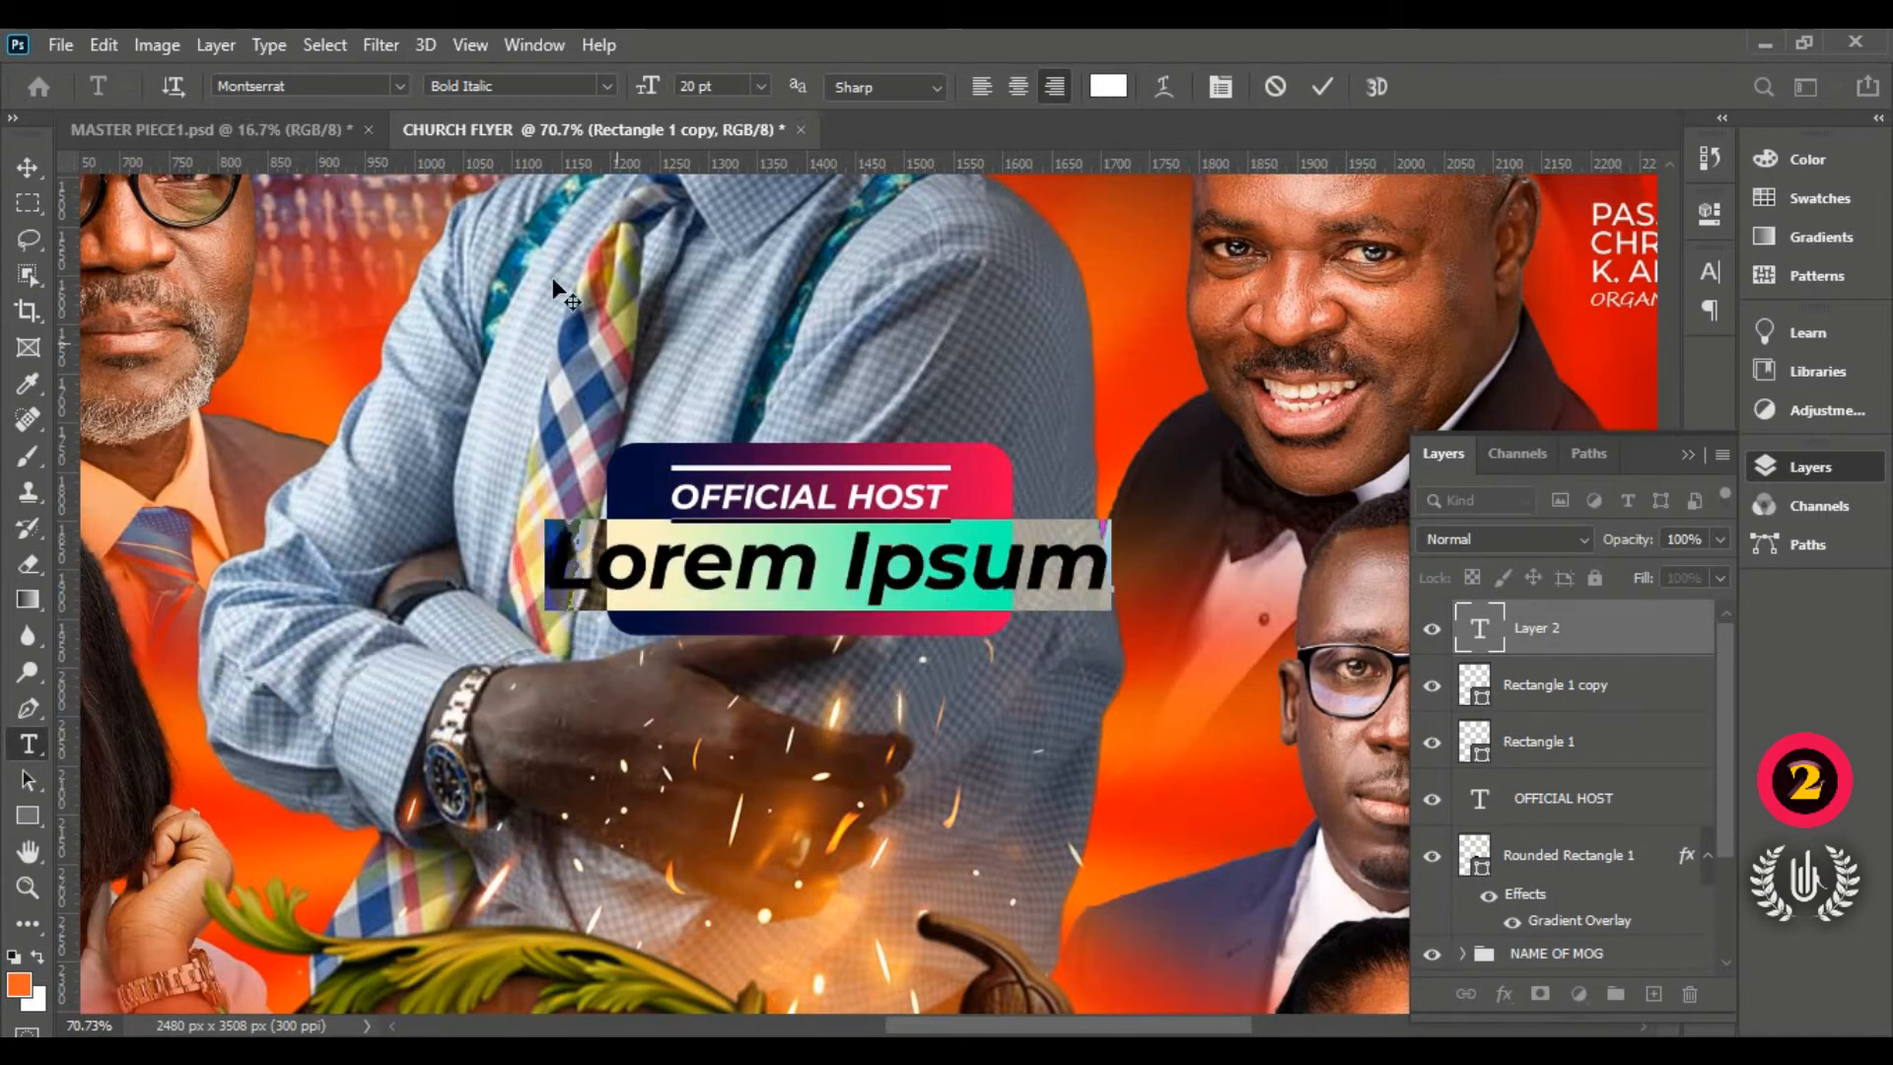
{"action": "left_click", "coordinate": [399, 87]}
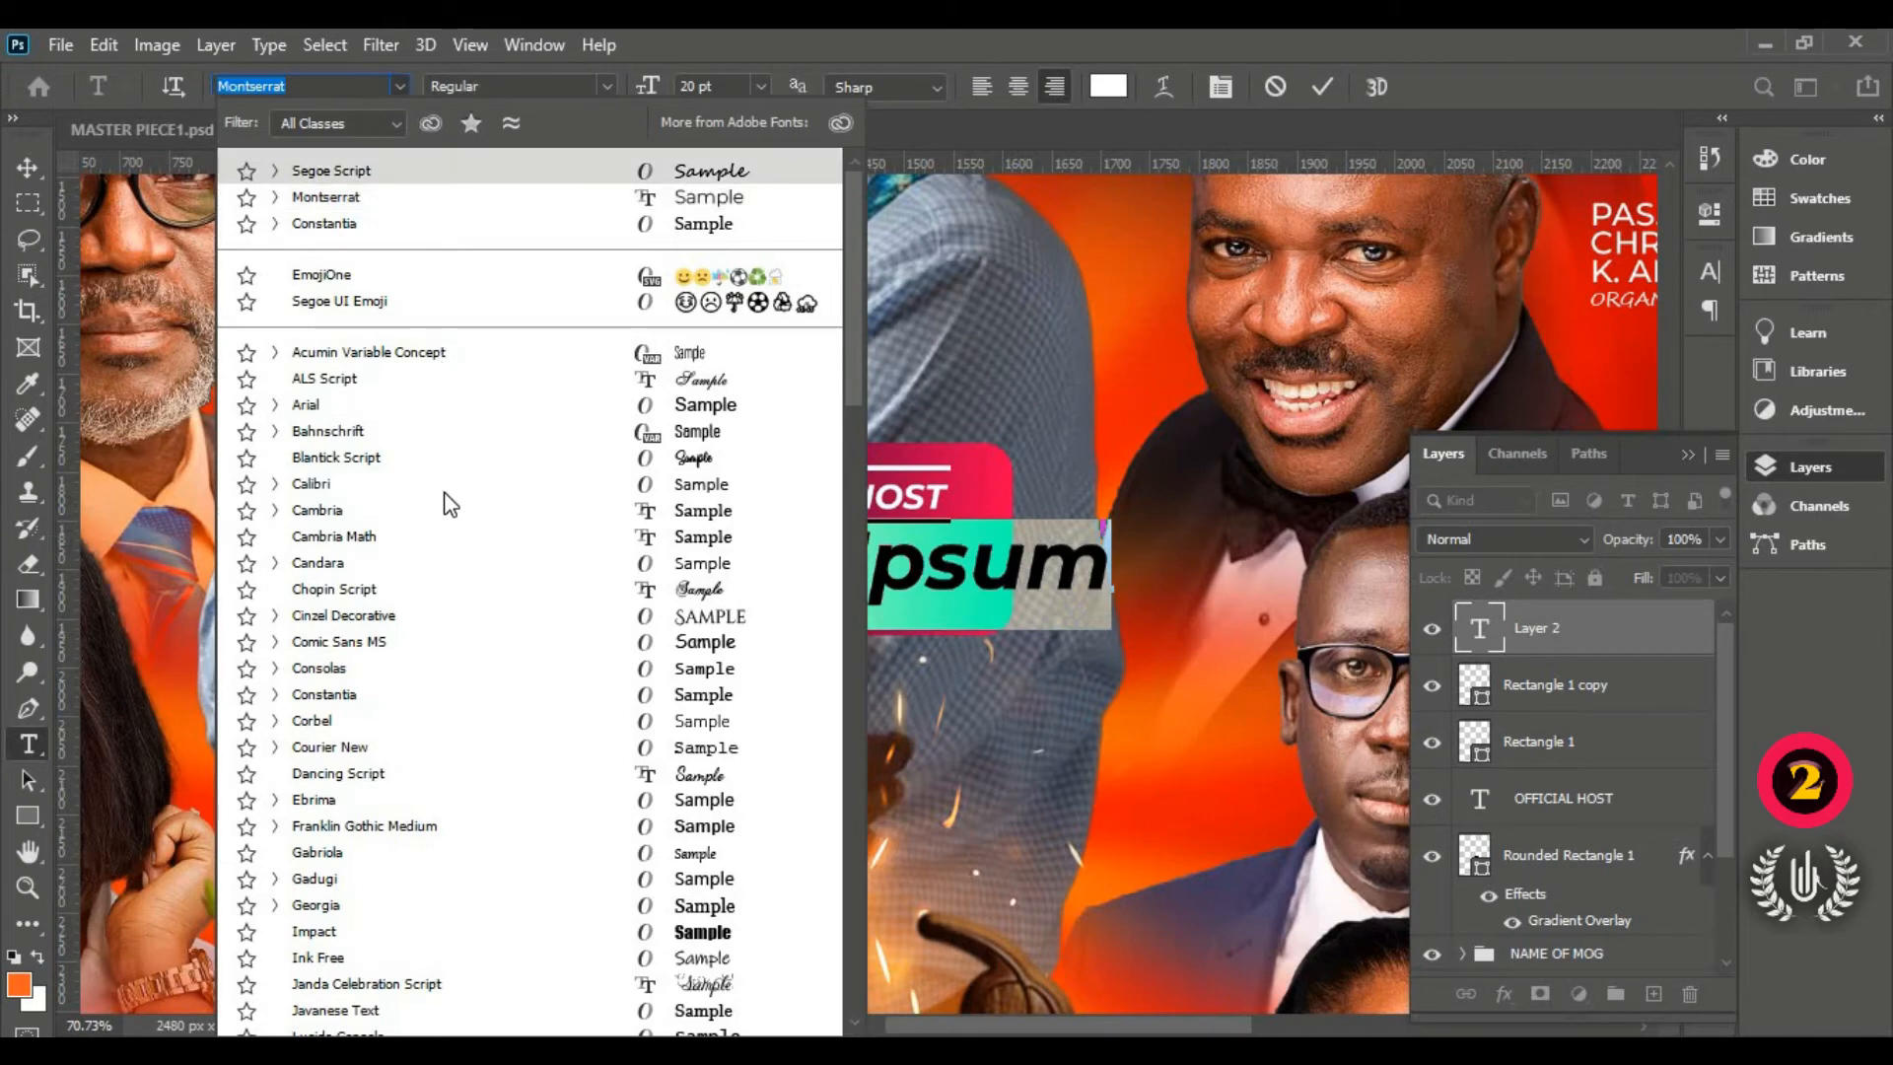
{"action": "left_click", "coordinate": [385, 623]}
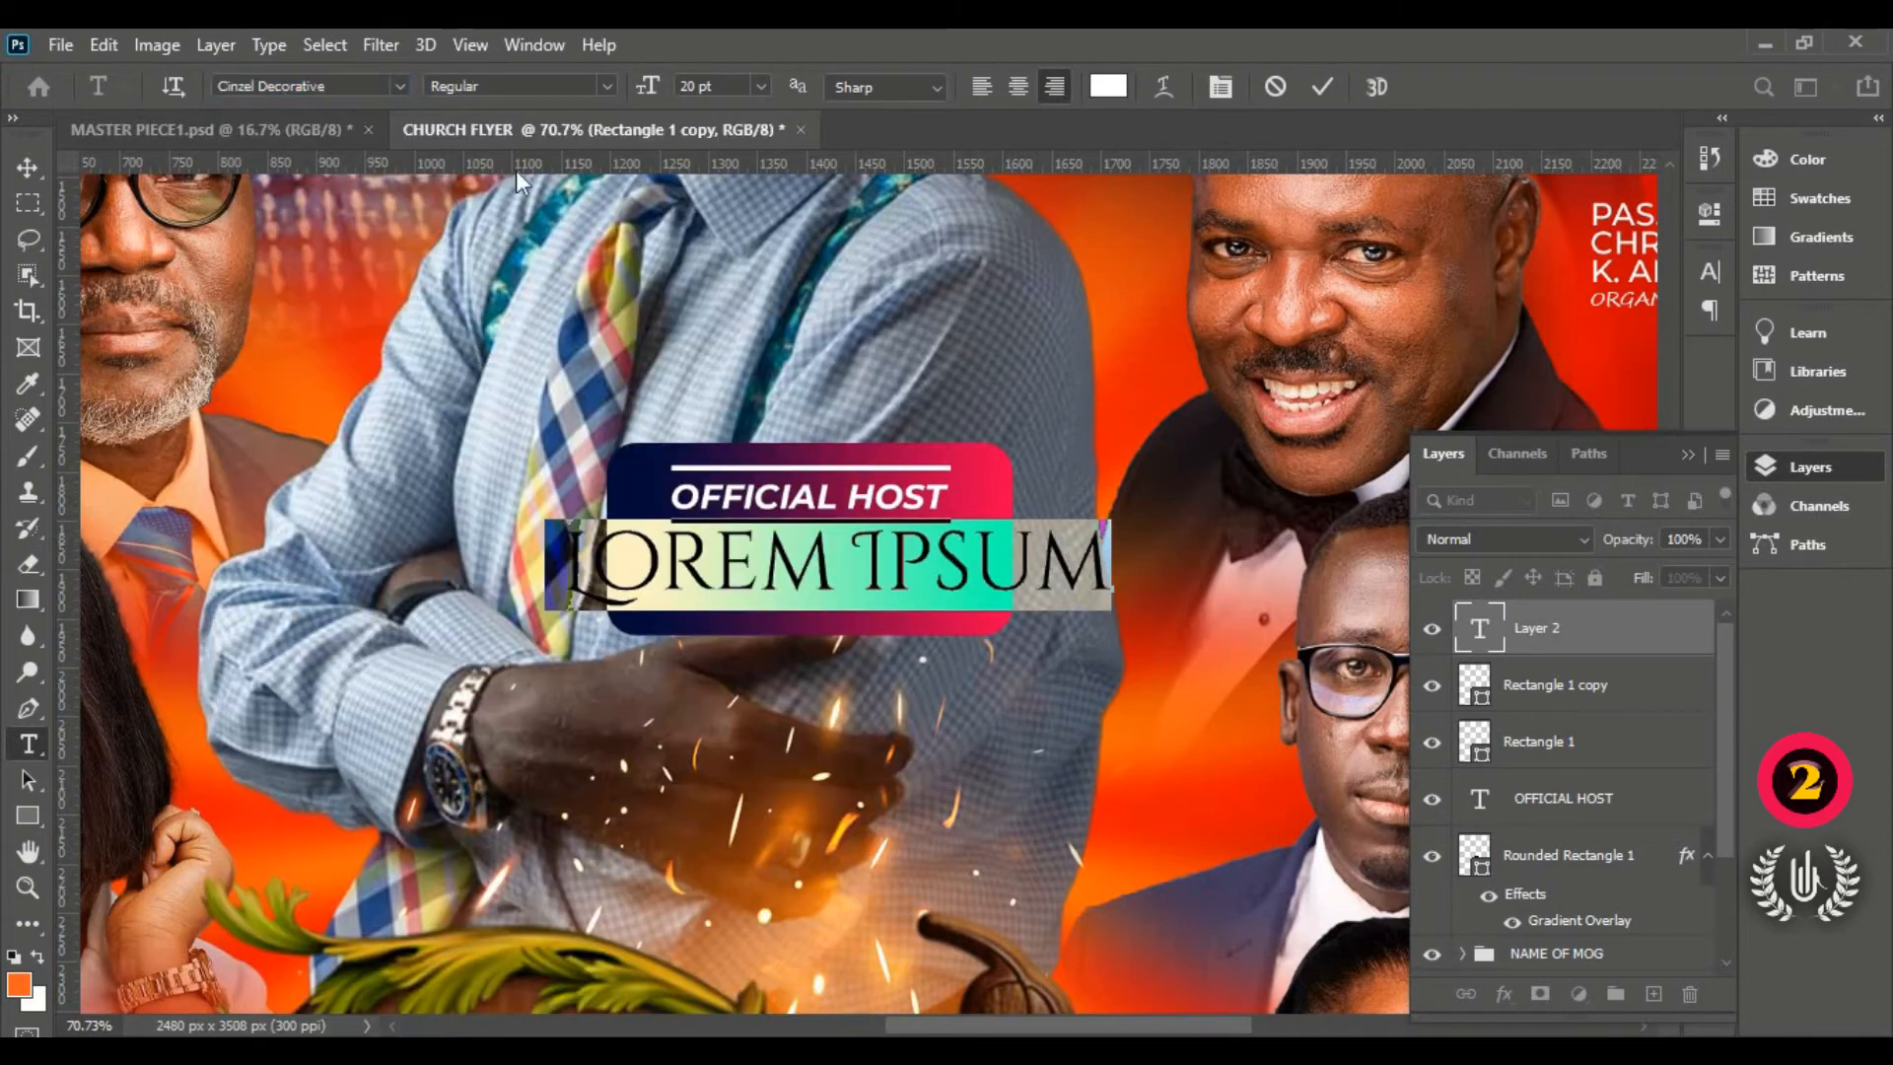
{"action": "left_click", "coordinate": [608, 87]}
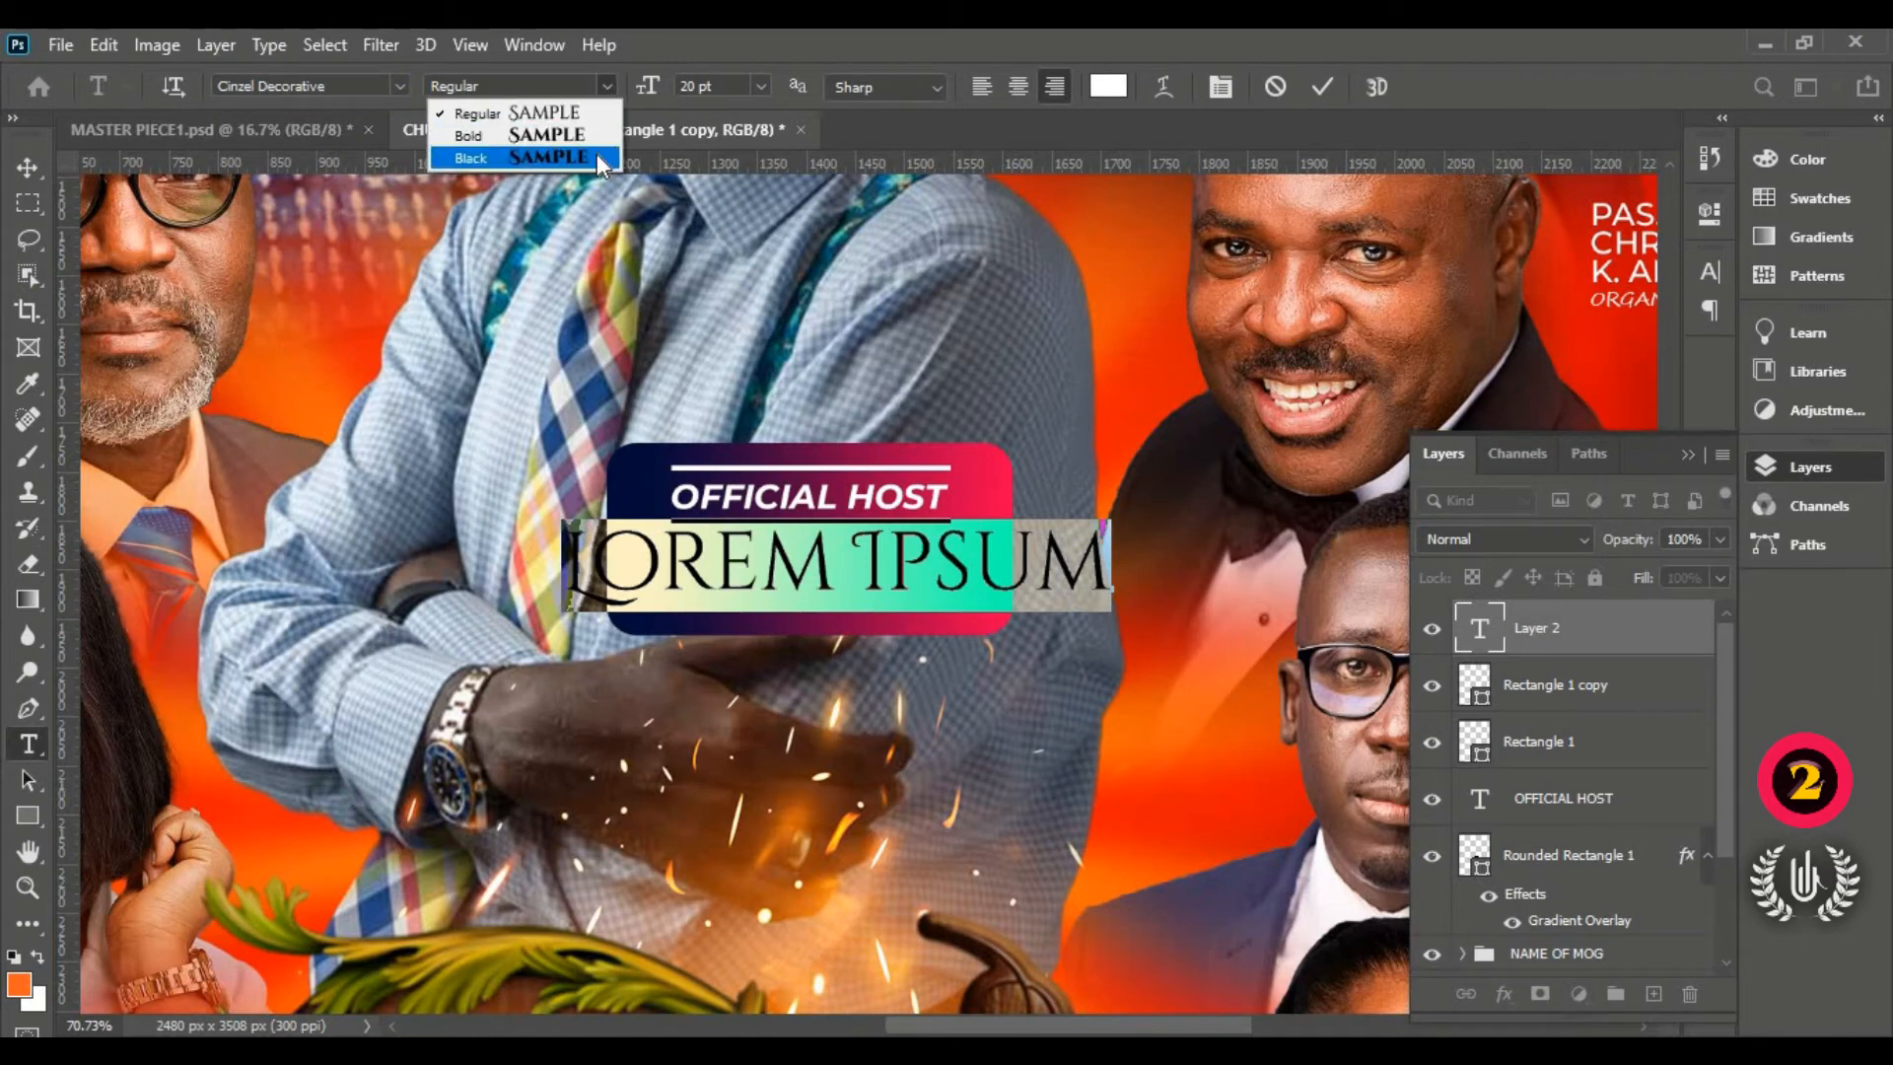
{"action": "left_click", "coordinate": [595, 156]}
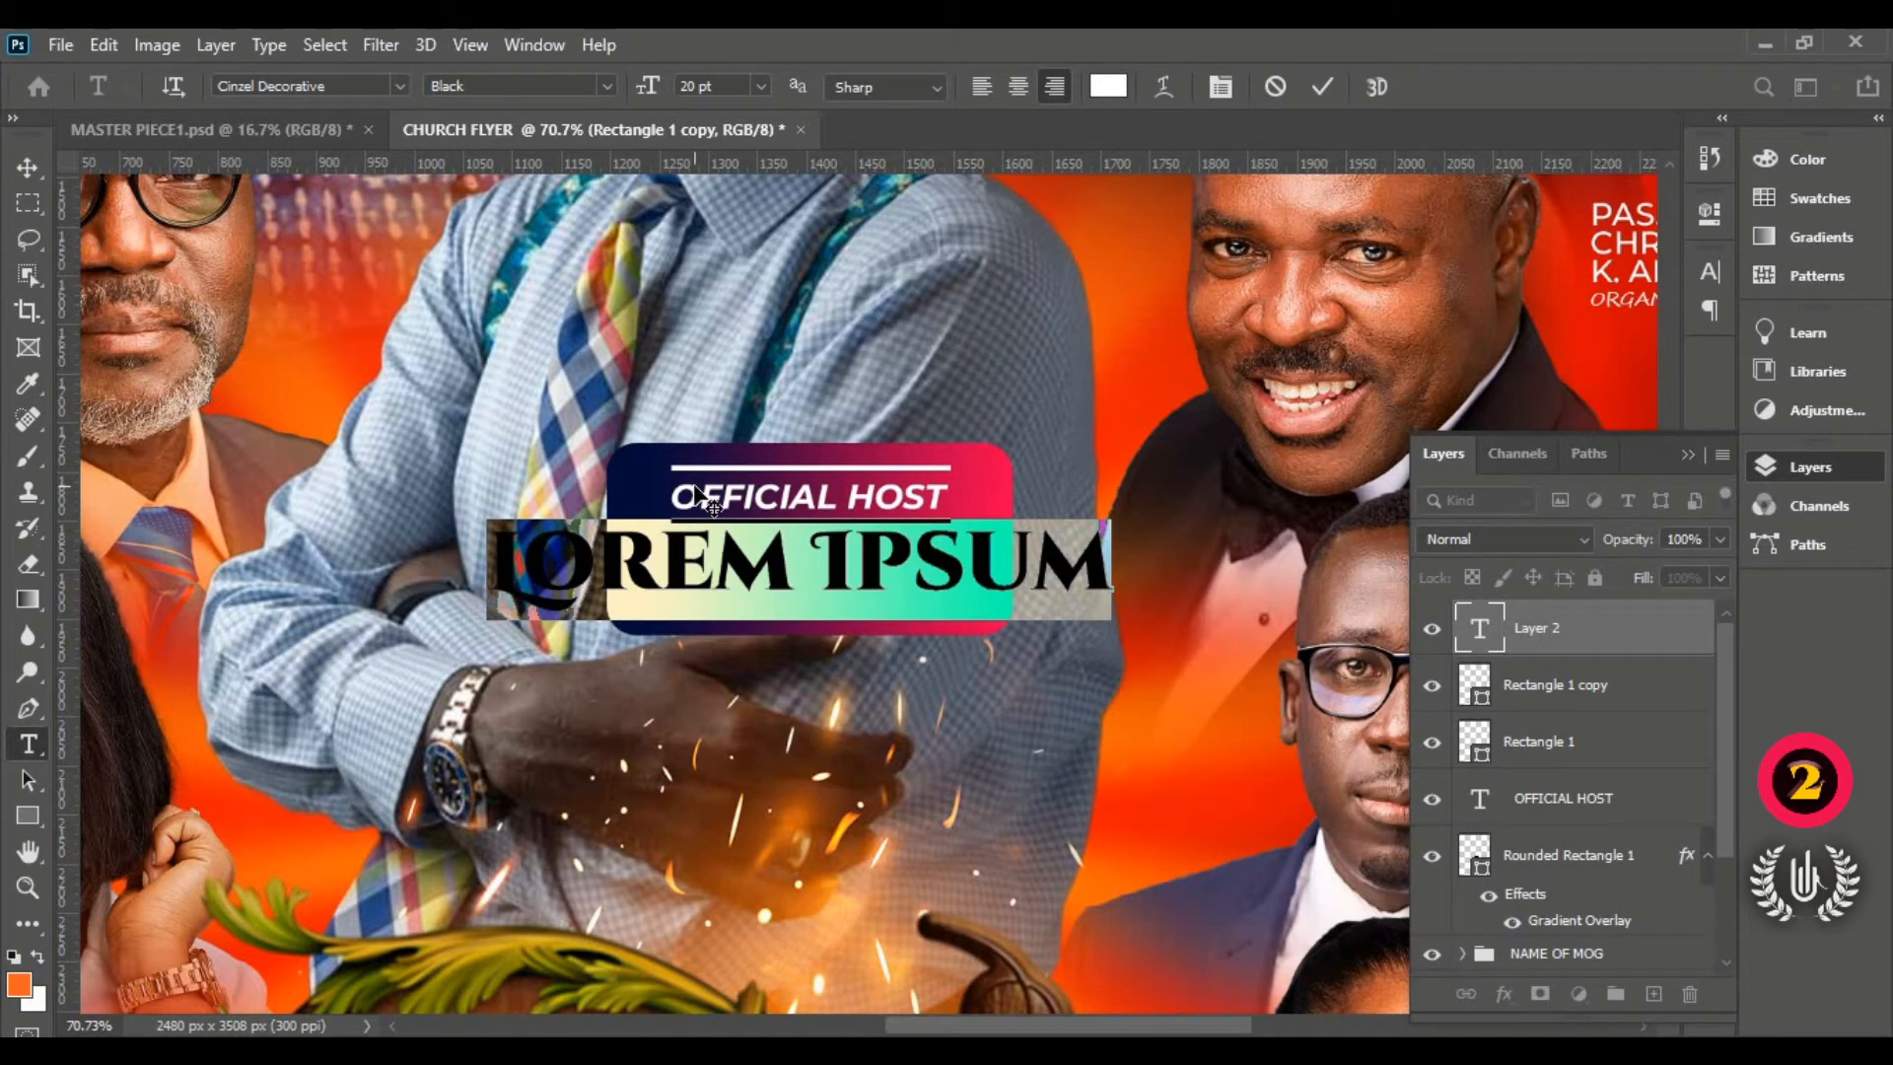
Step: Type 'PASTO' and position it below OFFICIAL HOST inside the box
{"action": "type", "text": "P"}
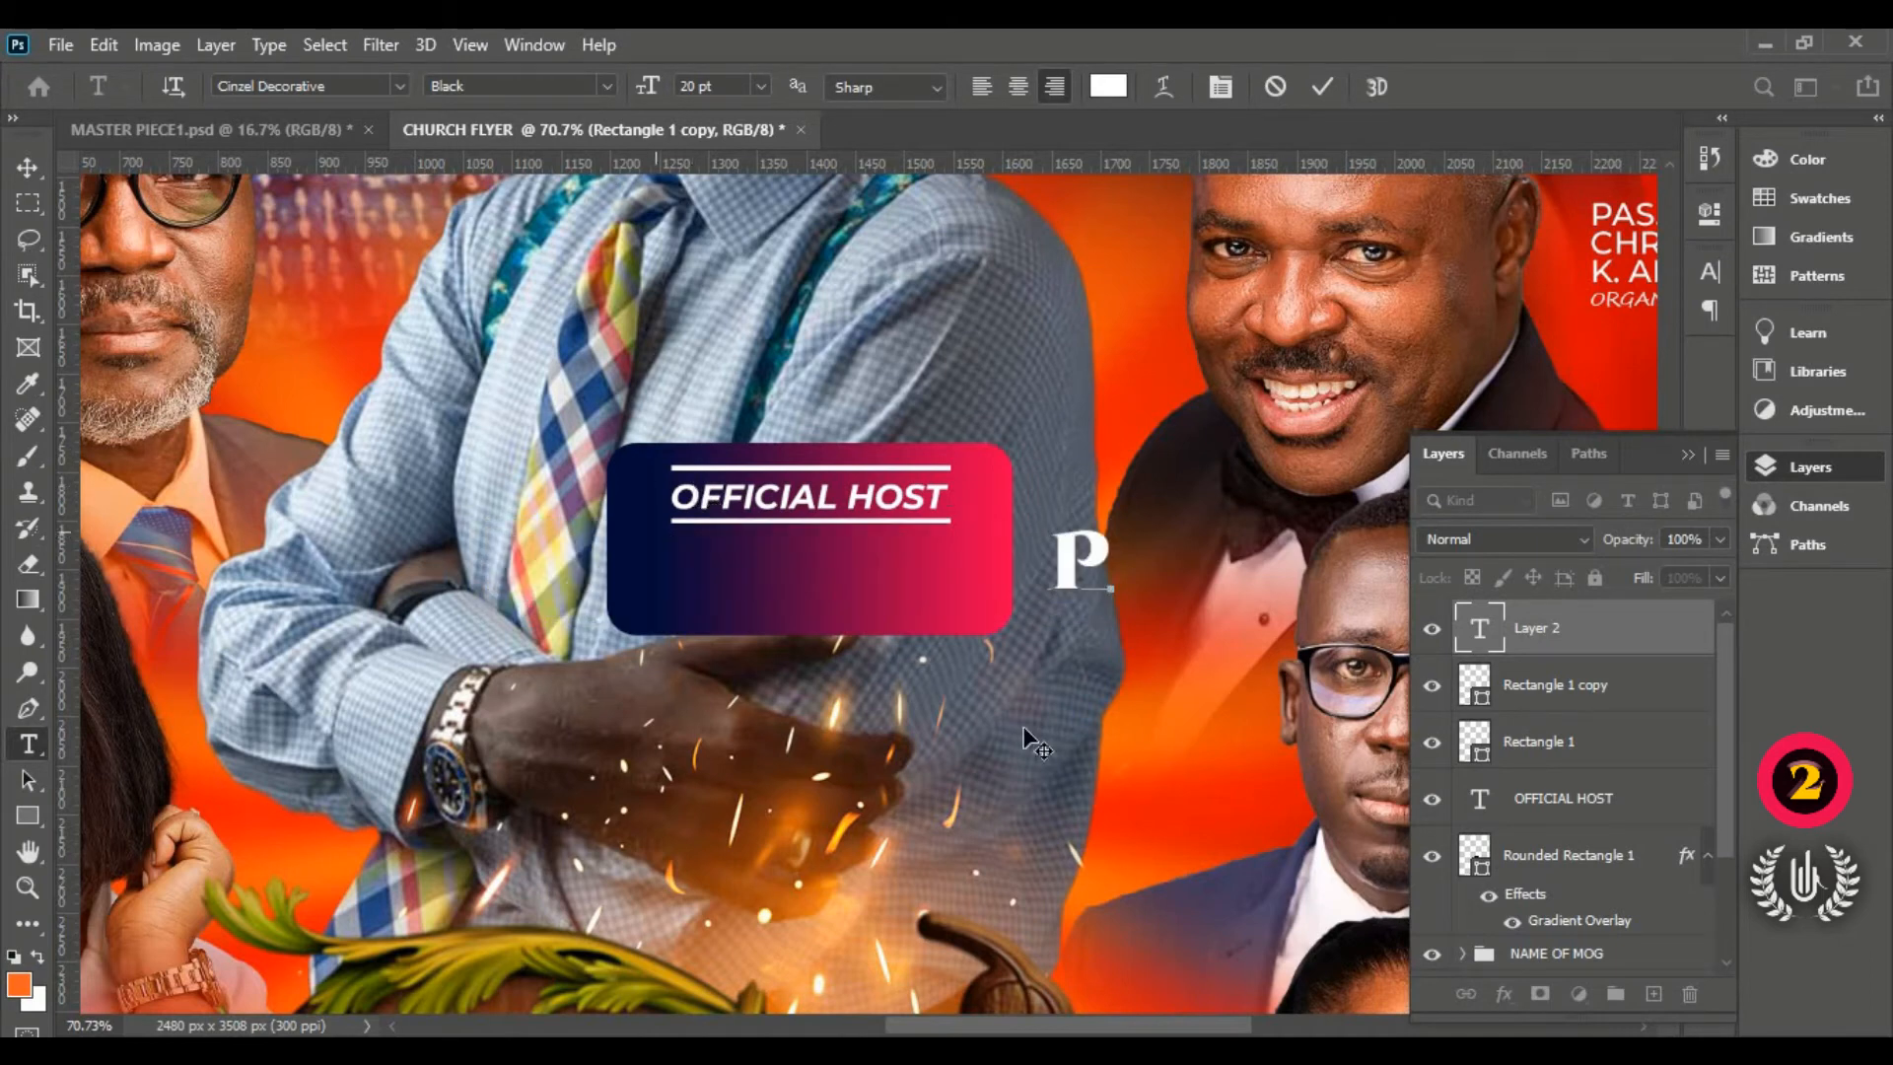
{"action": "left_click_drag", "start_coordinate": [873, 715], "coordinate": [735, 744]}
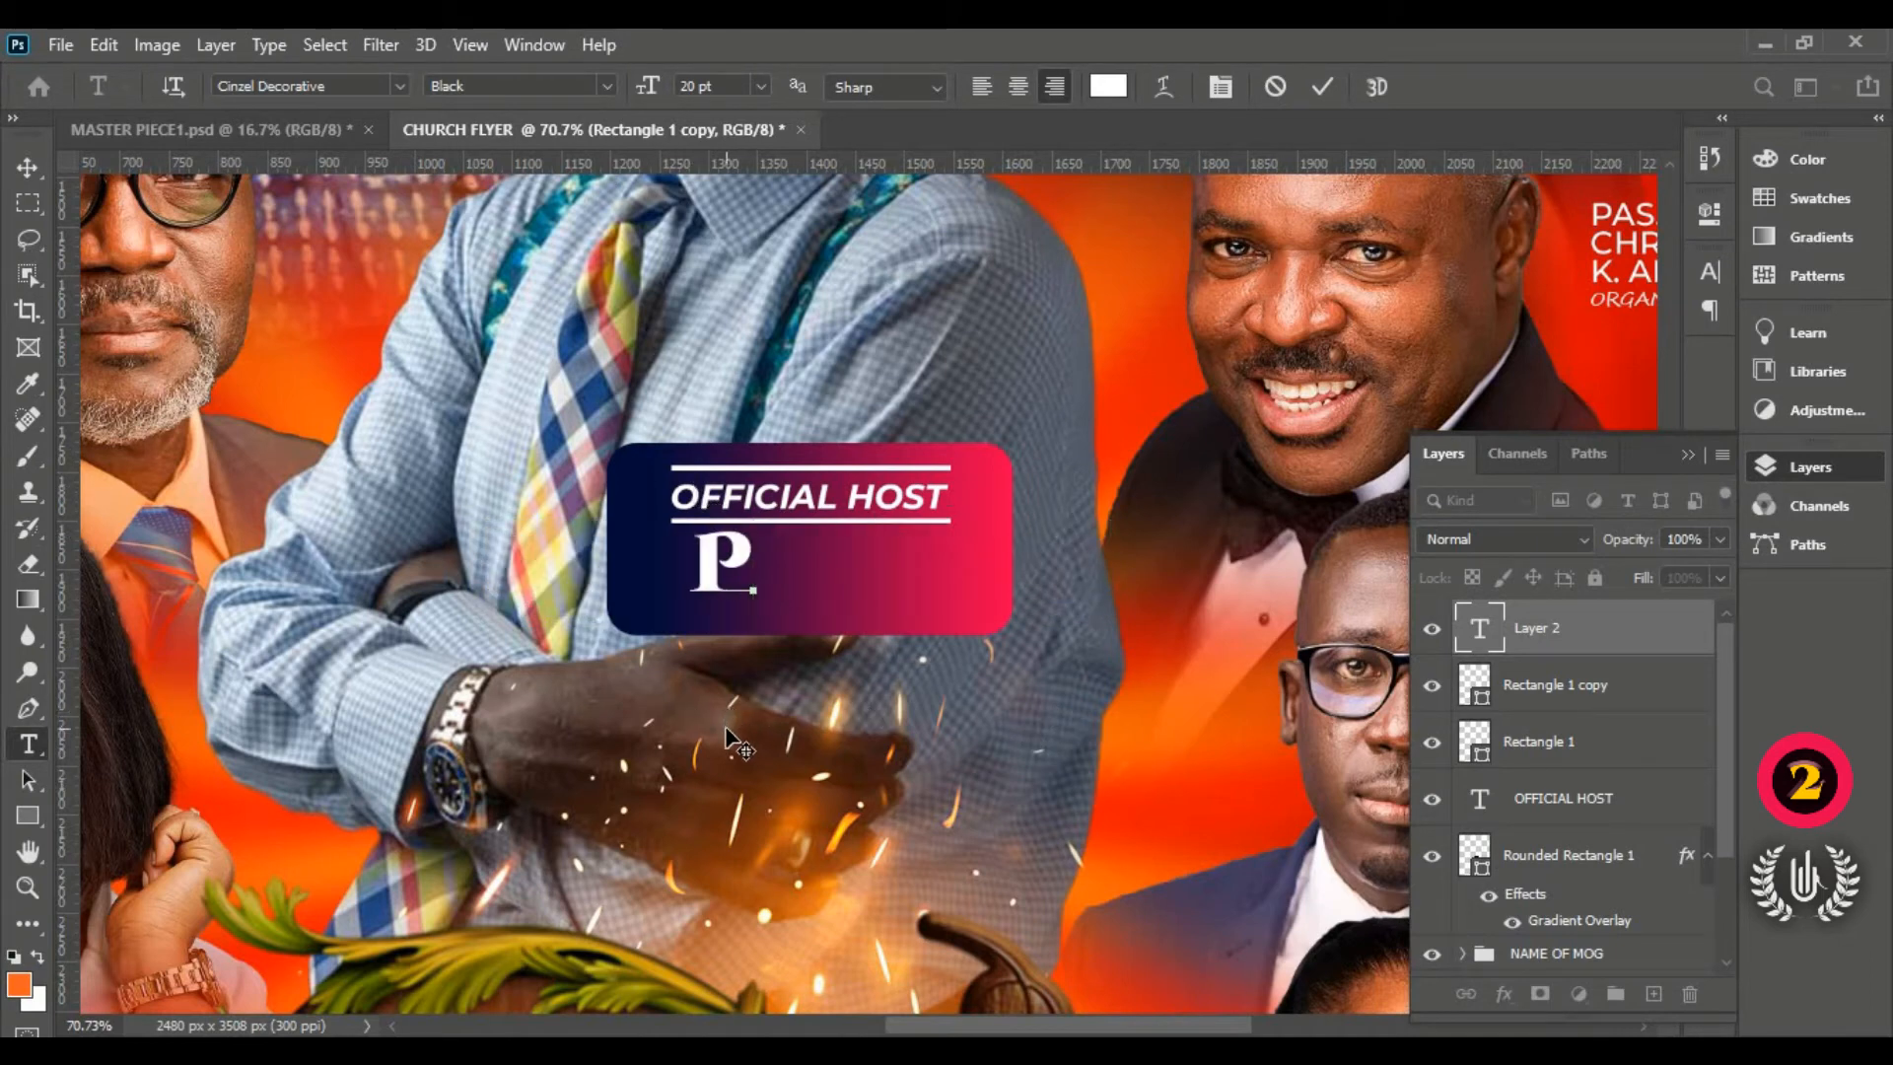
{"action": "type", "text": "A"}
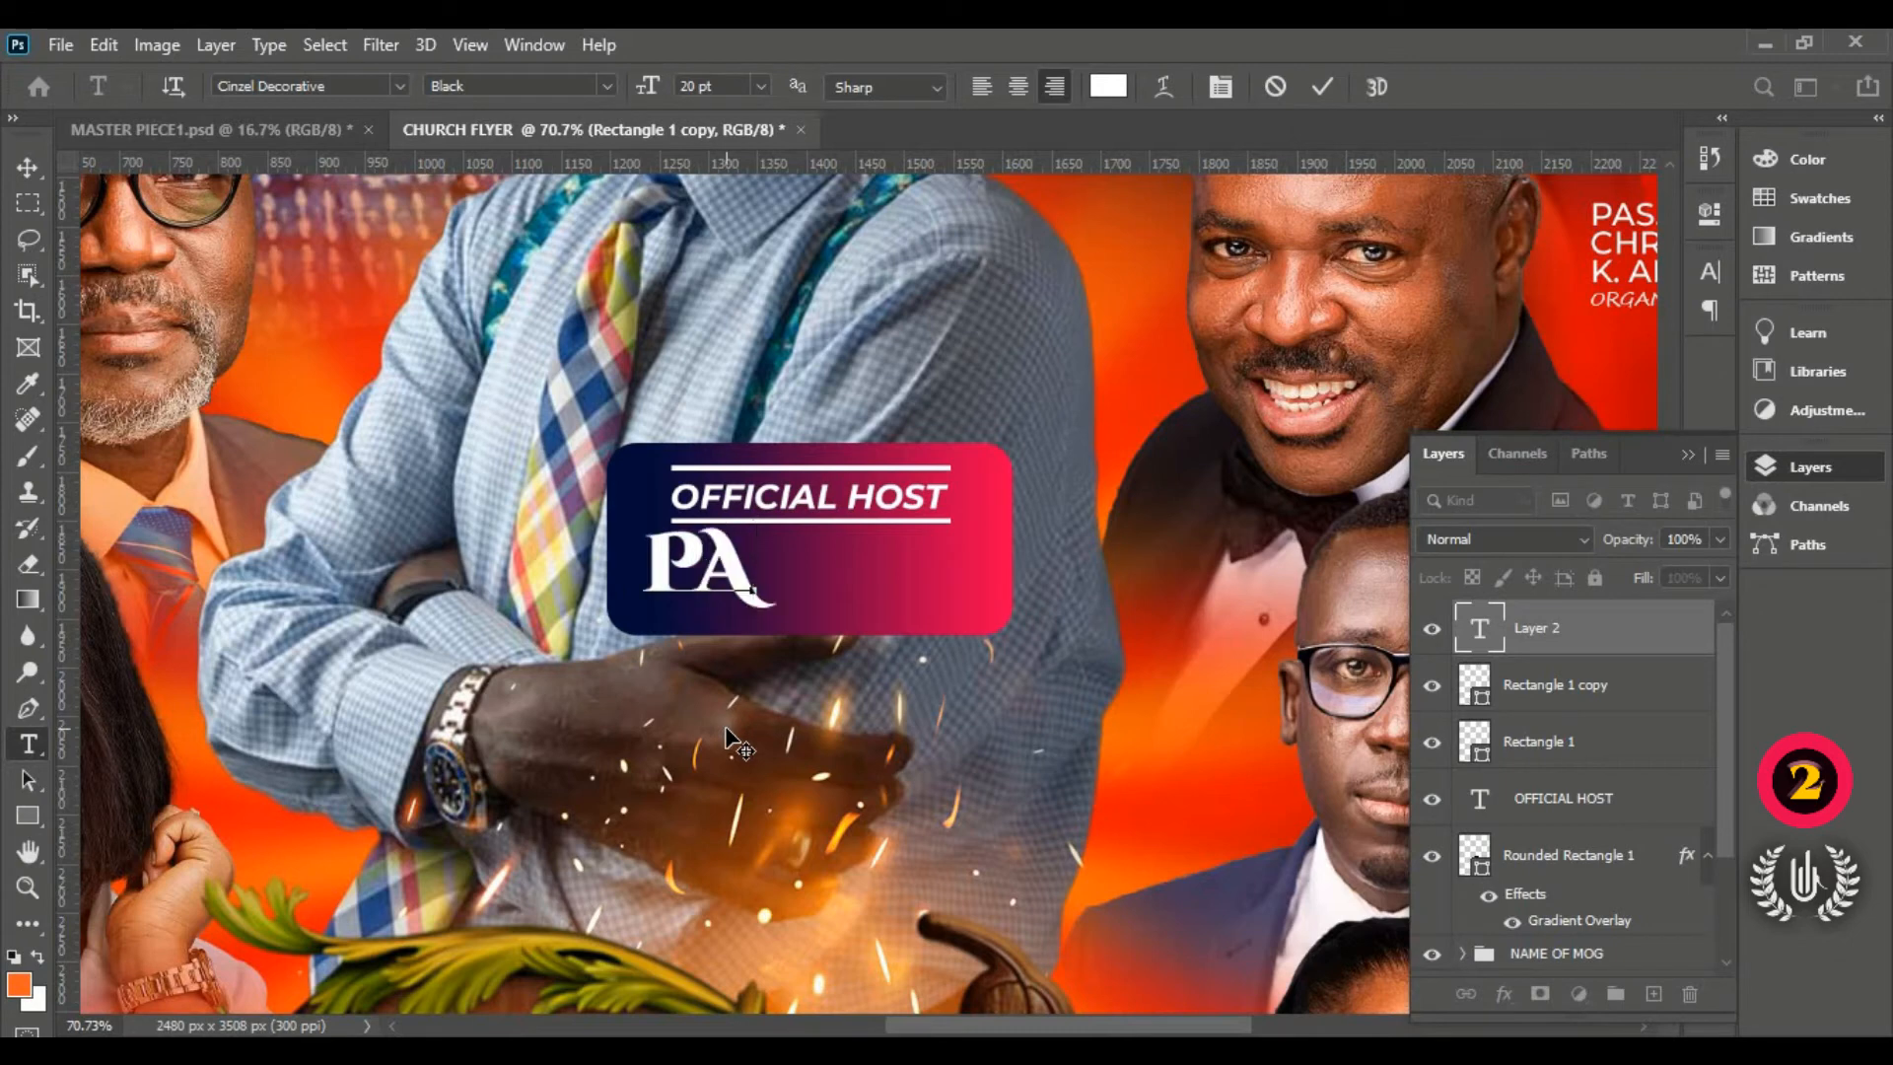
{"action": "type", "text": "S"}
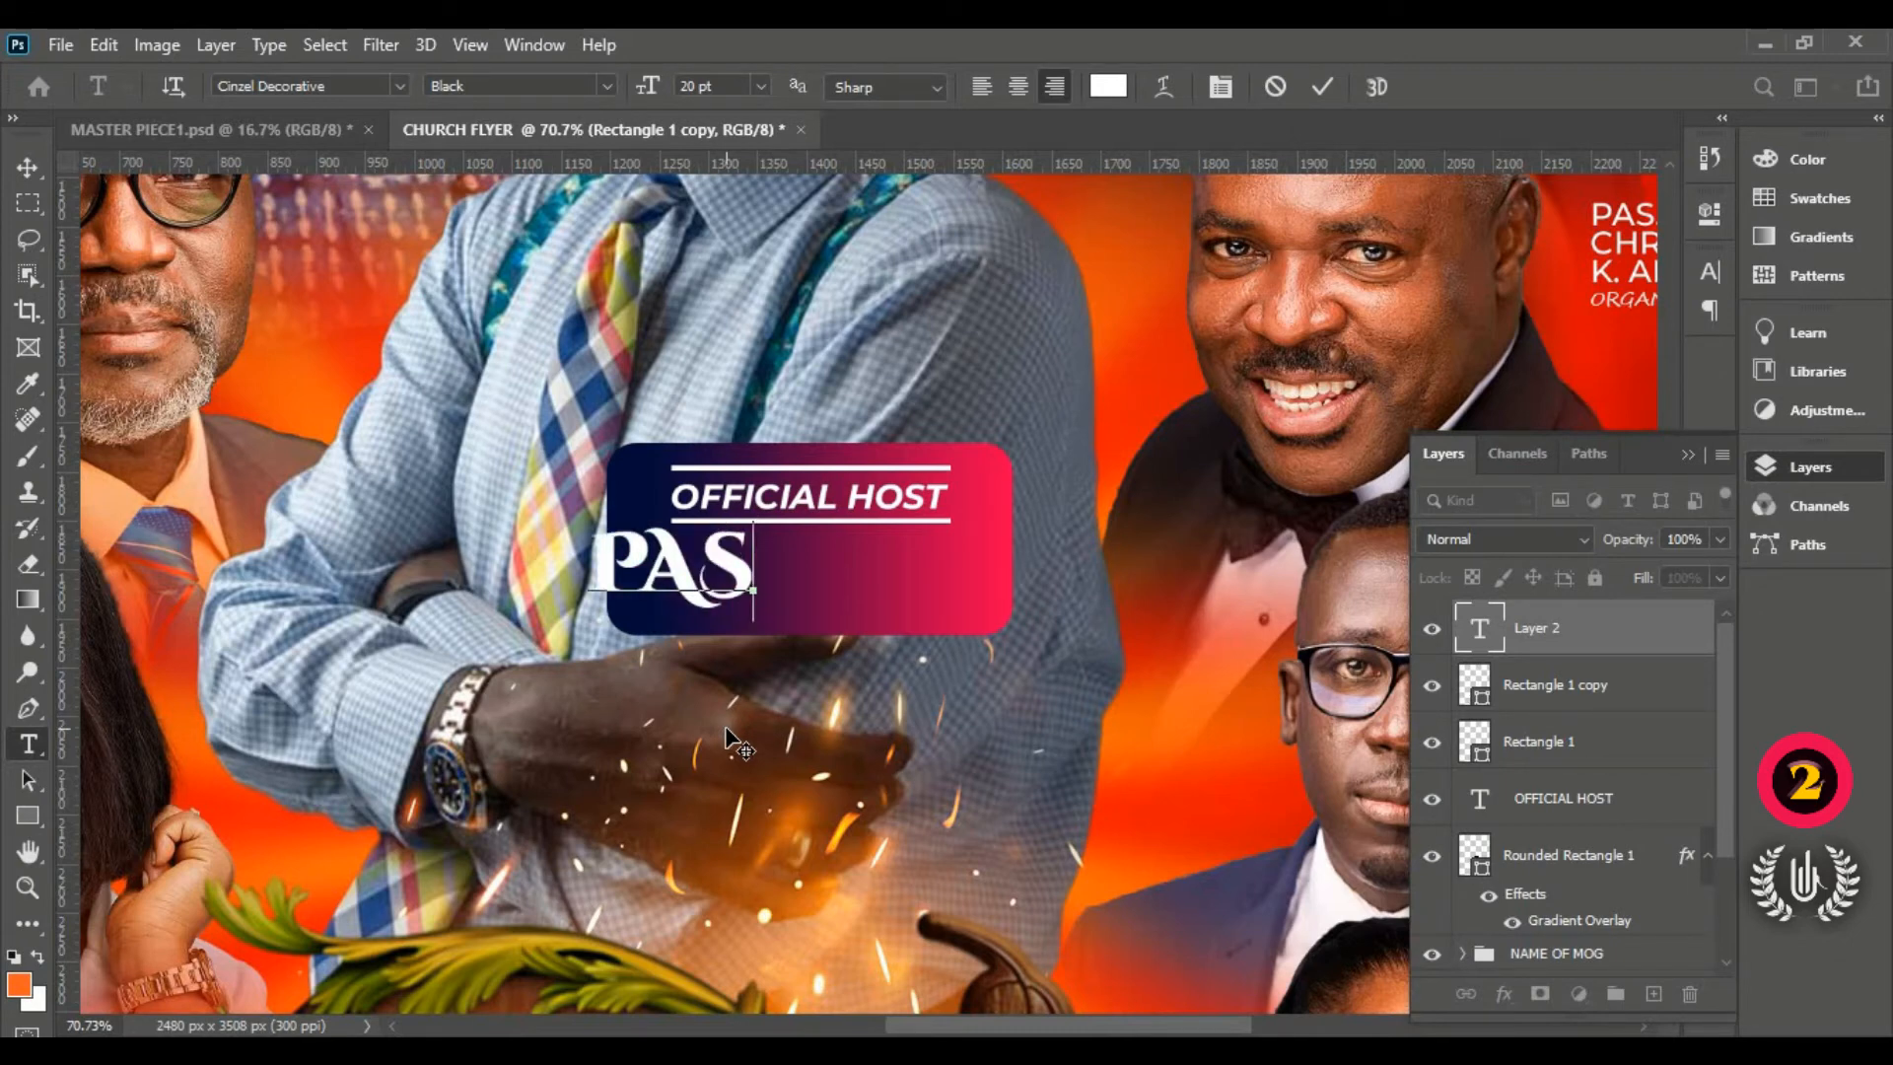
{"action": "type", "text": "TOR W"}
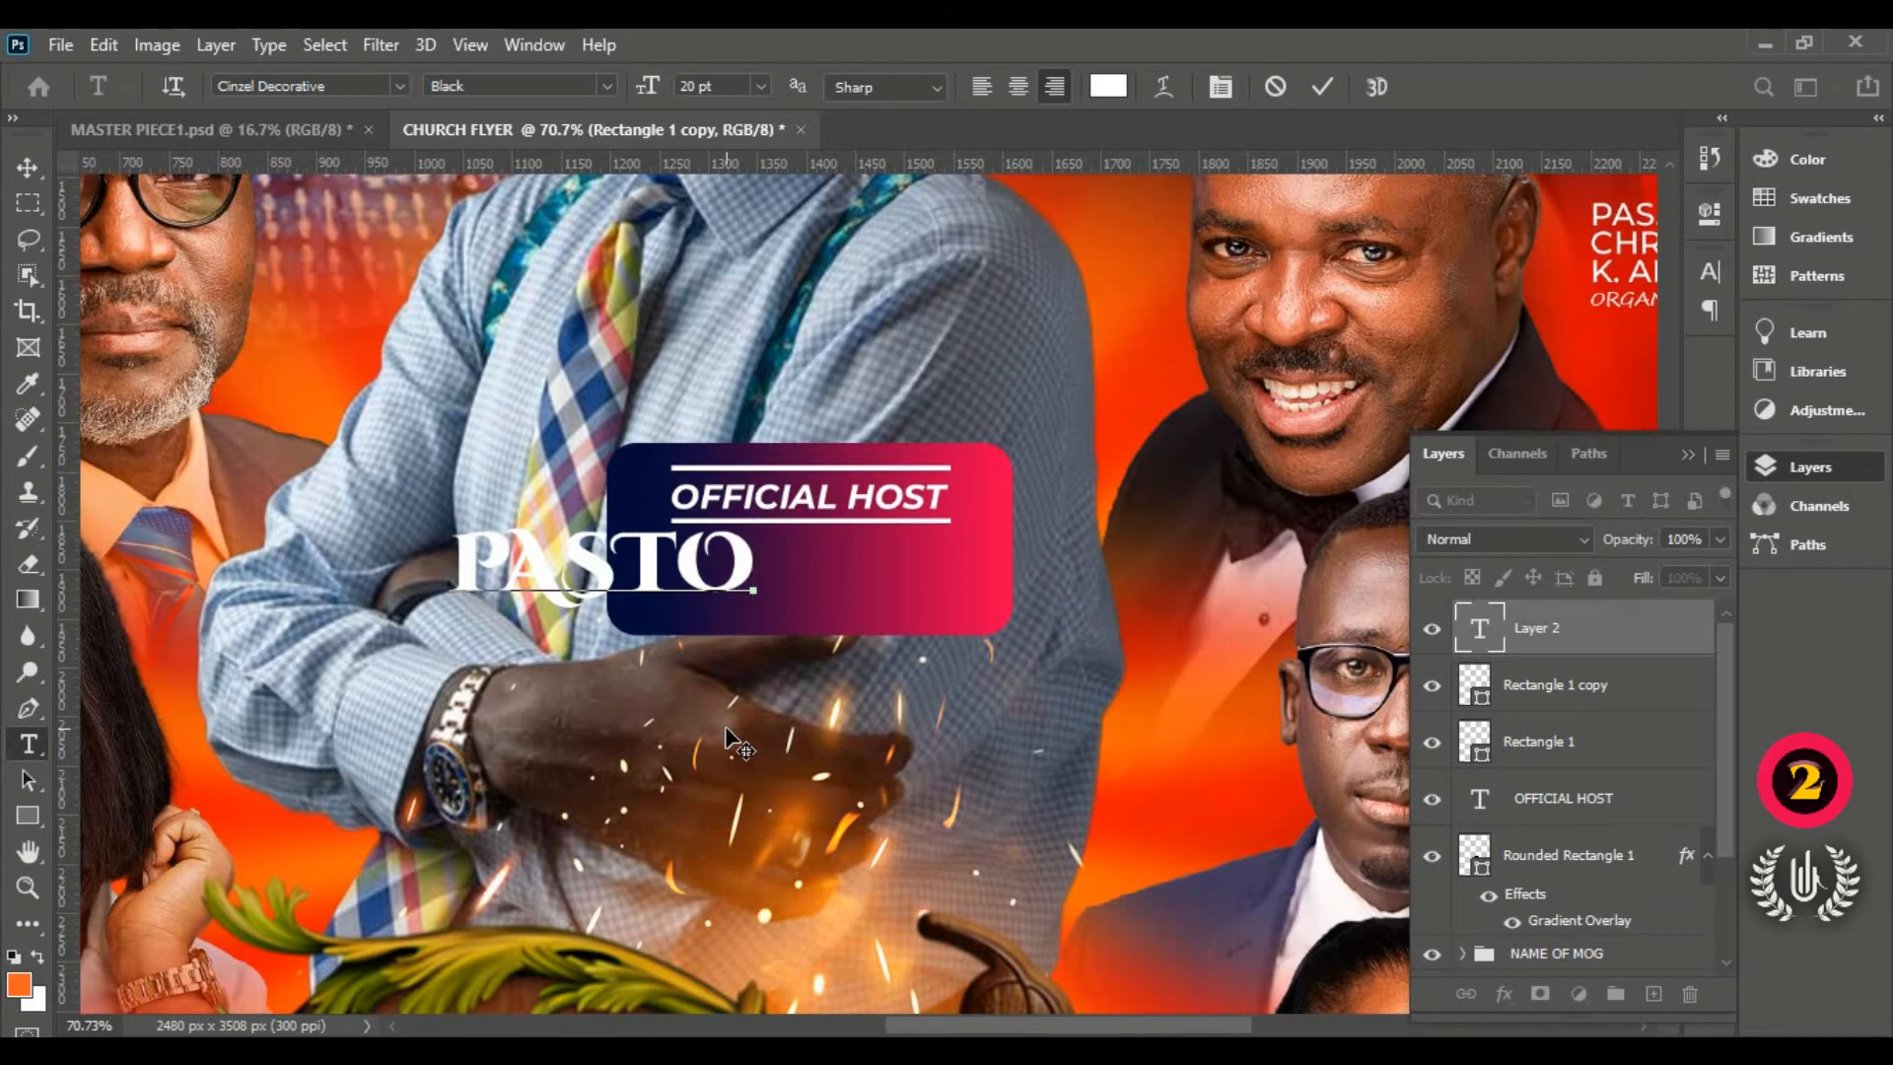
Step: Finish typing the name as PASTOR EASTWOOD on a single line
{"action": "type", "text": "R W"}
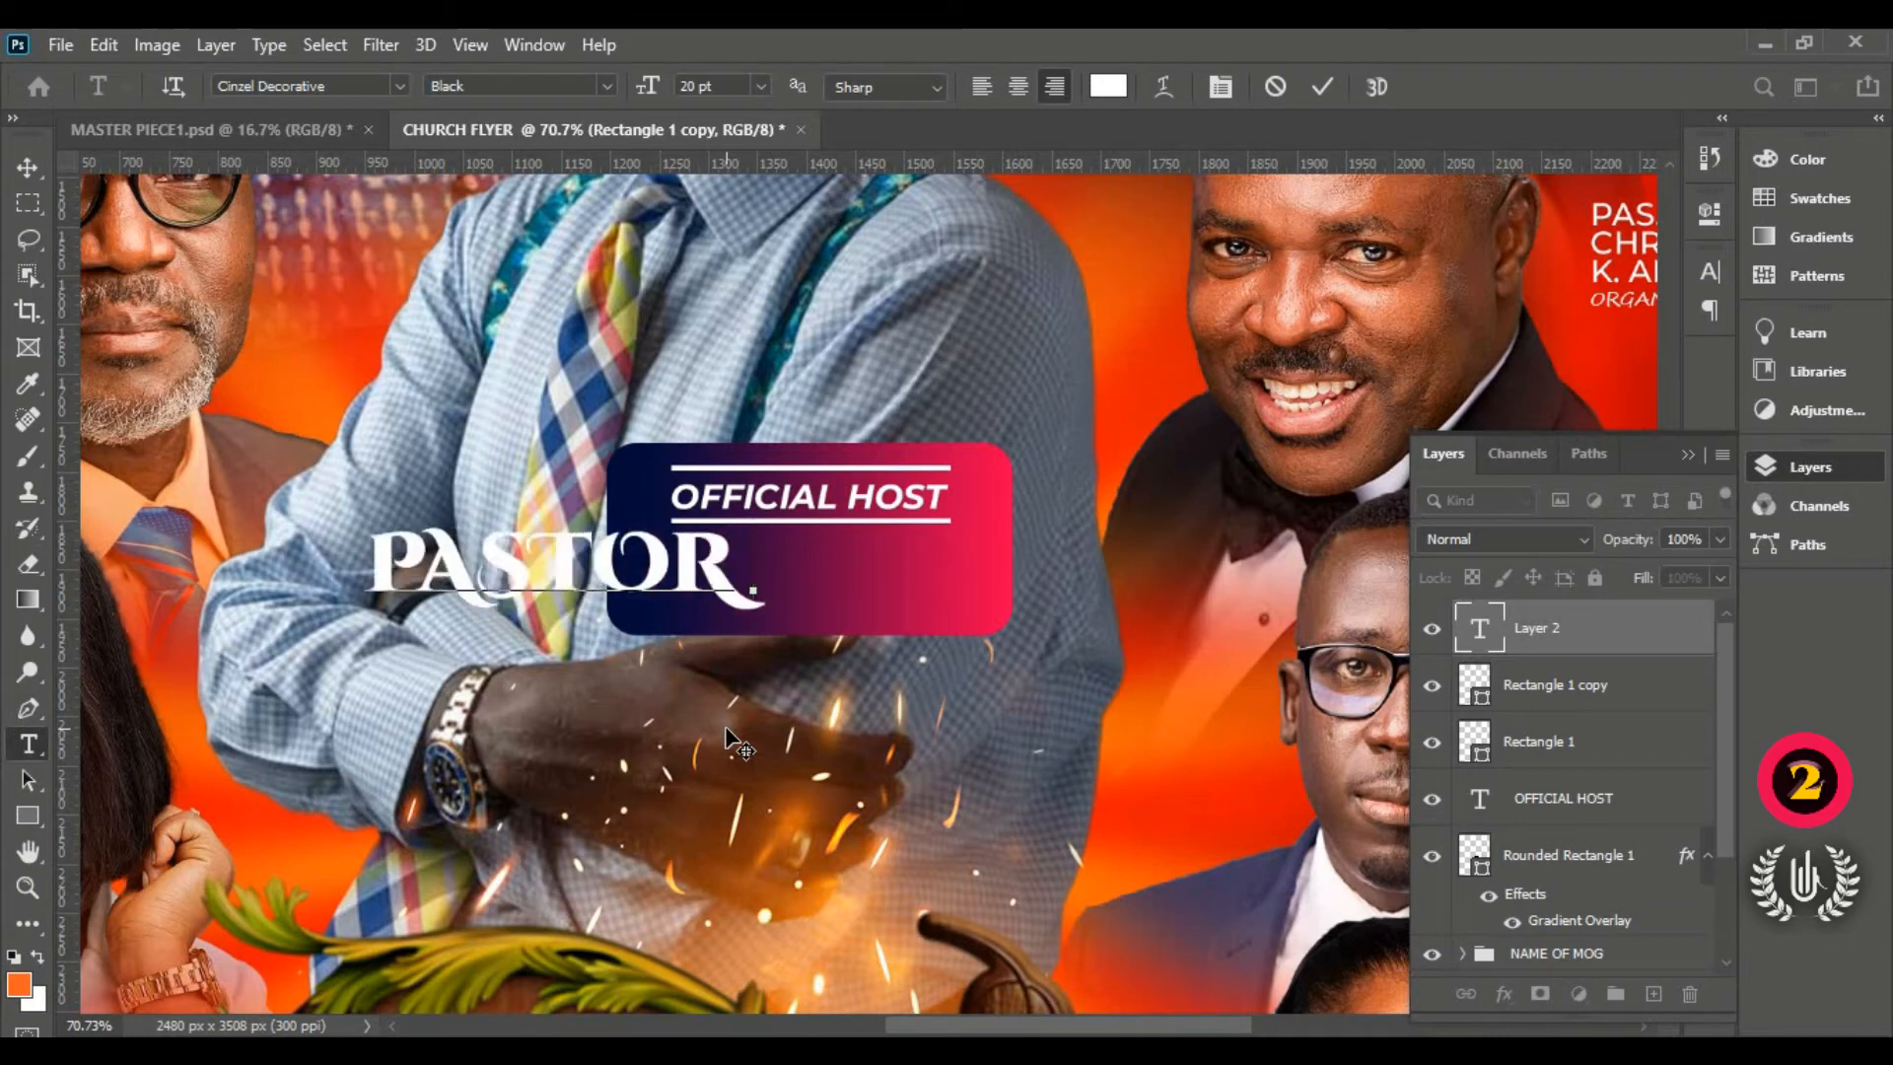
{"action": "key", "text": "BackSpace"}
{"action": "type", "text": "E"}
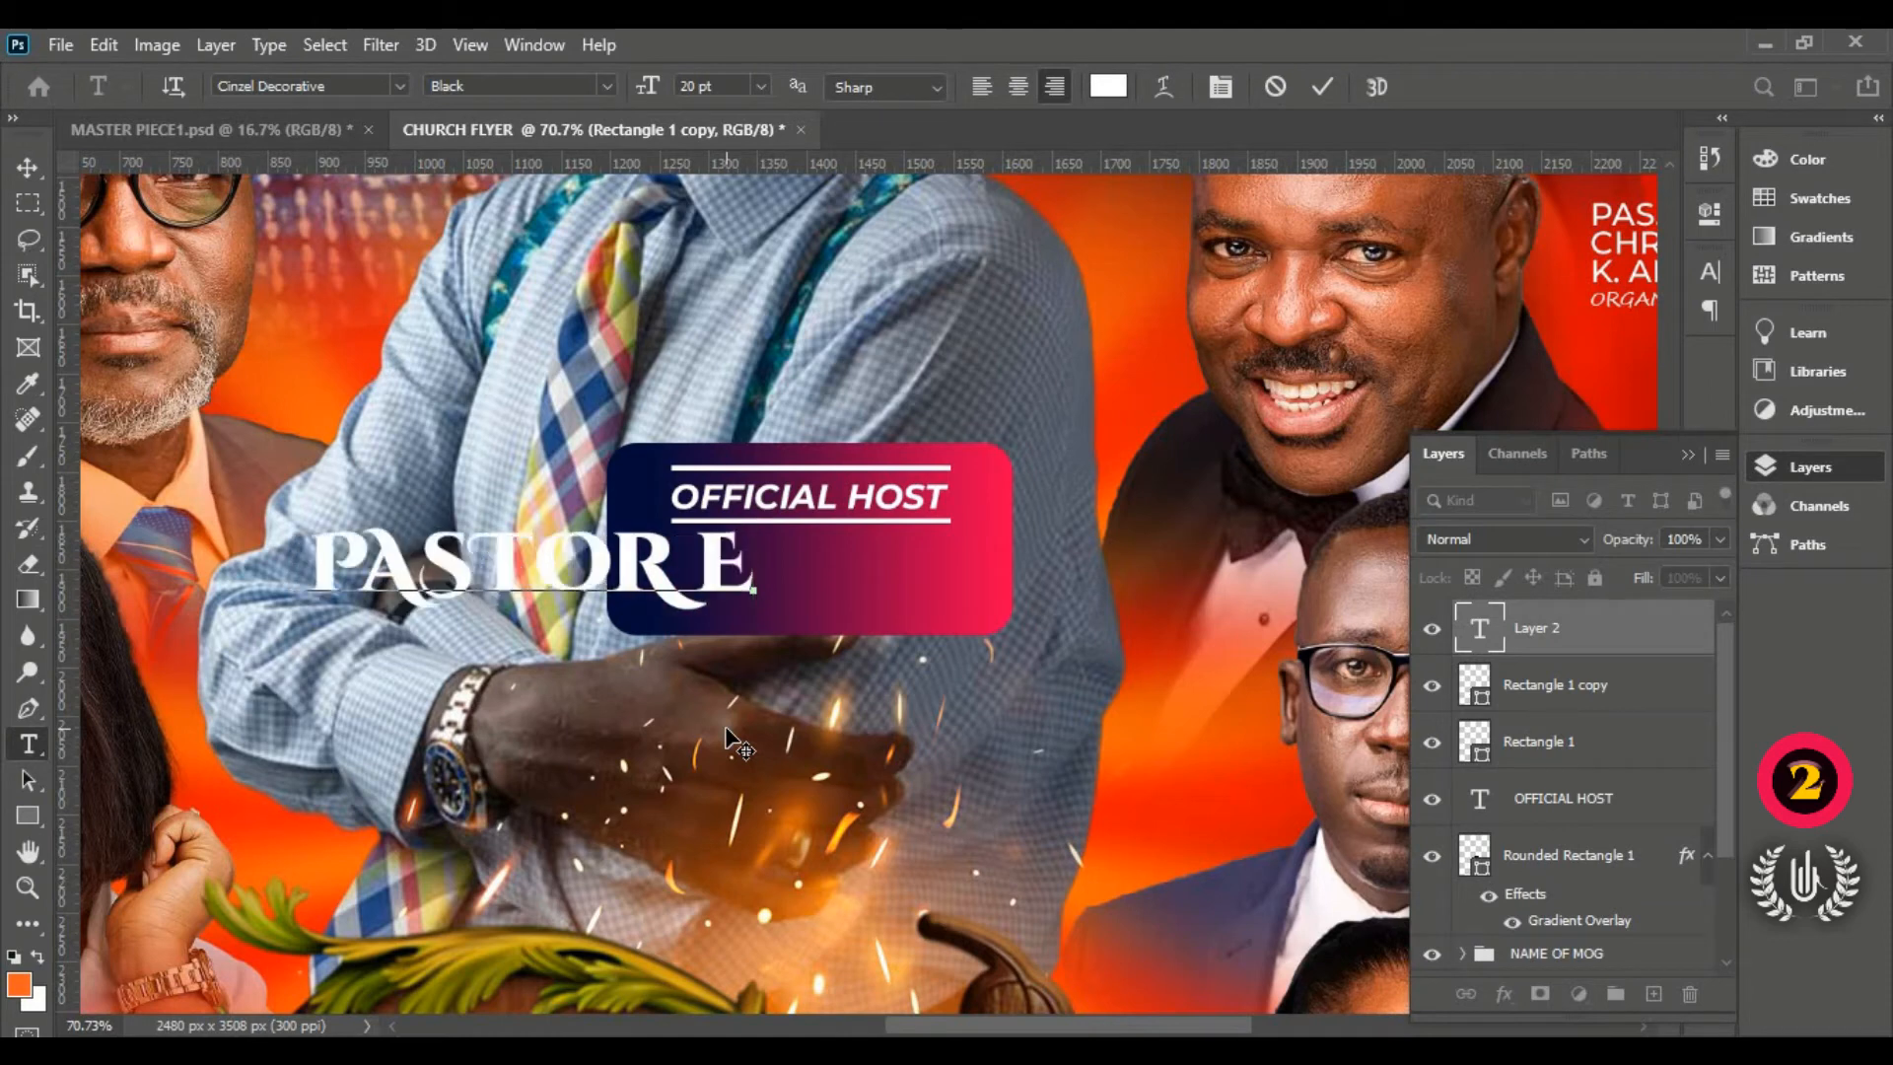
{"action": "type", "text": "AS"}
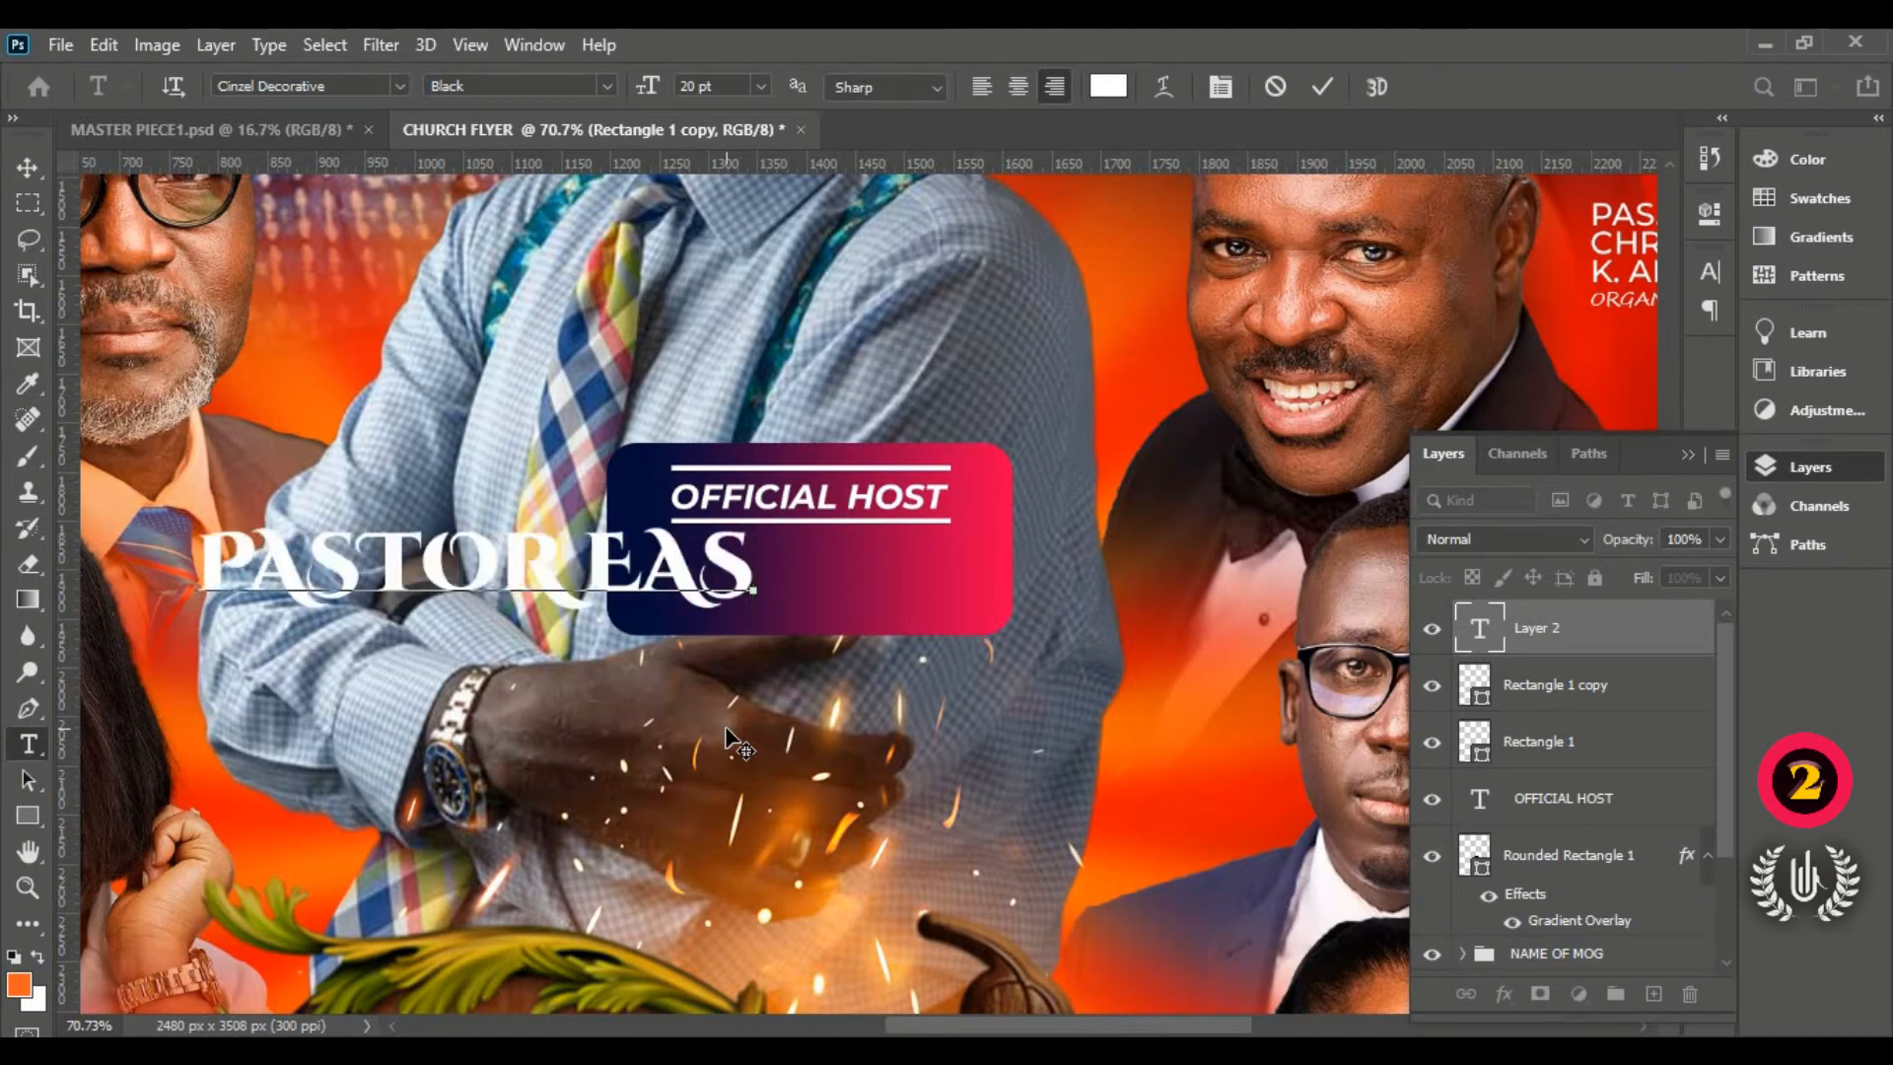
{"action": "type", "text": "TWOO"}
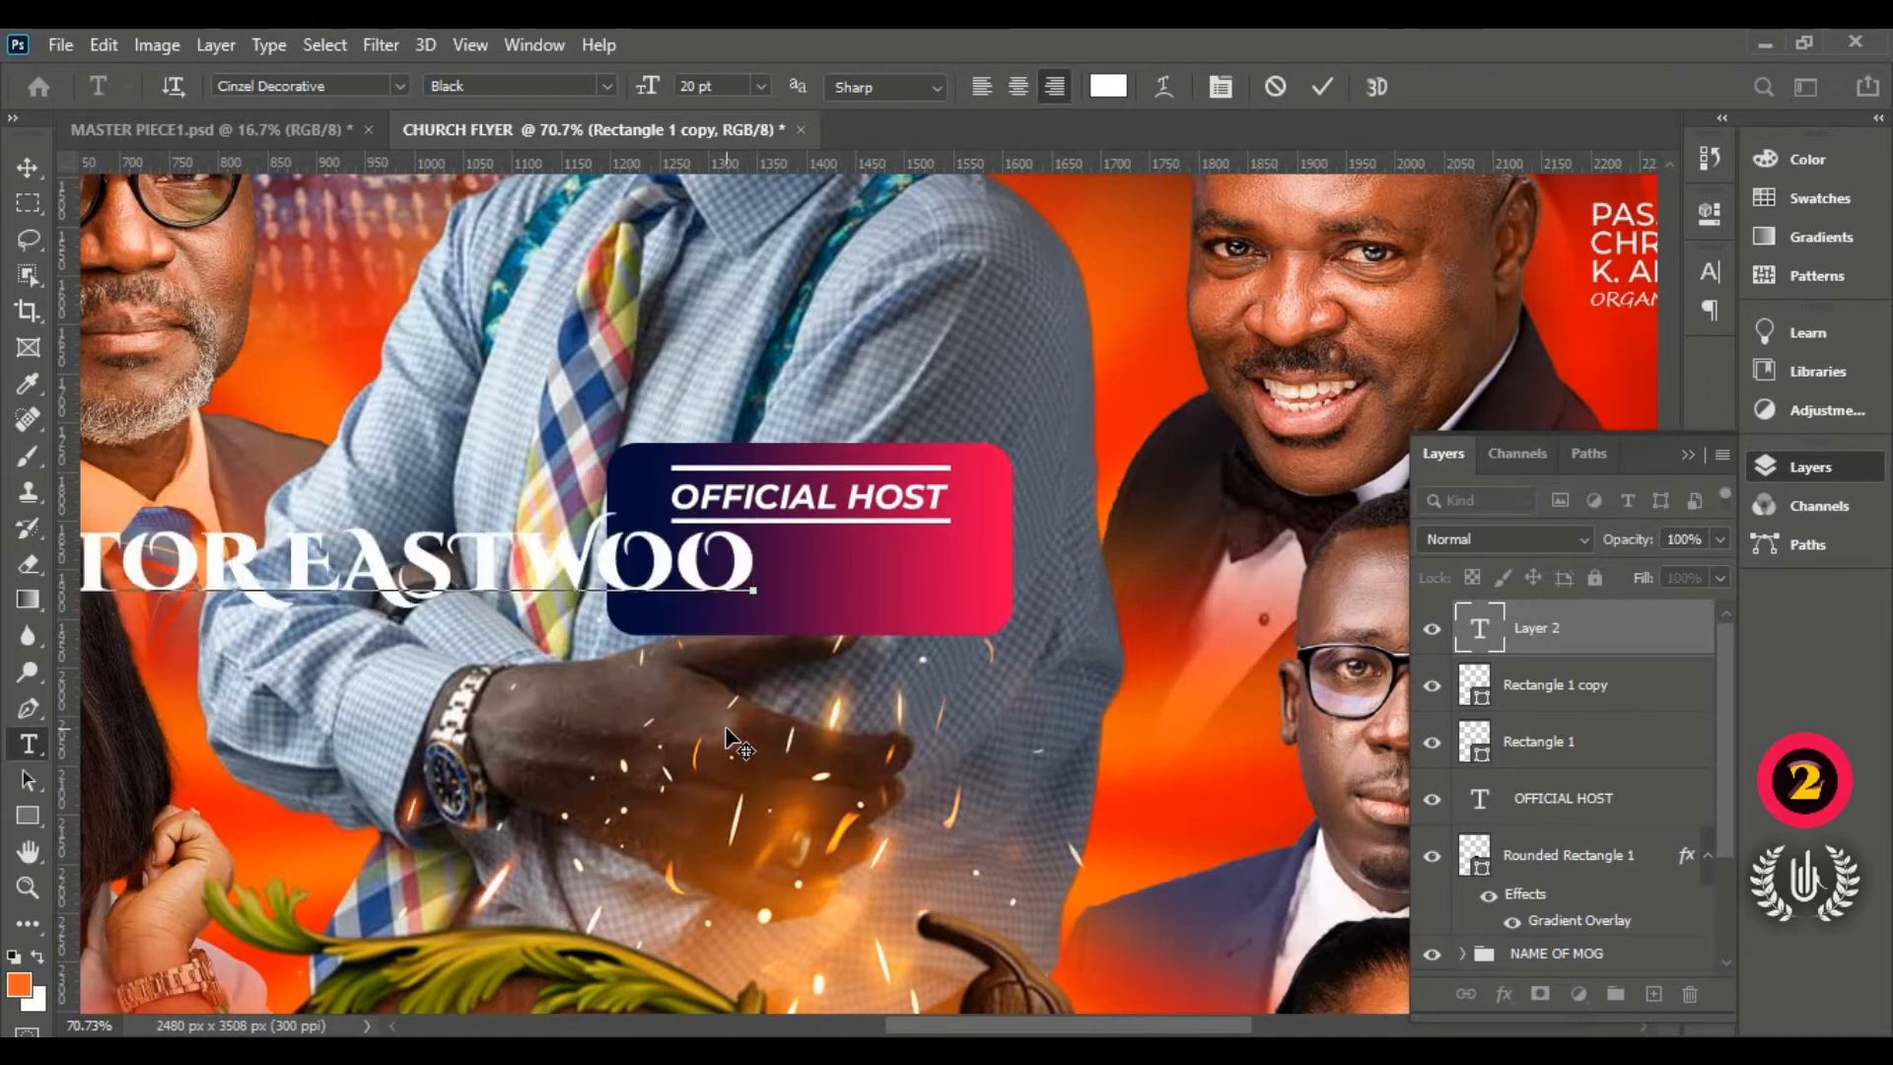
{"action": "type", "text": "D"}
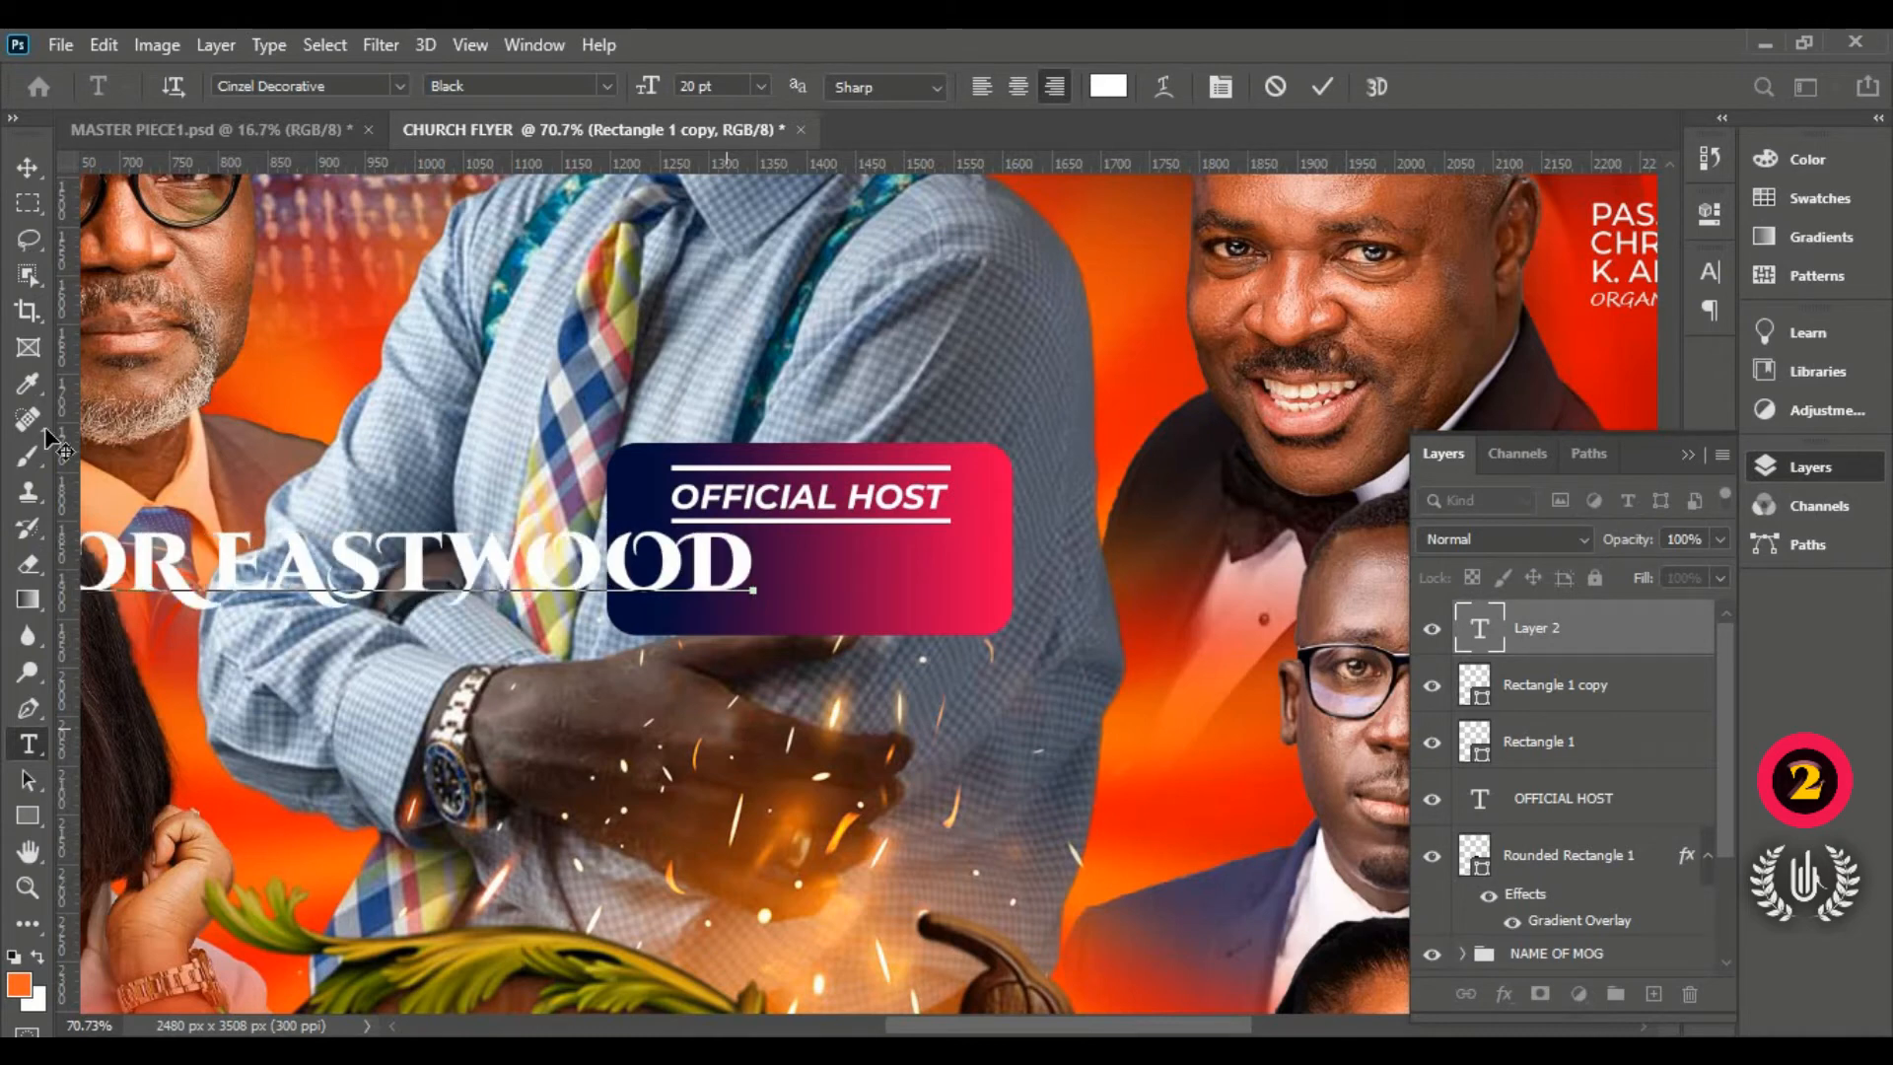
{"action": "key", "text": "Return"}
{"action": "key", "text": "BackSpace"}
{"action": "left_click_drag", "start_coordinate": [658, 804], "coordinate": [766, 848]}
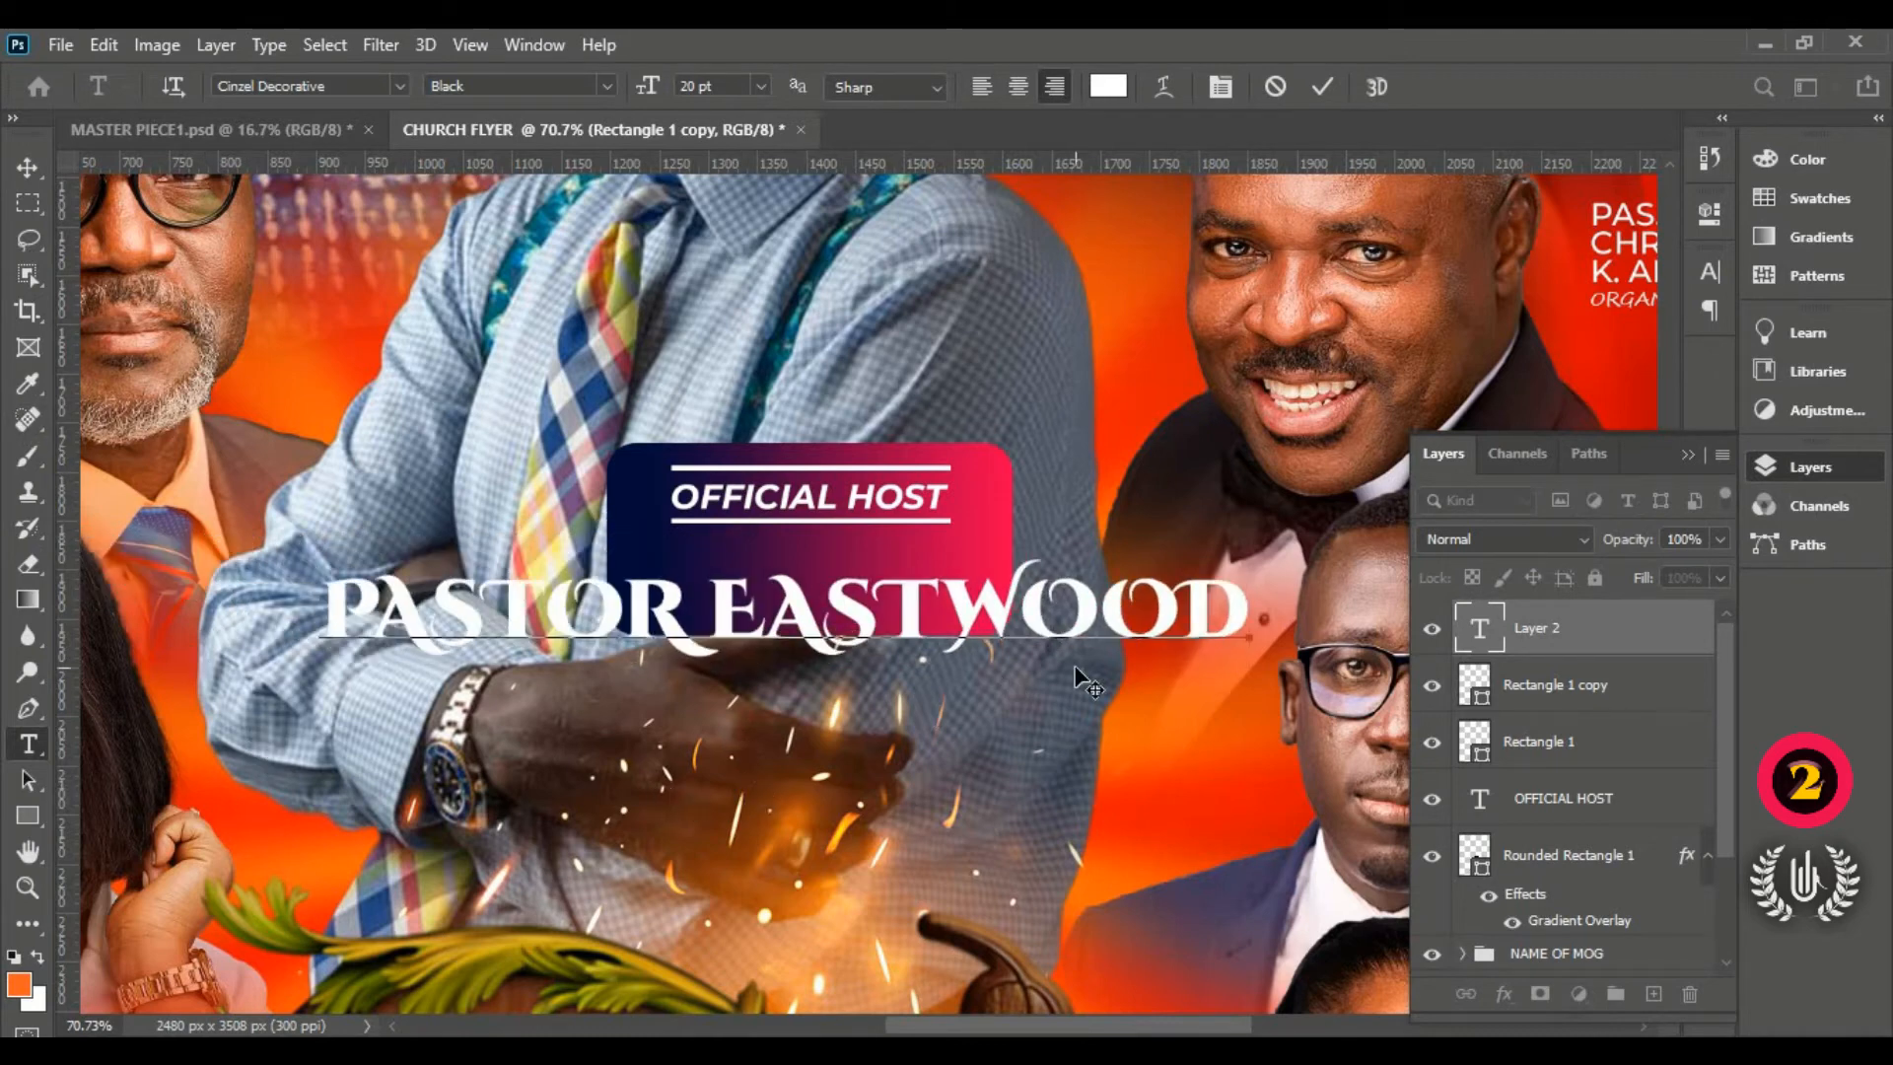
Step: Shrink the name to 7 pt and fit it in the gradient bar under OFFICIAL HOST
{"action": "left_click_drag", "start_coordinate": [1248, 606], "coordinate": [140, 573]}
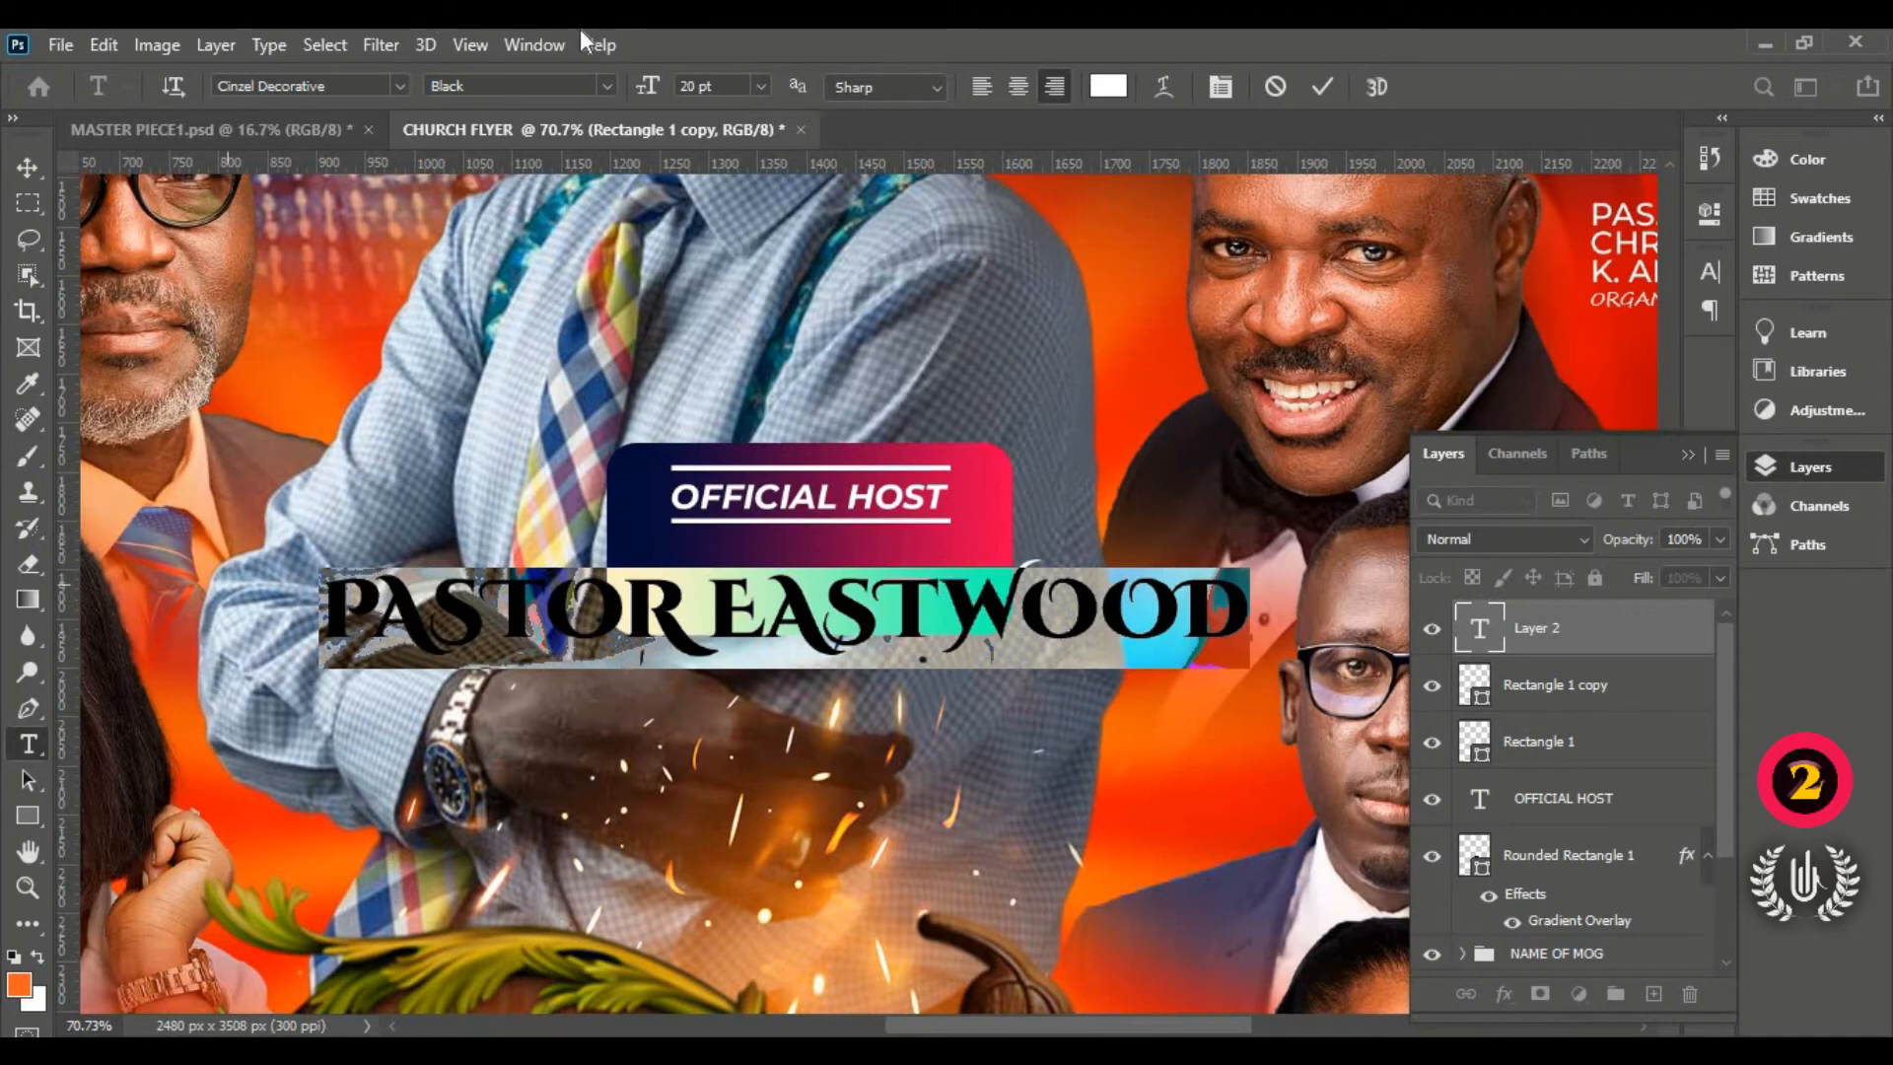
{"action": "left_click_drag", "start_coordinate": [654, 88], "coordinate": [631, 89]}
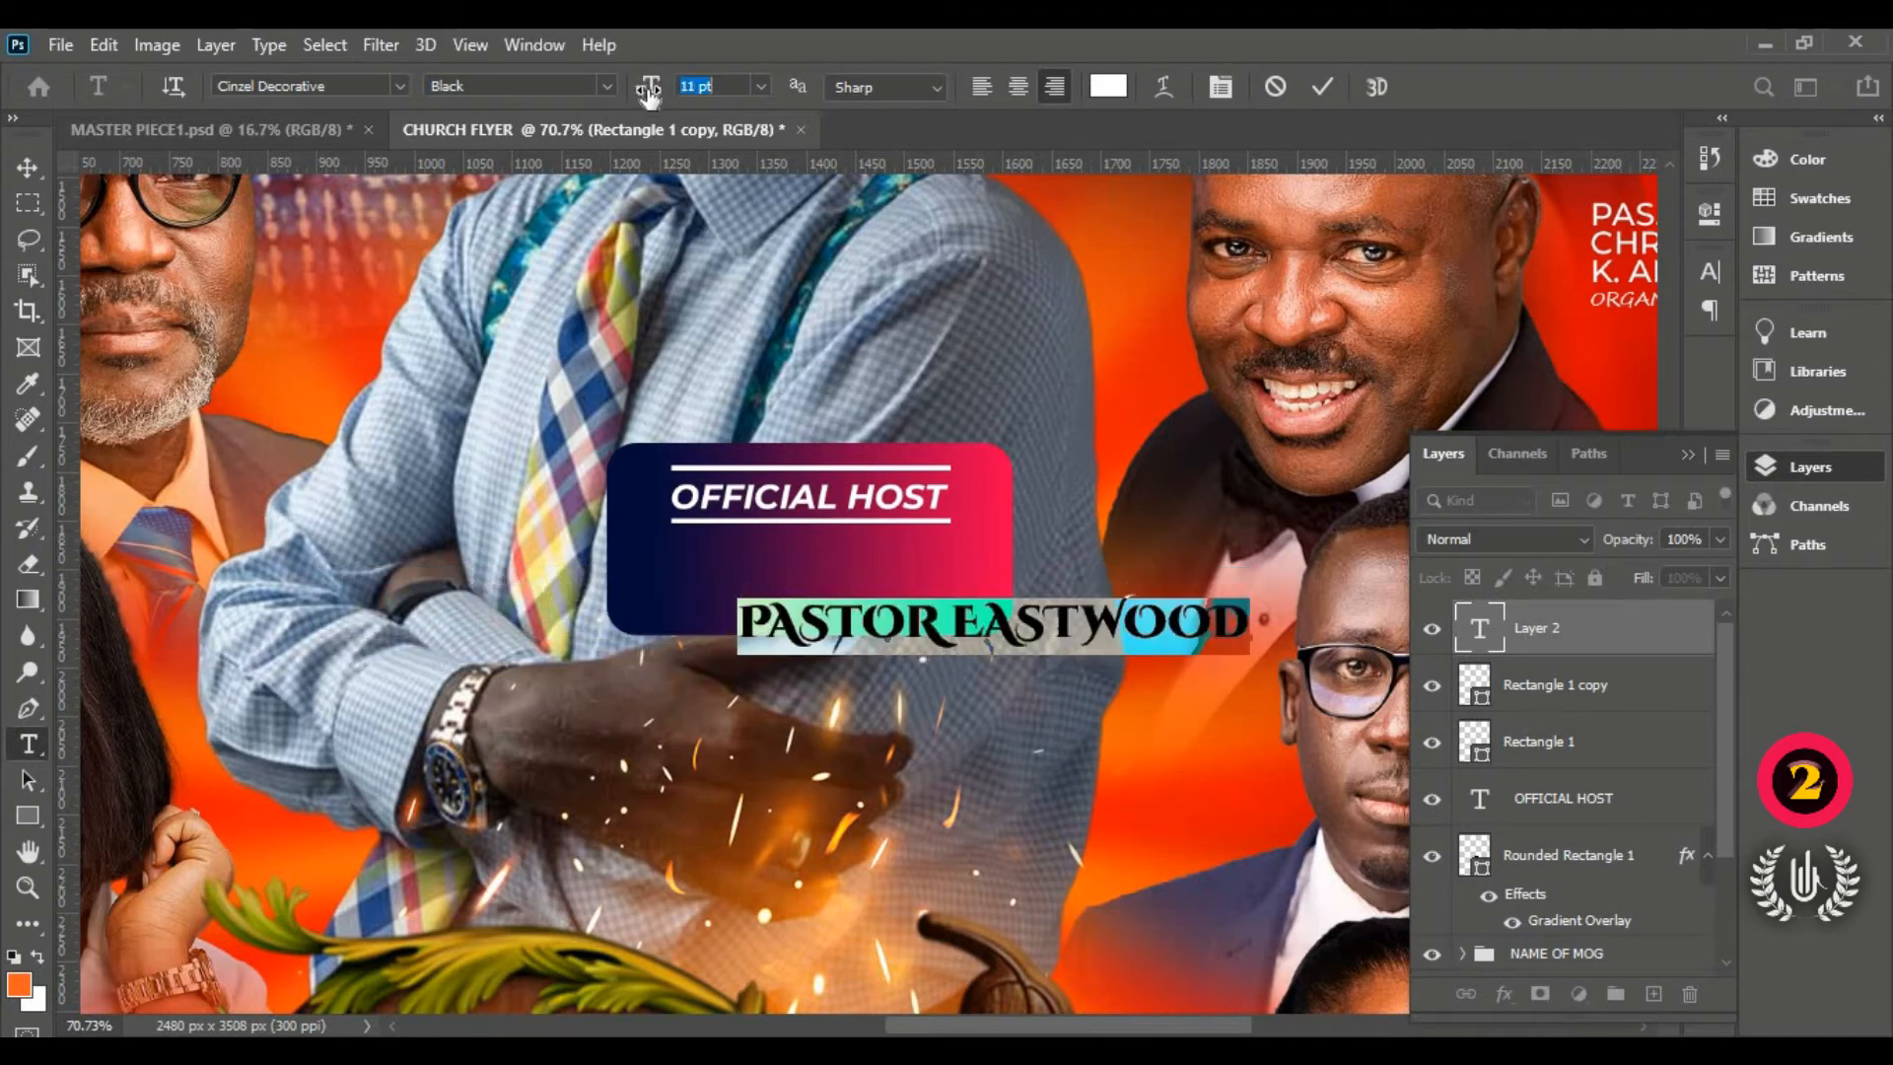
{"action": "left_click_drag", "start_coordinate": [858, 749], "coordinate": [740, 697]}
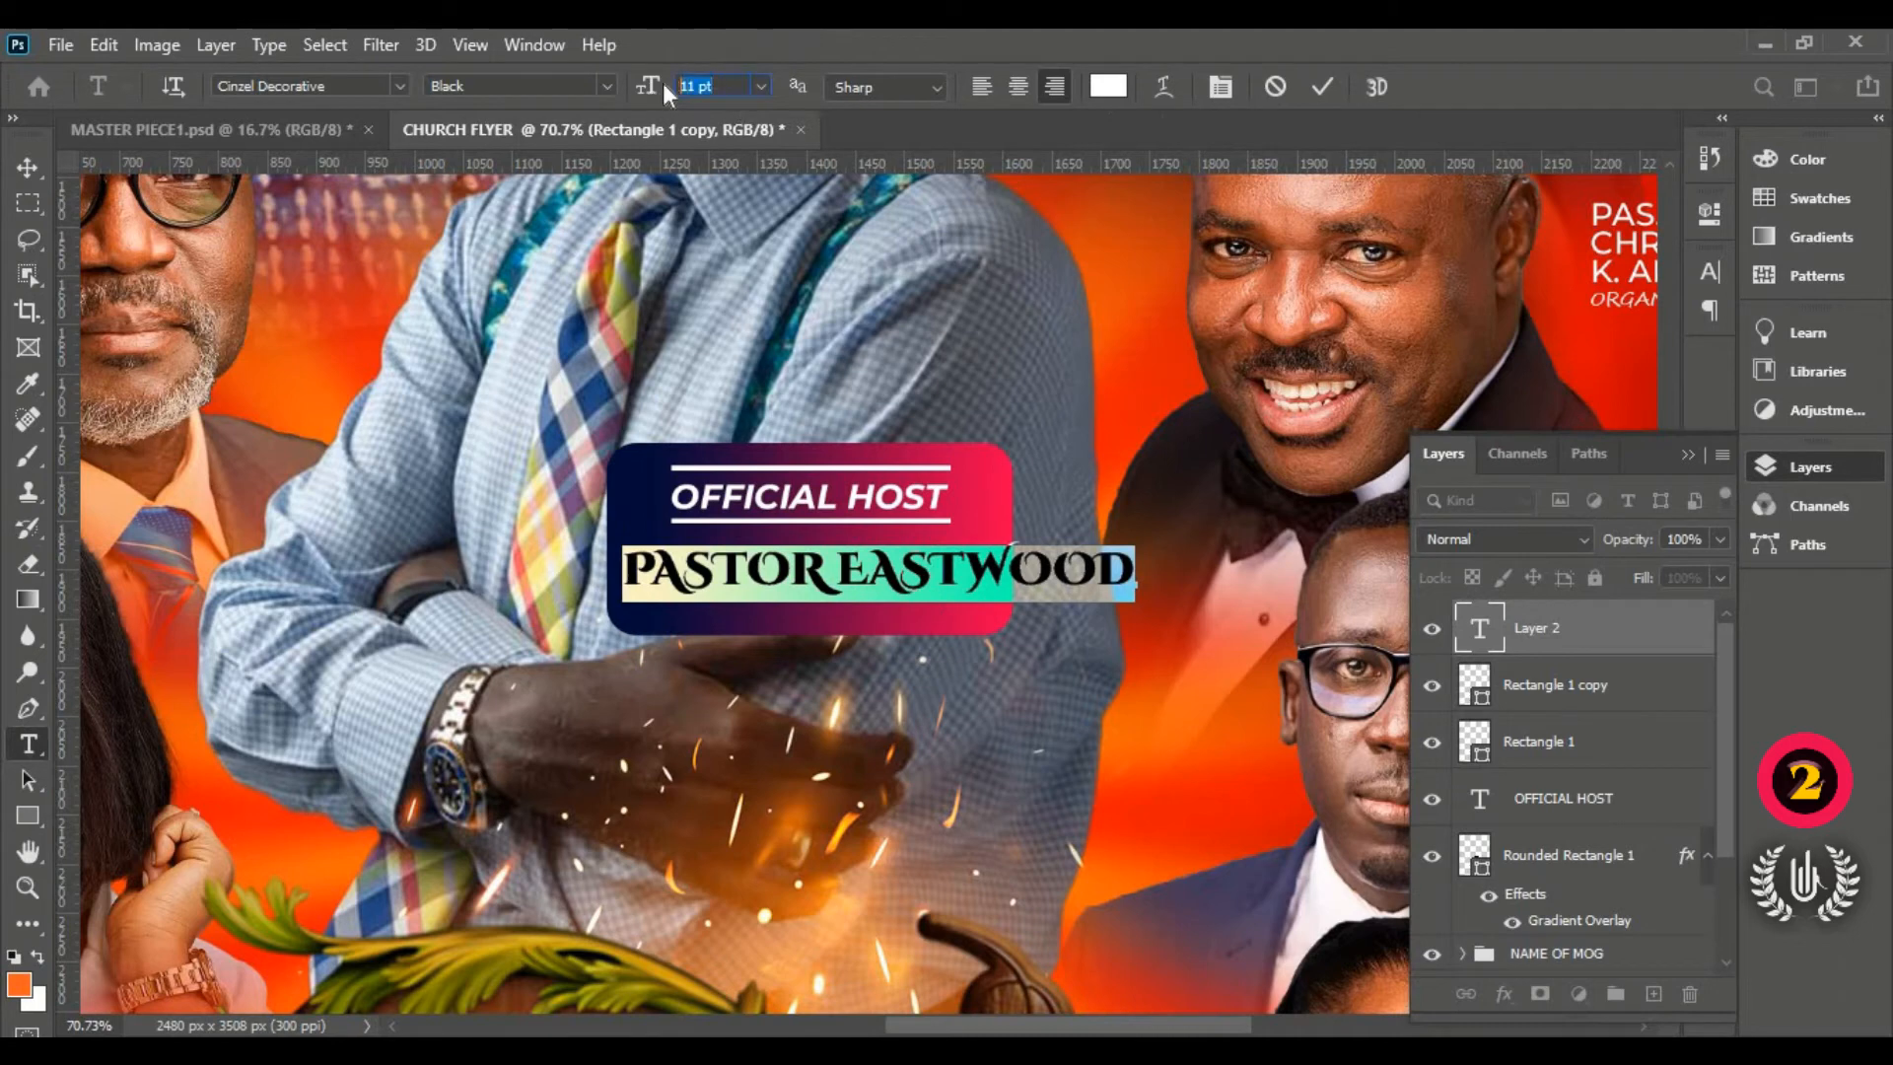
{"action": "type", "text": "8"}
{"action": "key", "text": "Return"}
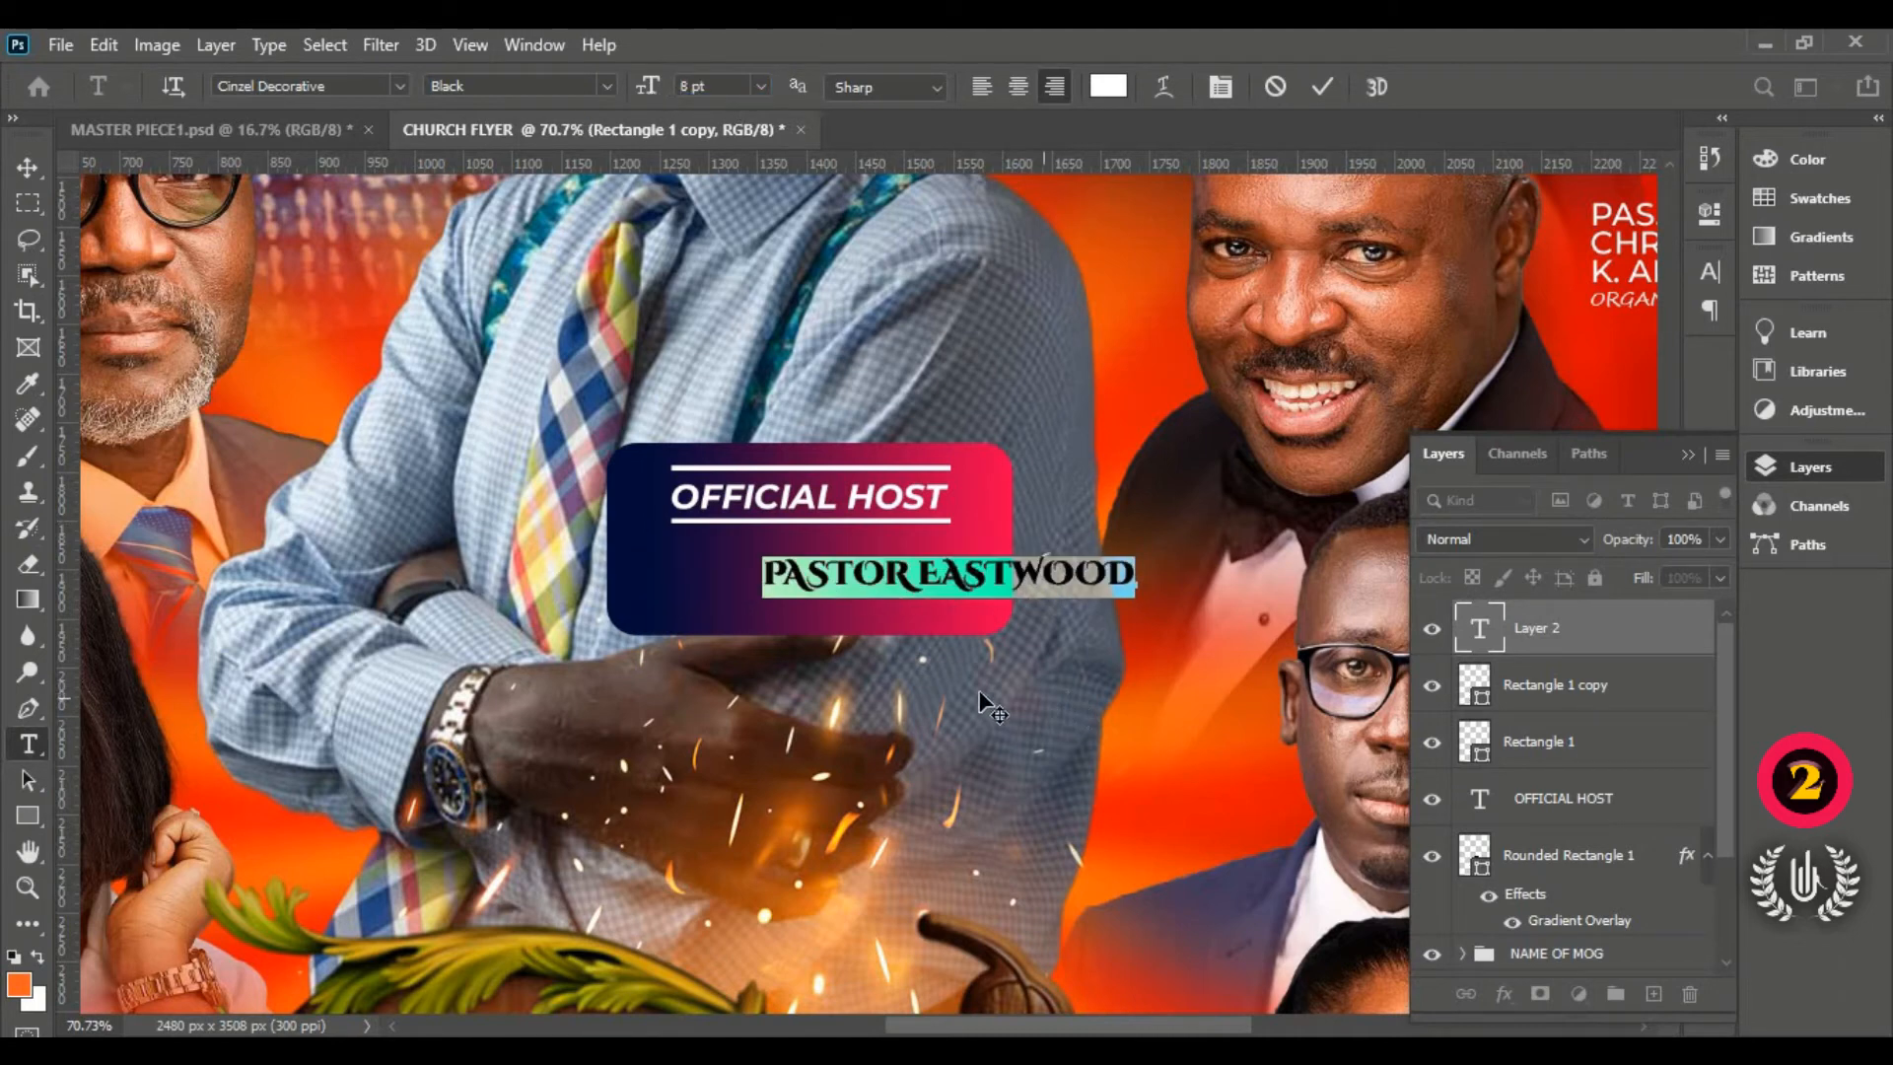
{"action": "left_click_drag", "start_coordinate": [981, 705], "coordinate": [930, 687]}
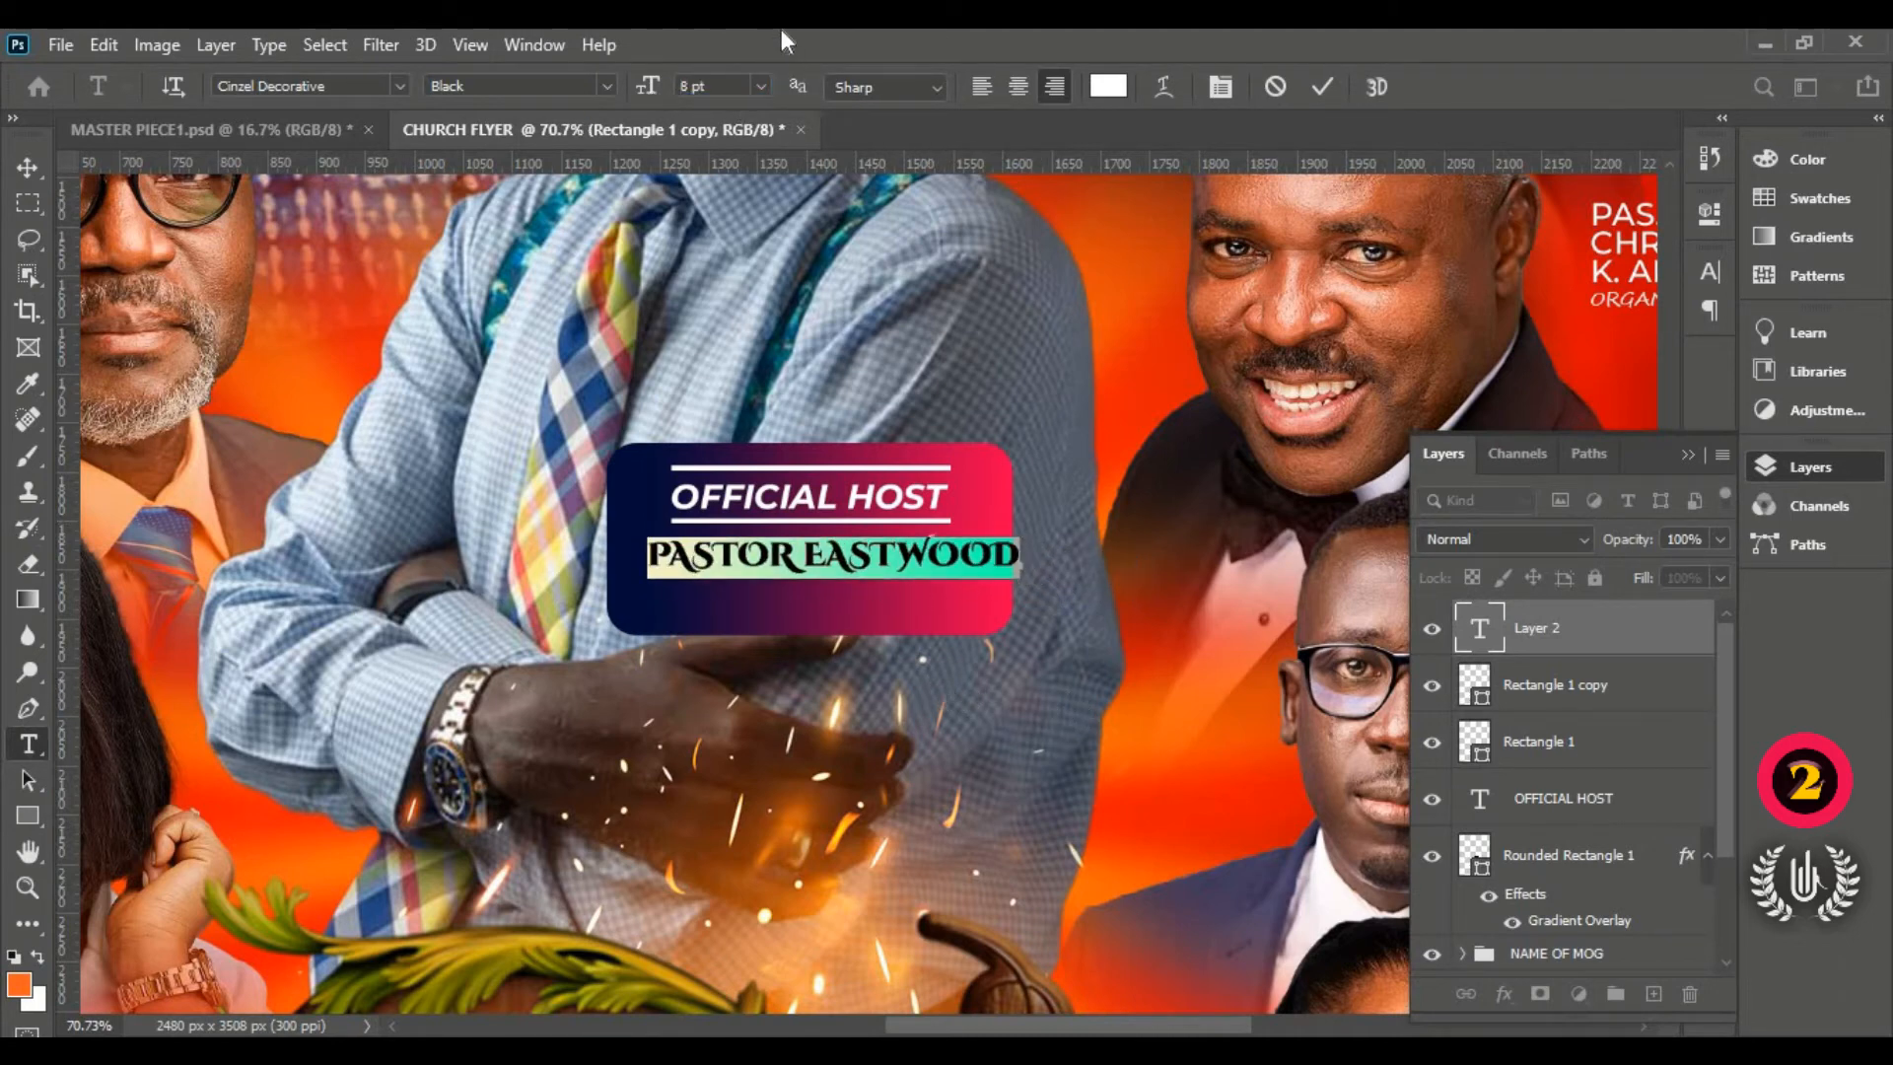
{"action": "type", "text": "7"}
{"action": "key", "text": "Return"}
{"action": "left_click_drag", "start_coordinate": [883, 601], "coordinate": [844, 604]}
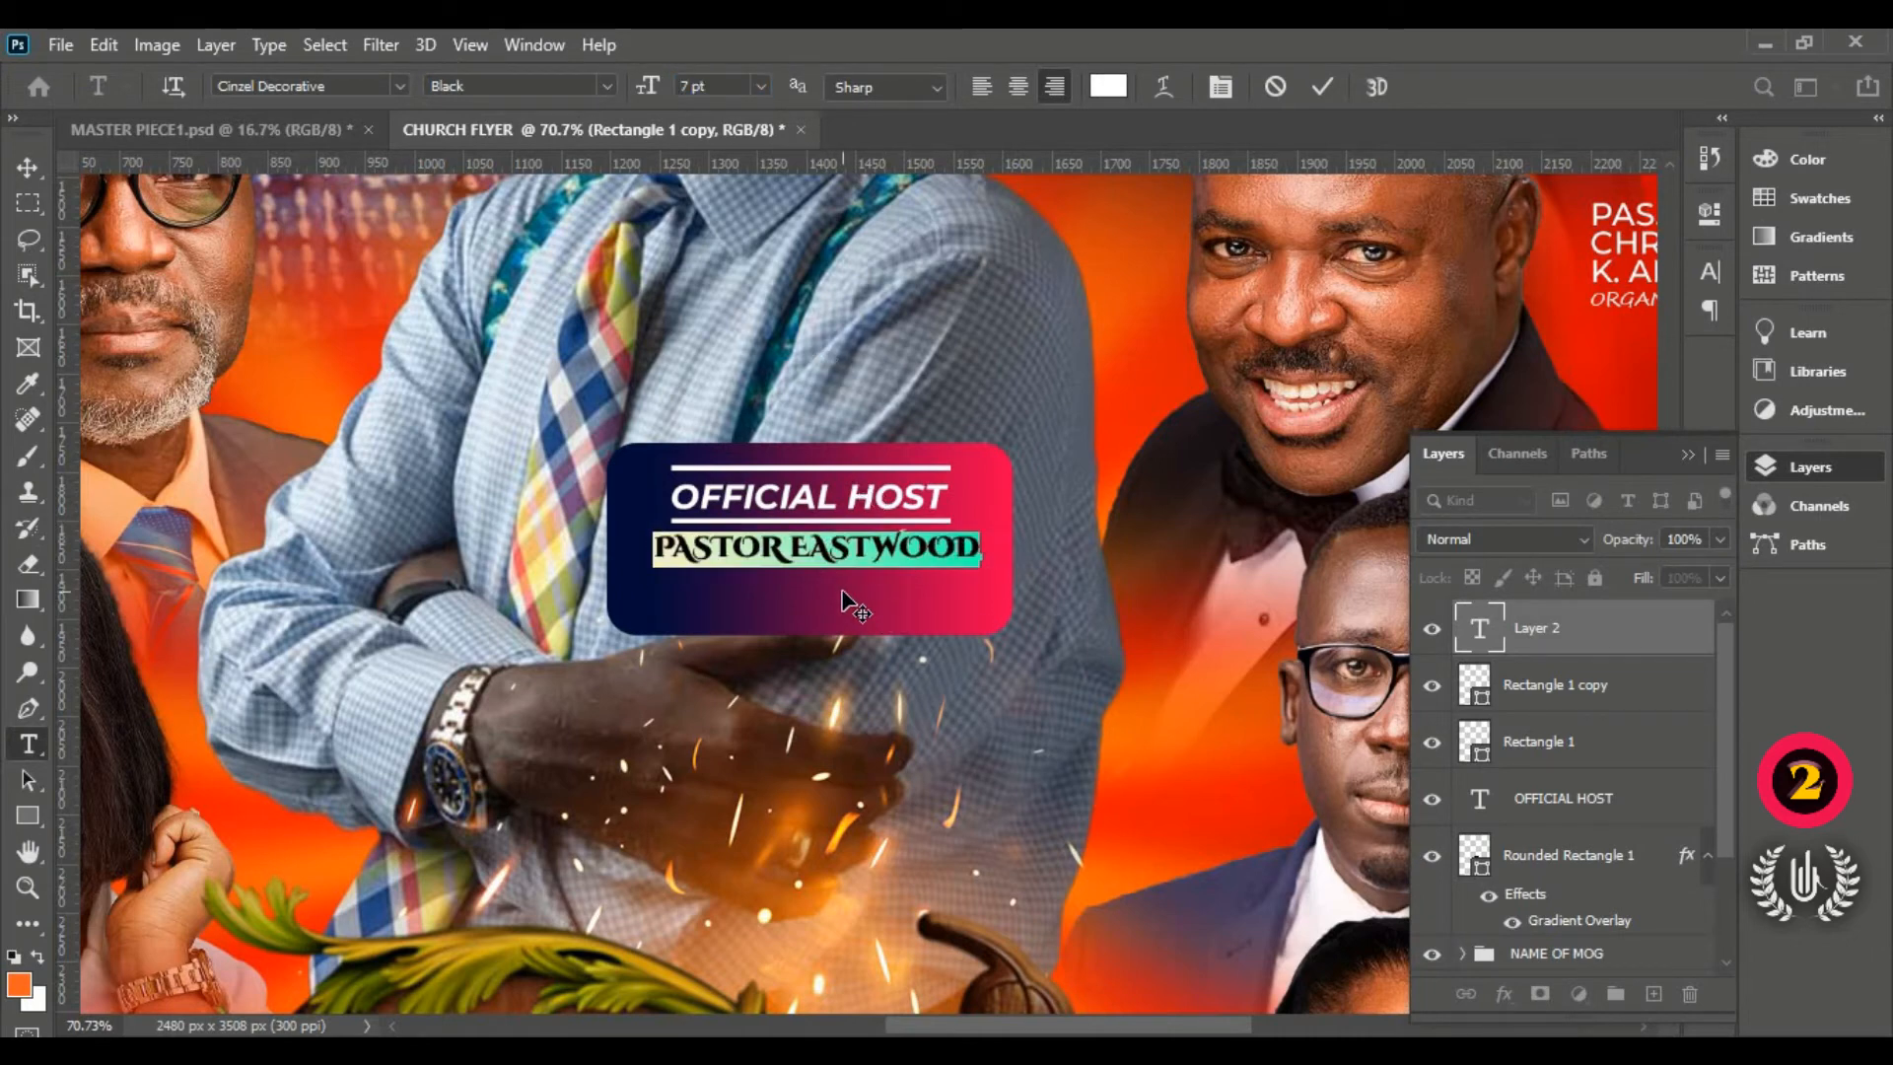
Step: Make the name read PASTOR - EASTWOOD at 6 pt, nudged slightly left and up
{"action": "left_click", "coordinate": [795, 555]}
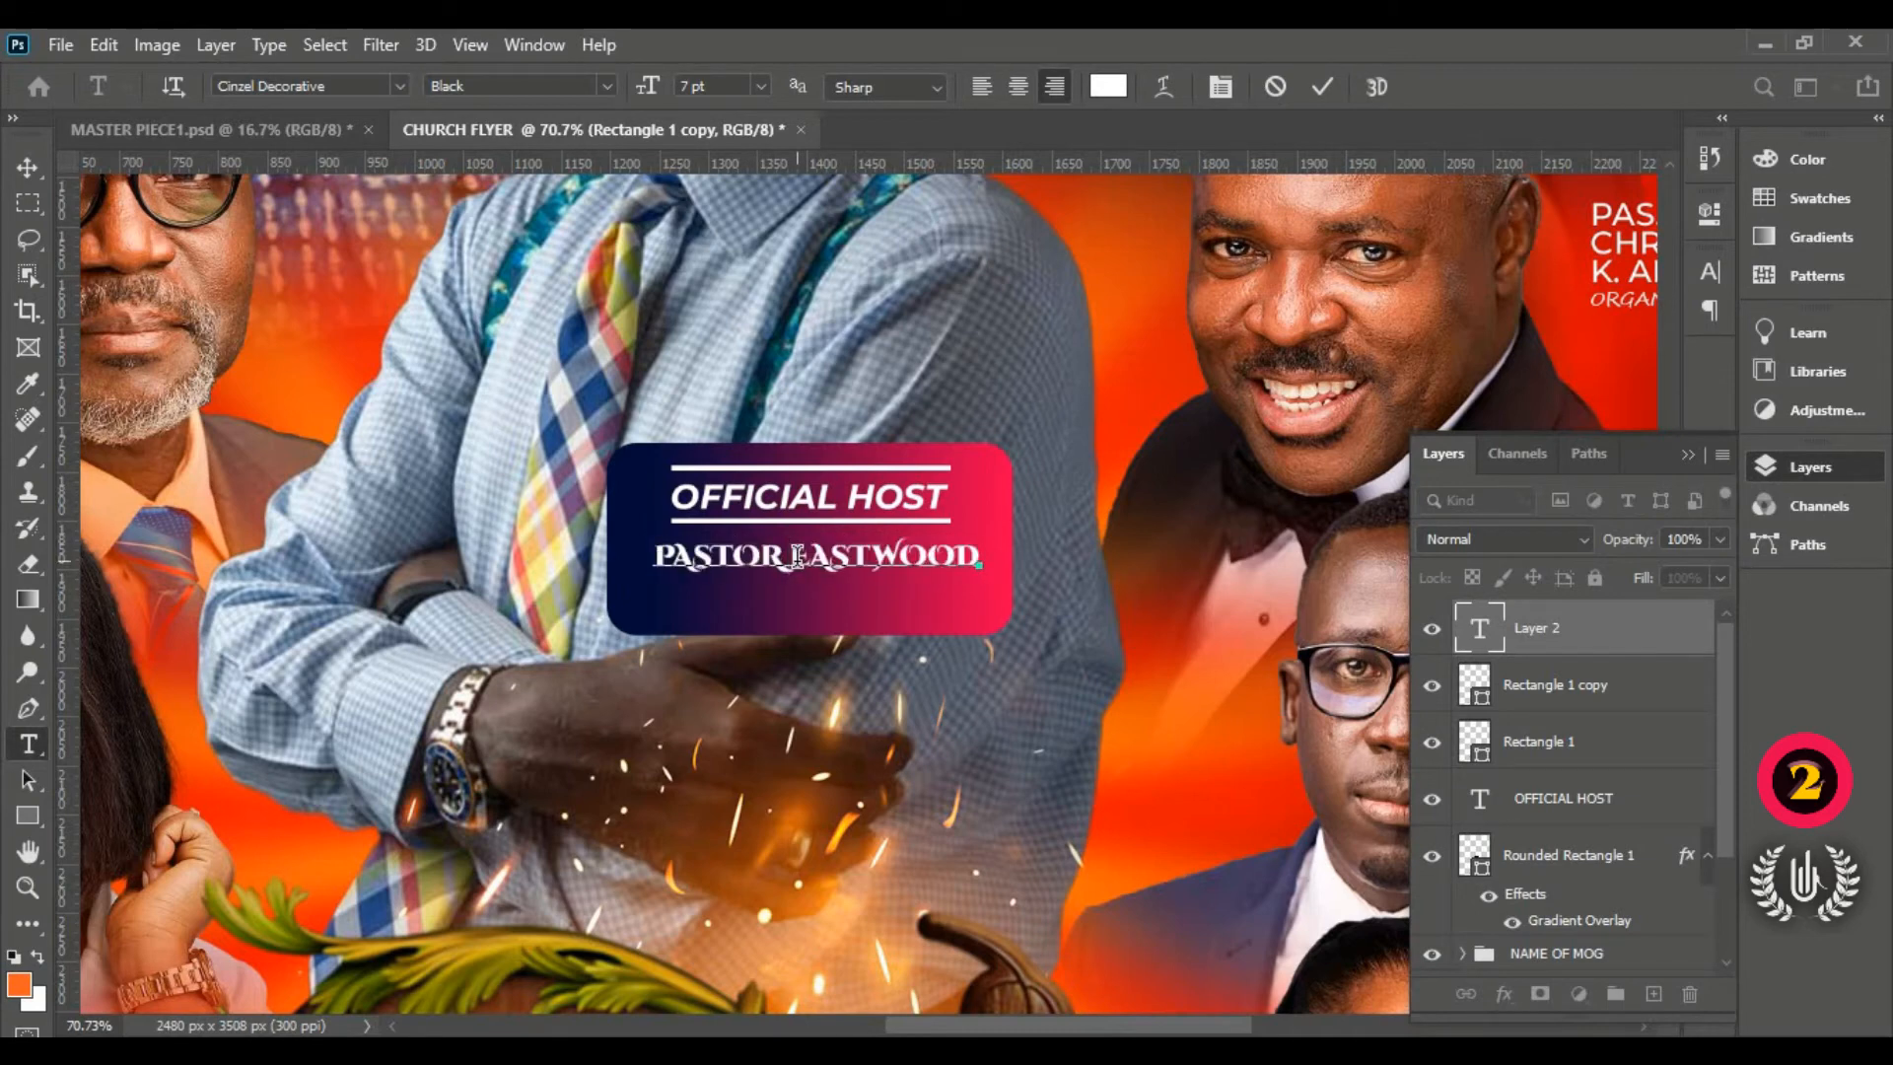
{"action": "type", "text": "-"}
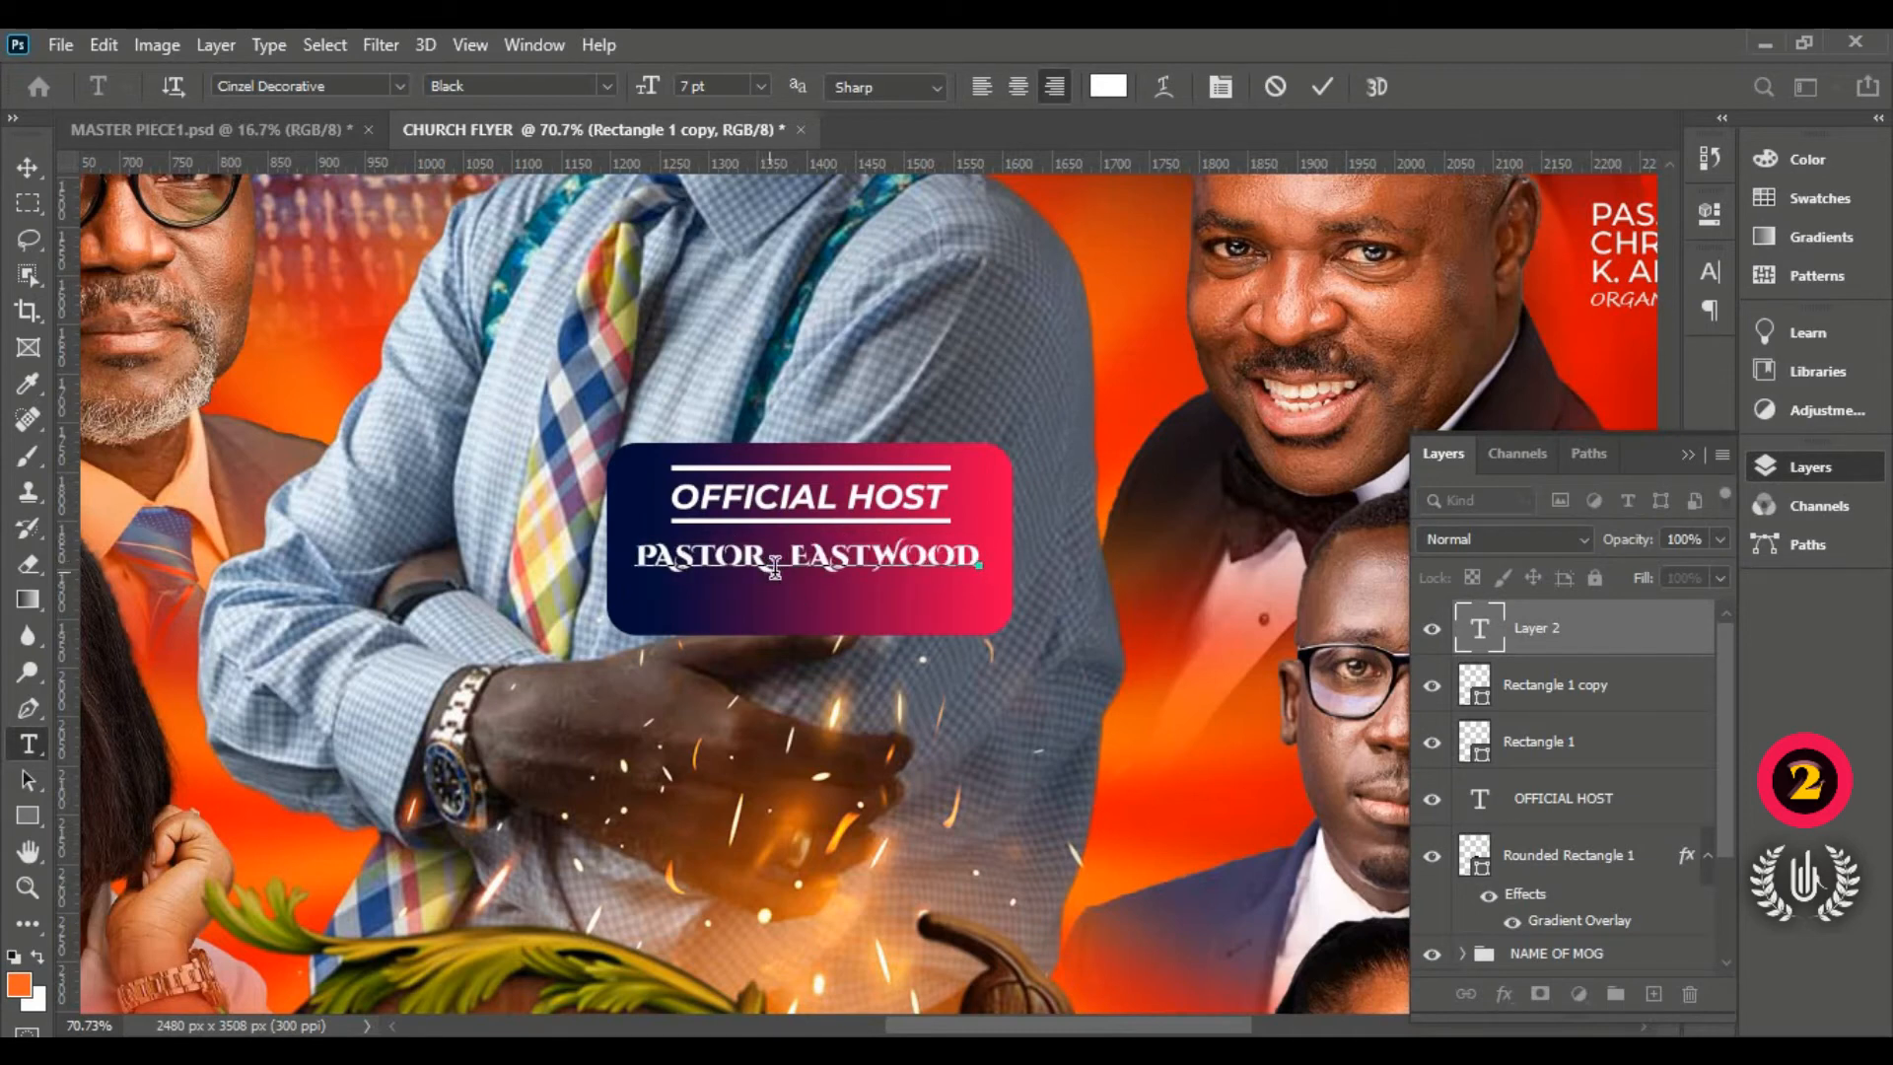
{"action": "left_click_drag", "start_coordinate": [984, 557], "coordinate": [568, 533]}
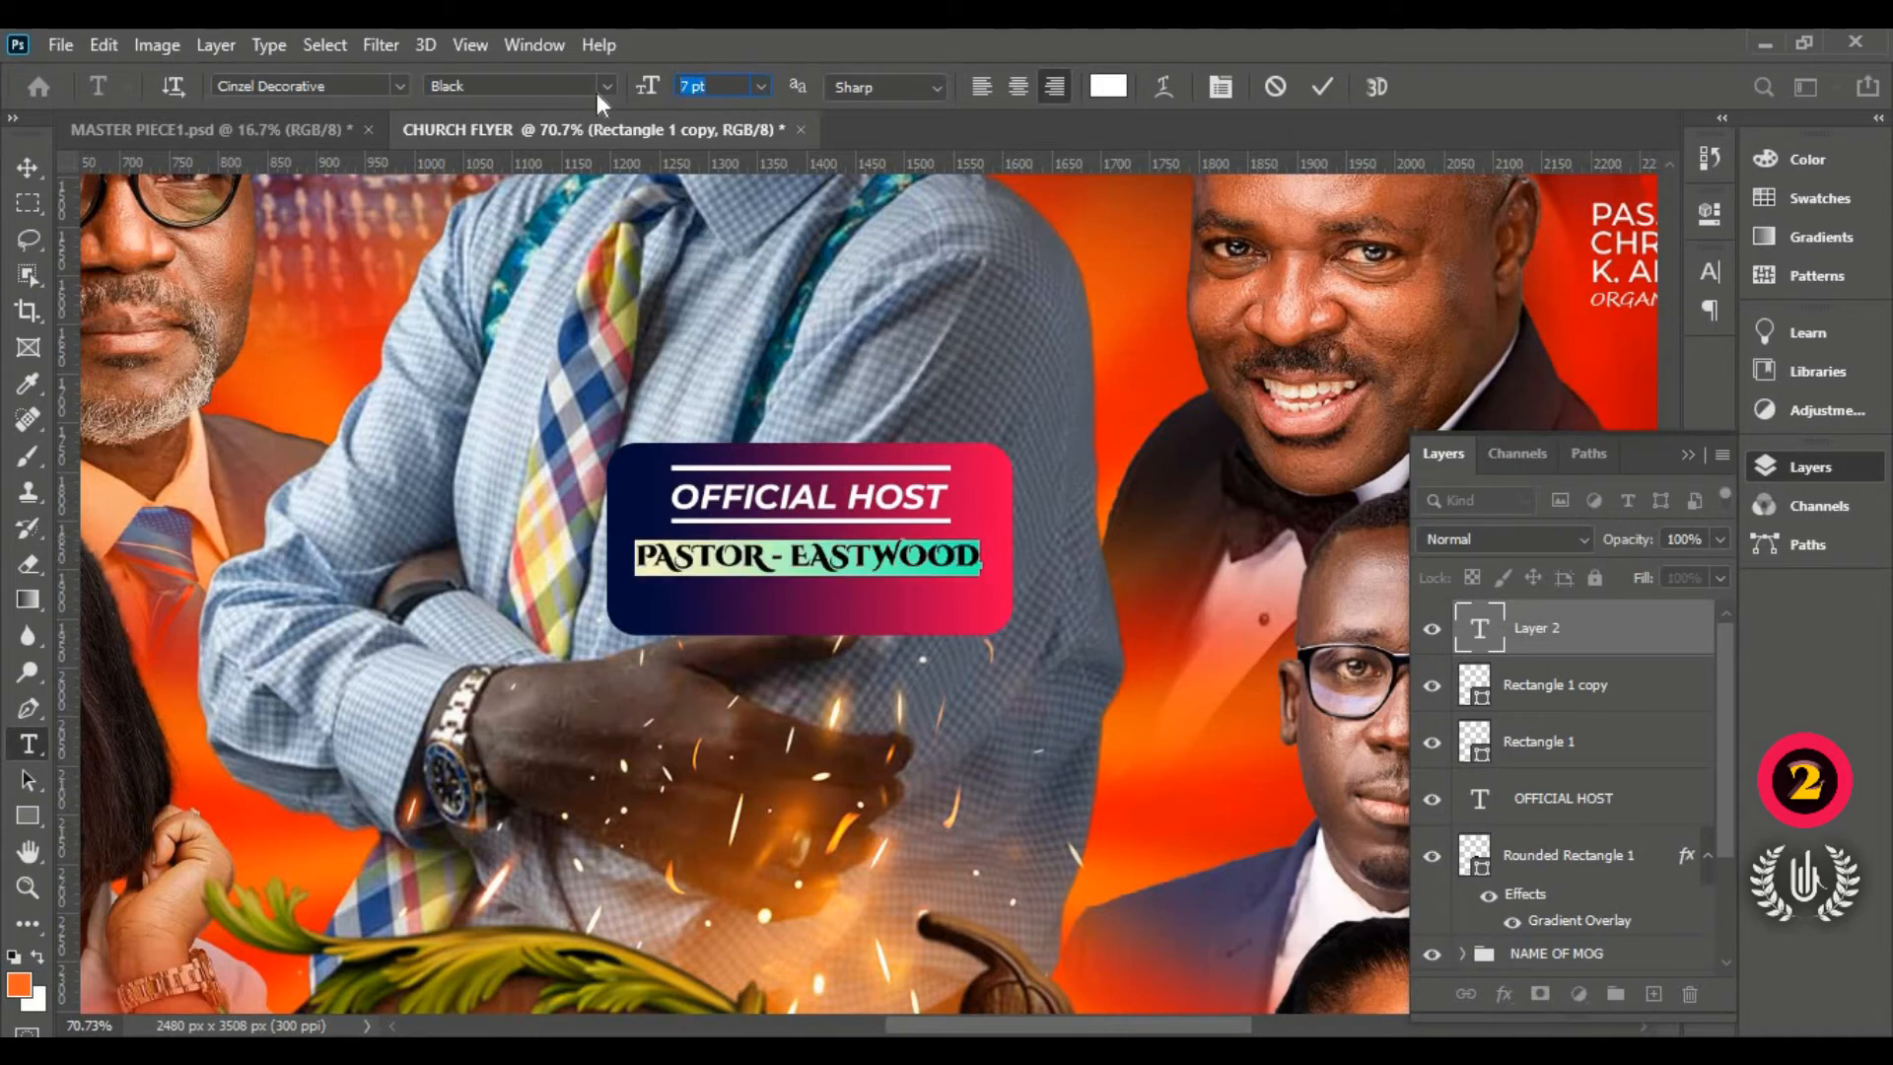
{"action": "type", "text": "6"}
{"action": "key", "text": "Return"}
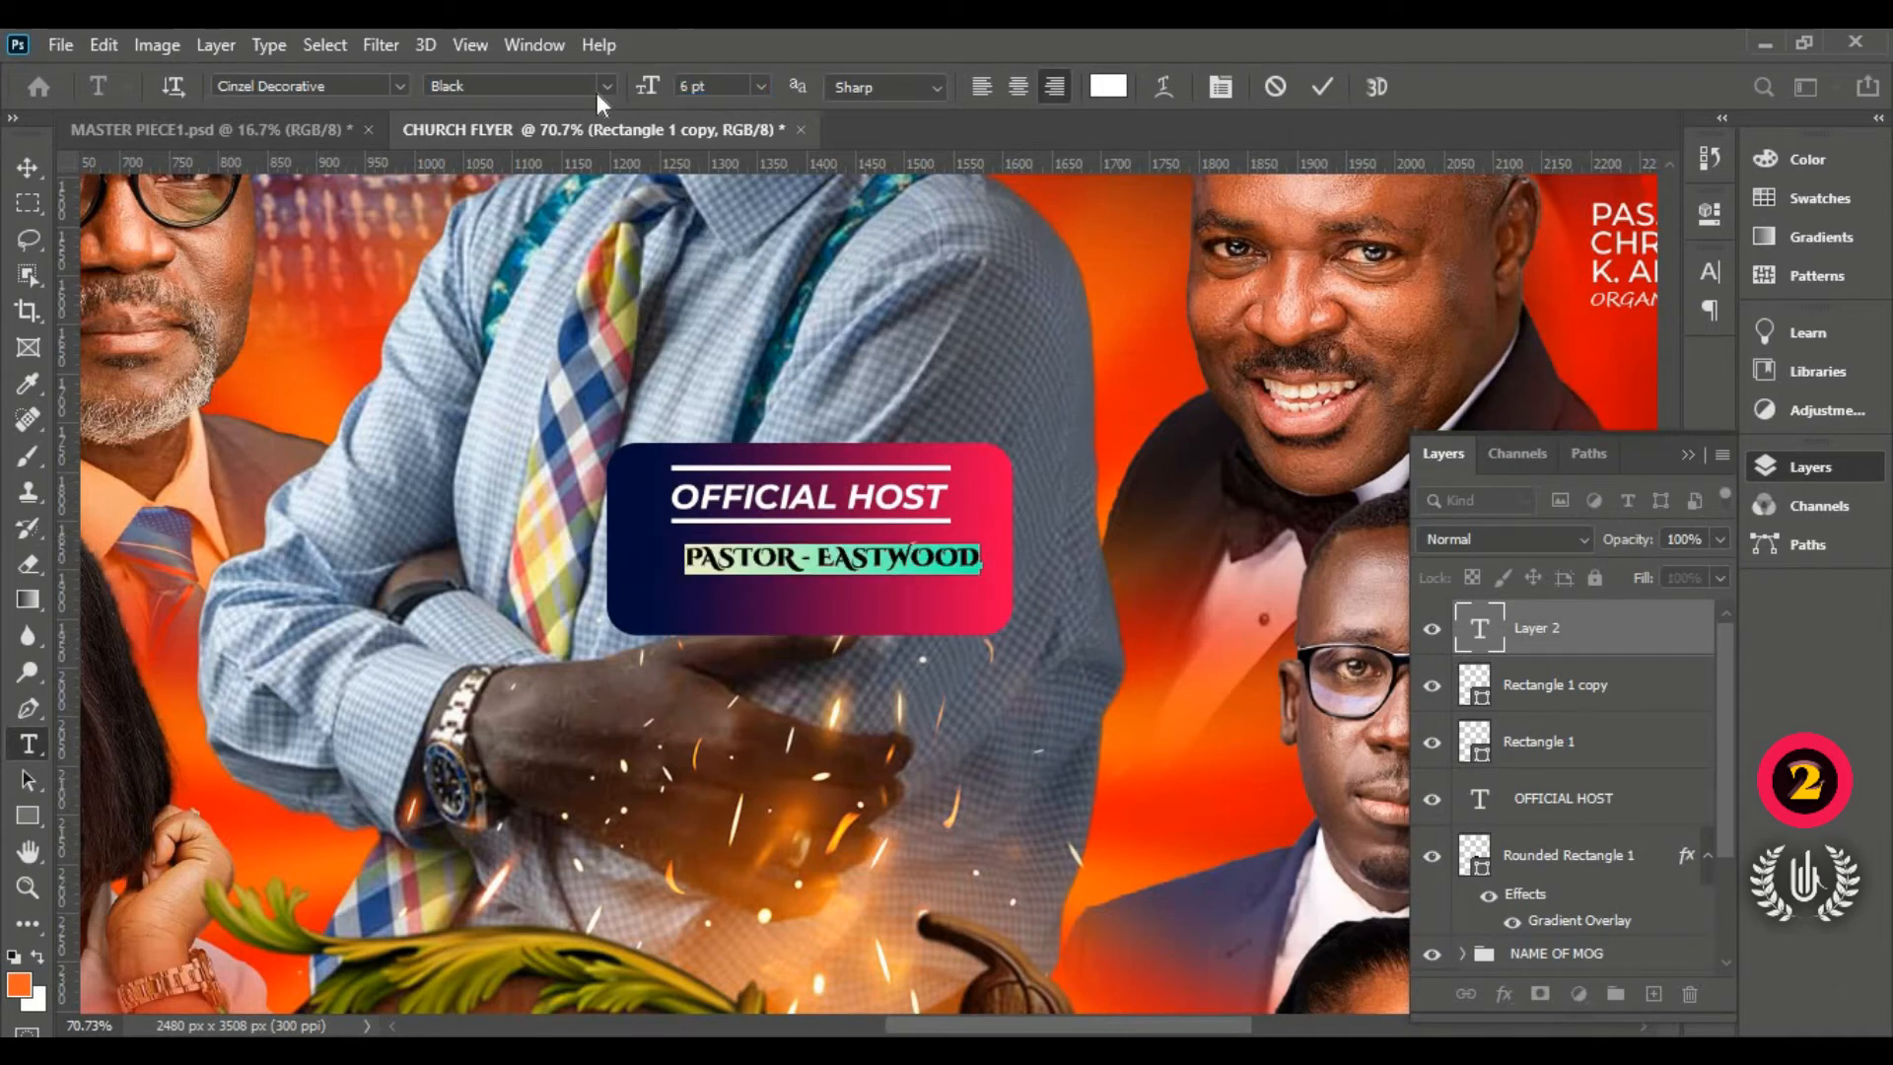
{"action": "left_click_drag", "start_coordinate": [828, 656], "coordinate": [808, 649]}
Step: Select 'PASTOR - ' and bring up its text colour picker
{"action": "left_click", "coordinate": [776, 554]}
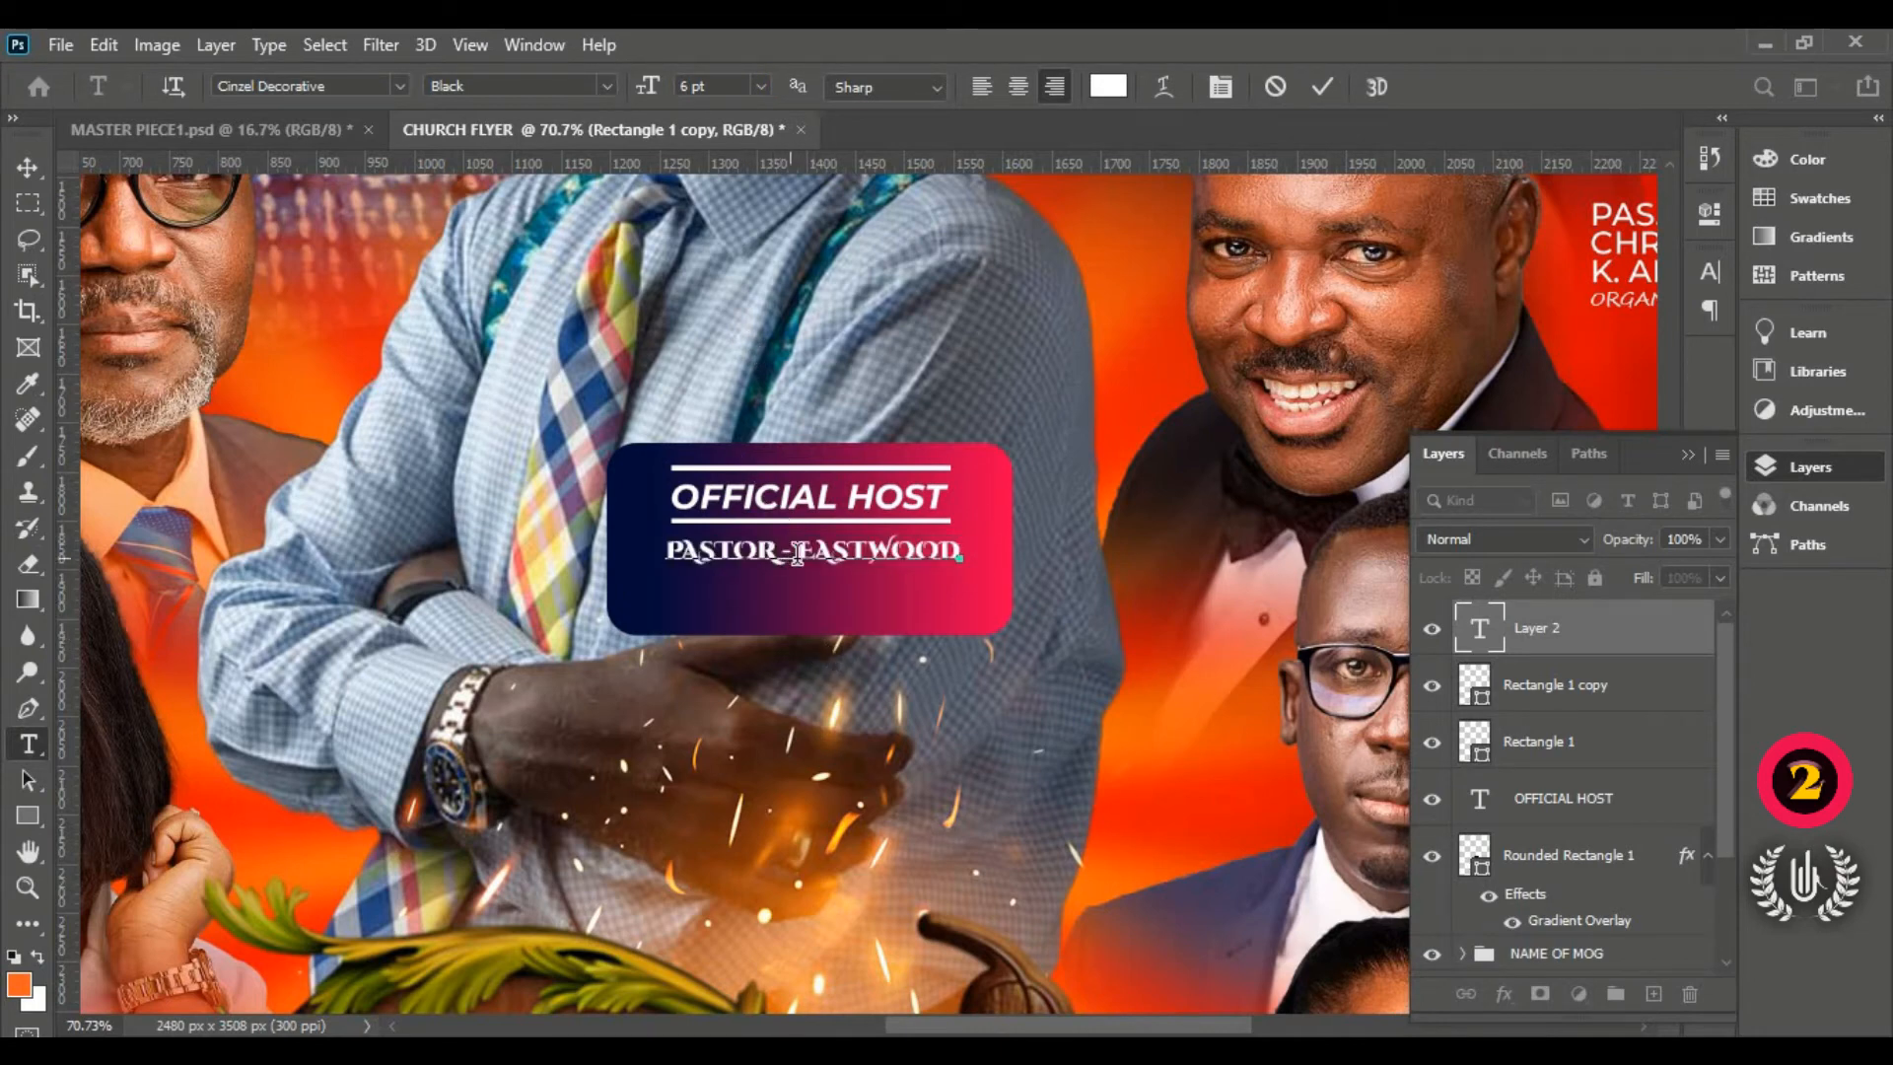
{"action": "left_click_drag", "start_coordinate": [796, 552], "coordinate": [605, 532]}
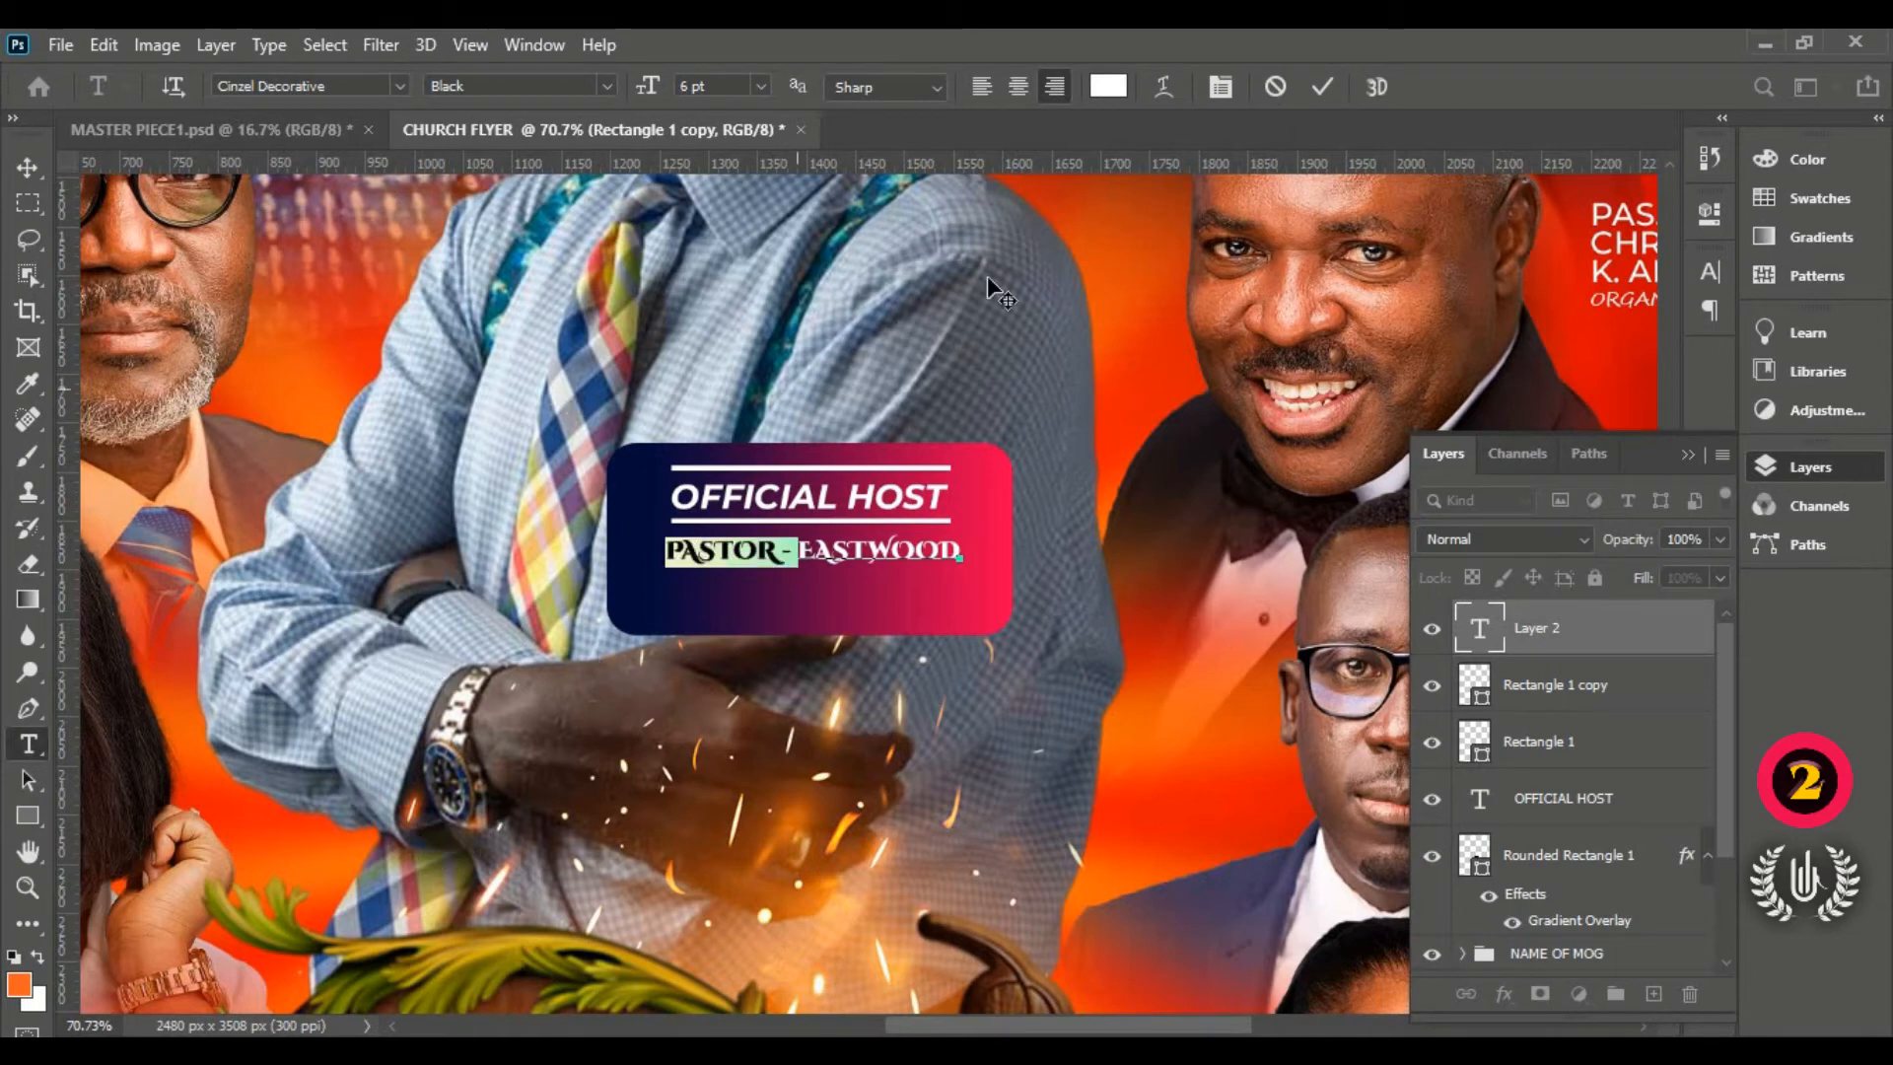
{"action": "left_click", "coordinate": [1108, 86]}
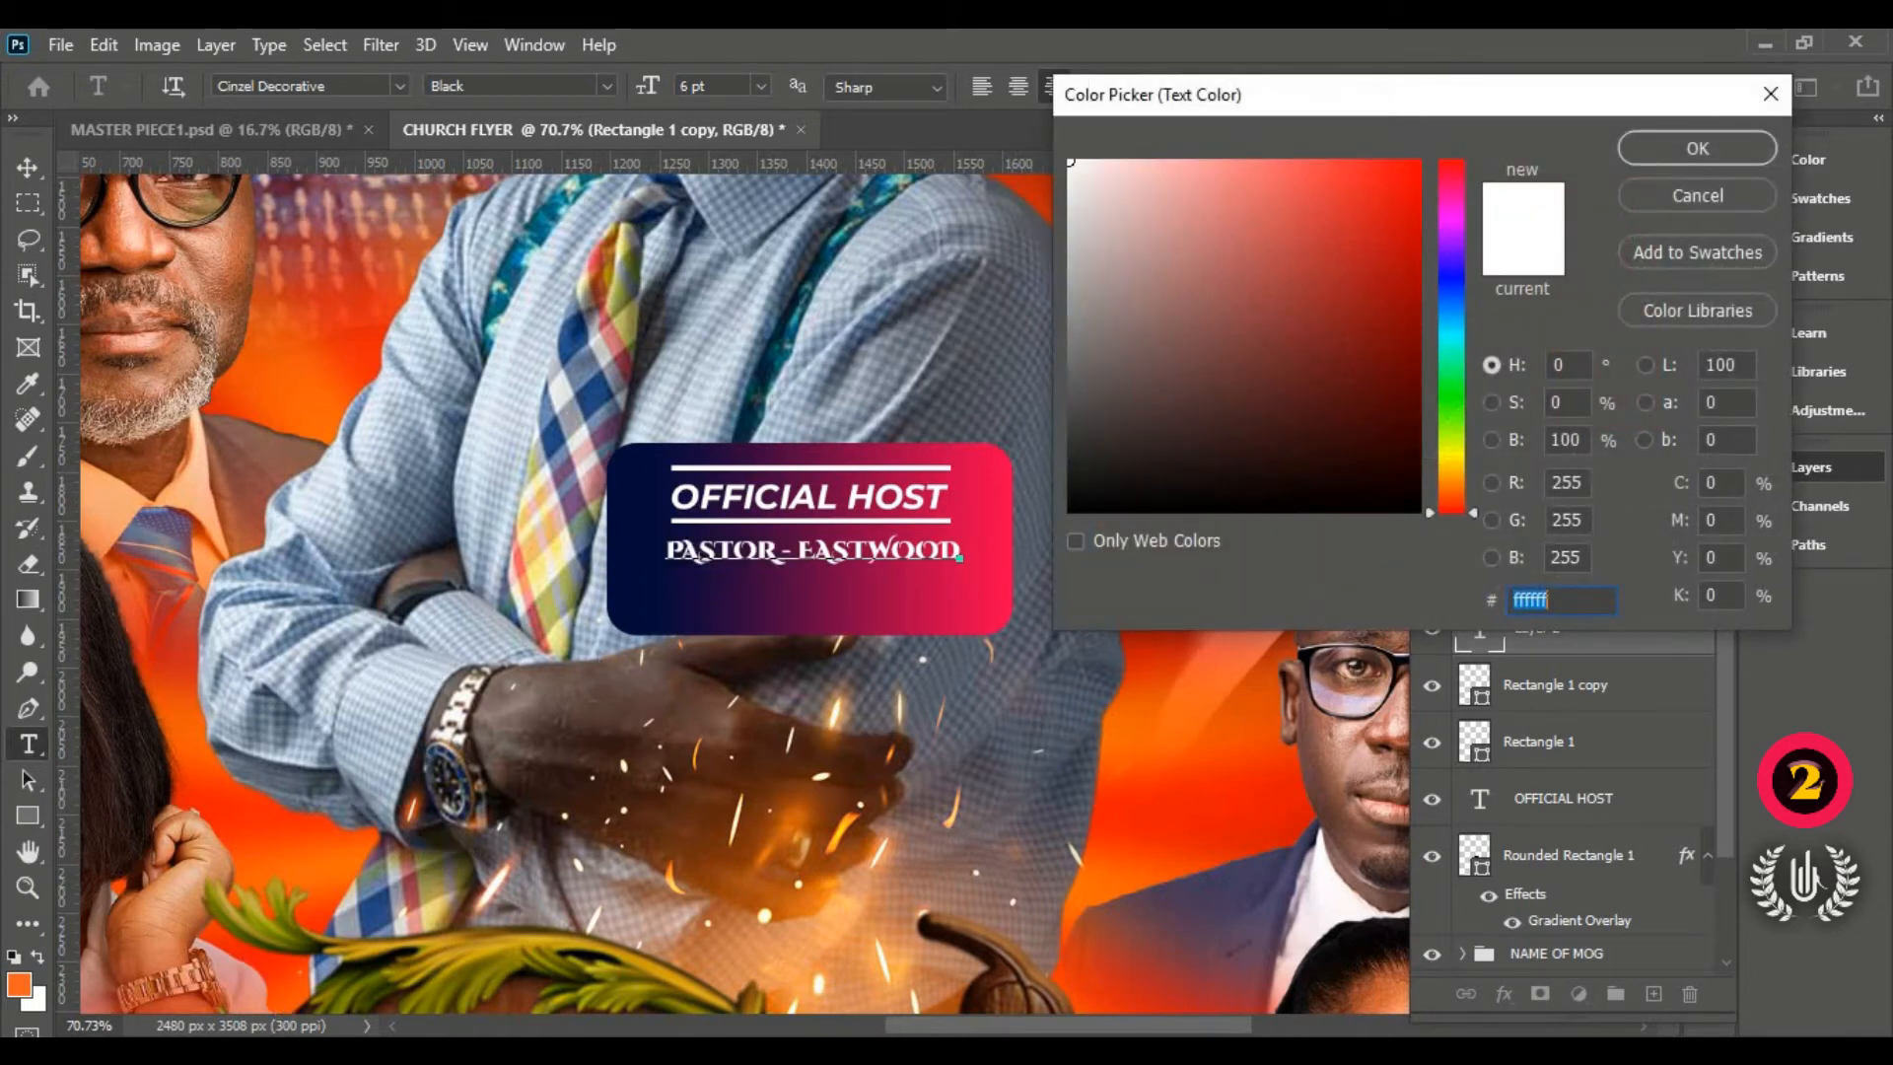
Step: Copy ff8a00 from the design notes and apply it to PASTOR and the dash, then commit
{"action": "key", "text": "alt+Tab"}
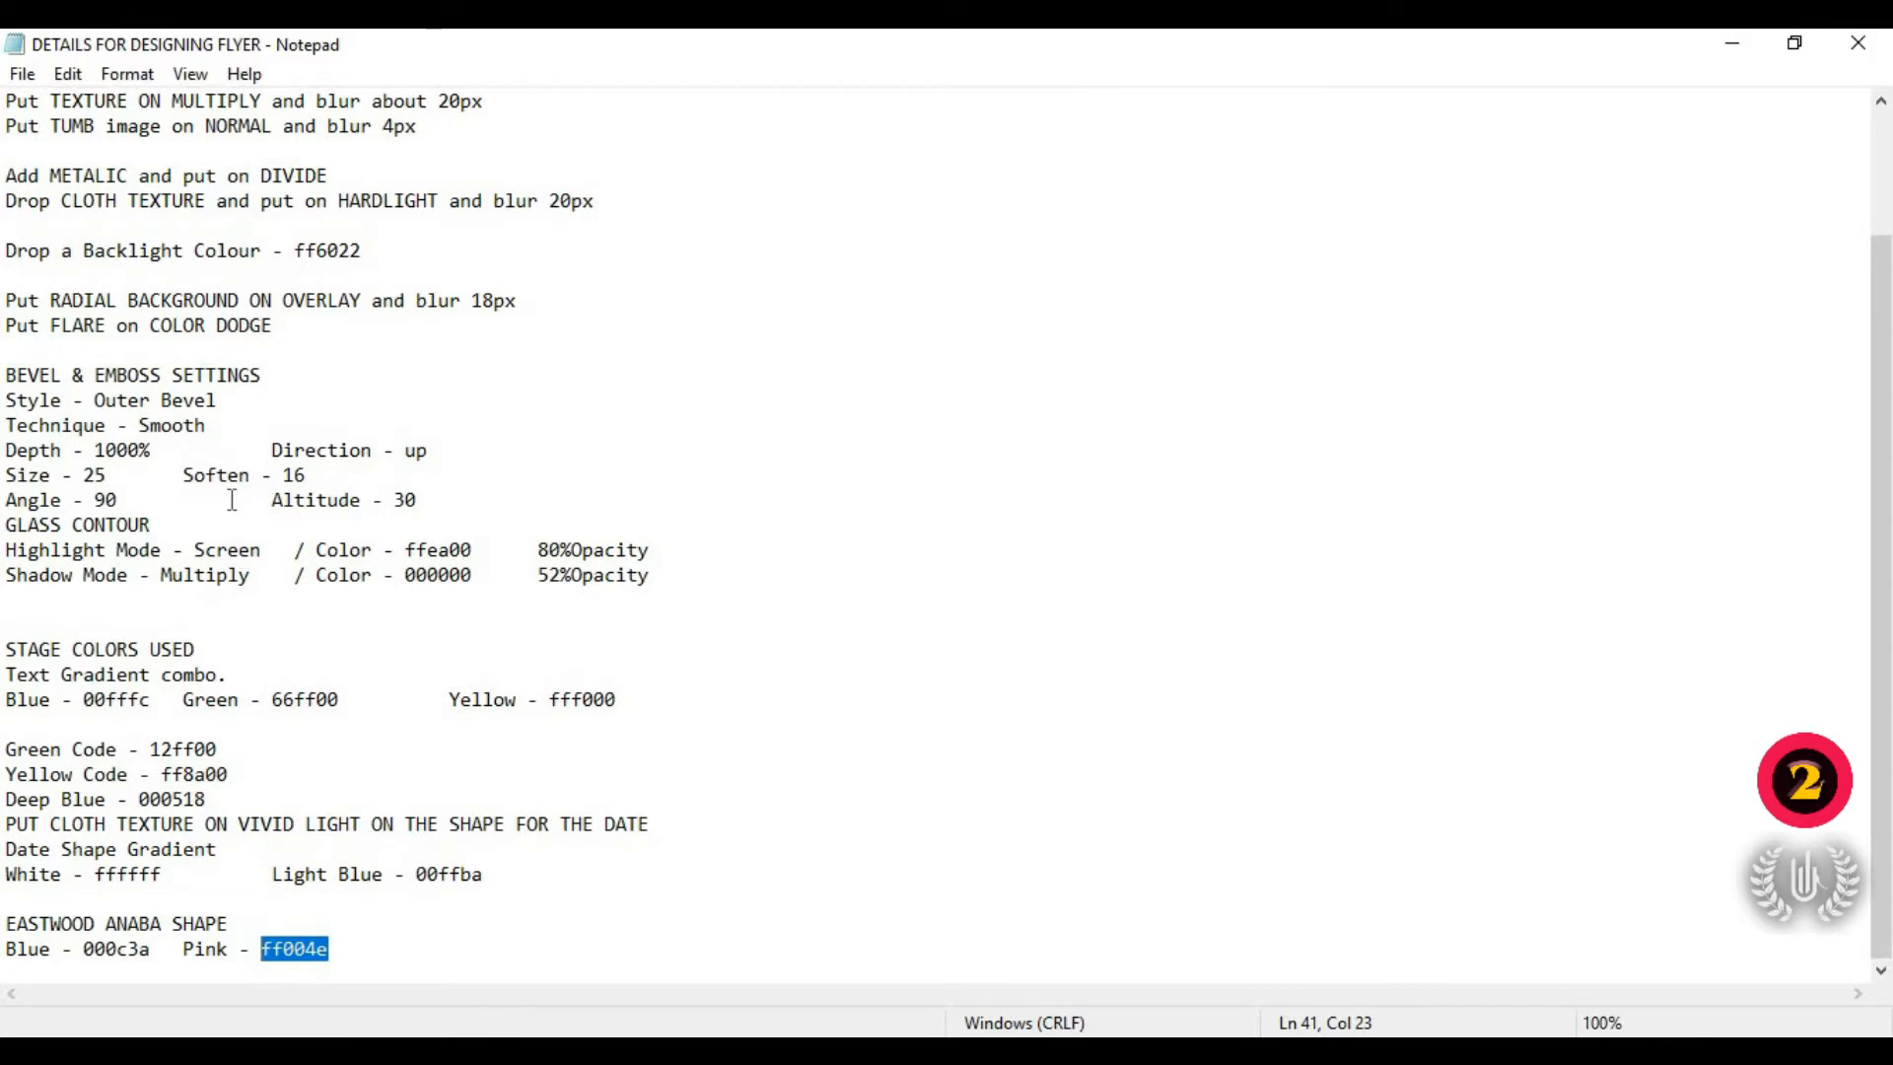
{"action": "left_click", "coordinate": [161, 818]}
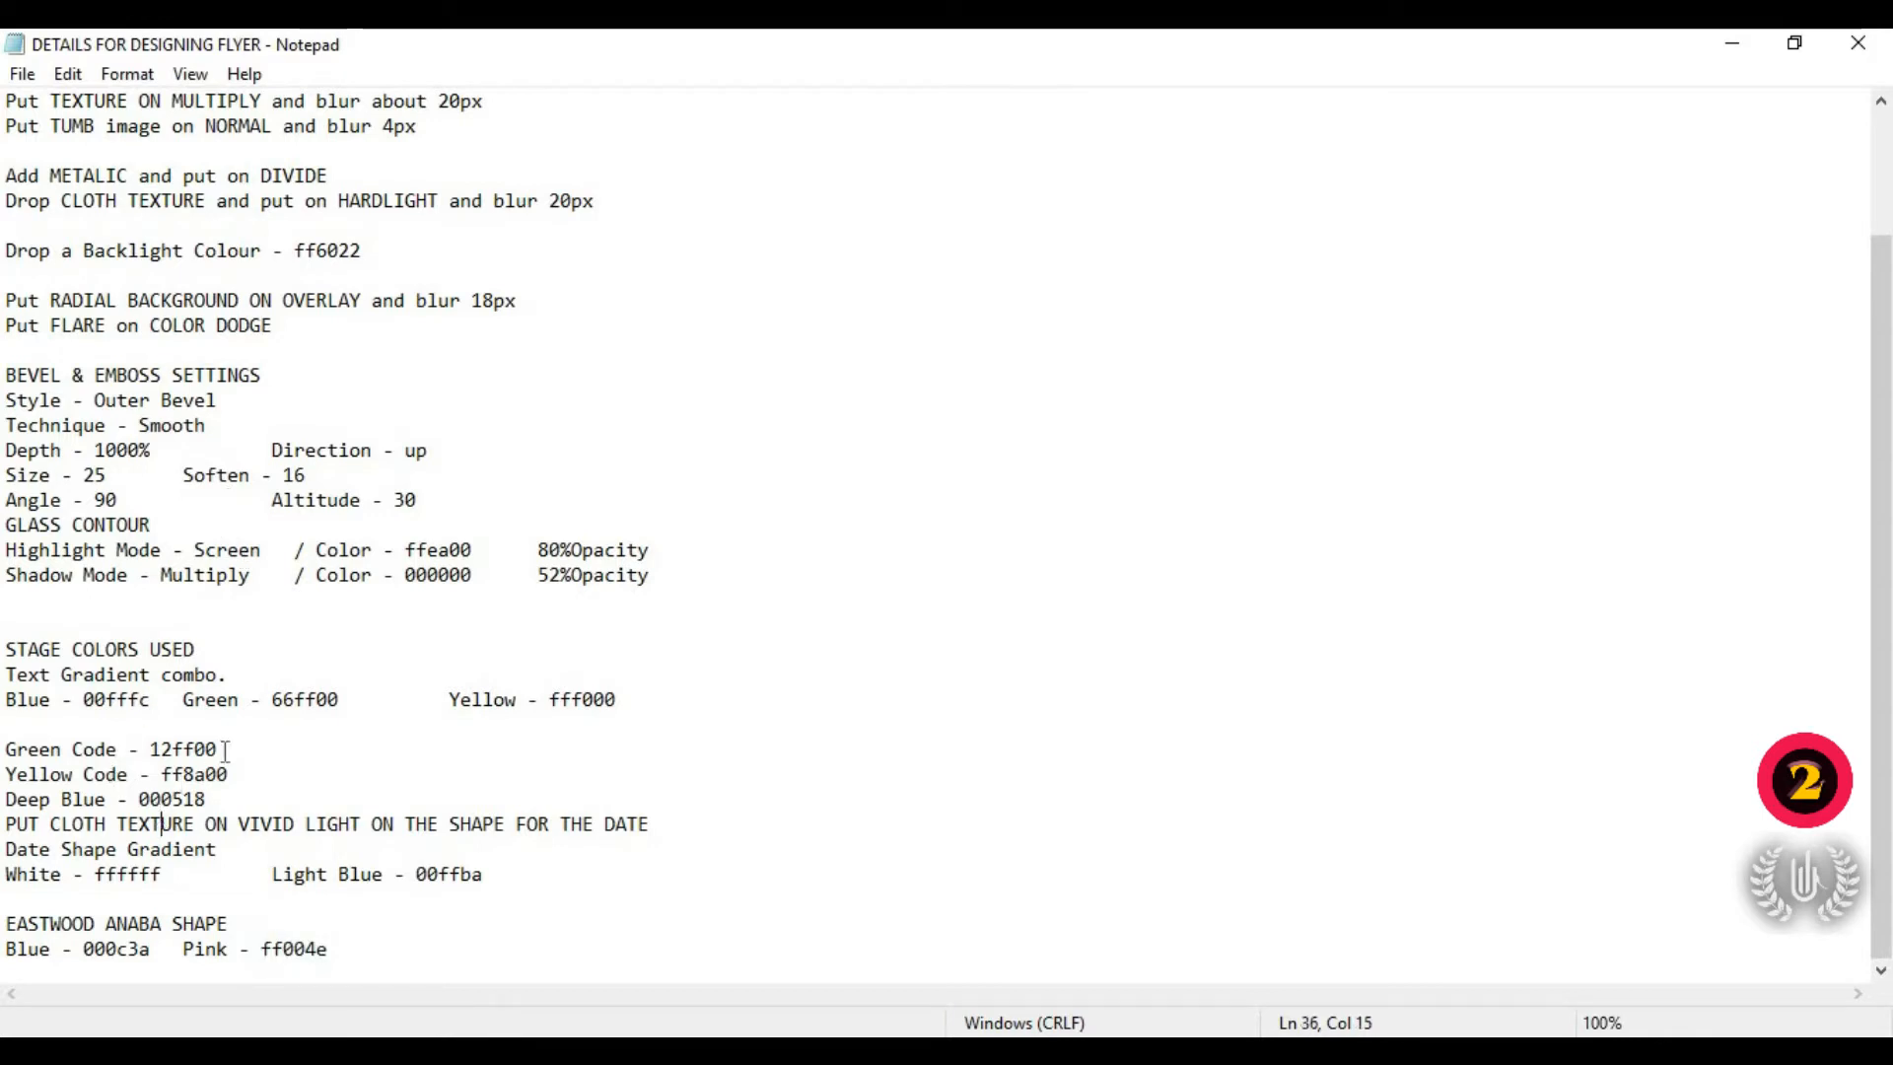
{"action": "left_click_drag", "start_coordinate": [227, 773], "coordinate": [164, 777]}
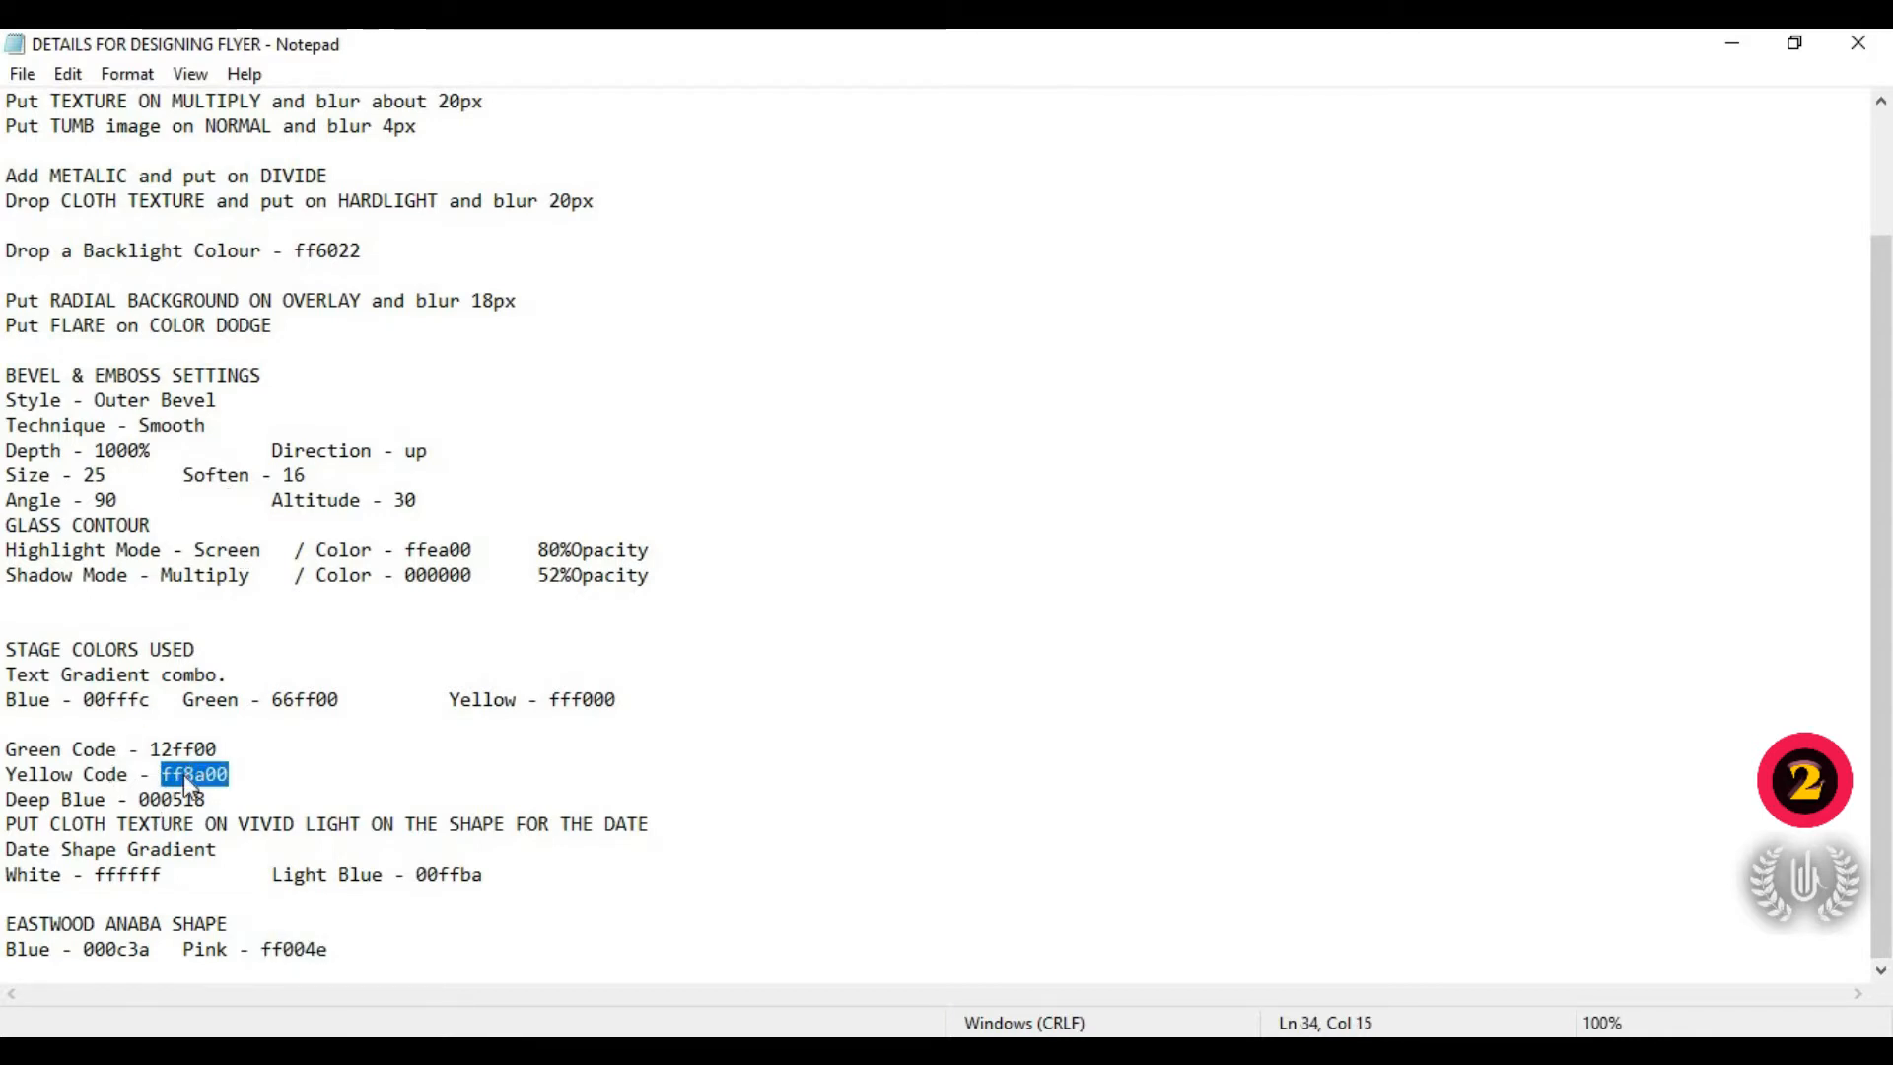
{"action": "right_click", "coordinate": [184, 773]}
{"action": "left_click", "coordinate": [247, 442]}
{"action": "key", "text": "alt+Tab"}
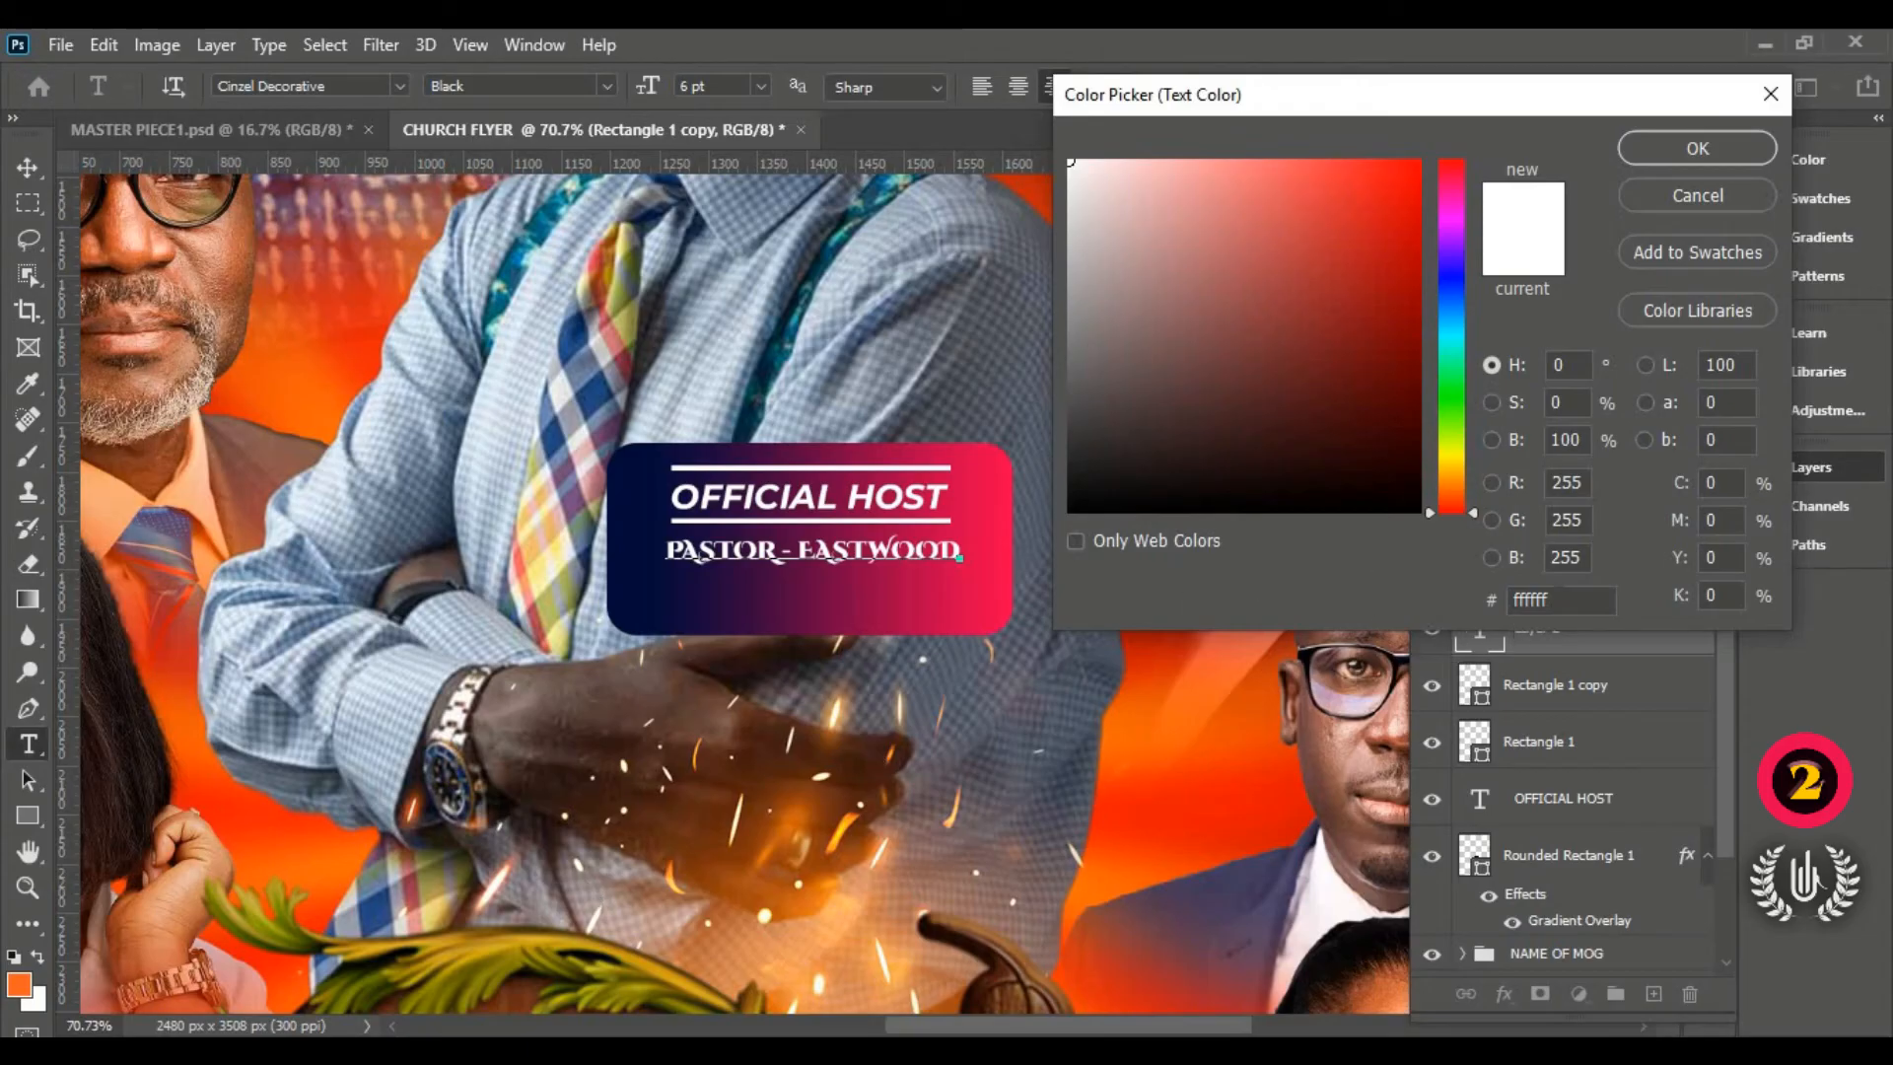
{"action": "left_click_drag", "start_coordinate": [1554, 601], "coordinate": [1514, 600]}
{"action": "right_click", "coordinate": [1558, 603]}
{"action": "left_click", "coordinate": [1550, 735]}
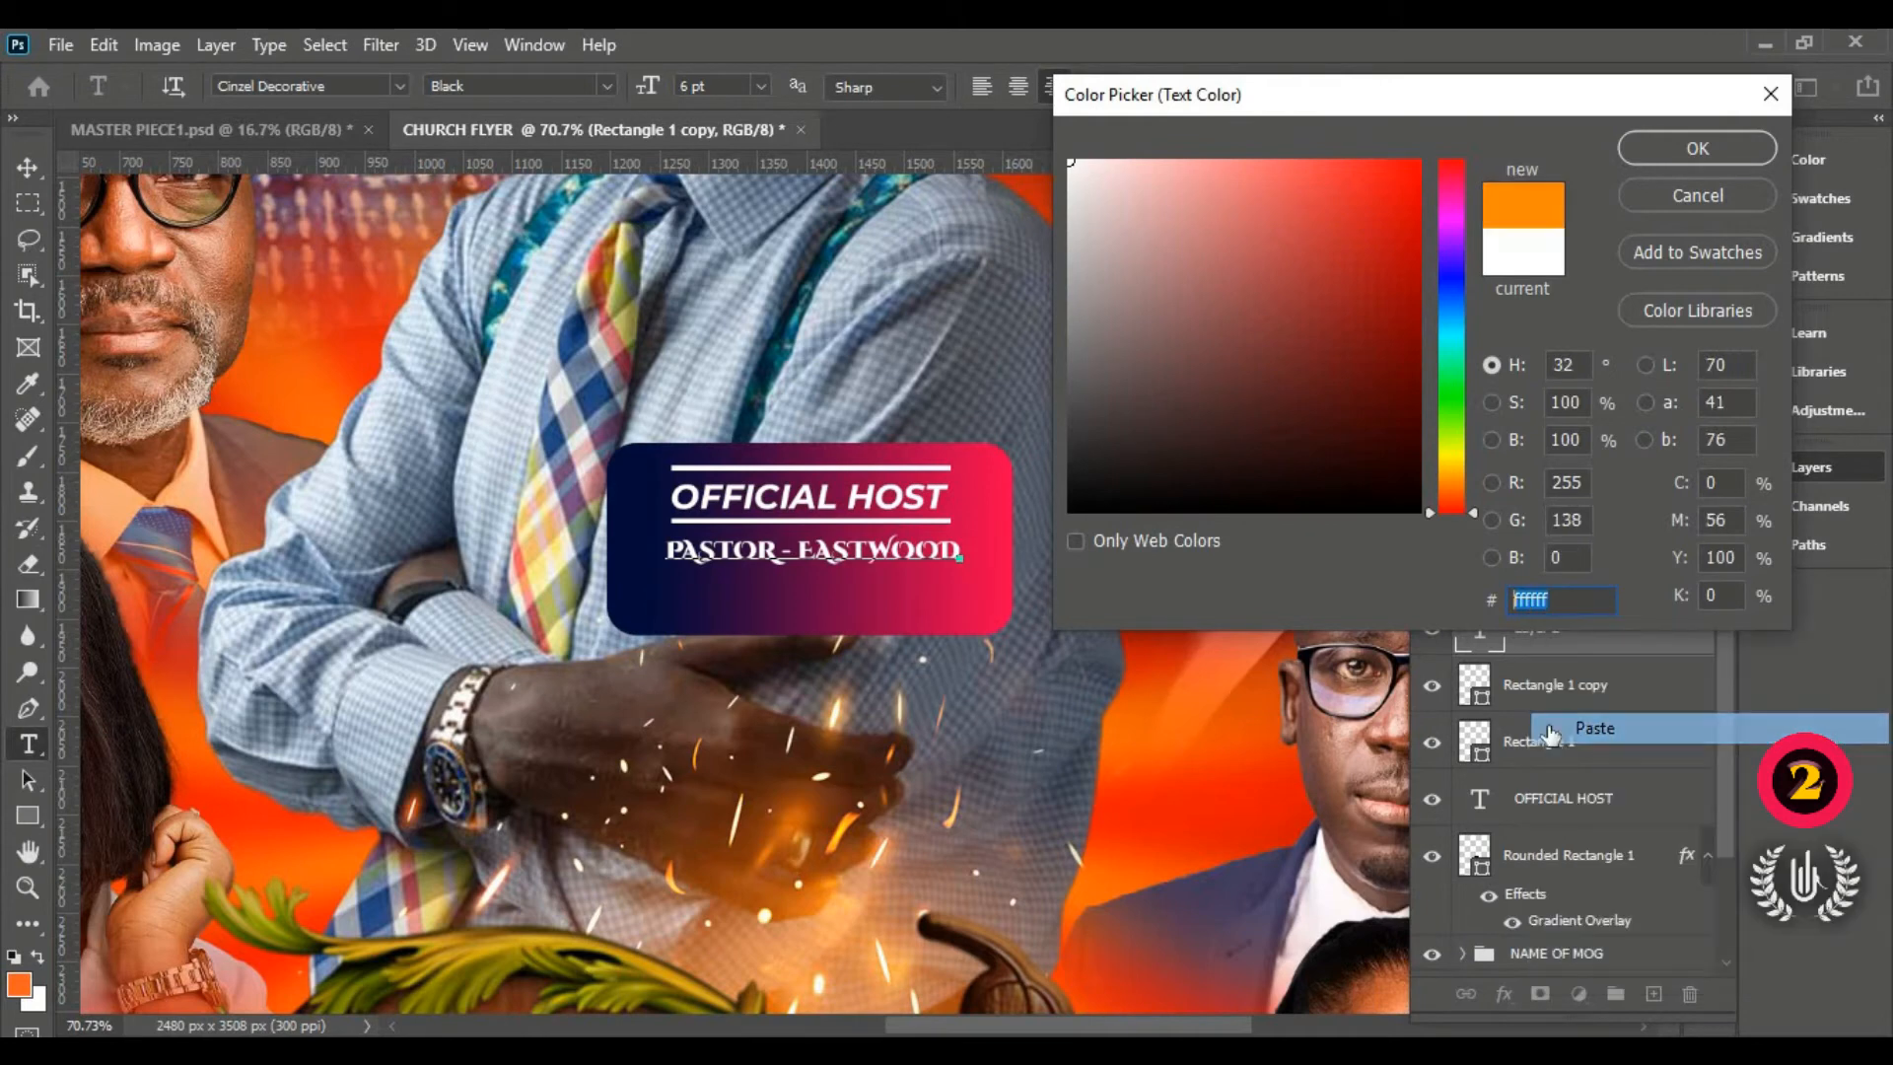
{"action": "left_click", "coordinate": [1697, 149]}
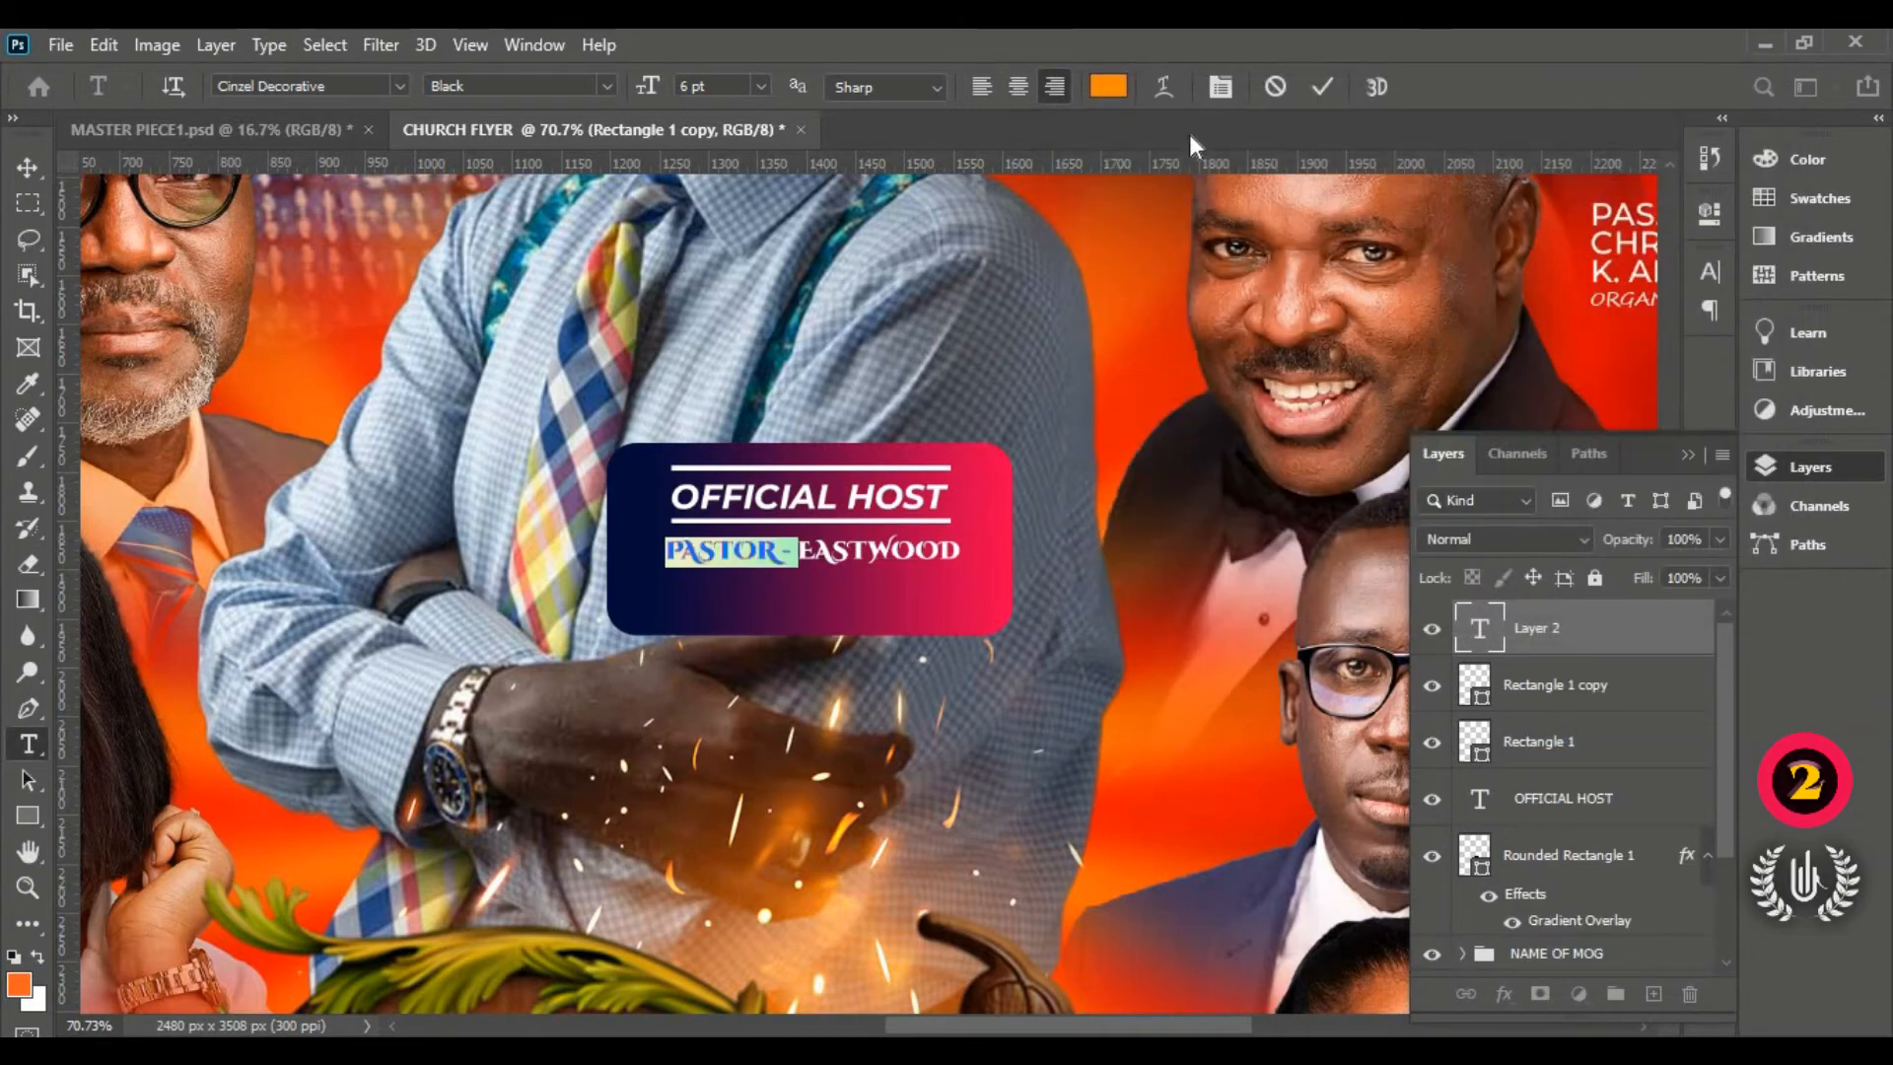
{"action": "key", "text": "ctrl+Return"}
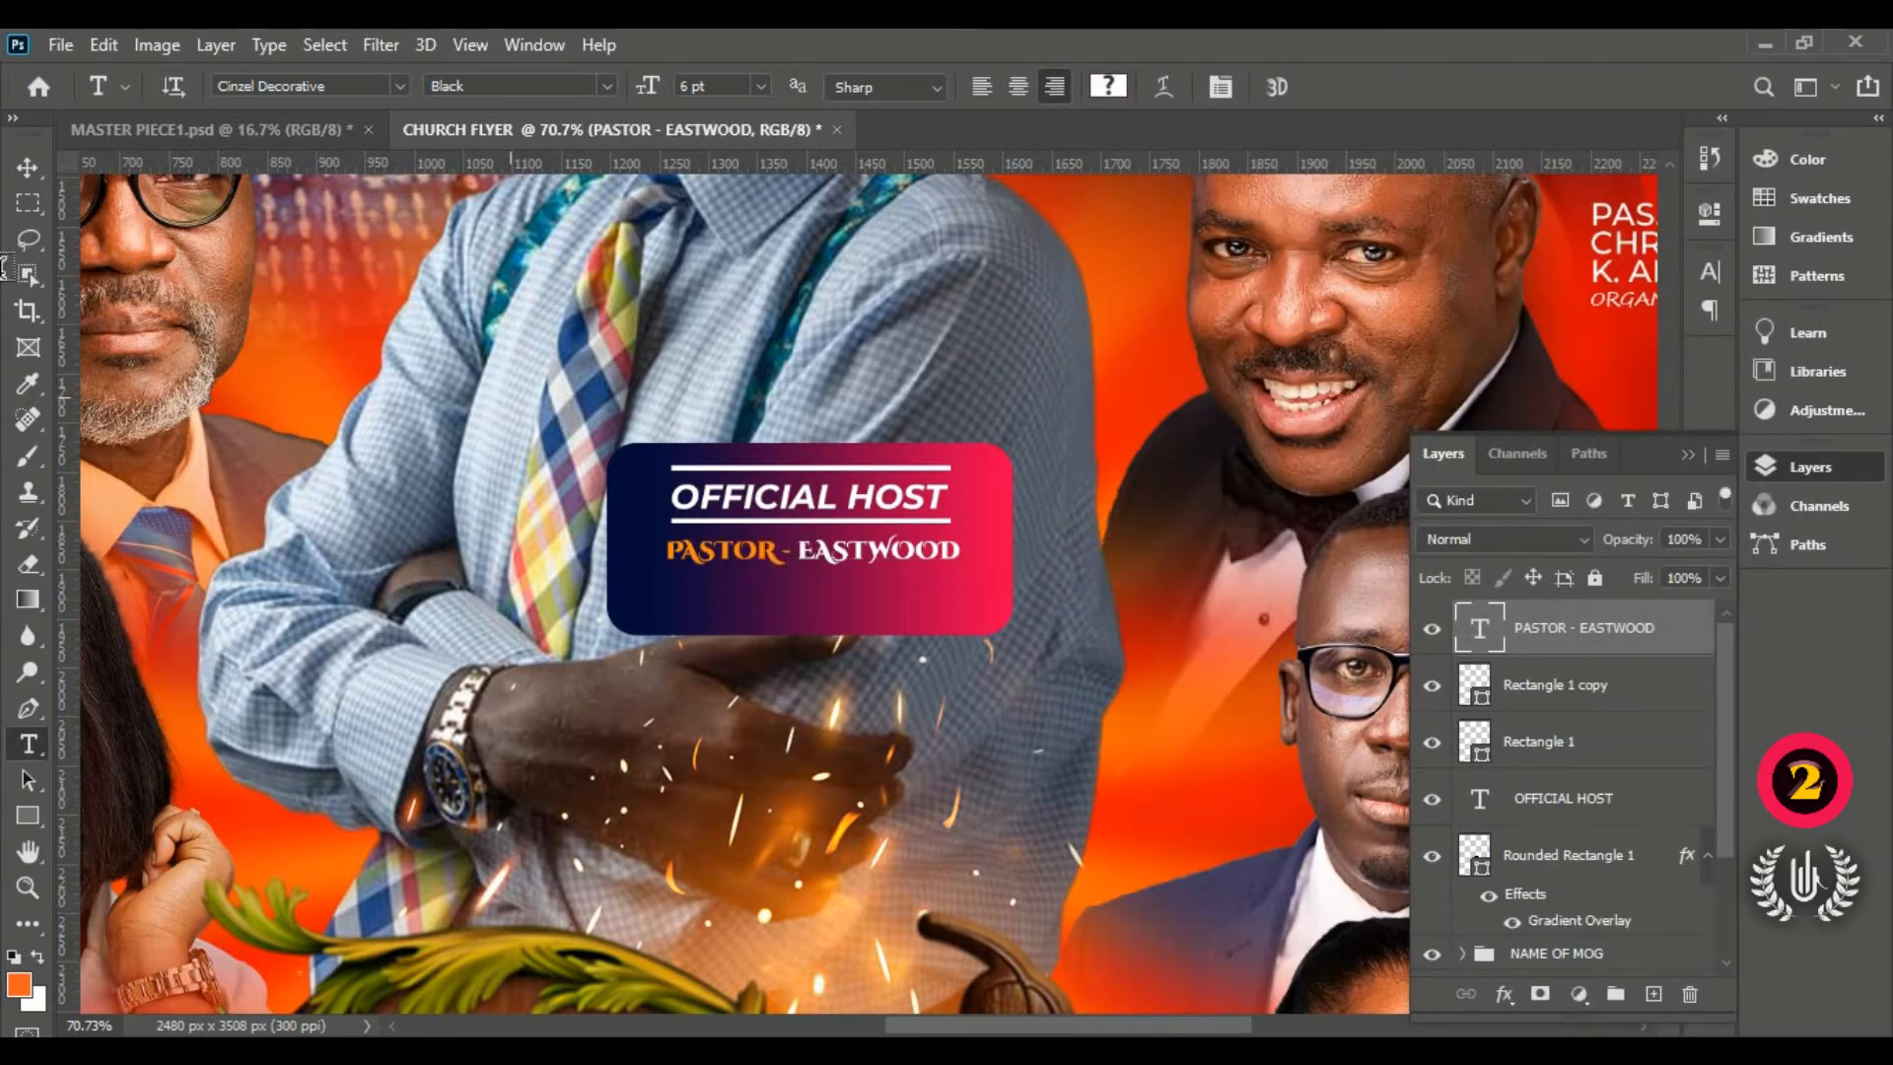
Step: Duplicate the name line just below it and retype the copy as ANABA
{"action": "left_click", "coordinate": [28, 167]}
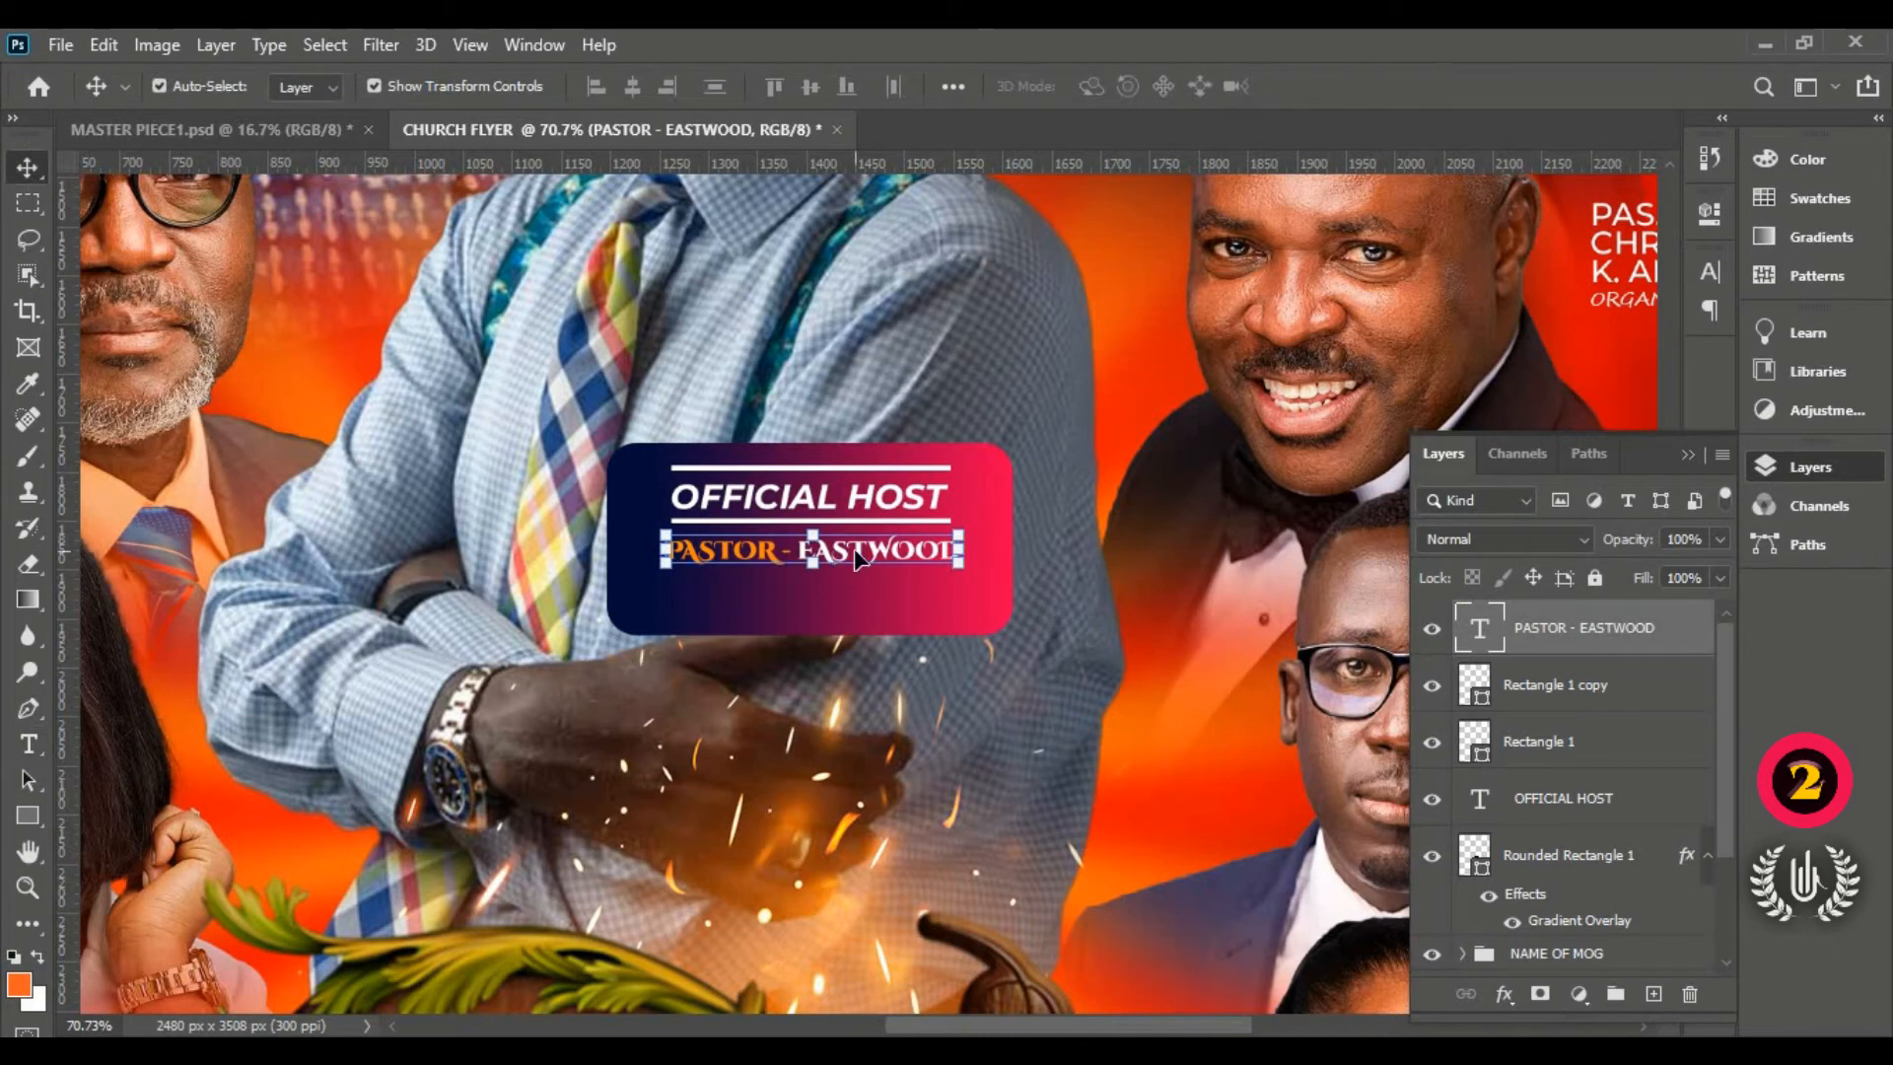
{"action": "left_click_drag", "start_coordinate": [858, 559], "coordinate": [857, 600]}
{"action": "double_click", "coordinate": [858, 596]}
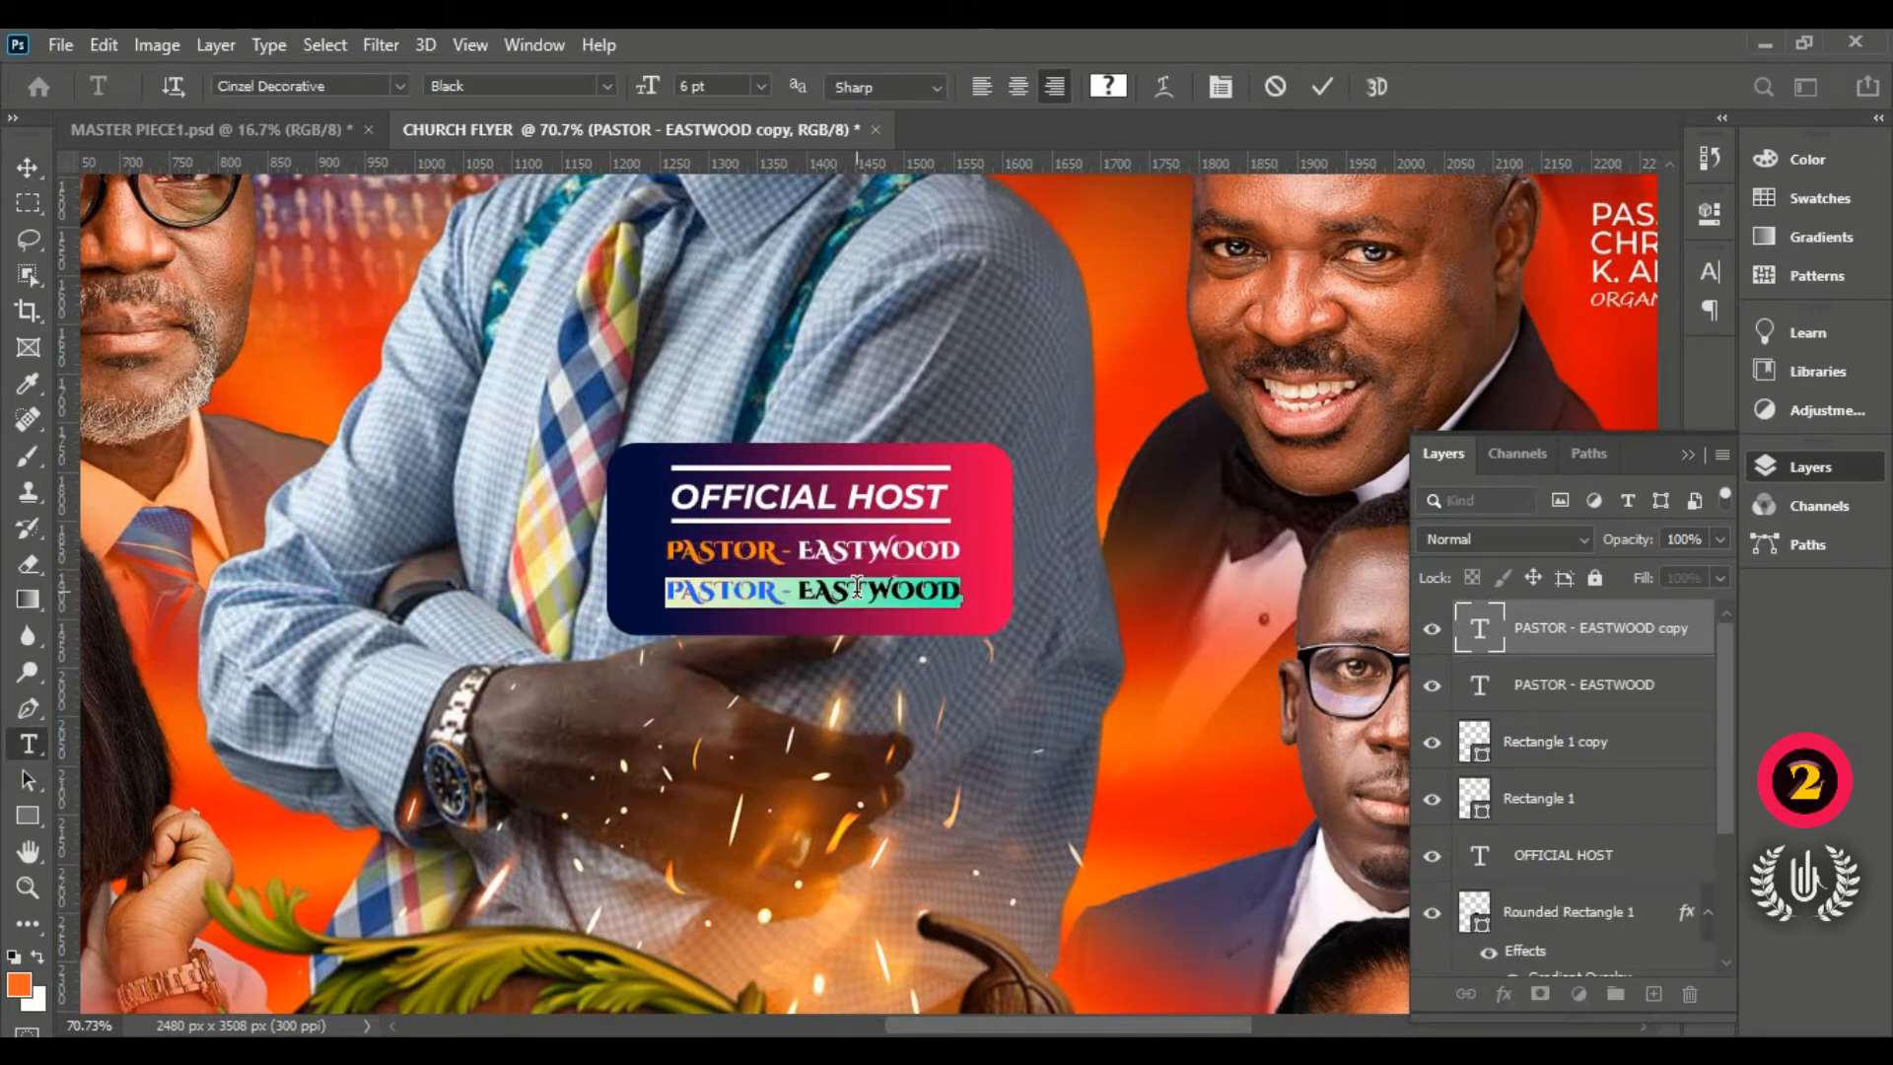
{"action": "key", "text": "BackSpace"}
{"action": "type", "text": "AN"}
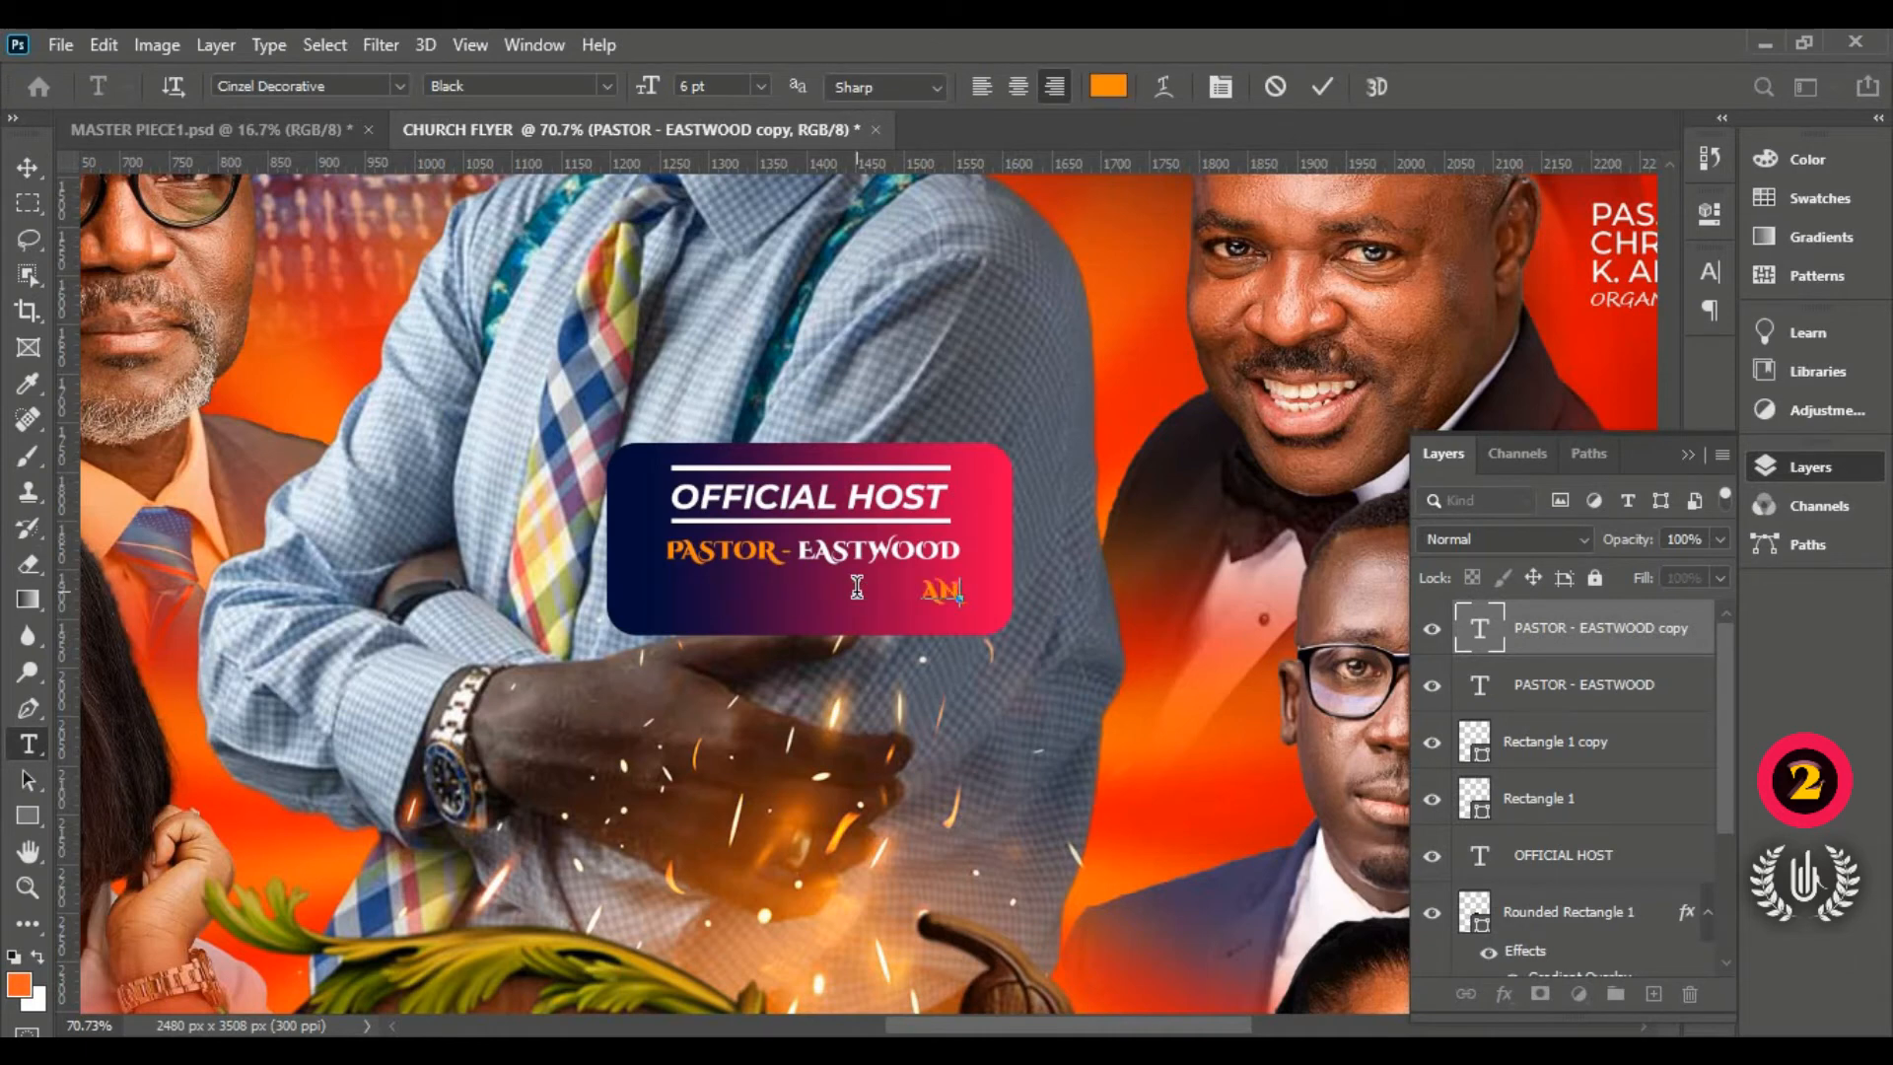
{"action": "type", "text": "ABA"}
Step: Change the ANABA text colour to white (ffffff) and commit it
{"action": "key", "text": "ctrl+a"}
{"action": "left_click", "coordinate": [1109, 87]}
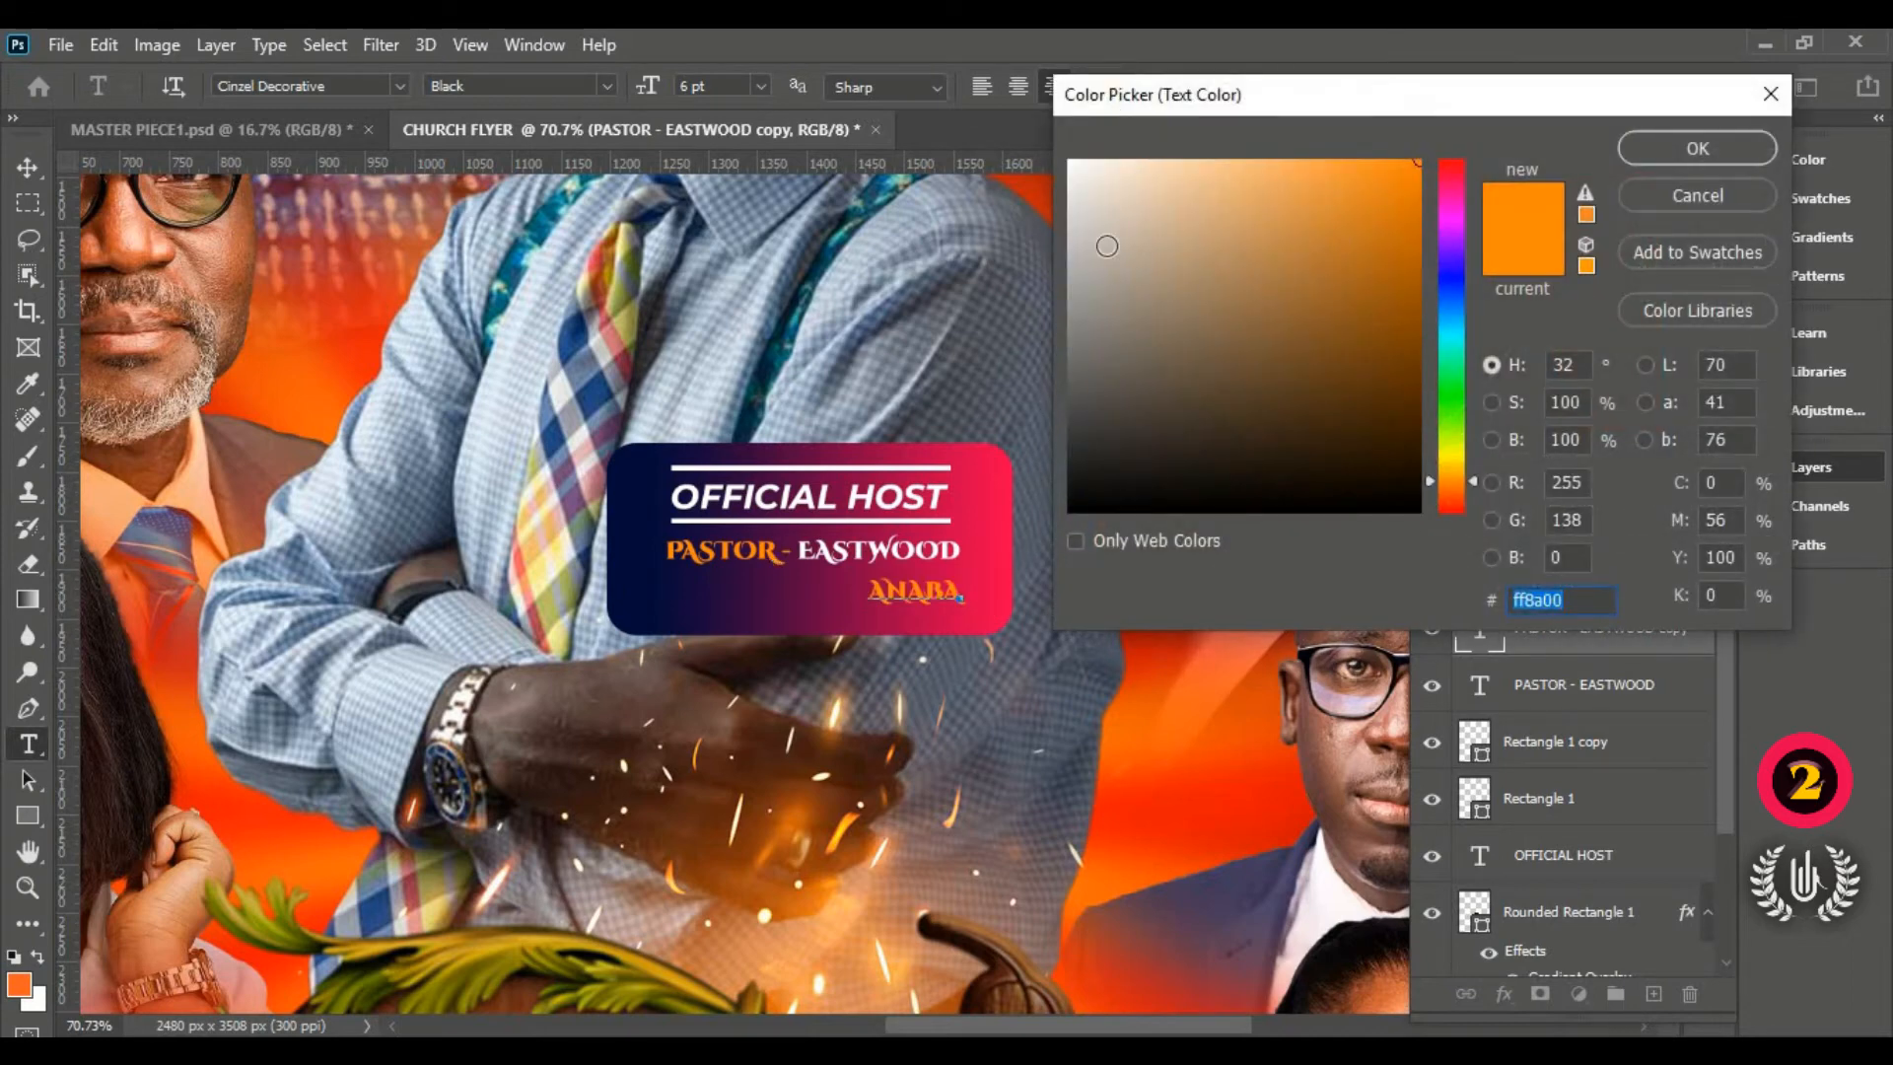
{"action": "left_click", "coordinate": [1071, 160]}
{"action": "left_click", "coordinate": [1698, 148]}
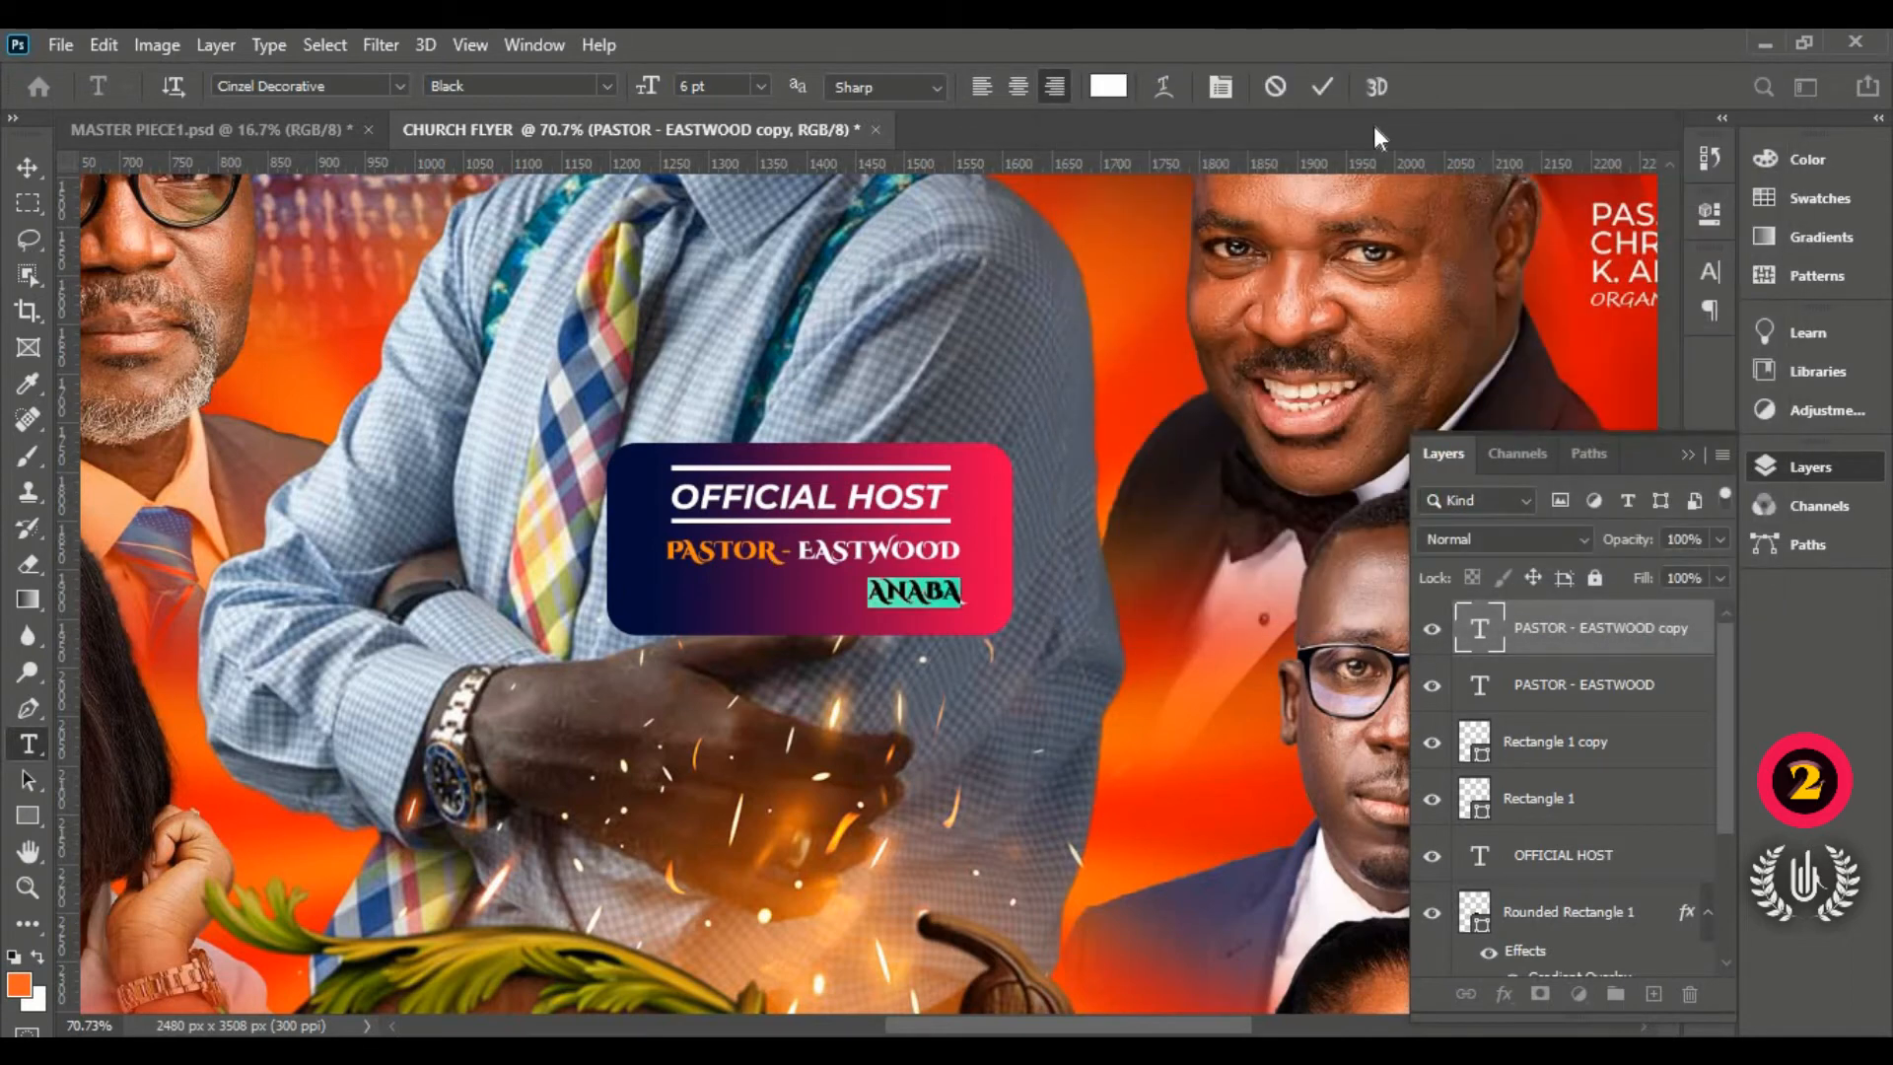
{"action": "left_click", "coordinate": [1321, 87]}
{"action": "key", "text": "v"}
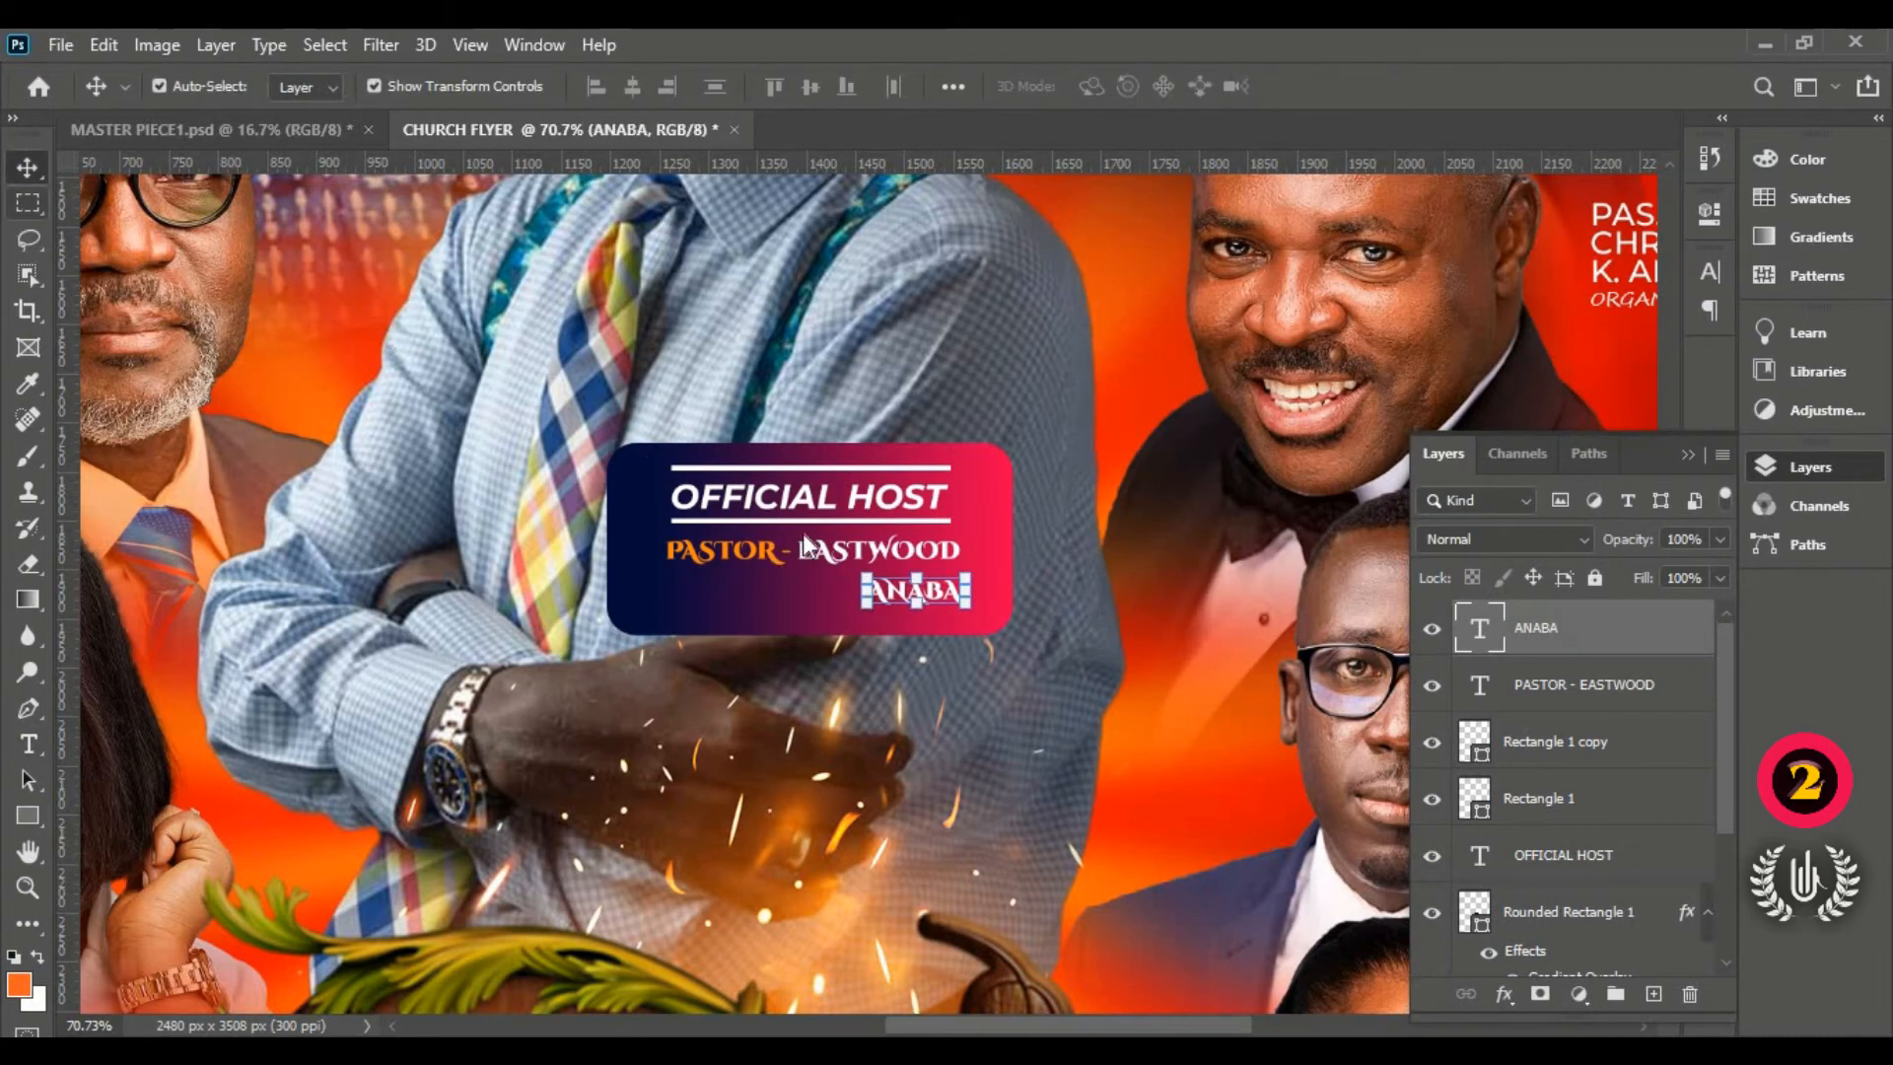
Step: Centre ANABA under PASTOR - EASTWOOD and scale it to about 312% inside the badge
{"action": "left_click_drag", "start_coordinate": [871, 590], "coordinate": [760, 586]}
{"action": "mouse_move", "coordinate": [902, 618]}
{"action": "left_mouse_down"}
{"action": "mouse_move", "coordinate": [952, 622]}
{"action": "mouse_move", "coordinate": [861, 615]}
{"action": "mouse_move", "coordinate": [974, 651]}
{"action": "mouse_move", "coordinate": [896, 626]}
{"action": "left_mouse_up"}
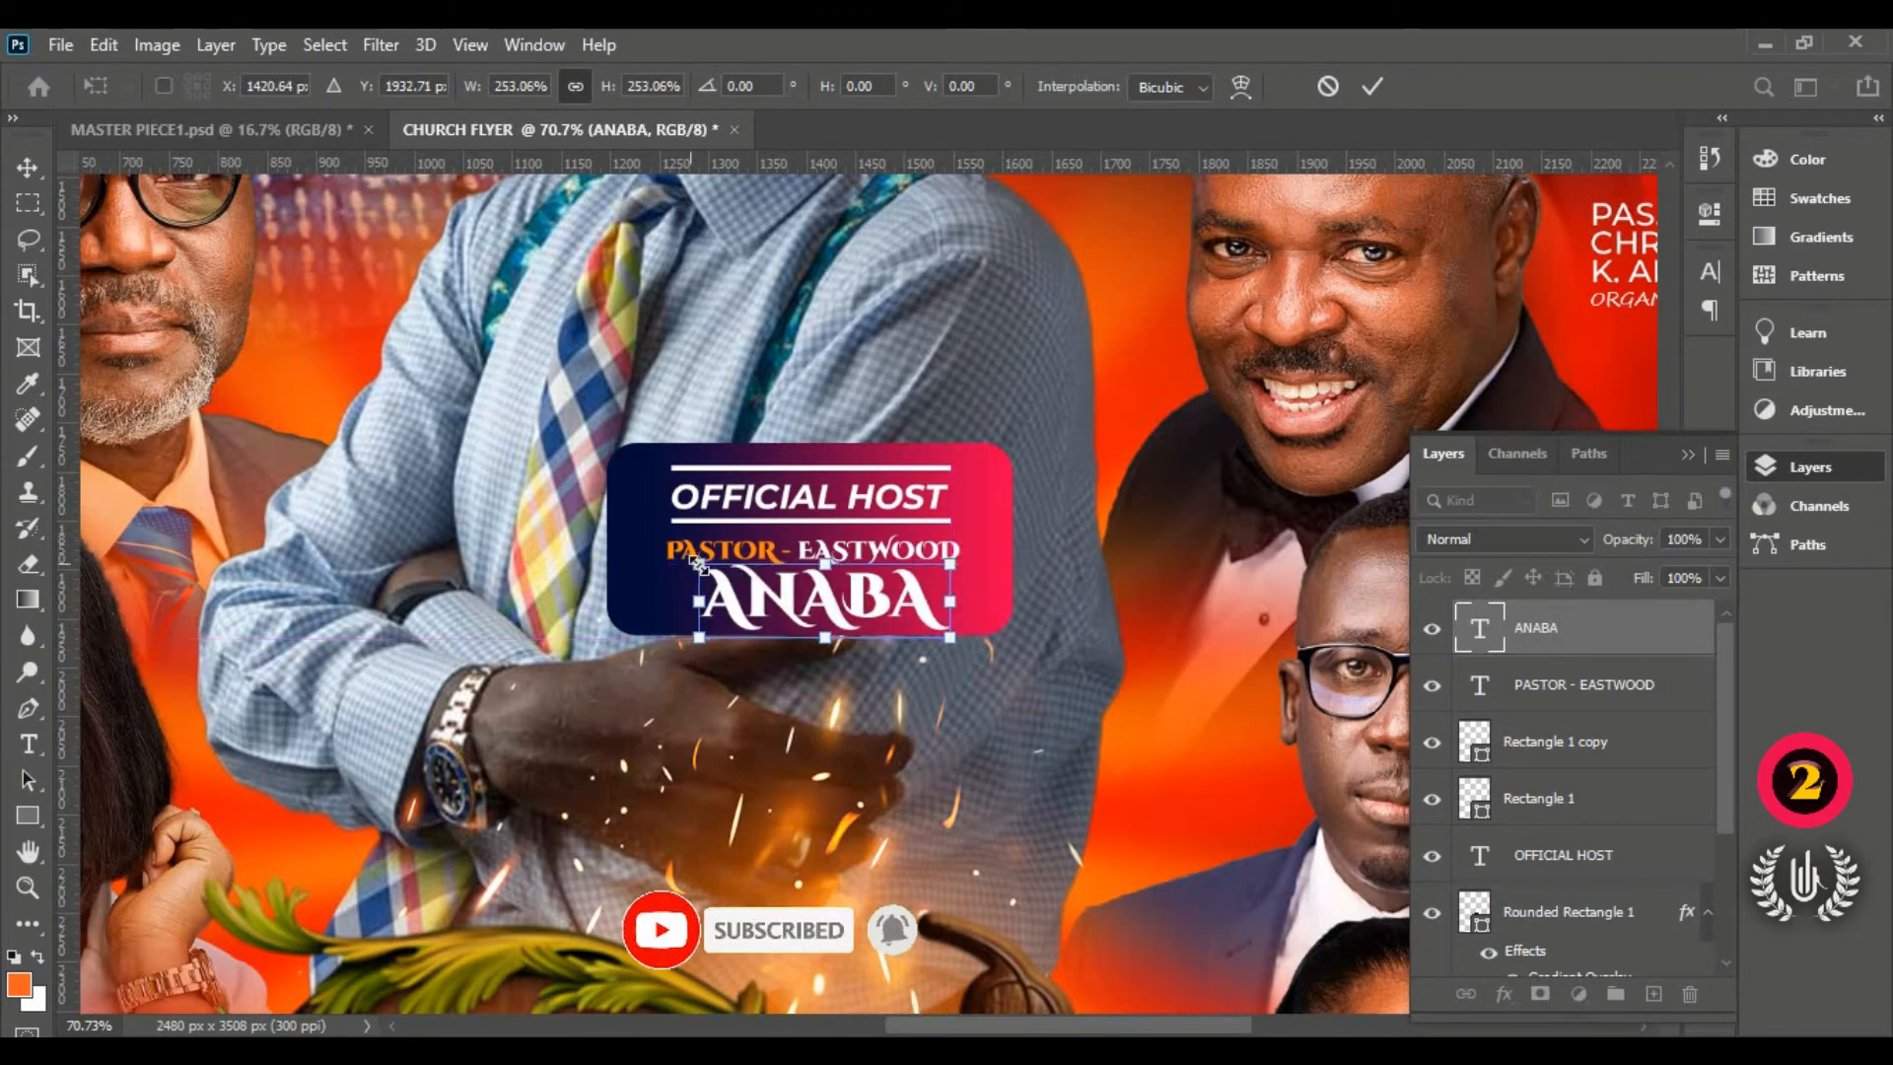
{"action": "left_click_drag", "start_coordinate": [700, 564], "coordinate": [674, 546]}
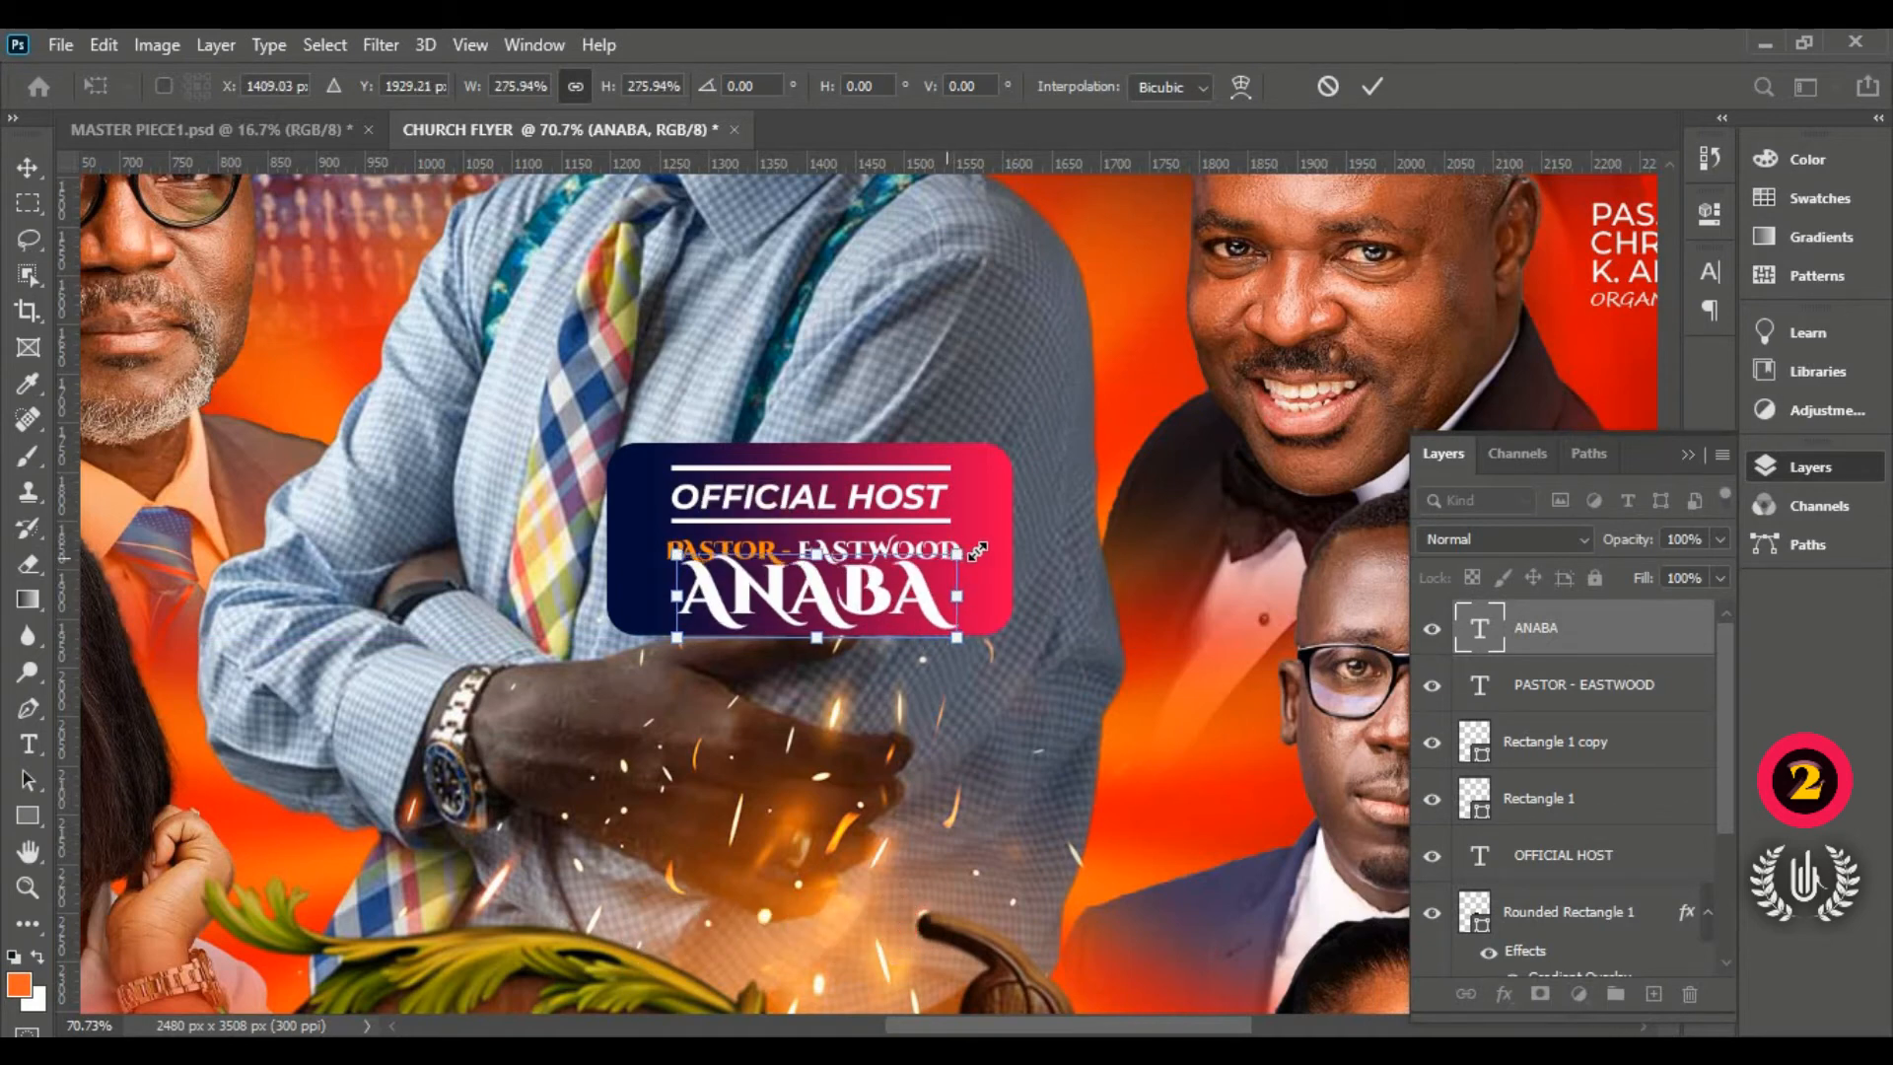
{"action": "left_click_drag", "start_coordinate": [948, 558], "coordinate": [986, 546]}
{"action": "mouse_move", "coordinate": [886, 587]}
{"action": "left_mouse_down"}
{"action": "mouse_move", "coordinate": [858, 589]}
{"action": "mouse_move", "coordinate": [876, 593]}
{"action": "left_mouse_up"}
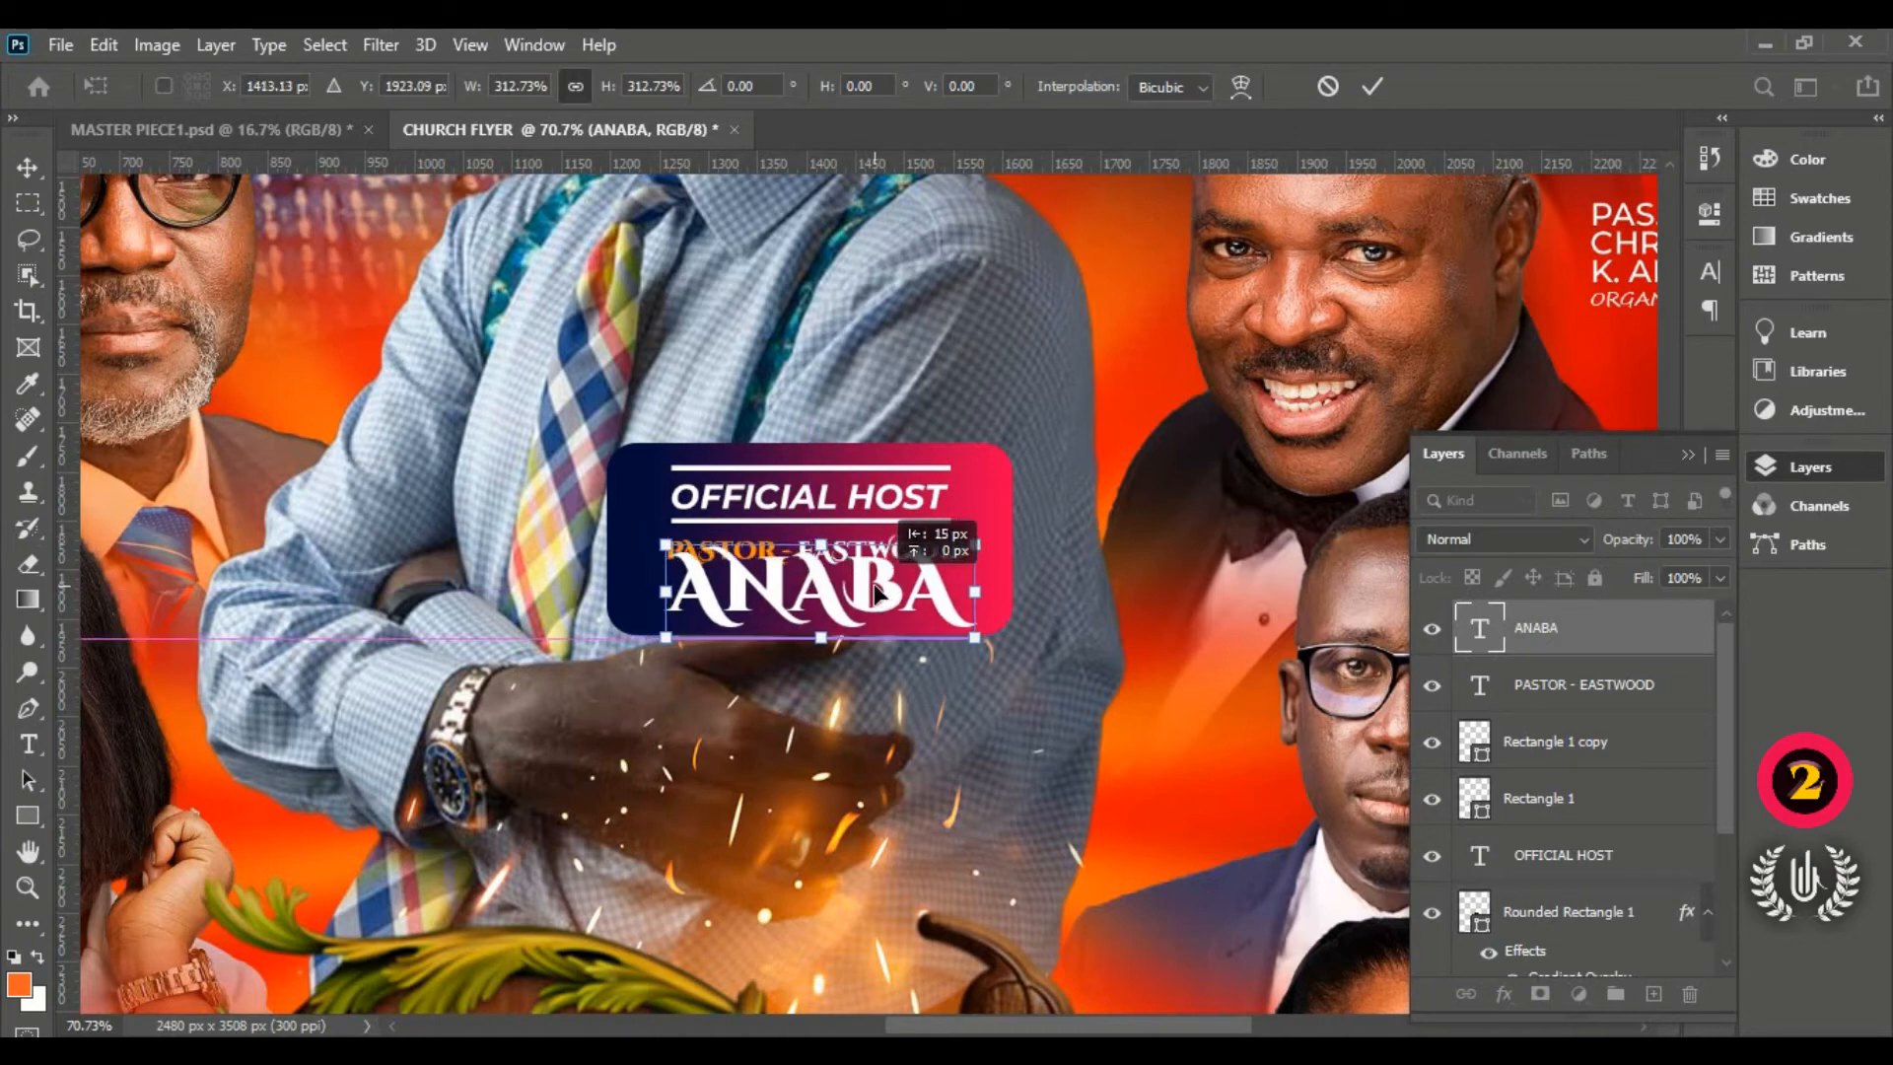
{"action": "left_click", "coordinate": [1370, 86]}
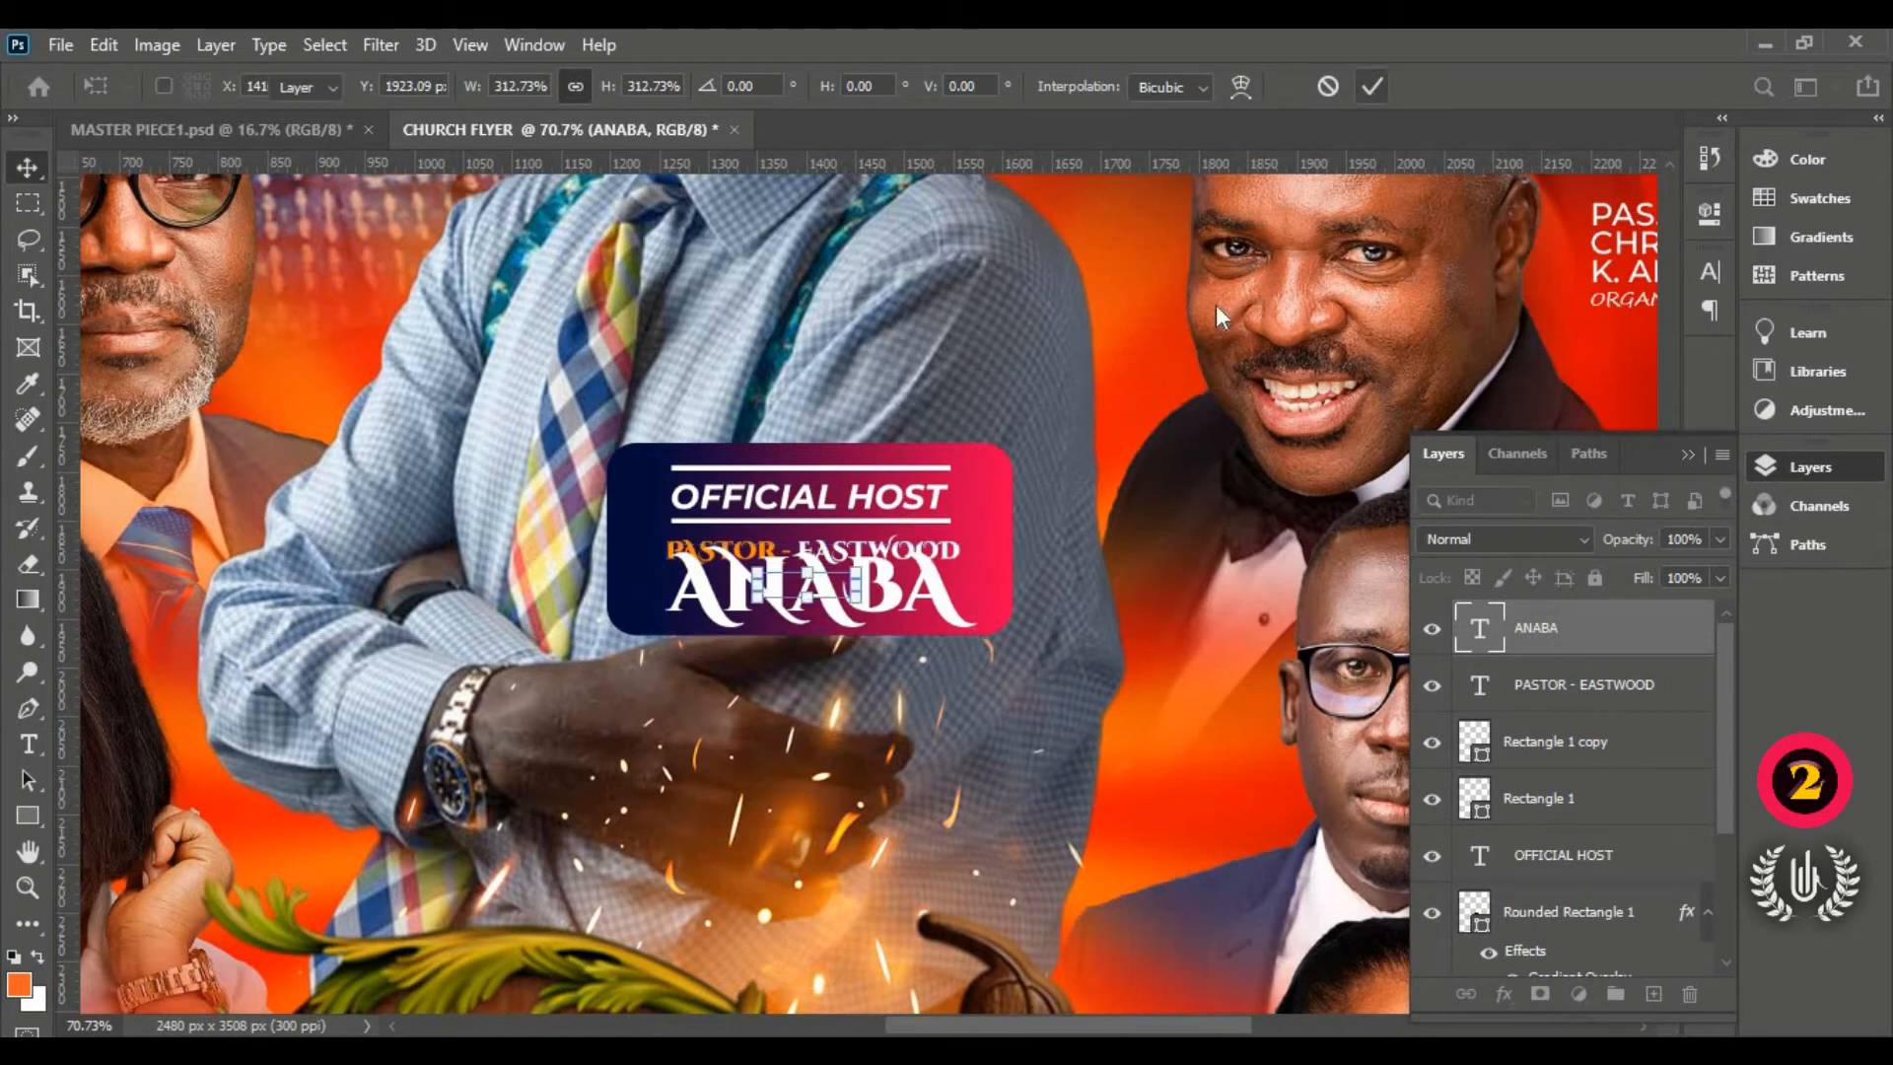
Step: Nudge PASTOR - EASTWOOD and OFFICIAL HOST with its bars upward to tighten the spacing
{"action": "left_click", "coordinate": [1574, 687]}
{"action": "key", "text": "Up"}
{"action": "key", "text": "Up"}
{"action": "key", "text": "Up"}
{"action": "key", "text": "Up"}
{"action": "key", "text": "Up"}
{"action": "key", "text": "Up"}
{"action": "key", "text": "Up"}
{"action": "key", "text": "Up"}
{"action": "key", "text": "Up"}
{"action": "key", "text": "Up"}
{"action": "key", "text": "Up"}
{"action": "key", "text": "Up"}
{"action": "key", "text": "Up"}
{"action": "key", "text": "Up"}
{"action": "key", "text": "Up"}
{"action": "key", "text": "Up"}
{"action": "key", "text": "Up"}
{"action": "key", "text": "Up"}
{"action": "key", "text": "Up"}
{"action": "key", "text": "Up"}
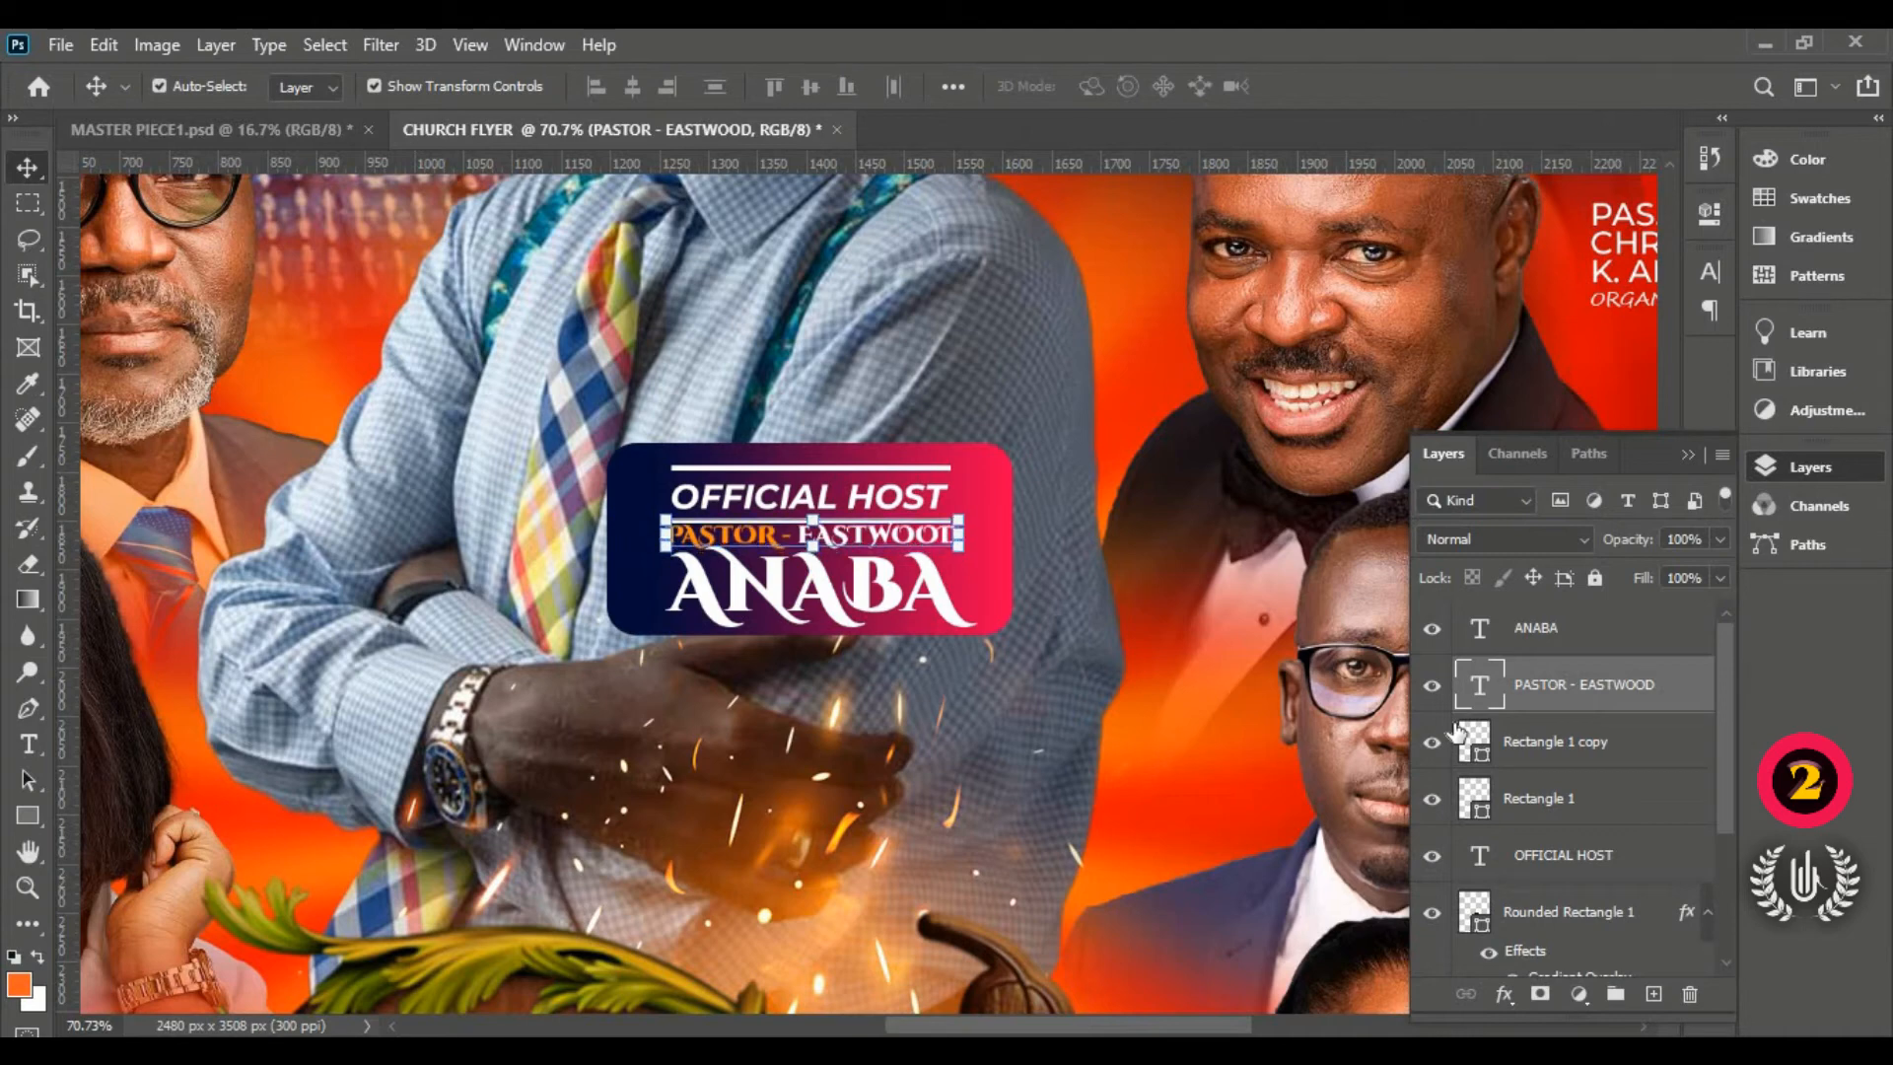
{"action": "key", "text": "Up"}
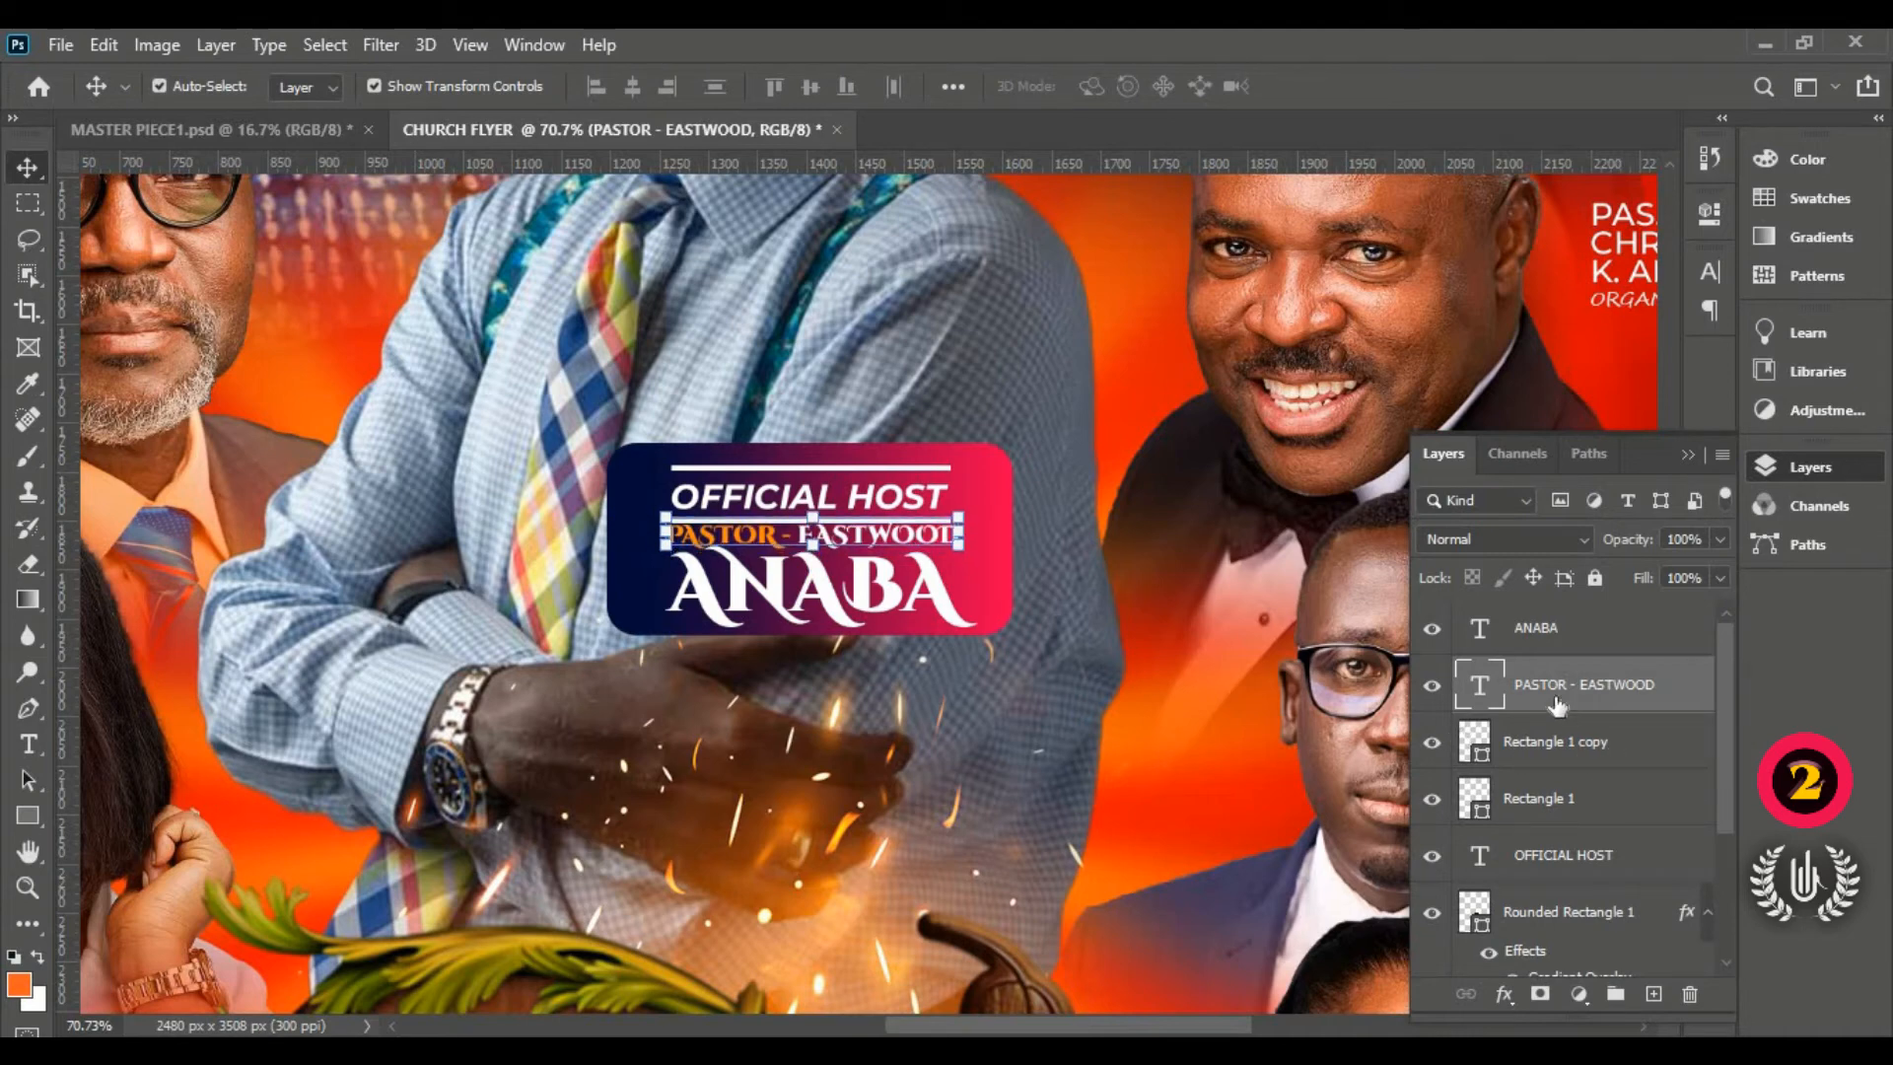
{"action": "left_click", "coordinate": [1551, 807]}
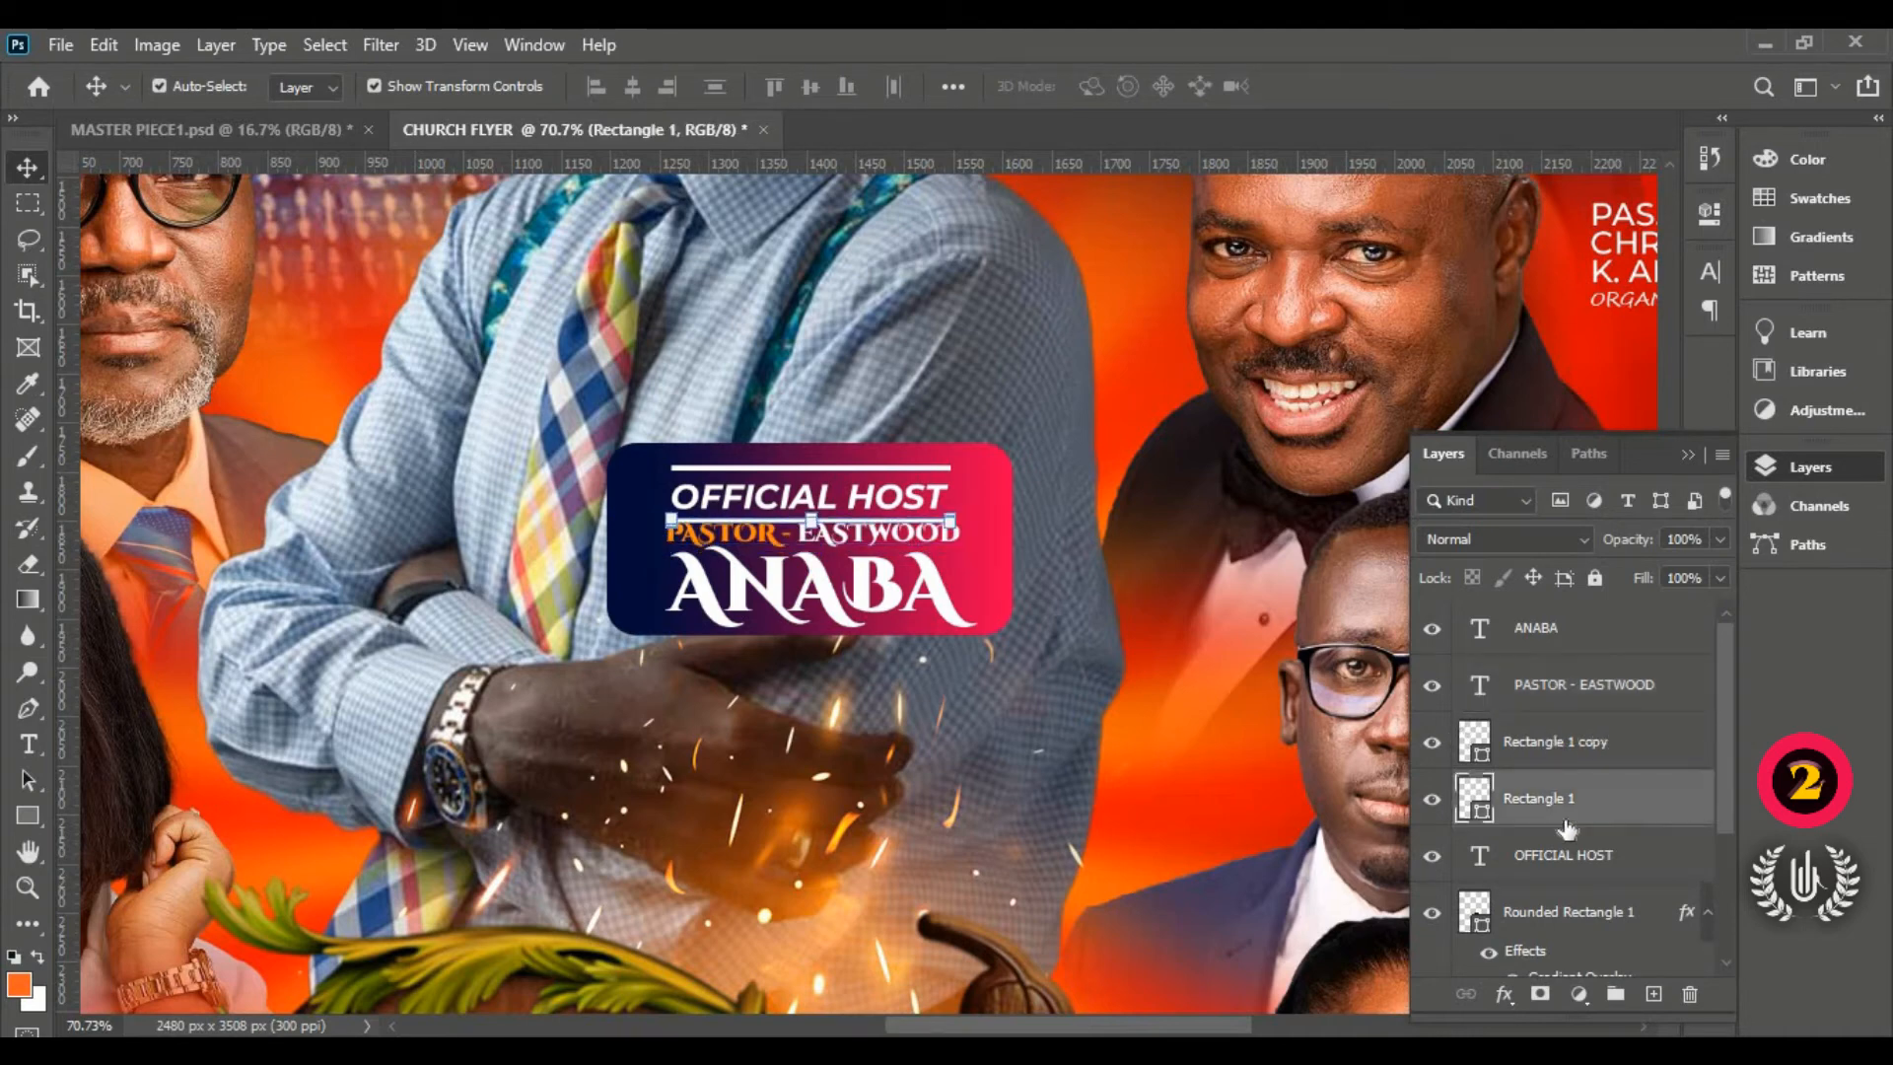
{"action": "left_click", "coordinate": [1582, 746], "text": "shift"}
{"action": "key", "text": "Up"}
{"action": "key", "text": "Up"}
{"action": "key", "text": "Up"}
{"action": "key", "text": "Up"}
{"action": "key", "text": "Up"}
{"action": "key", "text": "Up"}
{"action": "key", "text": "Up"}
{"action": "key", "text": "Up"}
{"action": "key", "text": "Up"}
{"action": "key", "text": "Up"}
{"action": "key", "text": "Up"}
{"action": "key", "text": "Up"}
{"action": "key", "text": "Up"}
{"action": "key", "text": "Up"}
{"action": "key", "text": "Up"}
{"action": "key", "text": "Up"}
{"action": "key", "text": "Up"}
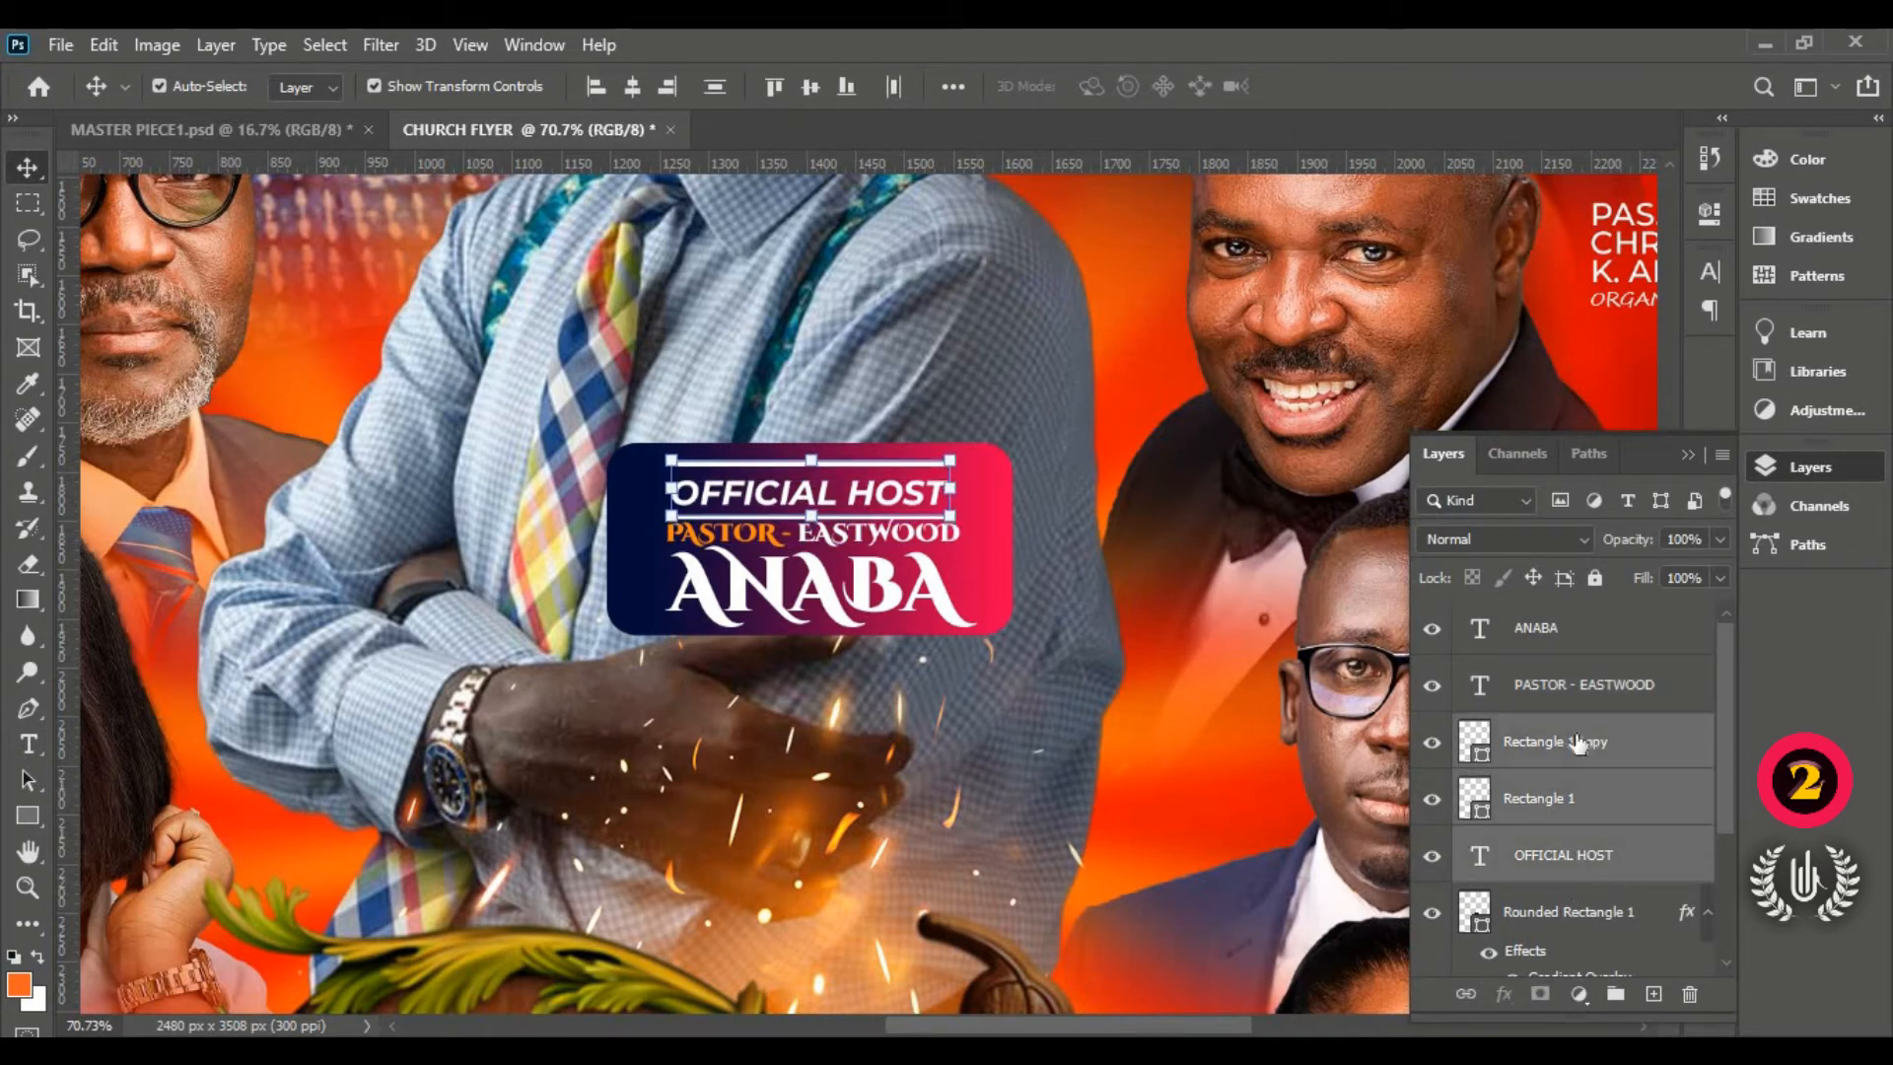
{"action": "key", "text": "Down"}
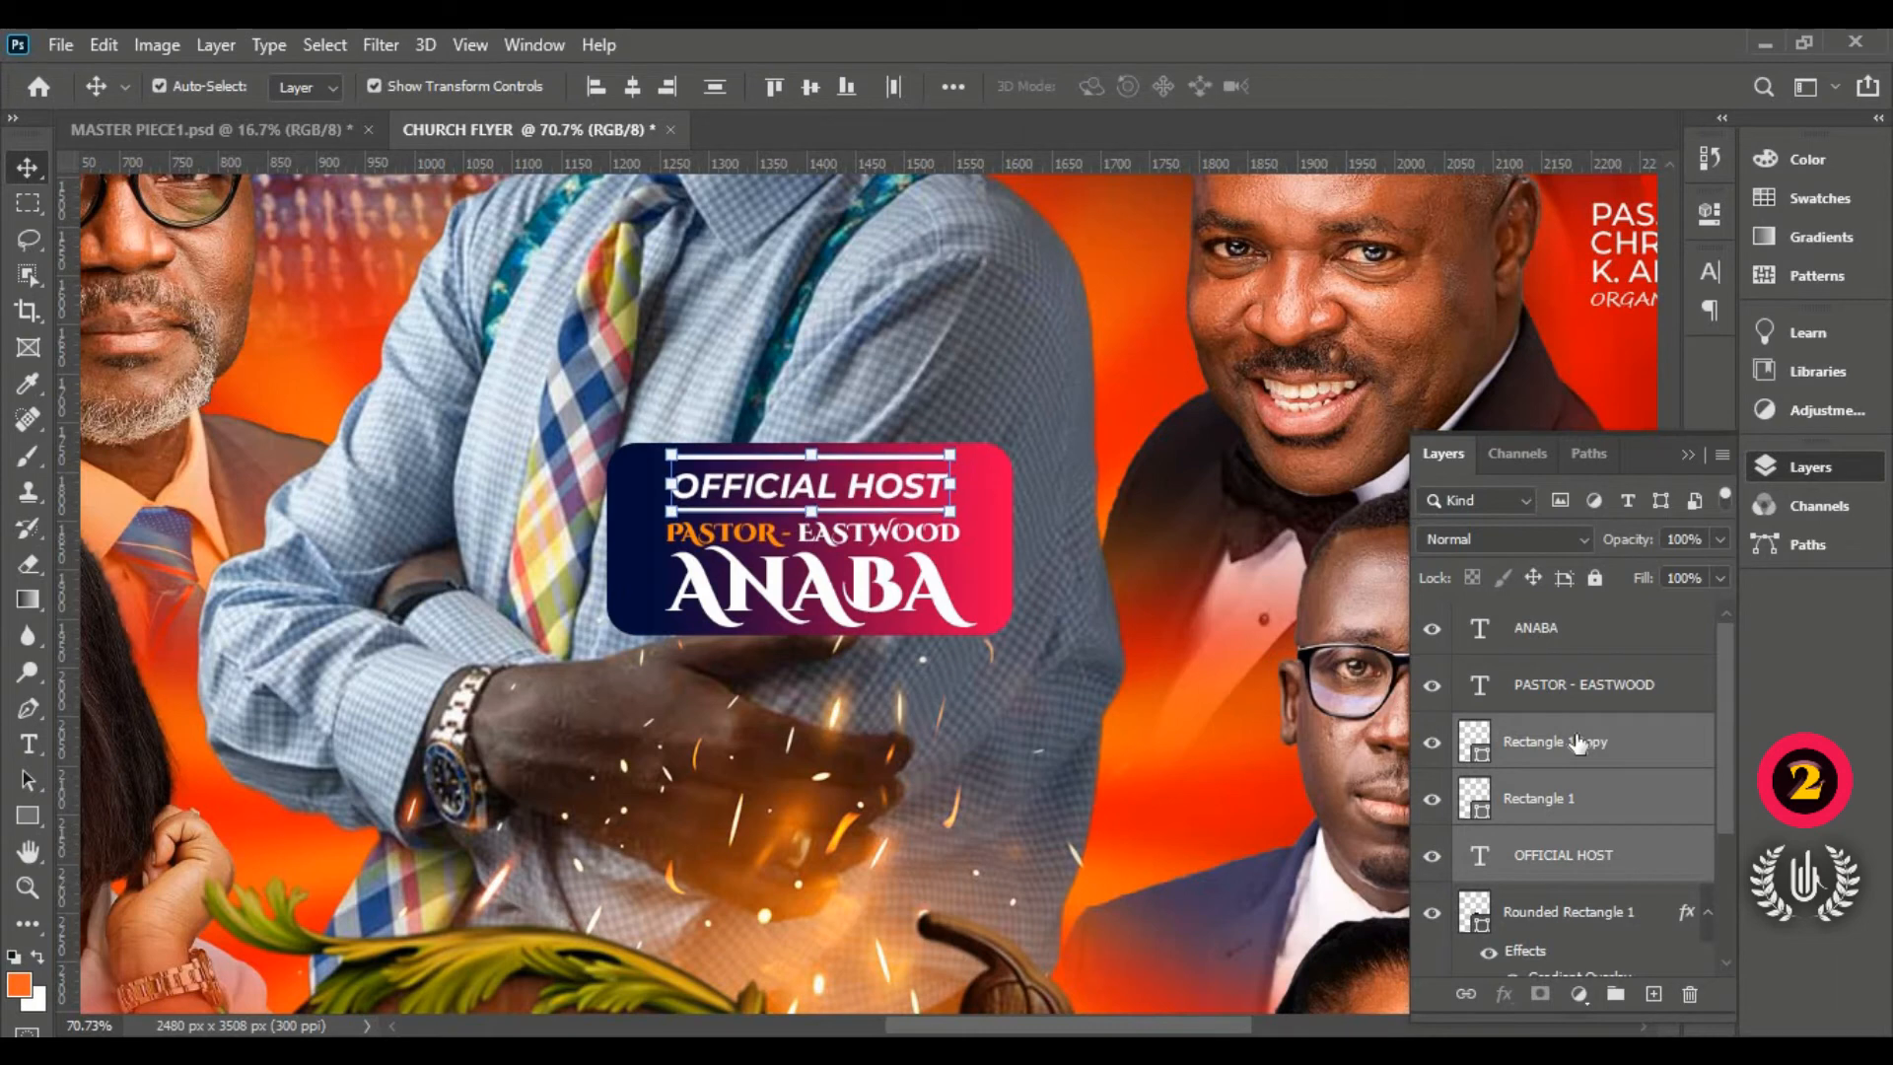
{"action": "left_click", "coordinate": [1571, 873]}
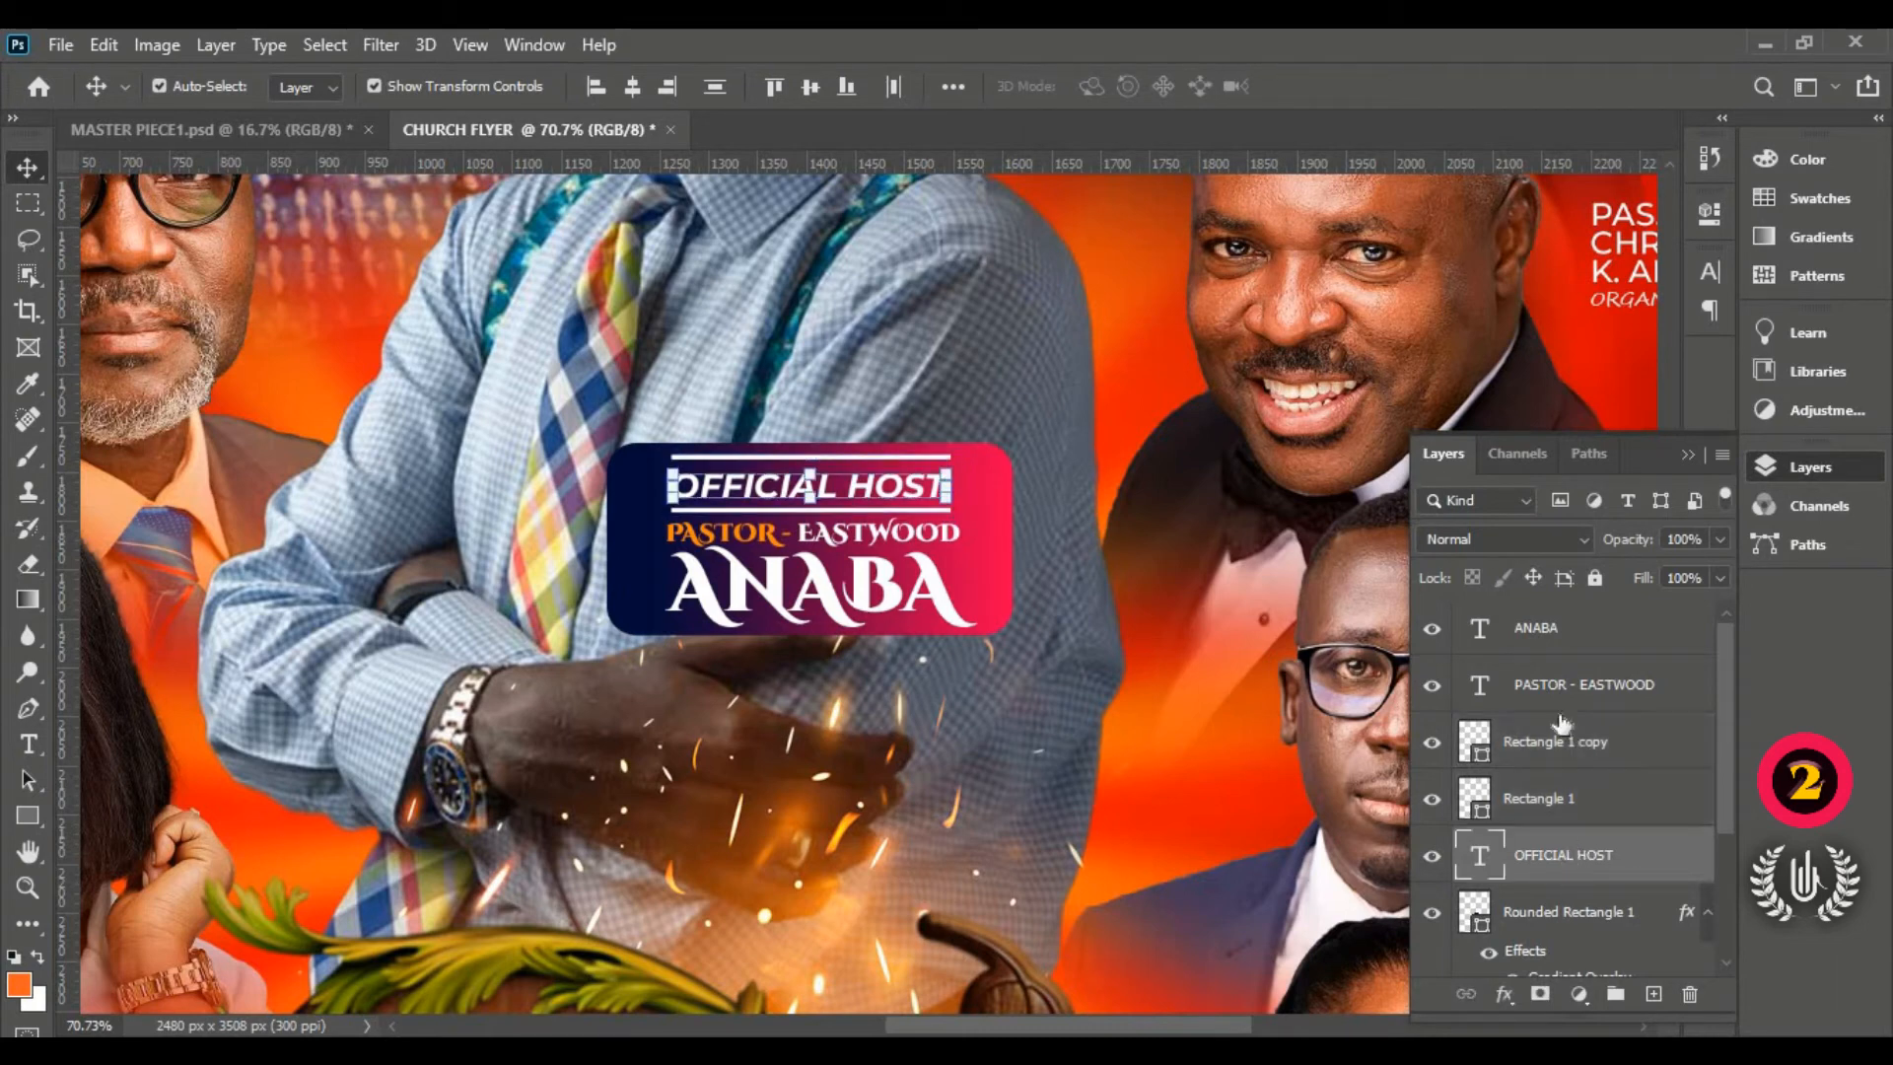
Step: Centre all badge text and bars on the rounded rectangle and group the badge layers
{"action": "left_click", "coordinate": [1590, 642], "text": "shift"}
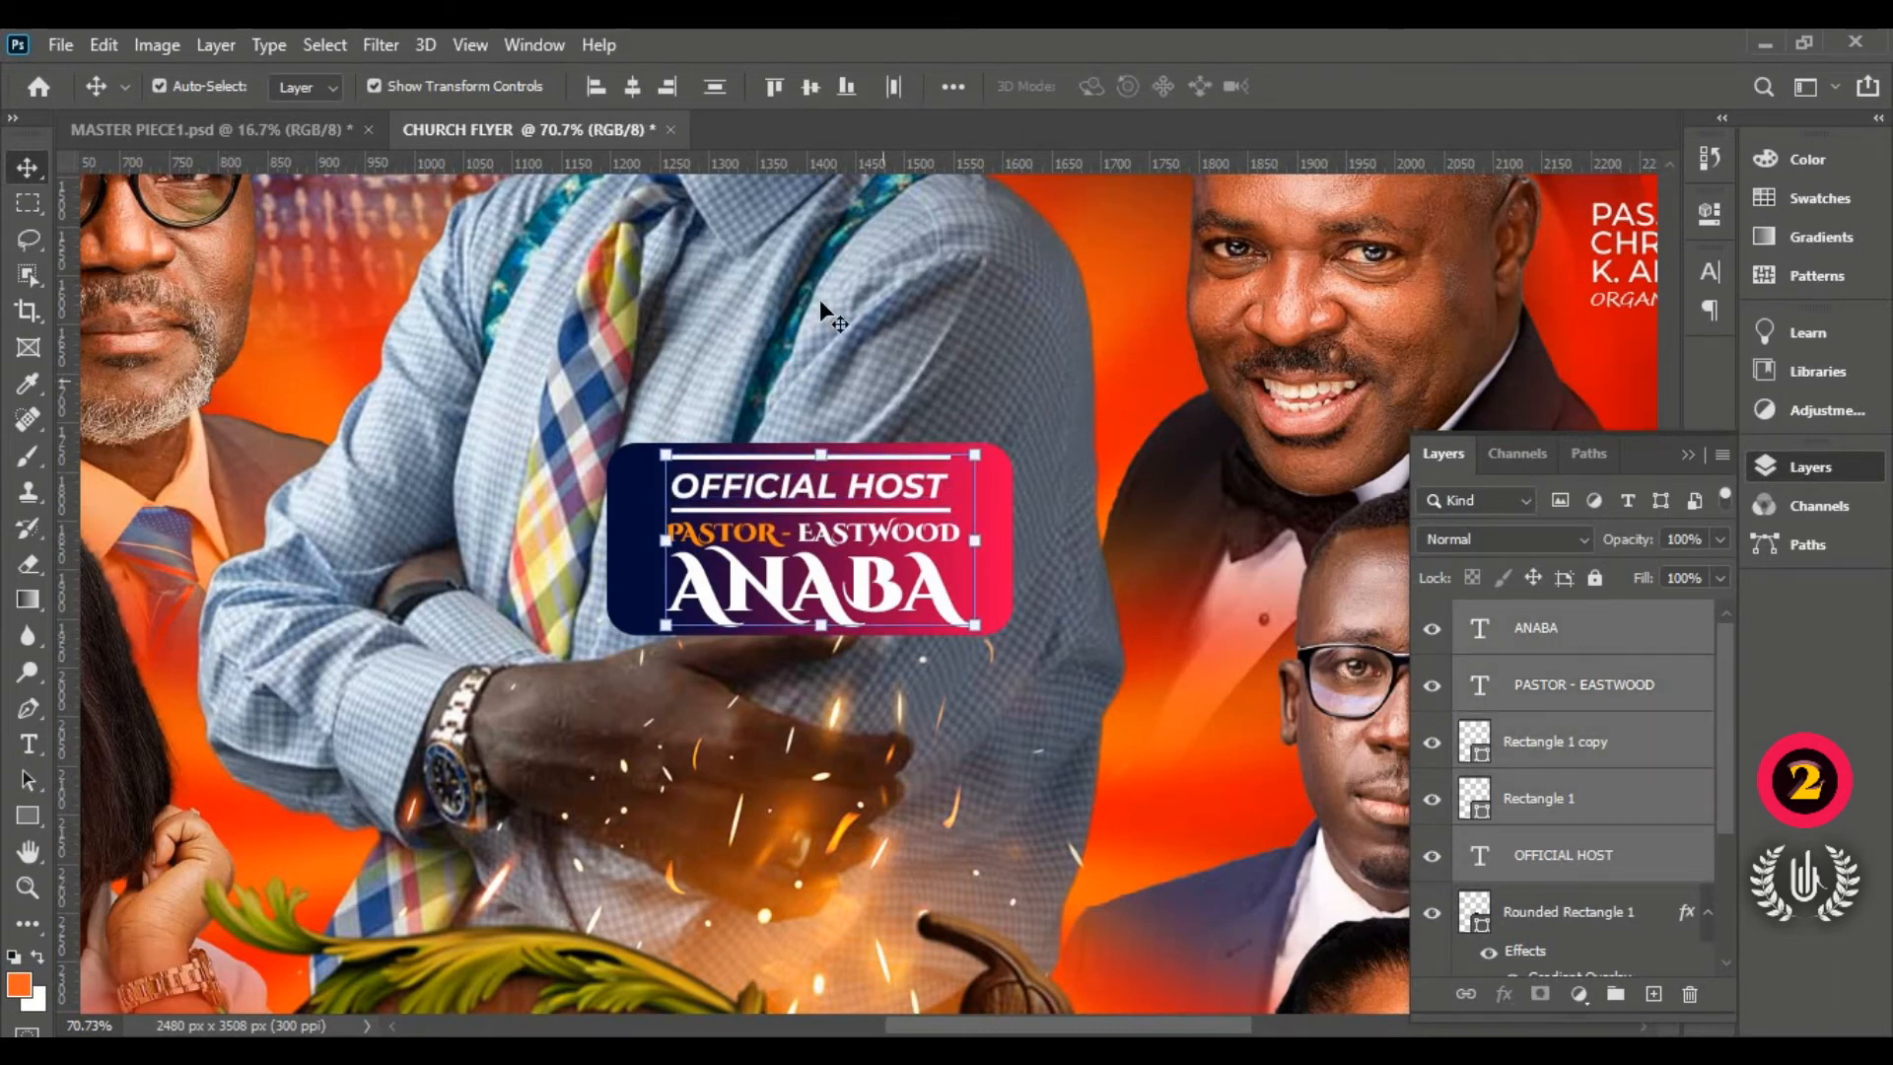
{"action": "left_click", "coordinate": [632, 87]}
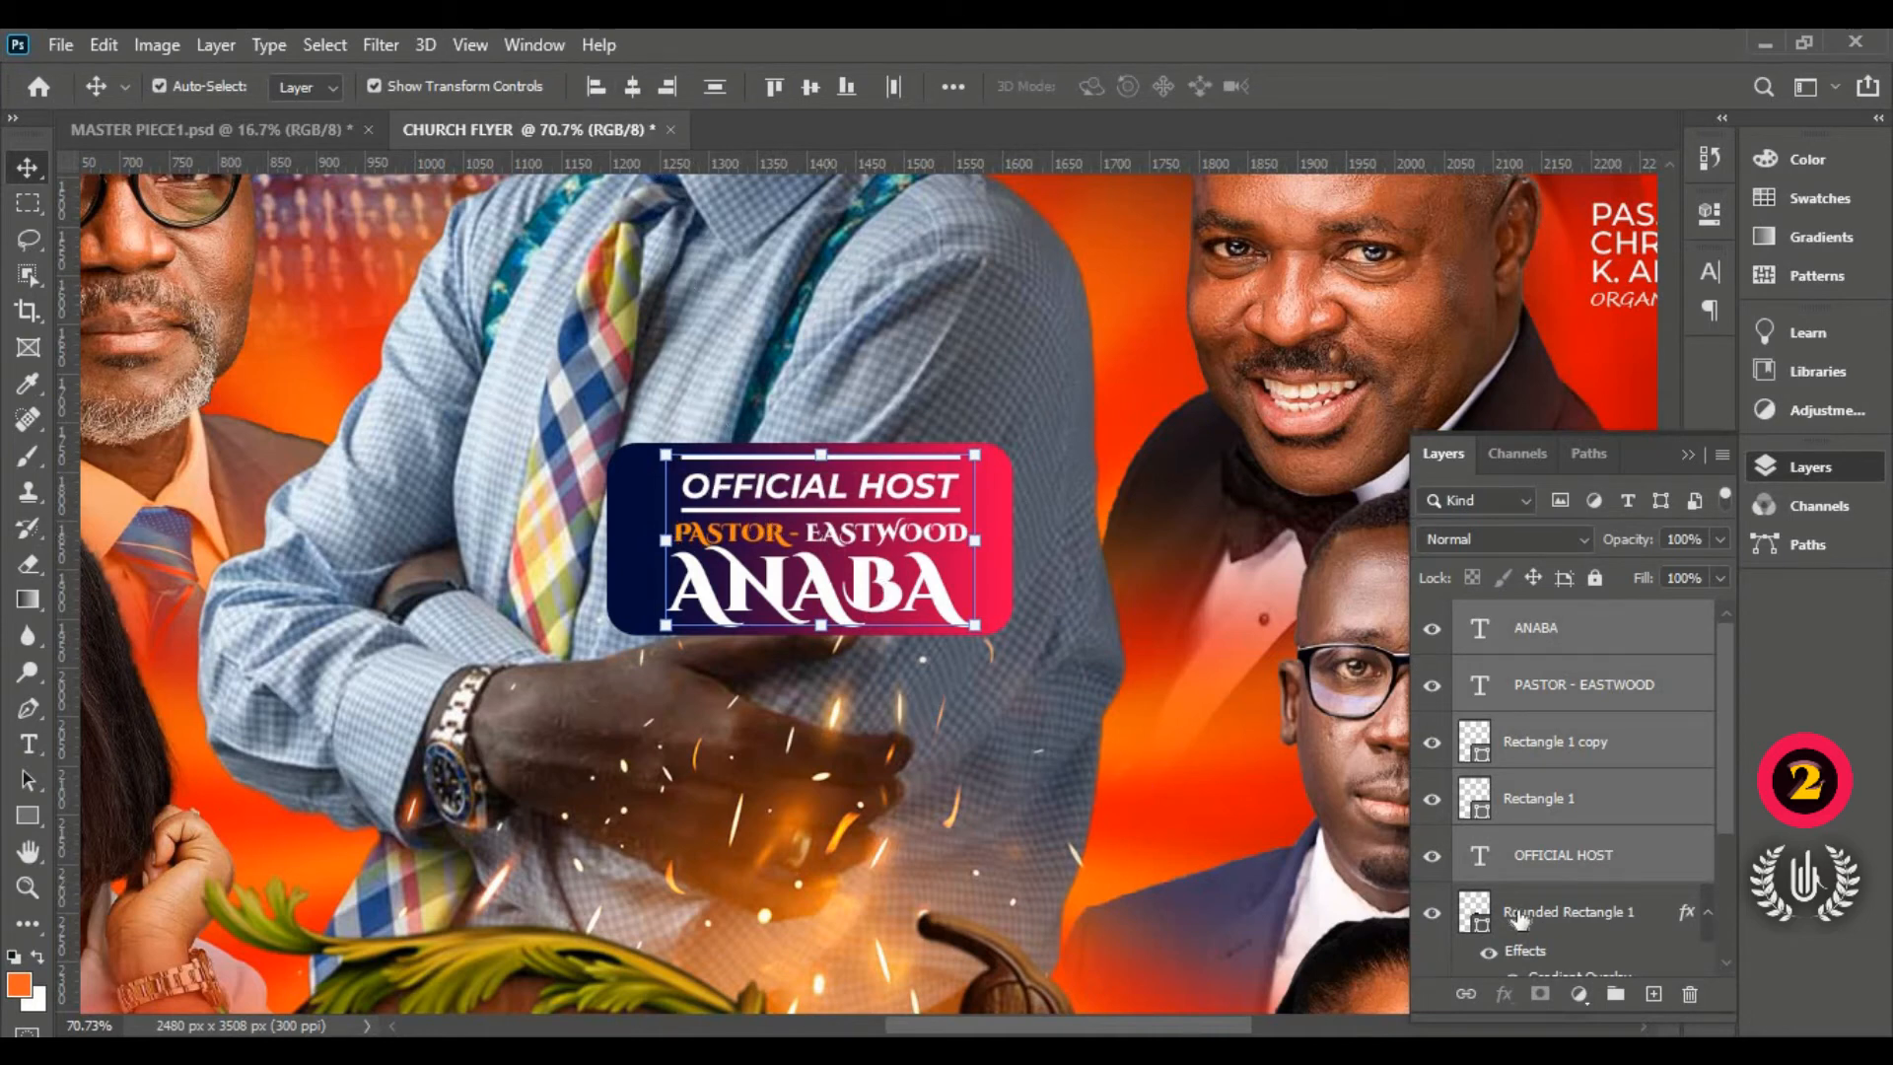
{"action": "left_click", "coordinate": [1573, 914], "text": "shift"}
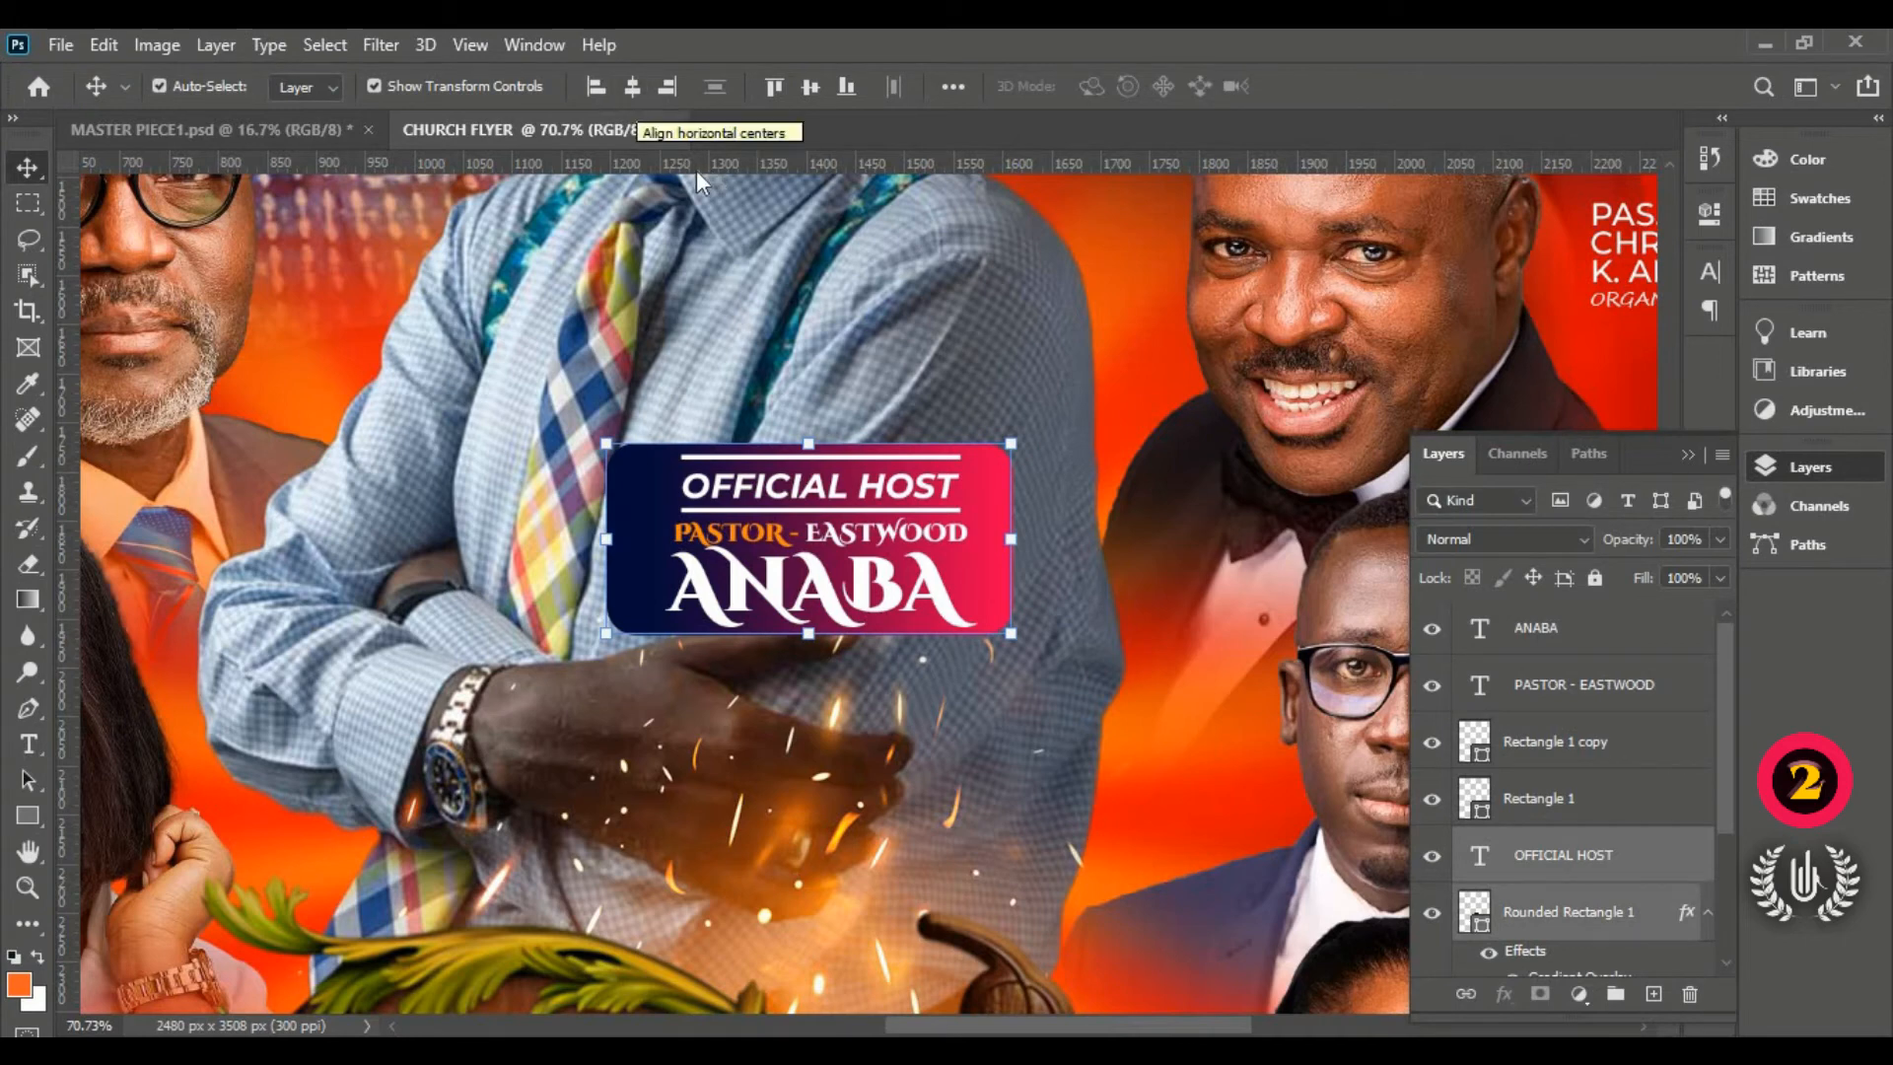
{"action": "left_click", "coordinate": [632, 88]}
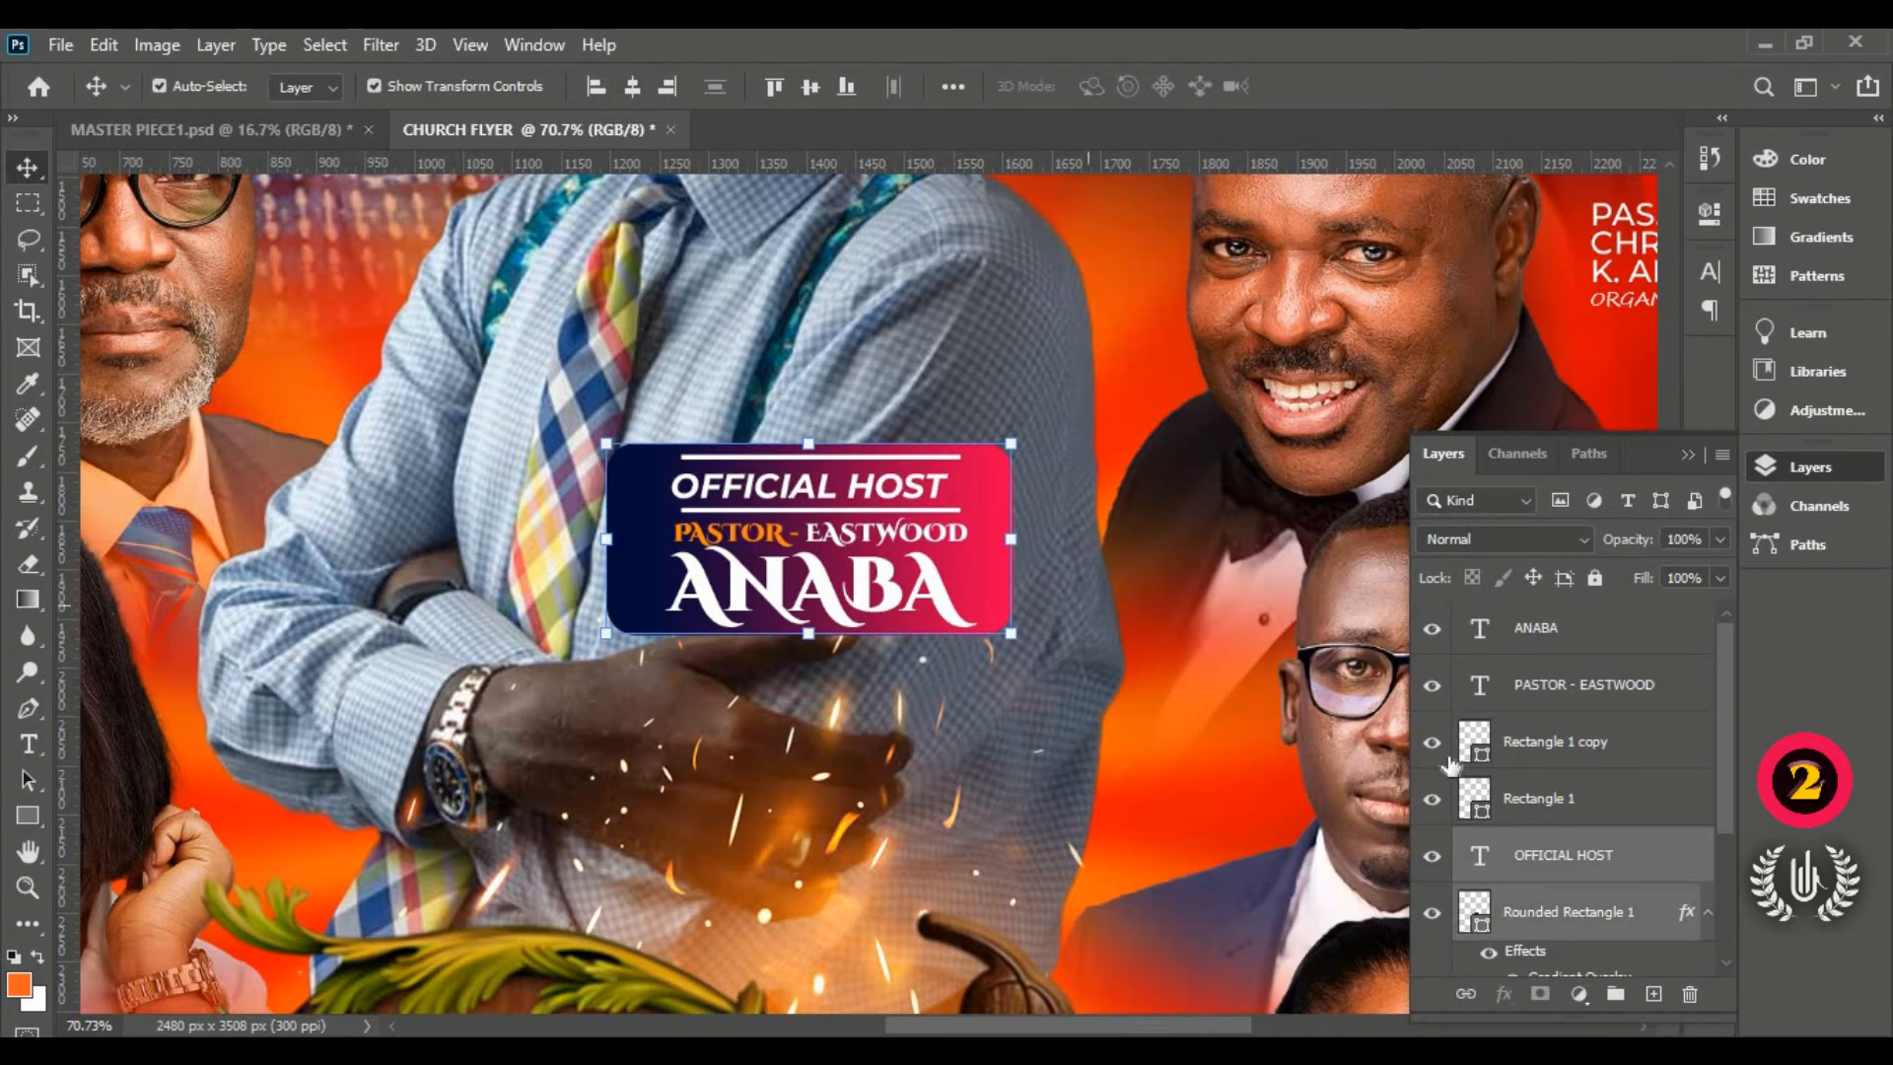
{"action": "scroll", "coordinate": [1568, 818], "scroll_direction": "down", "scroll_amount": 2}
{"action": "left_click", "coordinate": [1570, 813]}
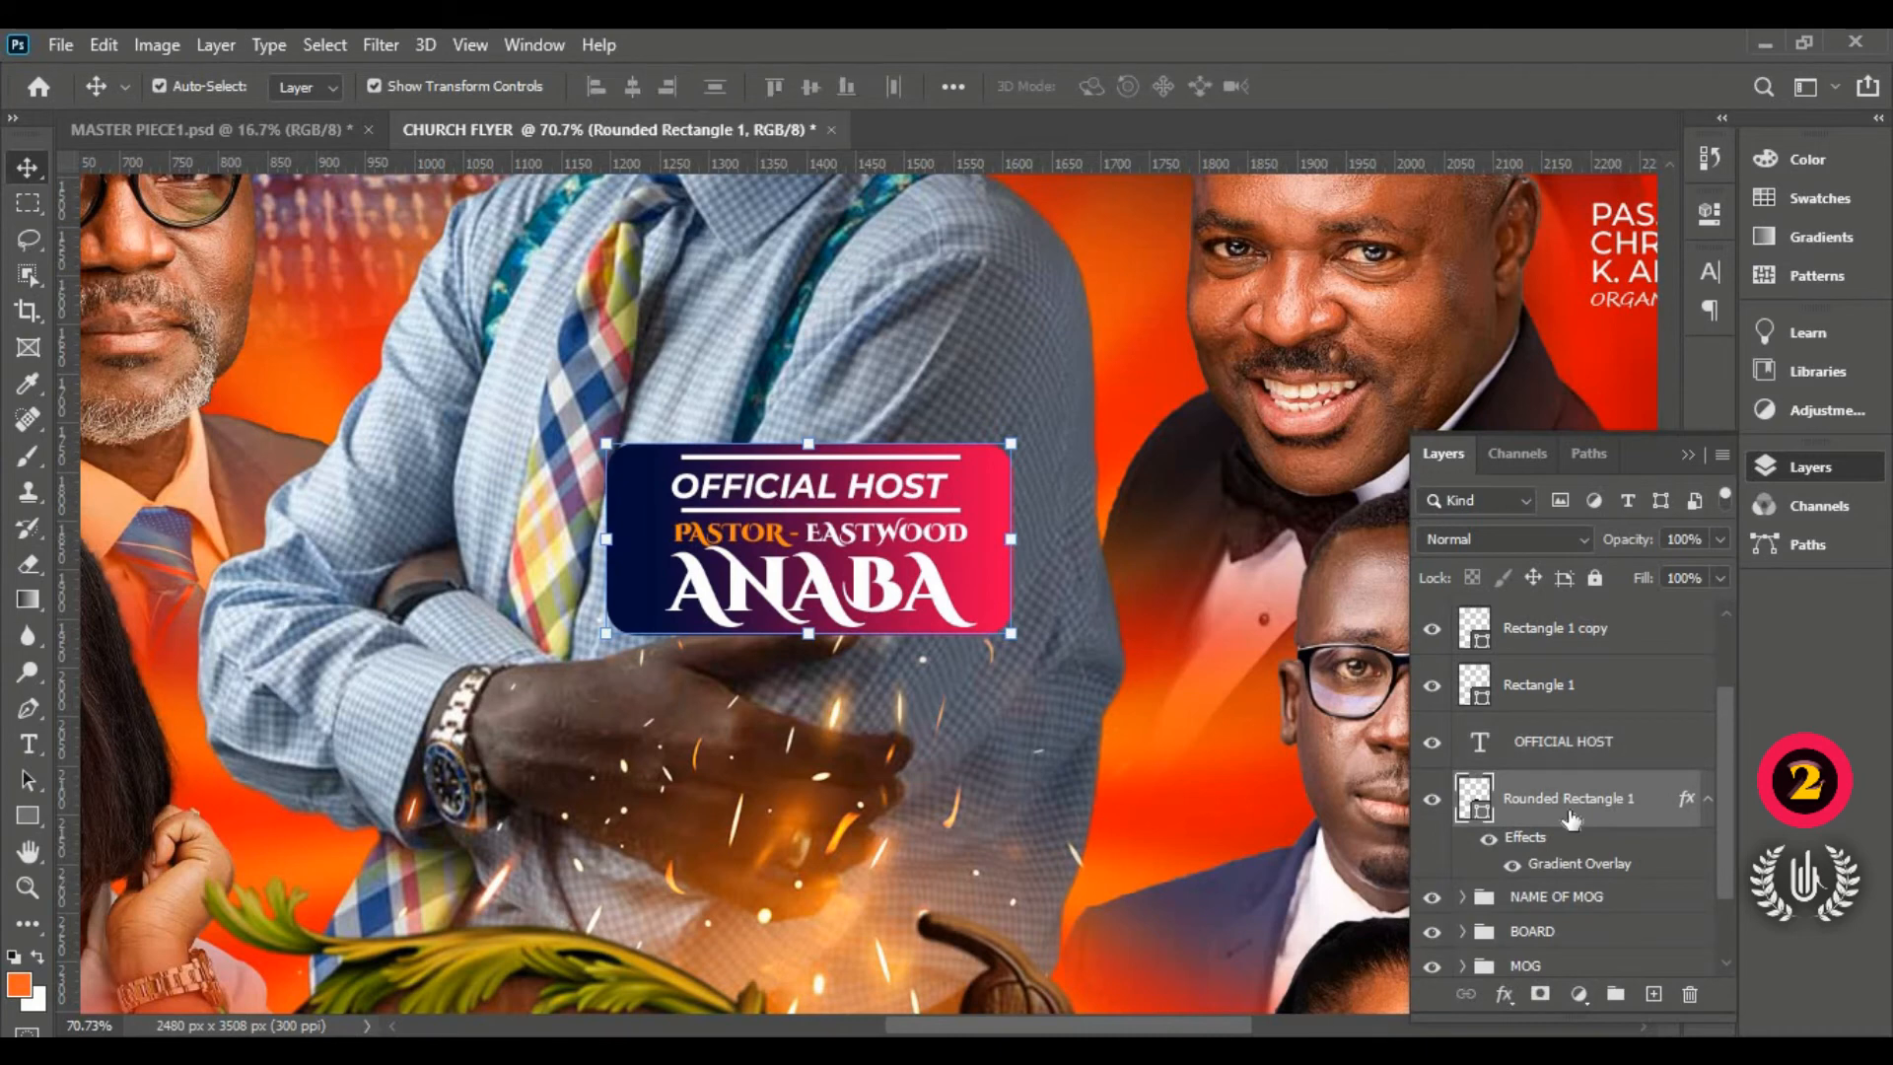
{"action": "scroll", "coordinate": [1578, 814], "scroll_direction": "up", "scroll_amount": 2}
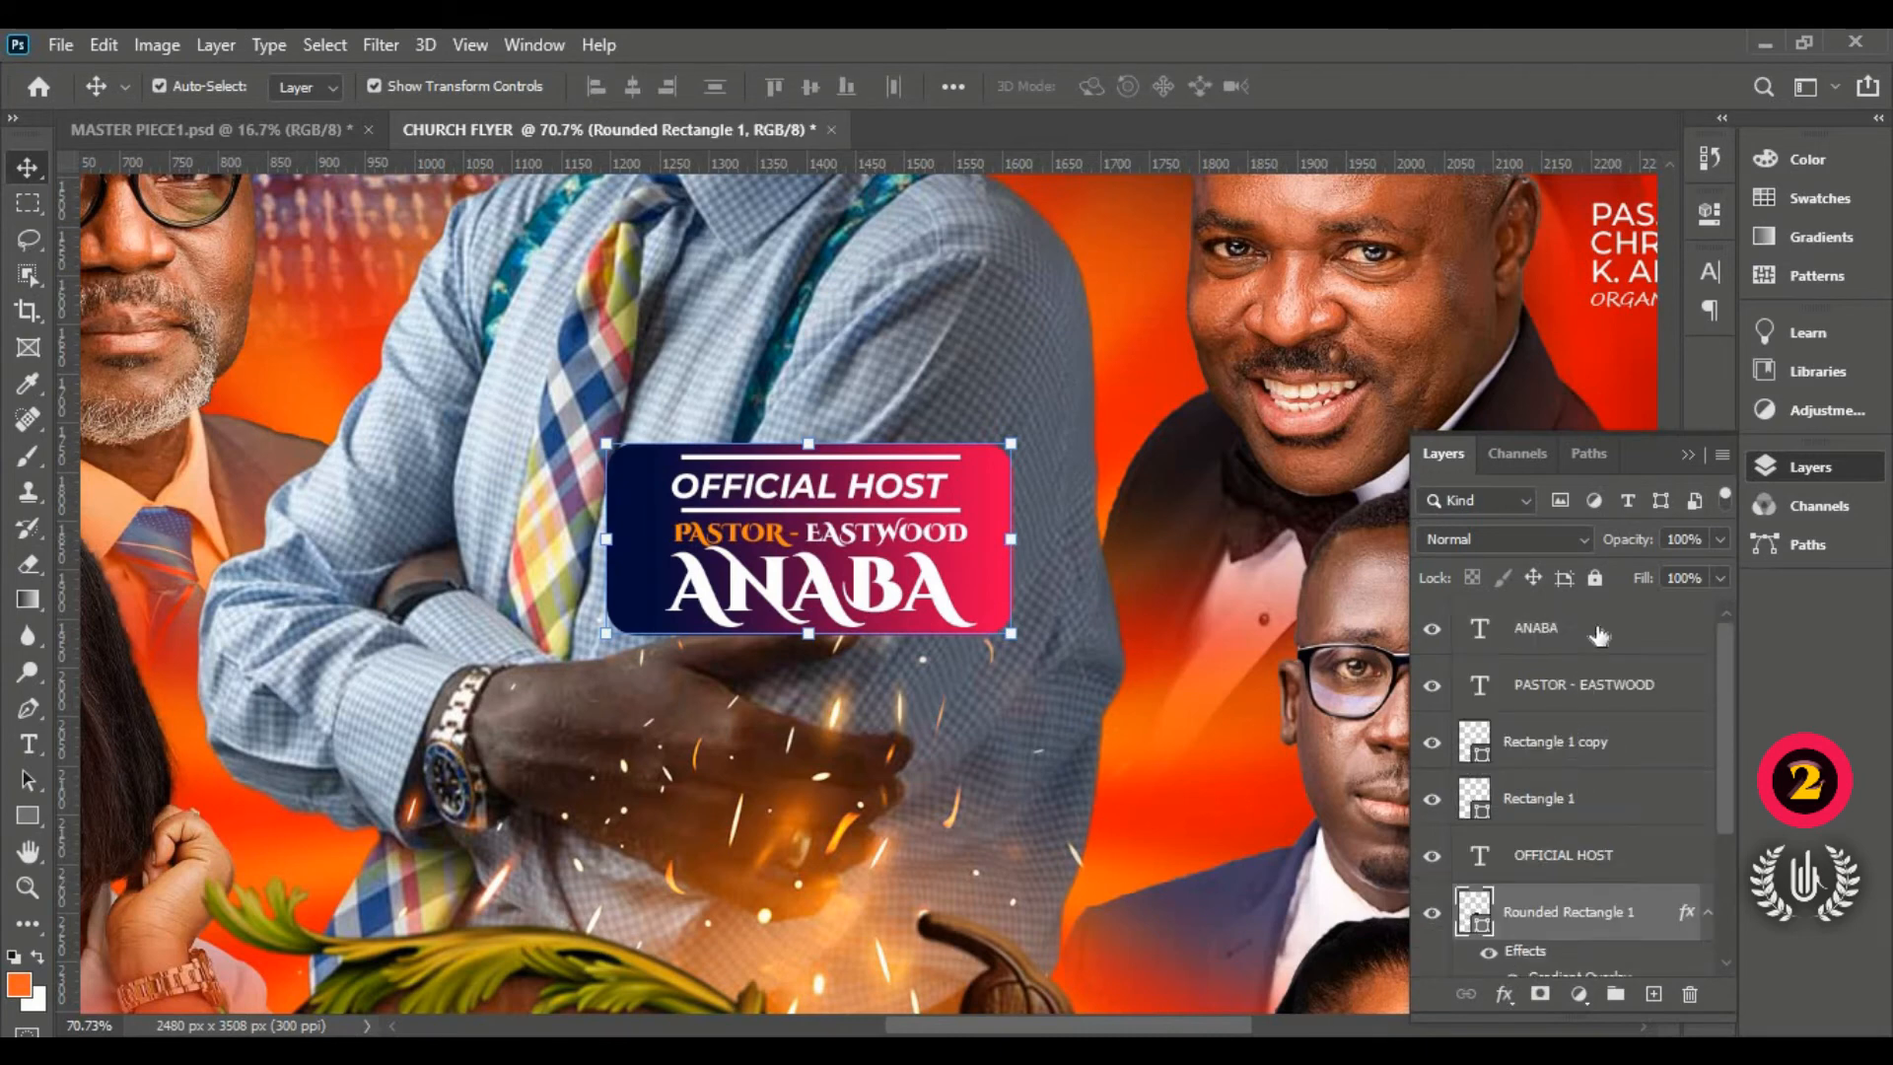
{"action": "left_click", "coordinate": [1599, 629], "text": "shift"}
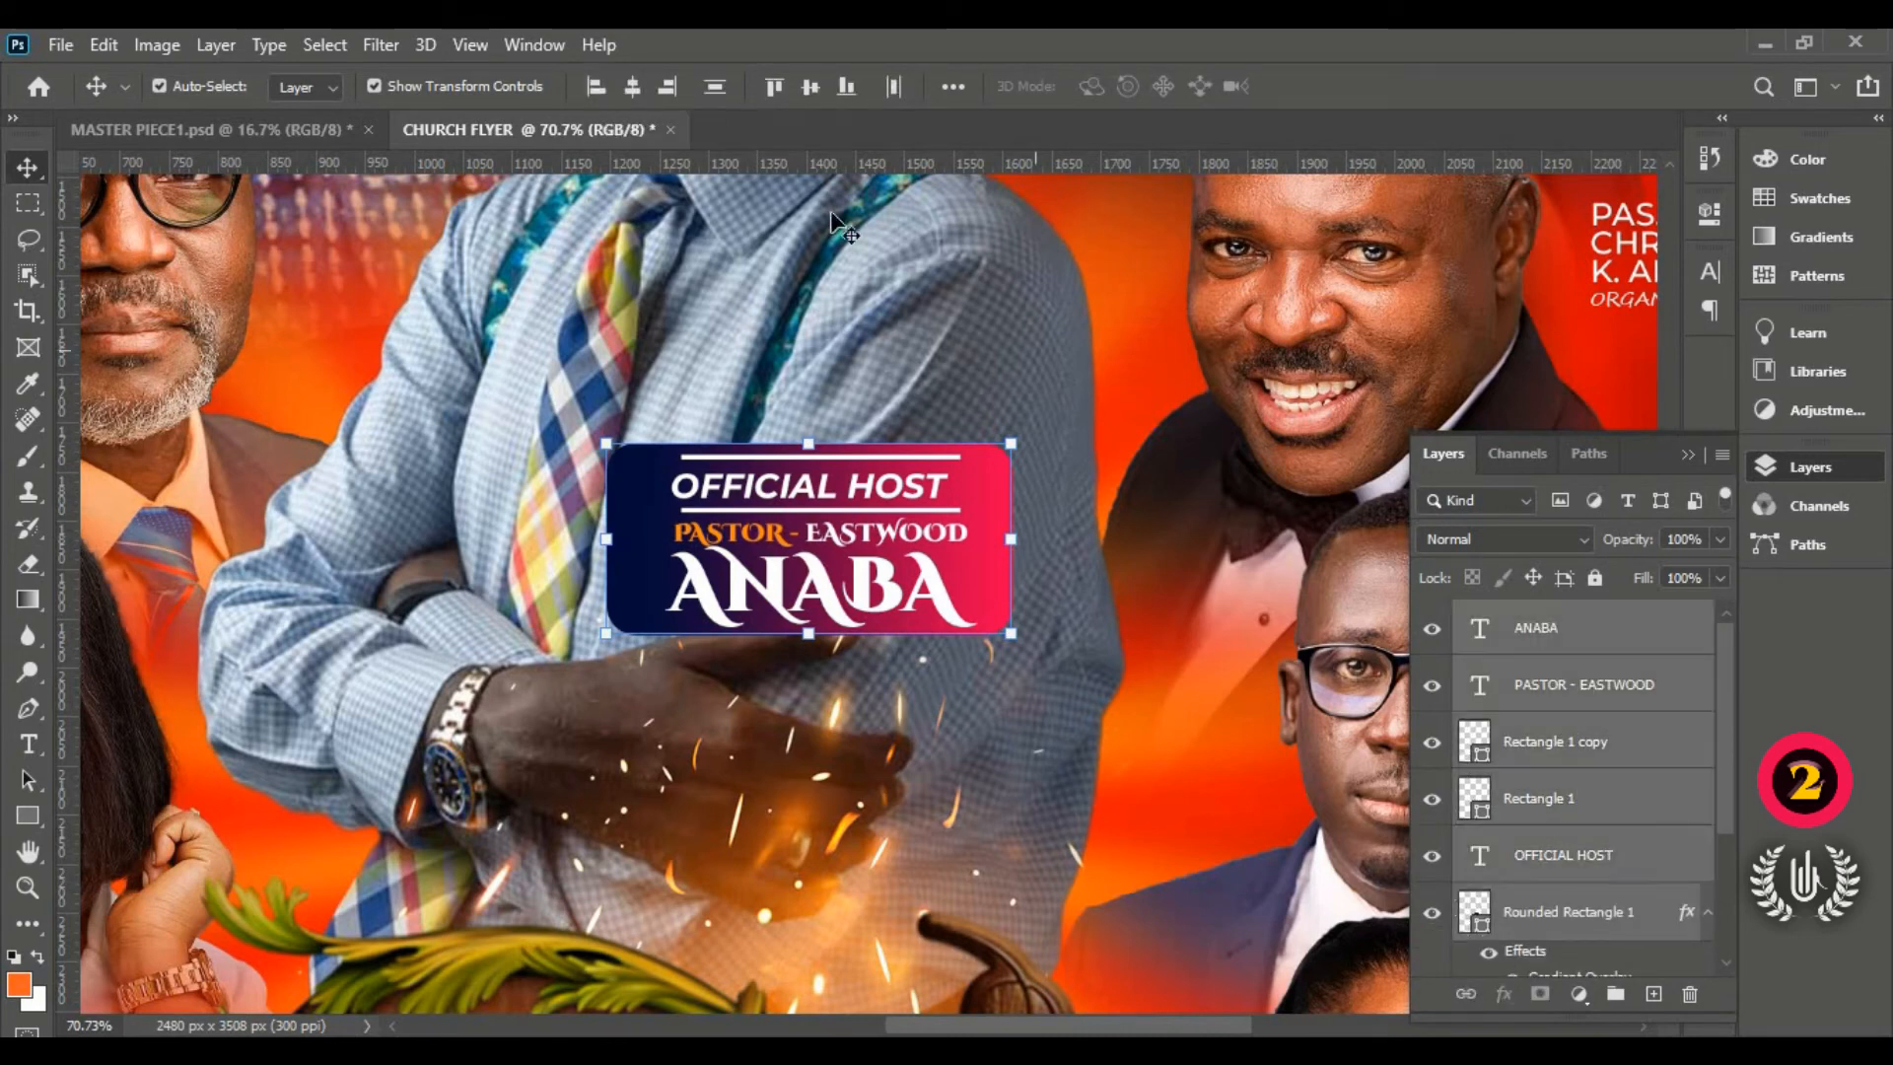
{"action": "left_click", "coordinate": [633, 87]}
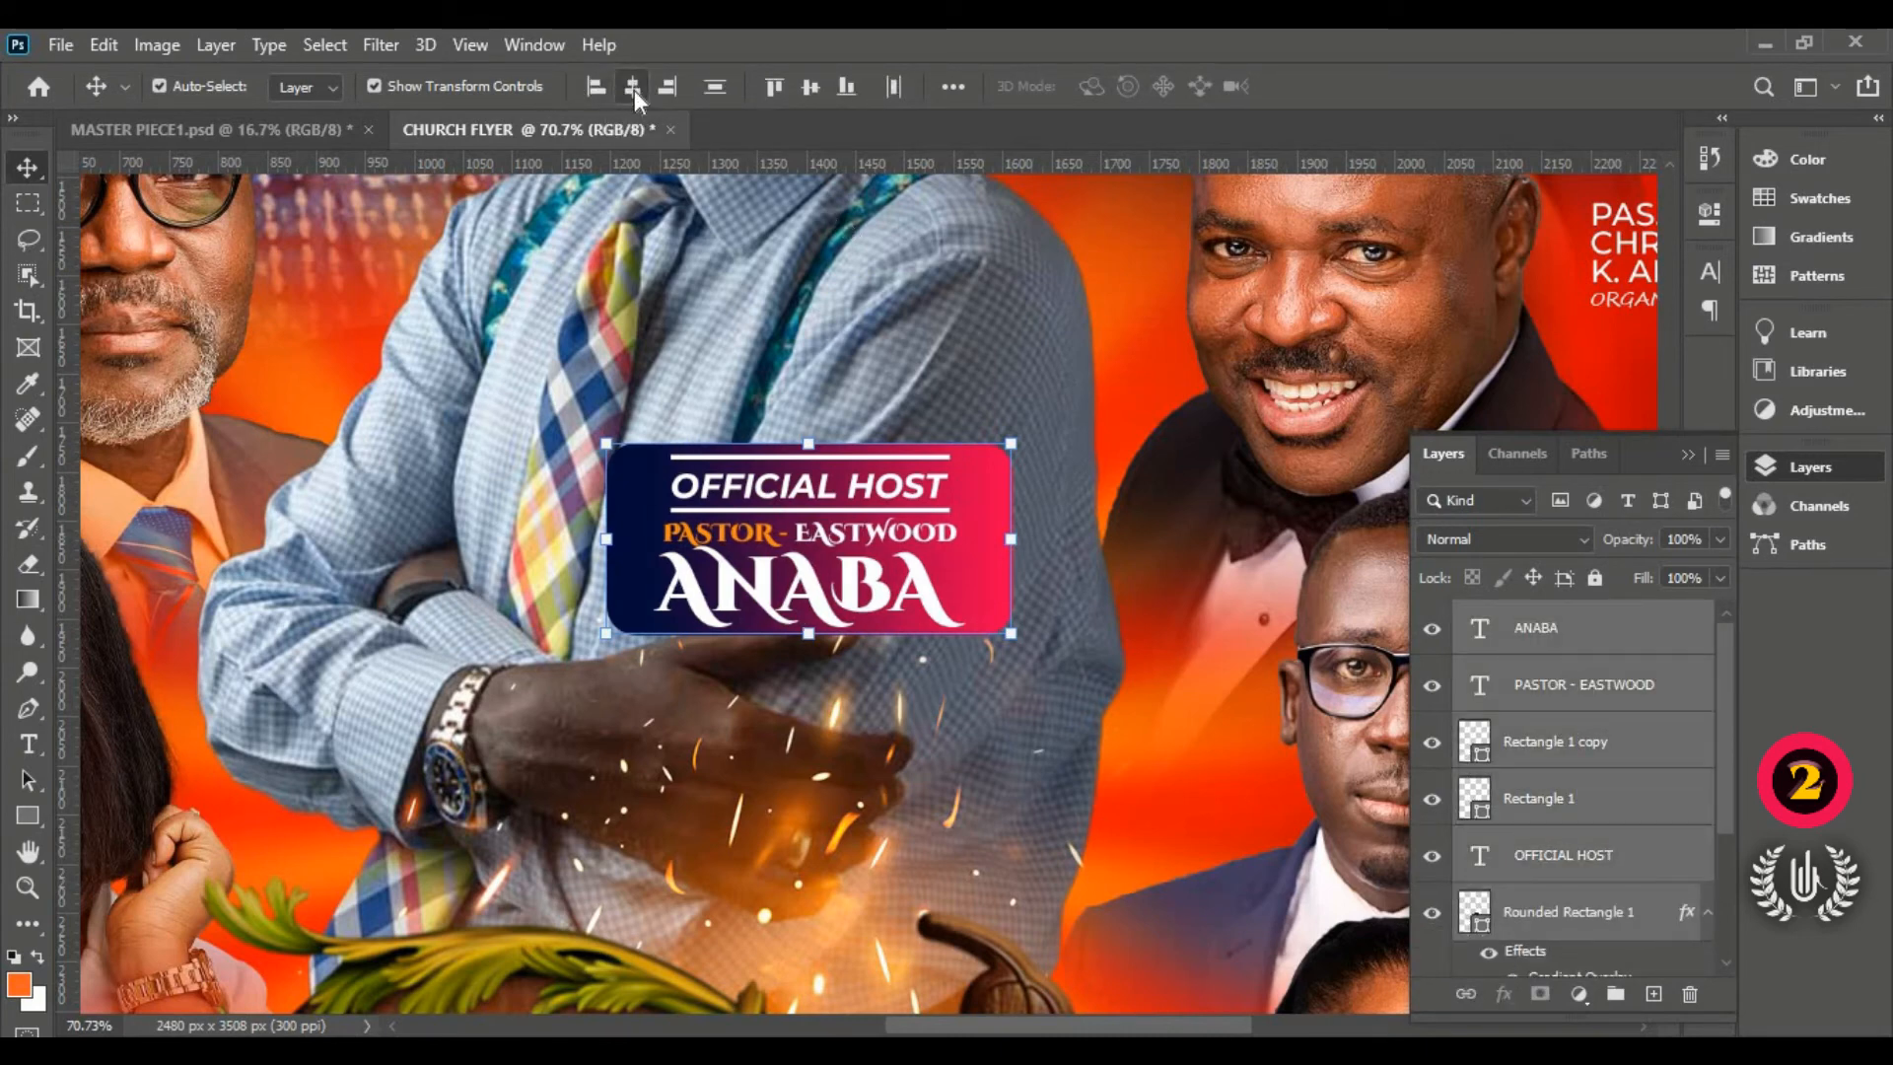
{"action": "left_click", "coordinate": [1615, 994]}
Step: Rename Group 1 to EASTWOOD SHAPE and fit the whole flyer on screen
{"action": "double_click", "coordinate": [1527, 617]}
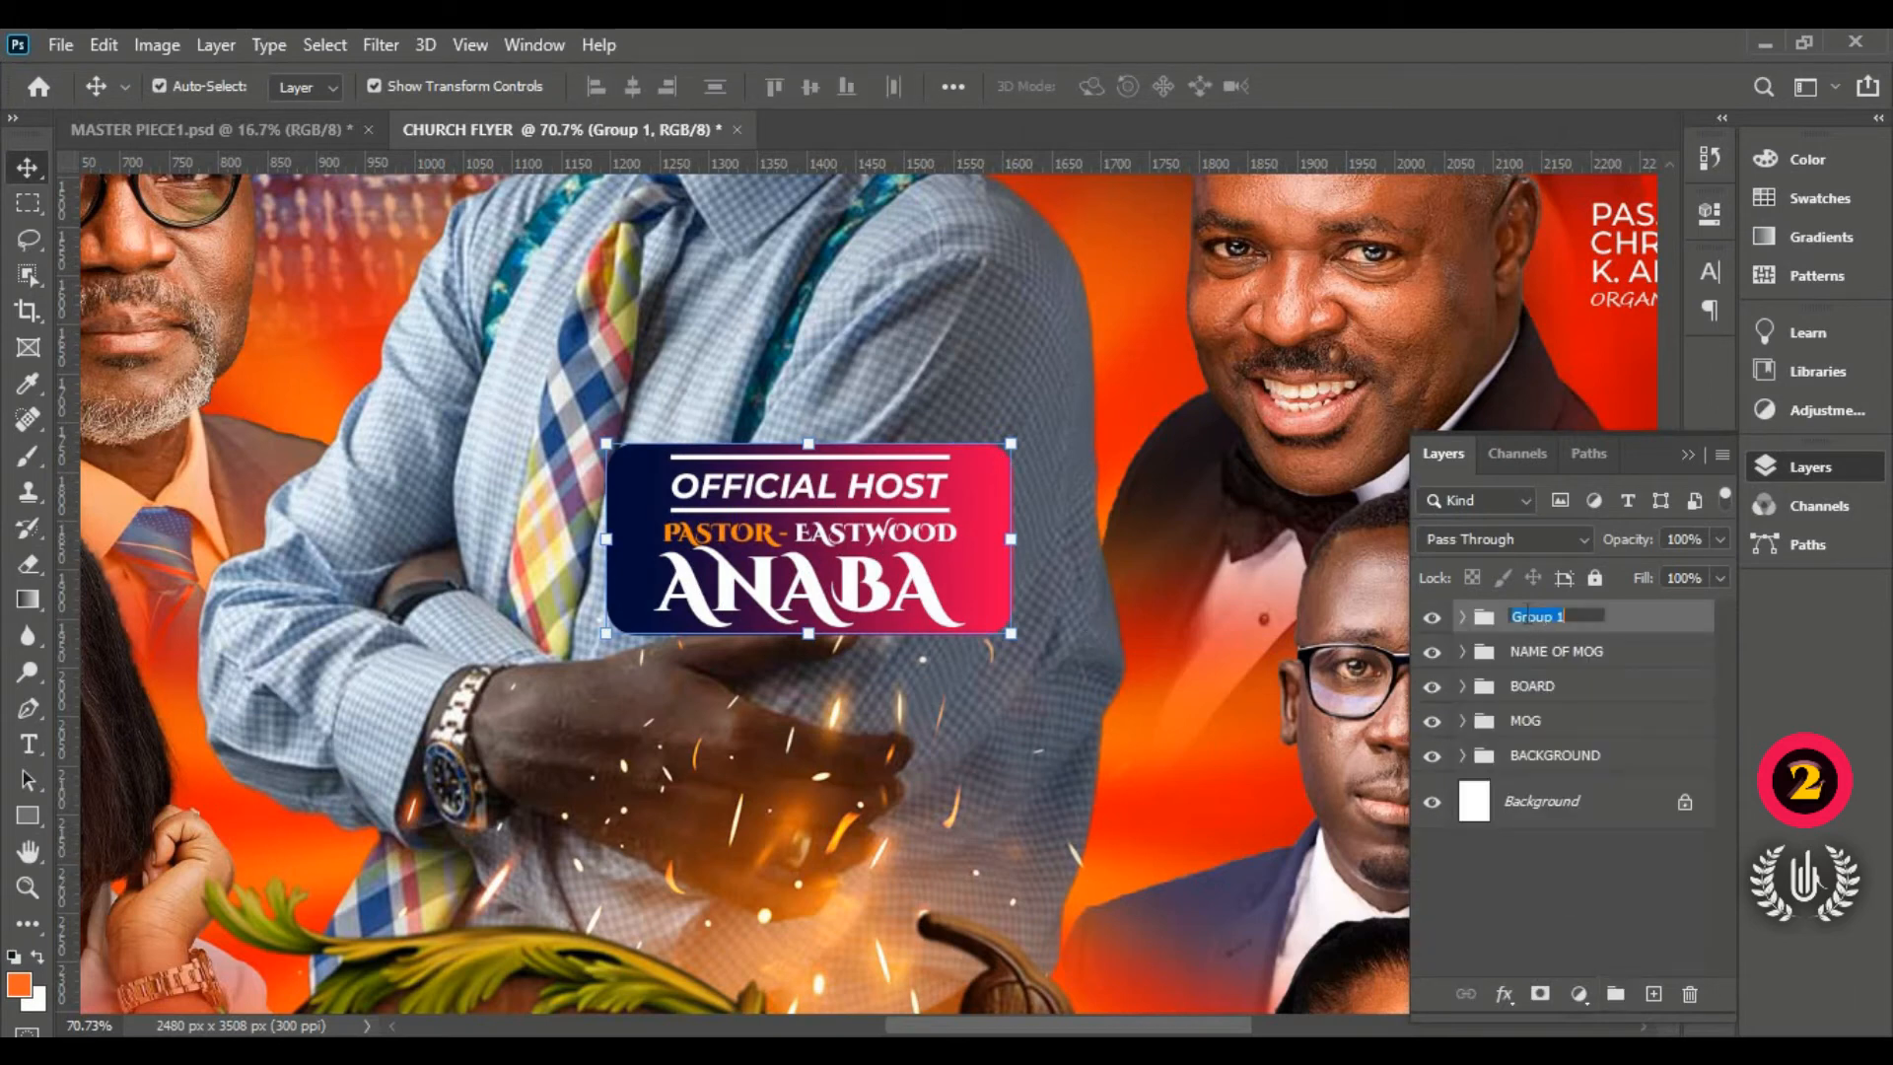
{"action": "type", "text": "EASTWOOD SHAPE"}
{"action": "key", "text": "Return"}
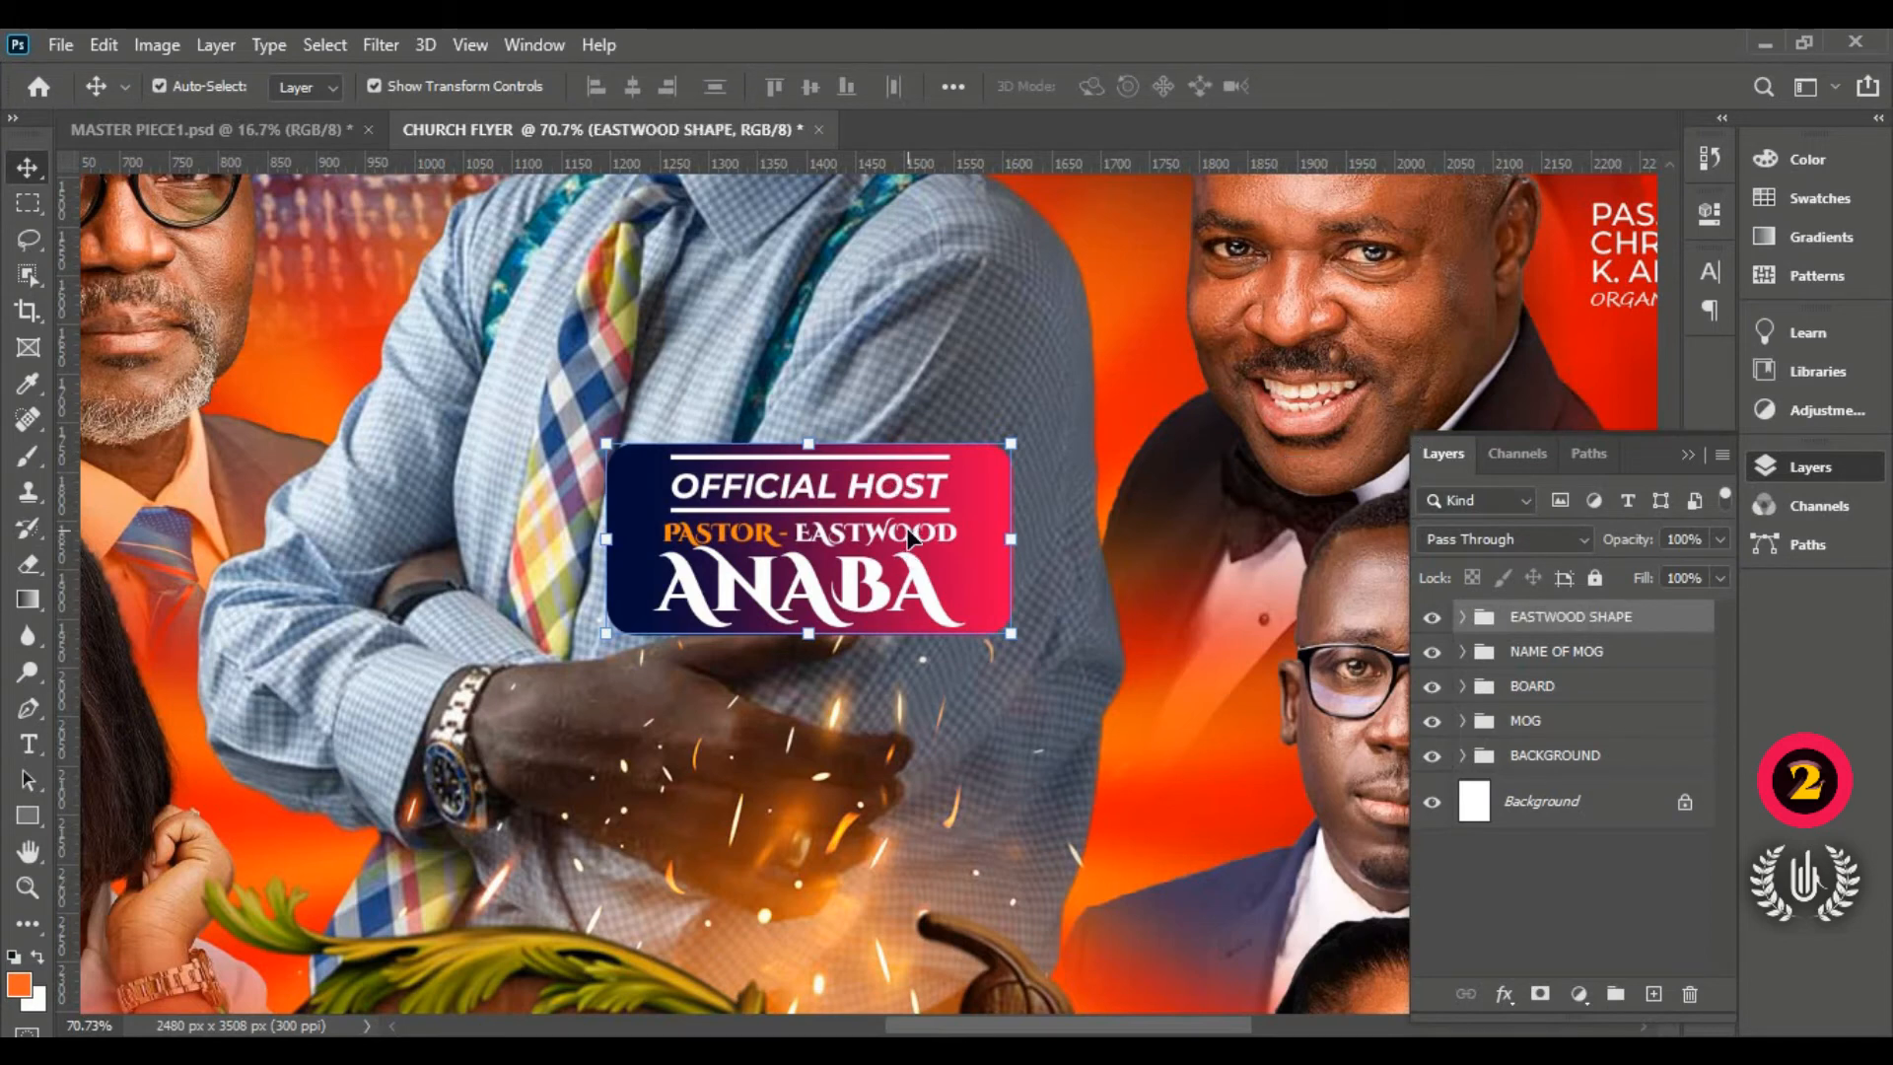
{"action": "key", "text": "ctrl+0"}
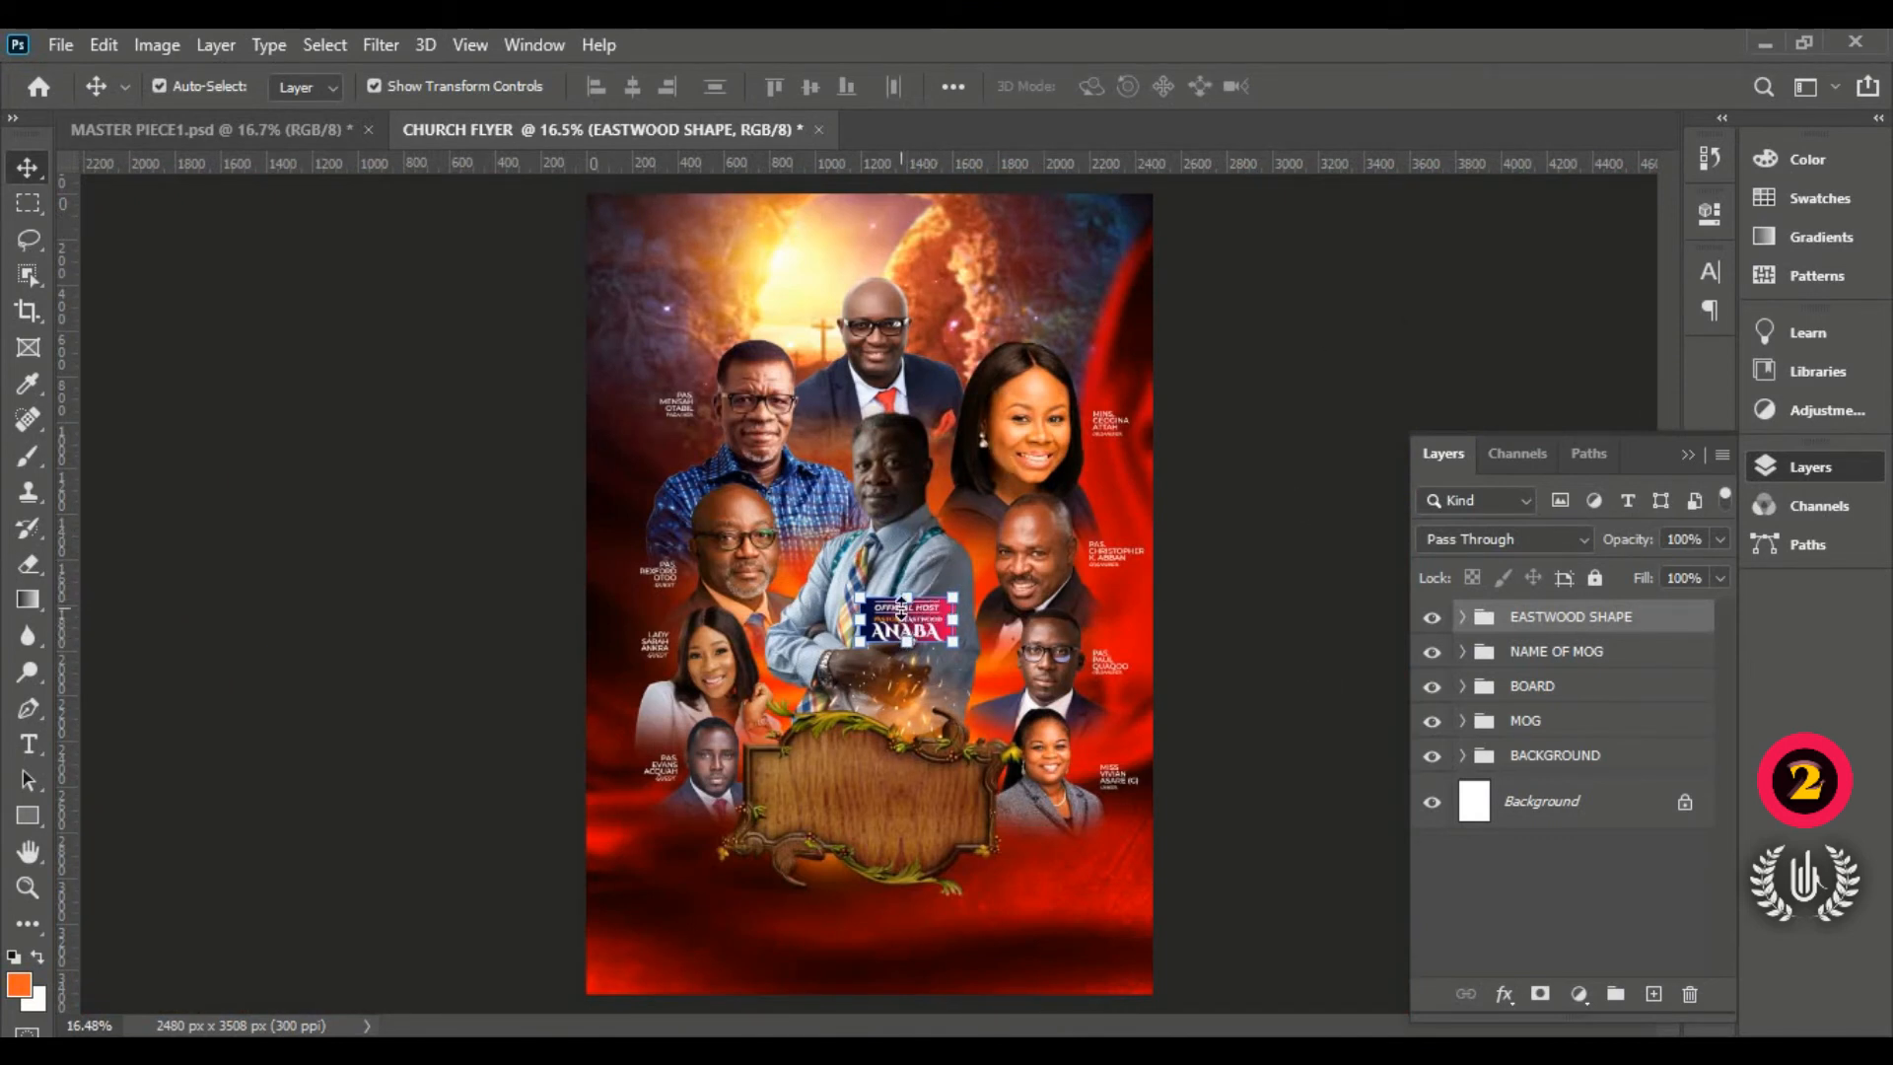
Step: Scale the EASTWOOD SHAPE badge down to roughly 80% of its size
{"action": "key", "text": "ctrl+t"}
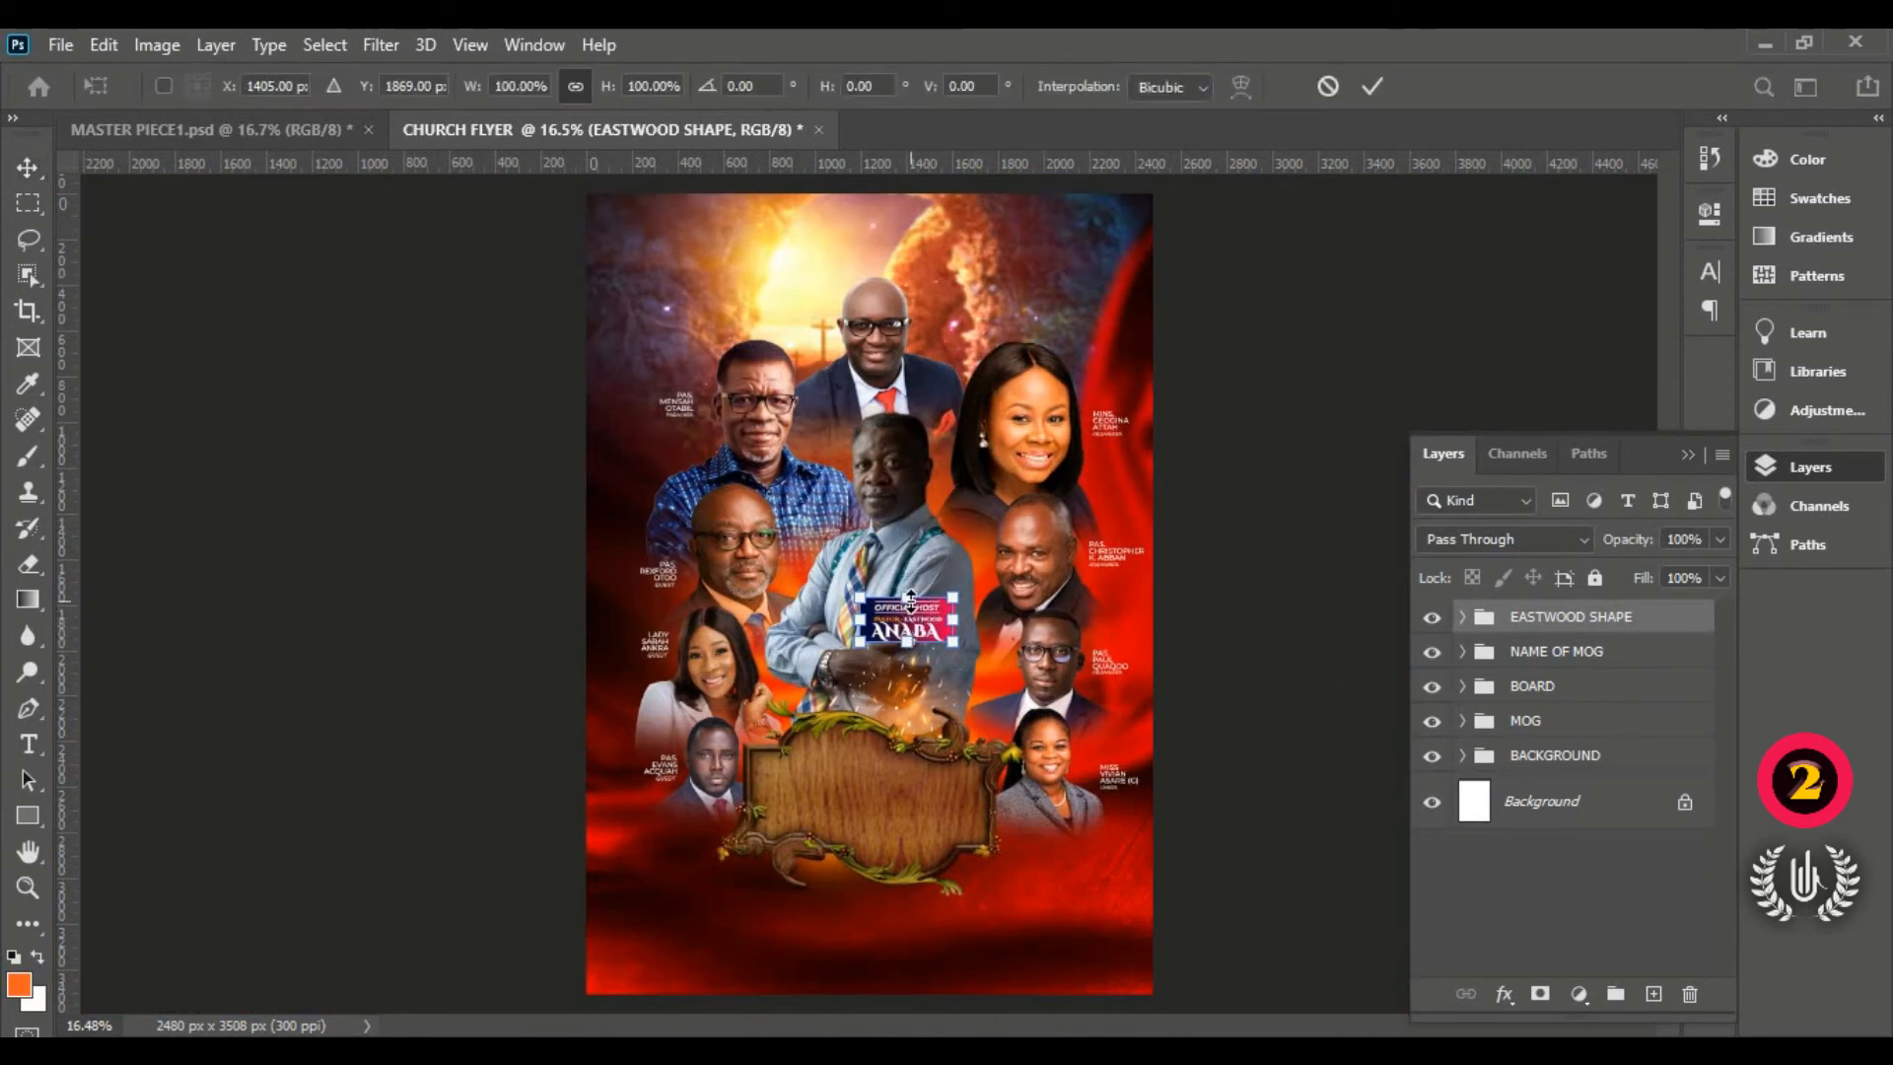
{"action": "left_click_drag", "start_coordinate": [955, 597], "coordinate": [935, 611]}
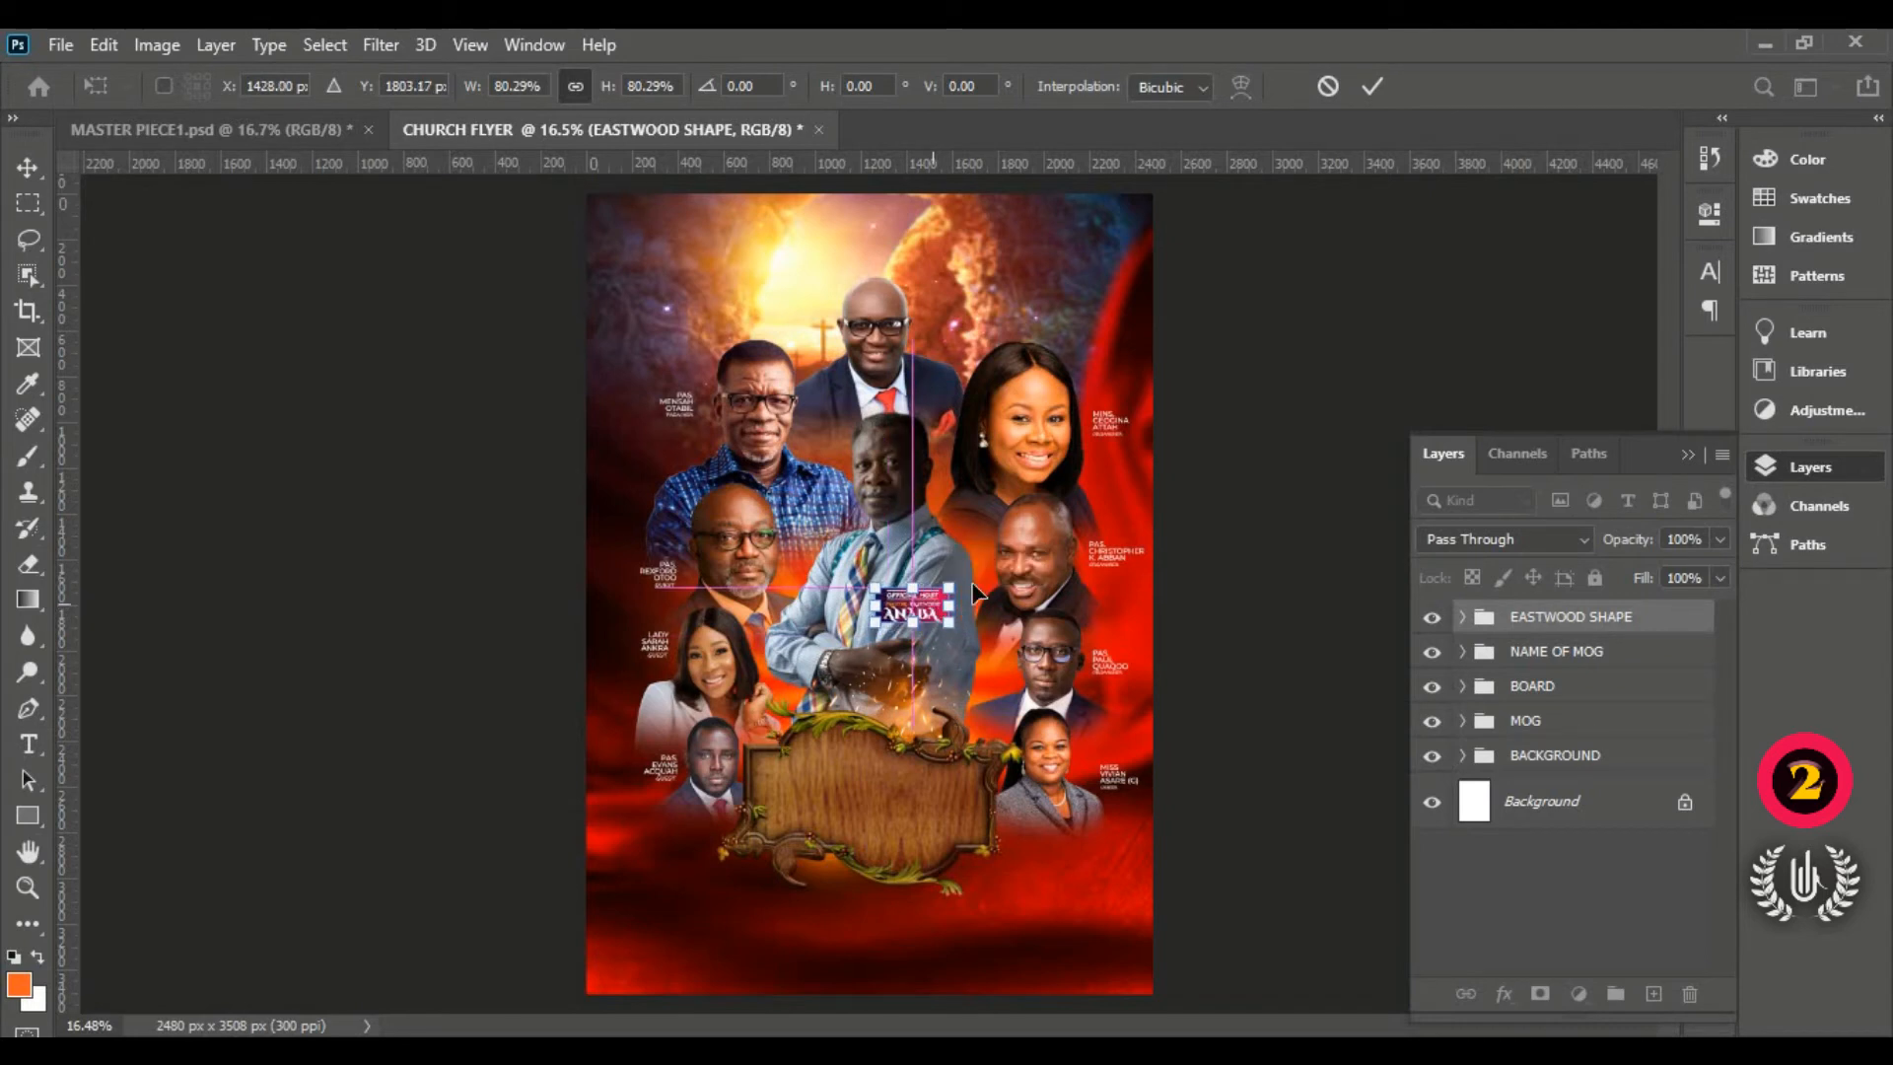
{"action": "left_click", "coordinate": [1372, 86]}
{"action": "left_click", "coordinate": [1237, 420]}
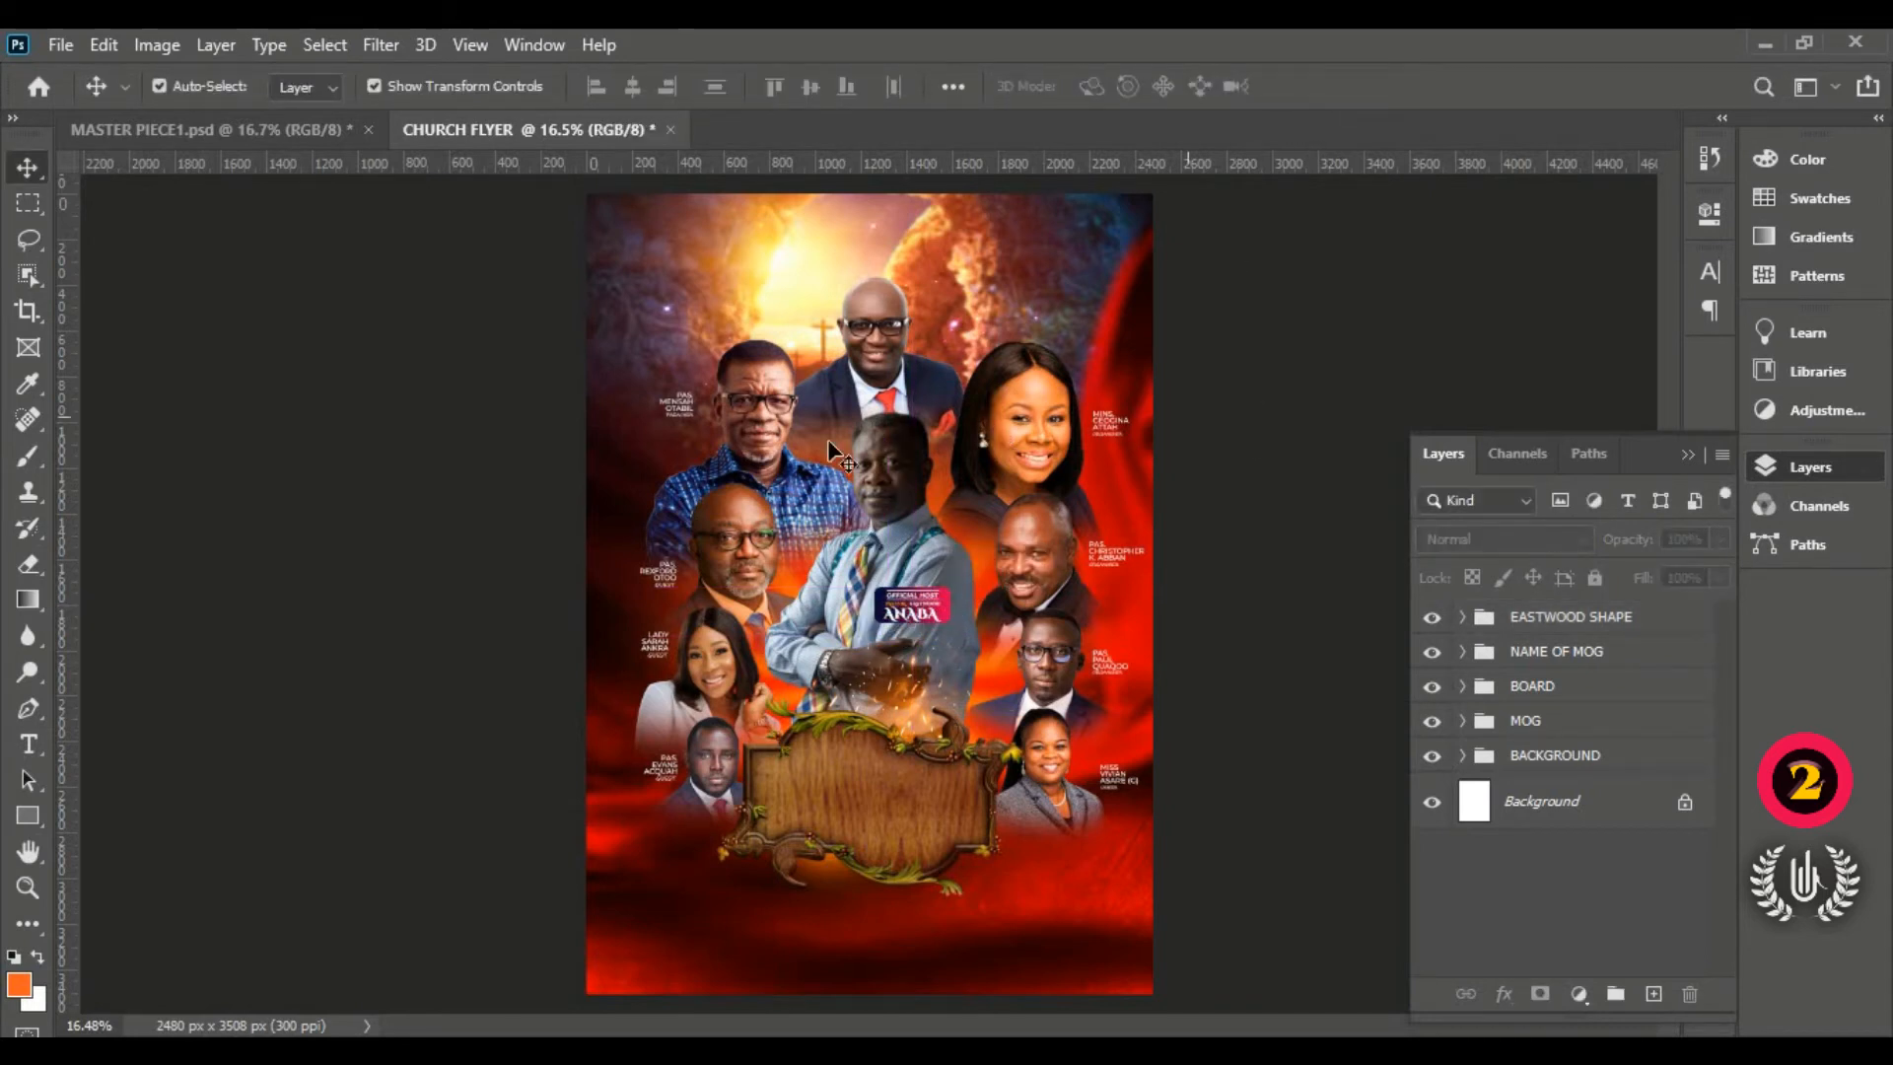
Step: Move EASTWOOD SHAPE into the NAME OF MOG group and select the wooden board group
{"action": "left_click", "coordinate": [1586, 620]}
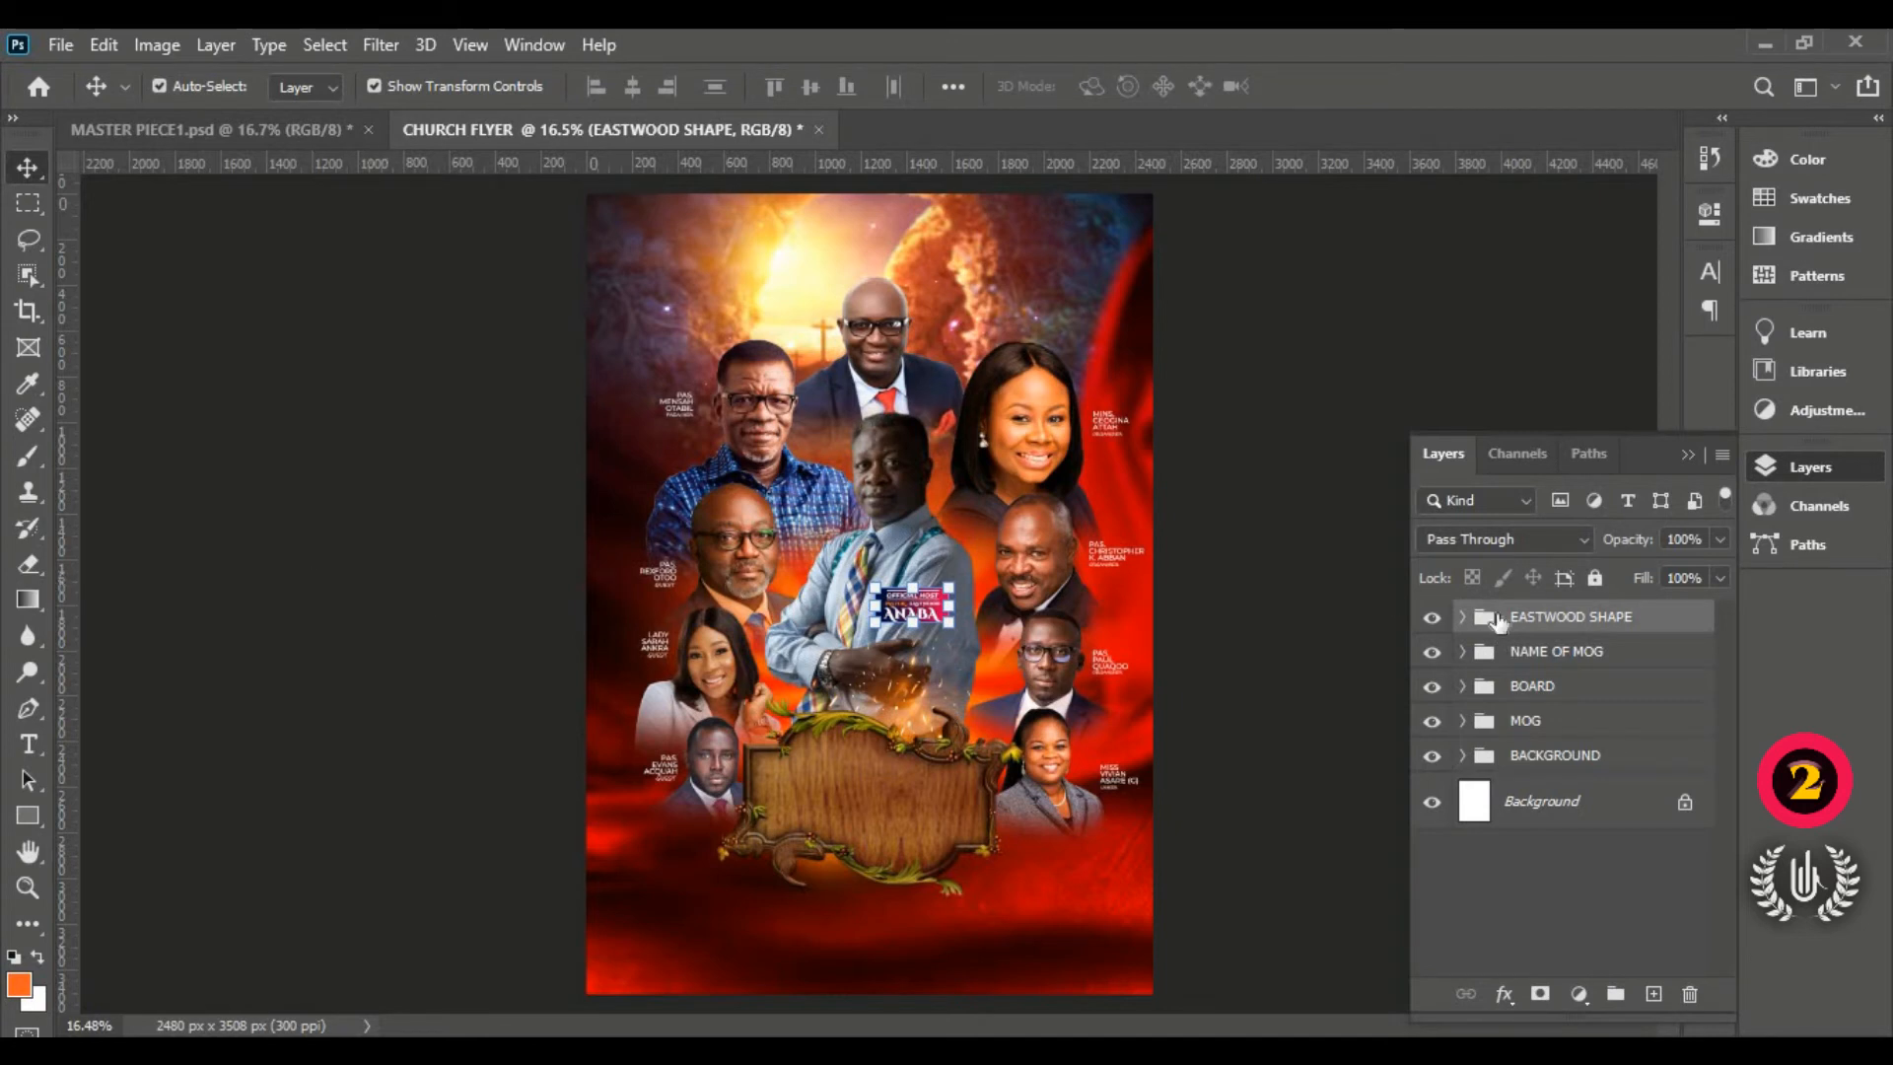
{"action": "left_click_drag", "start_coordinate": [1666, 618], "coordinate": [1681, 659]}
{"action": "left_click", "coordinate": [1432, 618]}
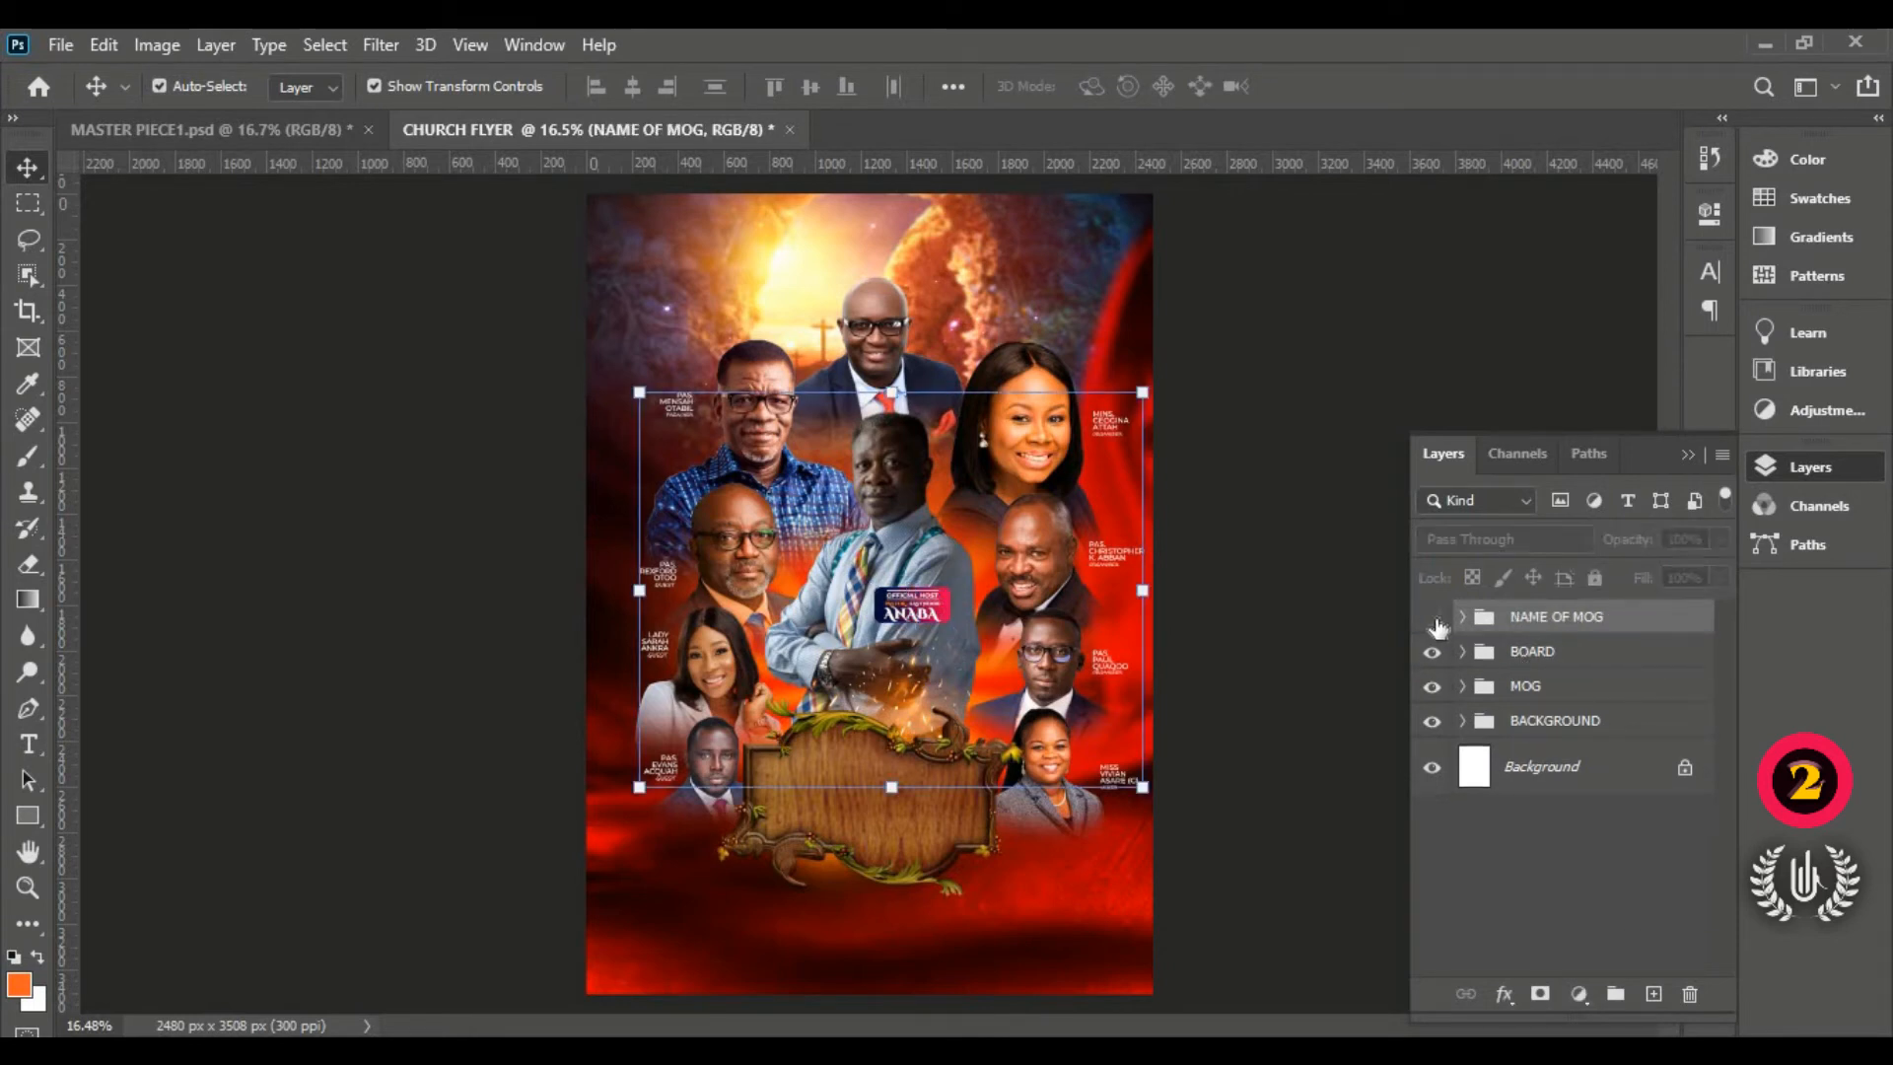
{"action": "left_click", "coordinate": [1432, 619]}
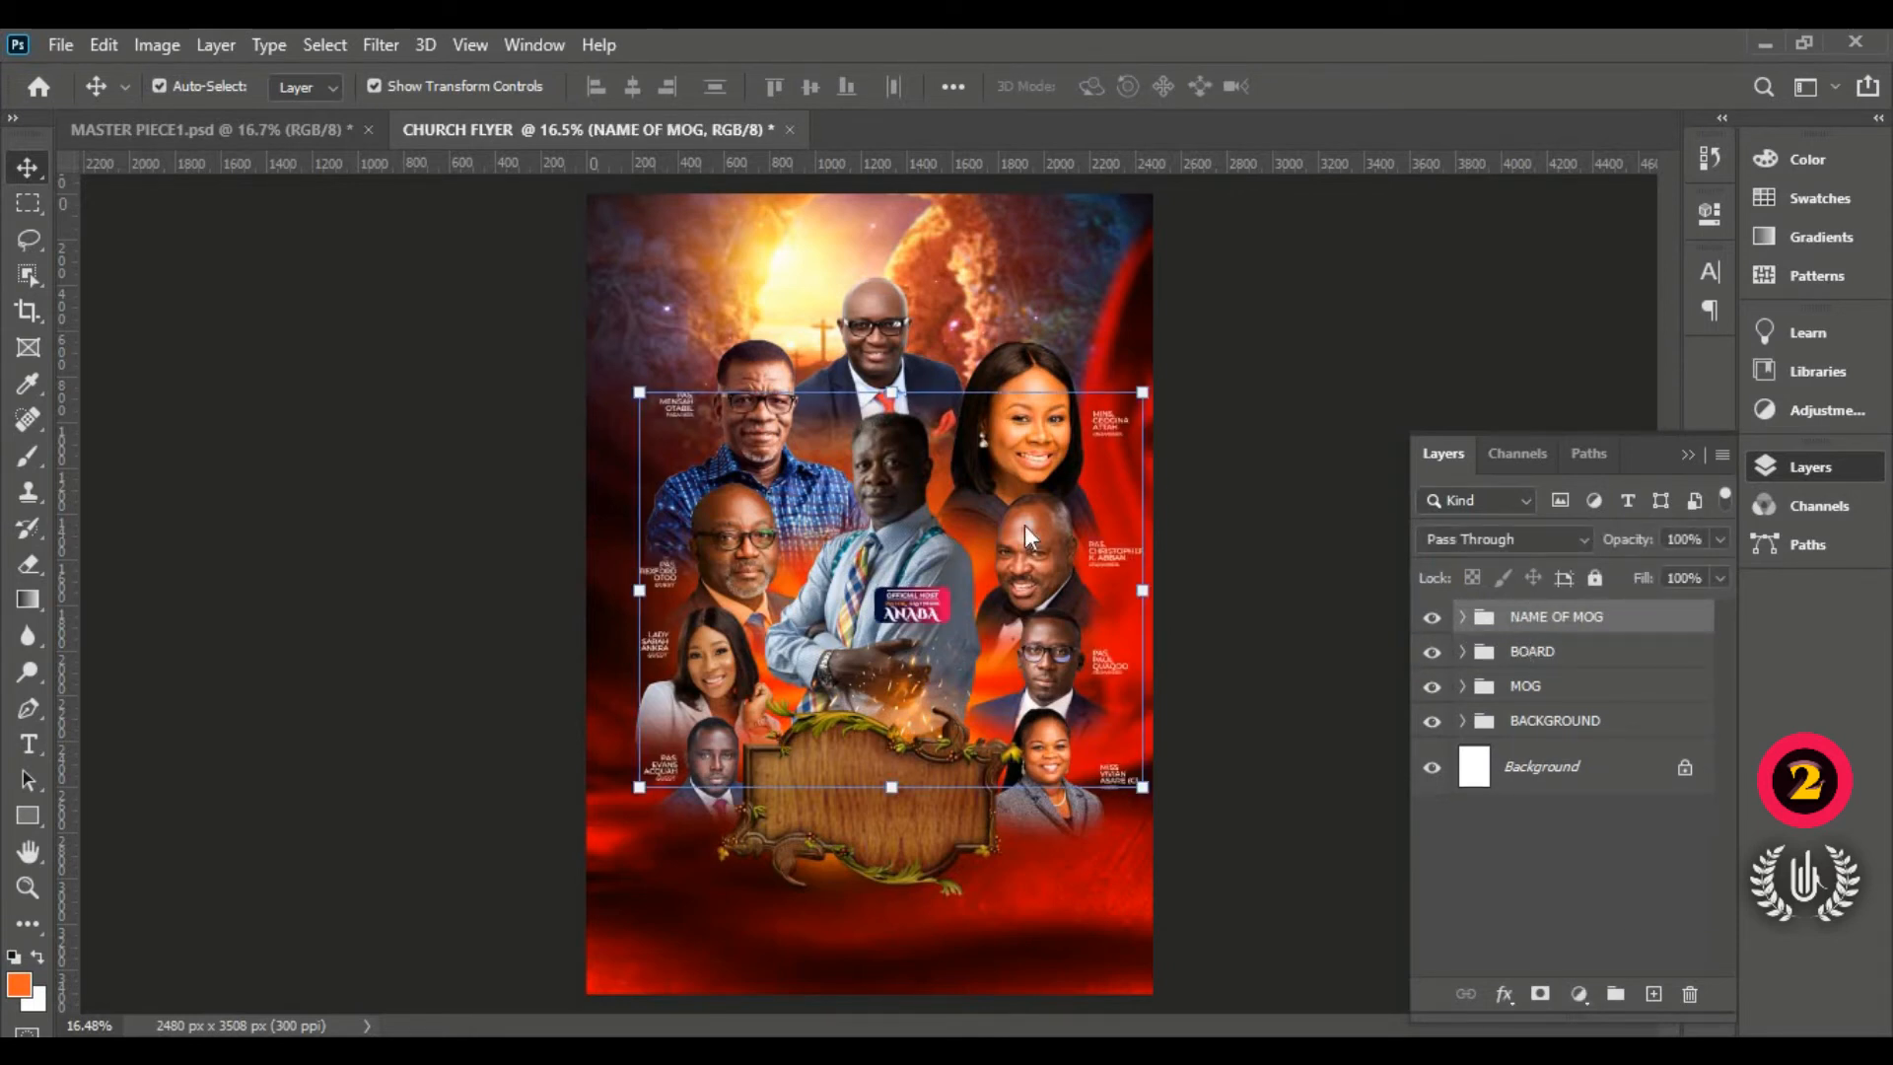
{"action": "left_click", "coordinate": [1599, 655]}
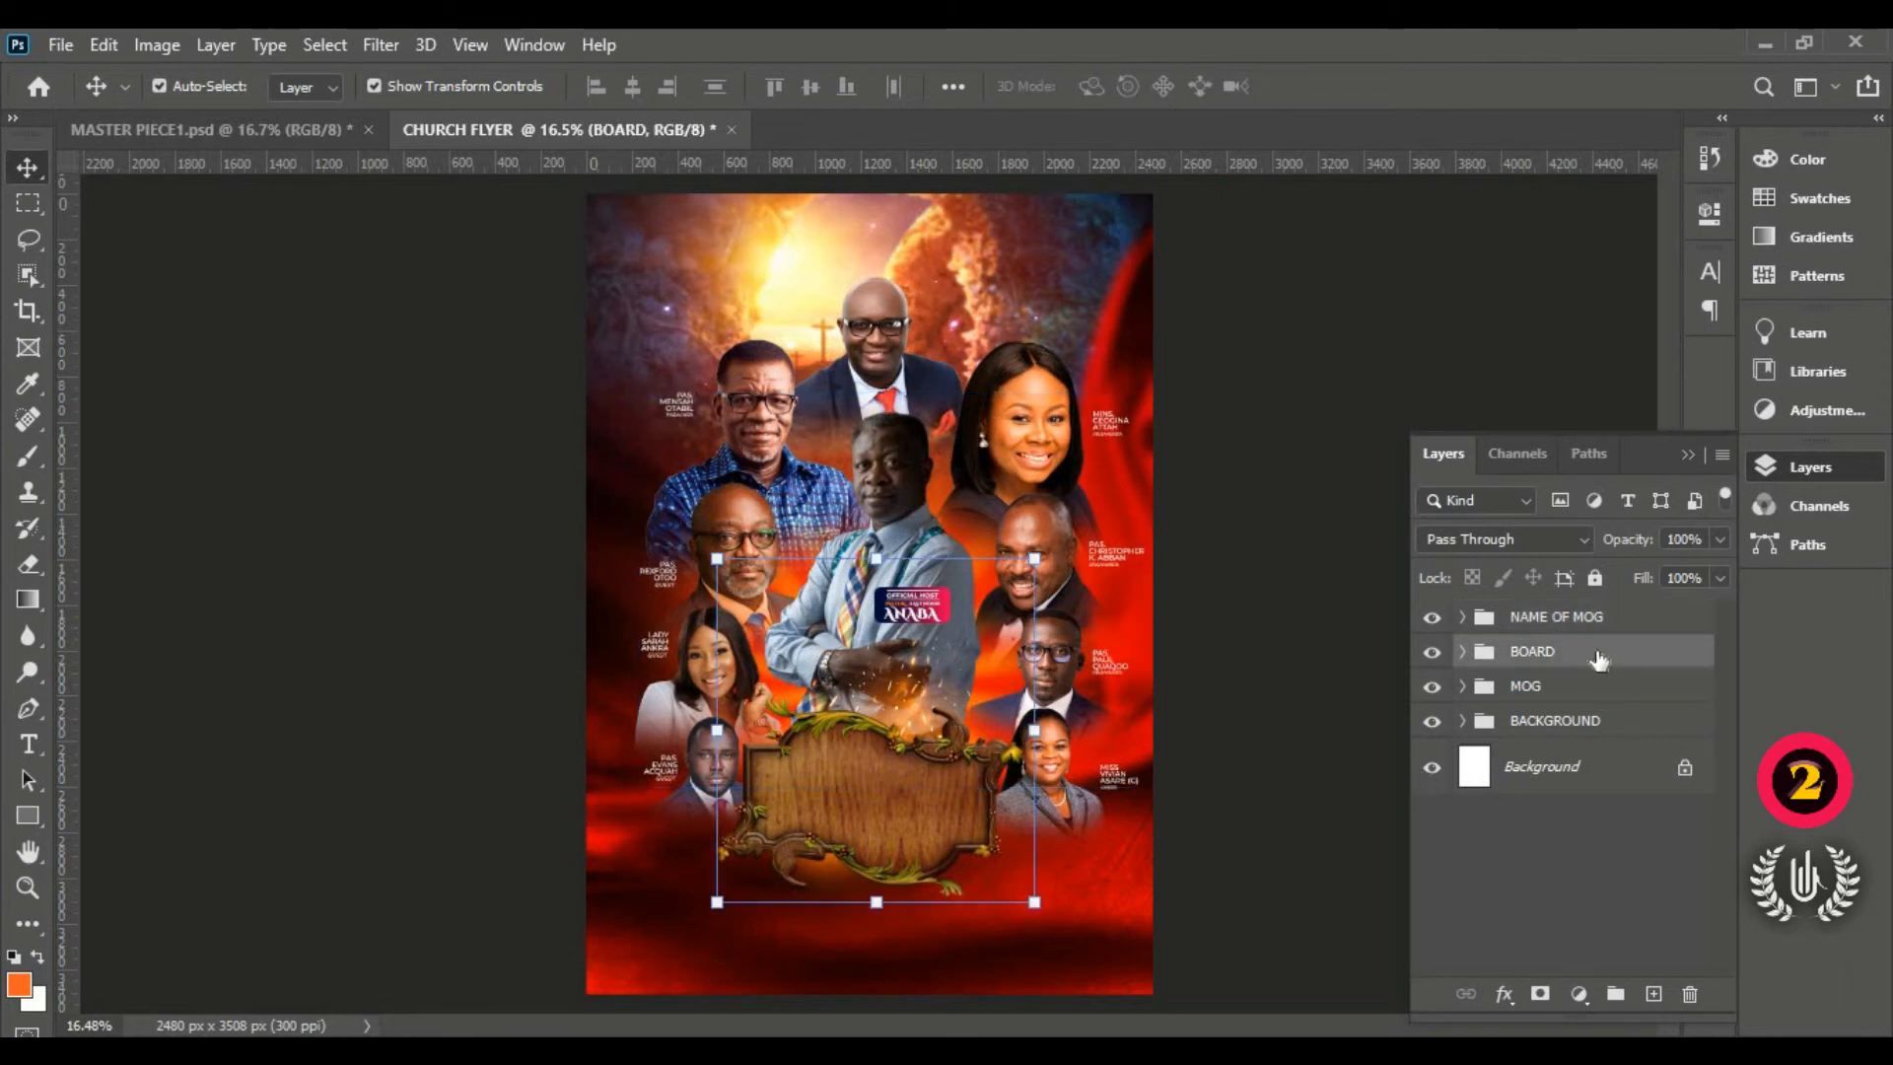
{"action": "left_click", "coordinate": [37, 737]}
Step: Create a placeholder text layer and move it onto the wooden board
{"action": "left_click", "coordinate": [97, 741]}
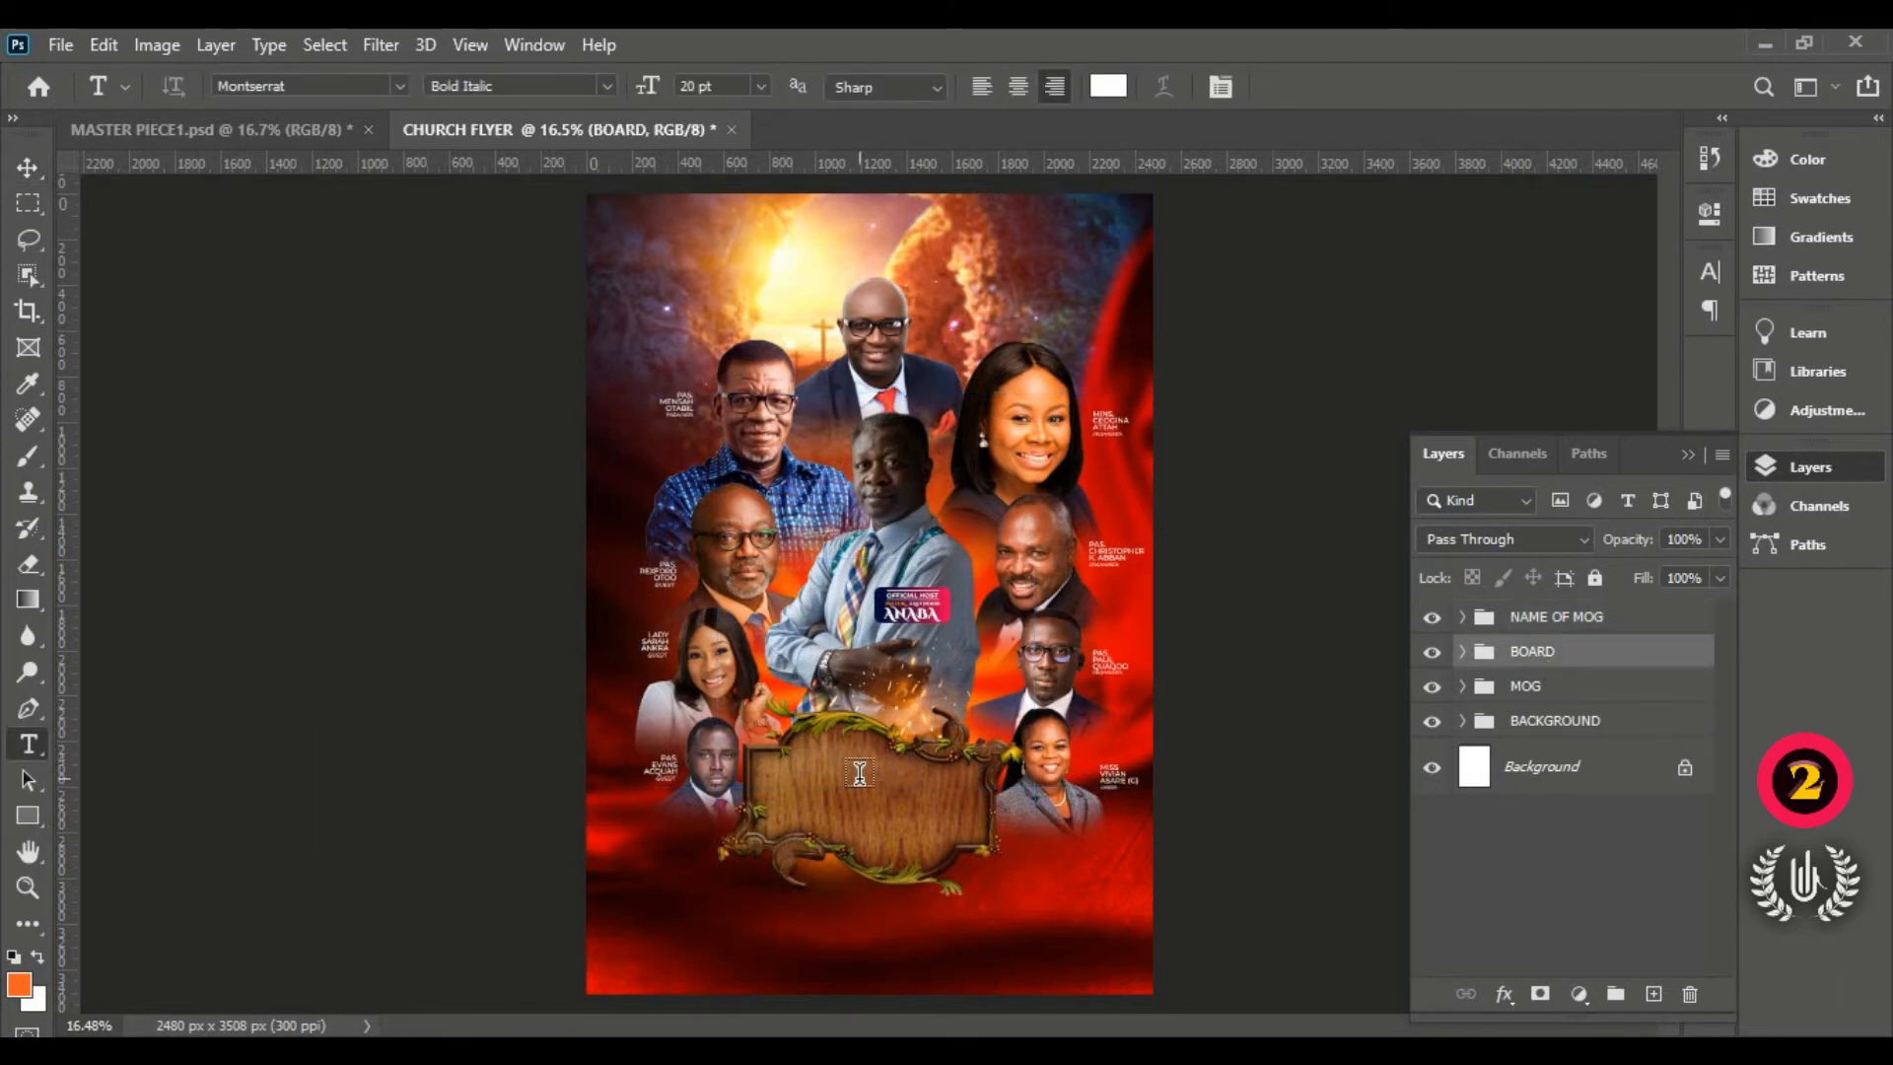
{"action": "left_click", "coordinate": [860, 774]}
{"action": "left_click_drag", "start_coordinate": [820, 843], "coordinate": [947, 873]}
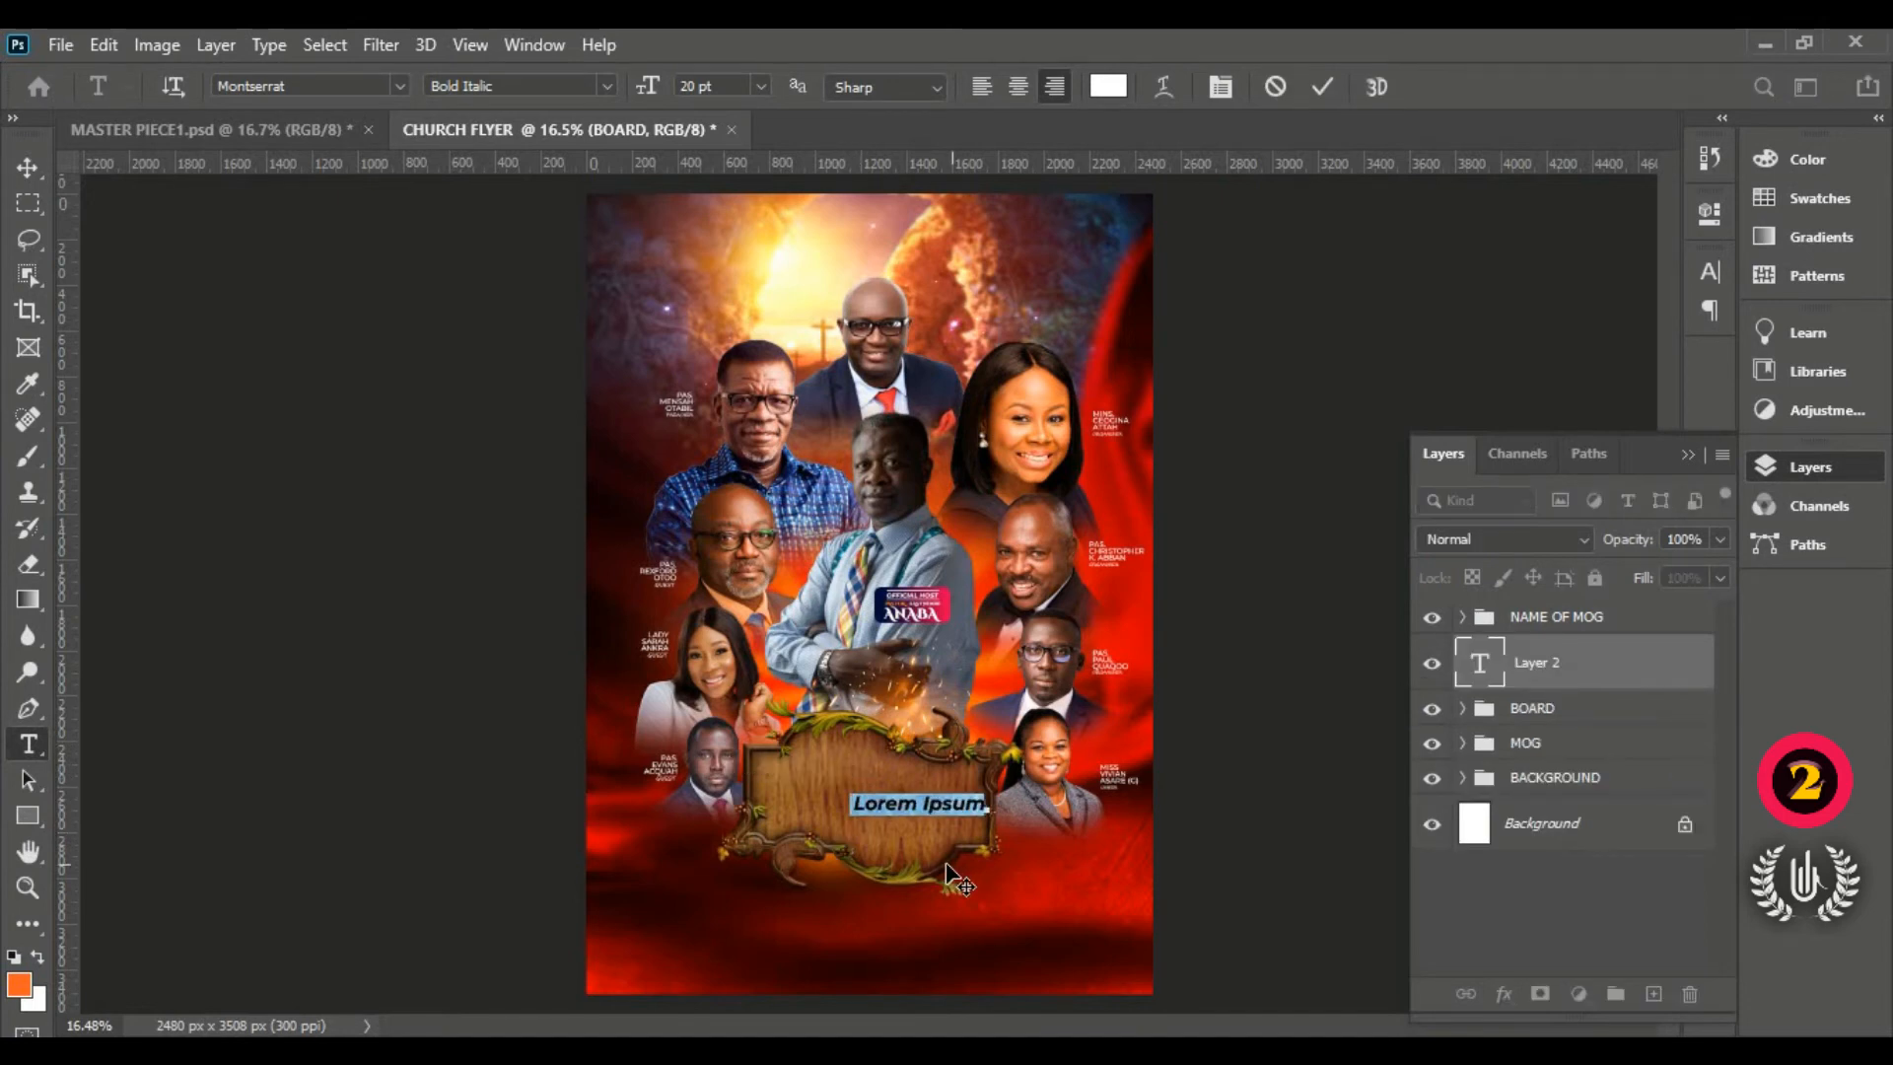
Step: Set the placeholder to Cinzel Decorative Black at 40 pt and collapse the Layers panel
{"action": "left_click", "coordinate": [402, 84]}
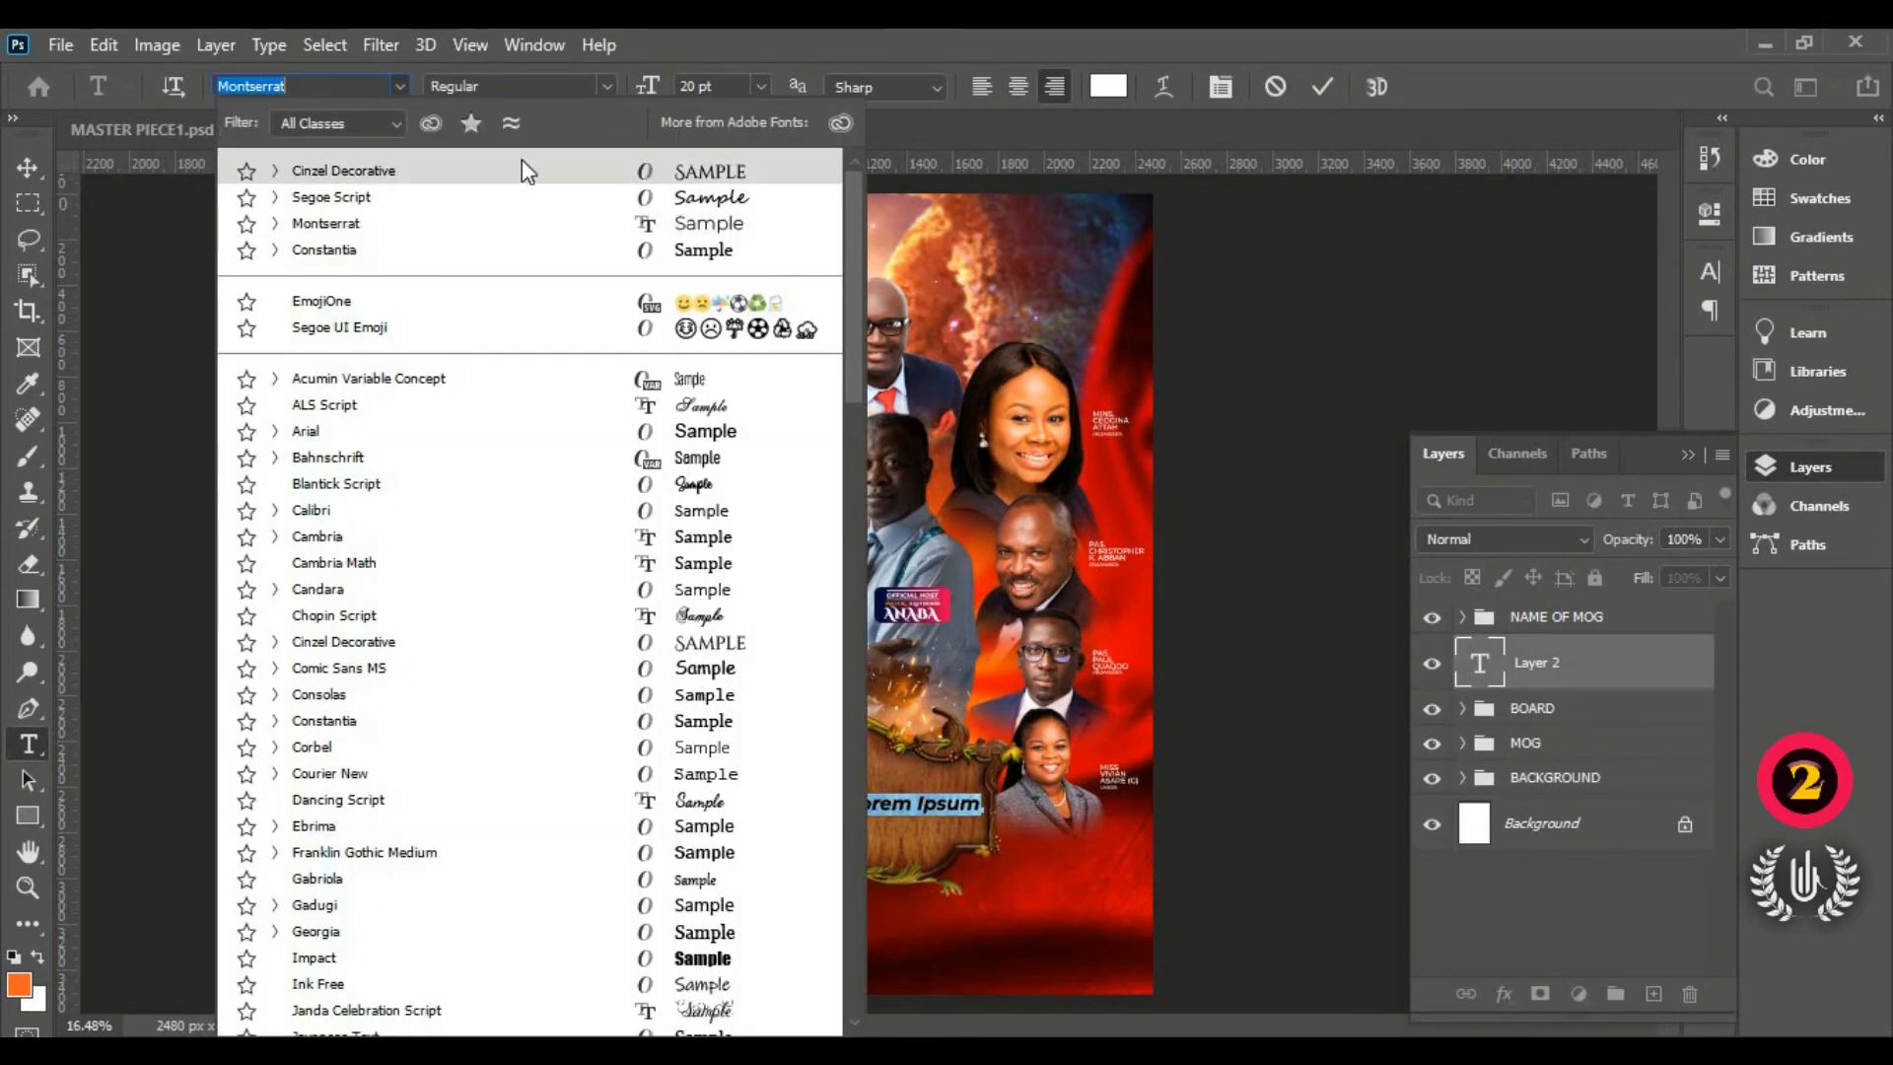
{"action": "left_click", "coordinate": [542, 175]}
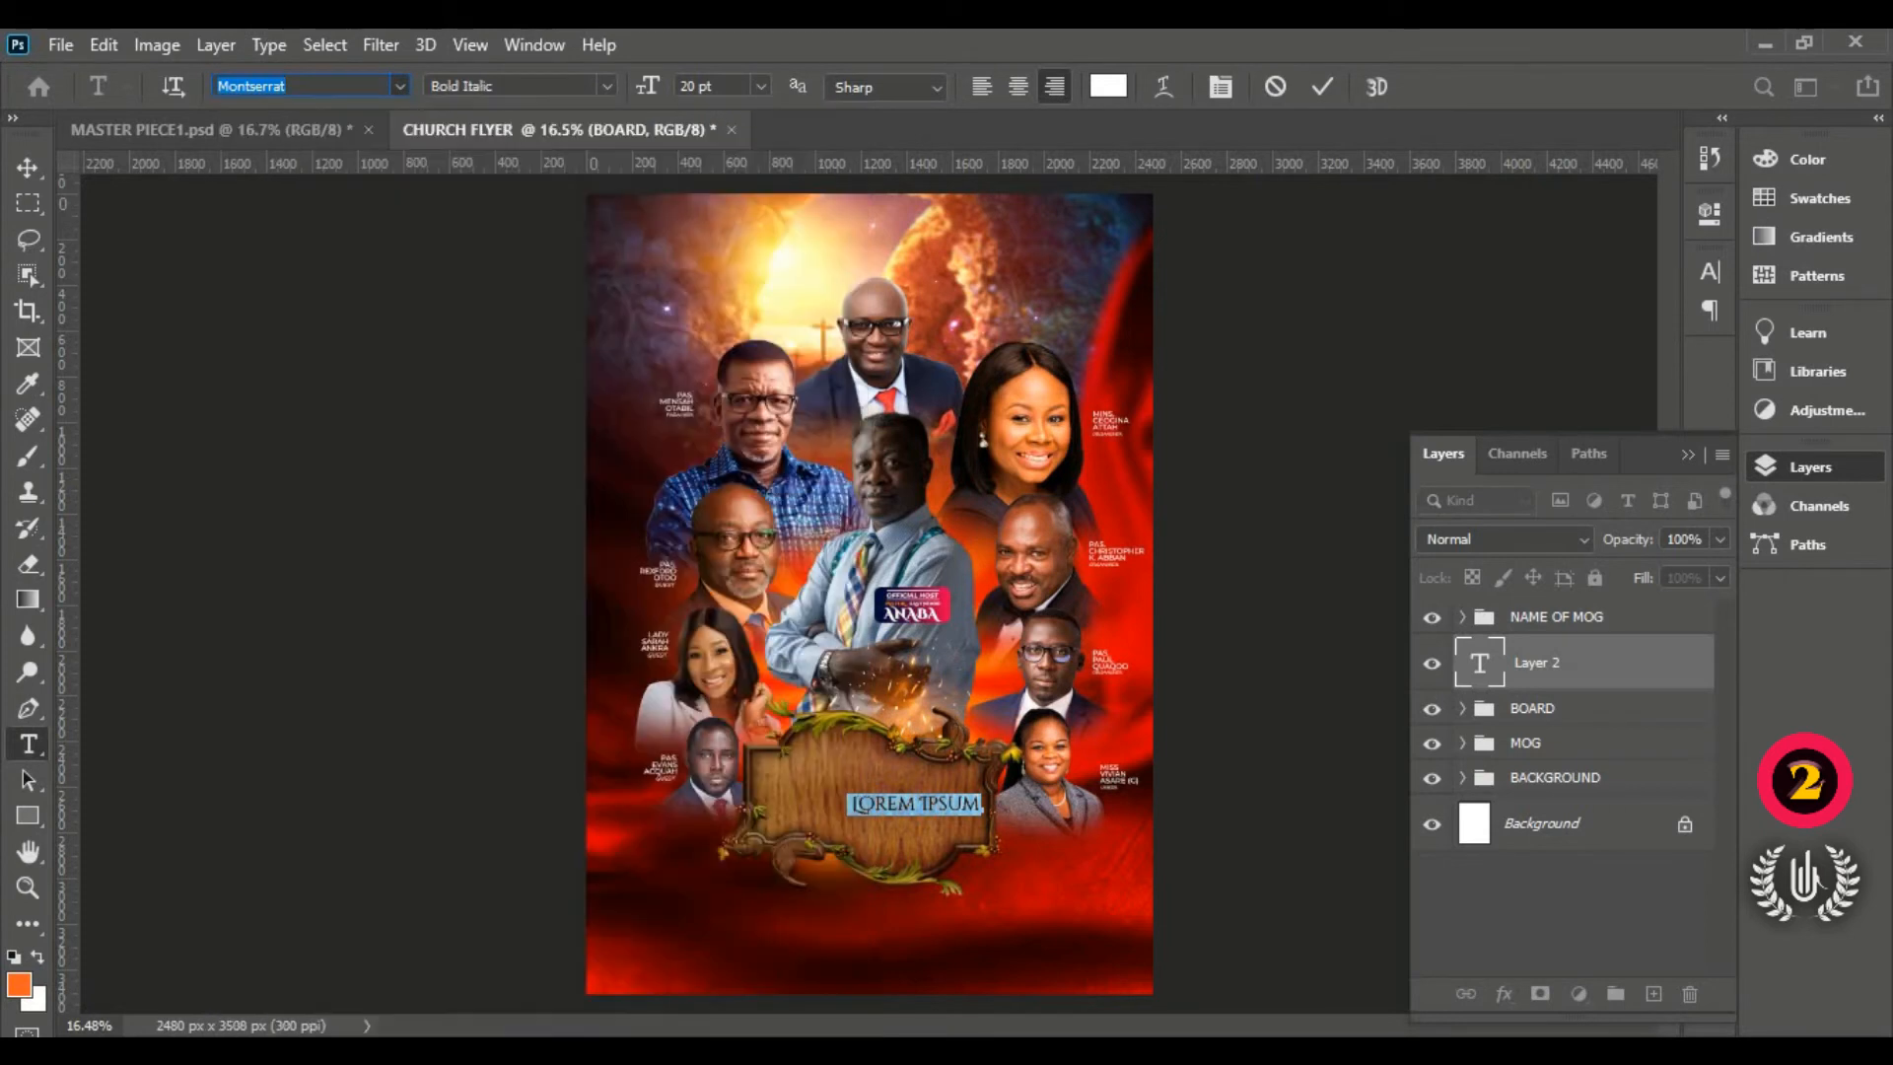
{"action": "left_click", "coordinate": [615, 87]}
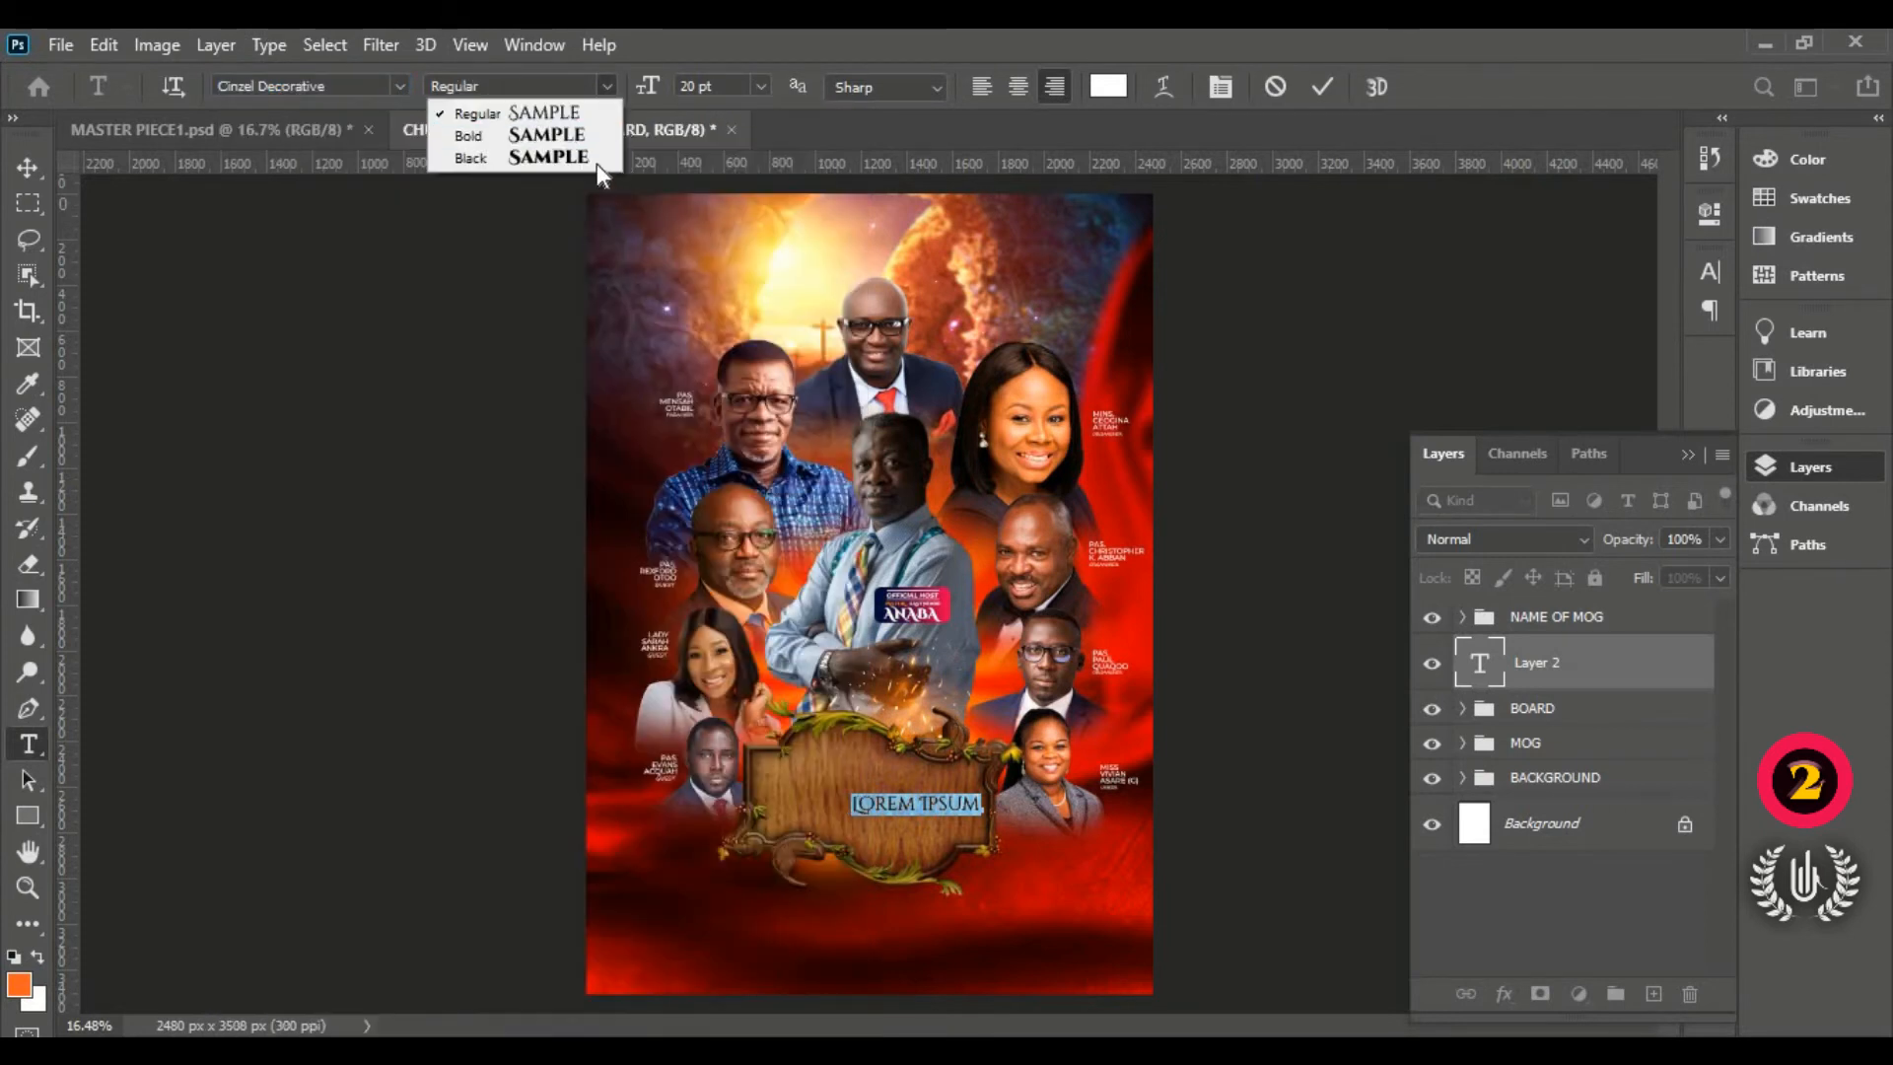
{"action": "left_click", "coordinate": [596, 161]}
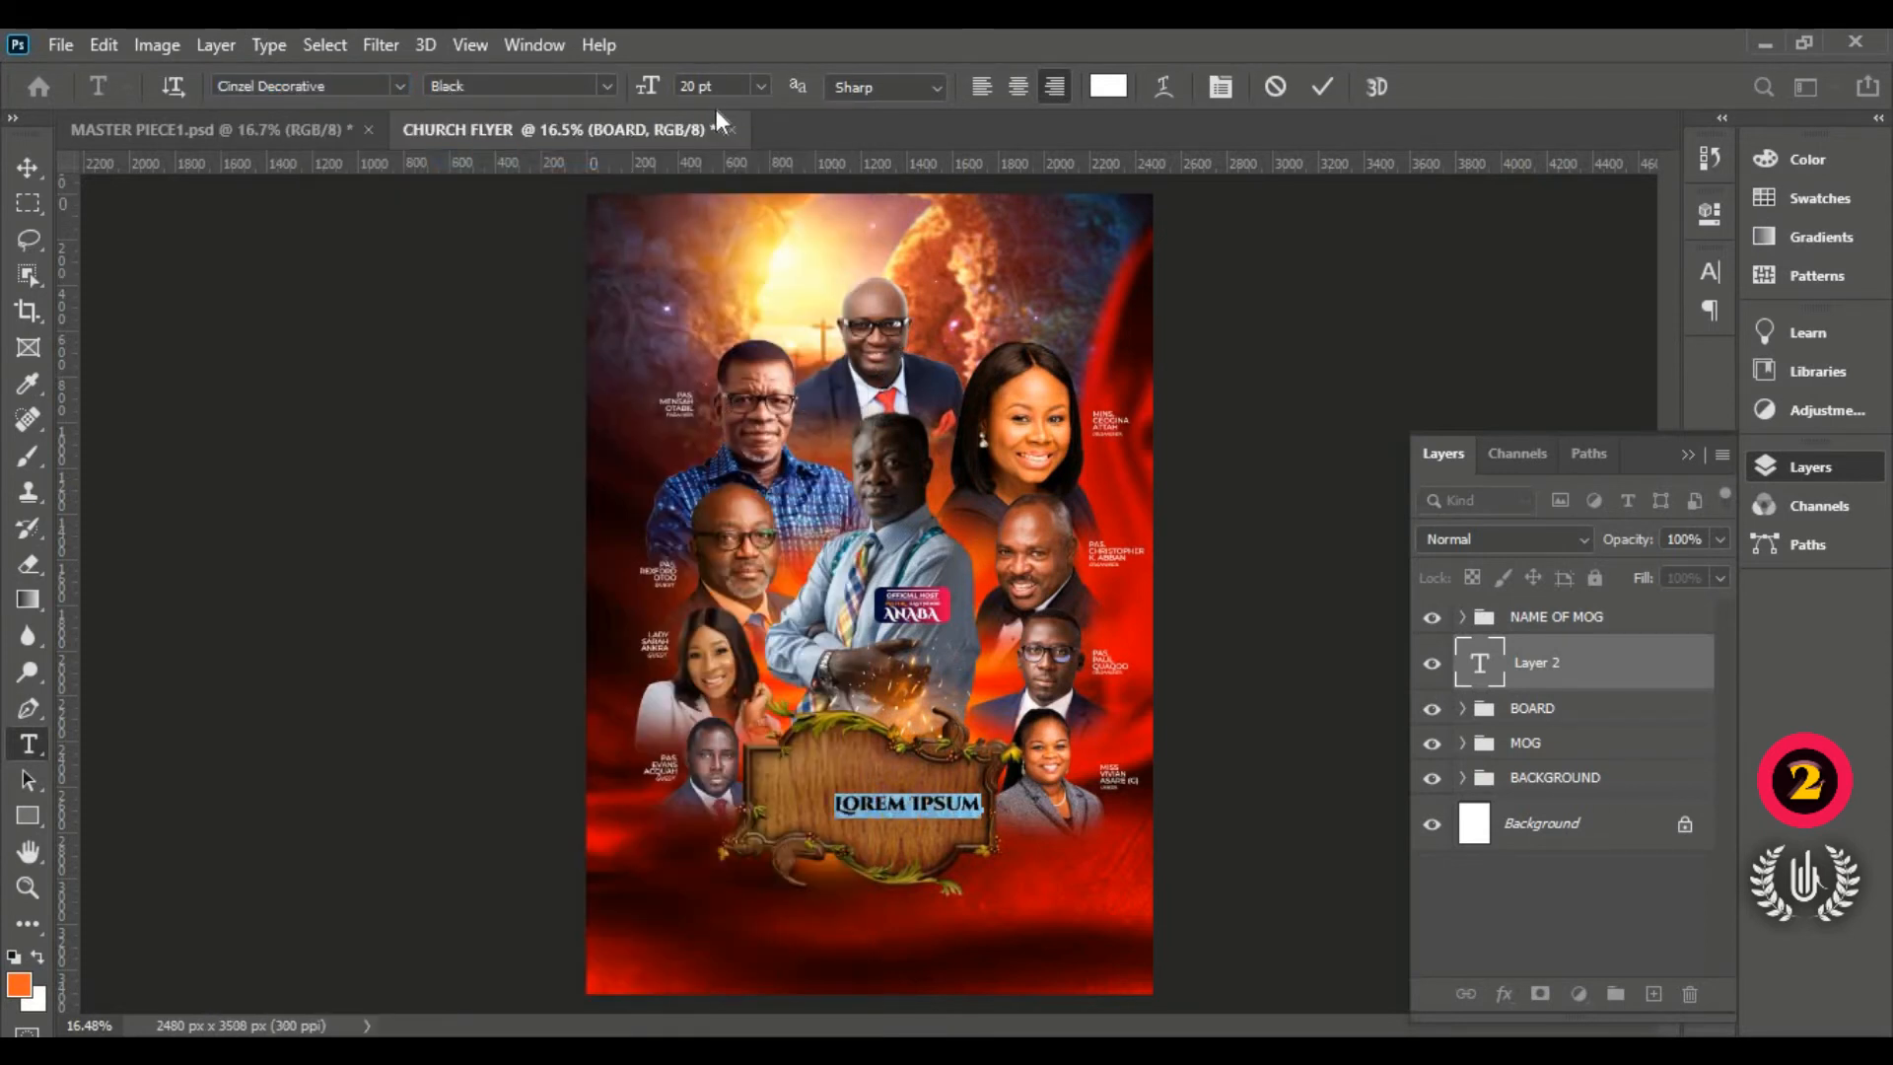
{"action": "left_click_drag", "start_coordinate": [648, 91], "coordinate": [689, 134]}
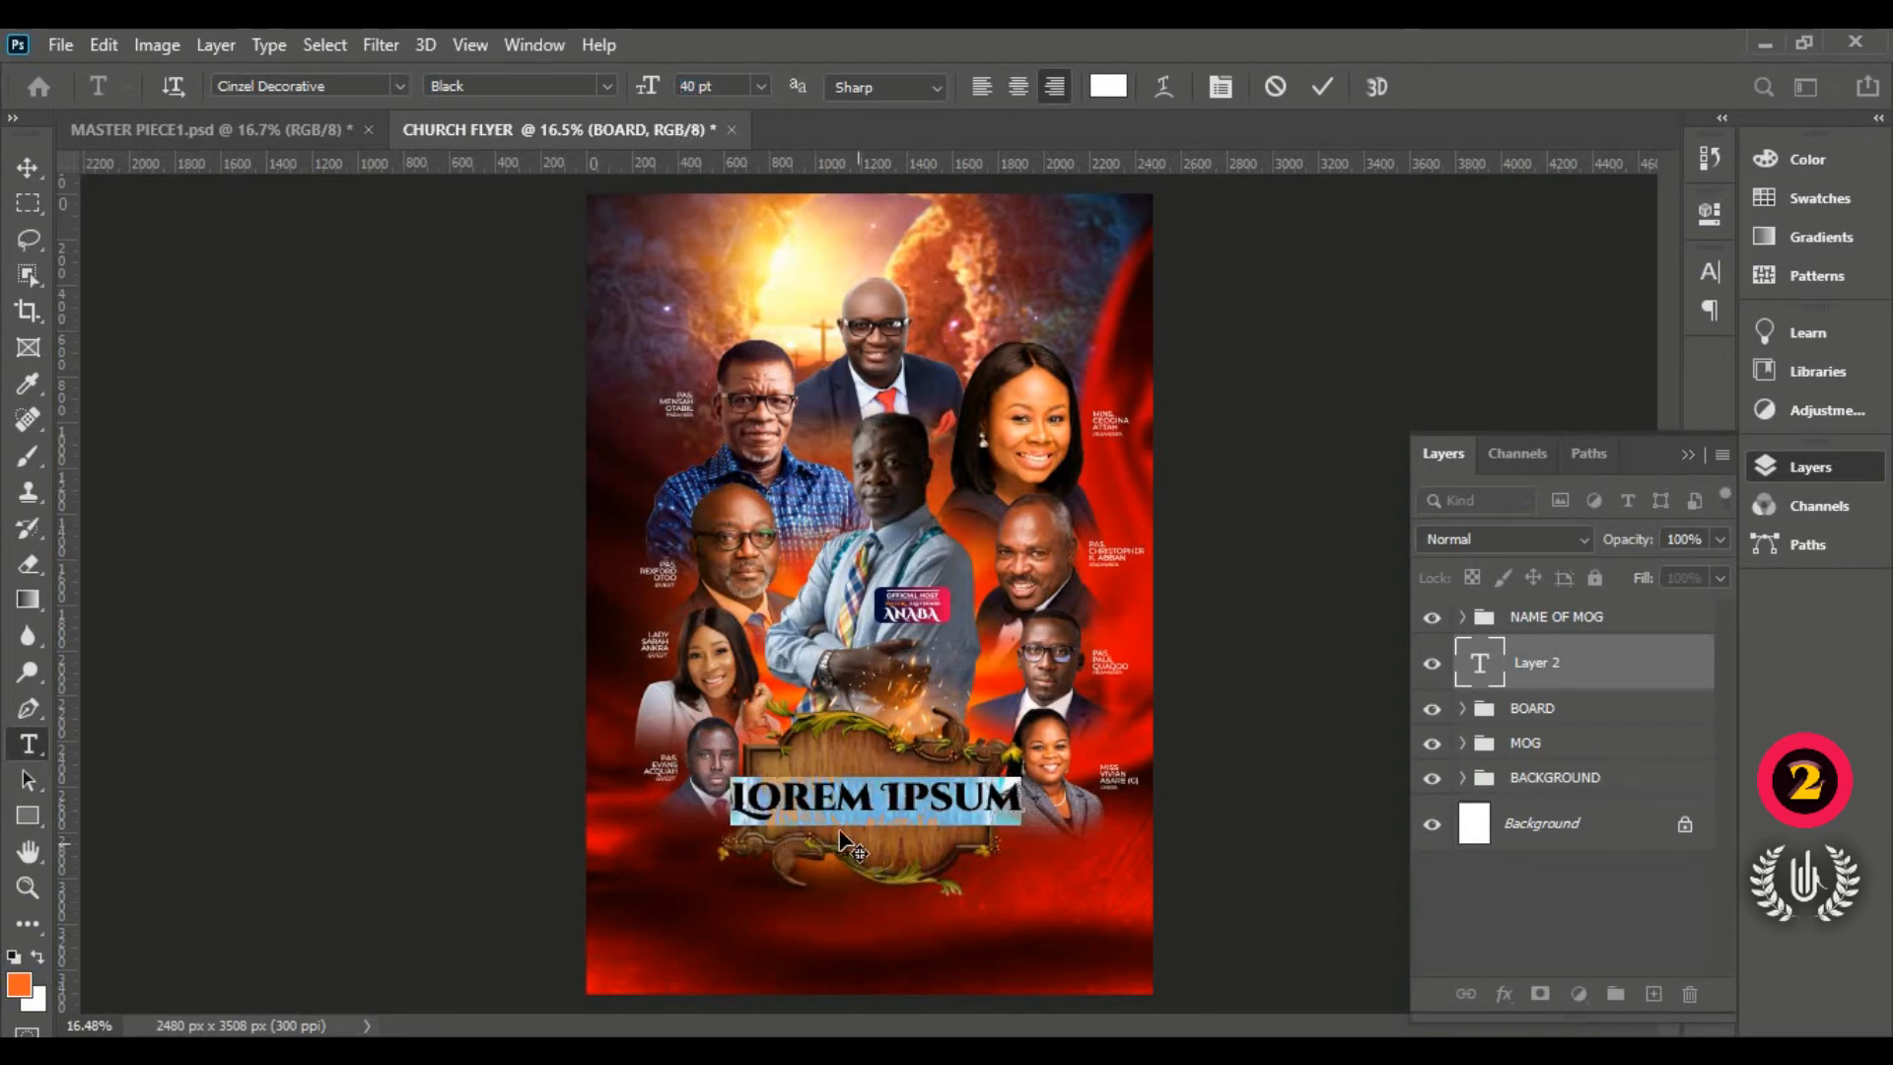
{"action": "scroll", "coordinate": [908, 893], "scroll_direction": "up", "scroll_amount": 3}
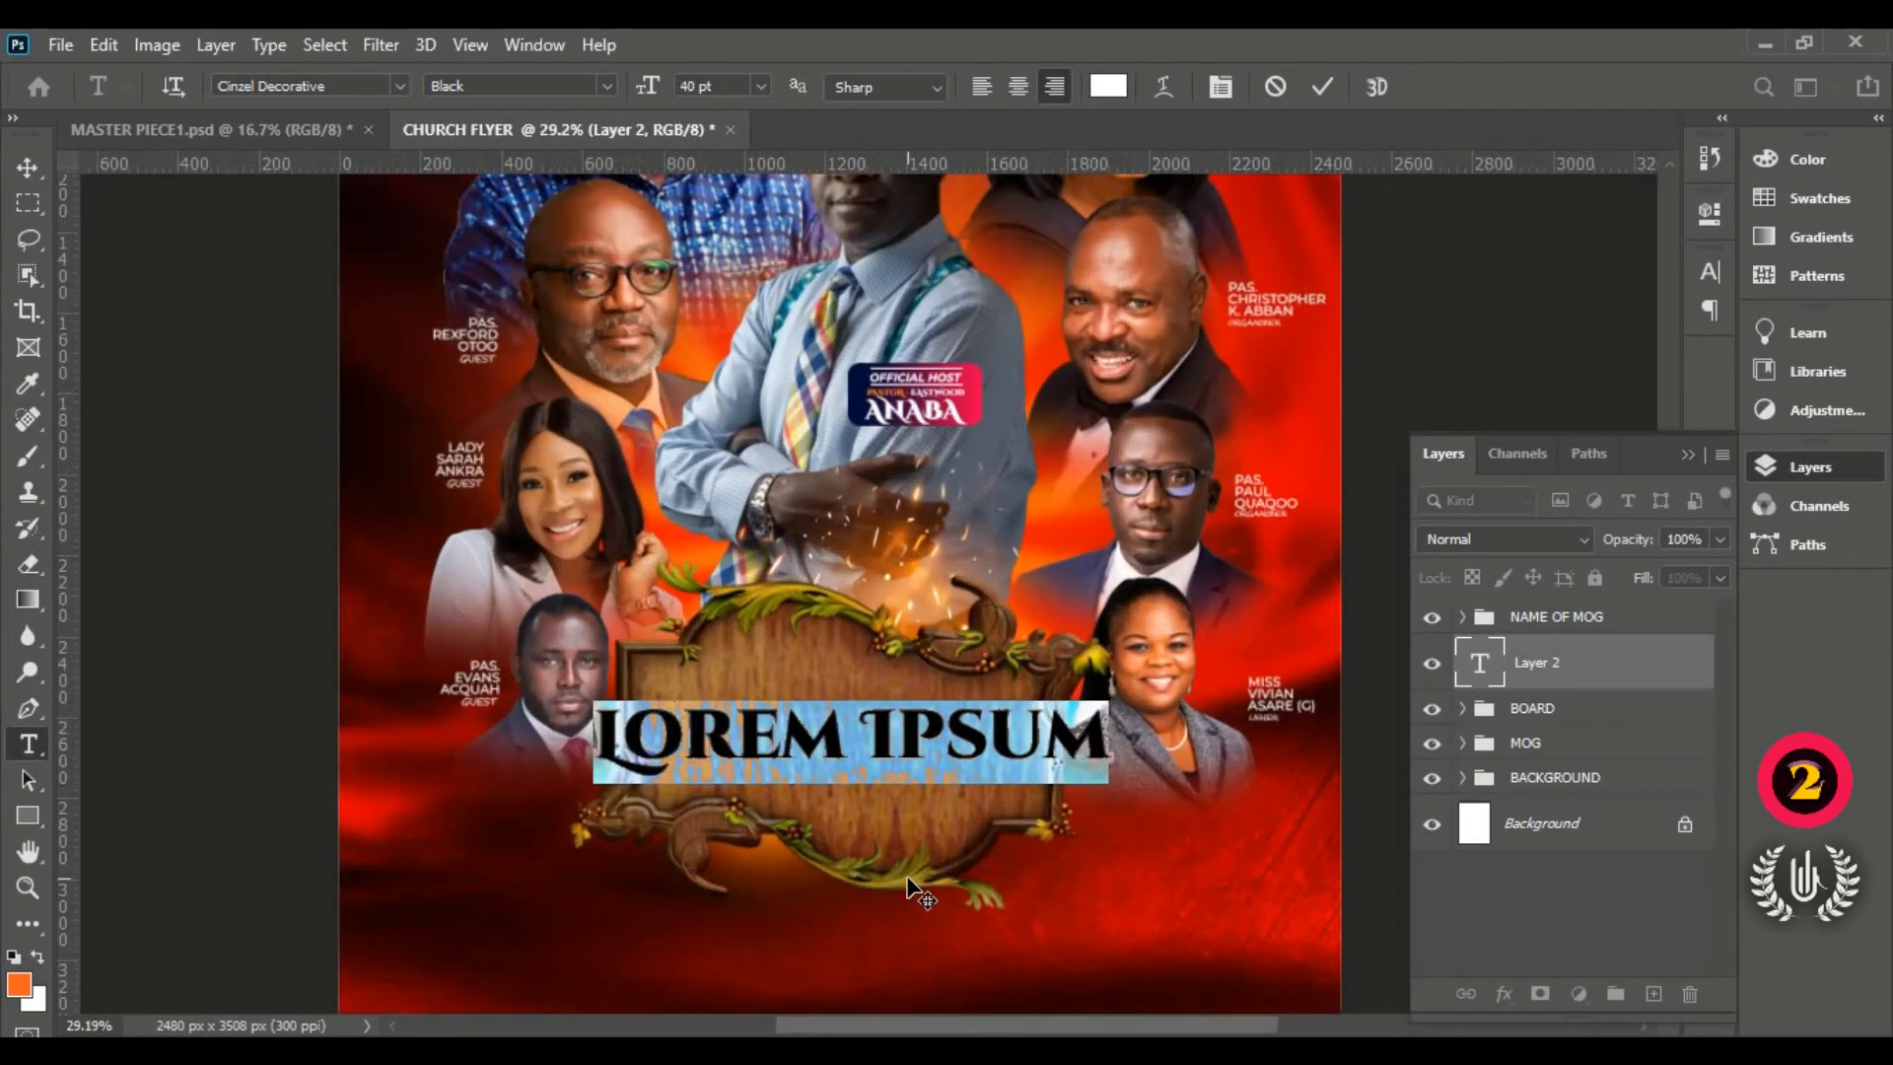
{"action": "scroll", "coordinate": [887, 749], "scroll_direction": "up", "scroll_amount": 1}
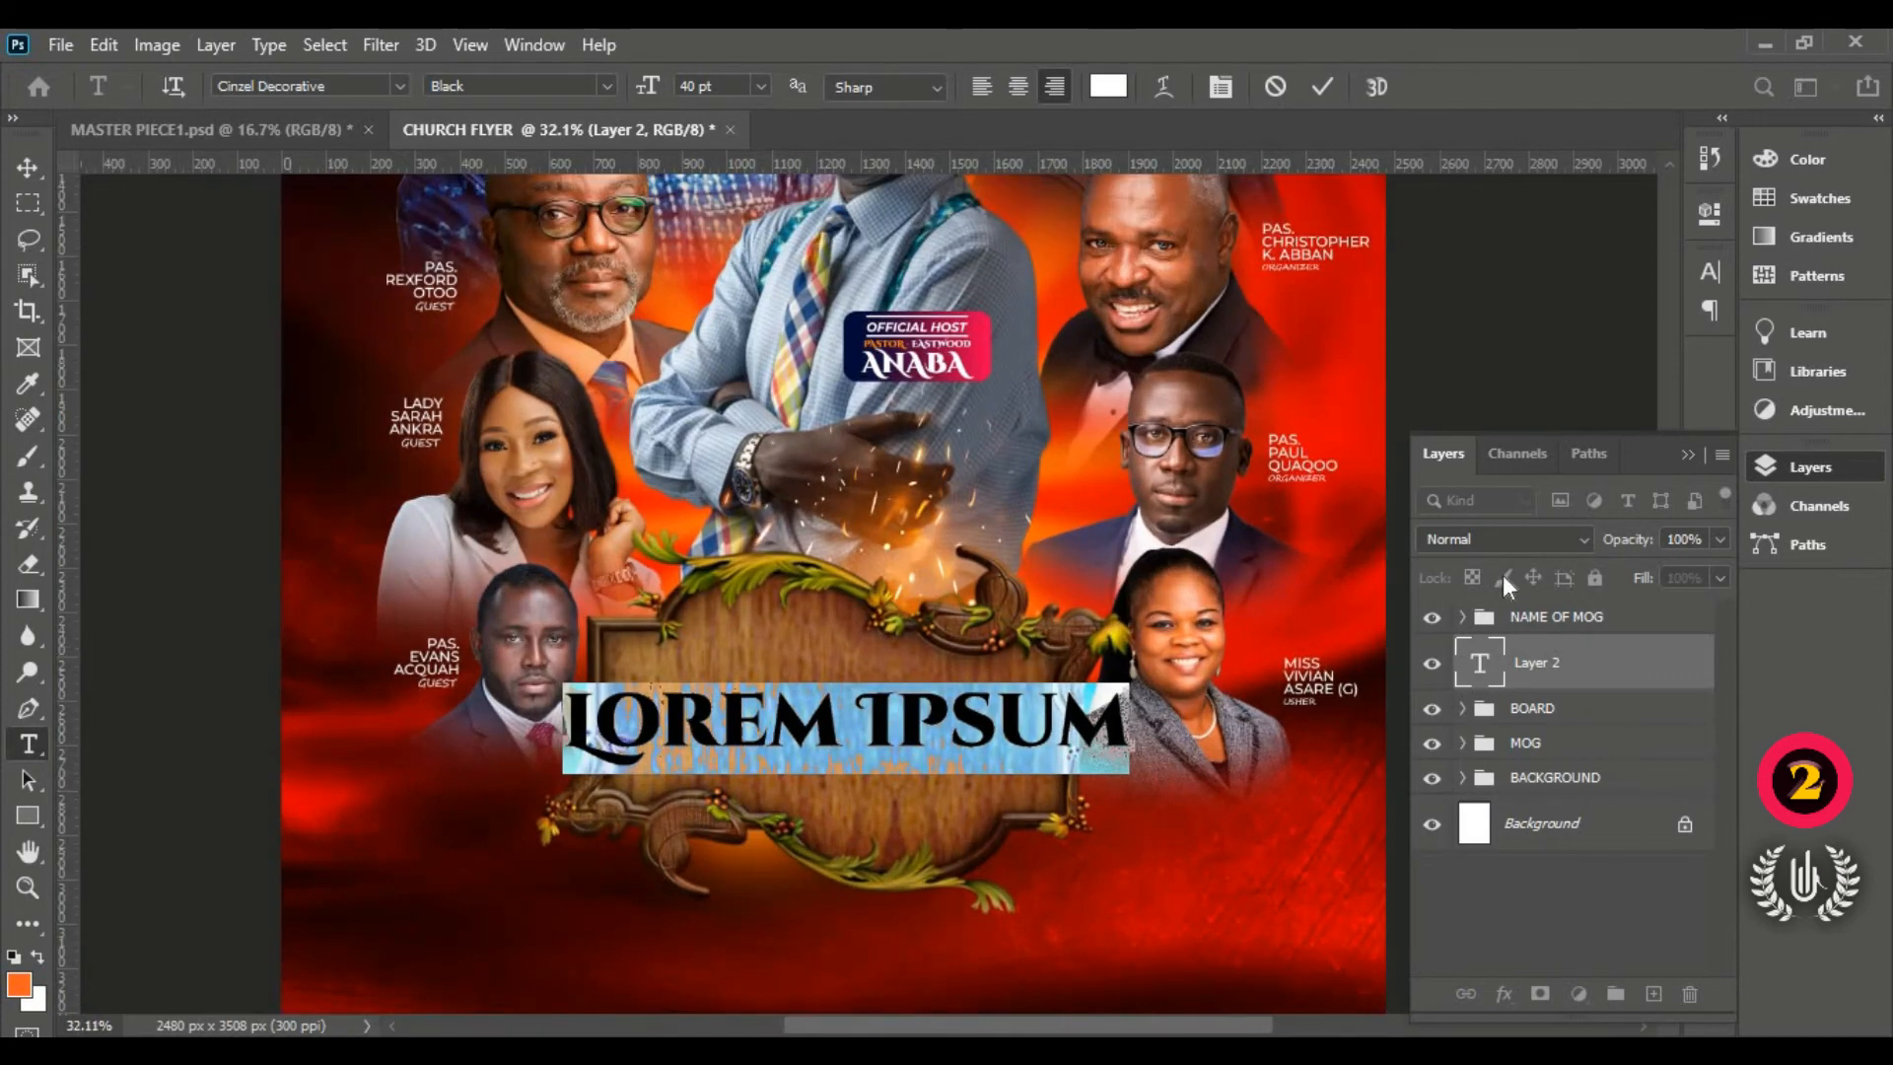
{"action": "left_click", "coordinate": [1685, 456]}
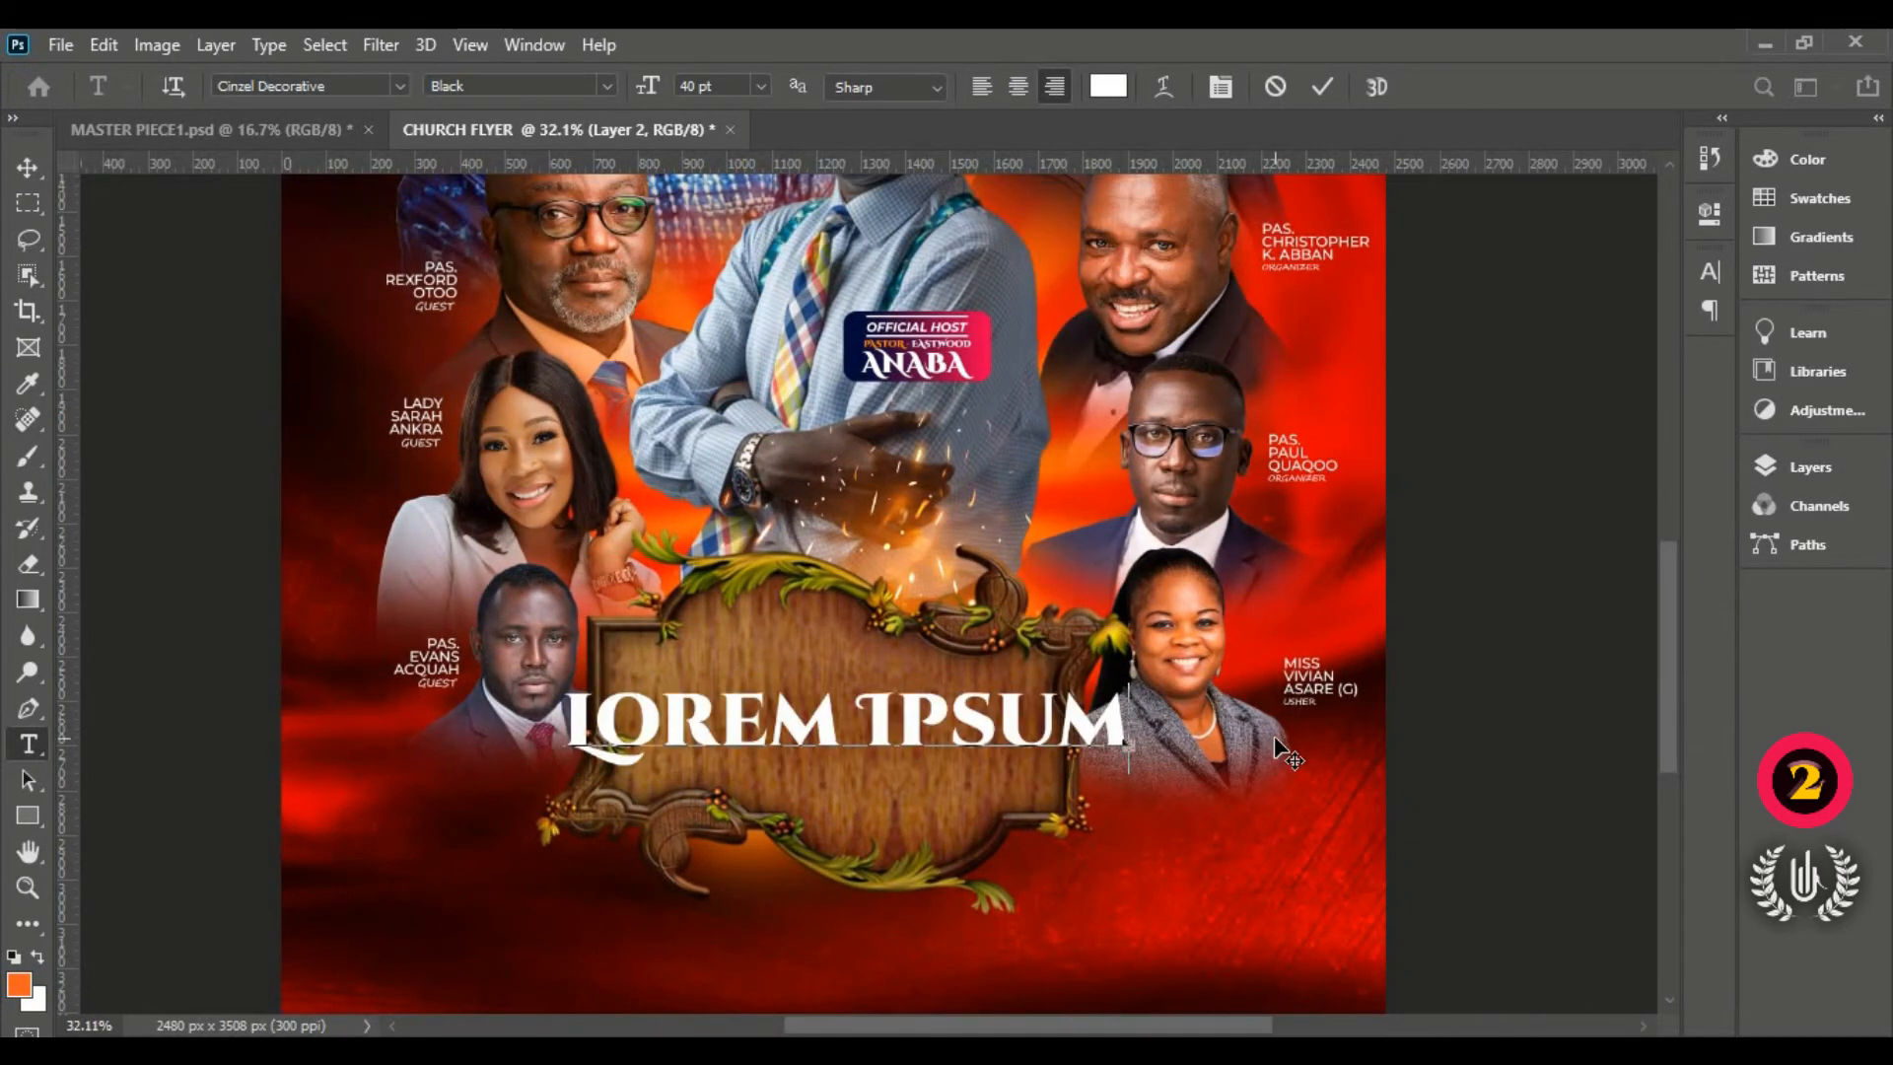
Step: Replace the placeholder with ENCOUNTER, centred across the wooden board, and commit it
{"action": "type", "text": "E"}
{"action": "left_click_drag", "start_coordinate": [1099, 755], "coordinate": [824, 769]}
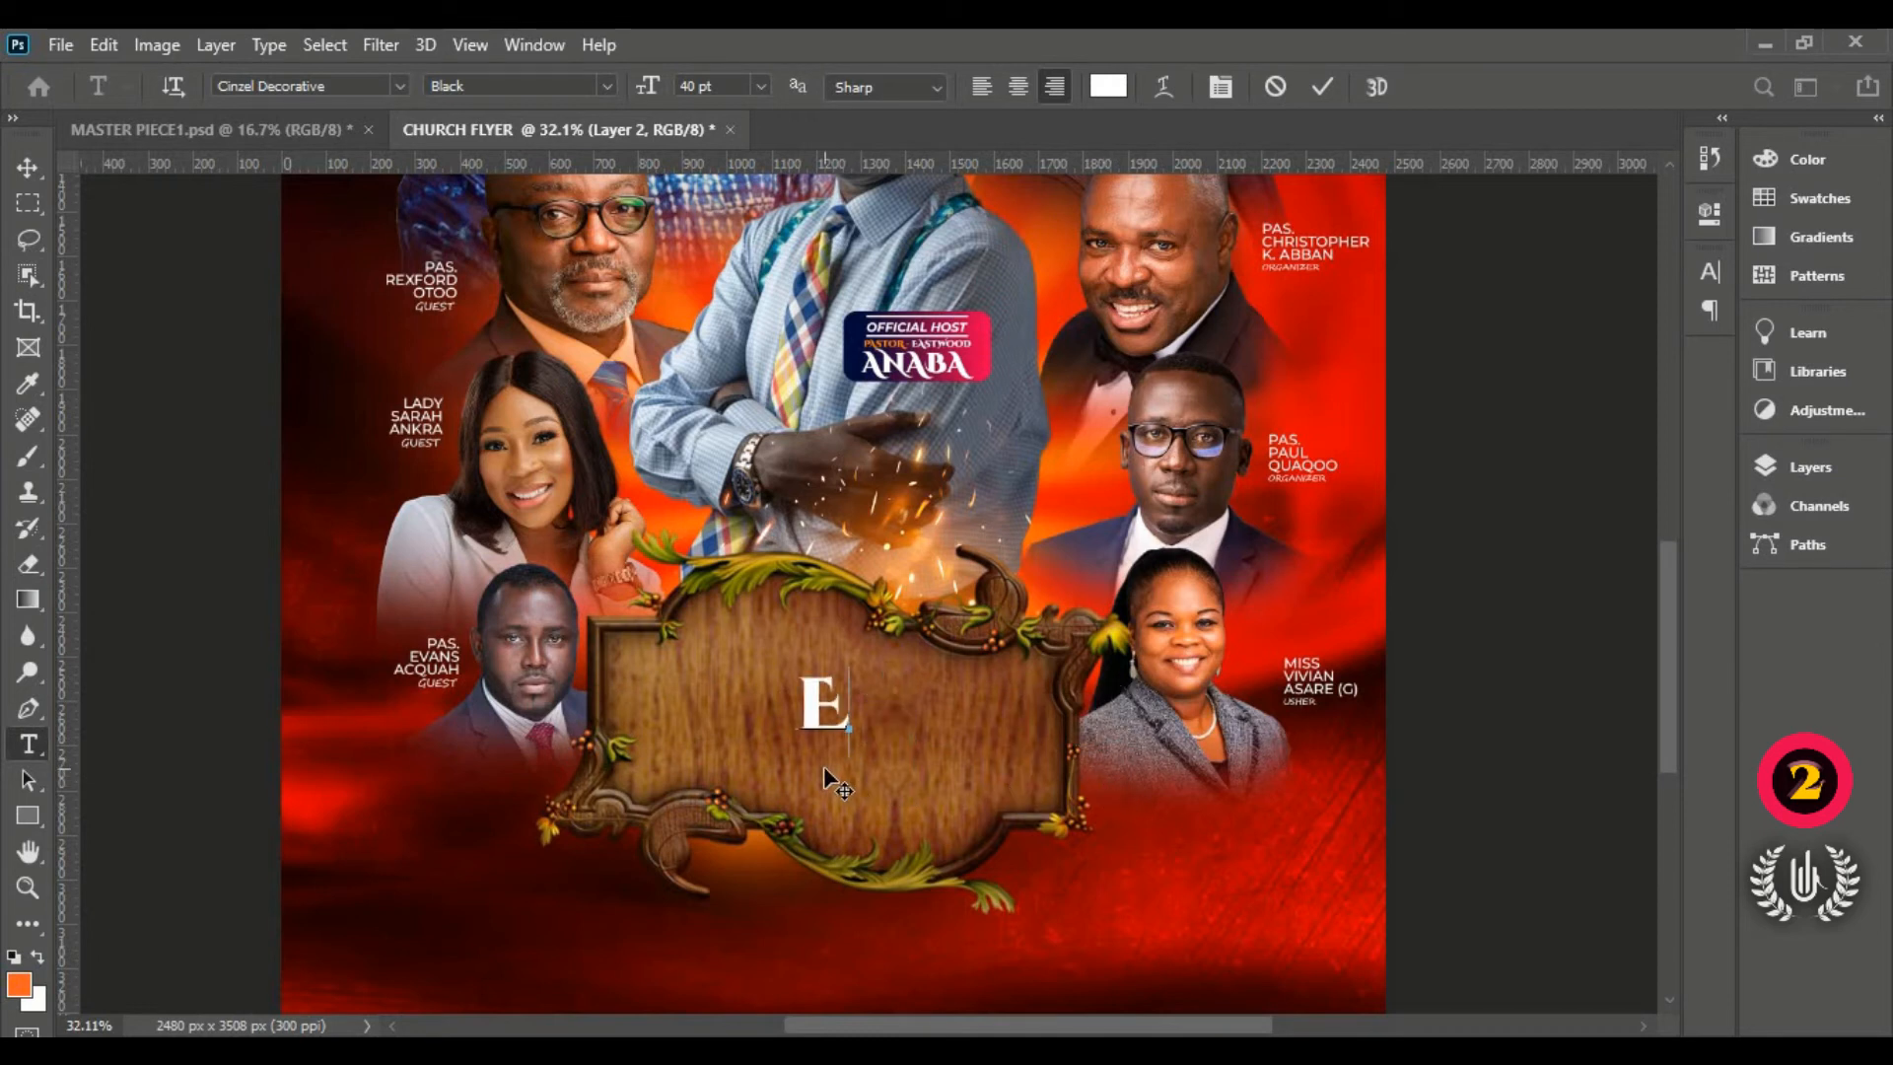
{"action": "type", "text": "N"}
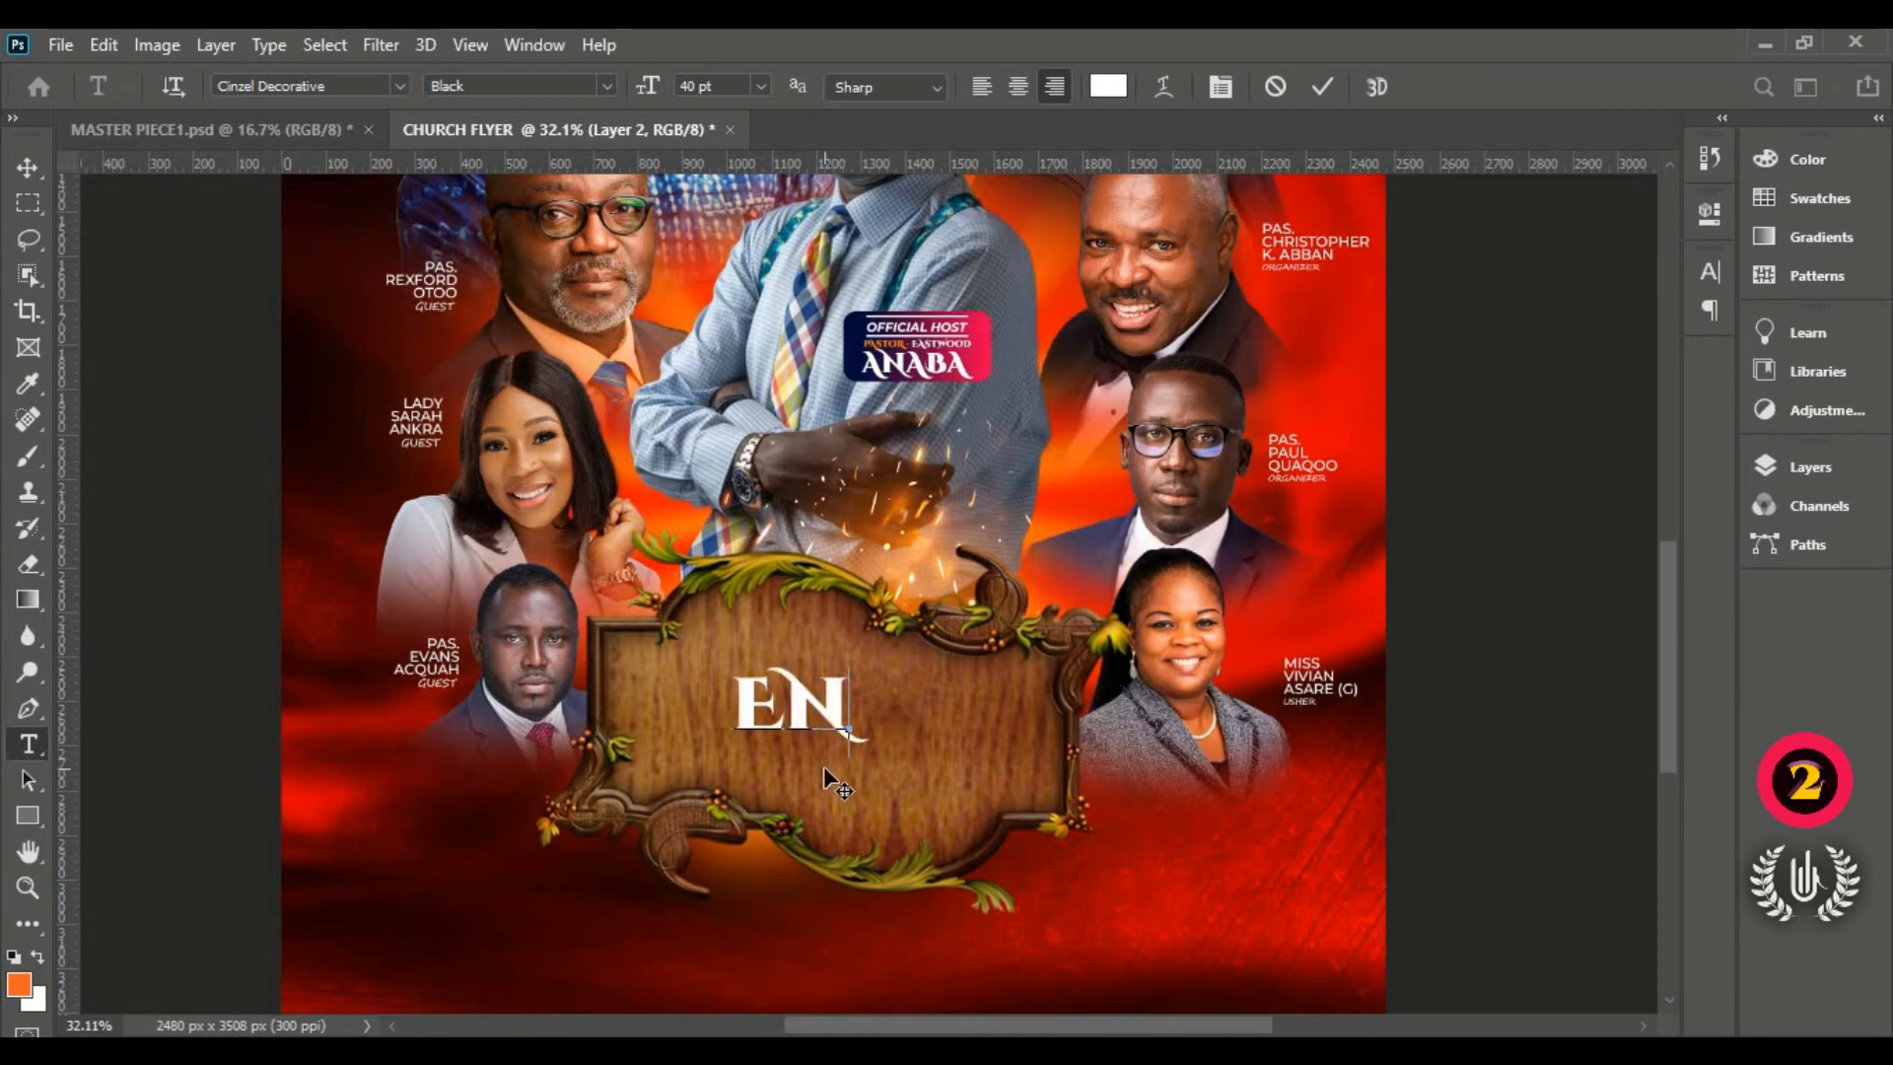
{"action": "type", "text": "C"}
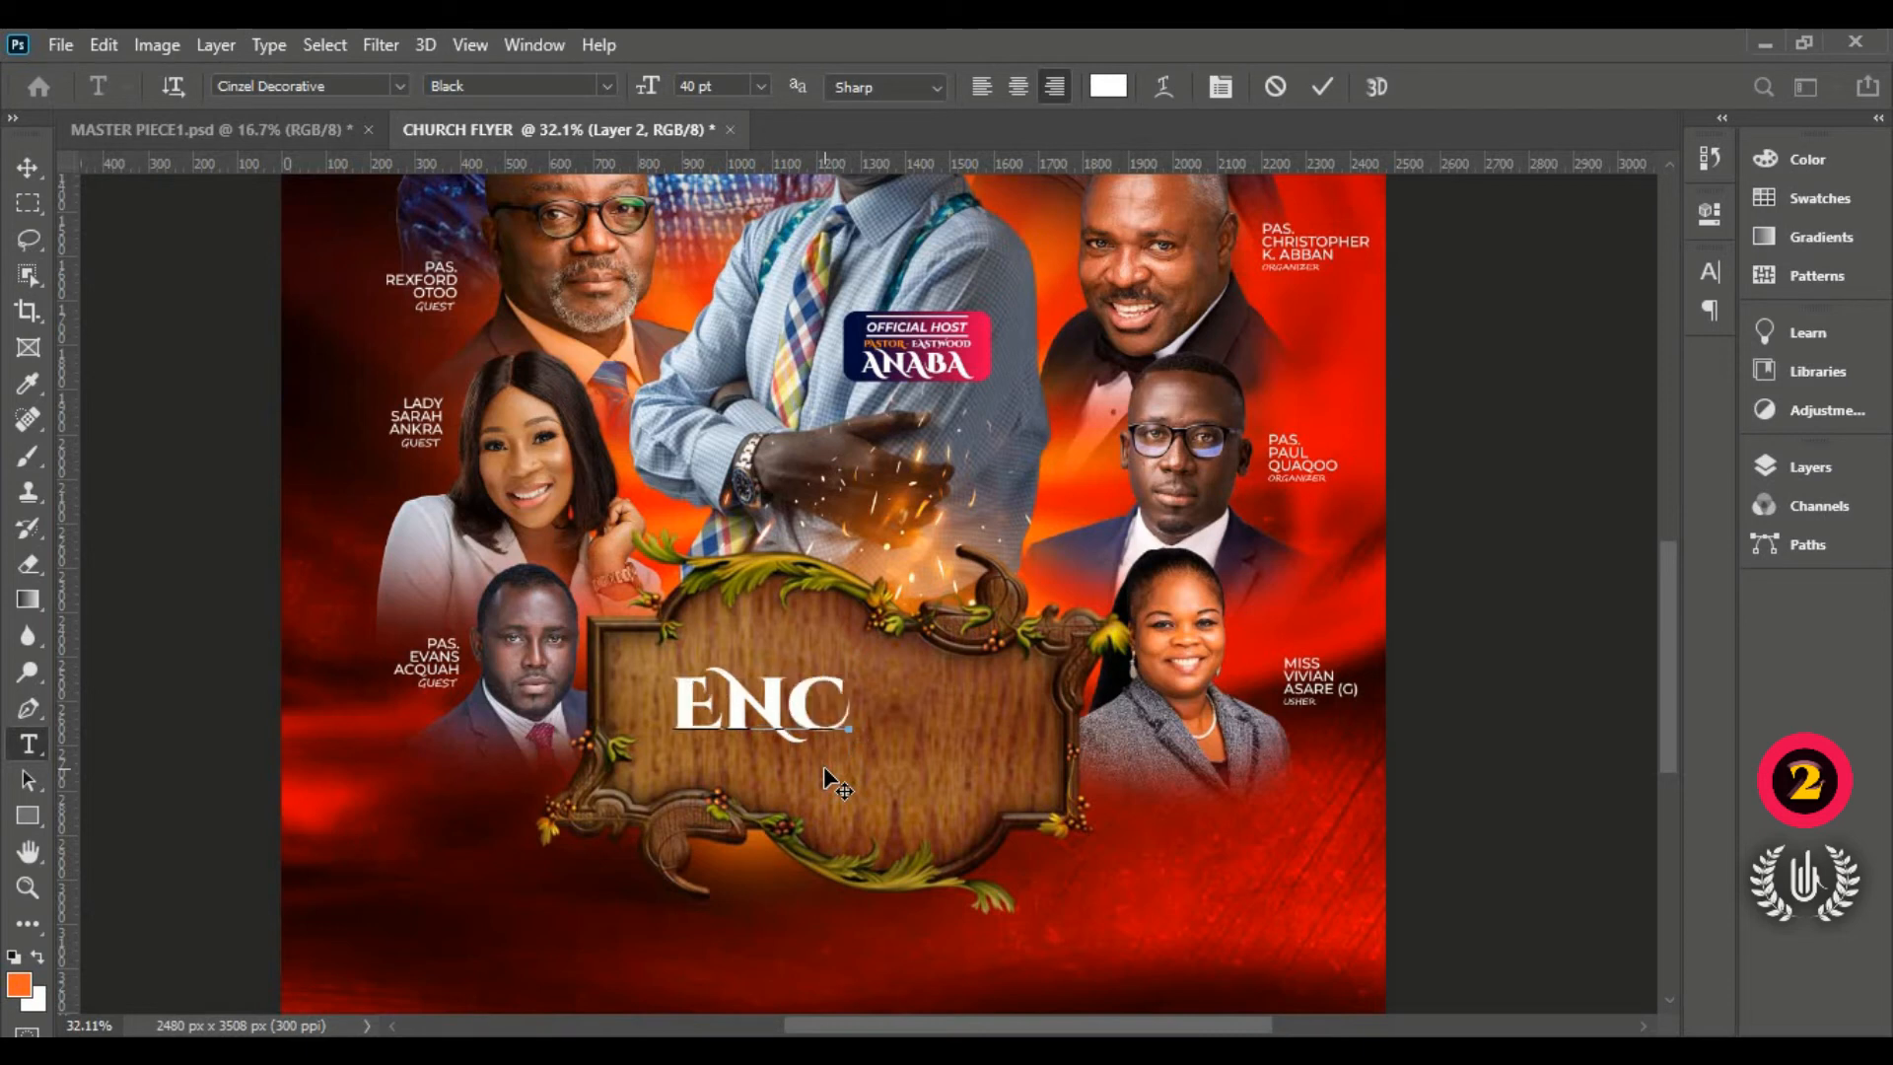
{"action": "key", "text": "BackSpace"}
{"action": "type", "text": "C"}
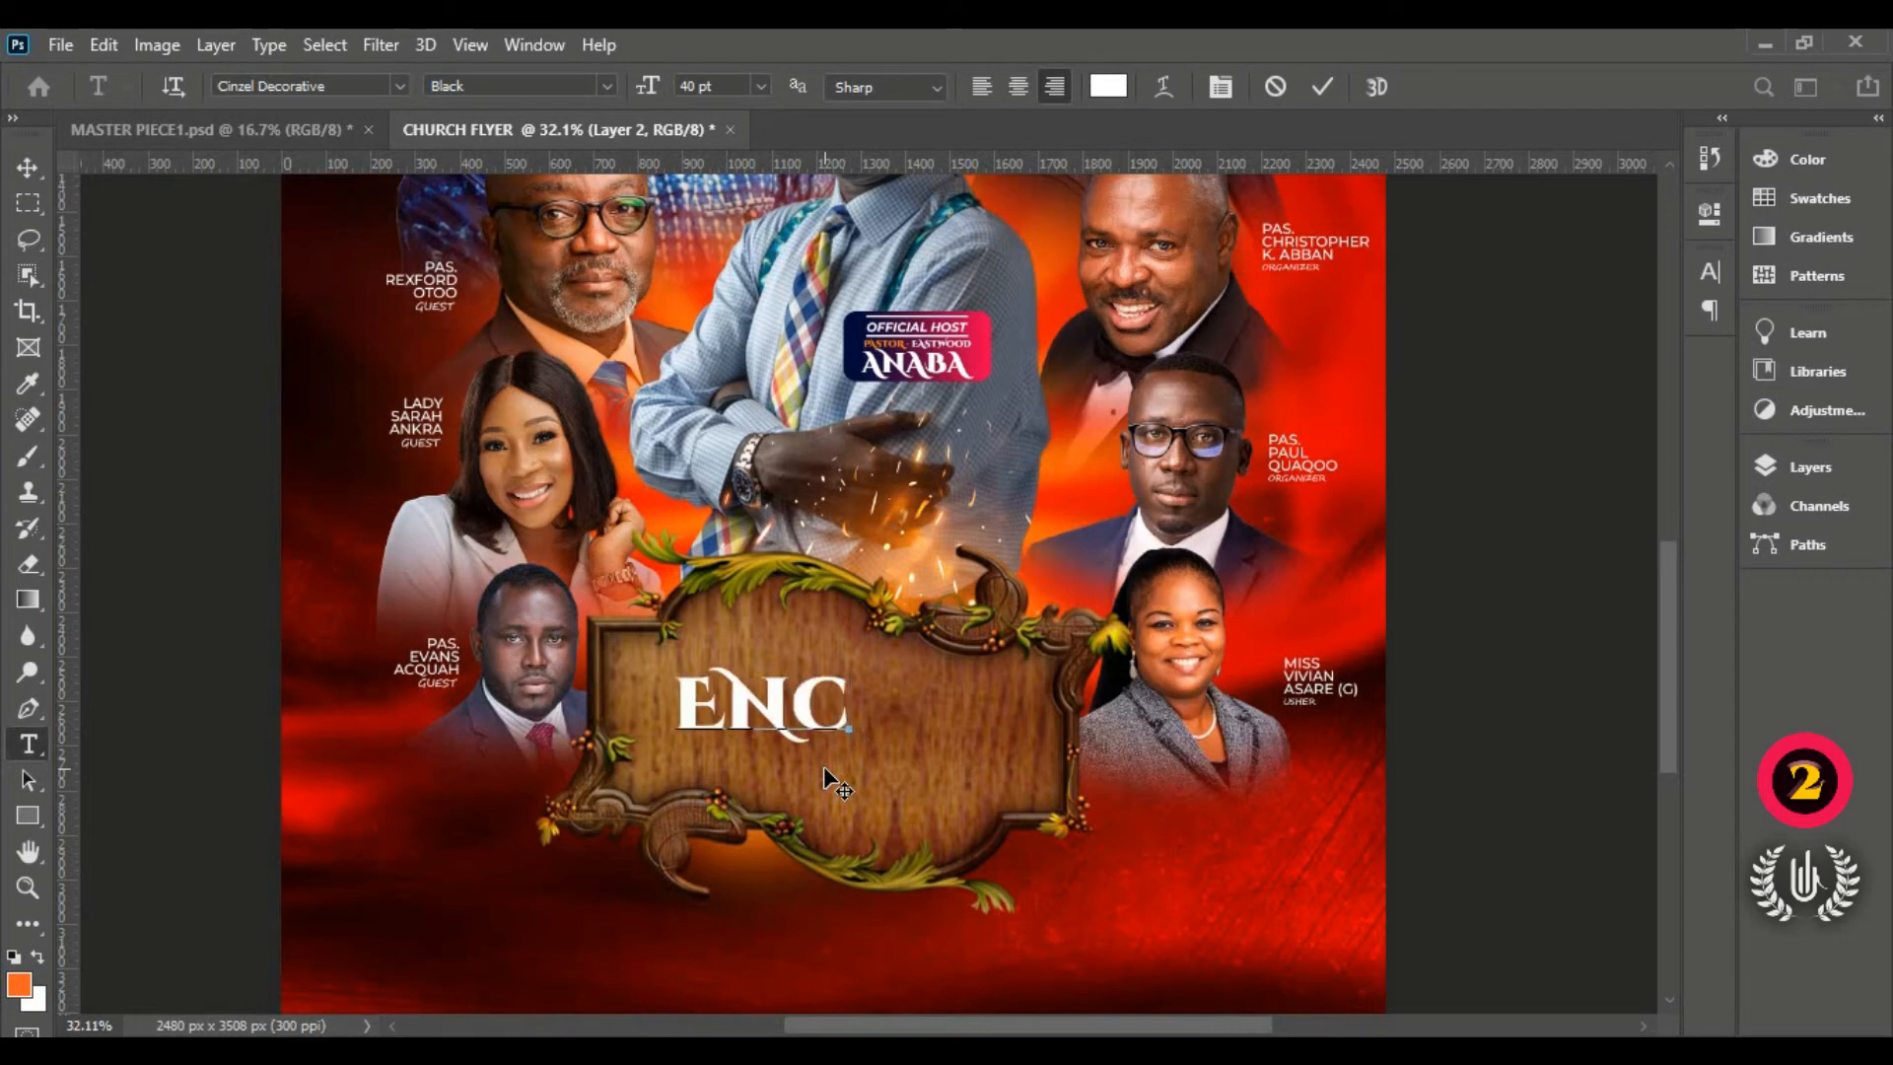
{"action": "type", "text": "O"}
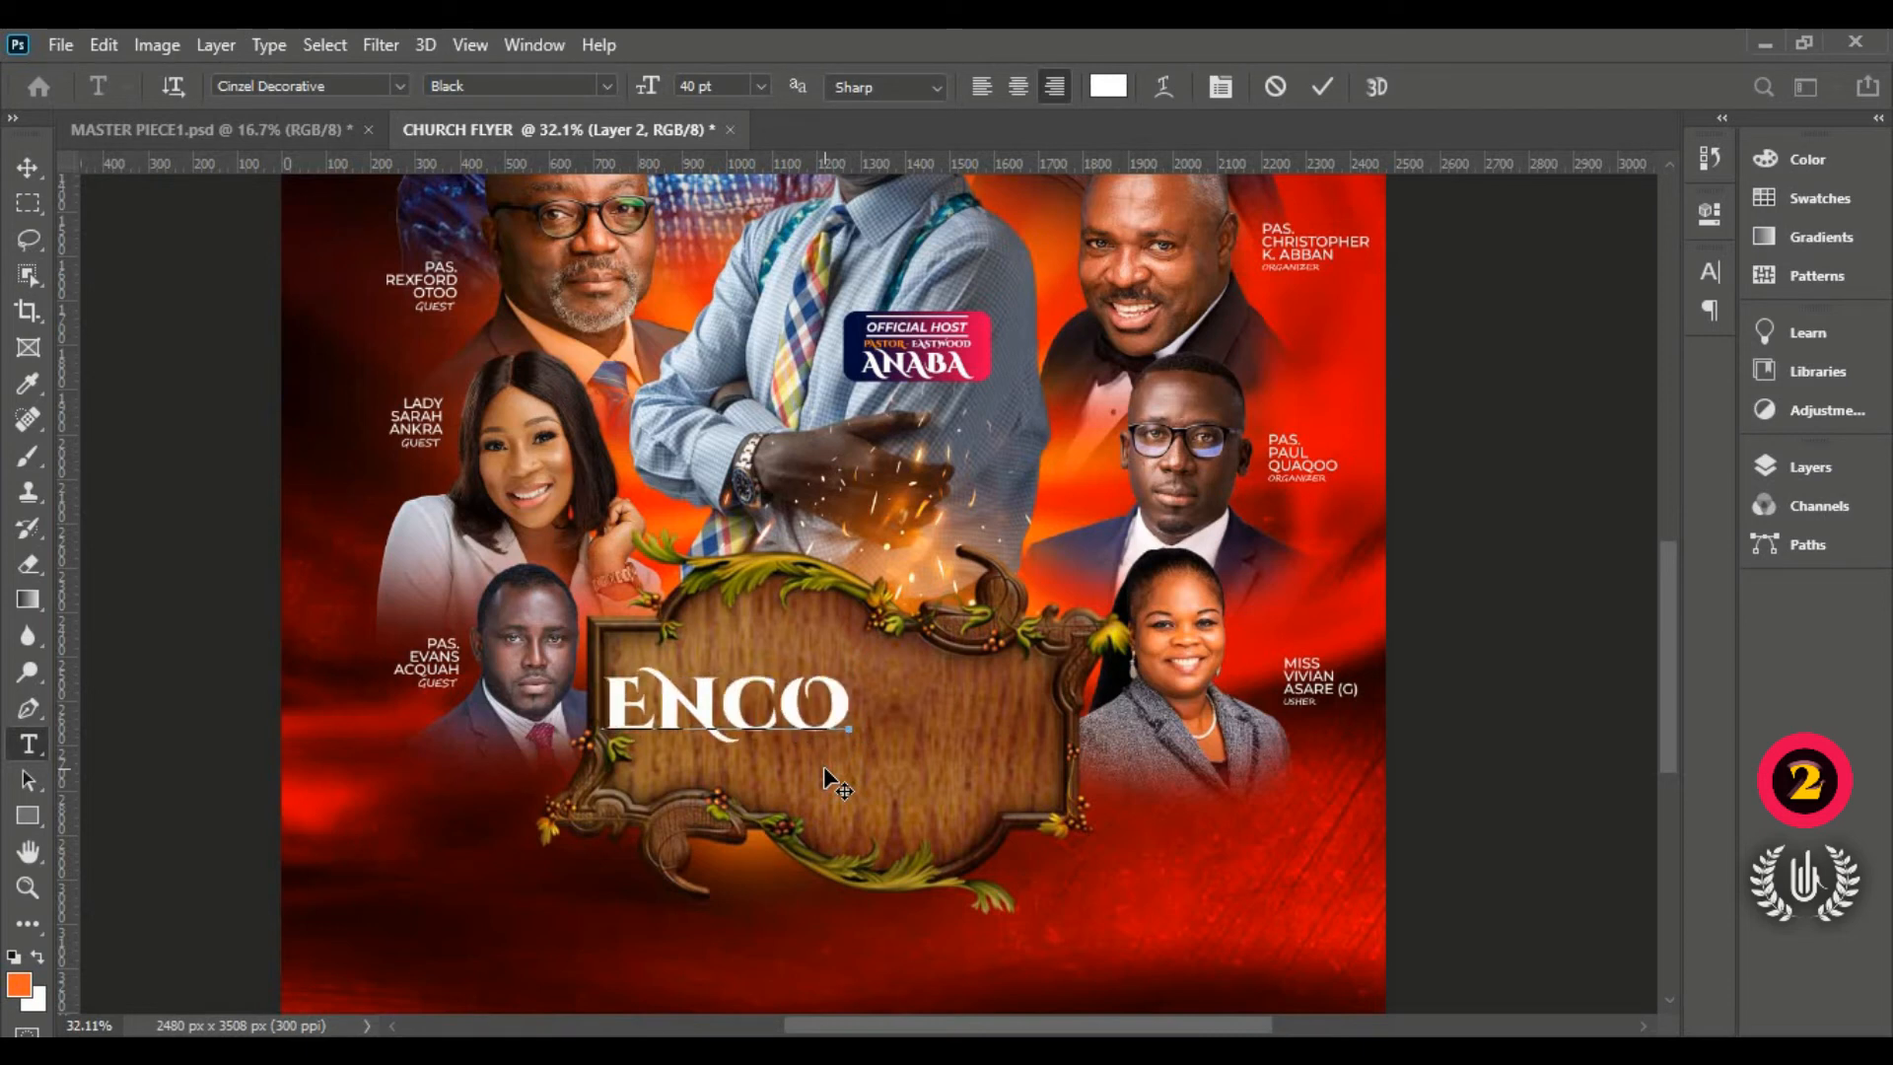
{"action": "type", "text": "U"}
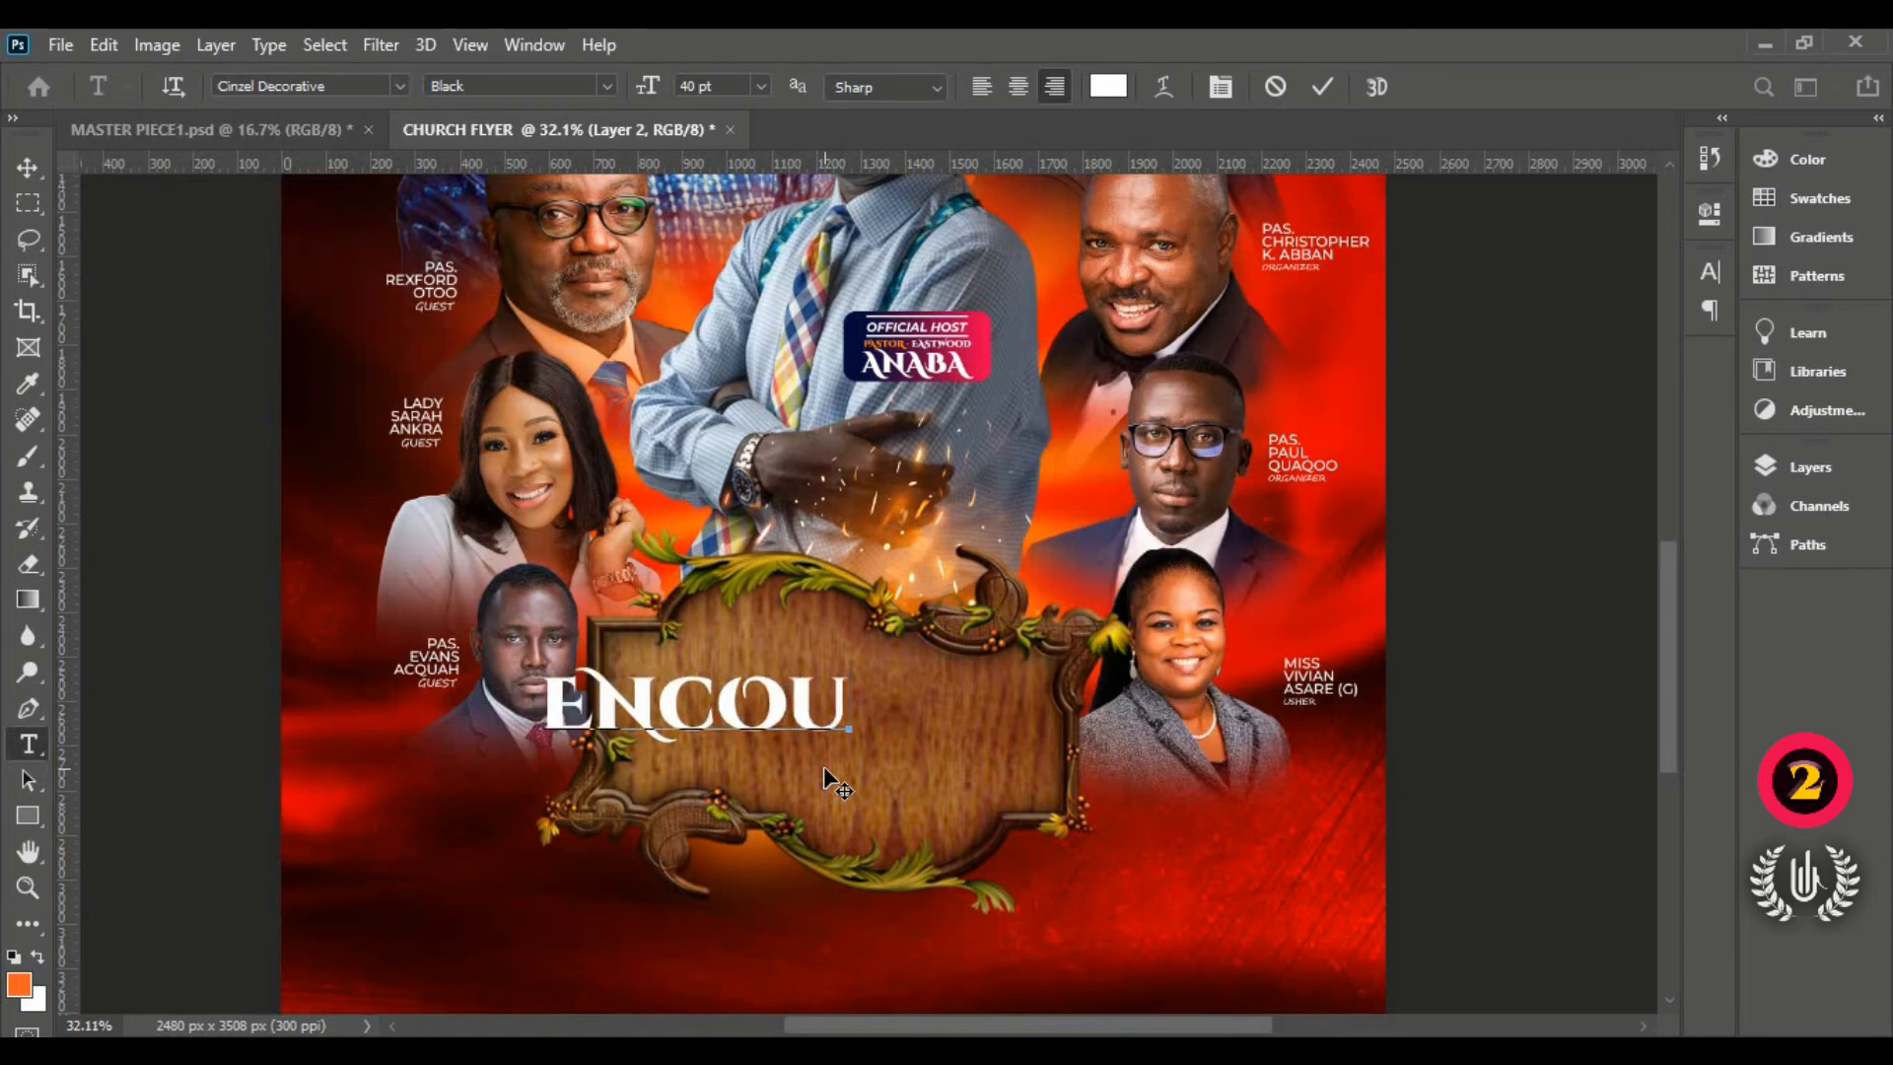
{"action": "type", "text": "N"}
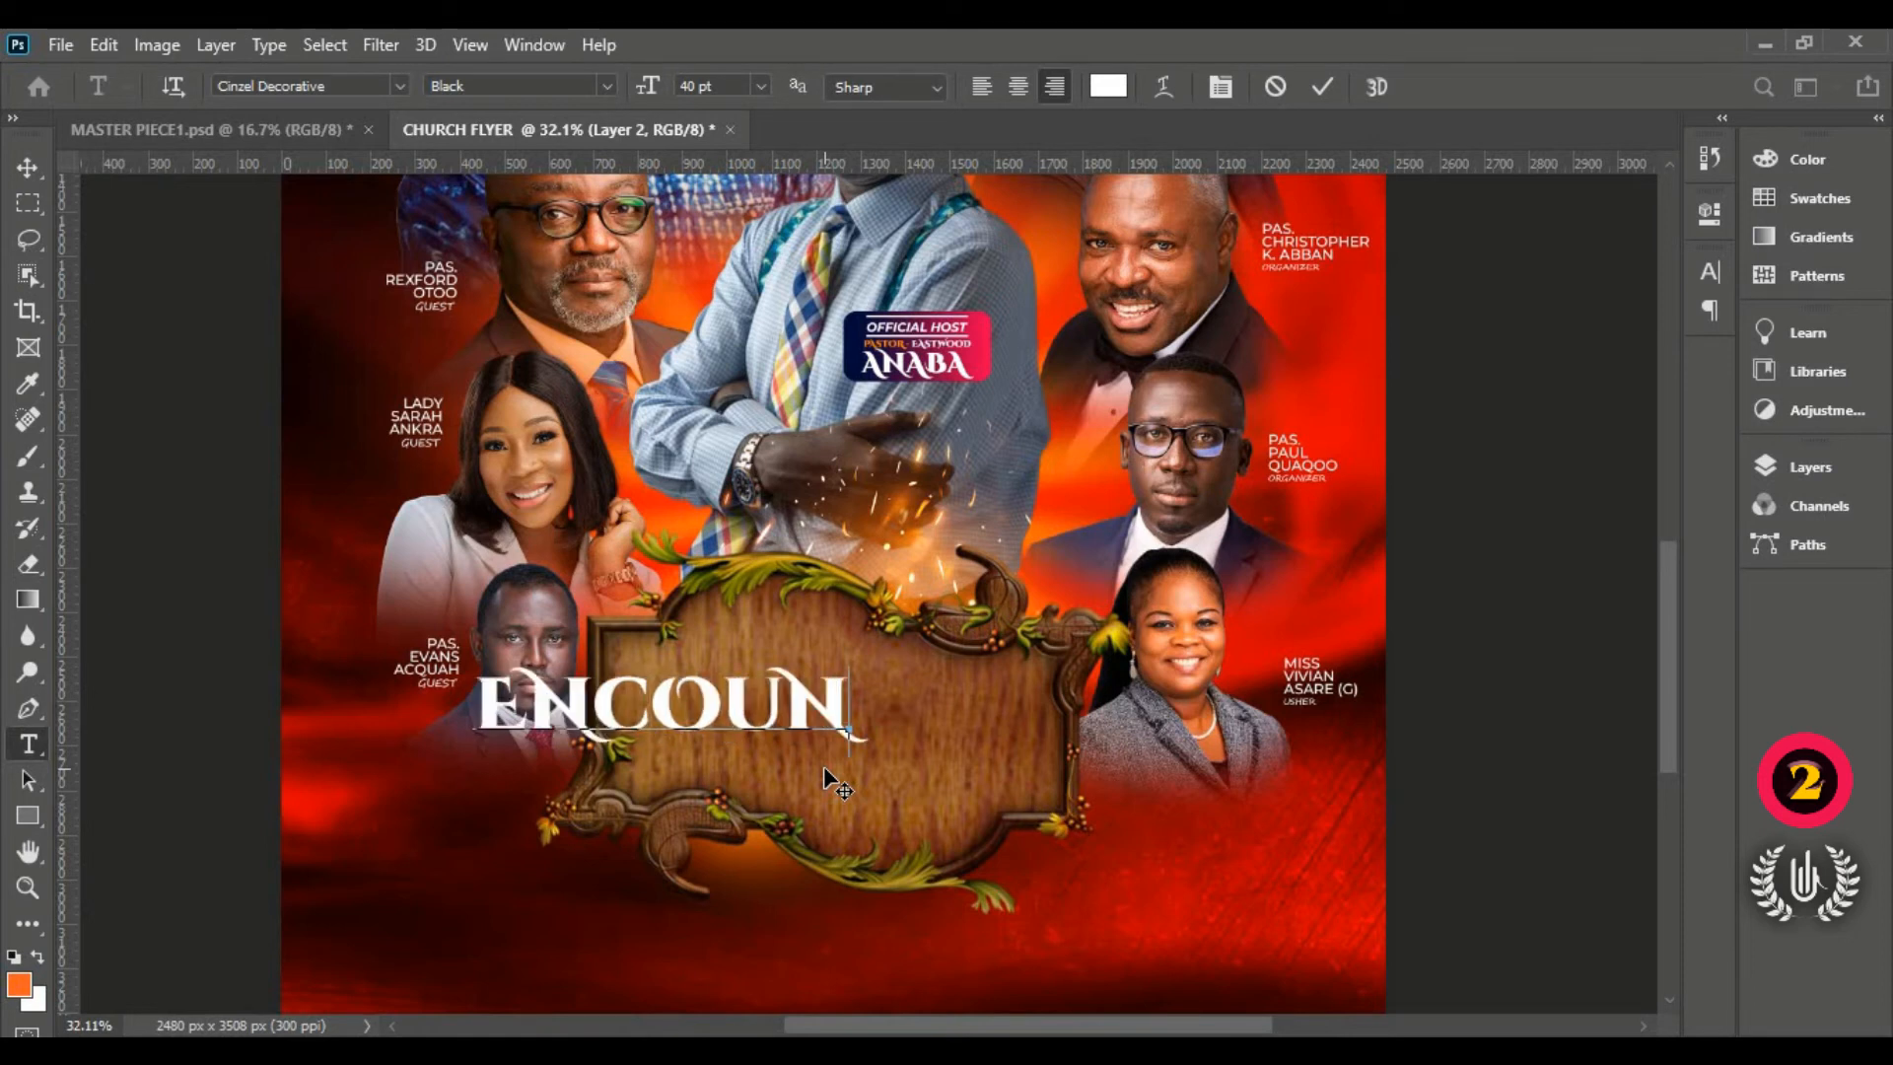
{"action": "type", "text": "TE"}
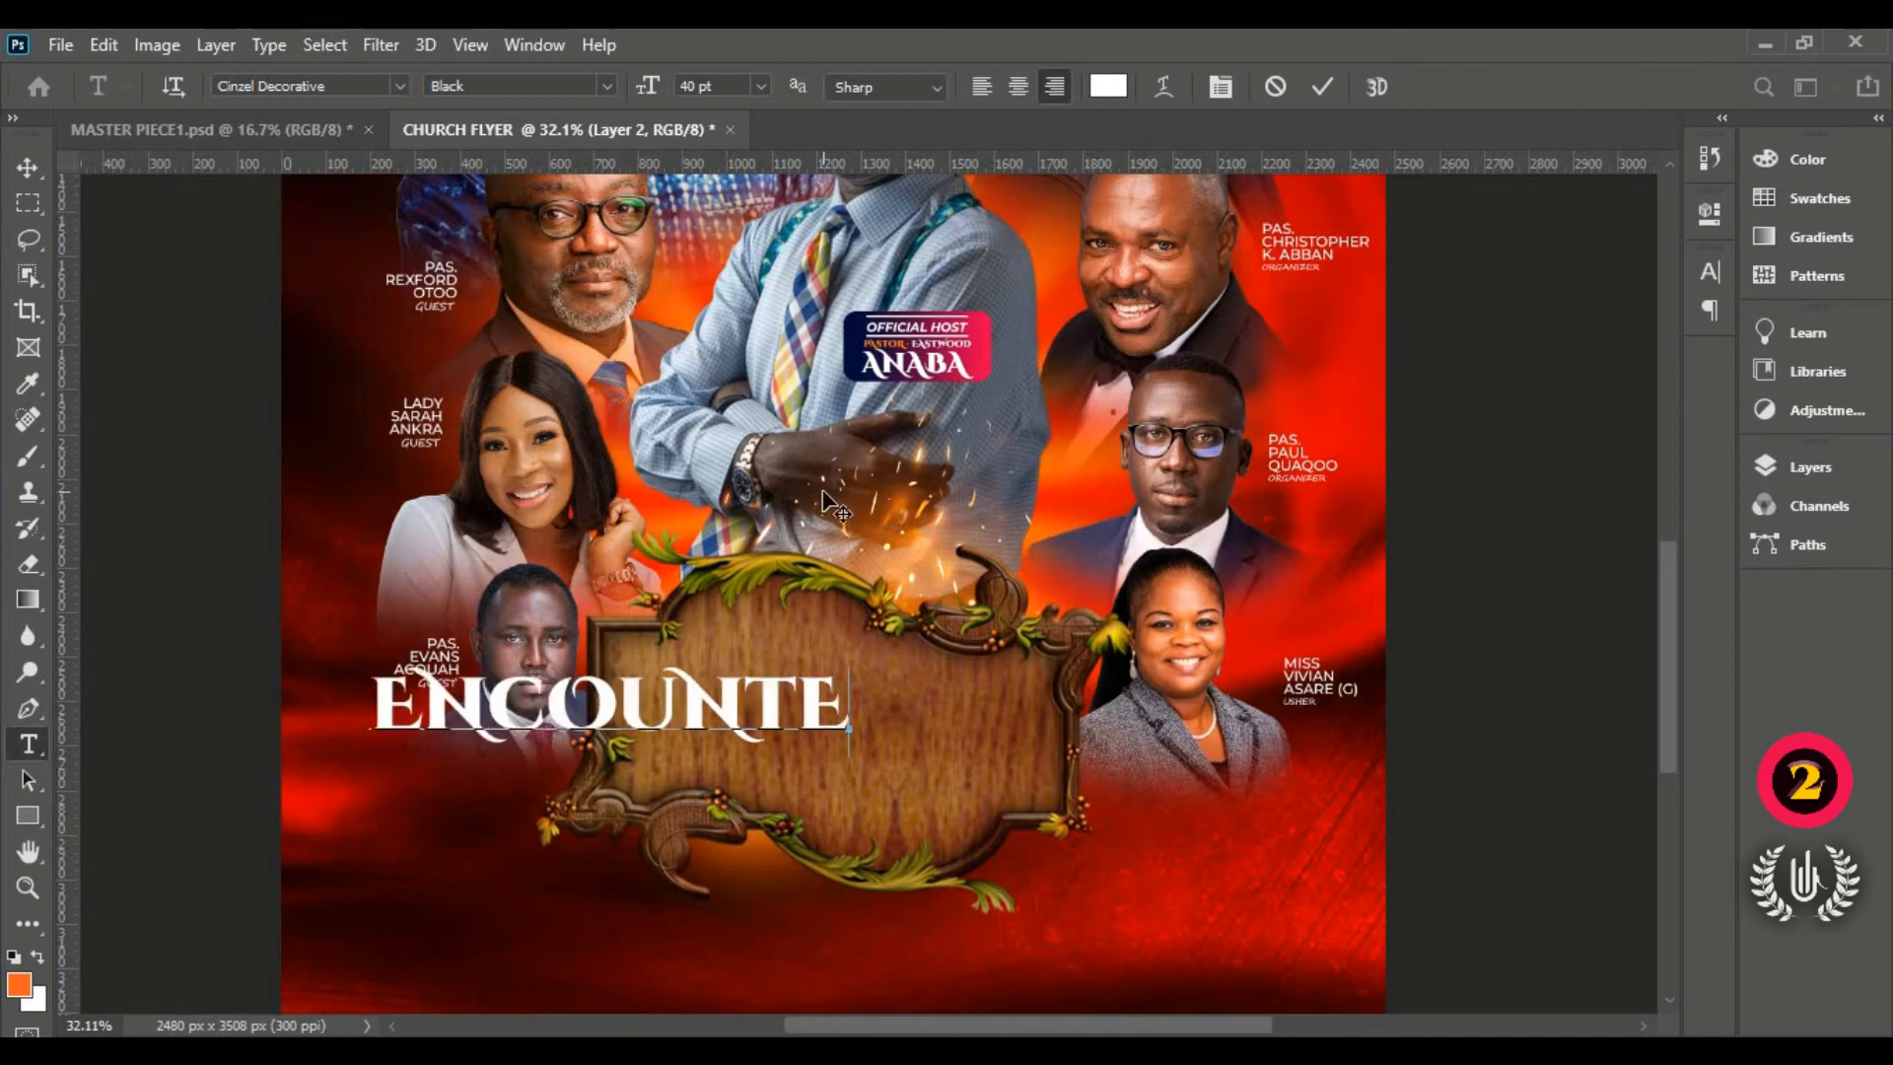
{"action": "type", "text": "R"}
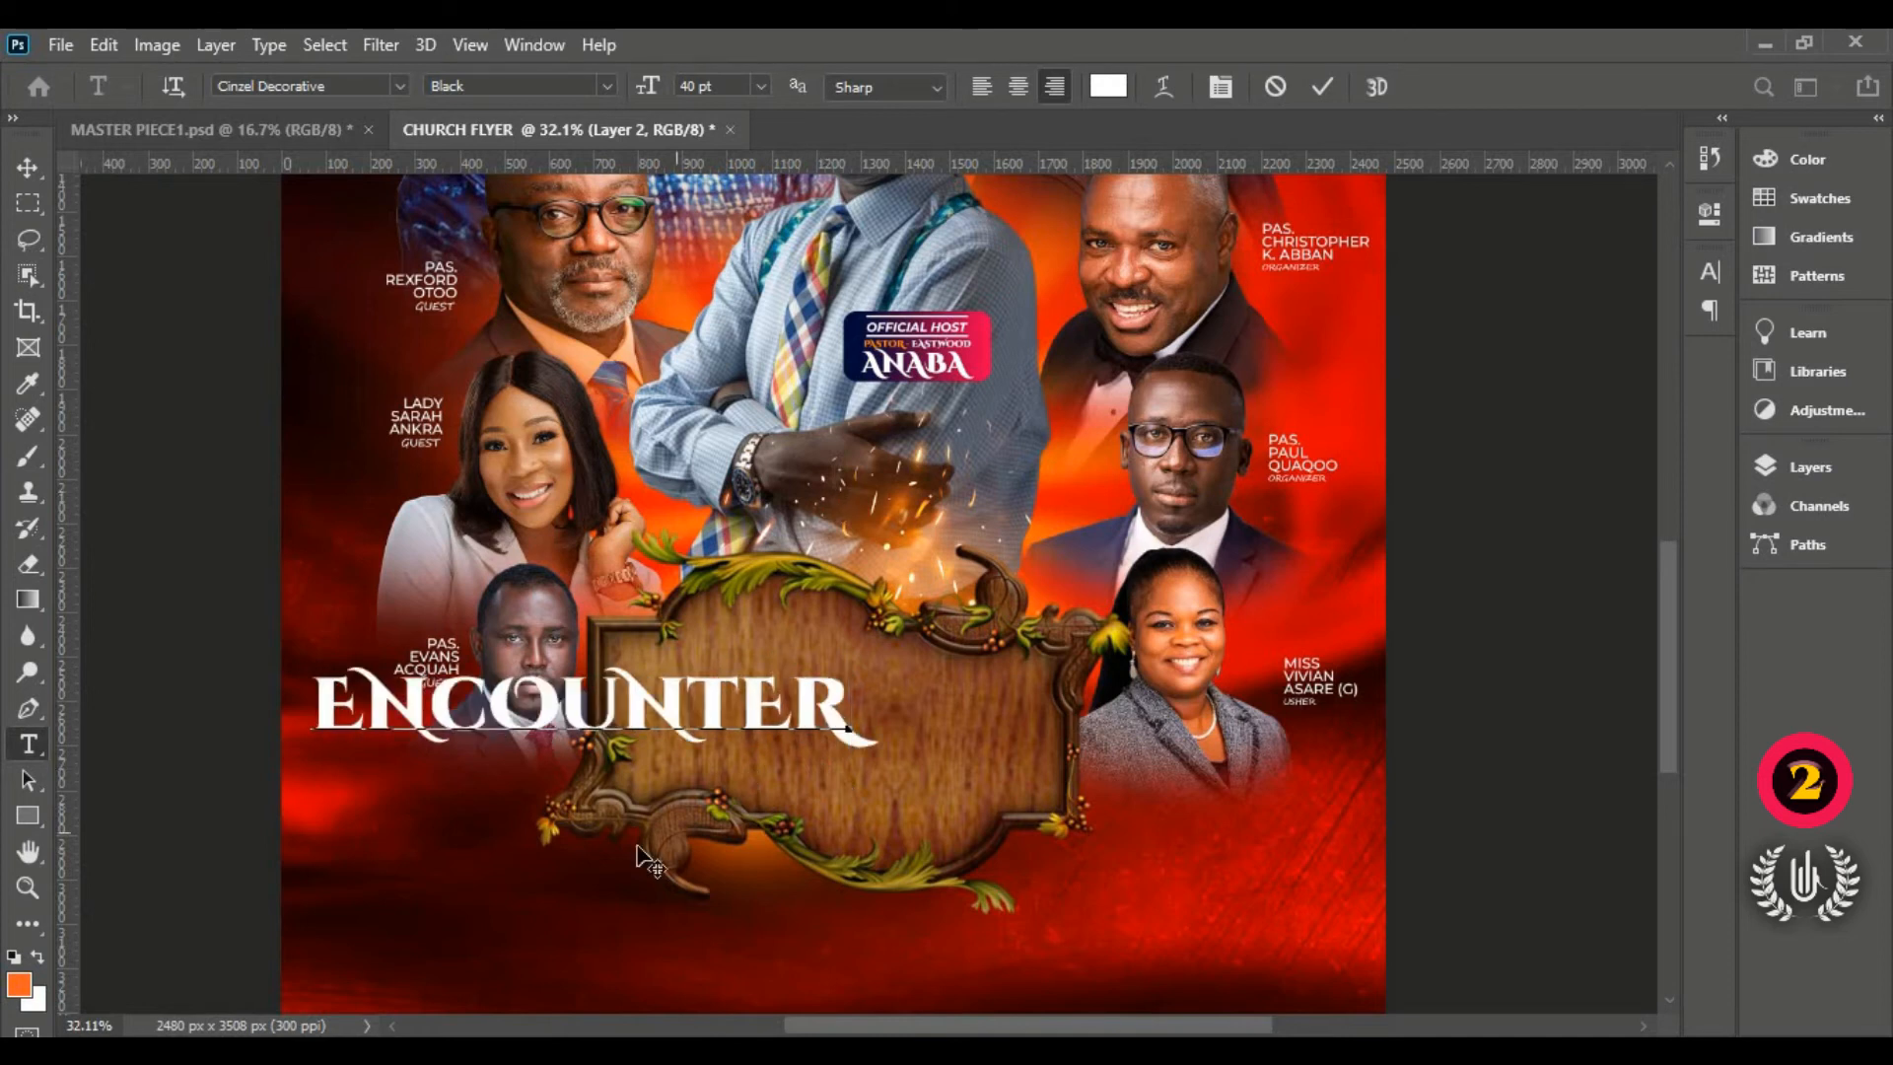
{"action": "left_click_drag", "start_coordinate": [621, 852], "coordinate": [876, 875]}
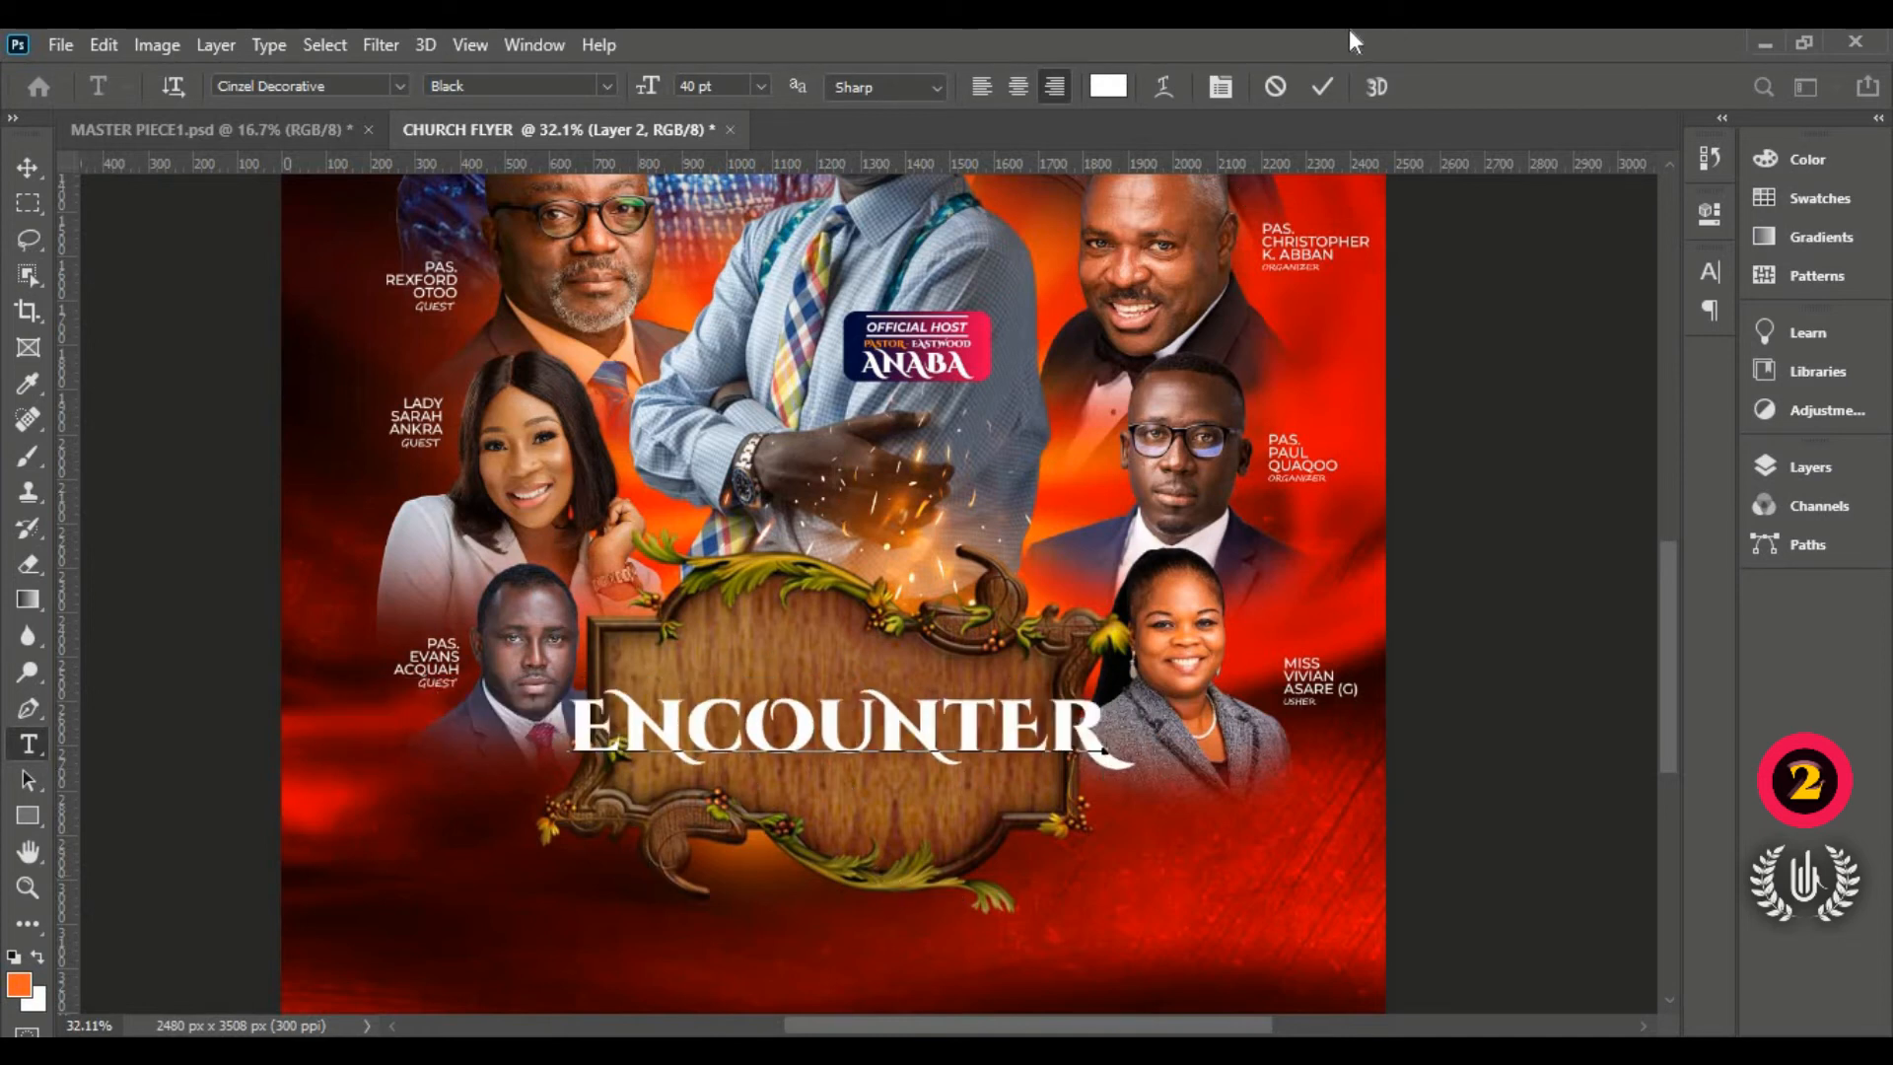
{"action": "left_click", "coordinate": [1322, 87]}
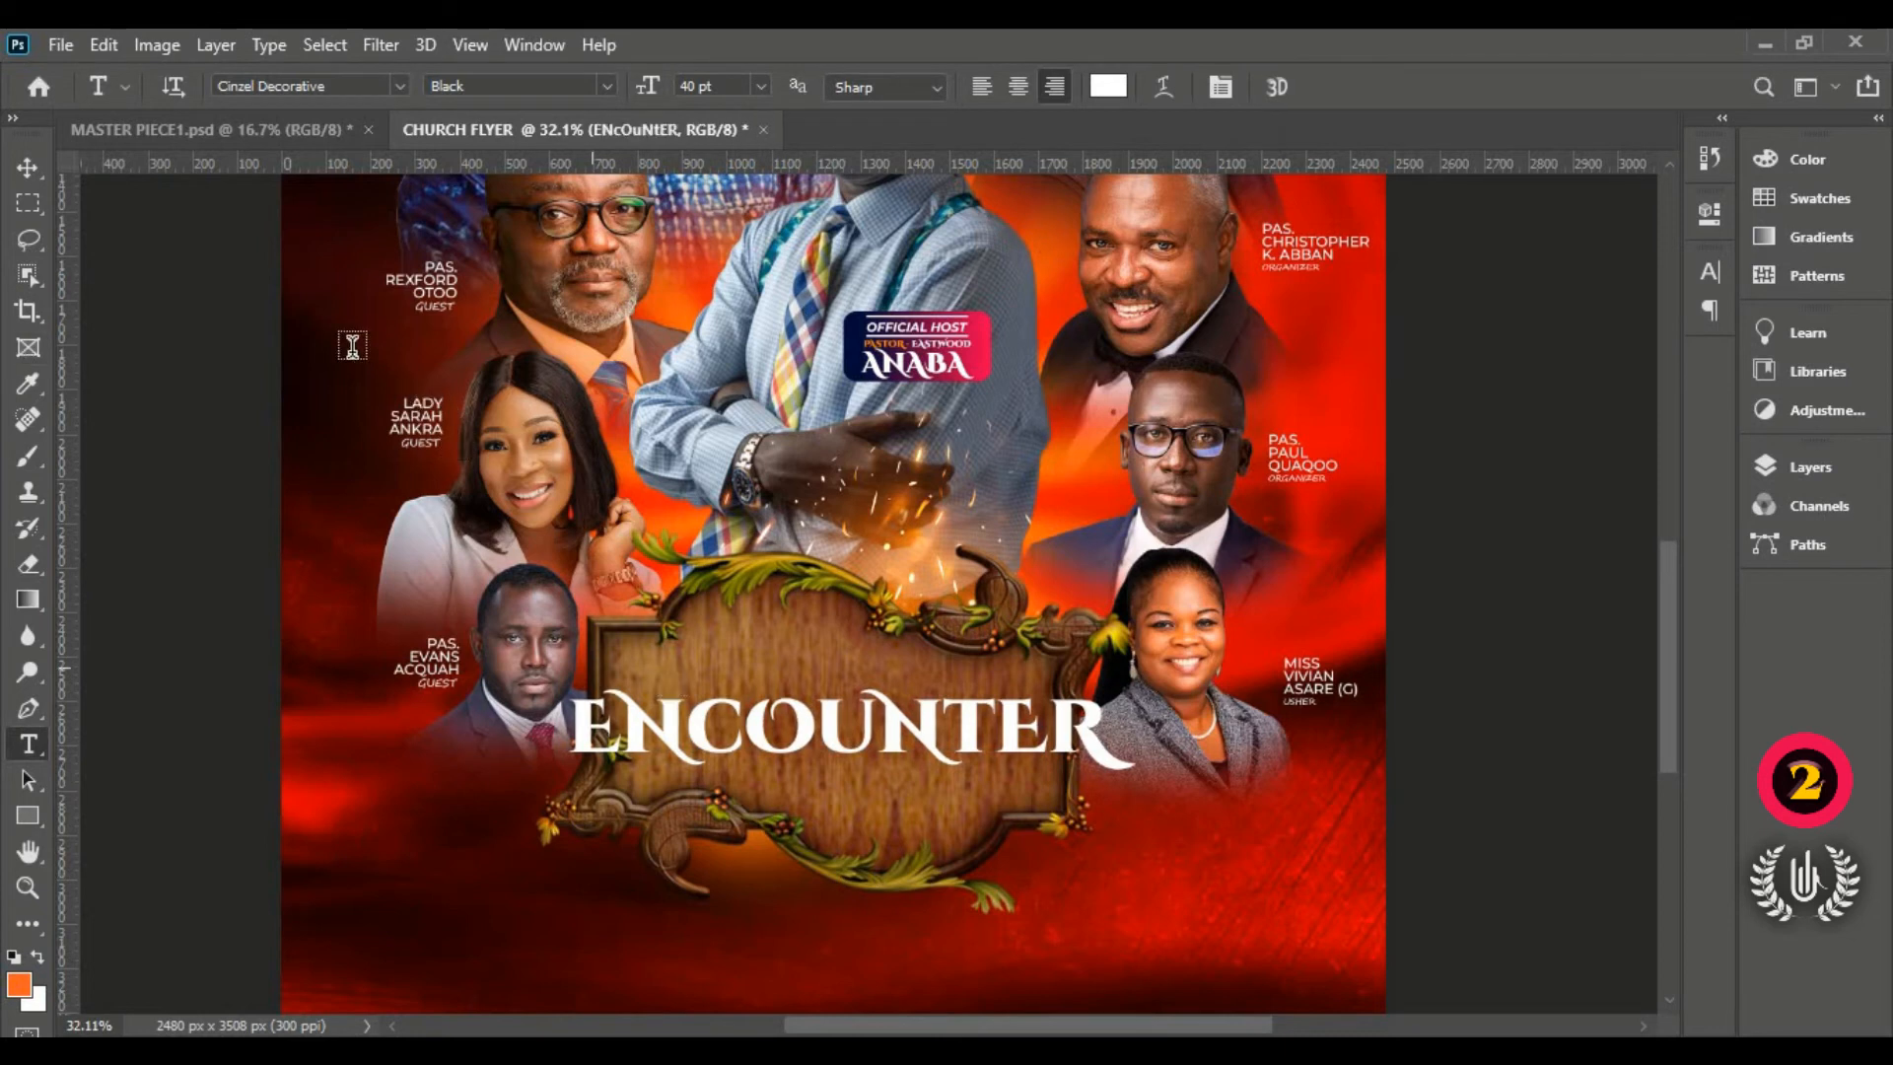
{"action": "left_click", "coordinate": [27, 168]}
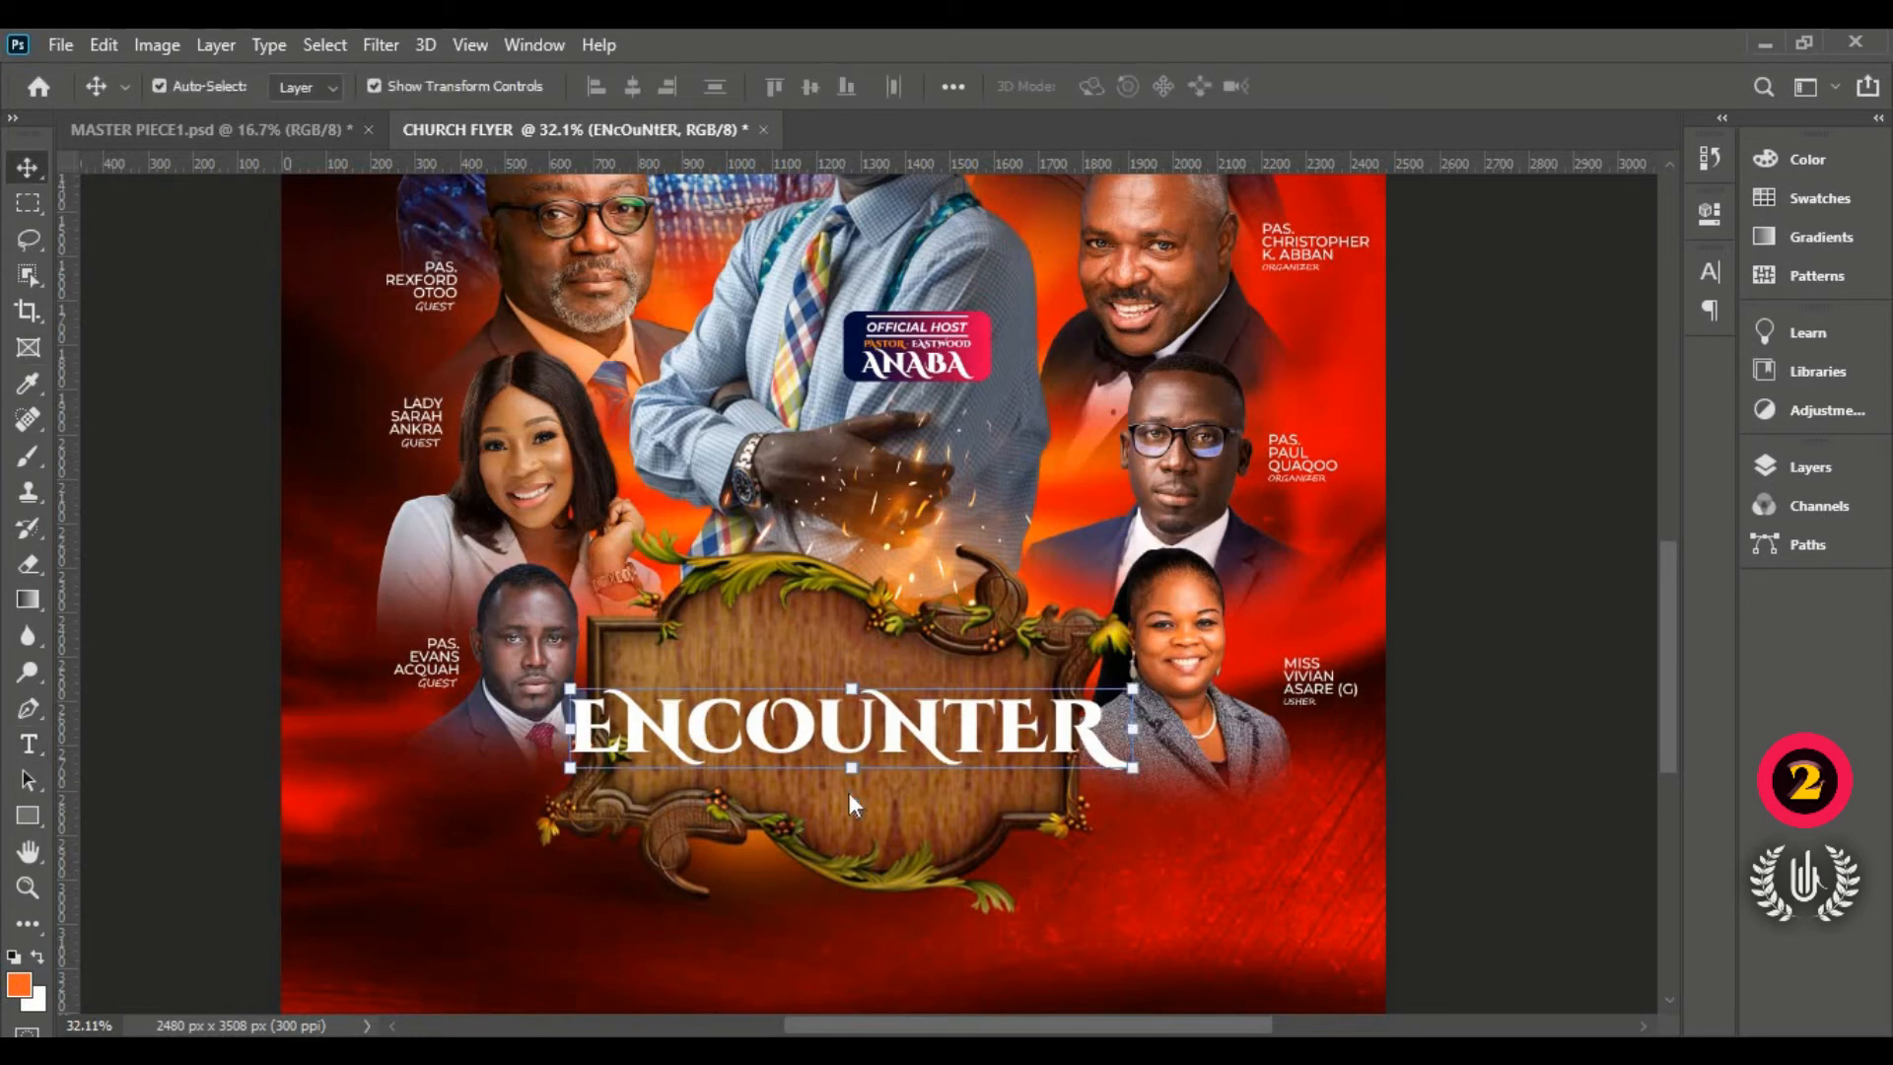
Step: Scale the ENCOUNTER title up to about 127% and raise it slightly
{"action": "key", "text": "ctrl+t"}
{"action": "left_click_drag", "start_coordinate": [850, 797], "coordinate": [850, 800]}
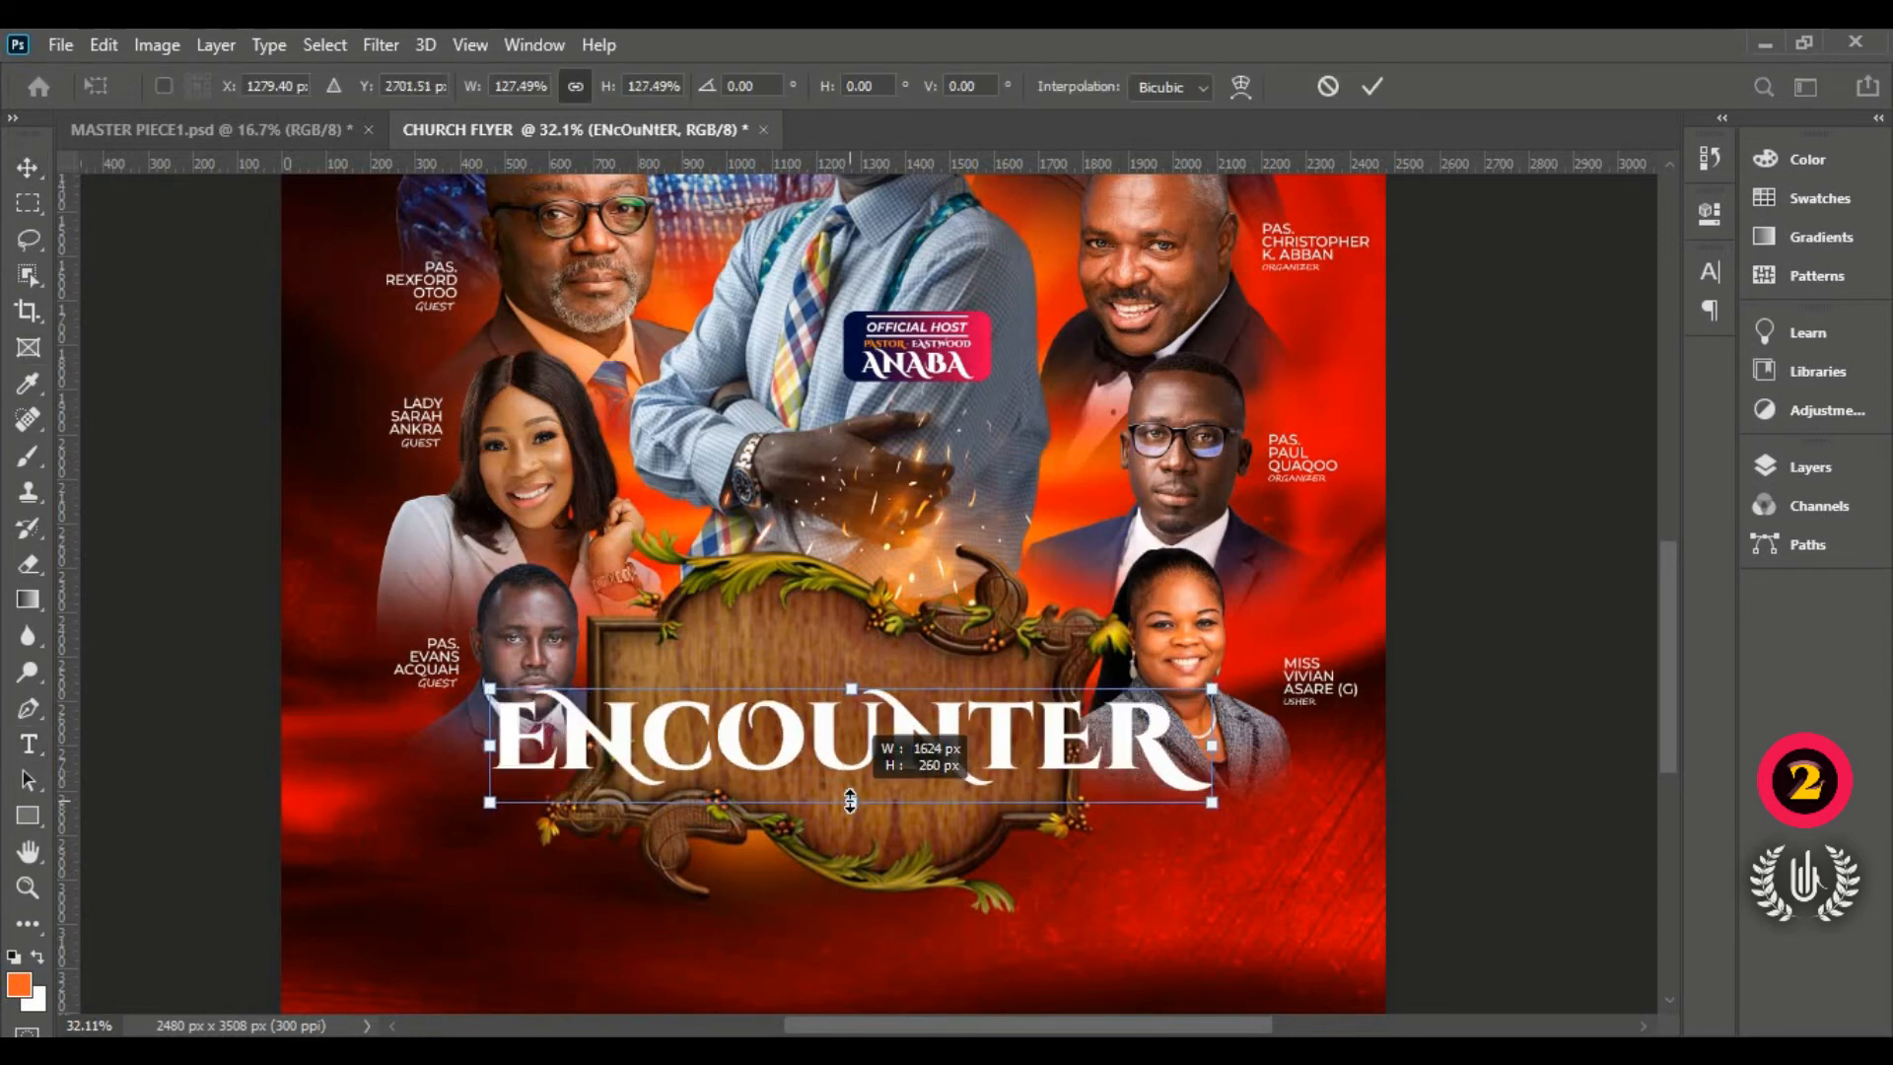
{"action": "left_click_drag", "start_coordinate": [849, 730], "coordinate": [854, 721]}
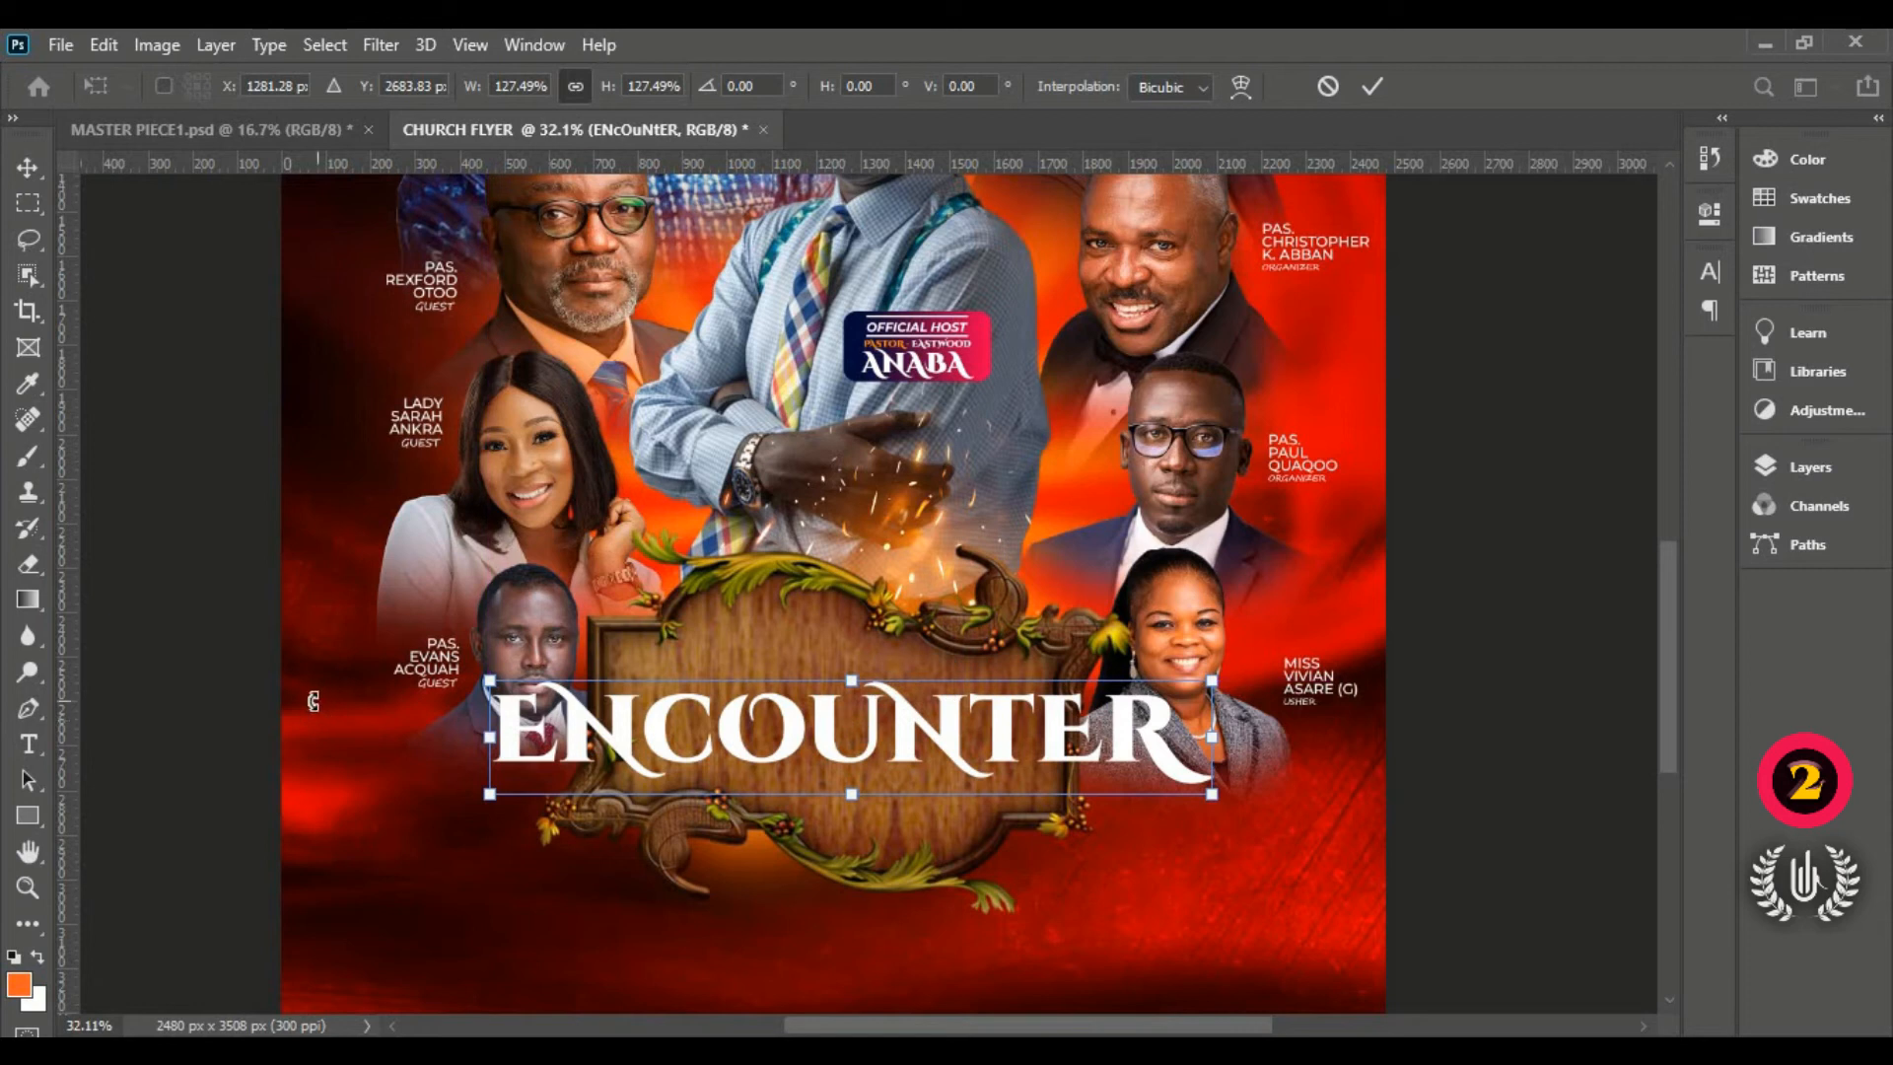
{"action": "key", "text": "Return"}
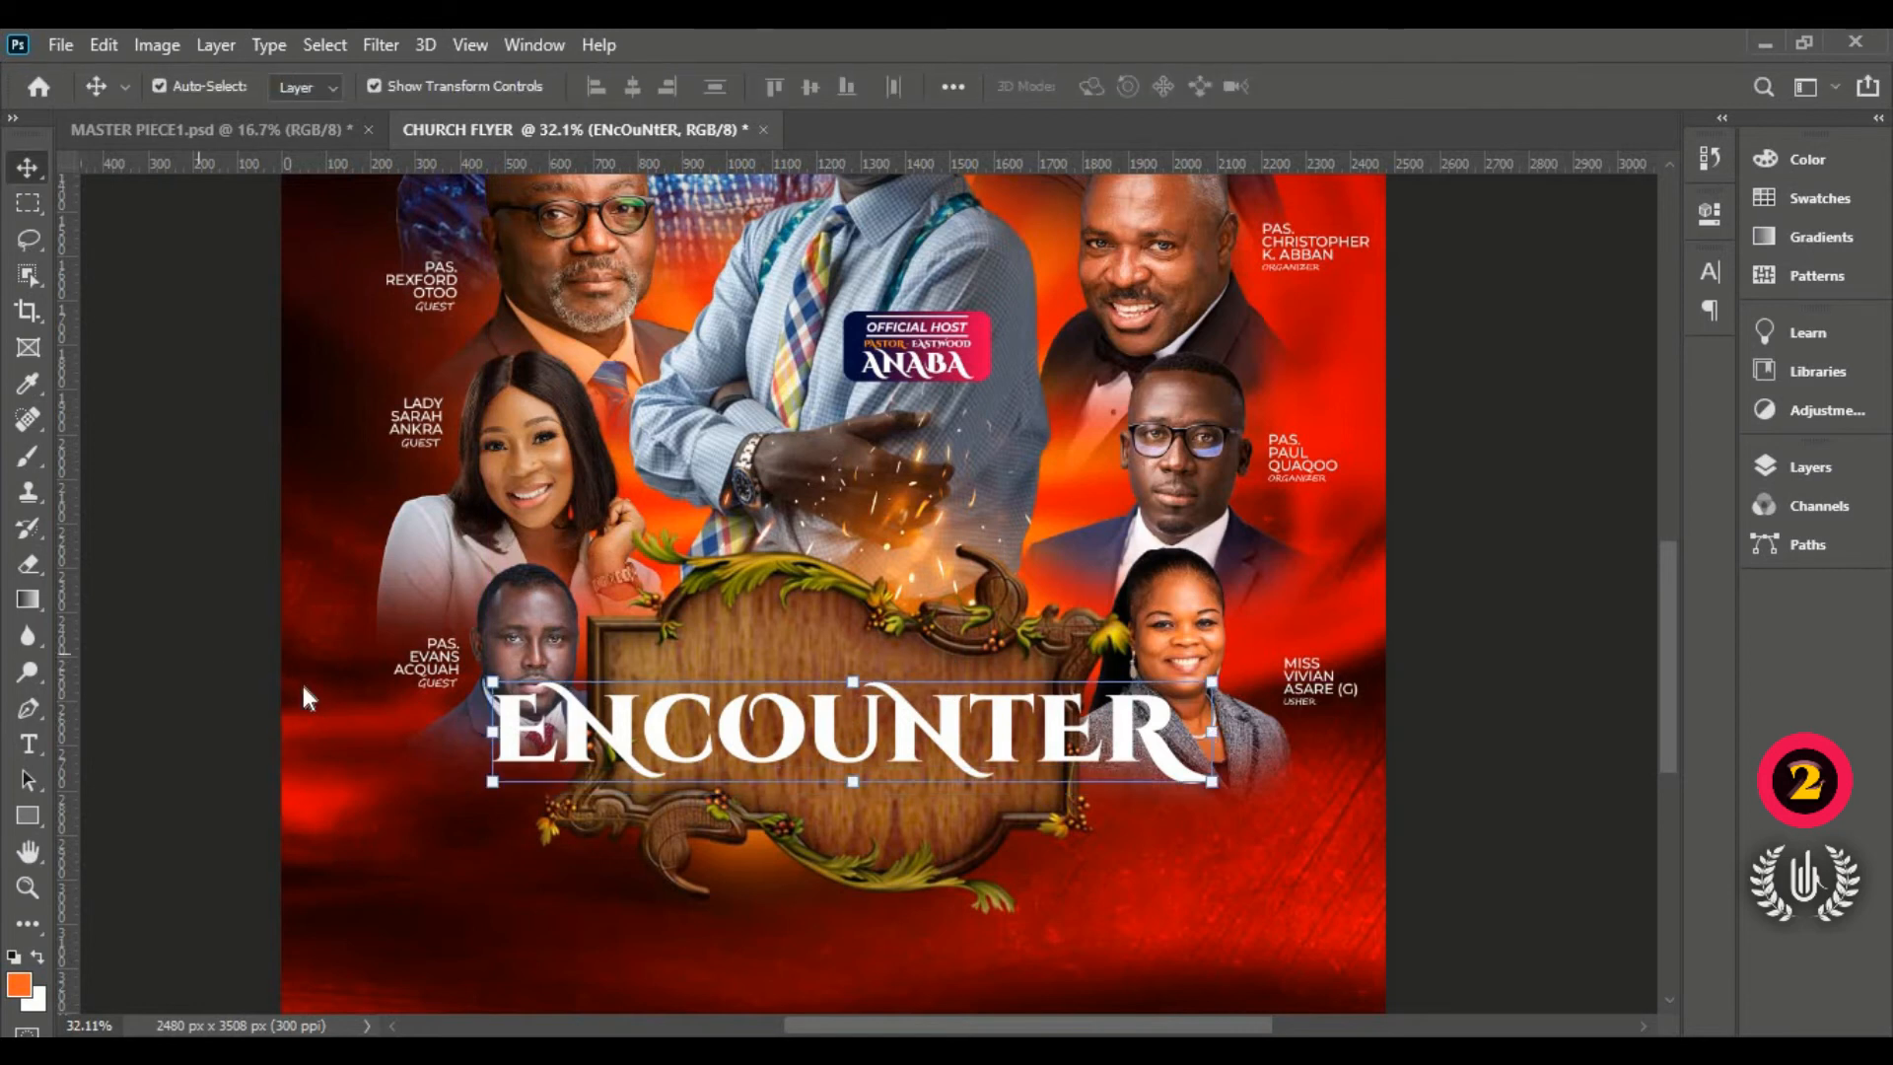
Step: Move the wooden frame and the ENCOUNTER title slightly down
{"action": "left_click", "coordinate": [745, 640]}
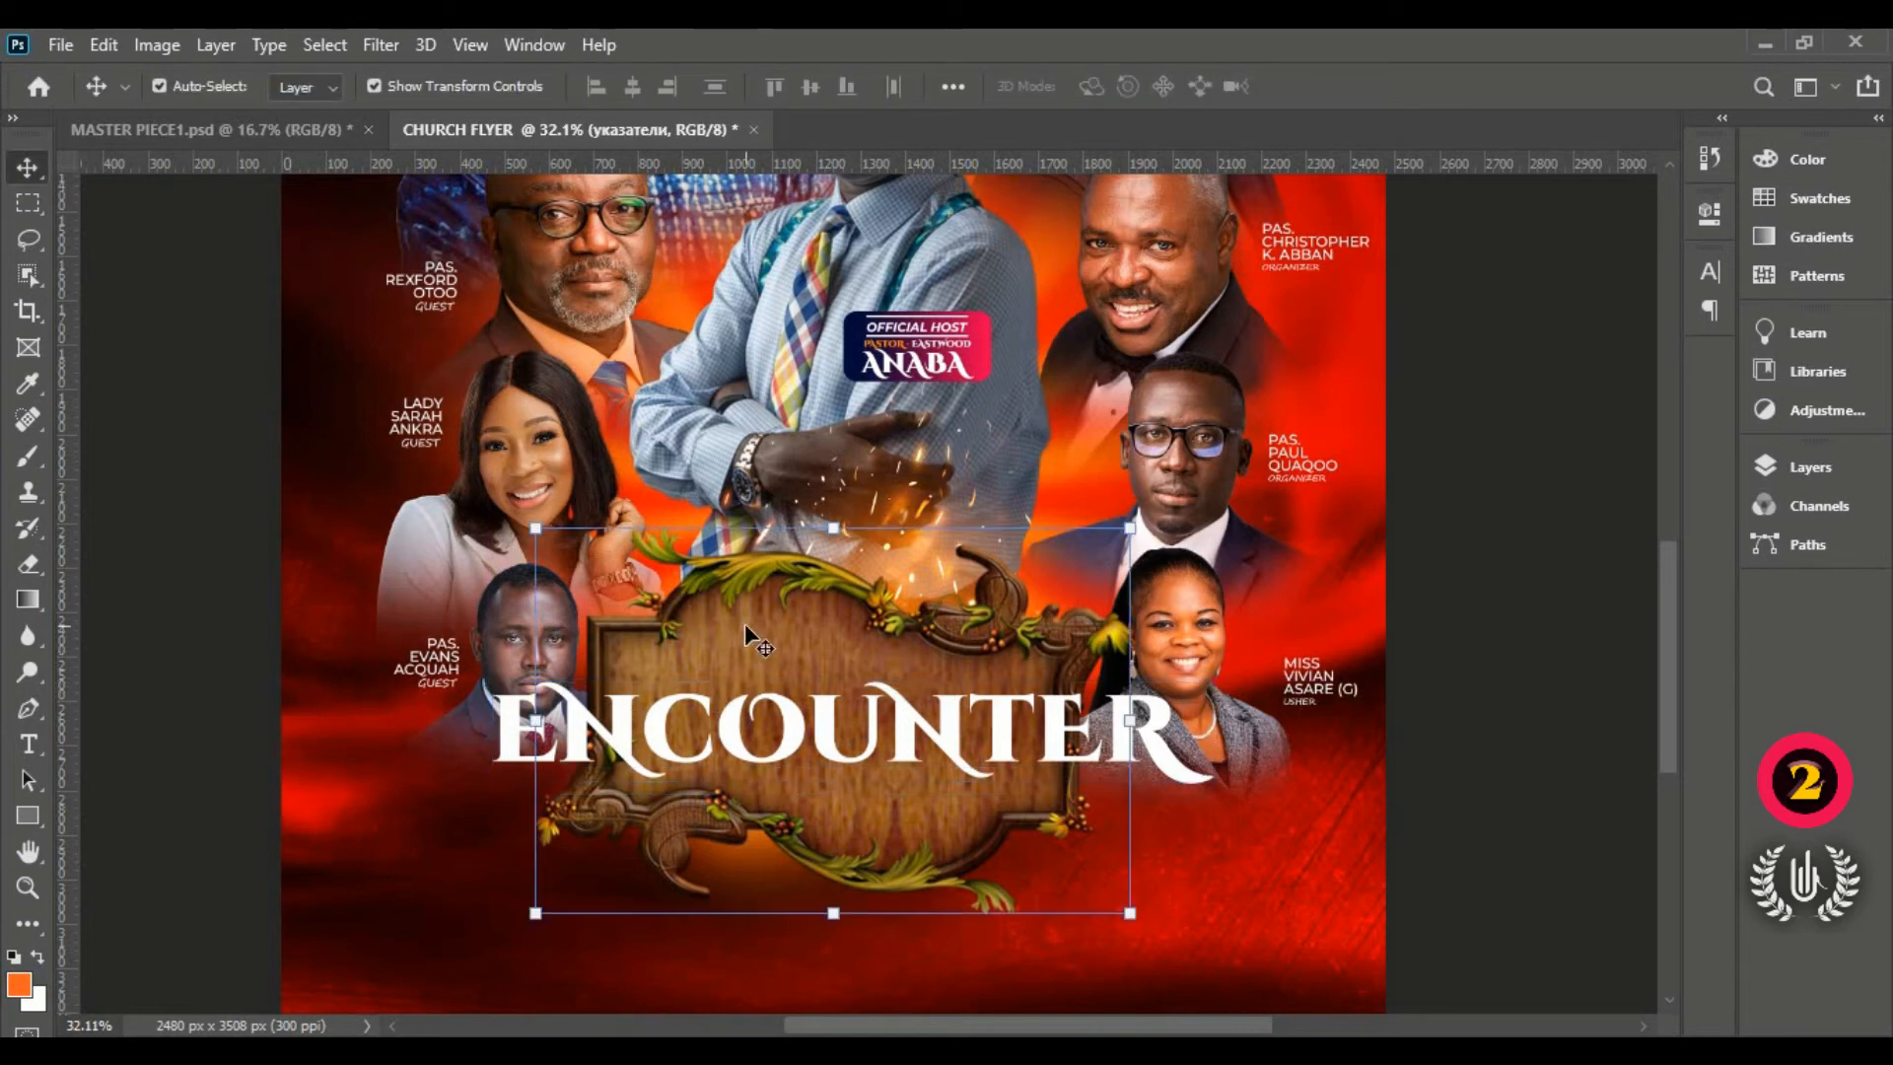
{"action": "left_click_drag", "start_coordinate": [761, 624], "coordinate": [765, 637]}
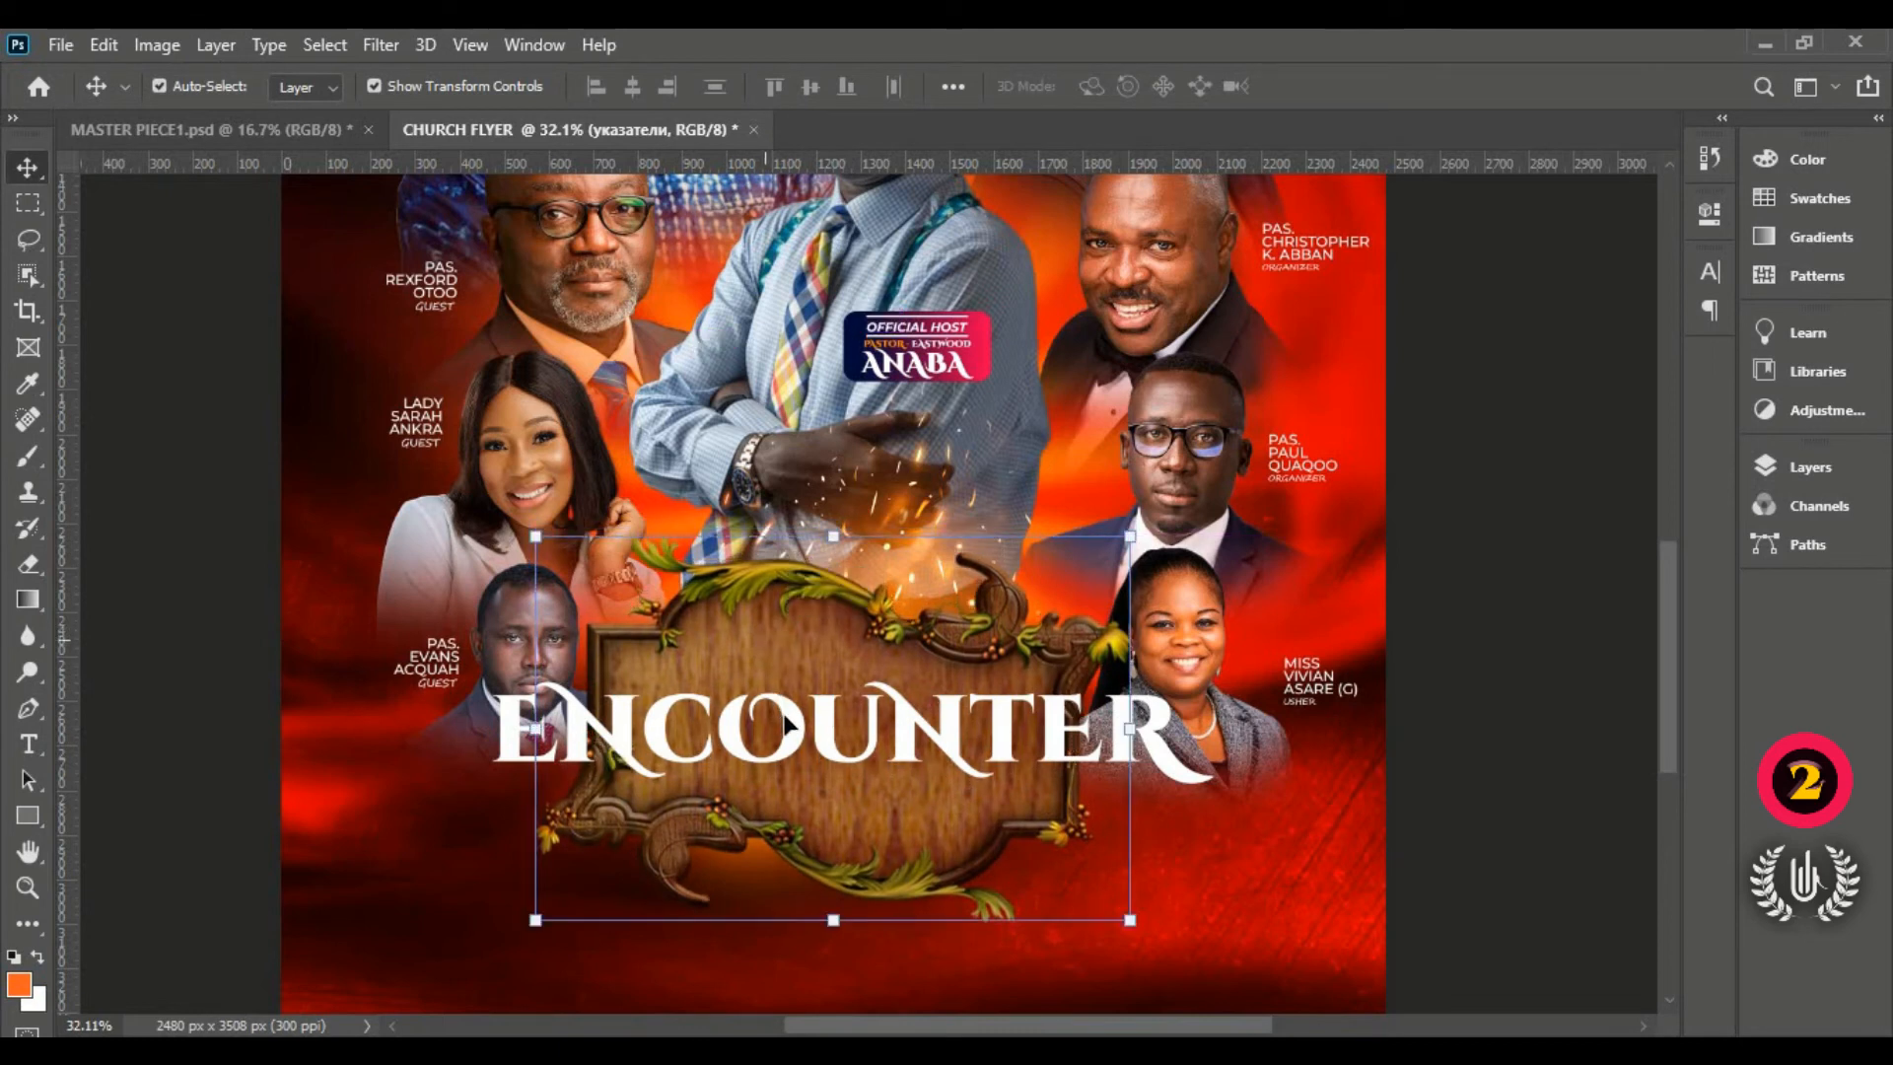
{"action": "left_click_drag", "start_coordinate": [787, 718], "coordinate": [787, 729]}
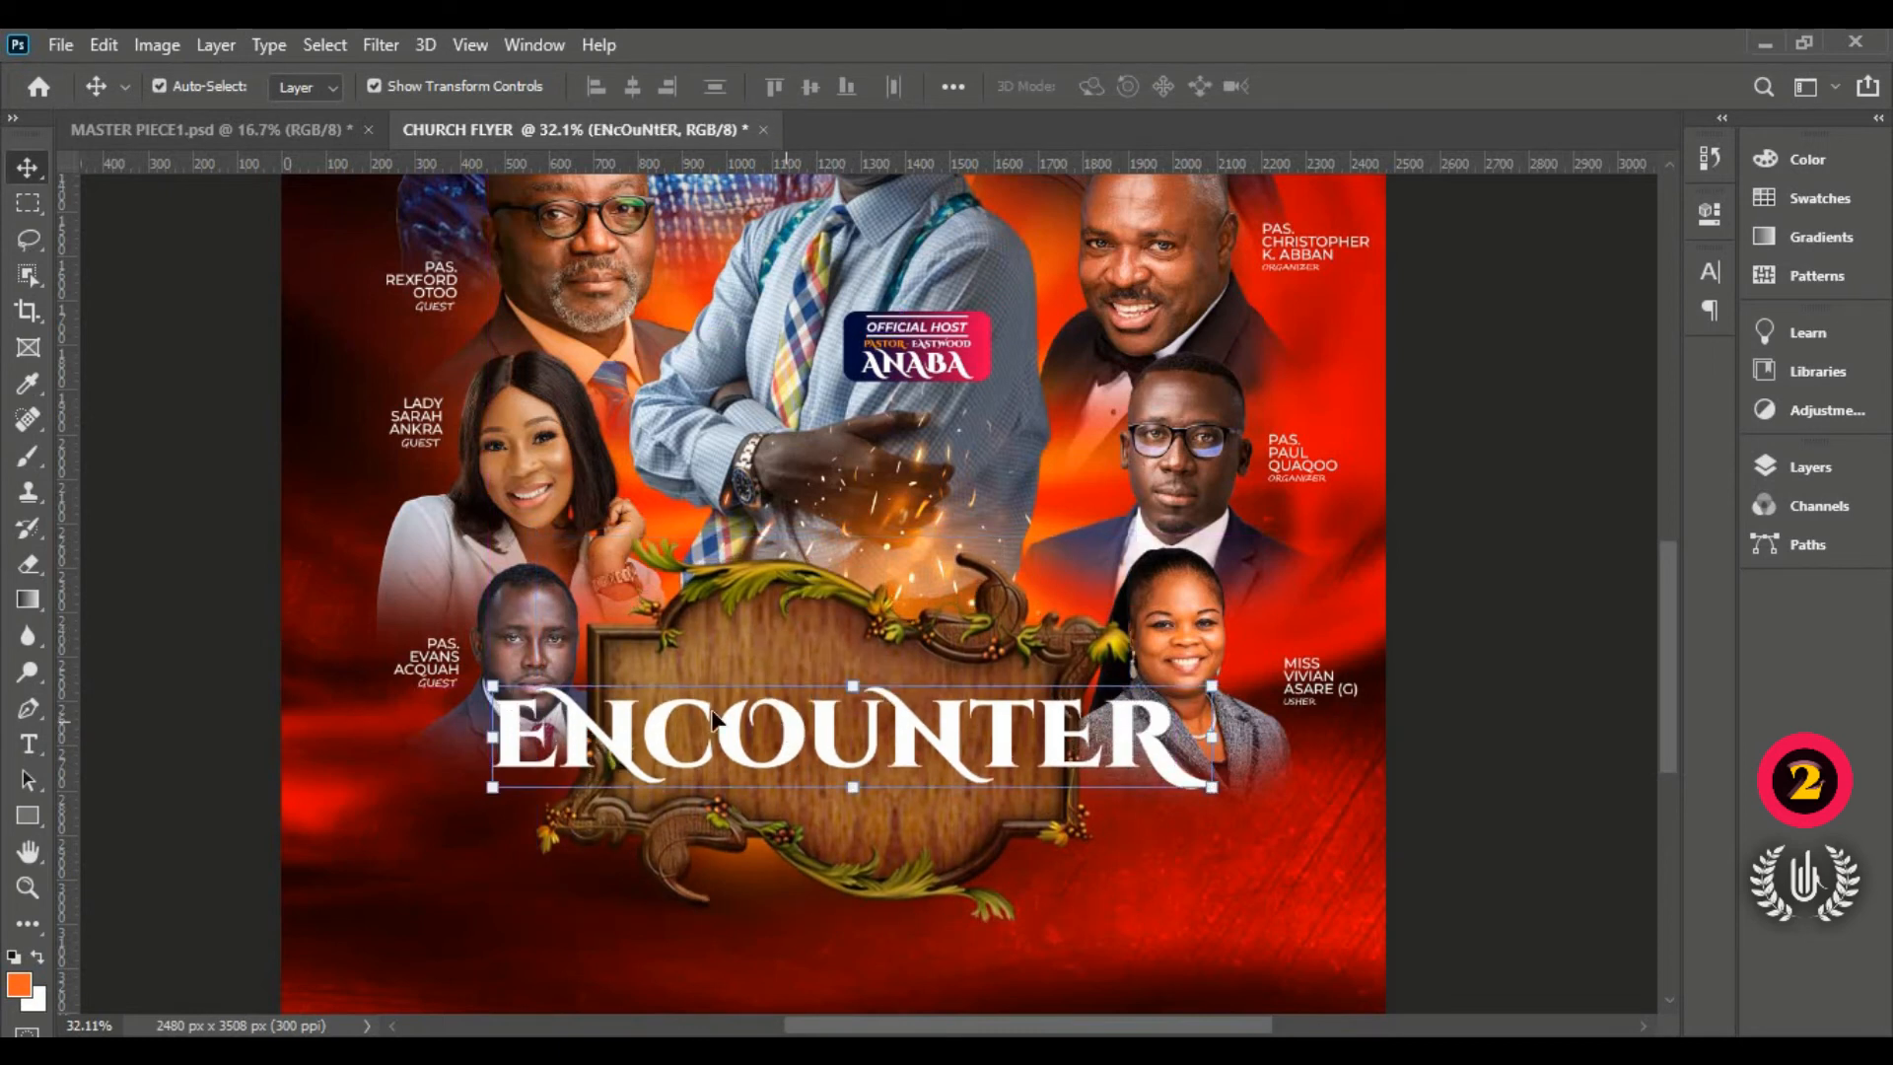
{"action": "left_click", "coordinate": [523, 629]}
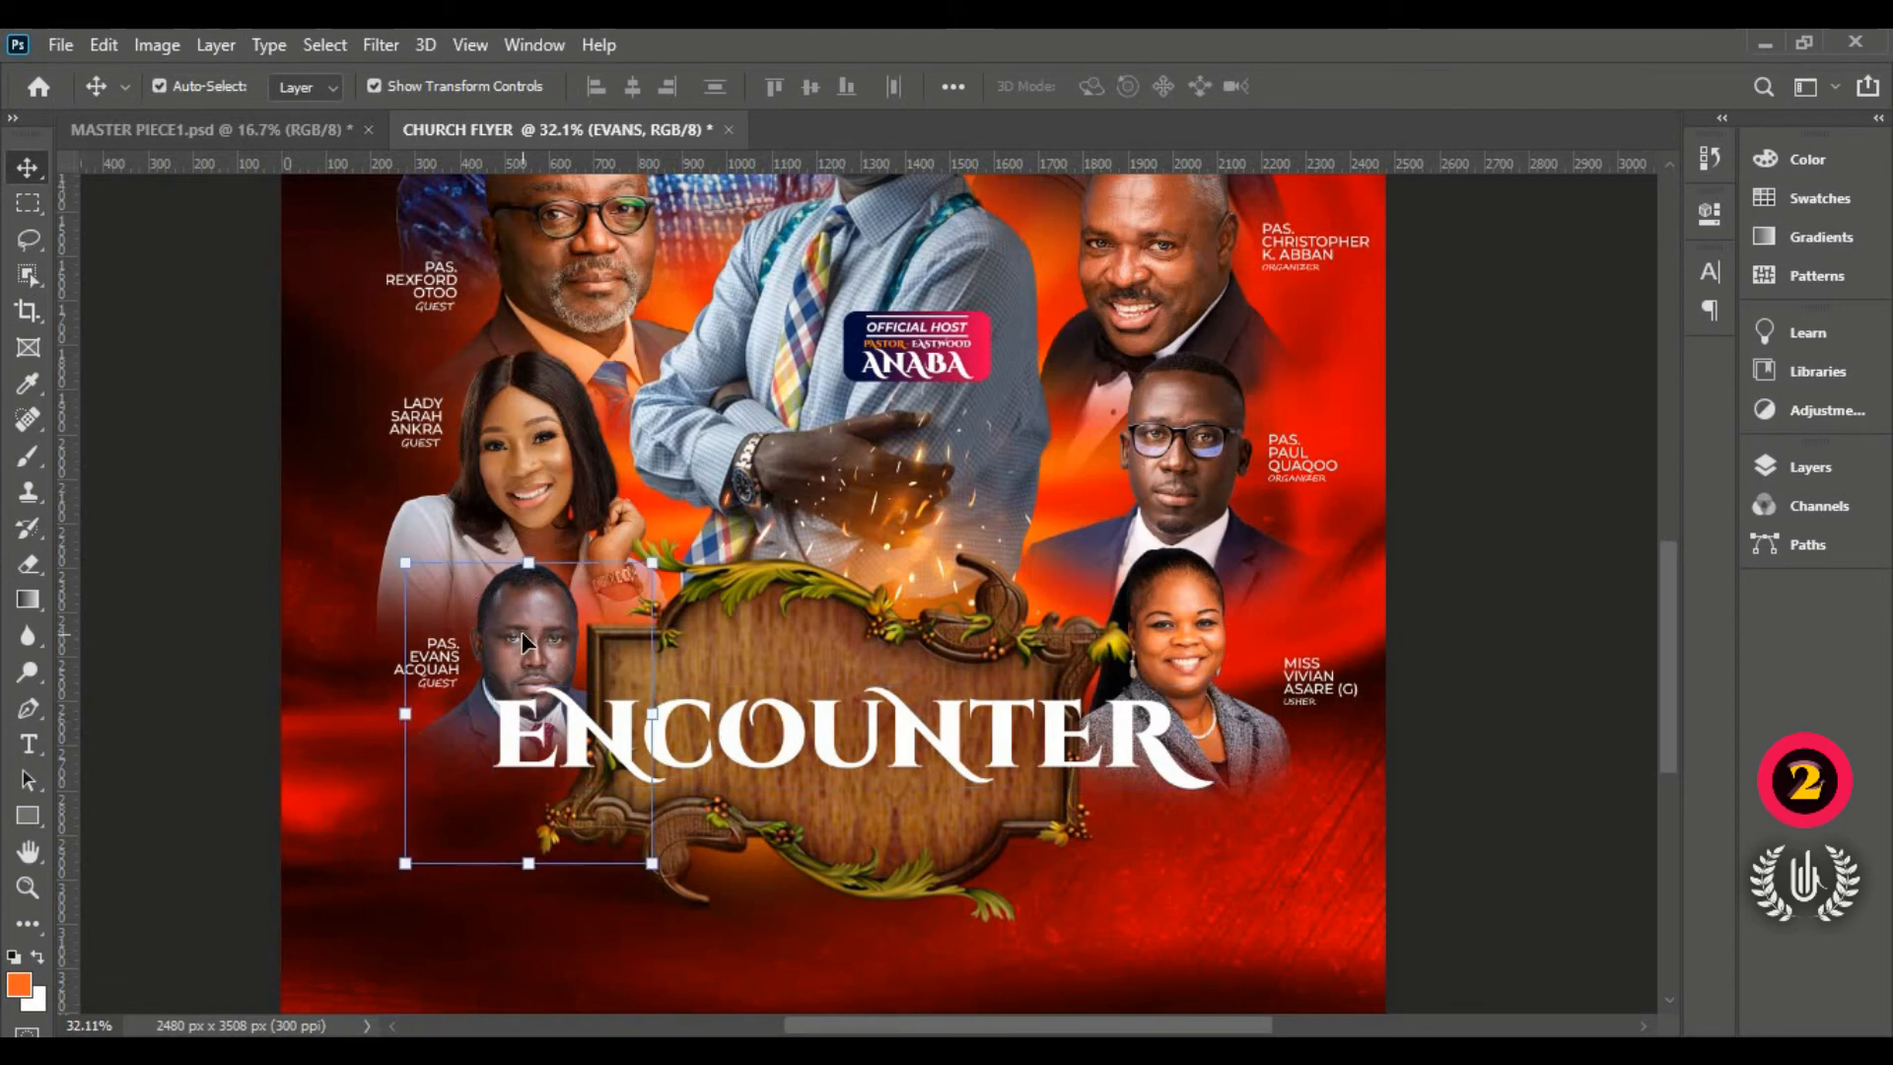
Step: Lower the host's photo and the wooden ENCOUNTER sign slightly, and show the Layers panel
{"action": "scroll", "coordinate": [522, 631], "scroll_direction": "down", "scroll_amount": 3}
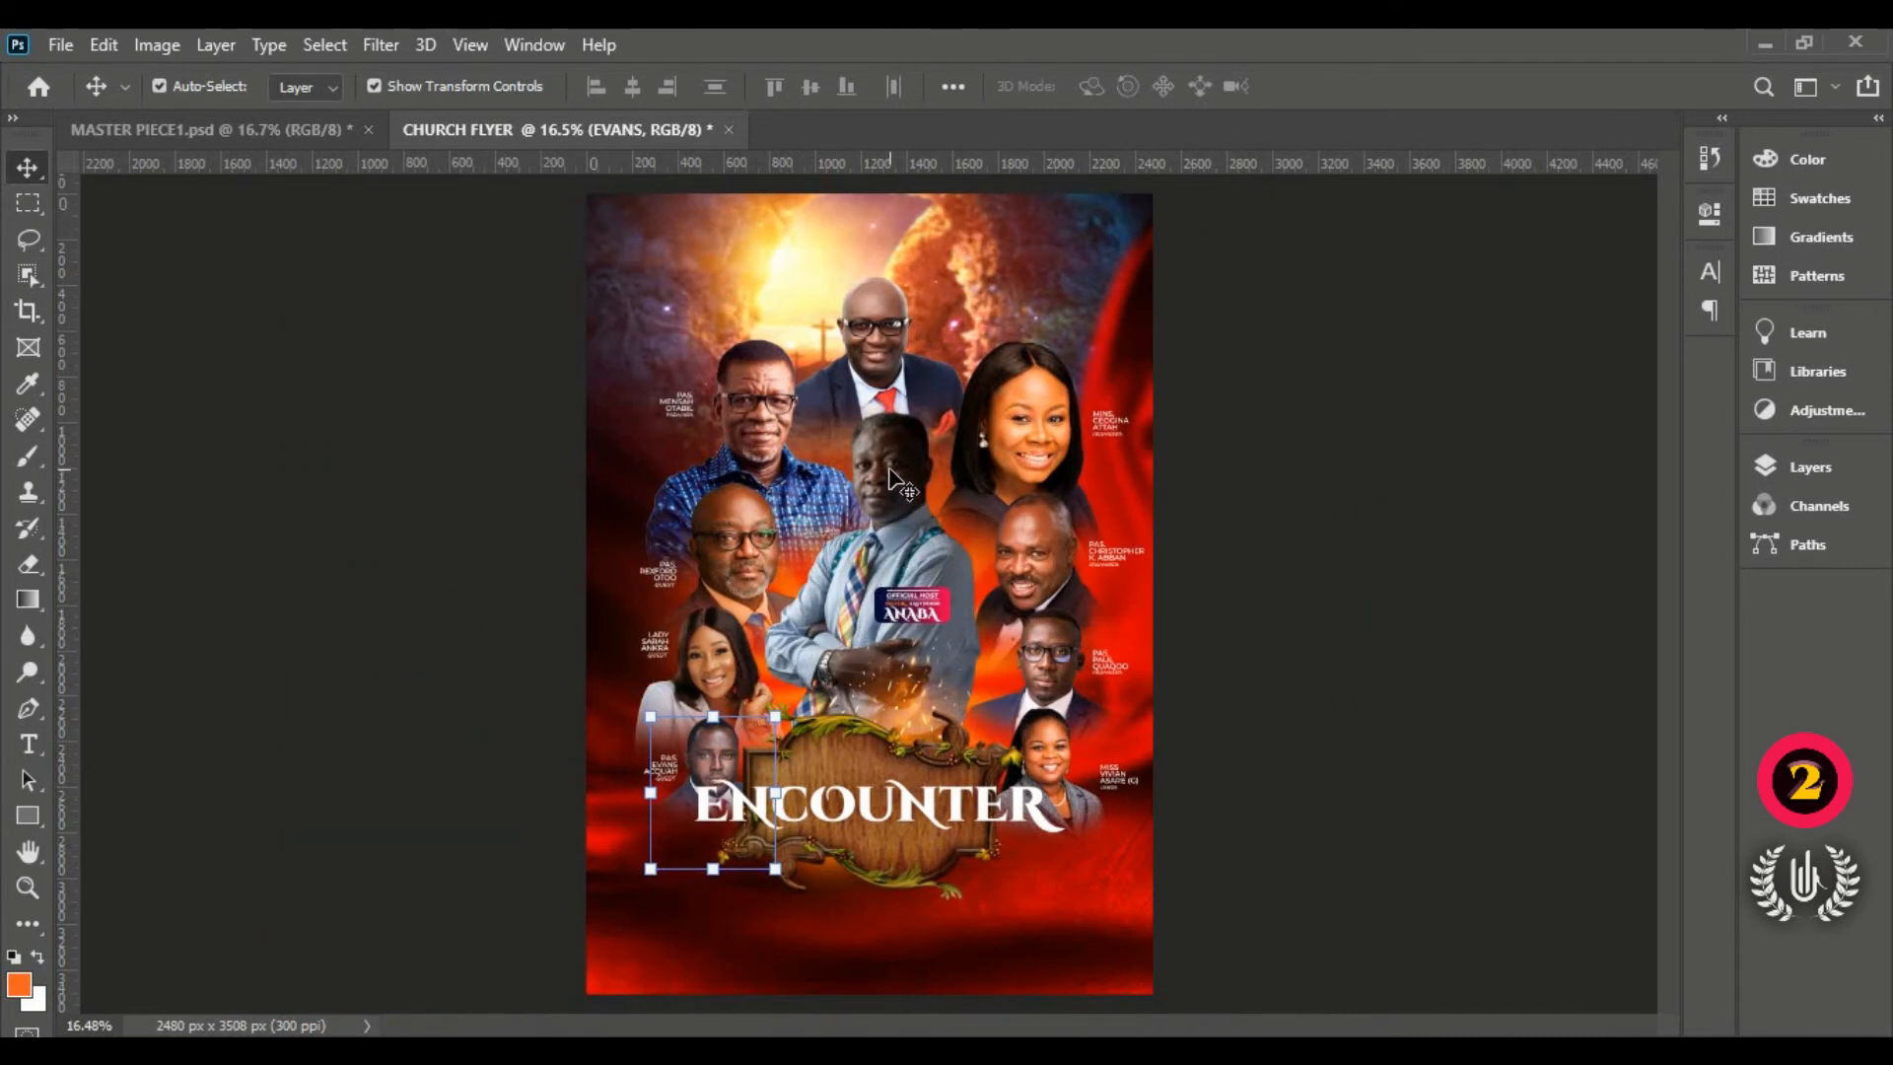
{"action": "left_click", "coordinate": [893, 488]}
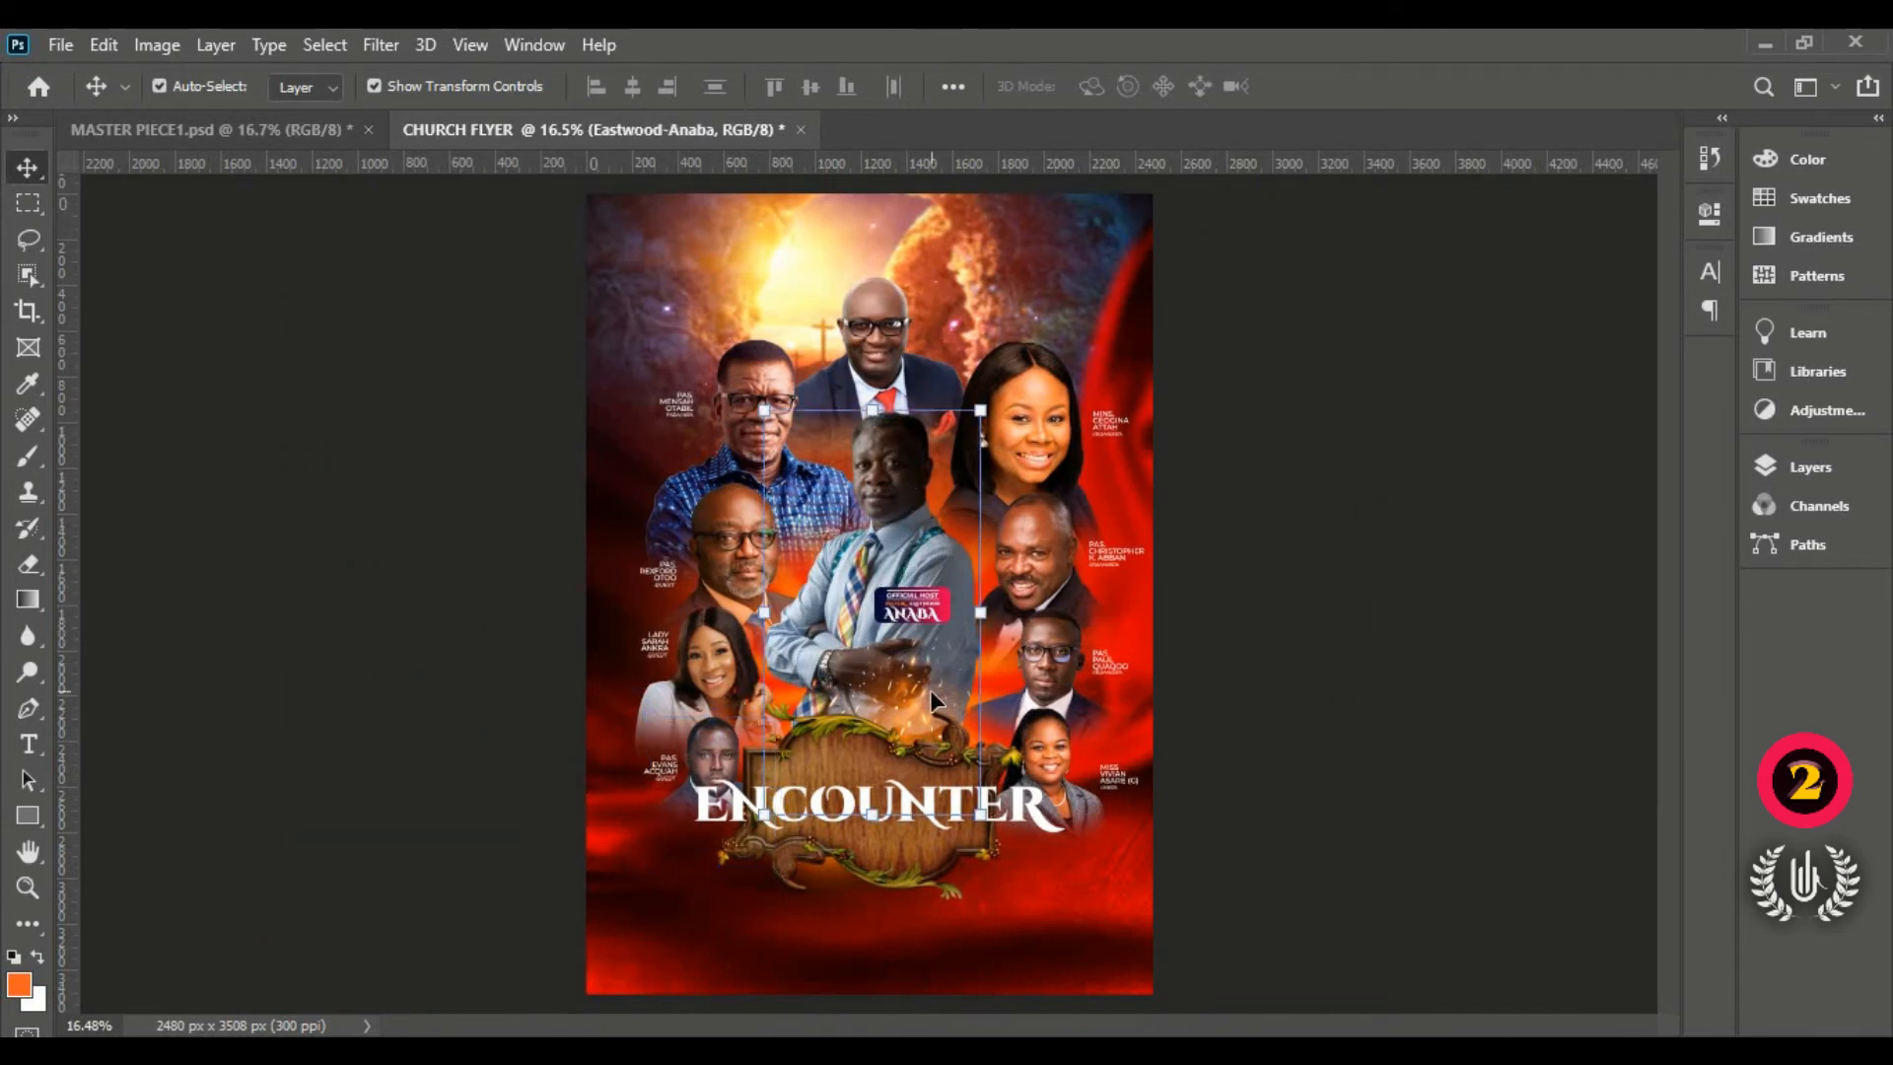
{"action": "left_click_drag", "start_coordinate": [879, 491], "coordinate": [880, 510]}
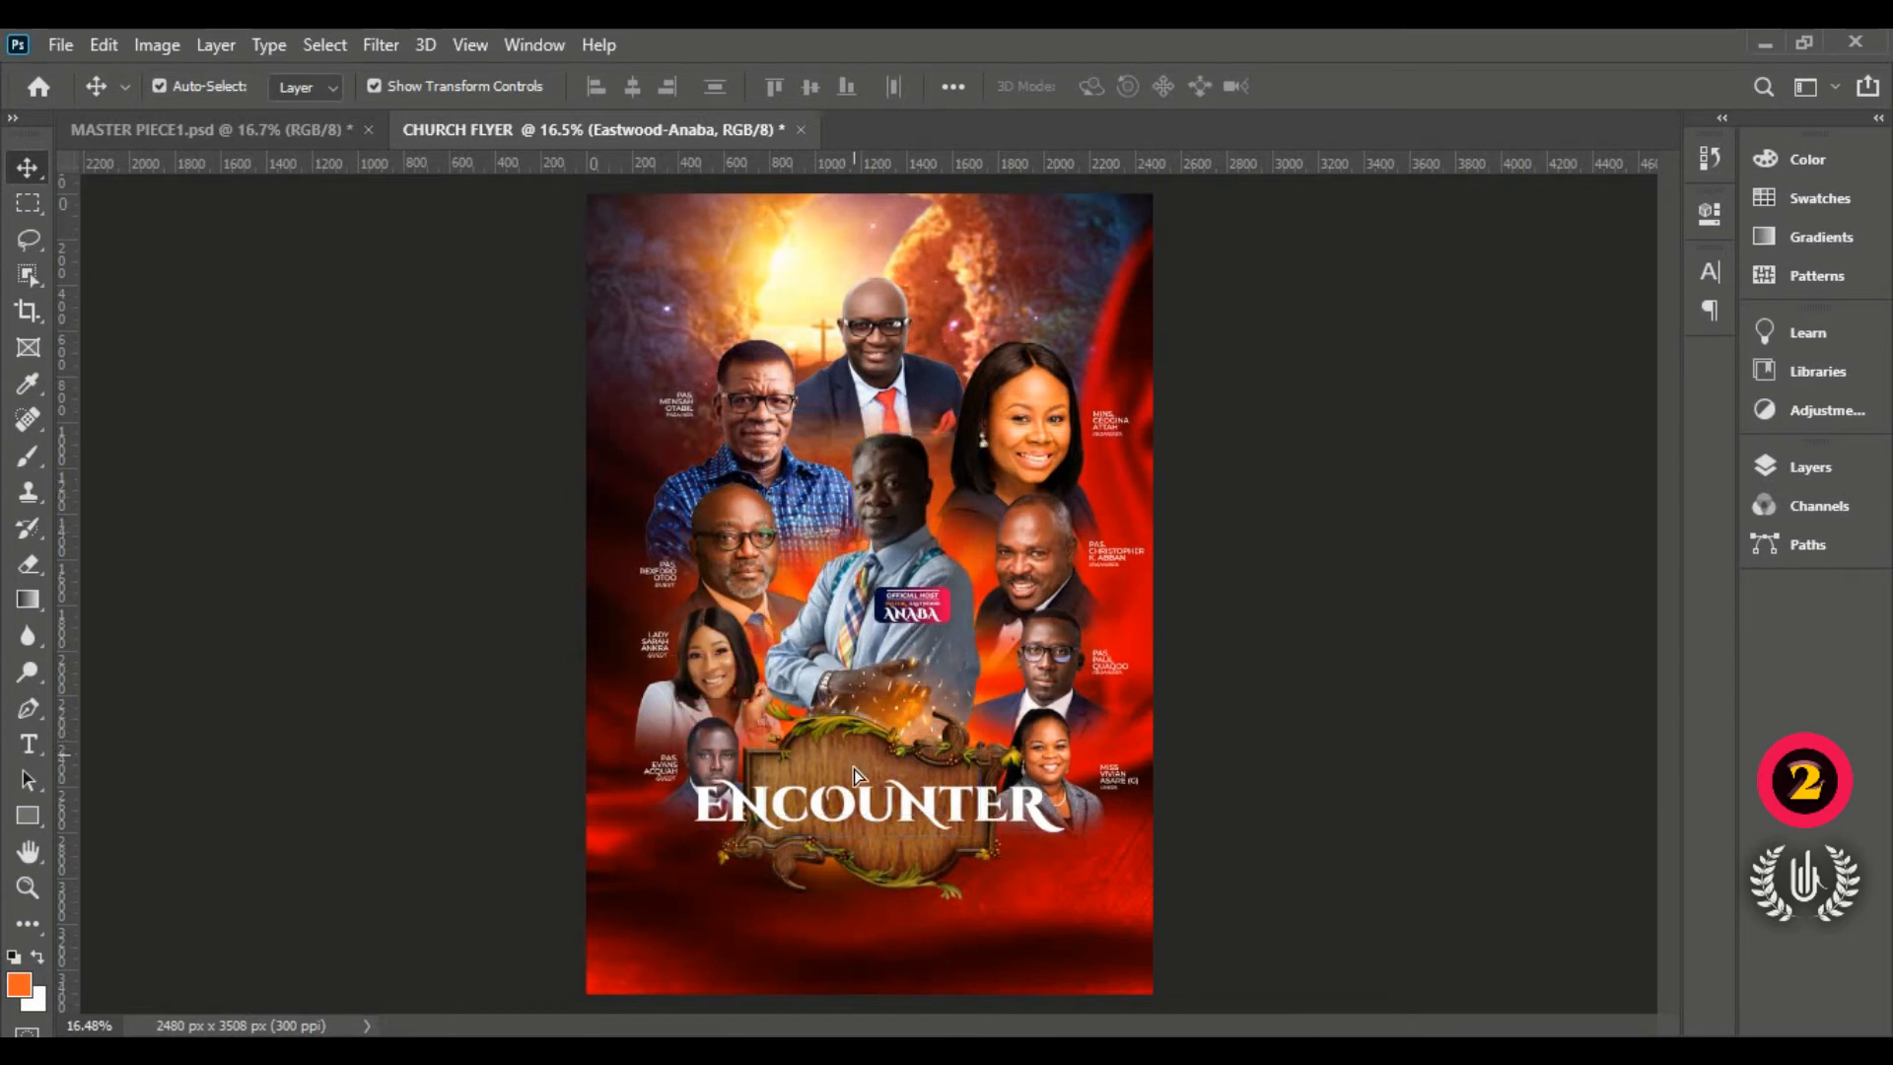
{"action": "left_click_drag", "start_coordinate": [854, 775], "coordinate": [863, 791]}
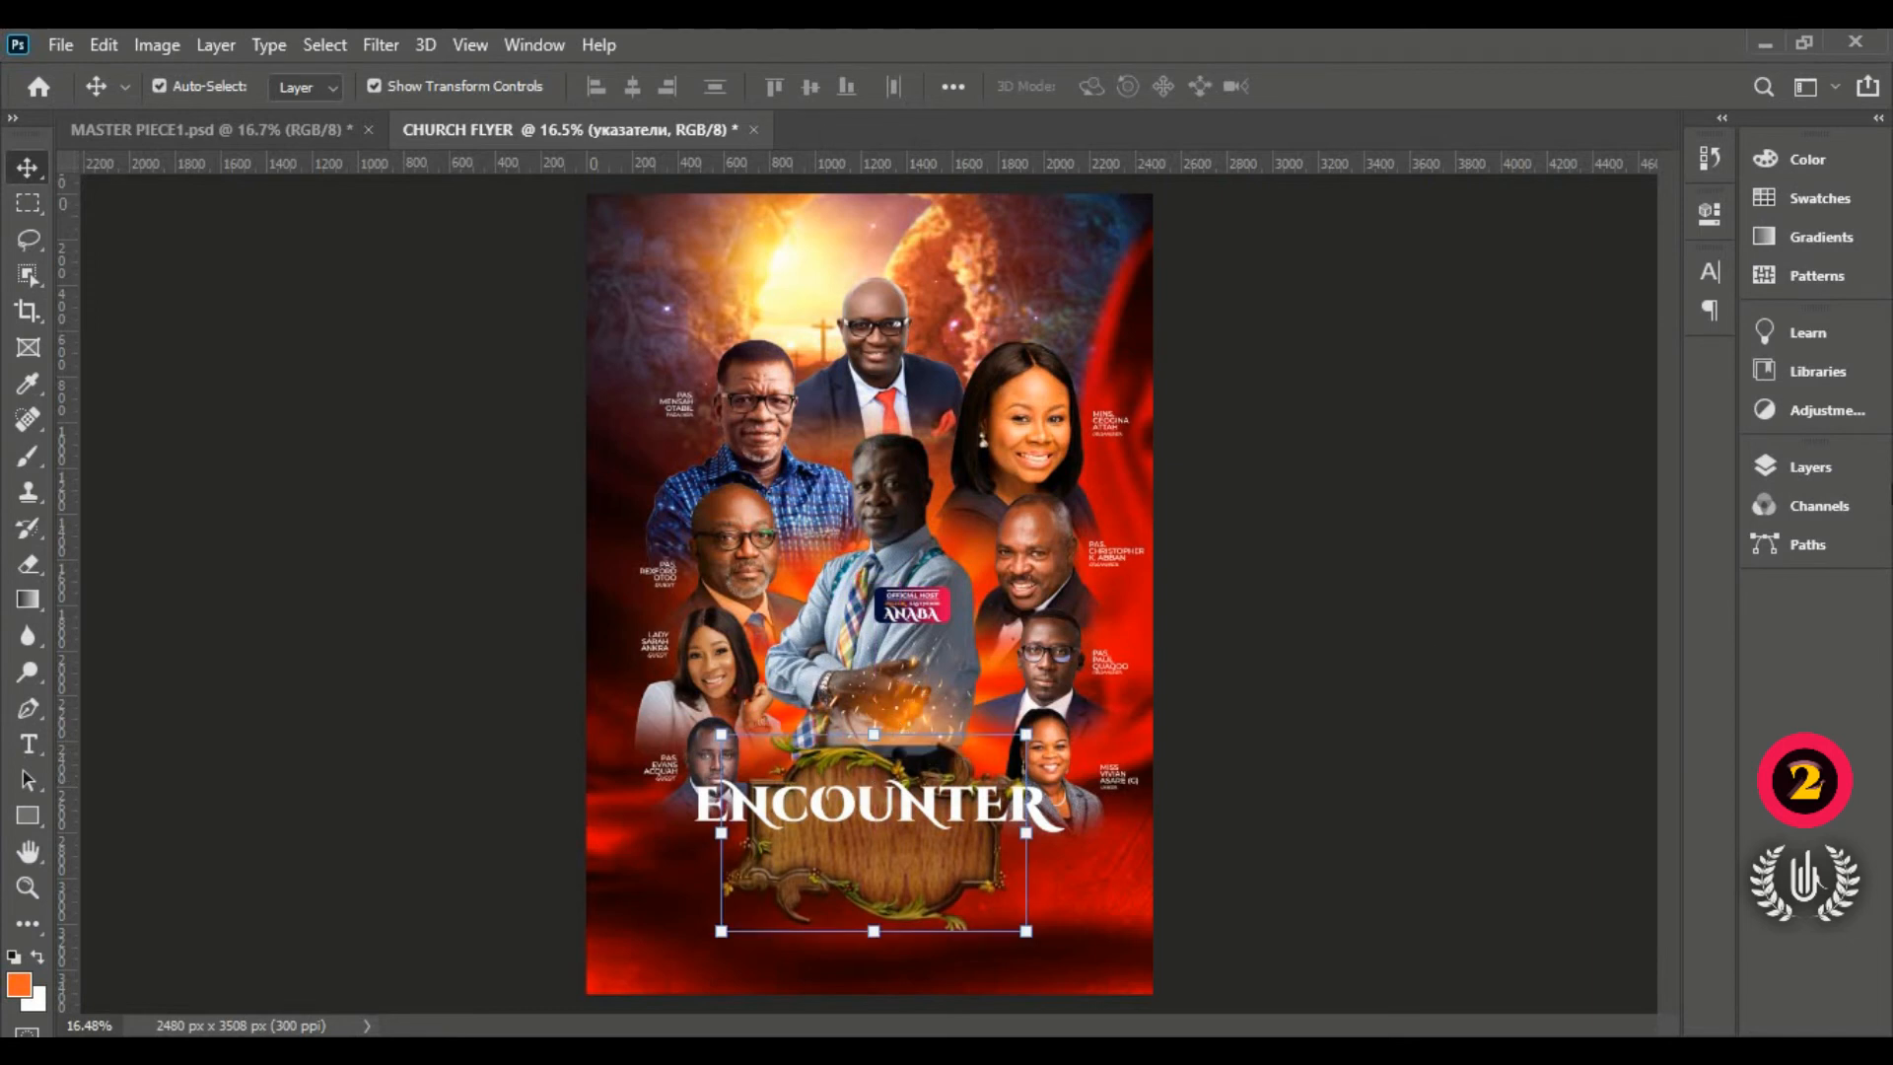
{"action": "left_click", "coordinate": [1810, 467]}
{"action": "left_click", "coordinate": [921, 689]}
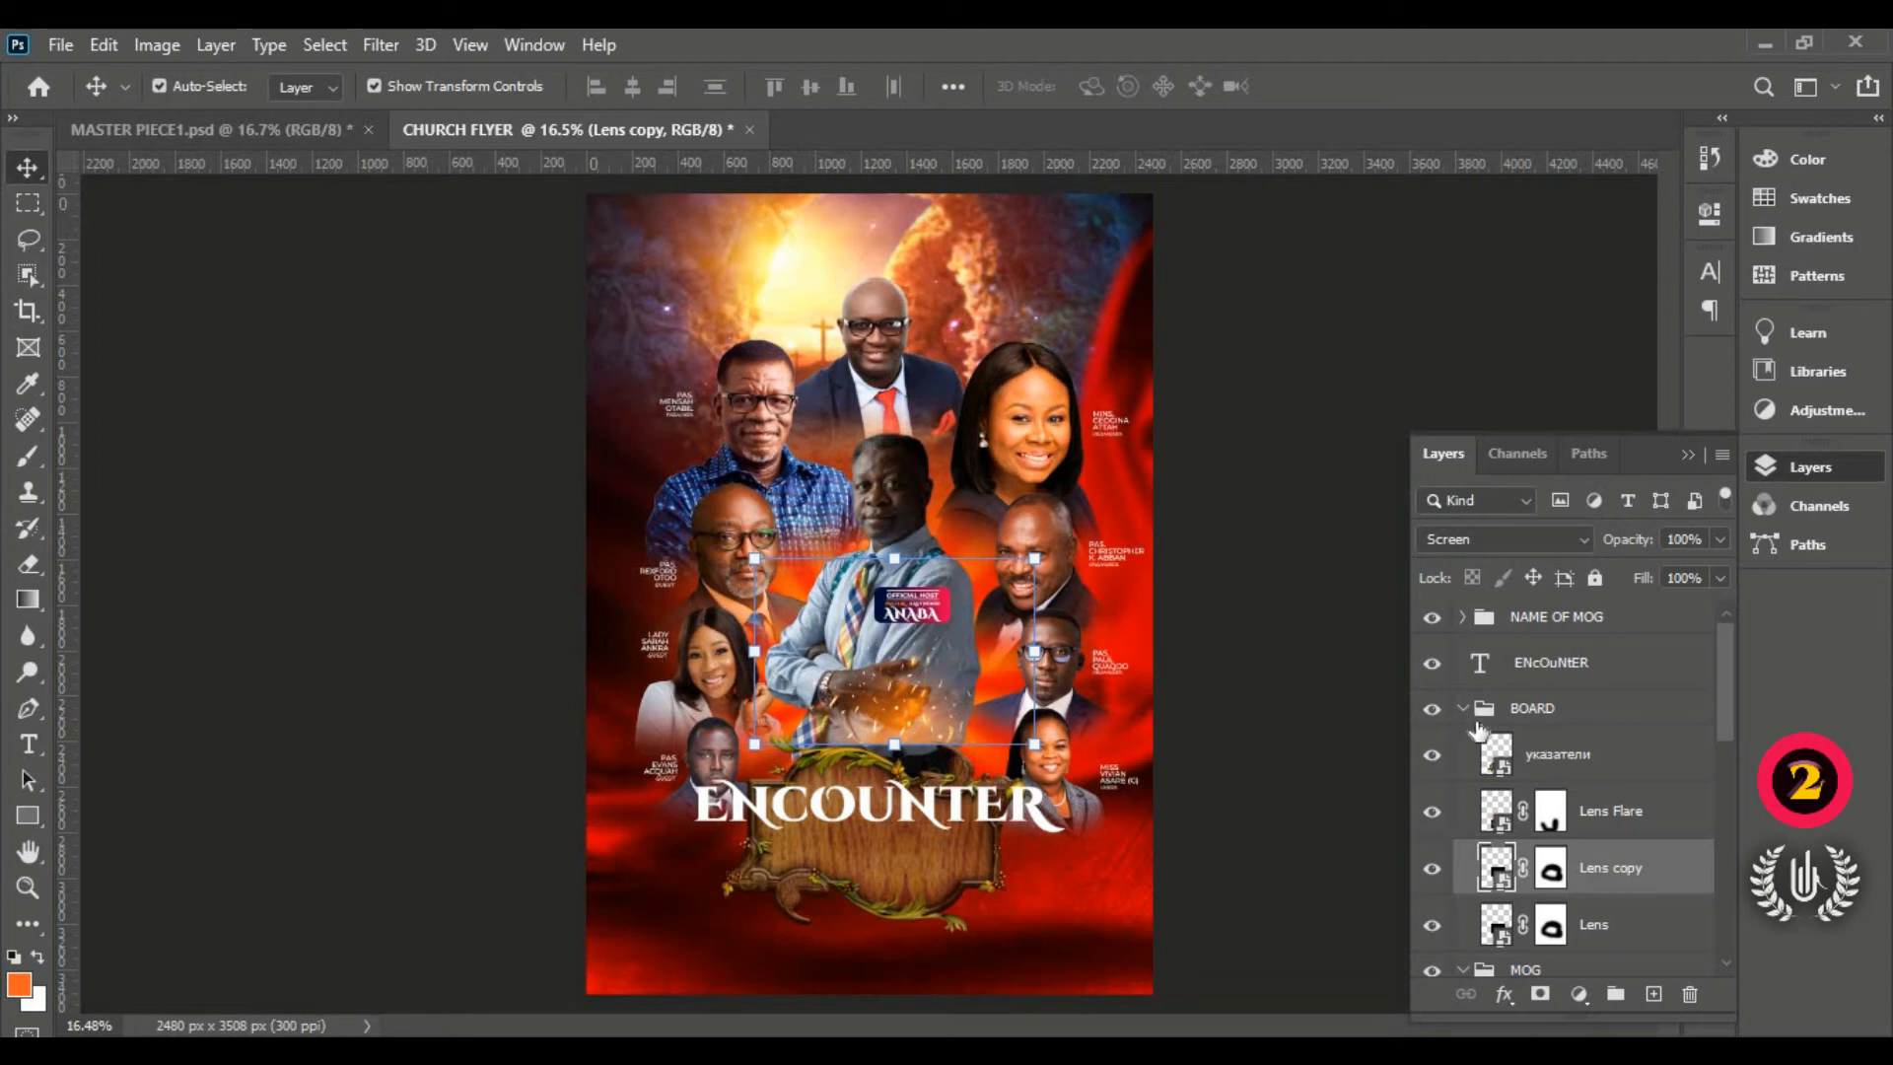
Step: Move the Lens, Lens copy and Lens Flare glow layers down onto the board
{"action": "left_click", "coordinate": [1626, 922], "text": "shift"}
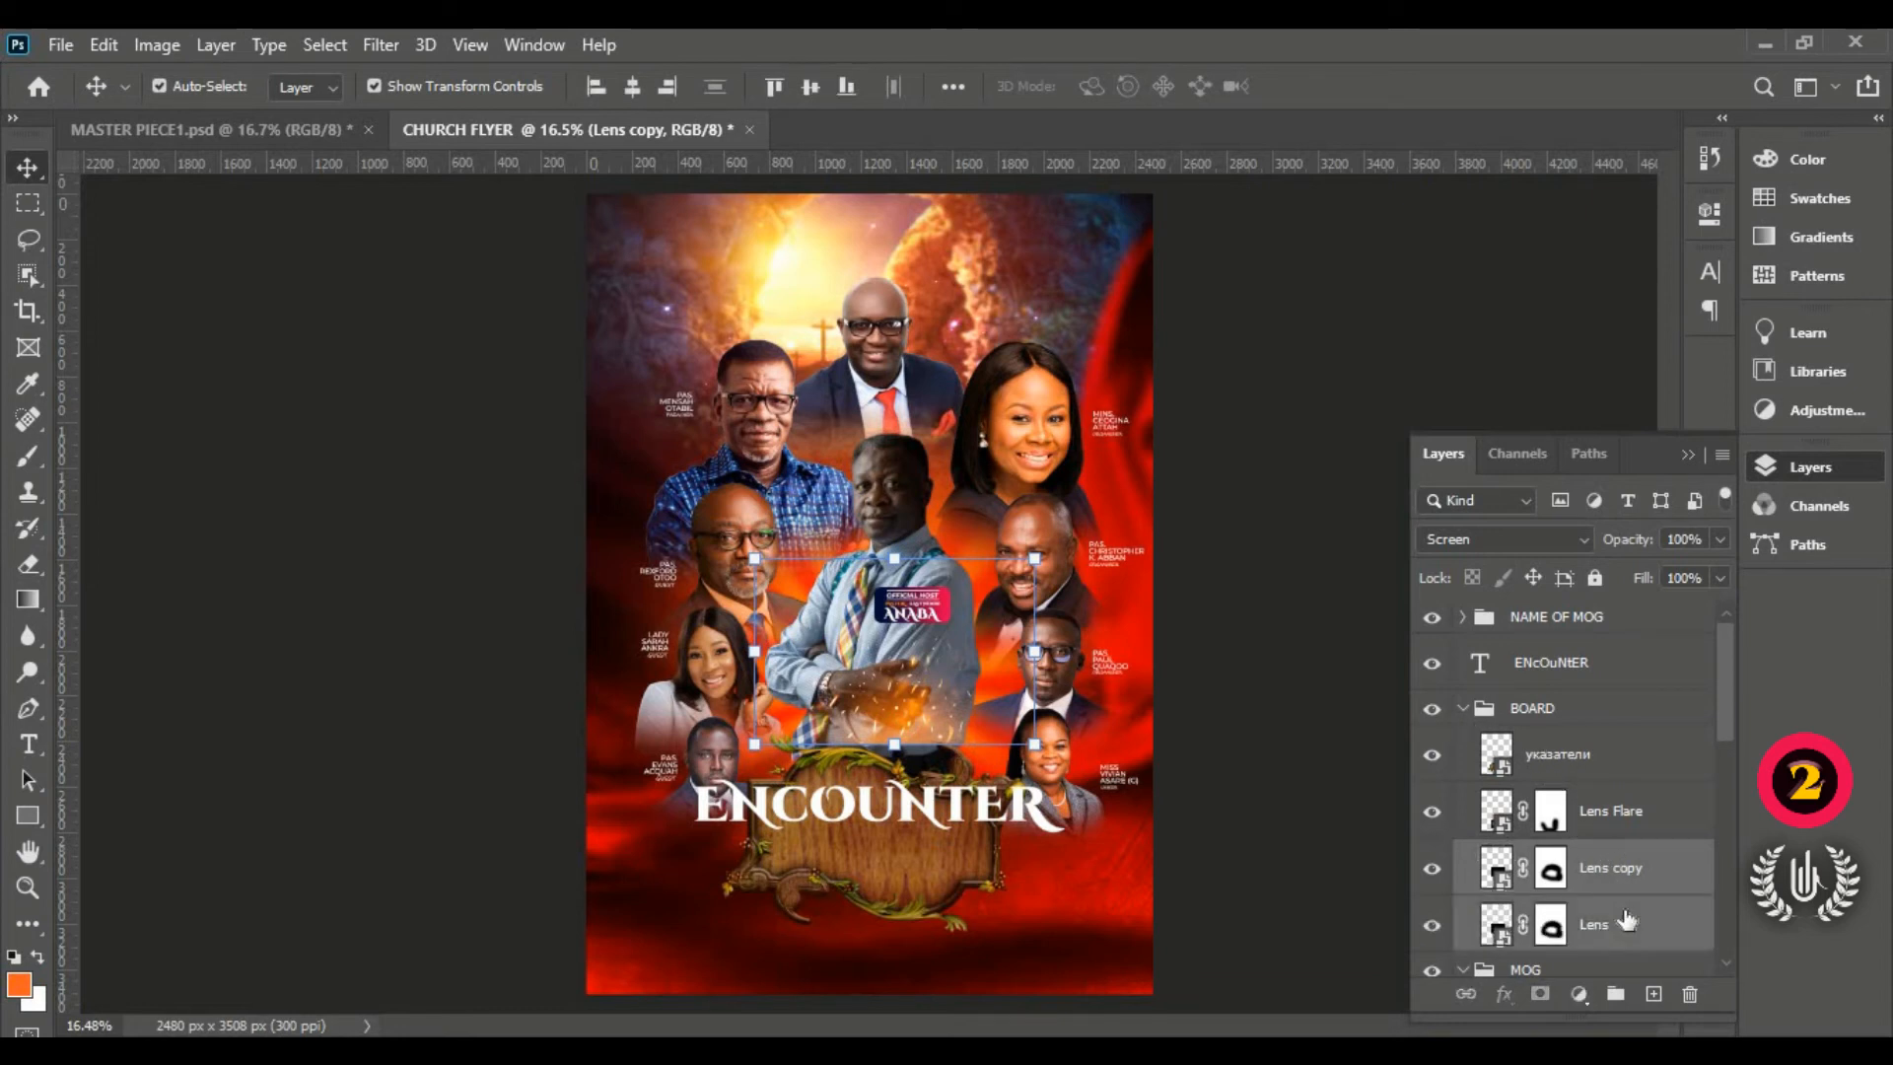
{"action": "left_click_drag", "start_coordinate": [909, 635], "coordinate": [911, 720]}
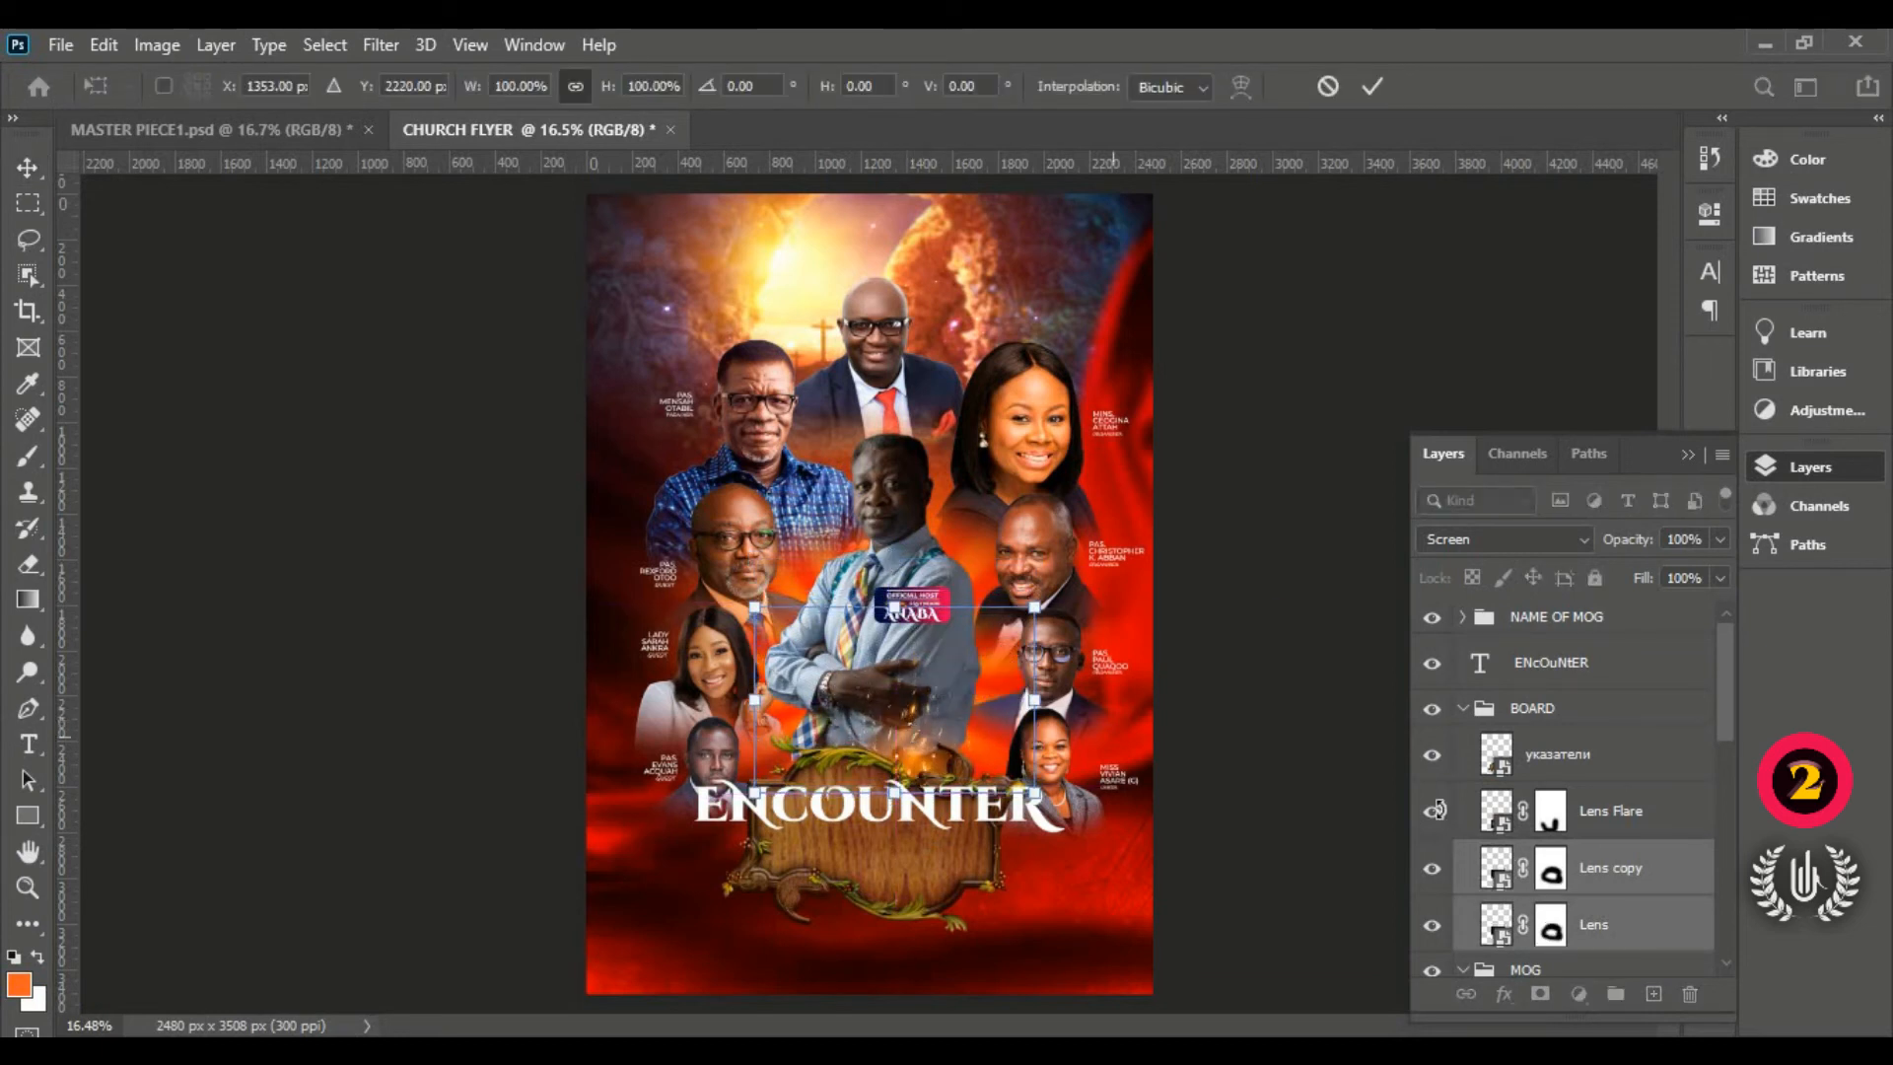
{"action": "left_click", "coordinate": [1611, 811]}
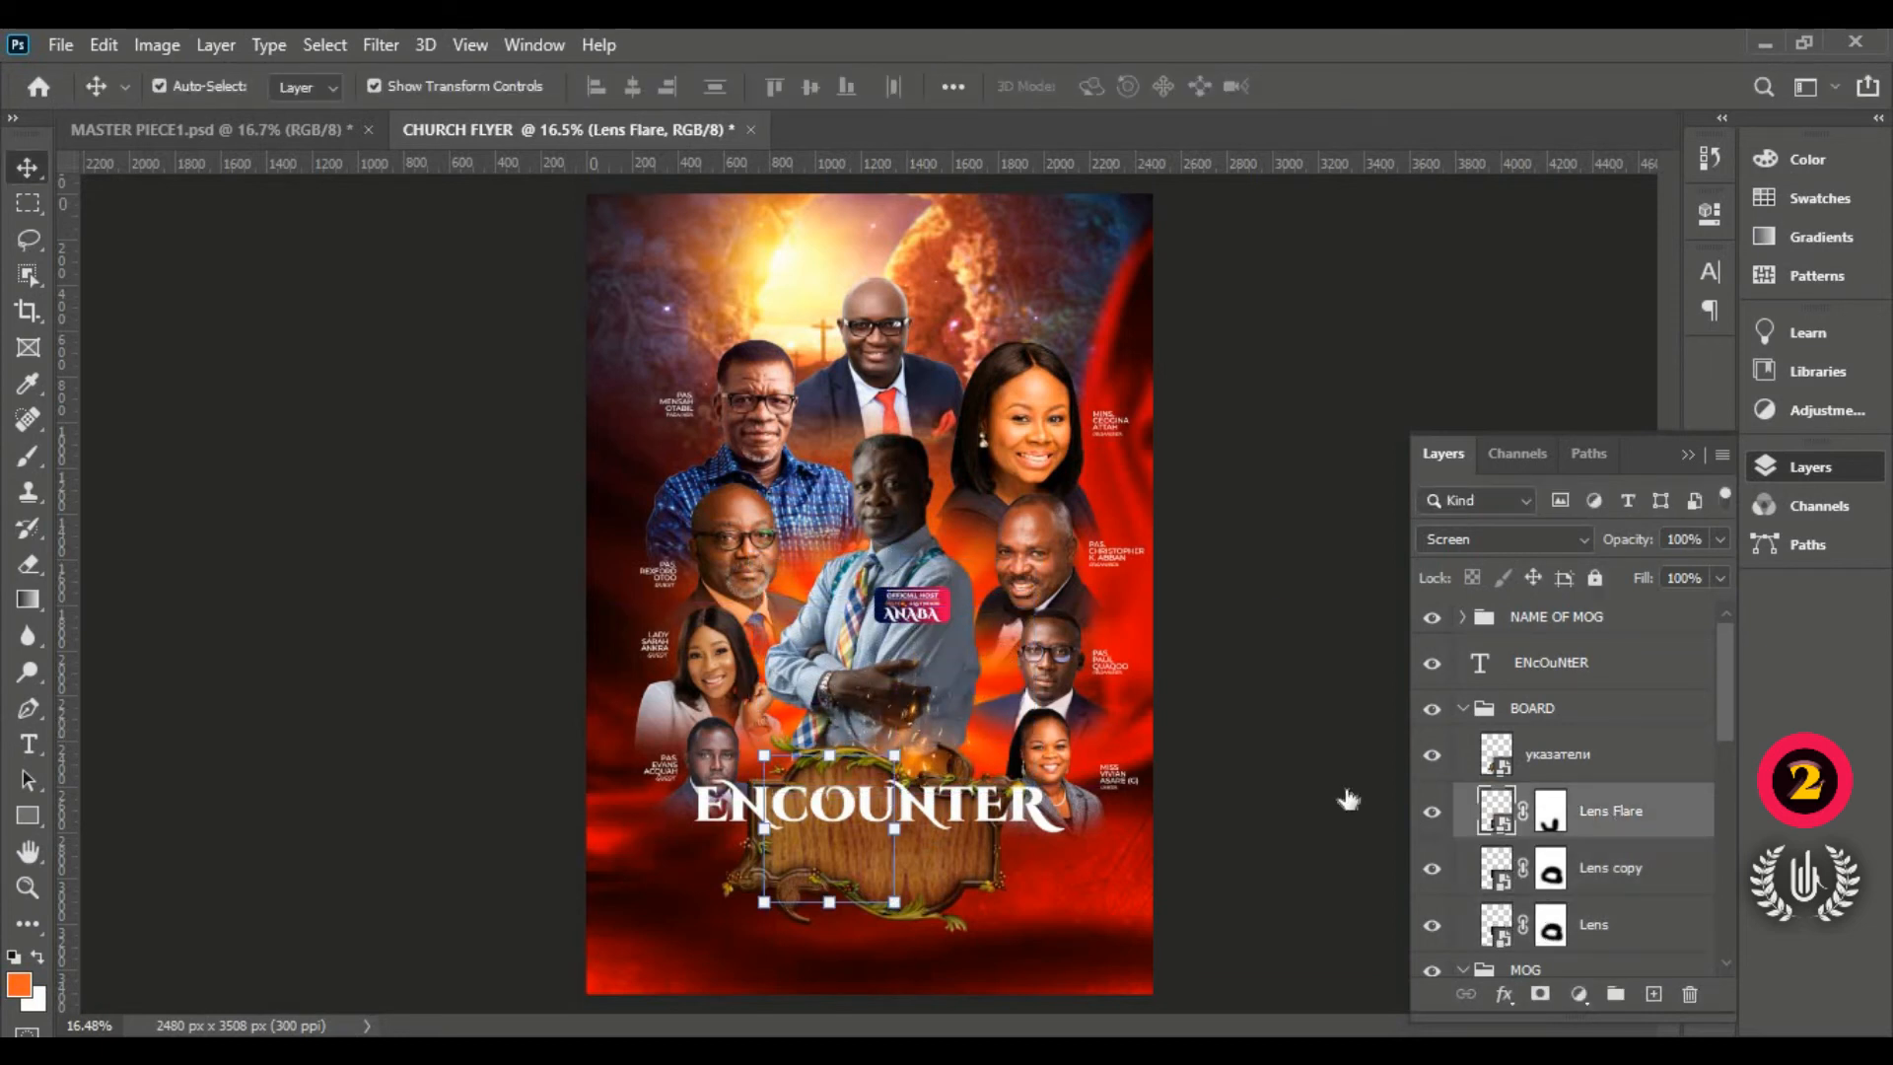
{"action": "left_click_drag", "start_coordinate": [828, 833], "coordinate": [828, 864]}
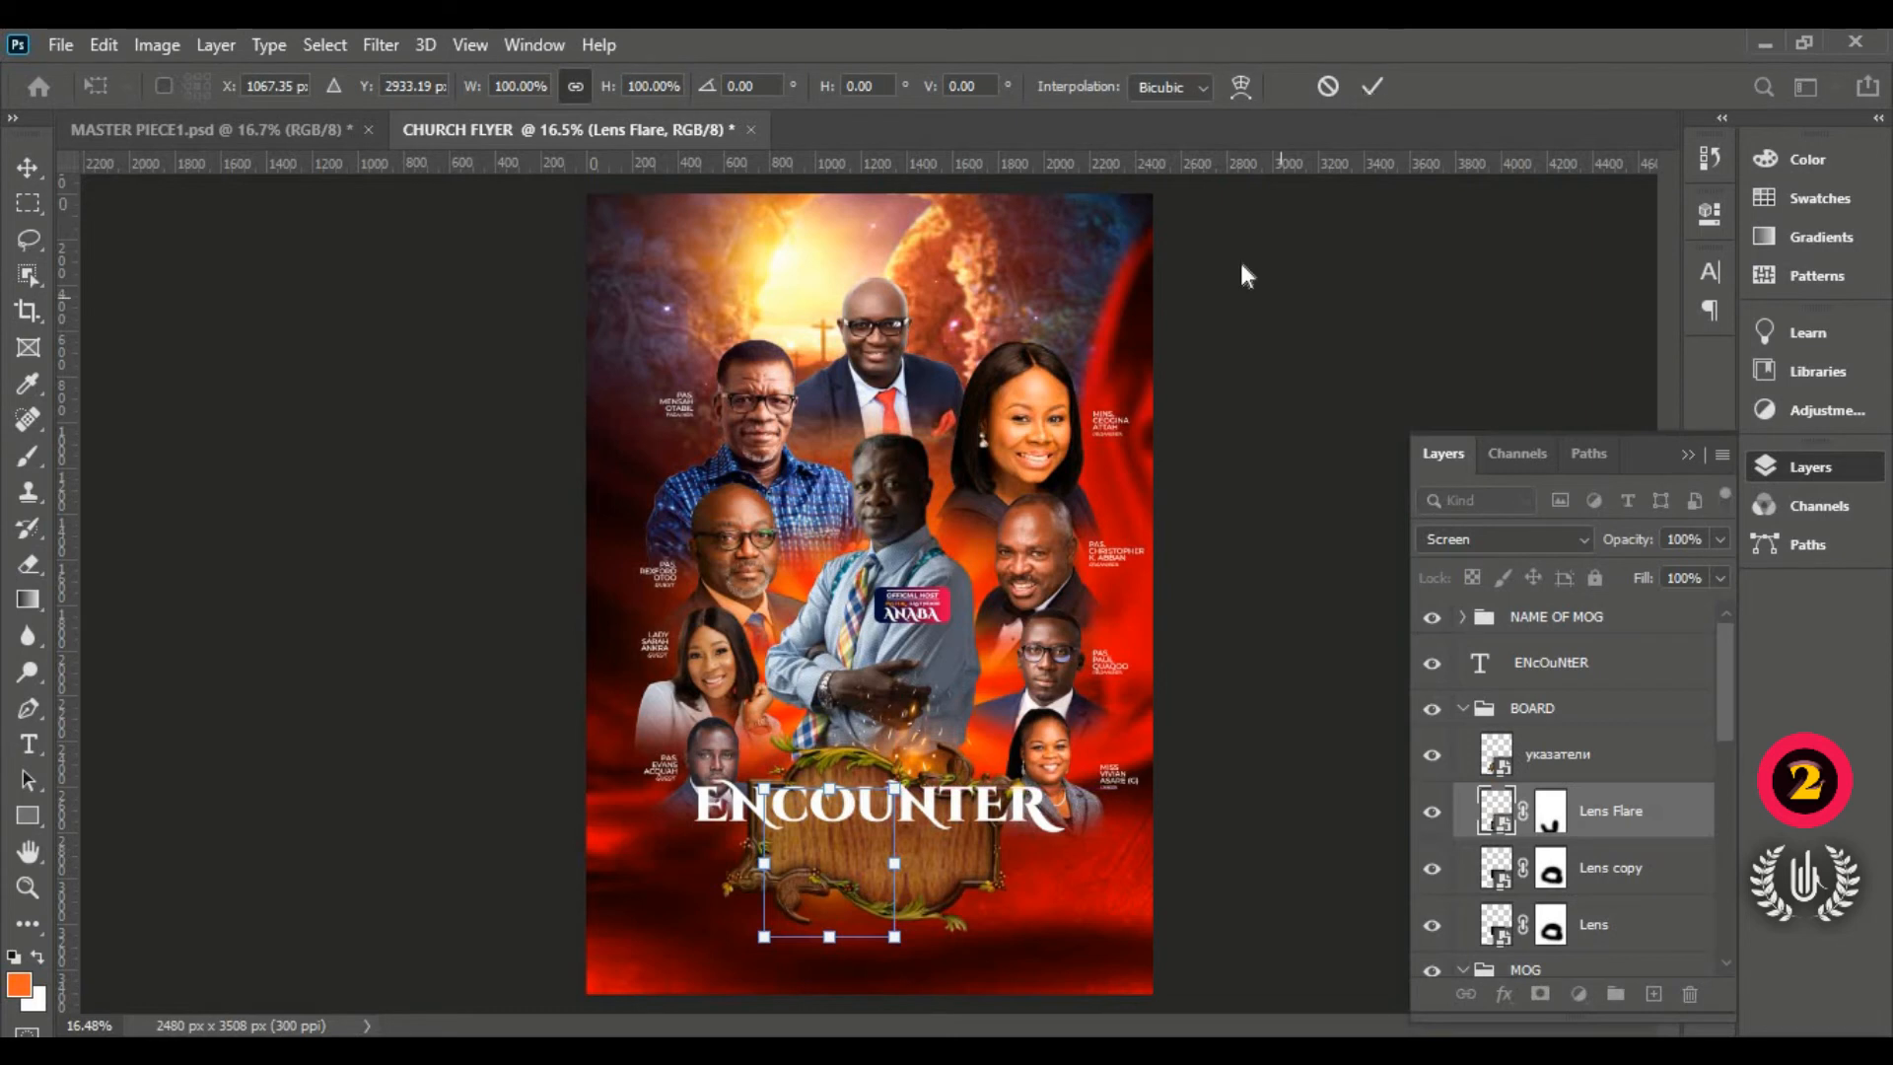
{"action": "key", "text": "Return"}
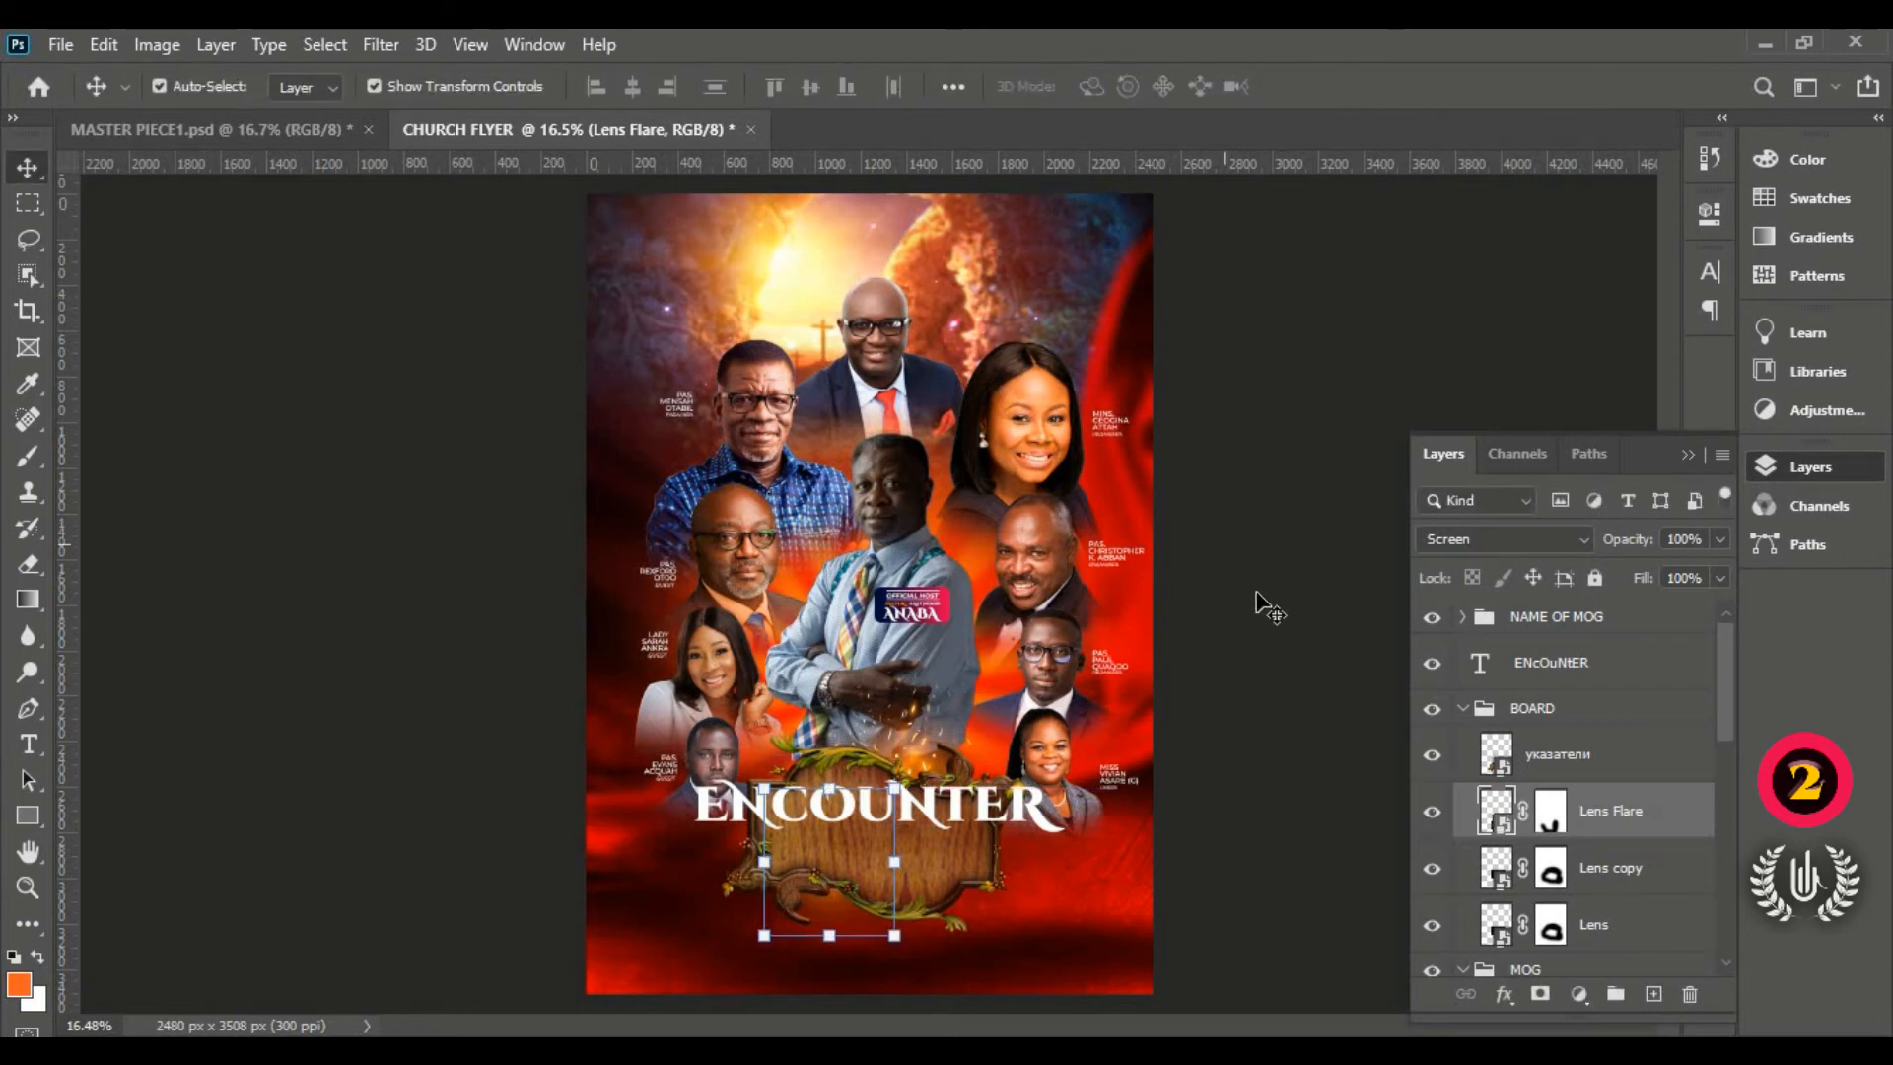
Step: Nudge the top guest's portrait down slightly and collapse the MOG group
{"action": "left_click", "coordinate": [880, 331]}
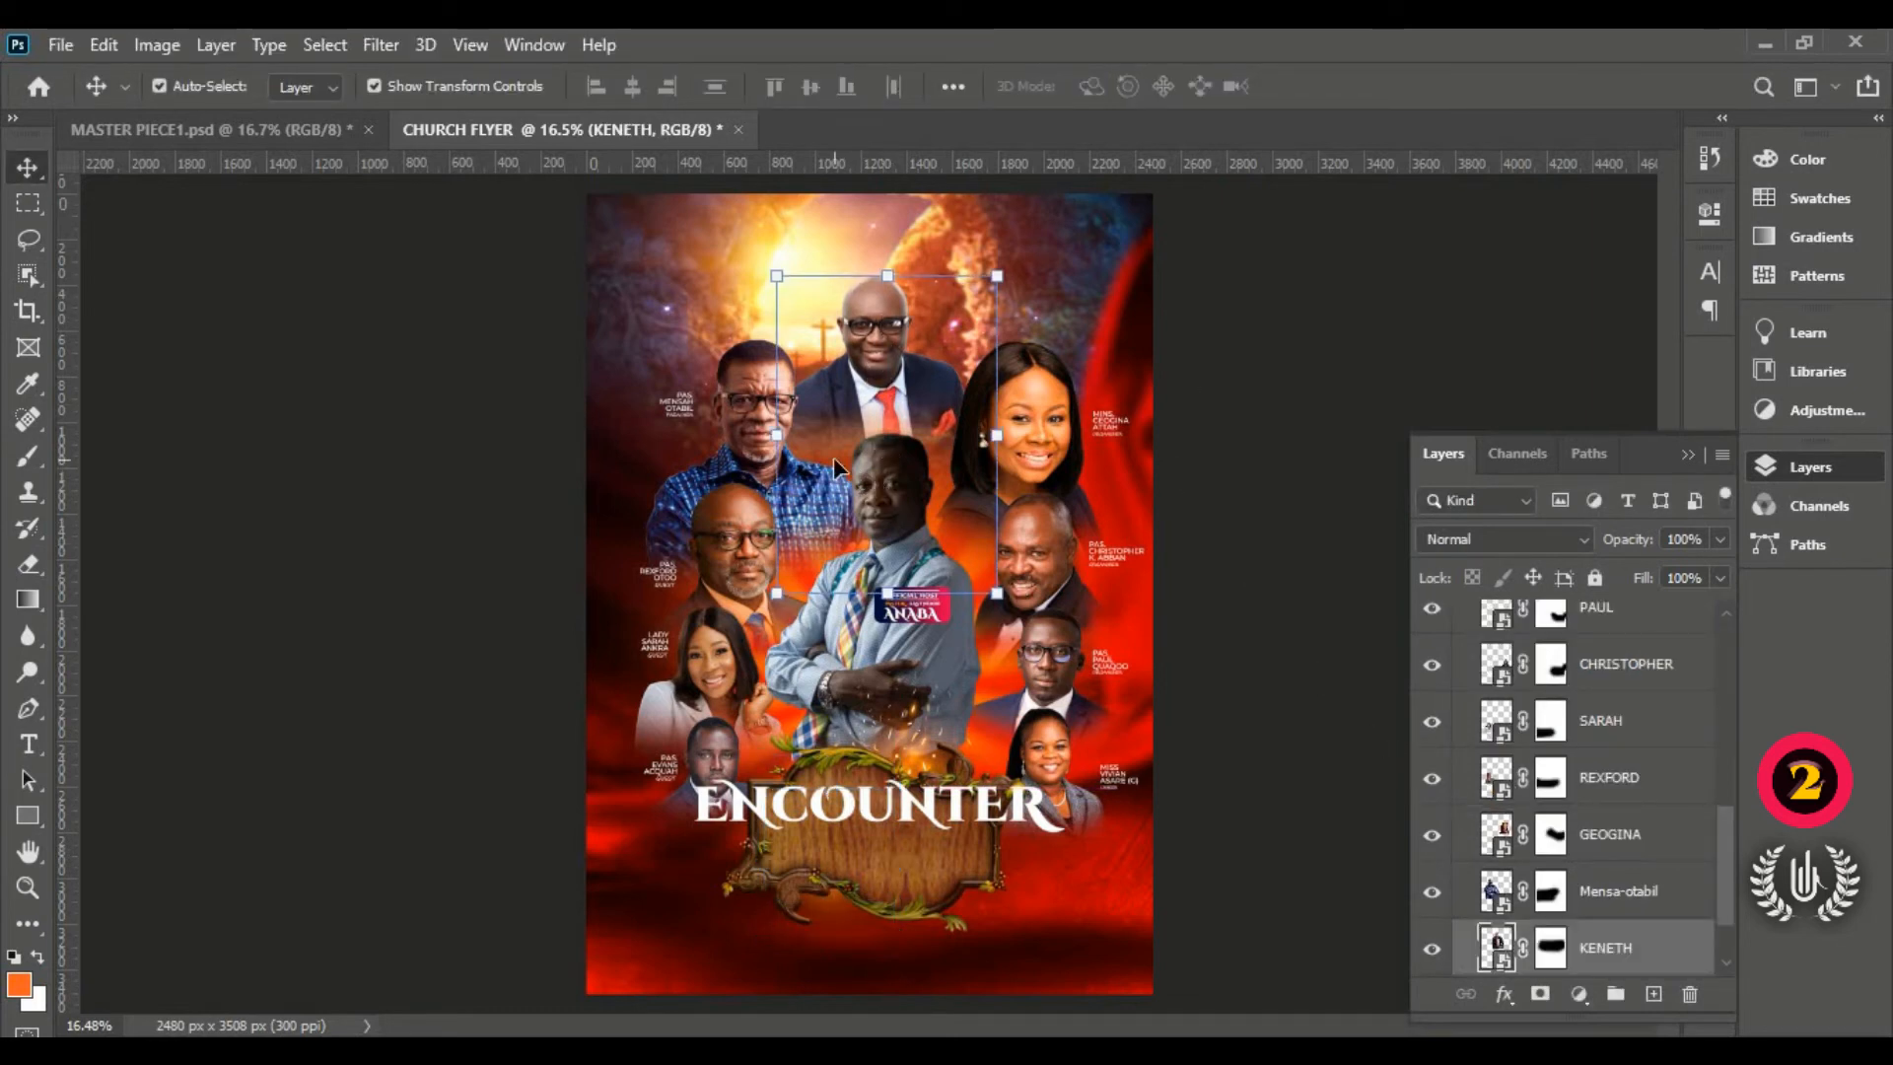
{"action": "key", "text": "shift+Down"}
{"action": "key", "text": "shift+Down"}
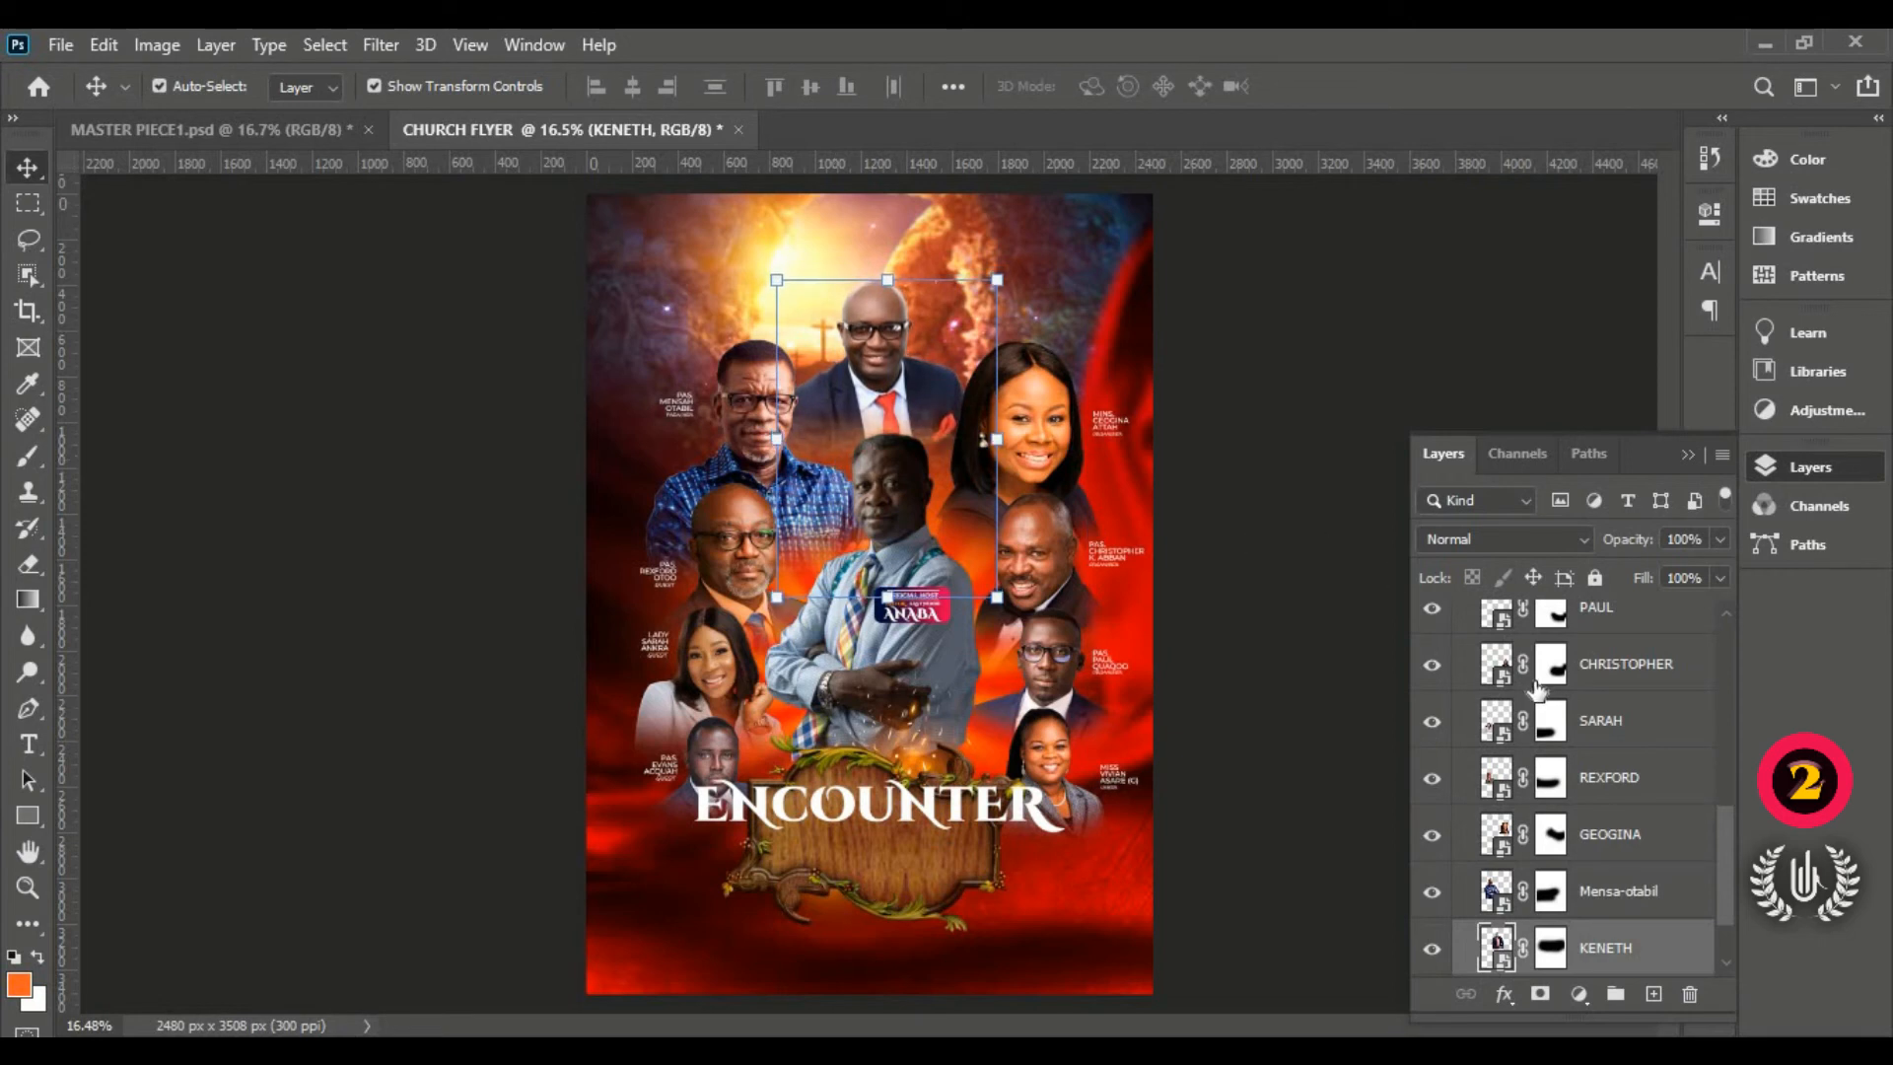
{"action": "scroll", "coordinate": [1538, 691], "scroll_direction": "up", "scroll_amount": 5}
{"action": "left_click", "coordinate": [1461, 710]}
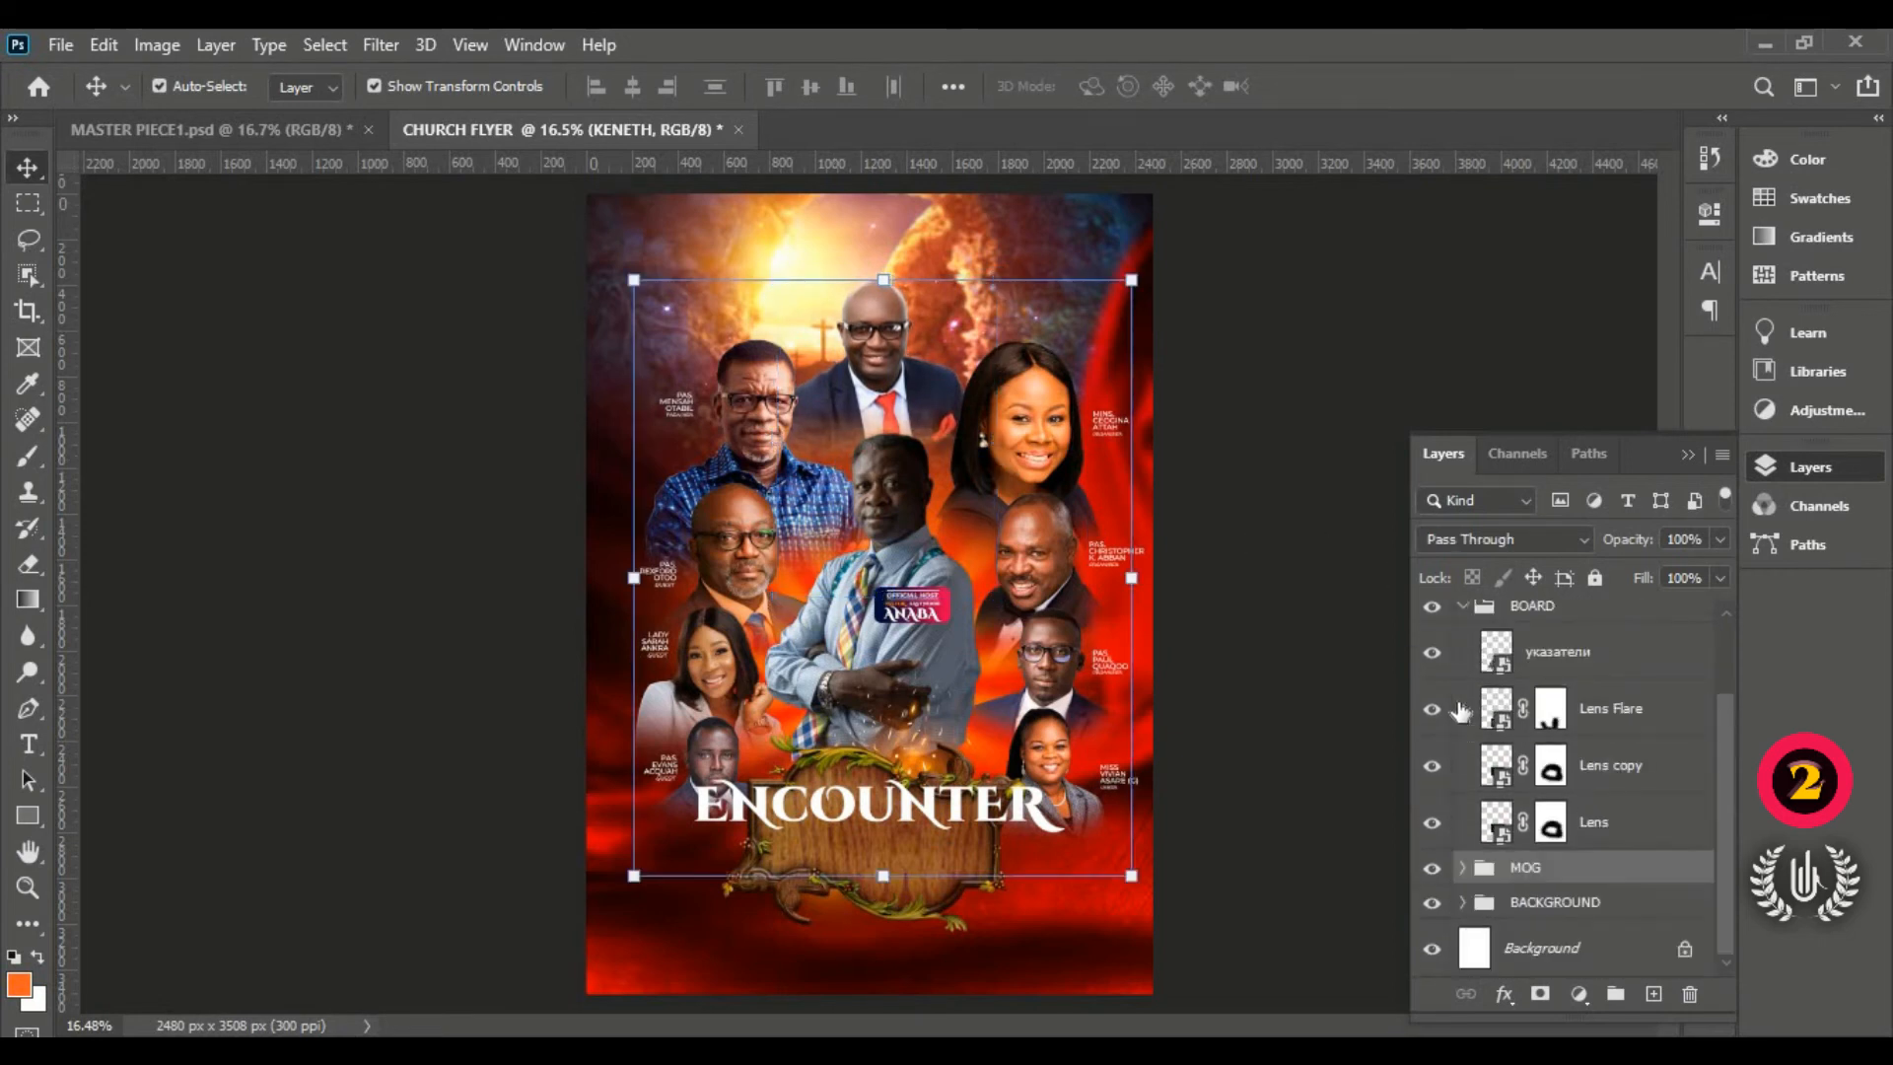
Step: Drag the ENCOUNTER title down onto the board and collapse the BOARD and MOG groups
{"action": "left_click", "coordinate": [714, 755]}
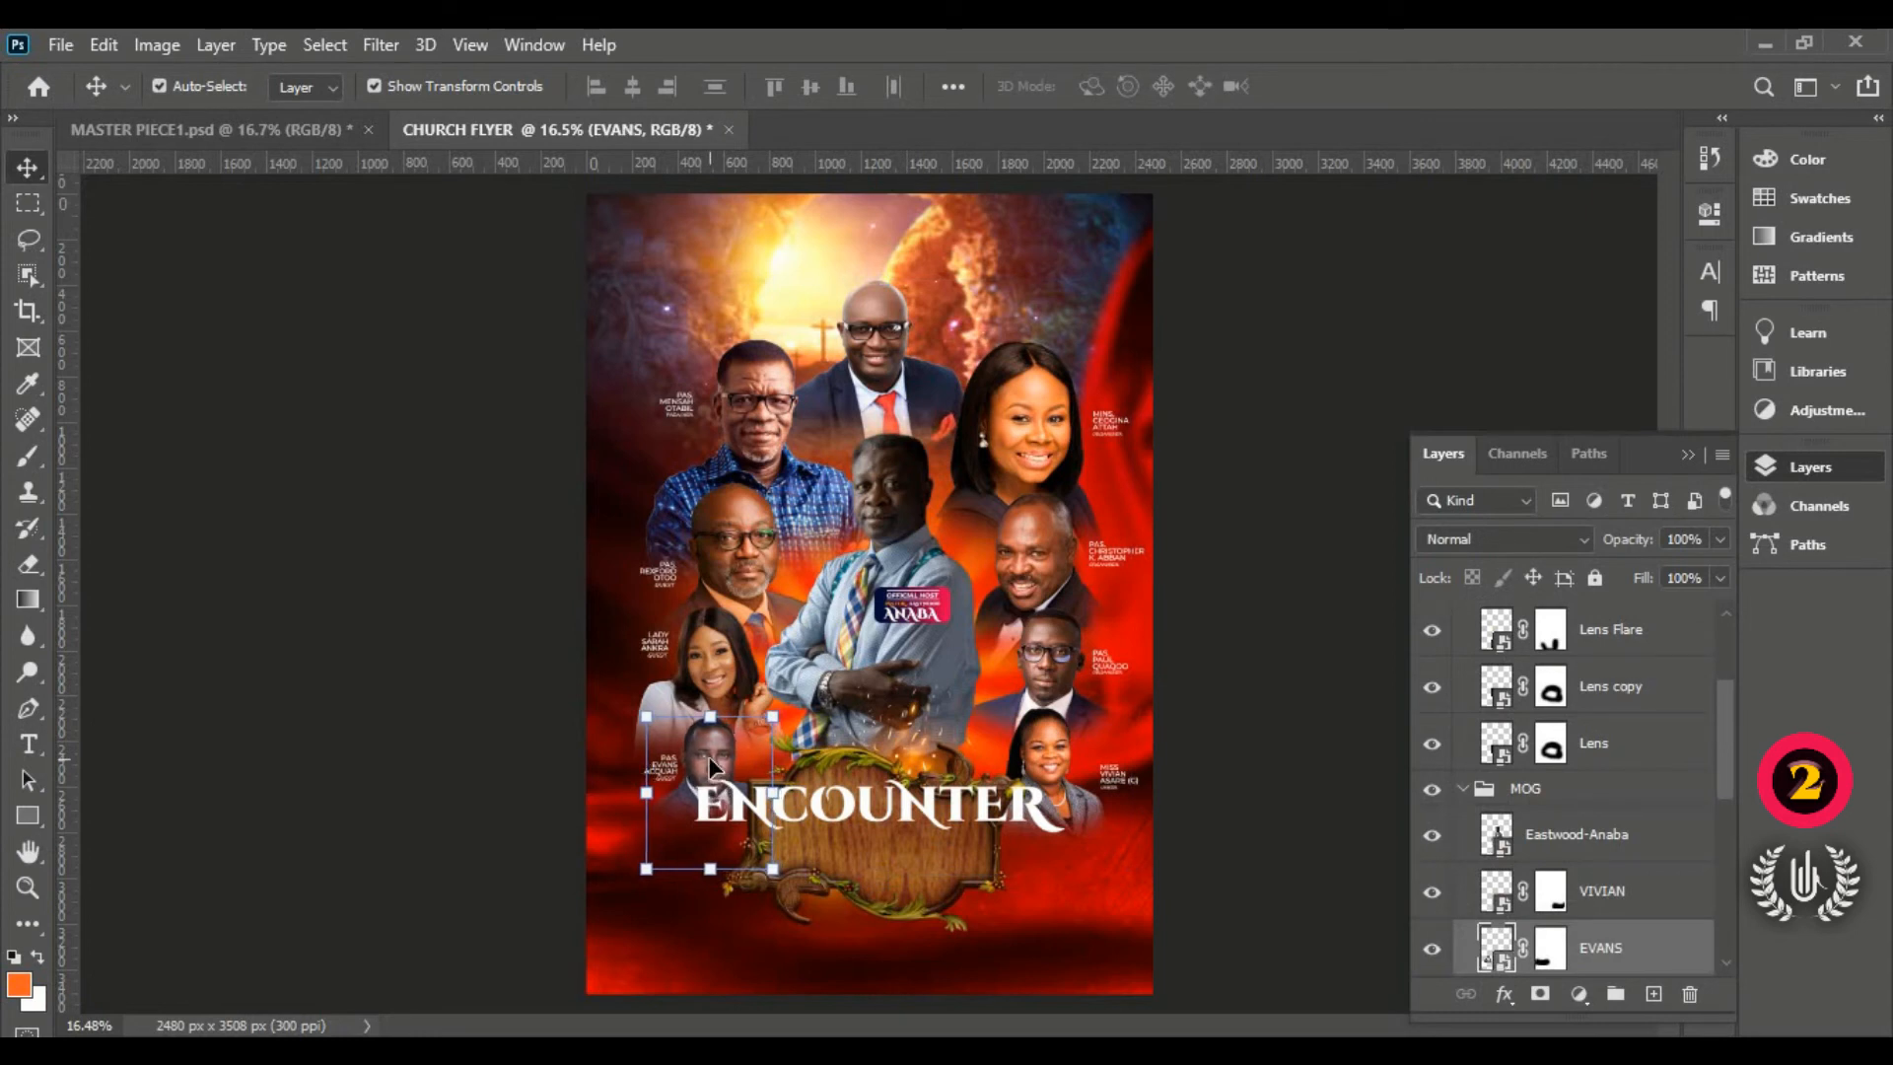
{"action": "left_click_drag", "start_coordinate": [922, 820], "coordinate": [937, 845]}
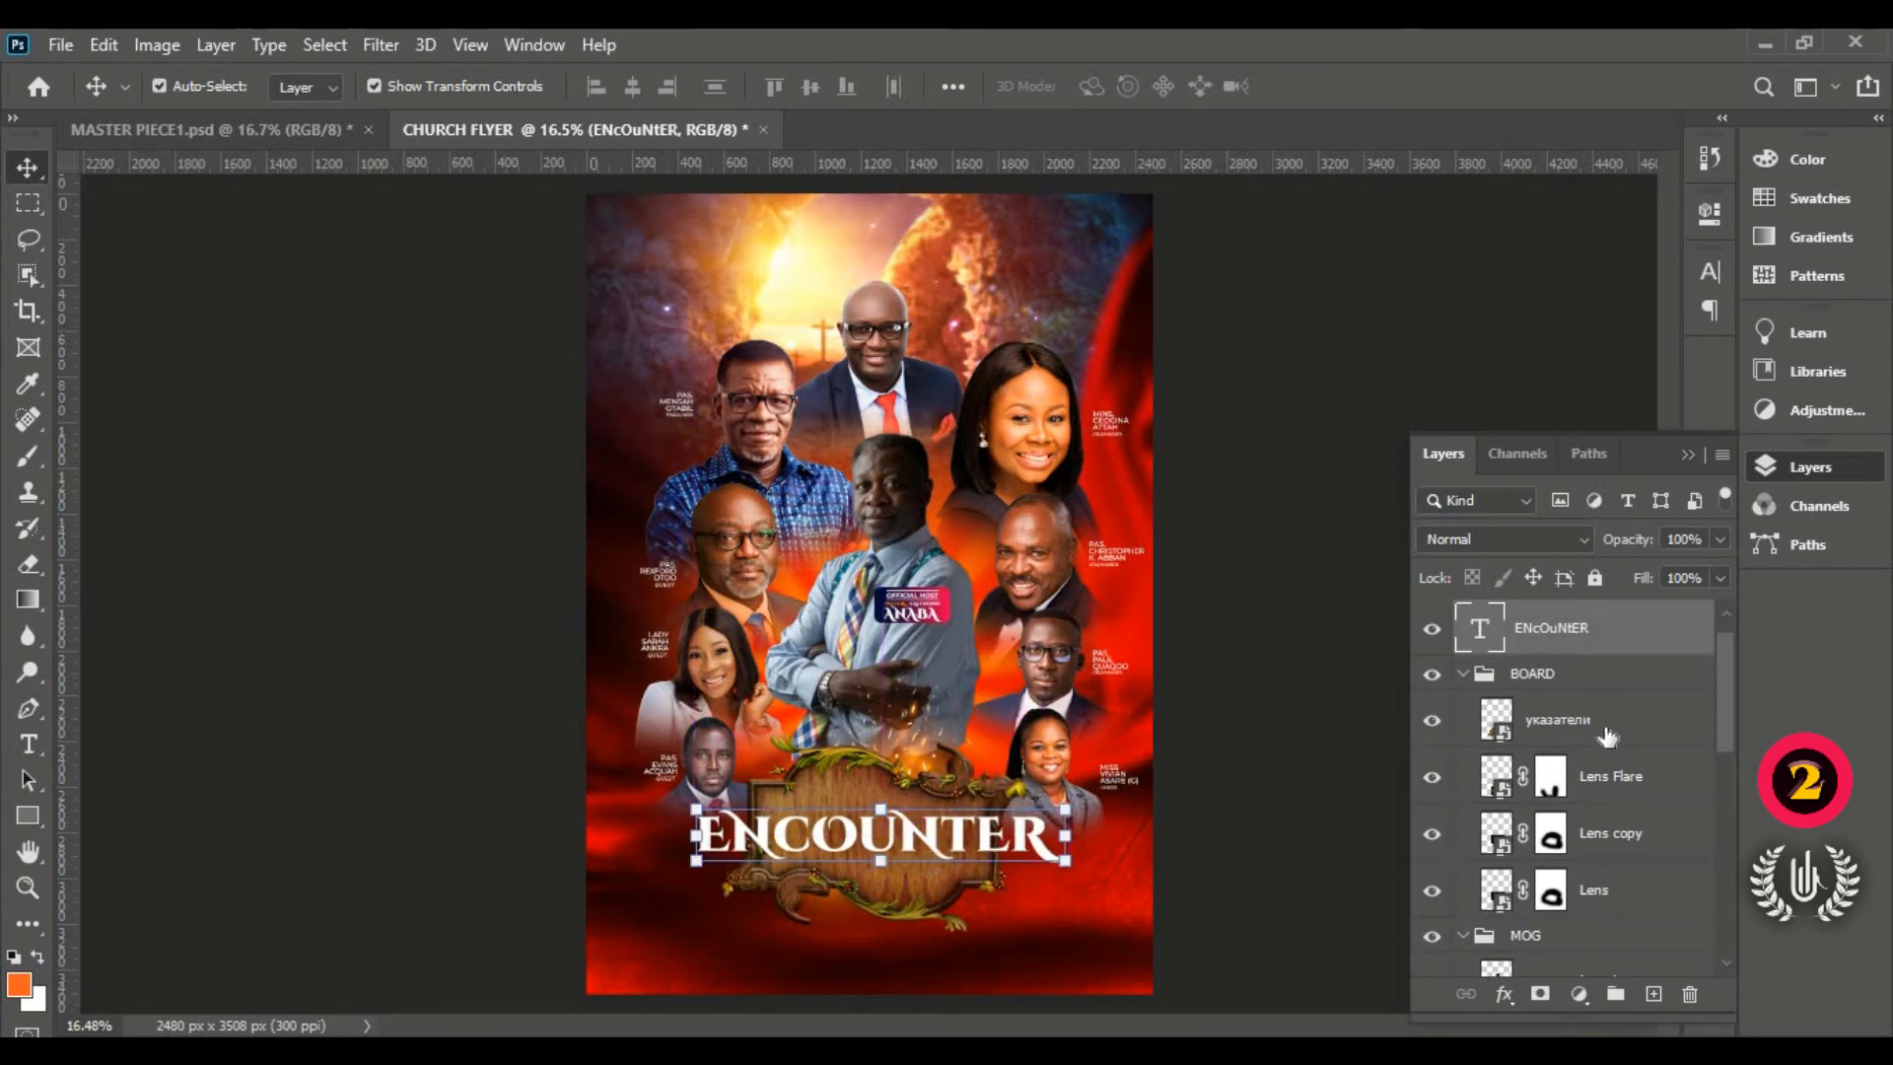
{"action": "scroll", "coordinate": [1472, 718], "scroll_direction": "up", "scroll_amount": 1}
{"action": "left_click", "coordinate": [1462, 709]}
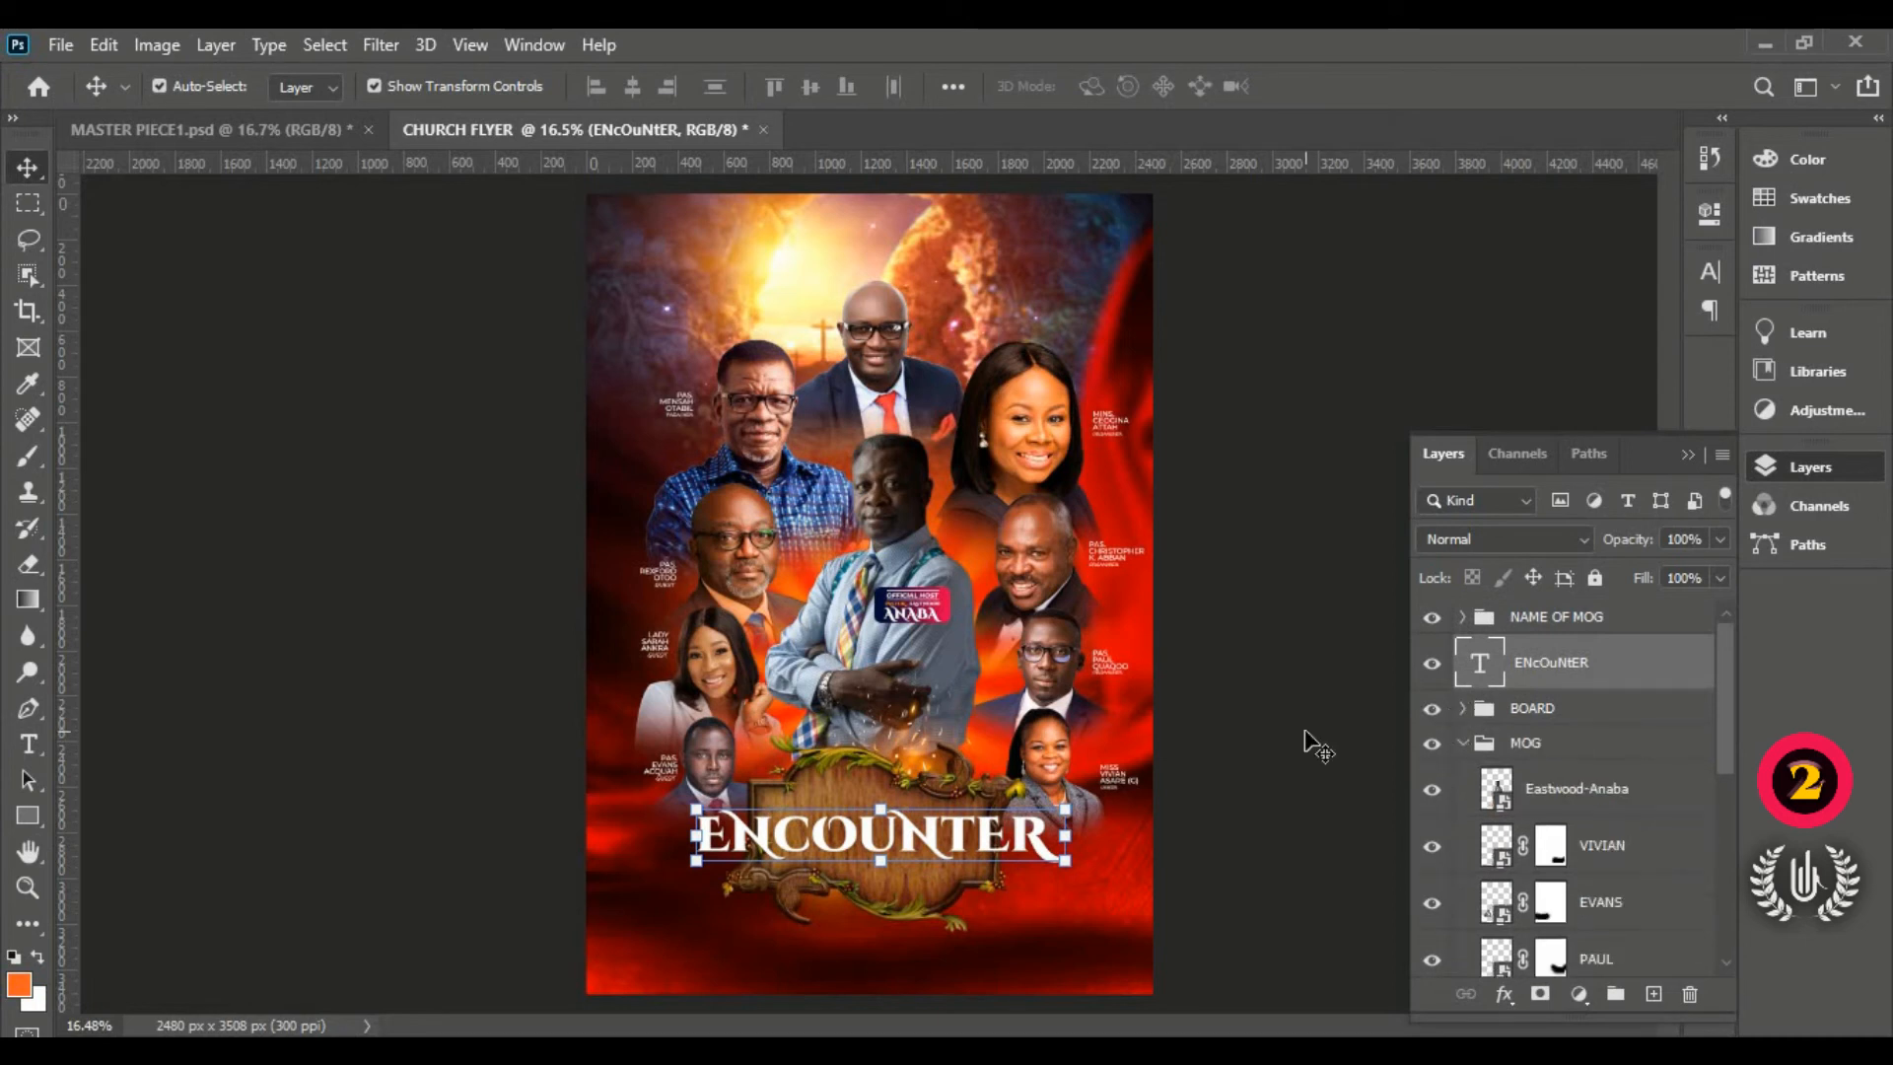
{"action": "left_click", "coordinate": [1463, 745]}
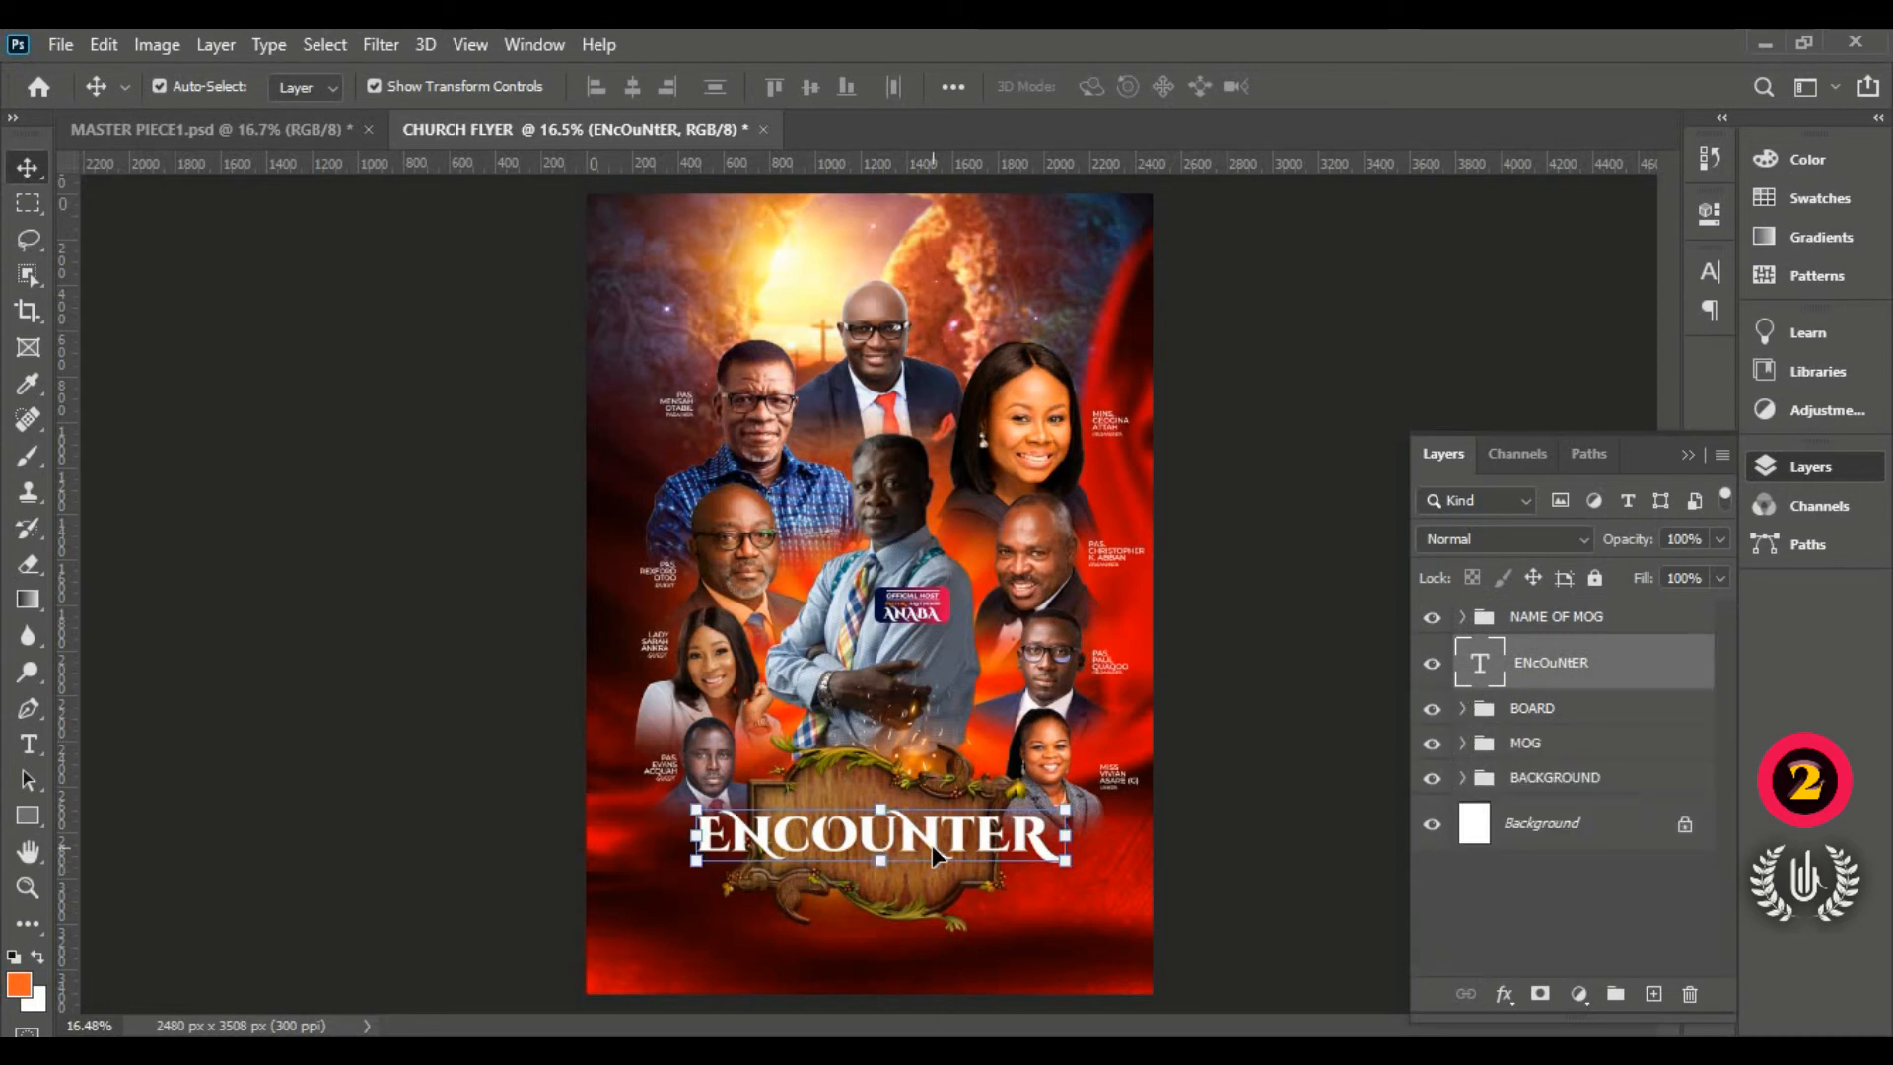
{"action": "scroll", "coordinate": [905, 878], "scroll_direction": "up", "scroll_amount": 3}
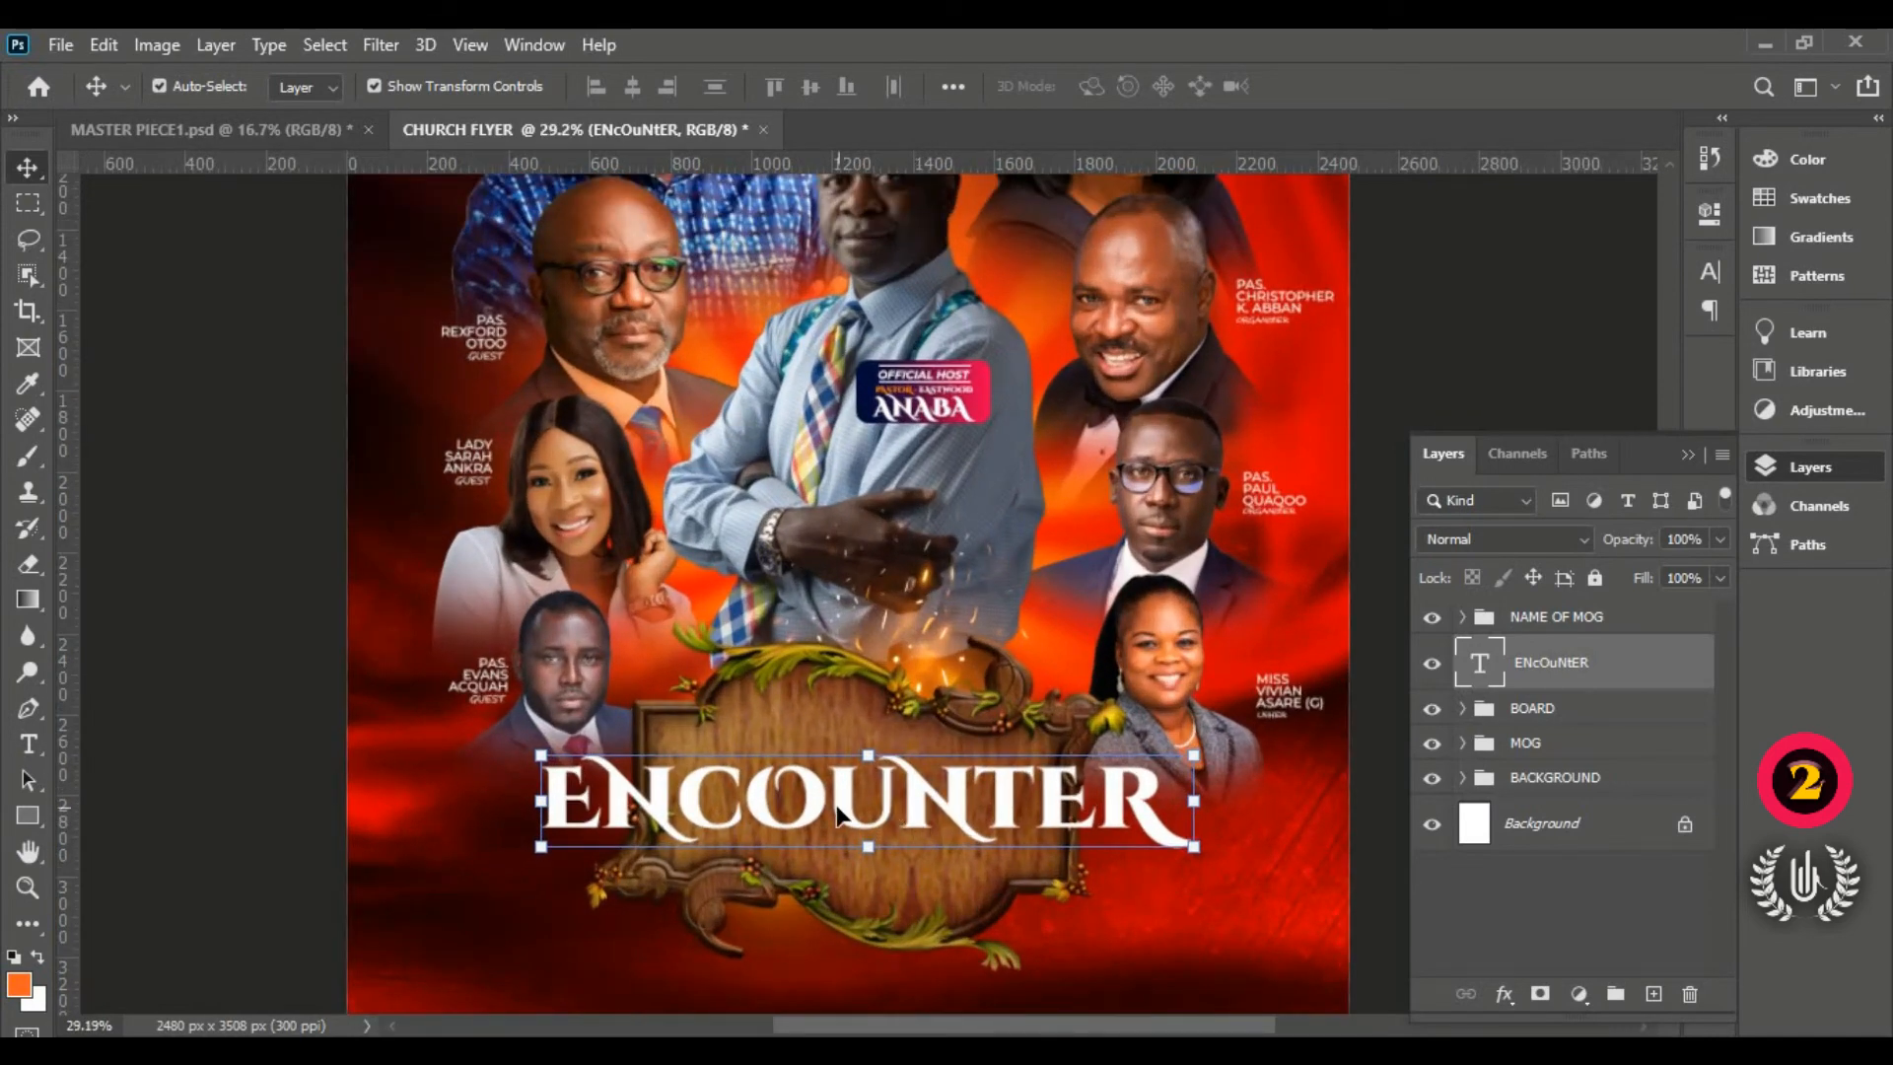
{"action": "left_click", "coordinate": [47, 739]}
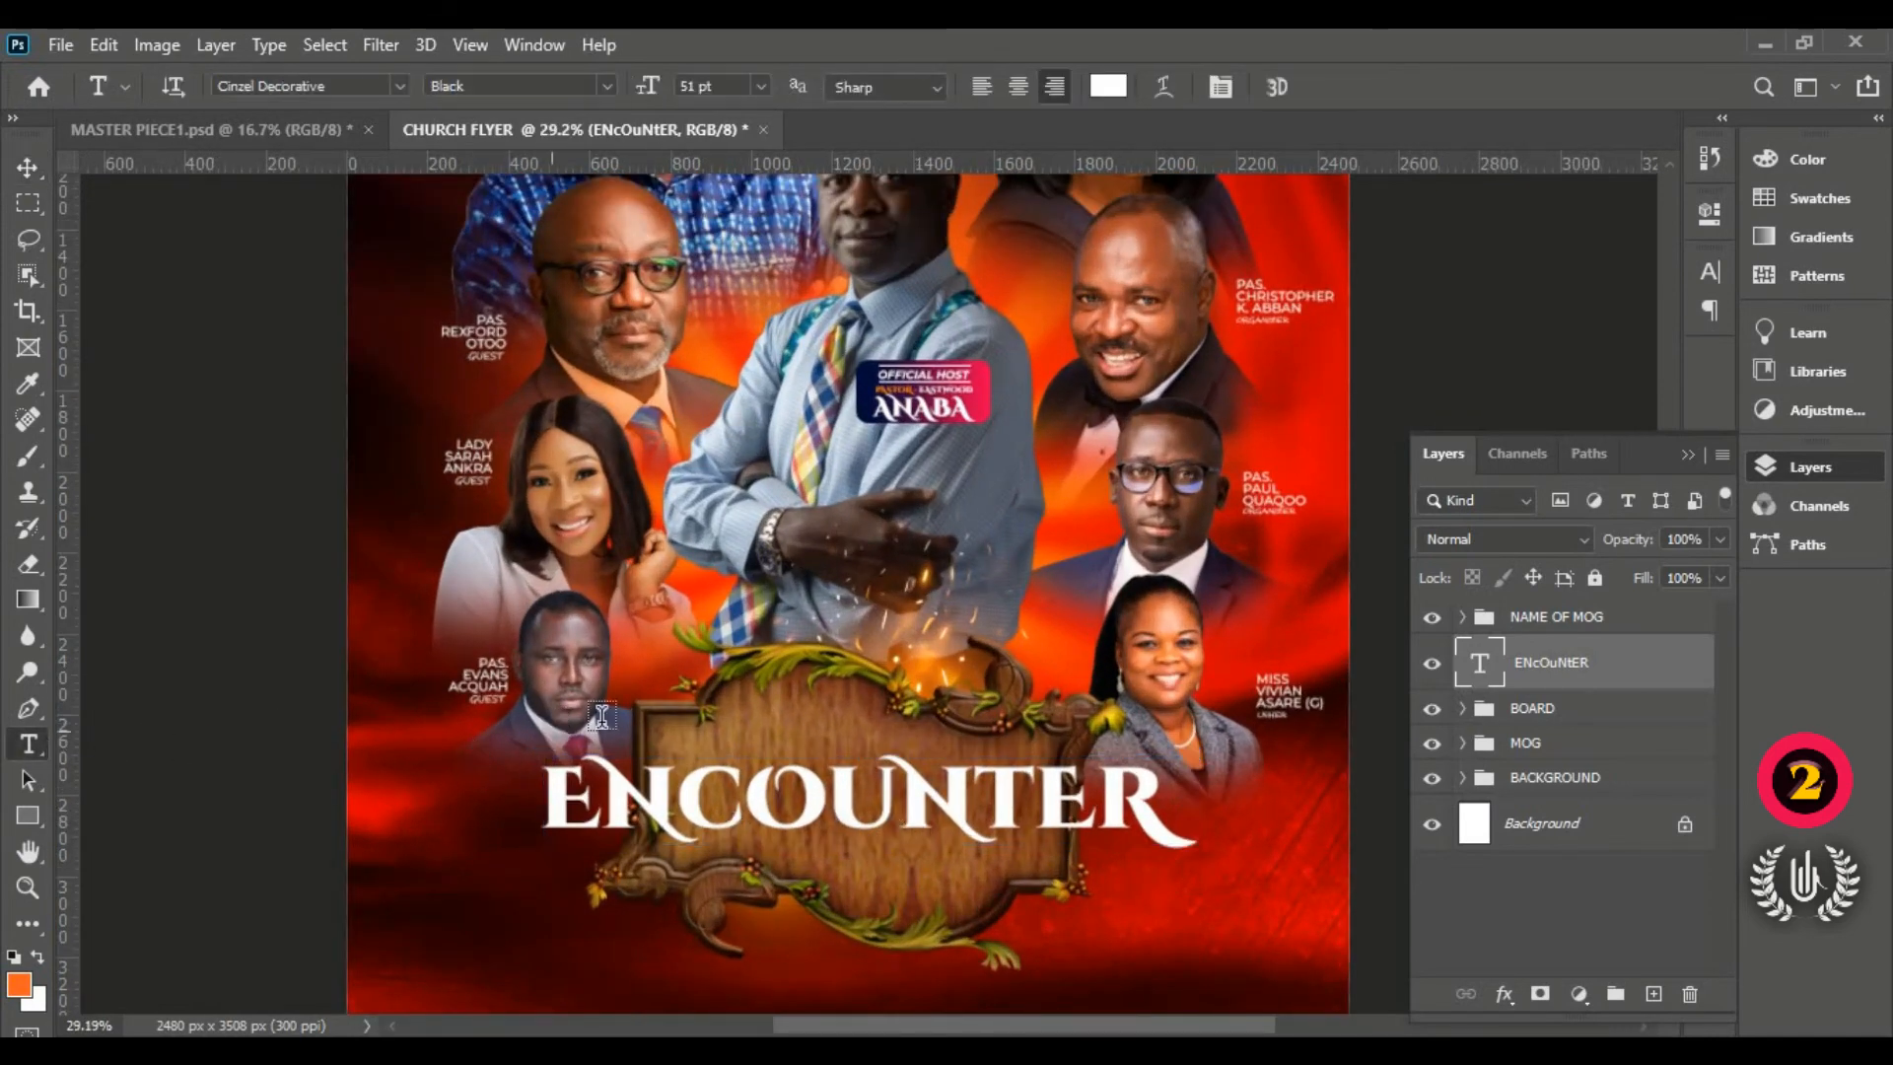
Step: Type the word MAGIC in white, centred below ENCOUNTER on the board
{"action": "left_click", "coordinate": [746, 710]}
{"action": "left_click_drag", "start_coordinate": [532, 774], "coordinate": [1021, 978]}
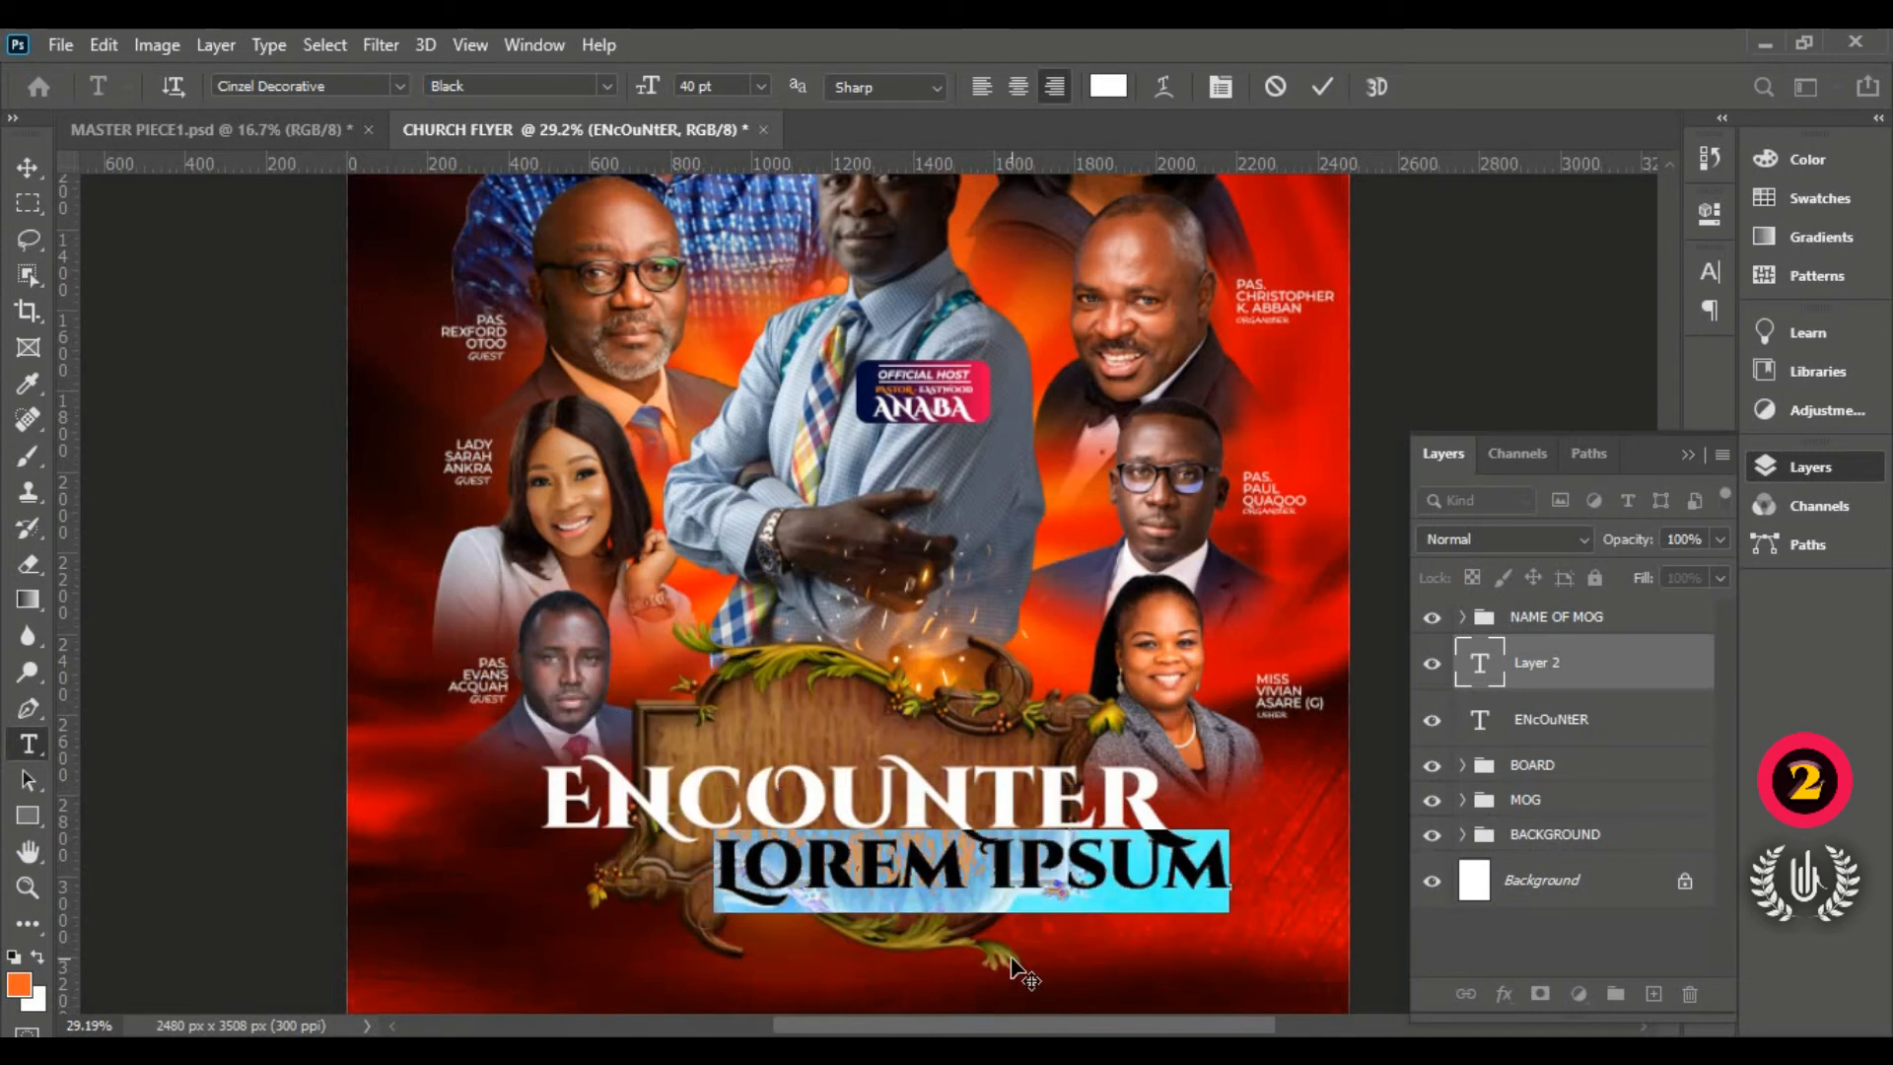
{"action": "type", "text": "MA"}
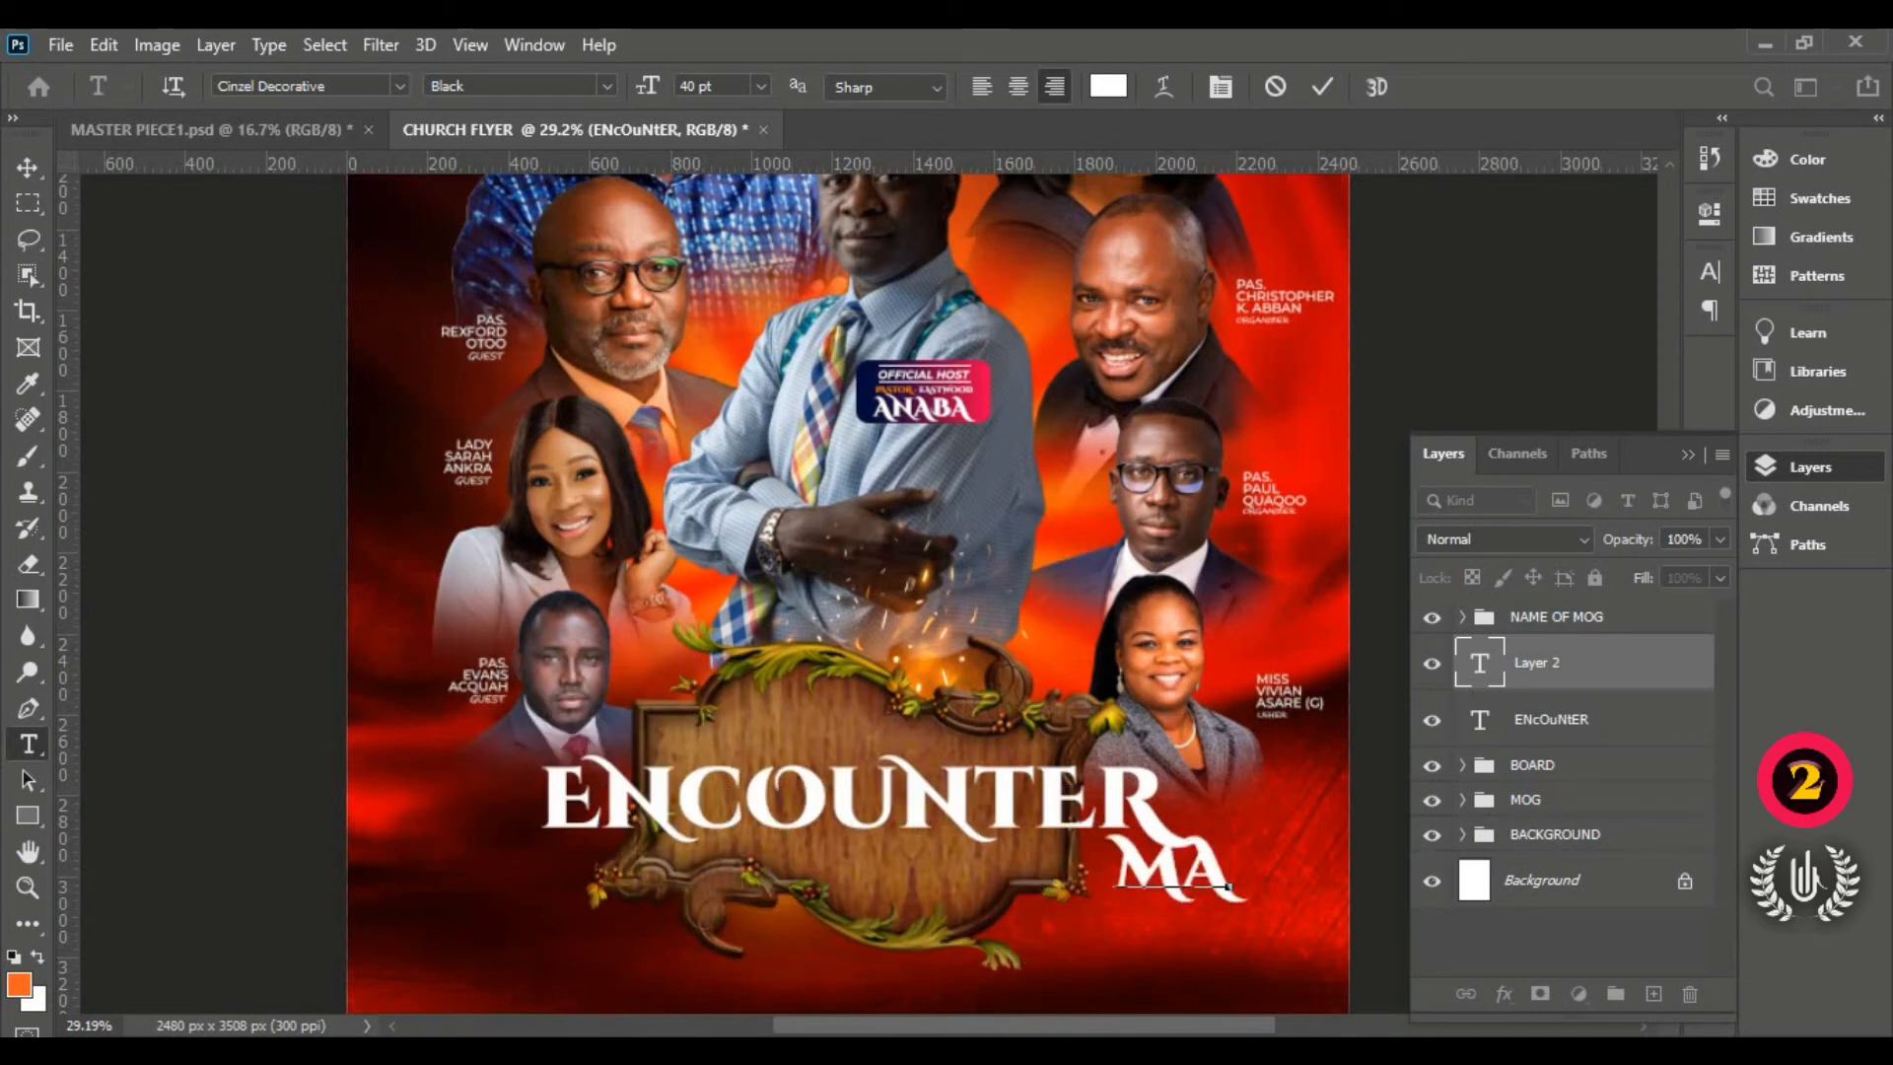
{"action": "left_click_drag", "start_coordinate": [1144, 954], "coordinate": [833, 971]}
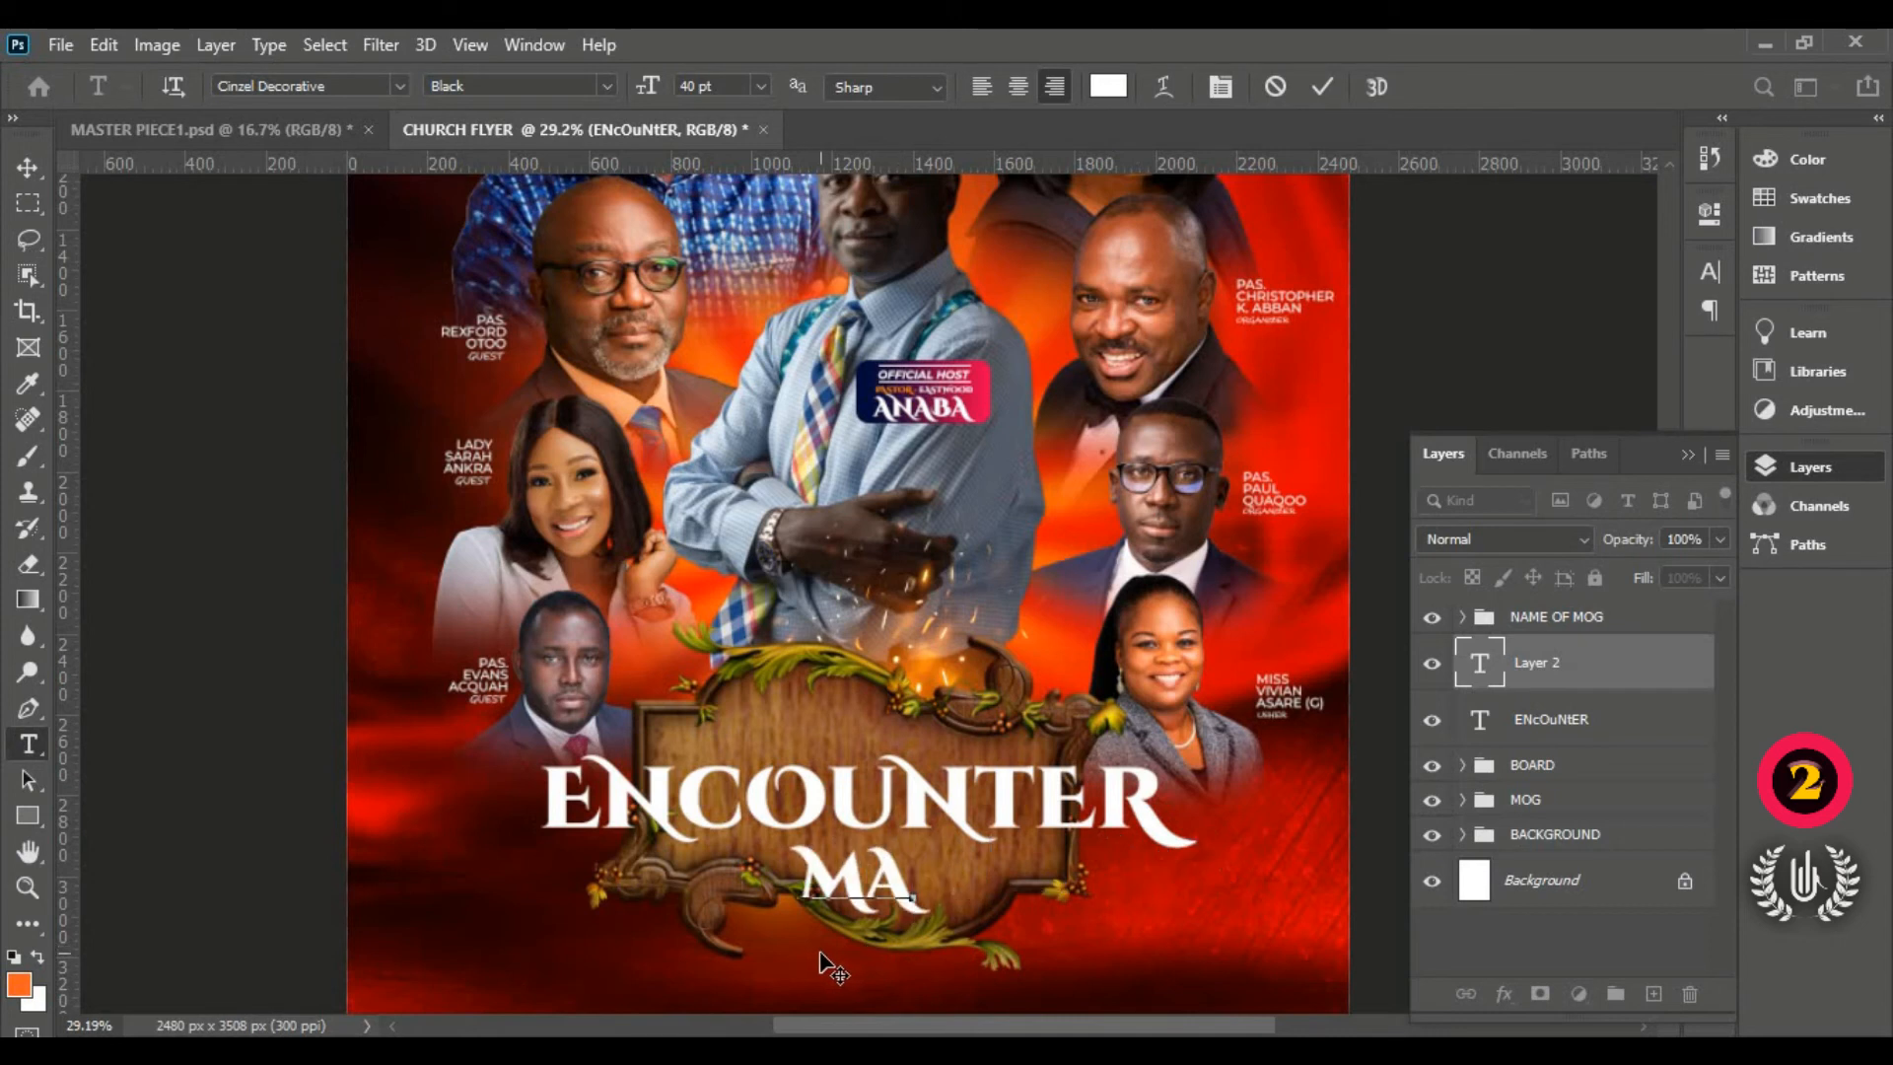
{"action": "type", "text": "G"}
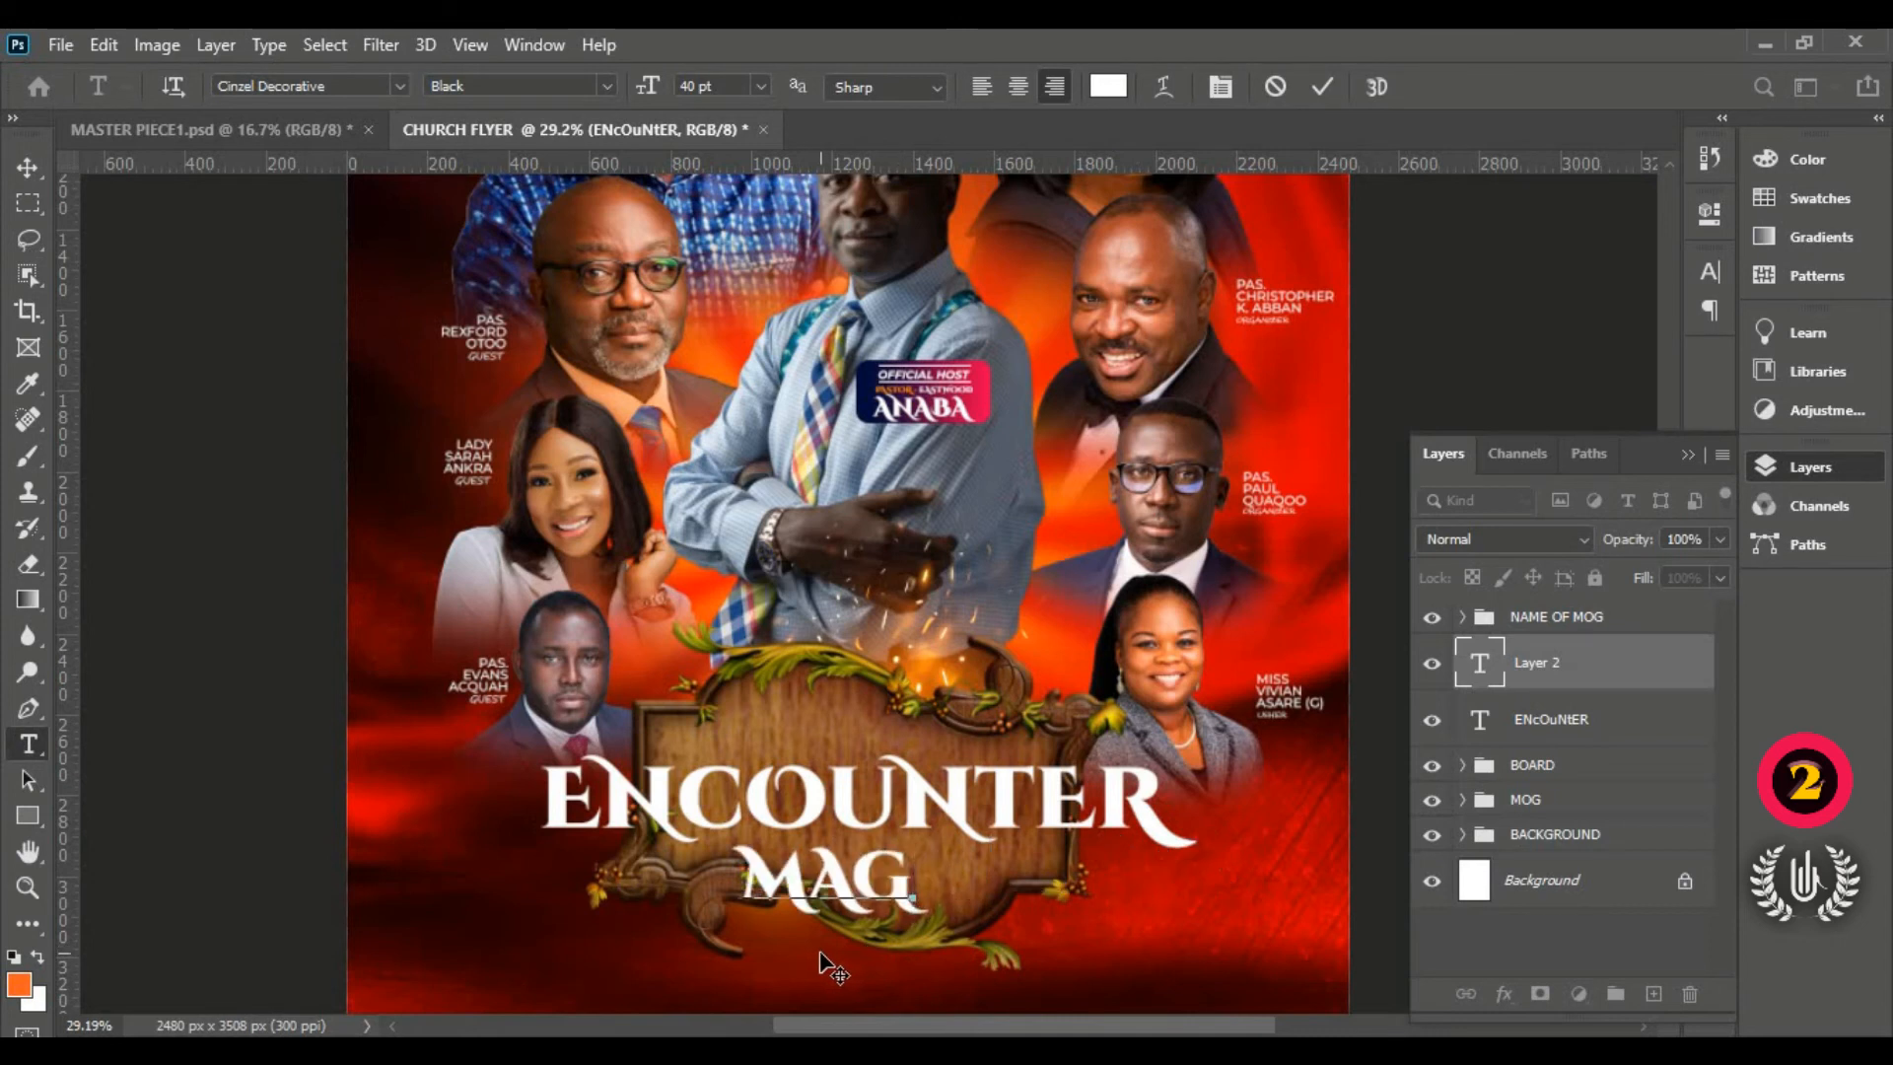
{"action": "type", "text": "I"}
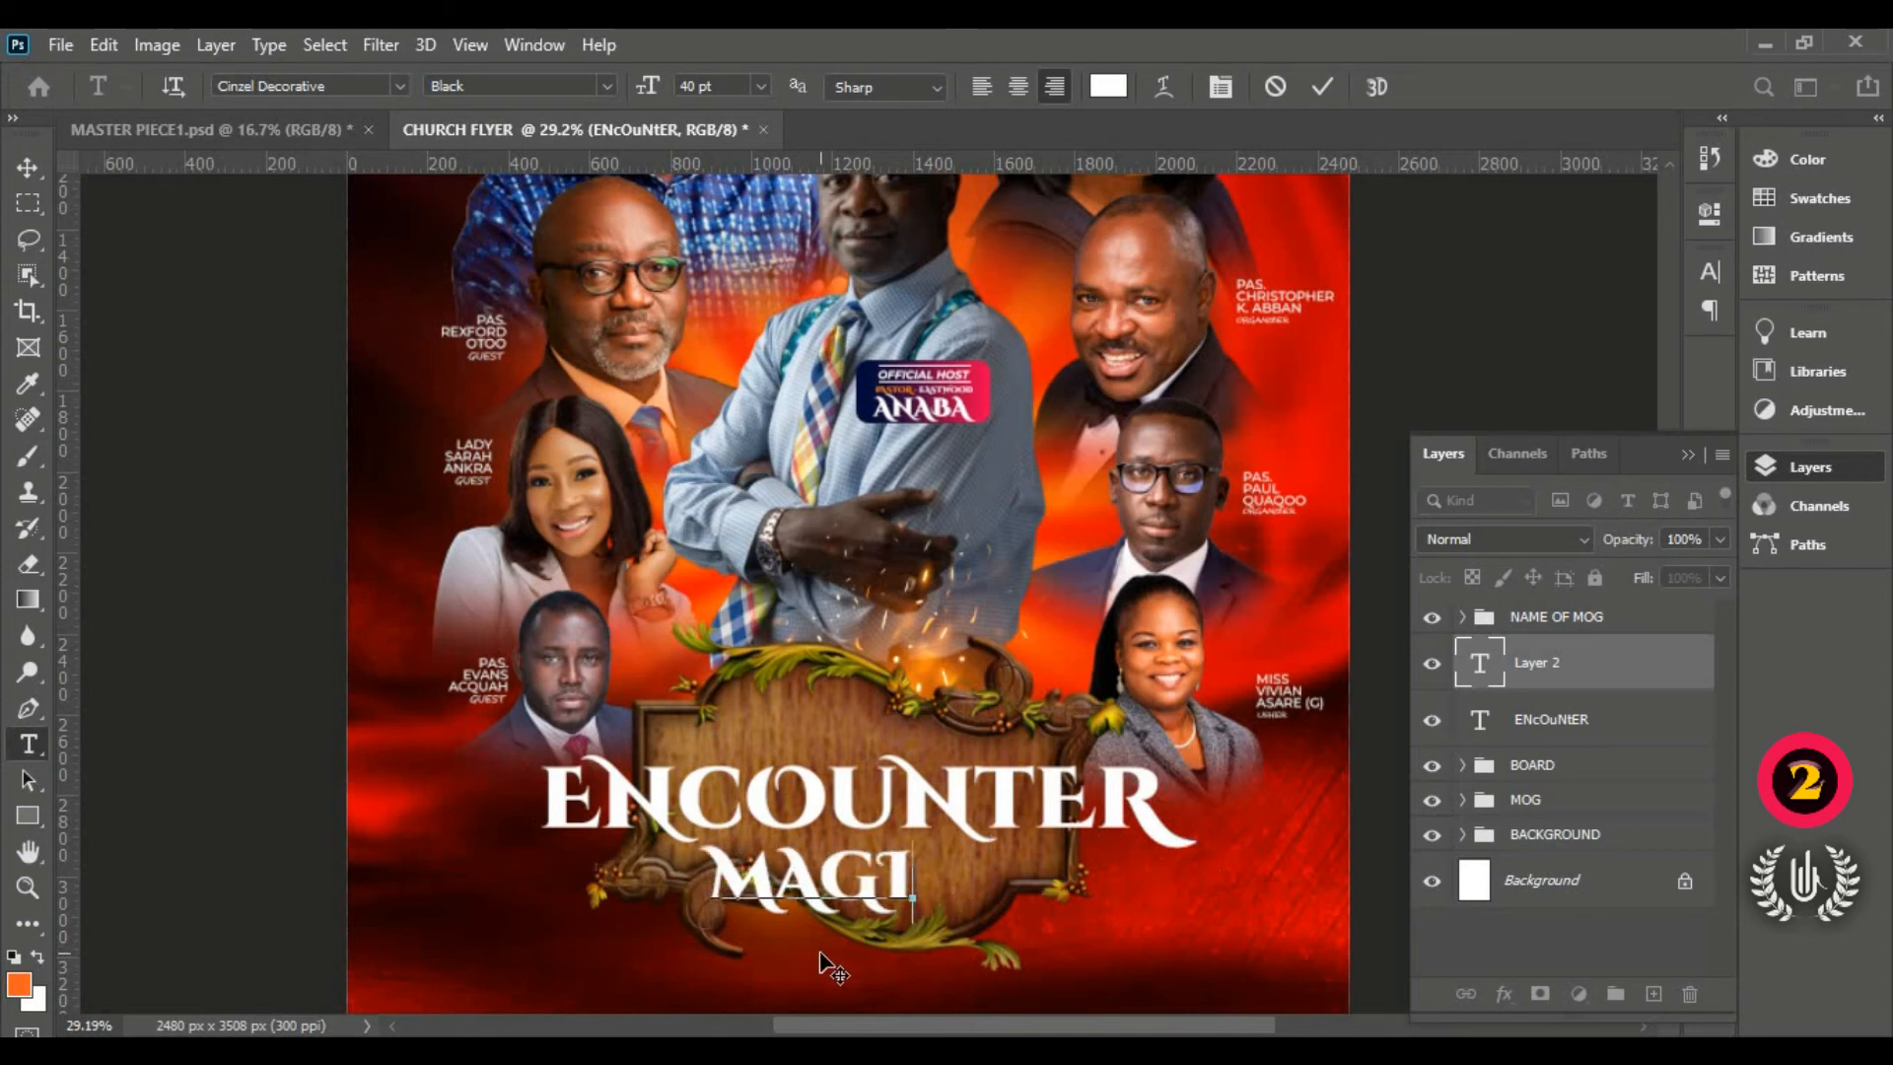
{"action": "type", "text": "C"}
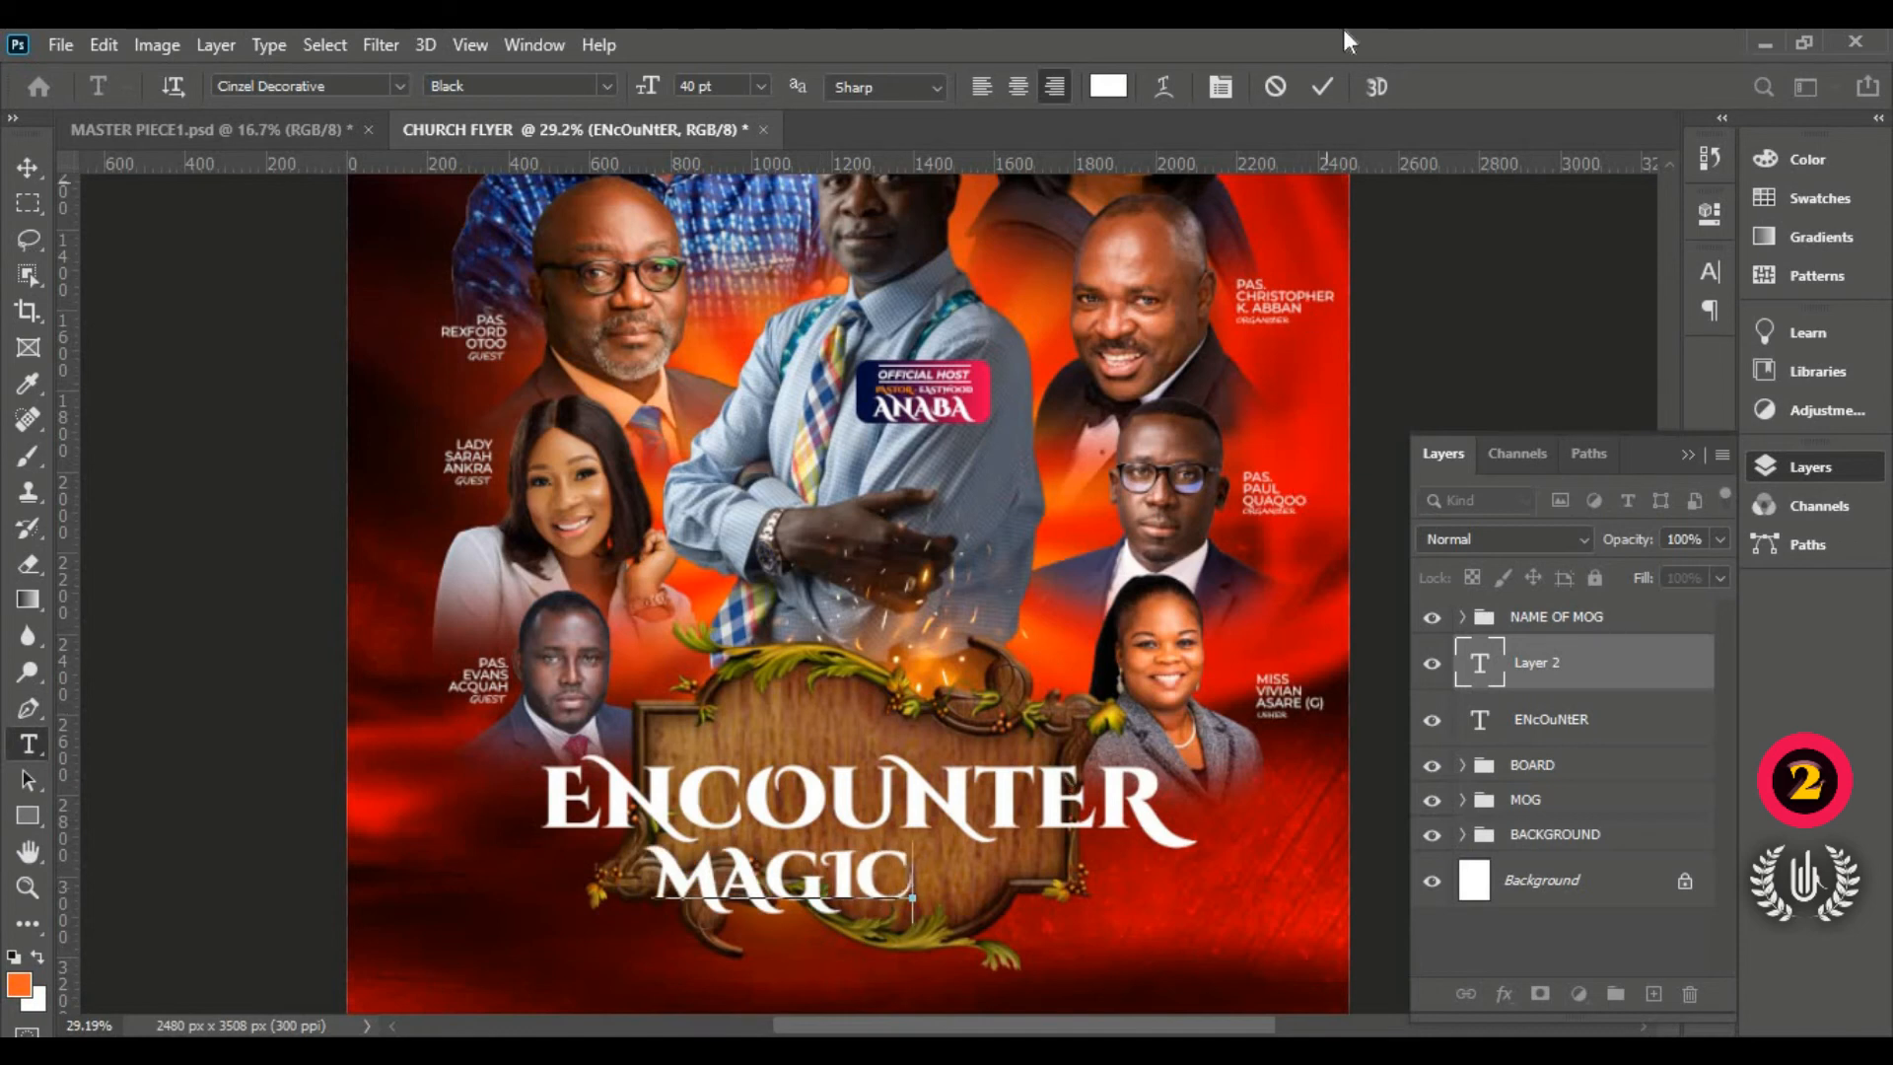
{"action": "left_click", "coordinate": [1321, 87]}
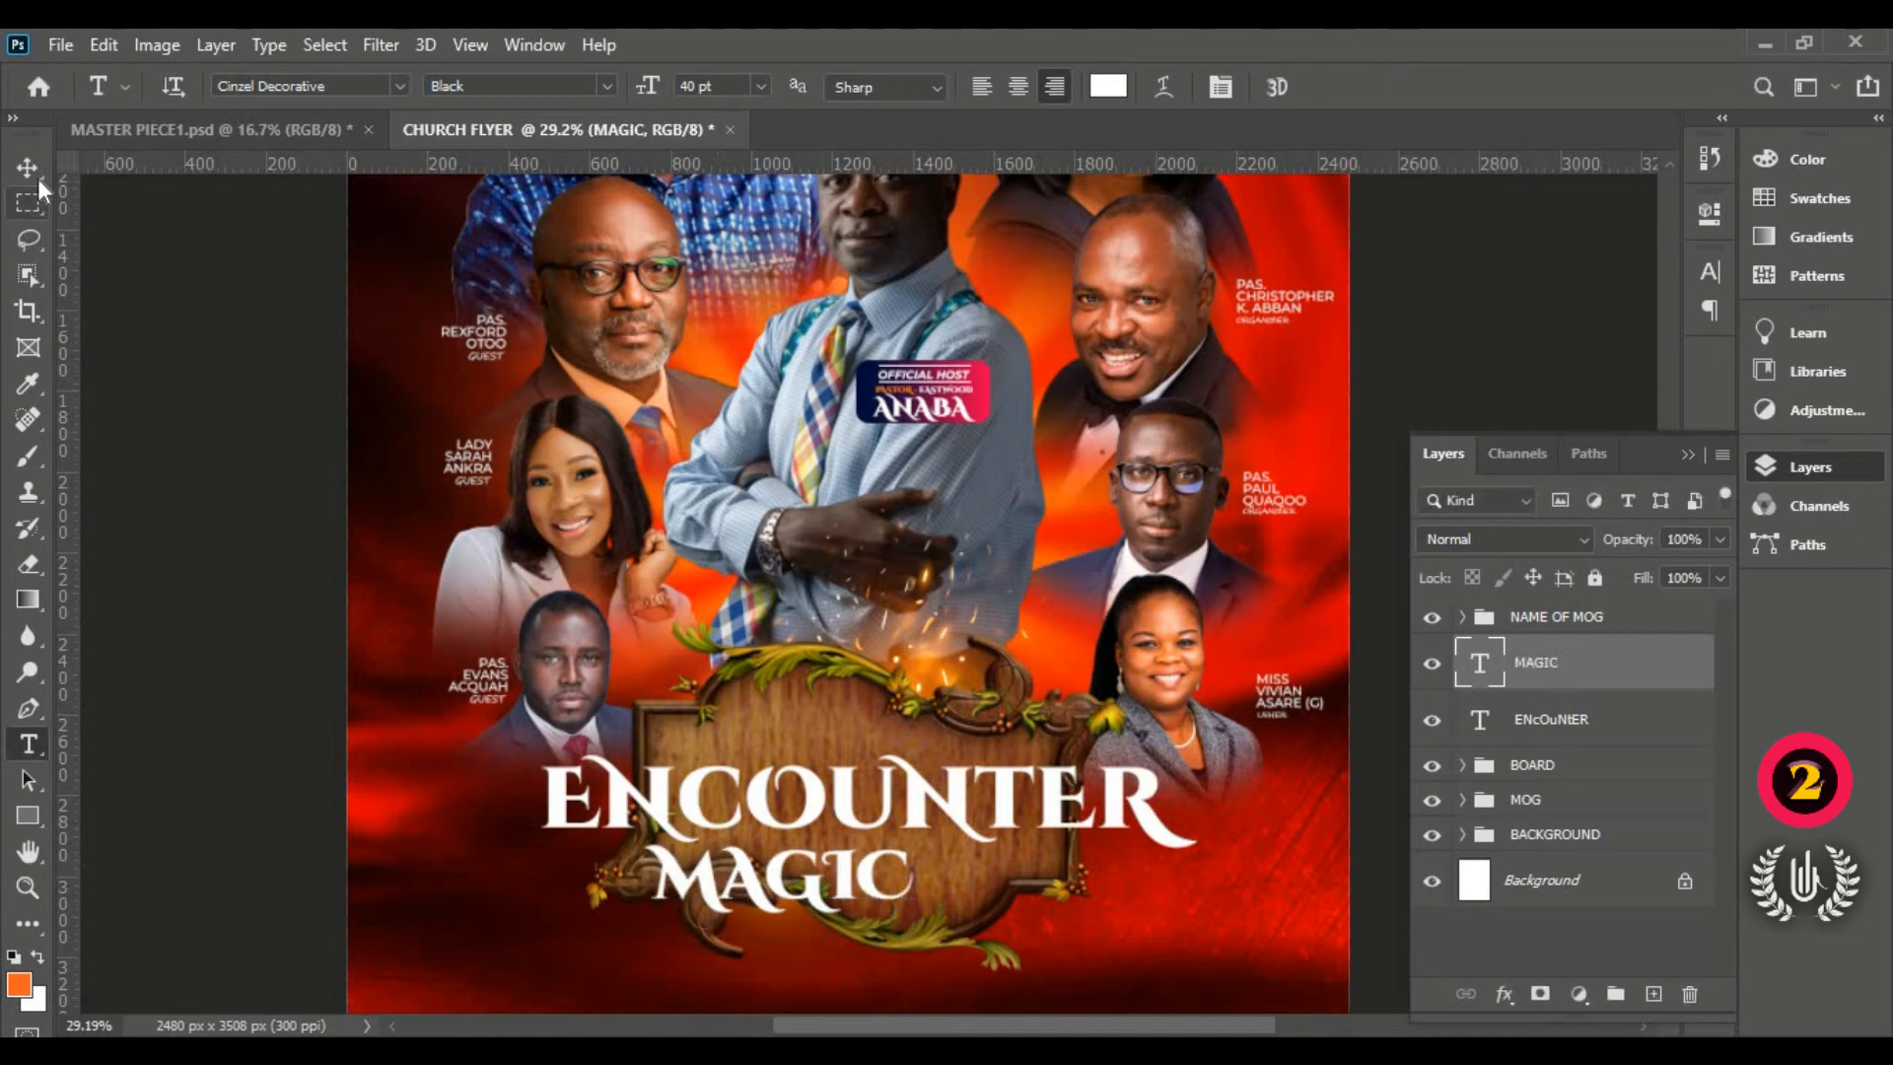
{"action": "left_click", "coordinate": [36, 172]}
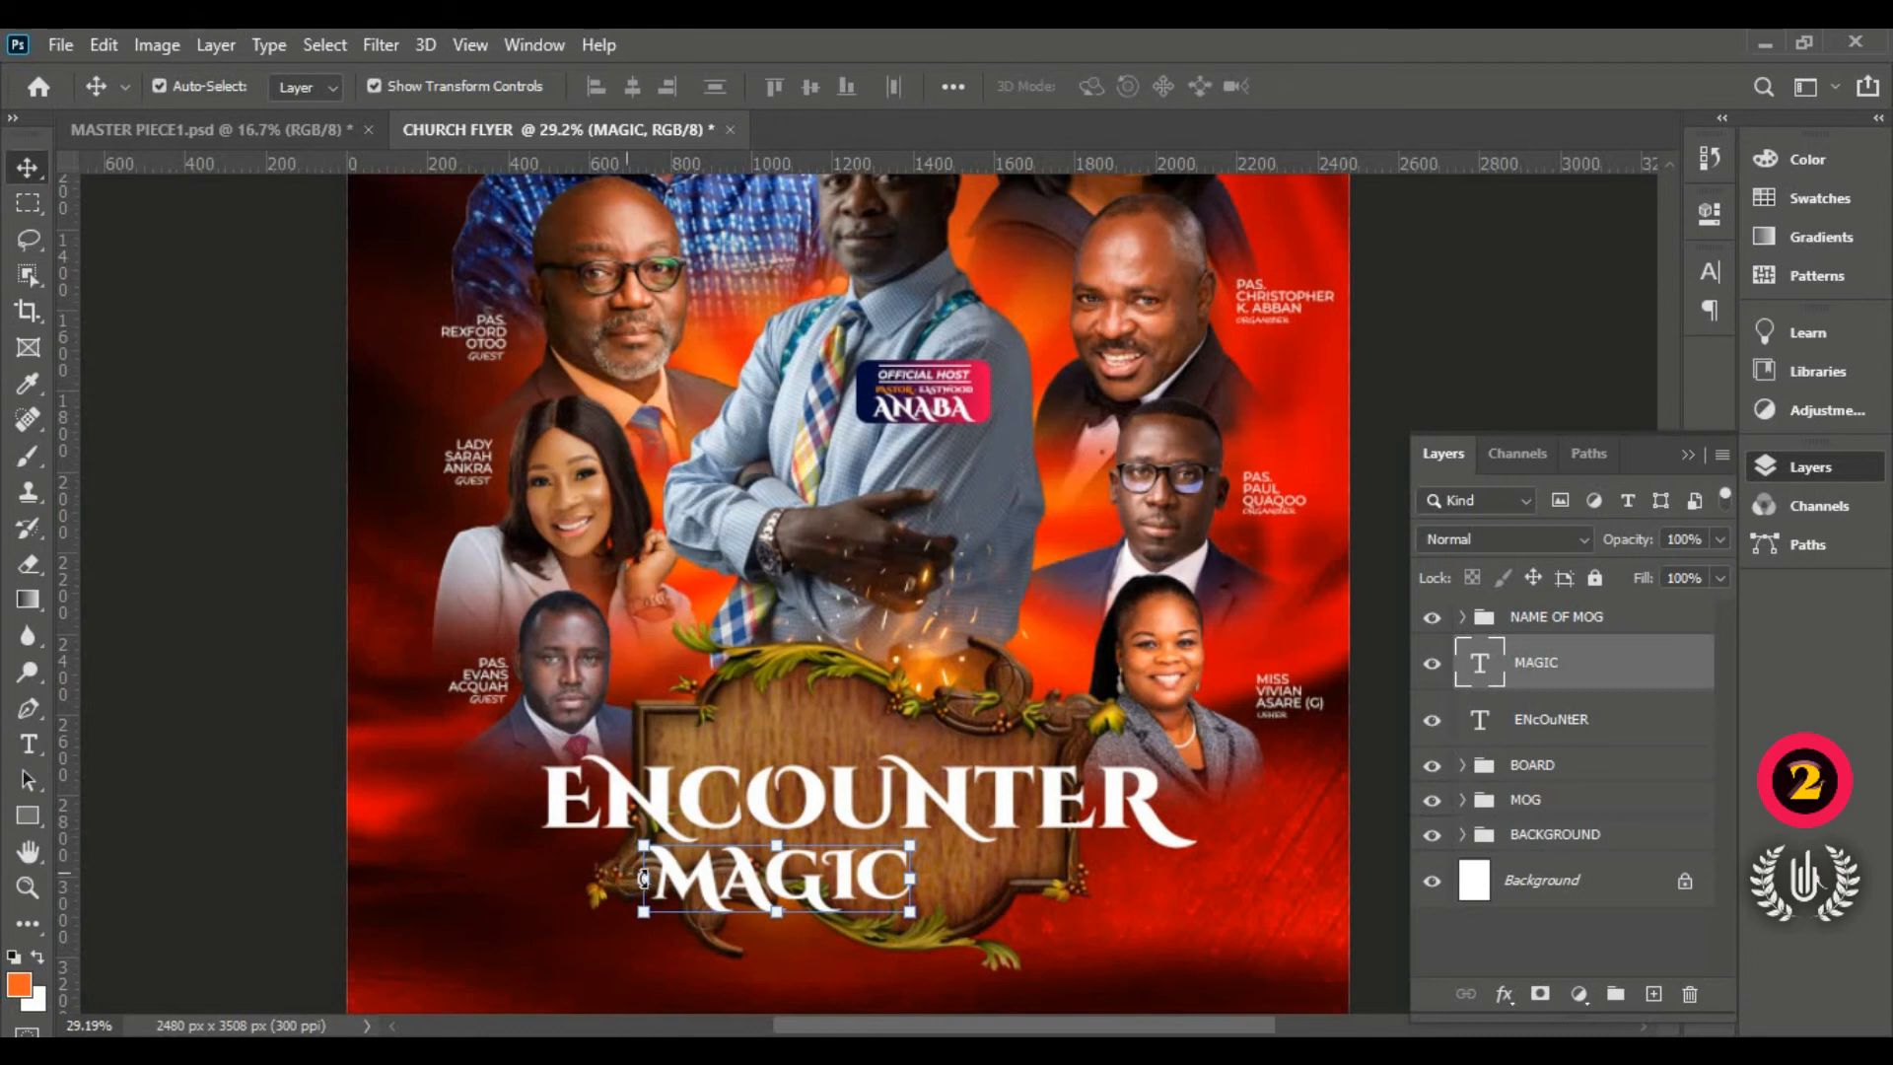
Step: Scale MAGIC to about 68% and position it just under ENCOUNTER
{"action": "left_click_drag", "start_coordinate": [642, 877], "coordinate": [871, 871]}
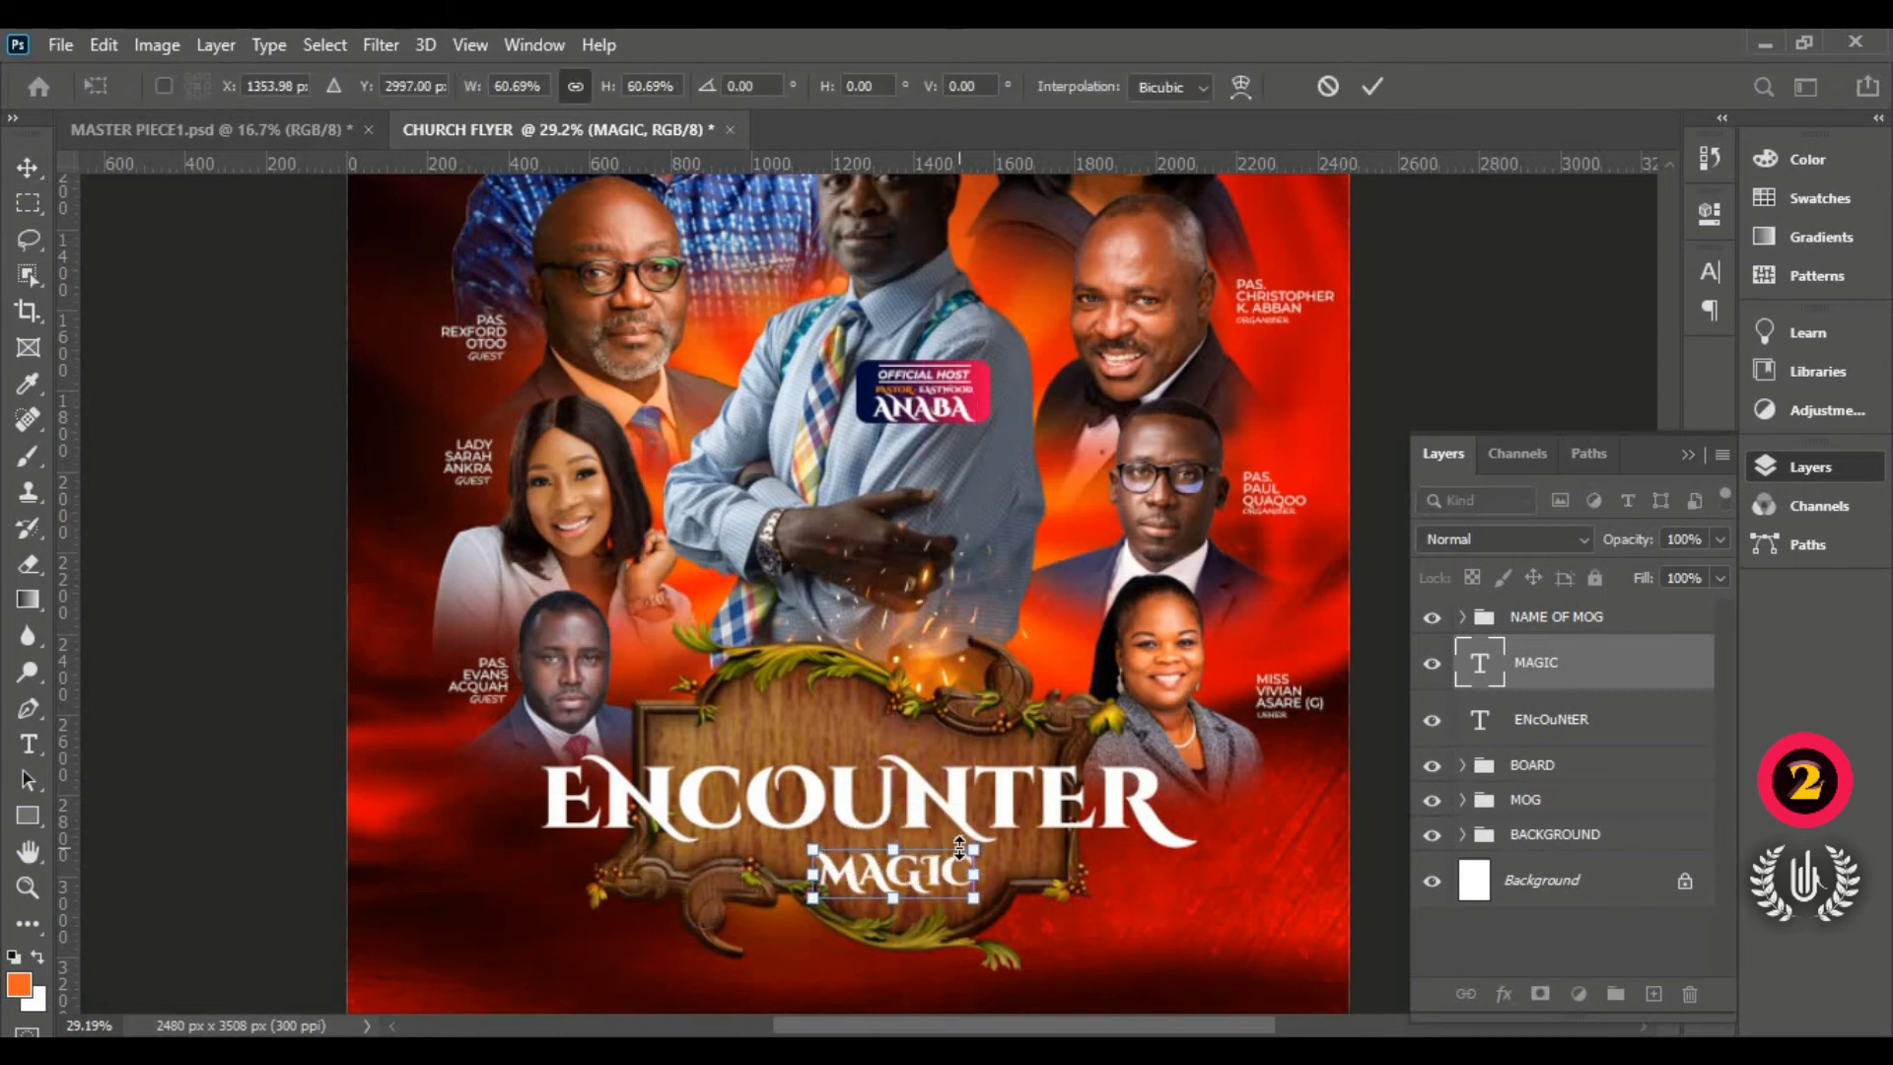
{"action": "left_click_drag", "start_coordinate": [979, 845], "coordinate": [994, 844]}
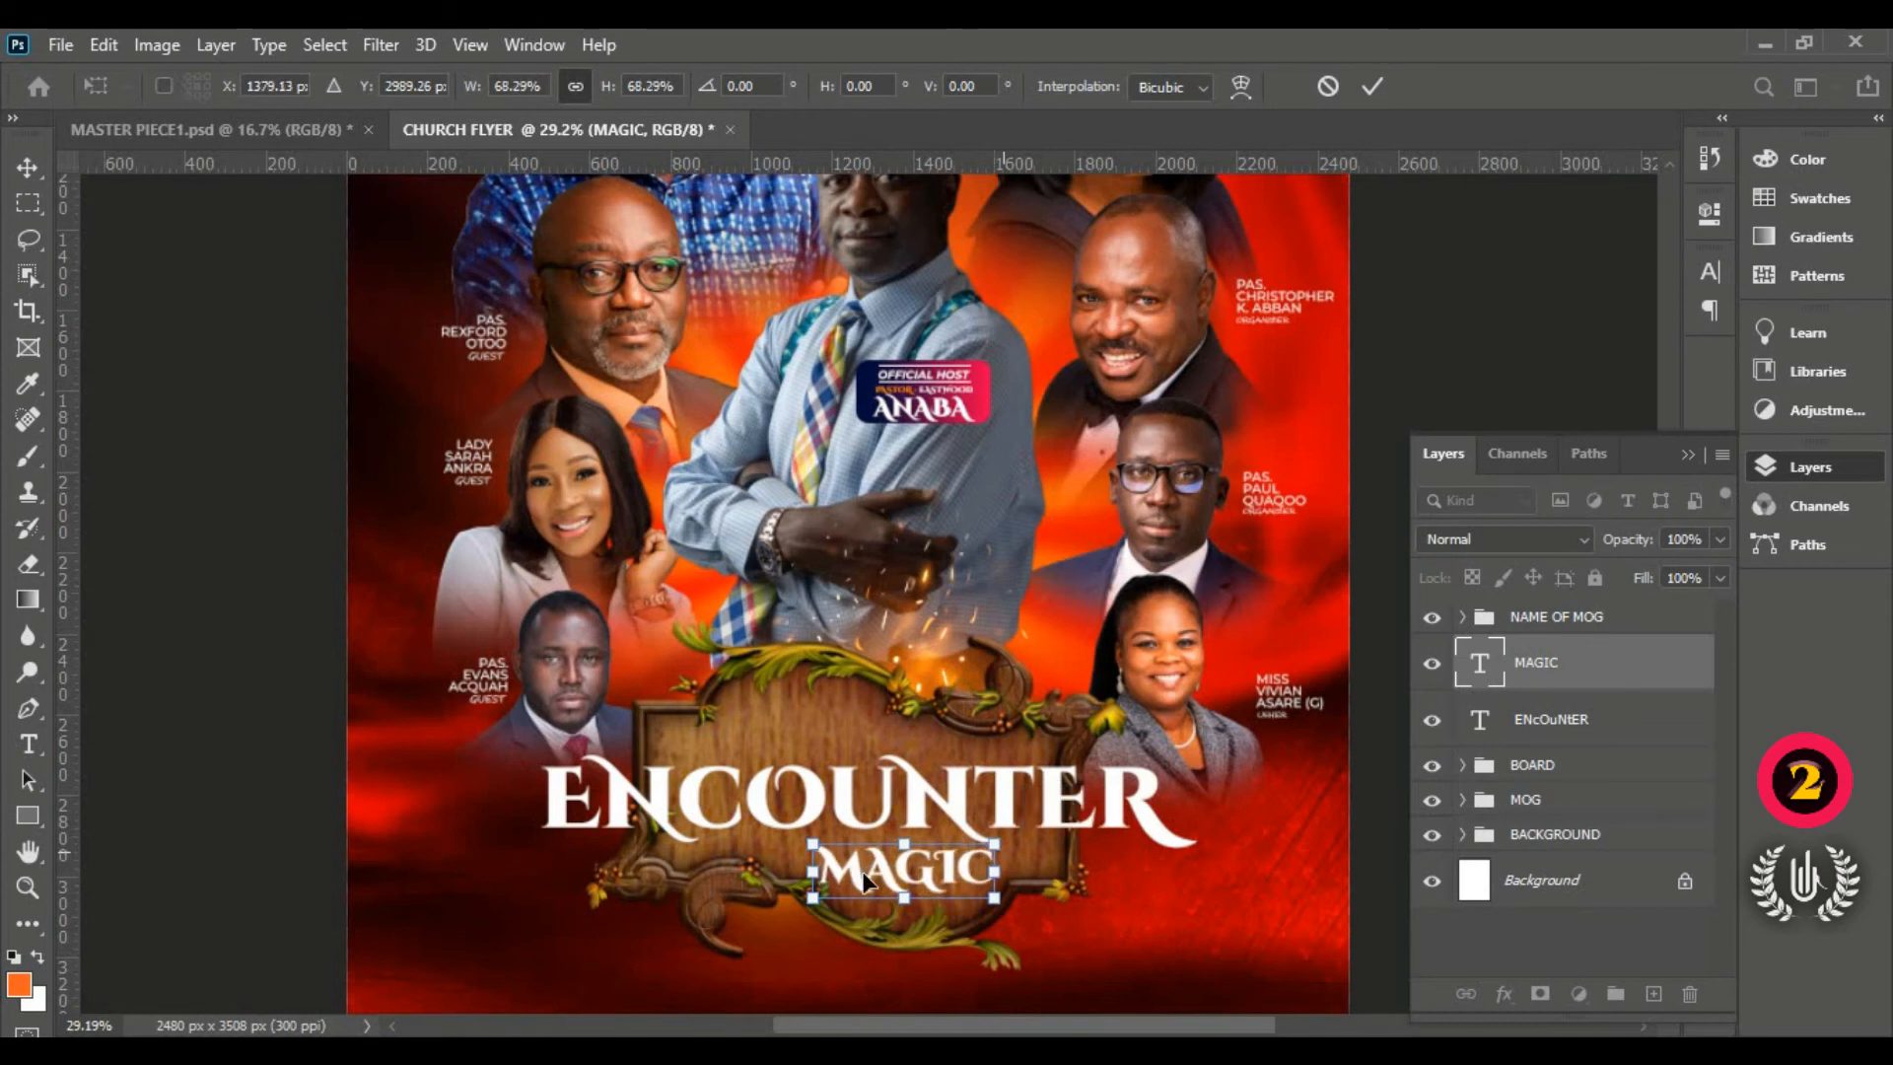
{"action": "left_click_drag", "start_coordinate": [885, 873], "coordinate": [880, 877]}
{"action": "key", "text": "Left"}
{"action": "key", "text": "Left"}
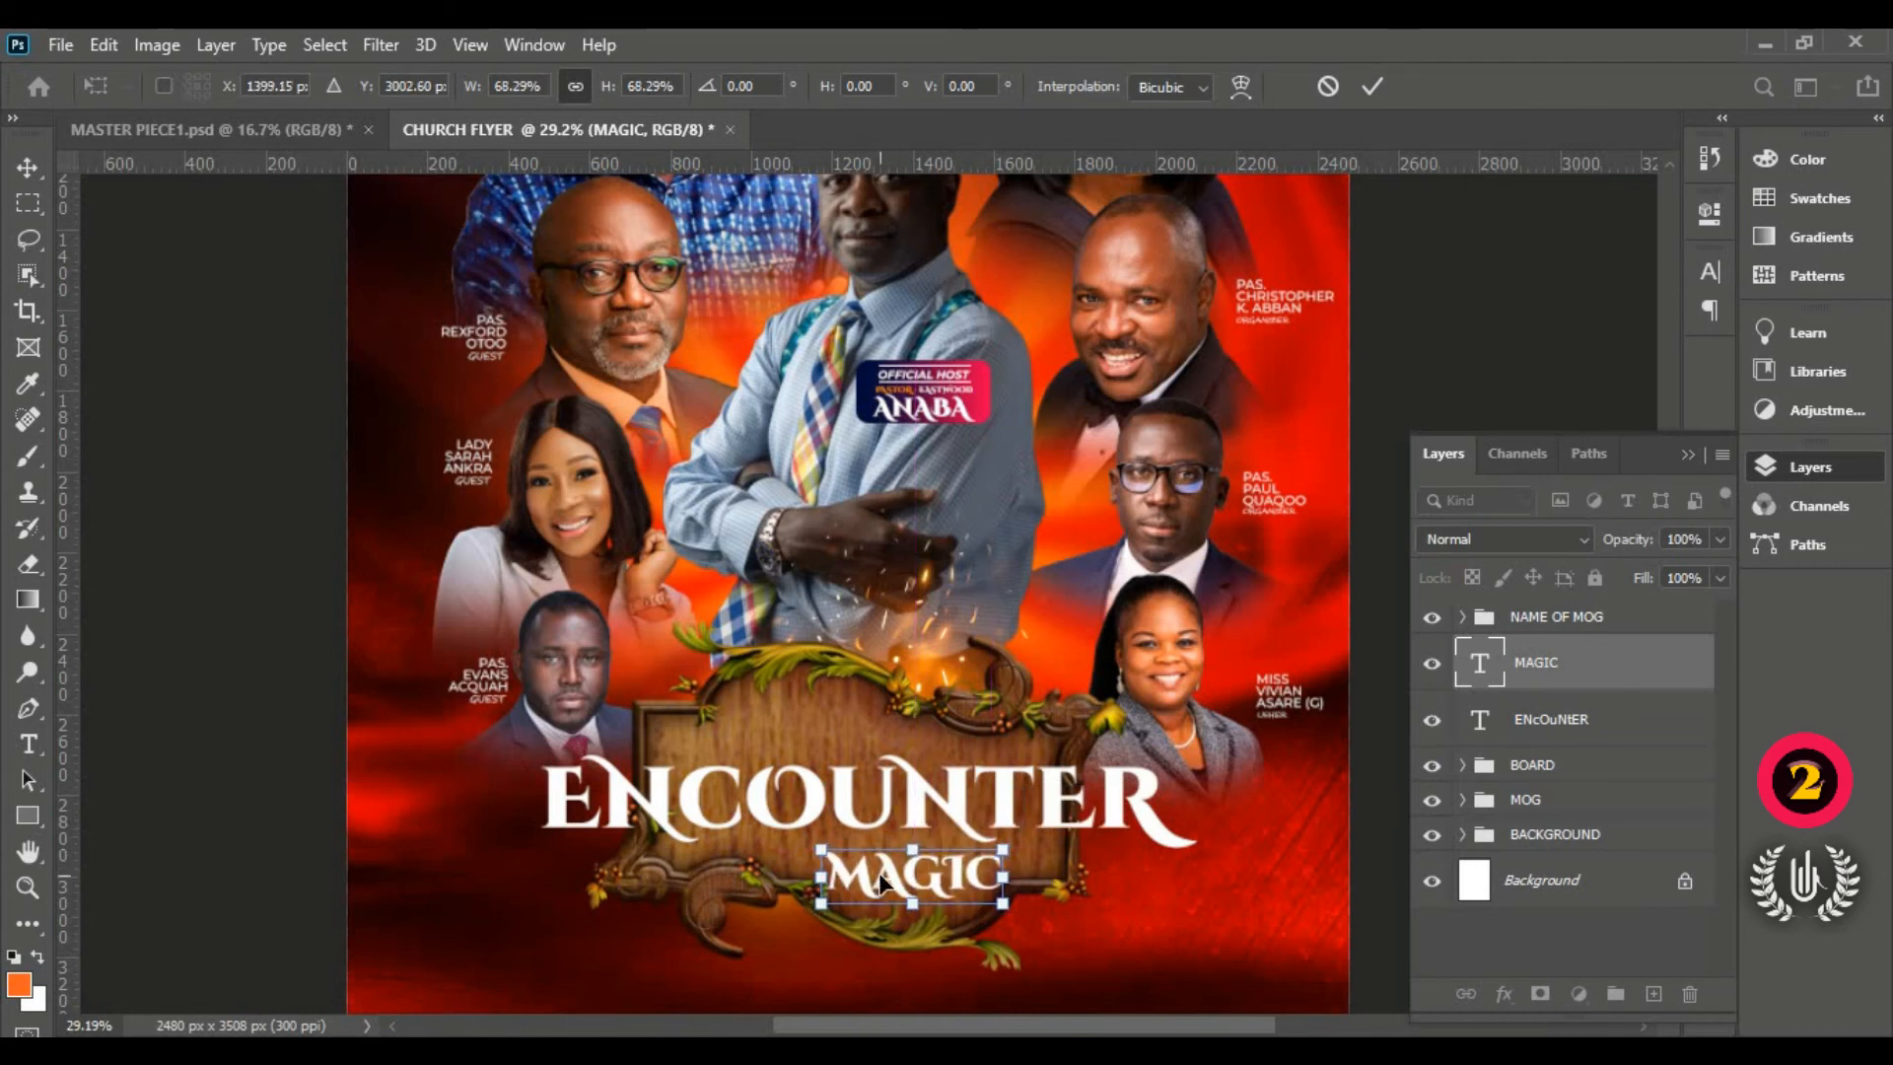
{"action": "key", "text": "Down"}
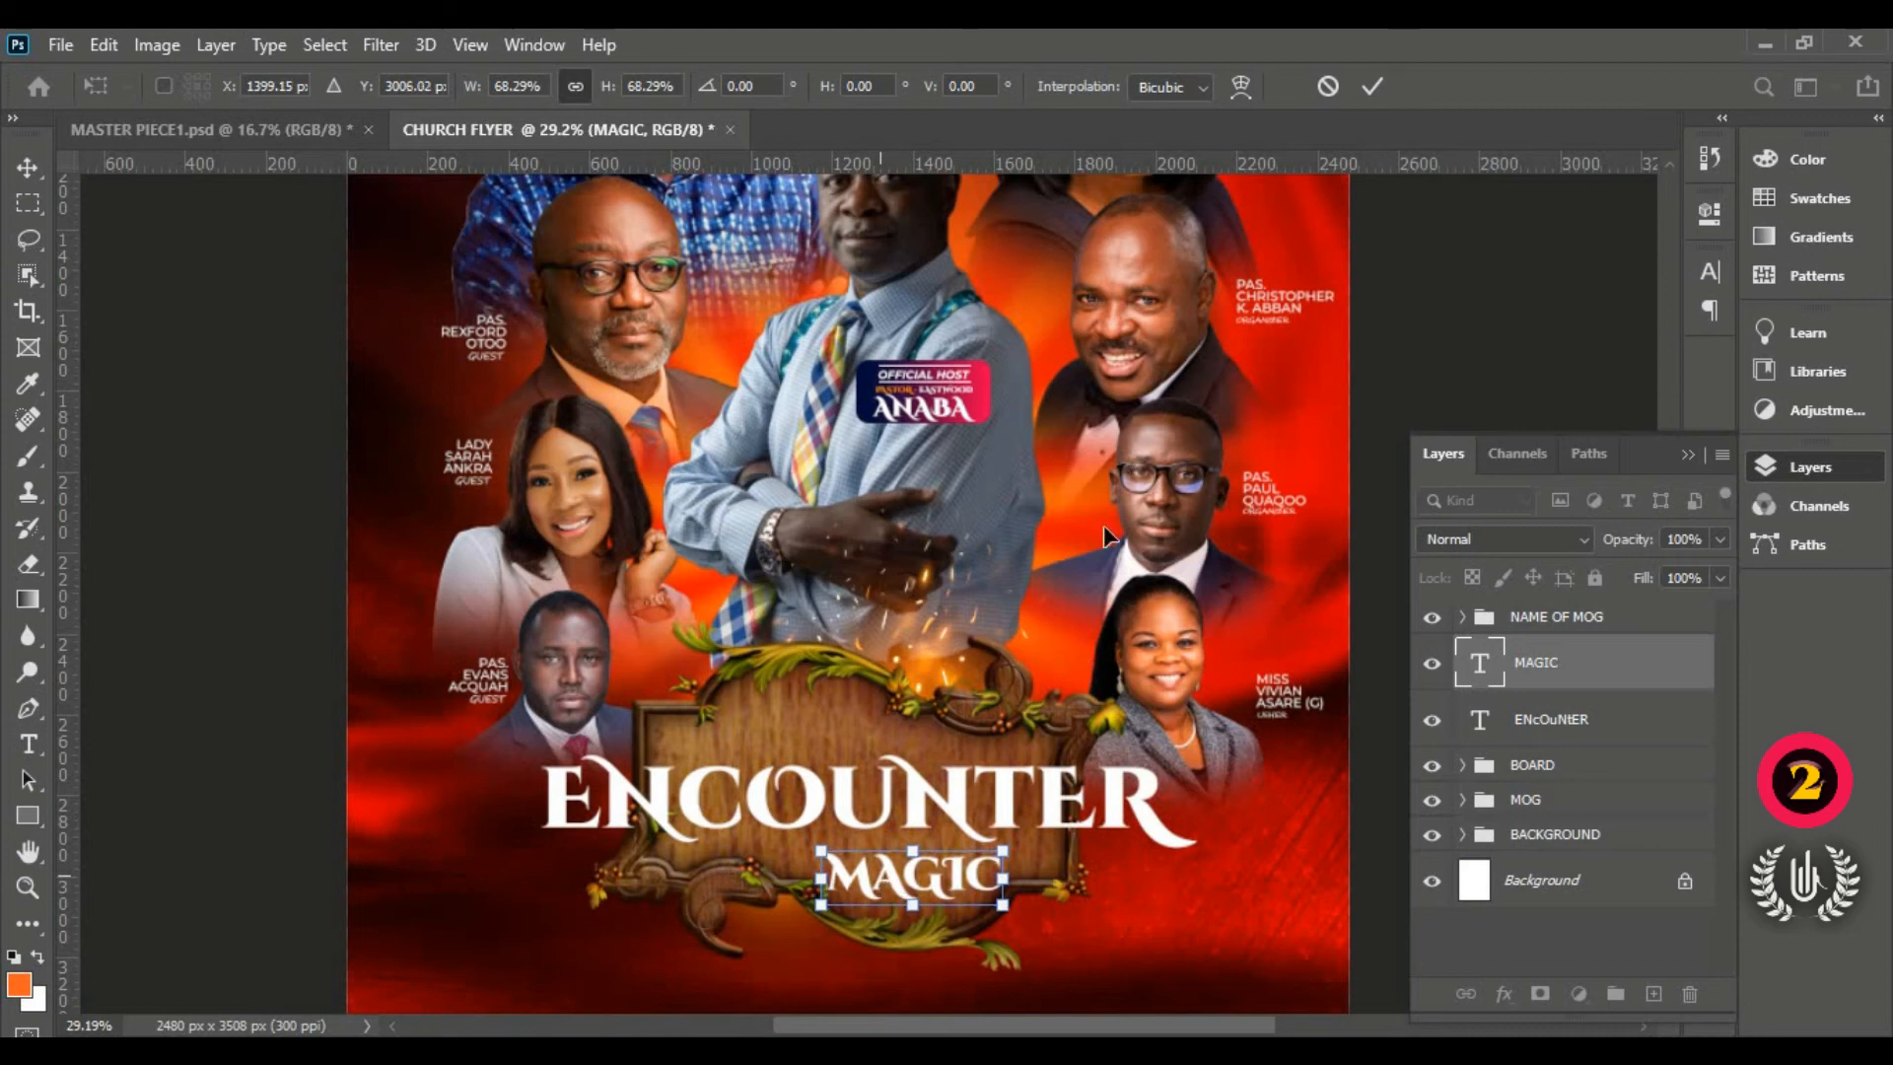
{"action": "left_click", "coordinate": [1375, 87]}
Step: Enlarge ENCOUNTER to about 105% and shift it slightly left and up
{"action": "left_click", "coordinate": [970, 816]}
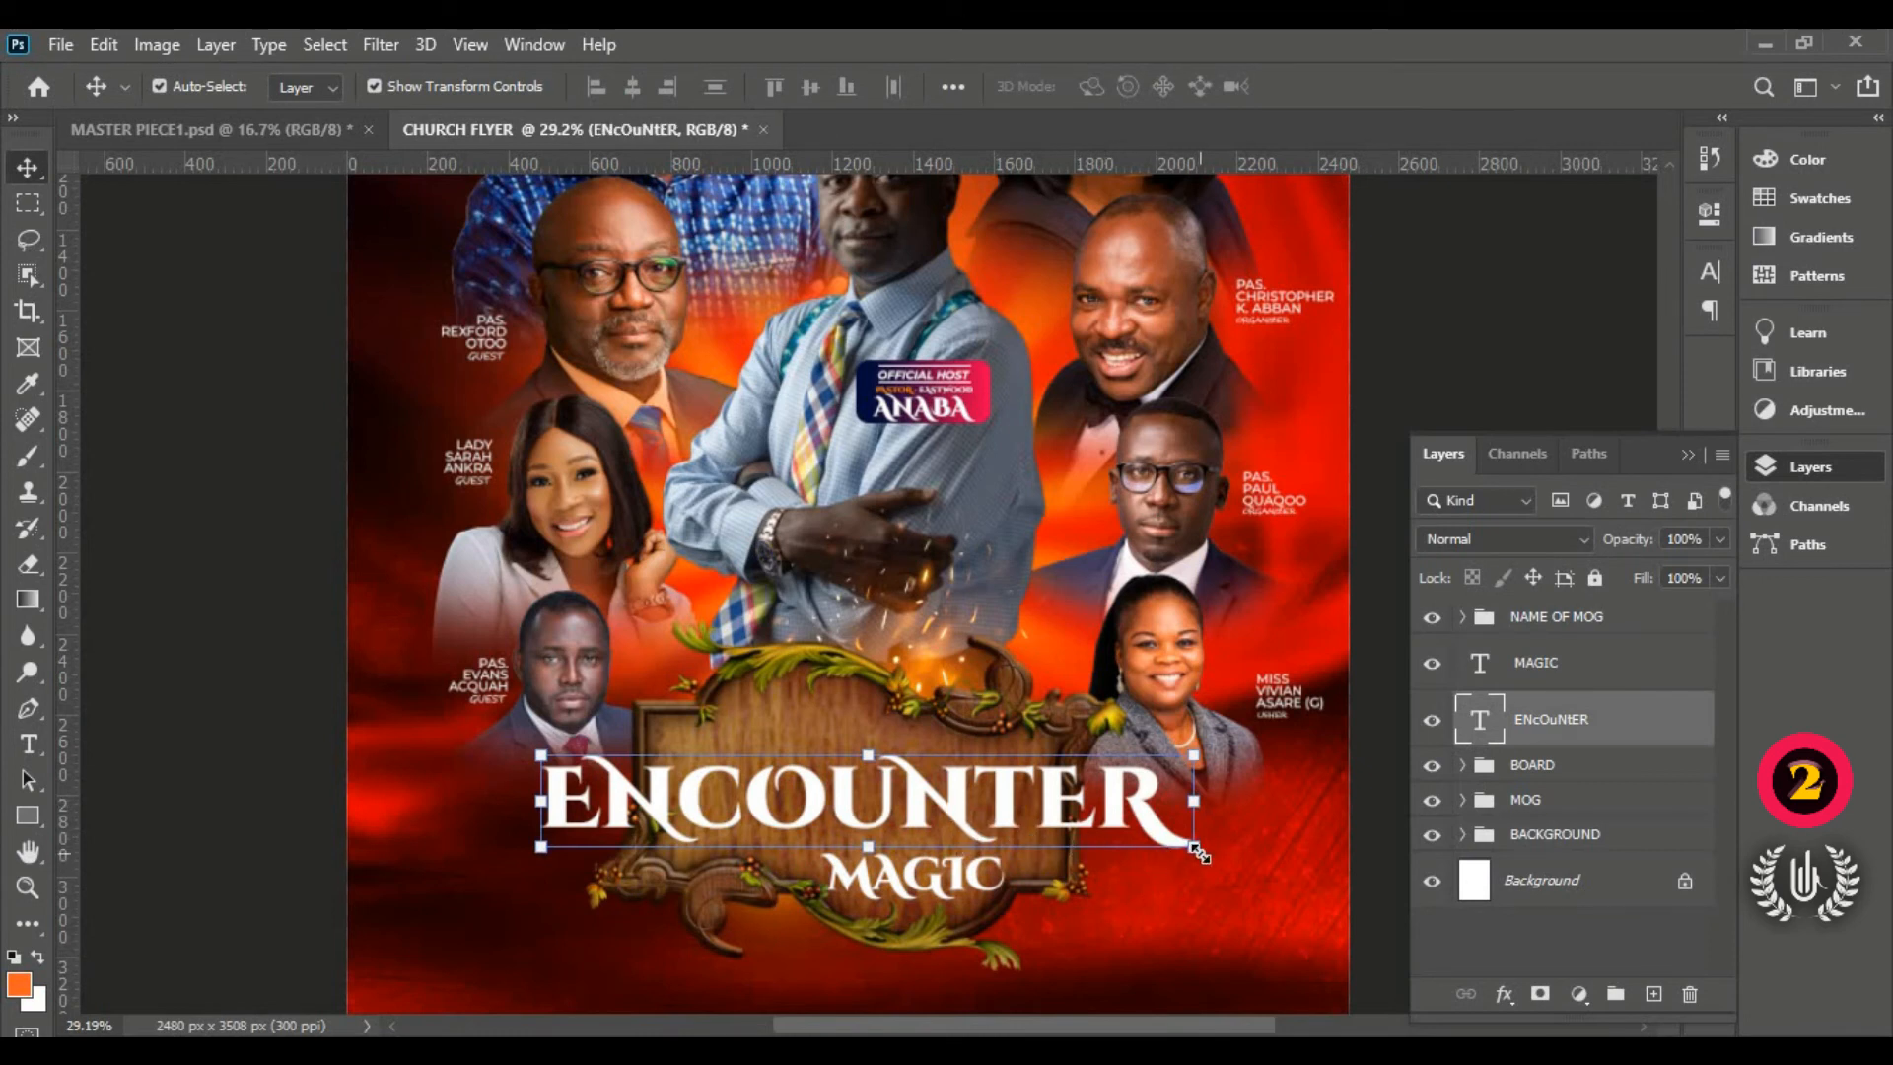
{"action": "left_click_drag", "start_coordinate": [1196, 850], "coordinate": [1230, 863]}
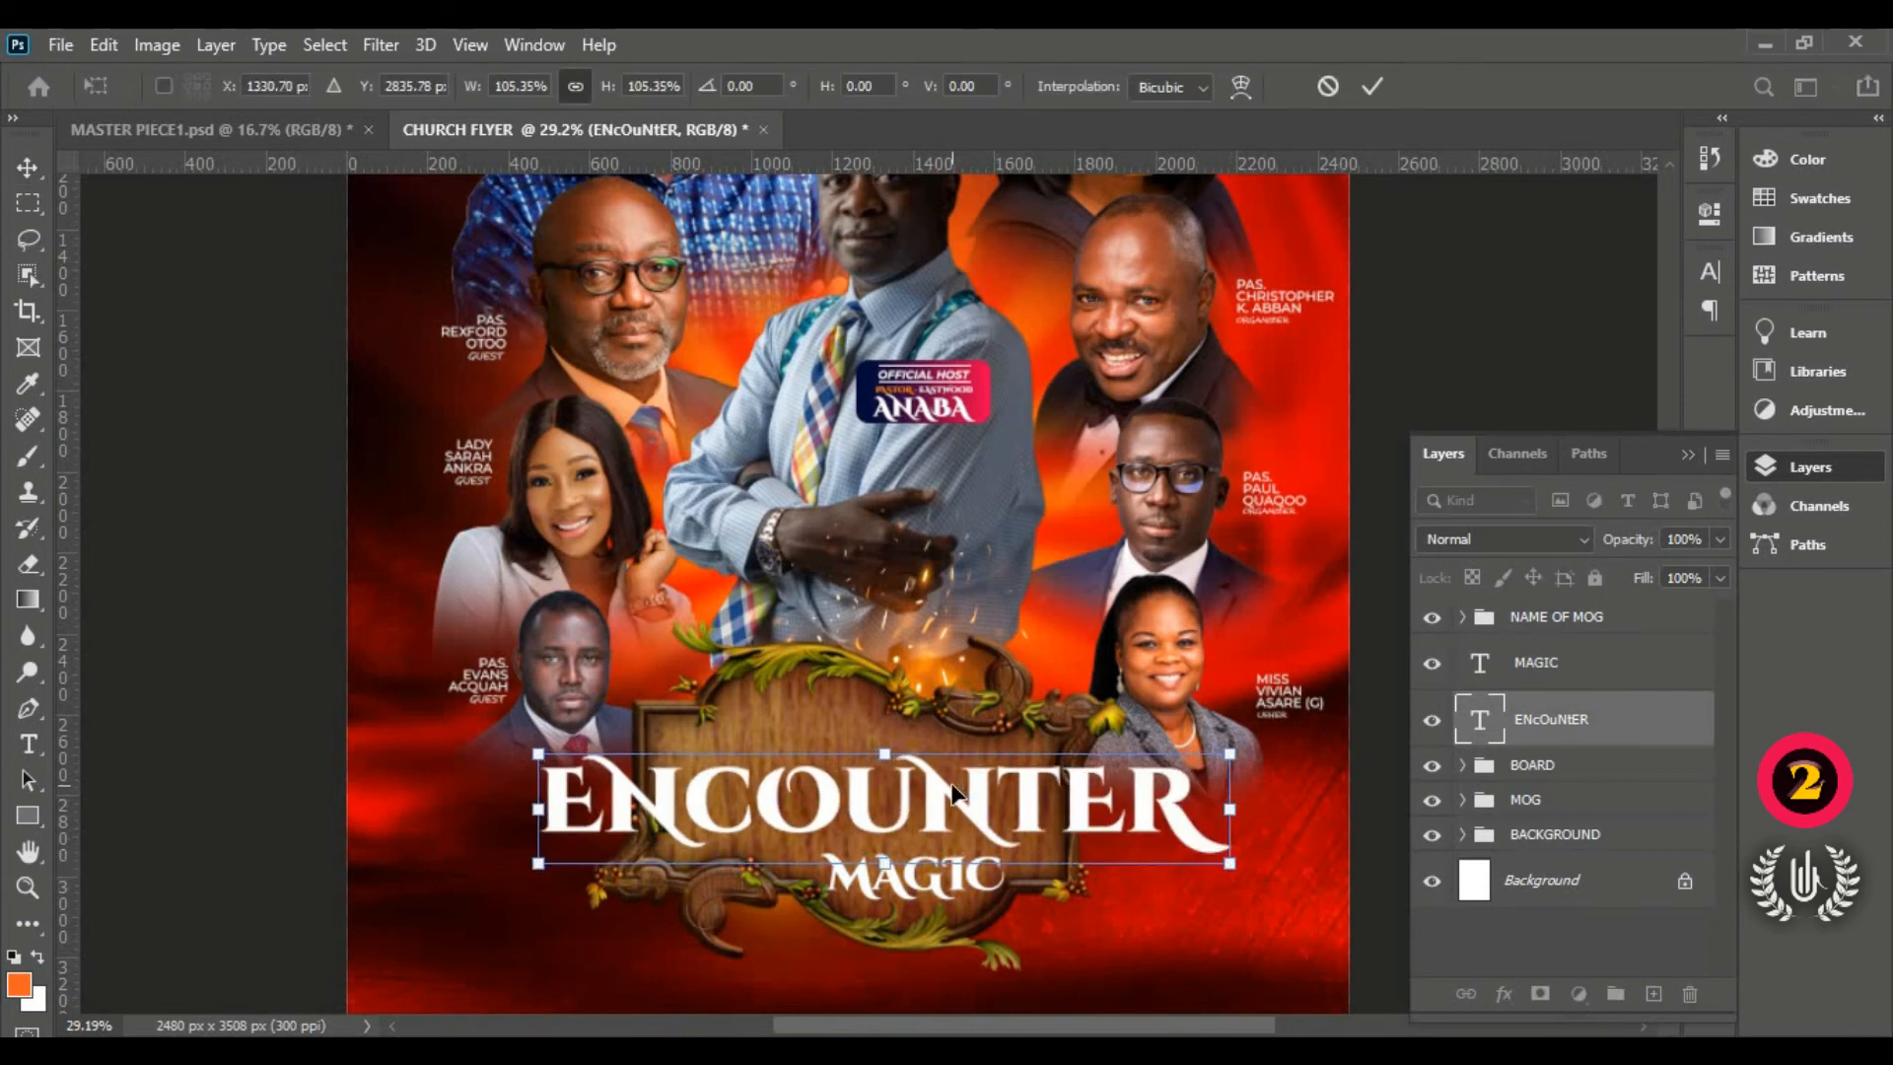
{"action": "left_click_drag", "start_coordinate": [955, 792], "coordinate": [948, 790]}
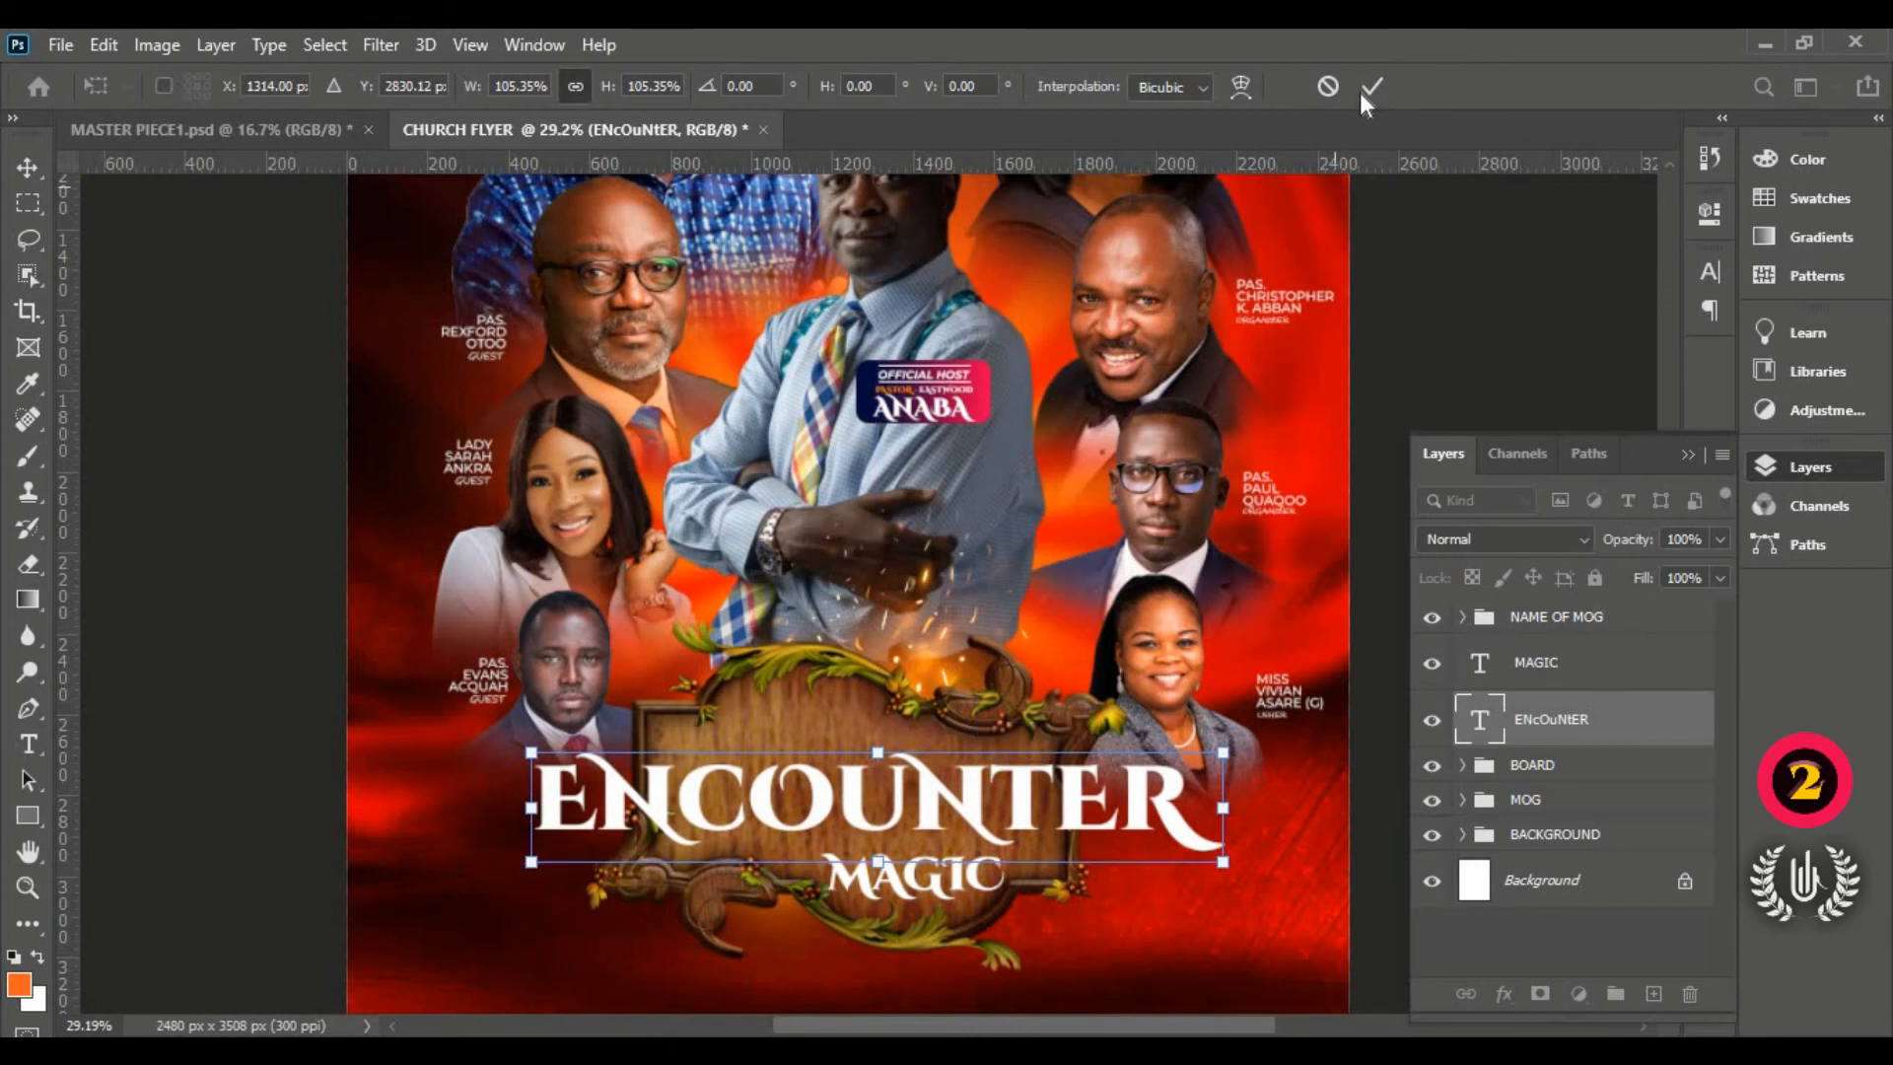
{"action": "left_click", "coordinate": [1370, 86]}
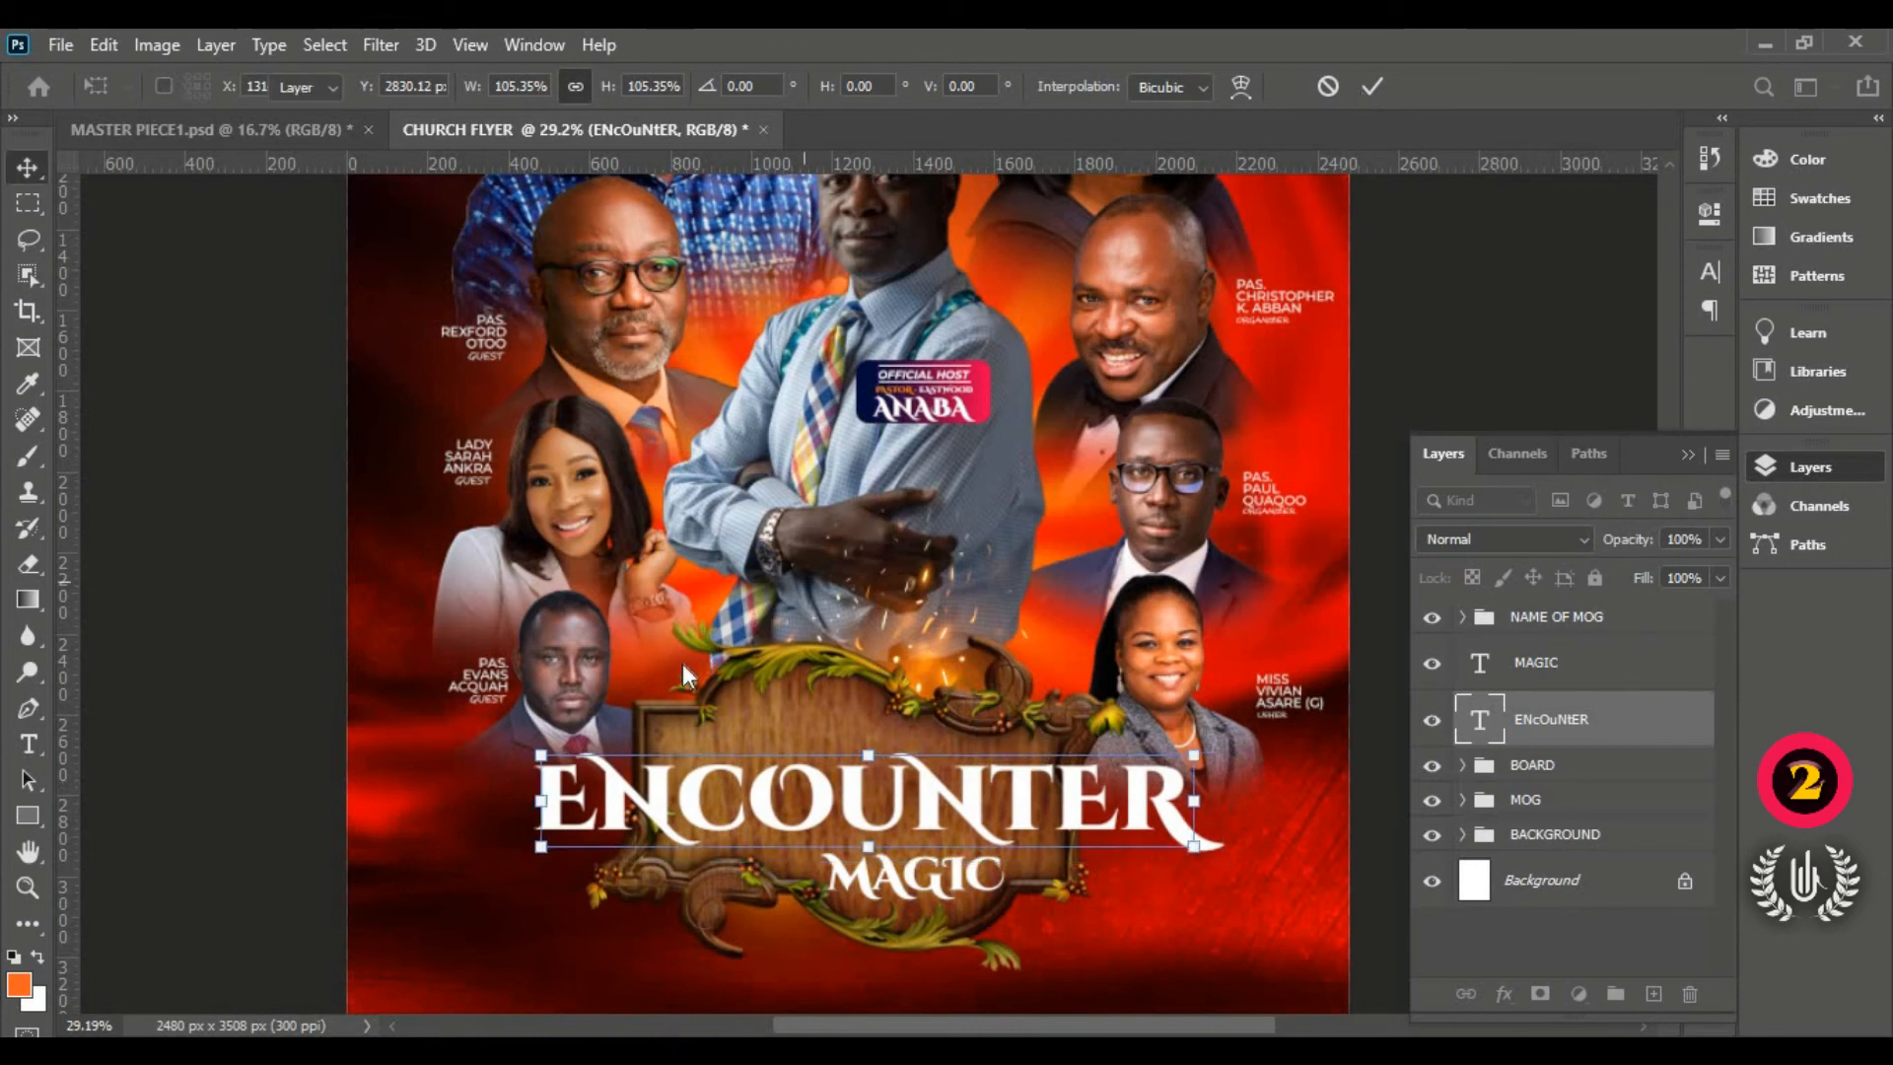
Step: Add a new horizontal text layer with placeholder text on the board
{"action": "left_click", "coordinate": [28, 745]}
{"action": "left_click", "coordinate": [165, 747]}
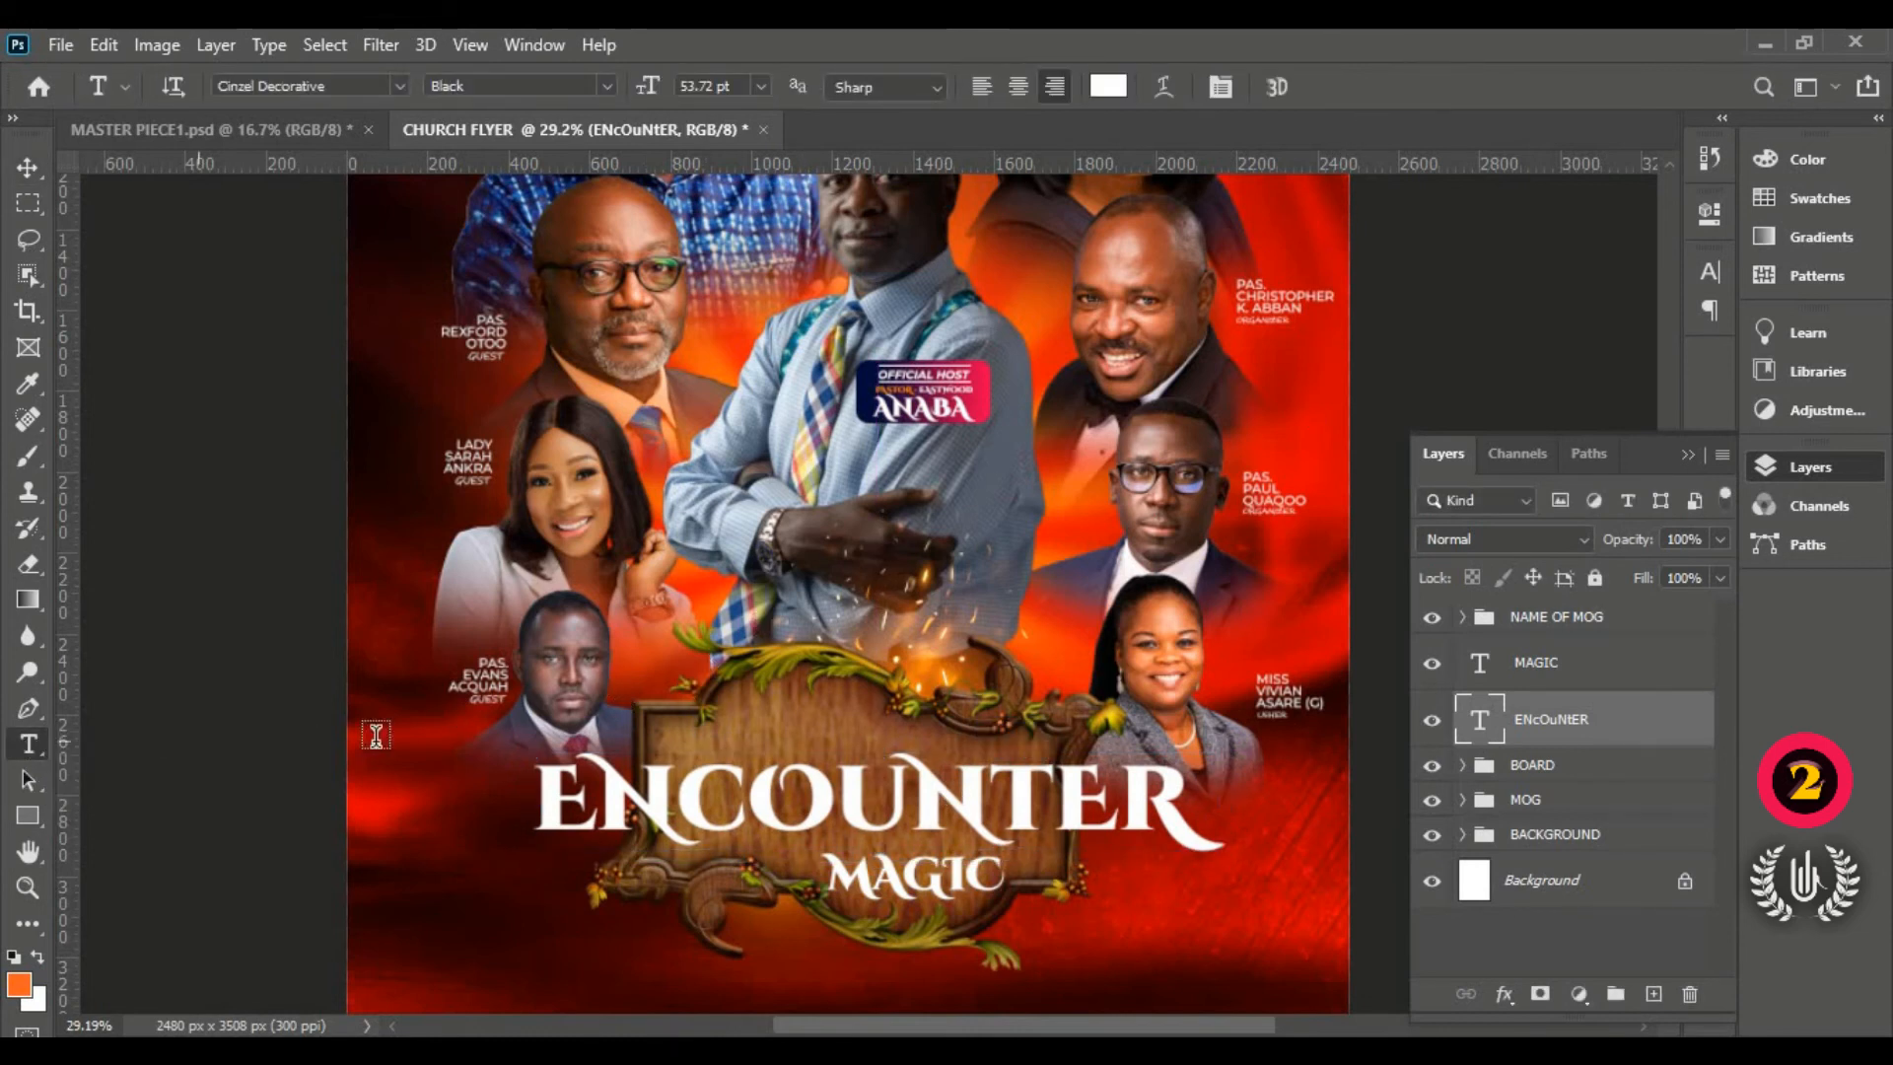
{"action": "left_click", "coordinate": [777, 699]}
{"action": "left_click_drag", "start_coordinate": [604, 818], "coordinate": [857, 829]}
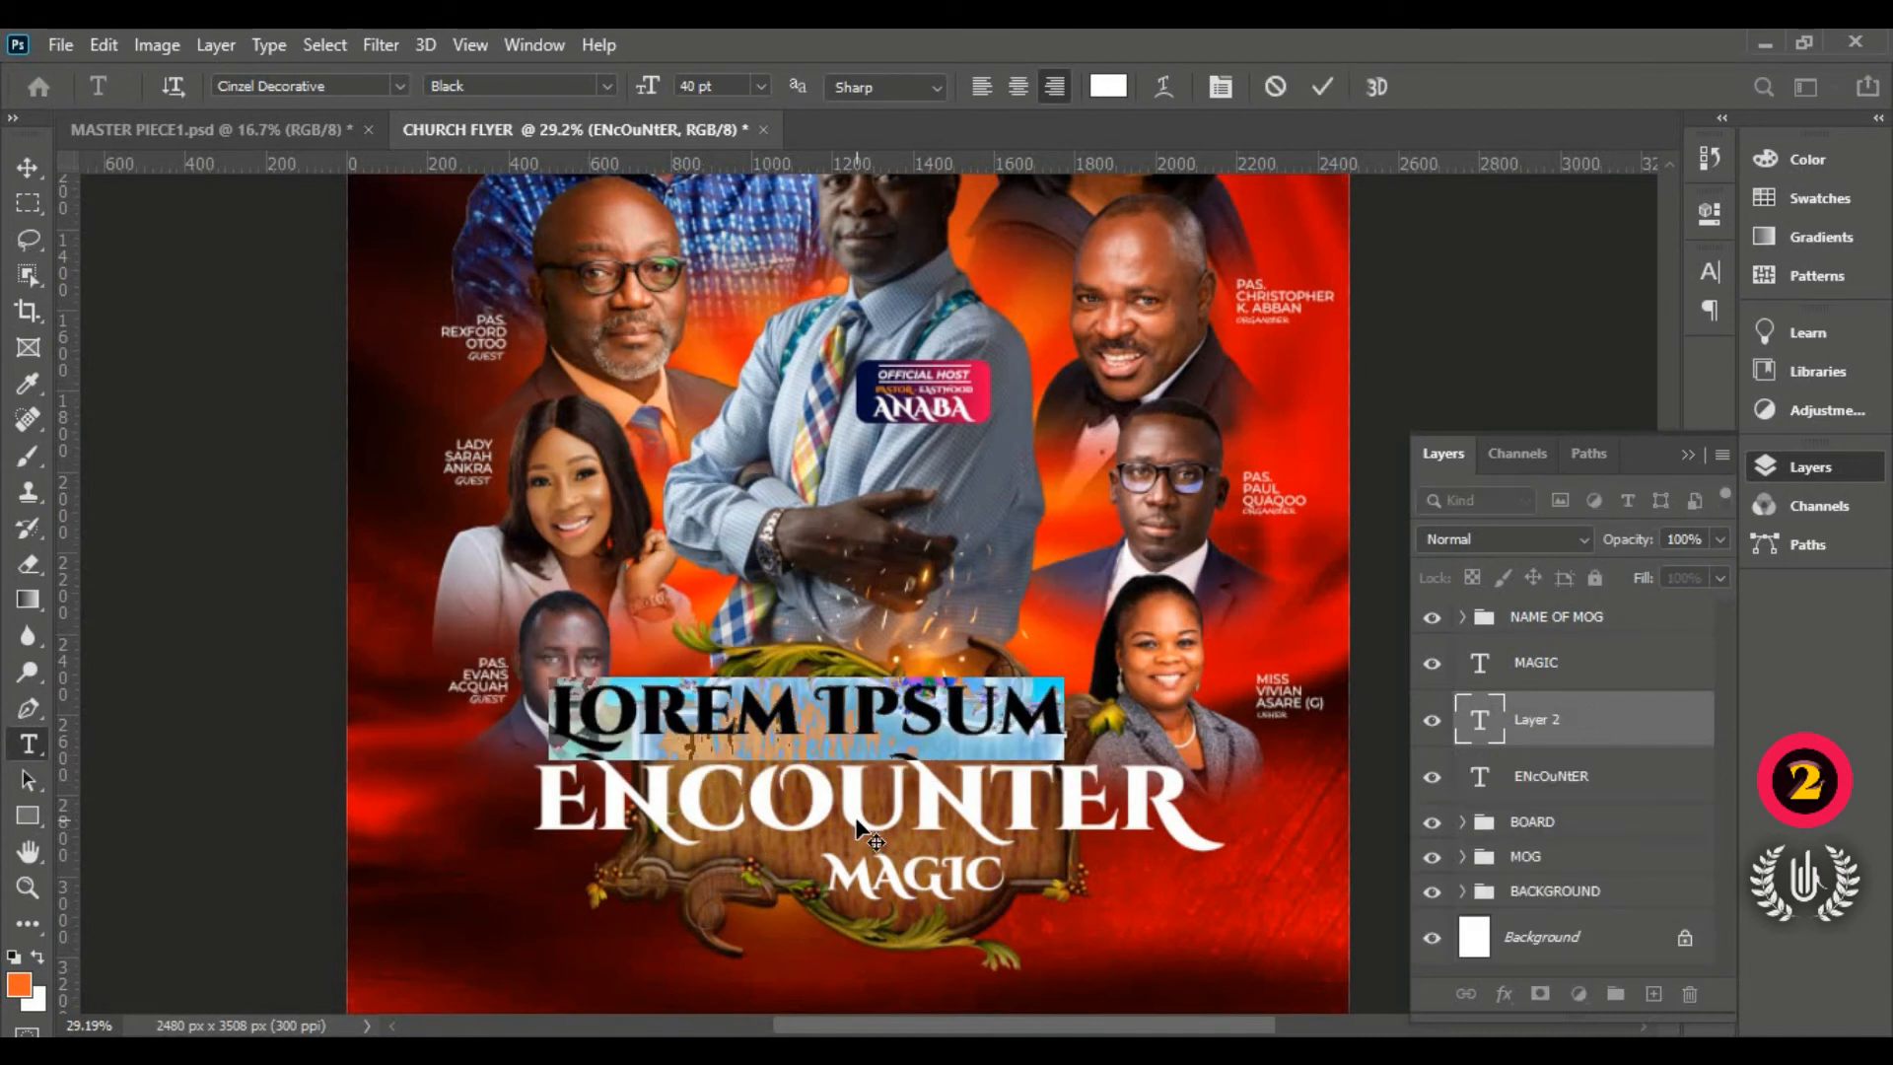
Step: Type THE at the top of the board and scale it down to about 61%
{"action": "type", "text": "T"}
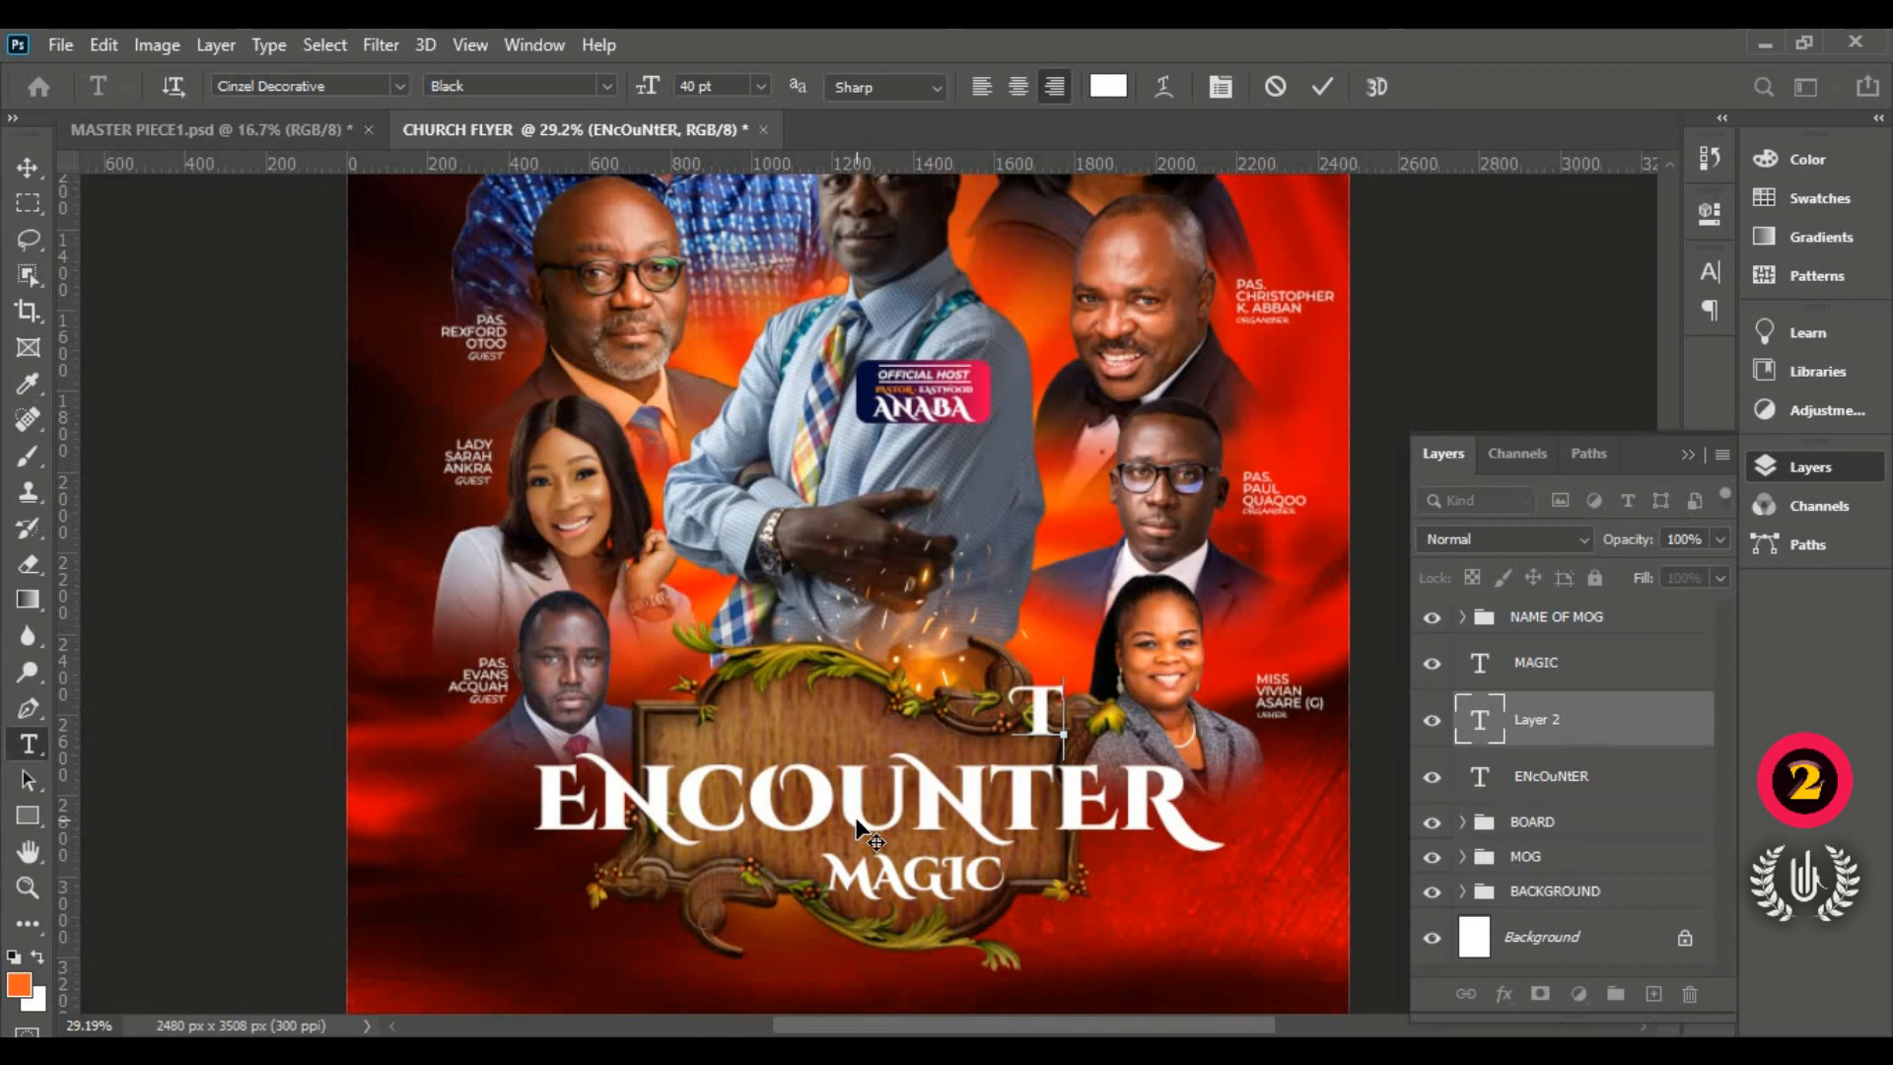
{"action": "type", "text": "HE"}
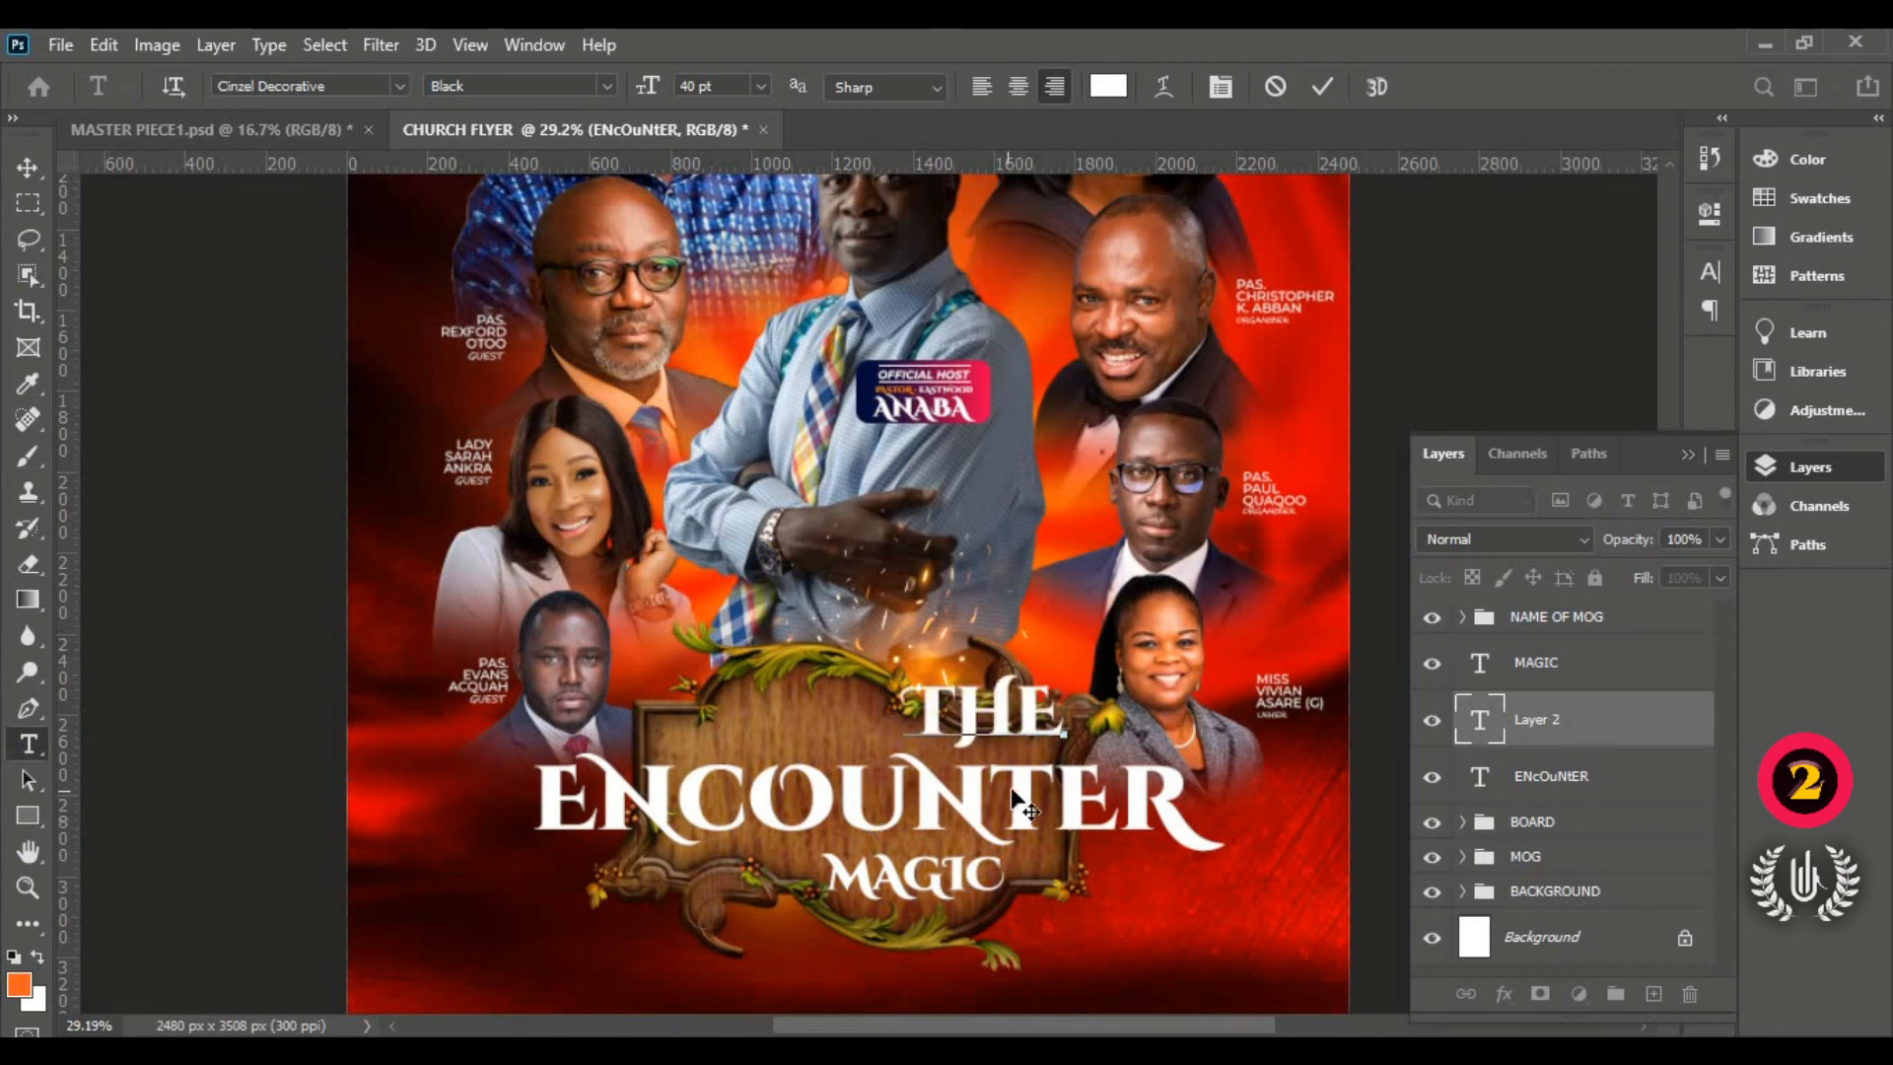
{"action": "left_click_drag", "start_coordinate": [1015, 795], "coordinate": [824, 782]}
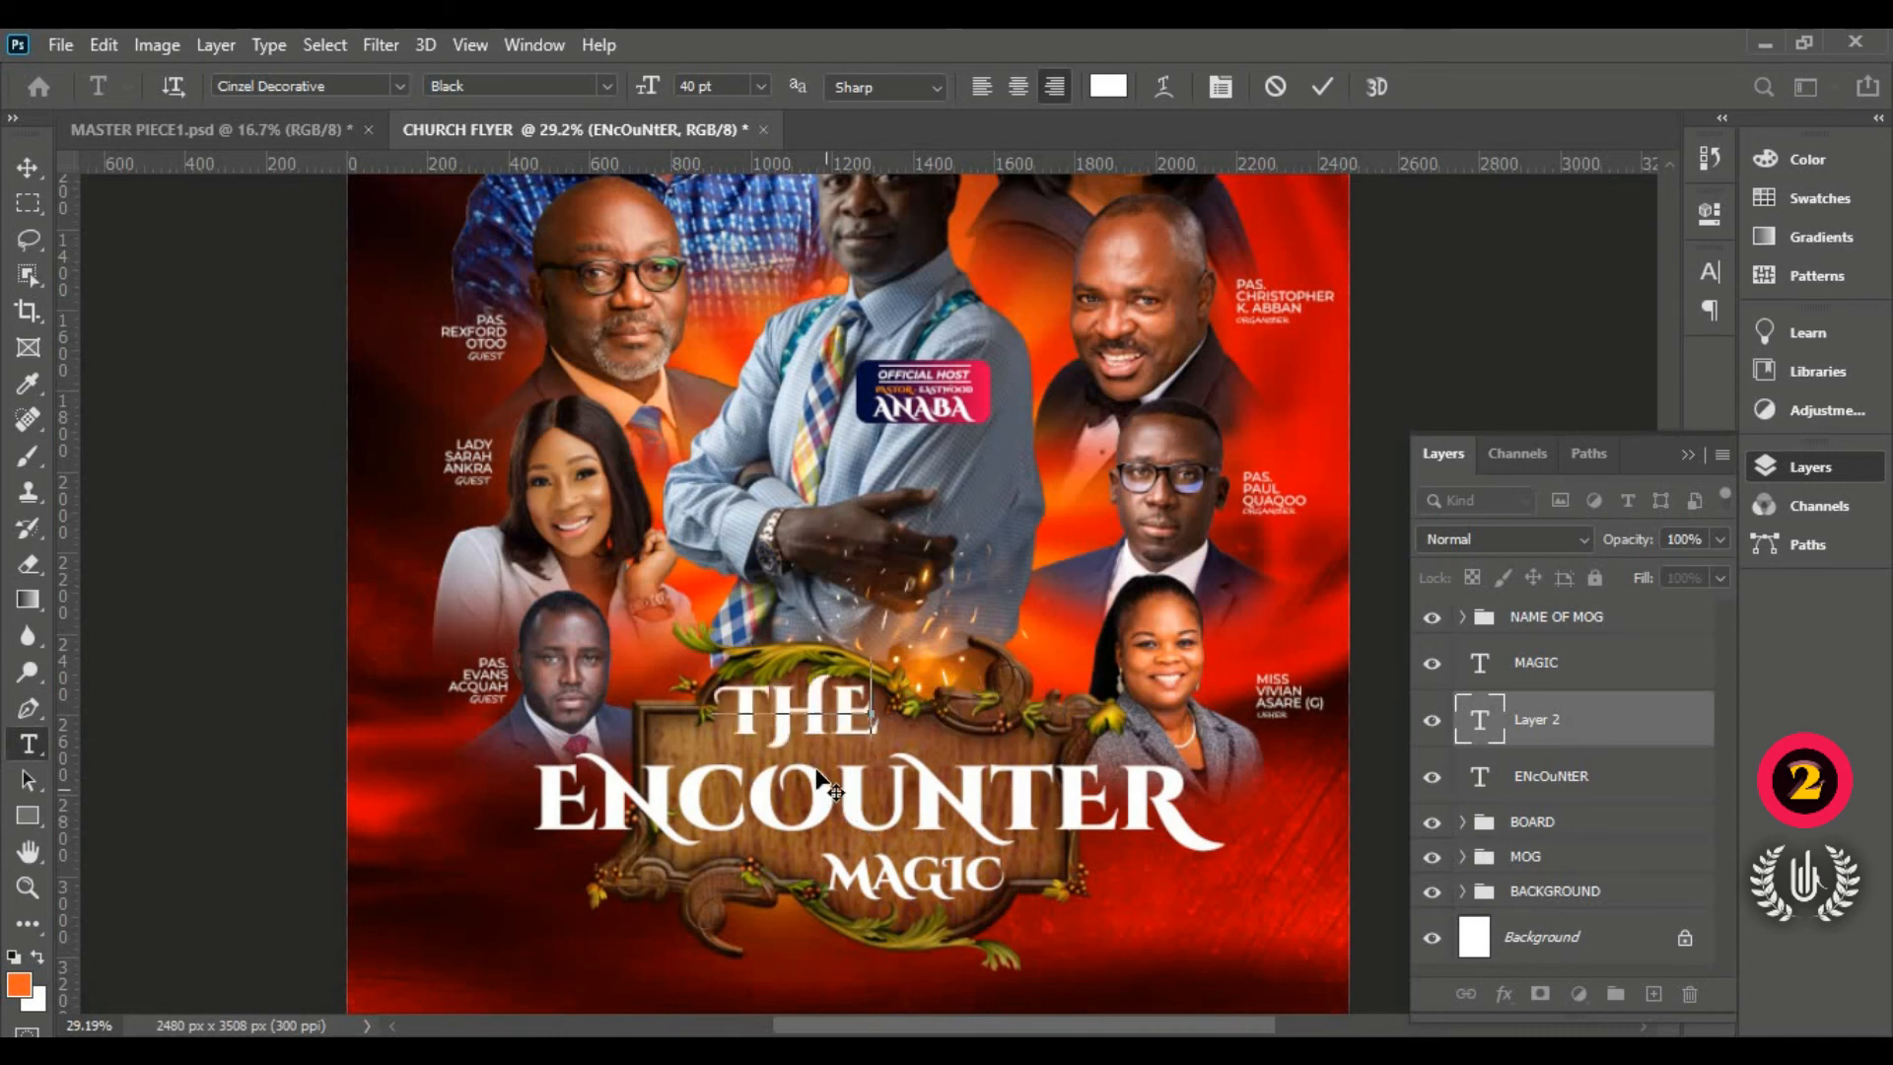
{"action": "left_click", "coordinate": [1321, 88]}
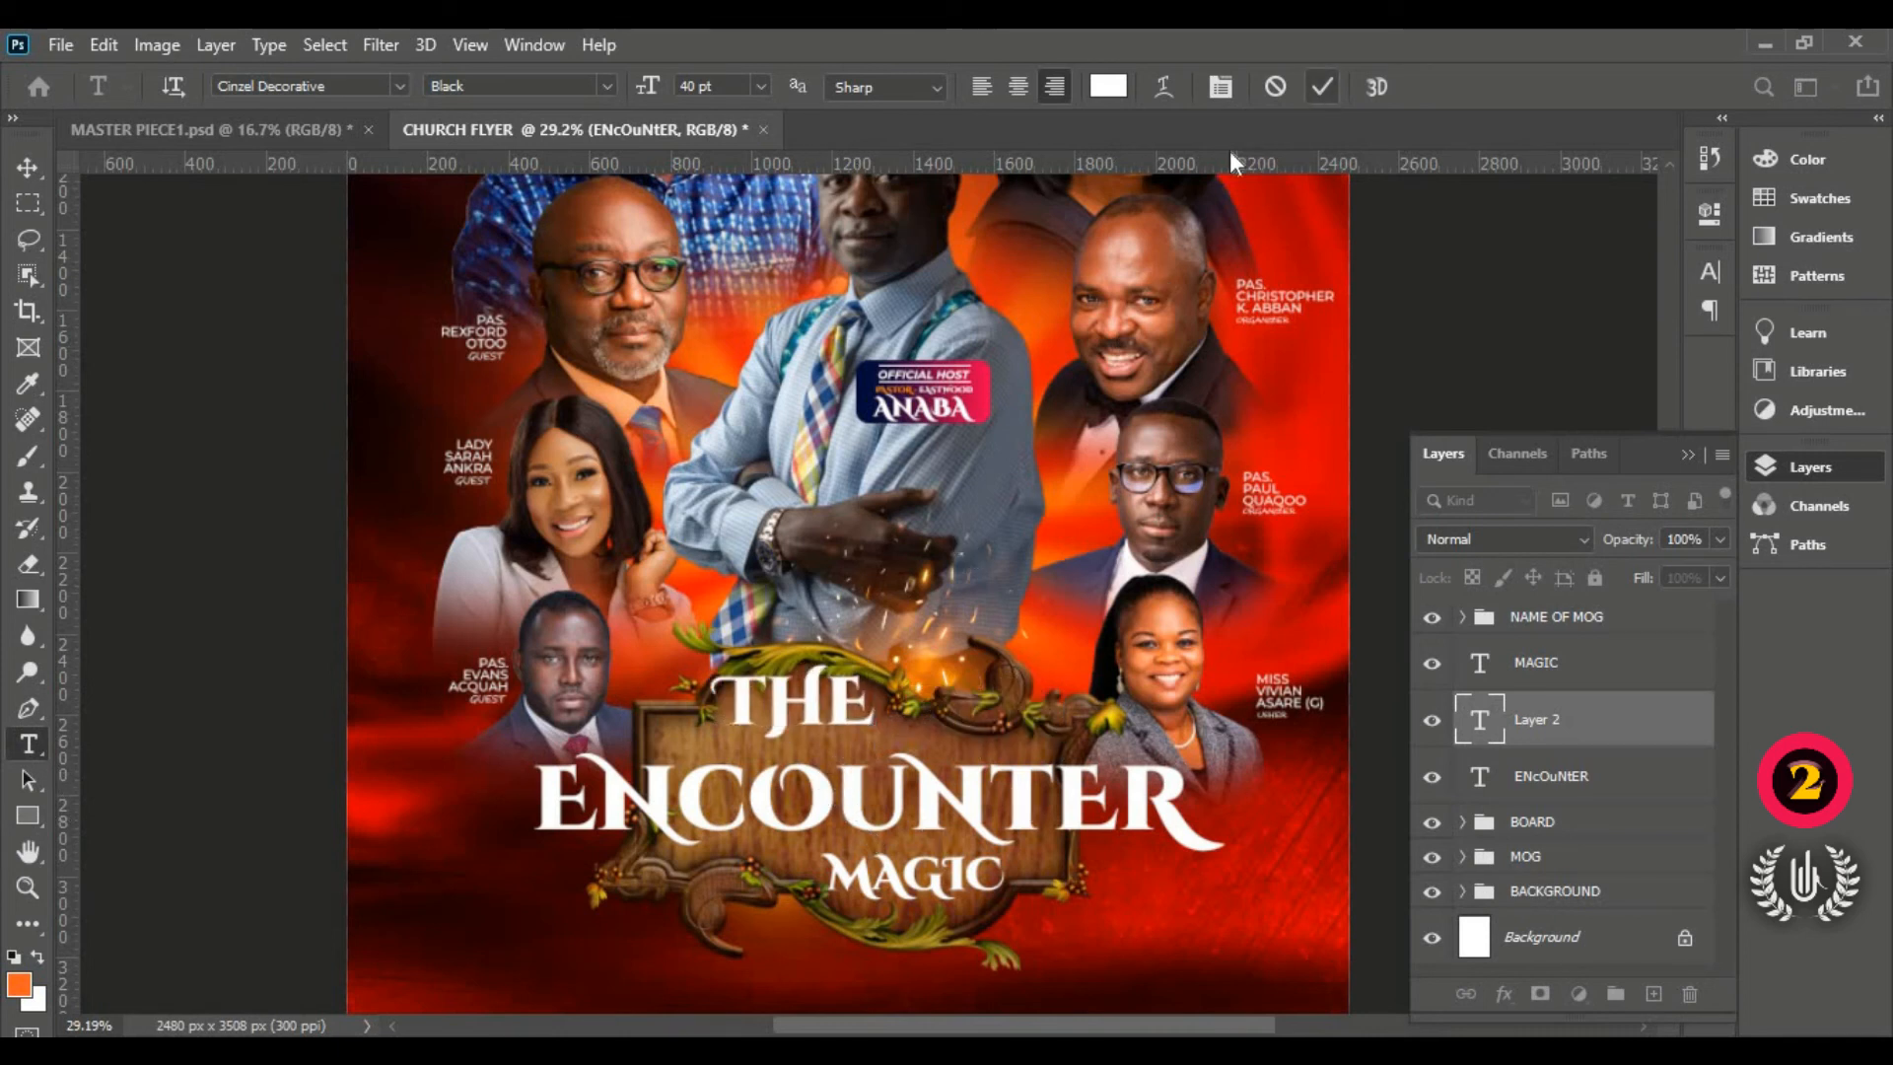
{"action": "left_click", "coordinate": [26, 176]}
{"action": "left_click_drag", "start_coordinate": [873, 739], "coordinate": [825, 731]}
{"action": "left_click", "coordinate": [1372, 88]}
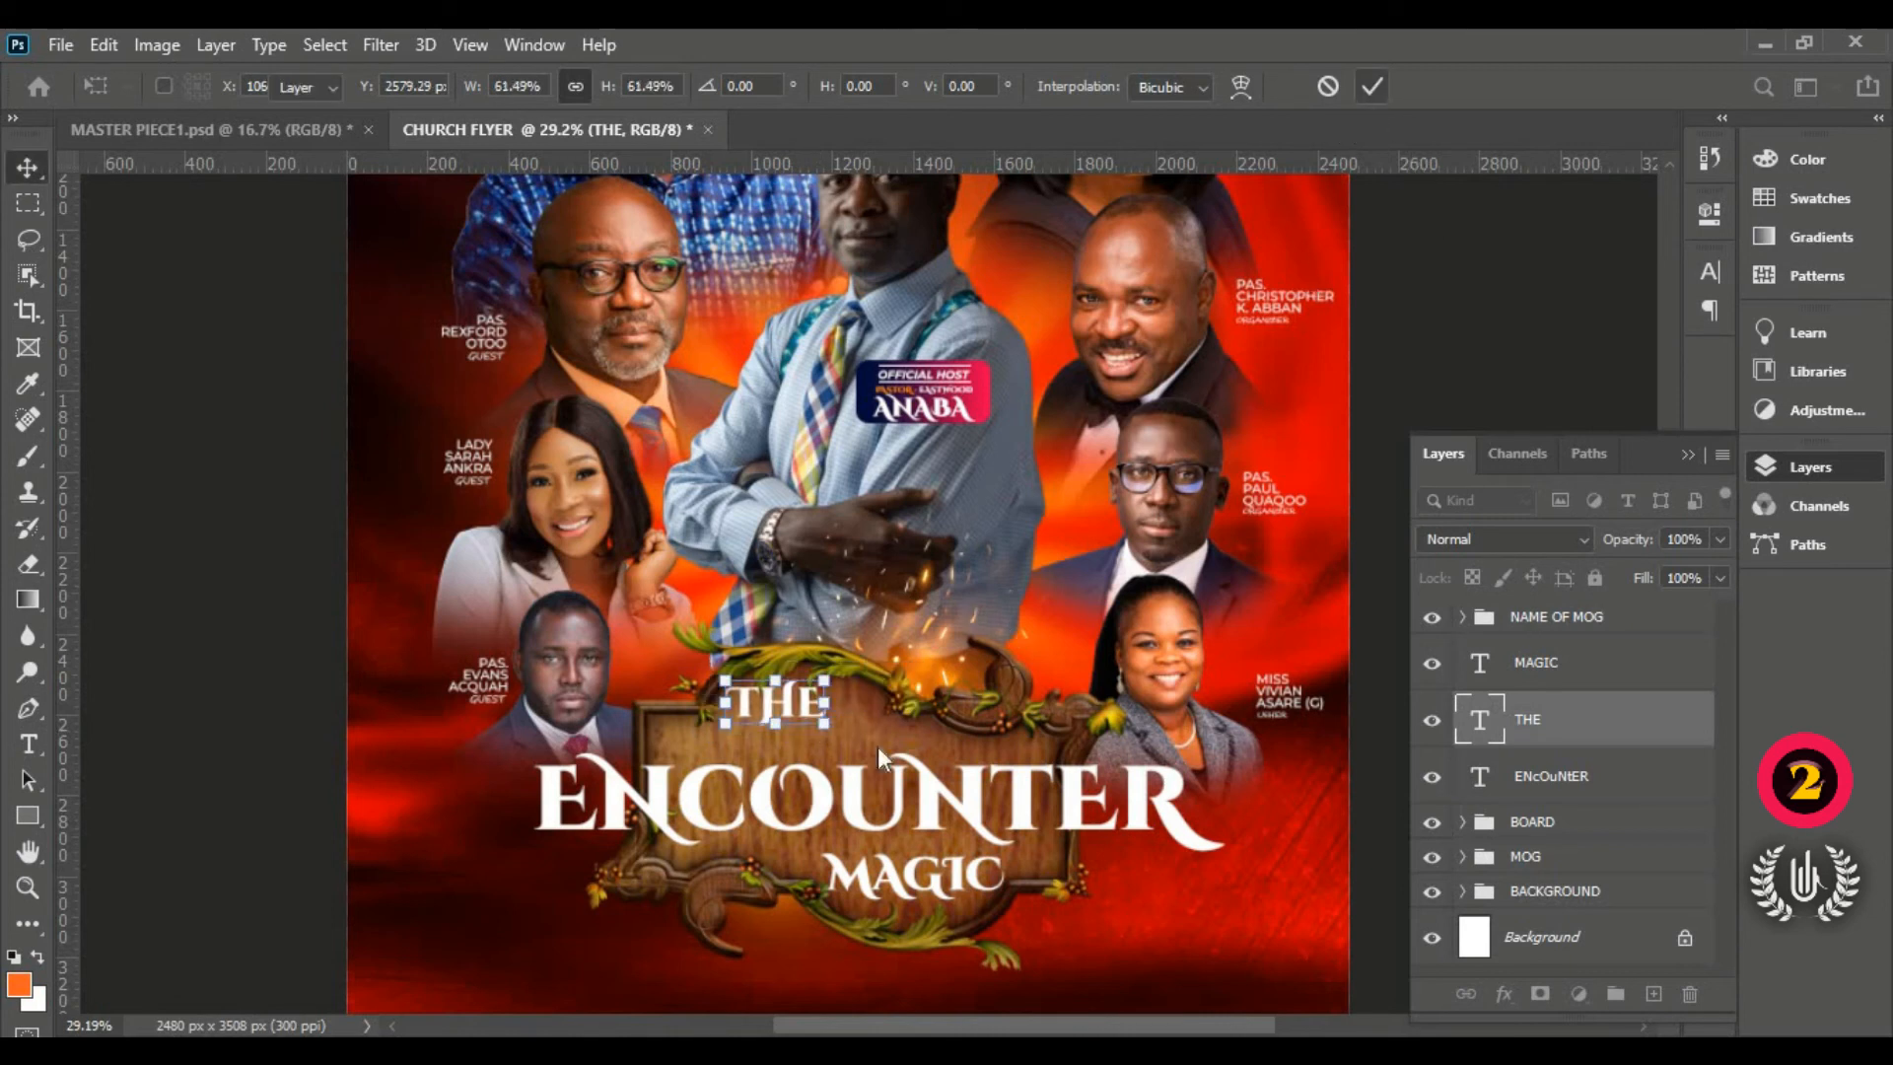
Step: Nudge the ENCOUNTER title slightly lower
{"action": "left_click", "coordinate": [852, 802]}
{"action": "left_click_drag", "start_coordinate": [852, 802], "coordinate": [853, 808]}
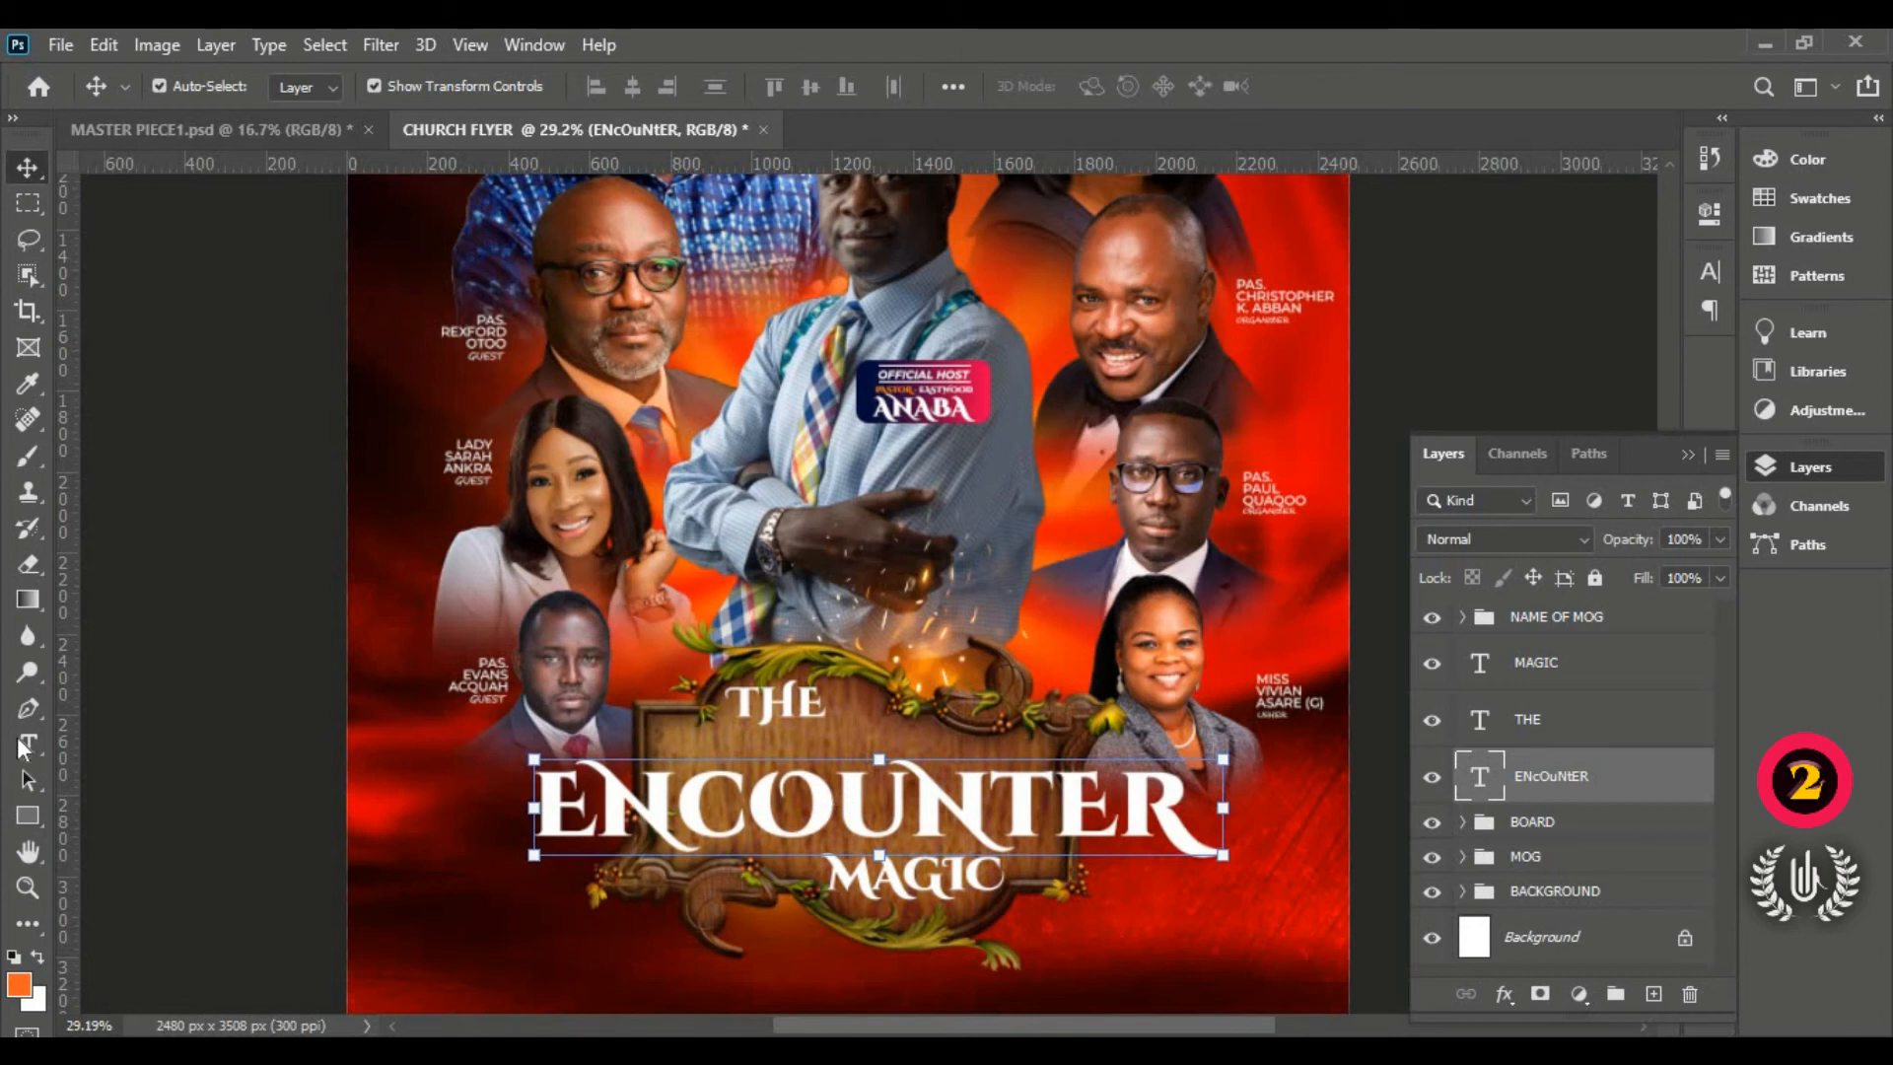
{"action": "left_click", "coordinate": [24, 747]}
Step: Add a smaller-font POWERFUL text layer between THE and ENCOUNTER
{"action": "left_click", "coordinate": [690, 753]}
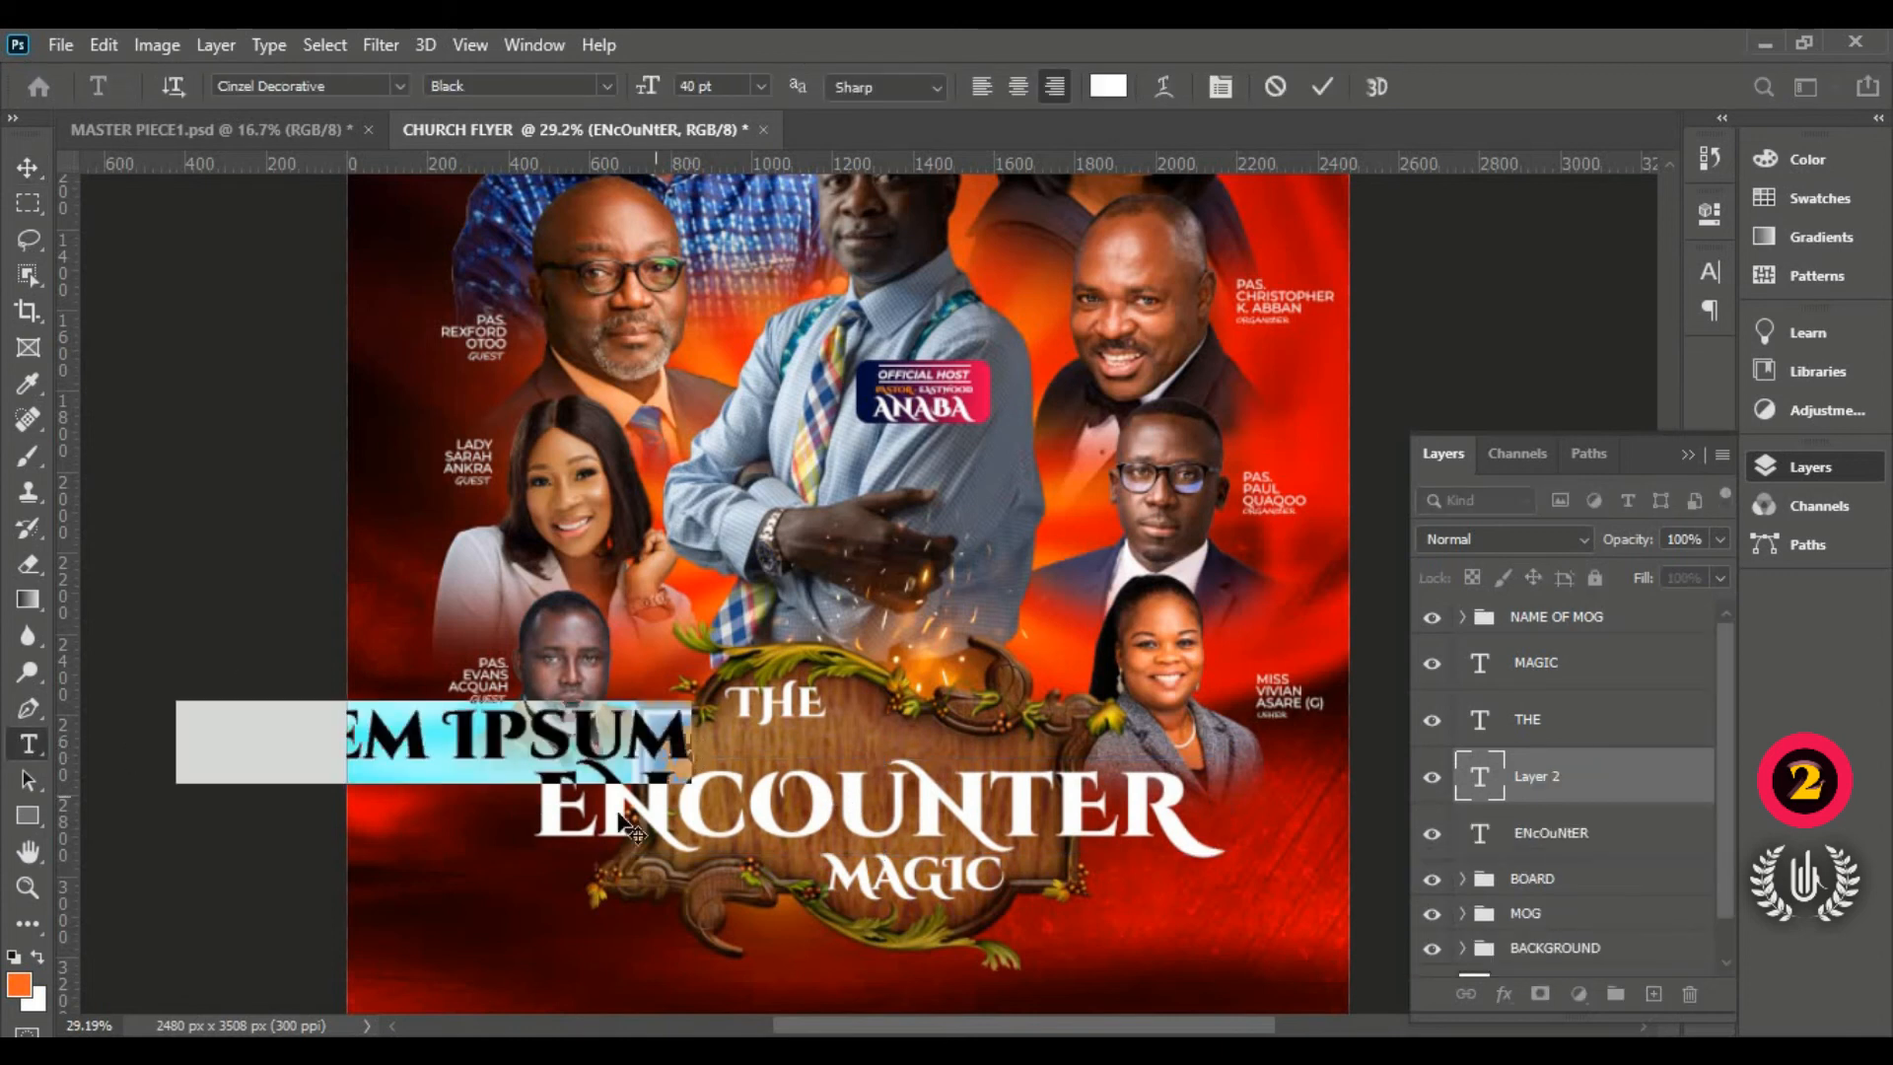
{"action": "left_click_drag", "start_coordinate": [468, 822], "coordinate": [821, 827]}
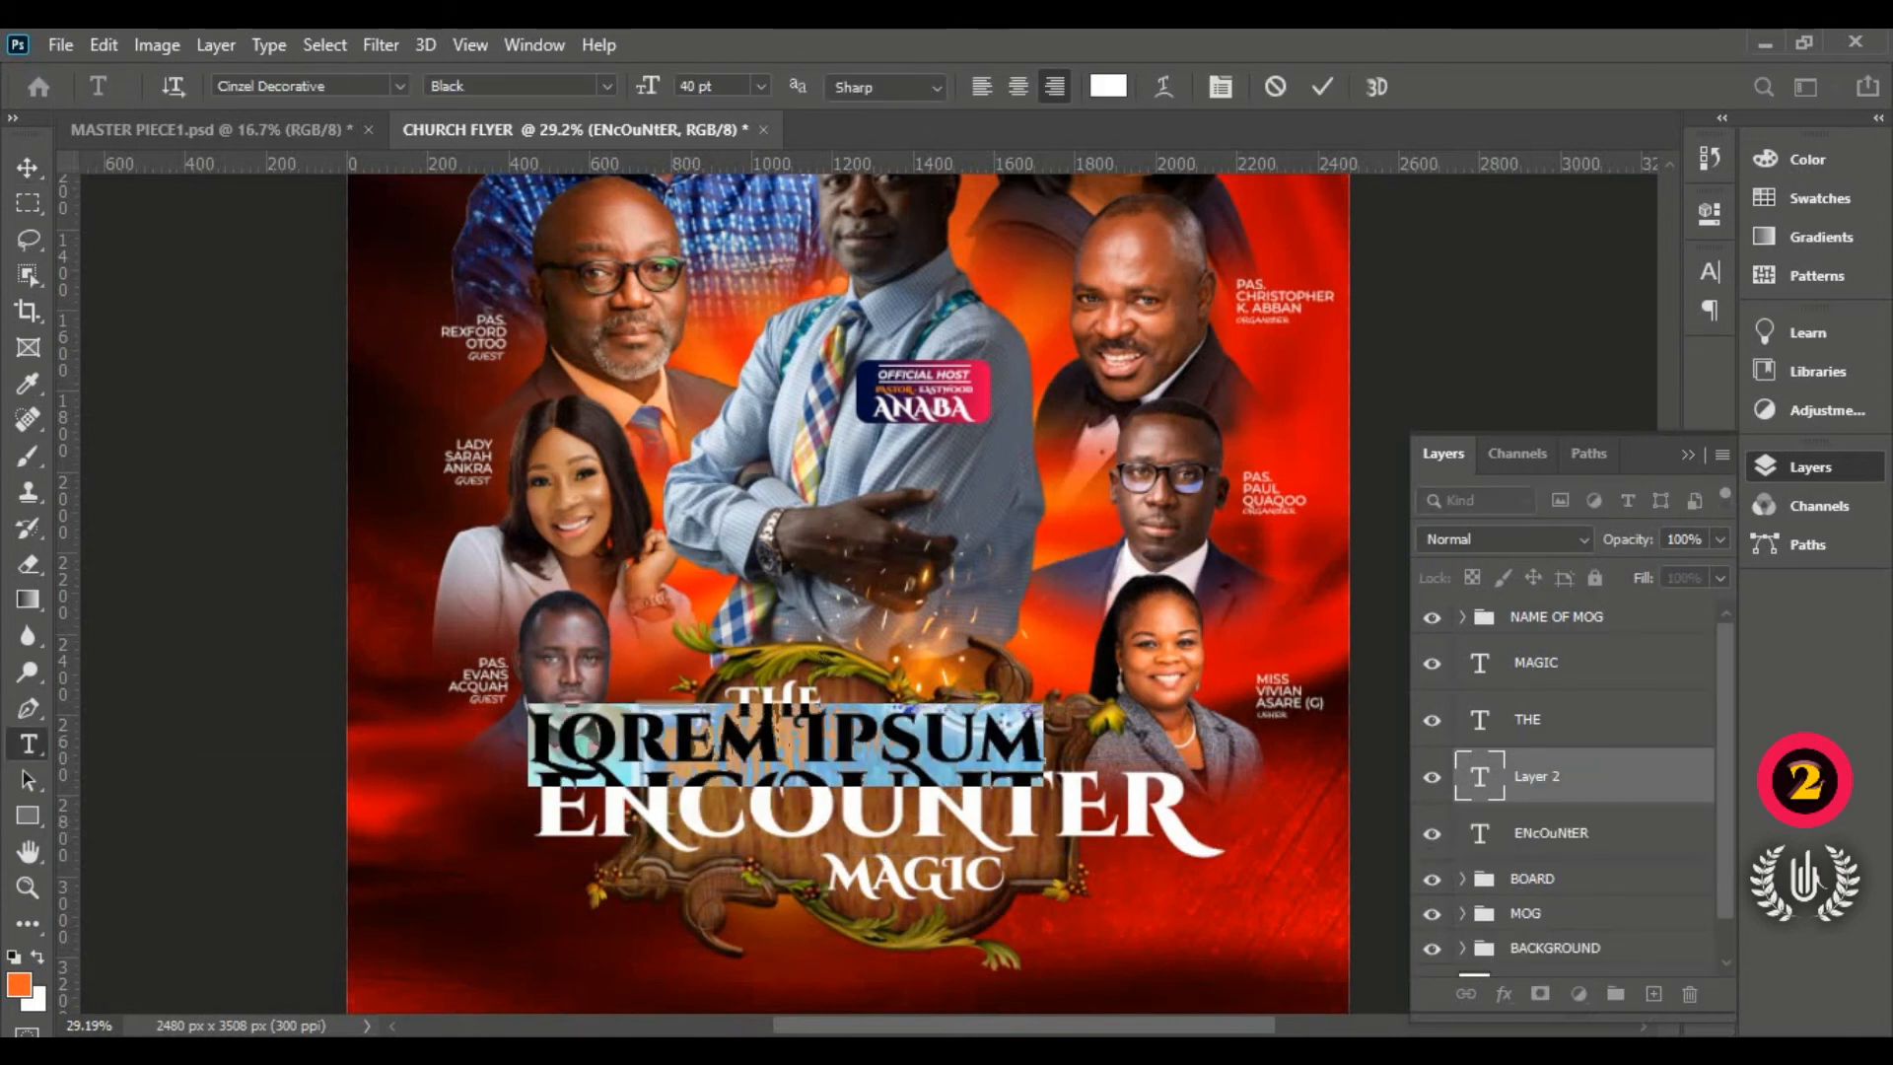
{"action": "left_click_drag", "start_coordinate": [643, 94], "coordinate": [632, 95]}
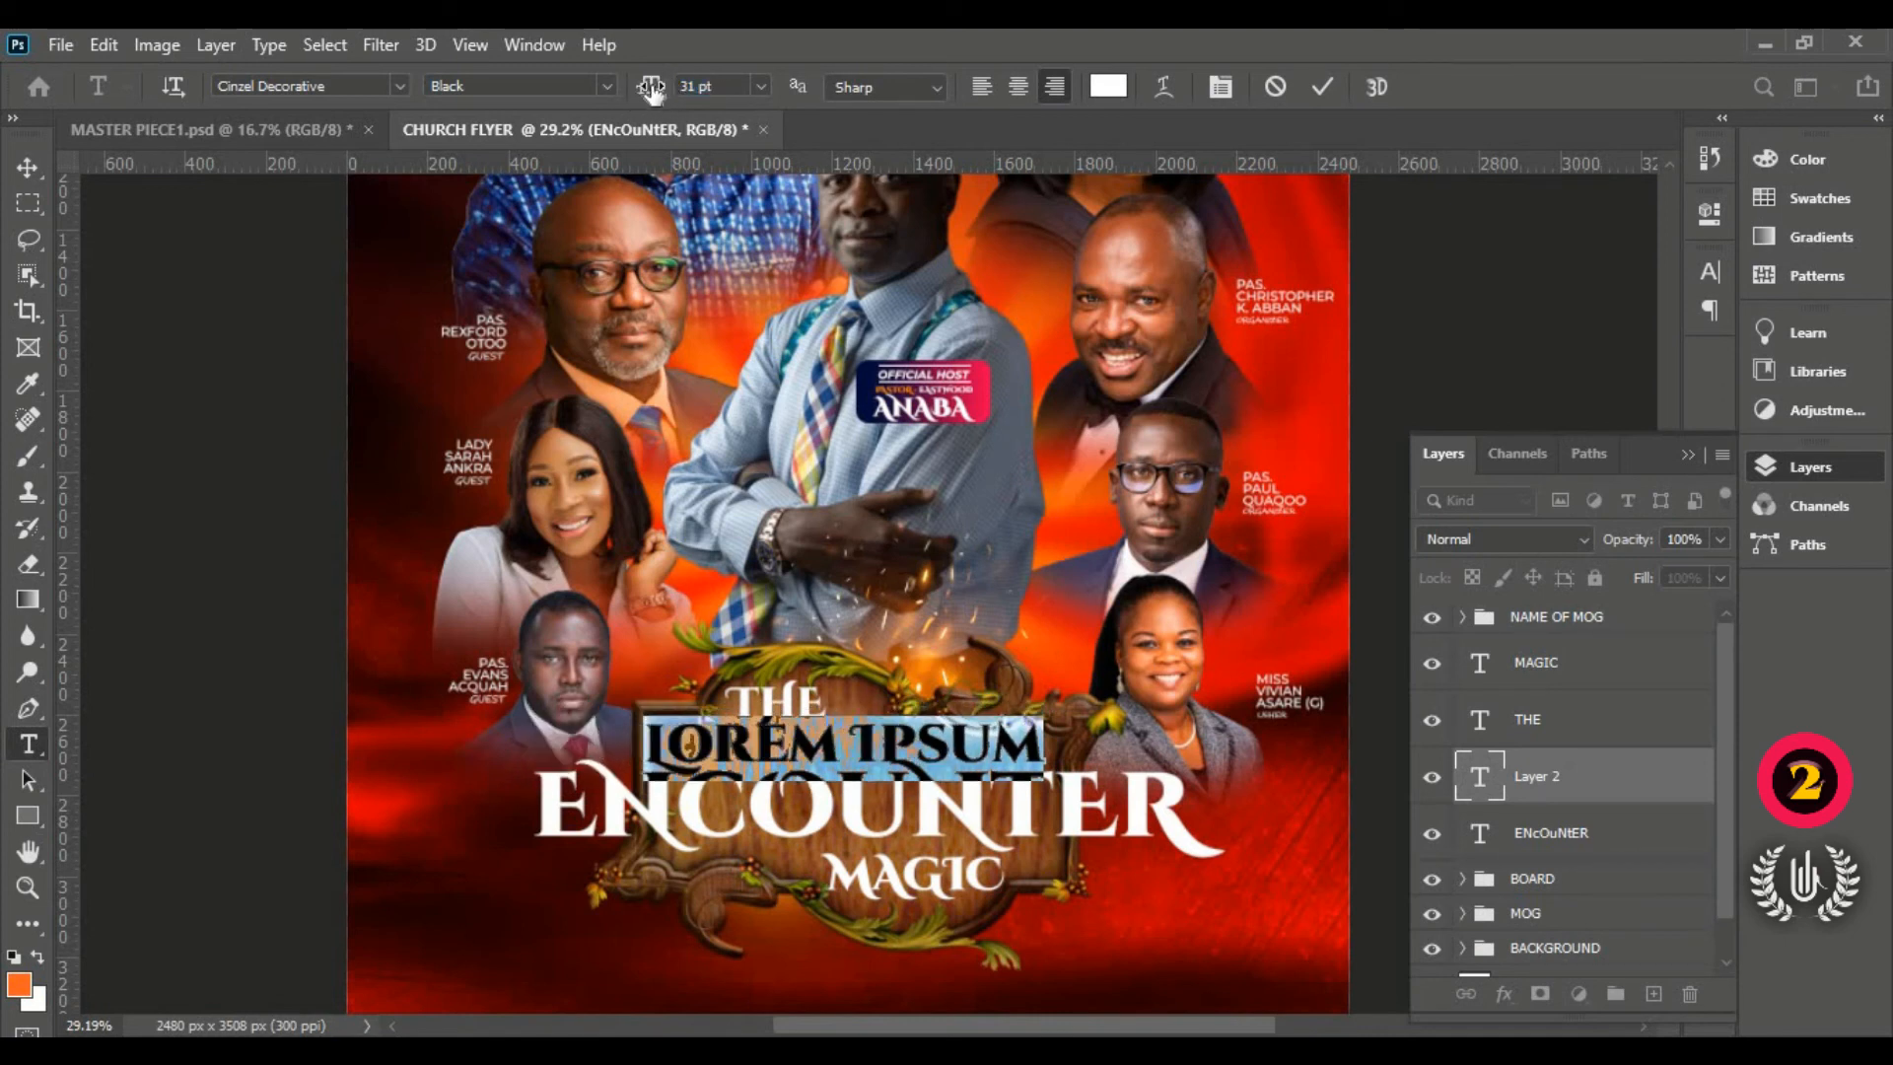
{"action": "left_click_drag", "start_coordinate": [651, 91], "coordinate": [627, 106]}
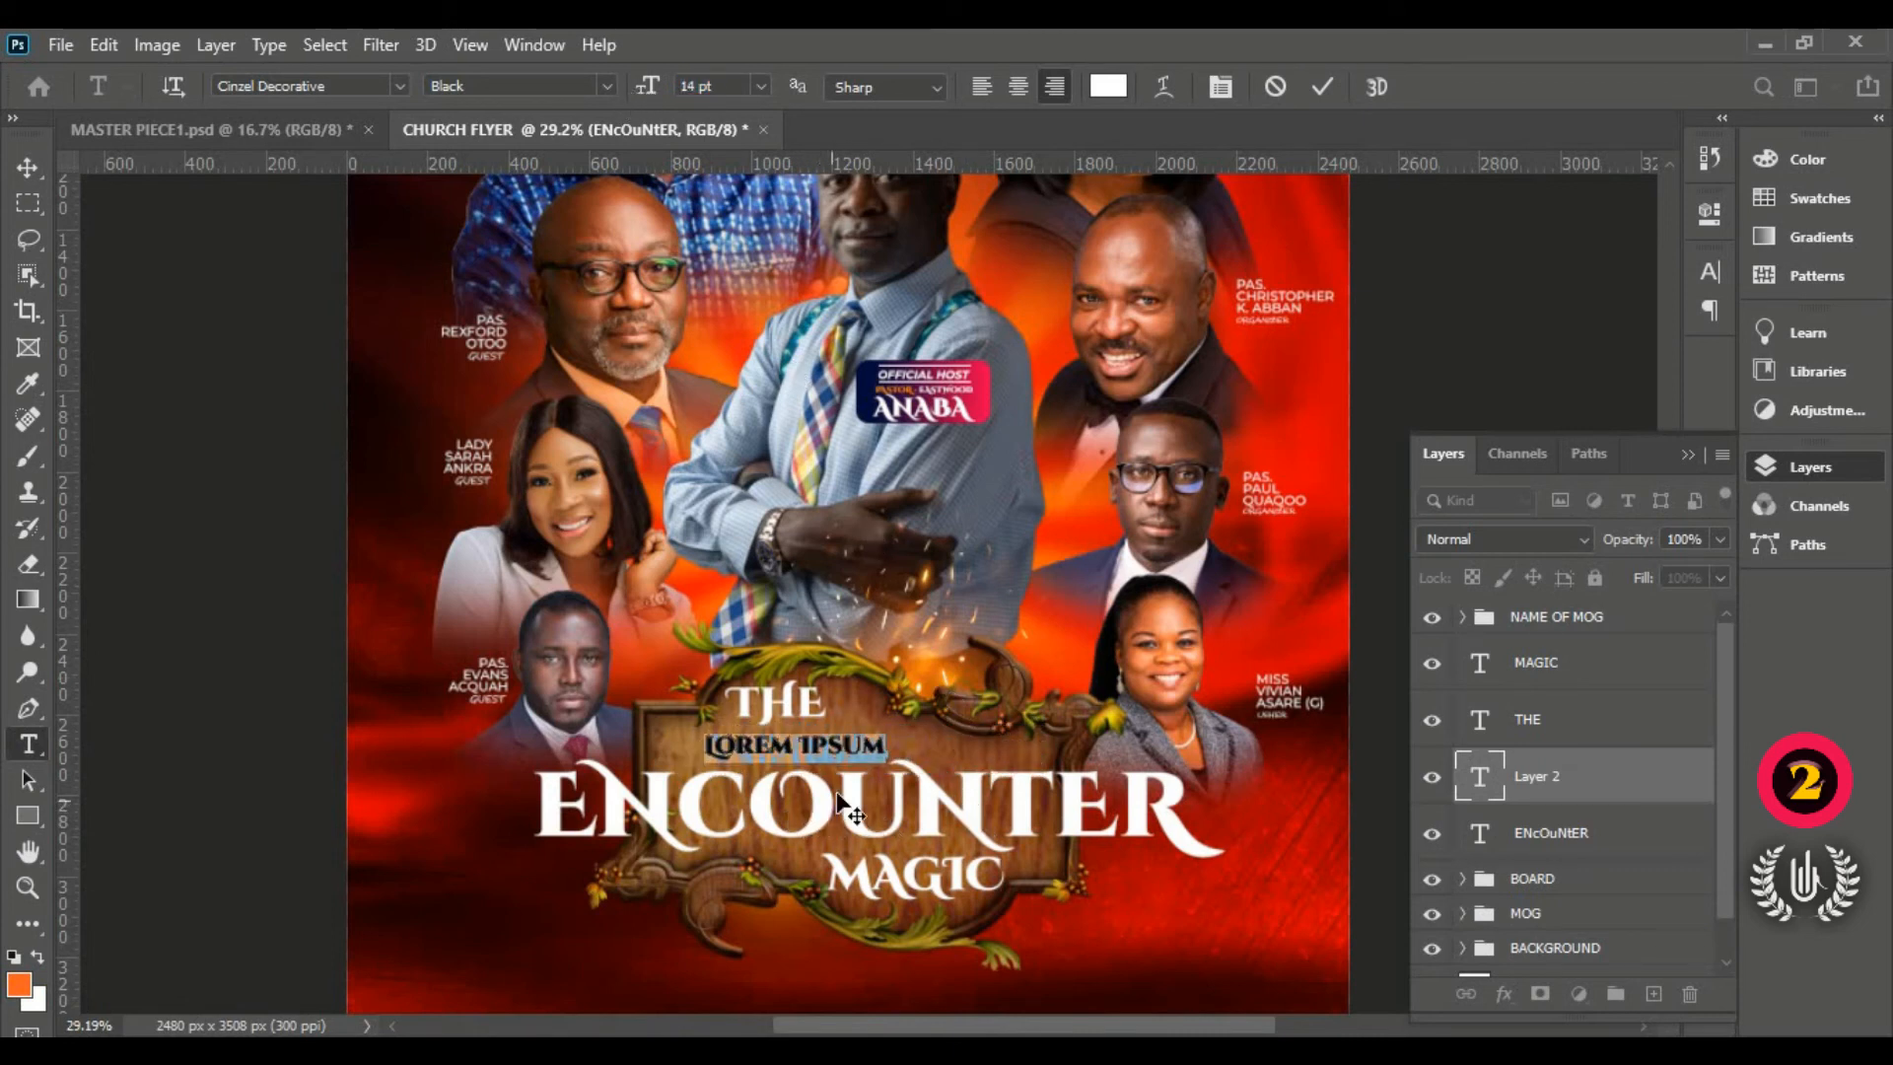
{"action": "type", "text": "P"}
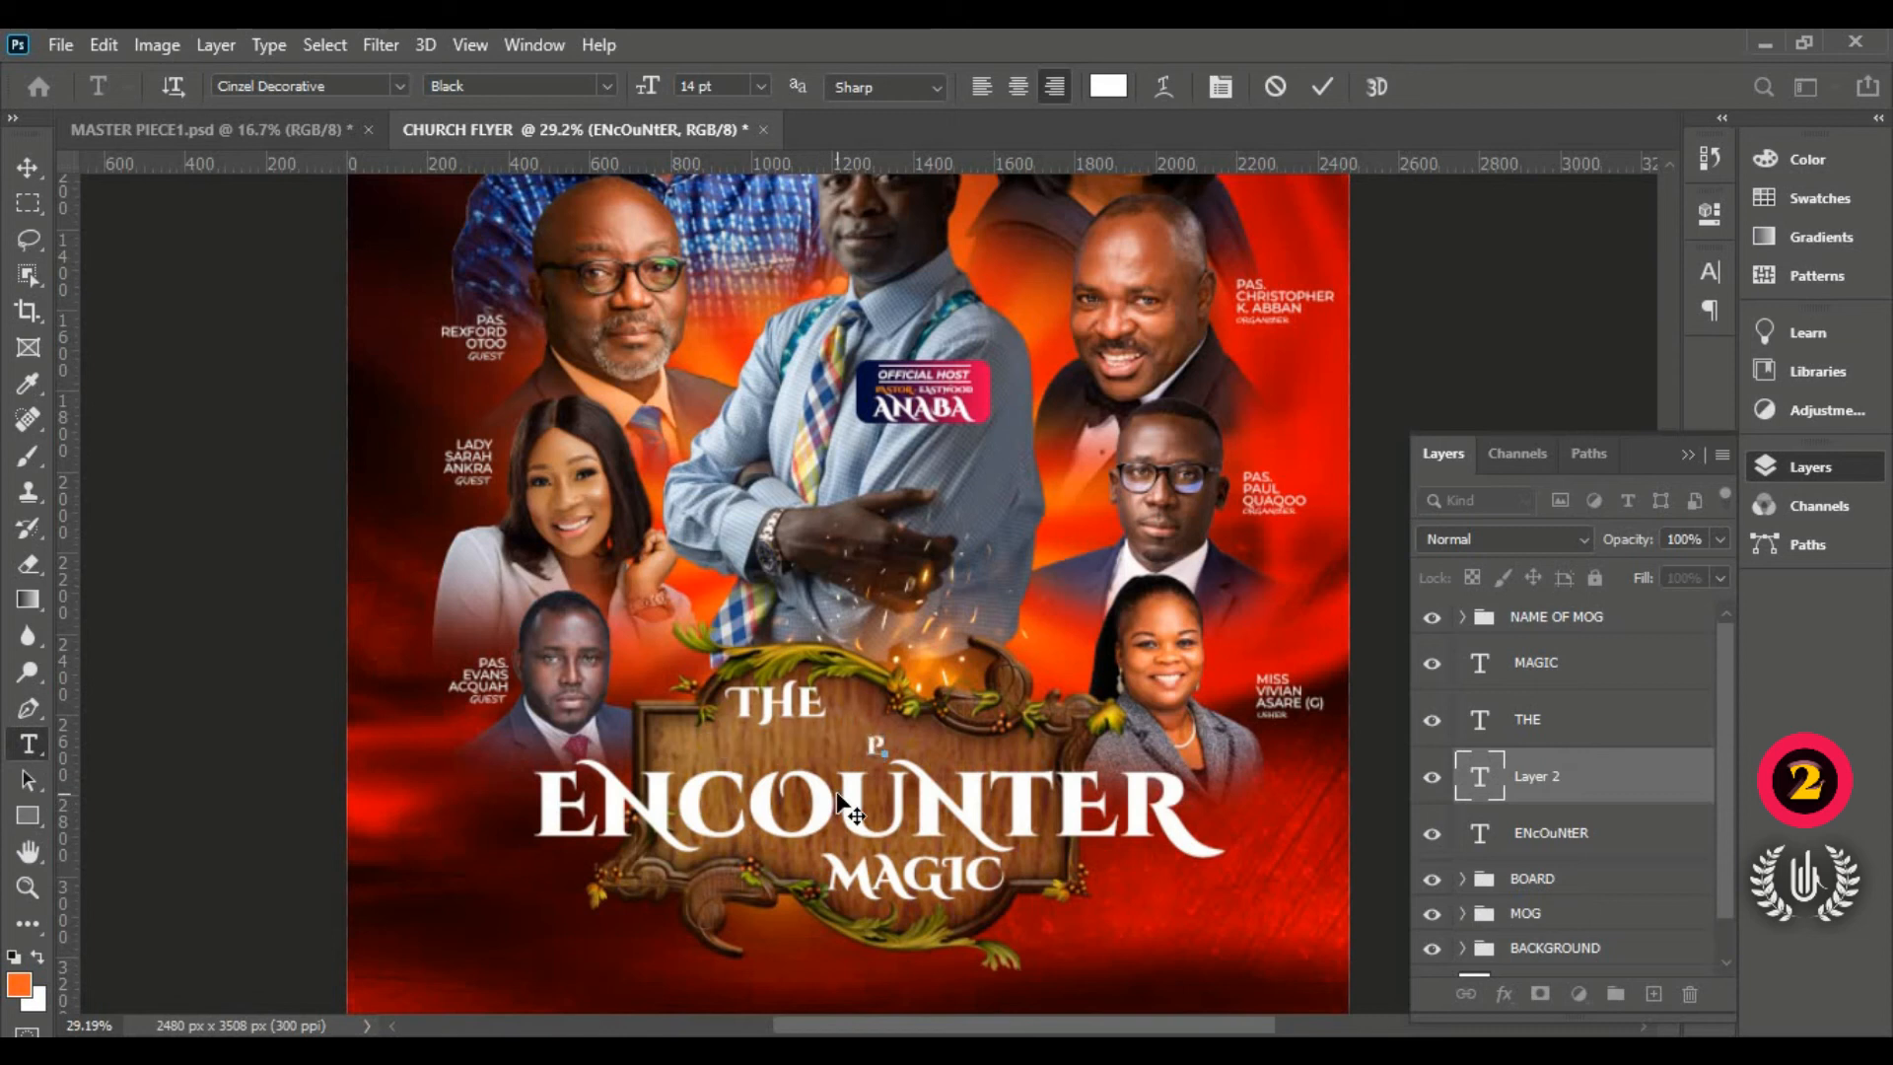
{"action": "type", "text": "OWERF"}
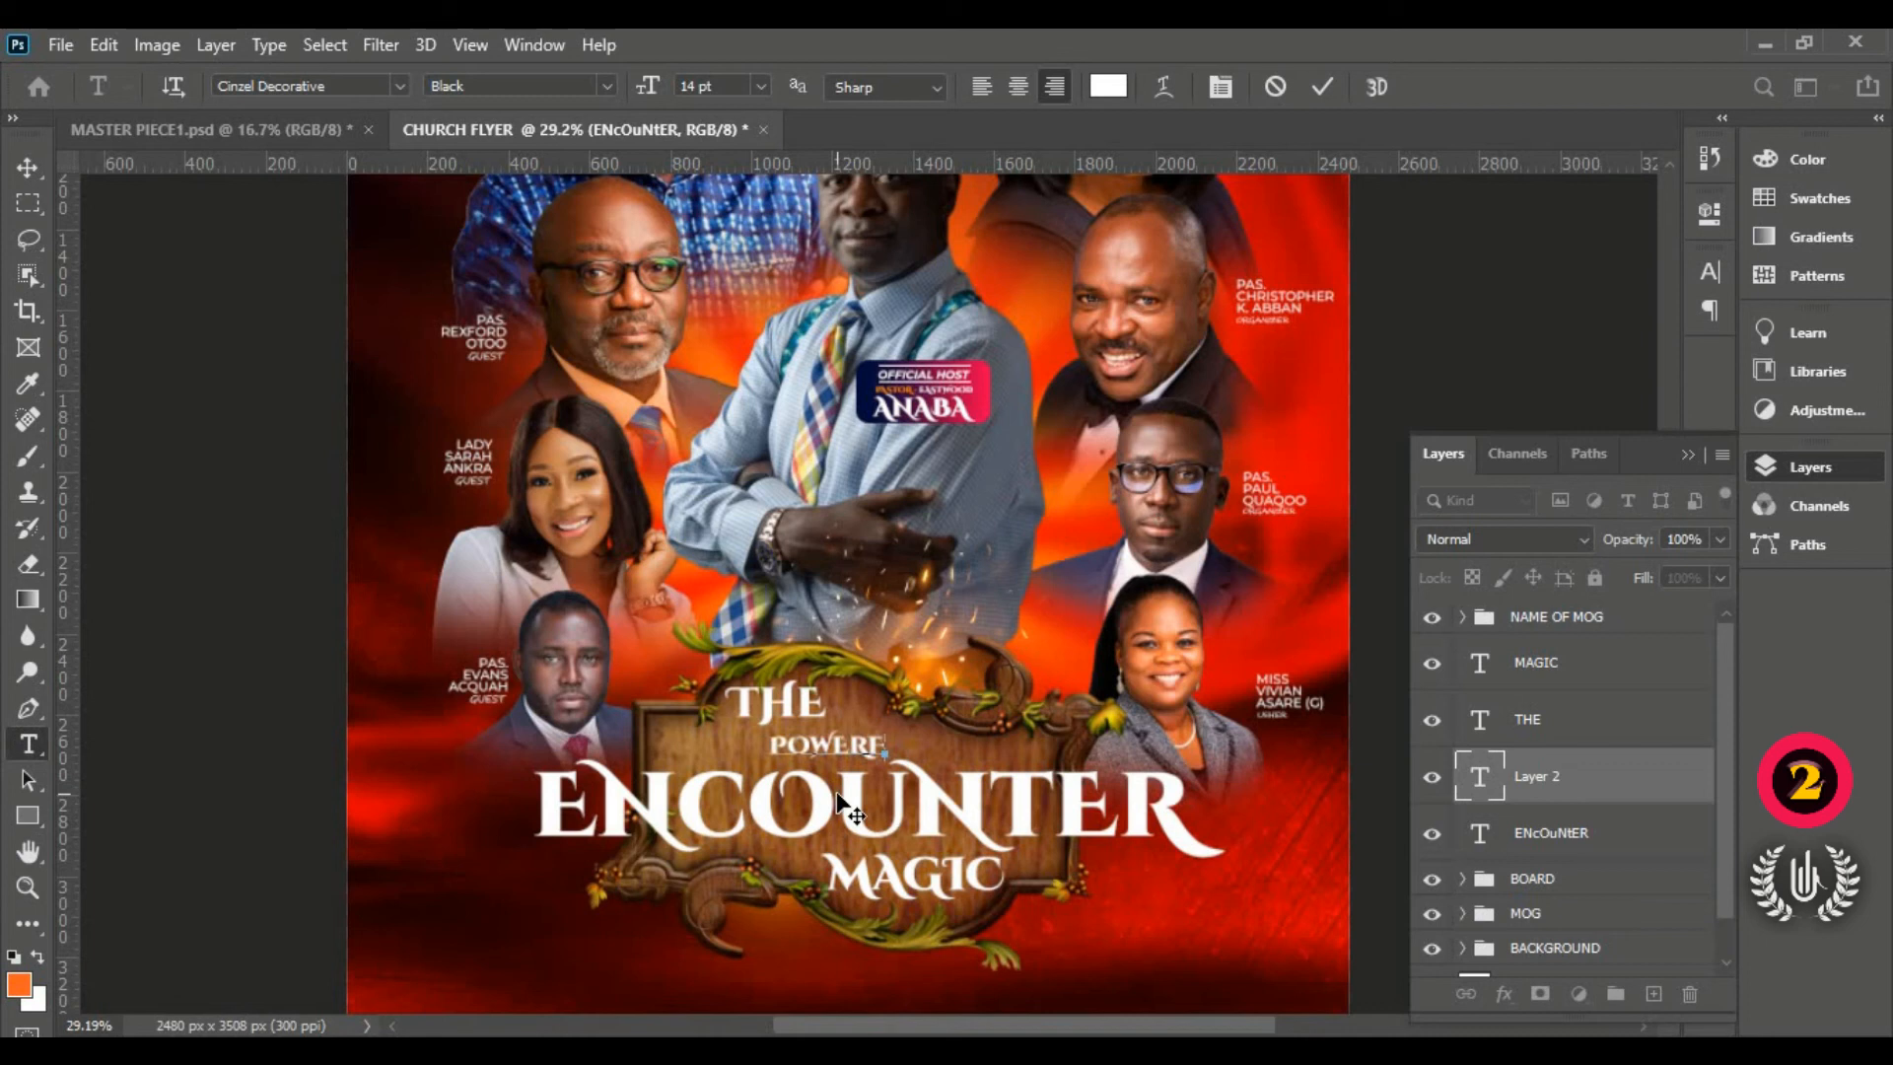
{"action": "type", "text": "UL"}
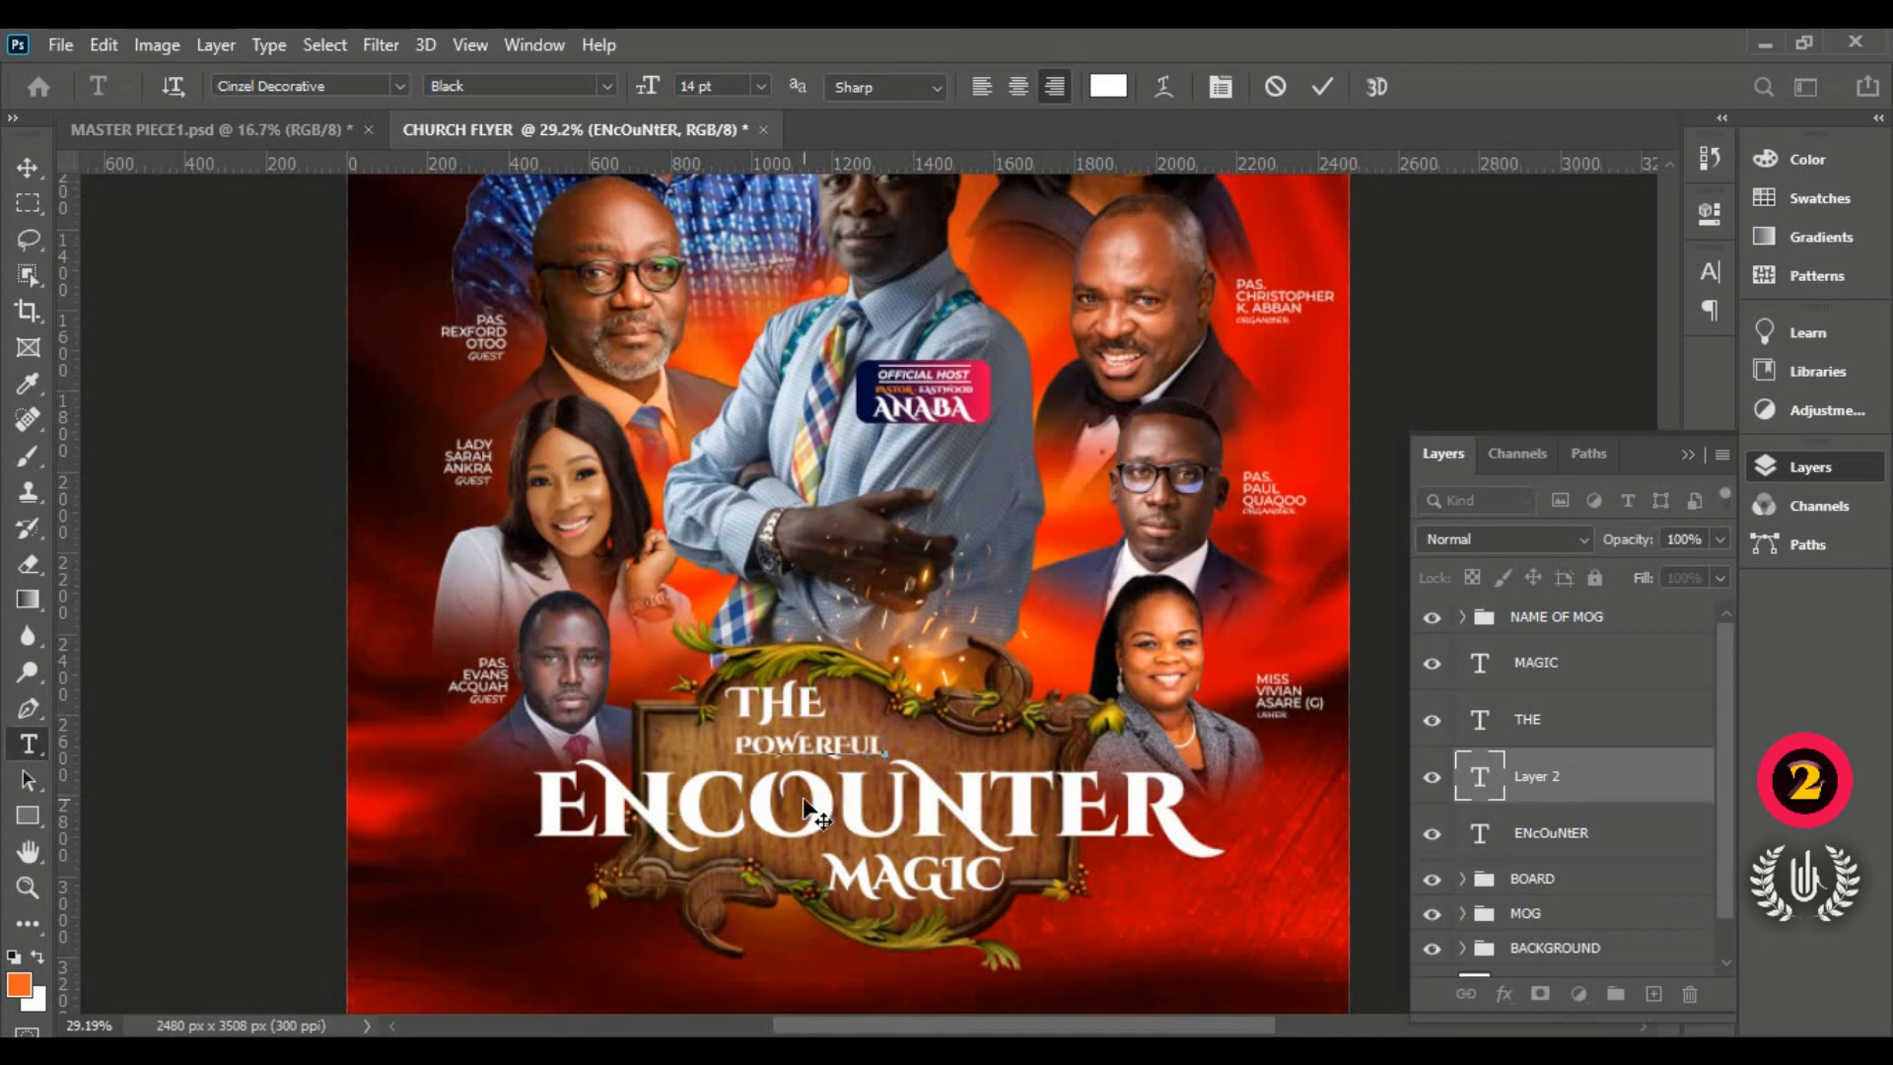
{"action": "key", "text": "BackSpace"}
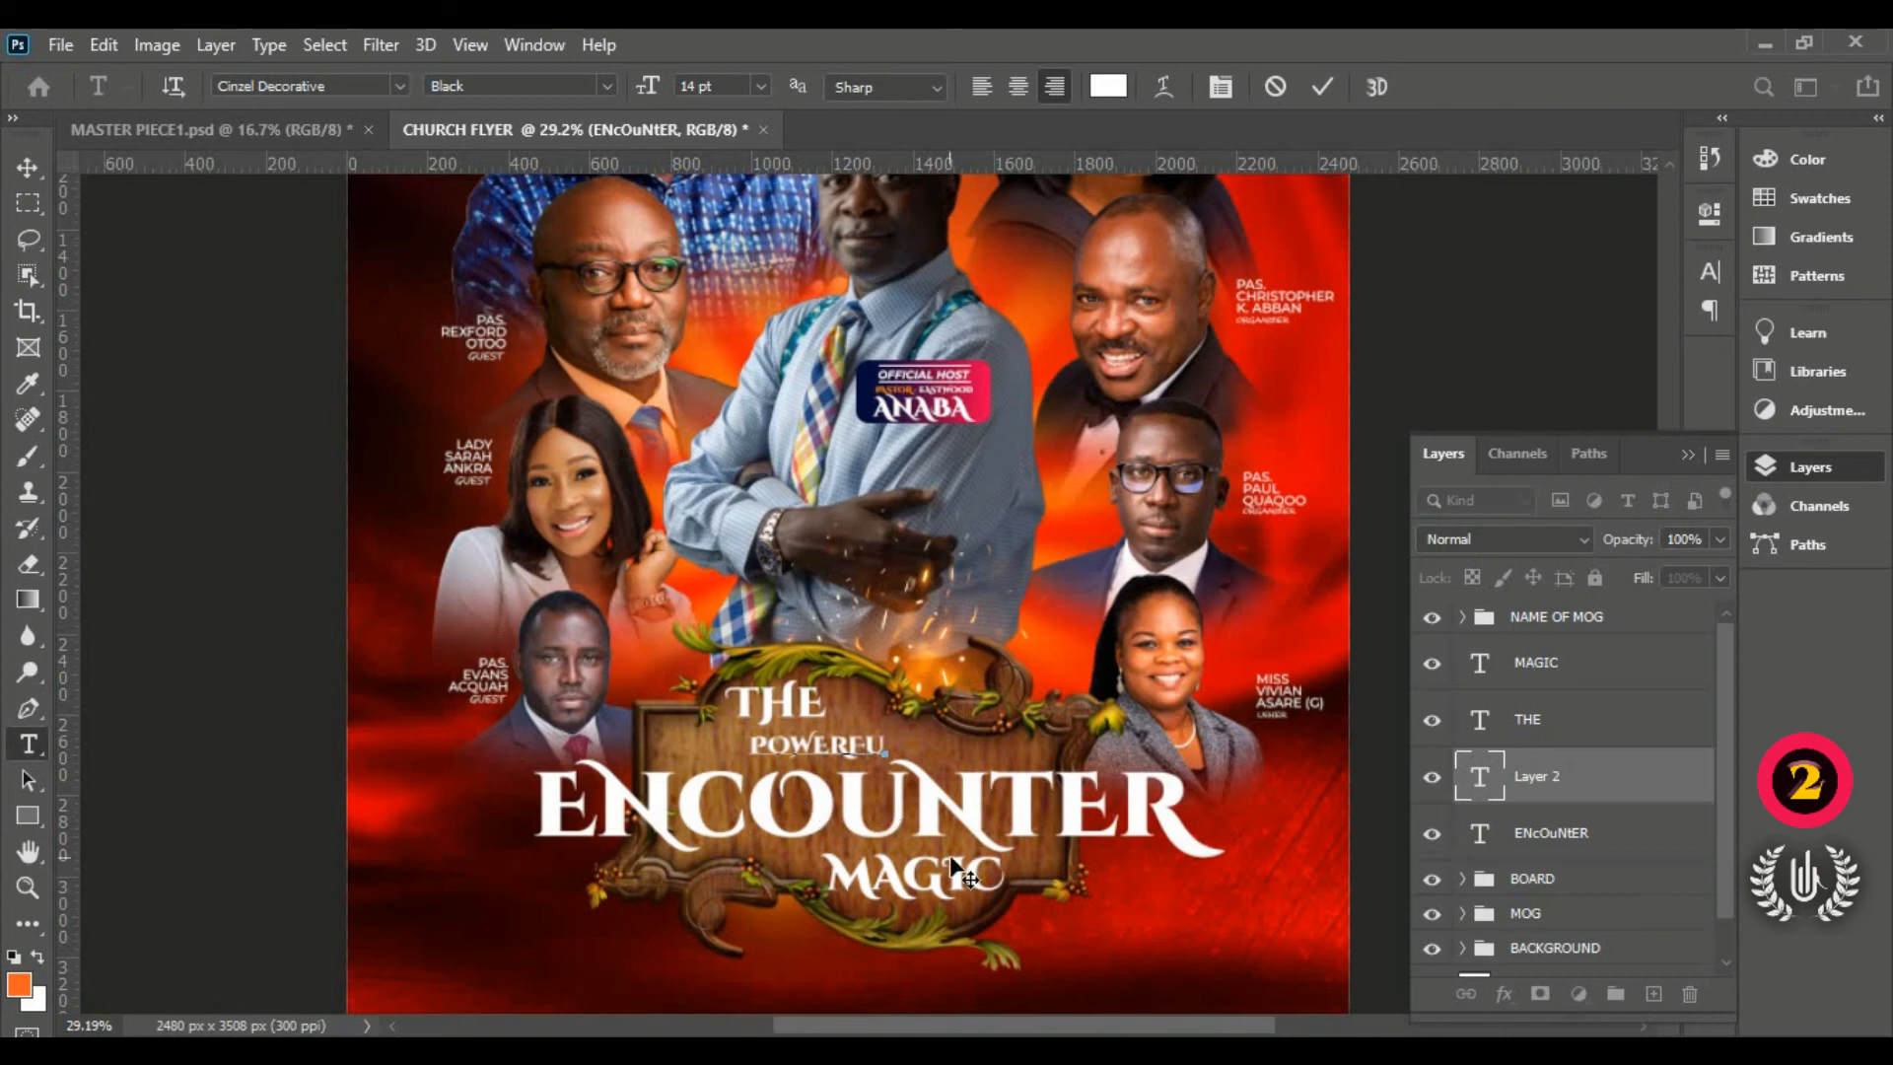
{"action": "scroll", "coordinate": [952, 858], "scroll_direction": "up", "scroll_amount": 2}
{"action": "scroll", "coordinate": [880, 794], "scroll_direction": "up", "scroll_amount": 2}
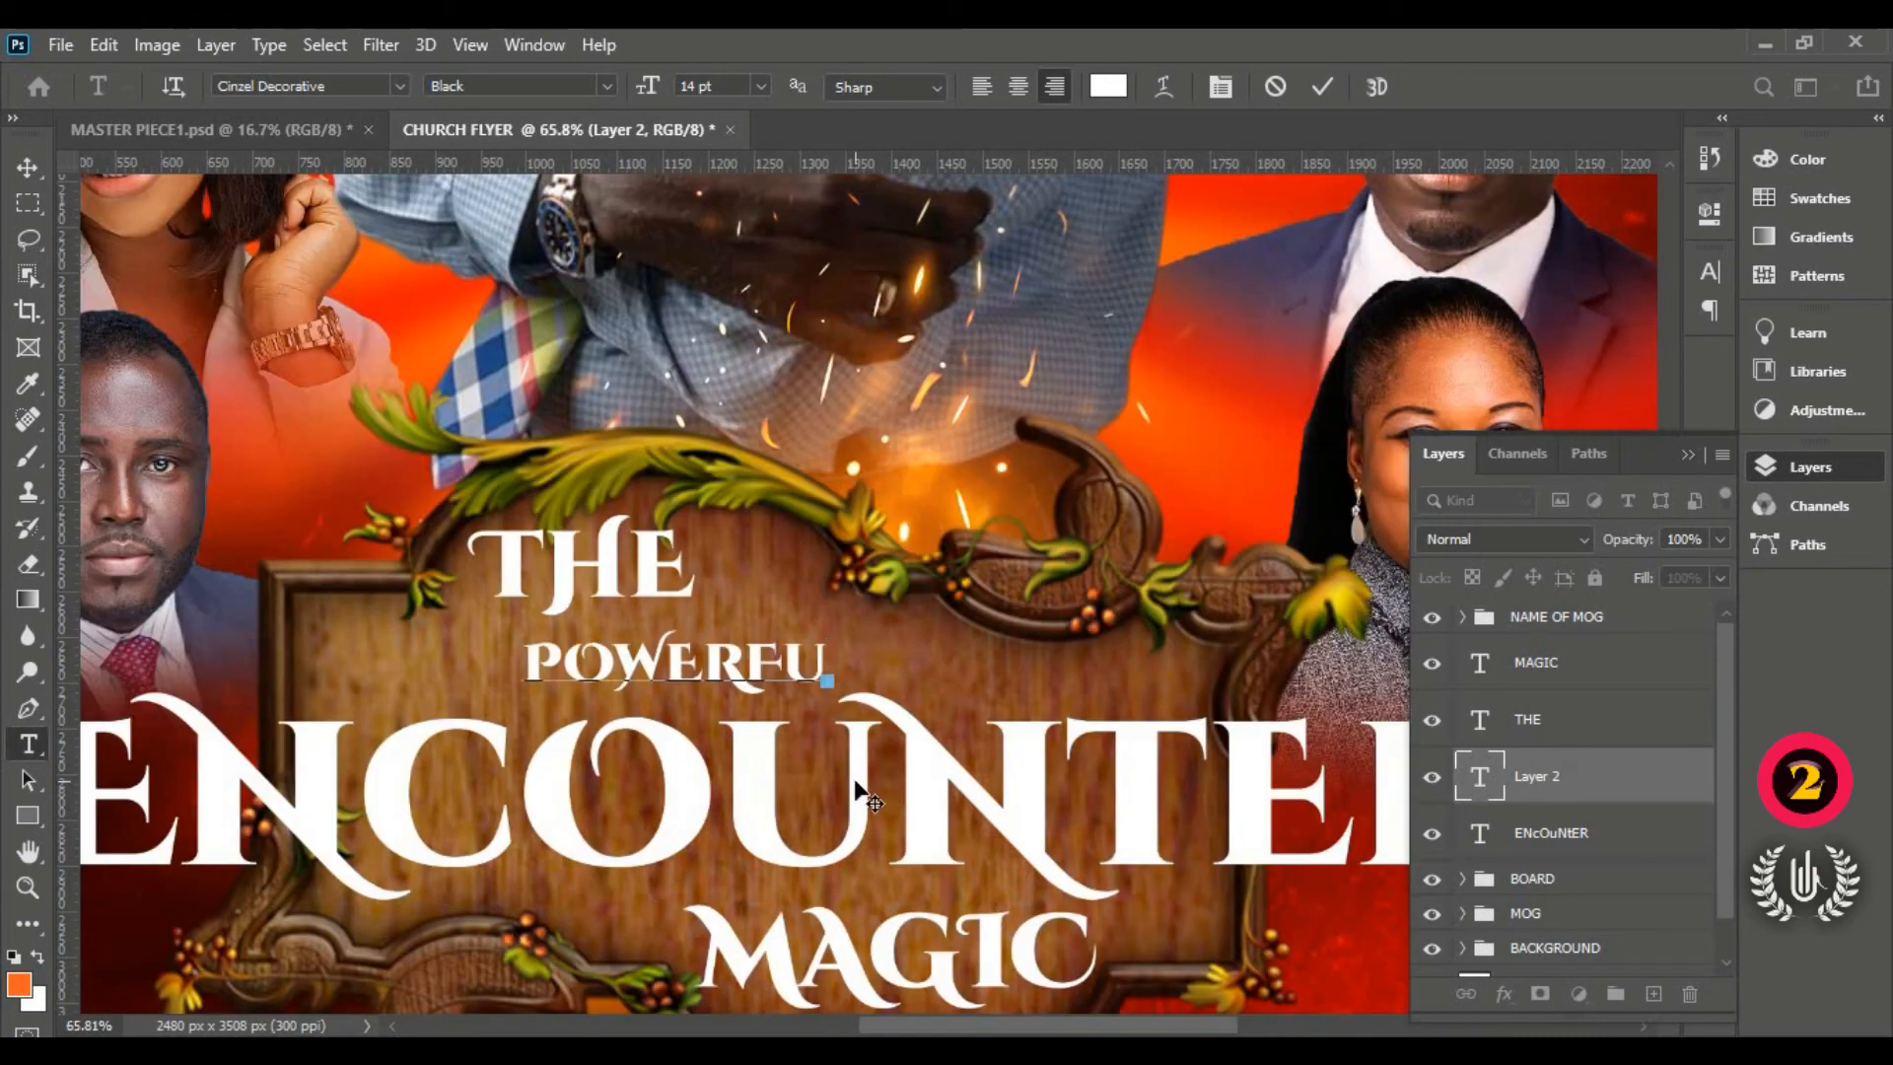
{"action": "type", "text": "L"}
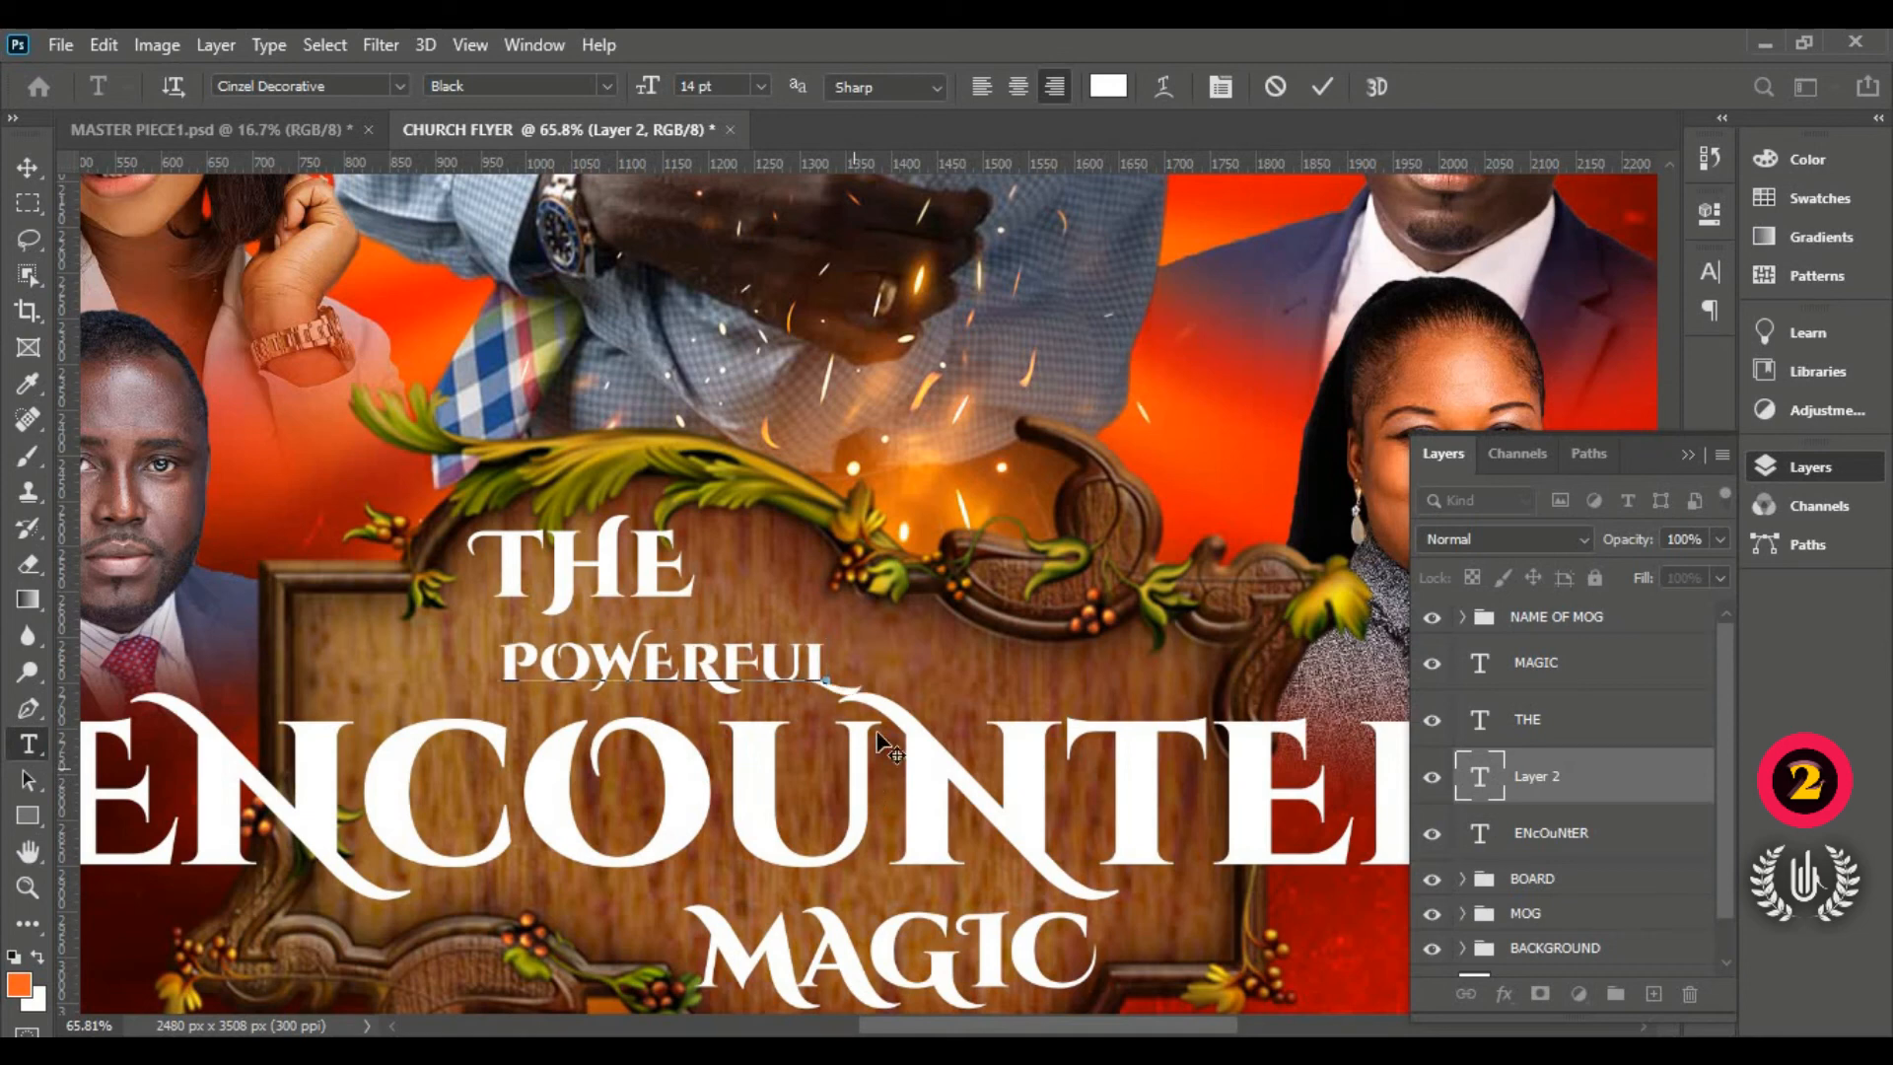
{"action": "left_click_drag", "start_coordinate": [801, 838], "coordinate": [757, 836]}
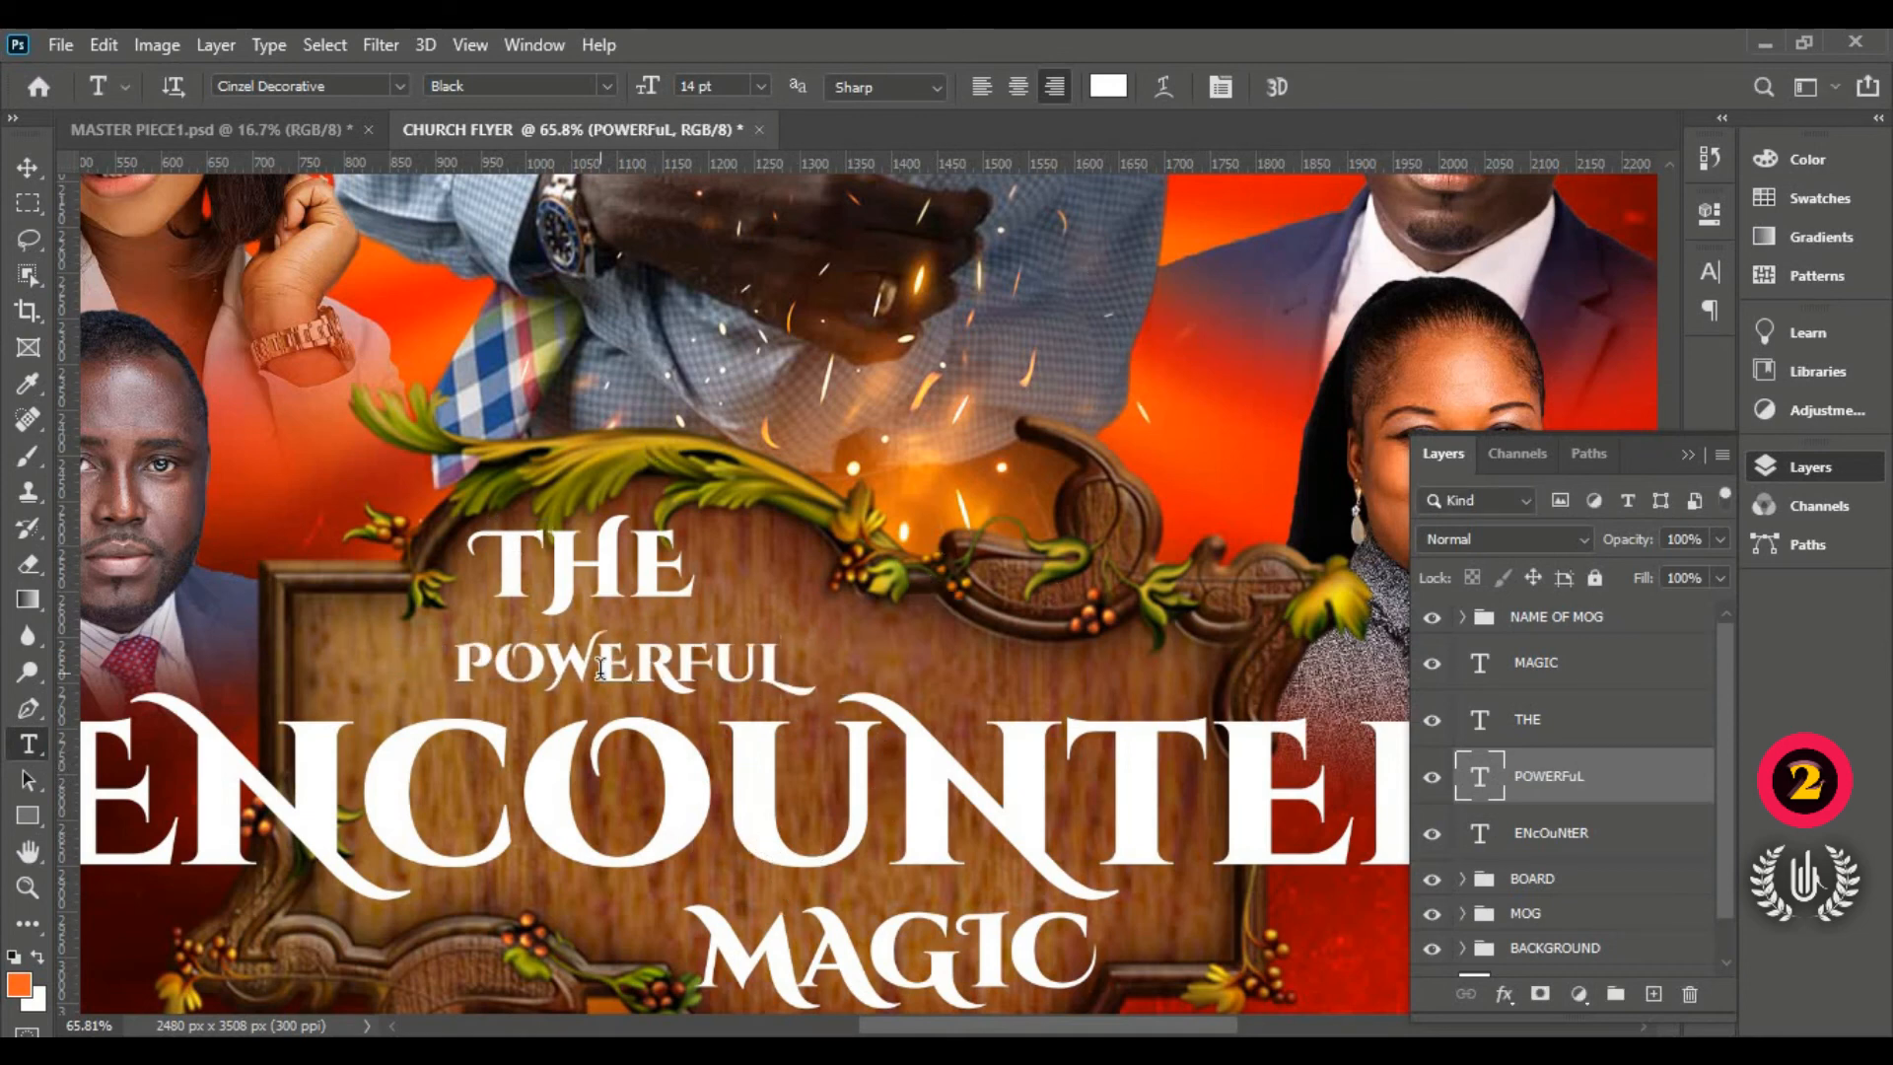
Step: Enlarge POWERFUL to about 128% and centre it horizontally on the board
{"action": "left_click", "coordinate": [28, 167]}
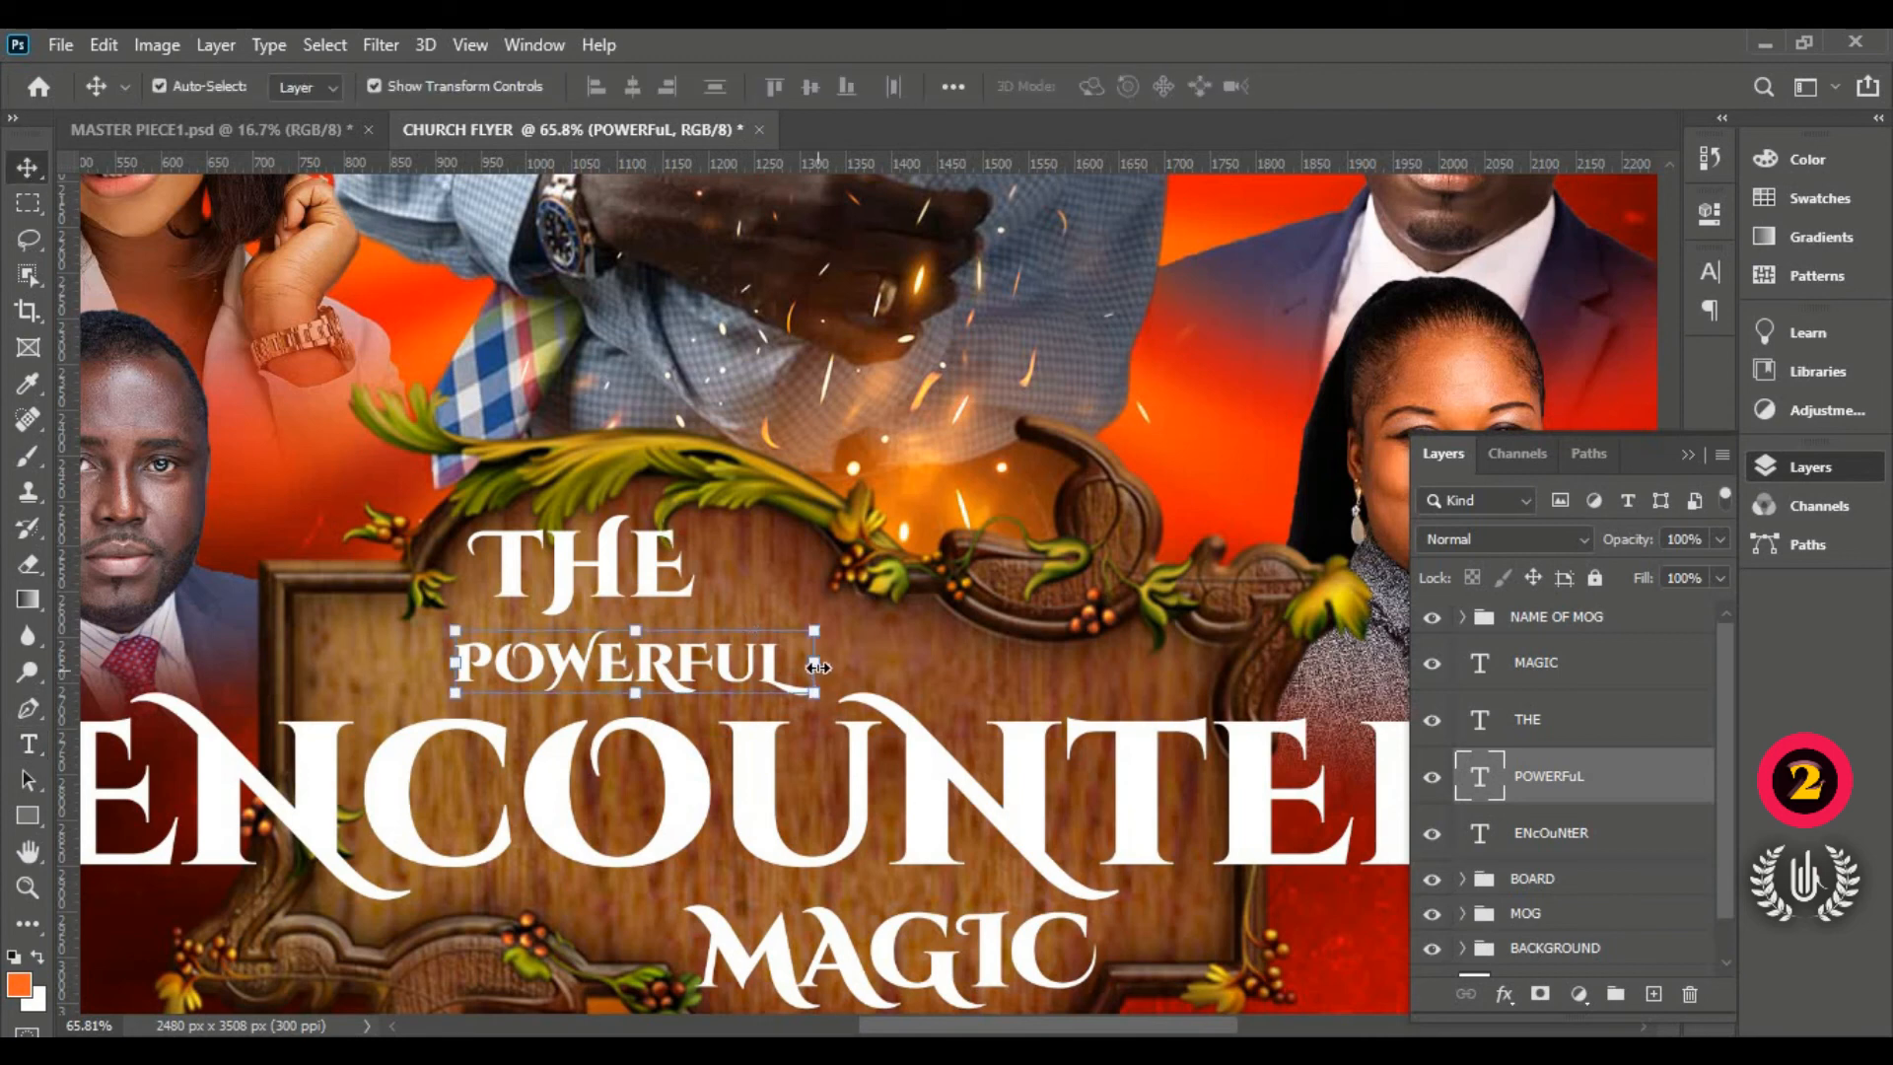
{"action": "left_click_drag", "start_coordinate": [814, 668], "coordinate": [919, 687]}
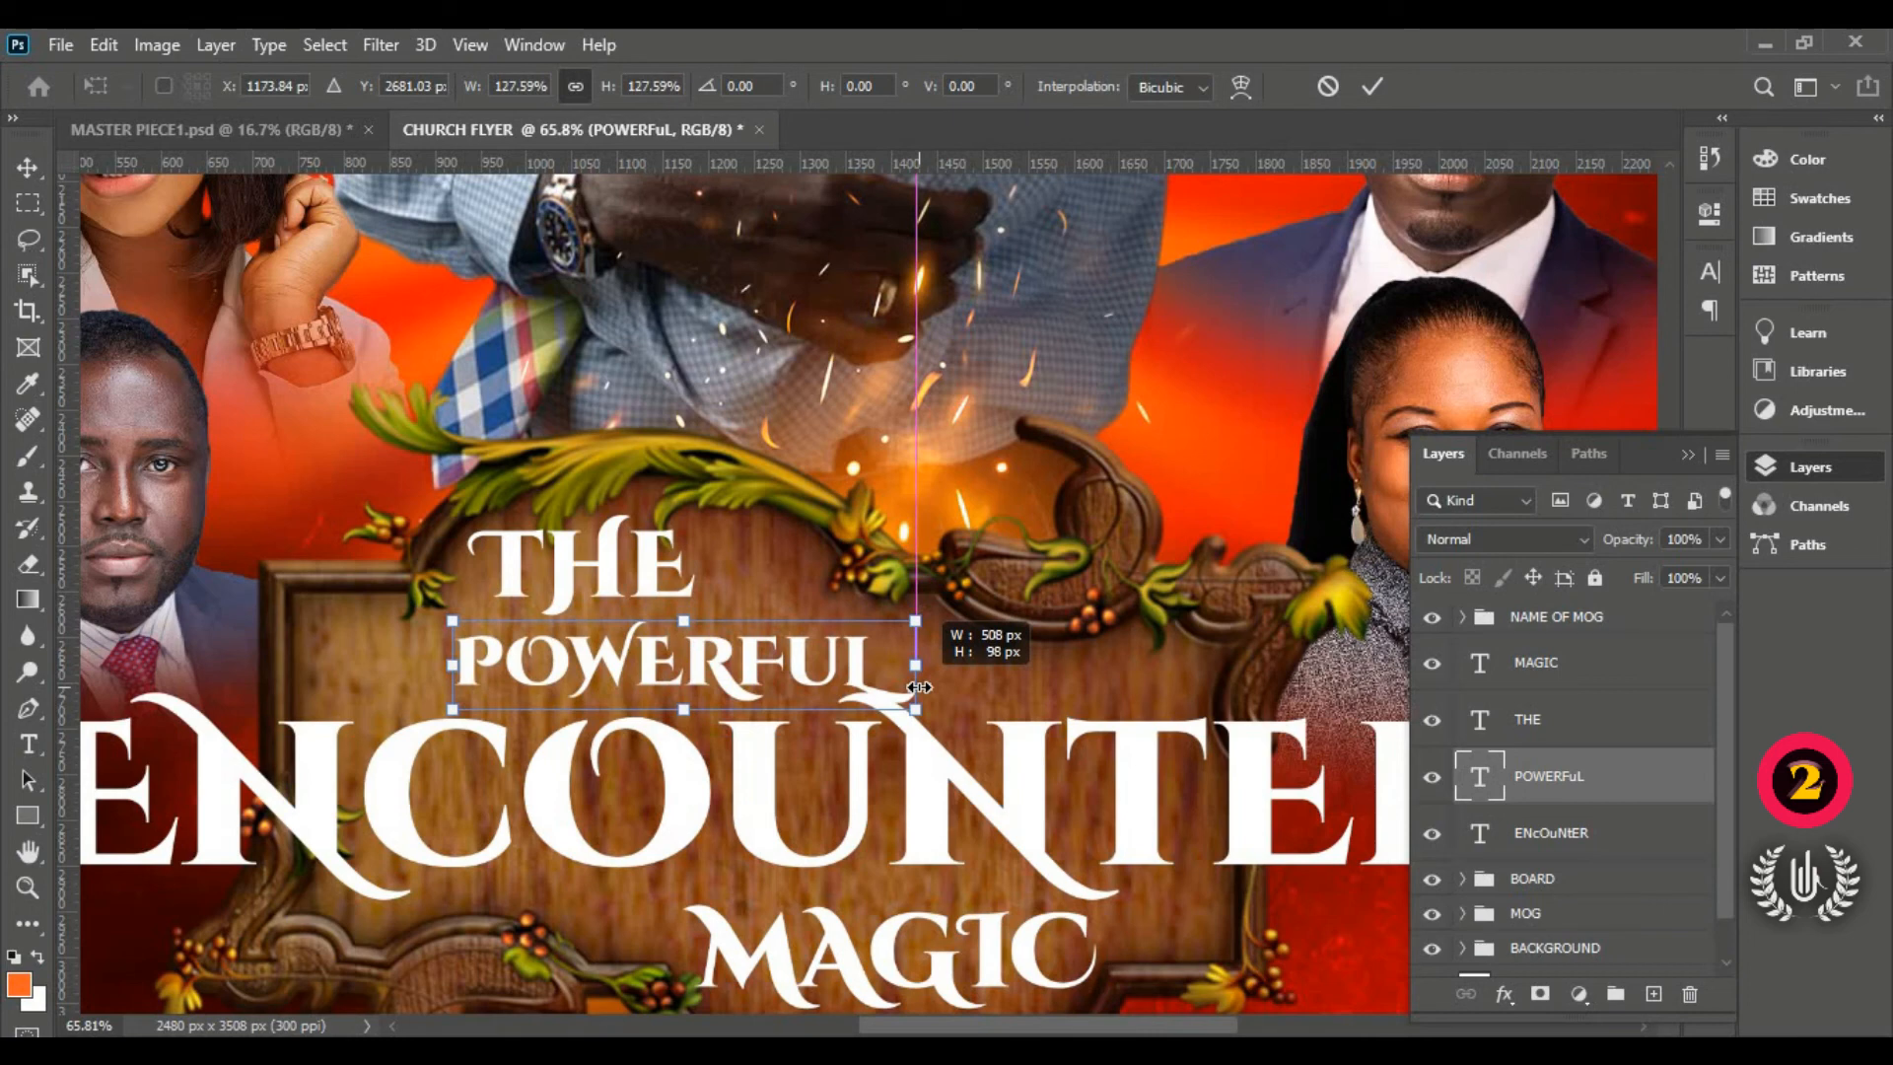
{"action": "left_click_drag", "start_coordinate": [769, 670], "coordinate": [718, 670]}
{"action": "left_click", "coordinate": [1367, 87]}
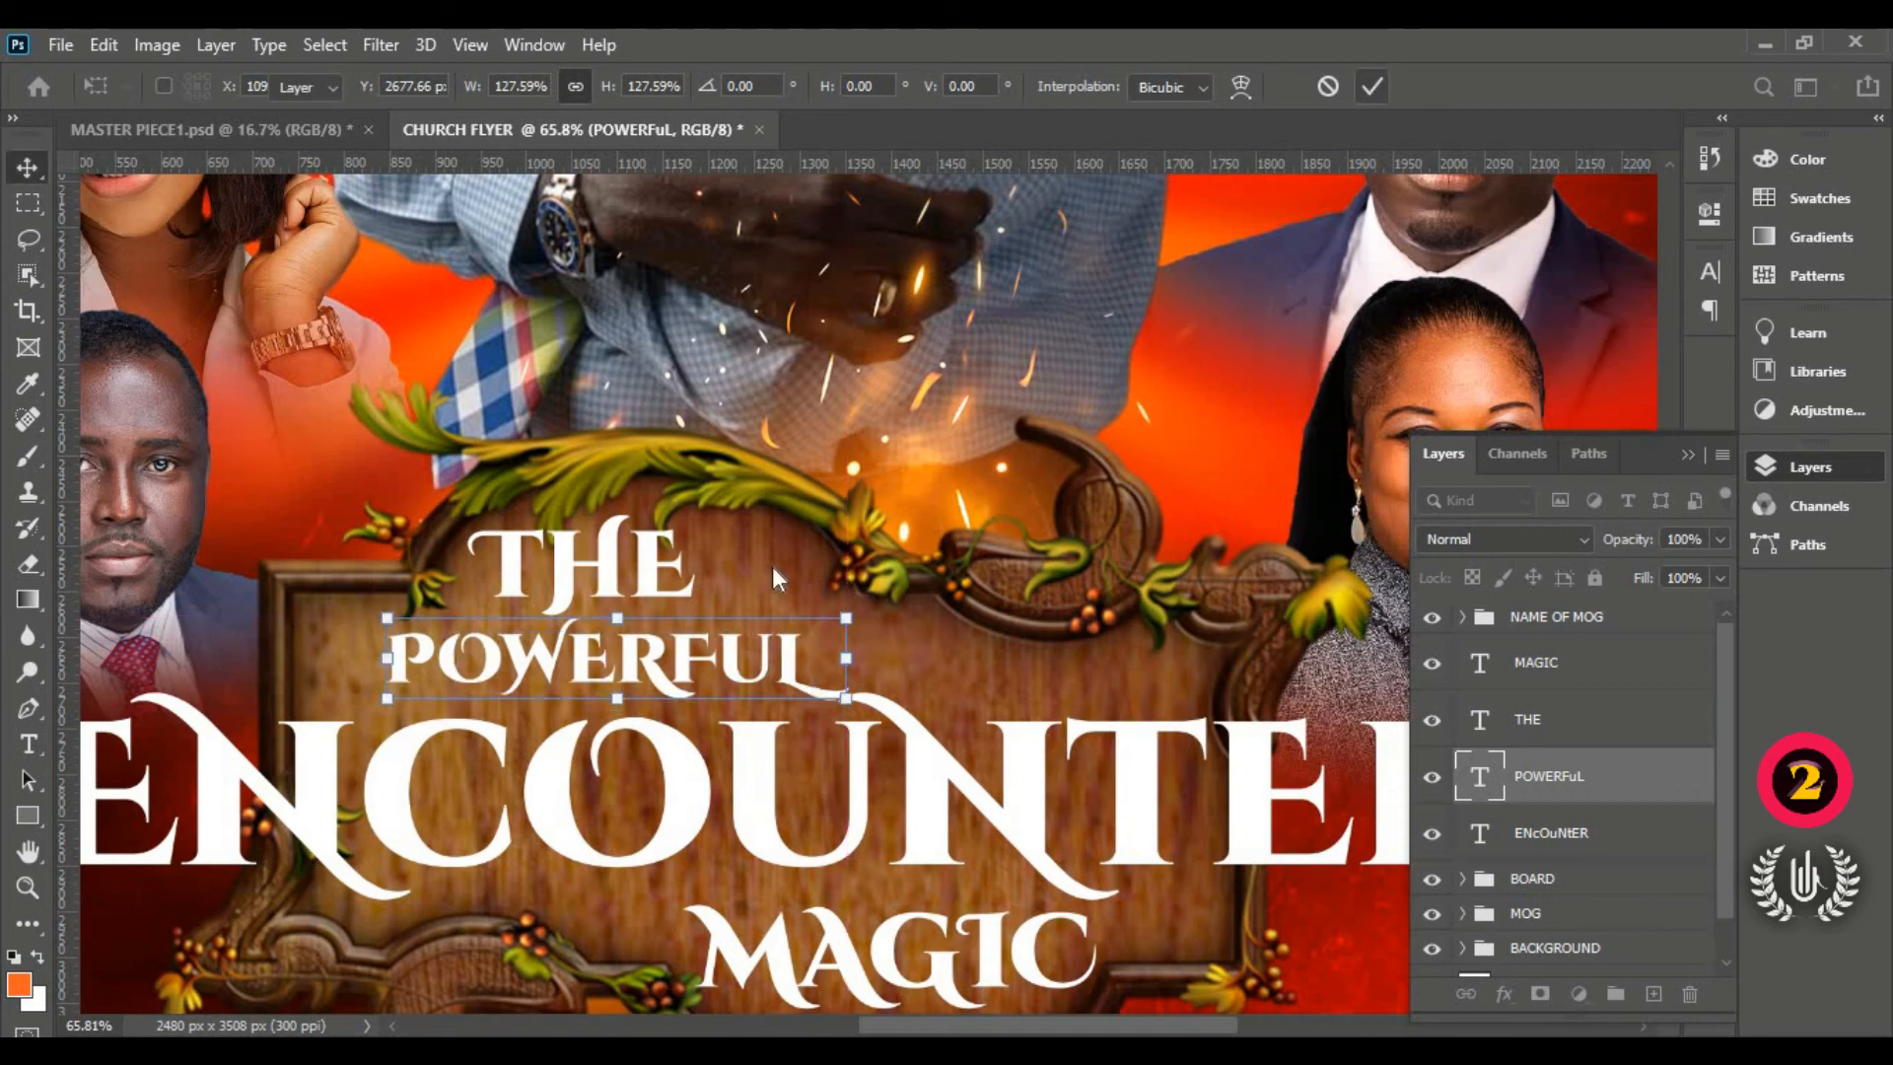
Step: Draw a thin rounded-rectangle bar beside POWERFUL and colour it white
{"action": "left_click", "coordinate": [29, 816]}
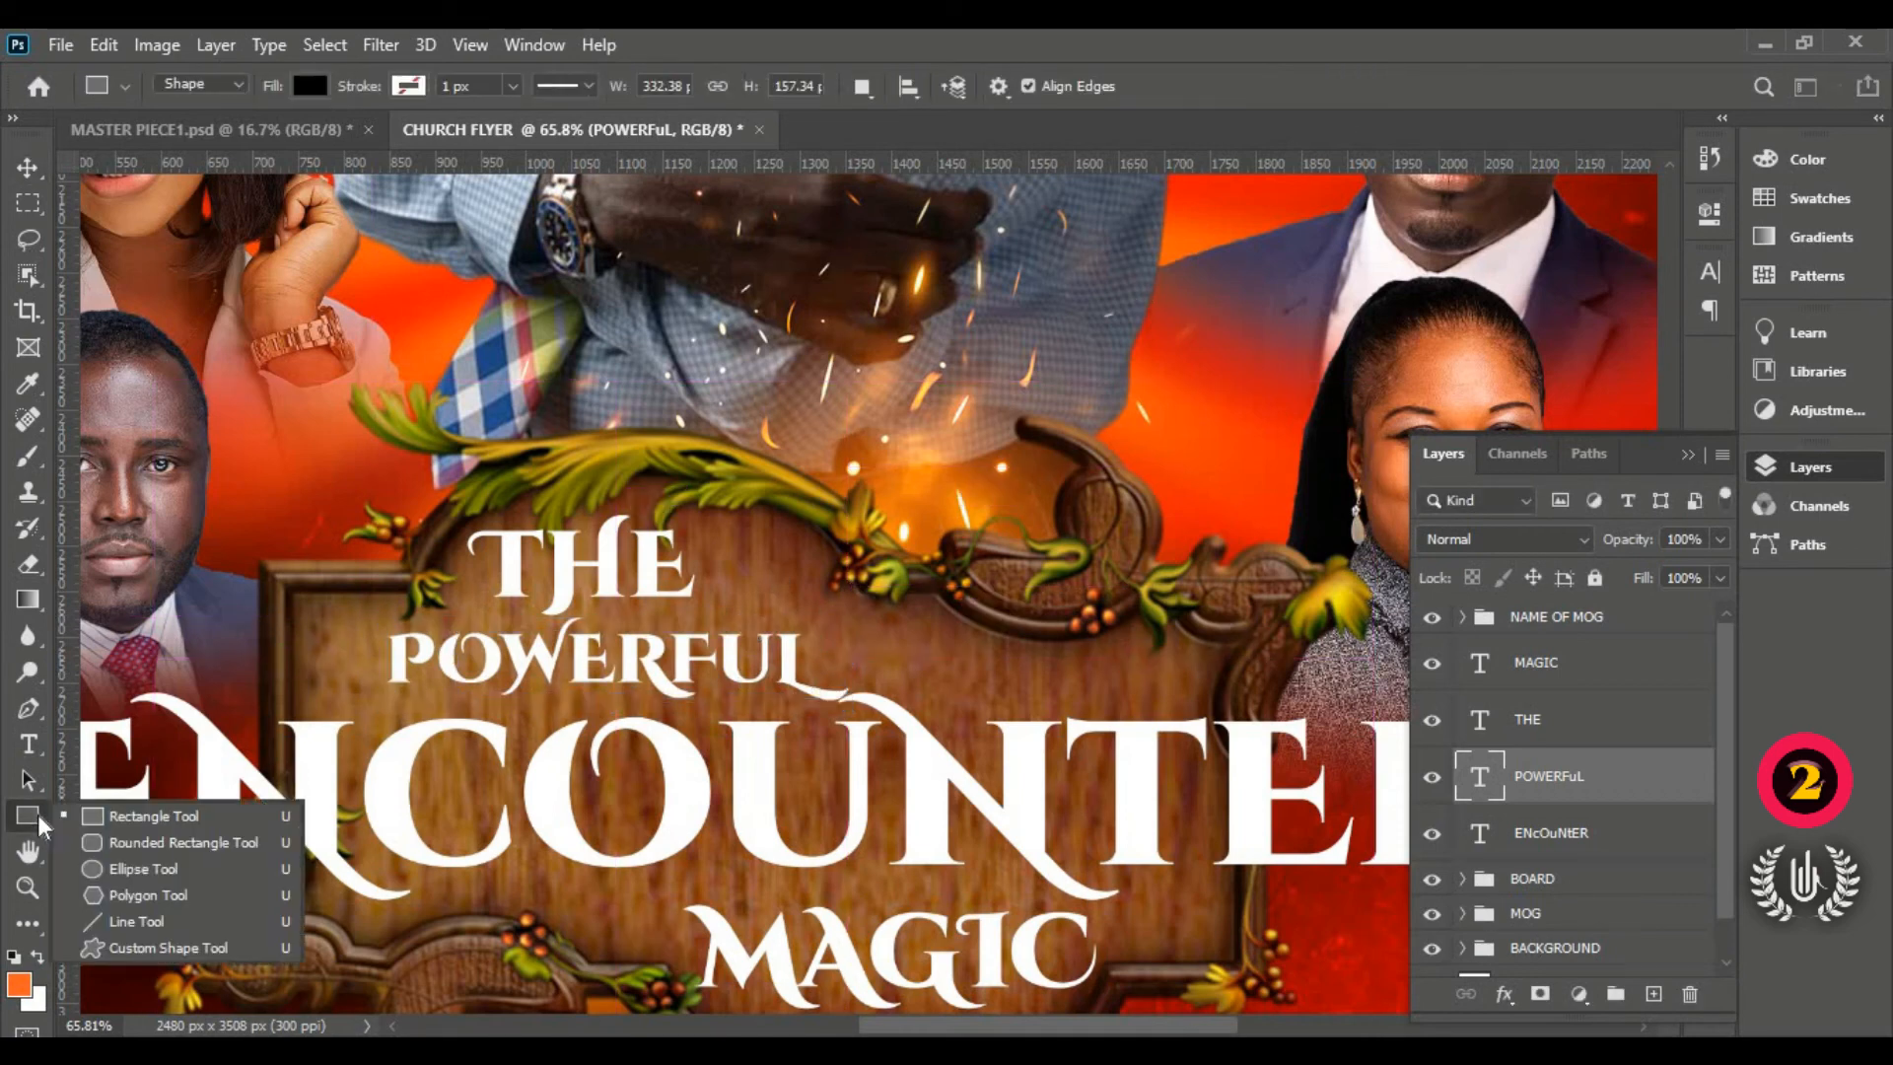
{"action": "left_click", "coordinate": [150, 846]}
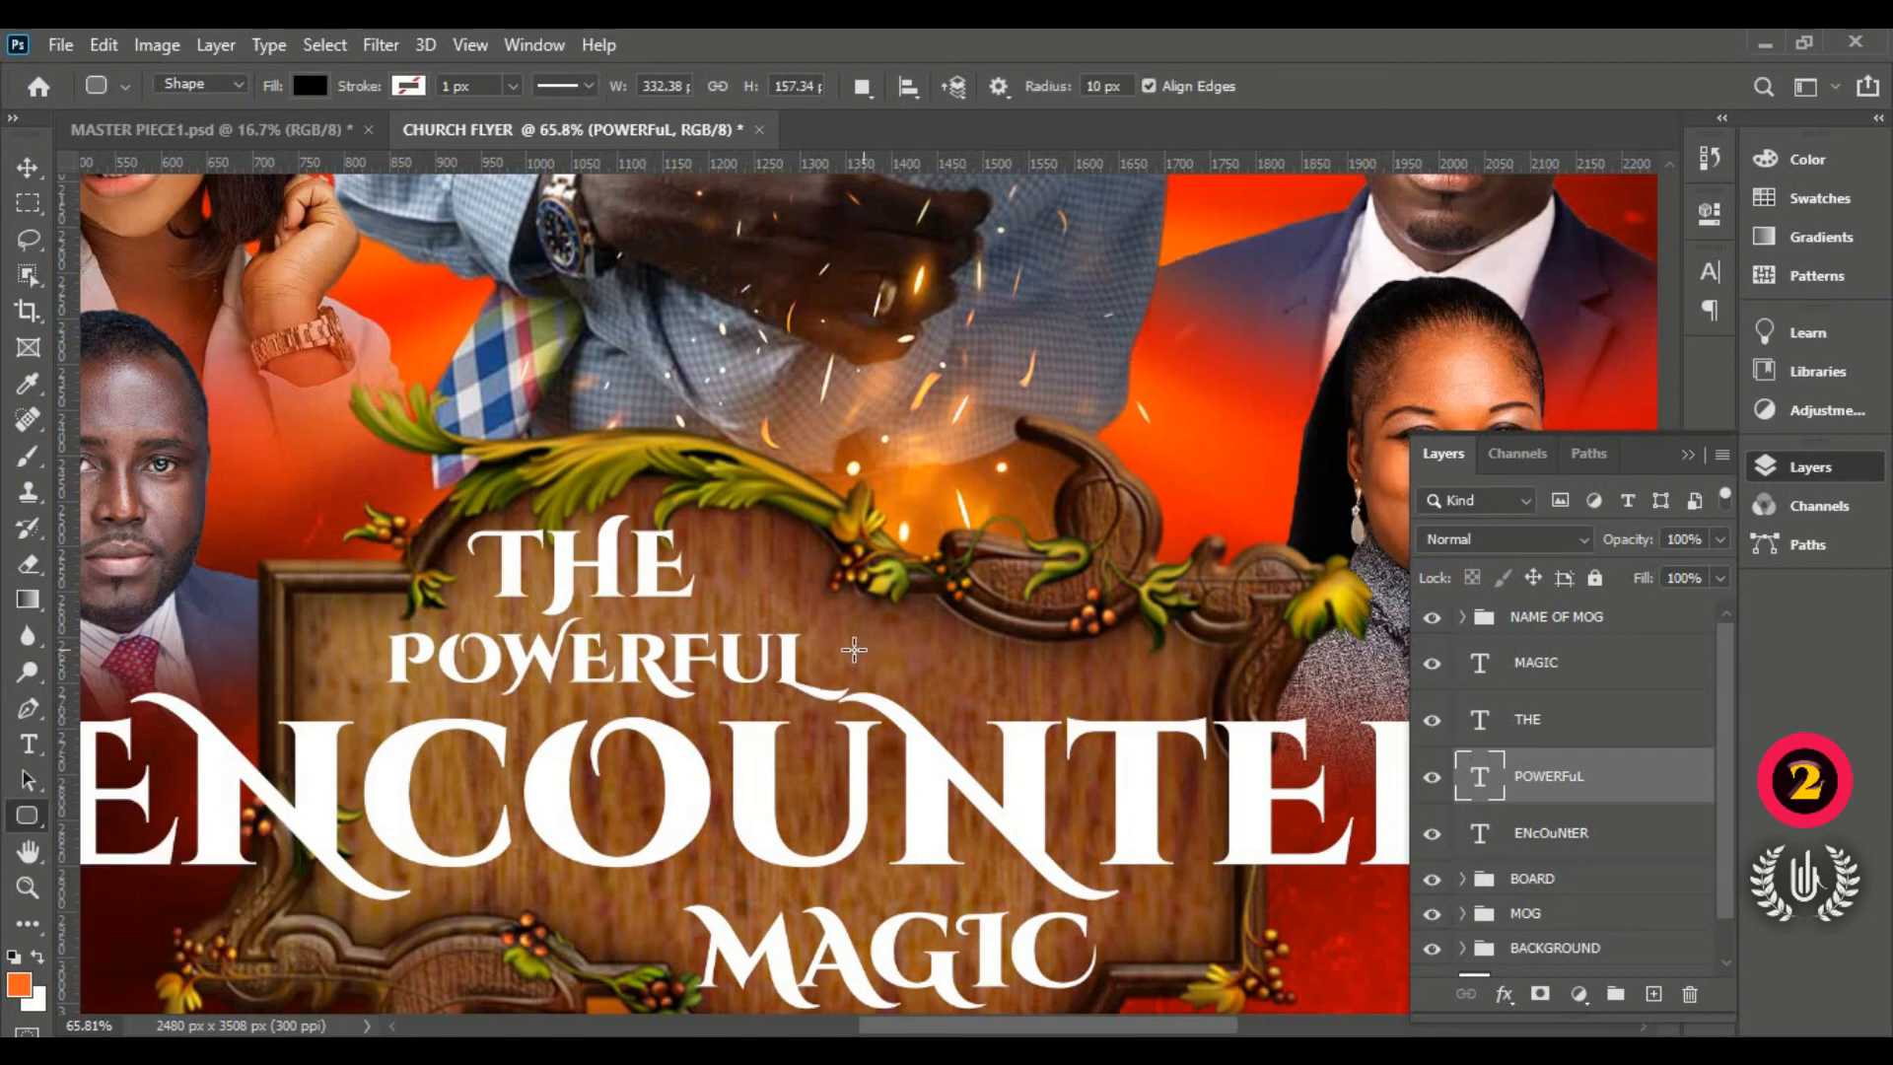
{"action": "left_click_drag", "start_coordinate": [961, 683], "coordinate": [1067, 674]}
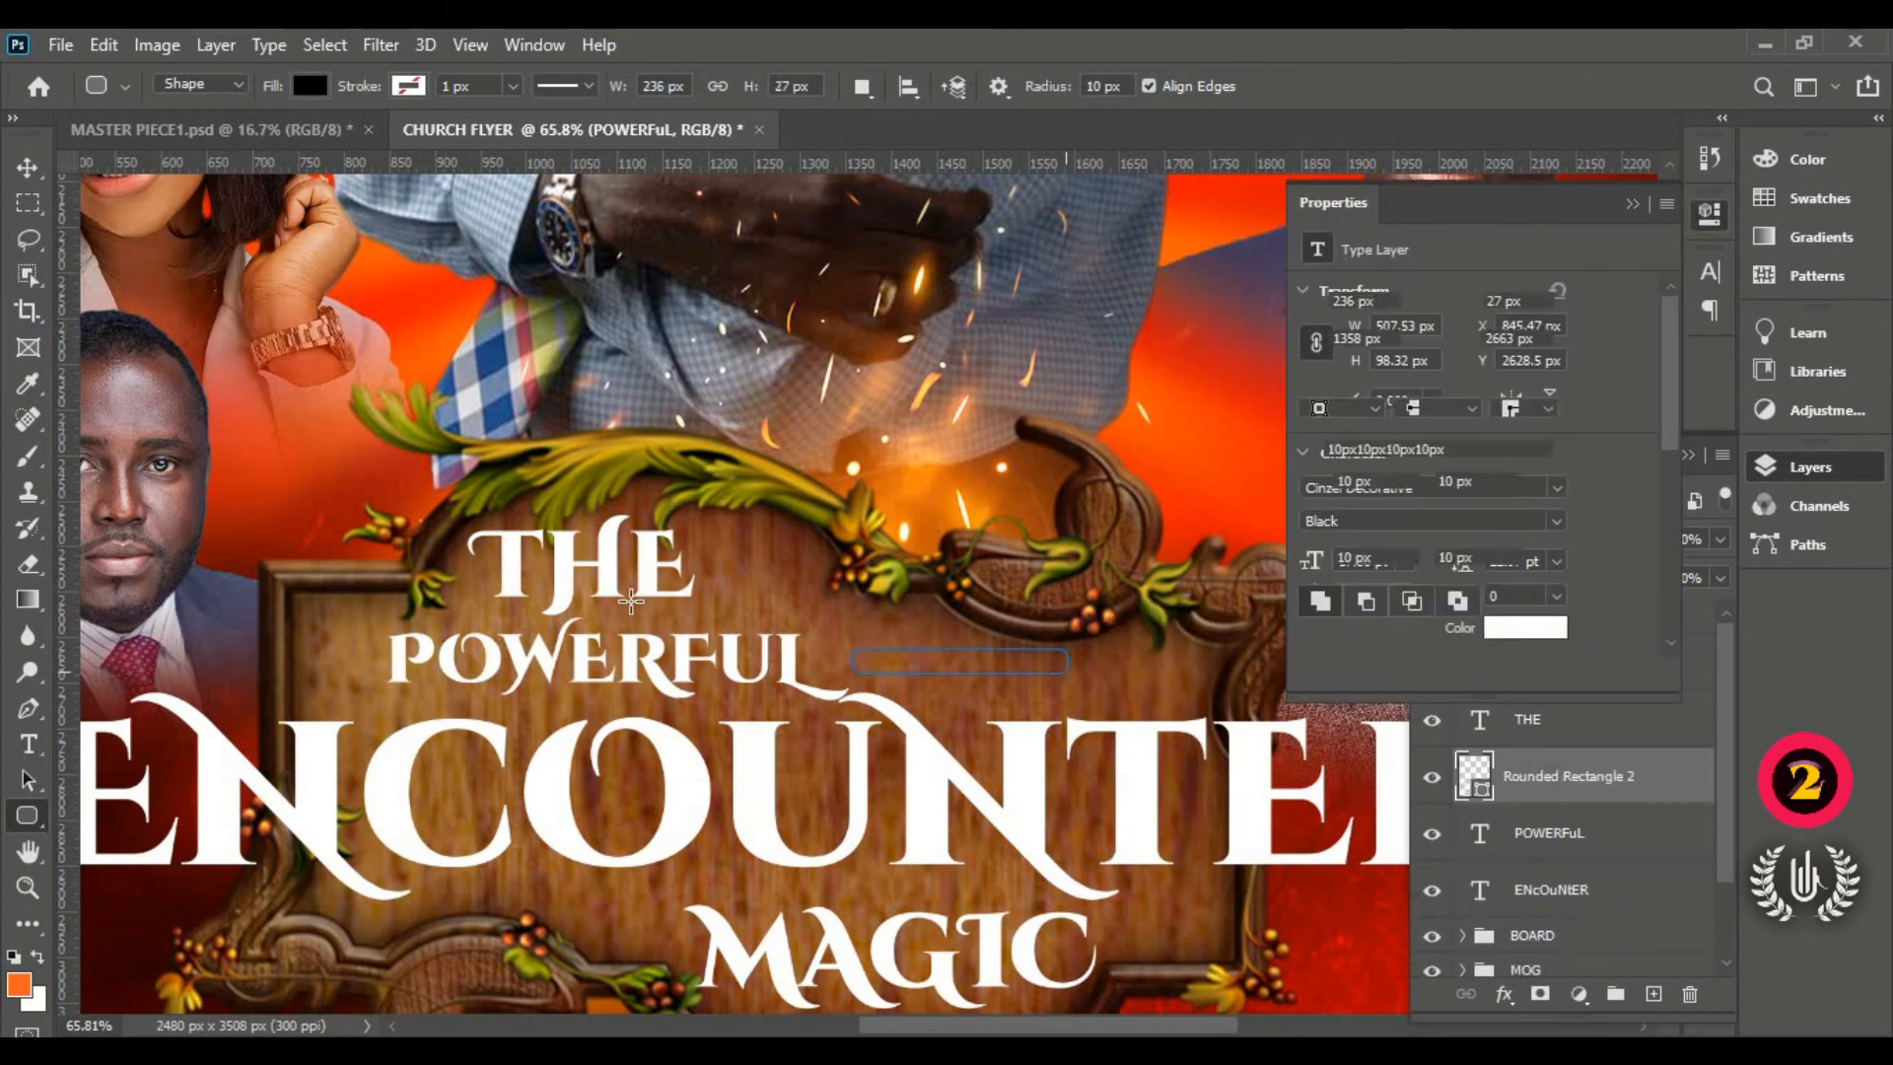
{"action": "left_click", "coordinate": [27, 167]}
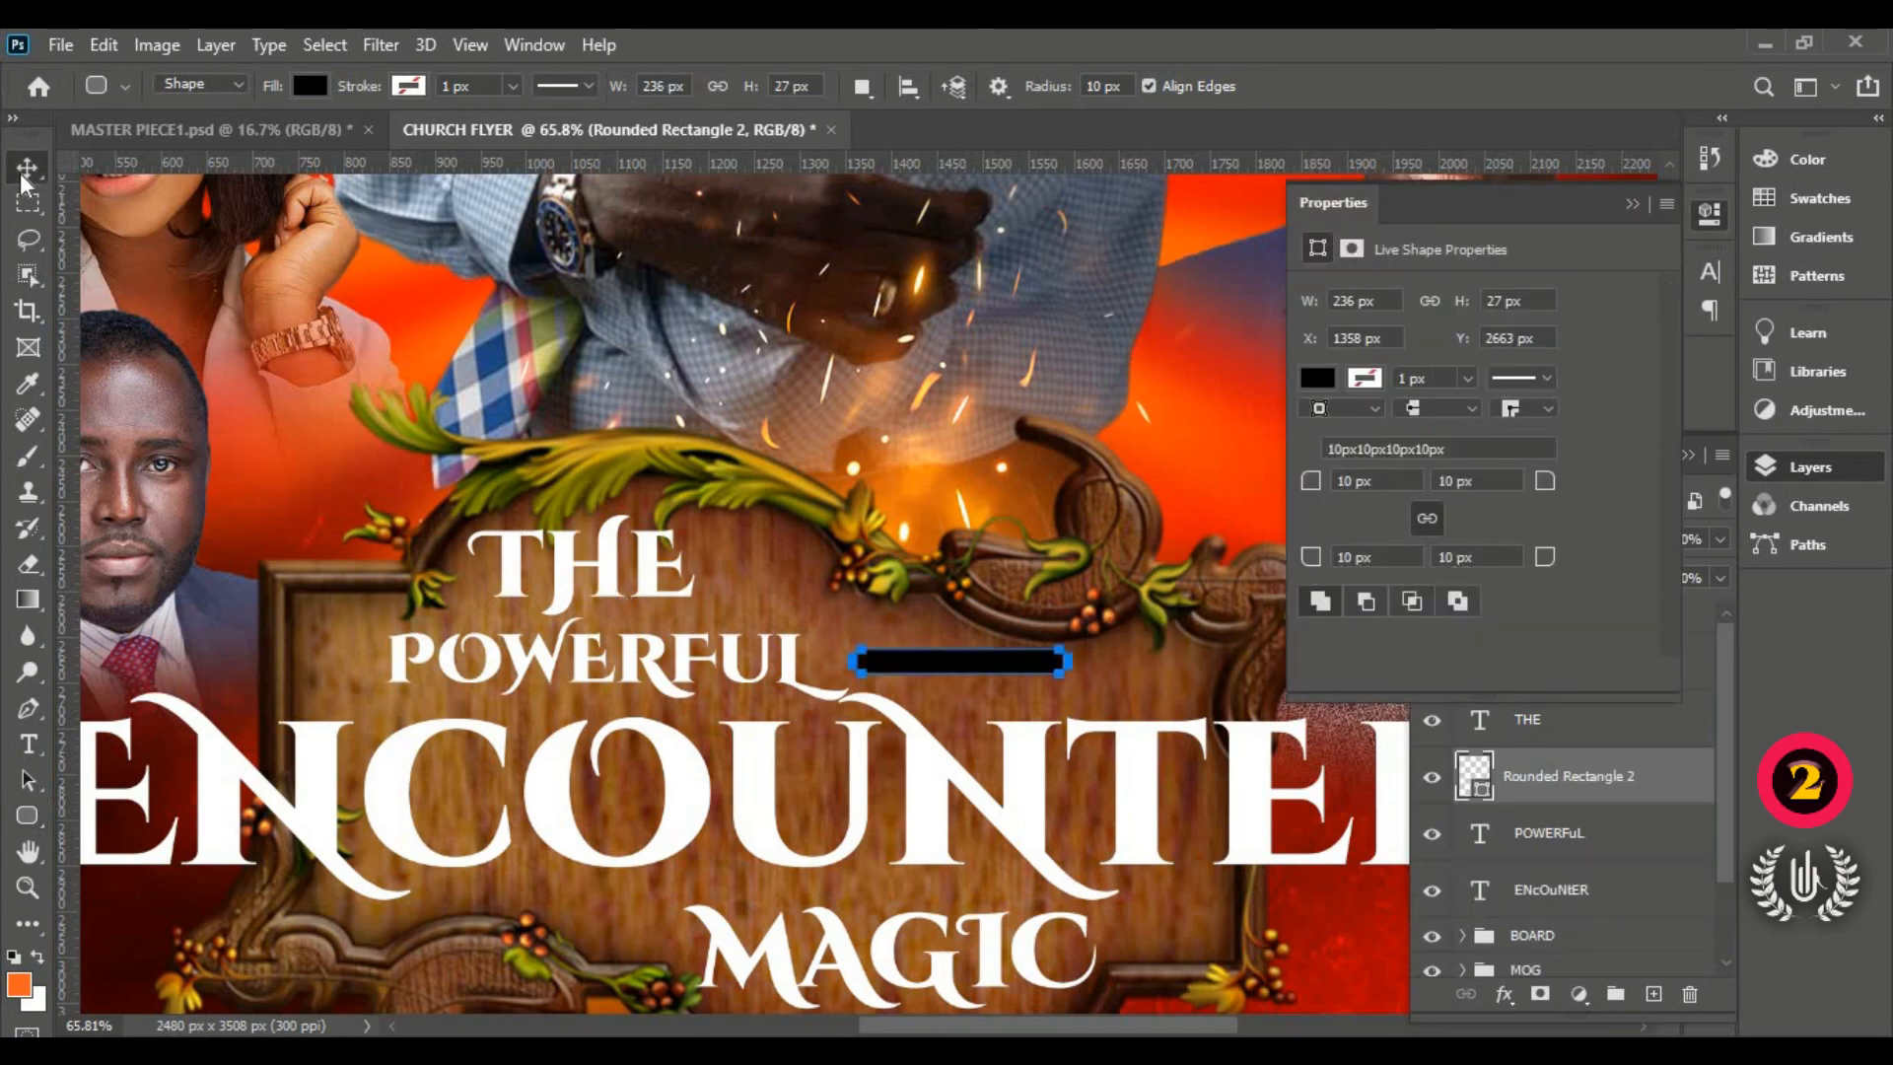
{"action": "left_click", "coordinate": [1633, 204]}
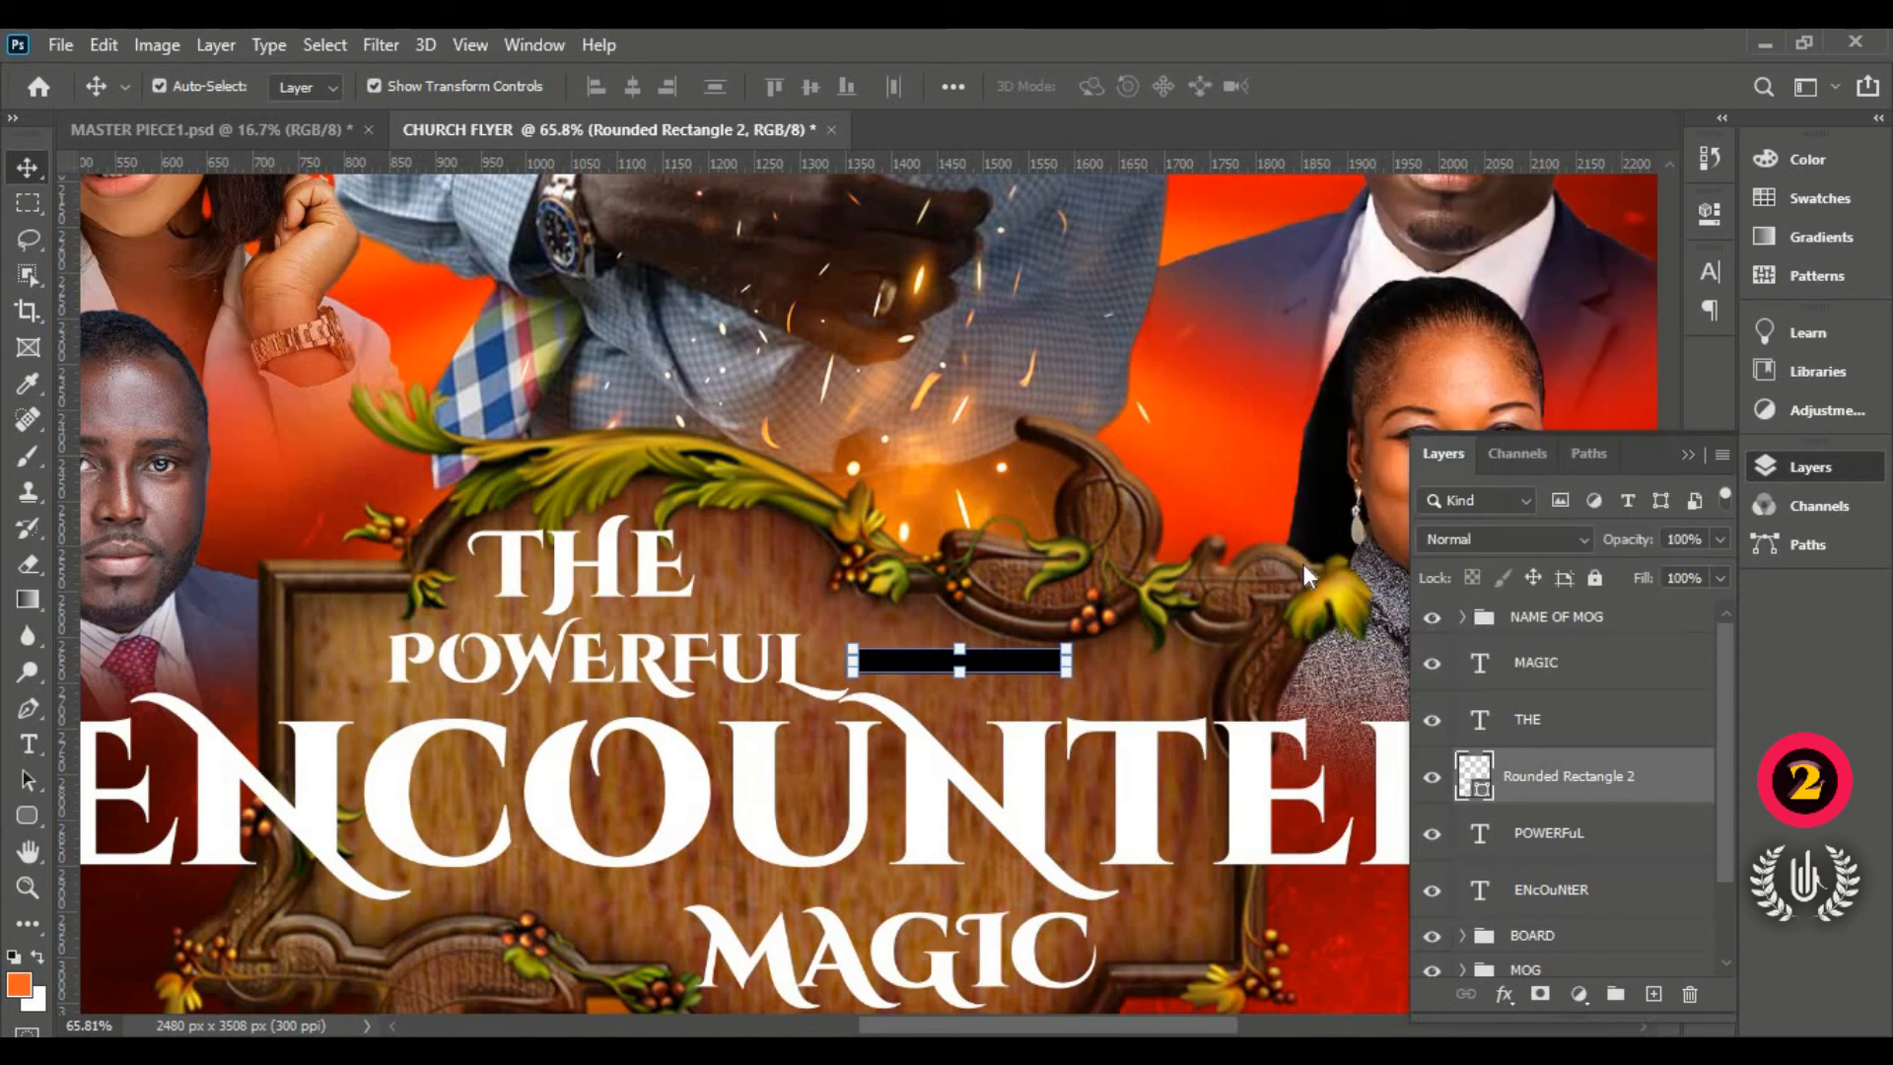
{"action": "double_click", "coordinate": [1474, 776]}
{"action": "left_click_drag", "start_coordinate": [1217, 362], "coordinate": [1070, 161]}
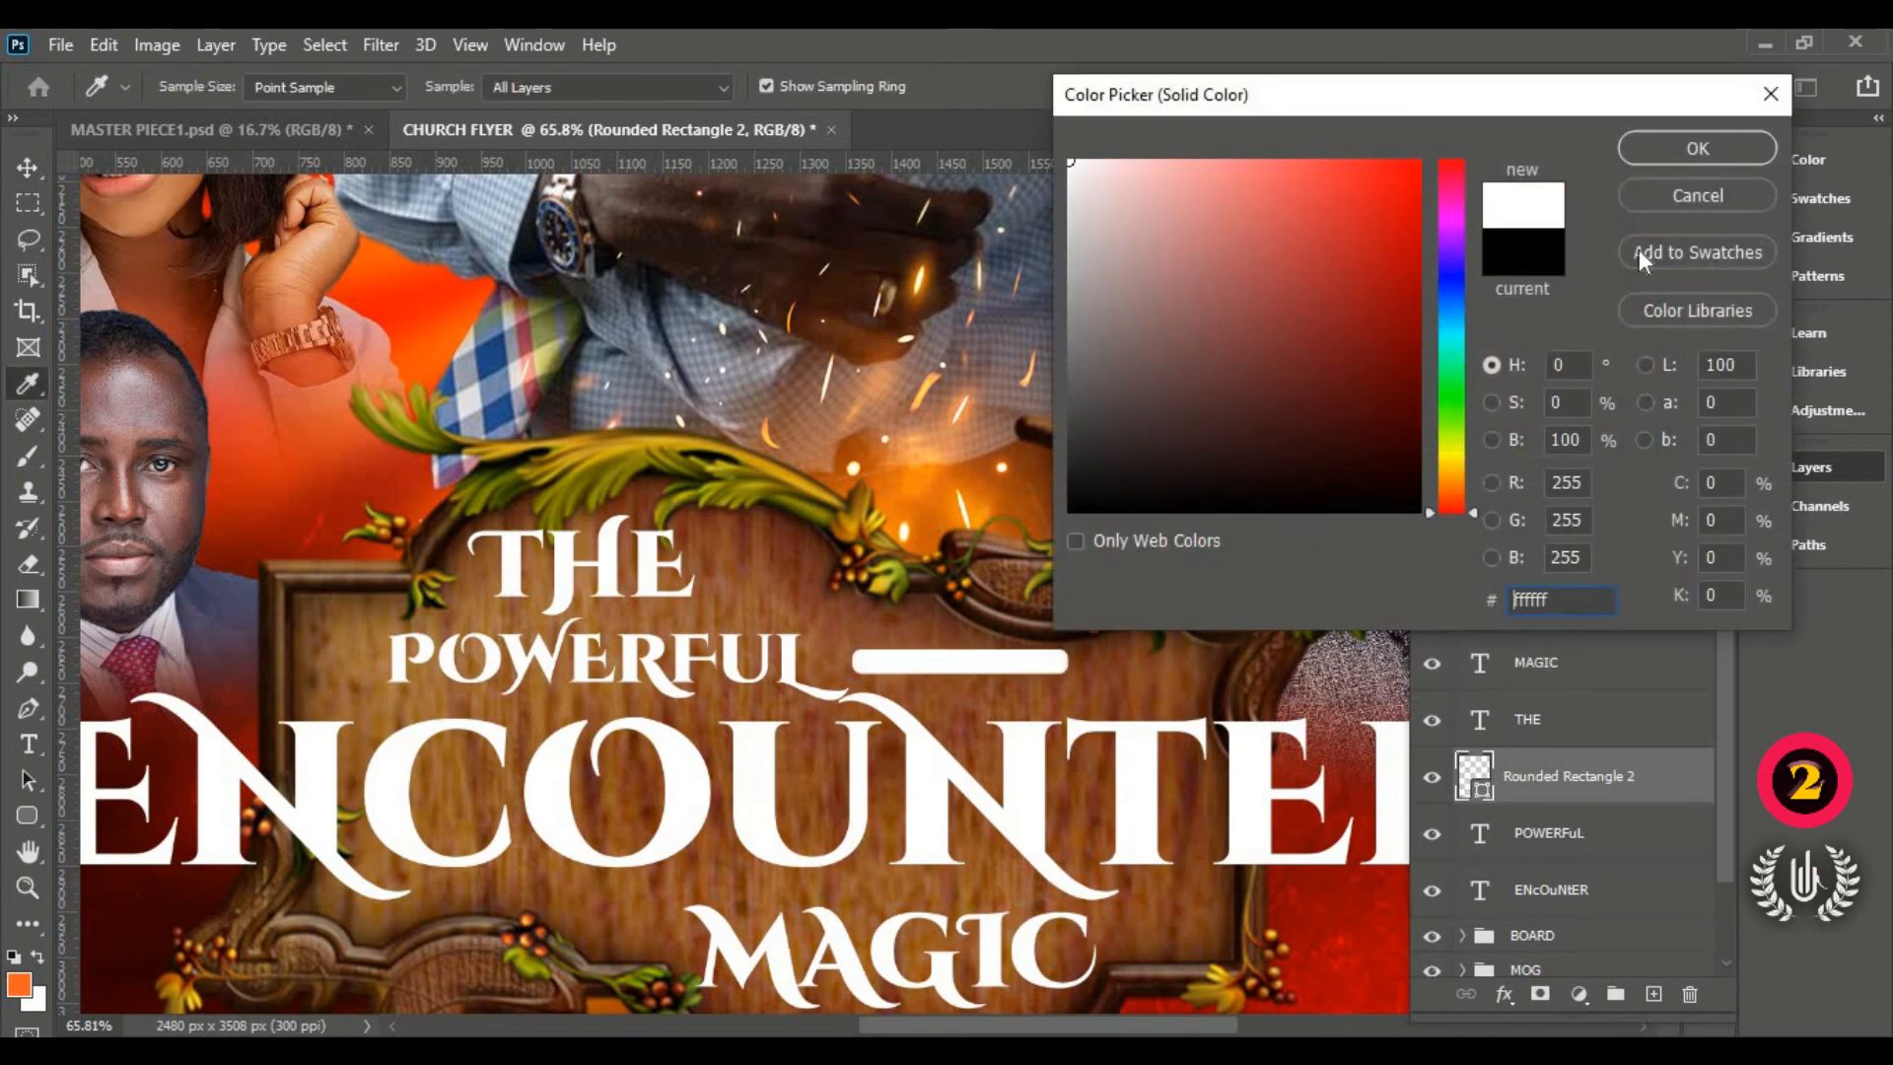
{"action": "left_click", "coordinate": [1694, 156]}
Step: Nudge the white bar left so it sits just right of POWERFUL
{"action": "left_click", "coordinate": [687, 662]}
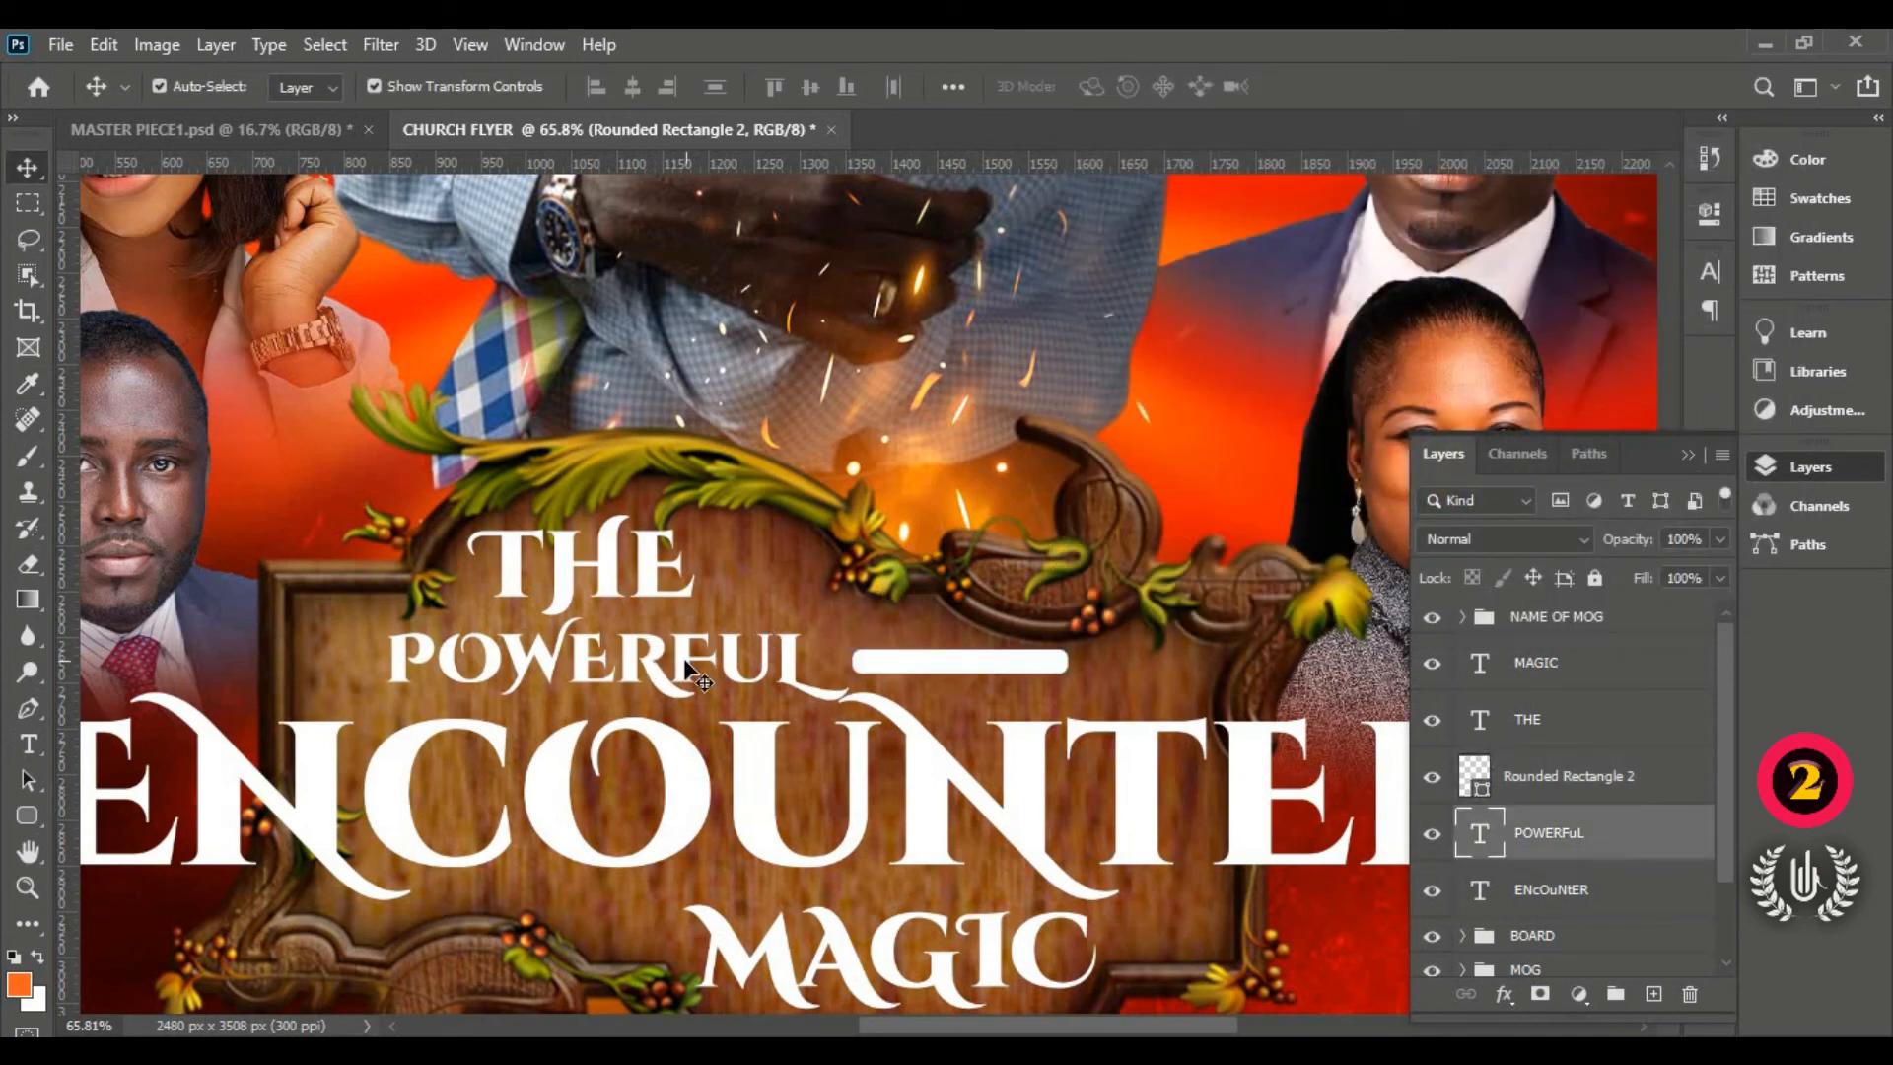
{"action": "mouse_move", "coordinate": [986, 679]}
{"action": "left_mouse_down"}
{"action": "mouse_move", "coordinate": [962, 659]}
{"action": "mouse_move", "coordinate": [977, 677]}
{"action": "left_mouse_up"}
{"action": "left_click", "coordinate": [680, 673]}
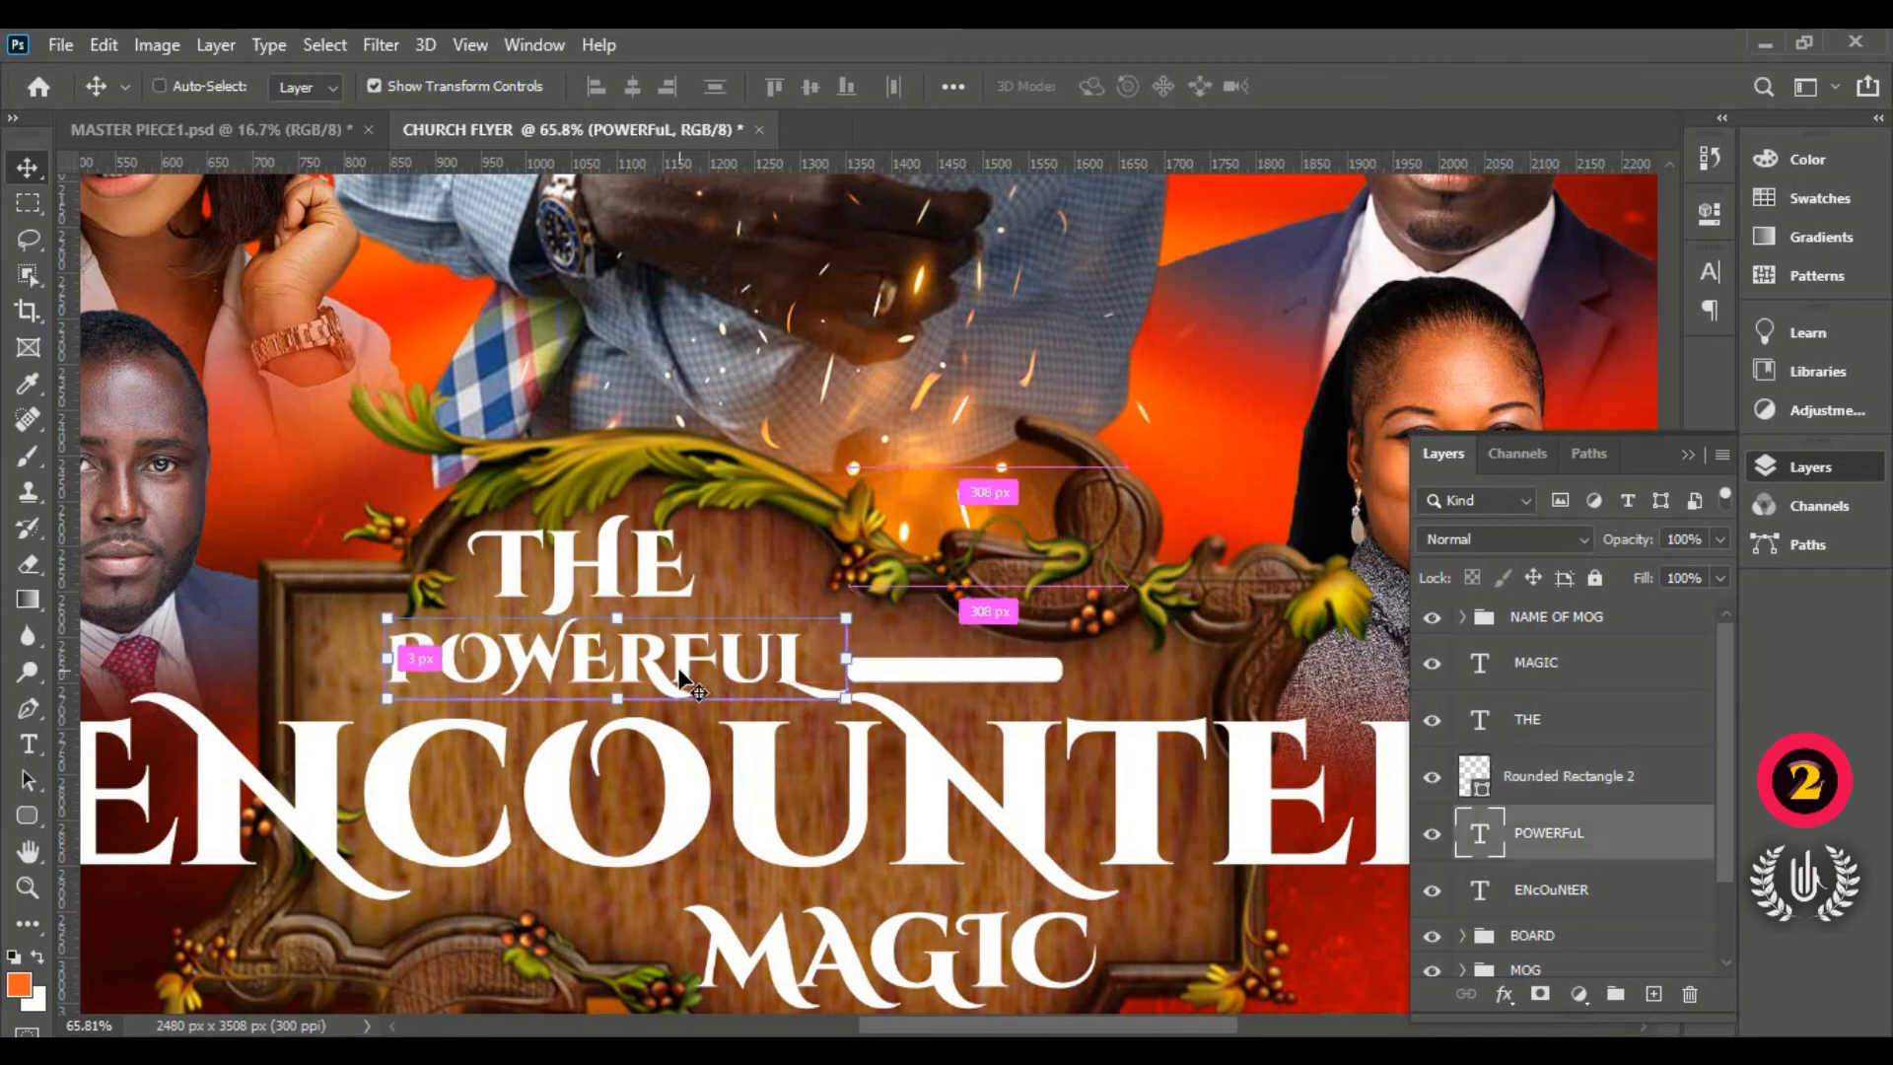
{"action": "key", "text": "ctrl+0"}
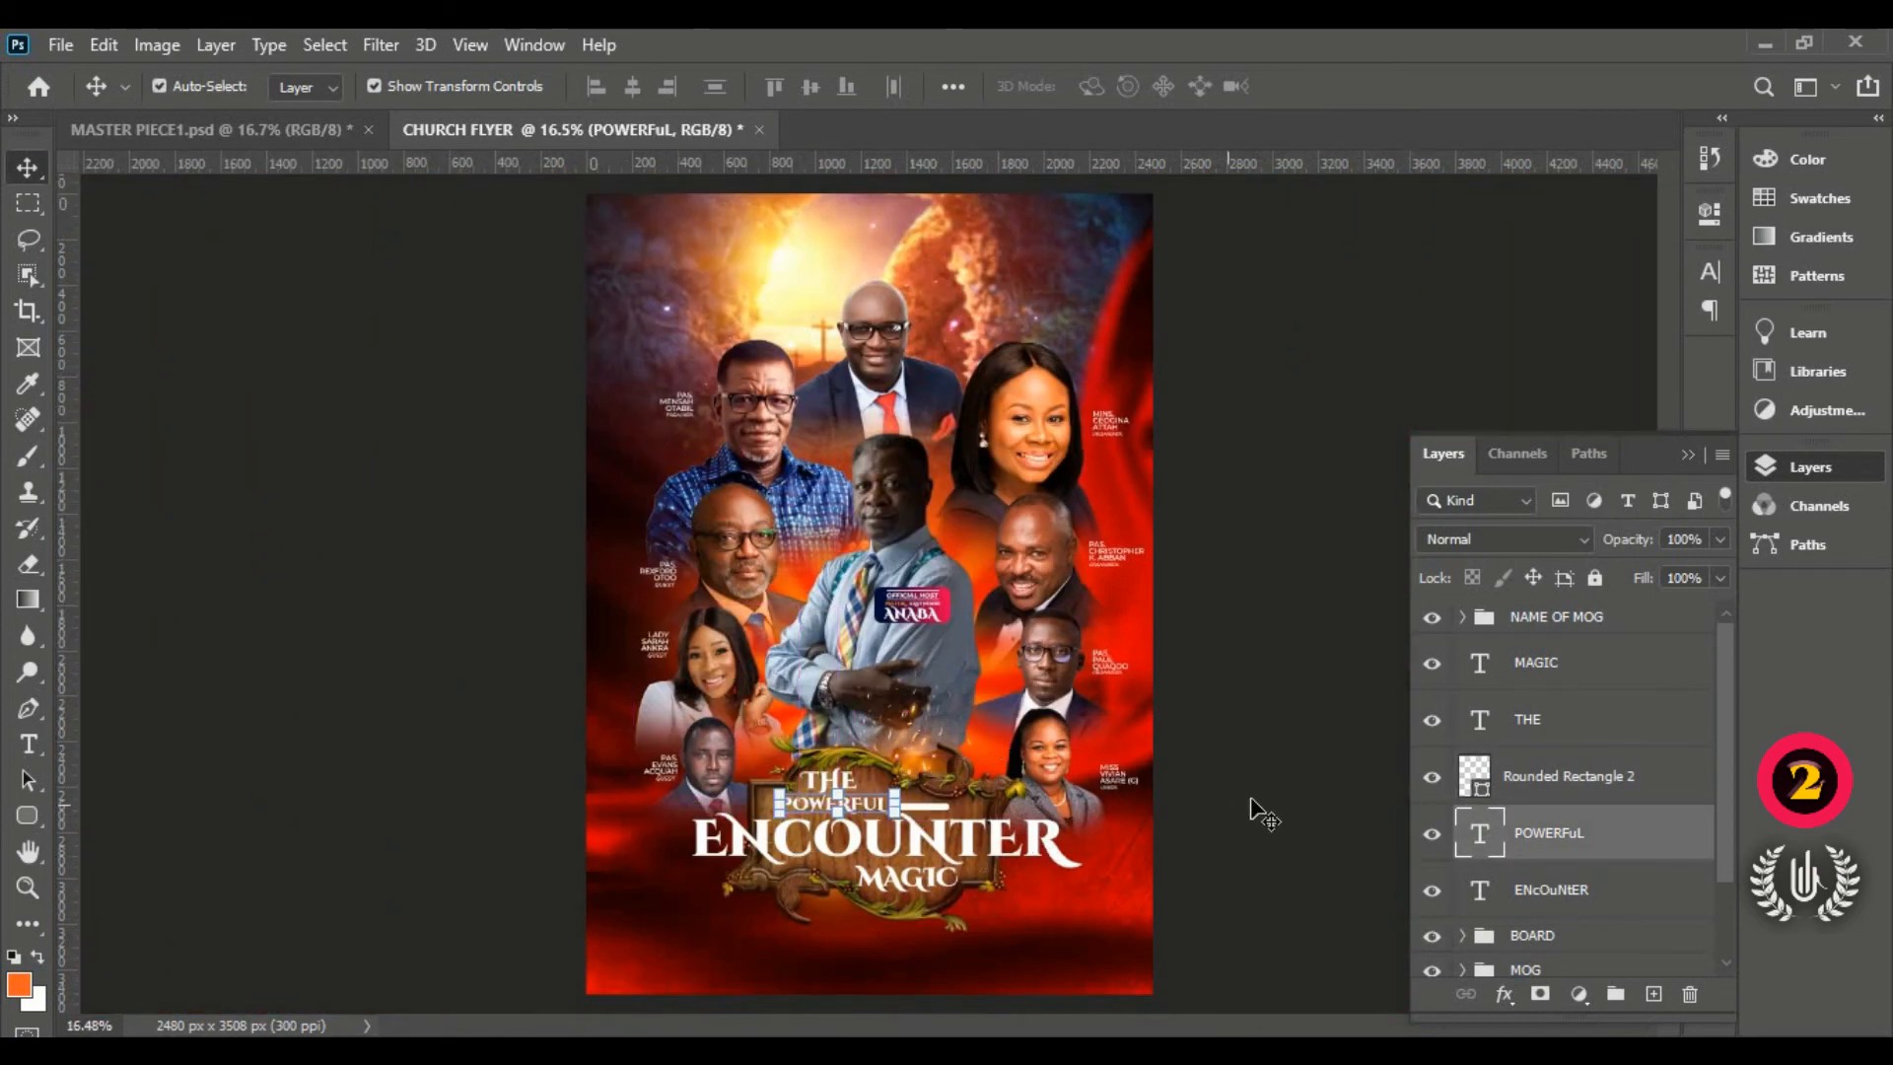
Step: Turn on a Gradient Overlay effect for the POWERFUL text layer
{"action": "left_click", "coordinate": [1252, 806]}
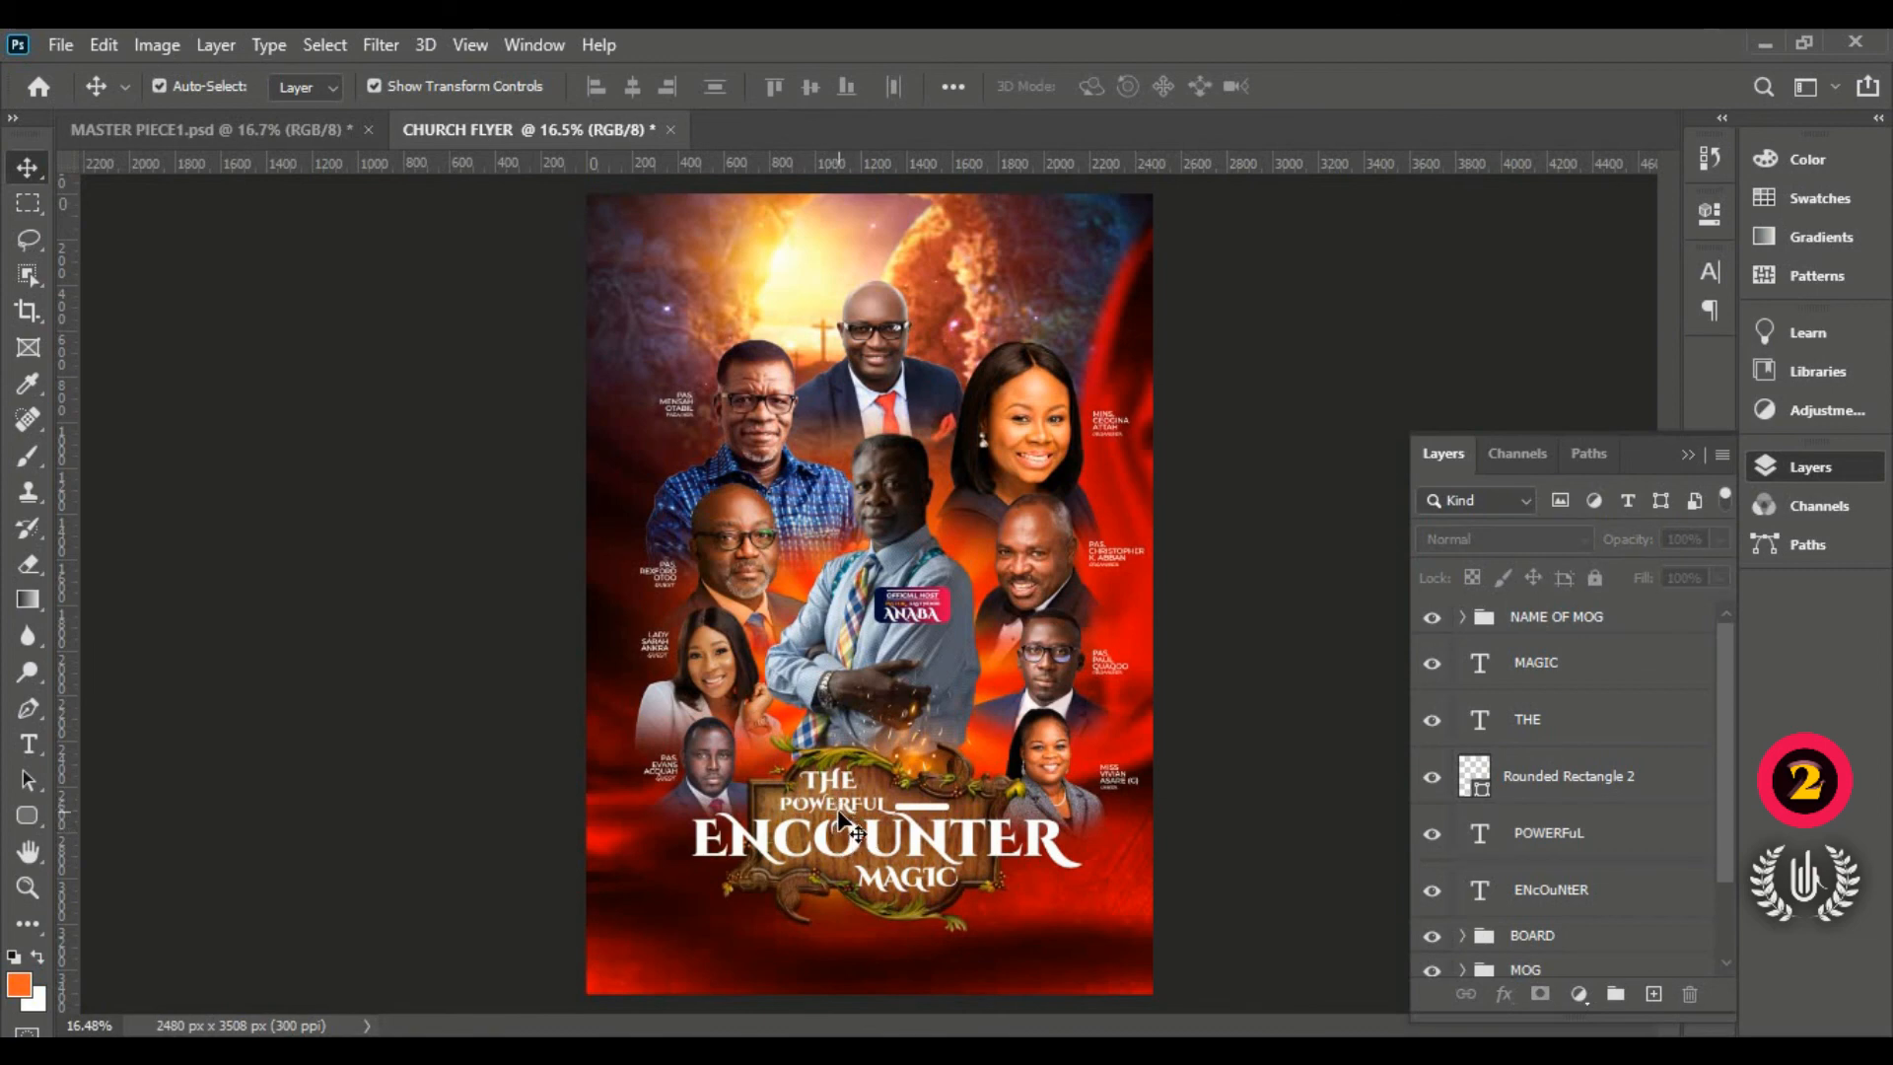
{"action": "scroll", "coordinate": [840, 818], "scroll_direction": "up", "scroll_amount": 5}
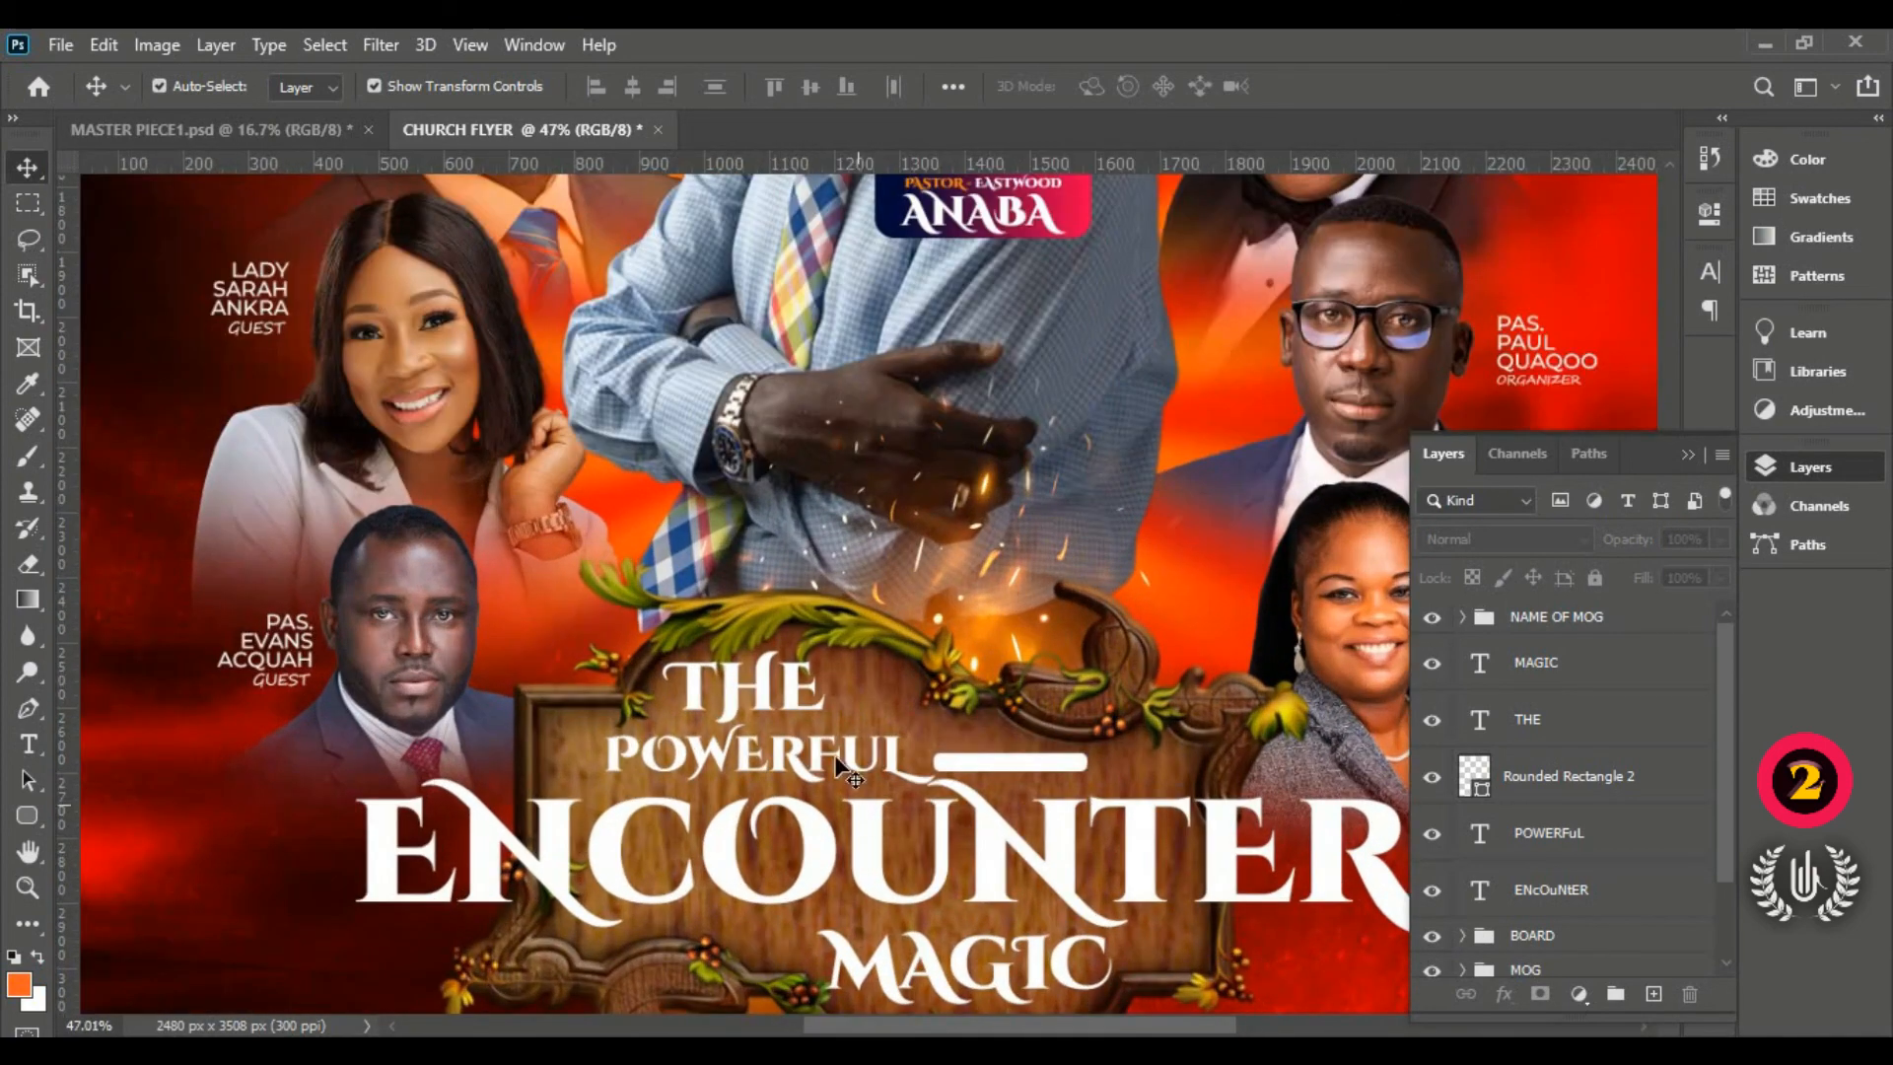
{"action": "left_click", "coordinate": [811, 782]}
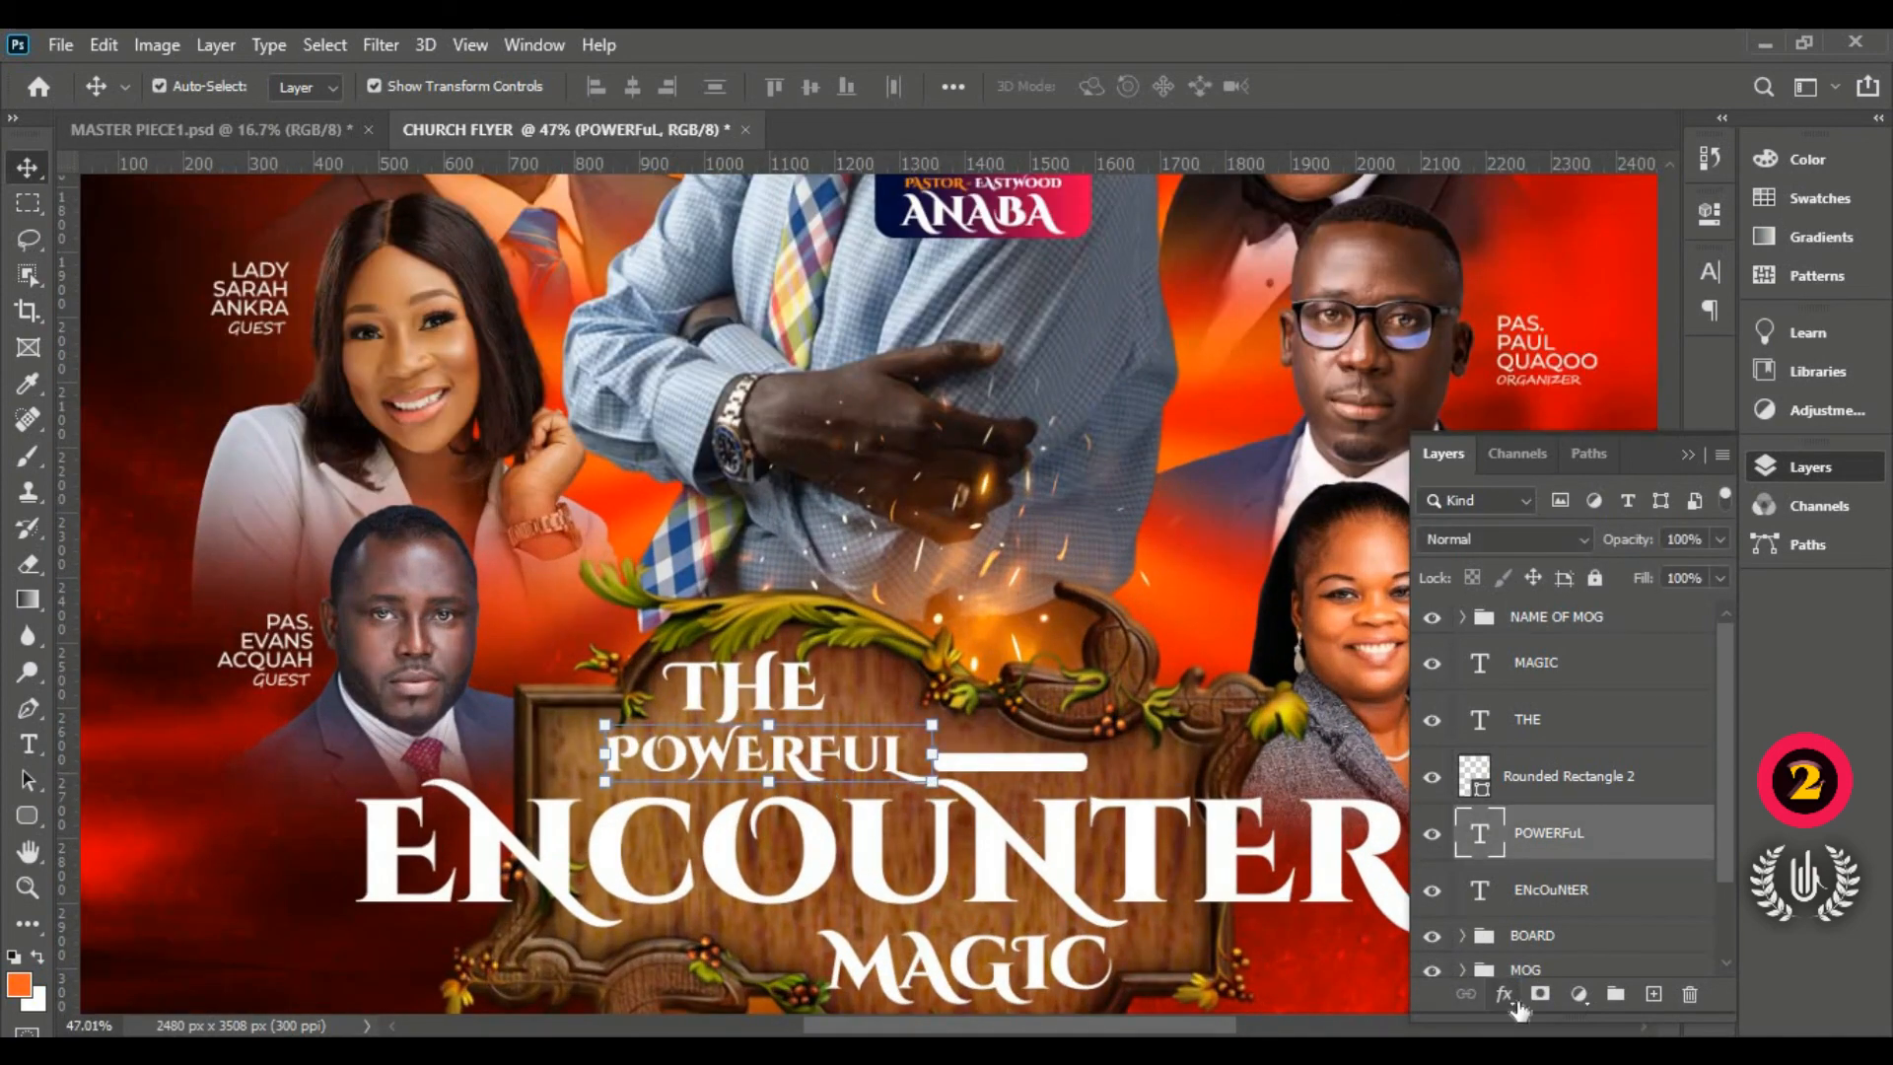
{"action": "left_click", "coordinate": [1515, 998]}
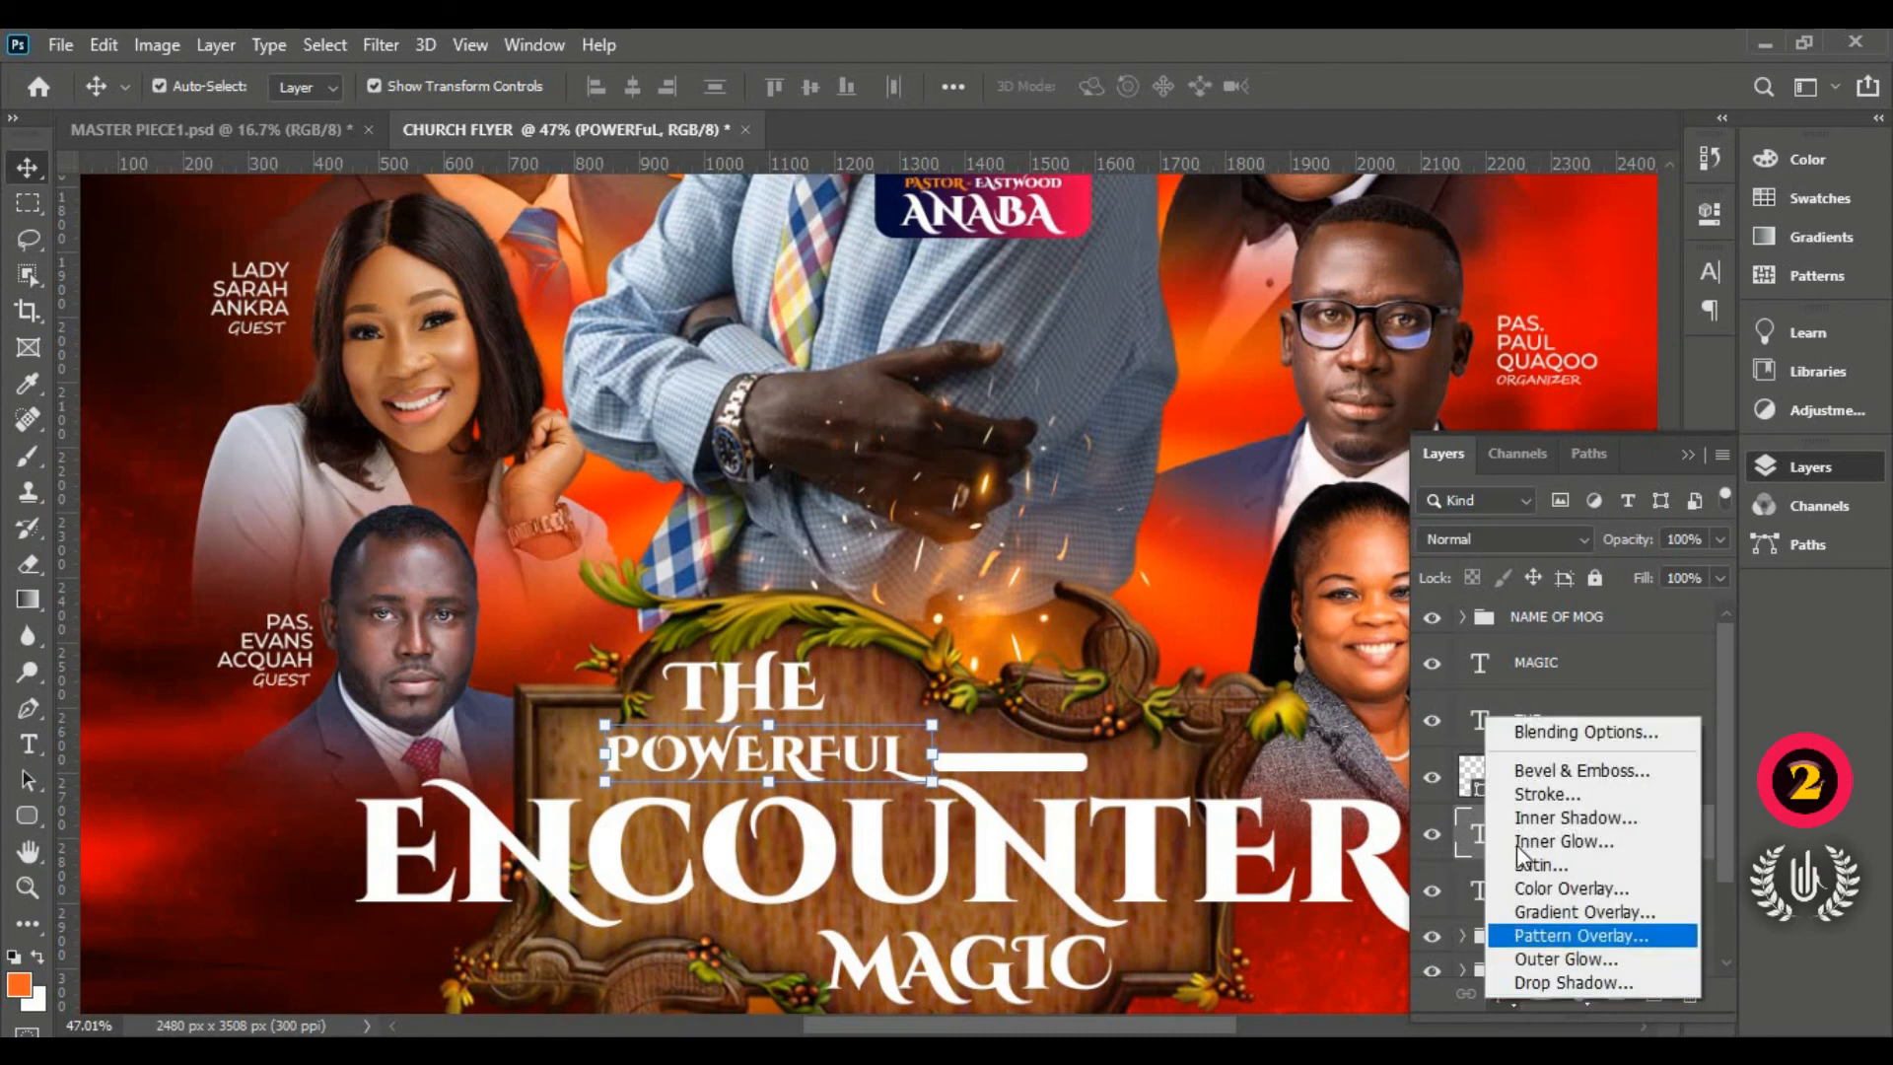
{"action": "left_click", "coordinate": [1554, 735]}
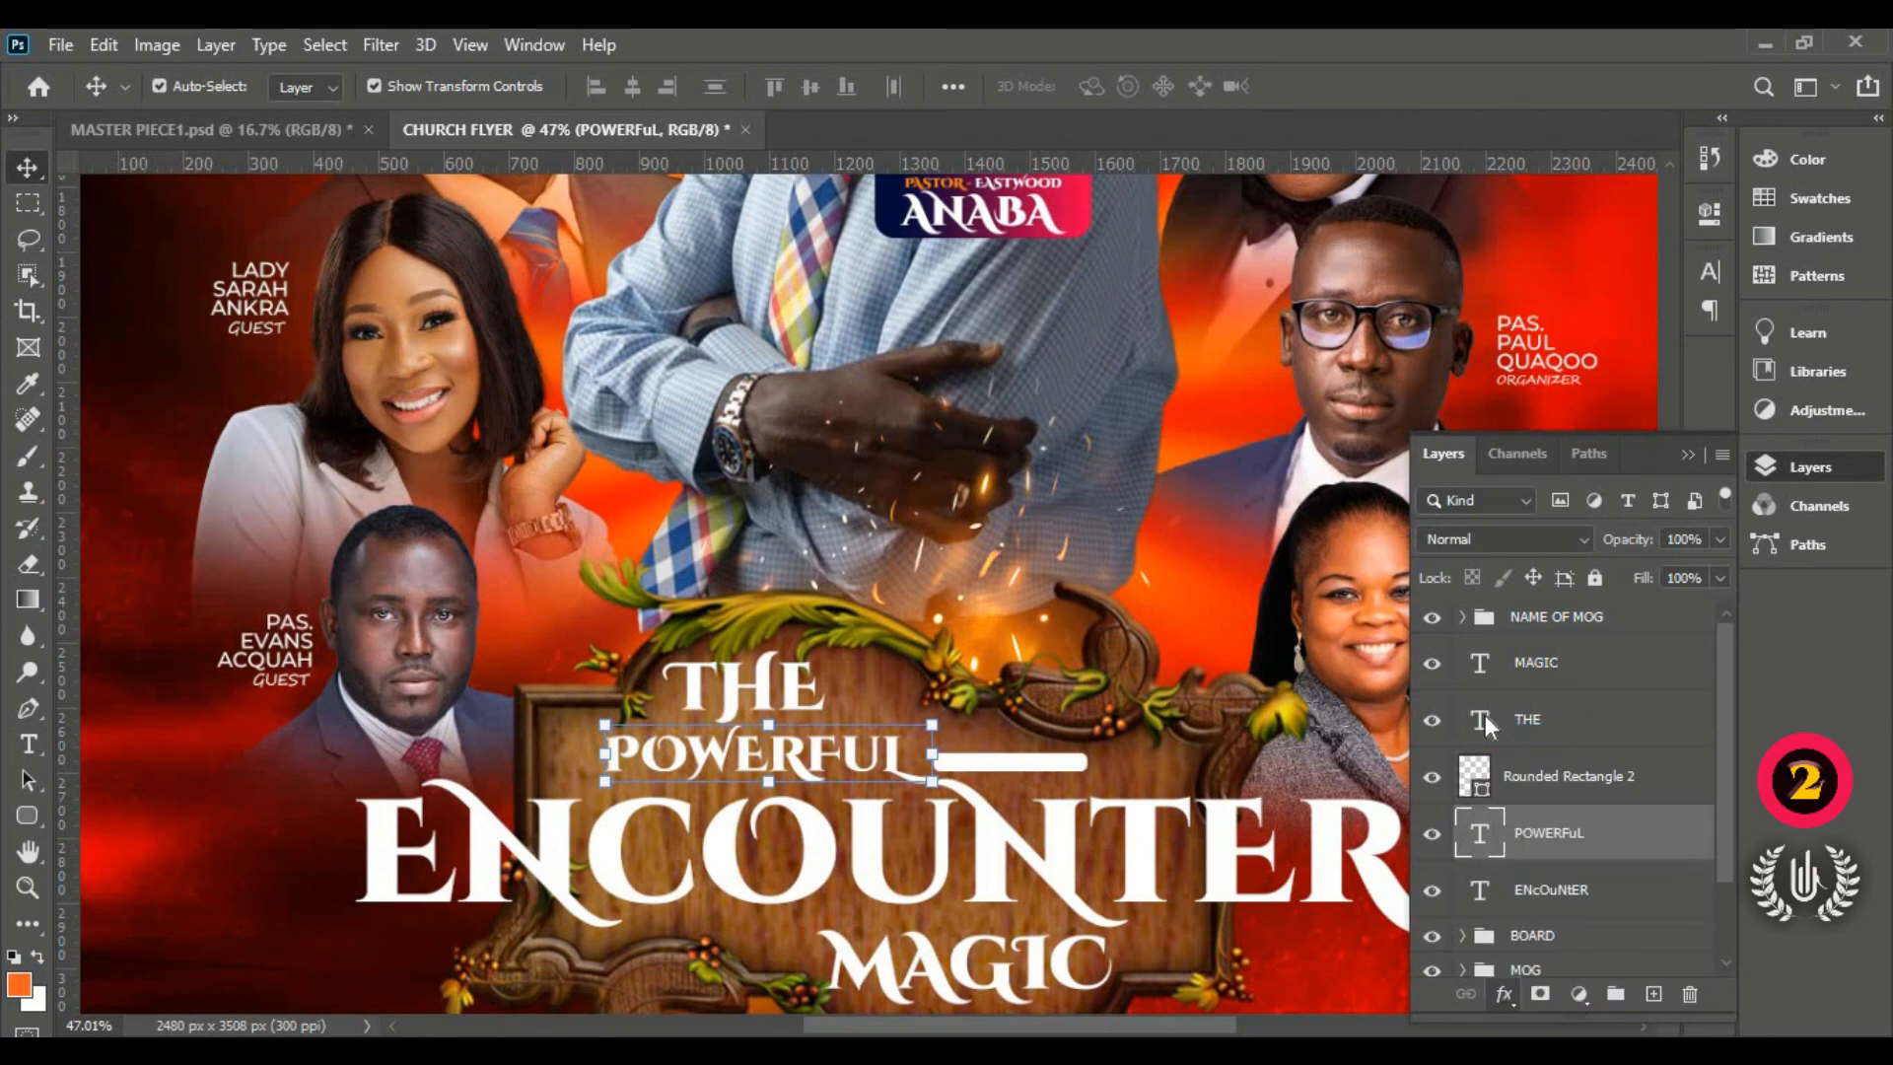
{"action": "key", "text": "h"}
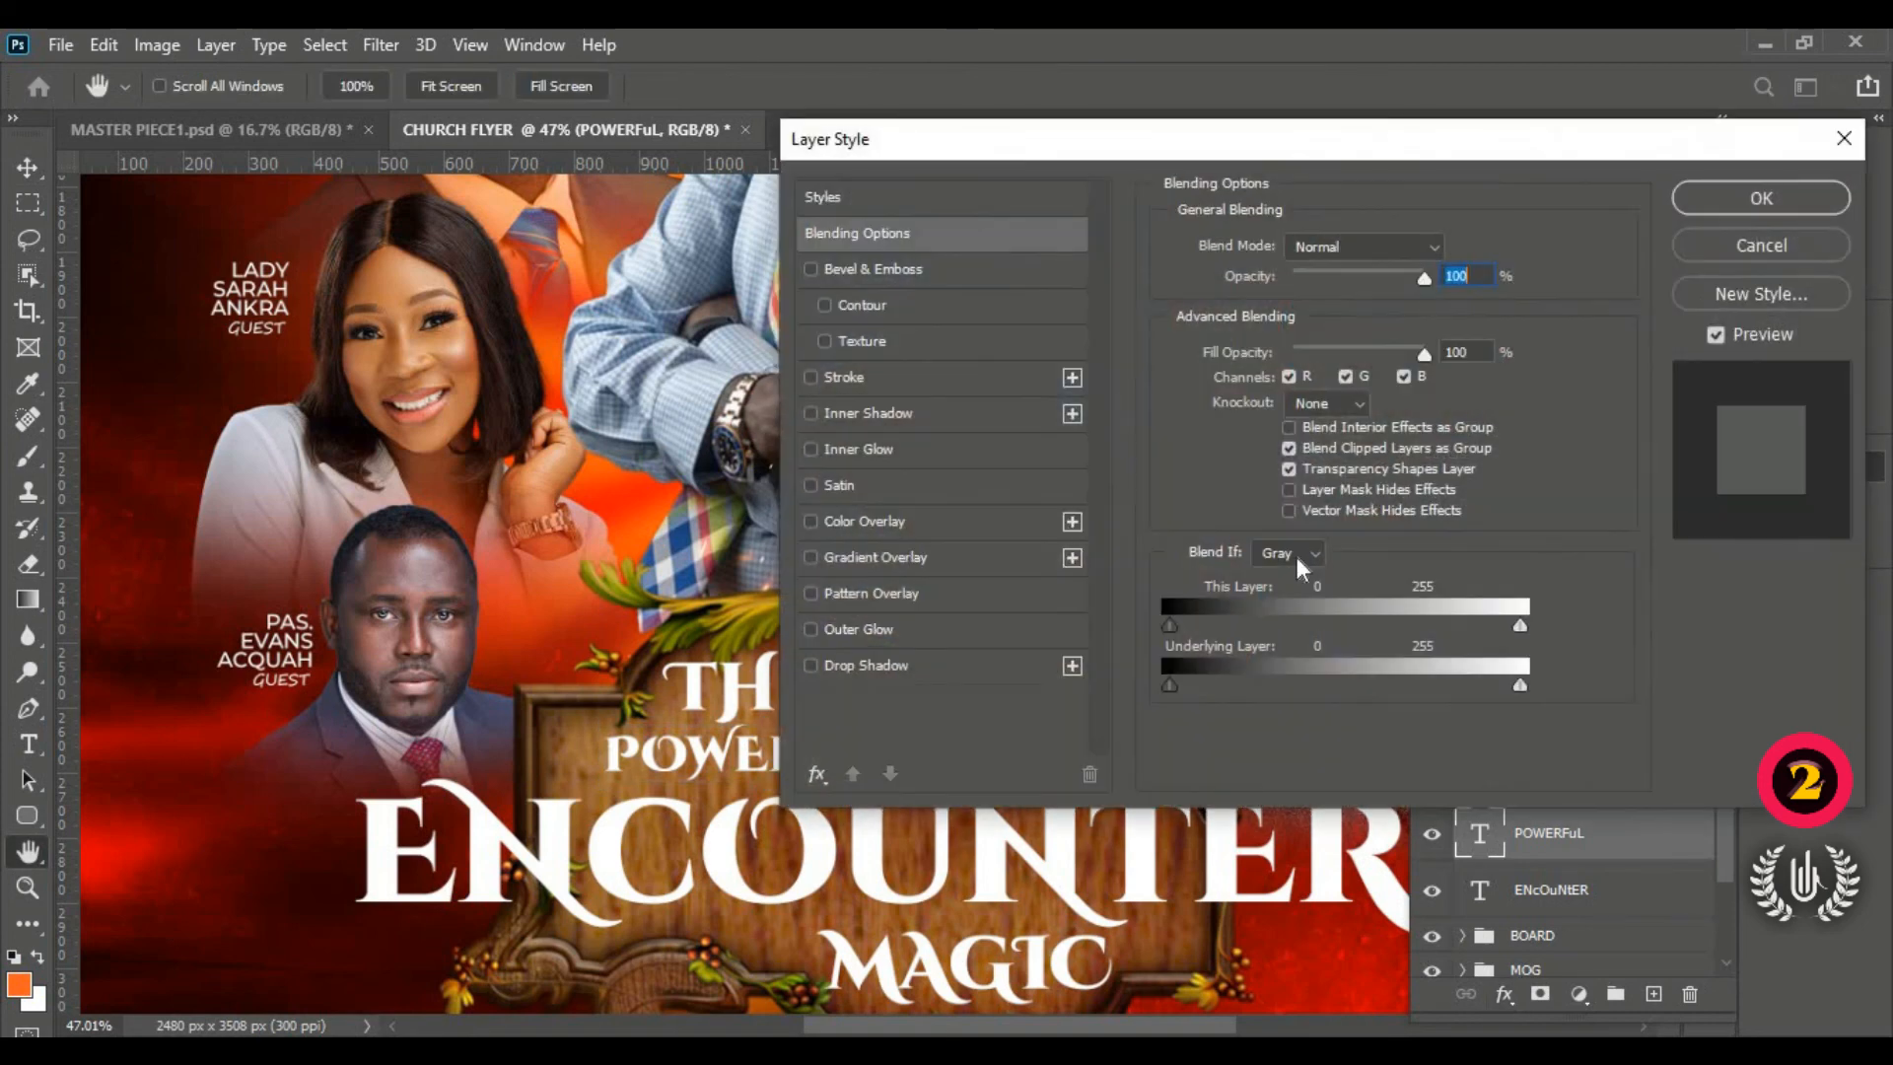
{"action": "left_click_drag", "start_coordinate": [1211, 145], "coordinate": [1451, 111]}
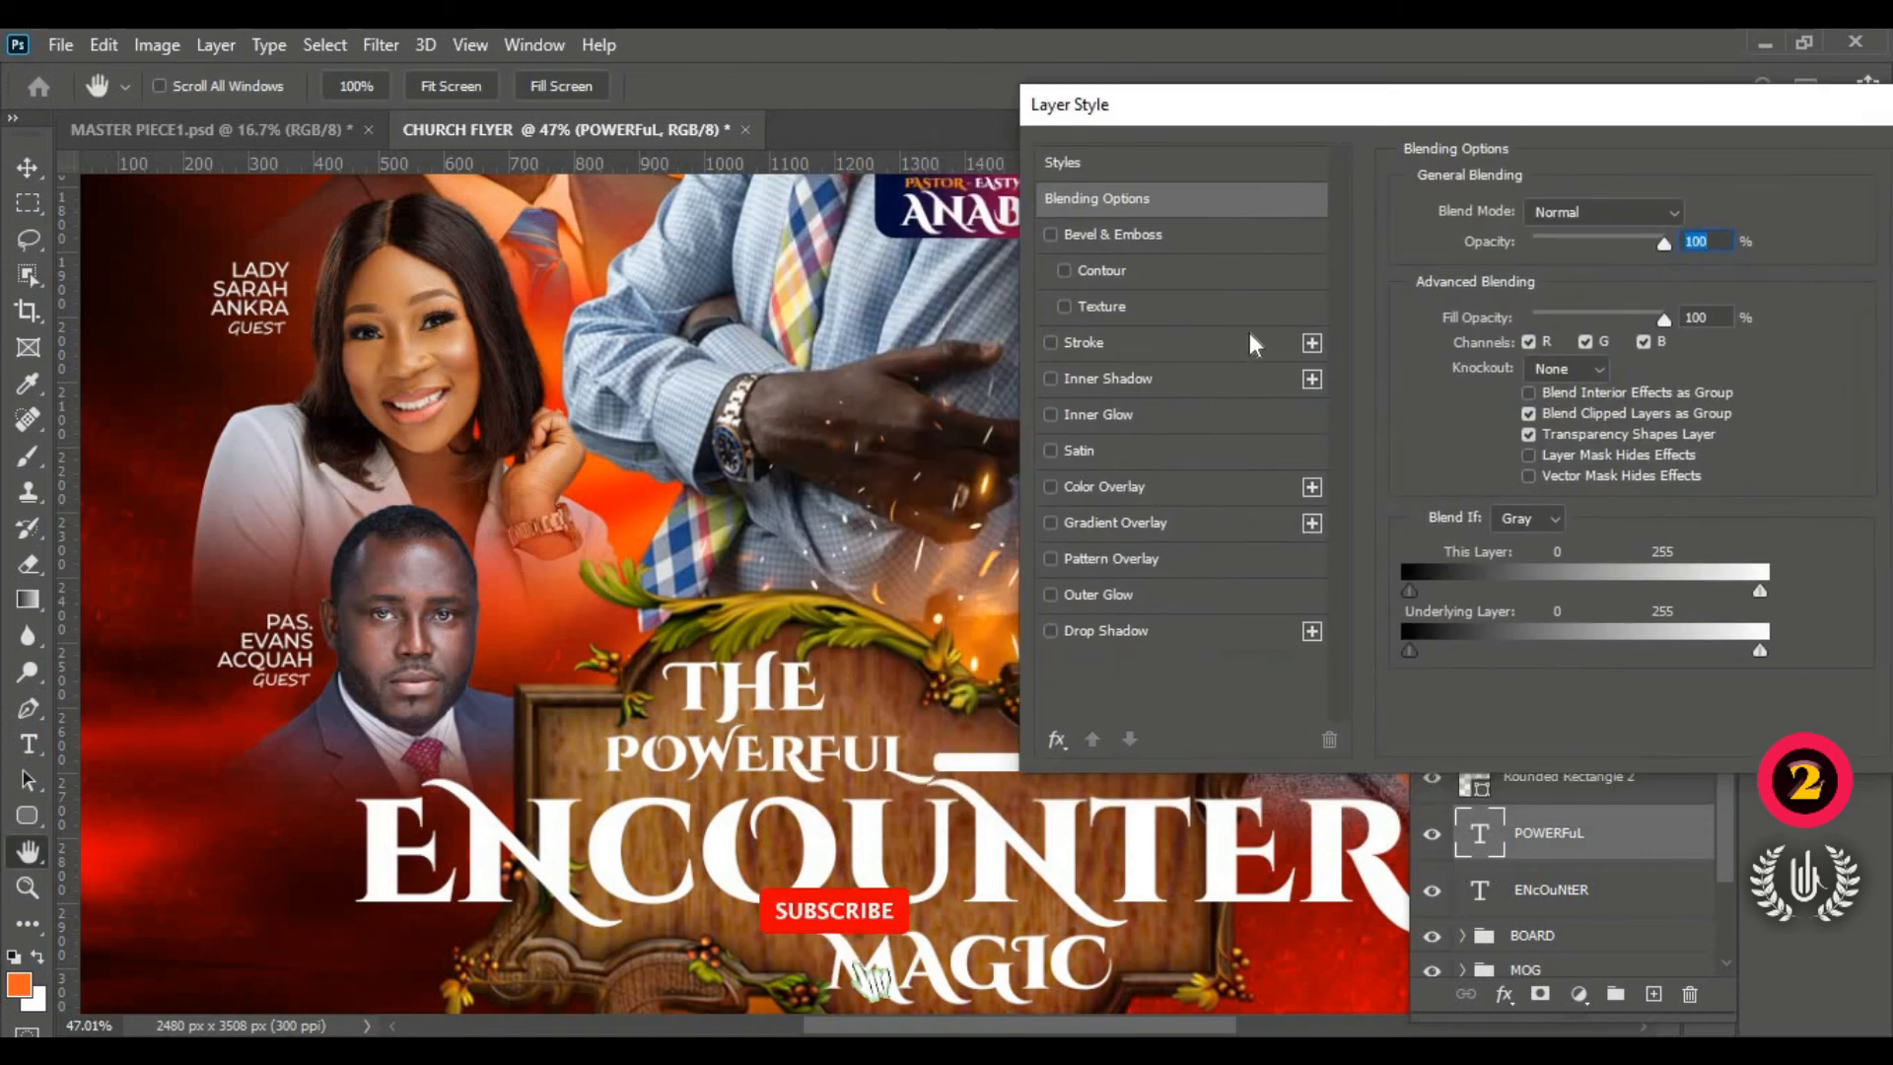
{"action": "left_click", "coordinate": [1187, 514]}
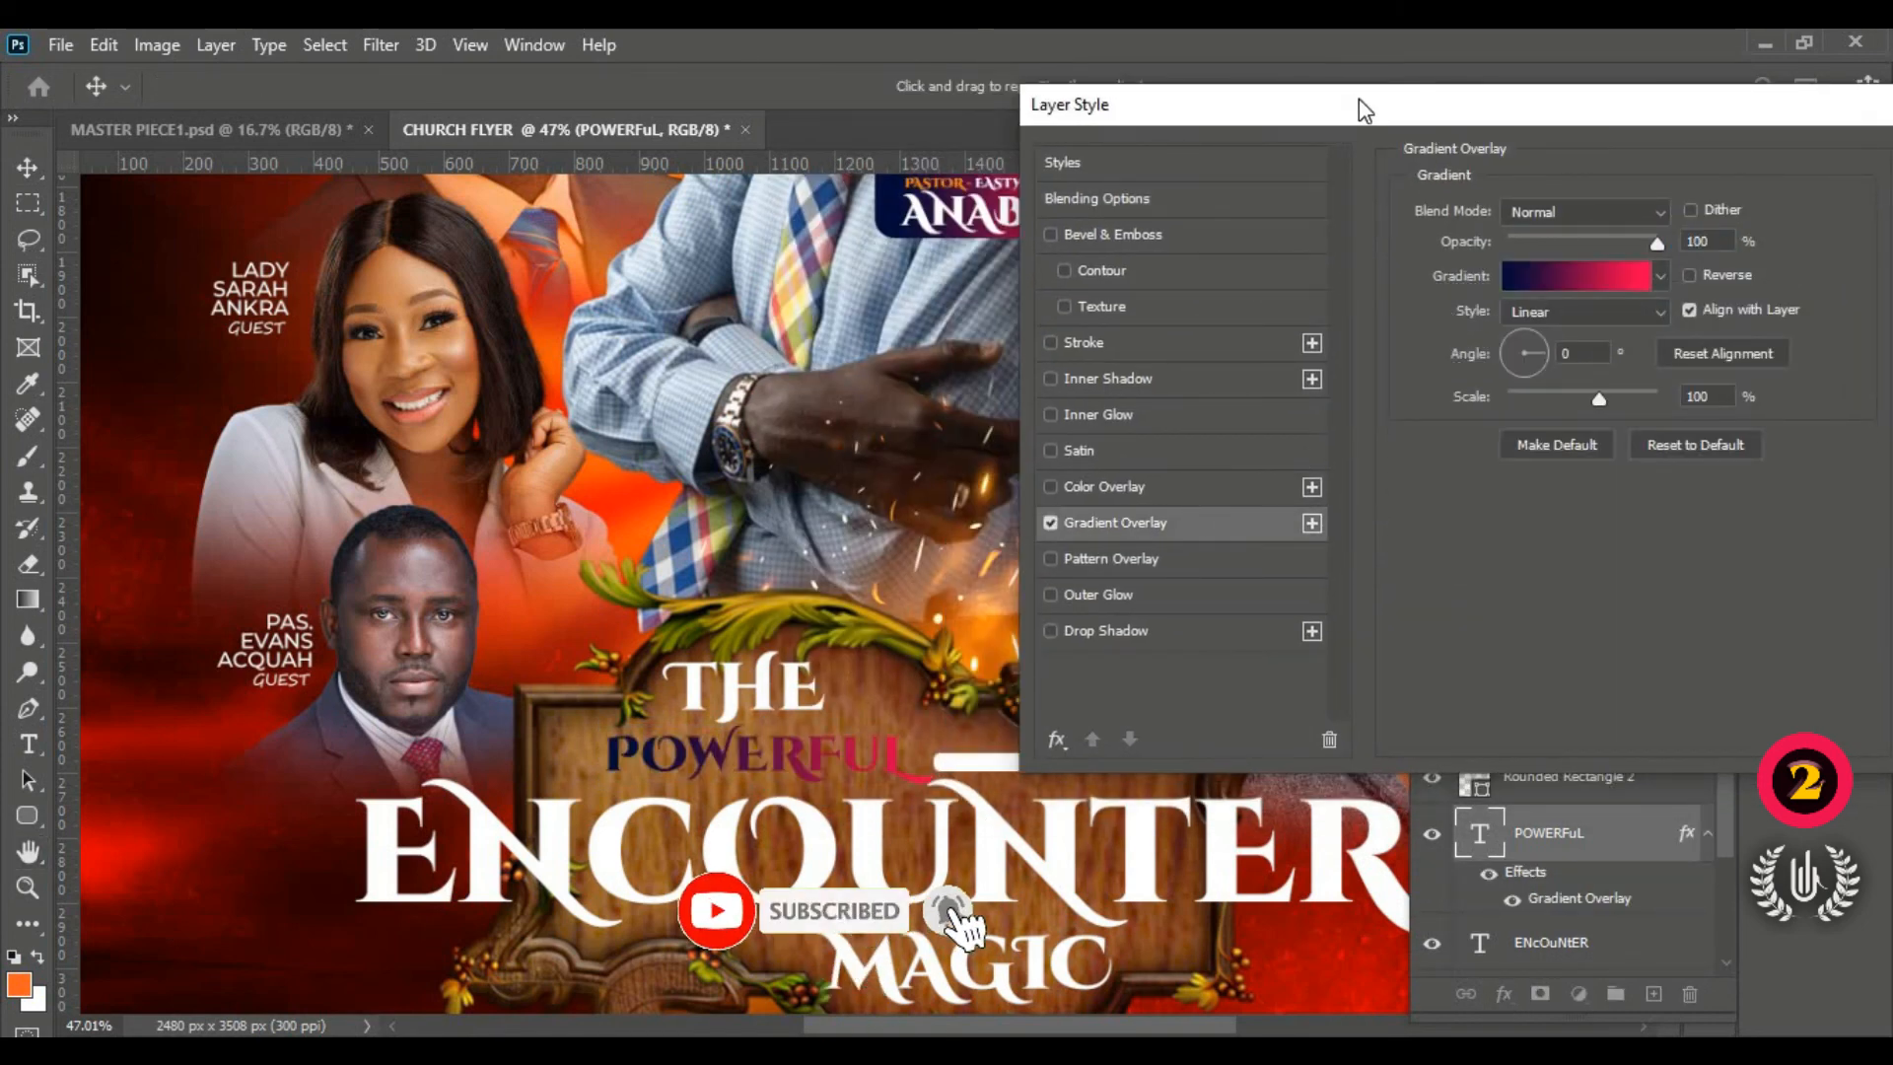
Step: Add a 55% stop to the overlay gradient and open the first stop's colour picker
{"action": "left_click_drag", "start_coordinate": [1358, 103], "coordinate": [1391, 102]}
{"action": "left_click", "coordinate": [1578, 268]}
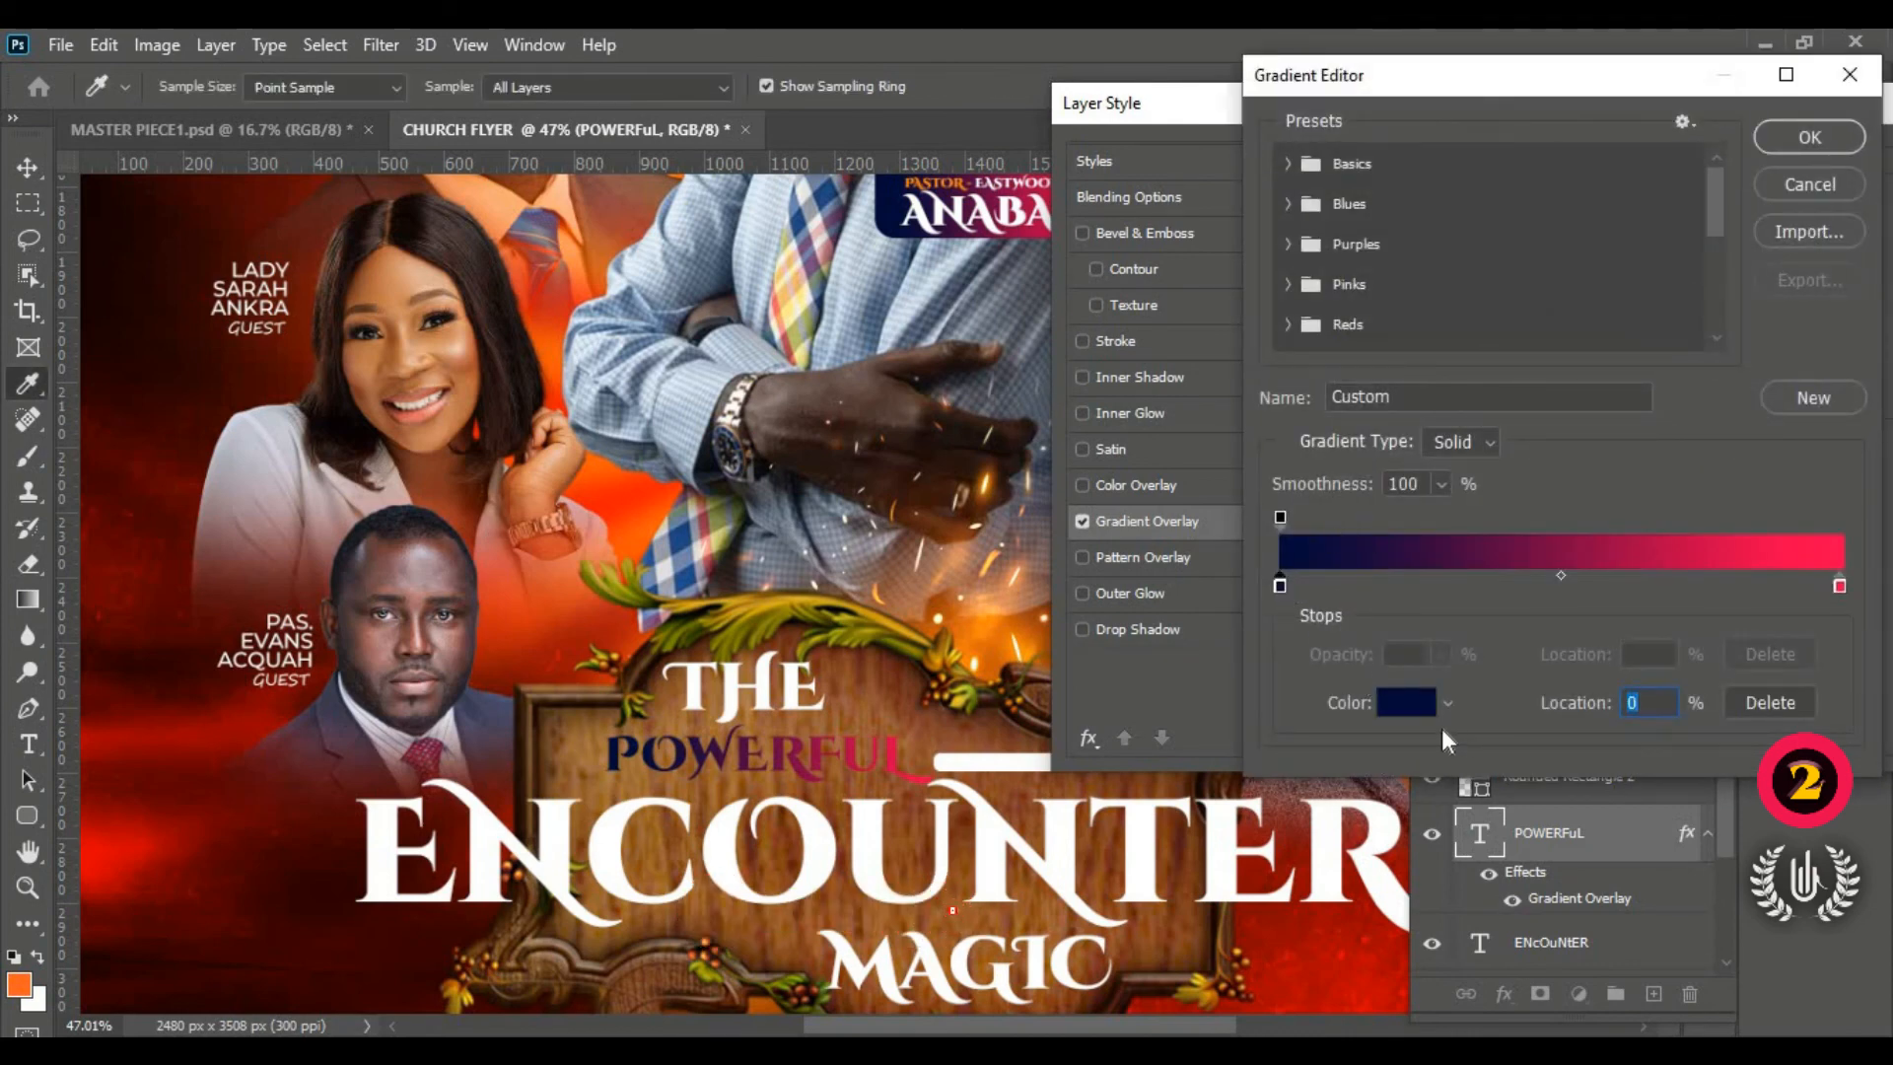
{"action": "left_click", "coordinate": [1588, 590]}
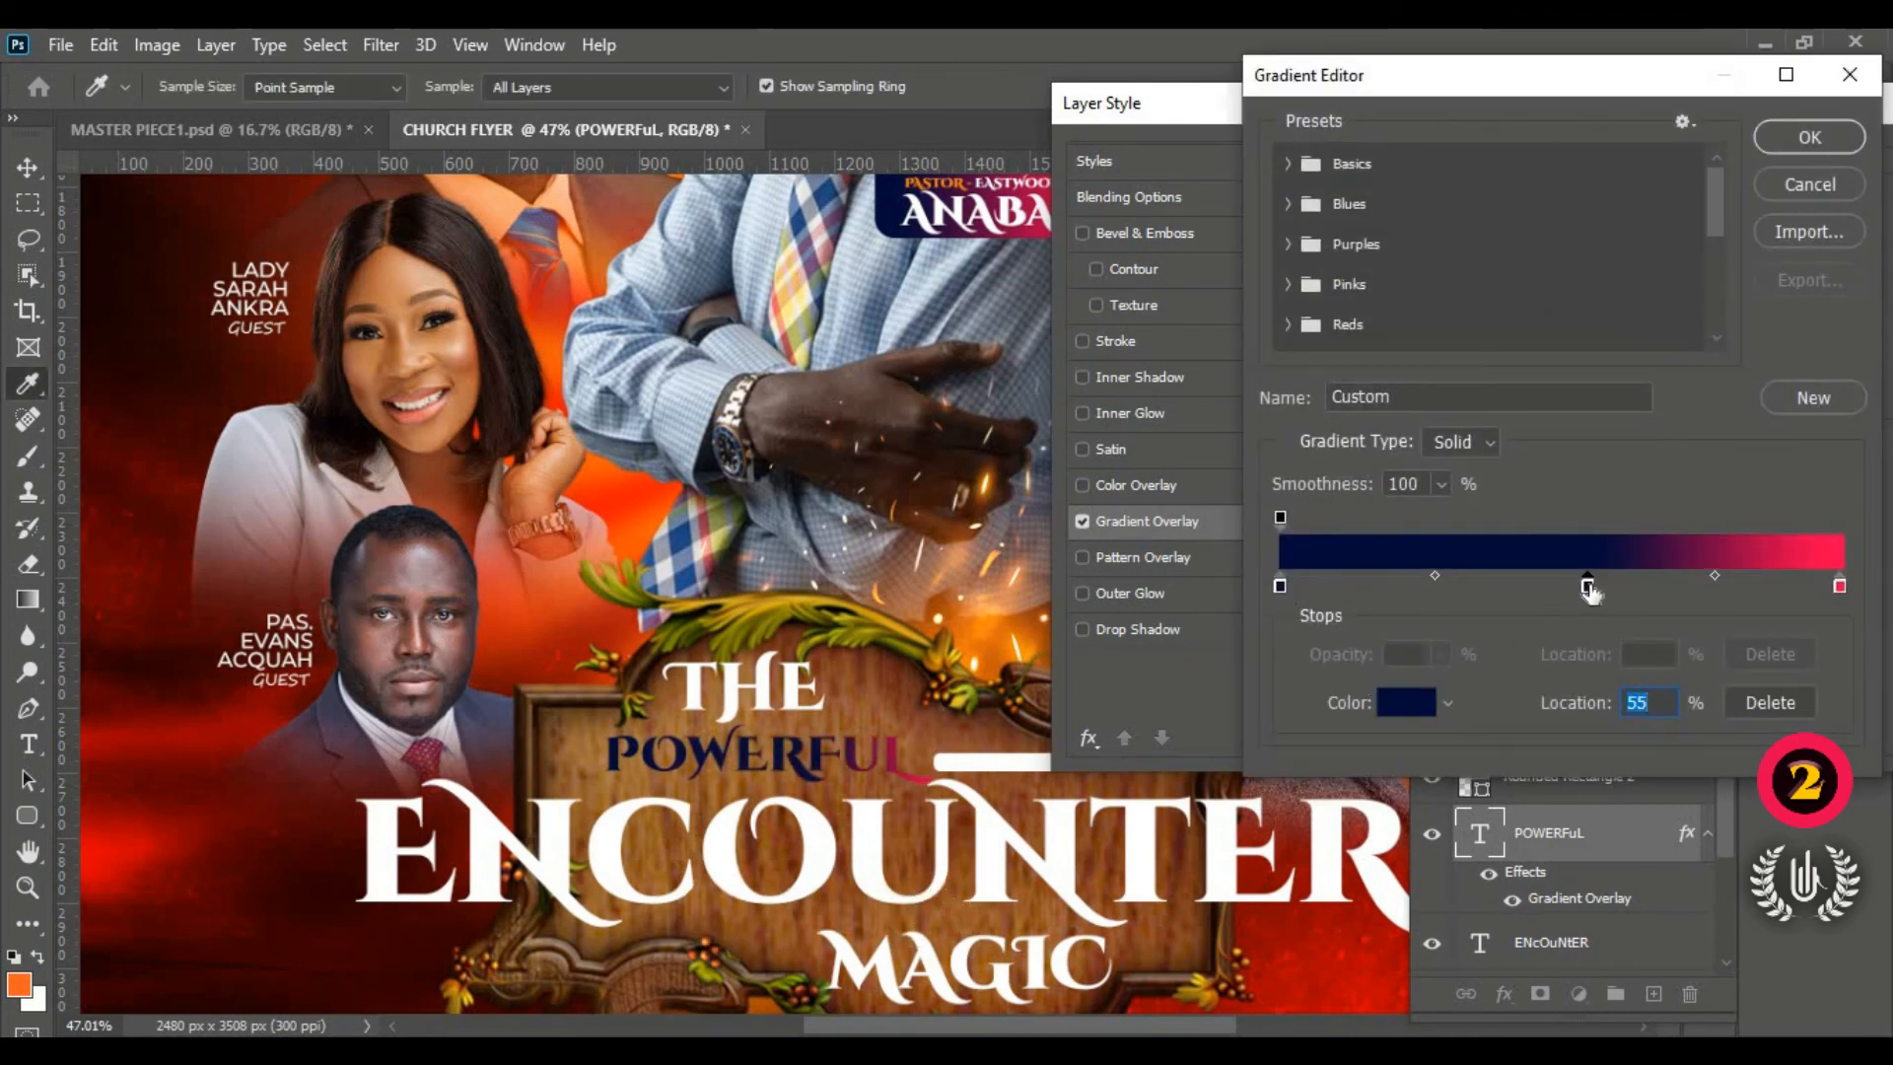
{"action": "left_click", "coordinate": [1281, 585]}
{"action": "left_click", "coordinate": [1411, 701]}
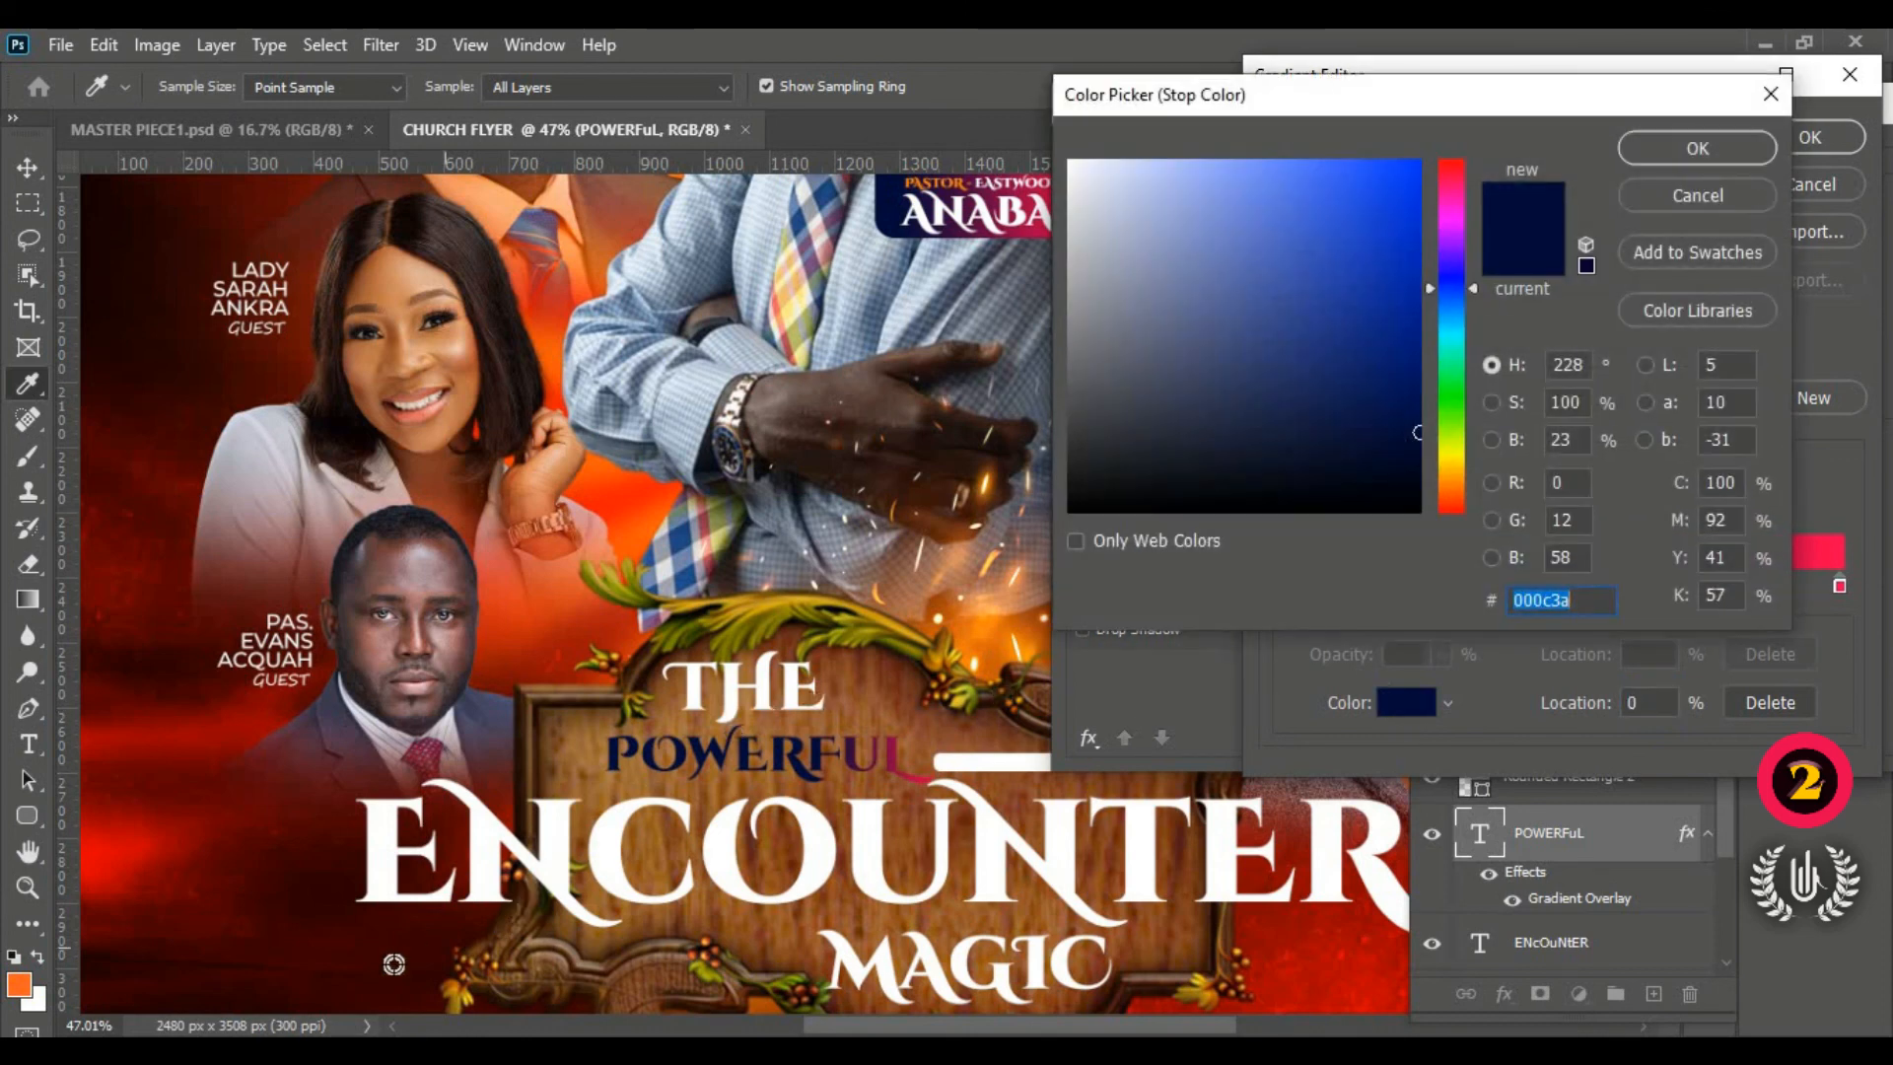
{"action": "left_click", "coordinate": [393, 1051]}
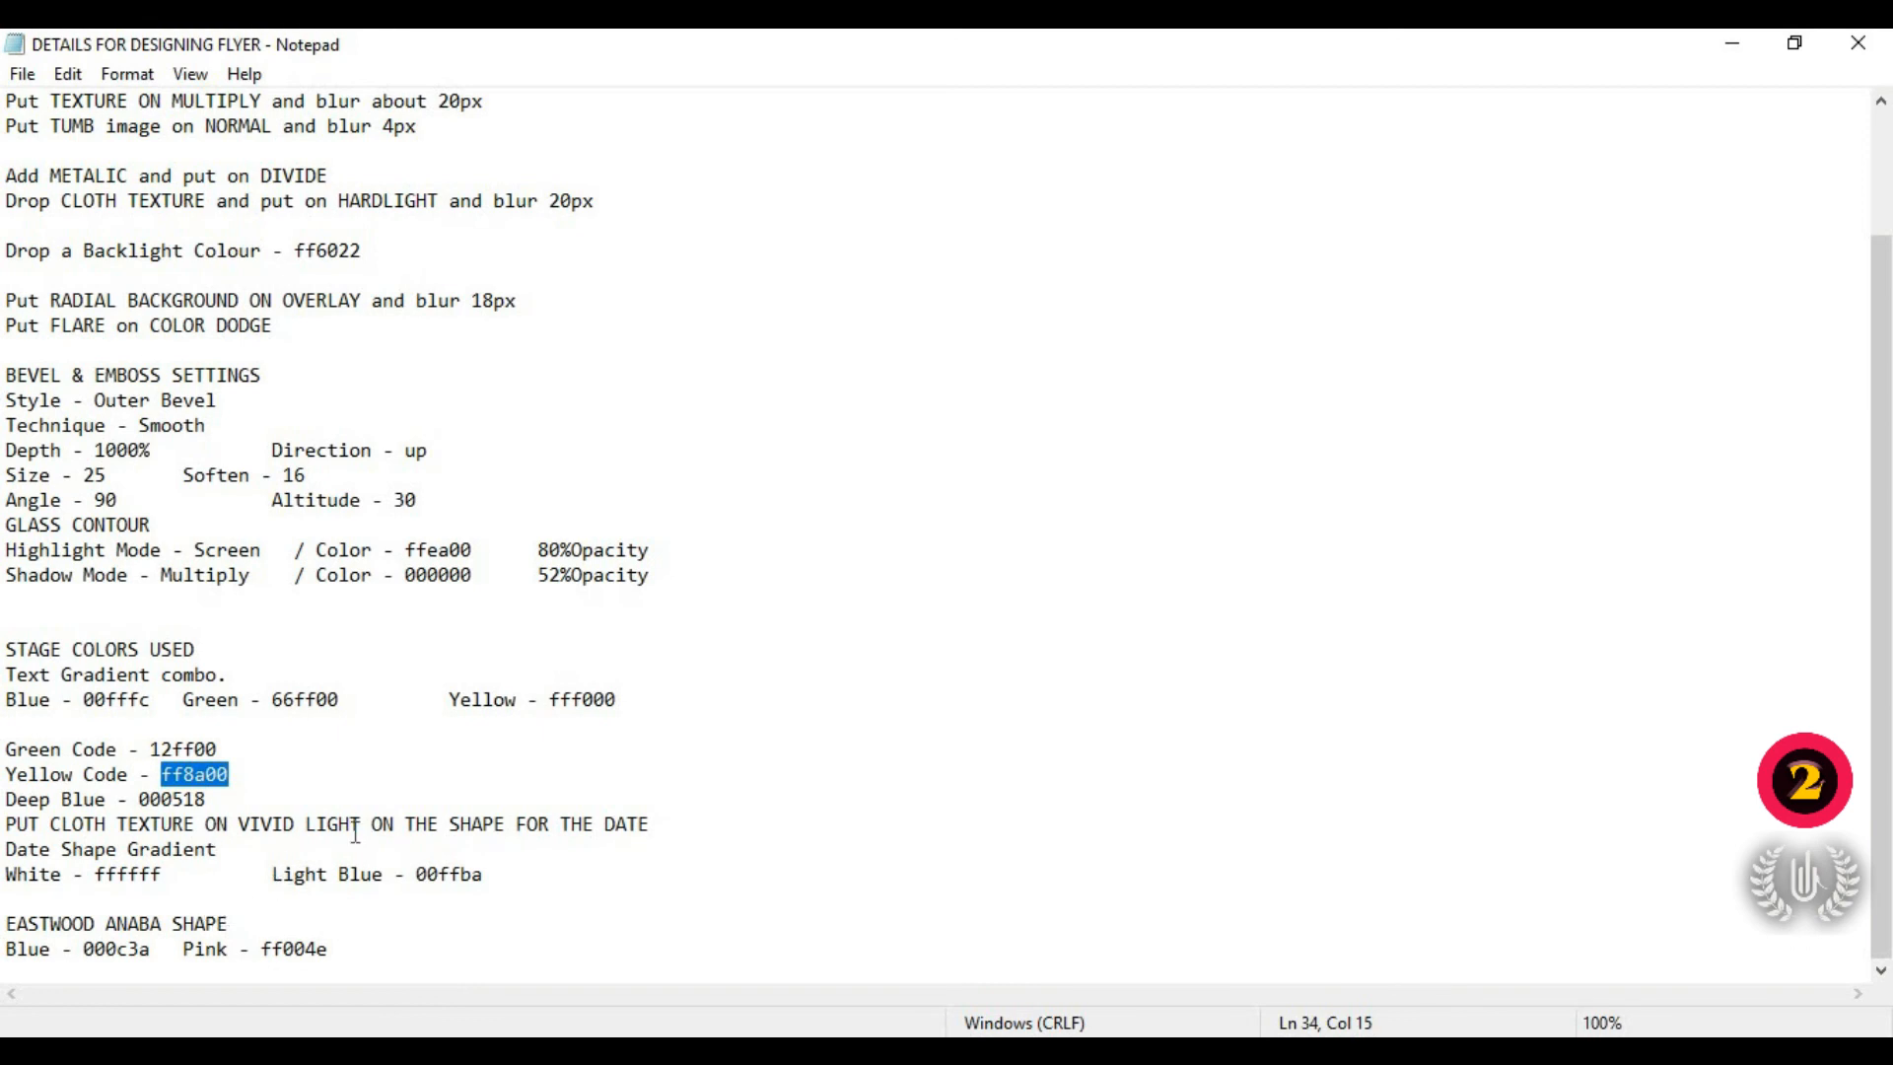
Step: Select and copy the Blue code 00fffc from the STAGE COLORS text gradient notes
{"action": "scroll", "coordinate": [157, 764], "scroll_direction": "up", "scroll_amount": 1}
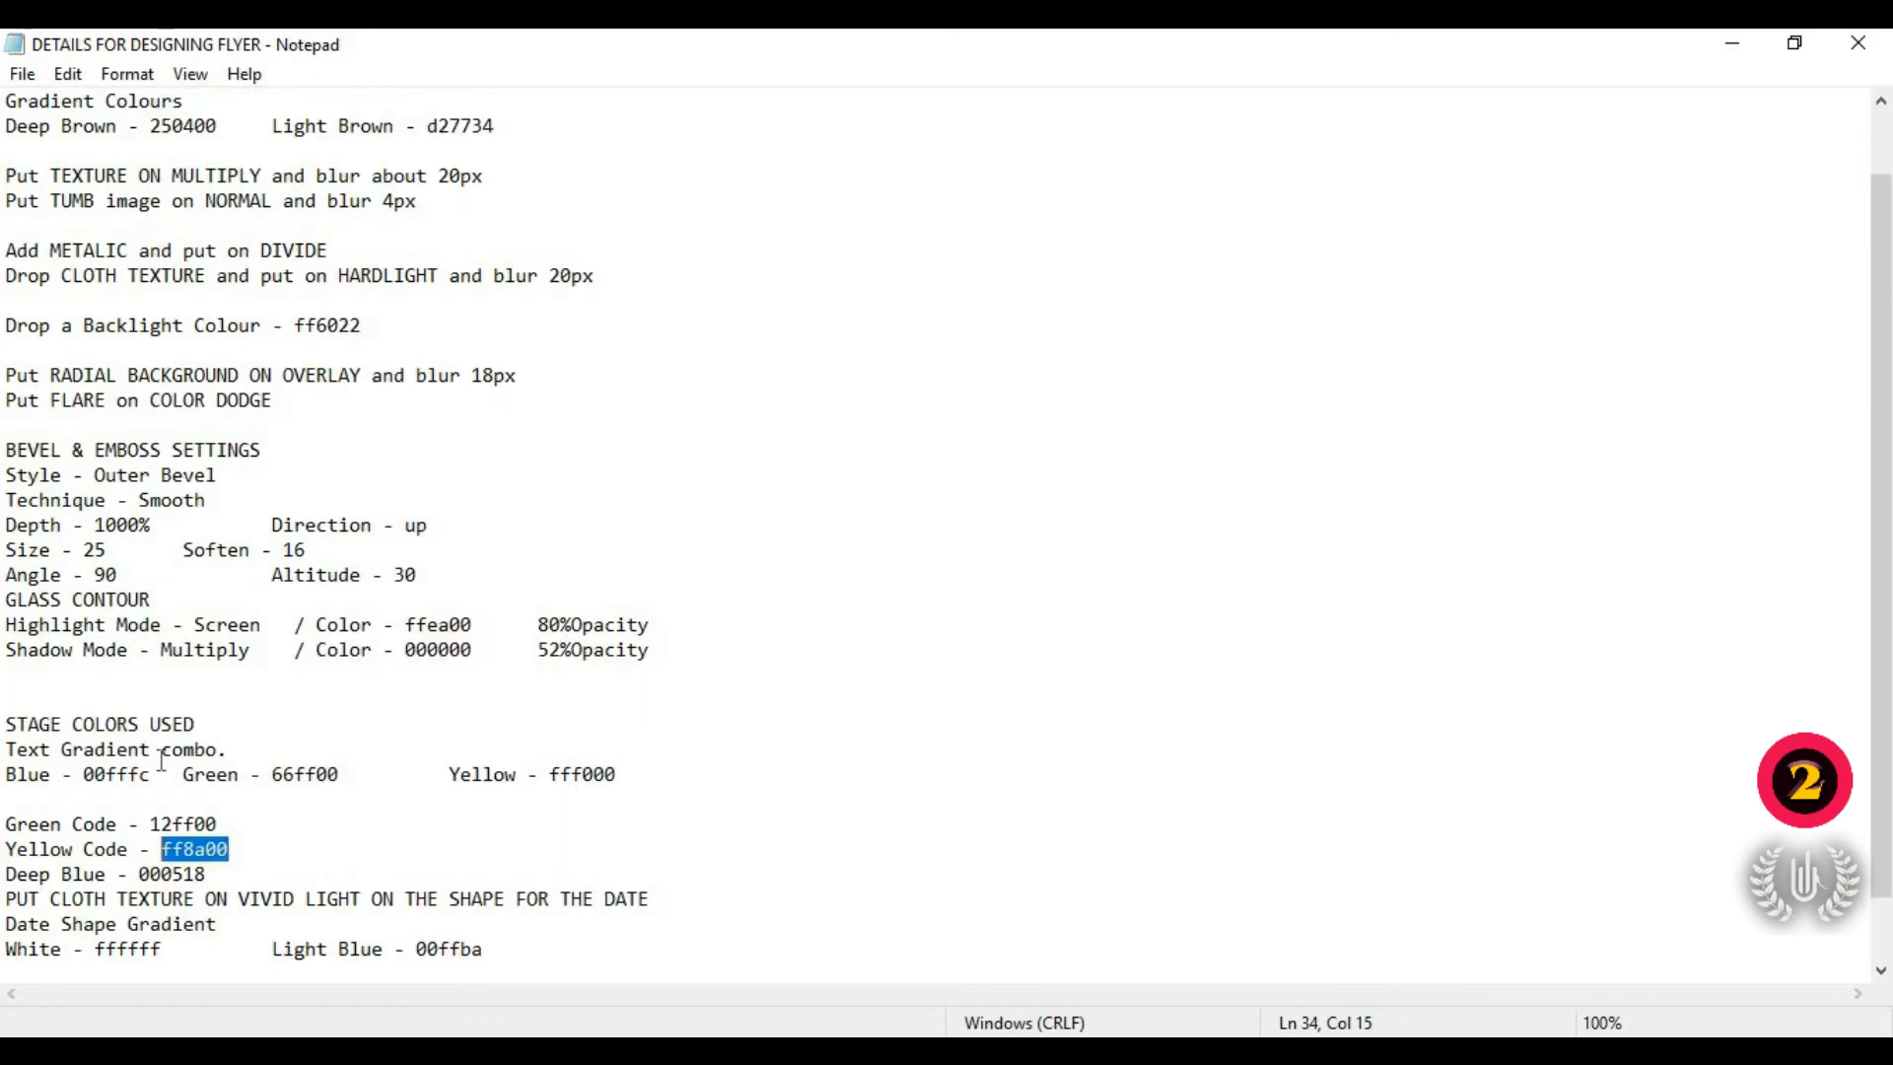
{"action": "scroll", "coordinate": [91, 735], "scroll_direction": "up", "scroll_amount": 1}
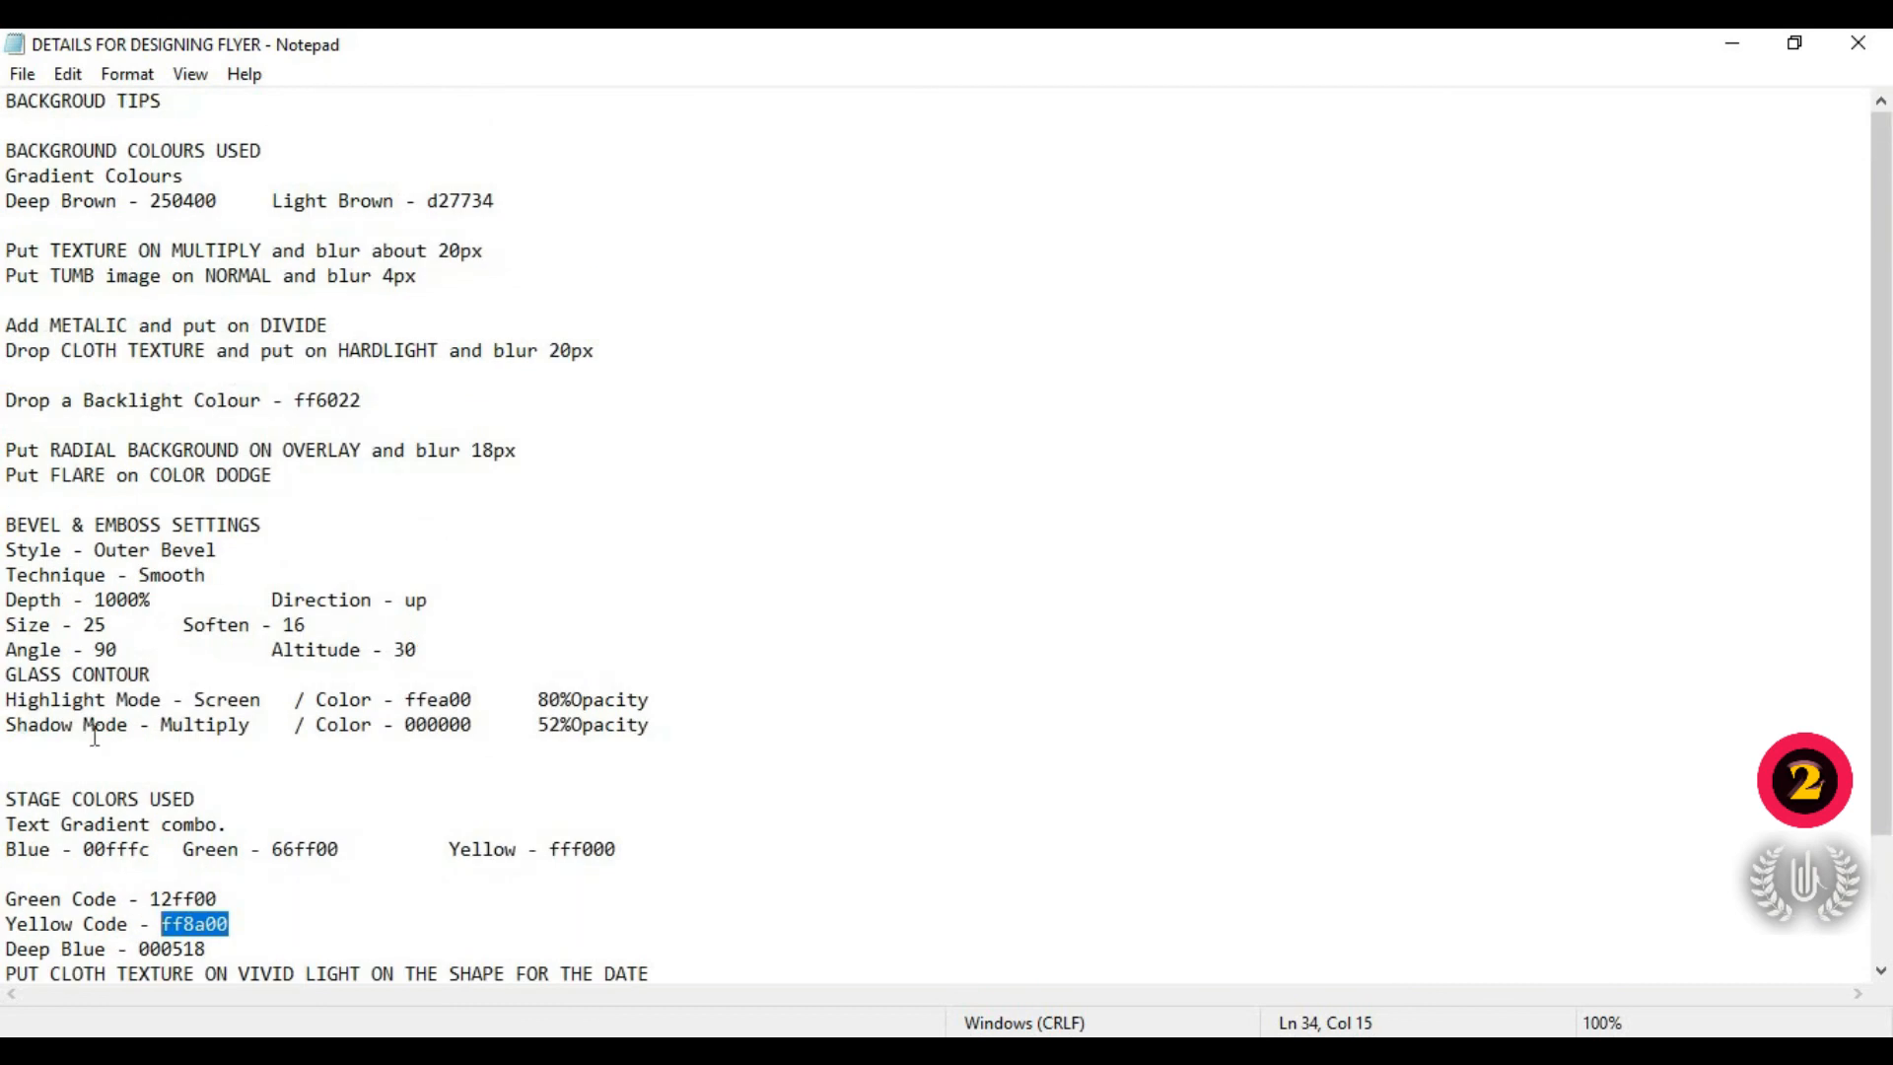
{"action": "scroll", "coordinate": [95, 734], "scroll_direction": "down", "scroll_amount": 1}
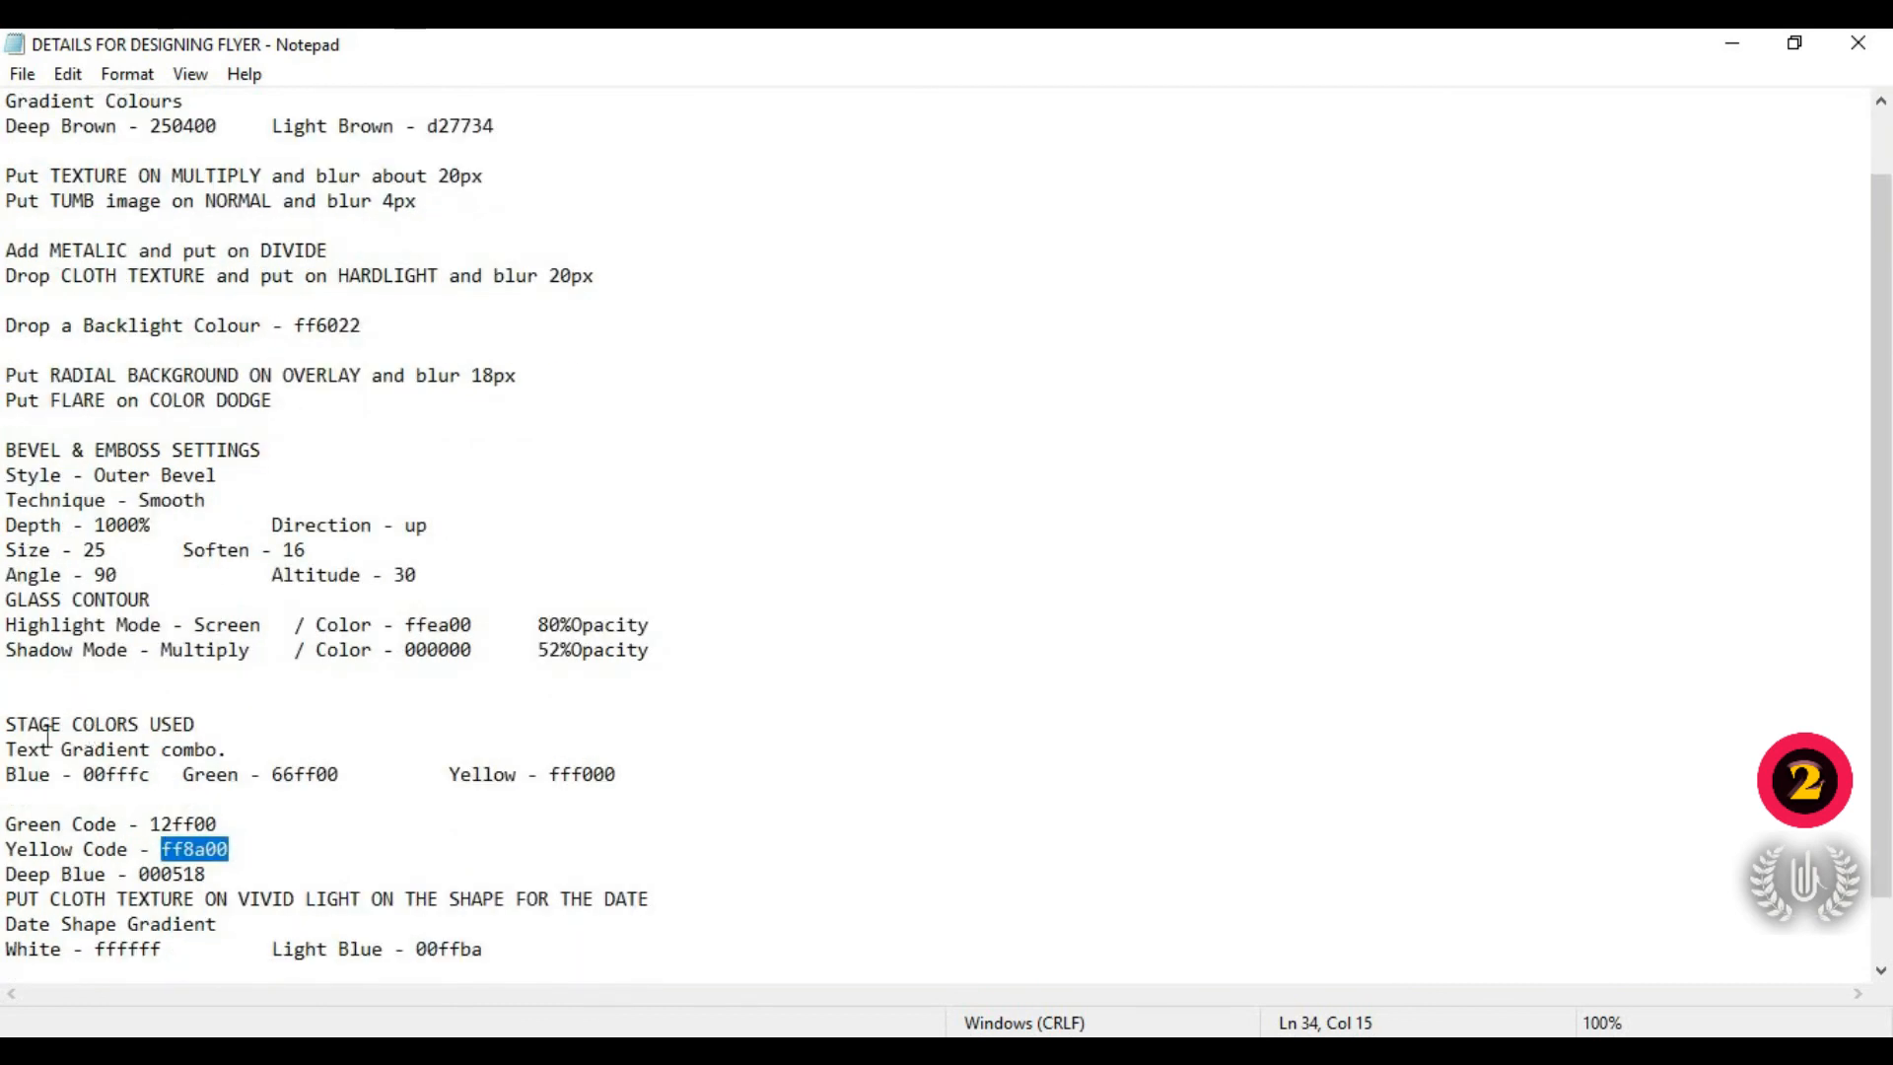
{"action": "left_click_drag", "start_coordinate": [4, 735], "coordinate": [253, 735]}
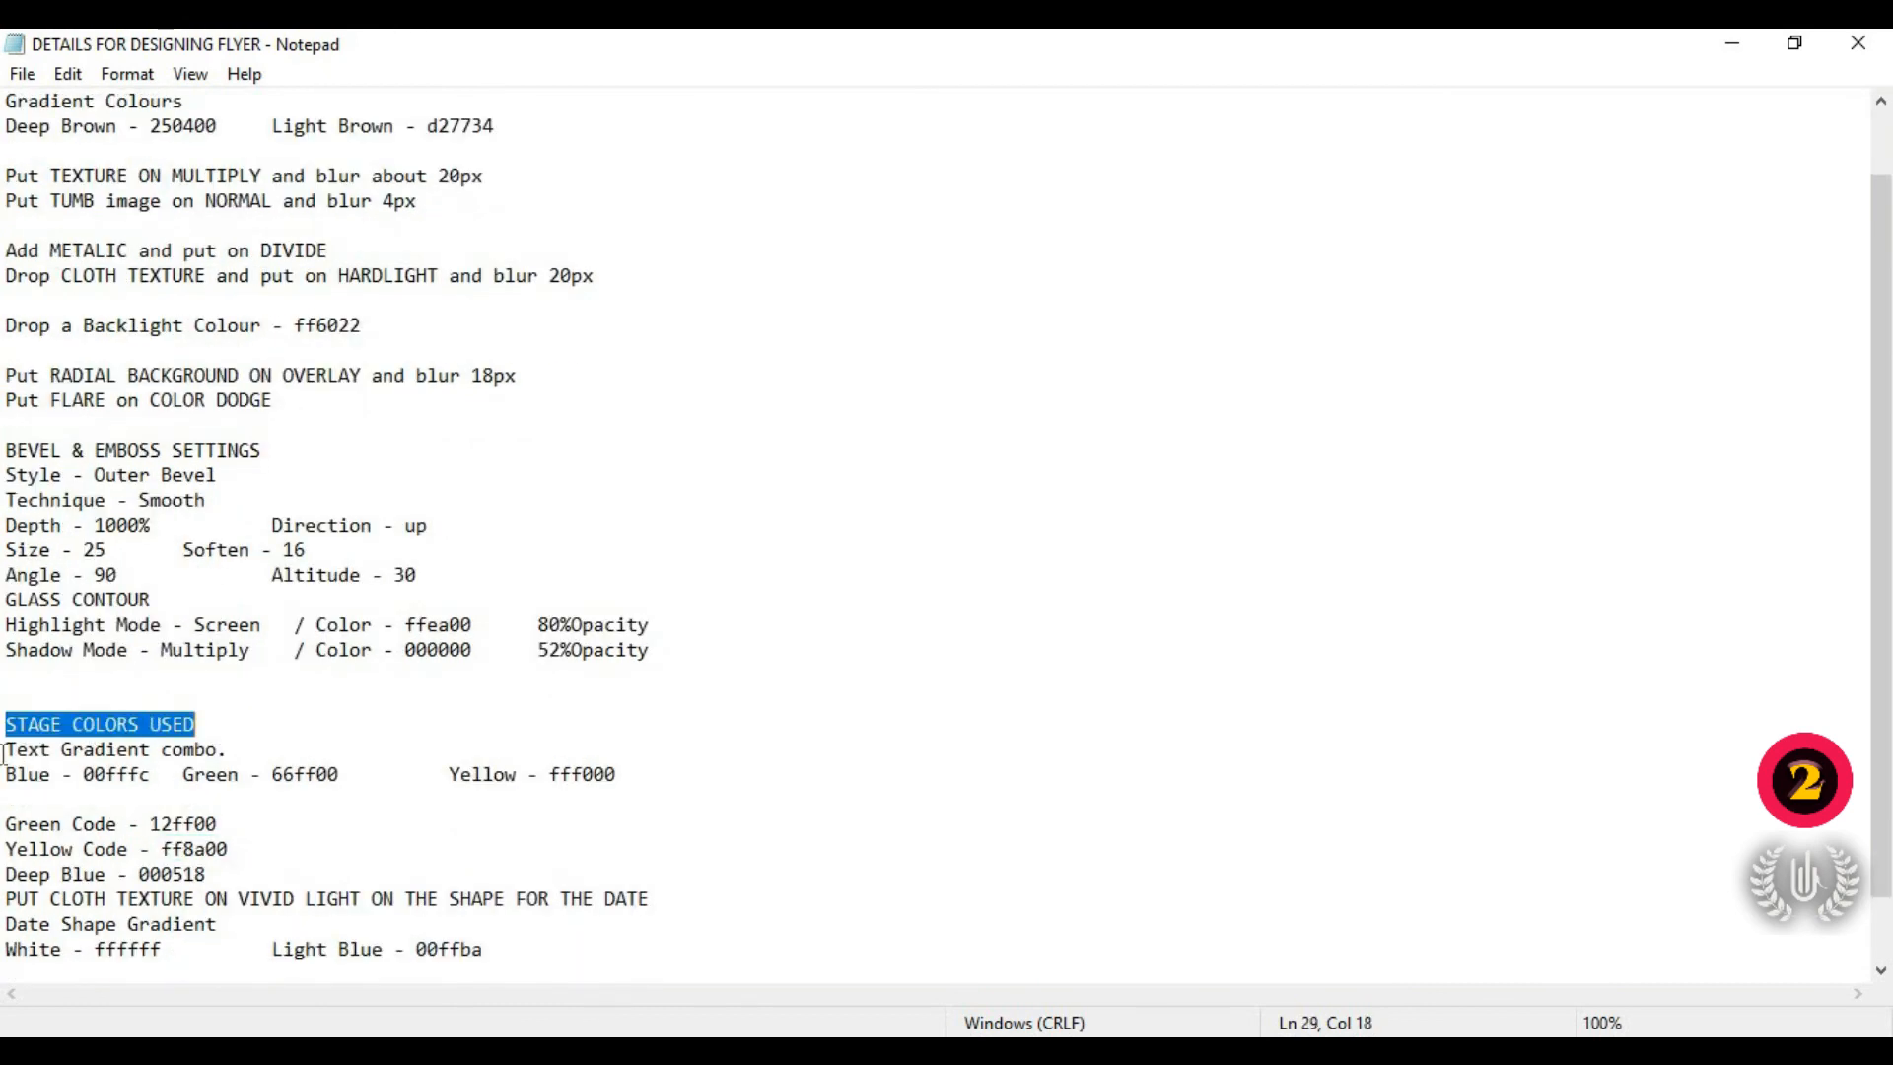
{"action": "left_click_drag", "start_coordinate": [4, 756], "coordinate": [313, 756]}
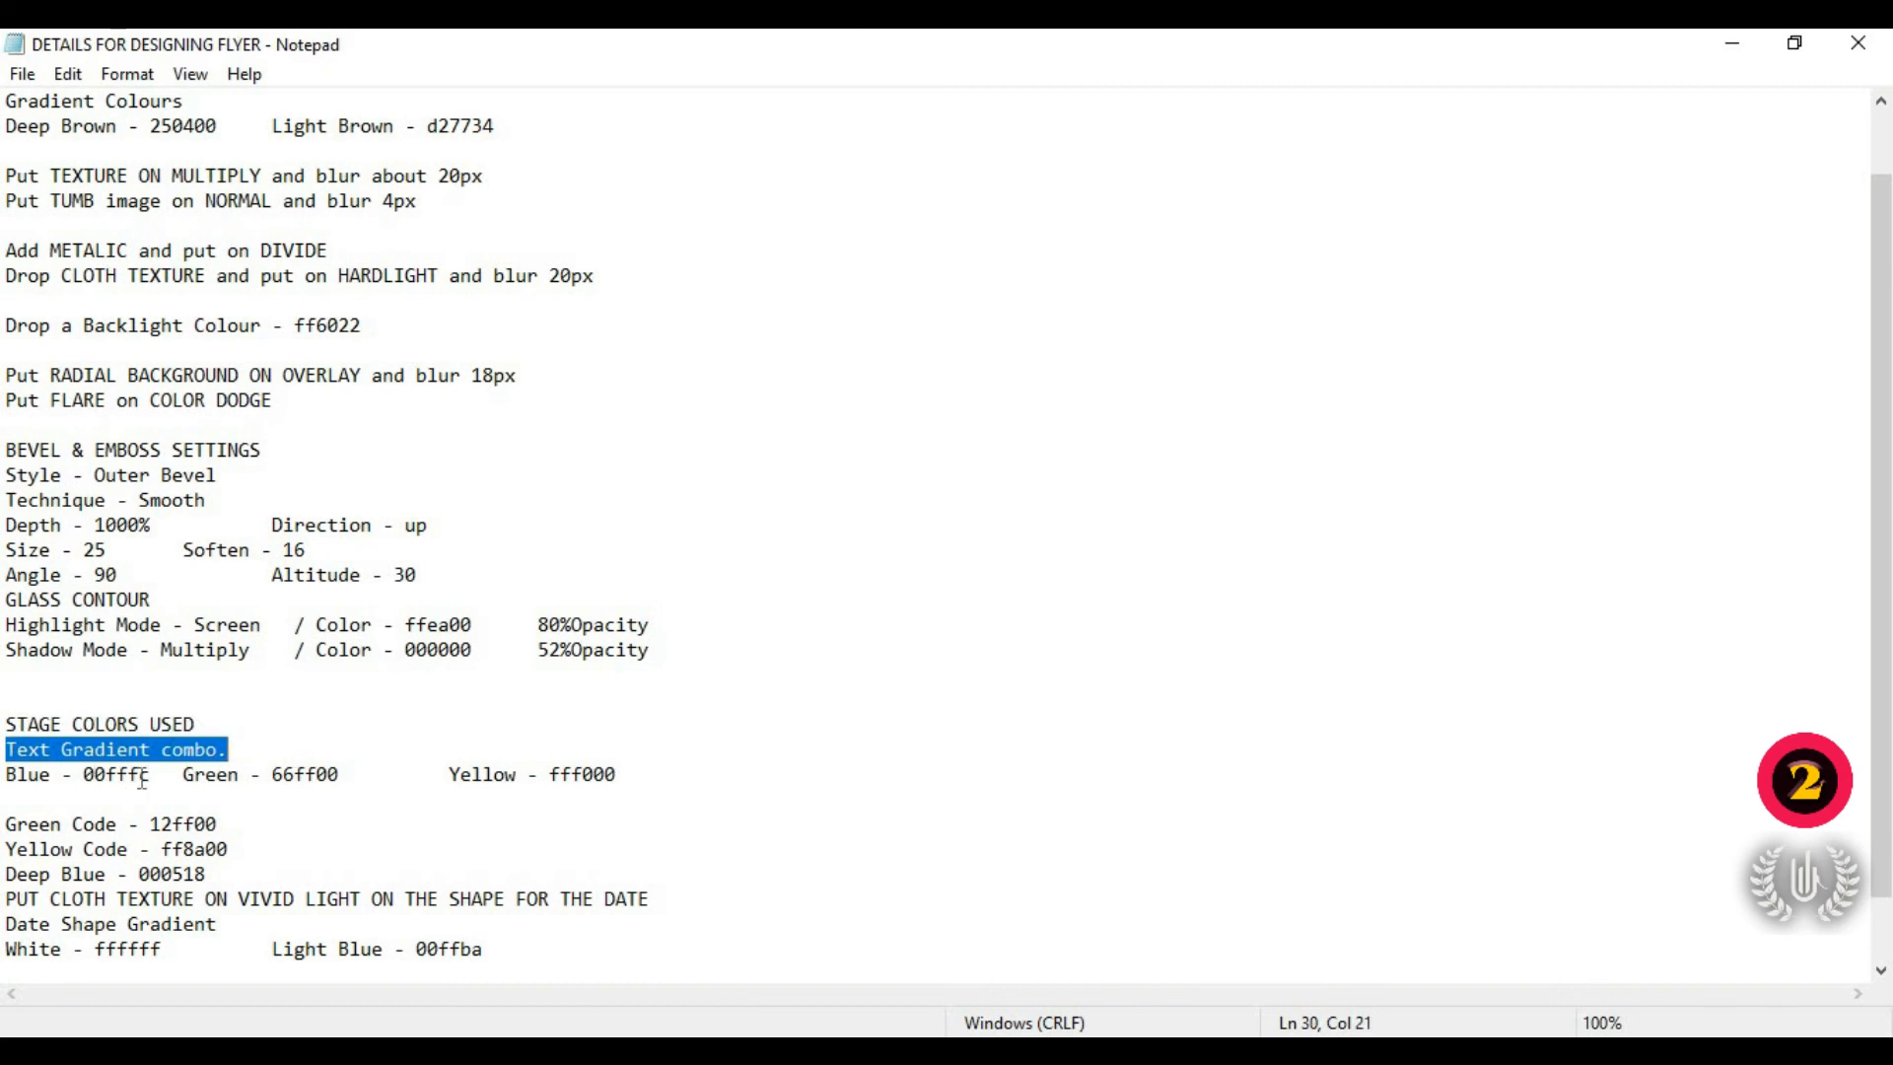
{"action": "left_click_drag", "start_coordinate": [152, 778], "coordinate": [85, 776]}
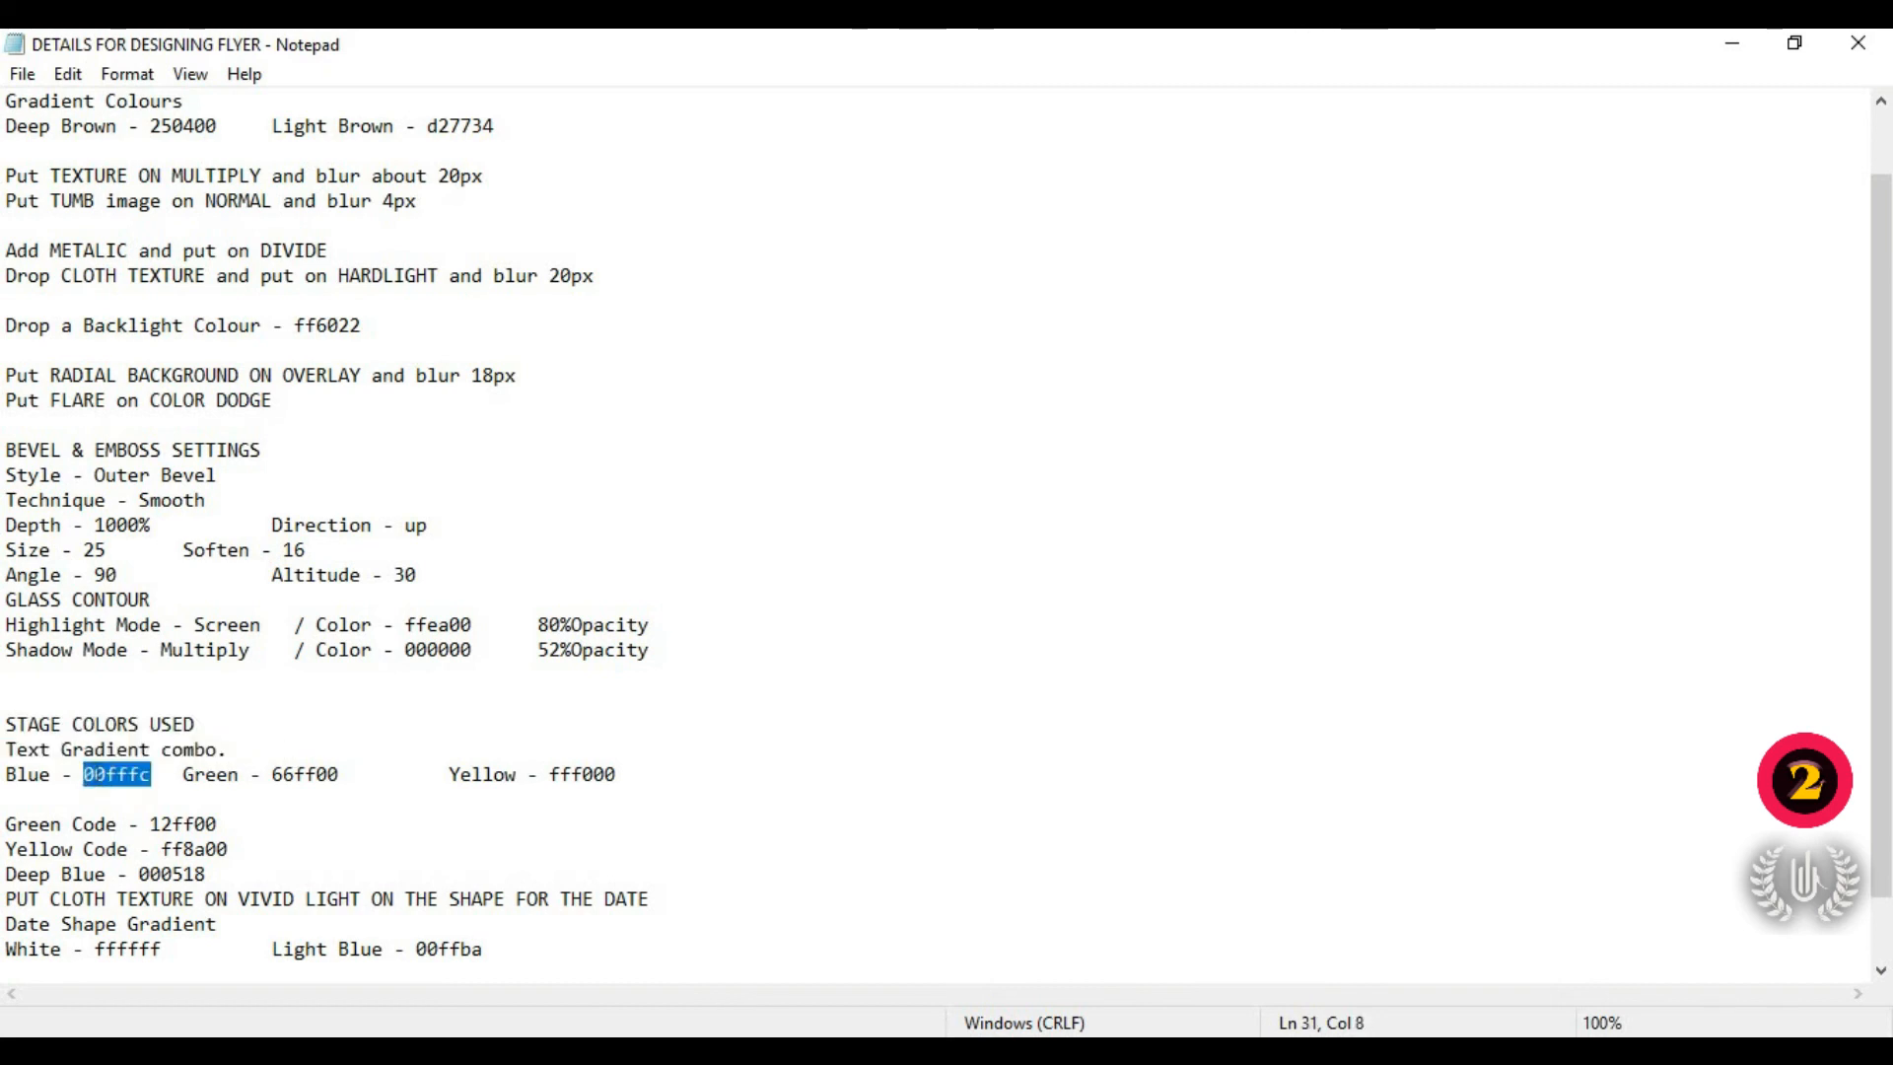
{"action": "right_click", "coordinate": [95, 789]}
Step: Set the first gradient stop to cyan 00fffc, pasted from Notepad
{"action": "left_click", "coordinate": [157, 442]}
{"action": "key", "text": "alt+Tab"}
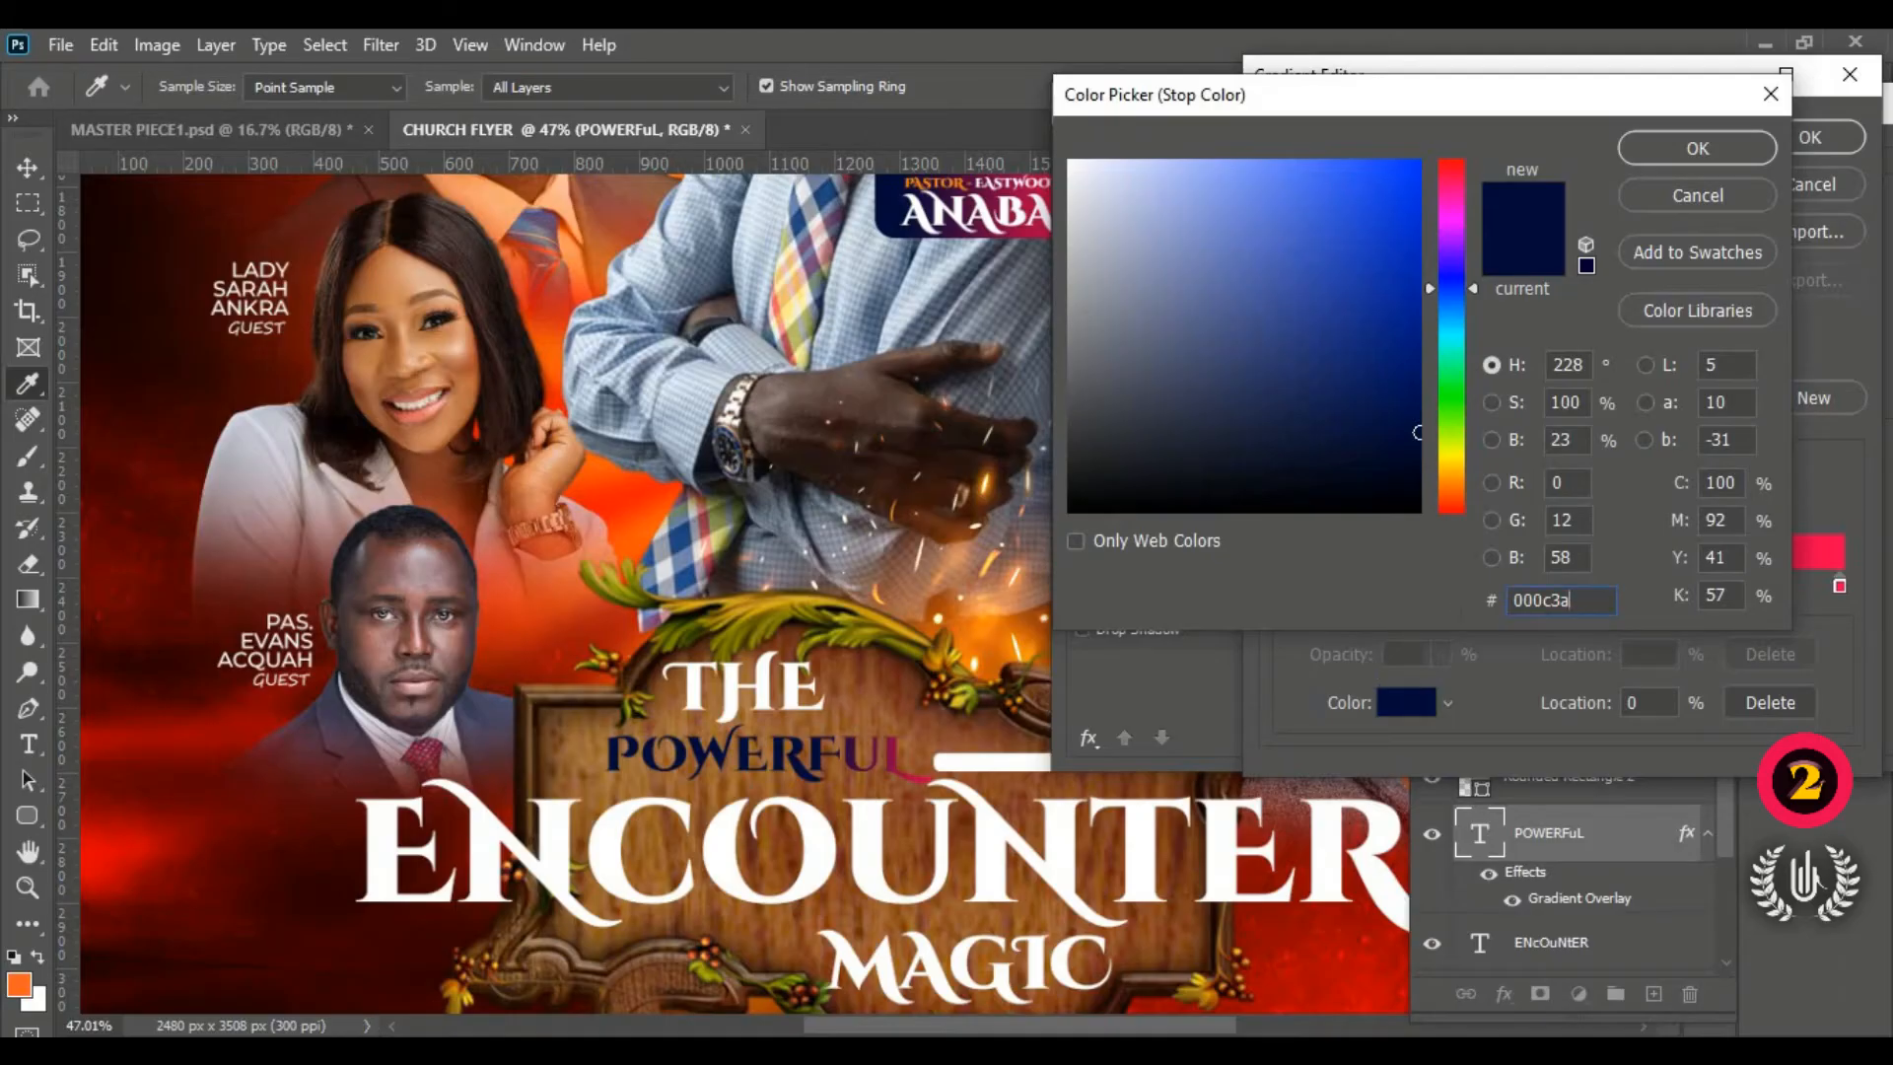
{"action": "double_click", "coordinate": [1544, 601]}
{"action": "right_click", "coordinate": [1544, 607]}
{"action": "left_click", "coordinate": [1594, 728]}
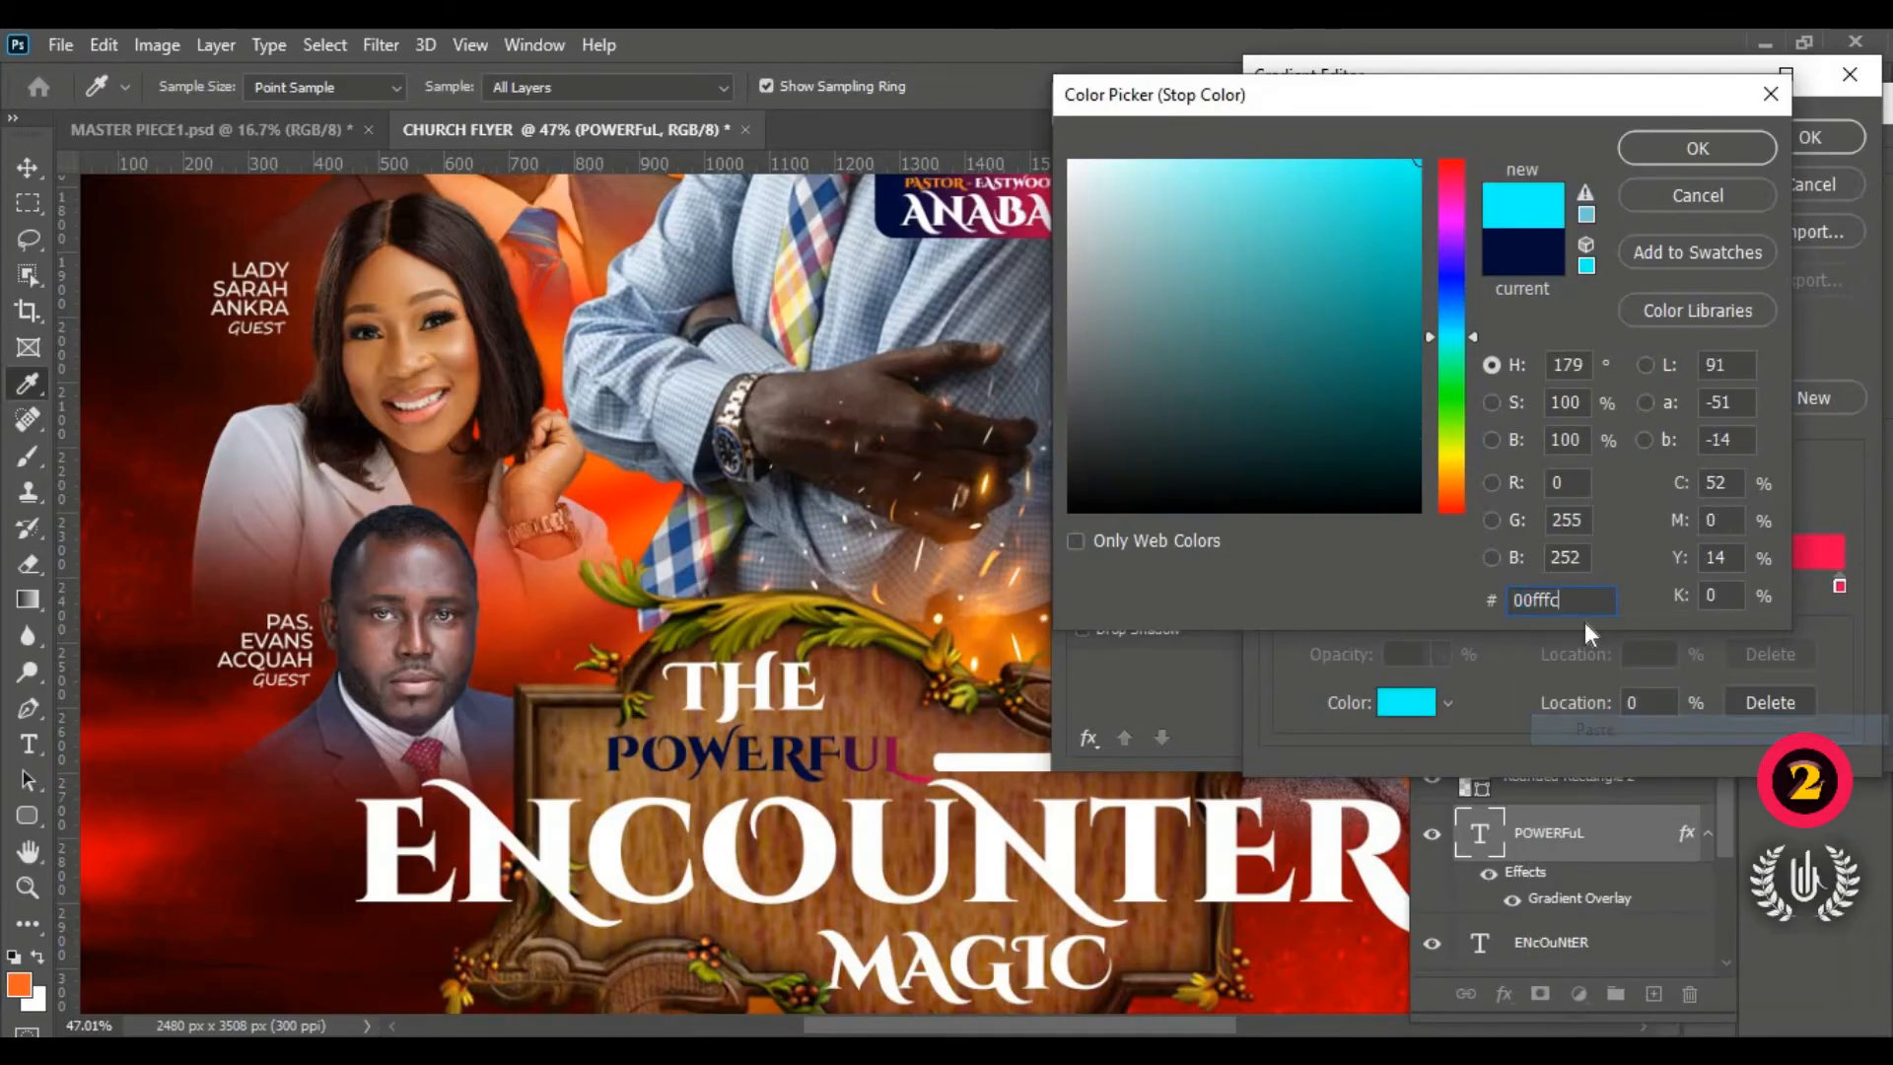
{"action": "left_click", "coordinate": [1723, 144]}
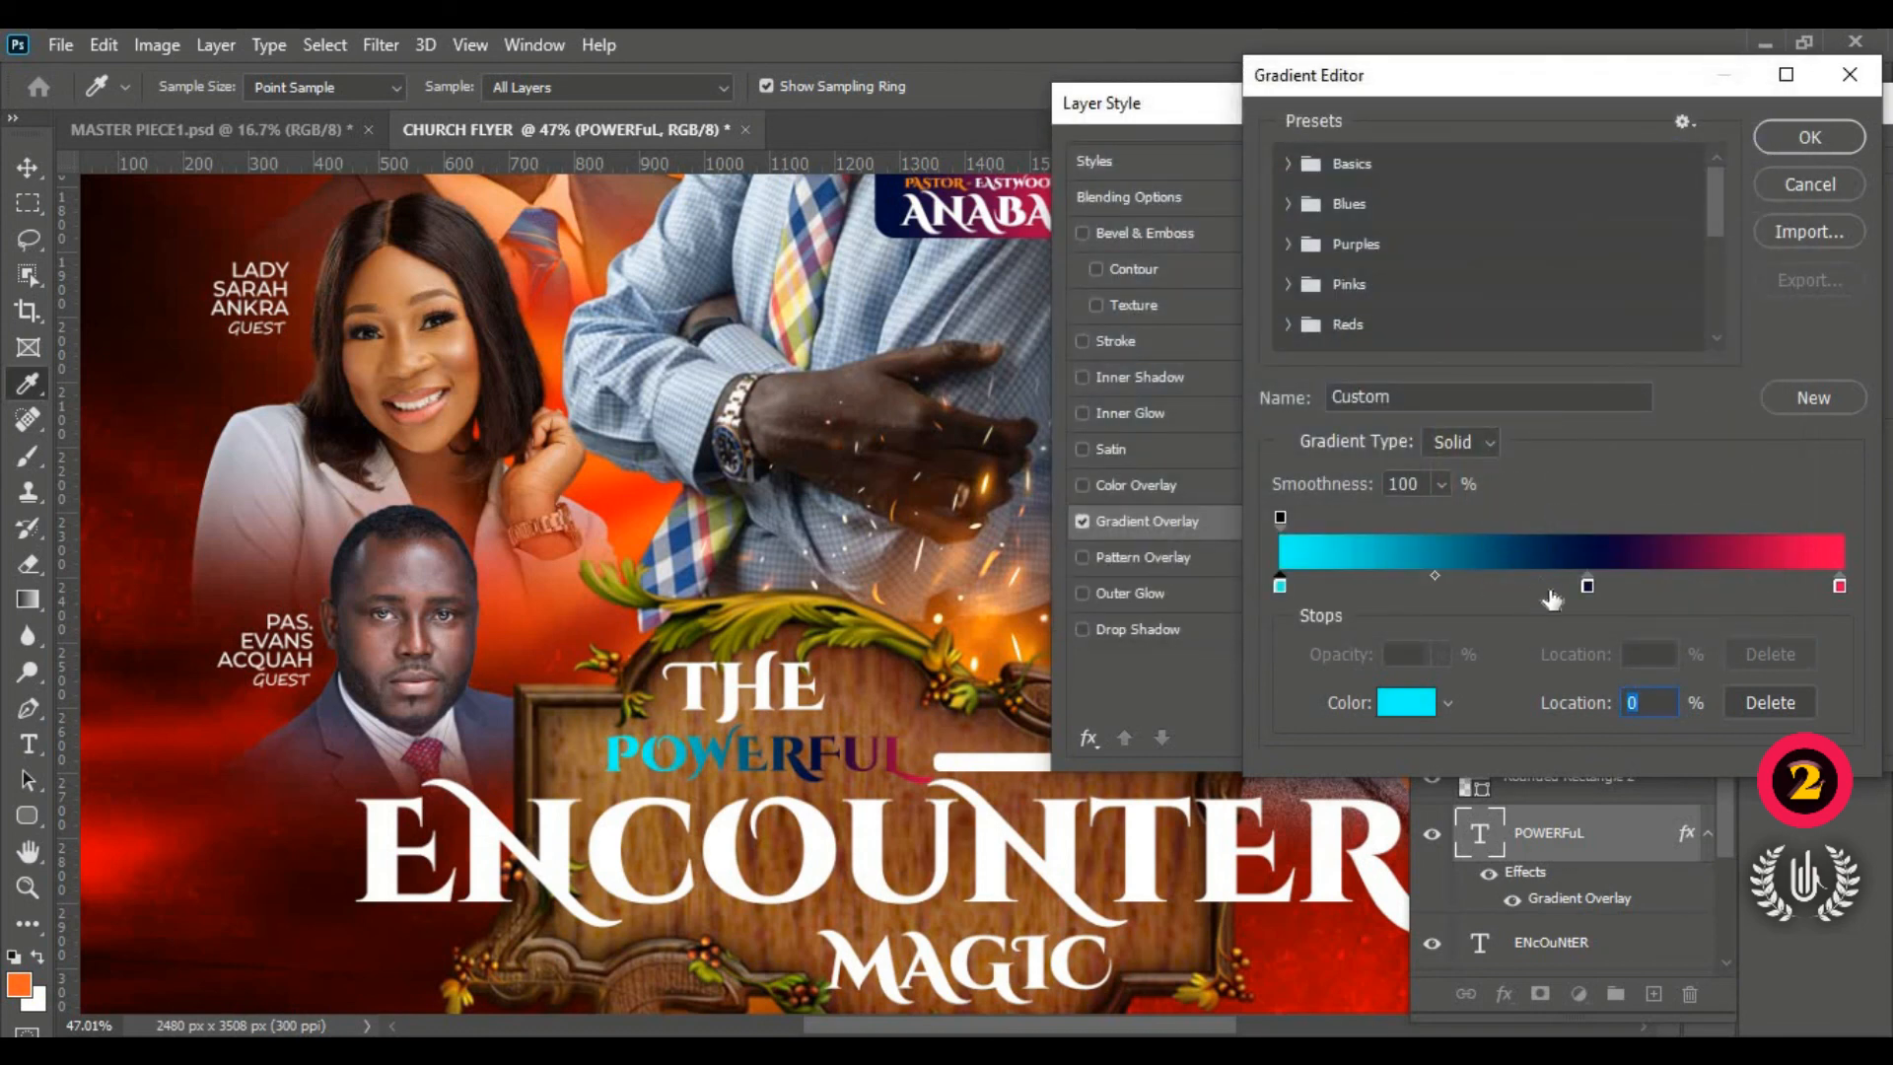
Step: Set the middle gradient stop to green 66ff00, copied from the Notepad colour notes
{"action": "left_click", "coordinate": [1587, 586]}
{"action": "left_click", "coordinate": [1416, 700]}
{"action": "key", "text": "alt+Tab"}
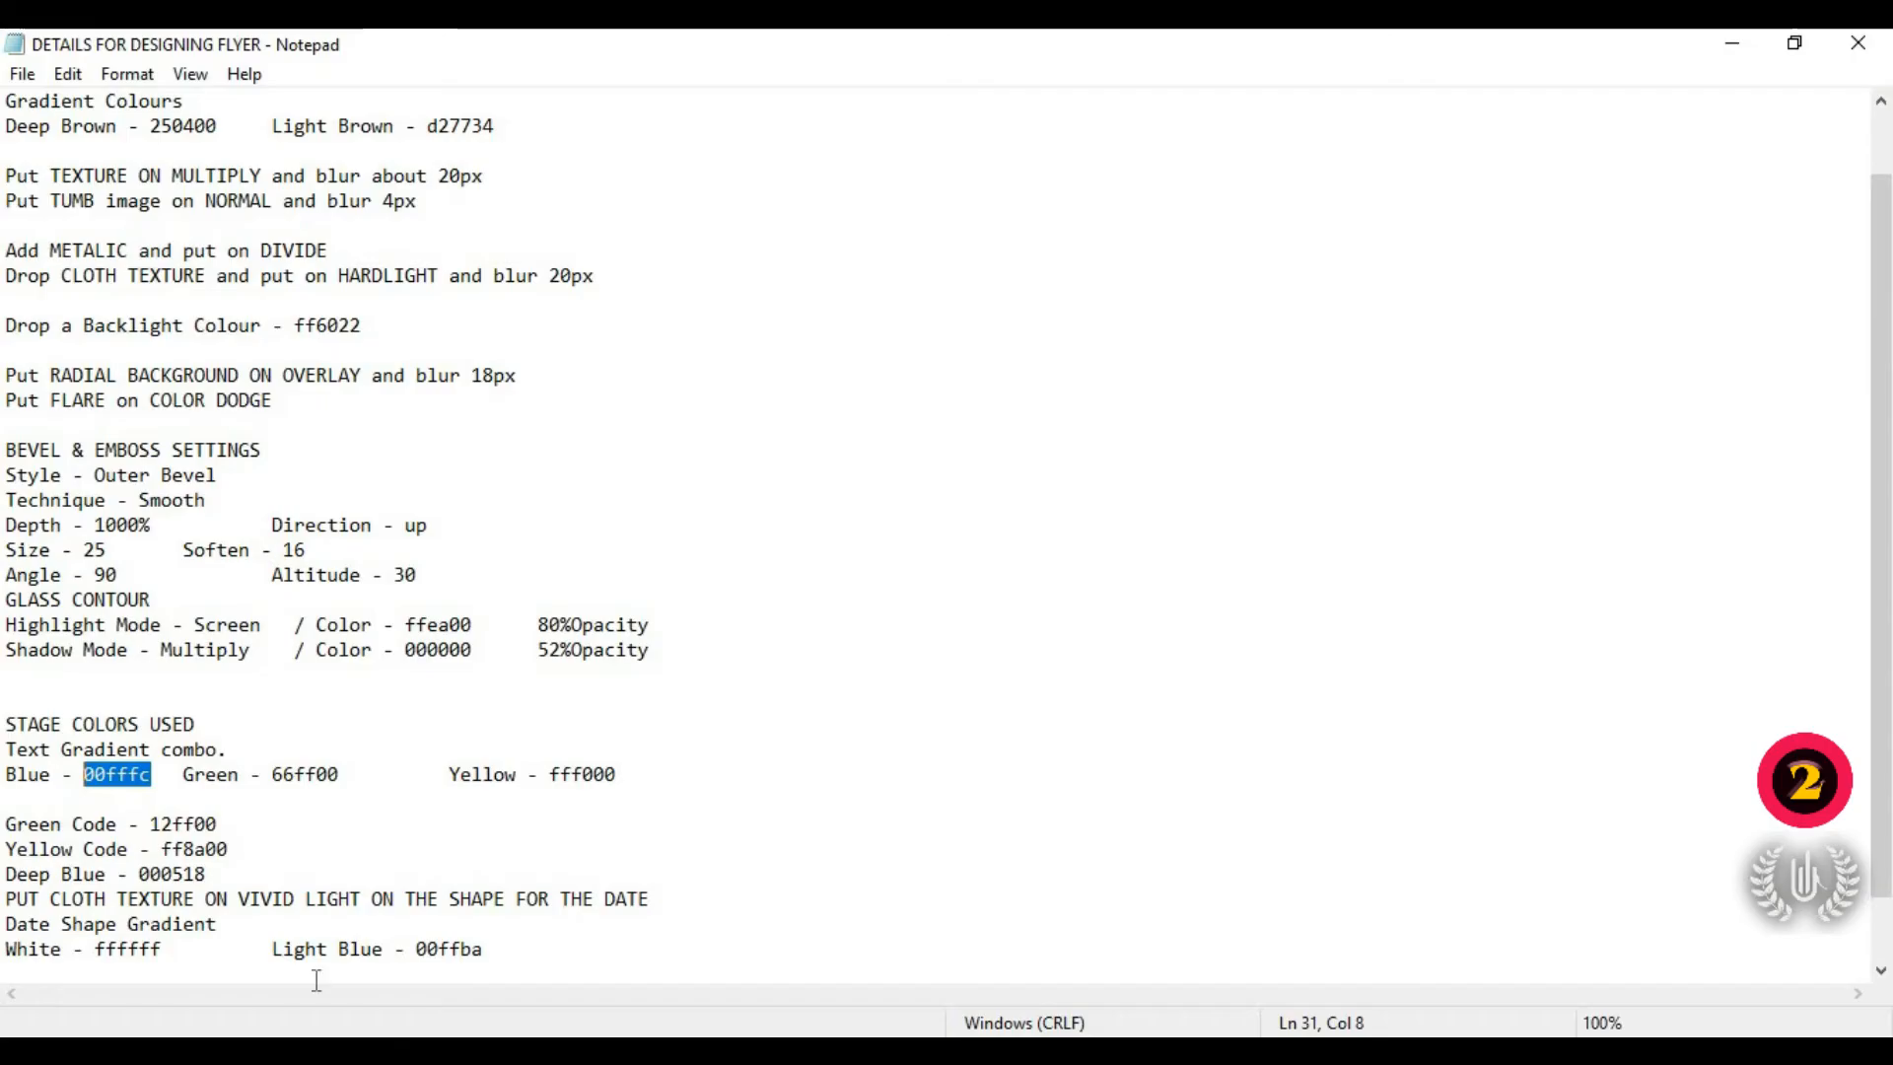
{"action": "mouse_move", "coordinate": [340, 778]}
{"action": "left_mouse_down"}
{"action": "mouse_move", "coordinate": [262, 778]}
{"action": "mouse_move", "coordinate": [348, 781]}
{"action": "left_mouse_up"}
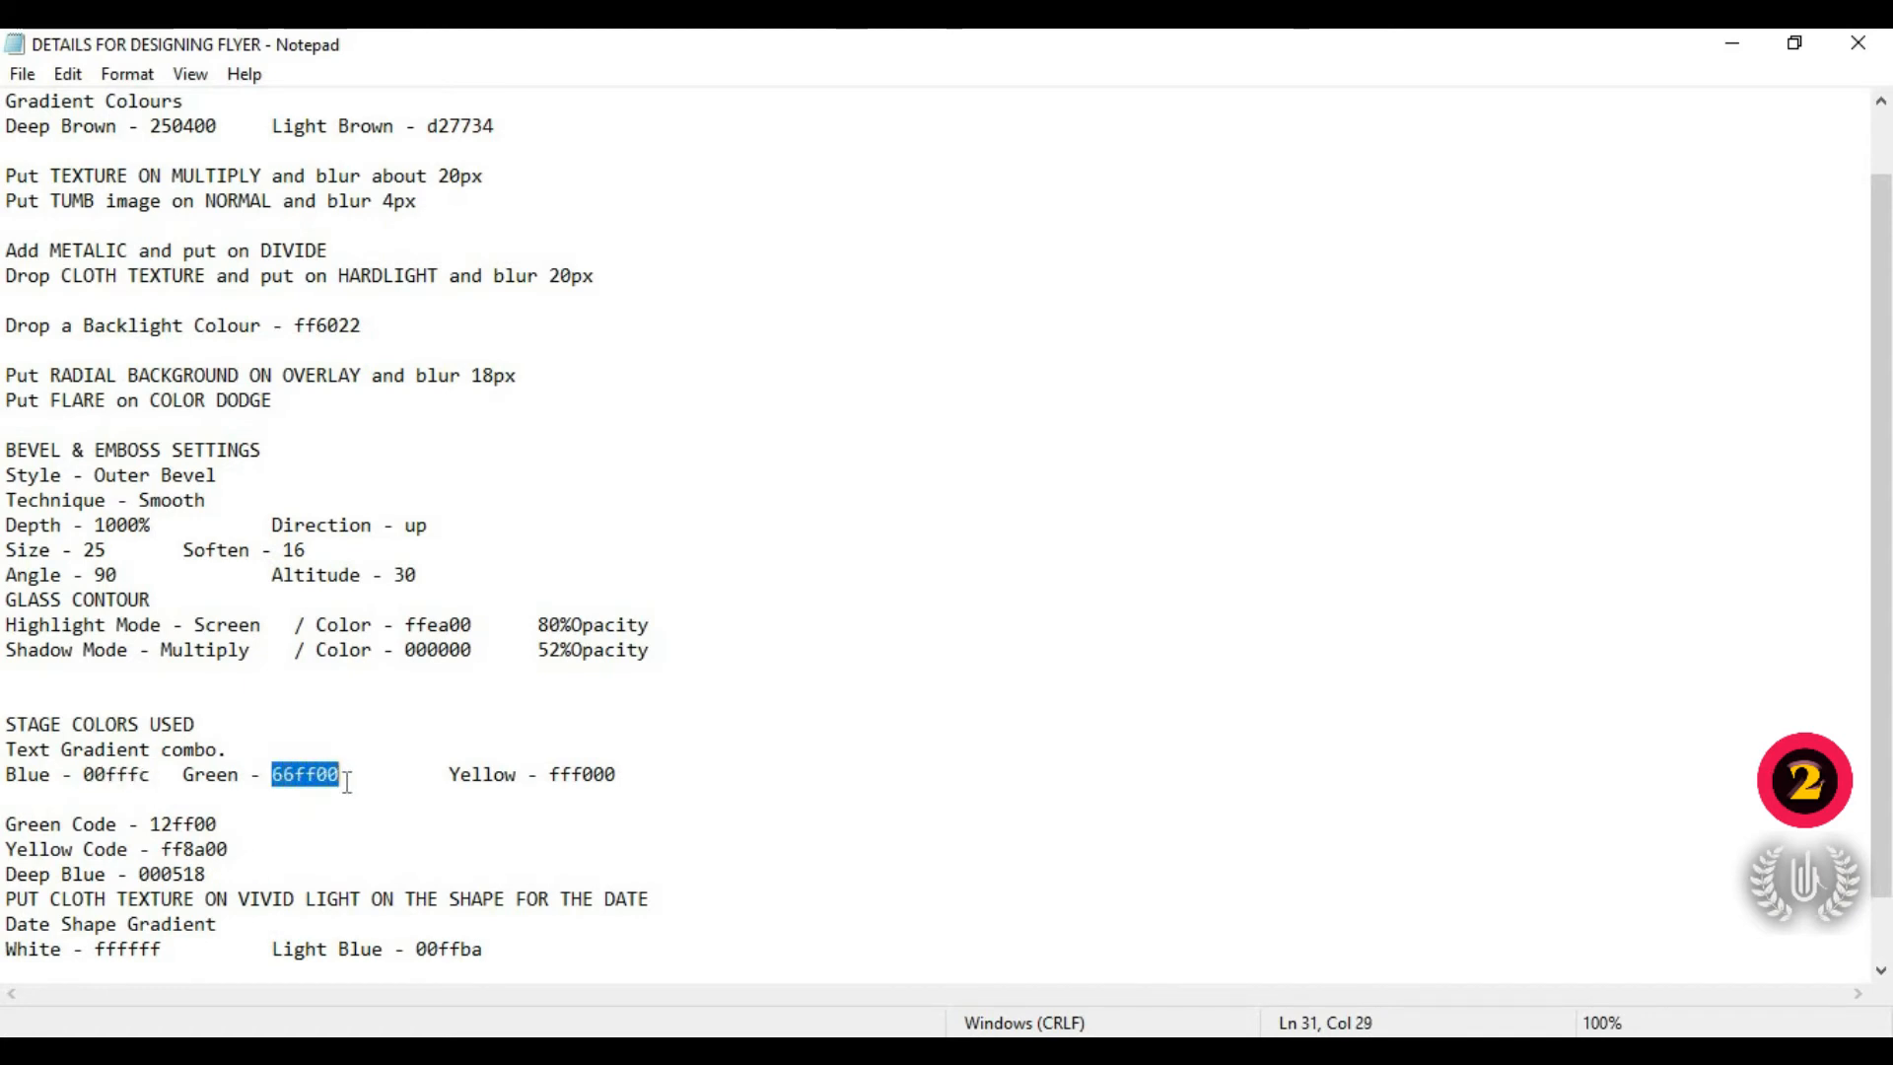
{"action": "right_click", "coordinate": [316, 789]}
{"action": "left_click", "coordinate": [424, 446]}
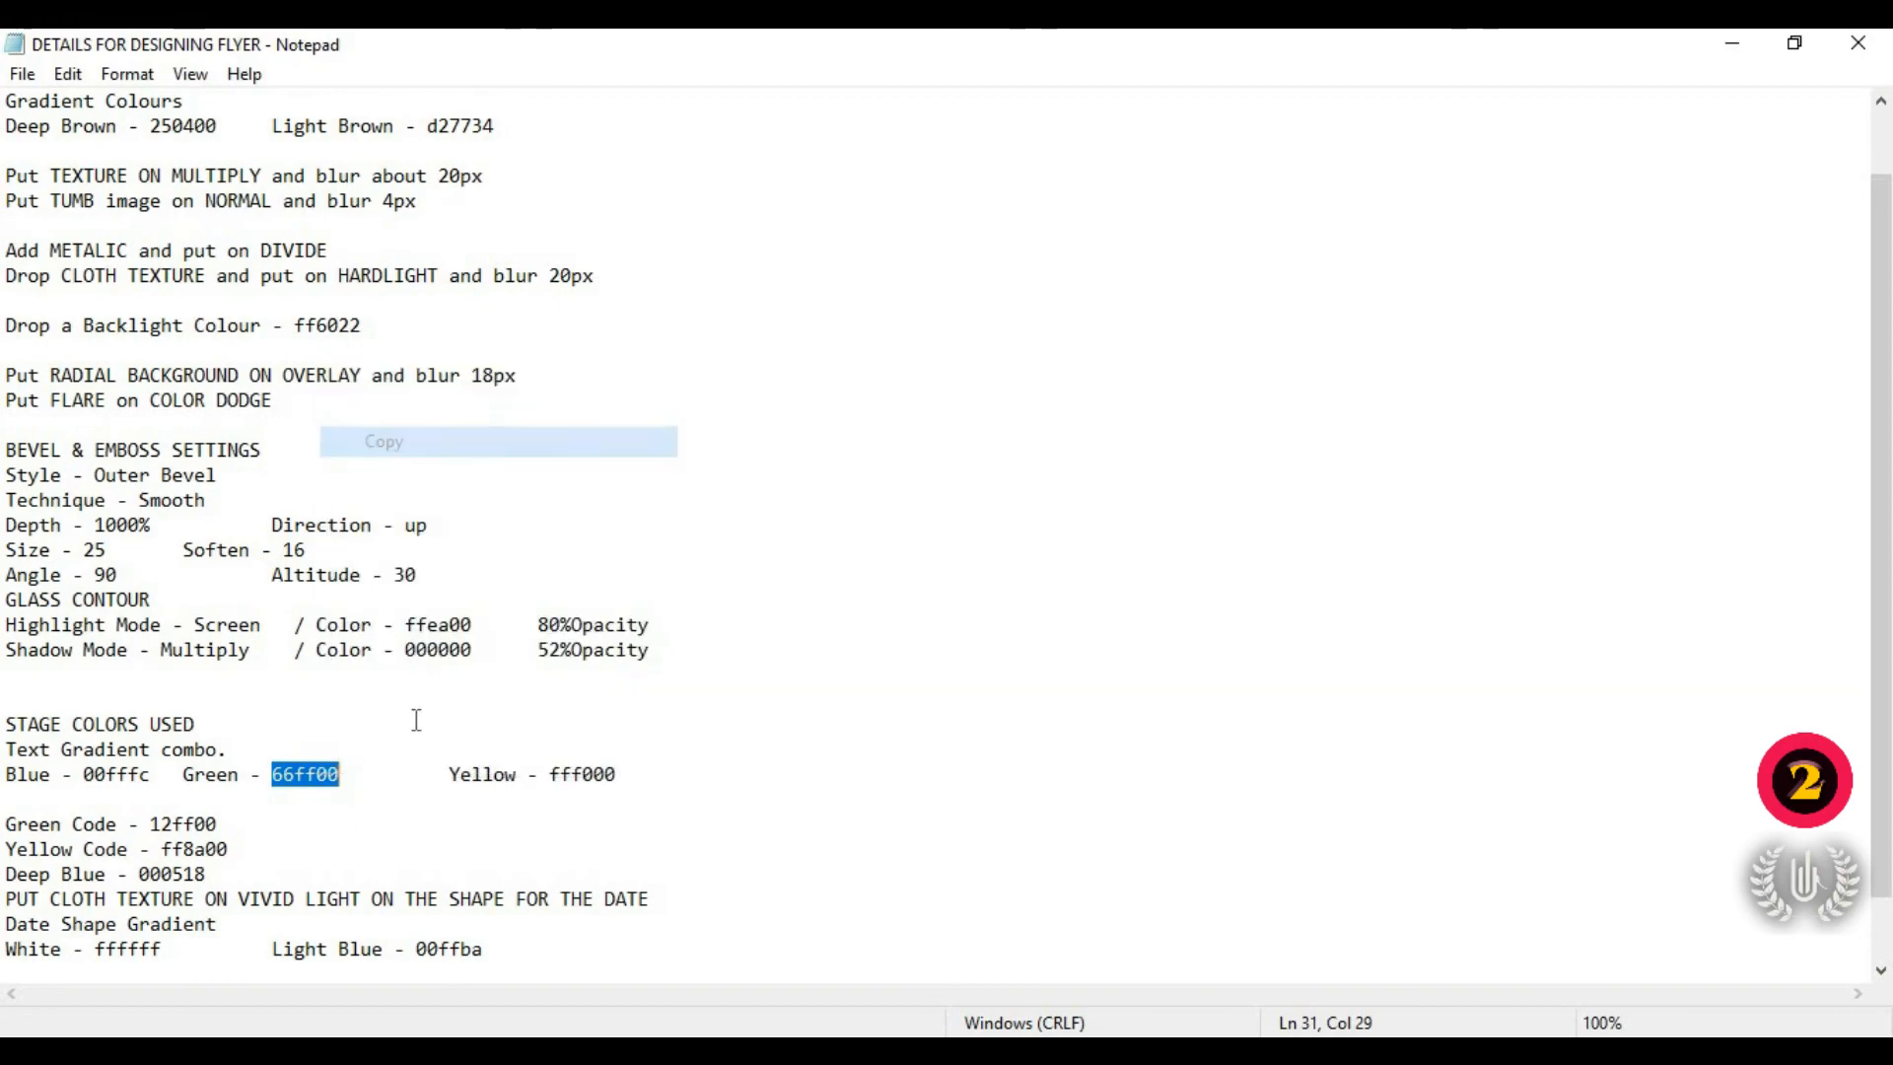
{"action": "key", "text": "alt+Tab"}
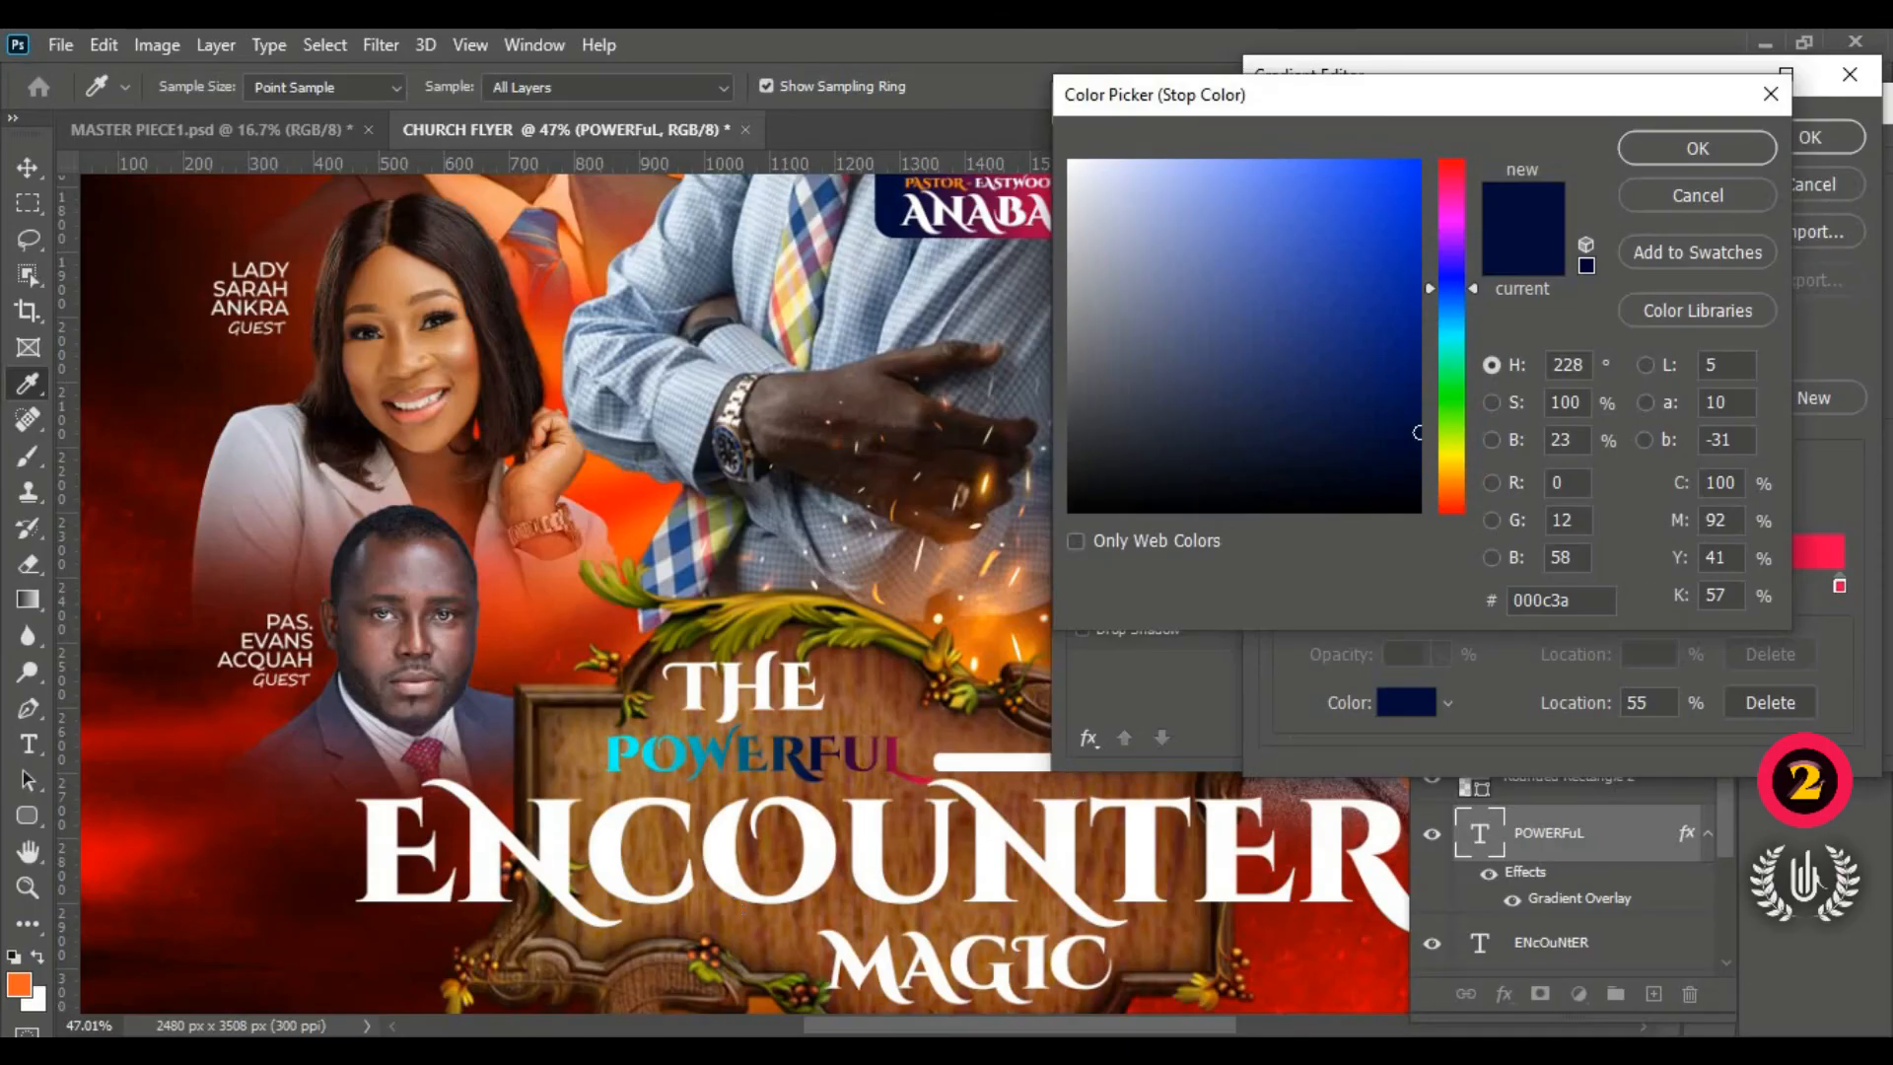
{"action": "double_click", "coordinate": [1541, 599]}
{"action": "right_click", "coordinate": [1553, 602]}
{"action": "left_click", "coordinate": [1576, 729]}
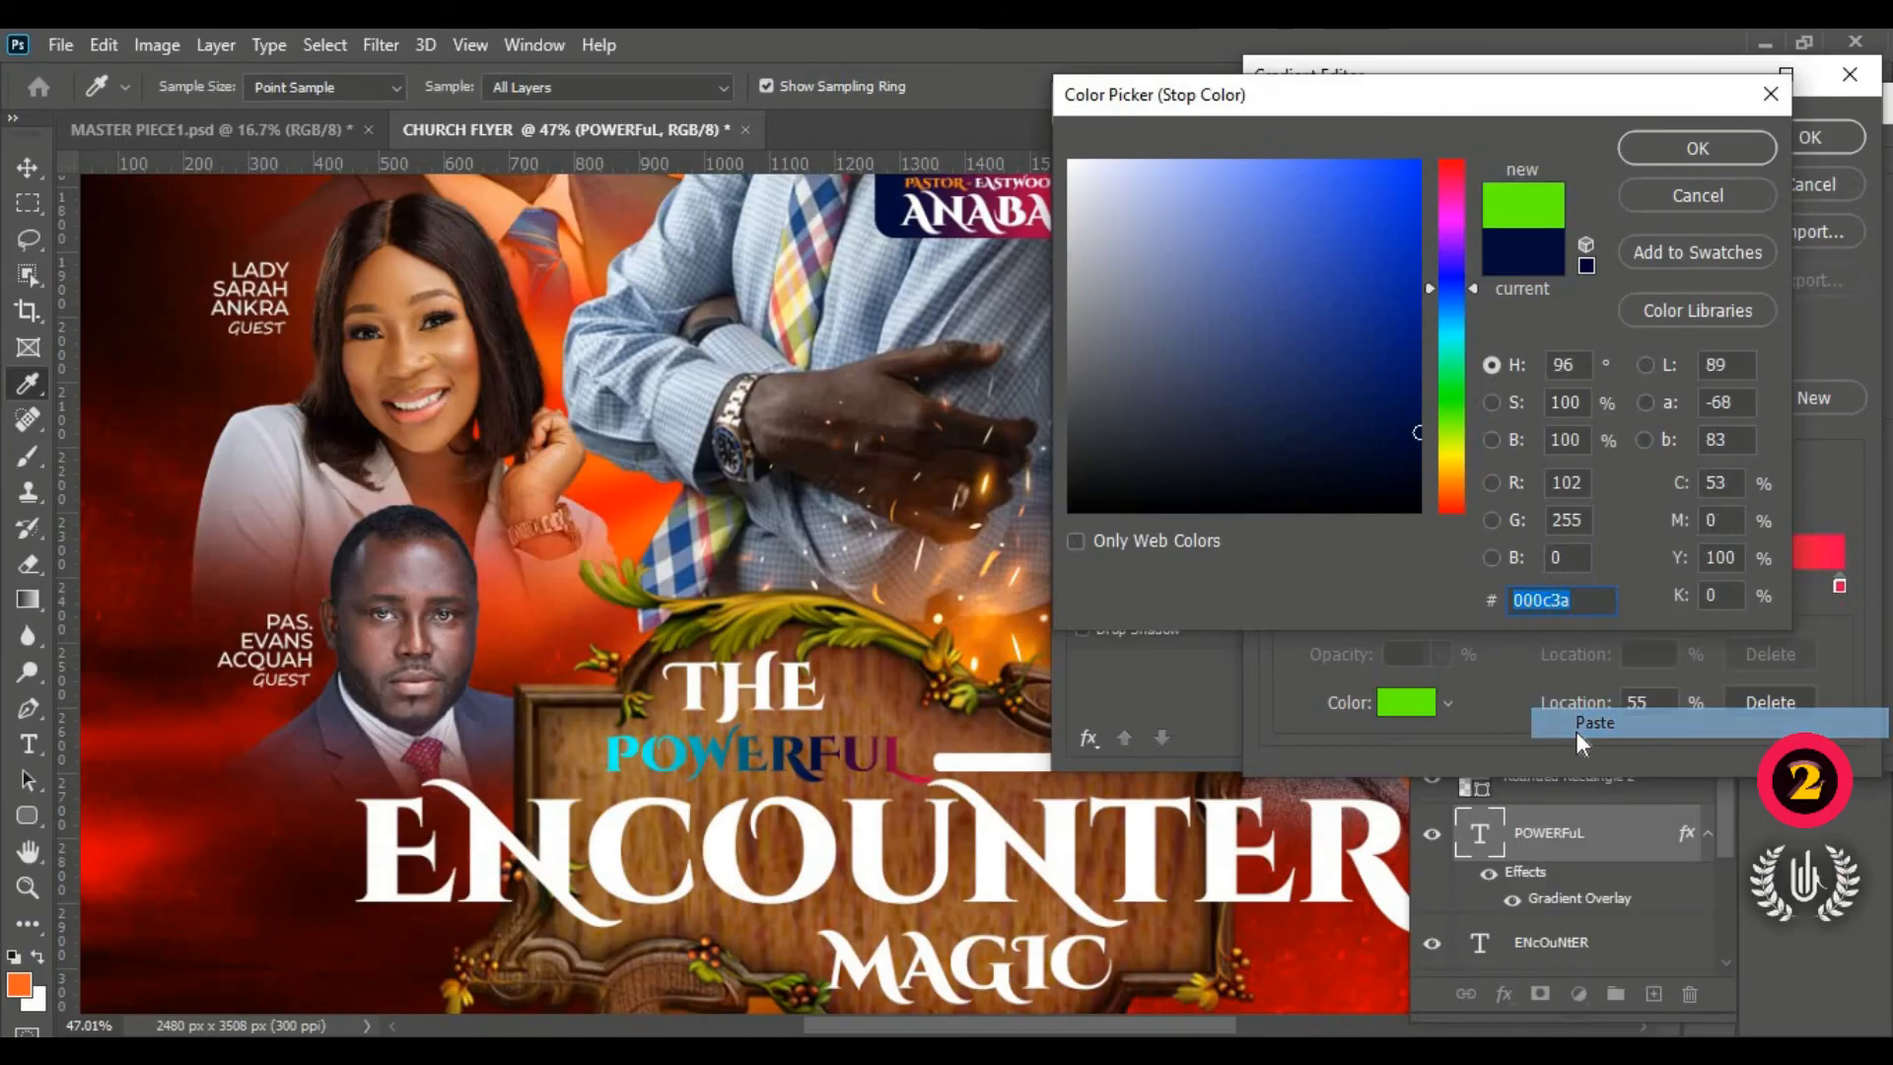
{"action": "left_click", "coordinate": [1732, 154]}
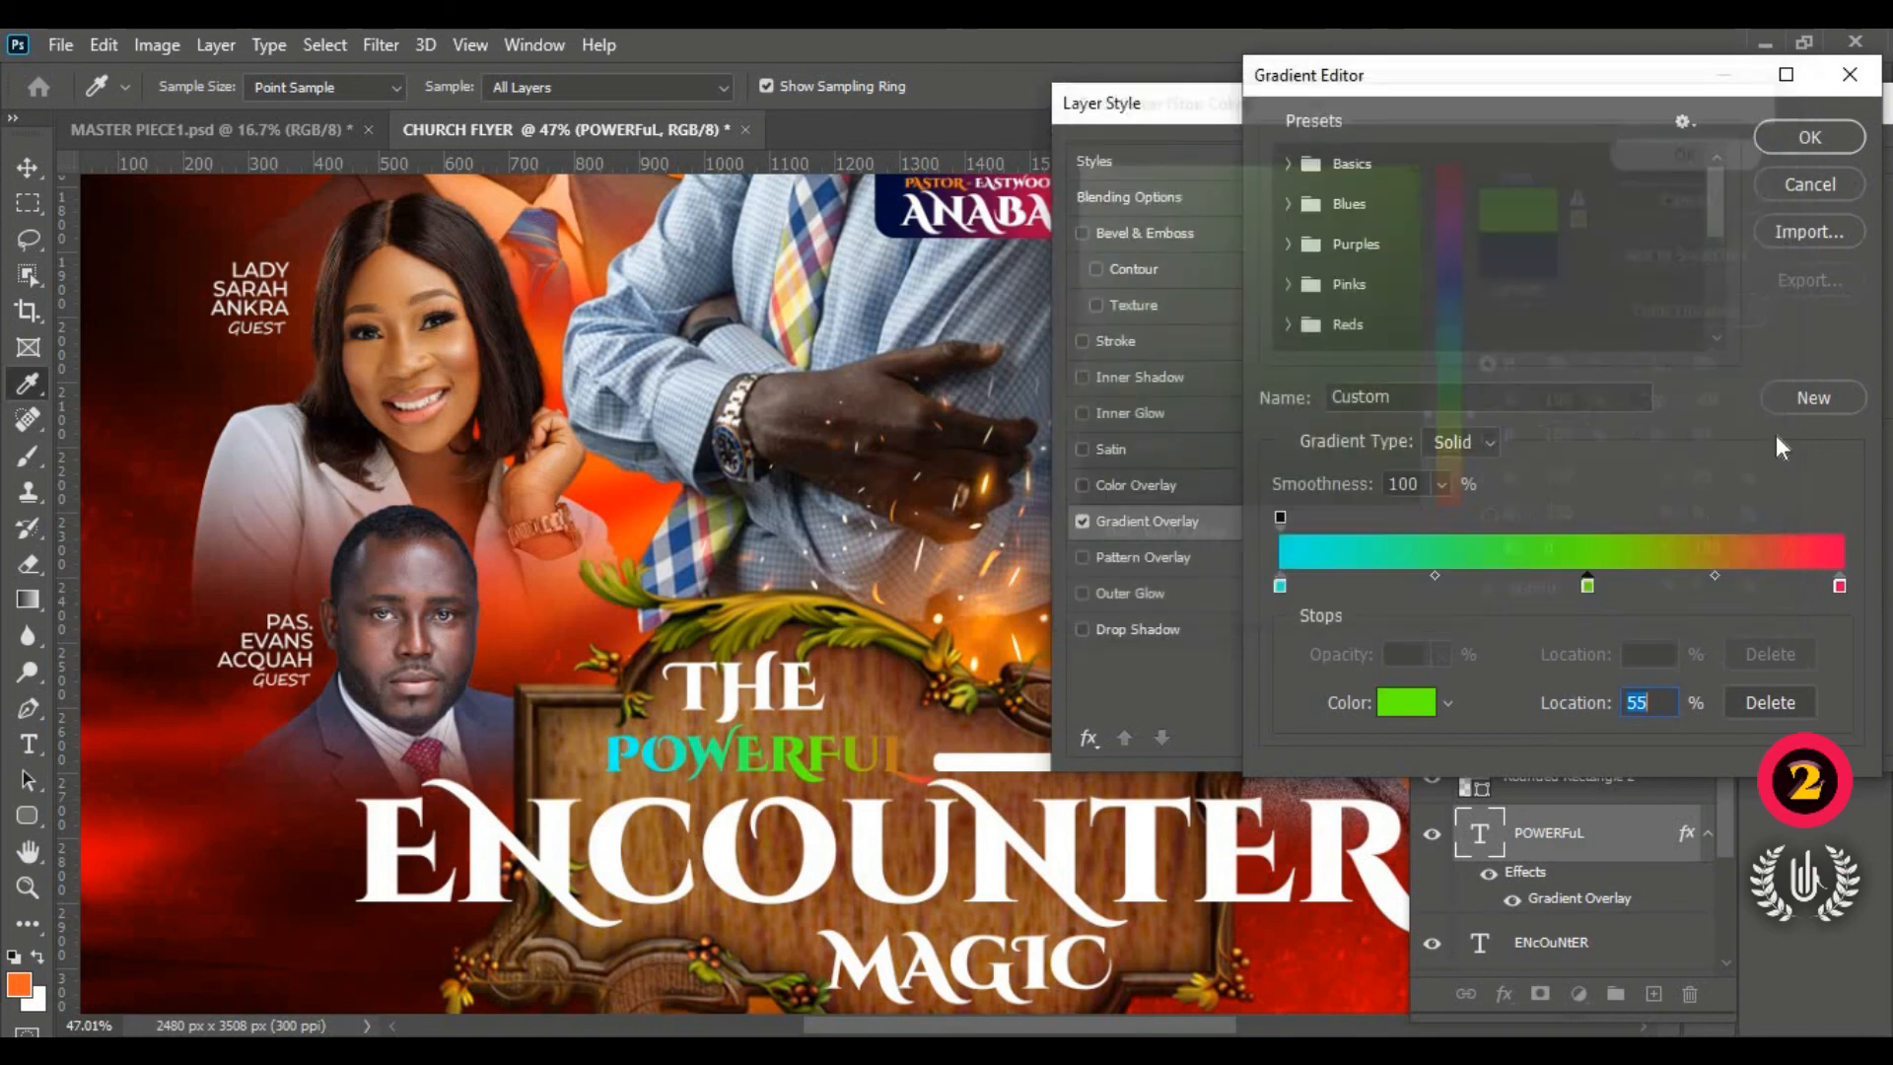
Step: Replace the red end stop ff004e with yellow fff000 from Notepad
{"action": "left_click", "coordinate": [1840, 586]}
{"action": "left_click", "coordinate": [1397, 706]}
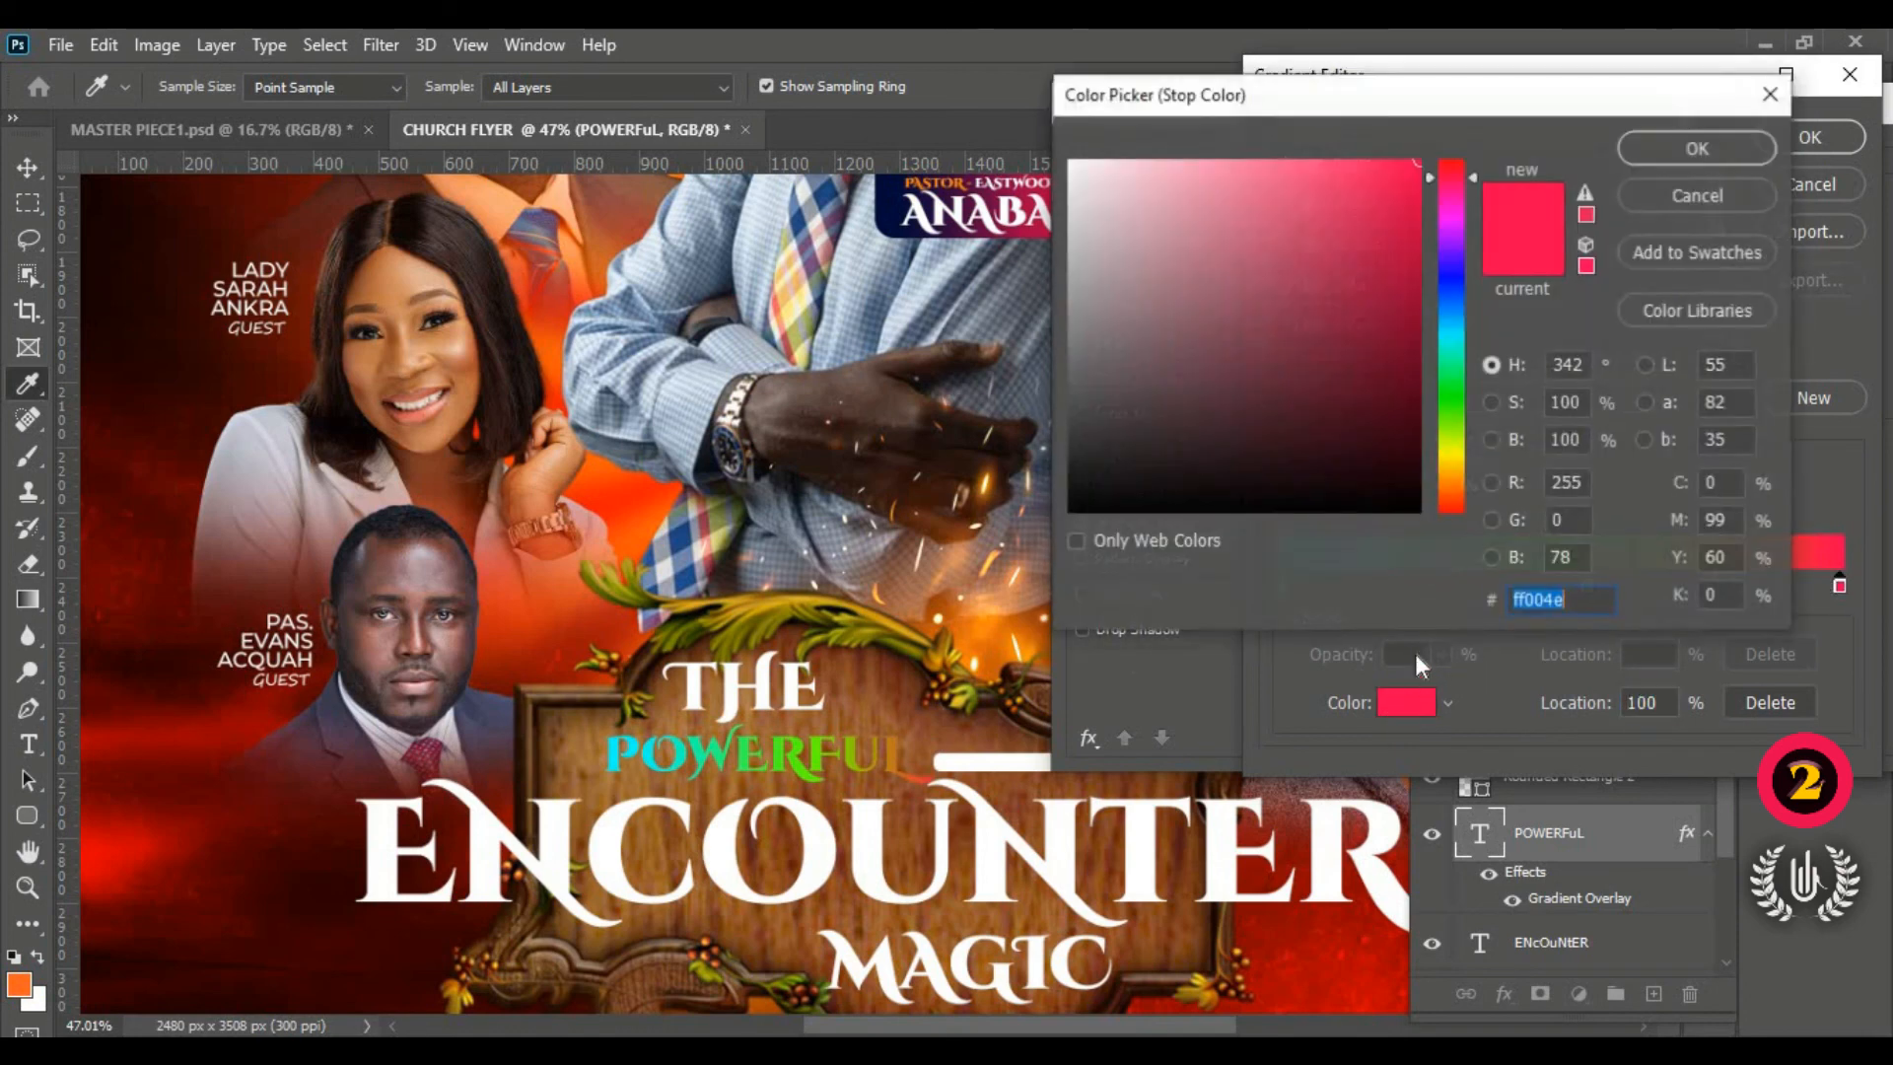
{"action": "key", "text": "alt+Tab"}
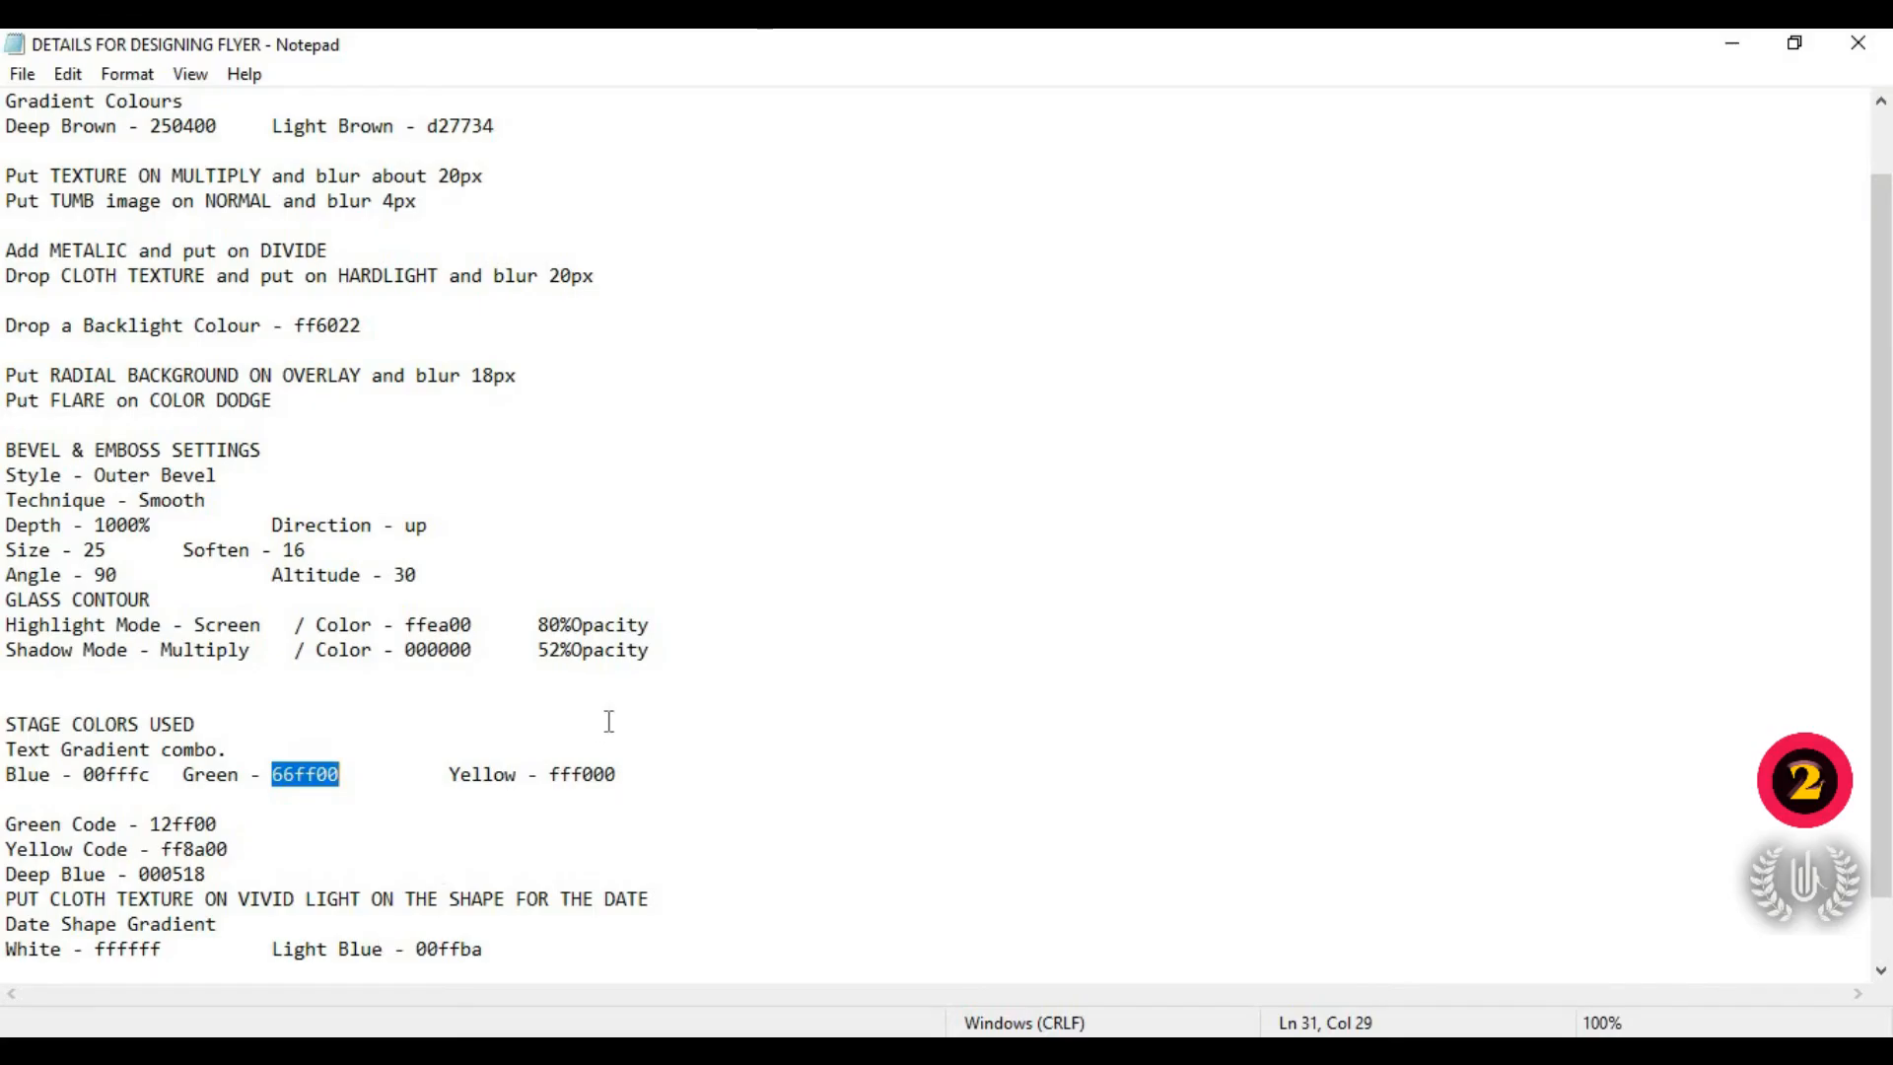
{"action": "double_click", "coordinate": [562, 774]}
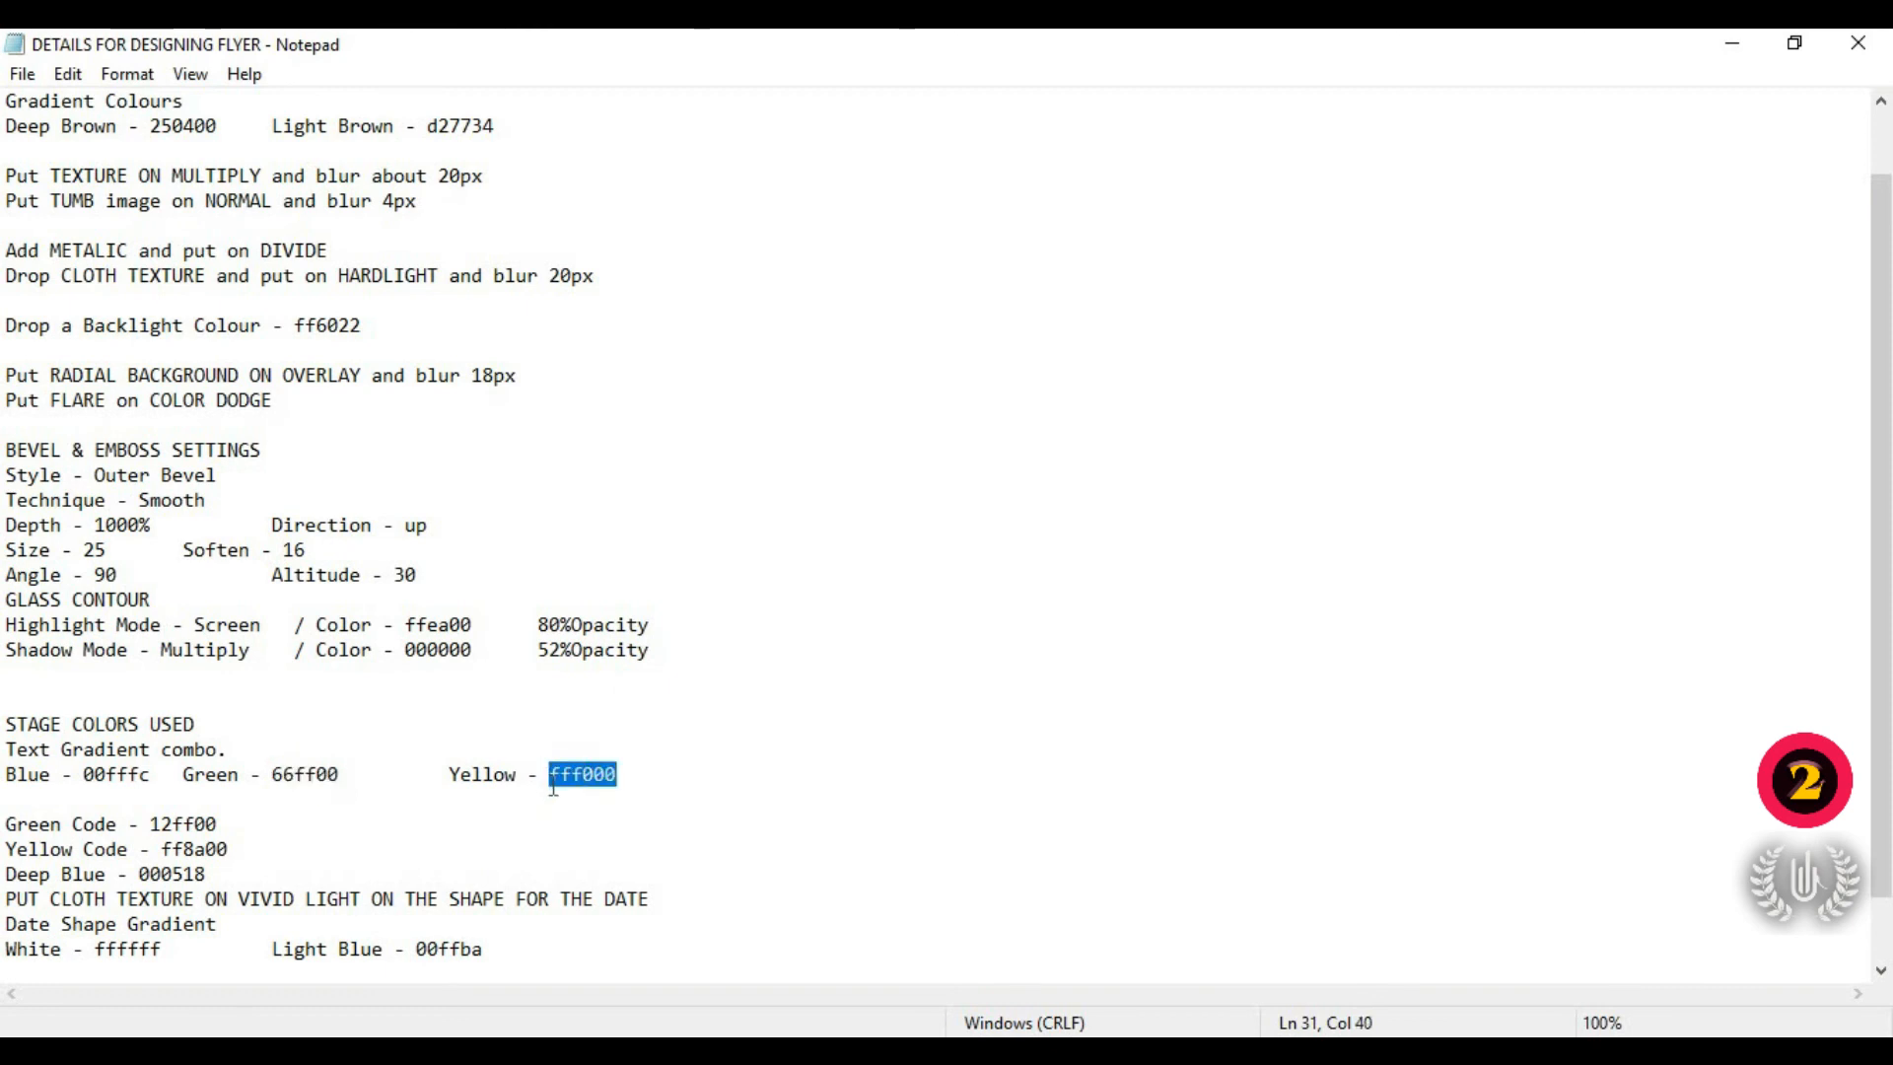
{"action": "right_click", "coordinate": [557, 769]}
{"action": "left_click", "coordinate": [631, 424]}
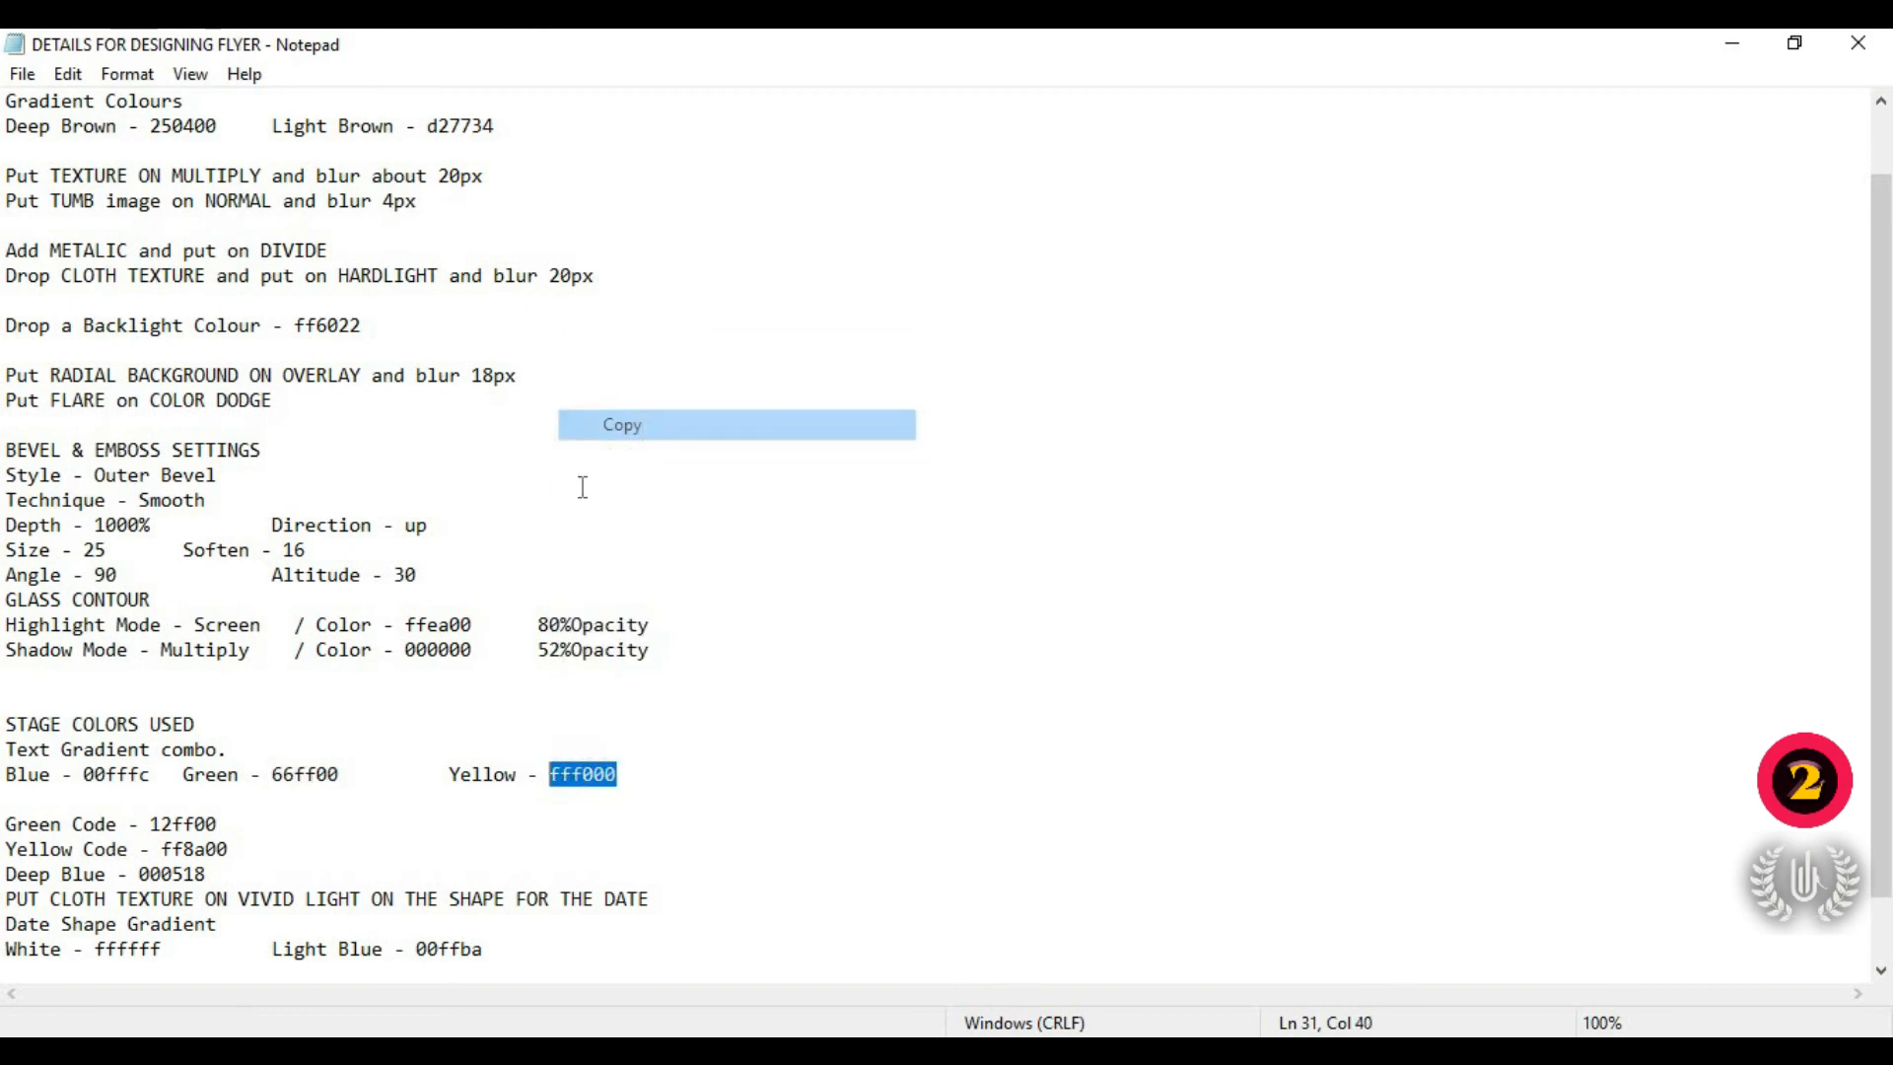
{"action": "key", "text": "alt+Tab"}
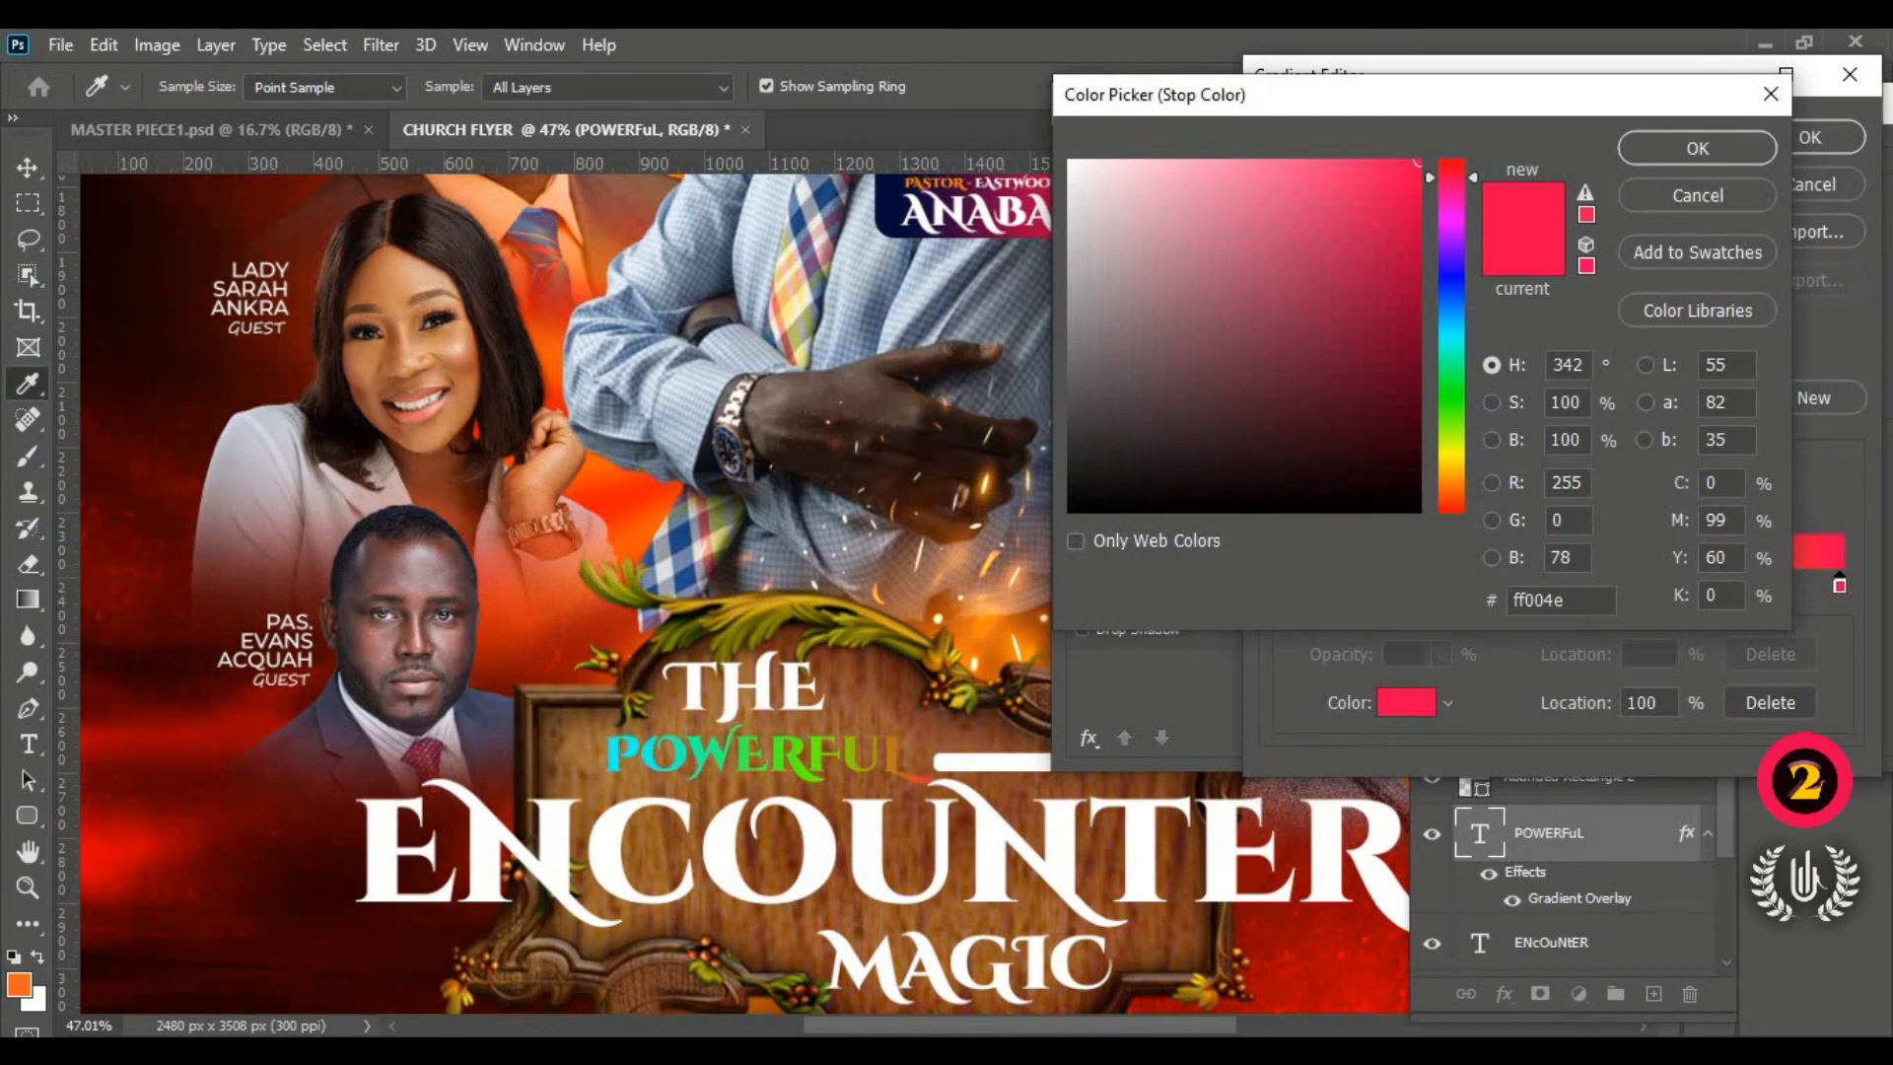
{"action": "double_click", "coordinate": [1523, 599]}
{"action": "right_click", "coordinate": [1519, 604]}
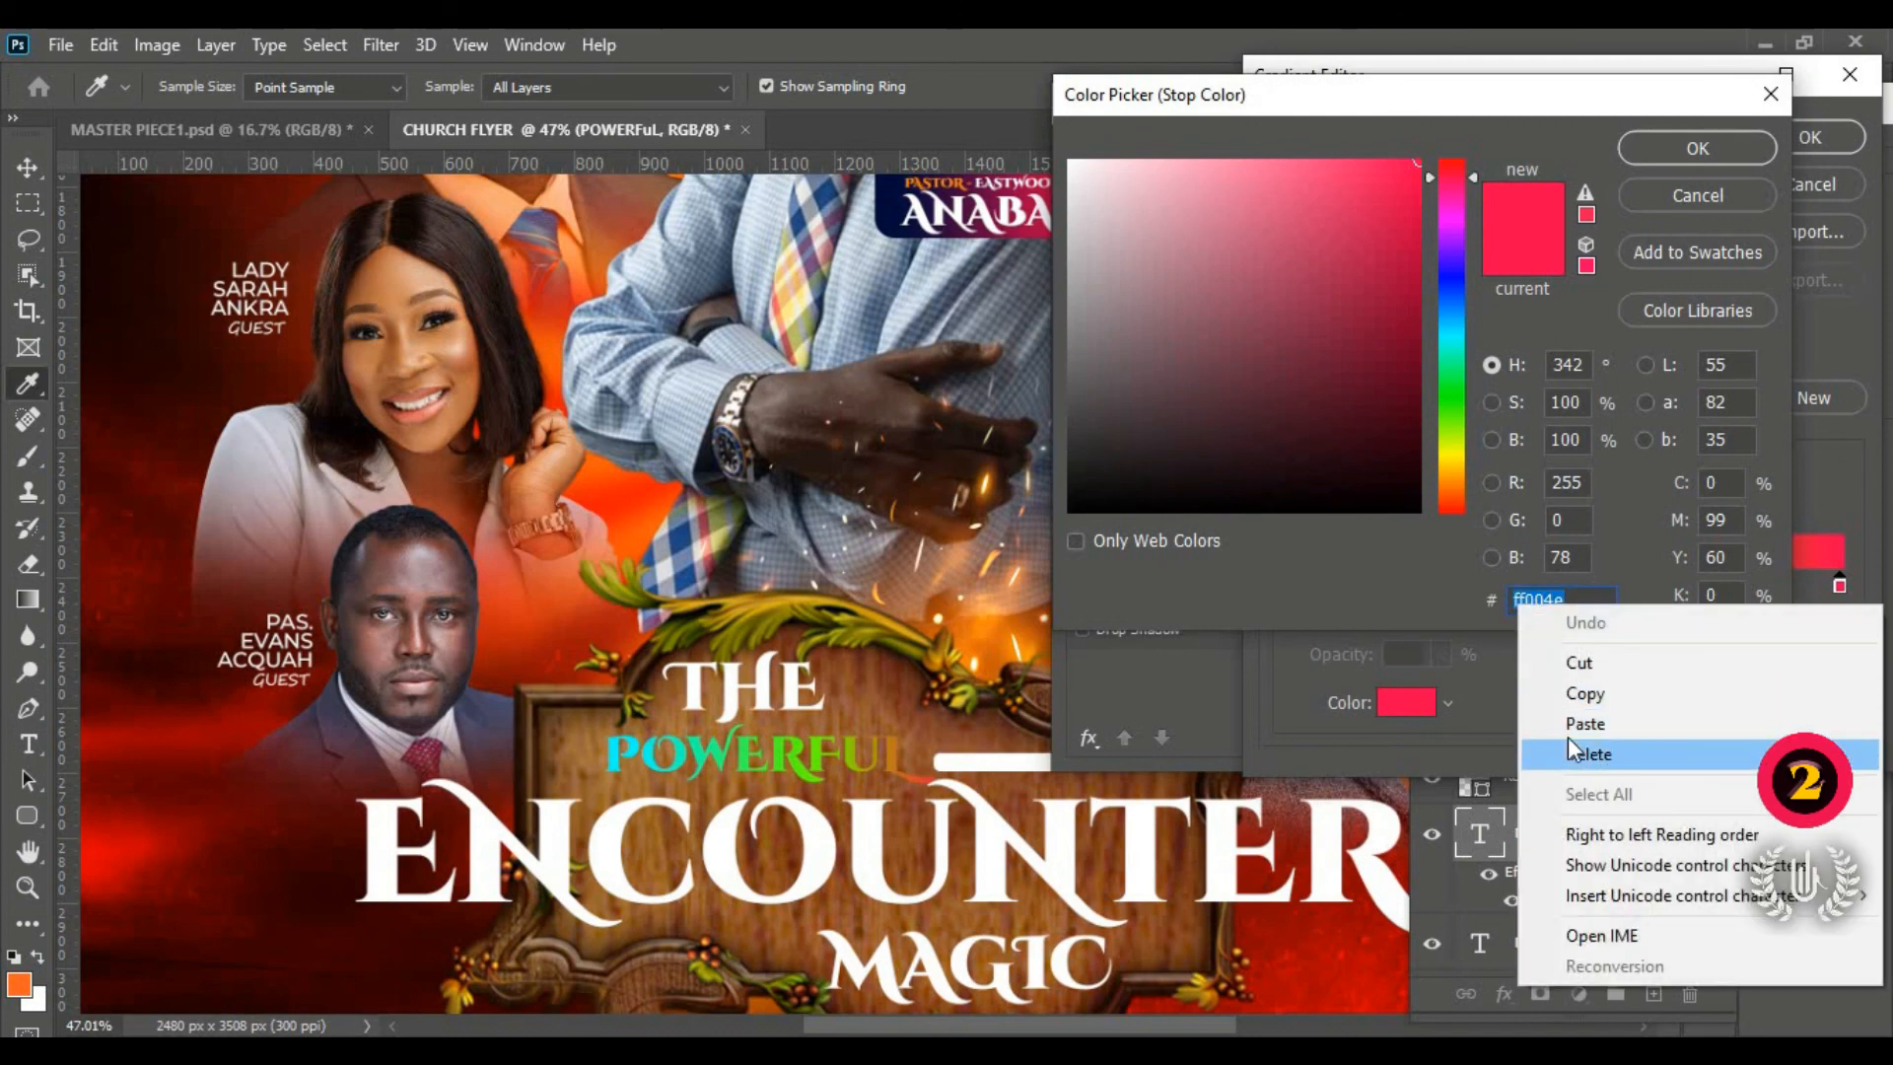
{"action": "left_click", "coordinate": [1676, 724]}
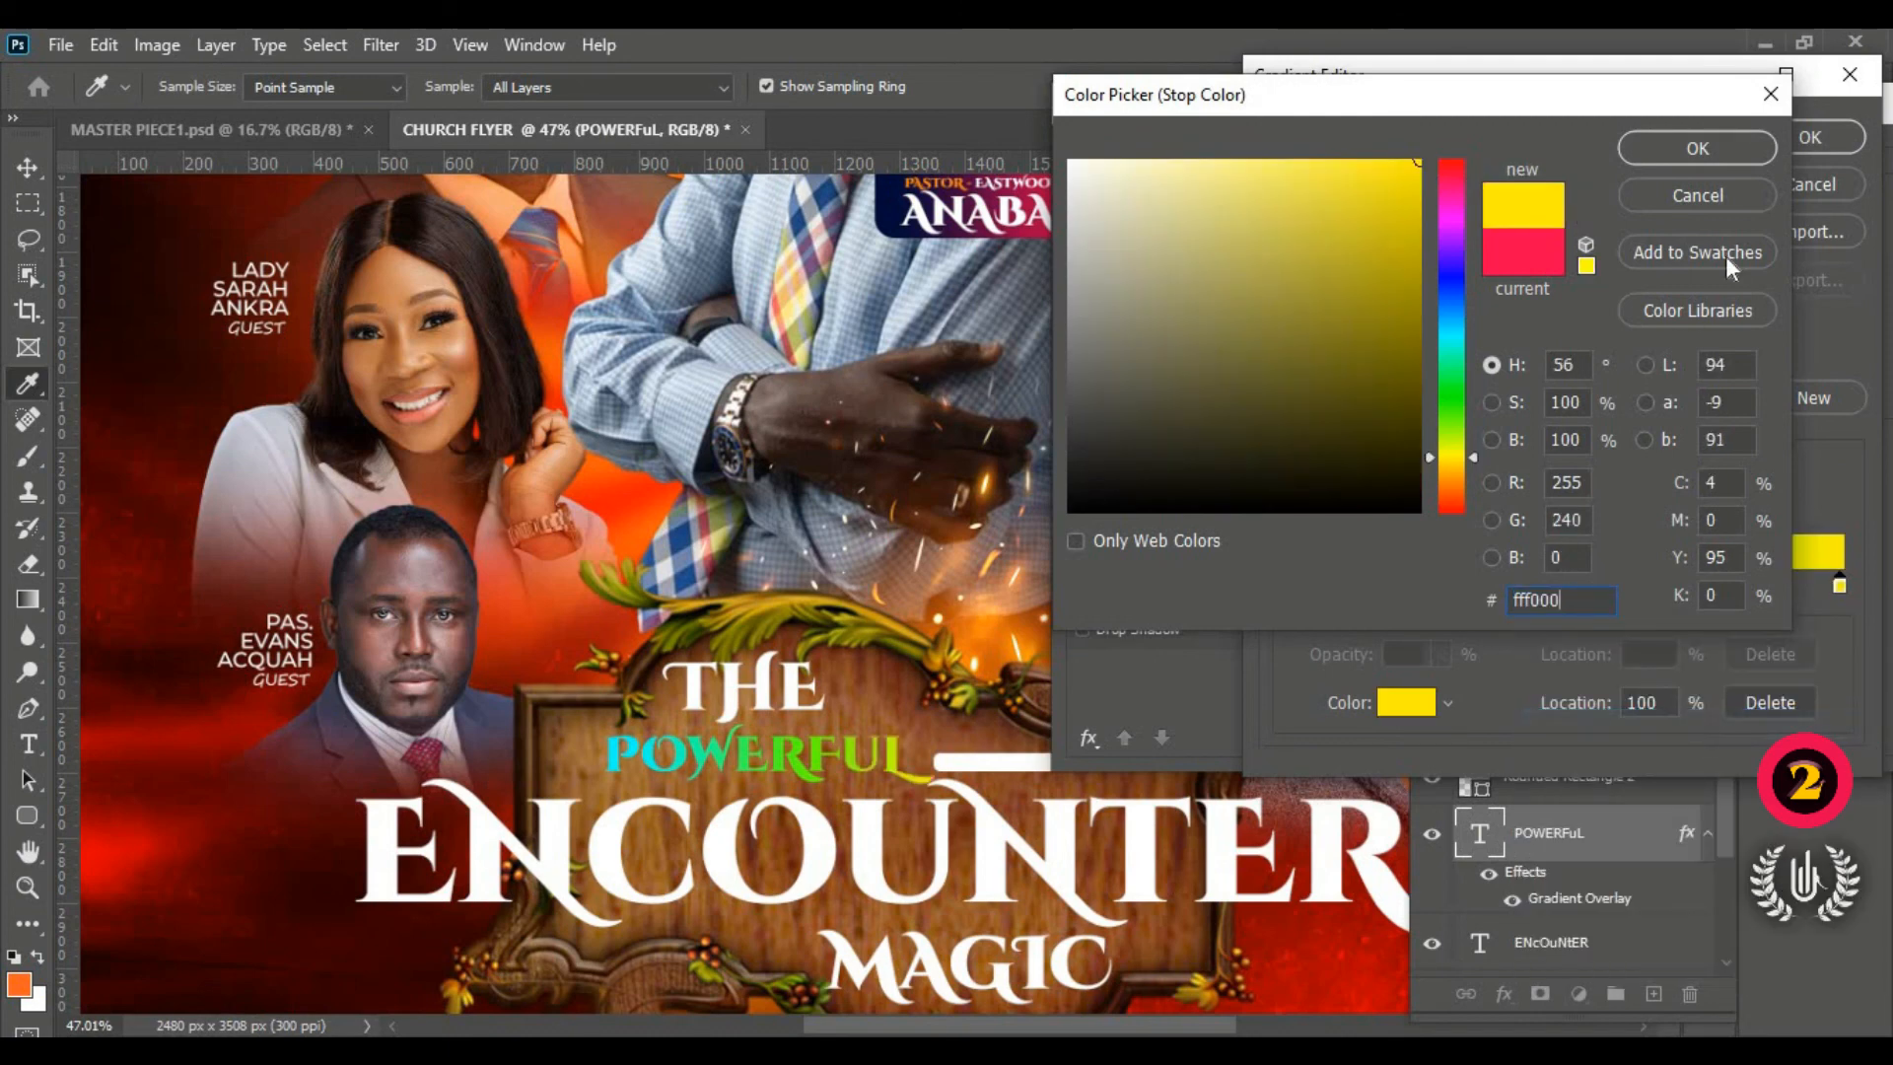
{"action": "left_click", "coordinate": [1753, 151]}
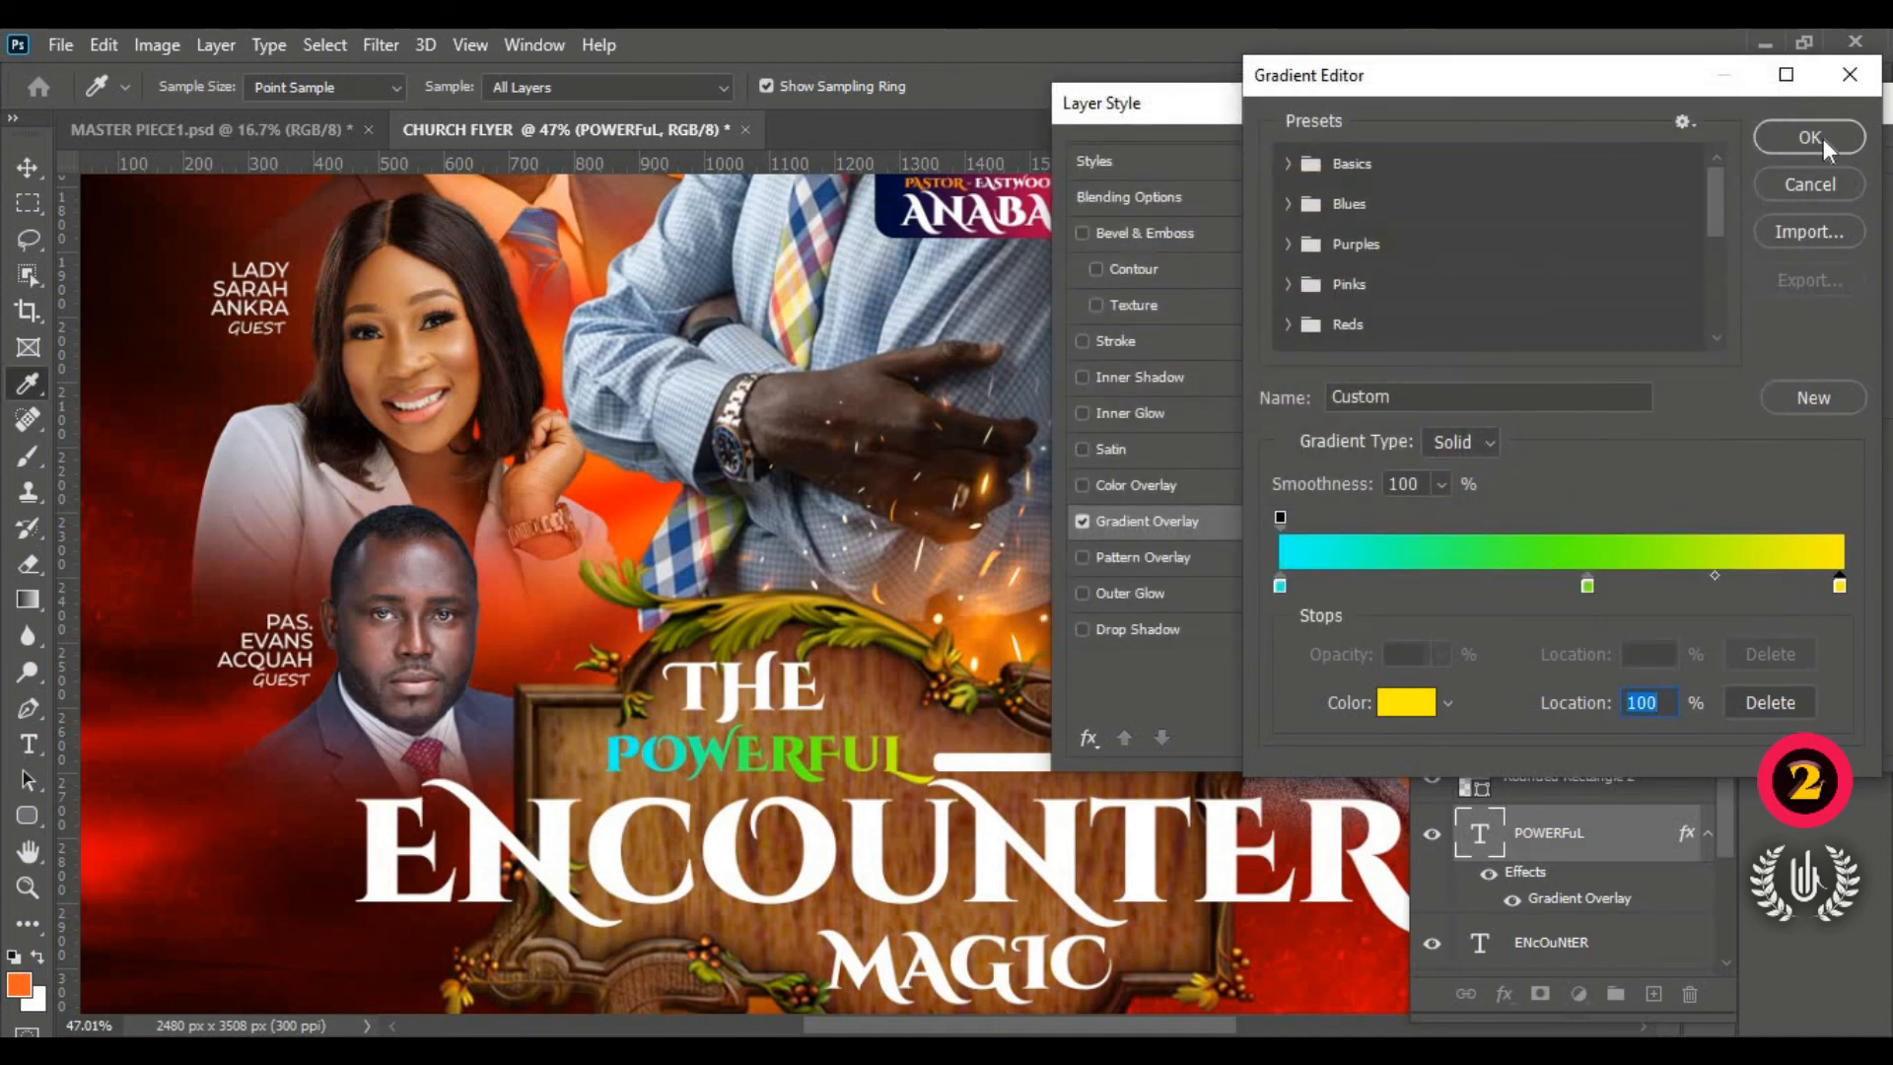
Step: Move the green stop to 50%, review the end stops, and confirm the gradient
{"action": "left_click_drag", "start_coordinate": [1589, 589], "coordinate": [1560, 586]}
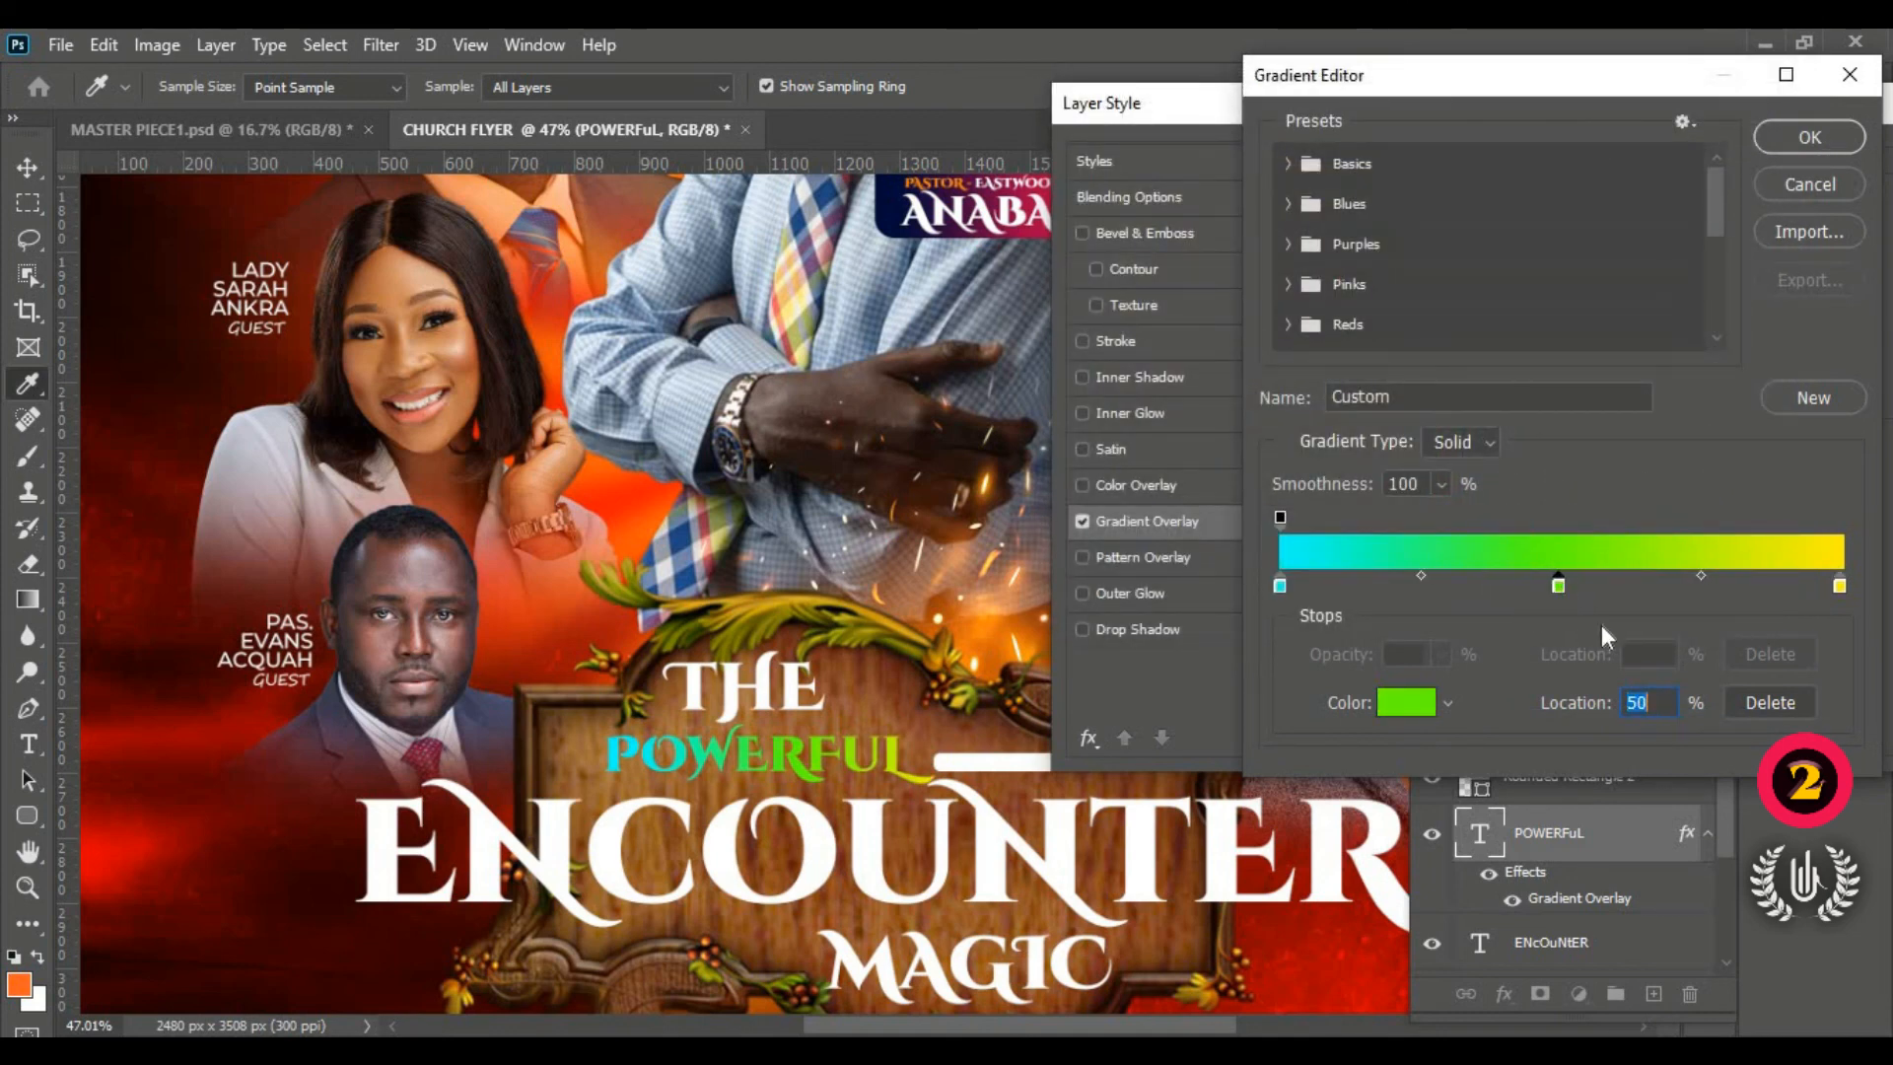
{"action": "left_click", "coordinate": [1839, 586]}
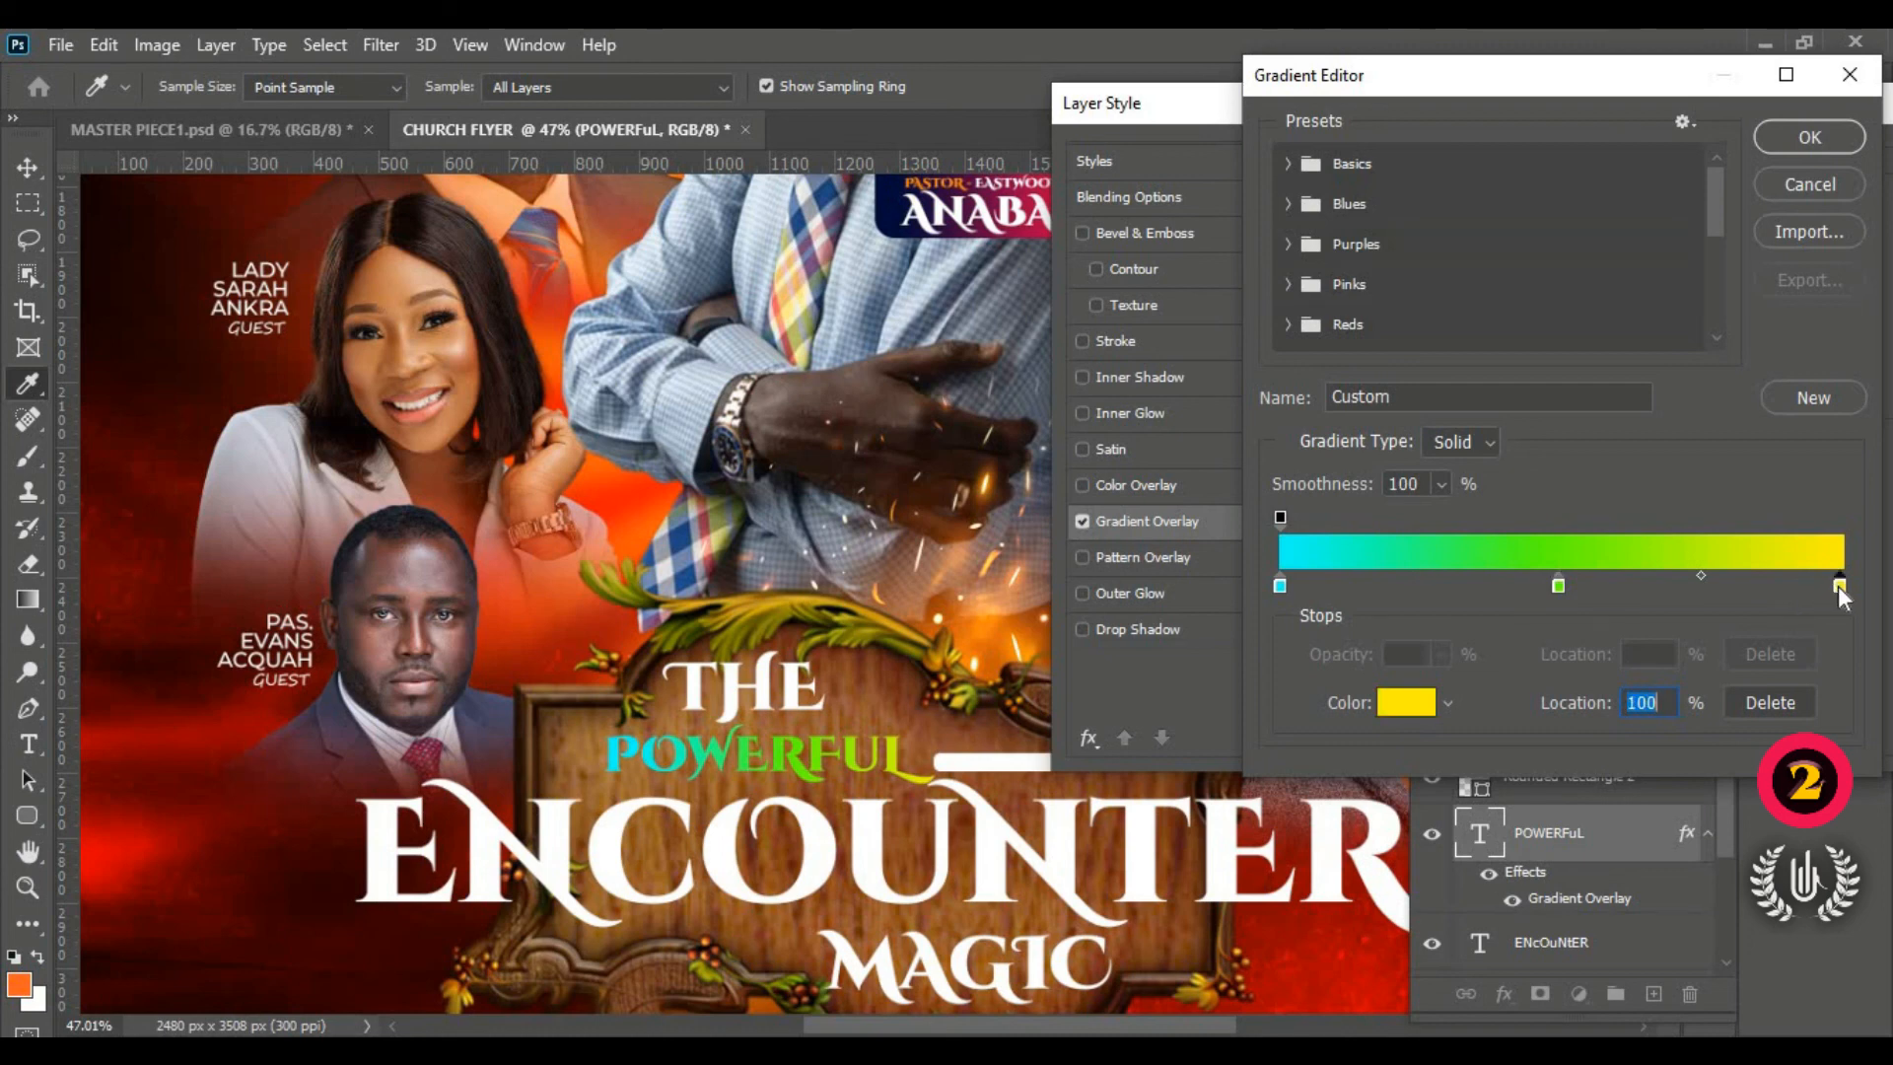
{"action": "left_click", "coordinate": [1279, 587]}
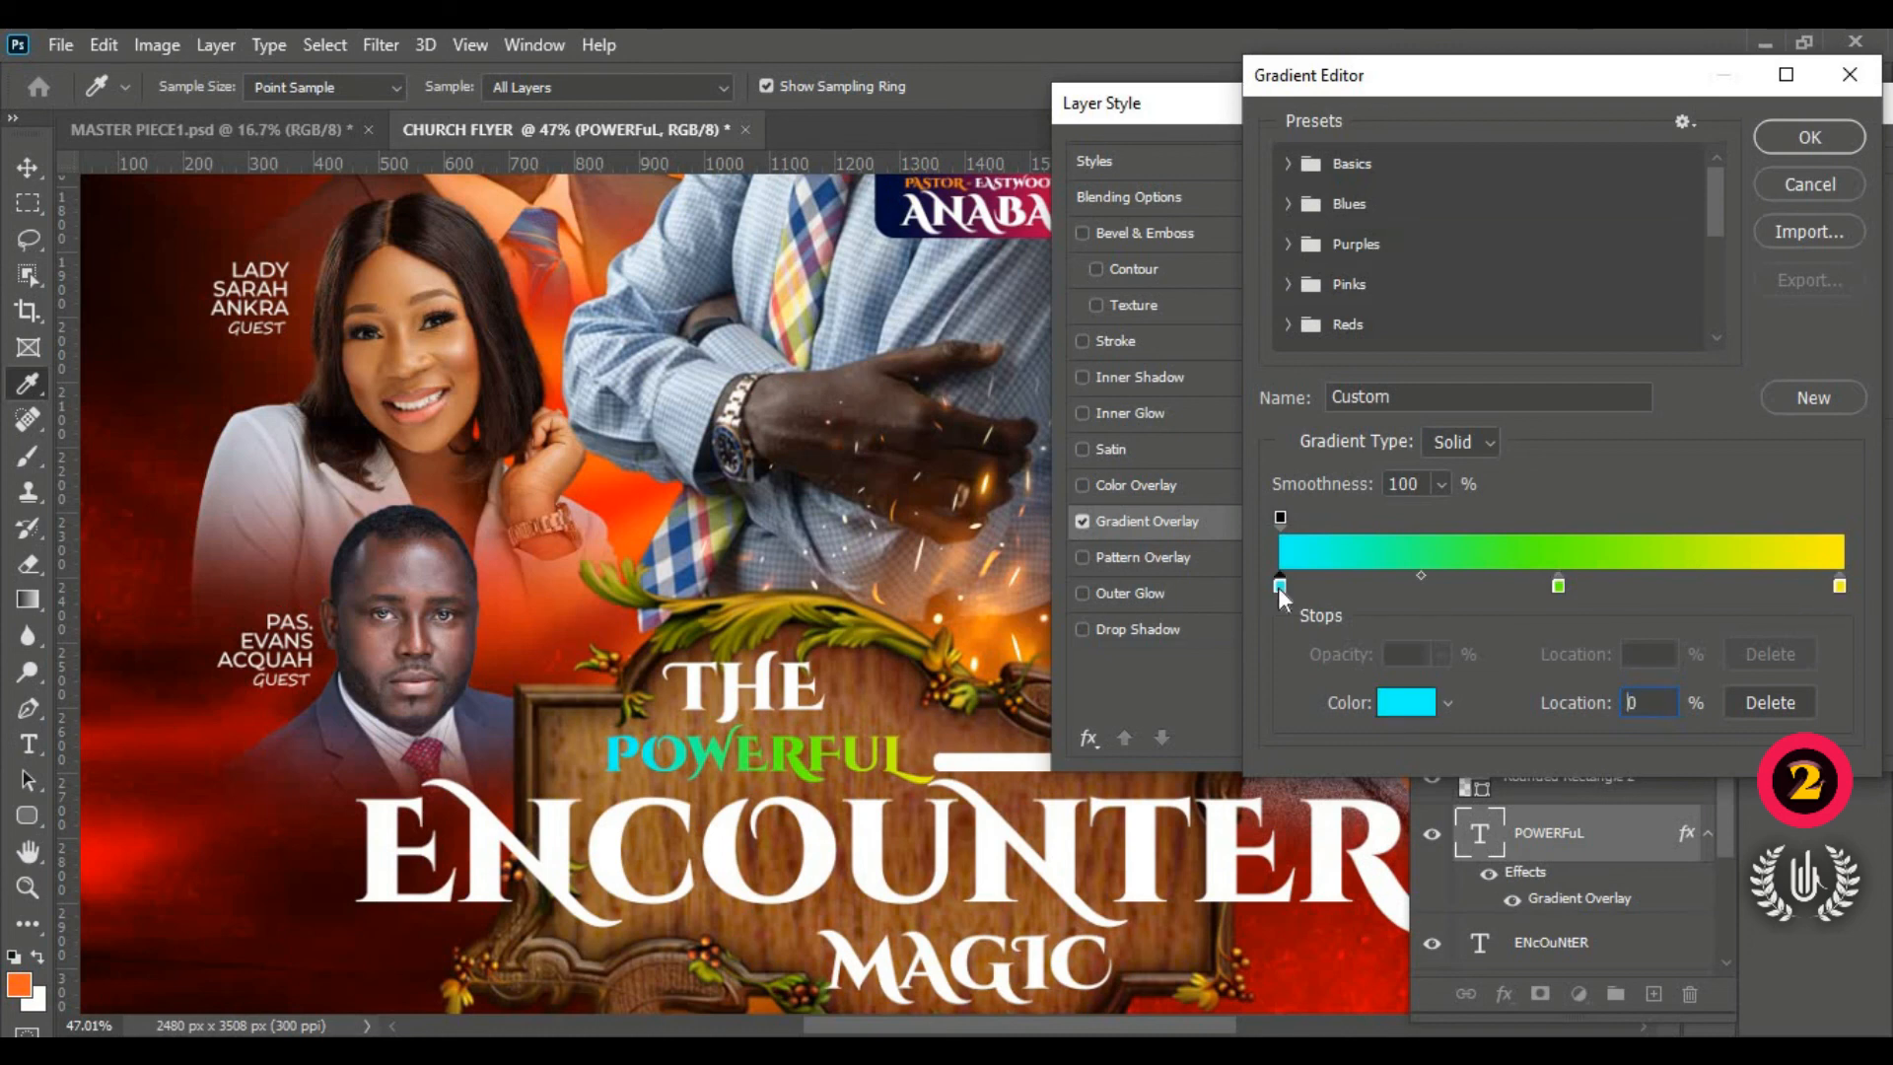
{"action": "left_click", "coordinate": [1807, 139]}
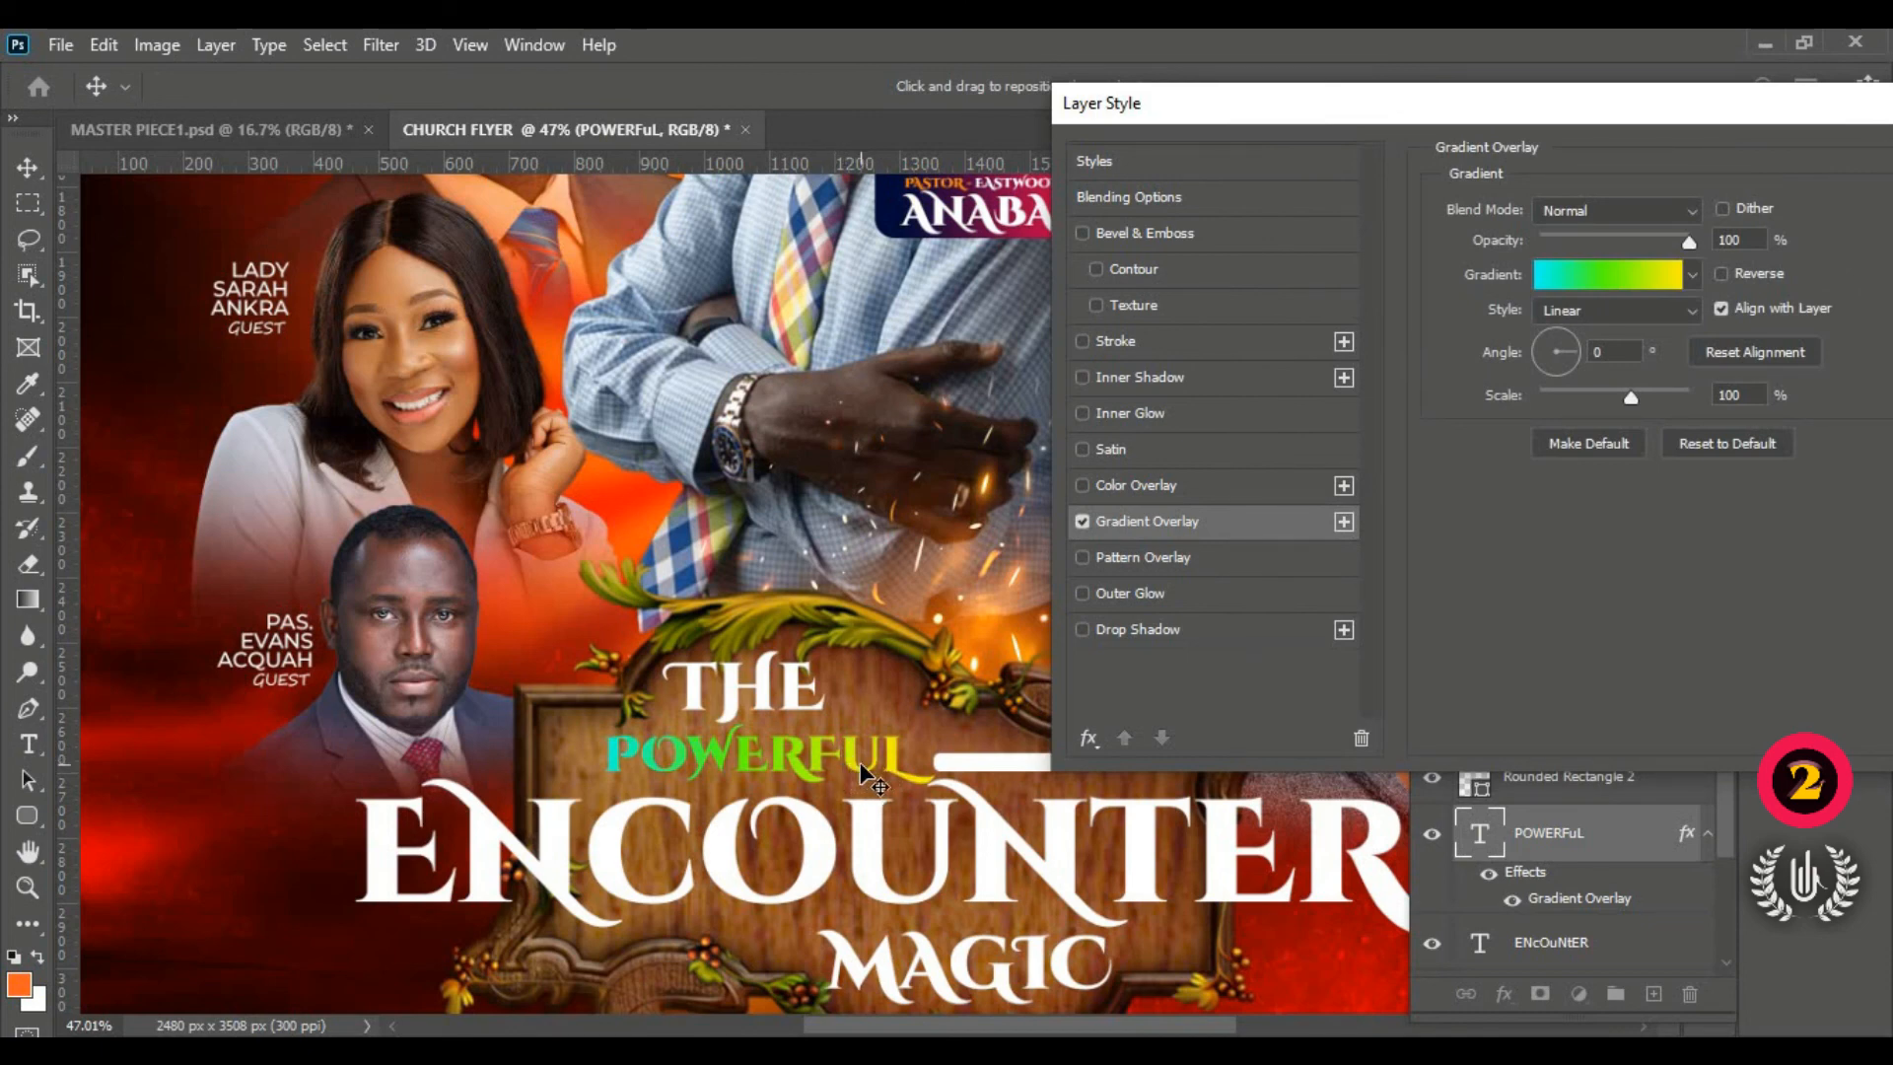
Step: Apply the cyan-green-yellow gradient overlay to POWERFUL by confirming the Layer Style
{"action": "left_click_drag", "start_coordinate": [1512, 109], "coordinate": [1137, 185]}
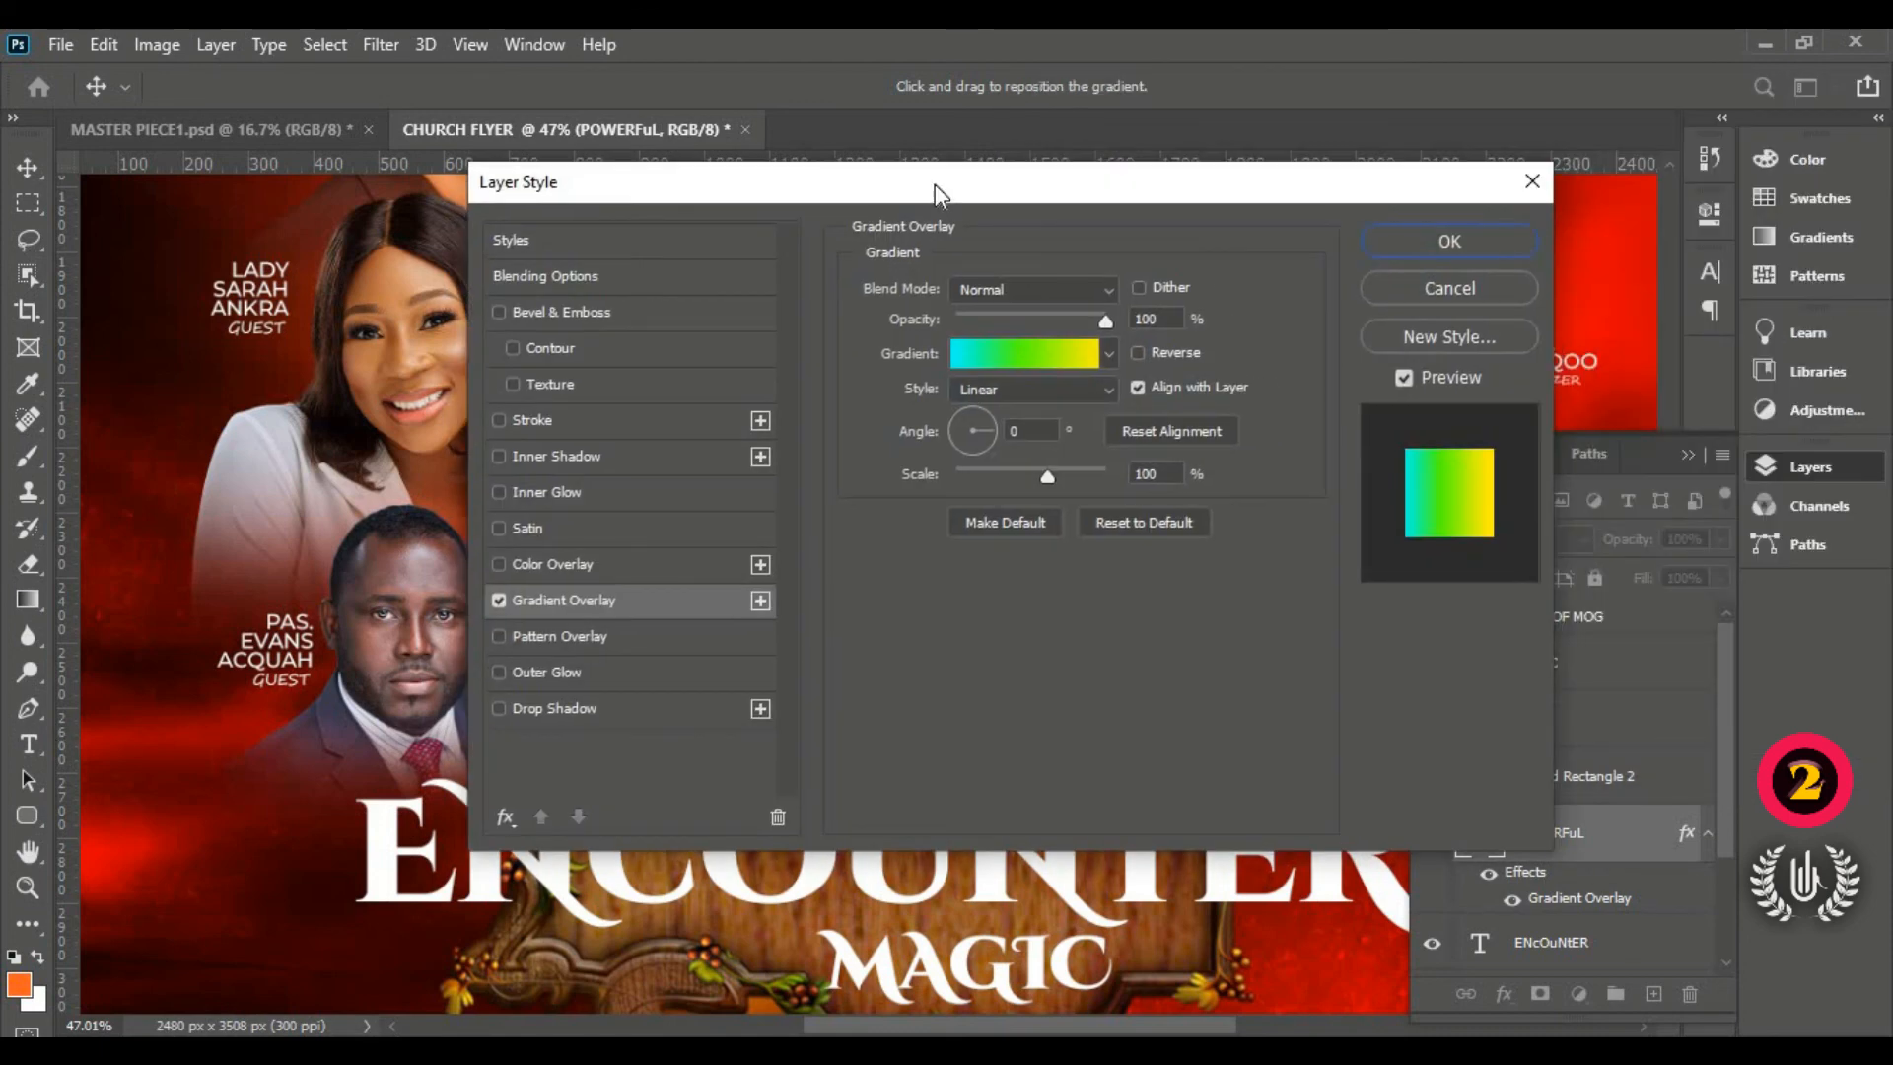
{"action": "left_click", "coordinate": [1445, 241]}
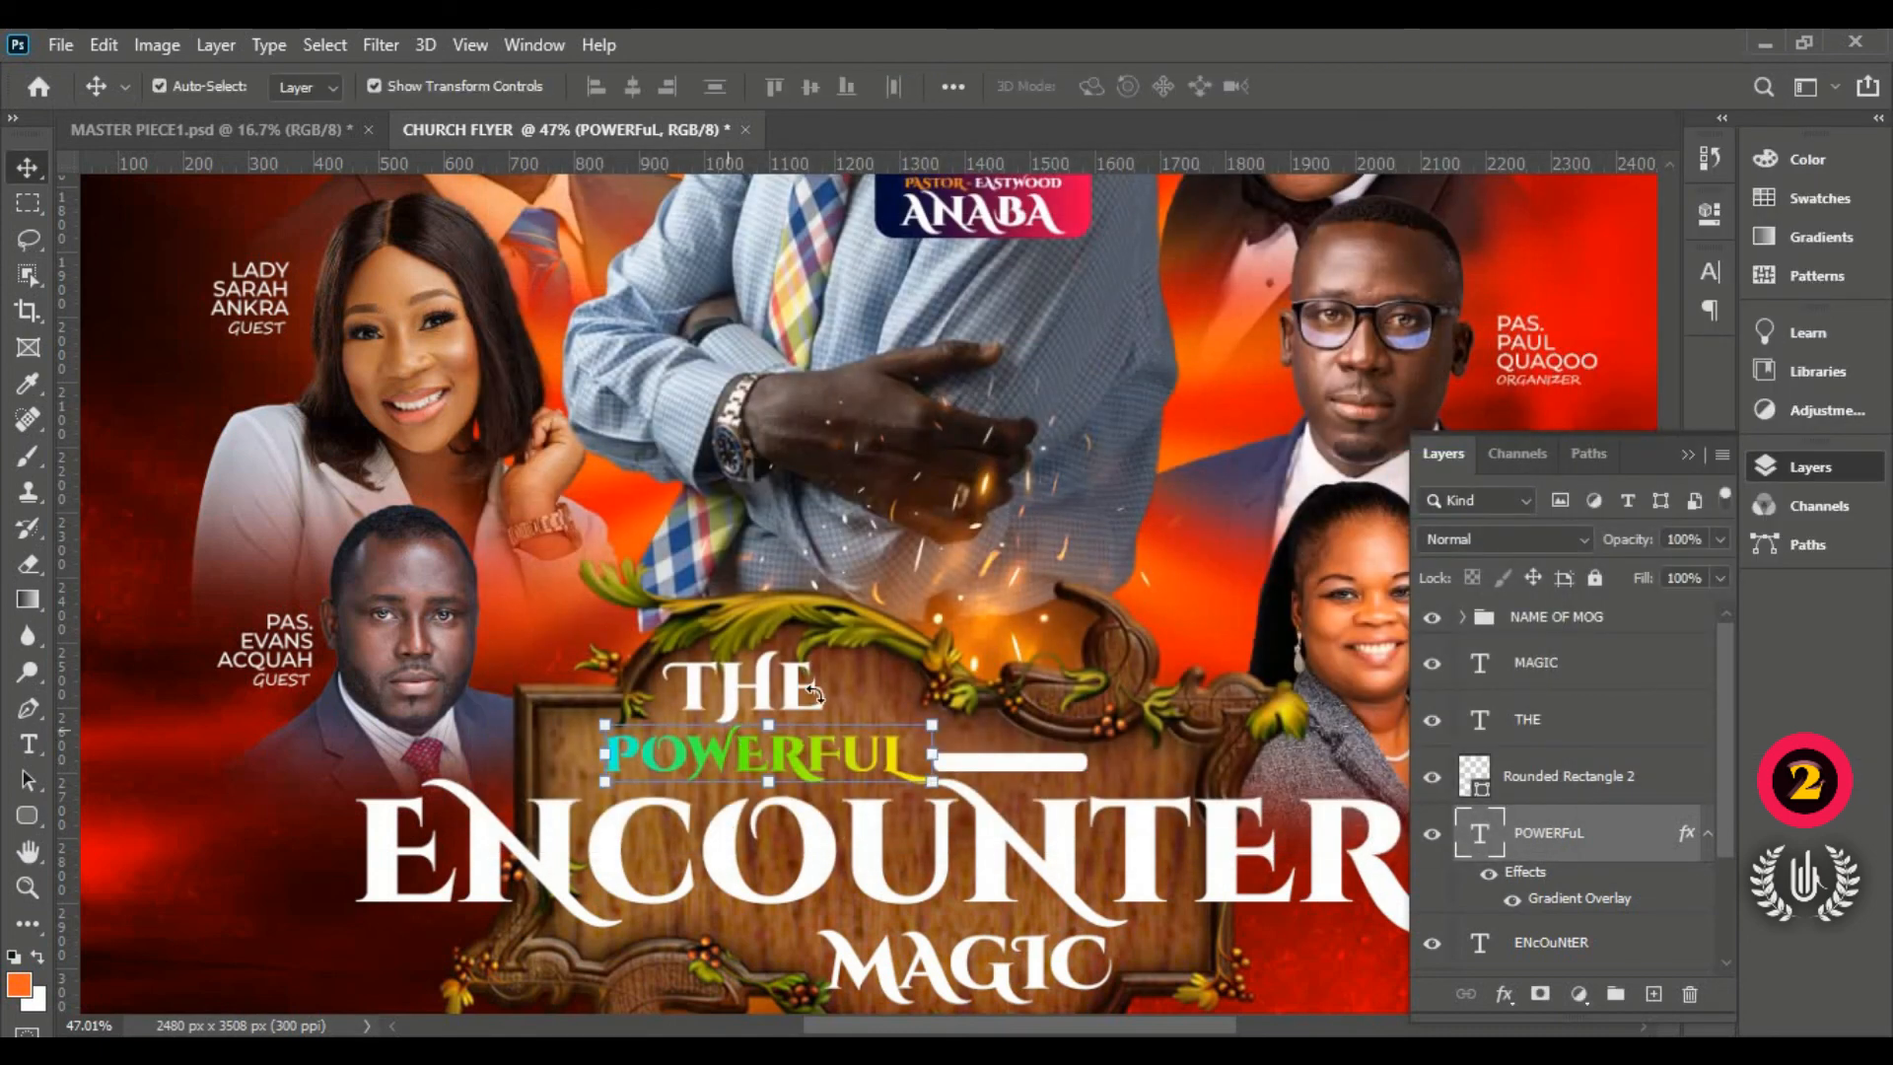
{"action": "scroll", "coordinate": [973, 566], "scroll_direction": "down", "scroll_amount": 5}
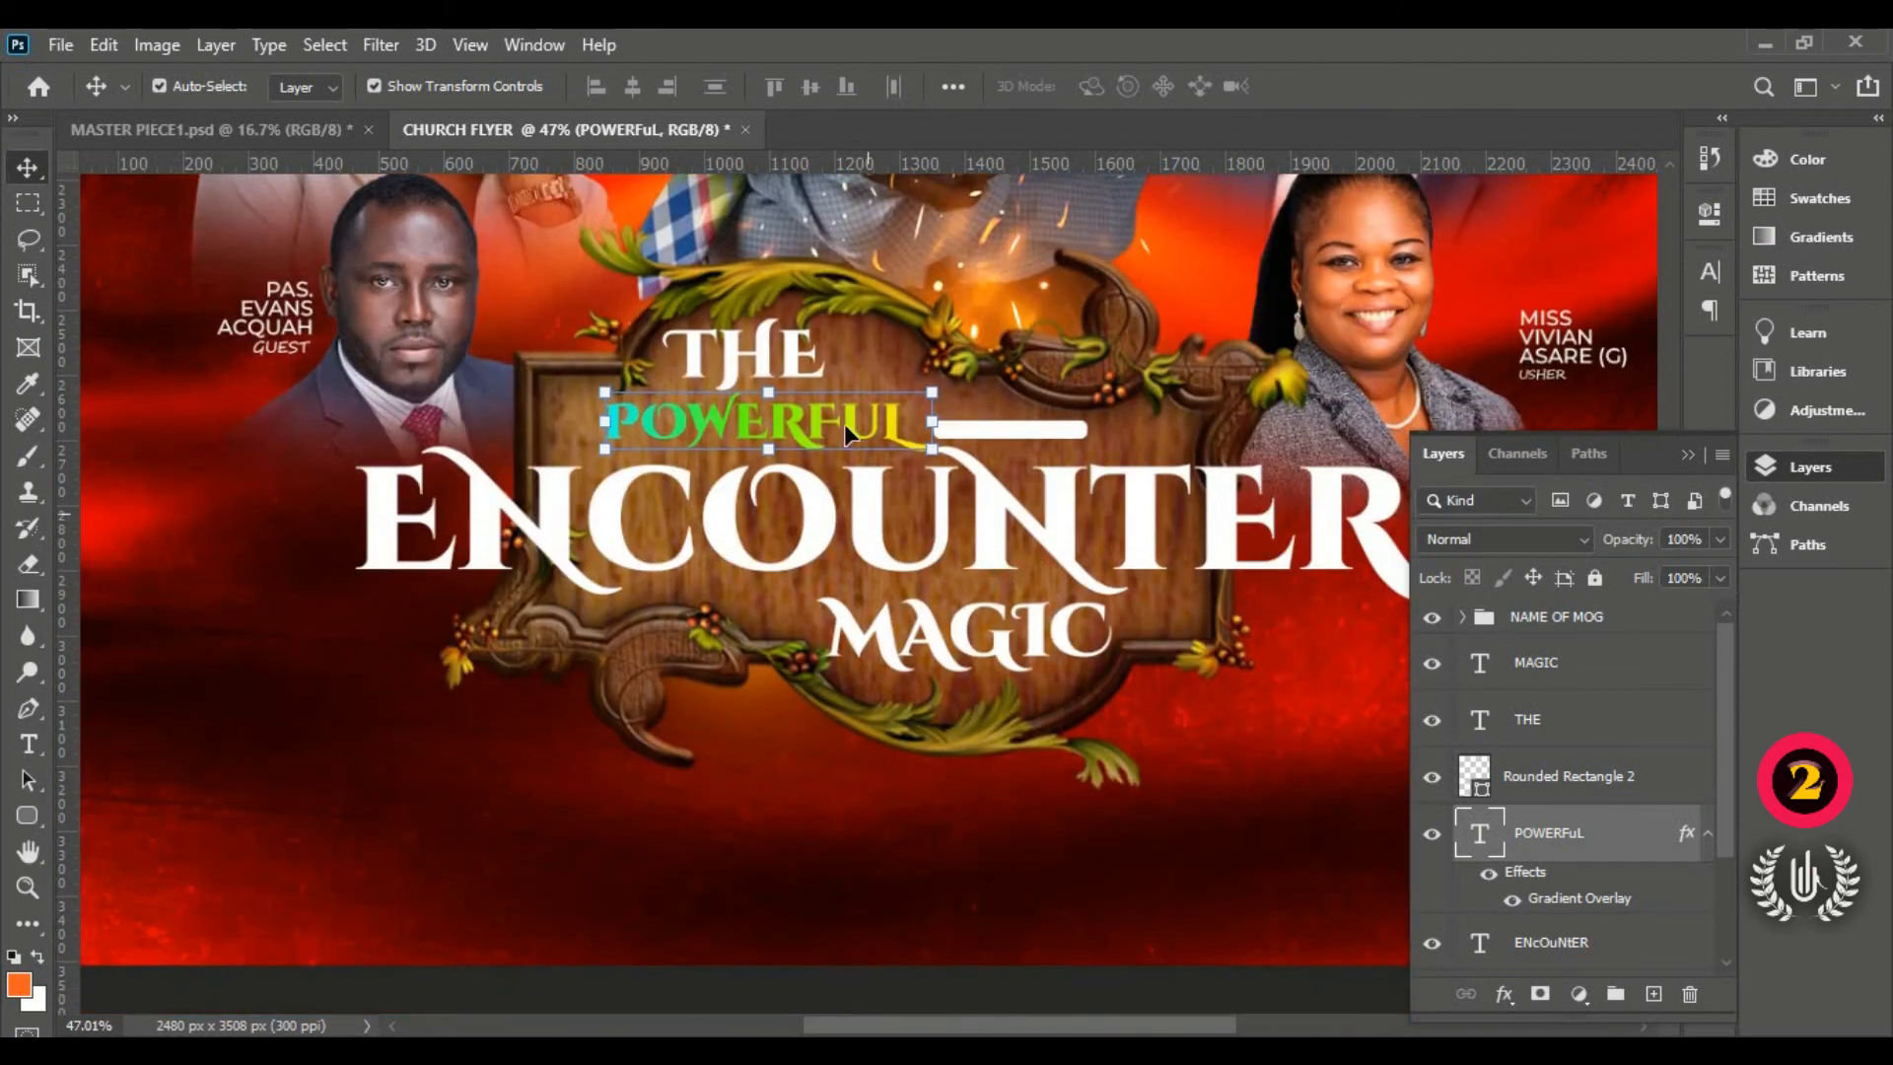
{"action": "scroll", "coordinate": [846, 430], "scroll_direction": "up", "scroll_amount": 1}
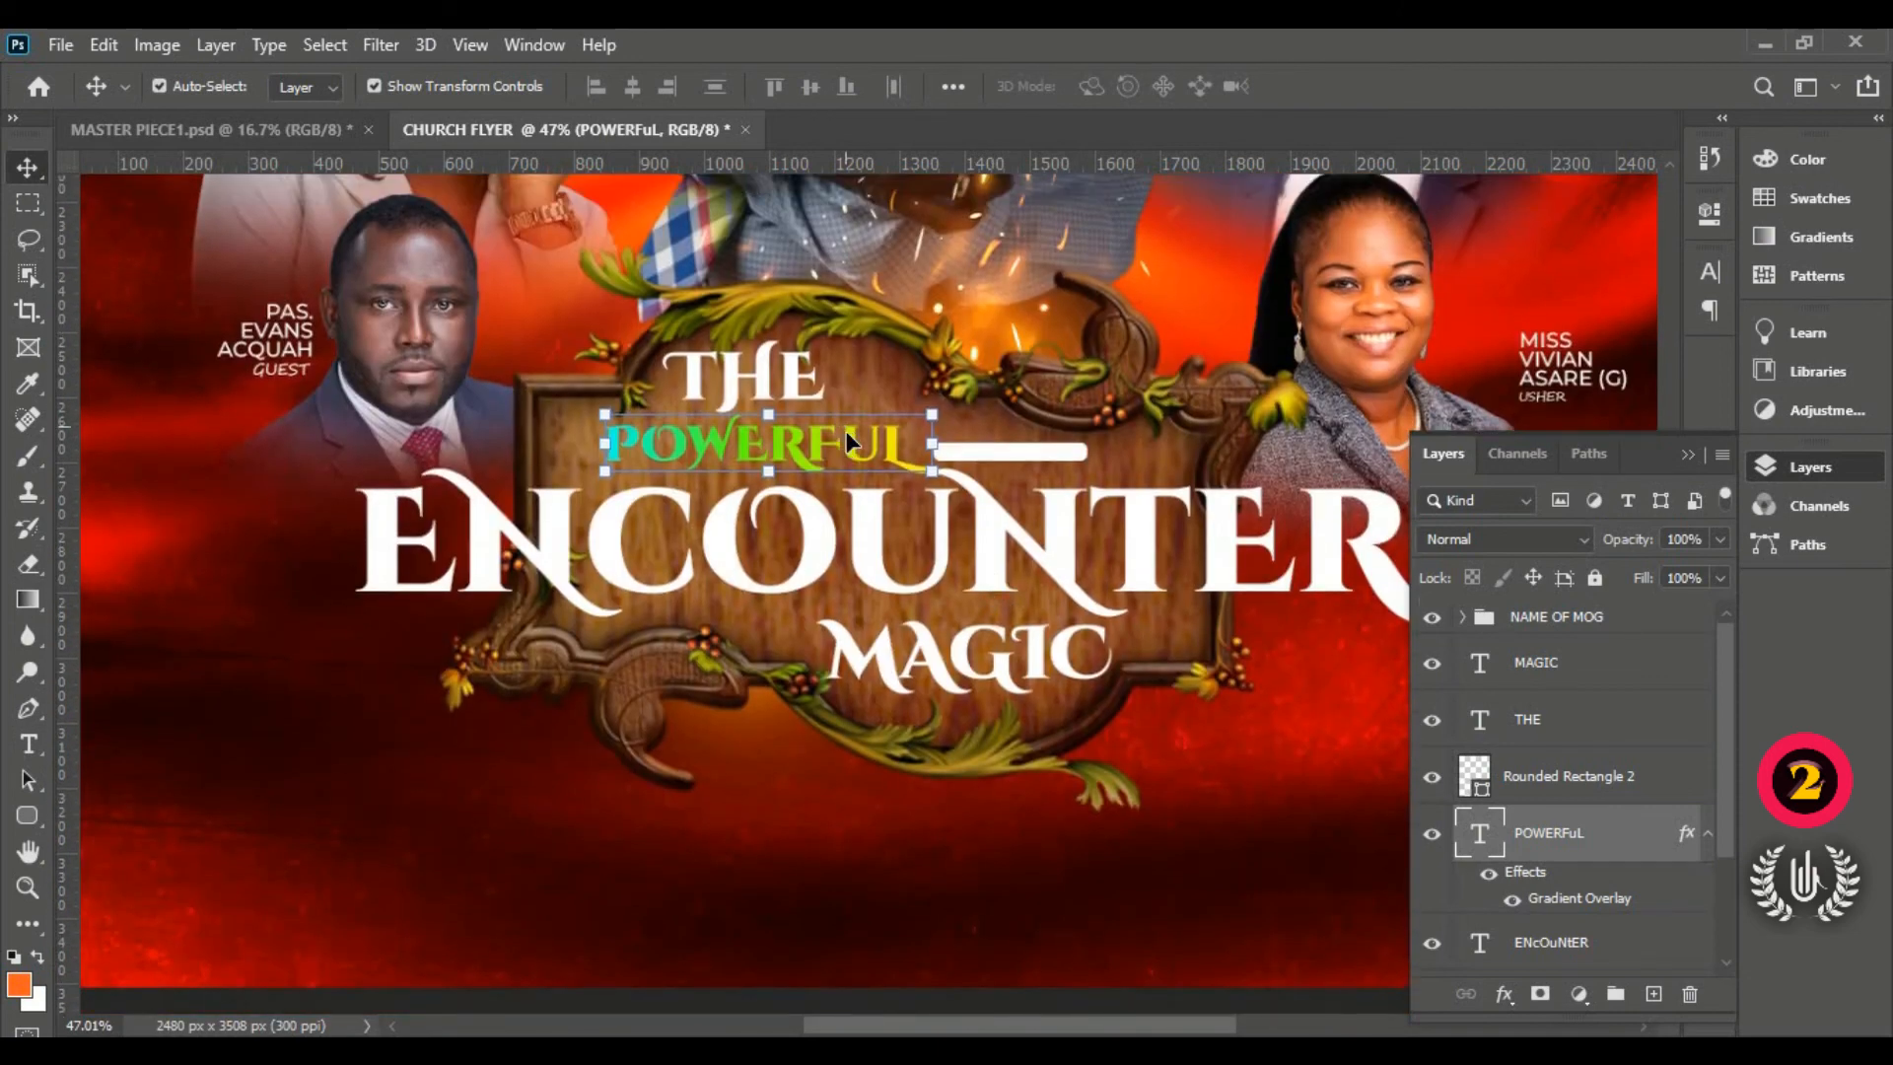
Step: Copy POWERFUL's layer style and paste it onto the MAGIC text layer
{"action": "right_click", "coordinate": [1602, 844]}
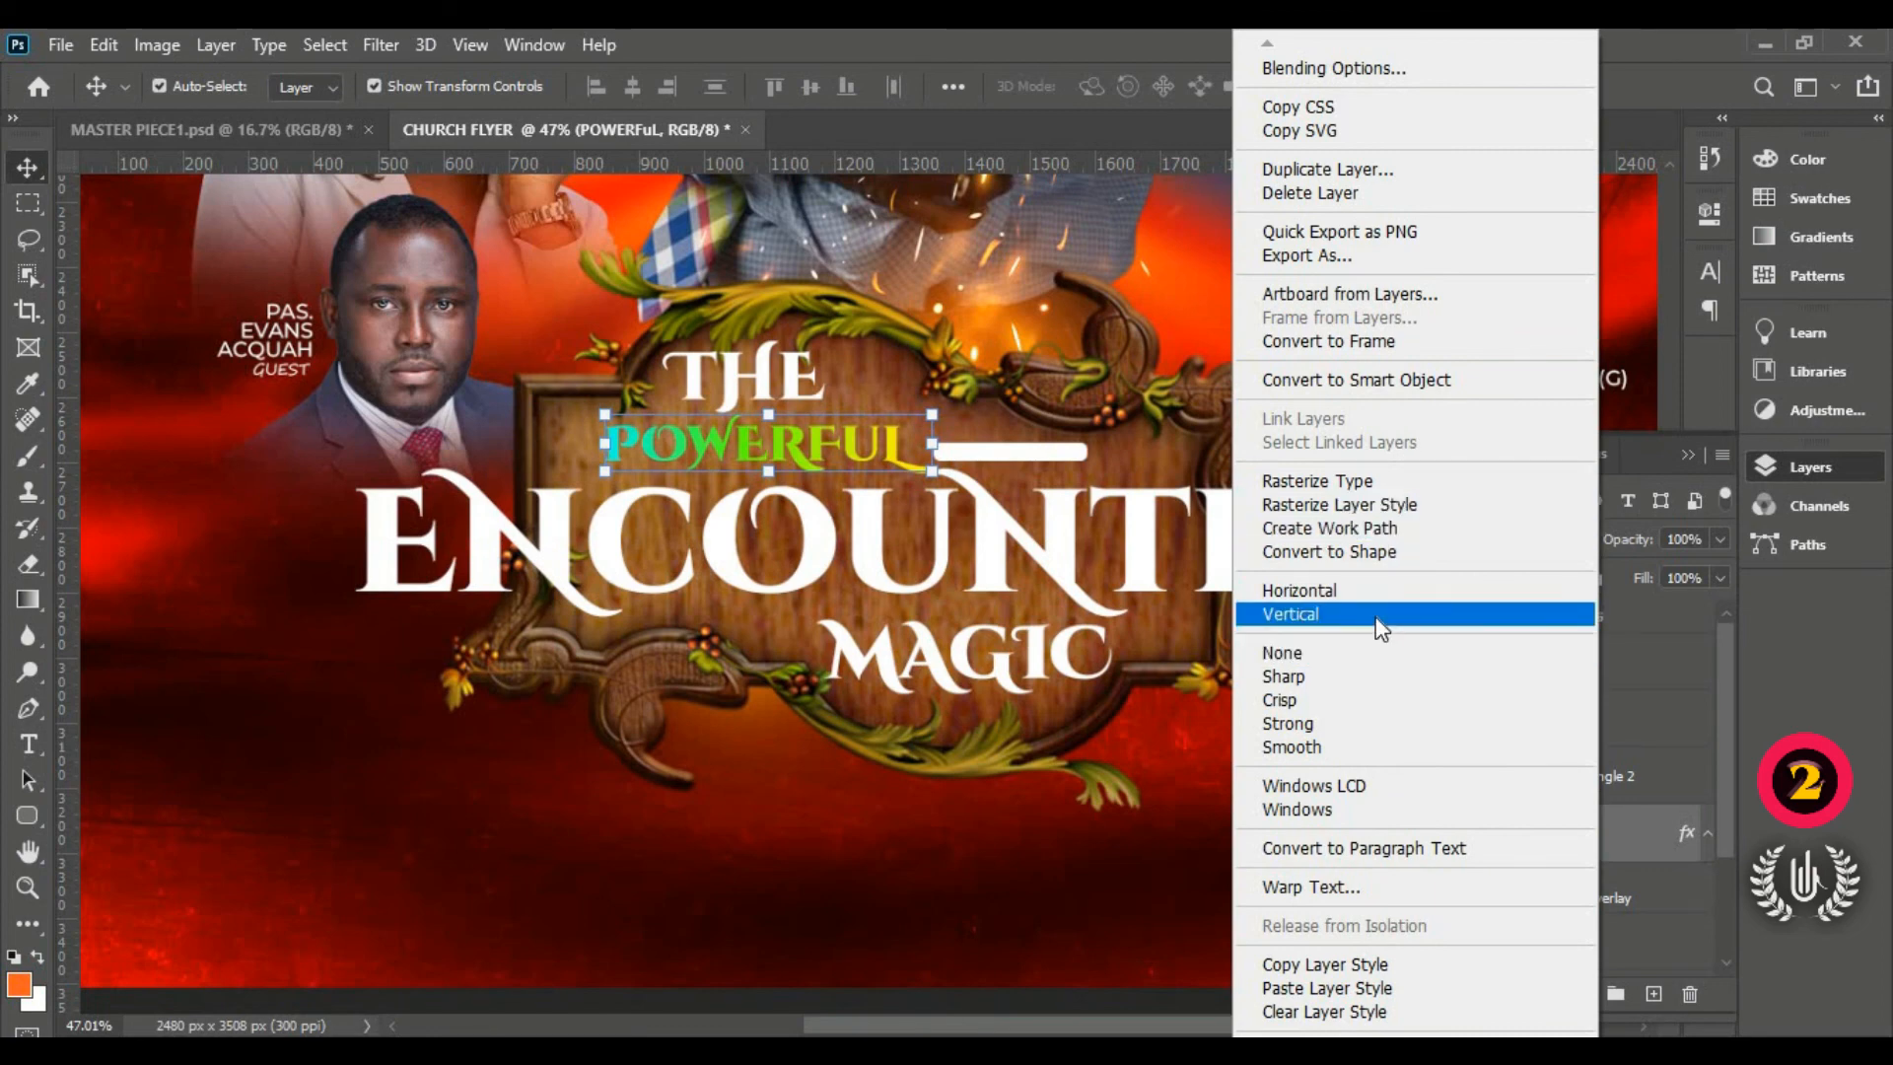
{"action": "left_click", "coordinate": [1435, 963]}
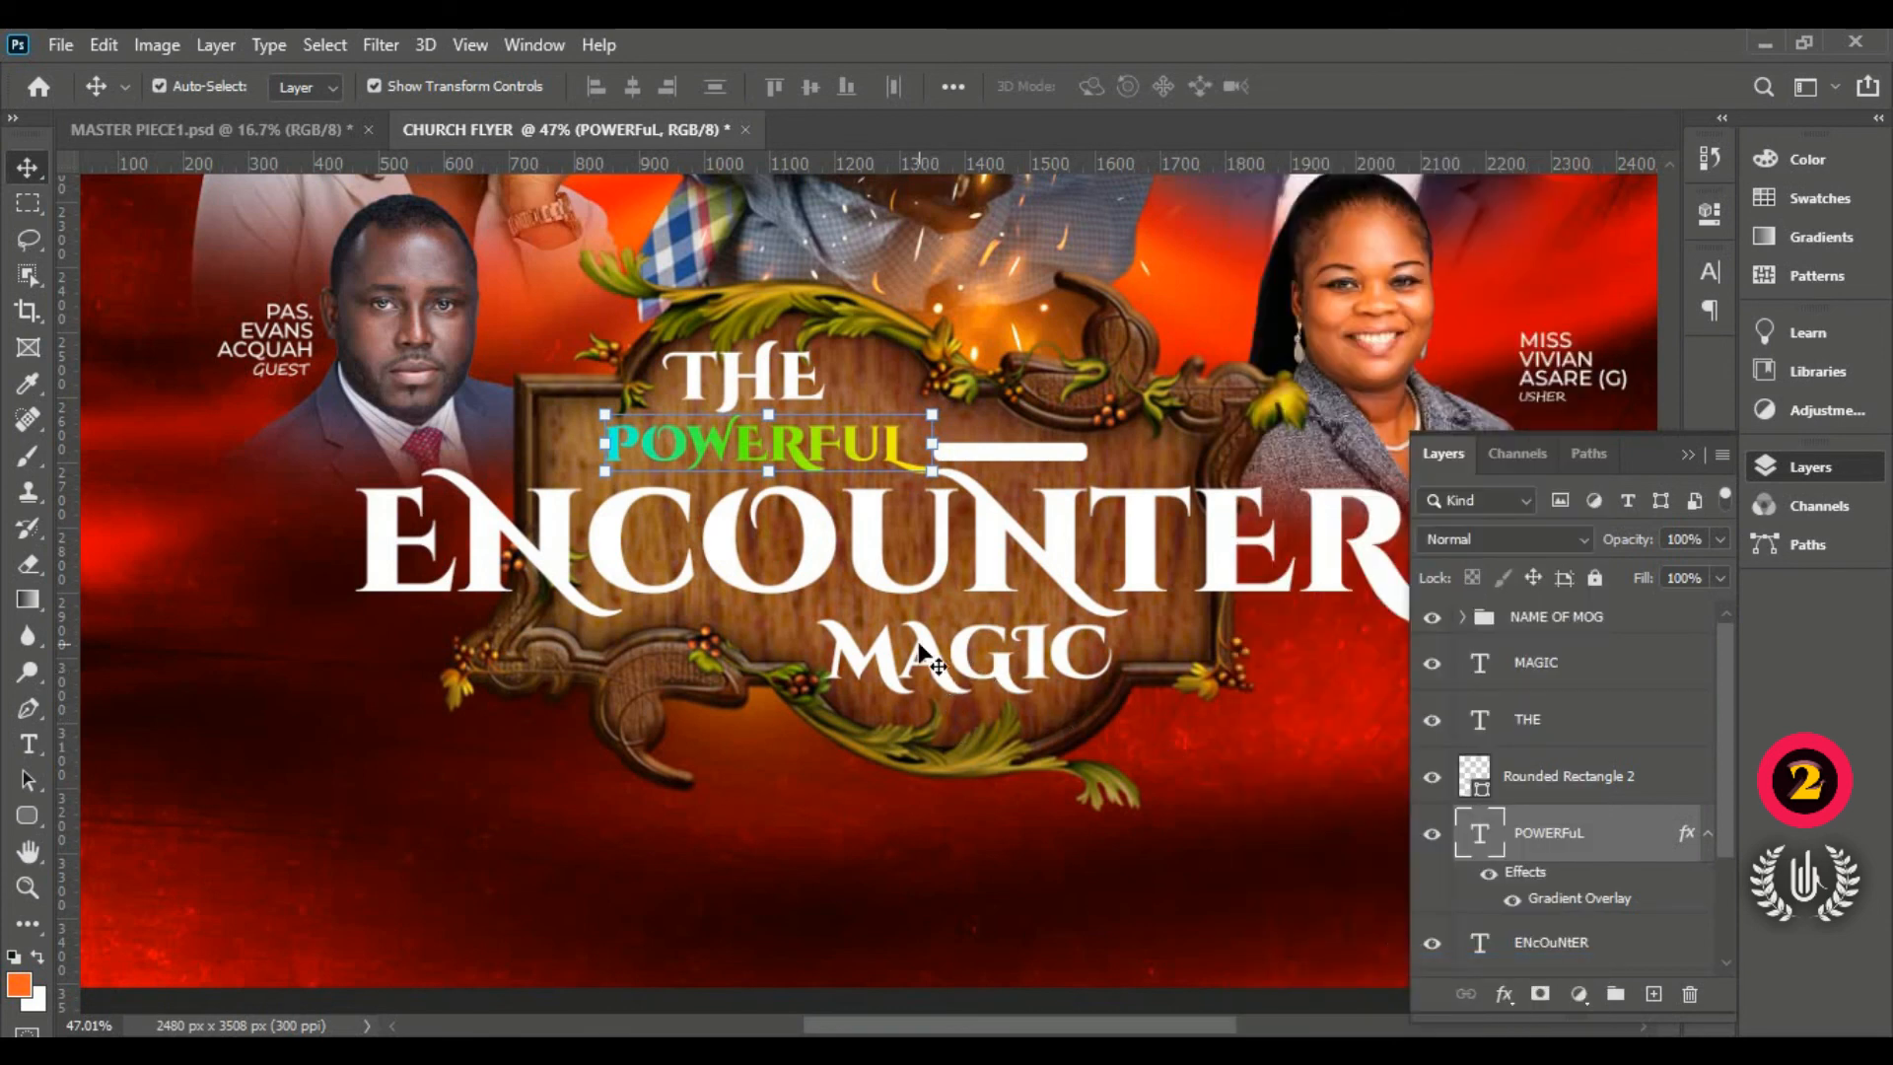
{"action": "left_click", "coordinate": [1617, 680]}
{"action": "right_click", "coordinate": [1635, 670]}
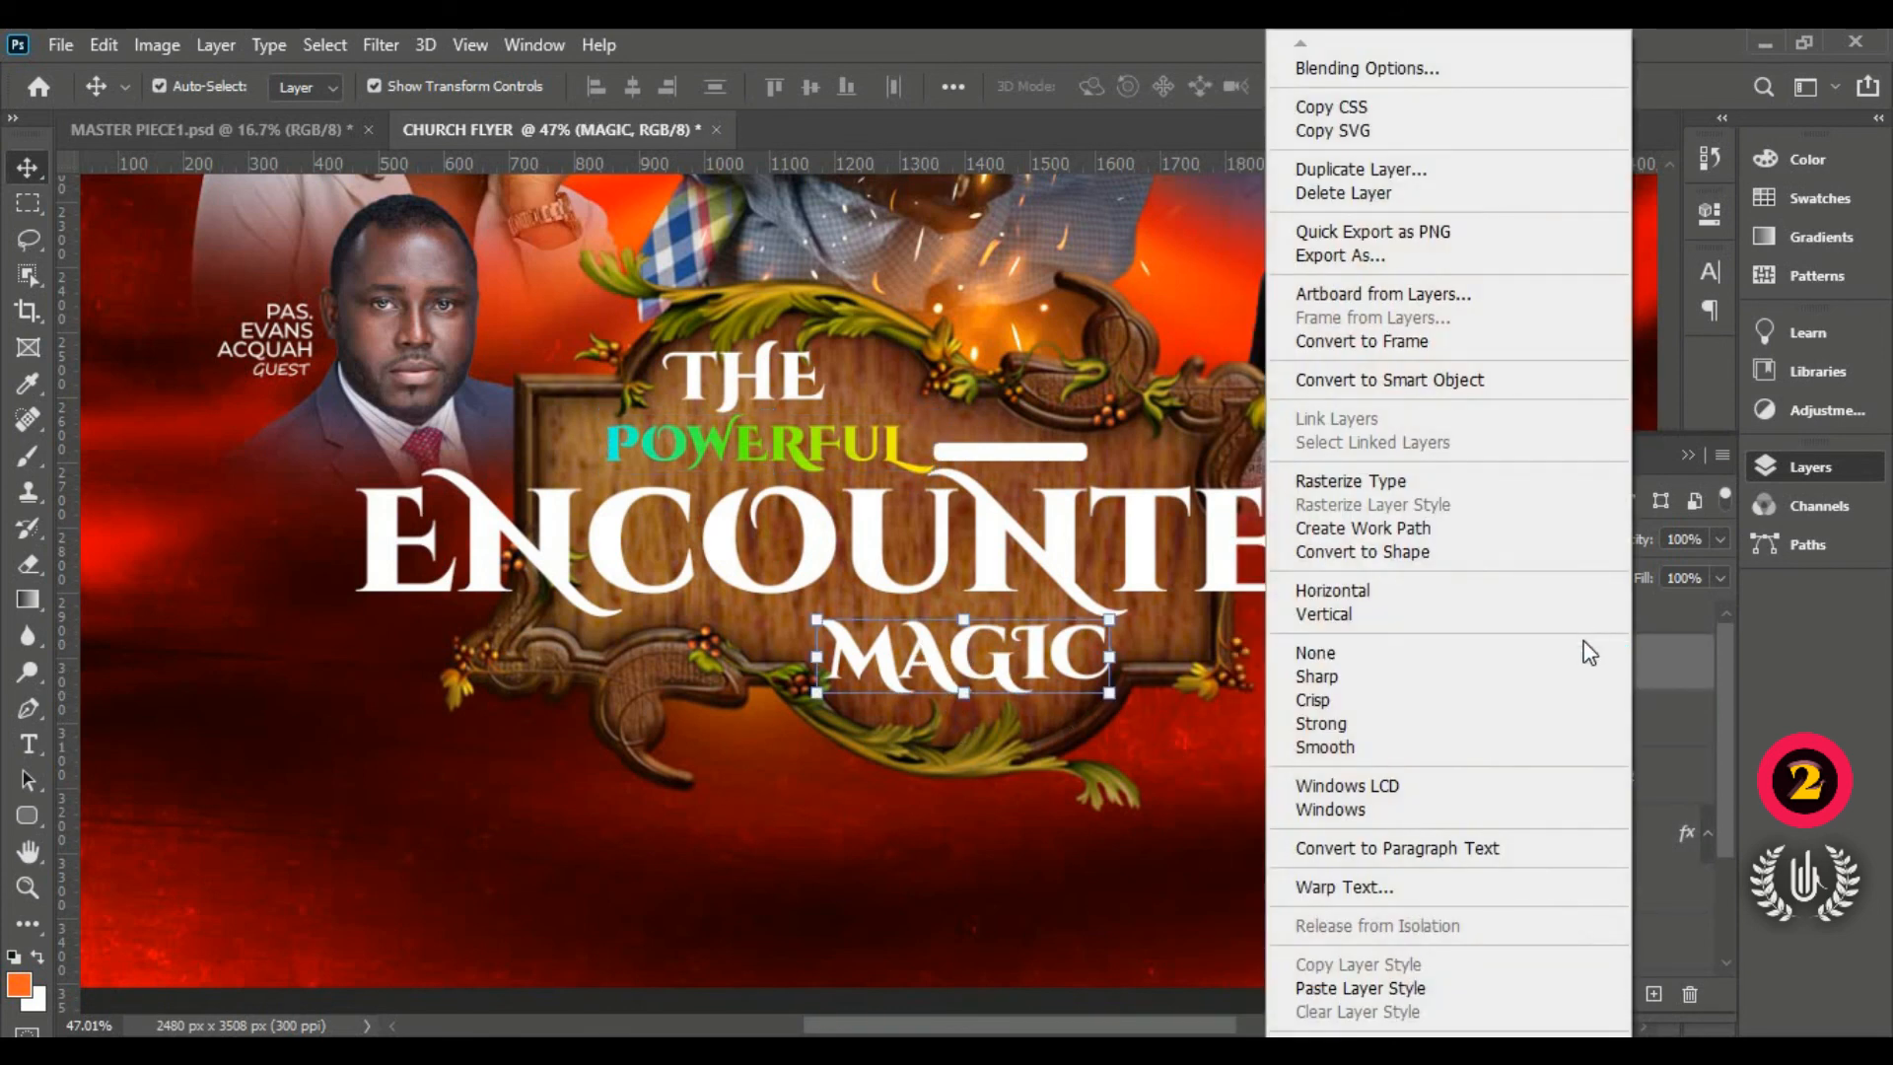
{"action": "left_click", "coordinate": [1498, 1003]}
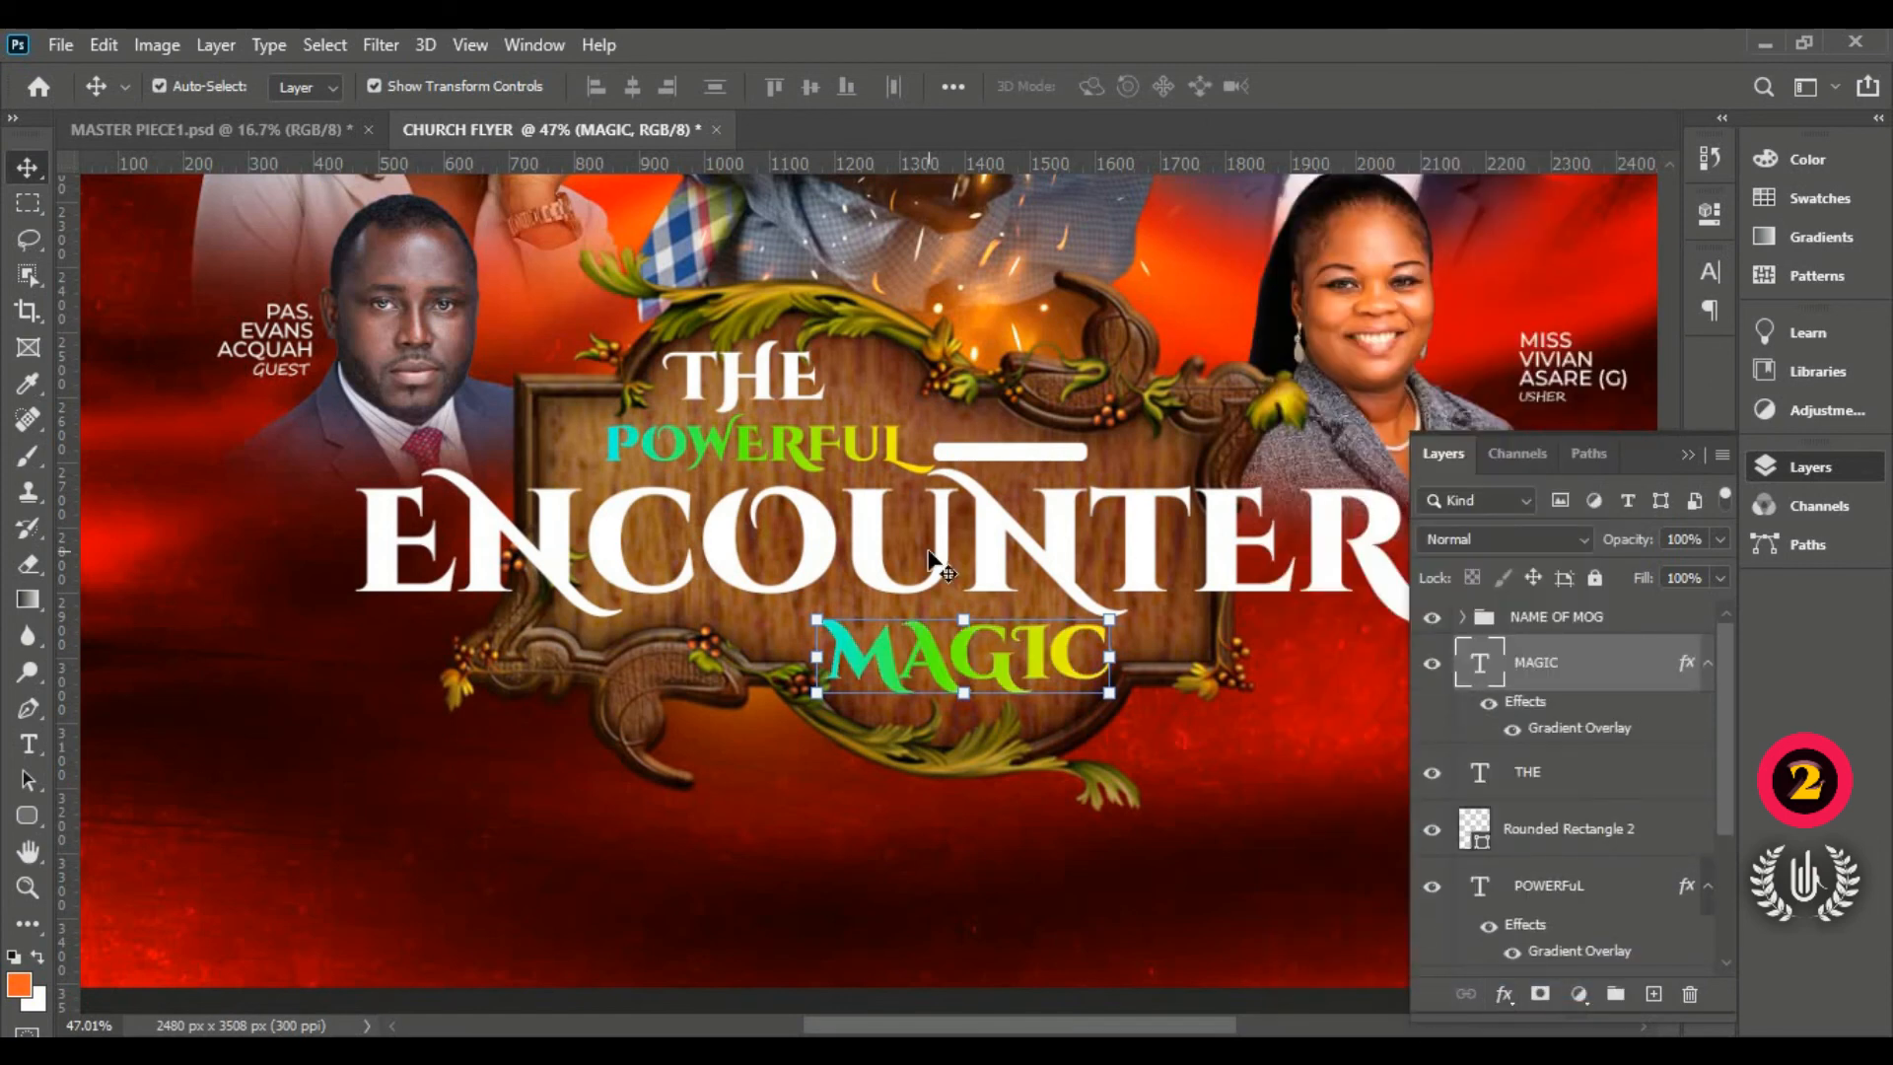
Step: Paste the gradient style onto Rounded Rectangle 2 and stack that layer above MAGIC
{"action": "left_click", "coordinate": [1617, 828]}
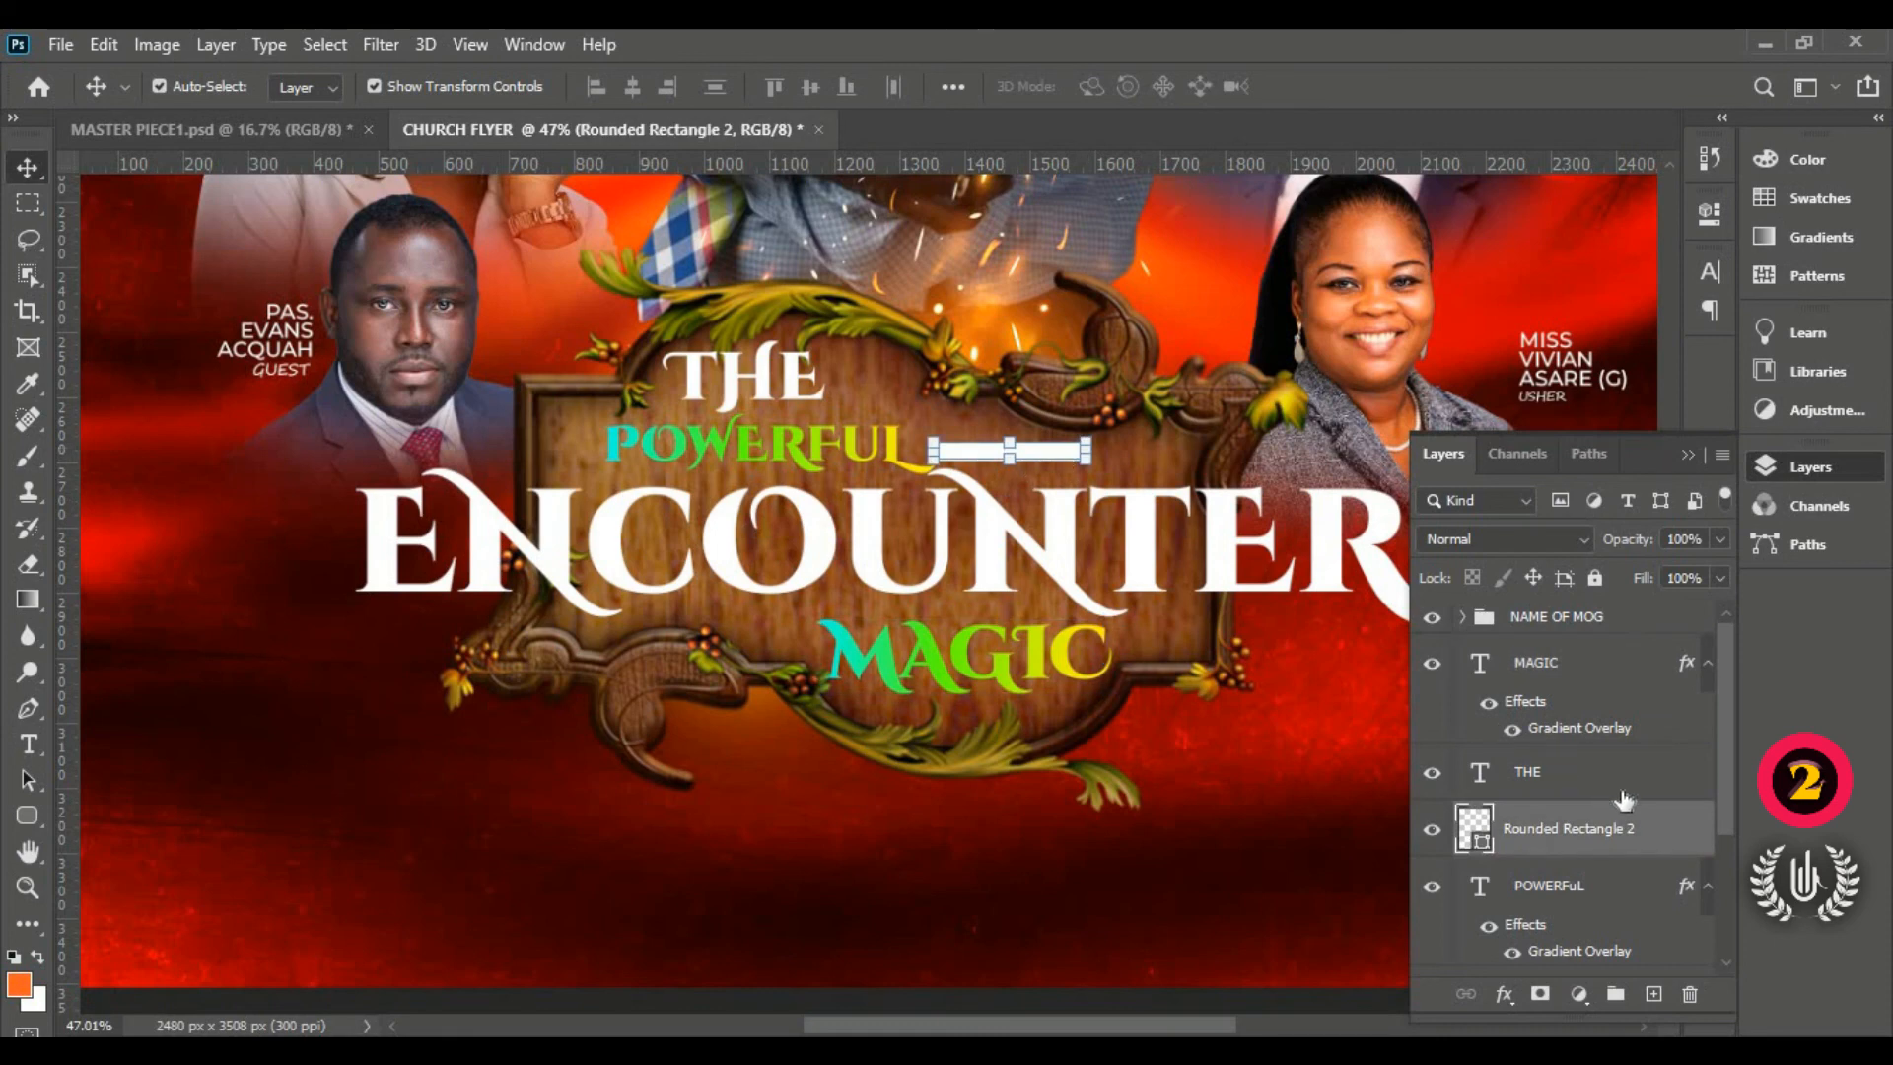
{"action": "right_click", "coordinate": [1652, 831]}
{"action": "left_click", "coordinate": [1493, 689]}
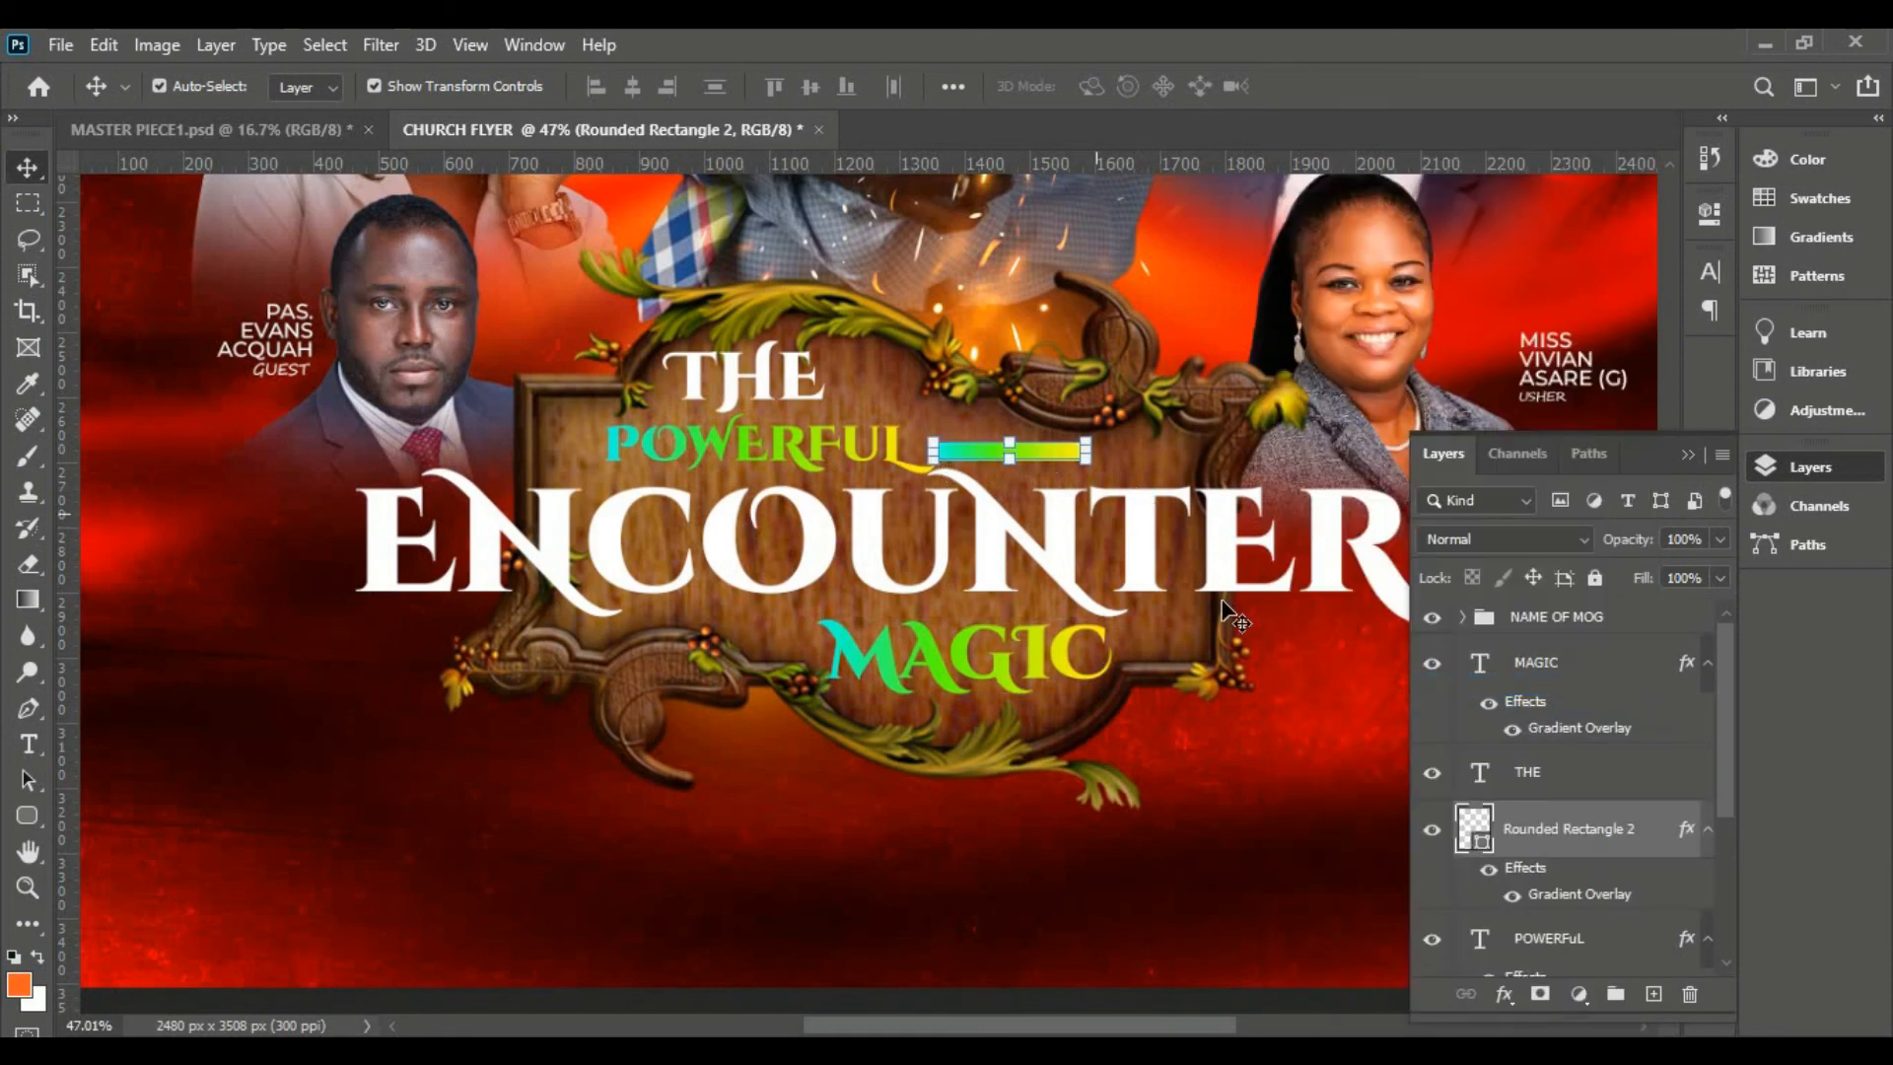
{"action": "left_click_drag", "start_coordinate": [1586, 826], "coordinate": [1589, 643]}
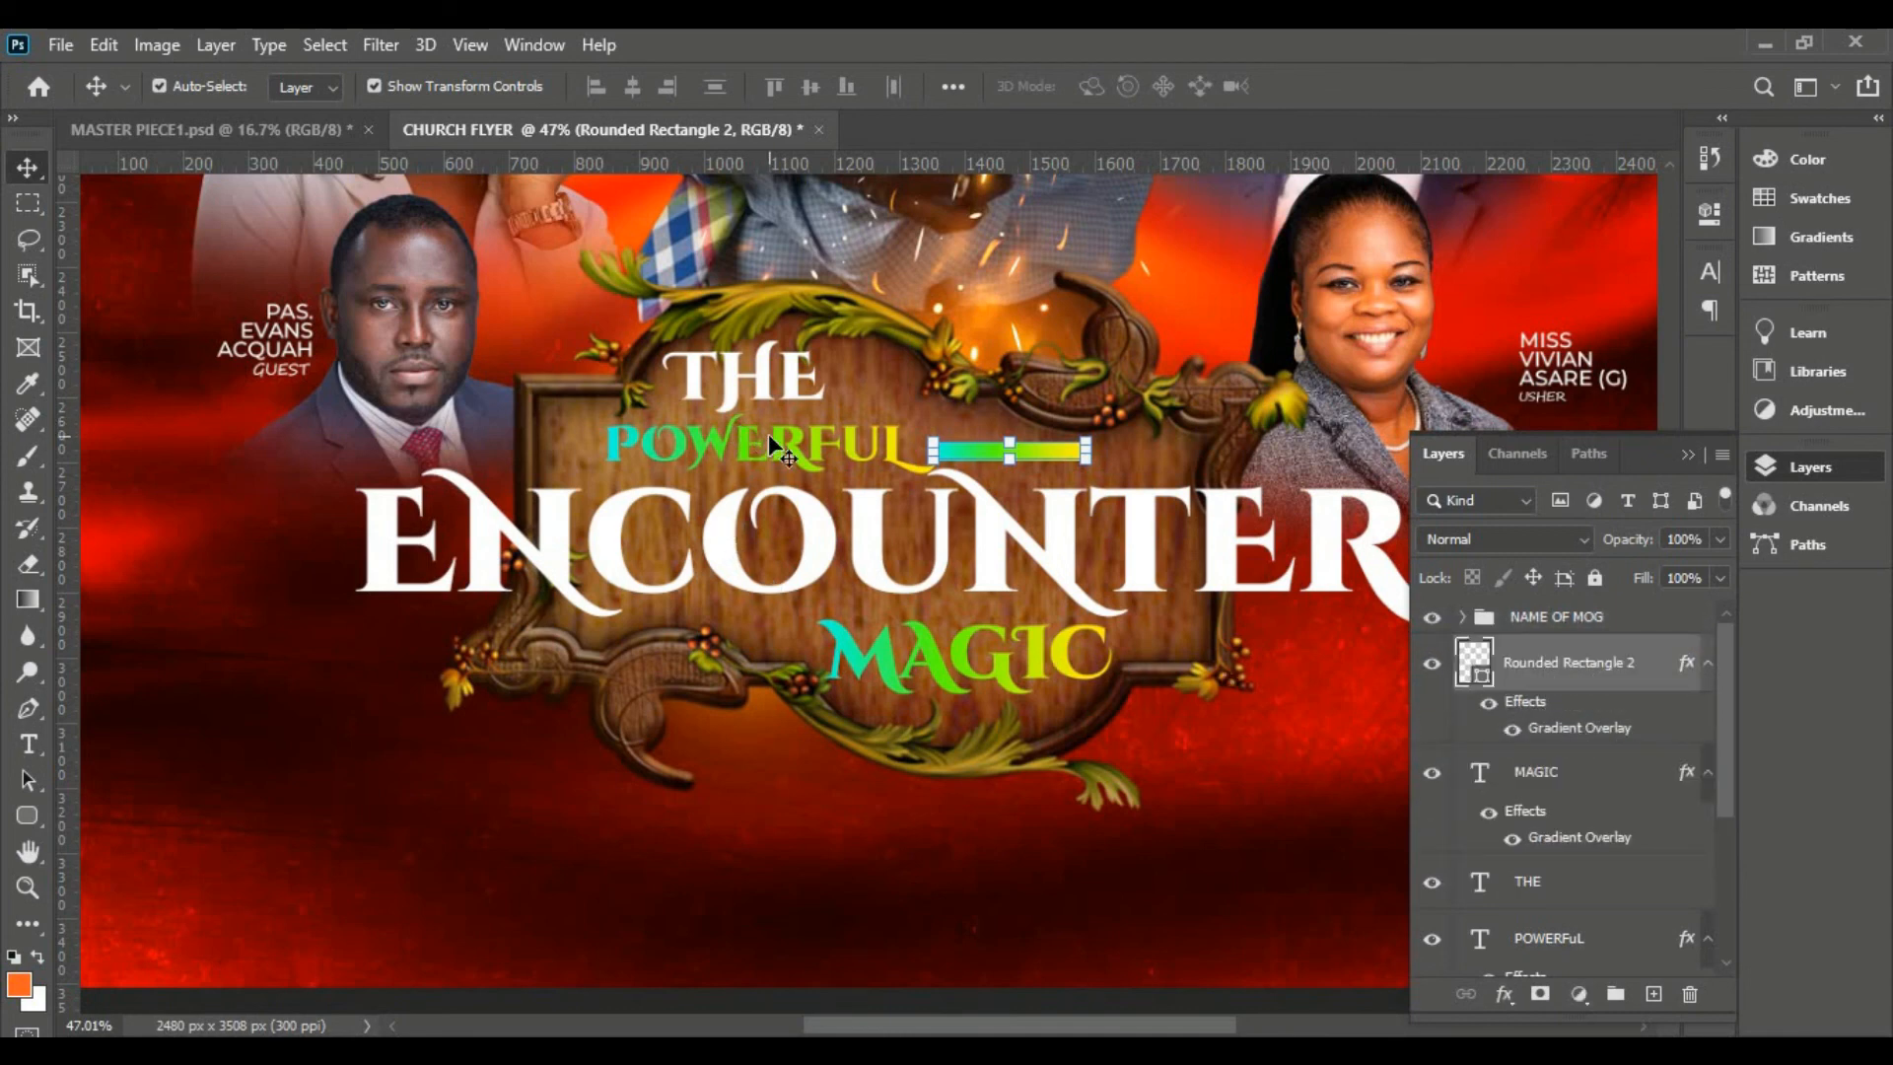
Step: Fit the whole flyer in view and deselect the bar layer
{"action": "key", "text": "ctrl"}
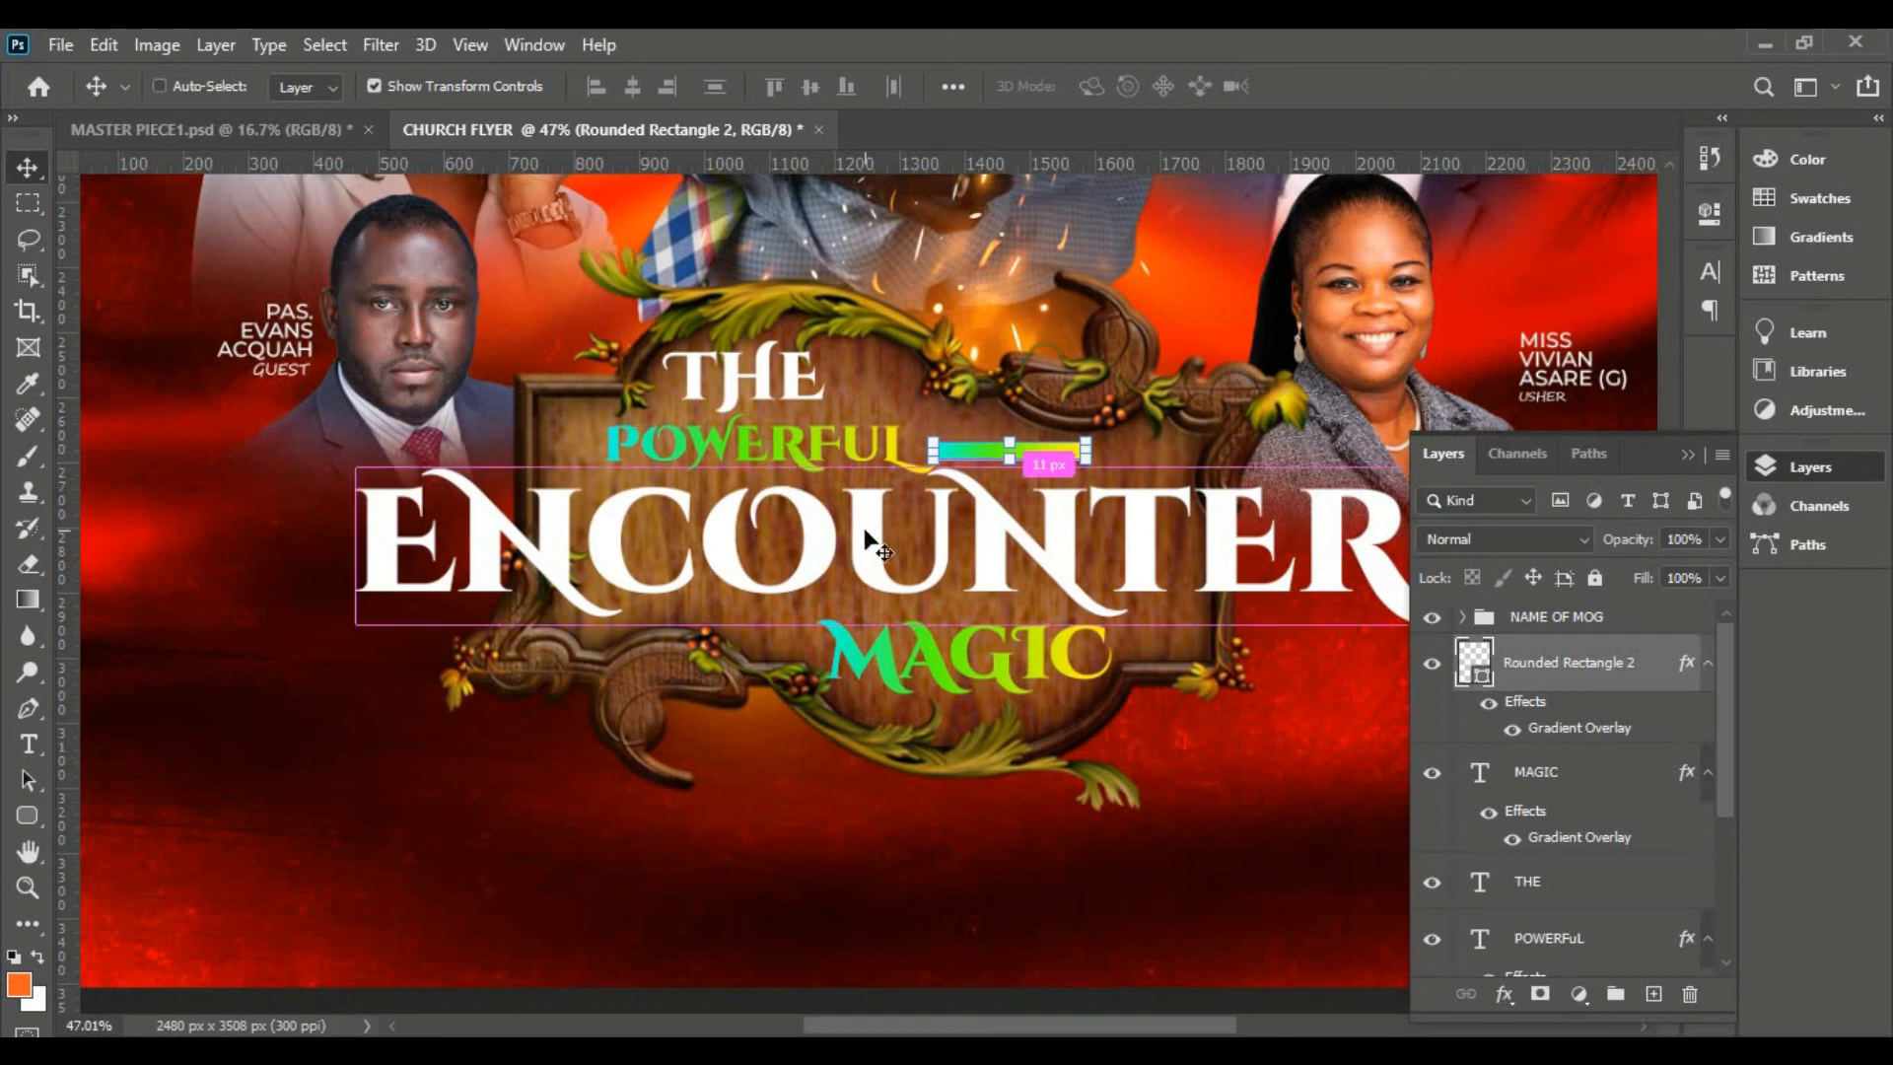
{"action": "key", "text": "ctrl+0"}
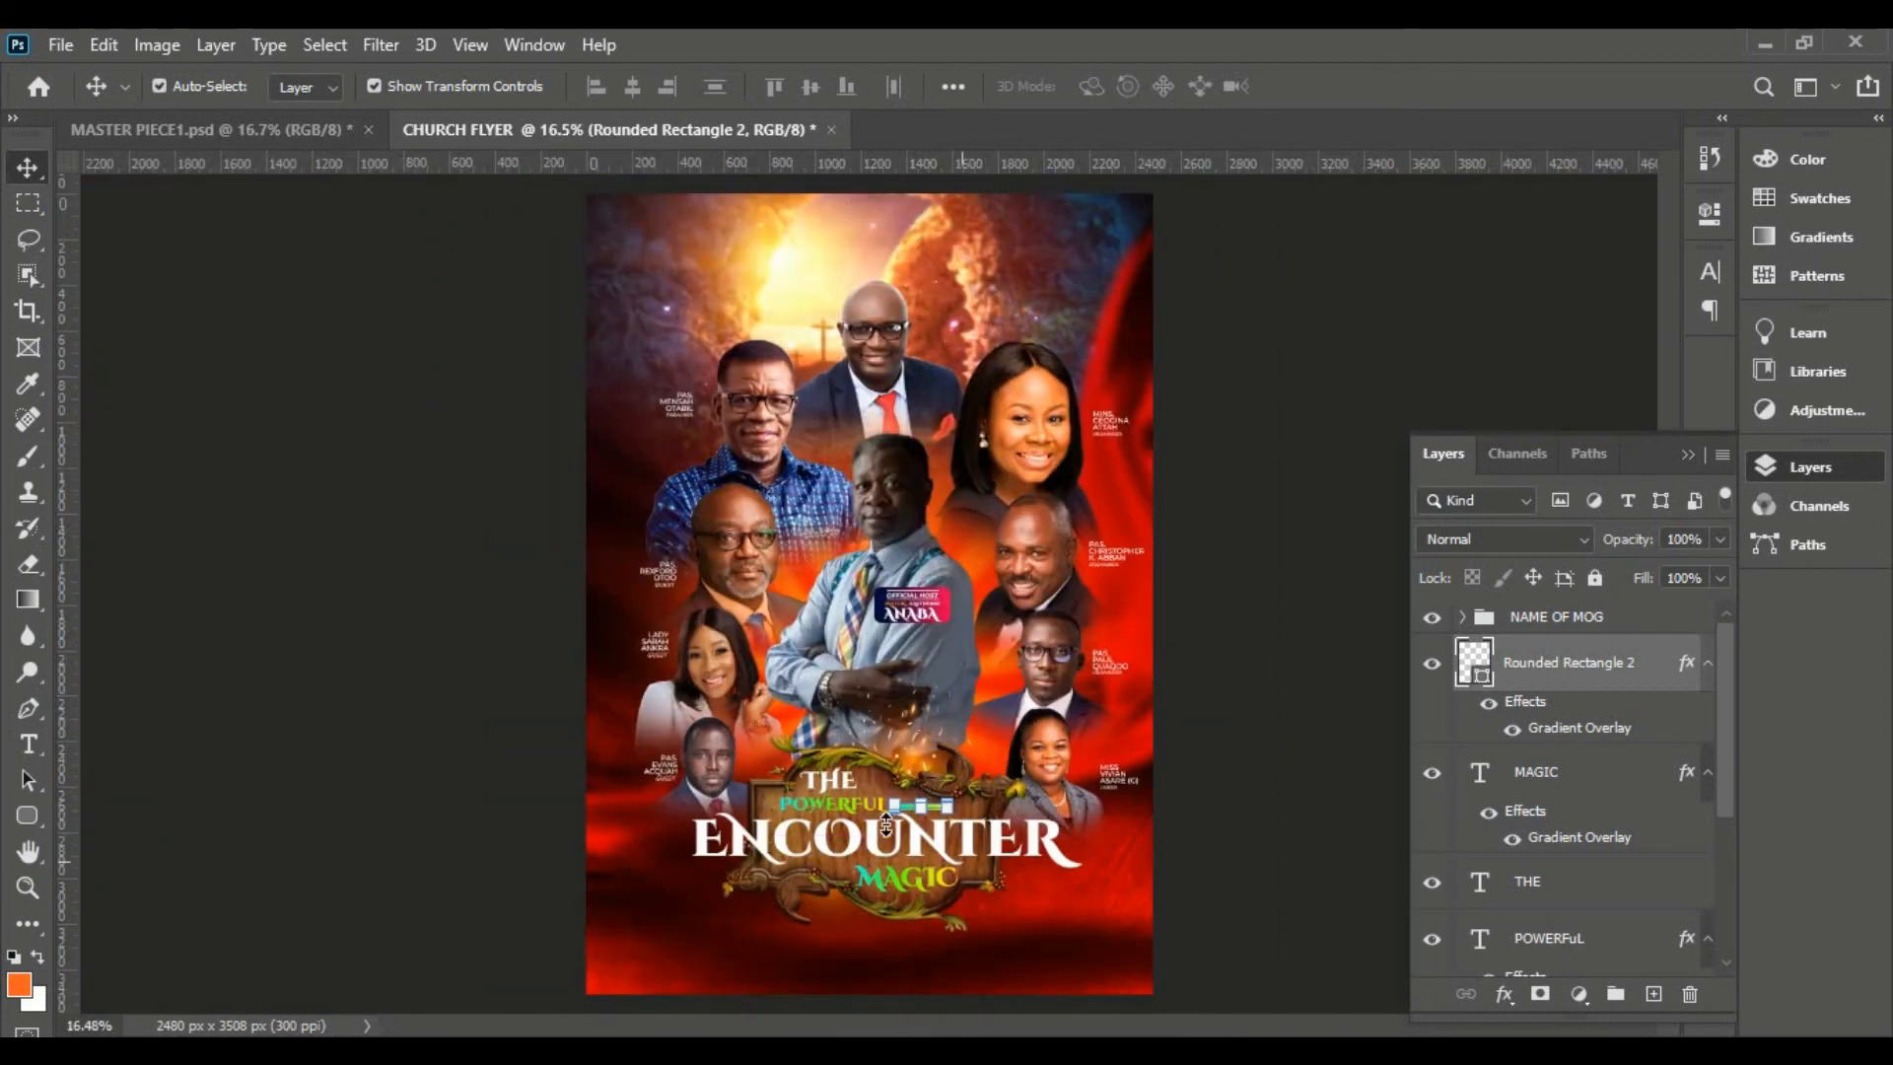
{"action": "left_click", "coordinate": [1199, 779]}
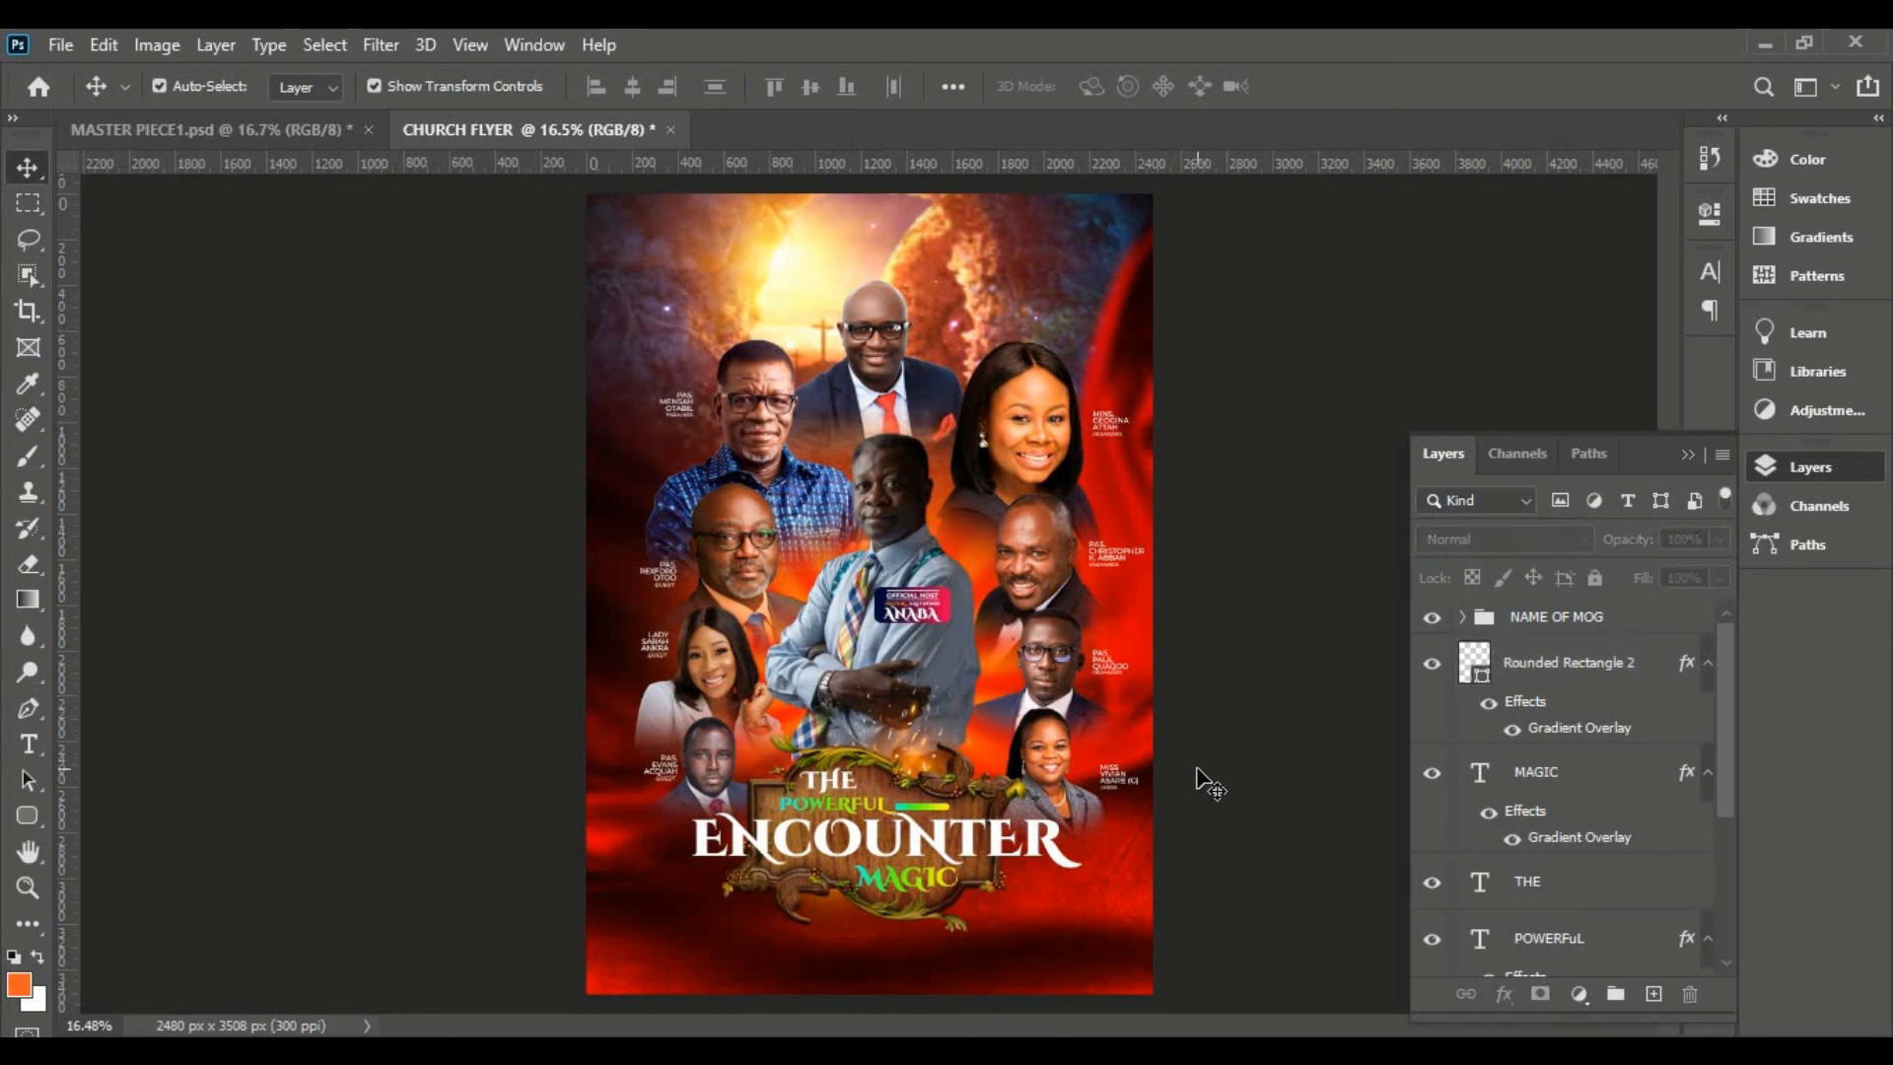